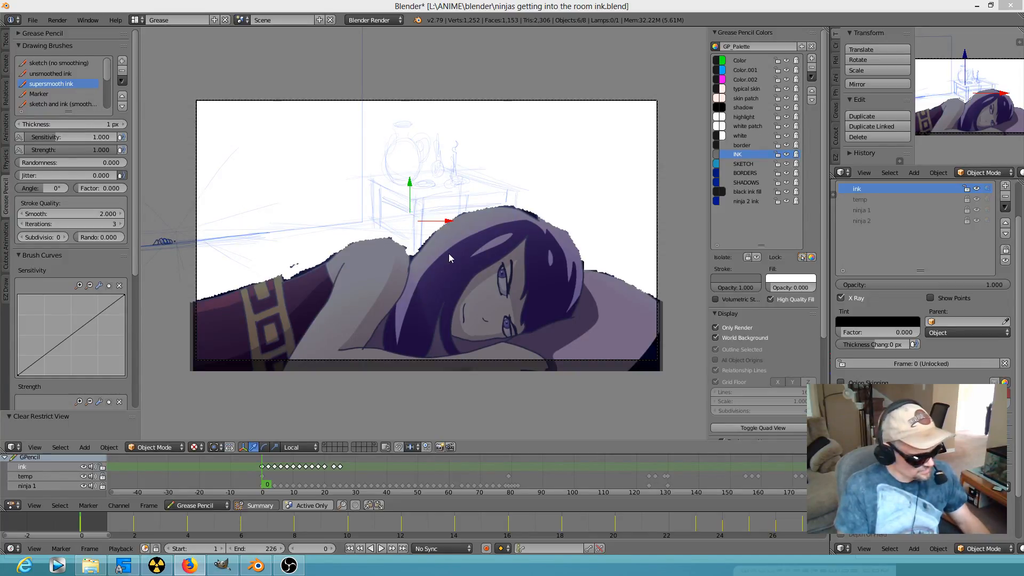
Play the animation, hide the ink grease pencil layer and replay the scene without it
key("alt+a")
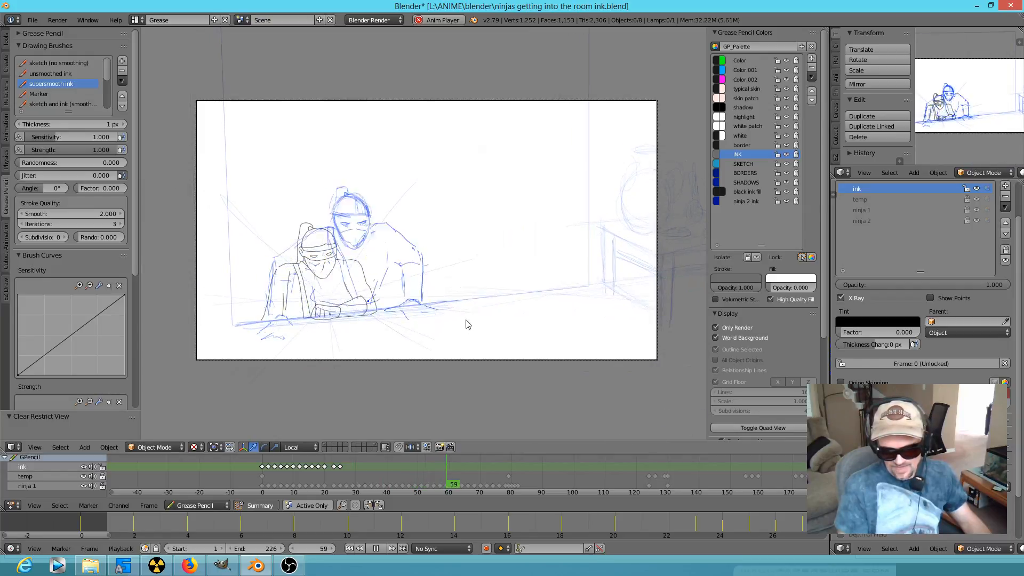
key("Escape")
left_click(977, 189)
key("alt+a")
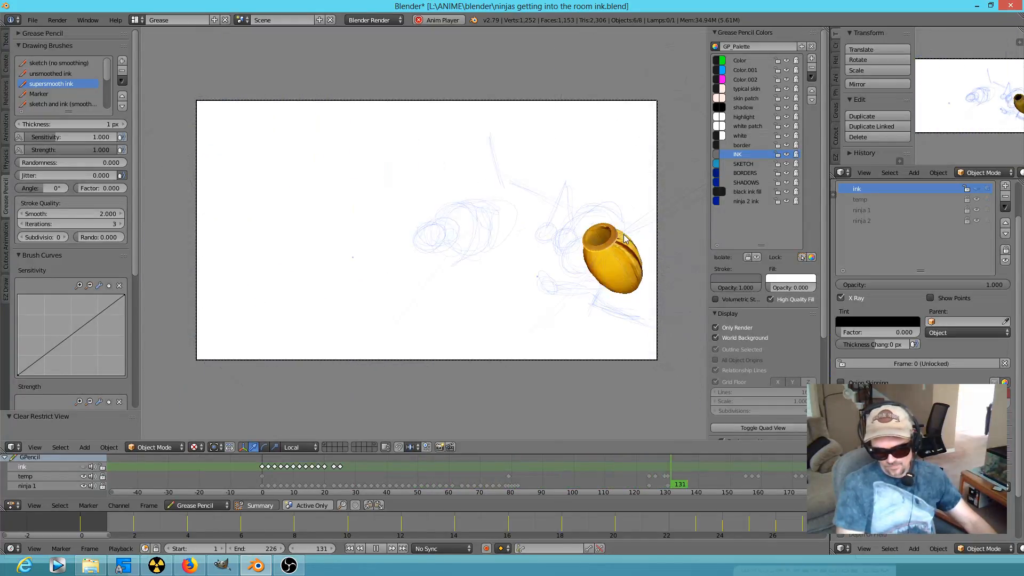
Select the vase and scrub from its frames around 128 to 137 back to frame 82
left_click(642, 477)
left_click_drag(641, 477, 660, 492)
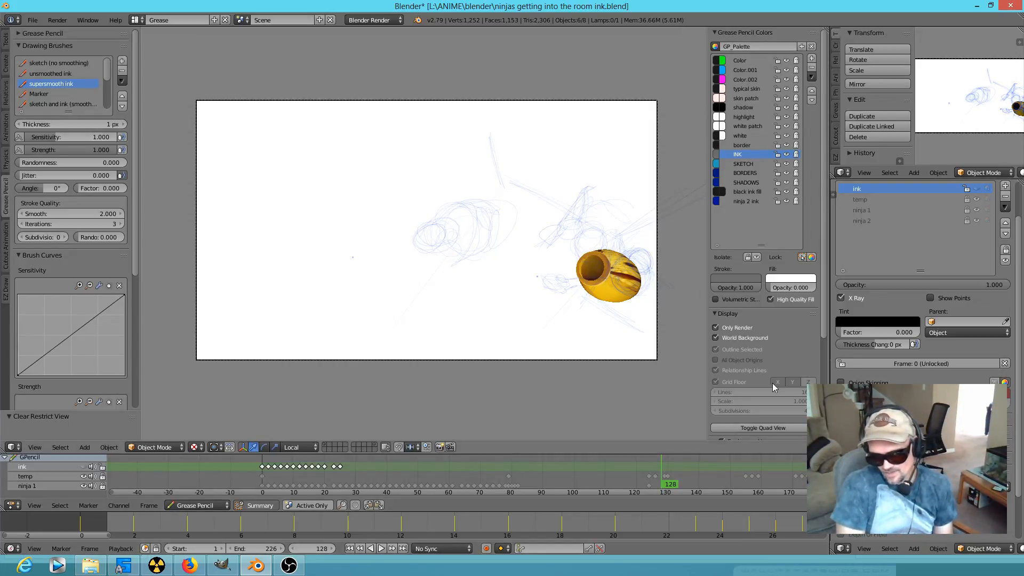
right_click(602, 258)
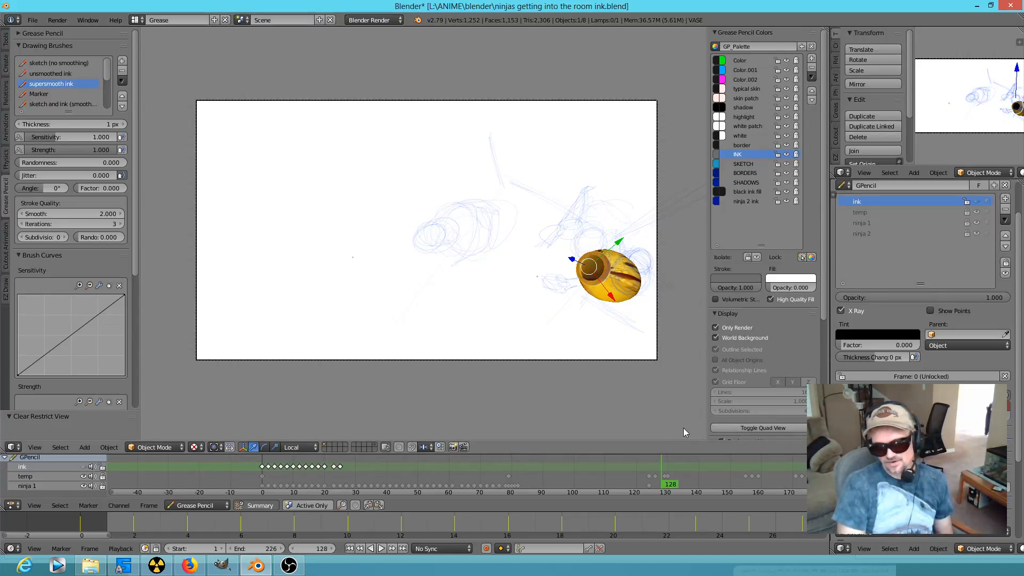
left_click_drag(662, 482, 691, 485)
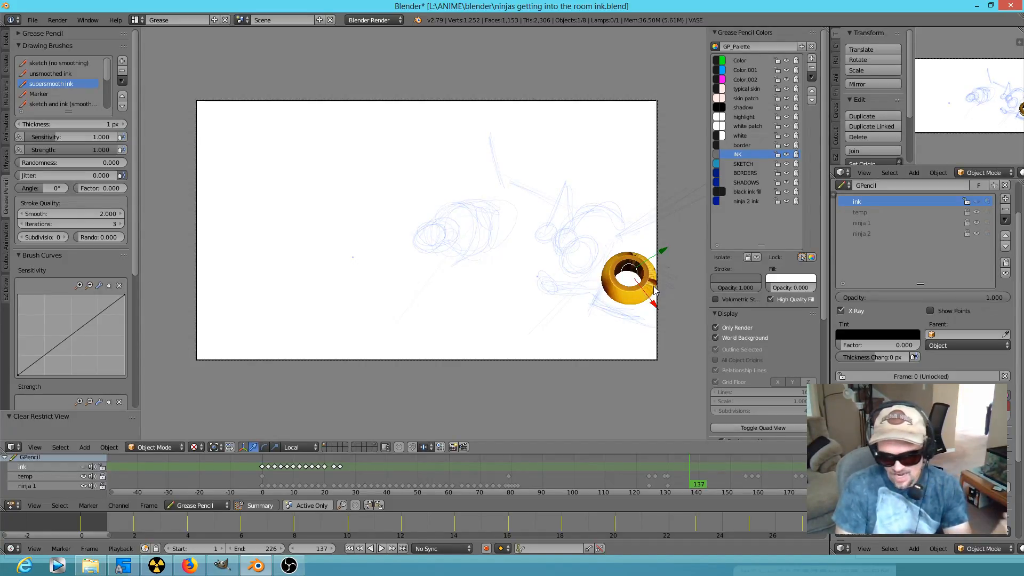
mouse_move(691, 486)
left_mouse_down()
mouse_move(505, 458)
mouse_move(225, 482)
mouse_move(361, 463)
mouse_move(315, 495)
mouse_move(278, 491)
mouse_move(345, 457)
mouse_move(583, 495)
mouse_move(584, 456)
mouse_move(402, 469)
mouse_move(526, 492)
mouse_move(514, 493)
mouse_move(609, 495)
mouse_move(418, 491)
mouse_move(488, 470)
mouse_move(600, 495)
left_mouse_up()
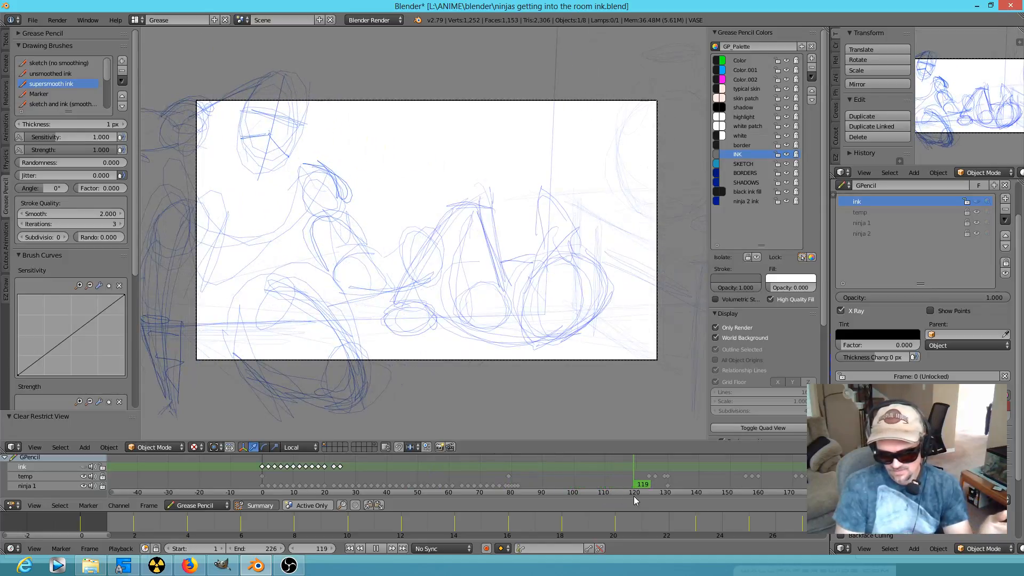
mouse_move(610, 491)
left_mouse_down()
mouse_move(448, 484)
mouse_move(539, 484)
mouse_move(496, 484)
mouse_move(521, 484)
mouse_move(517, 473)
left_mouse_up()
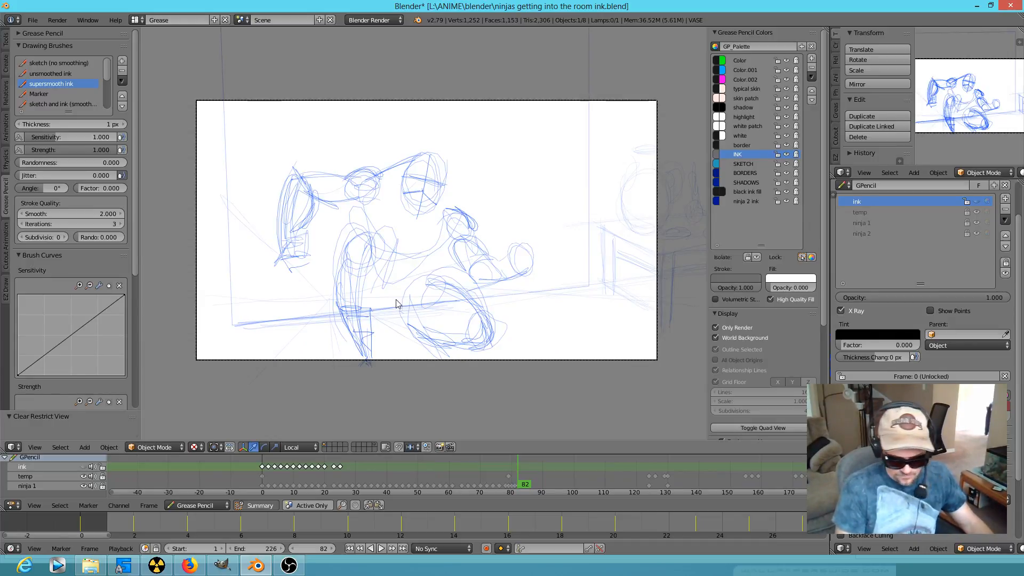
Select the camera, enlarge the keyframe editor and switch it from Grease Pencil to Dope Sheet mode
key("1")
key("shift+2")
right_click(407, 360)
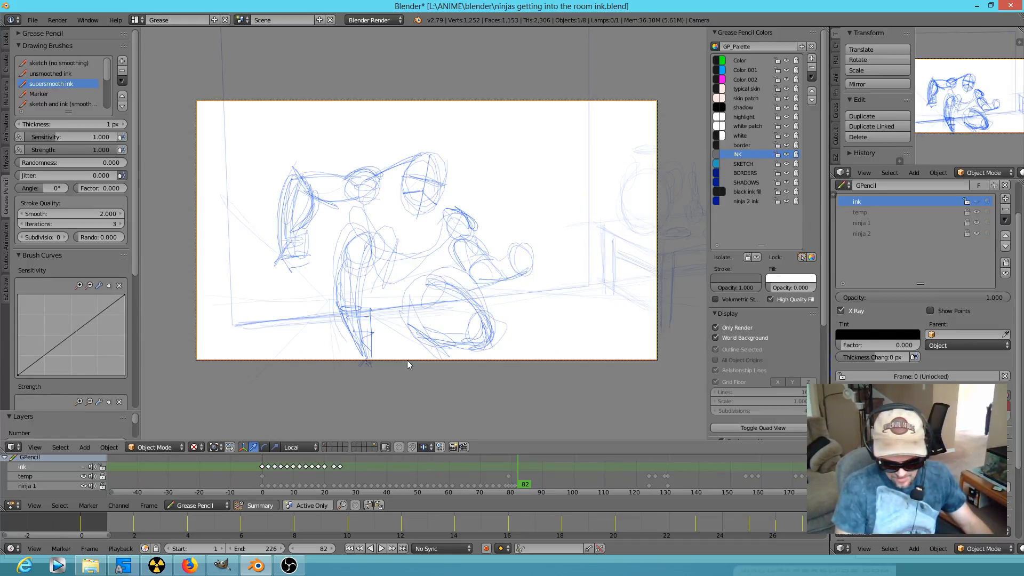
left_click_drag(553, 453, 560, 388)
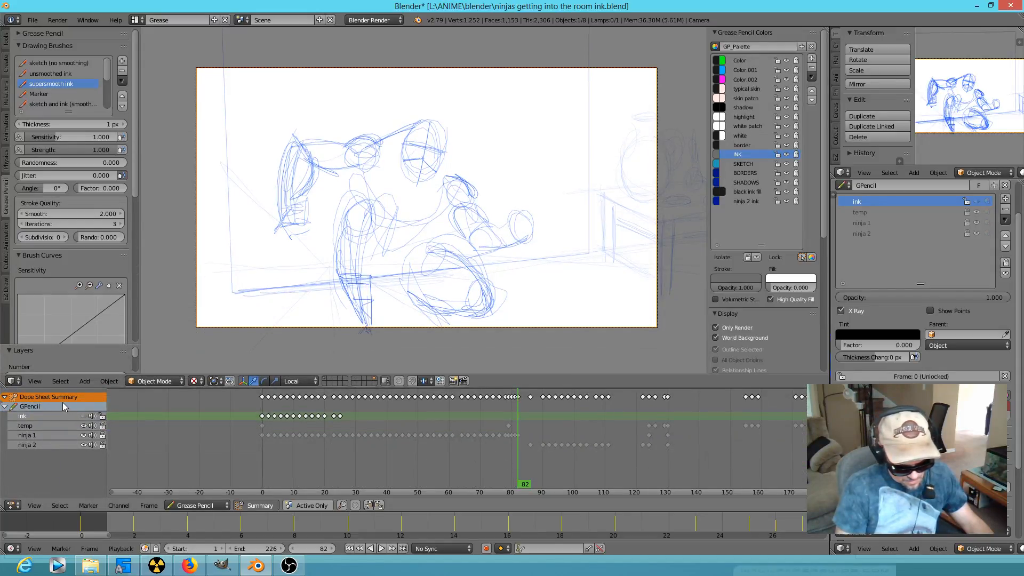
left_click(202, 504)
left_click(203, 495)
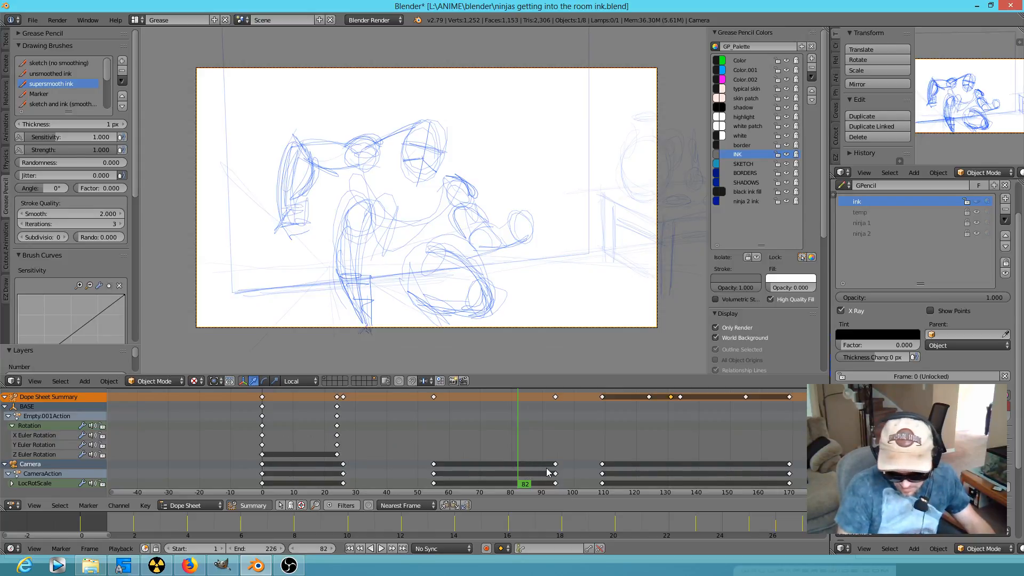
Move the camera's keyframe at frame 94 to about frame 89 and preview the motion
left_click_drag(517, 446, 378, 430)
mouse_move(375, 470)
left_mouse_down()
mouse_move(569, 495)
mouse_move(601, 396)
mouse_move(547, 392)
mouse_move(564, 392)
mouse_move(555, 396)
left_mouse_up()
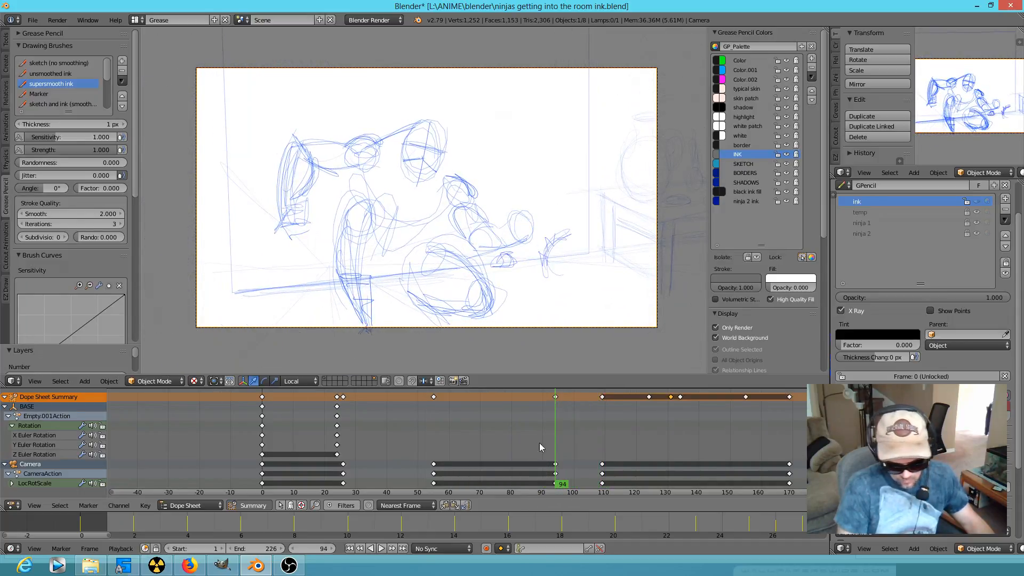
left_click(555, 465)
key("g")
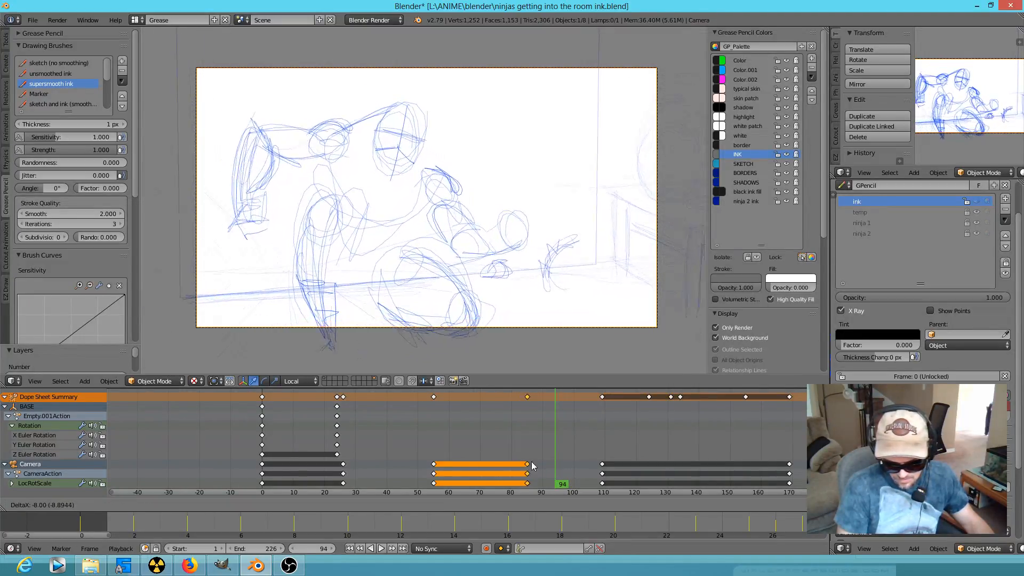
left_click(539, 463)
key("shift+alt+a")
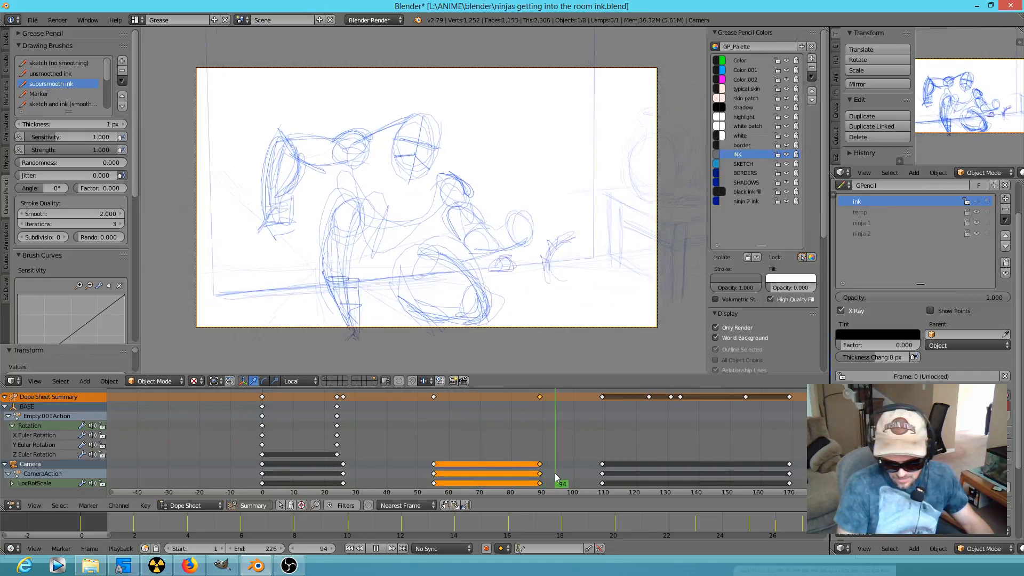
key("alt+a")
Shift the end keyframe of the camera's second move earlier to about frame 77, checking playback between adjustments
key("g")
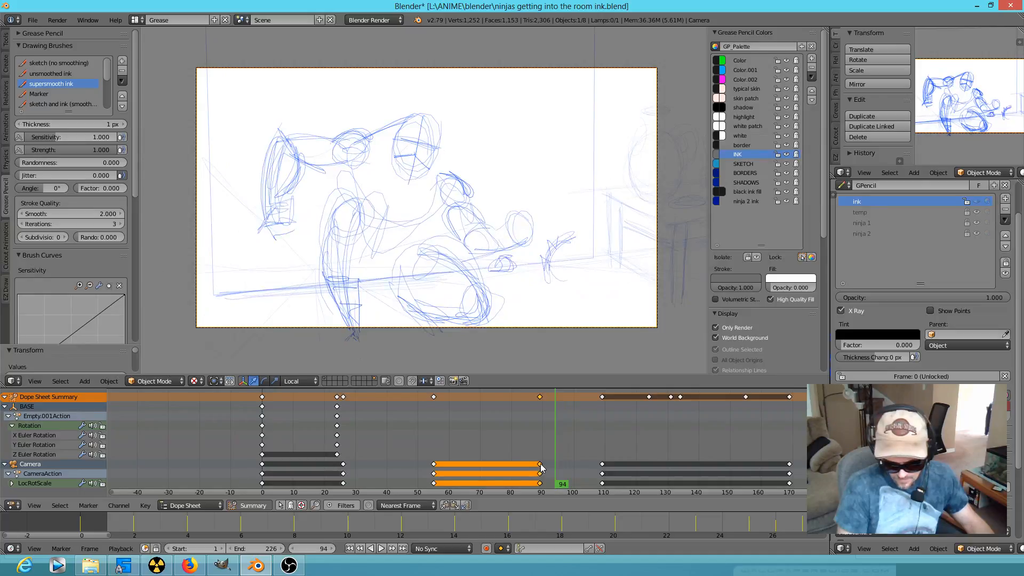
left_click(515, 465)
key("shift+alt+a")
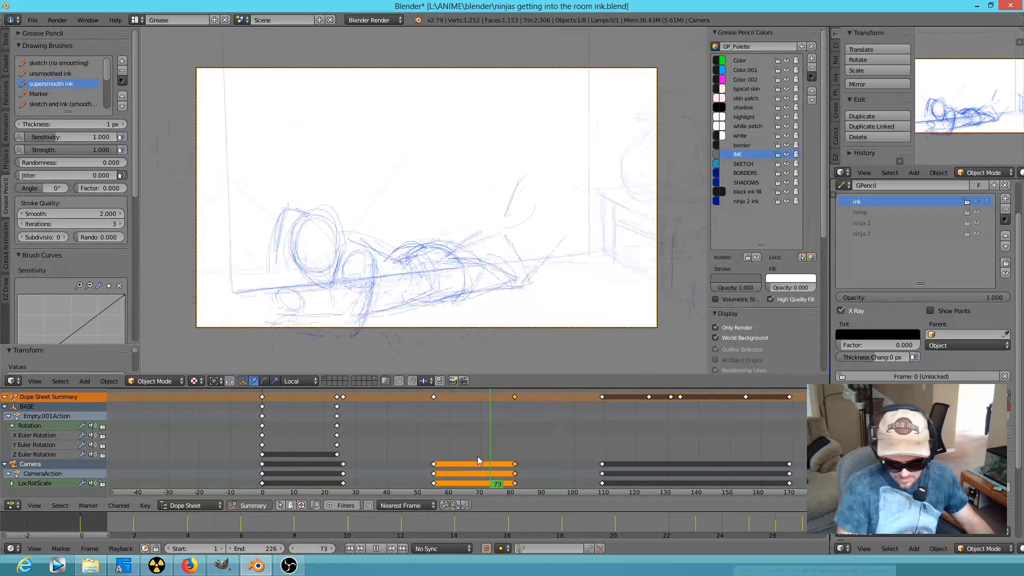
left_click_drag(428, 445, 503, 464)
key("alt+a")
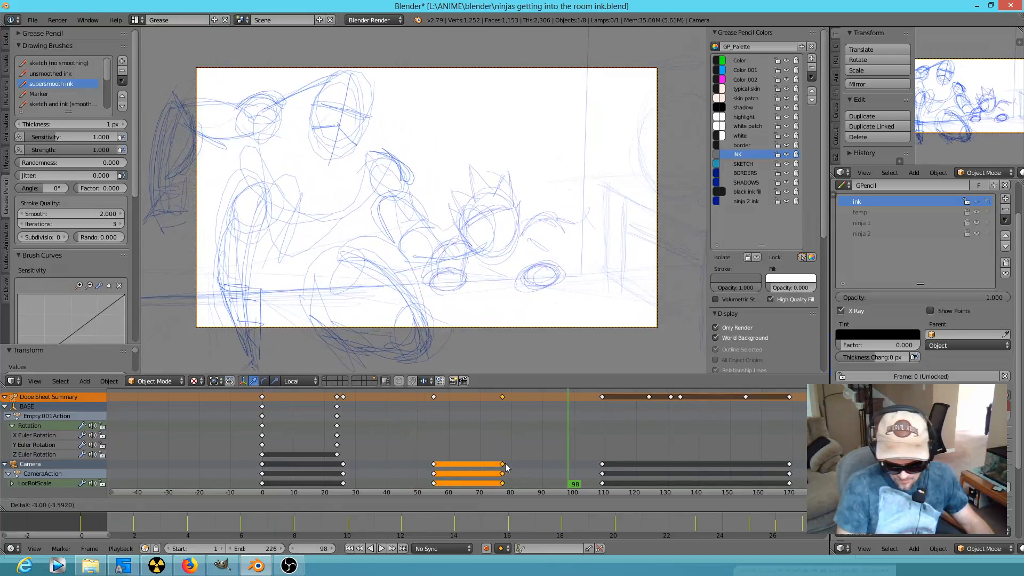
left_click(388, 445)
key("alt+a")
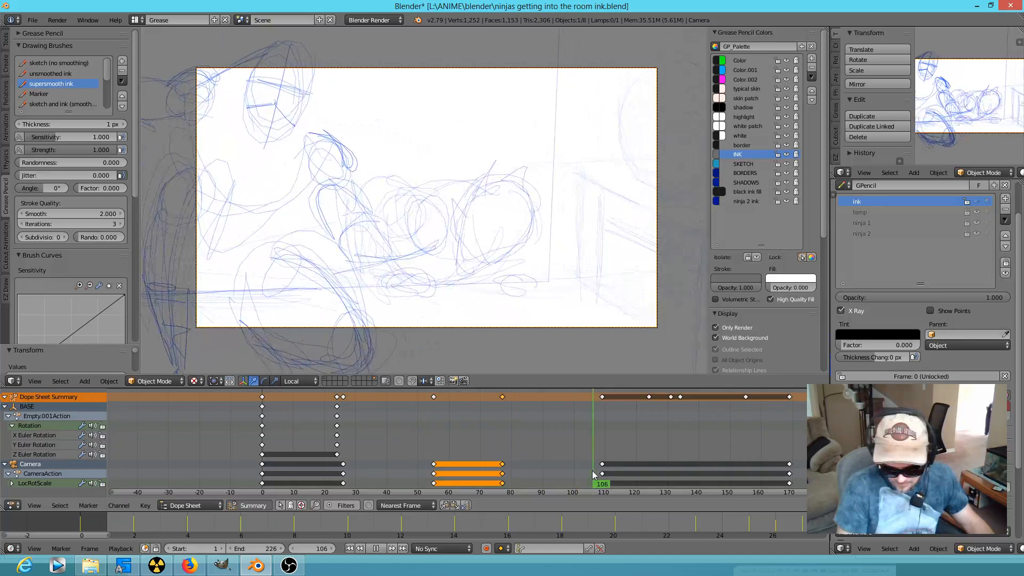
Move the camera's keyframe near frame 110 back to about frame 98 and preview the retimed move
key("alt+a")
left_click_drag(653, 478, 605, 478)
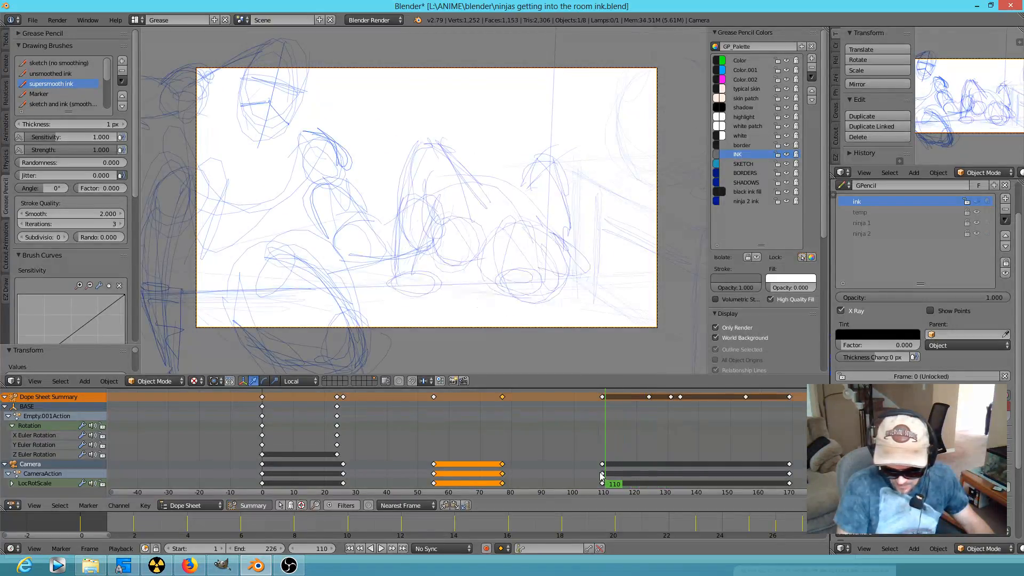
right_click_drag(604, 464, 569, 464)
left_click(570, 467)
key("alt+a")
left_click_drag(408, 462, 583, 482)
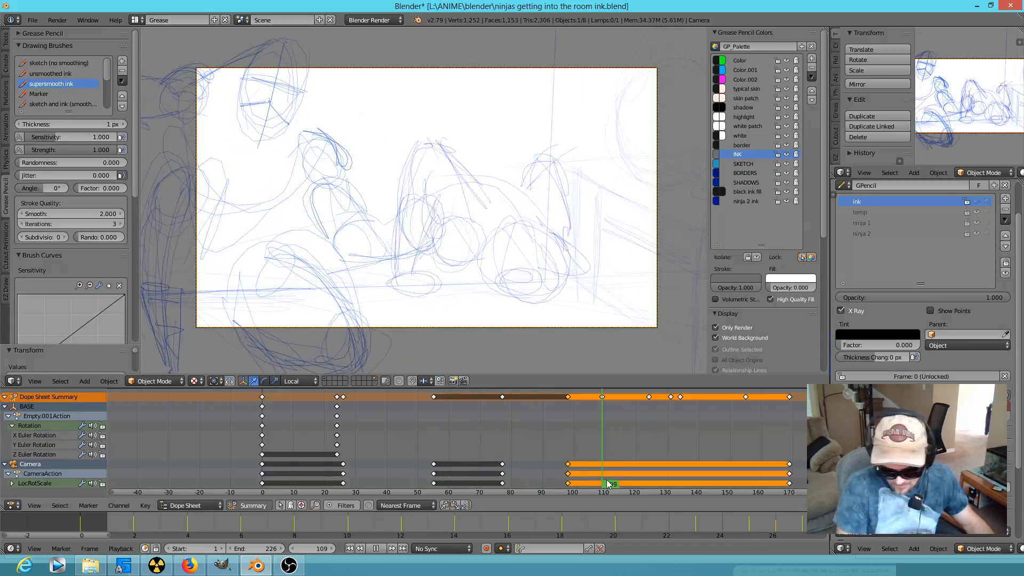
left_click(460, 445)
left_click(375, 450)
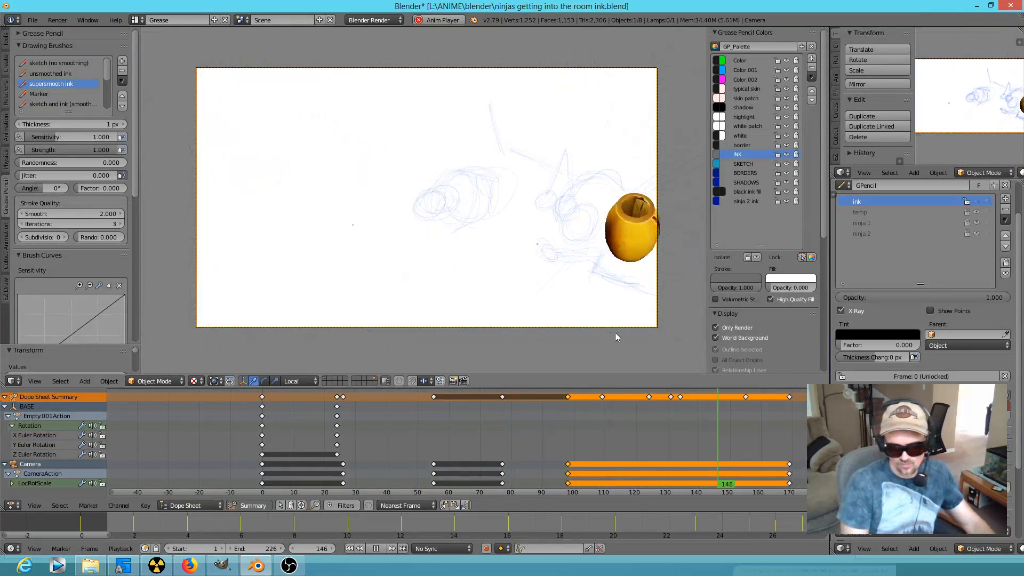
Inspect the vase at frame 128, replay the scene from frame 0 and return to the start
key("Escape")
left_click_drag(550, 478, 662, 490)
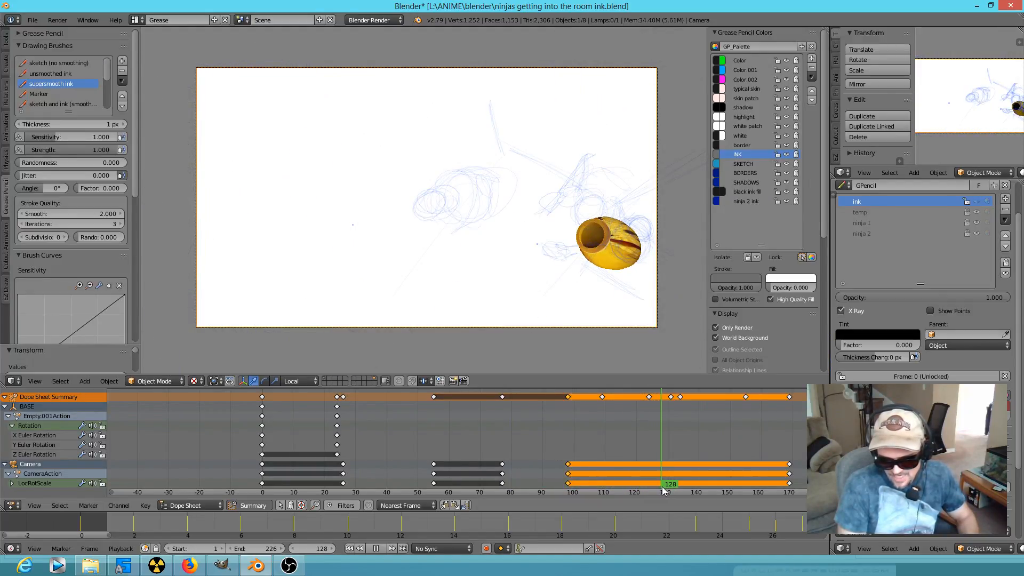
left_click_drag(664, 490, 664, 490)
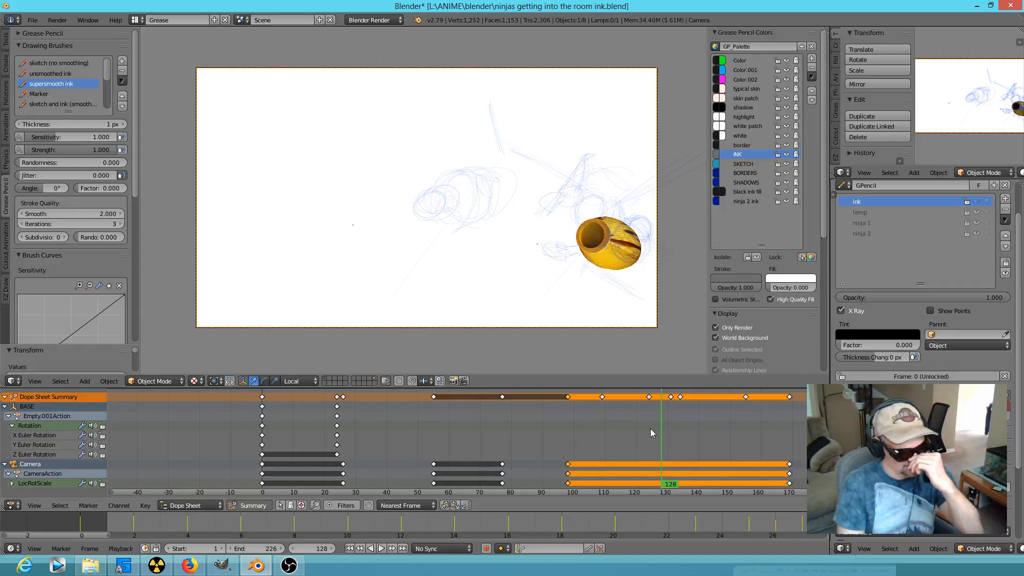
key("alt+a")
mouse_move(673, 434)
left_mouse_down()
mouse_move(725, 440)
mouse_move(569, 420)
mouse_move(263, 405)
left_mouse_up()
key("alt+a")
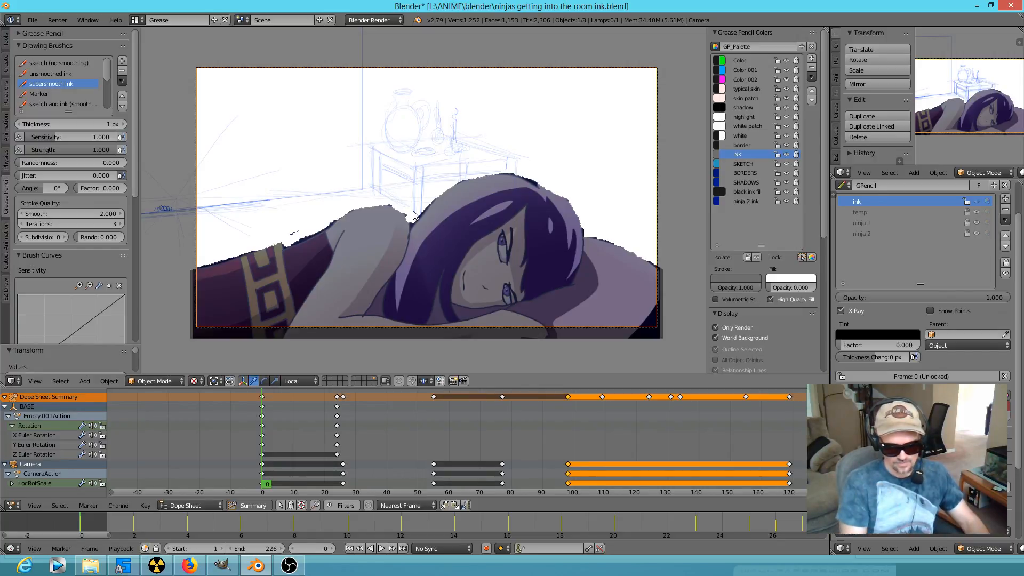
key("alt+a")
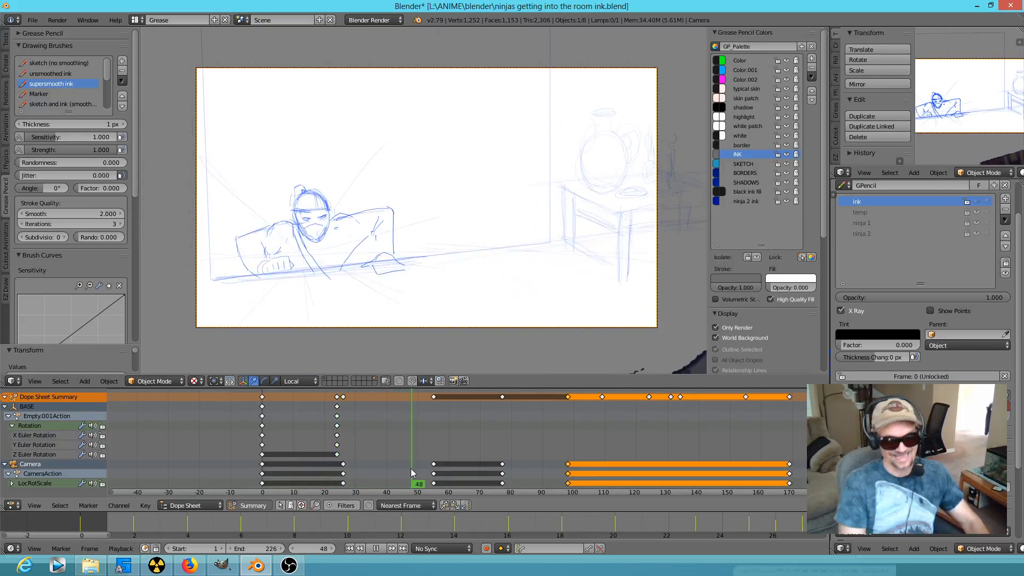
mouse_move(469, 474)
left_mouse_down()
mouse_move(440, 455)
mouse_move(385, 449)
mouse_move(460, 450)
mouse_move(338, 443)
mouse_move(530, 457)
mouse_move(591, 473)
mouse_move(262, 435)
left_mouse_up()
Leave the camera view at frame 0, show the ink layer and review the first ninja's inked frames up to frame 22
key("KP_0")
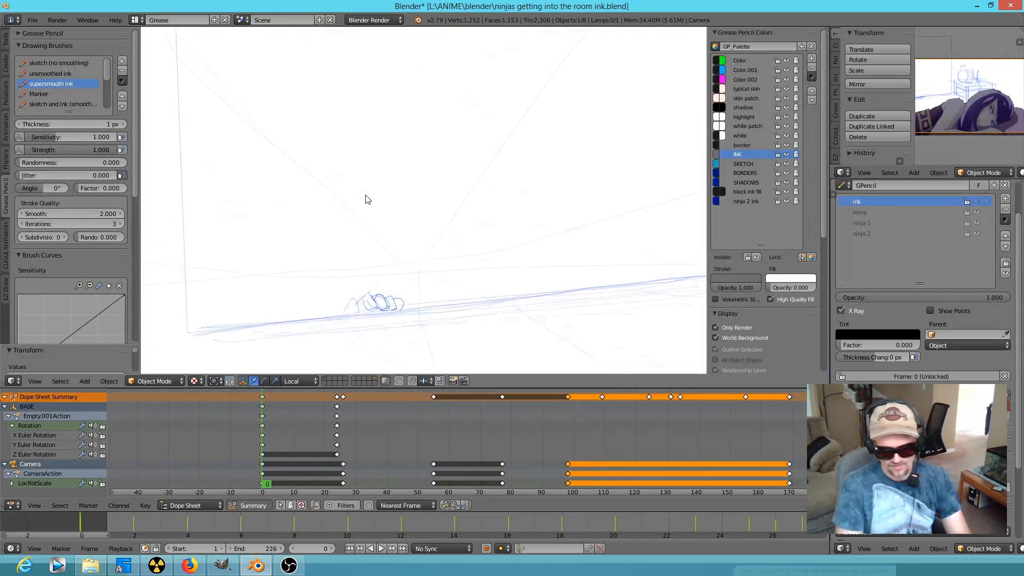
scroll(437, 236, "down", 4)
scroll(439, 231, "up", 5)
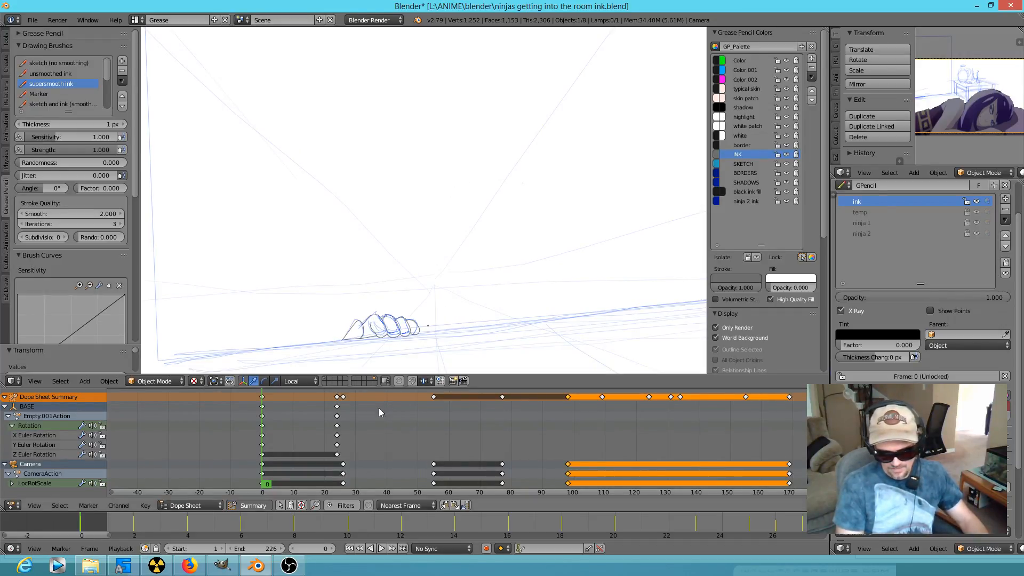
left_click(363, 423)
key("alt+a")
left_click(253, 419)
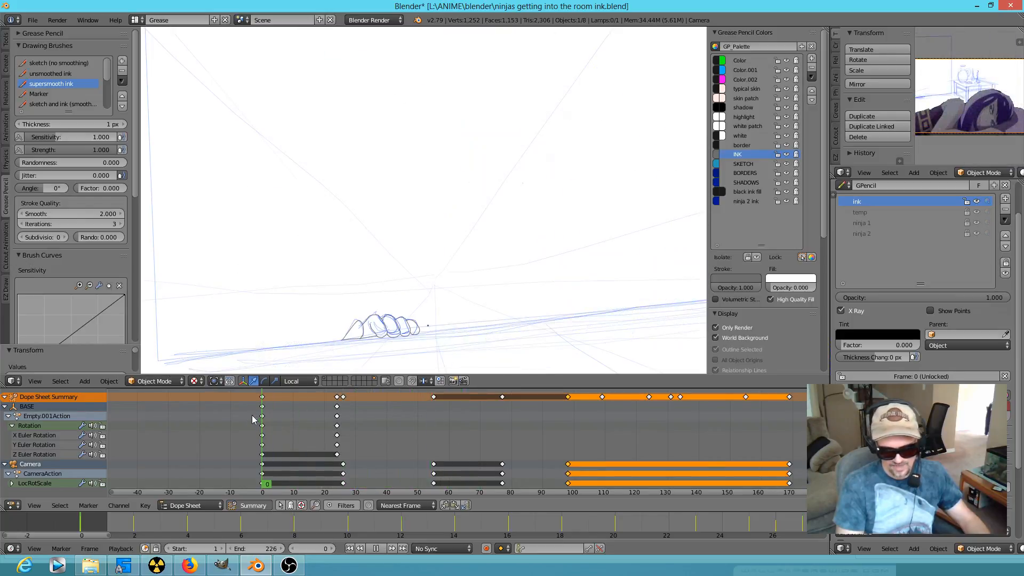
mouse_move(265, 417)
left_mouse_down()
mouse_move(341, 418)
mouse_move(309, 414)
mouse_move(331, 411)
left_mouse_up()
scroll(482, 290, "down", 4)
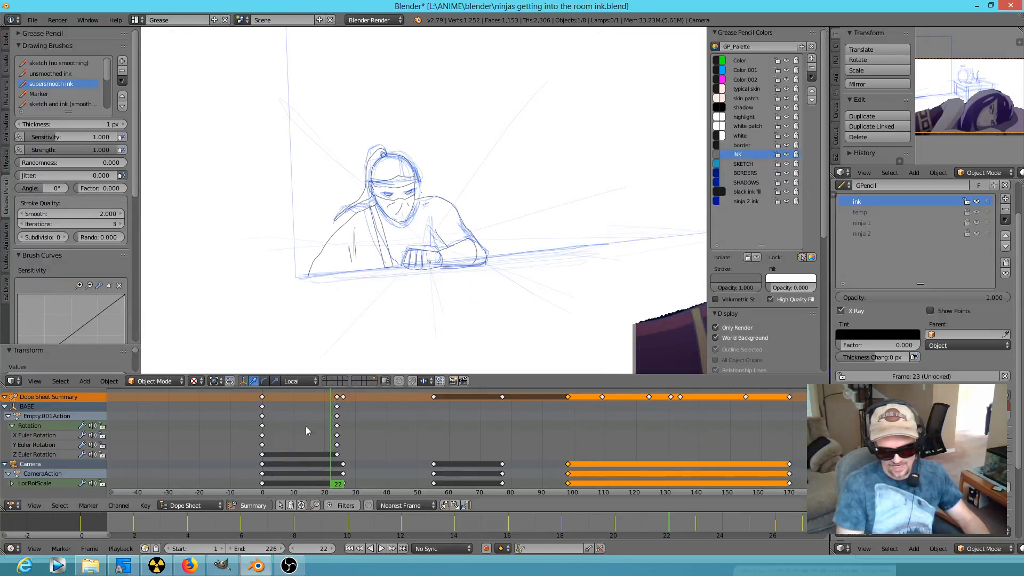
mouse_move(319, 434)
left_mouse_down()
mouse_move(289, 433)
mouse_move(403, 456)
mouse_move(301, 433)
left_mouse_up()
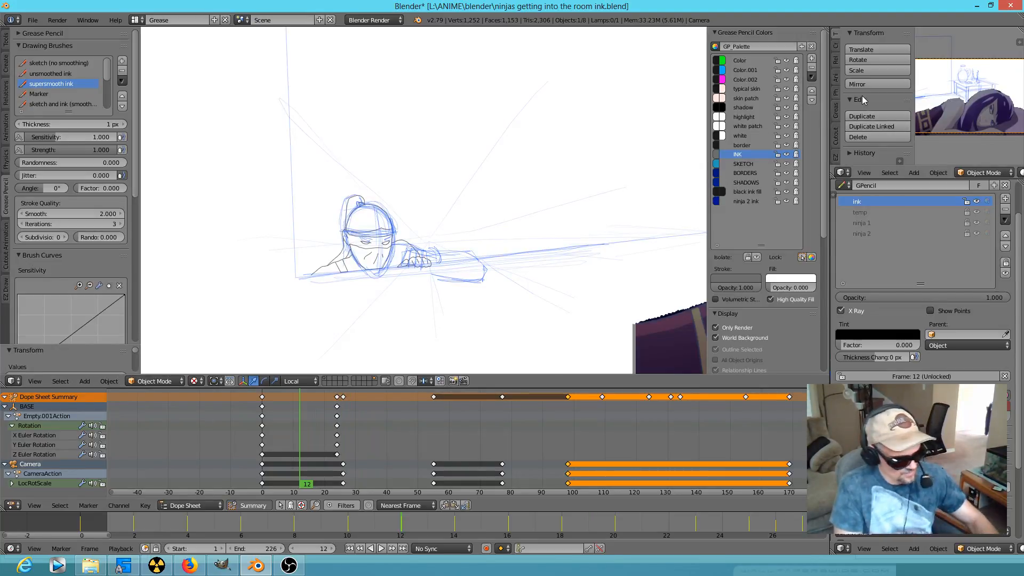
Hide the tool shelf in the small camera preview viewport, leaving its properties region closed
key("t")
key("n")
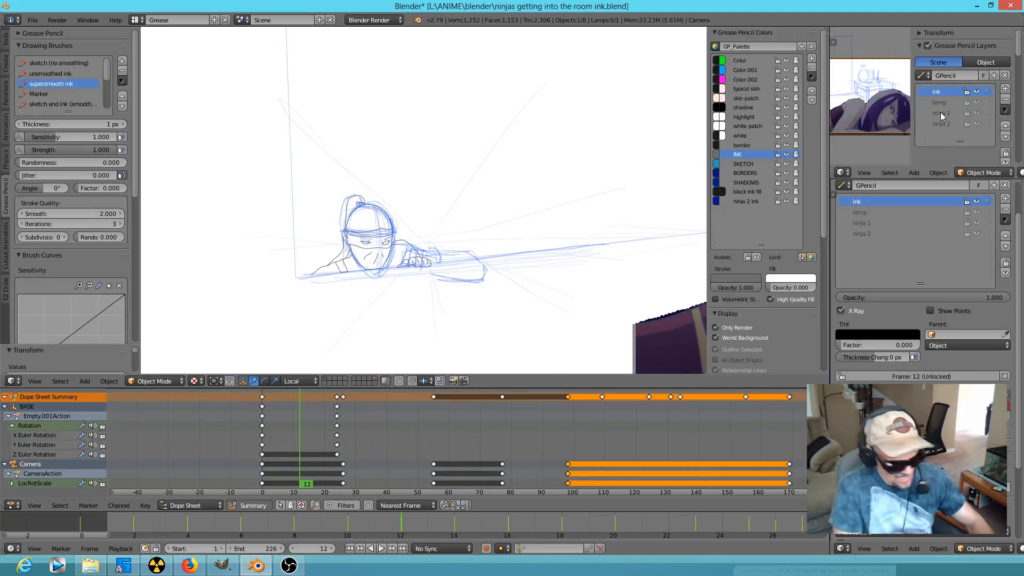
key("n")
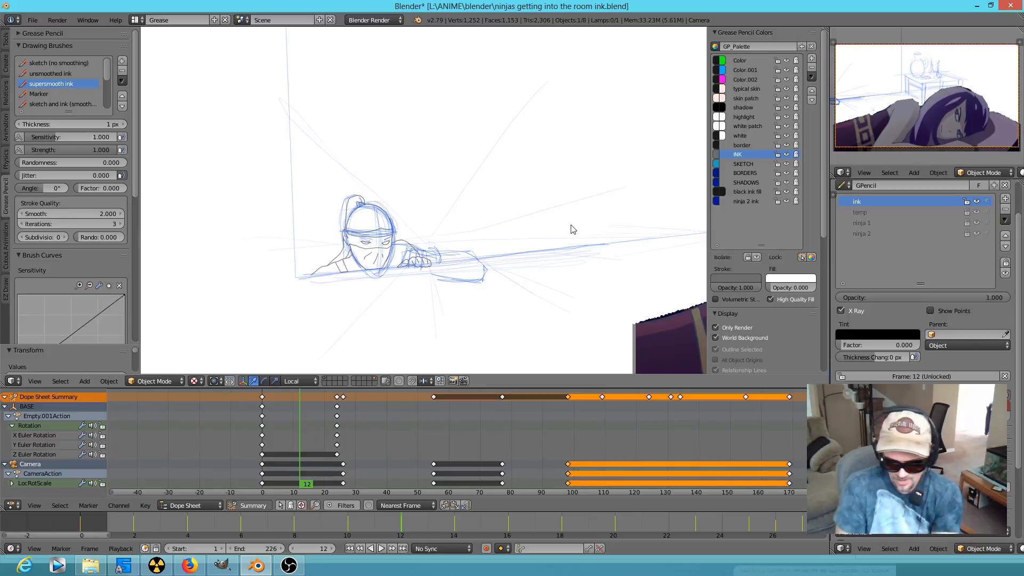
Replay the ninja animation from the start through frame 94 to compare the inked drawings with the rough sketches
mouse_move(367, 427)
left_mouse_down()
mouse_move(259, 419)
mouse_move(392, 431)
mouse_move(321, 409)
mouse_move(252, 493)
left_mouse_up()
key("alt+a")
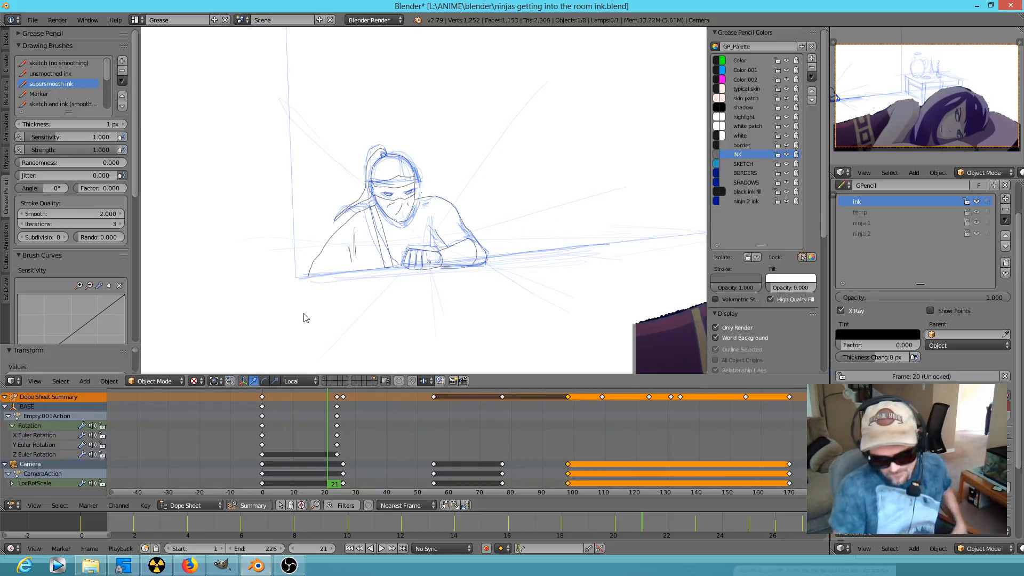
key("alt+a")
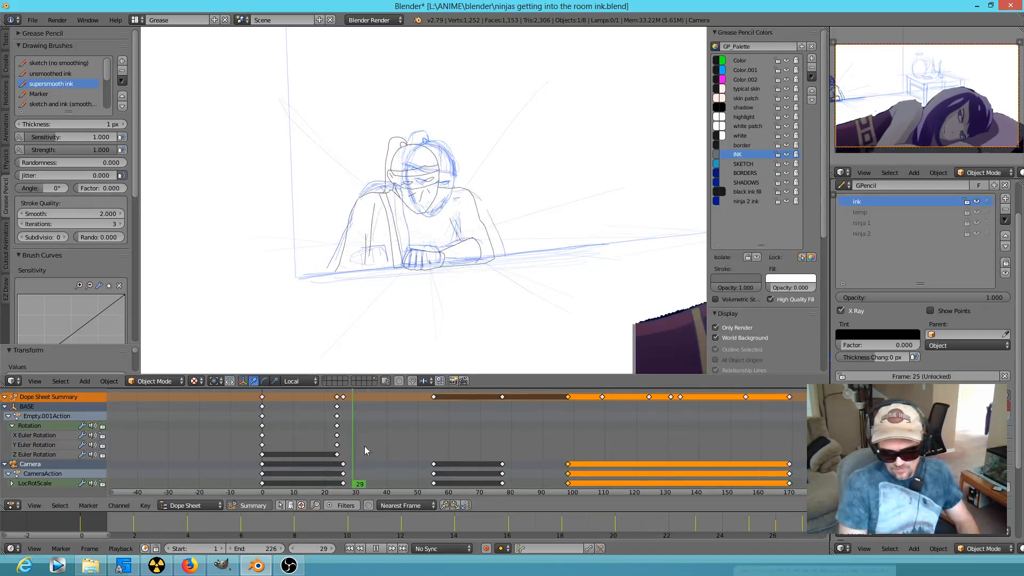
key("alt+a")
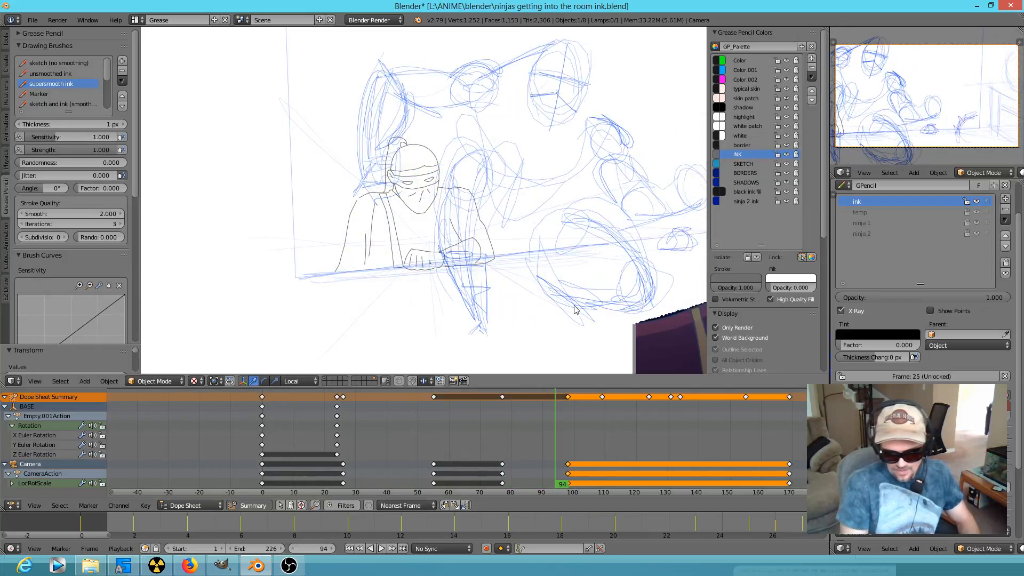
key("shift+alt+a")
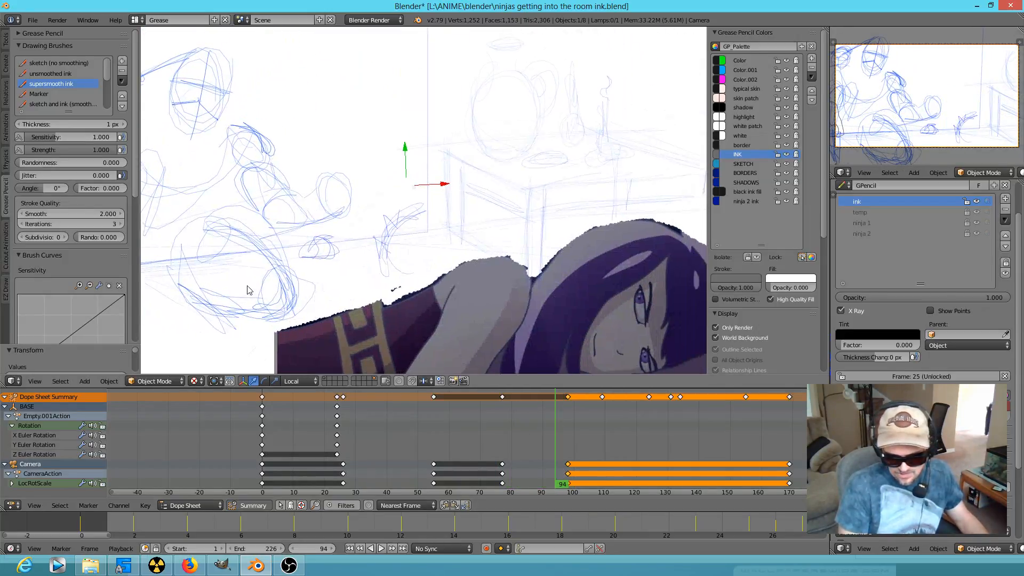
Scrub the ninja animation to frame 115 and return to frame 0
left_click_drag(552, 453, 621, 452)
scroll(344, 243, "up", 4)
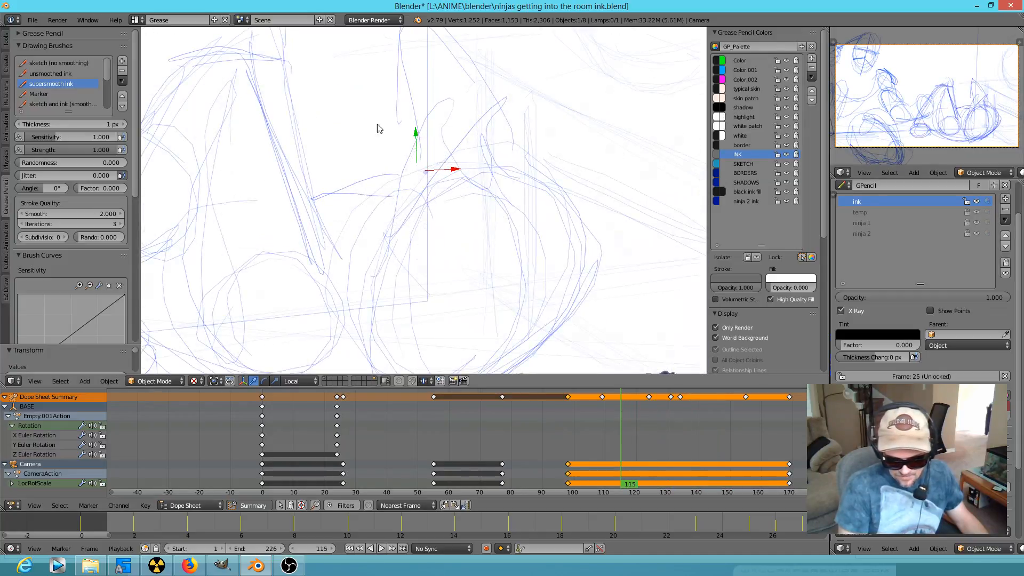
scroll(576, 417, "down", 5)
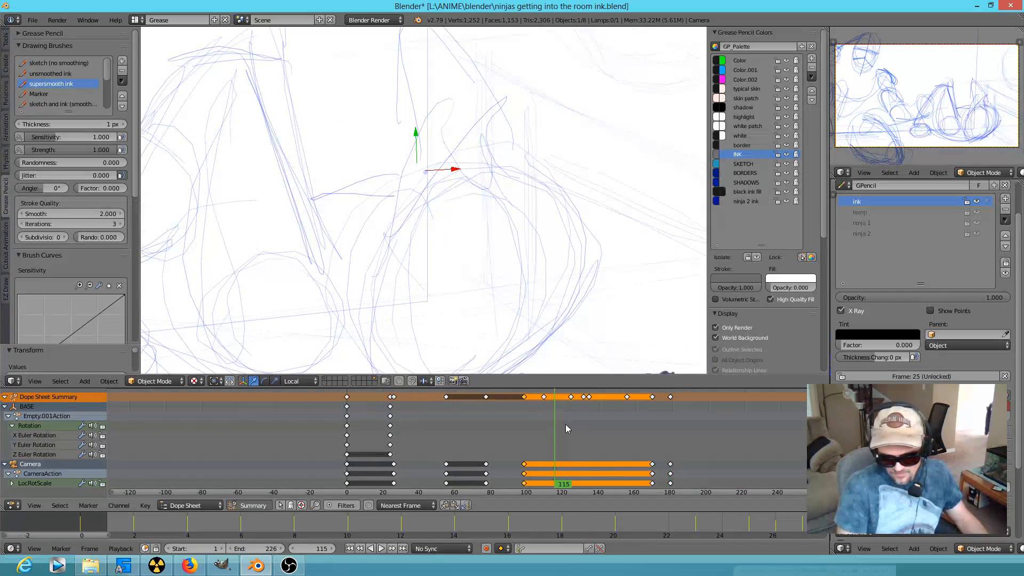
key("shift+alt+a")
left_click_drag(511, 426, 324, 408)
scroll(425, 264, "down", 2)
scroll(429, 257, "down", 4)
scroll(428, 249, "up", 5)
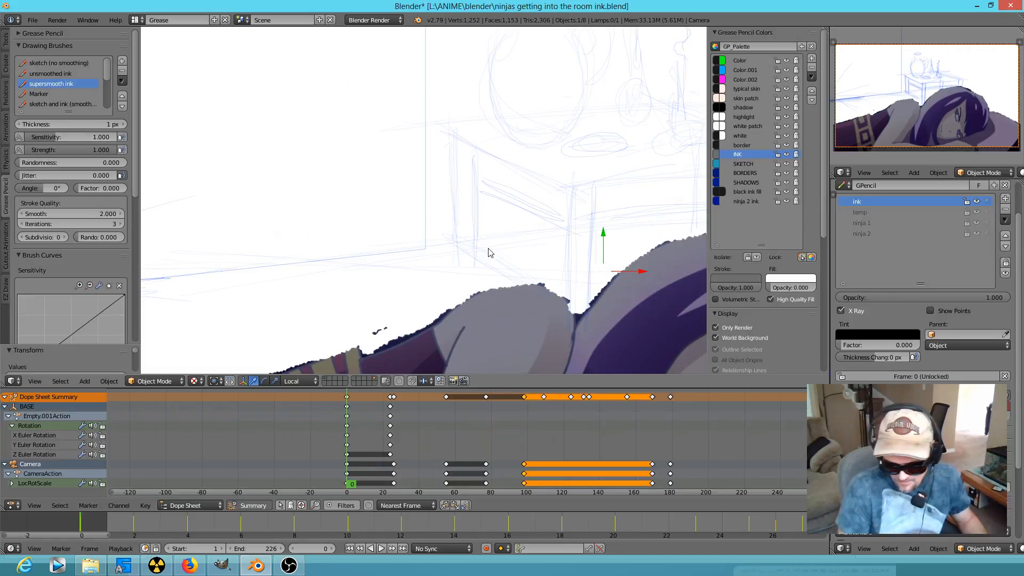
Hide the akari-in-bed image covering the foreground and bring the small inked hand at the wall's edge into view
scroll(491, 257, "down", 2)
right_click(508, 314)
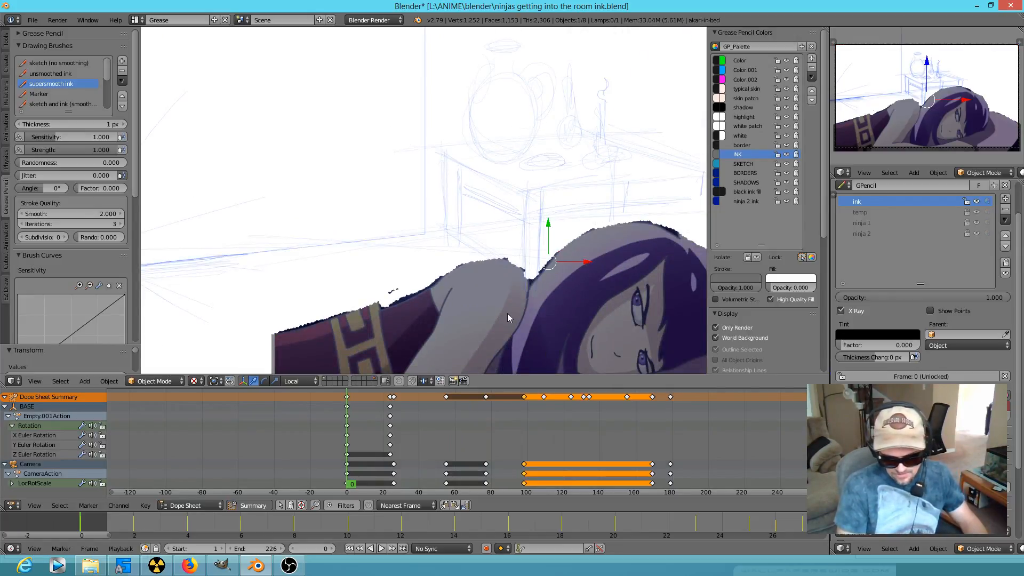
key("h")
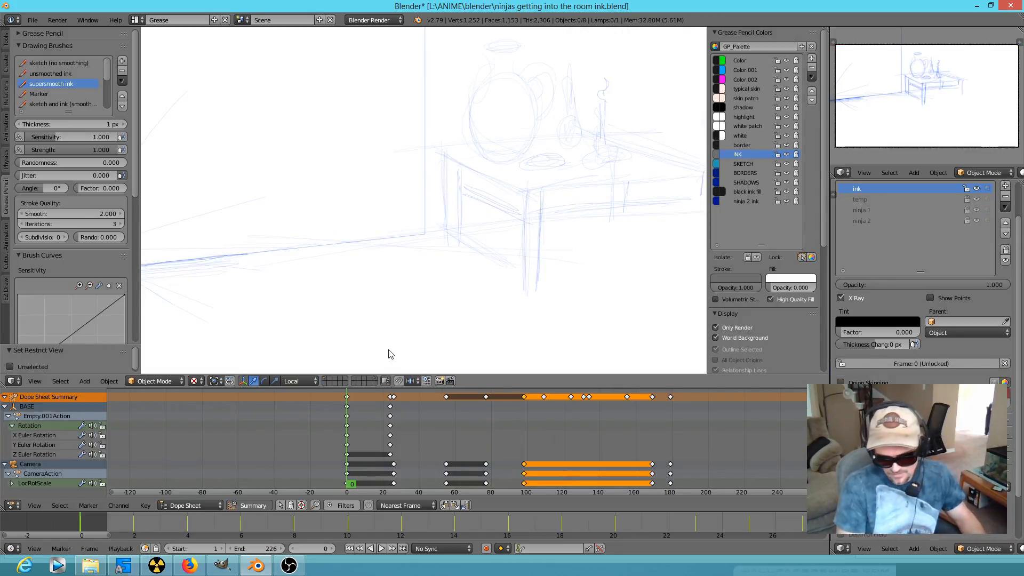
mouse_move(328, 269)
middle_mouse_down("shift")
mouse_move(645, 315)
mouse_move(423, 299)
middle_mouse_up("shift")
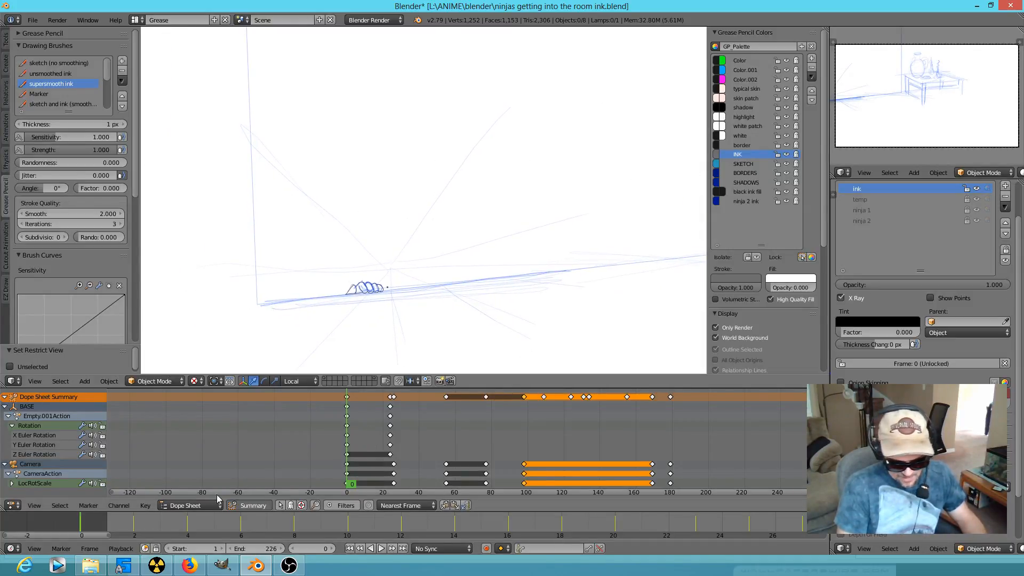
Switch the dope sheet to Grease Pencil mode and enlarge the 3D viewport above it
left_click(197, 505)
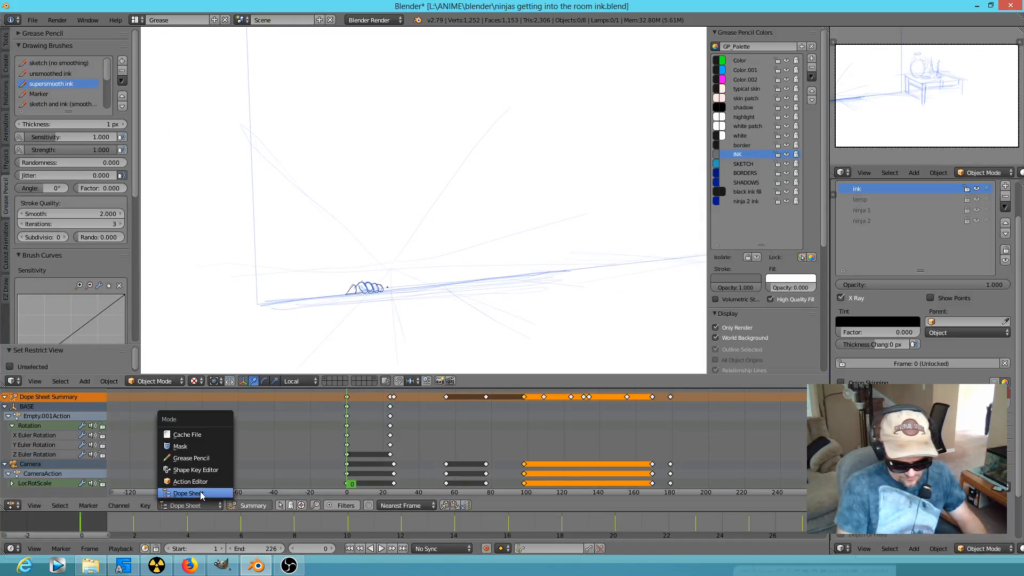
left_click(207, 459)
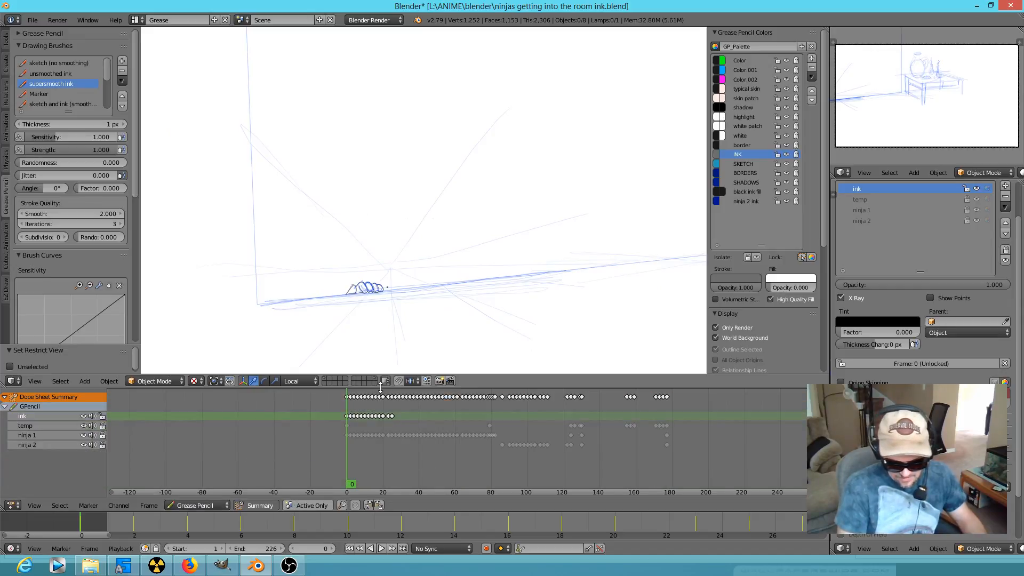
left_click_drag(382, 422, 379, 444)
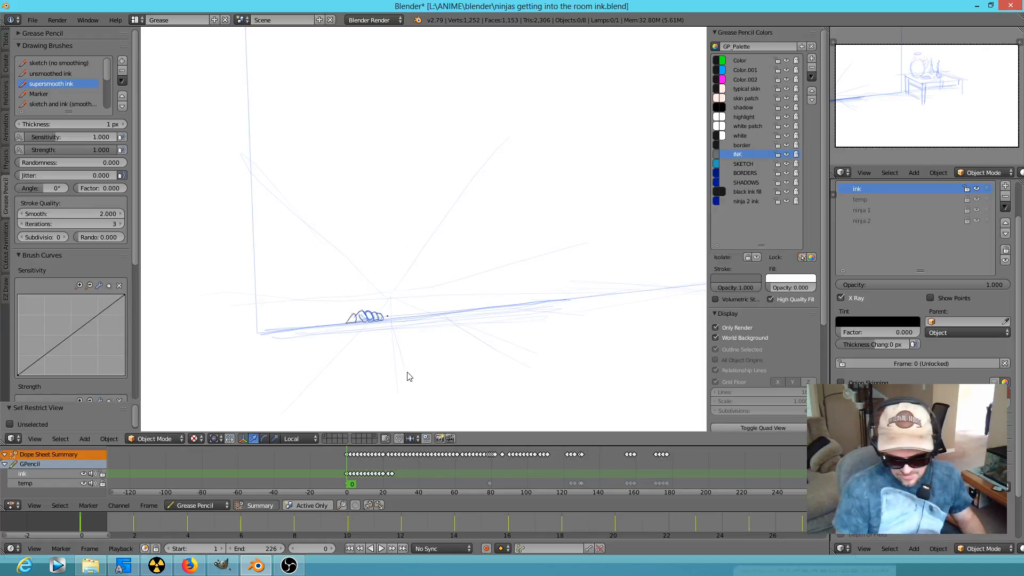
Play the first ninja's inked entrance from frame 0 and stop at frame 12
scroll(400, 368, "up", 4)
scroll(327, 307, "down", 2)
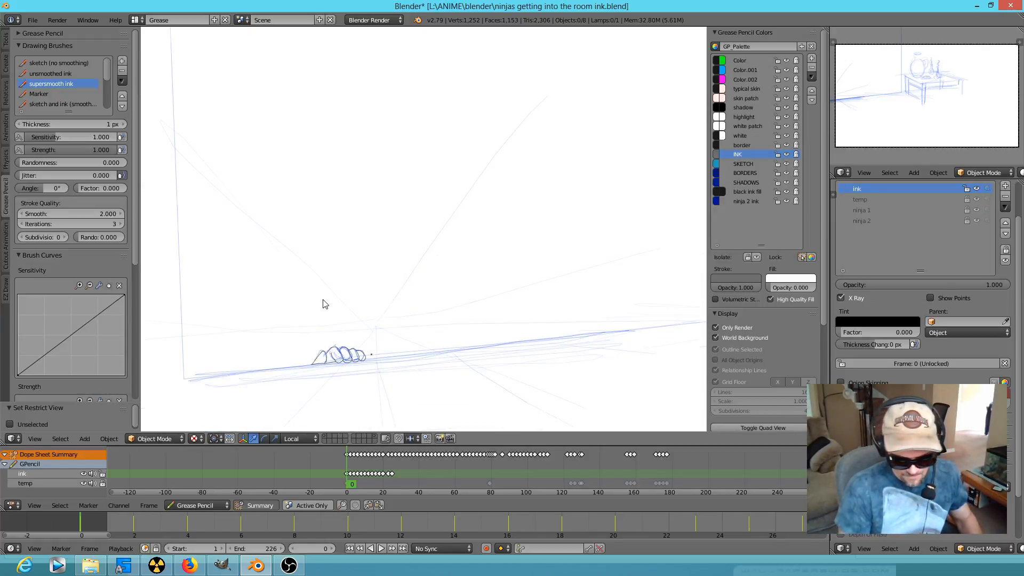
scroll(325, 304, "up", 1)
key("alt+a")
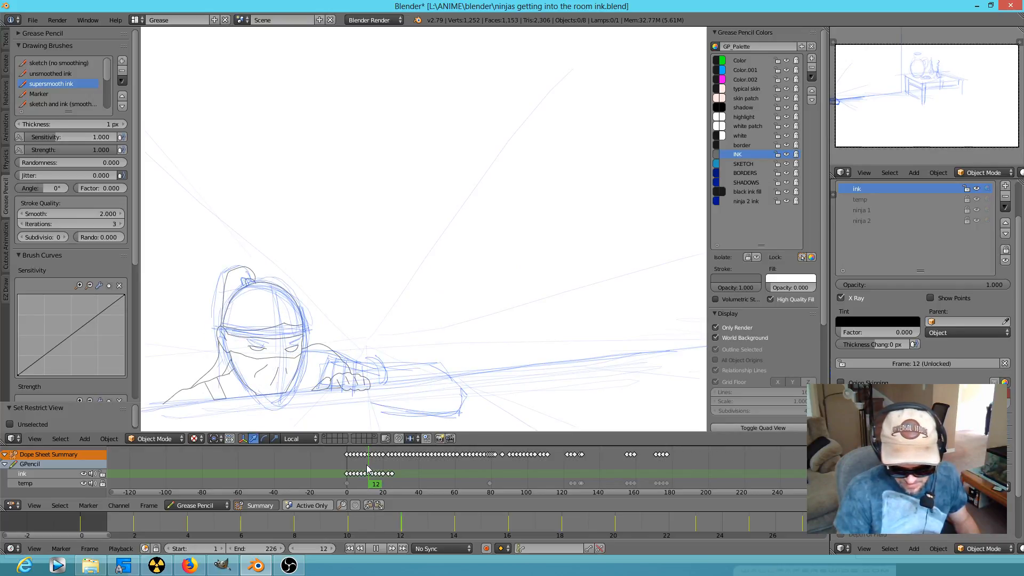
key("alt+a")
Enter stroke editing at frame 12, select the inked arm stroke's hand-end point and set proportional editing to Projected (2D)
scroll(331, 344, "up", 2)
middle_click_drag(361, 424, 435, 266, "shift")
scroll(429, 286, "up", 4)
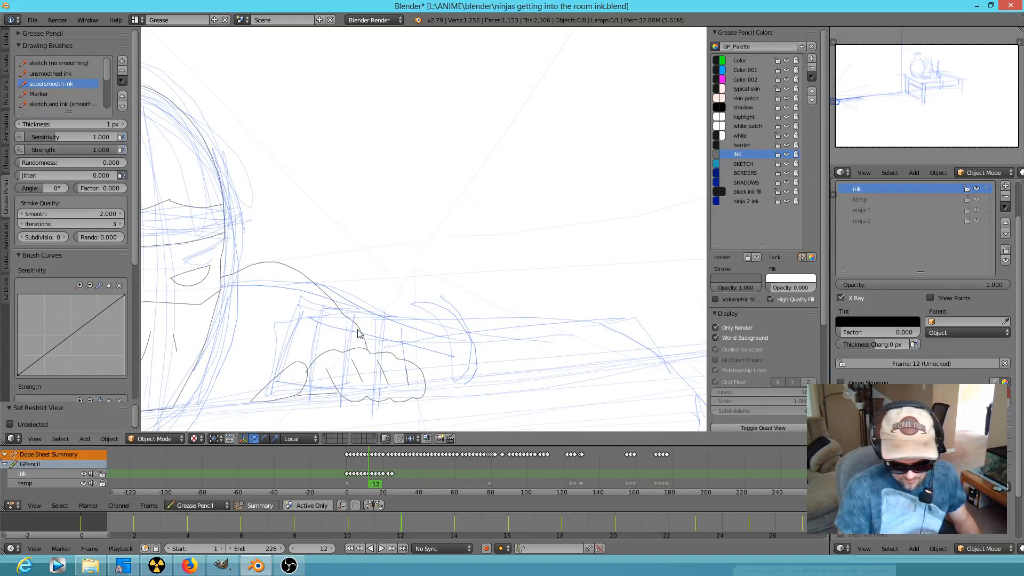
key("d+Tab")
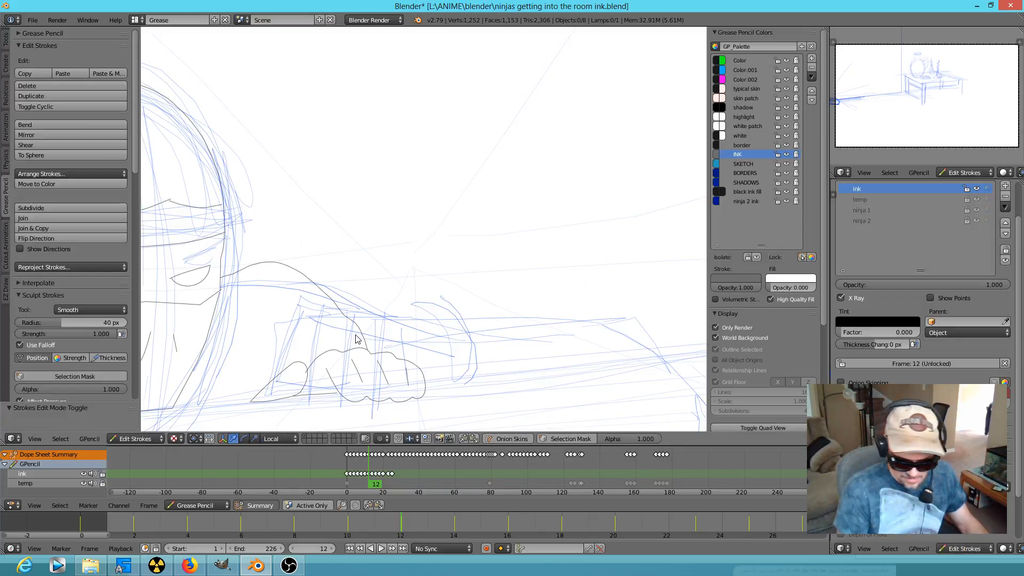
right_click_drag(357, 329, 367, 330)
key("Escape")
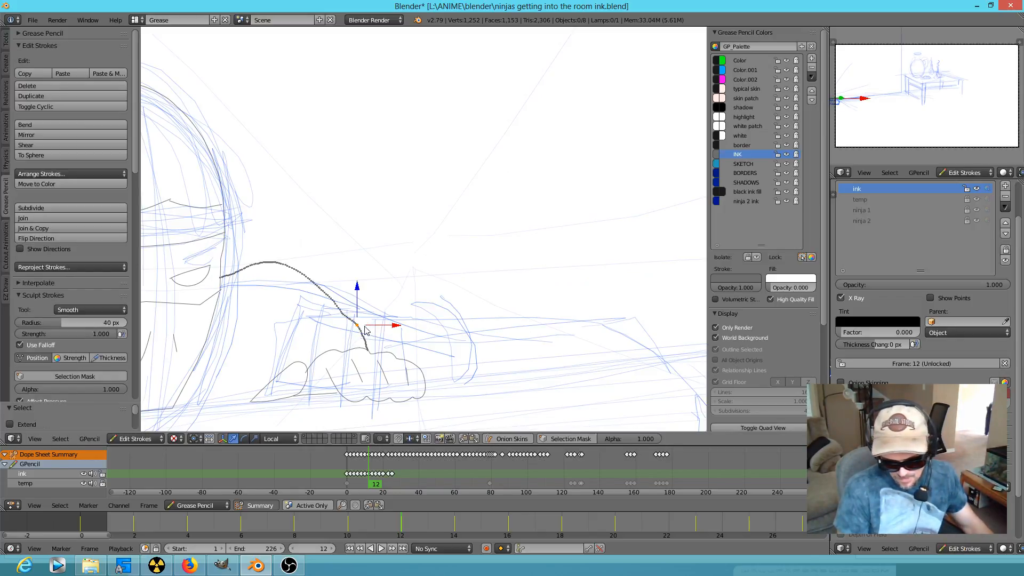
right_click(370, 352)
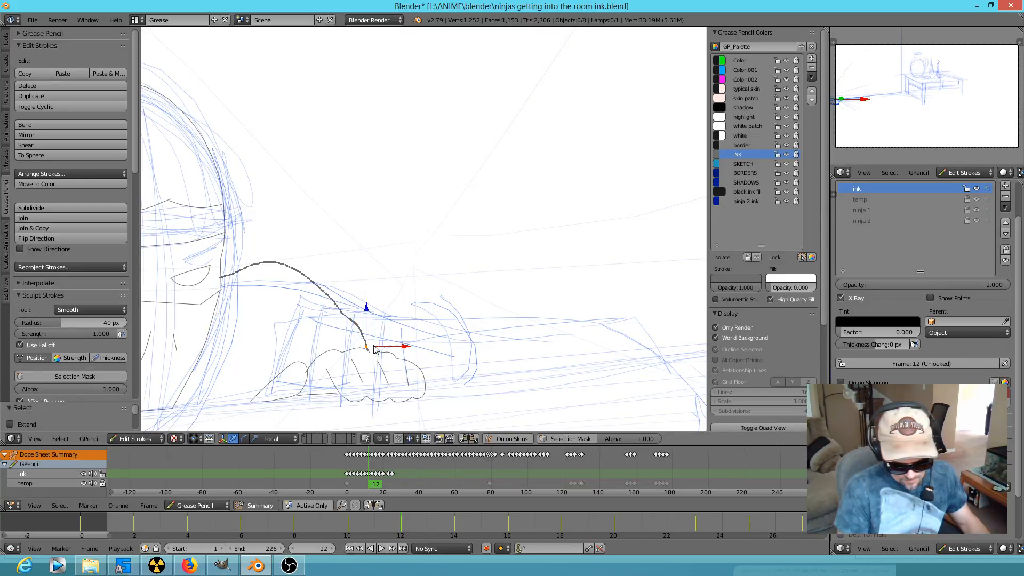
left_click(398, 439)
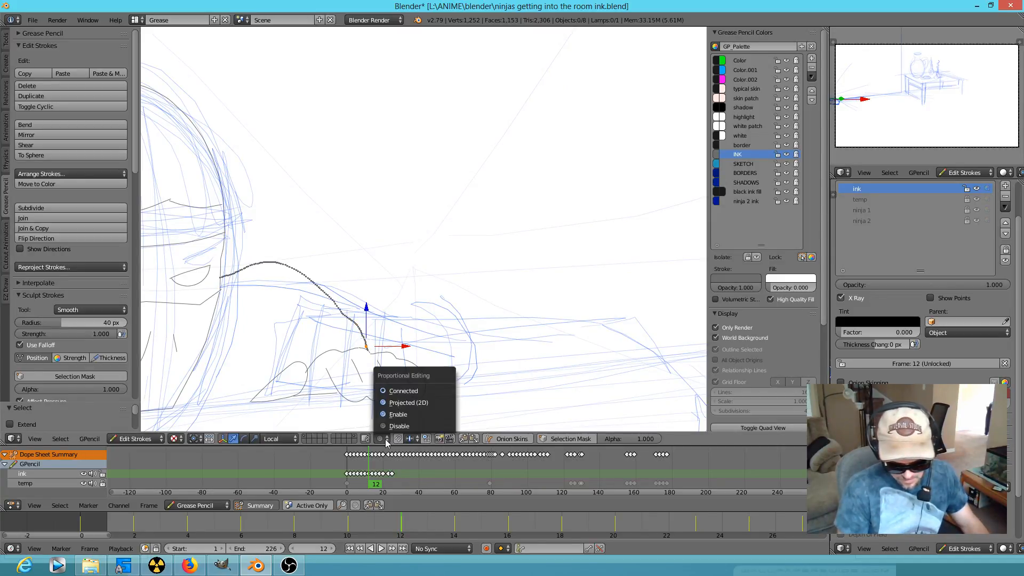
left_click(406, 403)
Move the arm stroke's end point out to the sketched elbow with a proportional size of about 0.43
key("g")
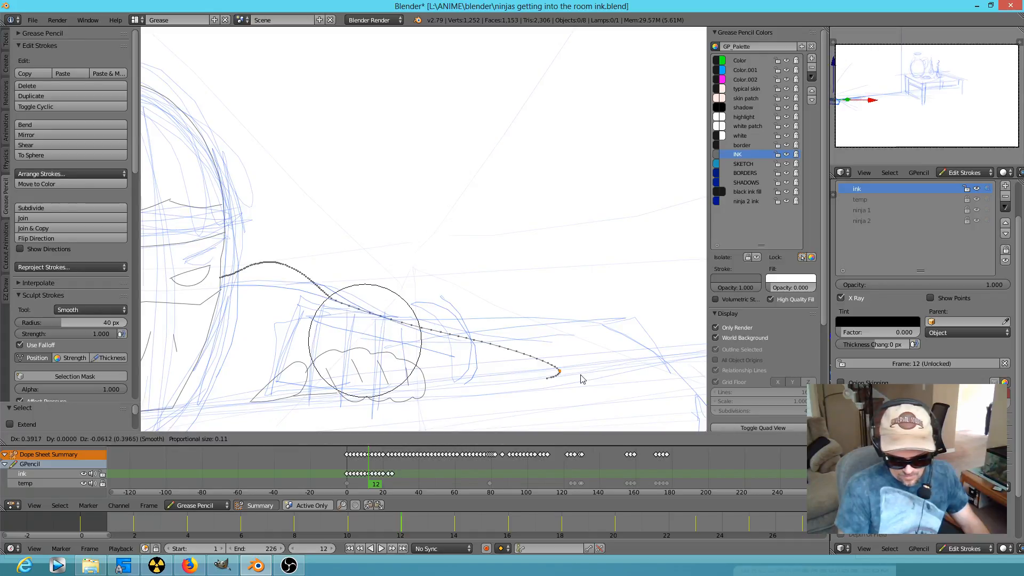
scroll(671, 365, "up", 4)
scroll(670, 364, "down", 12)
scroll(670, 362, "down", 4)
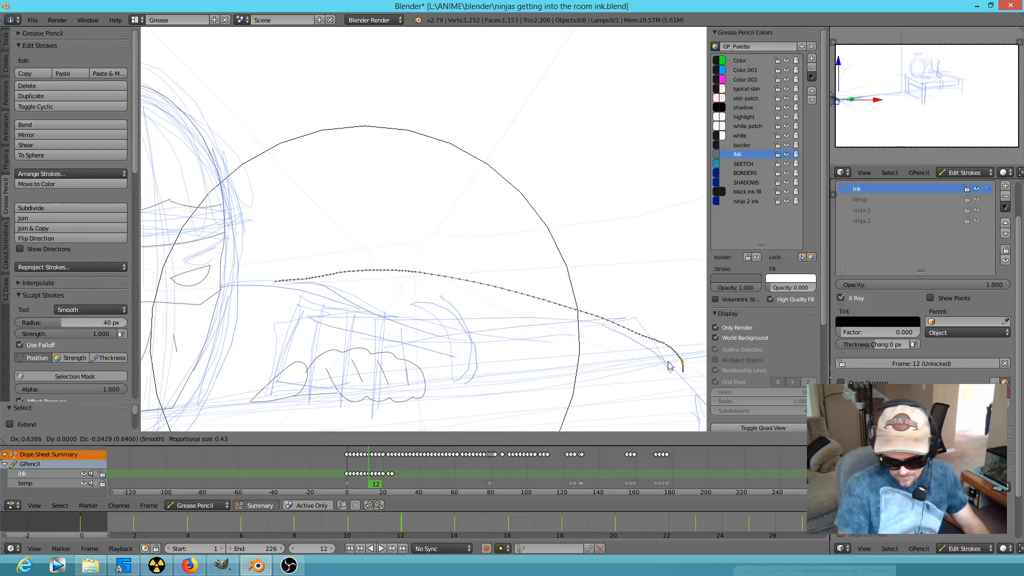
left_click(662, 357)
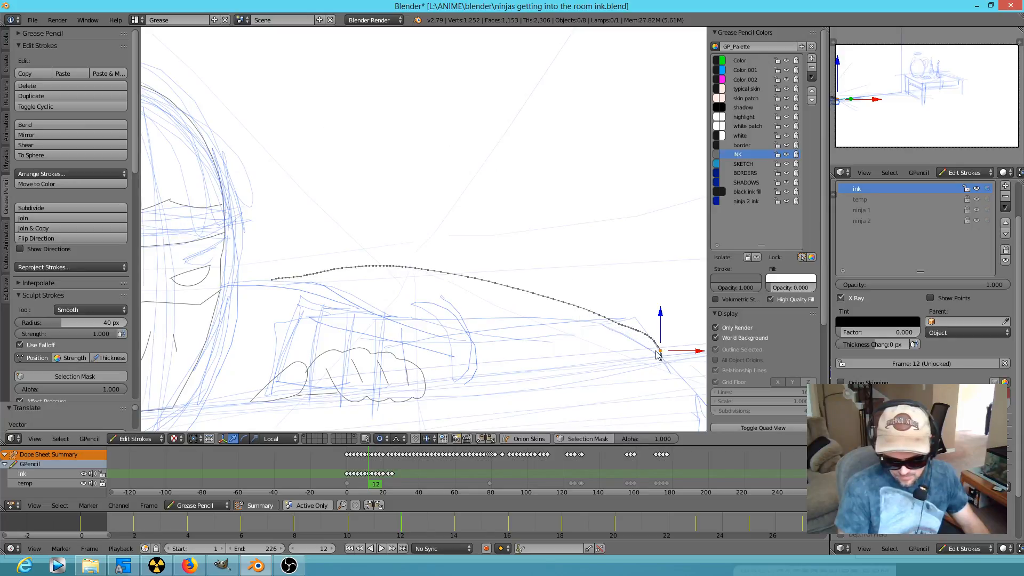
Pull the middle of the arm stroke down toward the sketched wrist, widening the proportional size to about 0.27
right_click(438, 273)
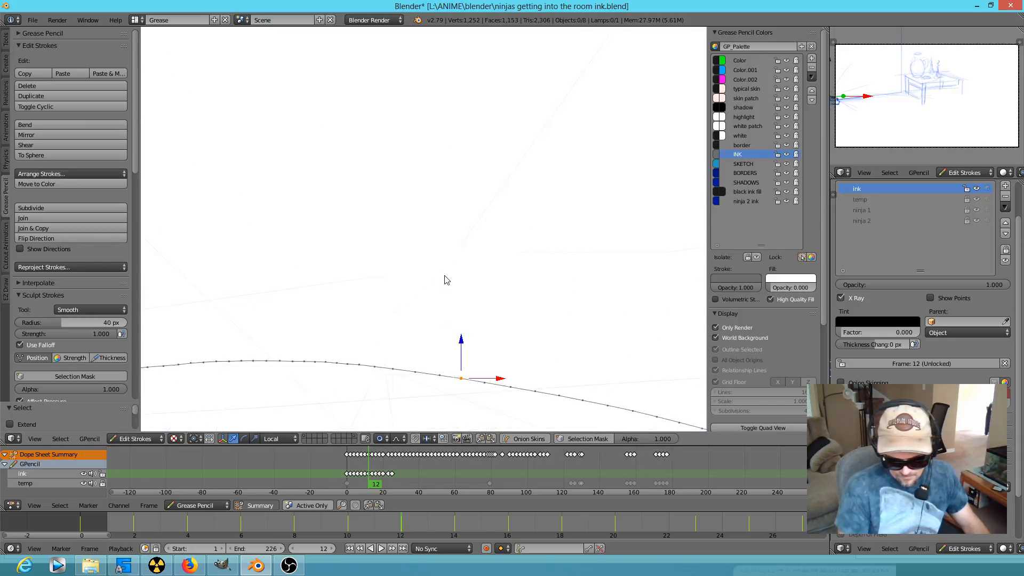
key("g")
scroll(418, 299, "down", 3)
scroll(421, 306, "up", 20)
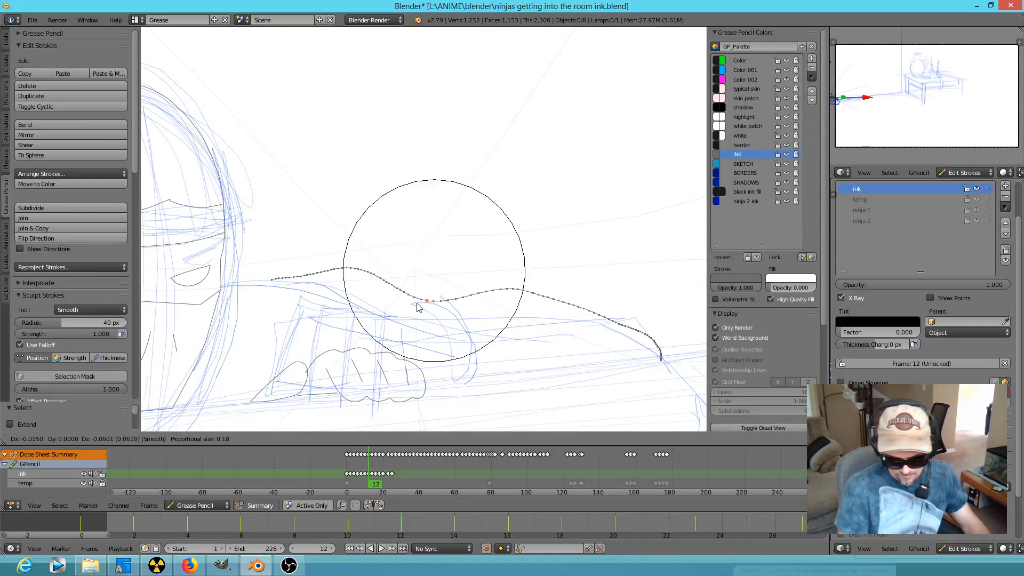
scroll(426, 298, "up", 5)
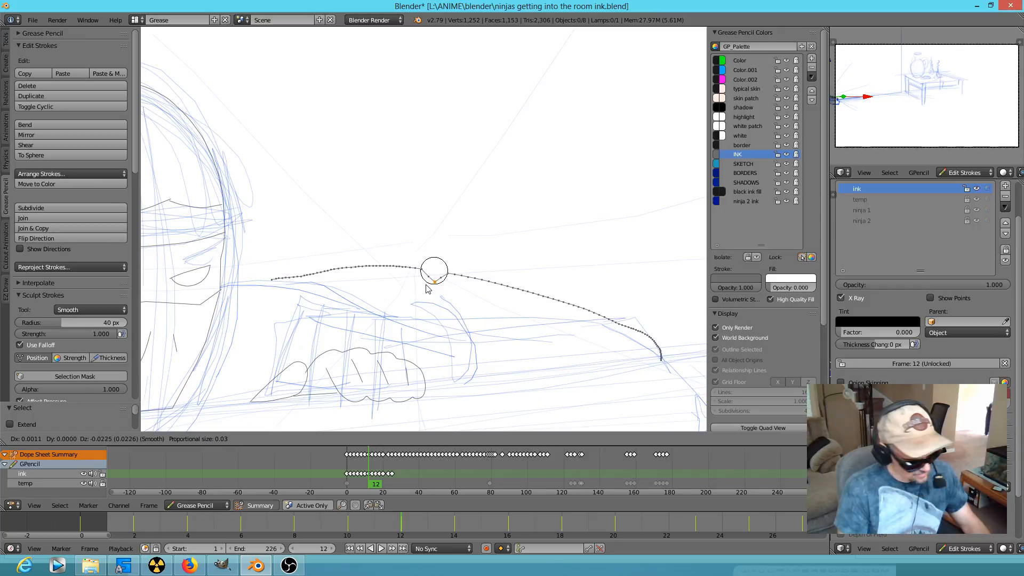
left_click(429, 287)
key("g")
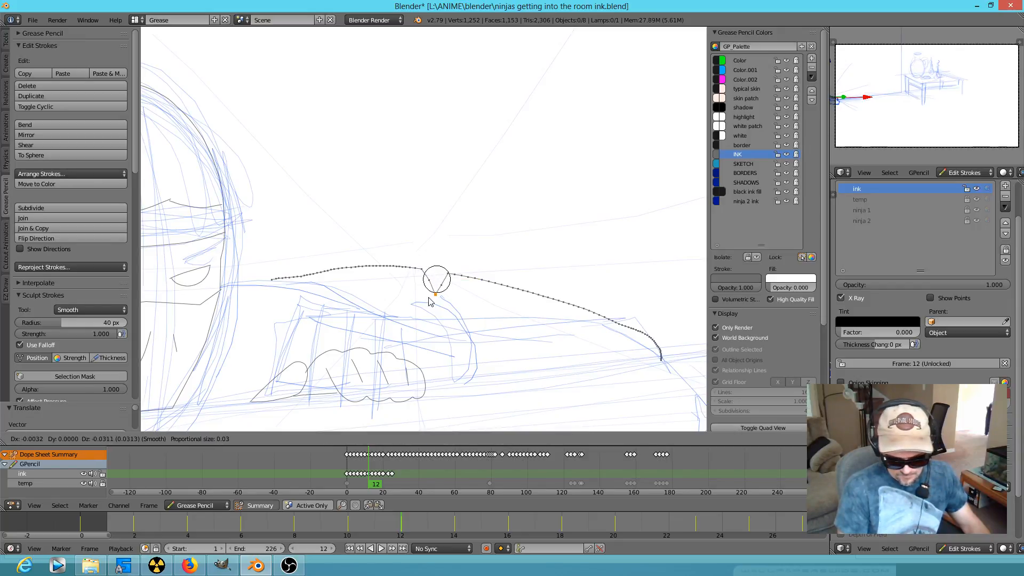
scroll(430, 299, "down", 10)
scroll(430, 314, "down", 8)
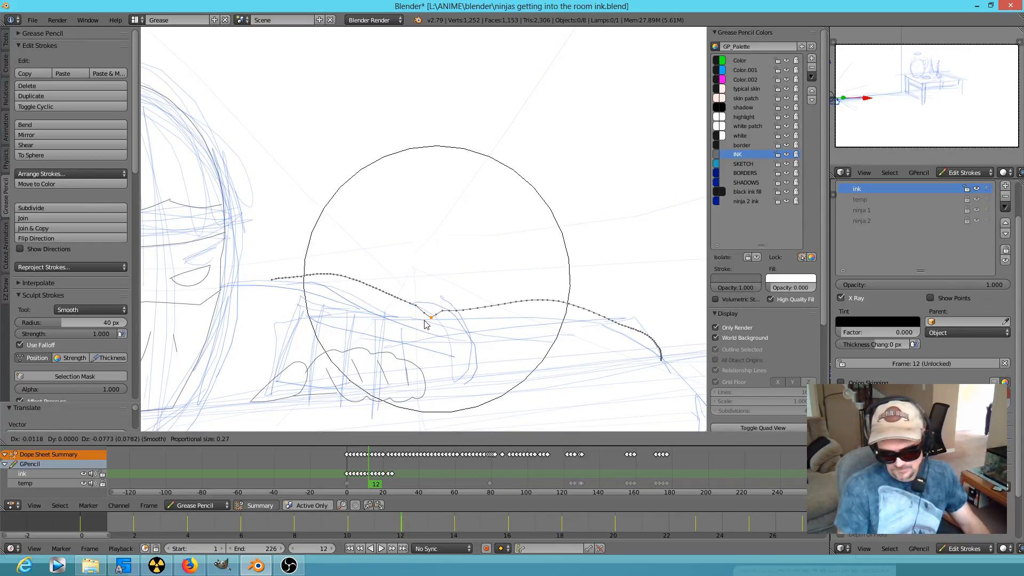
left_click(427, 324)
Lower the forearm section of the arm stroke and pull its elbow end inward along the sketch
right_click(556, 312)
key("g")
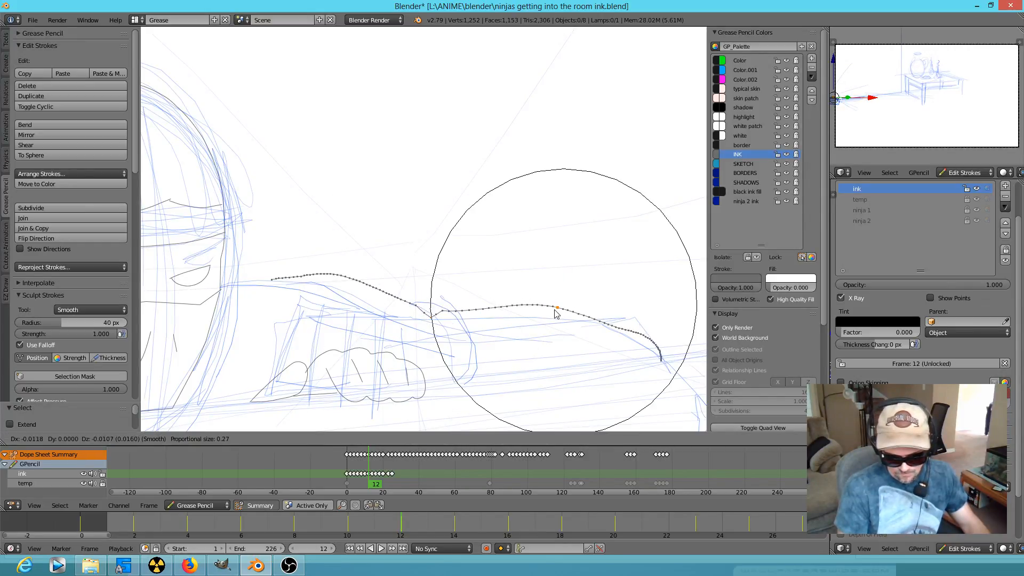
left_click(542, 320)
right_click(660, 365)
key("g")
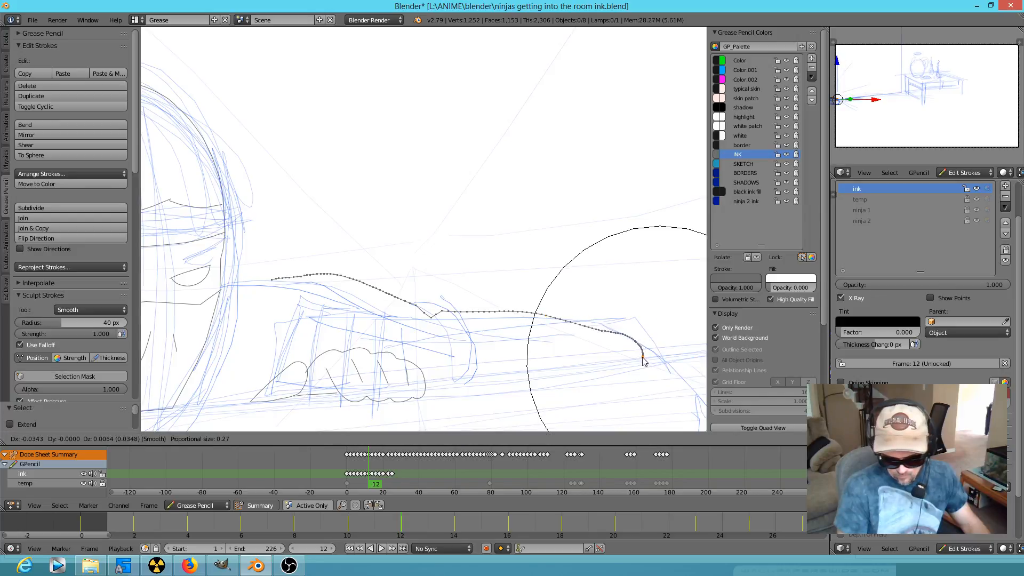
left_click(640, 358)
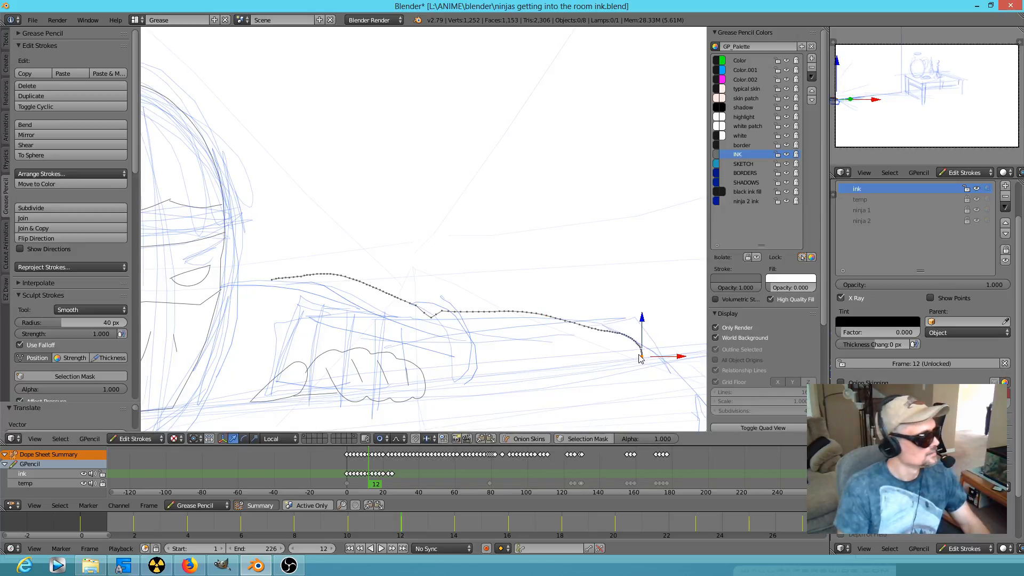
Move the arm stroke's shoulder end back to the lower edge of the ninja's mask
right_click(270, 282)
key("g")
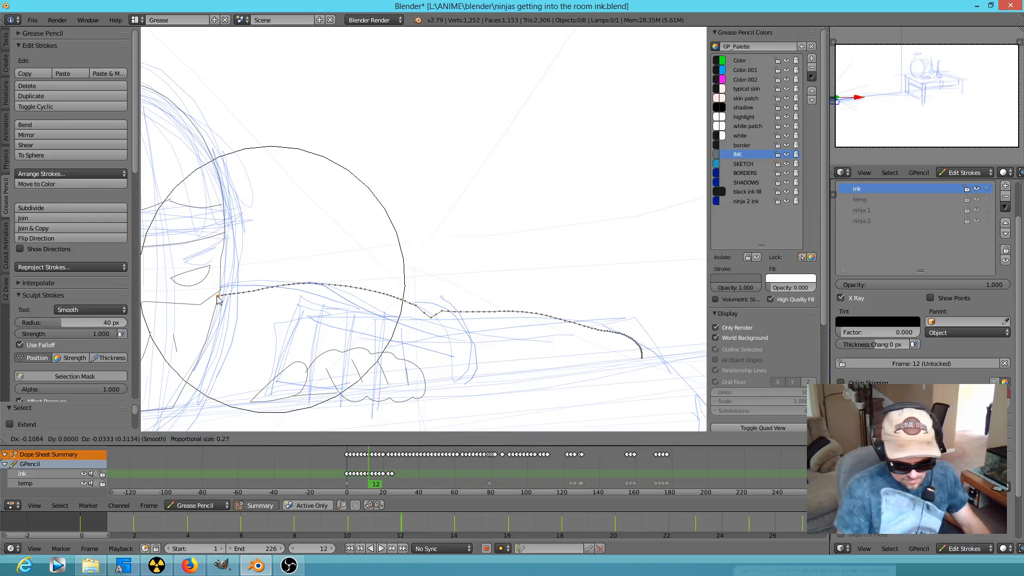
left_click(218, 296)
Shift the dip in the arm stroke toward the shoulder and smooth out its kink with the Smooth sculpt brush
right_click(416, 308)
key("g")
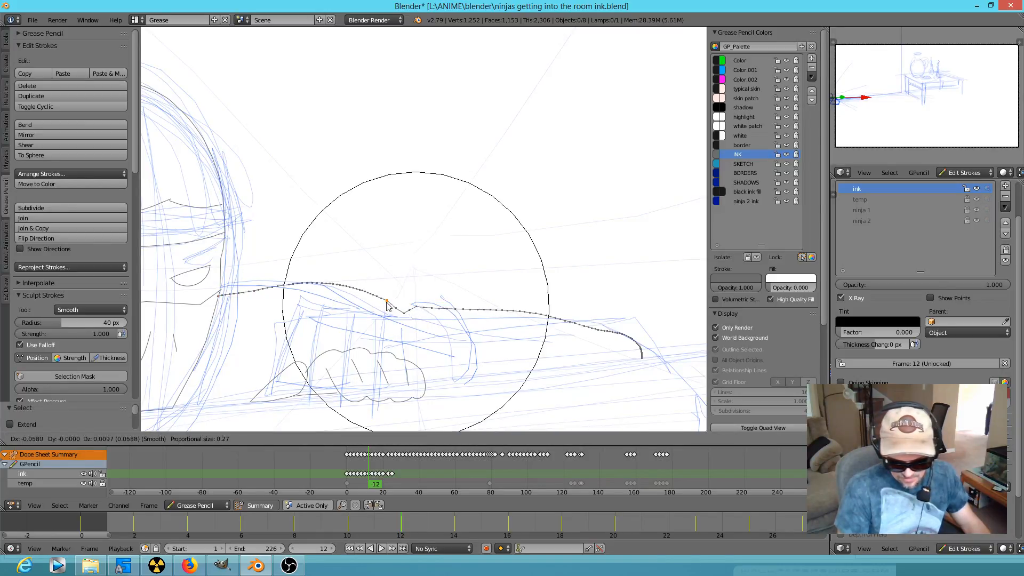
left_click(382, 299)
key("e")
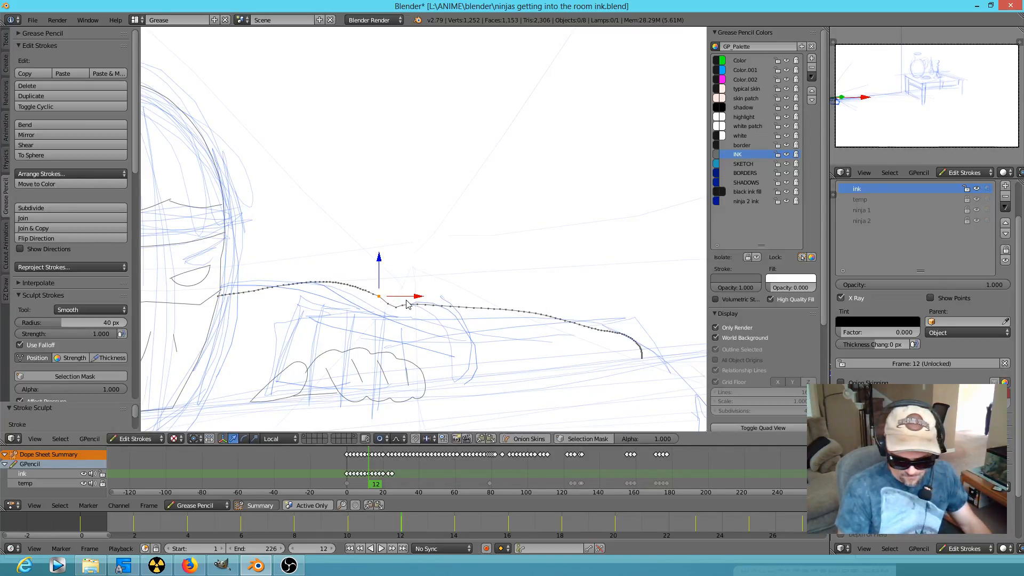
right_click(385, 306)
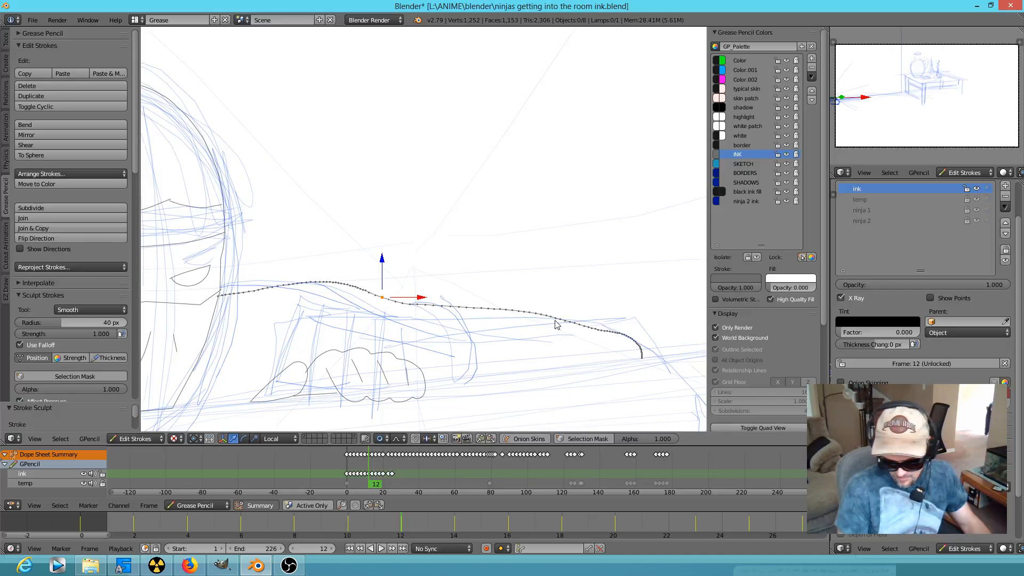
Flip between frames 10, 12 and 14 to compare the reshaped arm with its neighbouring poses, ending on frame 12
scroll(505, 387, "down", 7)
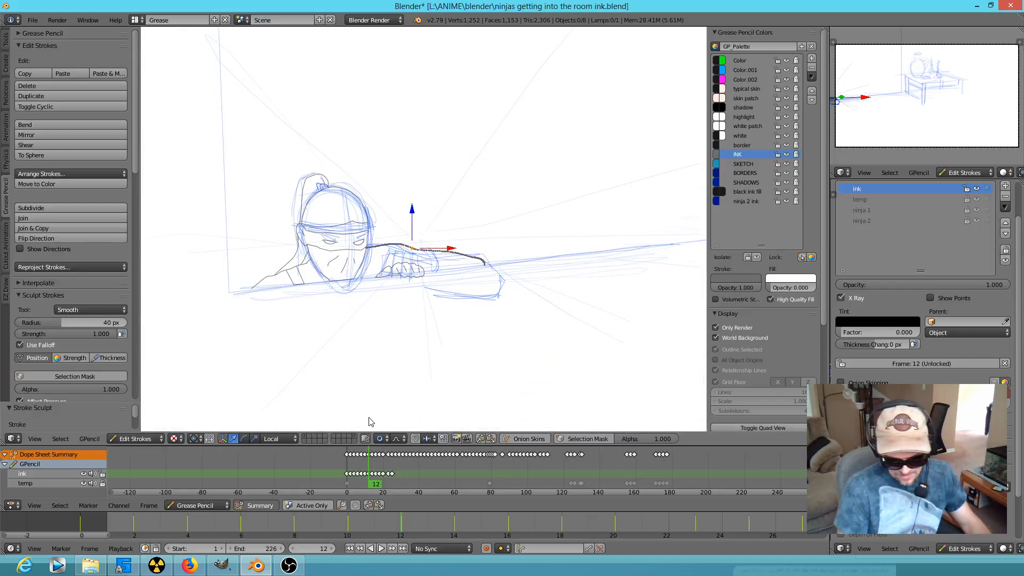
key("Left")
key("Left")
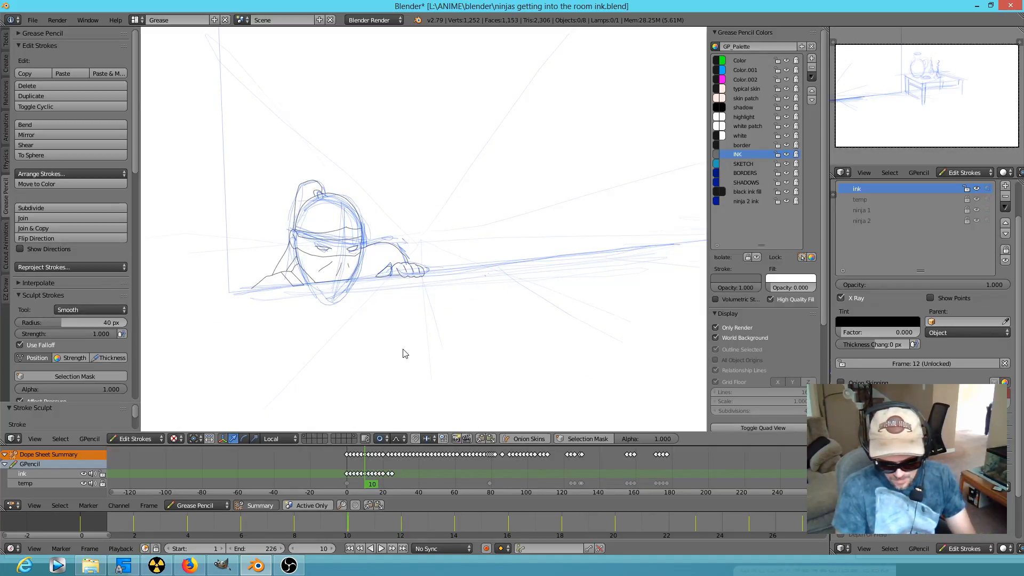
key("Right")
key("Right")
key("Right")
key("Right")
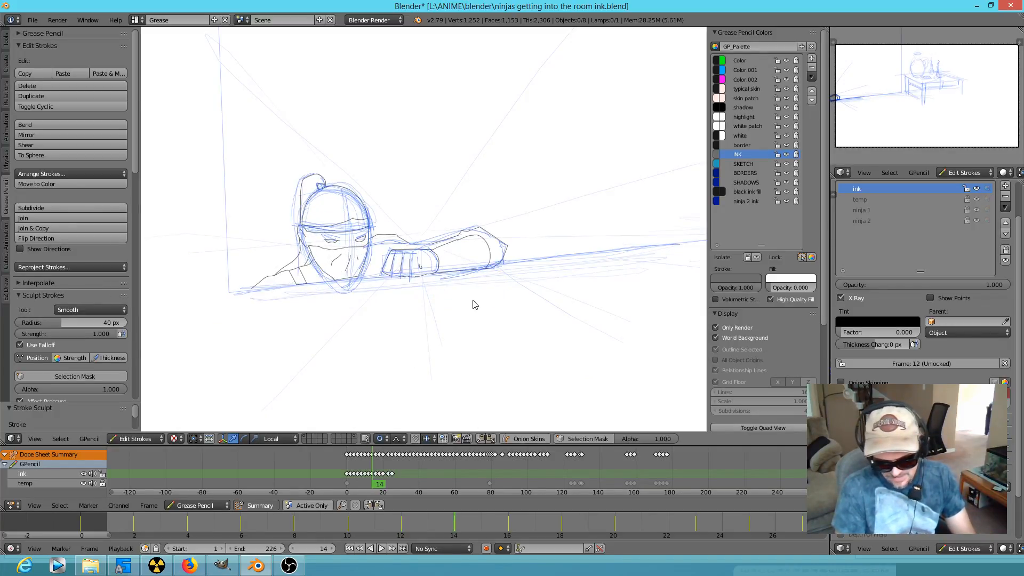
key("Left")
key("Left")
key("Right")
key("Right")
key("Left")
key("Left")
key("Right")
key("Right")
key("Left")
key("Left")
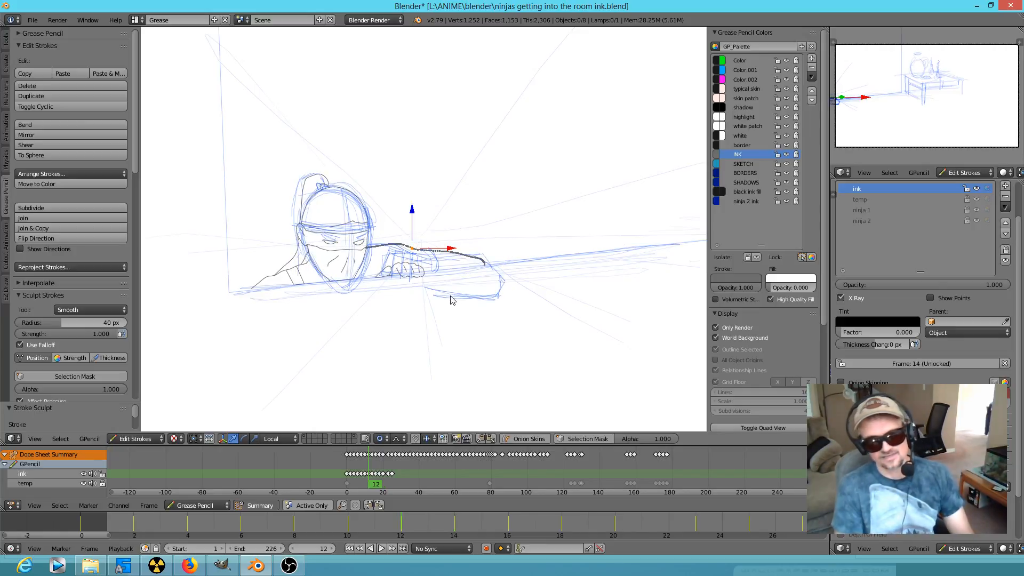
Step forward through the frames from 12 to 20 to examine the inked ninja poses against the sketch
key("Right")
key("Right")
key("Right")
key("Right")
key("Right")
key("Right")
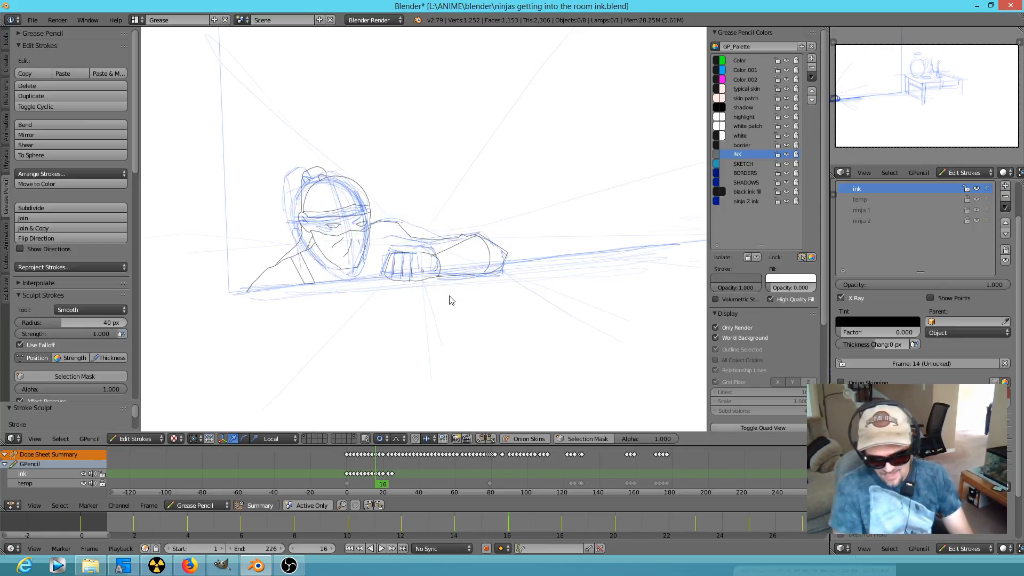
key("Right")
key("Right")
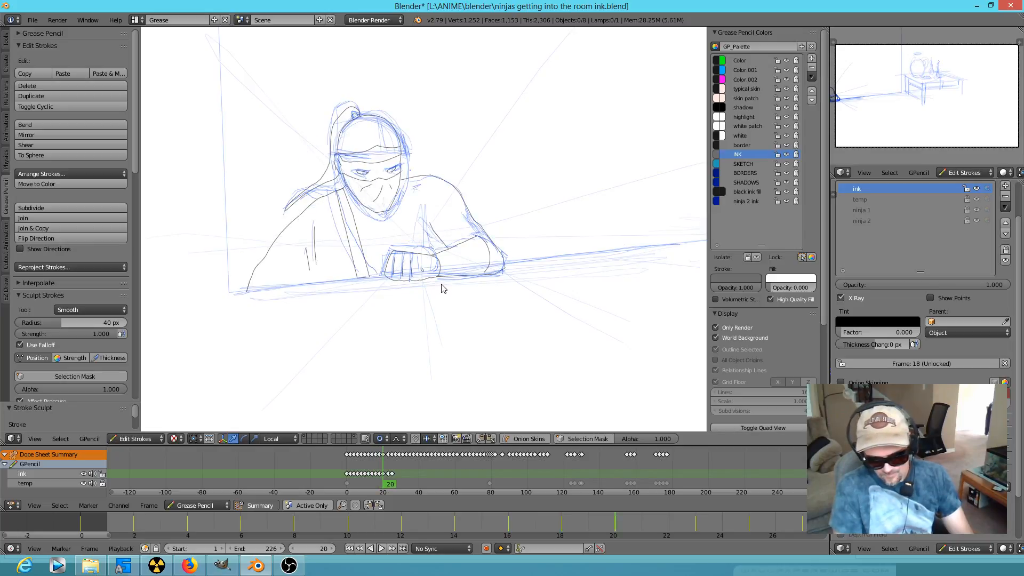
At frame 20, push the head outline beside the ninja's left eye outward to the sketch using Projected (2D) proportional editing
scroll(444, 225, "up", 4)
mouse_move(453, 243)
middle_mouse_down("shift")
mouse_move(461, 258)
mouse_move(573, 301)
middle_mouse_up("shift")
right_click(506, 170)
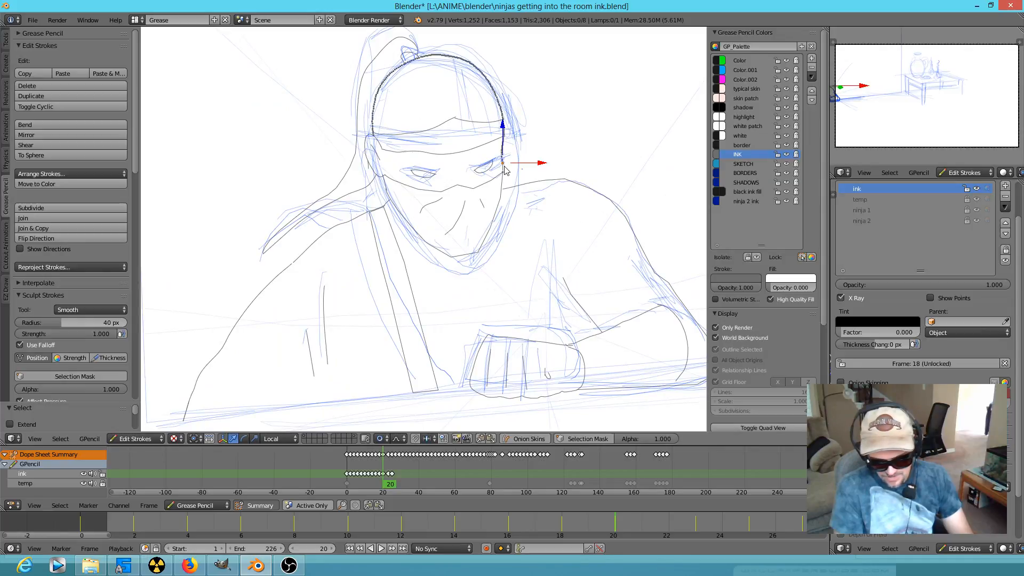
left_click(381, 440)
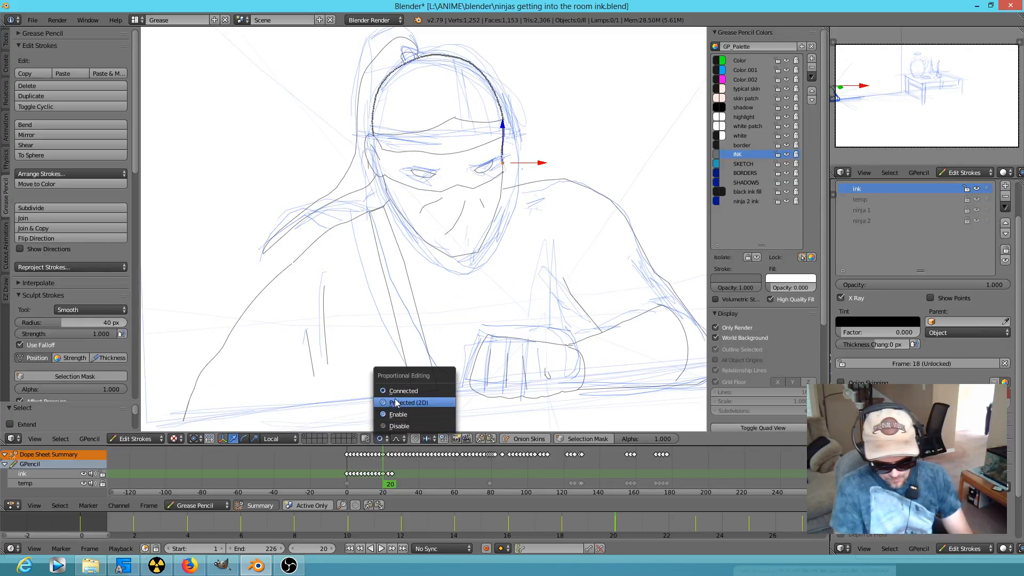
left_click(399, 399)
key("g")
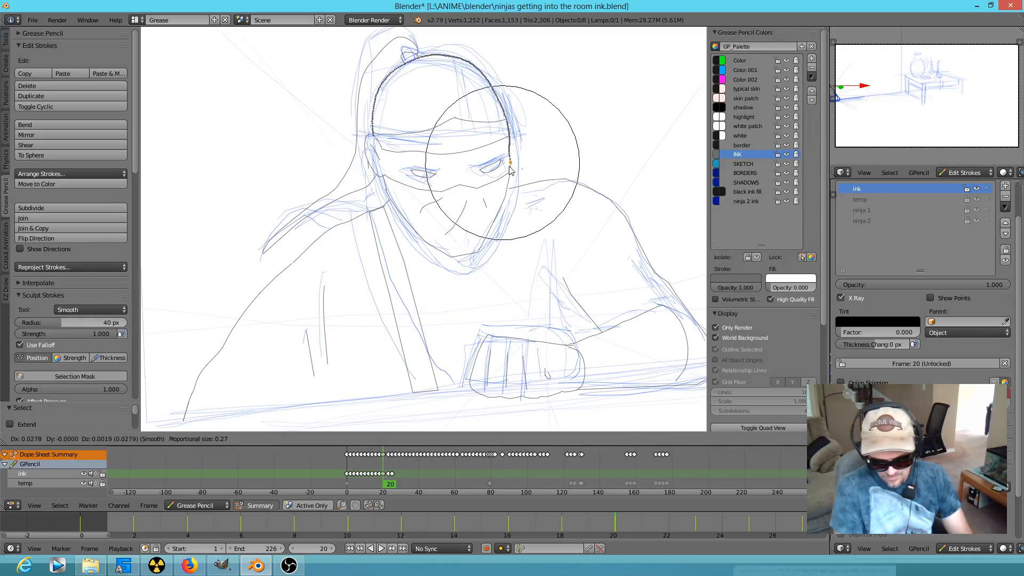
left_click(510, 167)
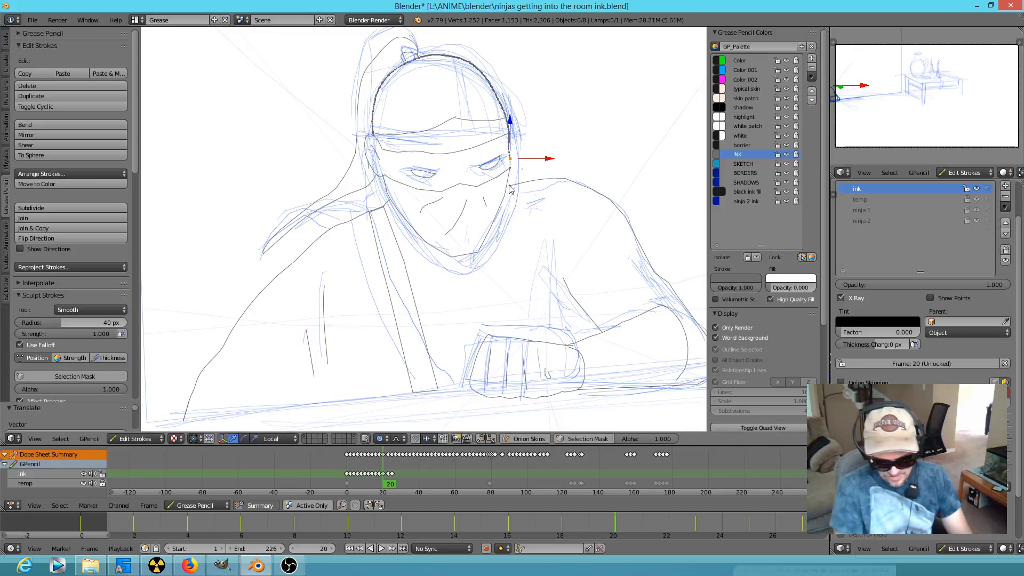
Move the short fold stroke above the ninja's left forearm inward toward the sketched fold at frame 20
right_click(580, 298)
key("g")
left_click(627, 312)
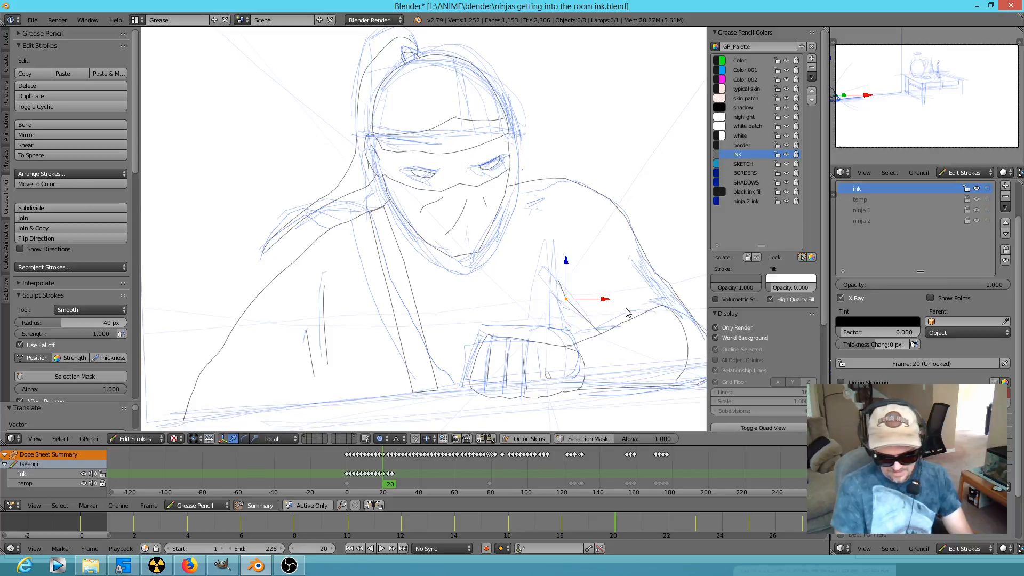
At frame 23, reshape the ninja's left shoulder stroke, raising its upper curve and bringing its inner end to the mask edge
key("Up")
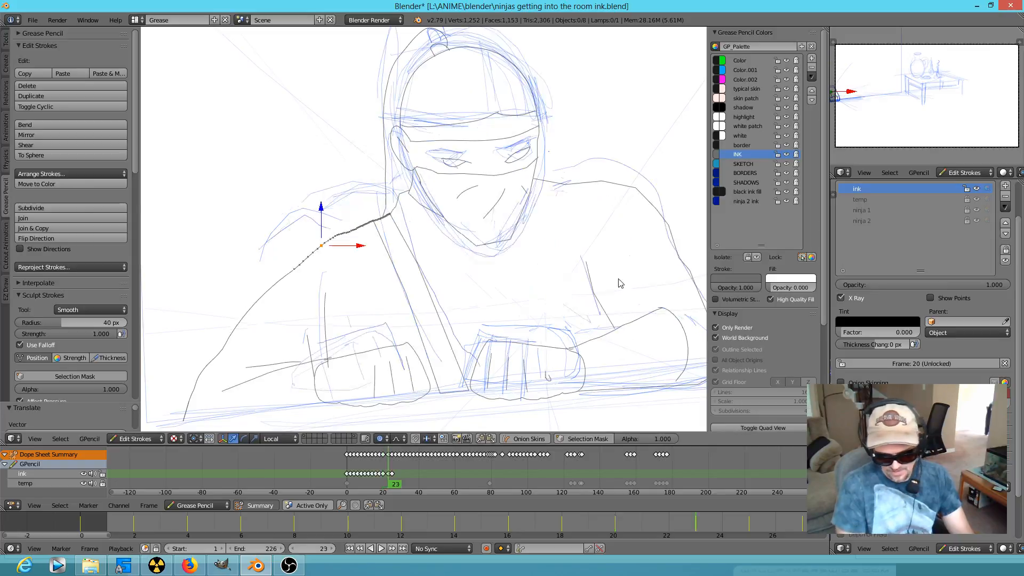
right_click(635, 192)
key("g")
left_click(629, 184)
right_click(572, 188)
key("g")
left_click(580, 200)
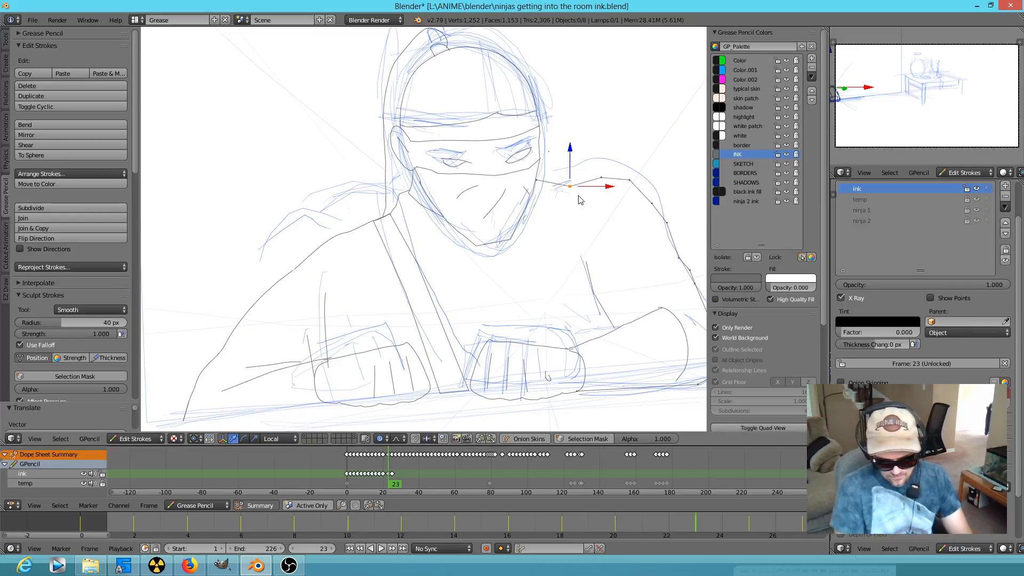
key("Up")
key("Down")
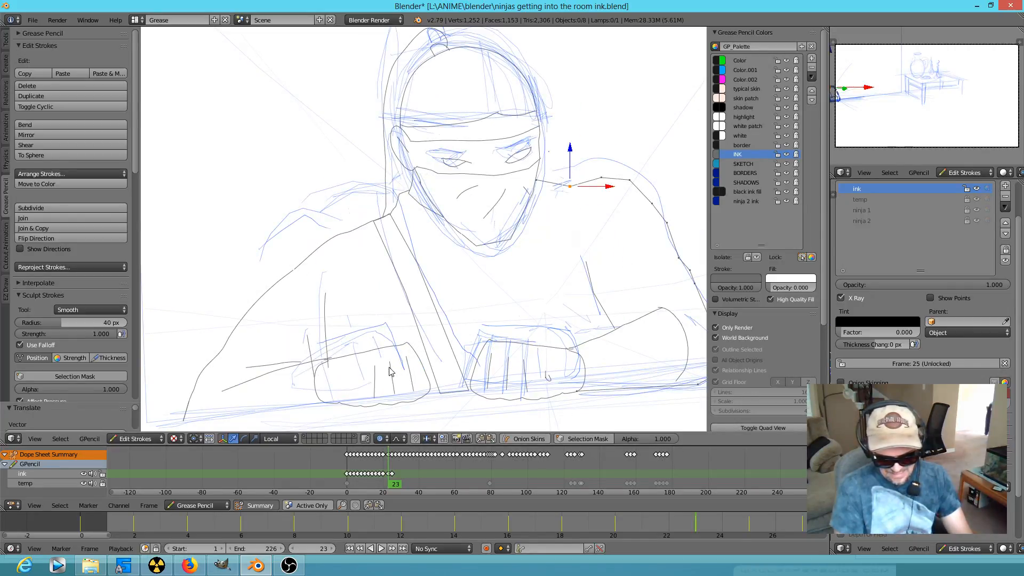
Select the linked strokes of the ninja's left fist and compare the hands across frames 20, 23 and 25, ending on frame 23
right_click(521, 344)
key("ctrl+l")
key("ctrl+l")
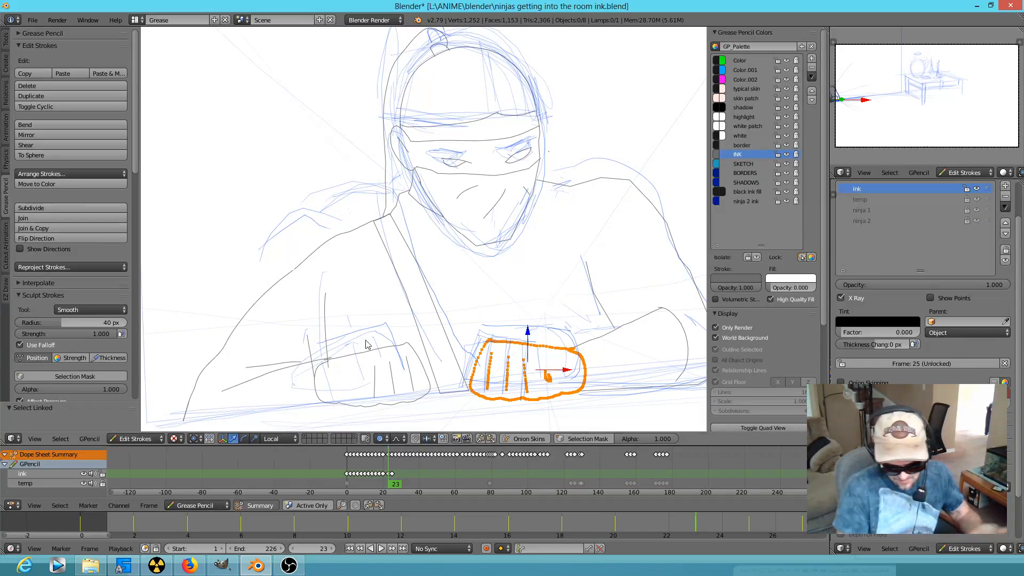
key("ctrl+z")
key("ctrl+z")
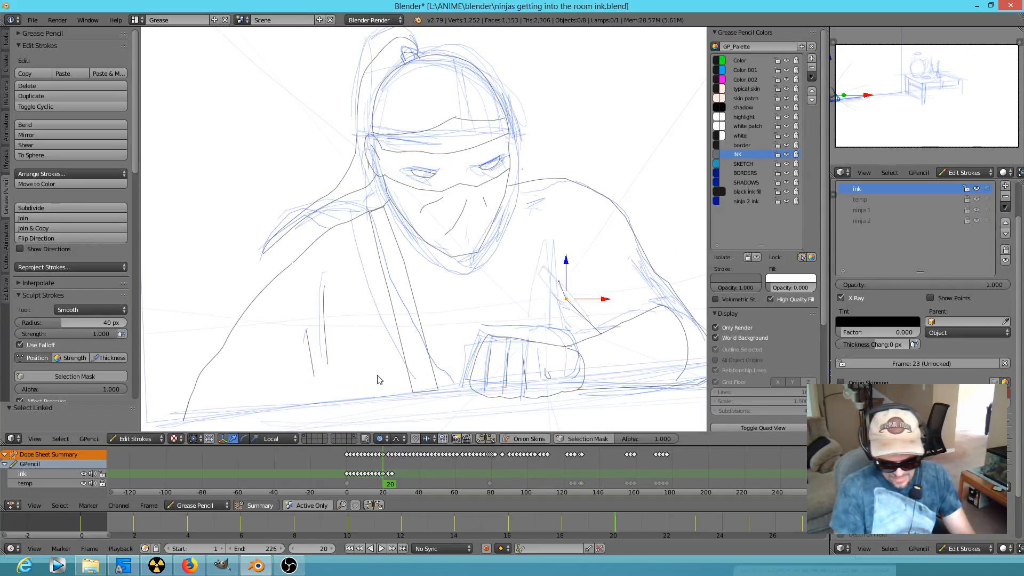
key("Right")
key("Right")
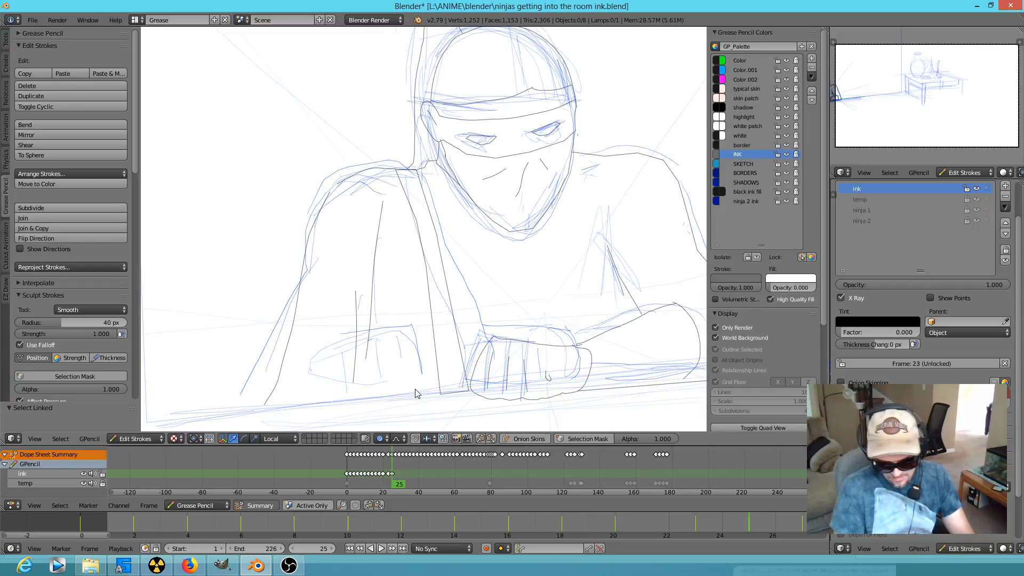
key("Left")
key("Left")
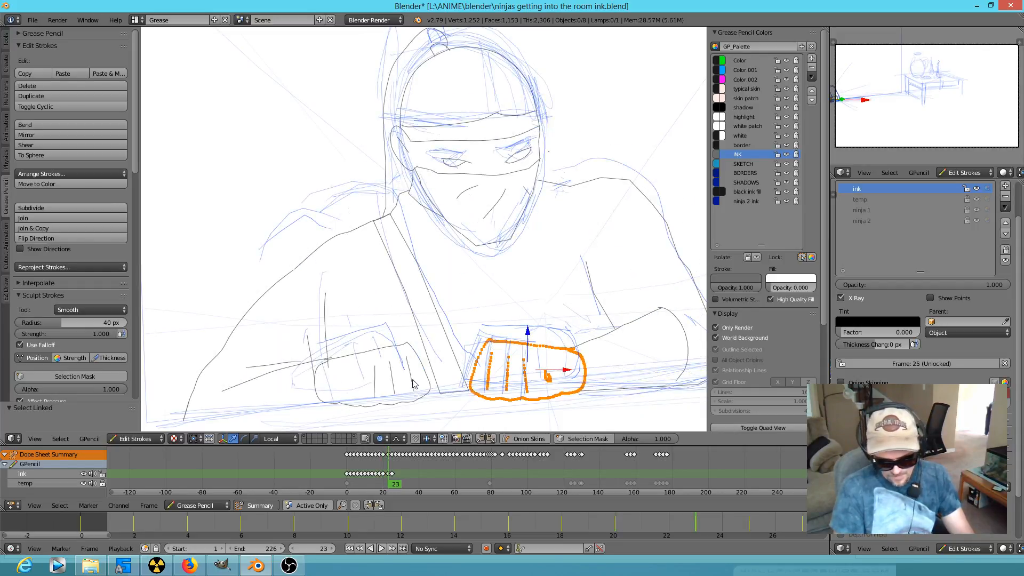
Copy all linked strokes of the ninja's right fist from frame 23 and paste them into frame 25
right_click(406, 350)
key("b")
left_click_drag(337, 349, 408, 408)
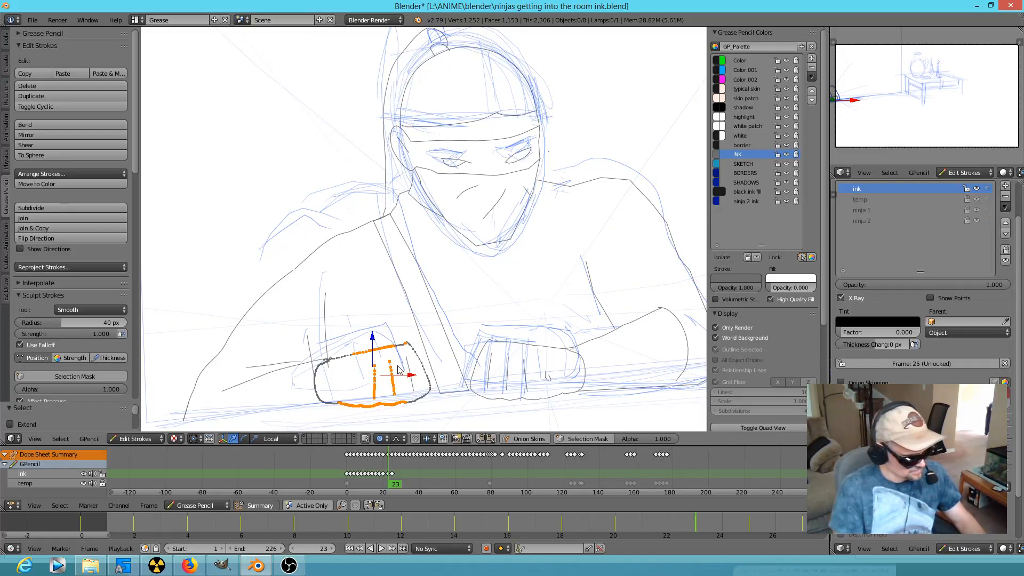
key("ctrl+l")
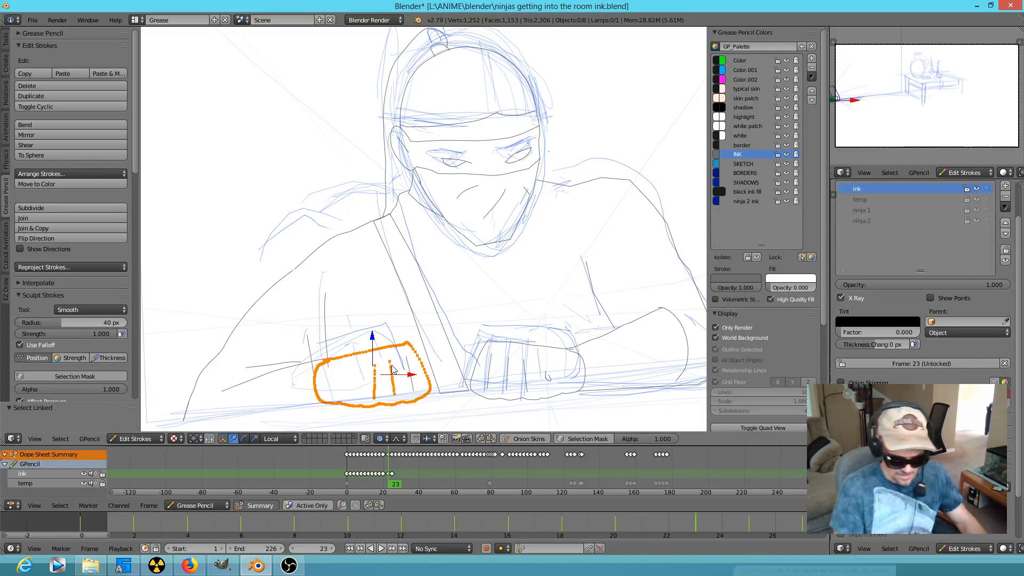
key("Up")
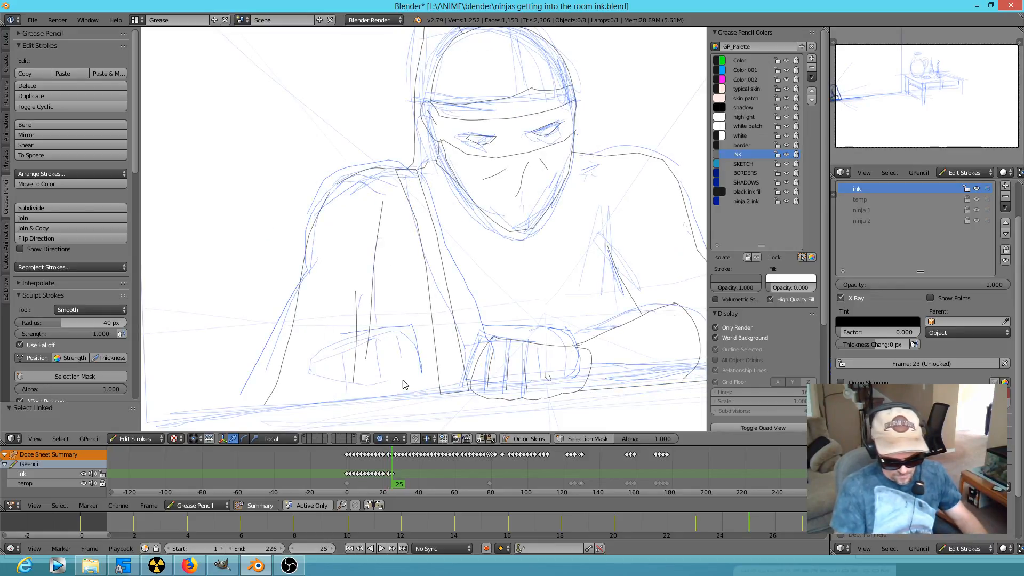
key("ctrl+v")
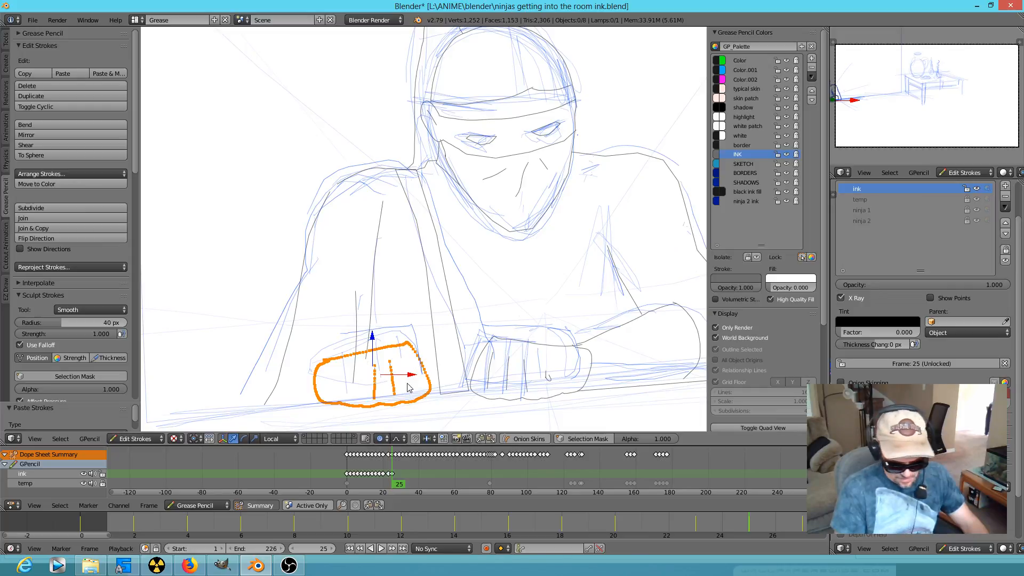
Rotate the pasted fist clockwise around the 3D cursor to level it, reducing the proportional size to spare the sleeve strokes
key("period")
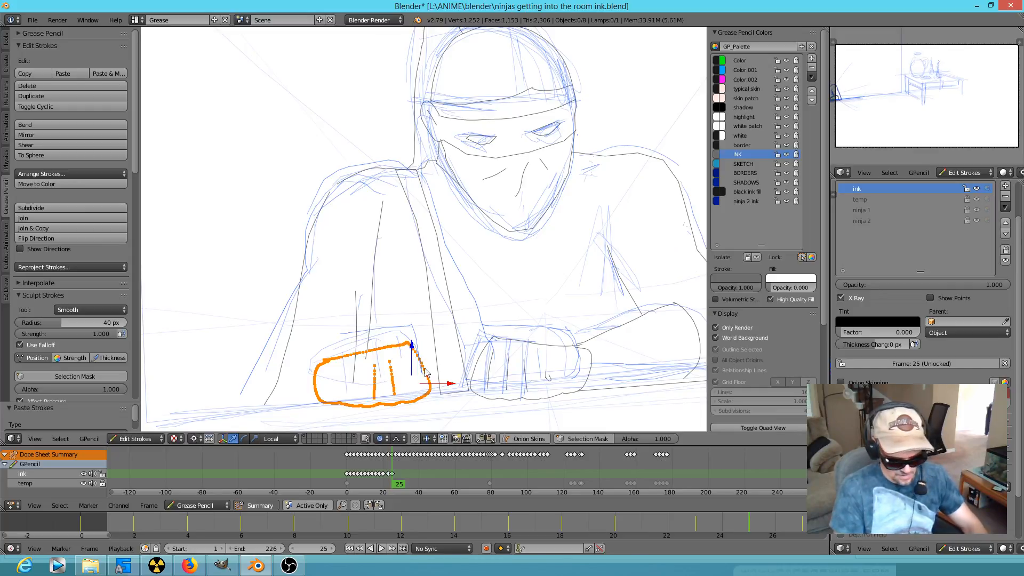
key("r")
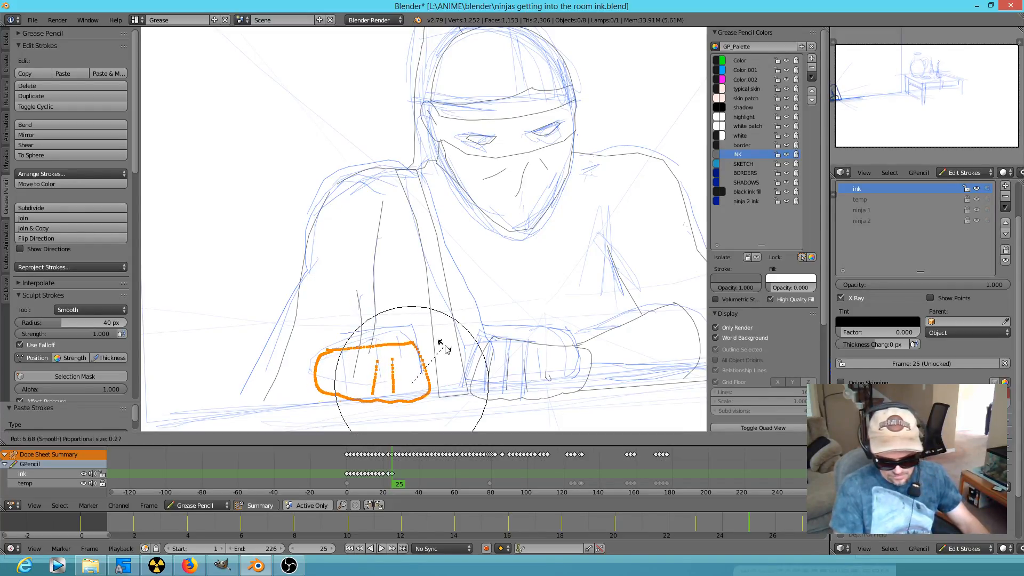
scroll(447, 353, "up", 10)
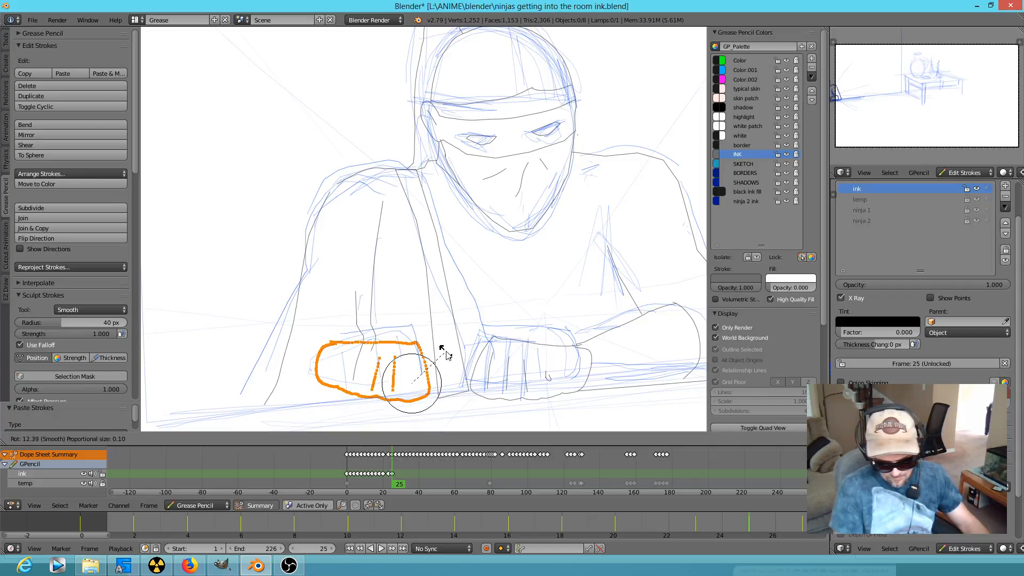
left_click(447, 349)
Using Connected proportional editing, pull the right sleeve's outer line onto the sketch and move and rotate the short fold stroke clear of the fist
right_click(284, 355)
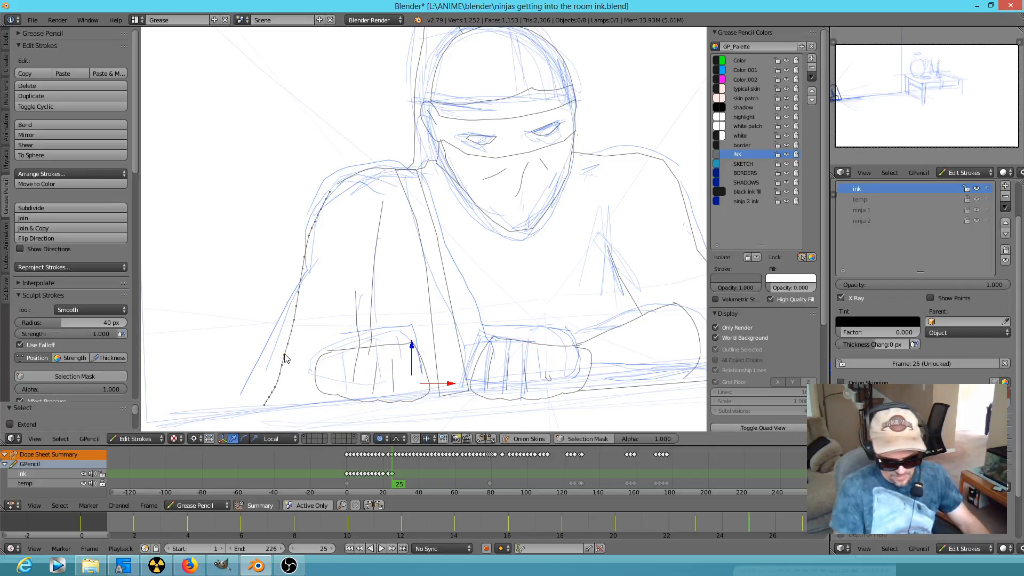
left_click(380, 438)
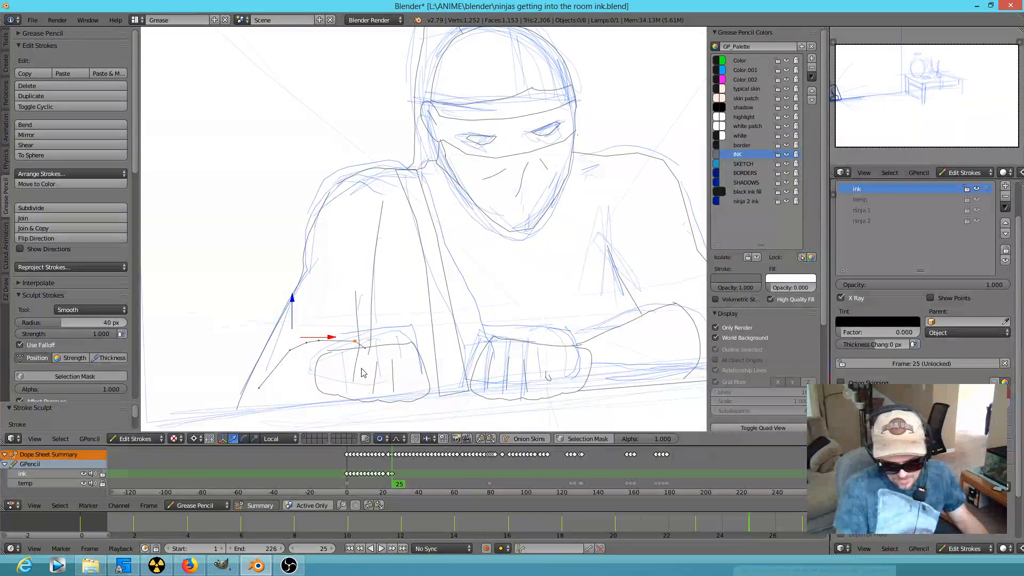
right_click(356, 373)
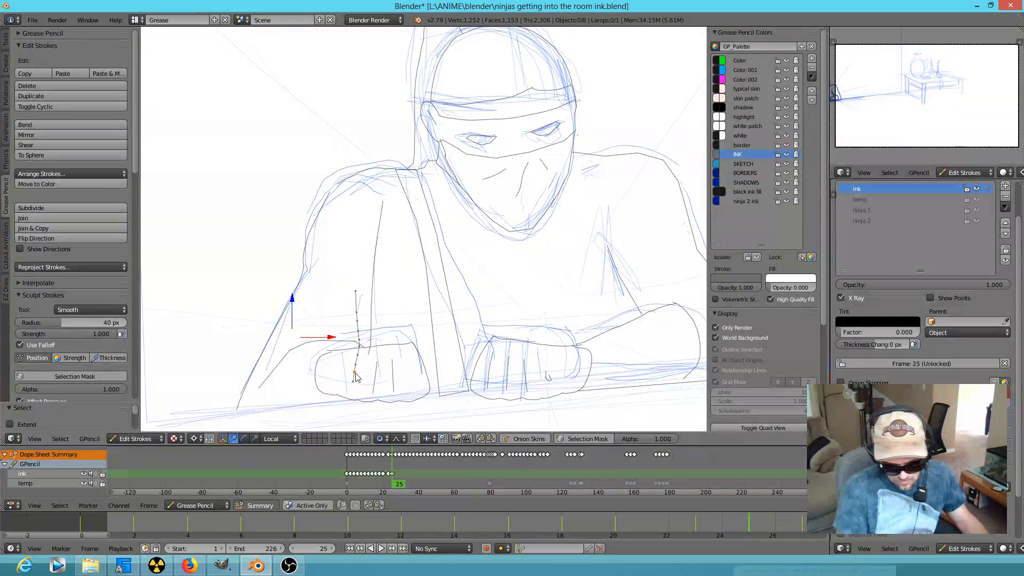
key("g")
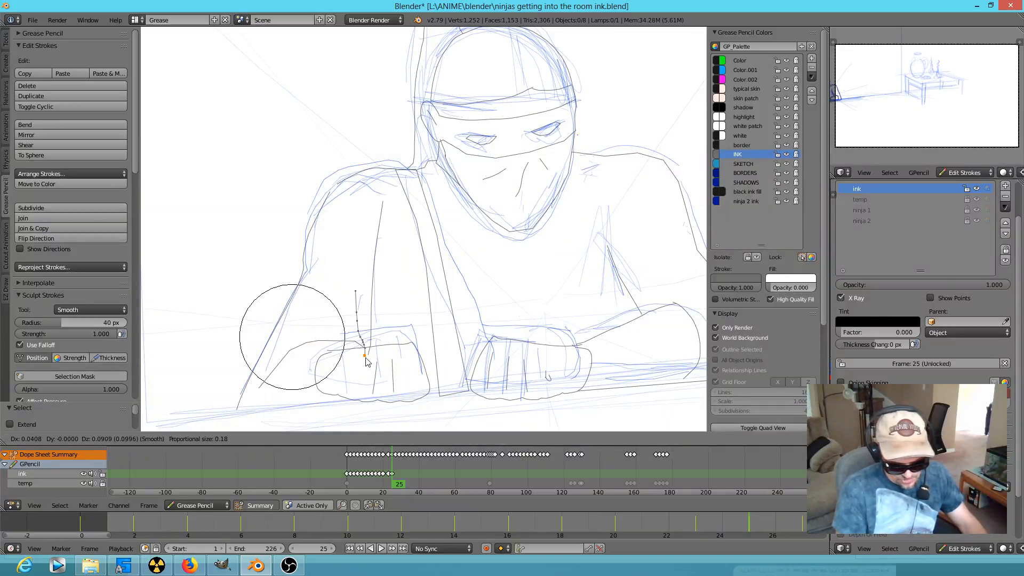
scroll(365, 345, "down", 13)
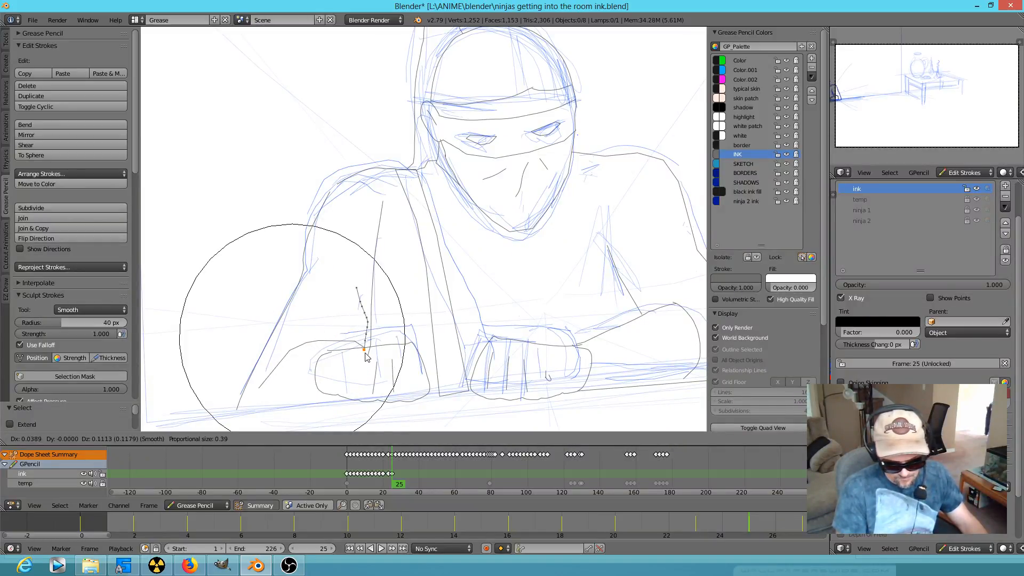
scroll(364, 342, "up", 1)
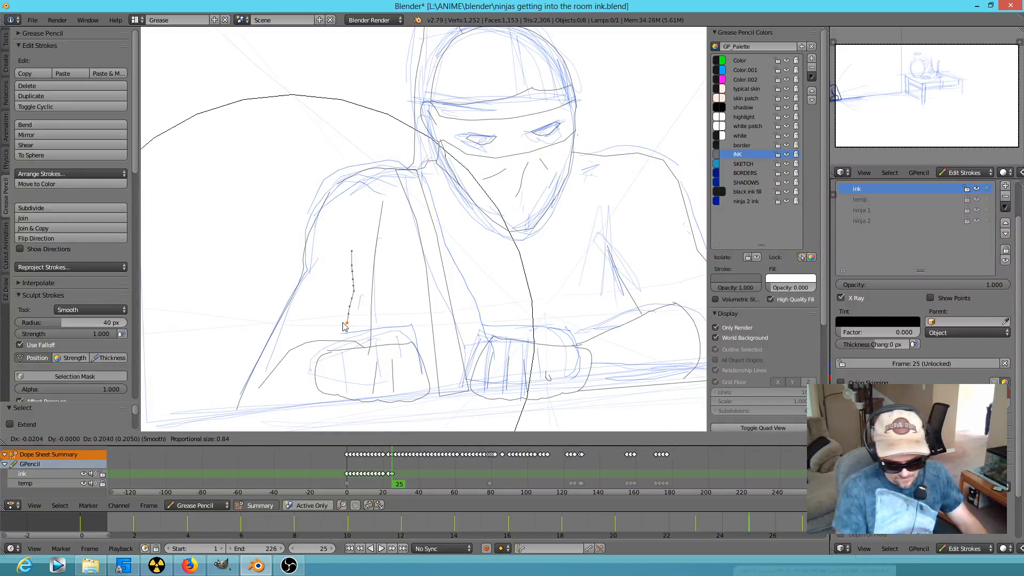
left_click(367, 341)
key("r")
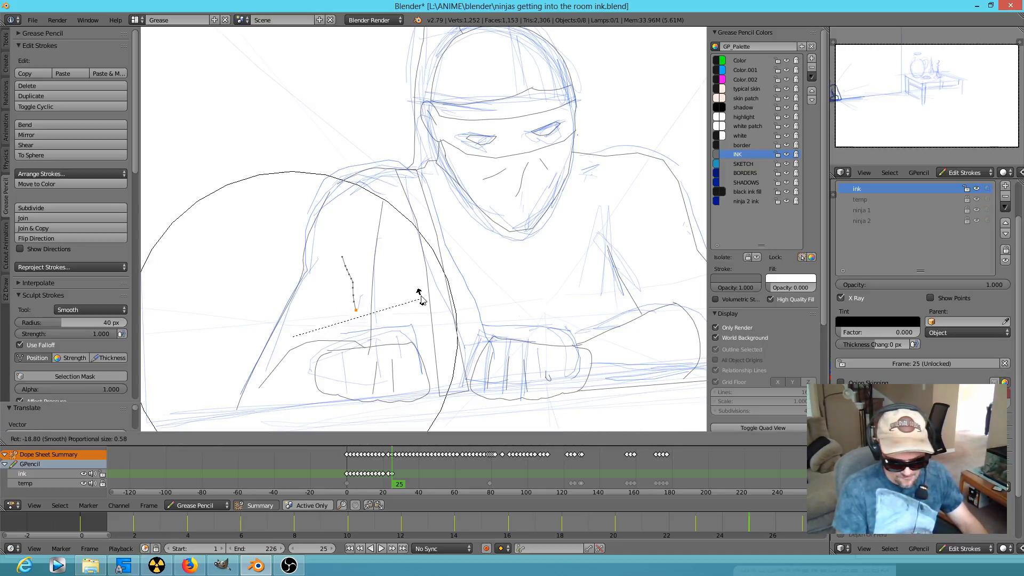
left_click(415, 315)
key("g")
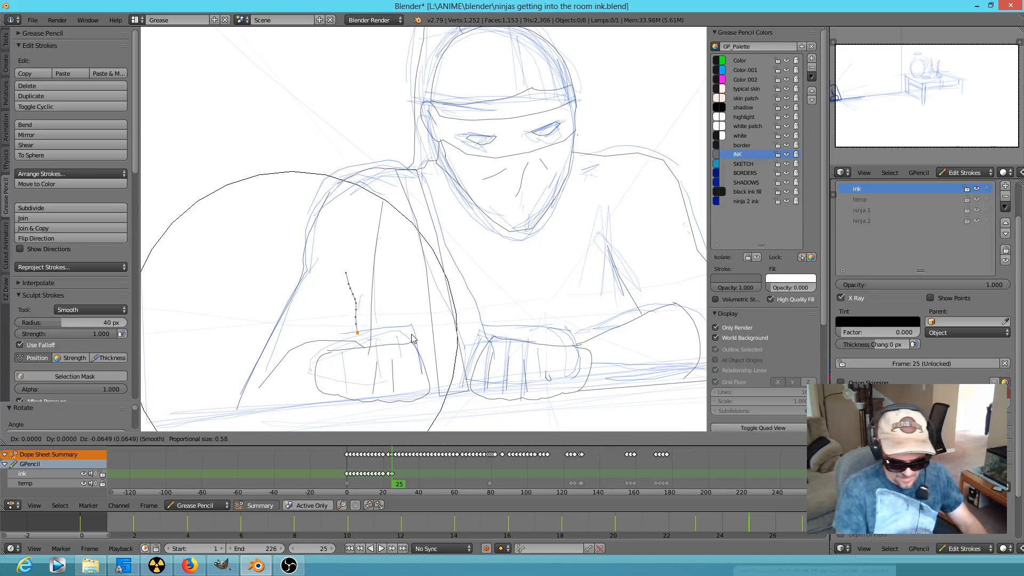
left_click(419, 341)
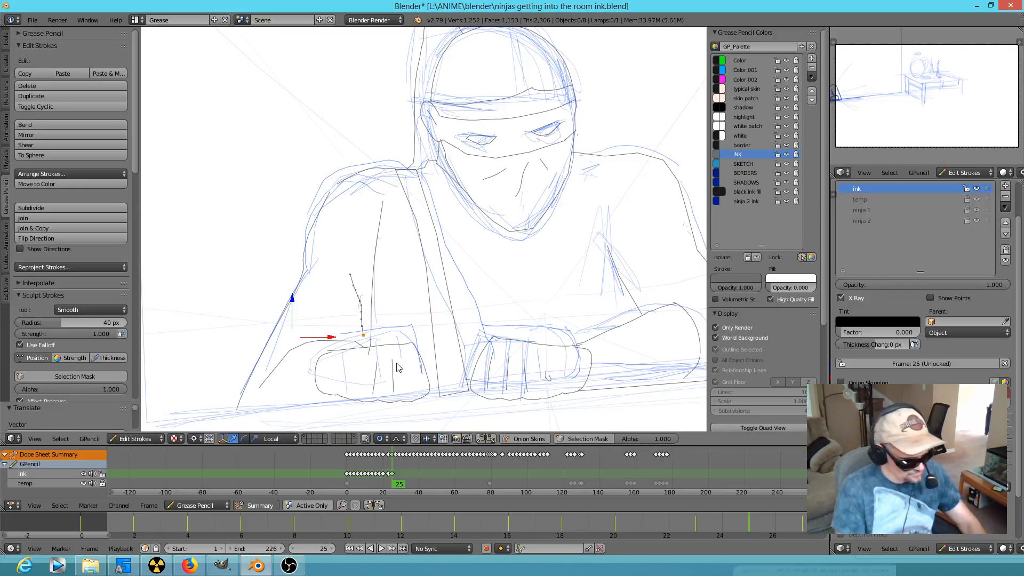
Flip between frames 23 and 25 to compare the ninja's right arm and fist, ending on frame 23
key("Down")
key("Up")
key("Down")
key("Up")
key("Down")
key("Up")
key("Down")
key("Up")
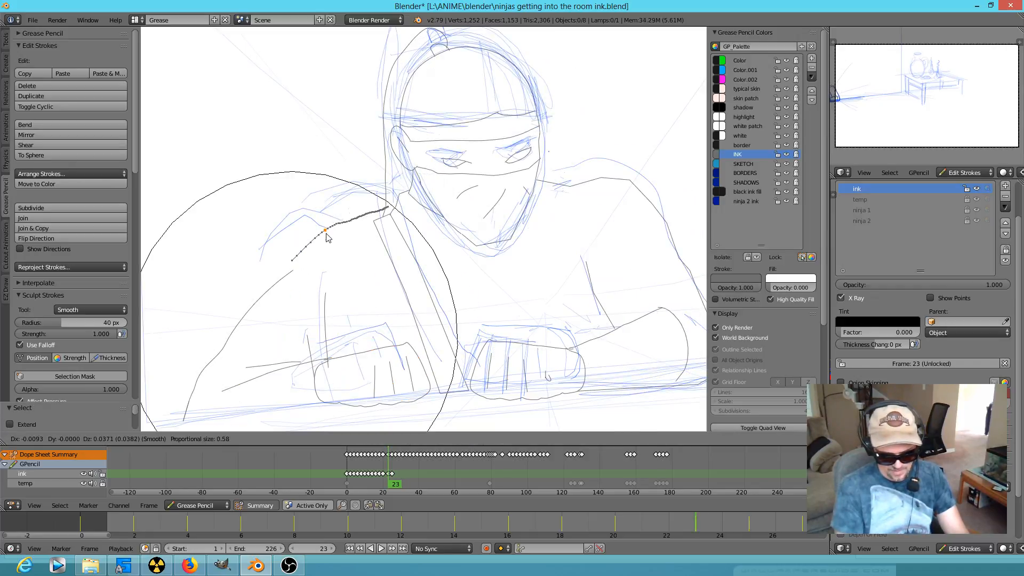
key("Down")
At frame 23, push the ninja's right shoulder outline outward toward the sketch using Projected (2D) proportional editing with a smaller influence
right_click(329, 245)
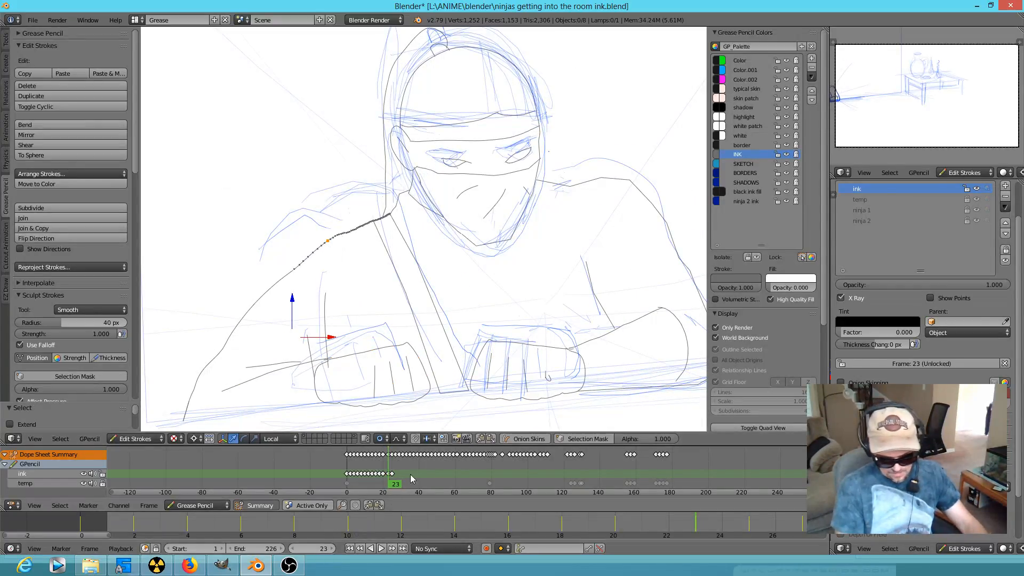
left_click(380, 438)
left_click(390, 403)
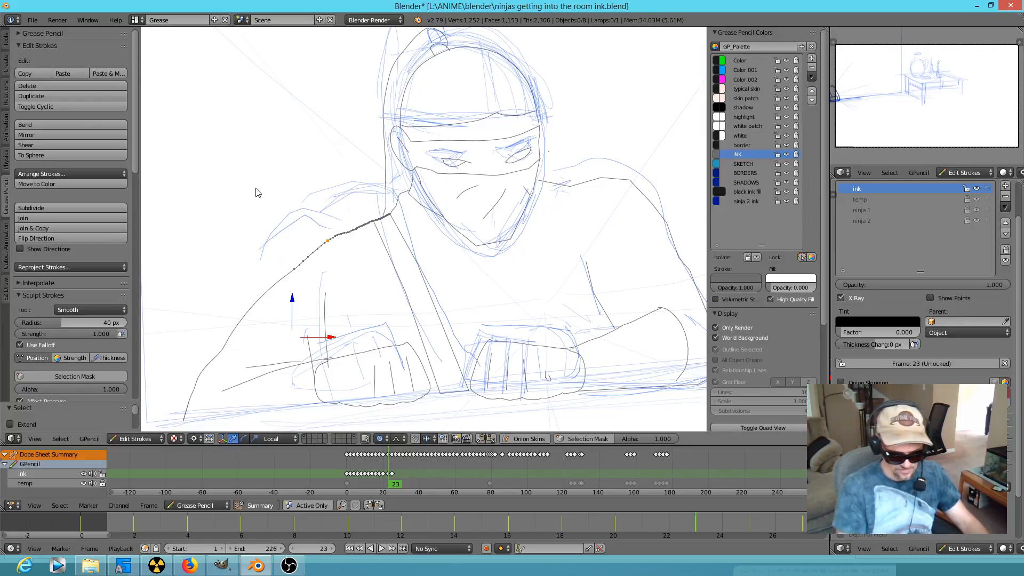
key("g")
scroll(307, 261, "up", 5)
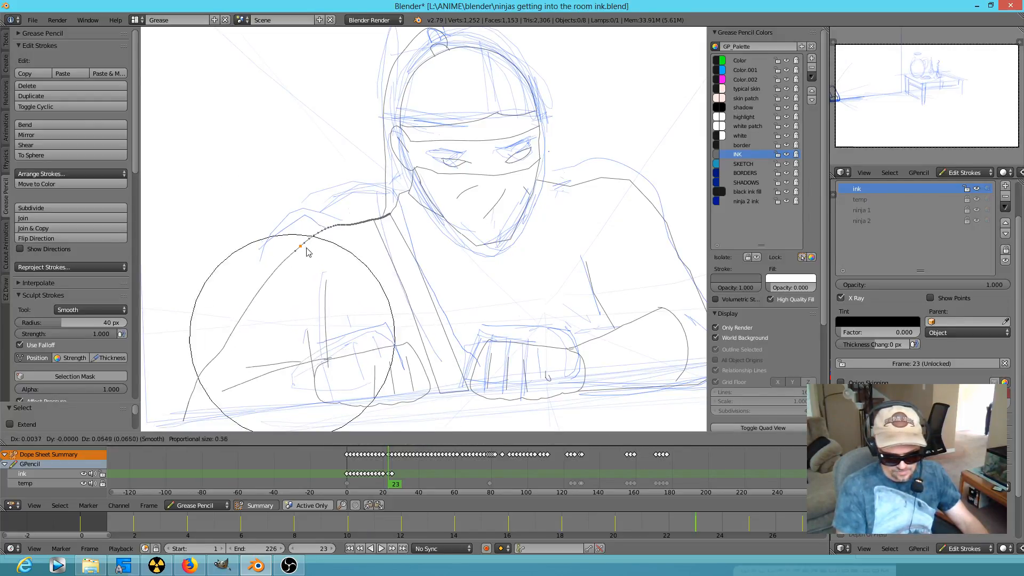
left_click(305, 246)
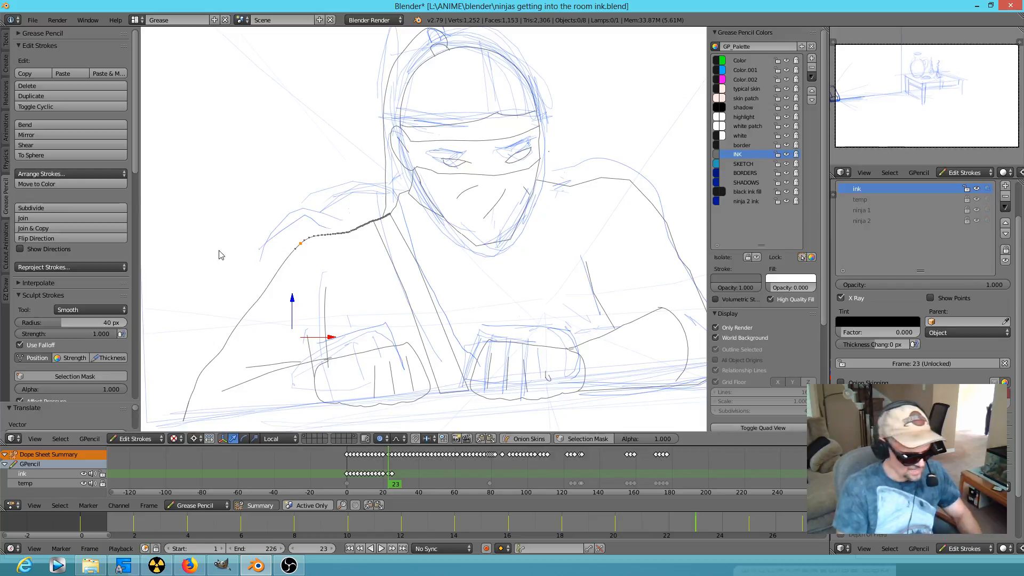
At frame 23, round the ninja's right shoulder outline toward the sketch with the Grab sculpt brush at 49 px radius and 0.300 strength
key("d+e")
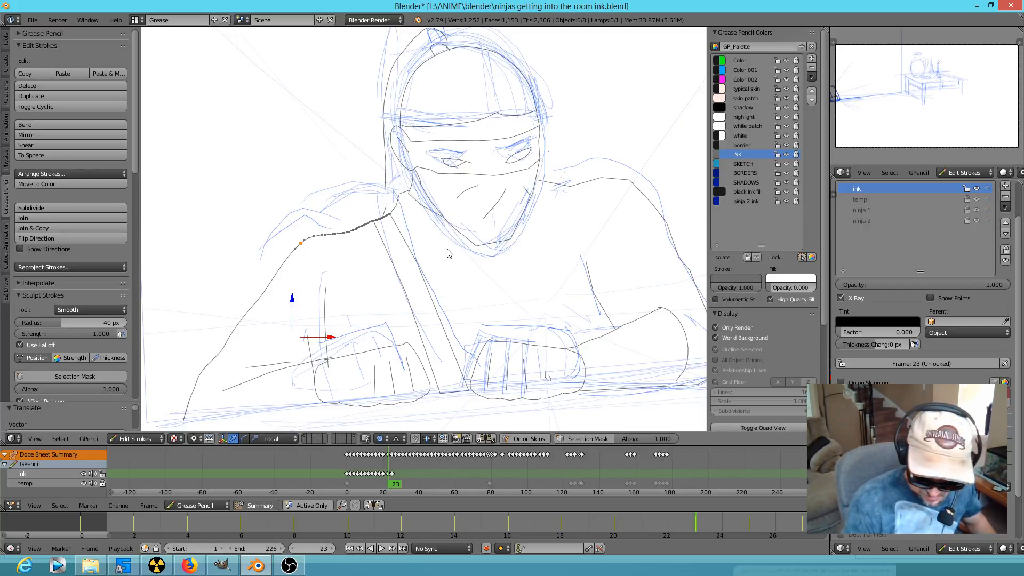
key("d+e")
left_click(381, 366)
mouse_move(339, 241)
left_mouse_down()
mouse_move(325, 245)
mouse_move(352, 226)
mouse_move(318, 235)
mouse_move(290, 265)
left_mouse_up()
key("Escape")
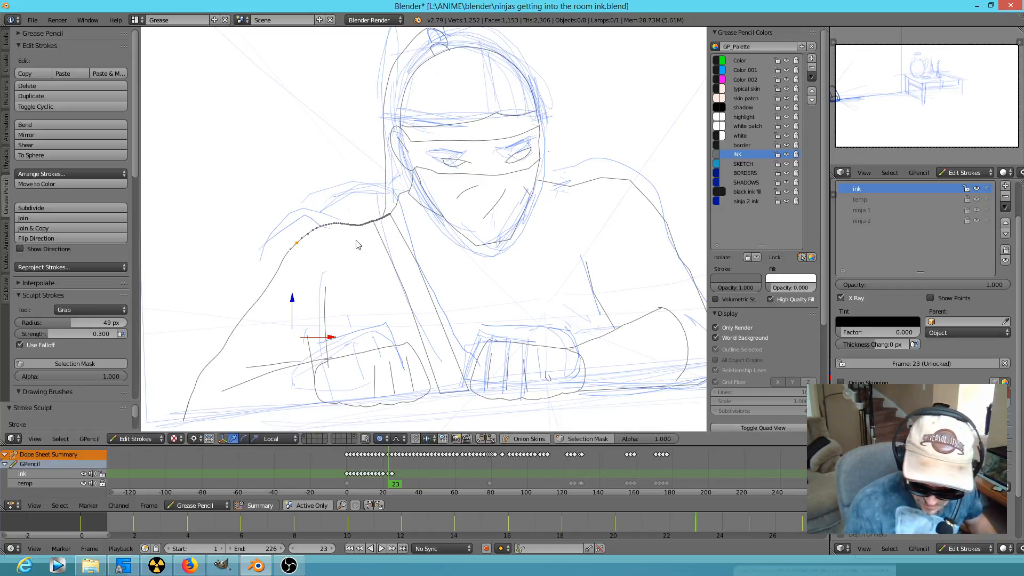
Compare frames 23, 25 and 27, and at frame 27 pull the ninja's left upper-arm outline onto the sketch
key("Up")
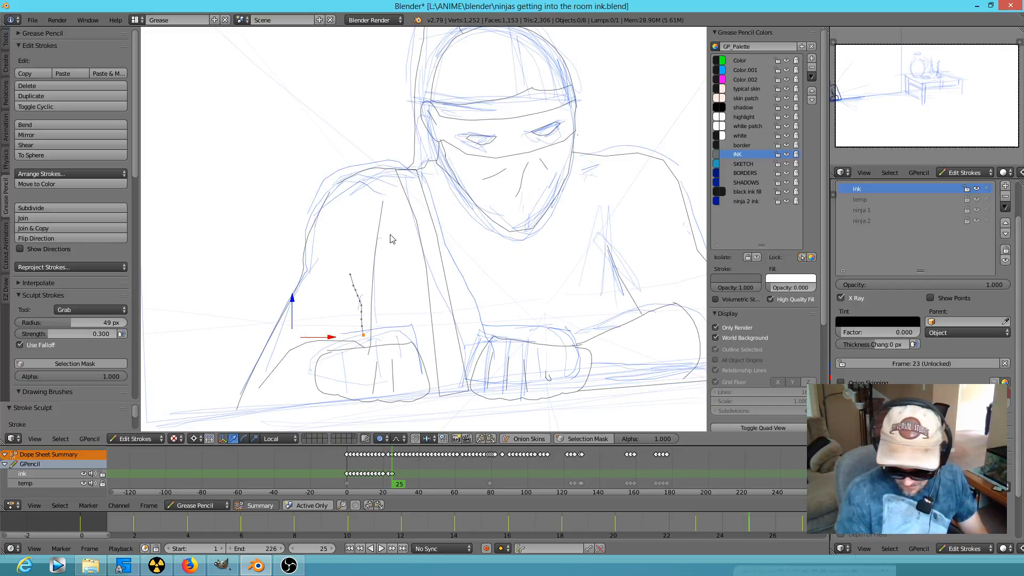
middle_click_drag(570, 314, 521, 289, "shift")
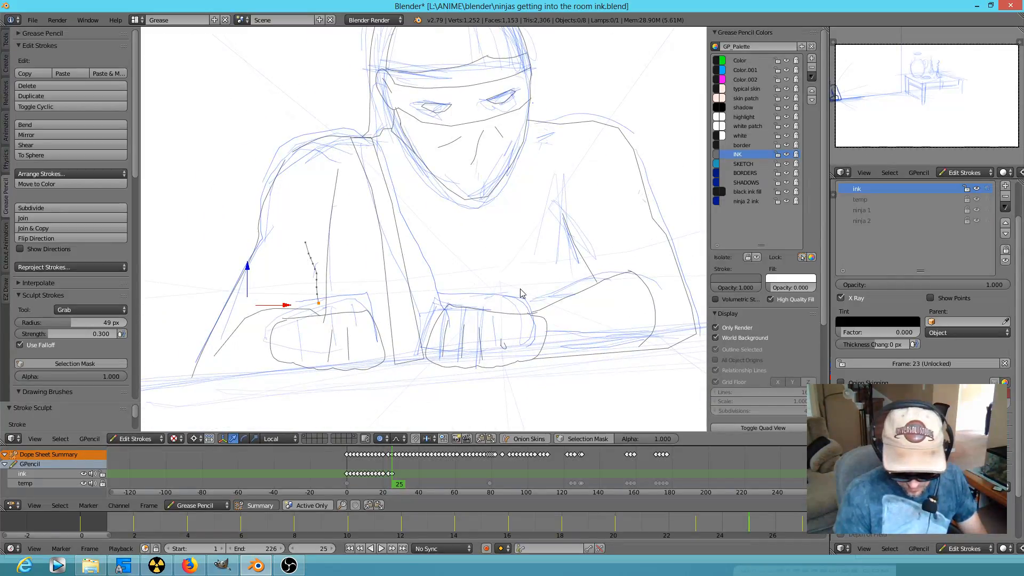
key("Down")
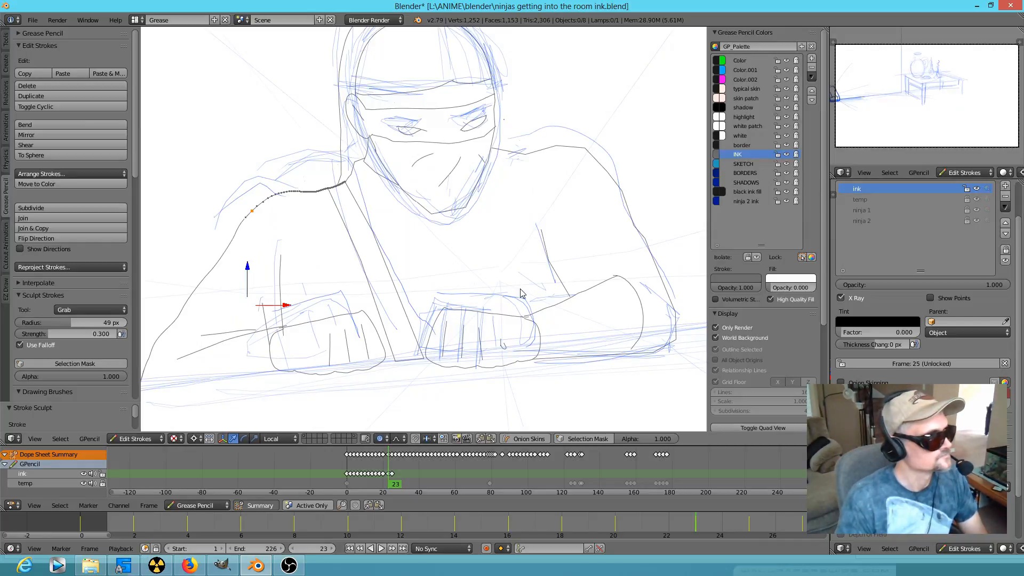
key("Up")
key("Up")
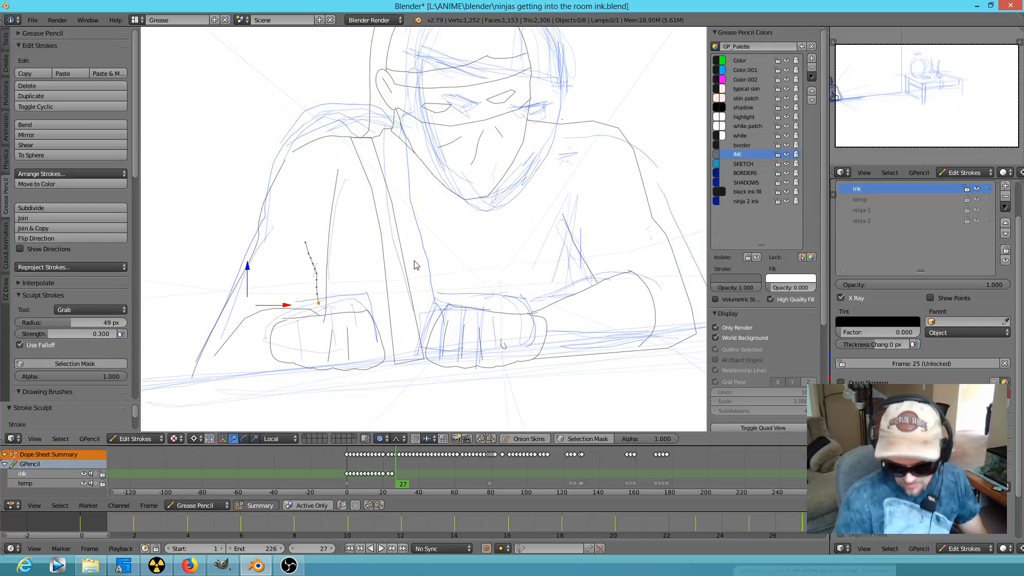
scroll(484, 233, "down", 2)
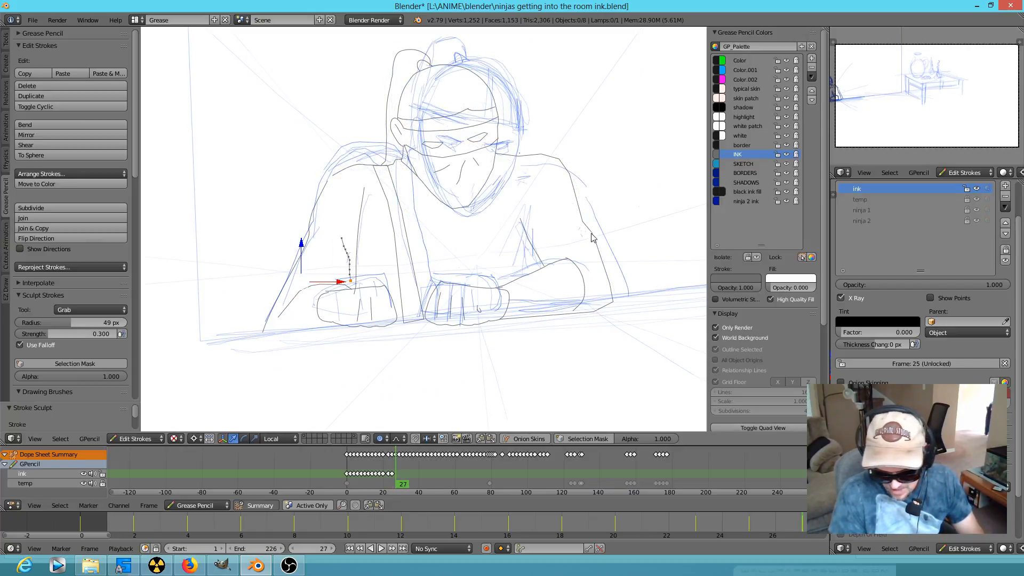
mouse_move(572, 188)
right_mouse_down()
mouse_move(591, 189)
mouse_move(592, 235)
mouse_move(608, 235)
right_mouse_up()
right_click(578, 219)
key("g")
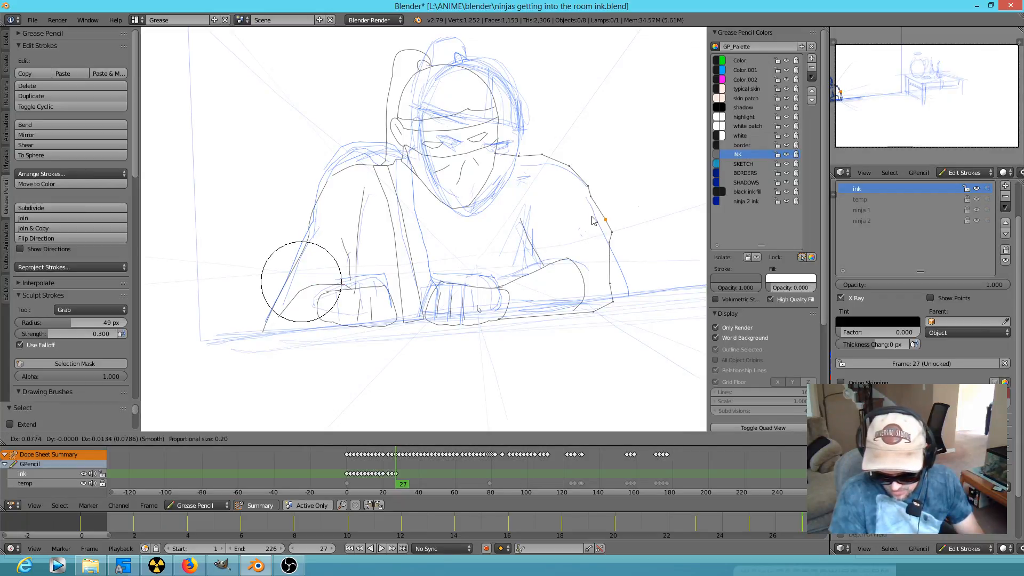
left_click(586, 218)
Move the left elbow corner and the underside of the forearm outline onto the sketch with proportional size 0.20
right_click(608, 282)
key("g")
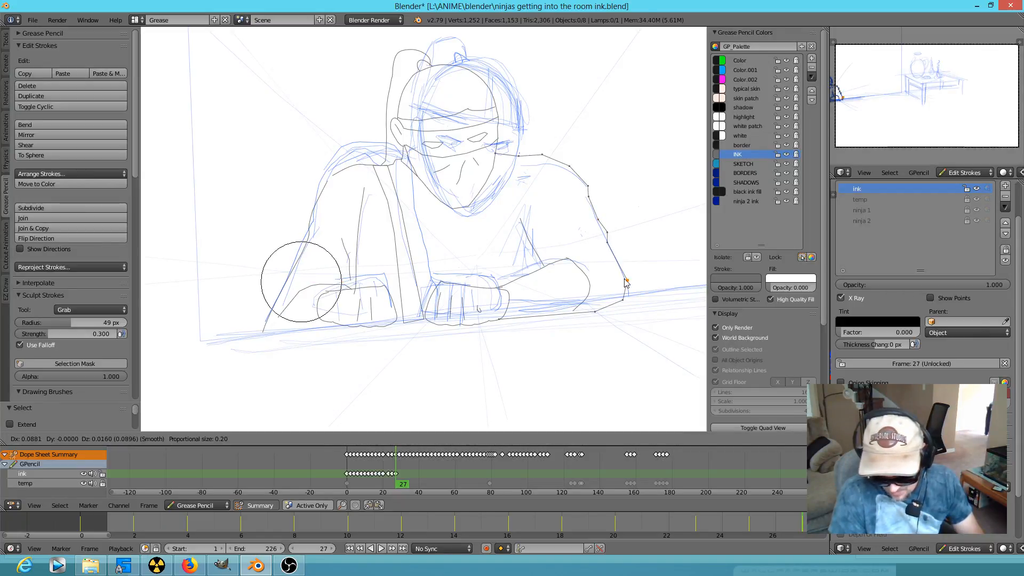
left_click(623, 282)
right_click(584, 320)
key("g")
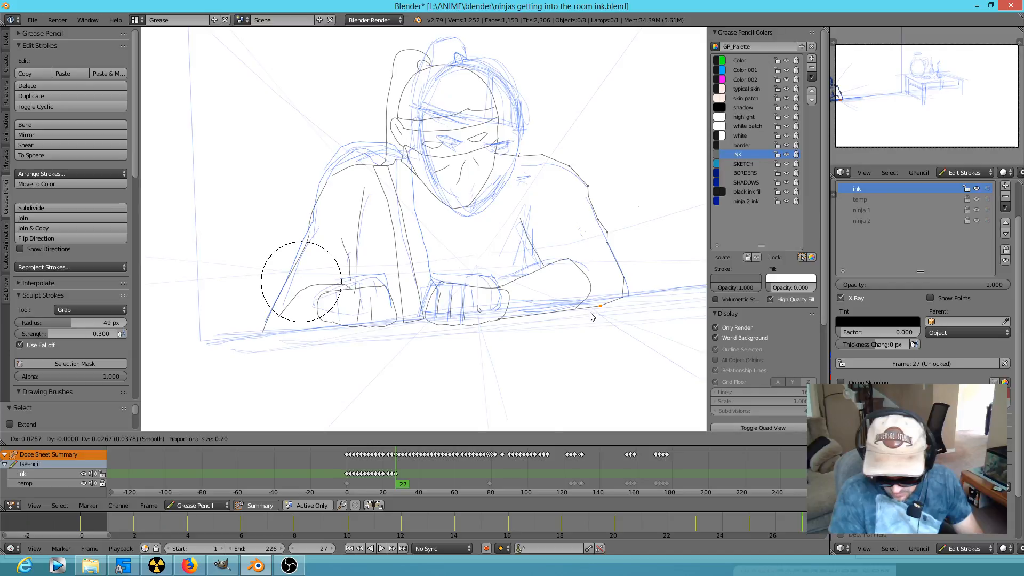
left_click(592, 311)
Reposition the fold stroke above the left forearm so it follows the sketched sleeve crease
right_click(541, 270)
key("g")
left_click(525, 235)
right_click(523, 226)
key("g")
left_click(532, 226)
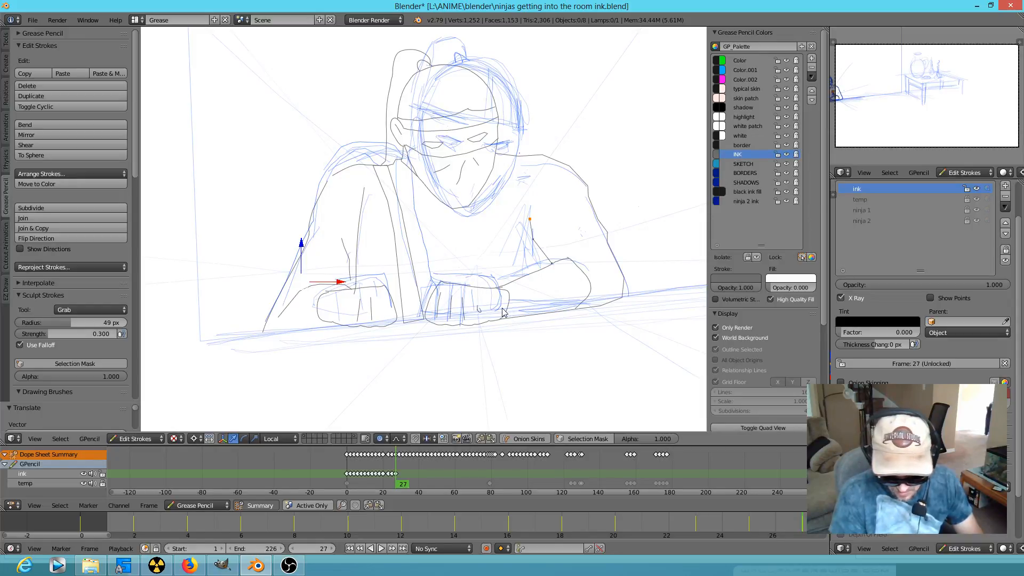
Raise the ninja's left fist and wrist onto the sketch, enlarging the proportional size to 0.70
right_click(478, 308)
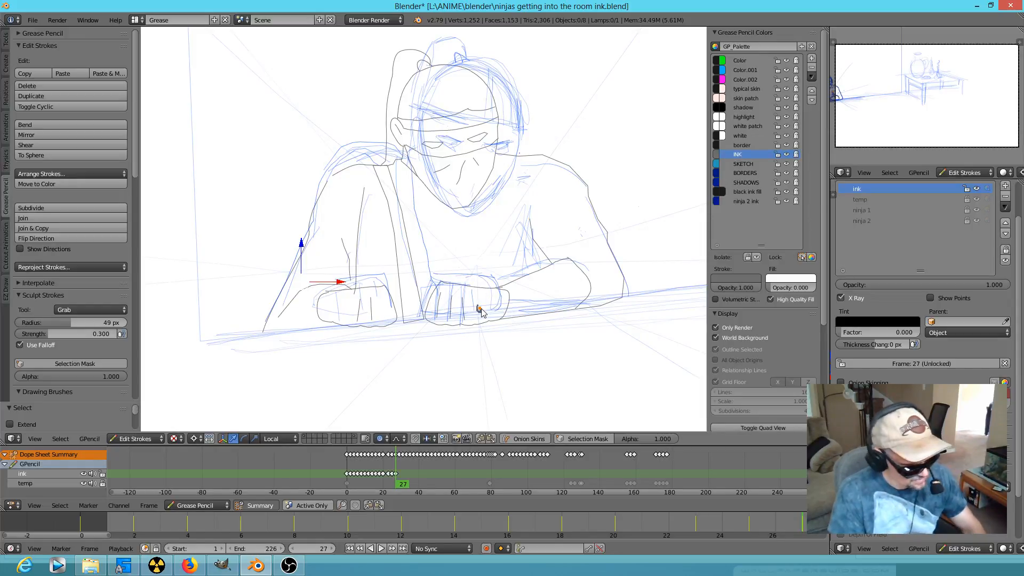
key("g")
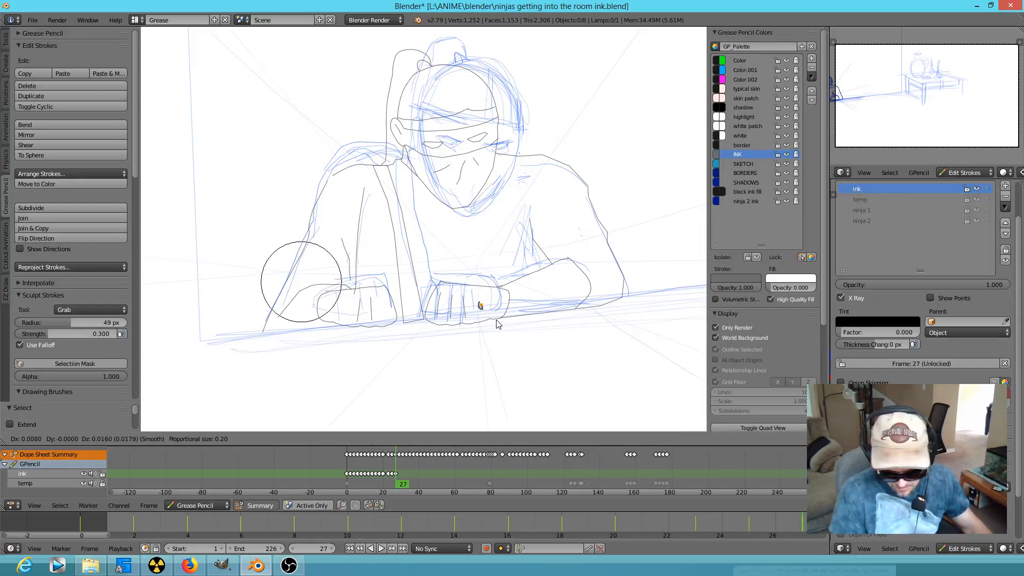
left_click(496, 324)
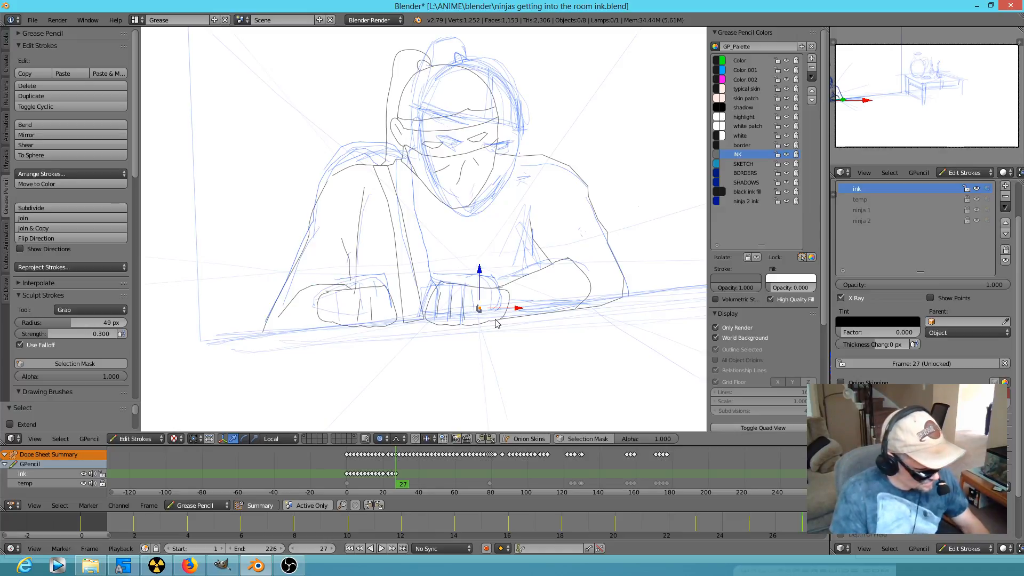
key("g")
scroll(497, 324, "down", 15)
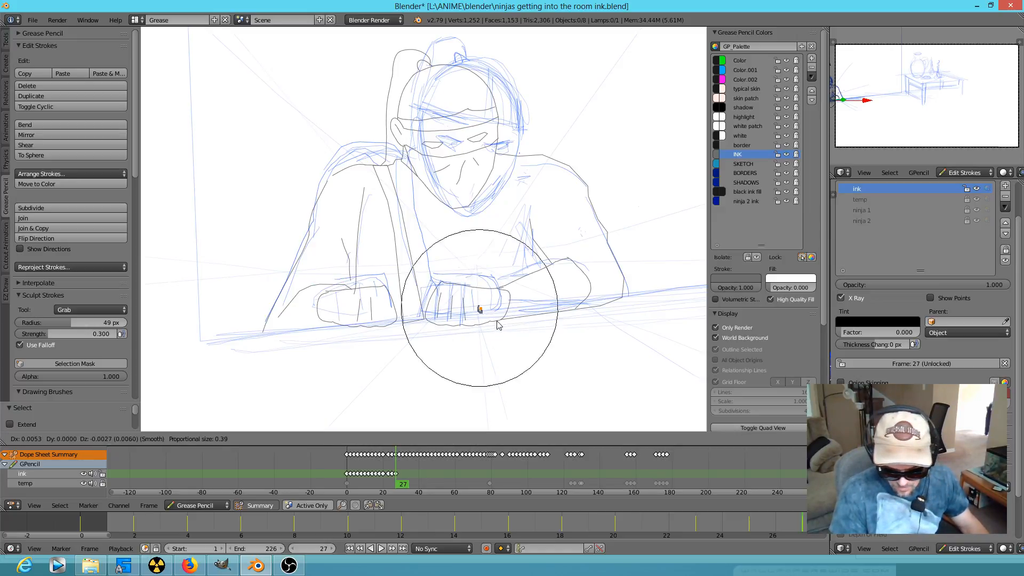
scroll(497, 323, "down", 2)
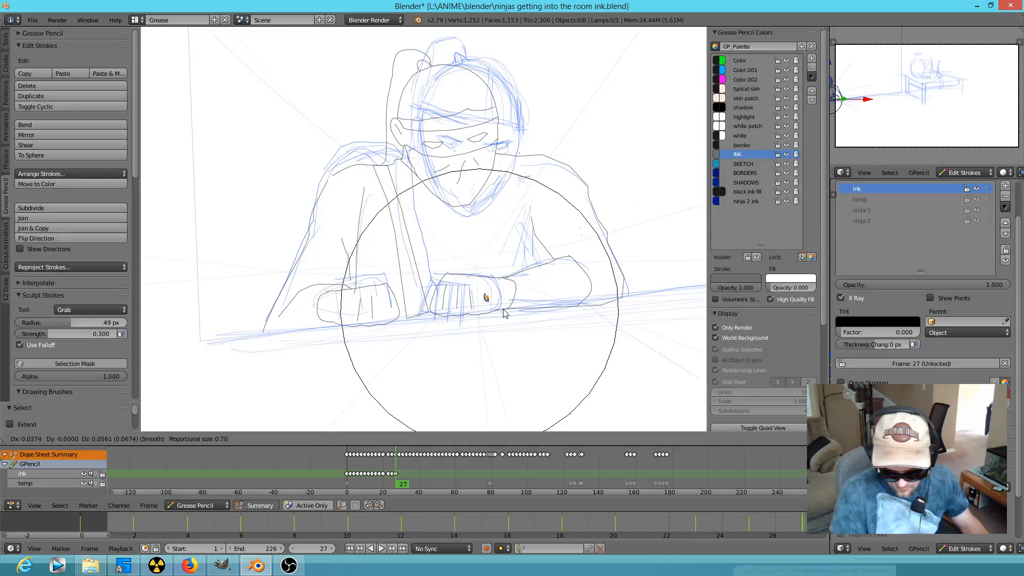
left_click(492, 323)
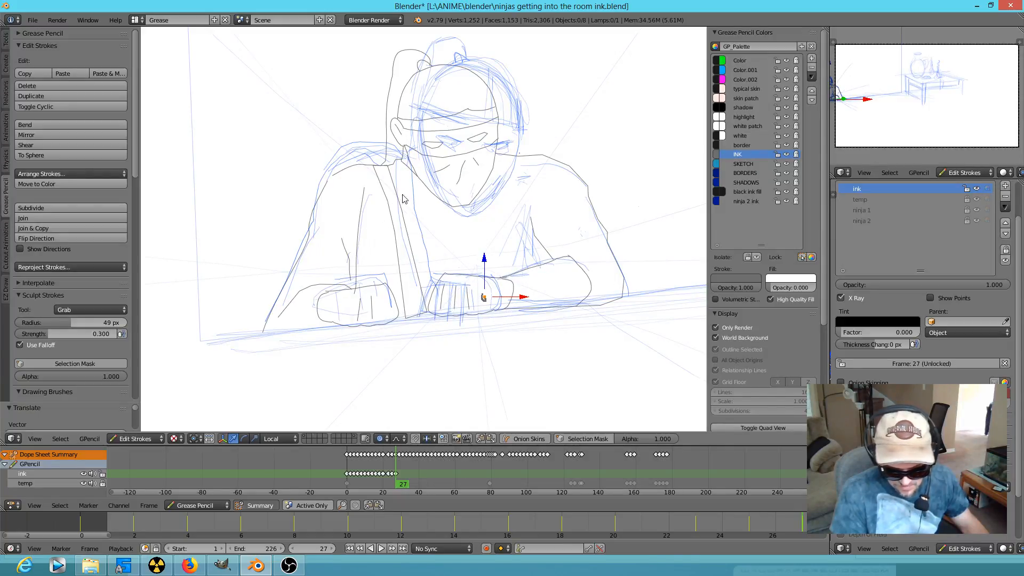
right_click(398, 163)
key("g")
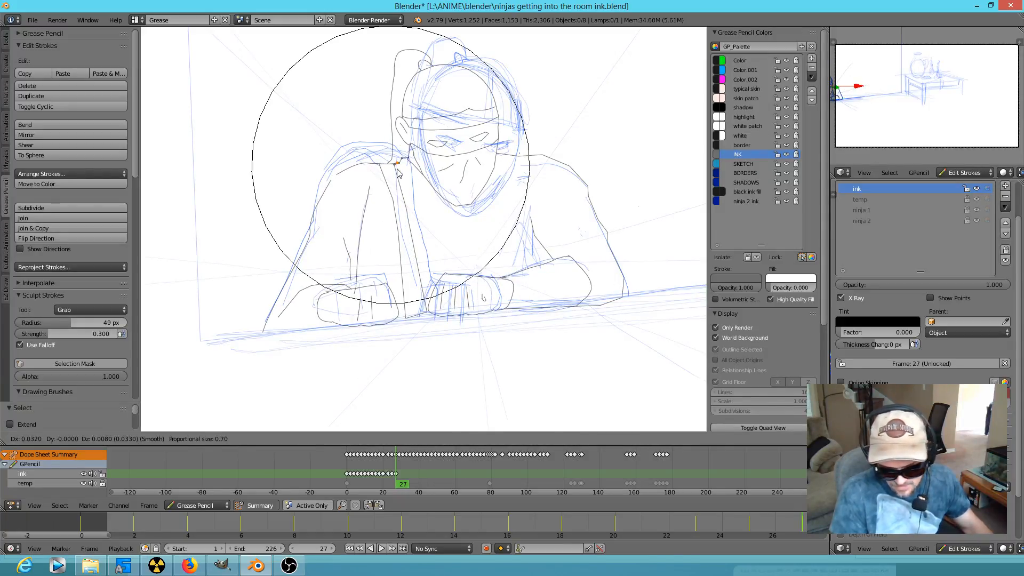
right_click(398, 171)
key("ctrl+z")
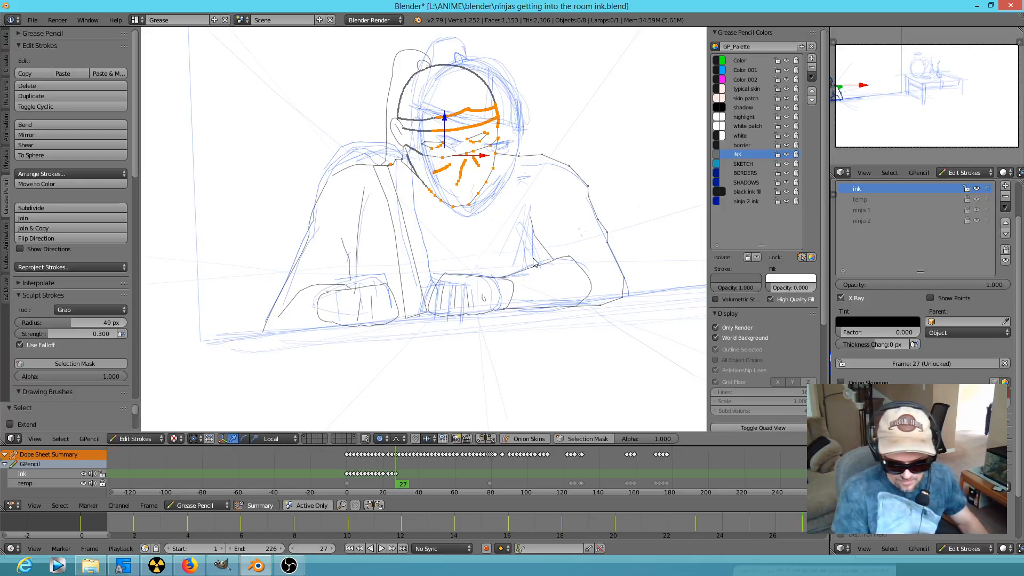
Rotate the selected head and face strokes clockwise about 8.5 degrees and move them onto the sketched head at frame 27
key("r")
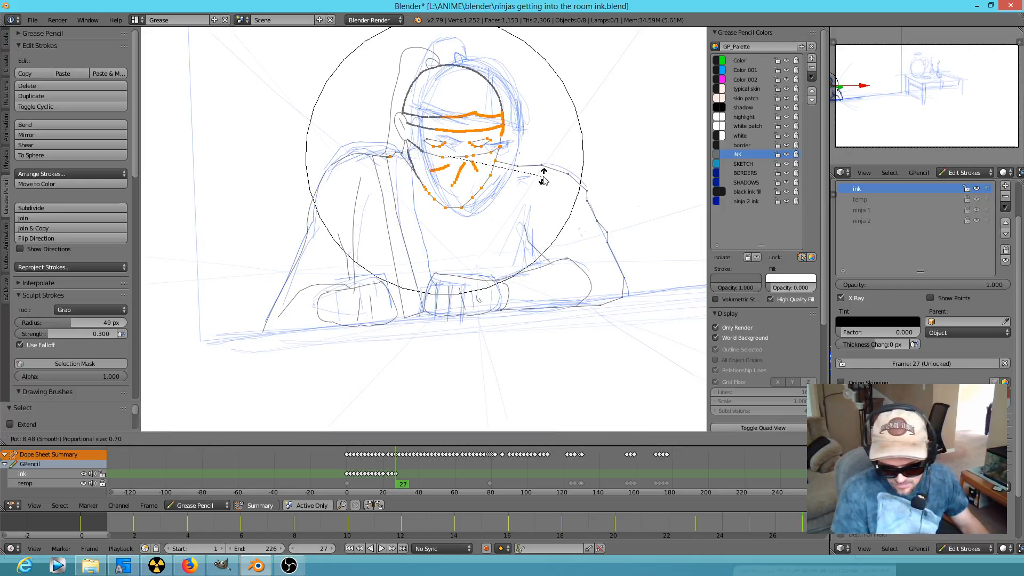
left_click(543, 177)
key("g")
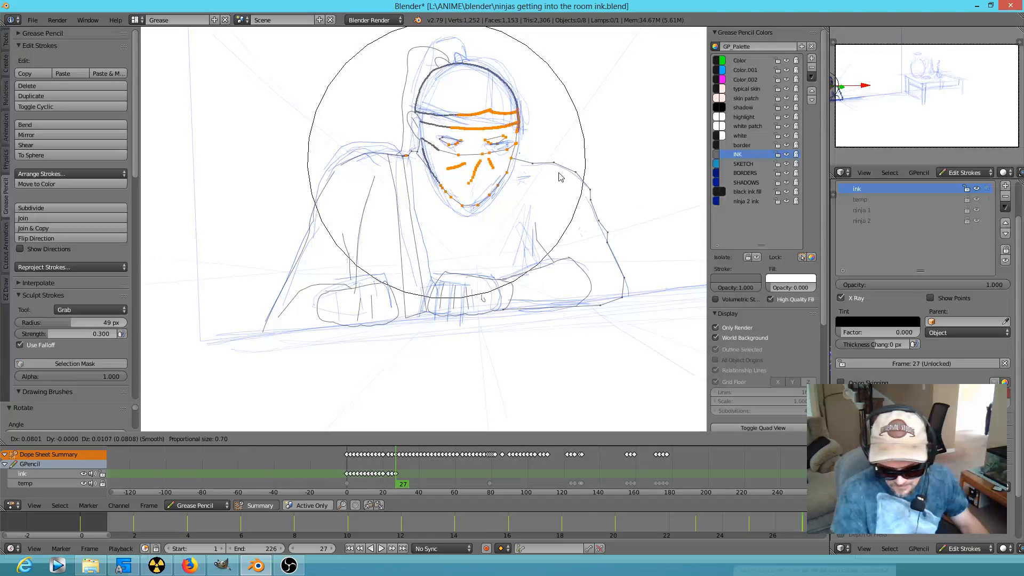
left_click(560, 178)
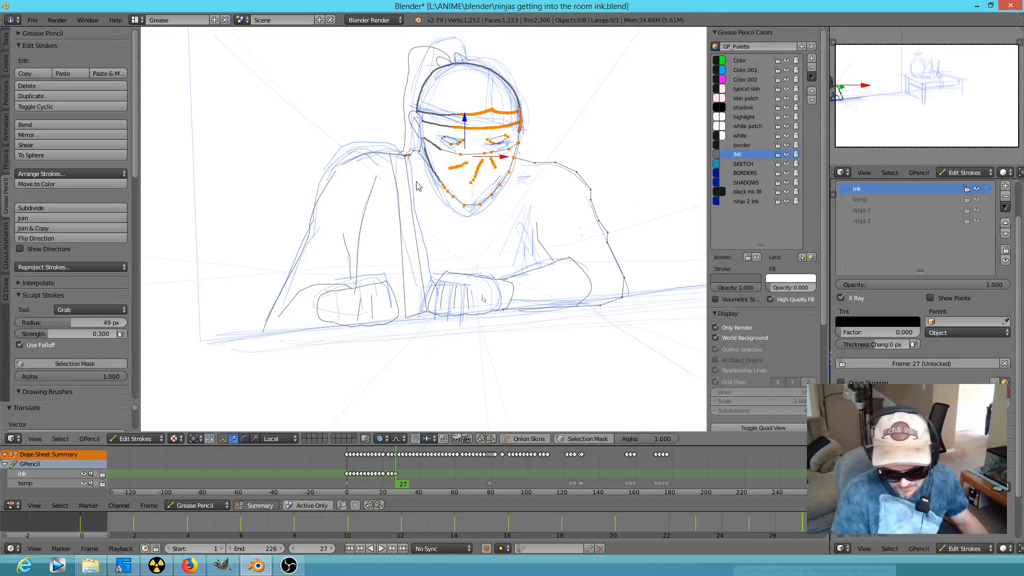
Move the top of the ninja's right shoulder outline toward the sketched shoulder
right_click(347, 167)
key("g")
key("Escape")
With proportional editing off, scale the facing endpoints of the right shoulder and arm strokes together to close the gap
scroll(344, 170, "up", 2)
scroll(338, 151, "up", 2)
scroll(312, 129, "down", 1)
scroll(469, 242, "up", 3)
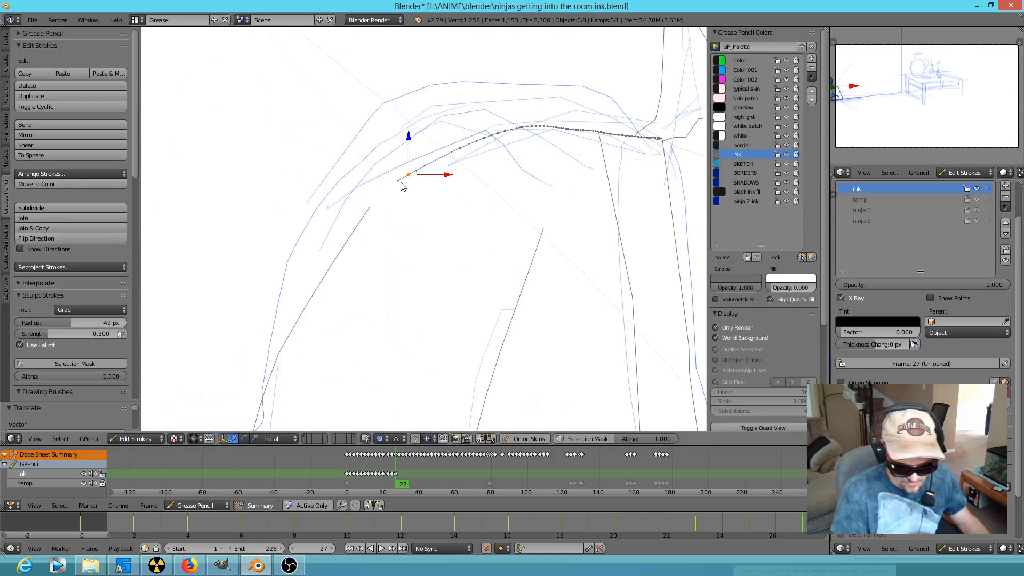
right_click(371, 210, "shift")
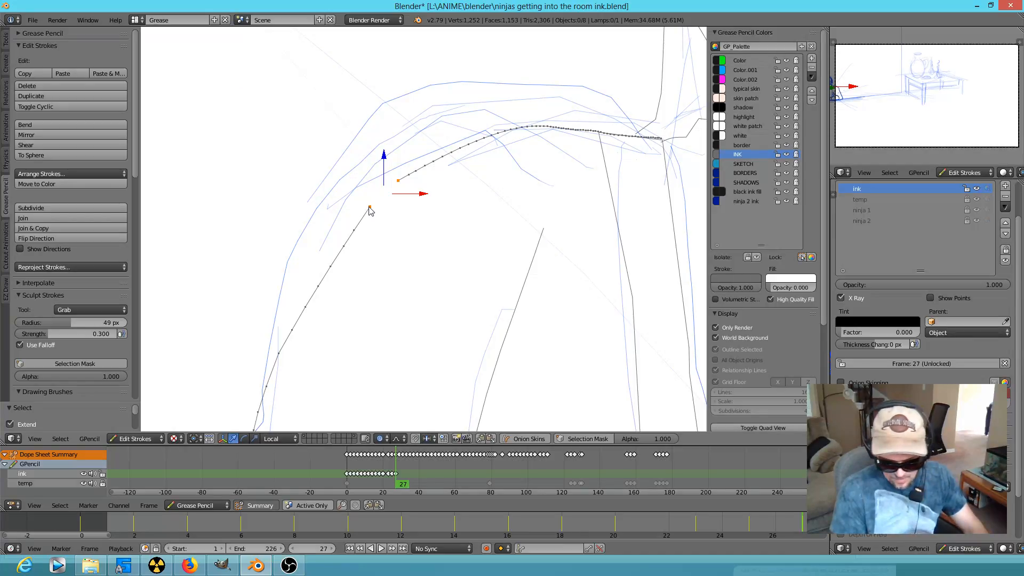
key("o")
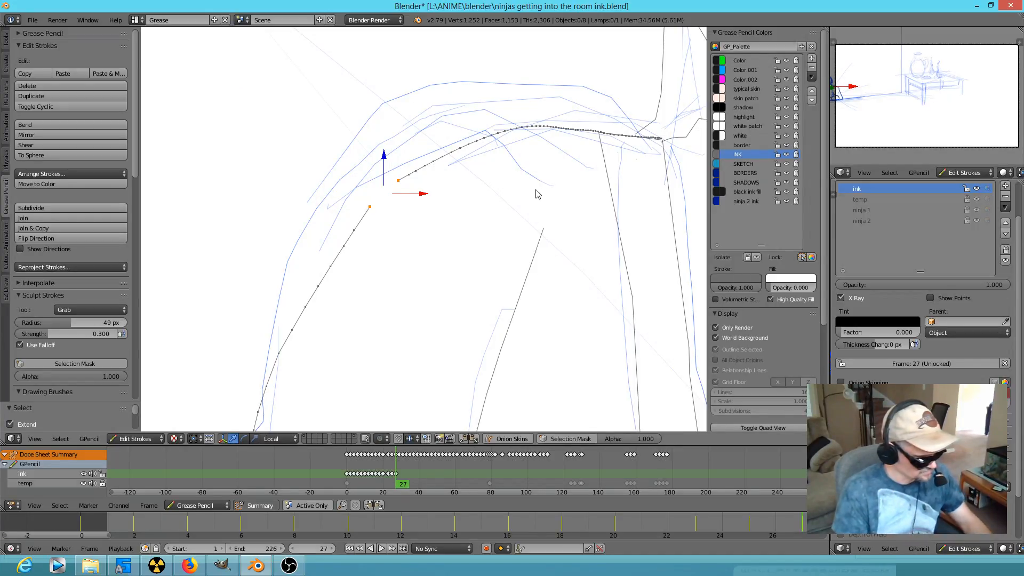
key("s")
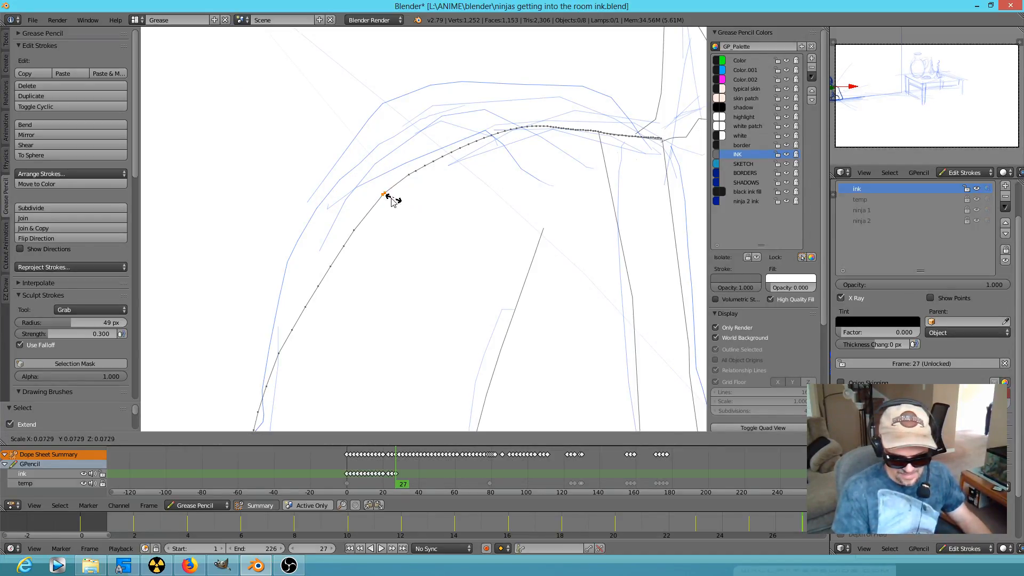
left_click(398, 205)
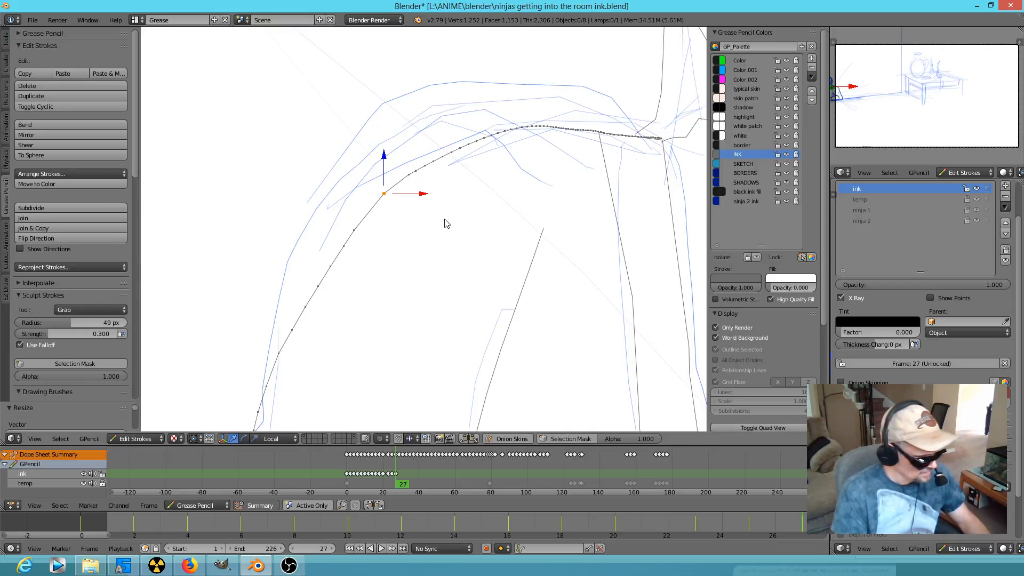
key("s")
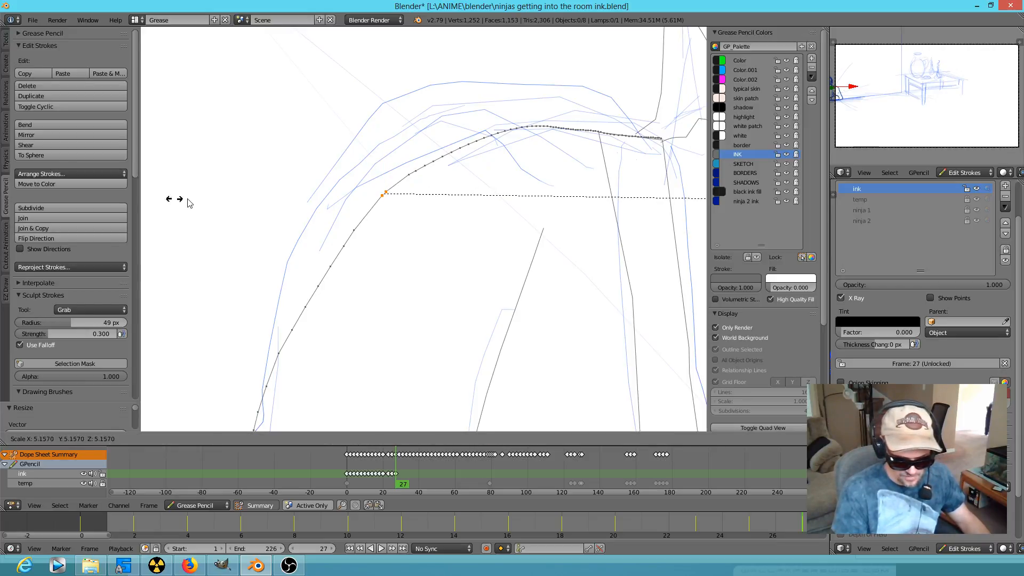
left_click(615, 186)
Try joining the right shoulder and arm strokes, undo the join, and scale their meeting endpoints together again
key("ctrl+j")
key("ctrl+z")
key("s")
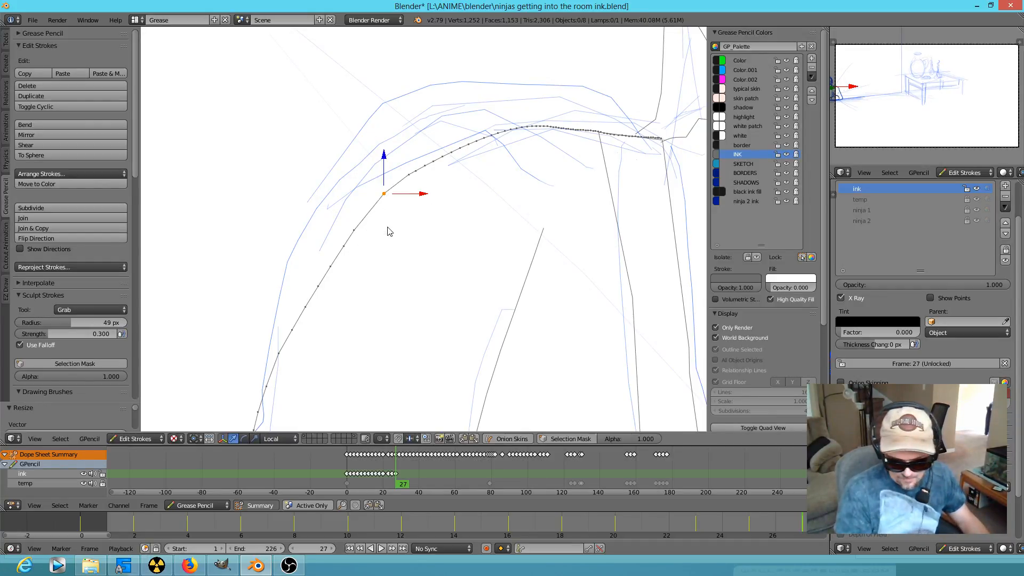
left_click(414, 210)
Flip back and forth through frames 23, 25 and 27 to compare the movement of the ninja's left arm and shoulders
scroll(522, 177, "down", 5)
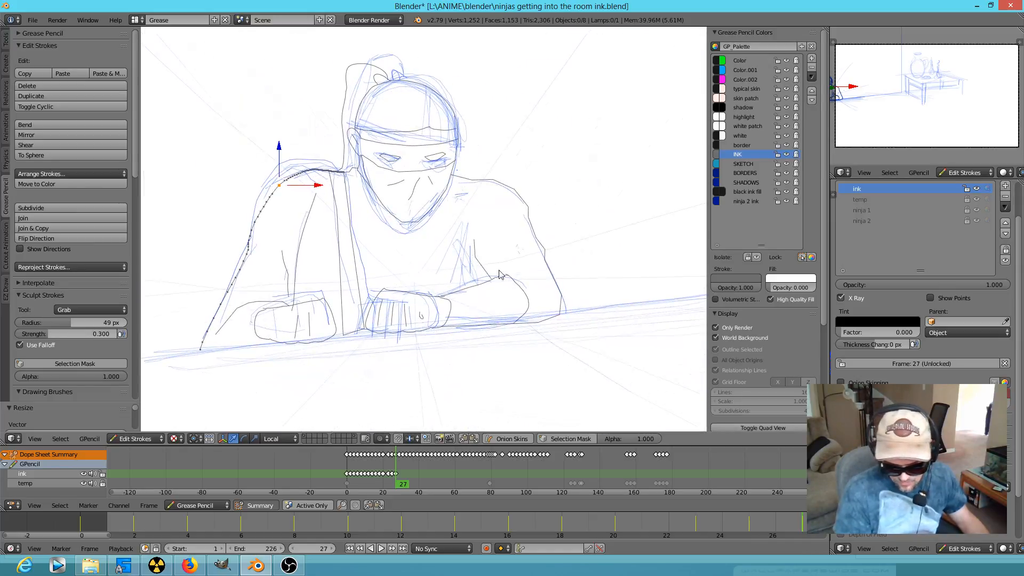
key("Down")
key("Up")
key("Down")
key("Down")
key("Up")
key("Up")
key("Down")
key("Up")
key("Down")
At frame 25, adjust points on the ninja's left upper-arm outline, comparing its shape with frame 27
mouse_move(523, 243)
right_mouse_down()
mouse_move(530, 232)
mouse_move(515, 208)
right_mouse_up()
key("Up")
key("Down")
key("Up")
key("Down")
mouse_move(532, 230)
right_mouse_down()
mouse_move(523, 230)
mouse_move(538, 243)
right_mouse_up()
At frame 27, push the left elbow corner outward and reshape the arm outline above it, checking it against frame 25
key("Down")
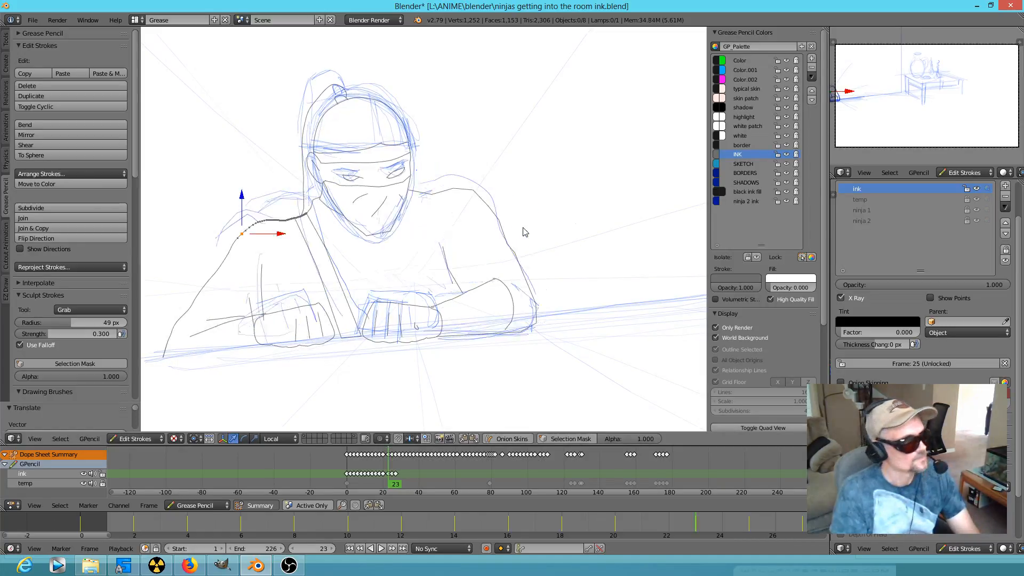
key("Up")
key("Up")
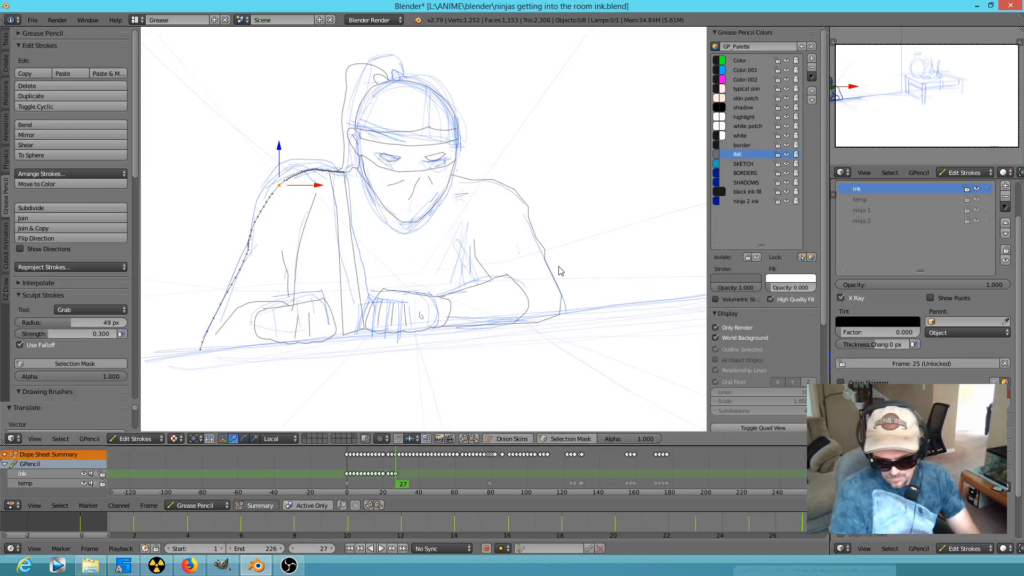
mouse_move(564, 313)
right_mouse_down()
mouse_move(559, 293)
mouse_move(568, 293)
mouse_move(550, 267)
right_mouse_up()
right_click(547, 266)
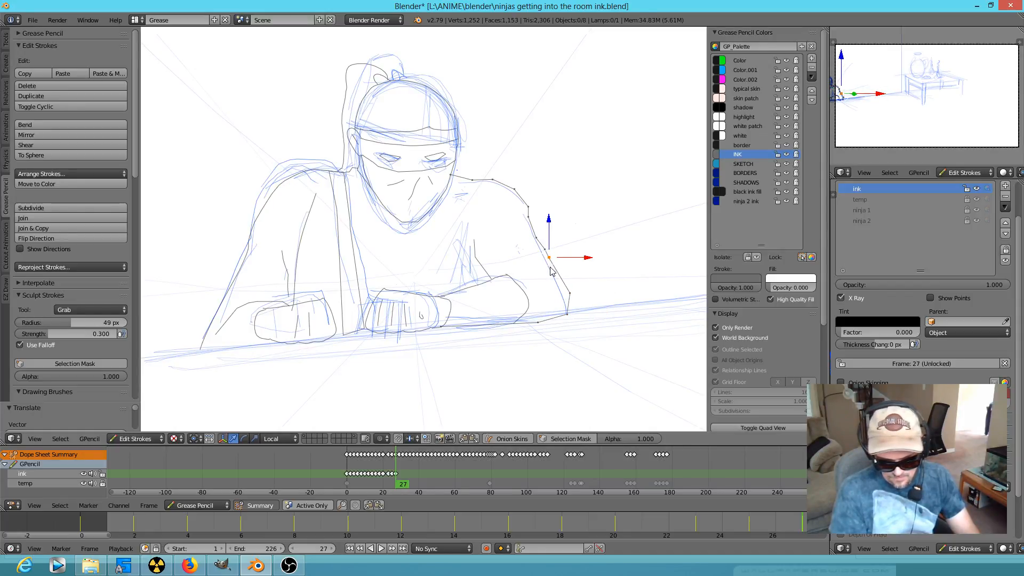
key("Left")
key("Left")
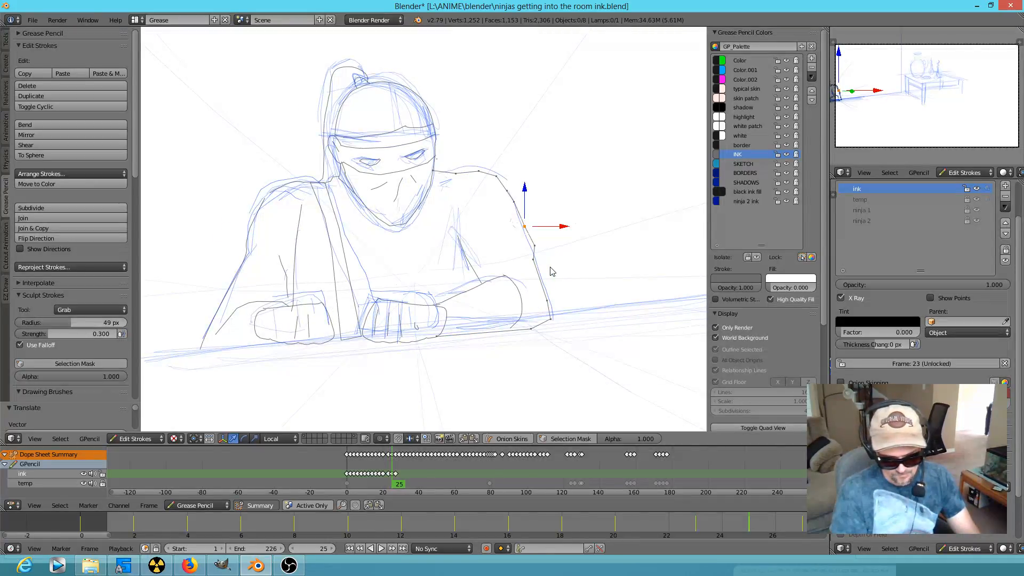
key("Right")
key("Right")
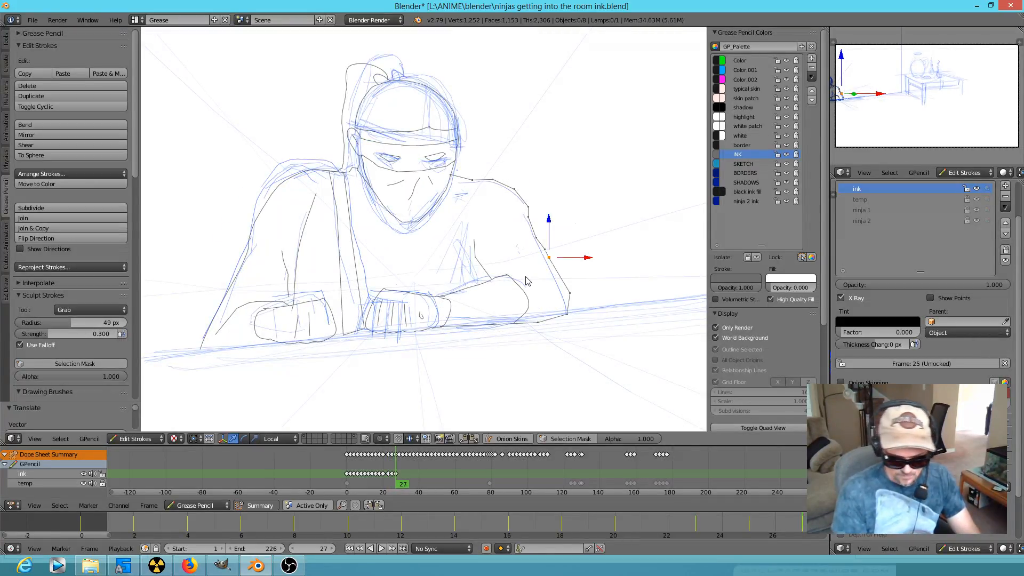
Draw short ink crease lines on the ninja's left sleeve at frame 27, and matching ones at frame 25
key("d")
left_click_drag(524, 260, 497, 265)
key("Left")
key("Left")
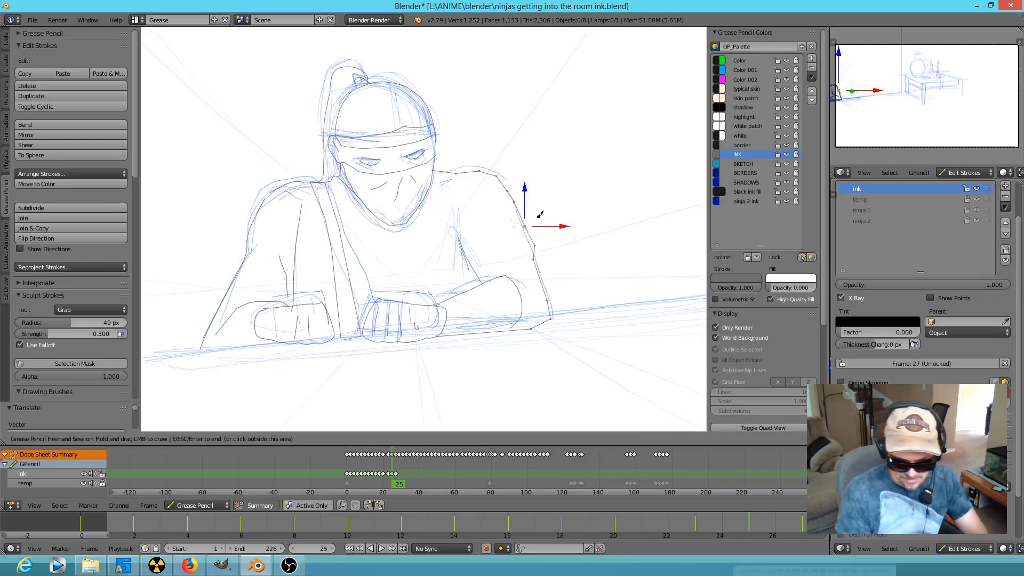
left_click_drag(468, 230, 485, 225)
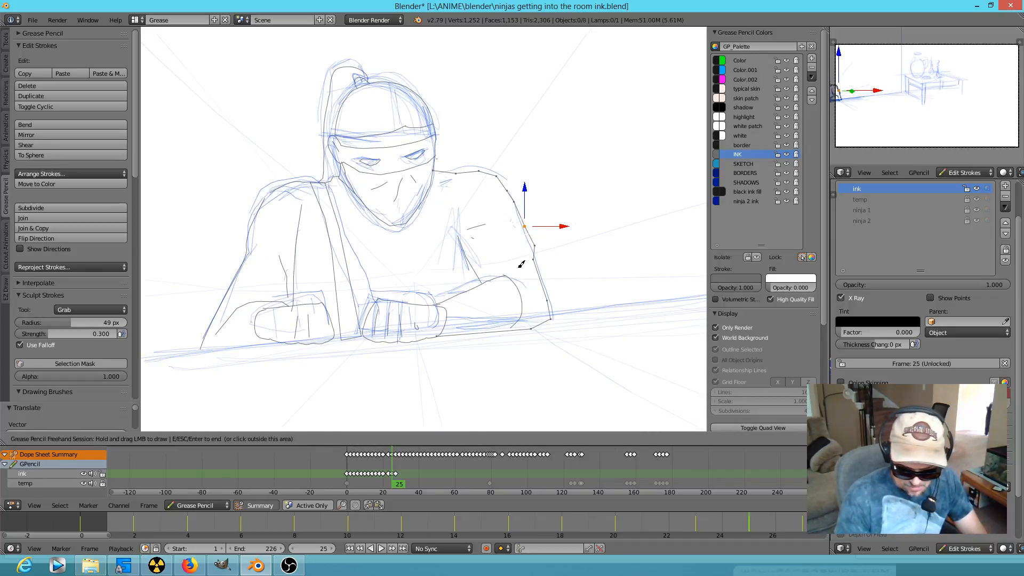
key("Right")
key("Right")
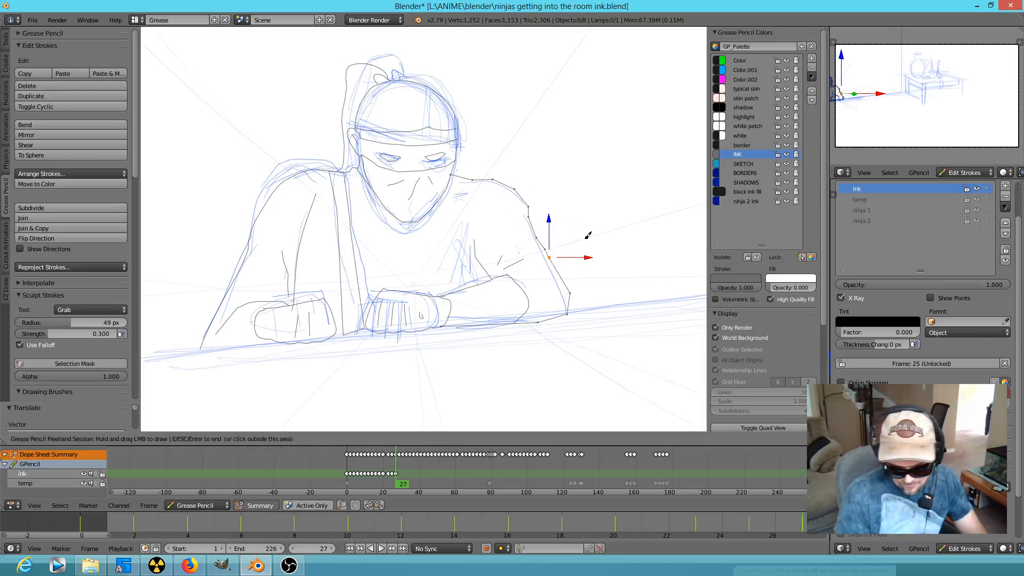
Flip back and forth between frames 27 and 31 to compare the inked pose with the sketch, and leave drawing mode
key("Right")
key("Right")
key("Right")
key("Right")
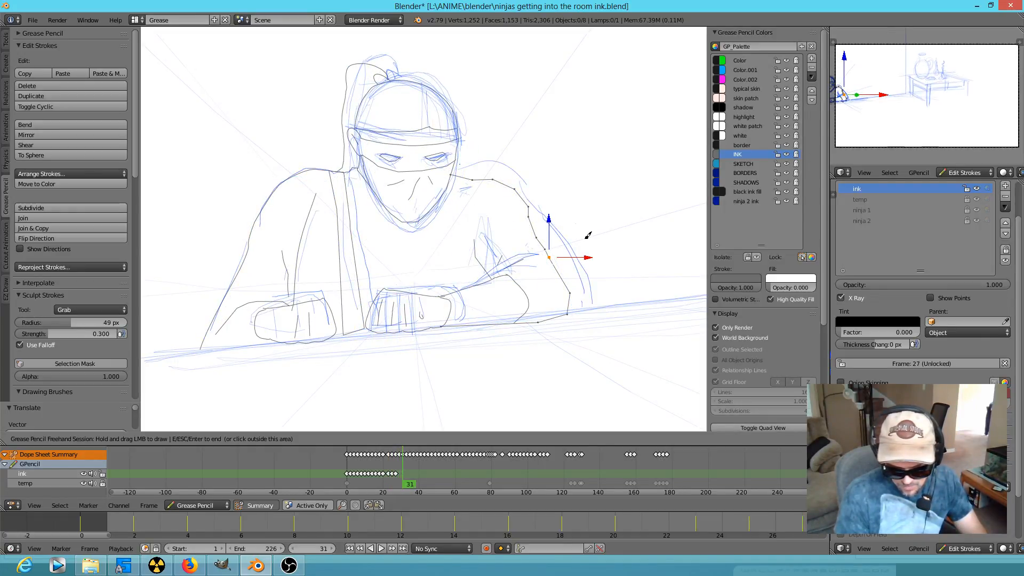
key("Left")
key("Left")
key("Right")
key("Right")
key("Left")
key("Left")
key("Left")
key("Left")
key("Left")
key("Left")
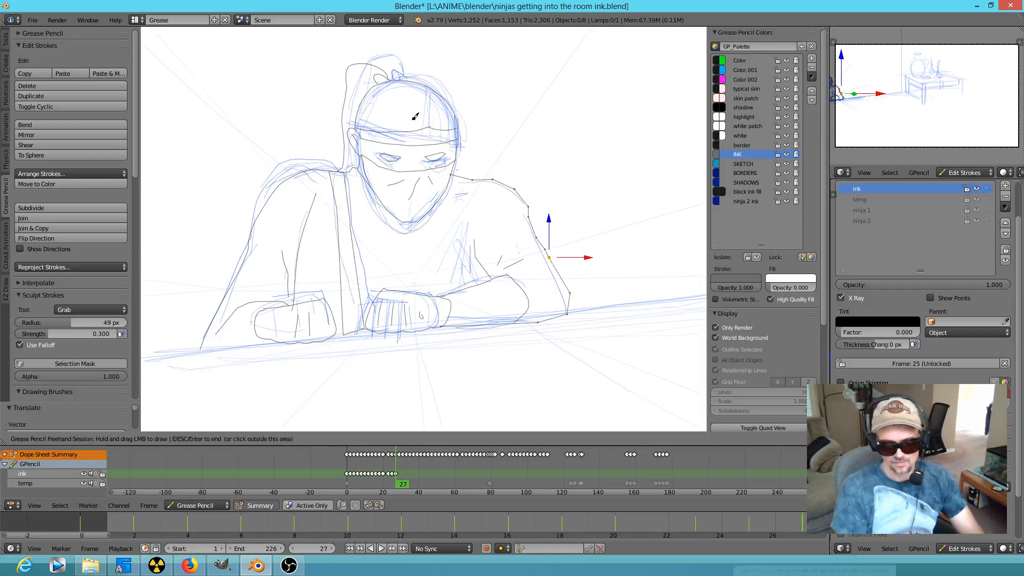
key("Escape")
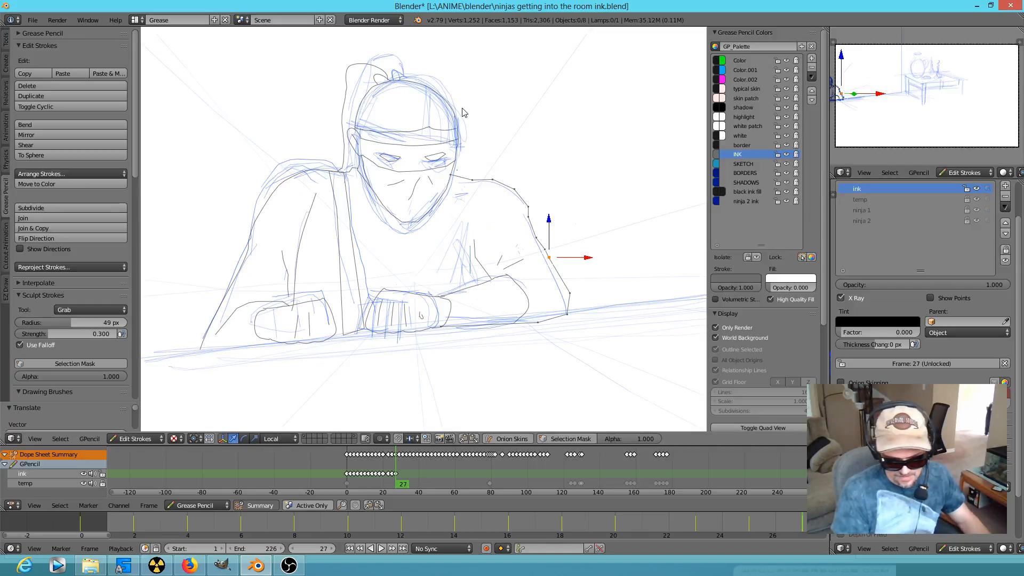
At frame 27, try rotating the head strokes about the 3D cursor, first without and then with proportional editing enabled
mouse_move(394, 49)
left_mouse_down("ctrl")
mouse_move(341, 78)
mouse_move(406, 235)
mouse_move(449, 196)
mouse_move(441, 75)
left_mouse_up("ctrl")
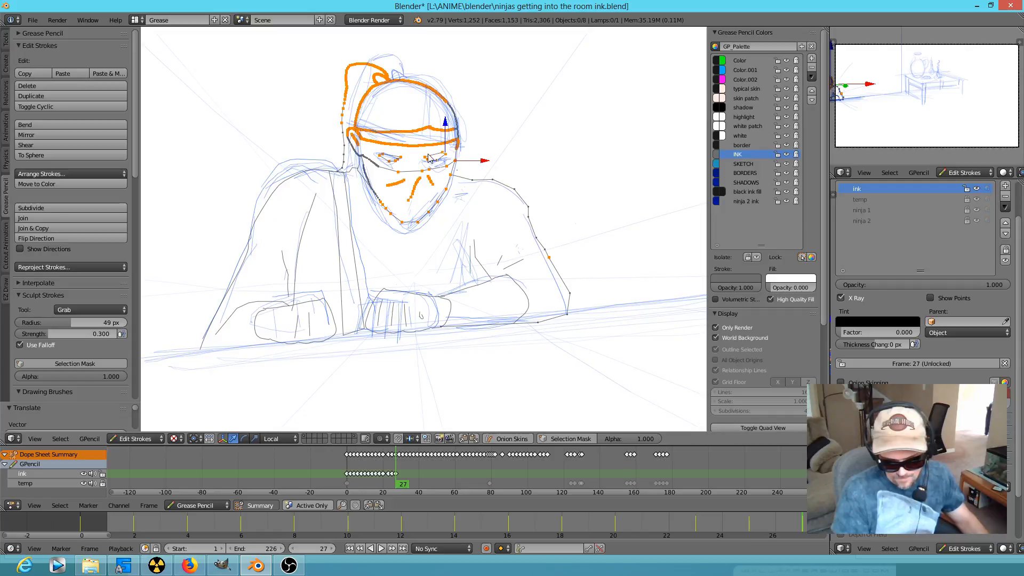
key("ctrl+comma")
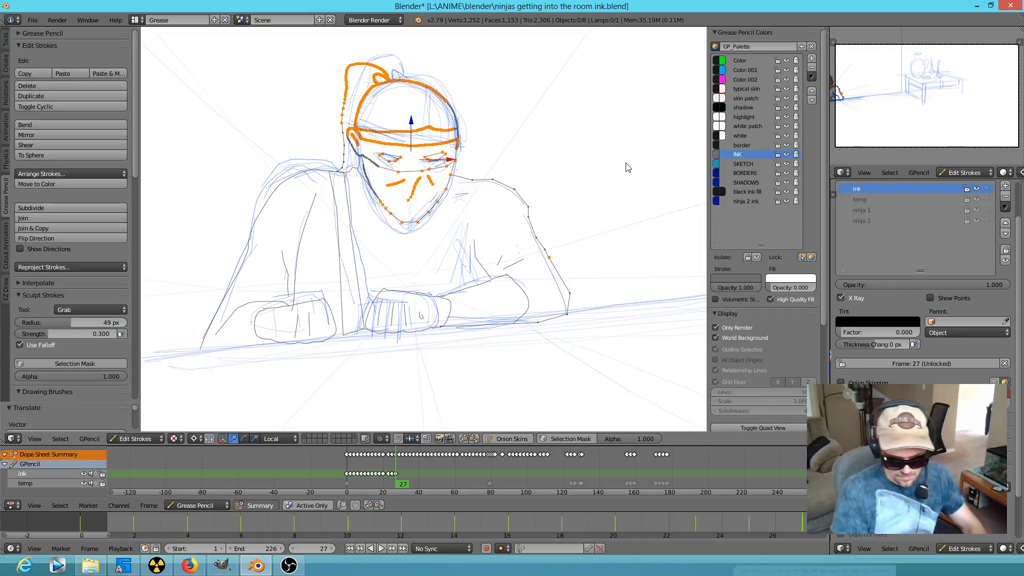
key("r")
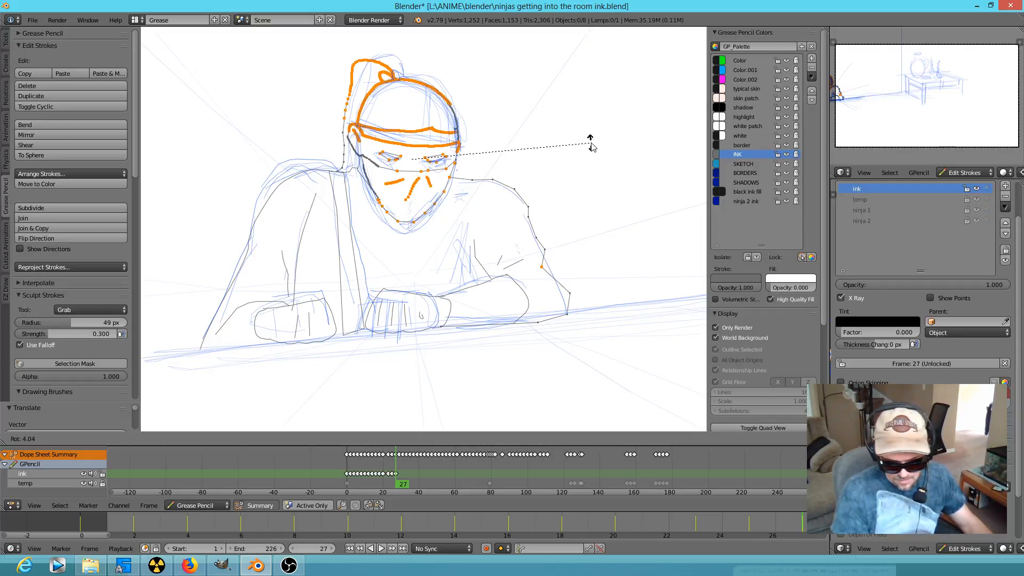
right_click(580, 144)
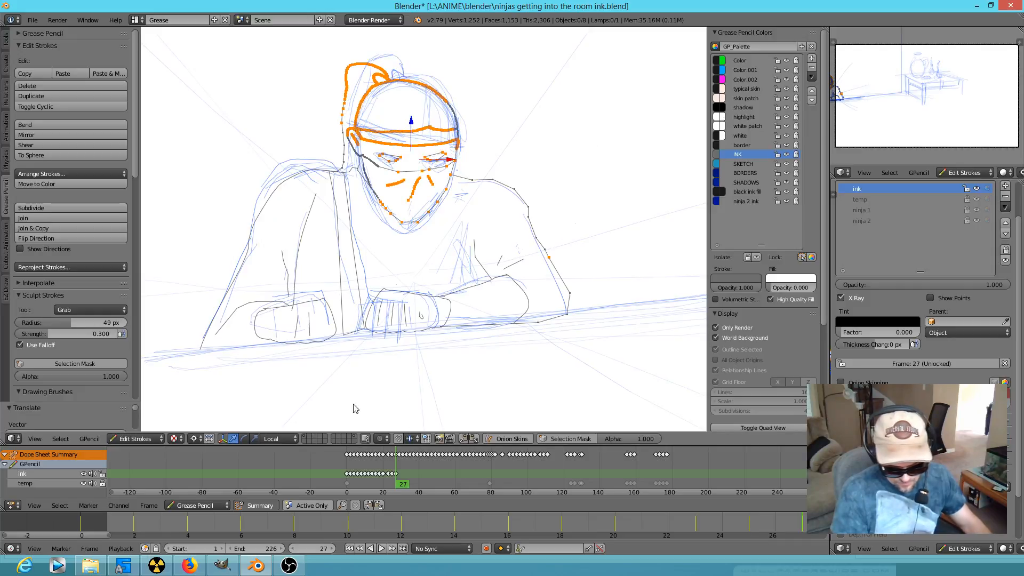
key("o")
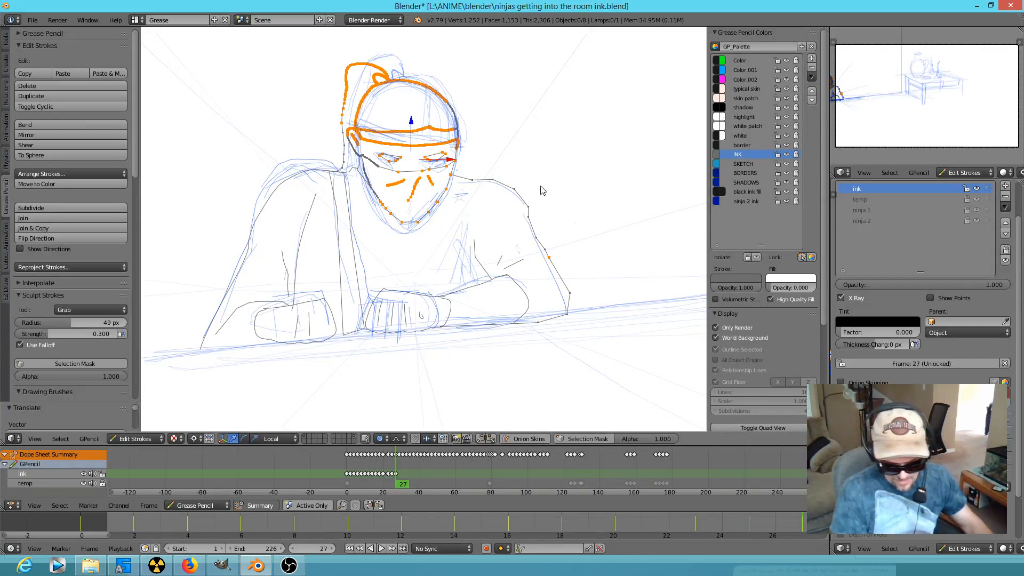
key("r")
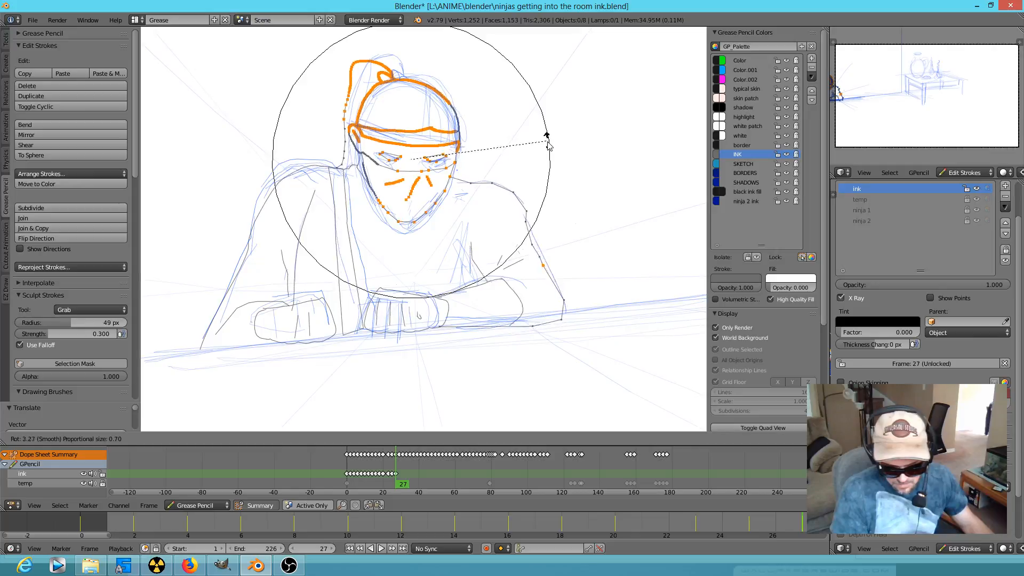
scroll(545, 143, "up", 6)
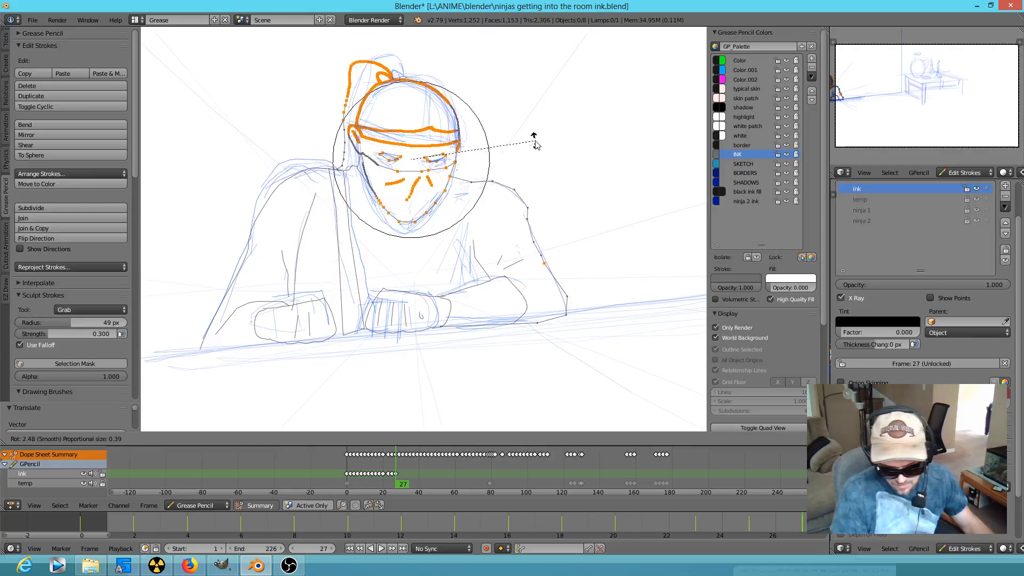
left_click(526, 162)
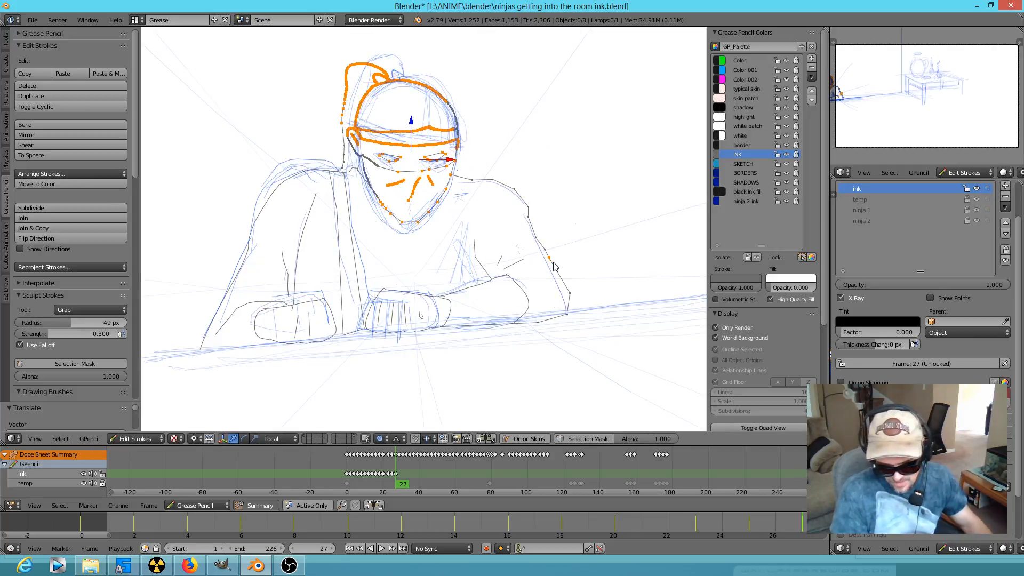
right_click(415, 172)
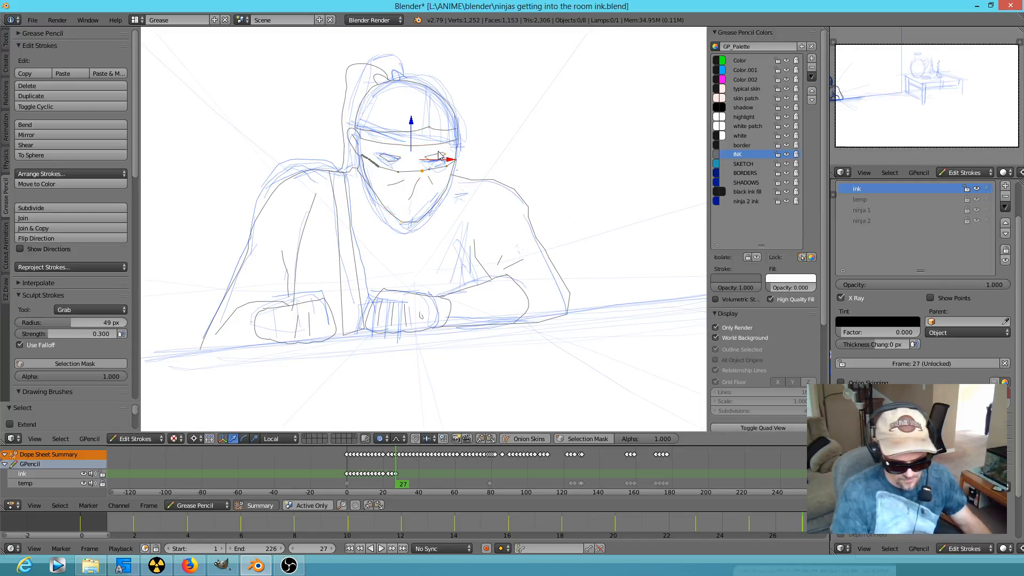
key("r")
scroll(549, 133, "down", 6)
scroll(536, 153, "down", 5)
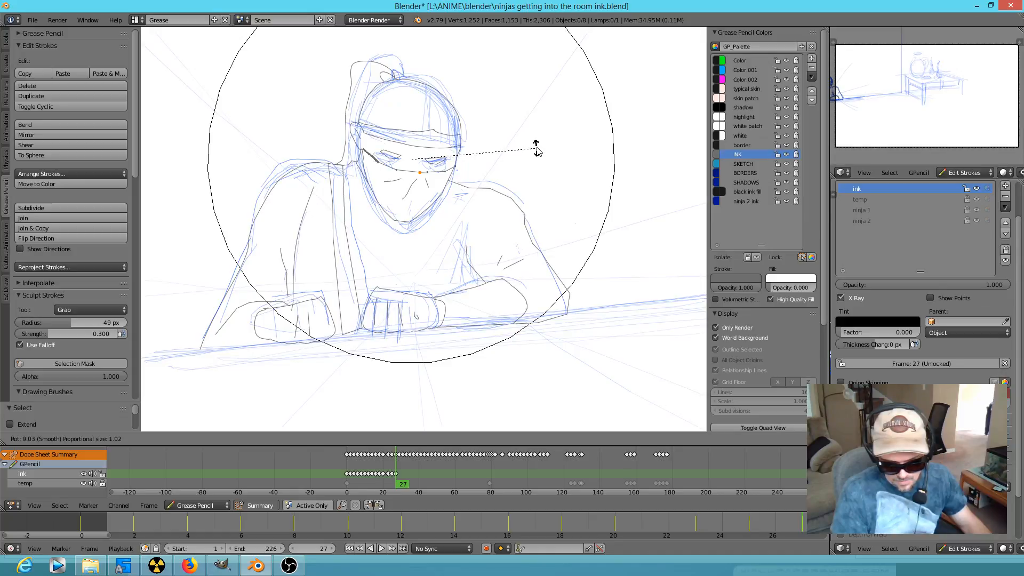
scroll(509, 155, "up", 6)
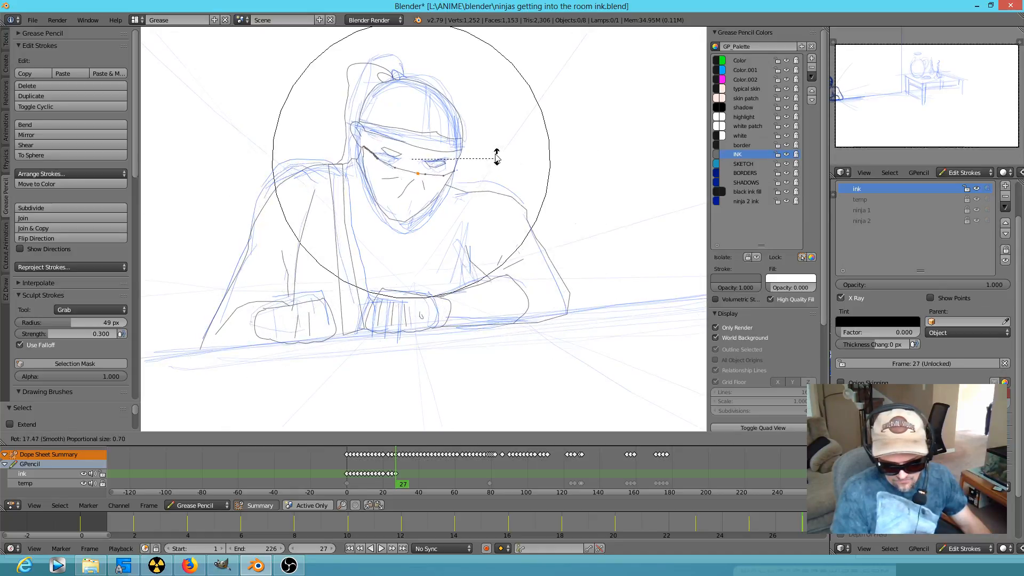
left_click(453, 137)
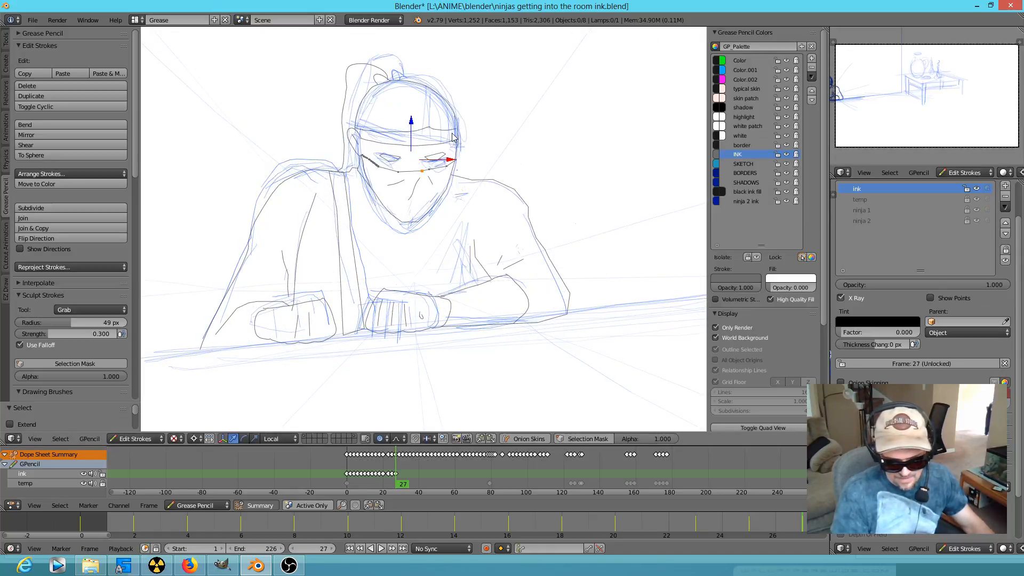
Reselect only the ninja's head strokes and rotate them about 8.5° with proportional size 0.33, comparing the result with frame 25
left_click_drag(434, 78, 405, 56, "ctrl")
mouse_move(371, 140)
left_mouse_down("ctrl")
mouse_move(366, 179)
mouse_move(411, 231)
mouse_move(448, 193)
left_mouse_up("ctrl")
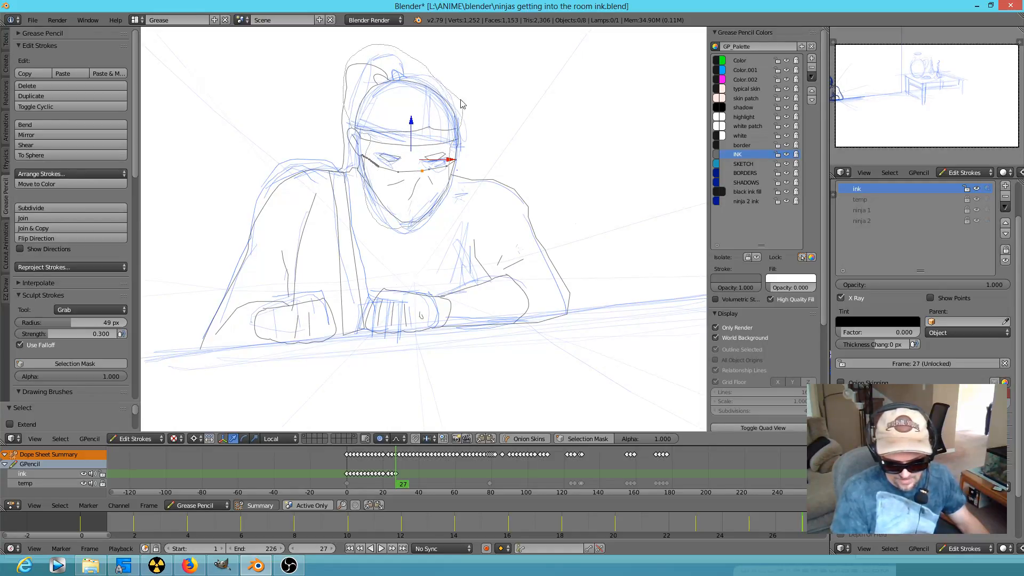
left_click_drag(463, 110, 445, 114, "ctrl")
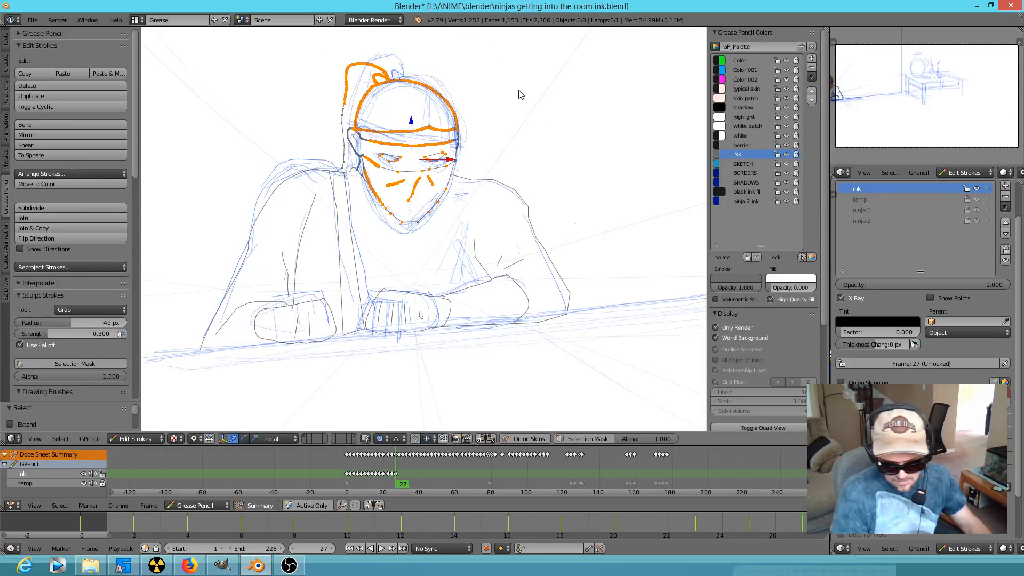
key("r")
scroll(522, 99, "up", 5)
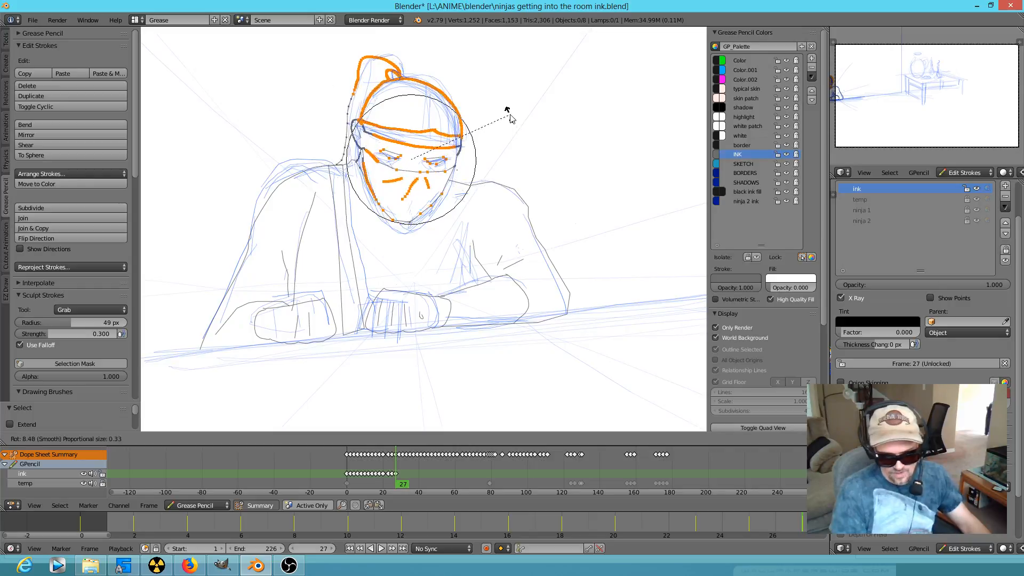
left_click(510, 119)
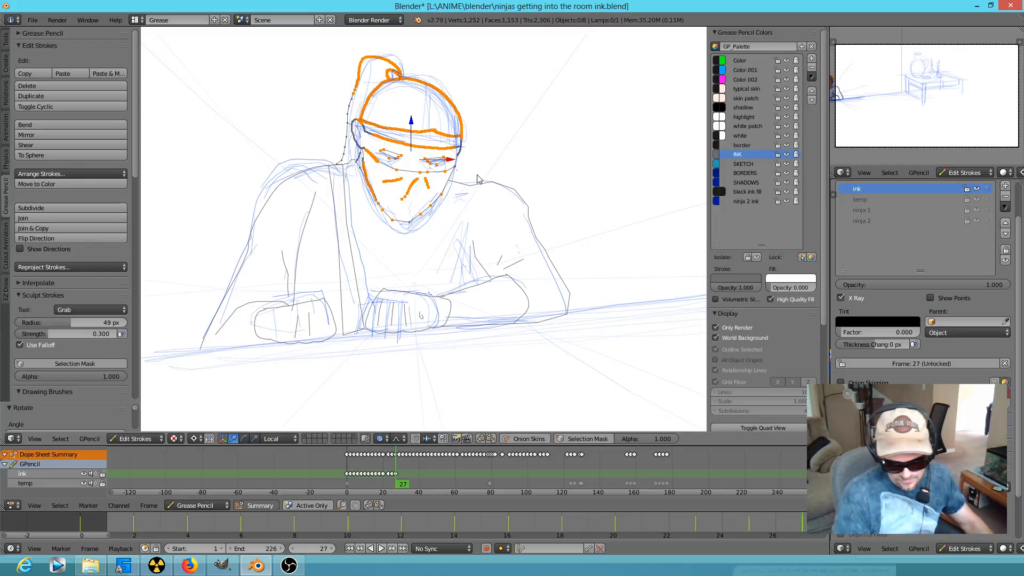
key("Down")
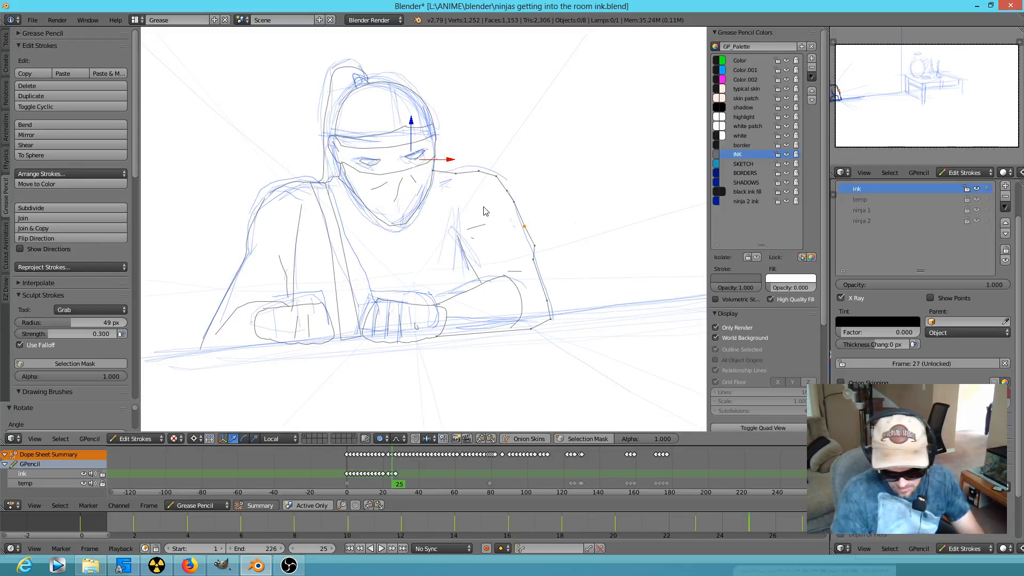
key("Up")
key("Down")
key("Up")
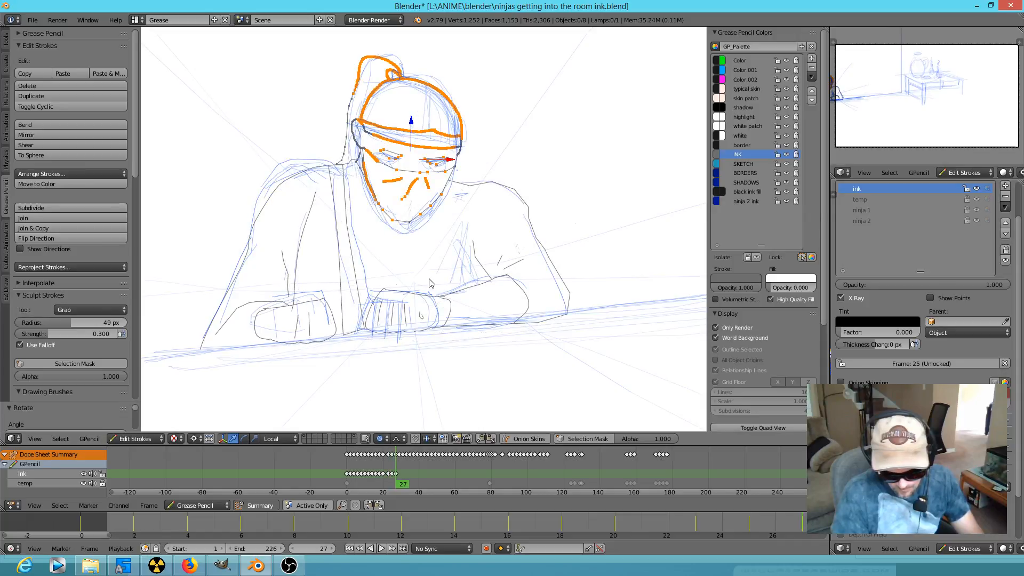
At frame 29, shift the head strokes about 0.05 along X onto the sketched head, using proportional size 0.63
key("Up")
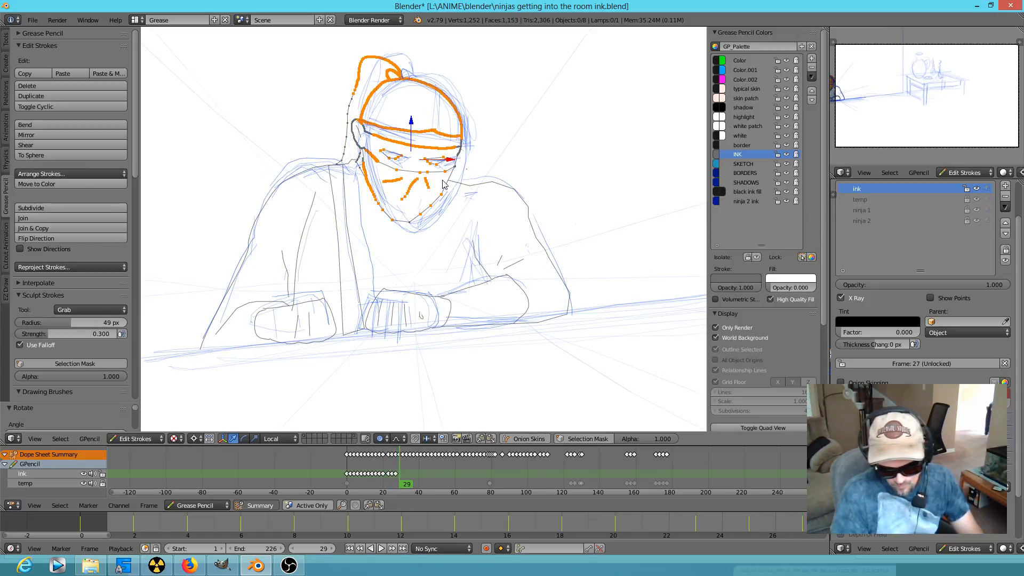
key("g")
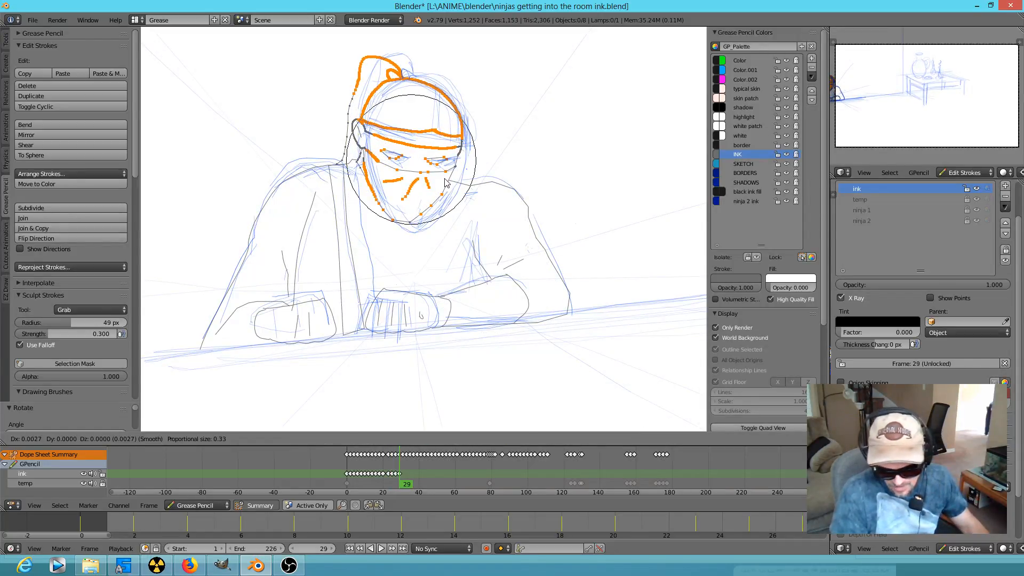
scroll(457, 185, "up", 1)
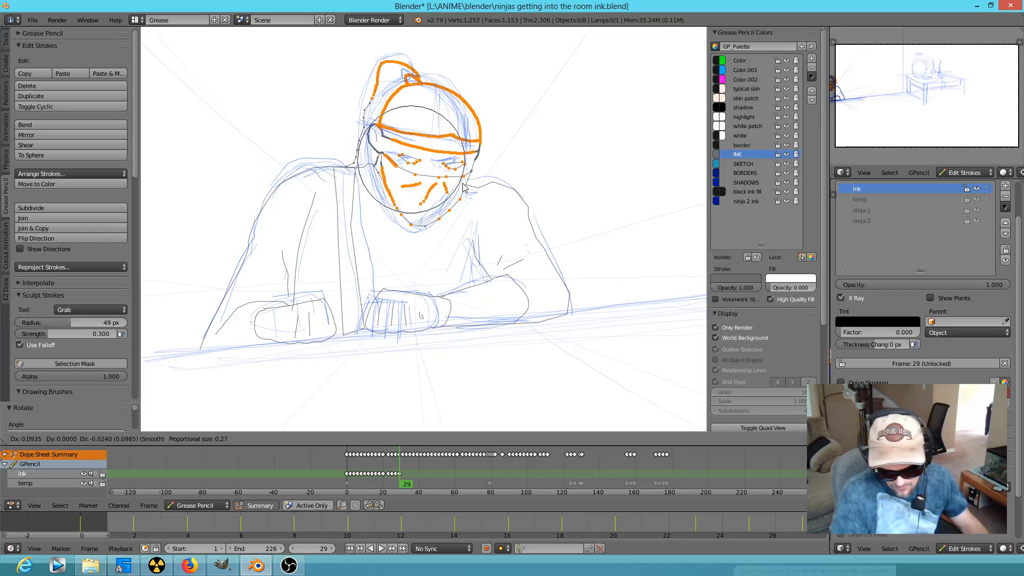
scroll(456, 185, "down", 8)
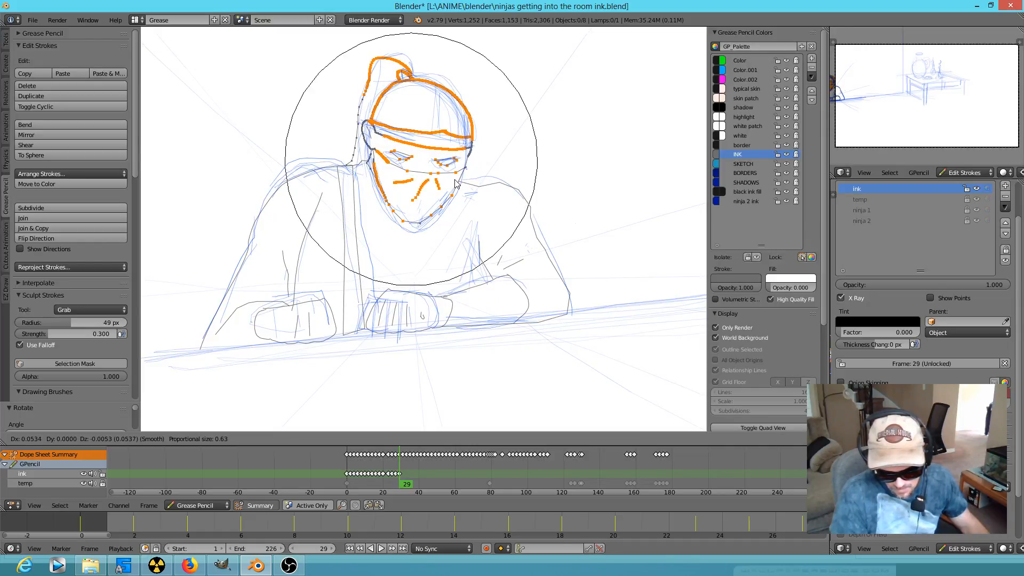
left_click(457, 184)
Move points on the robe's front lines onto the sketch at frame 29, including the inner line's lower end, using proportional size 0.10
right_click(354, 243)
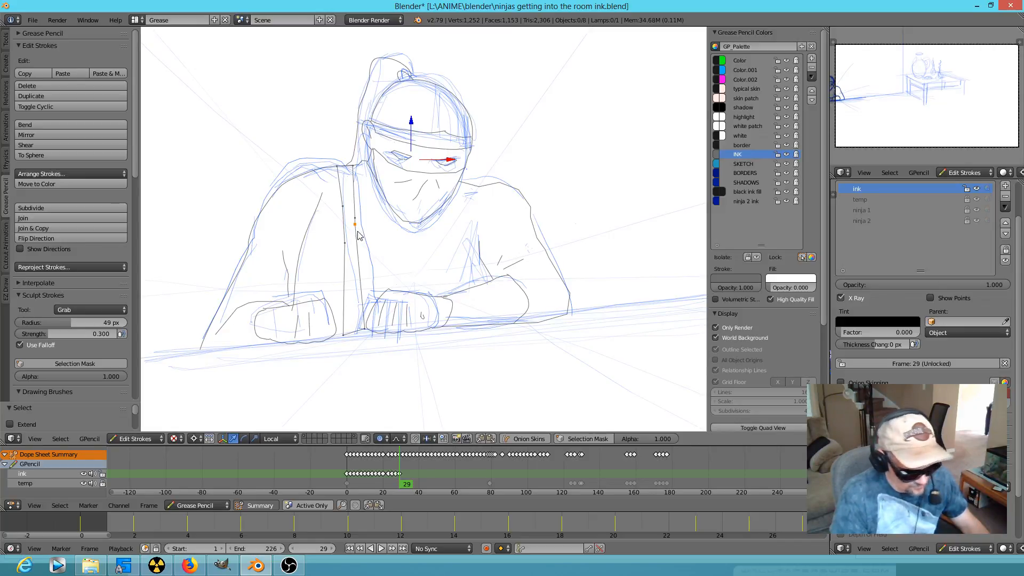
key("g")
scroll(365, 243, "up", 19)
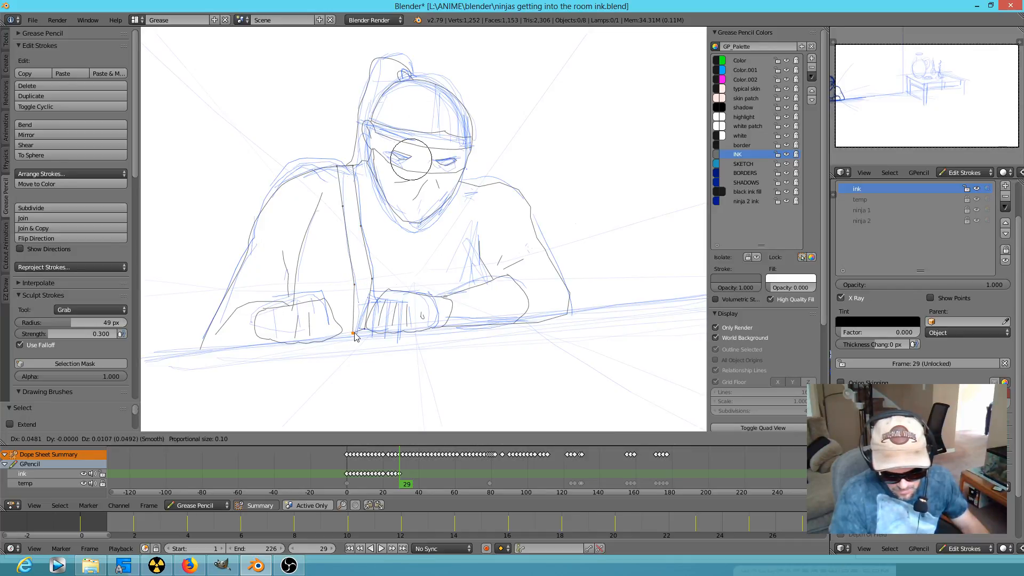
left_click(353, 334)
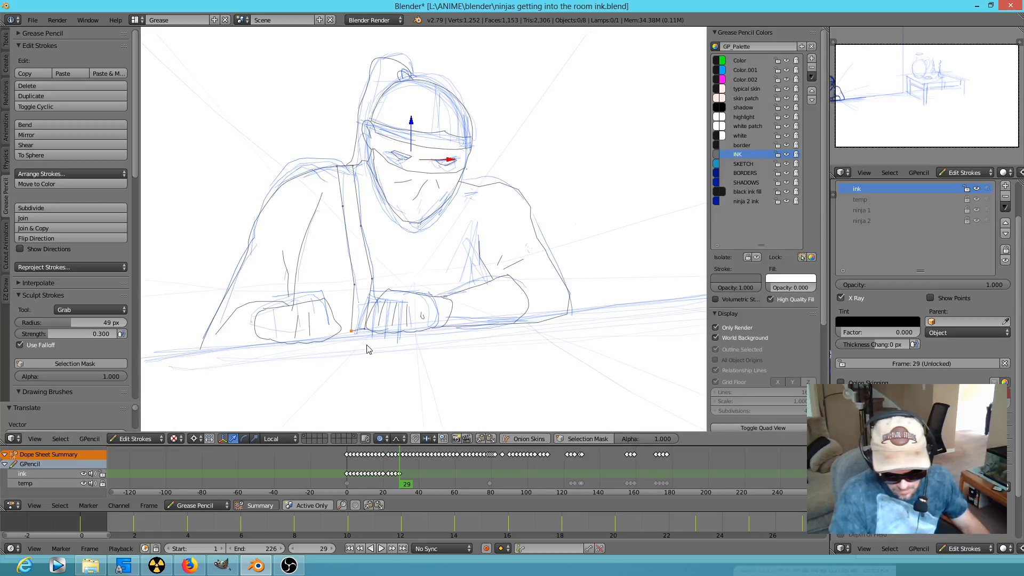
Set proportional editing to Connected and select the bottom point between the robe's two front lines at frame 29
left_click(382, 439)
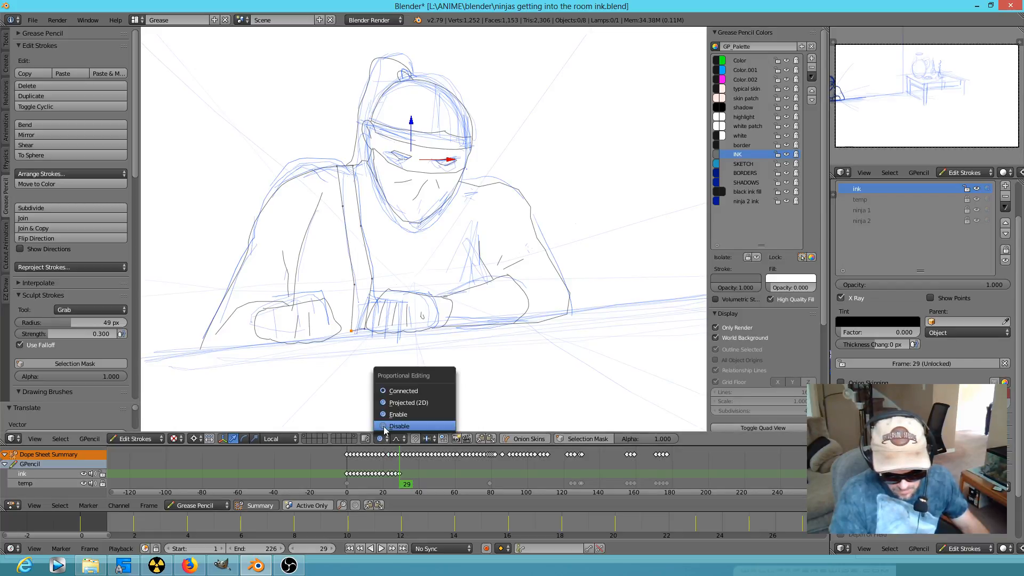
left_click(396, 394)
right_click(364, 333)
key("h")
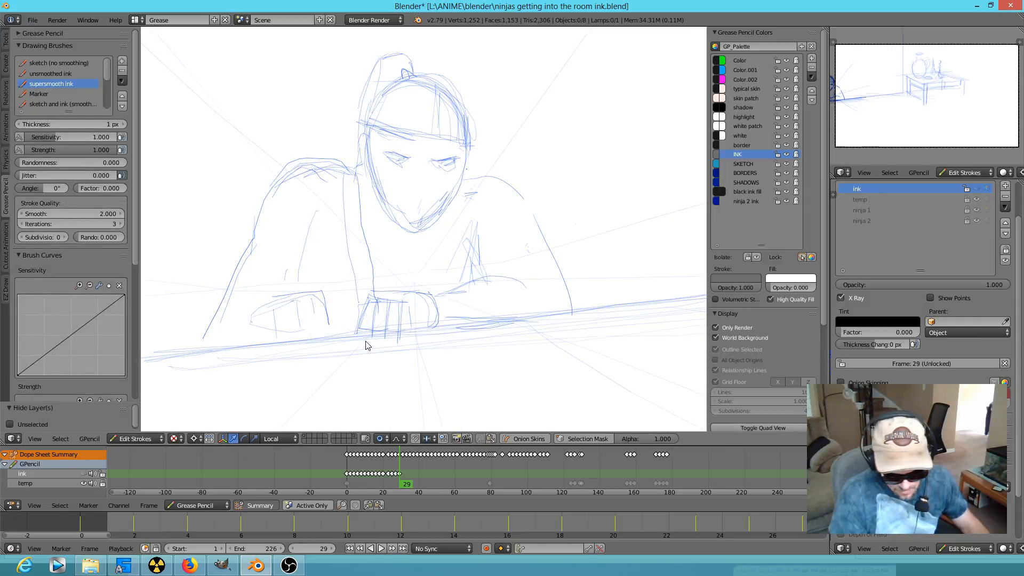
key("ctrl+z")
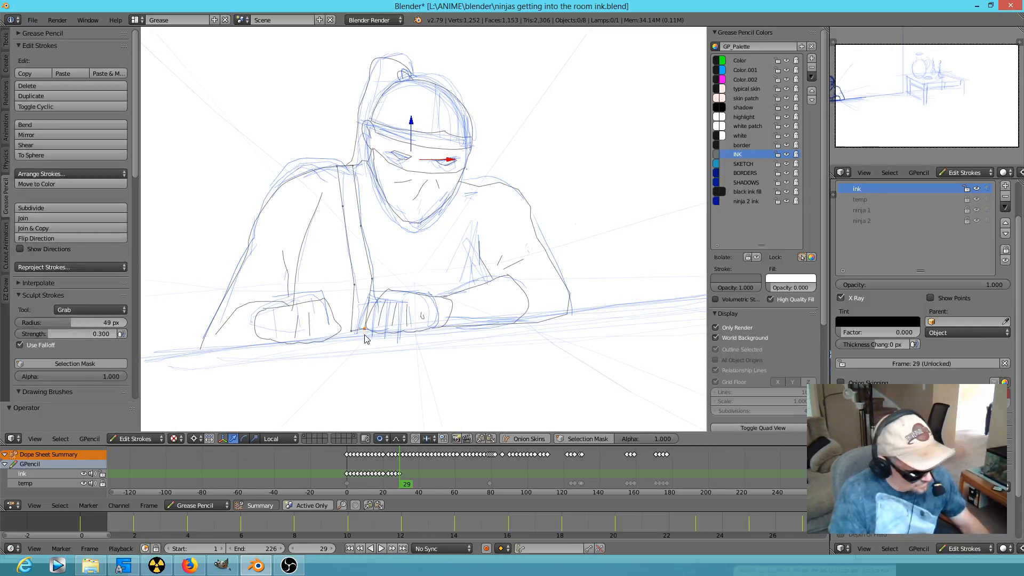
Try to reshape the lower ends of the robe's front lines by deleting the bottom points and moving a neighbouring point
key("g")
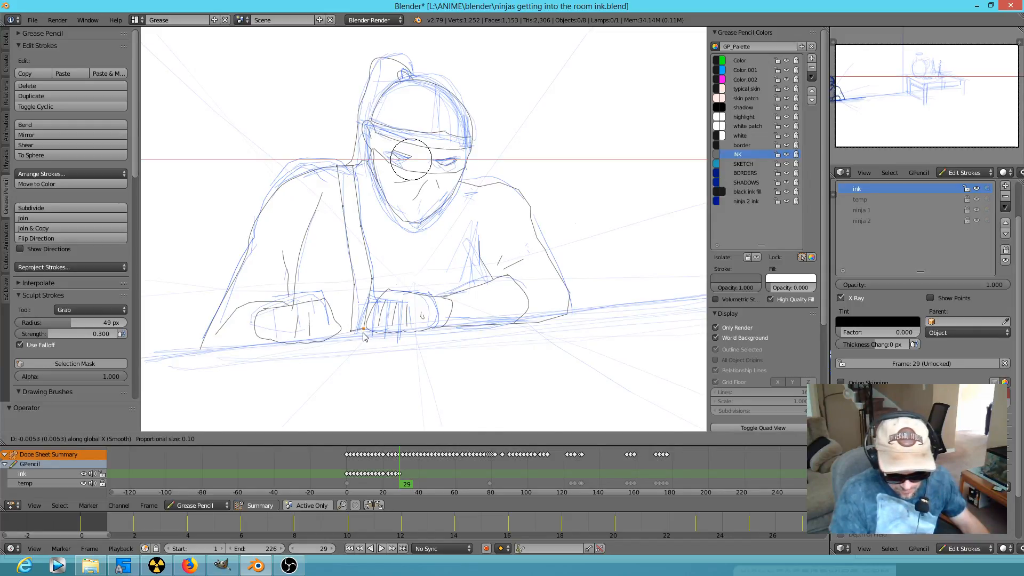
left_click(363, 338)
key("x")
left_click(350, 333)
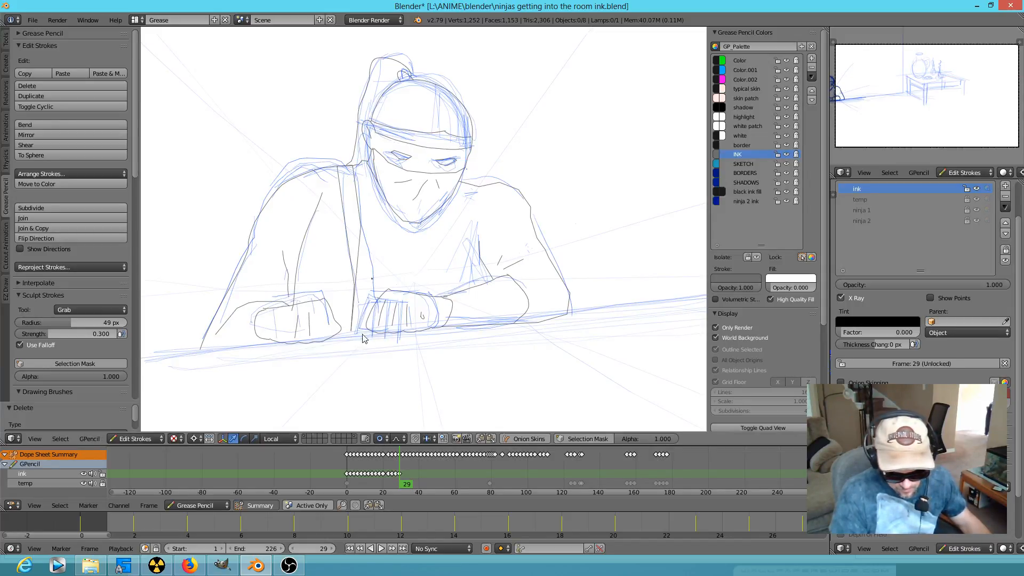
key("g")
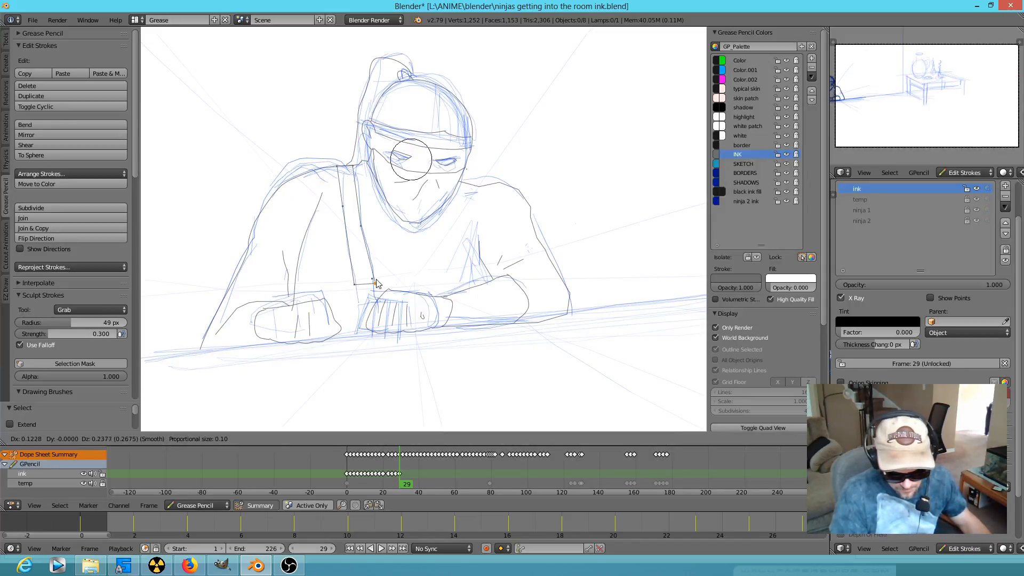
left_click(372, 279)
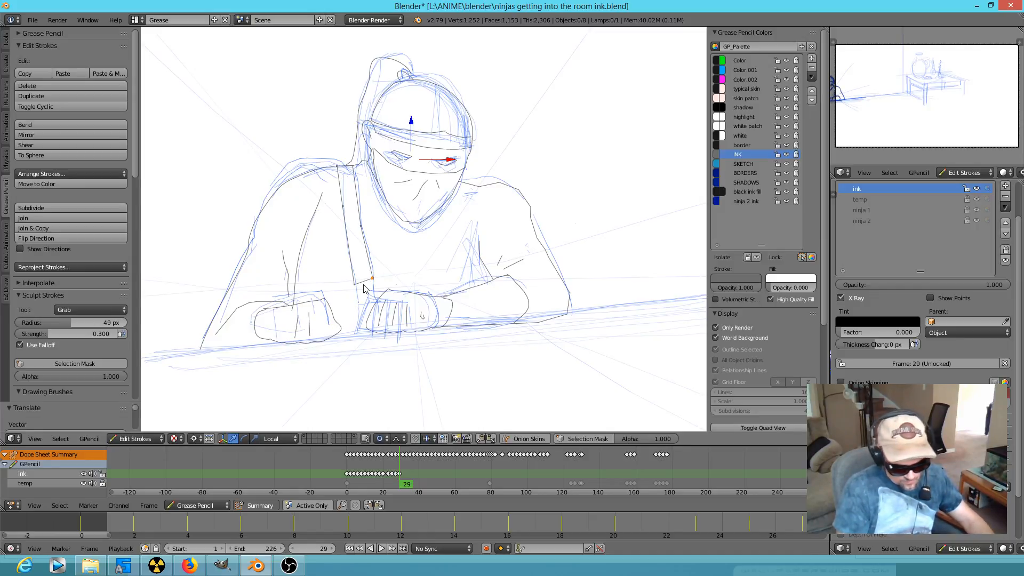
key("x")
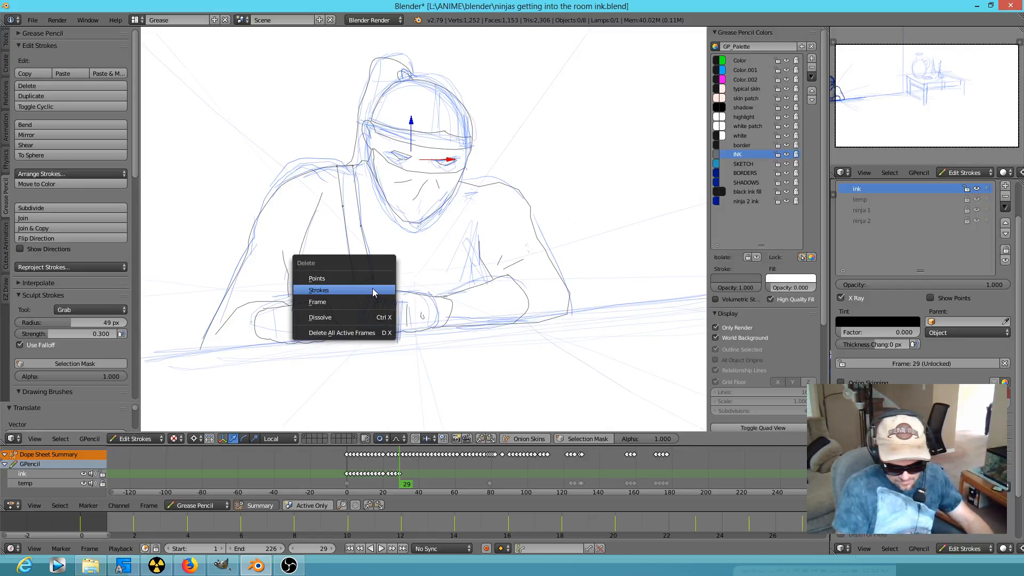
left_click(368, 276)
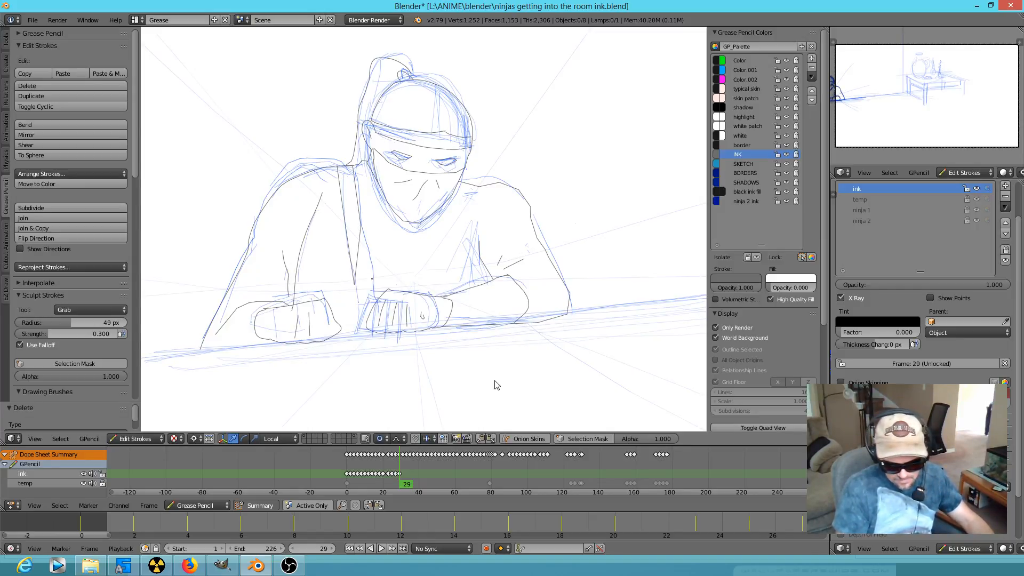
Try to open the robe's front stroke and extend its inner line downward, and undo the recent point edits
right_click(359, 244)
key("f")
right_click(364, 240)
key("g")
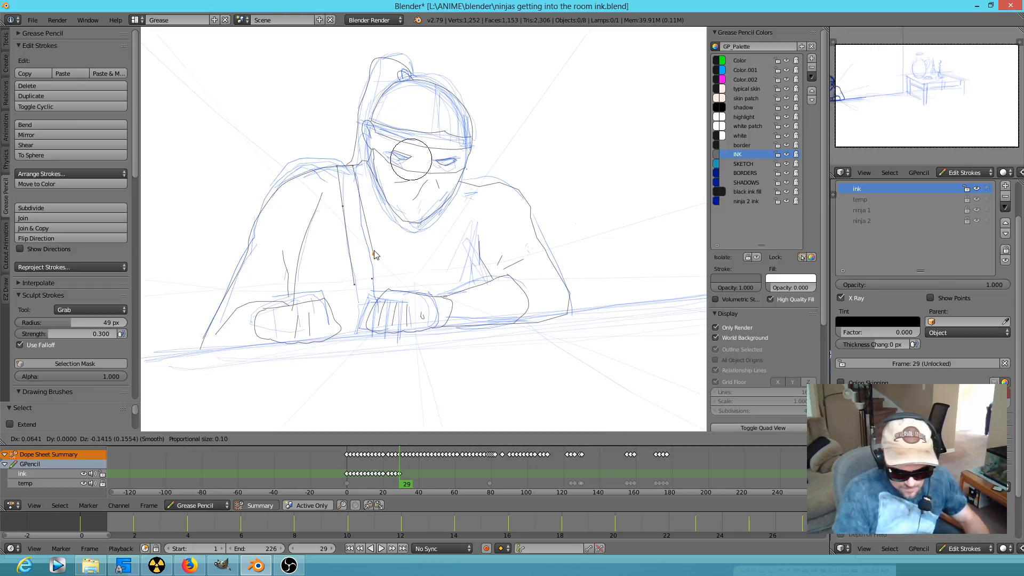
left_click(378, 297)
key("g")
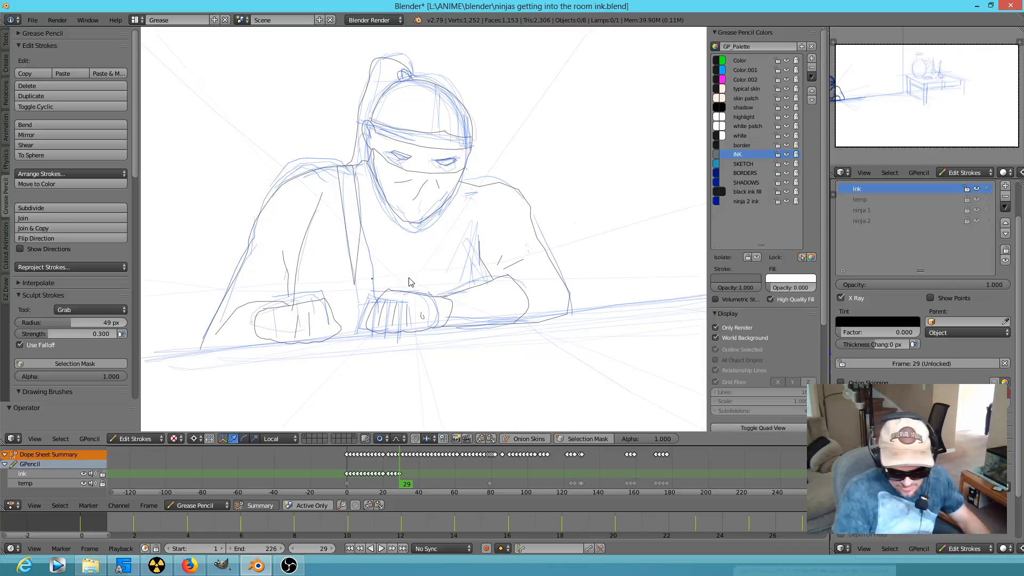
left_click(383, 263)
right_click(384, 271)
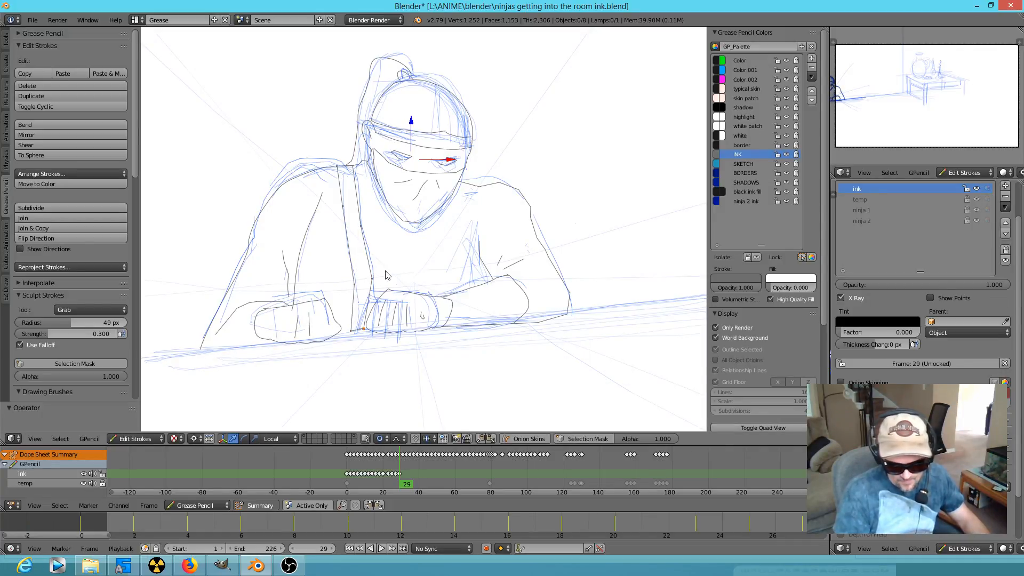
Delete the bottom point joining the robe's front lines and toggle the remaining closed stroke to an open one
key("x")
left_click(363, 335)
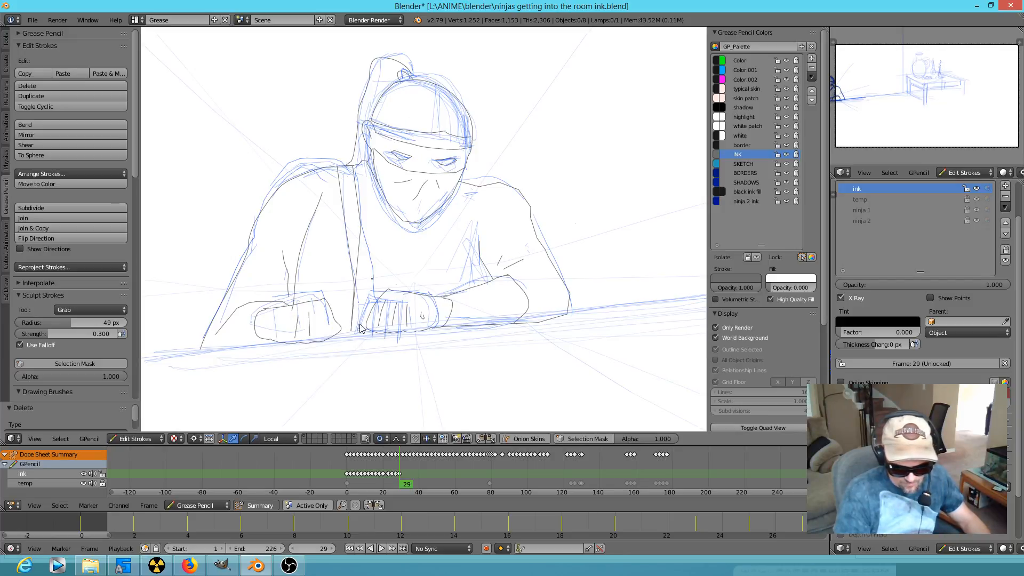
right_click(363, 238)
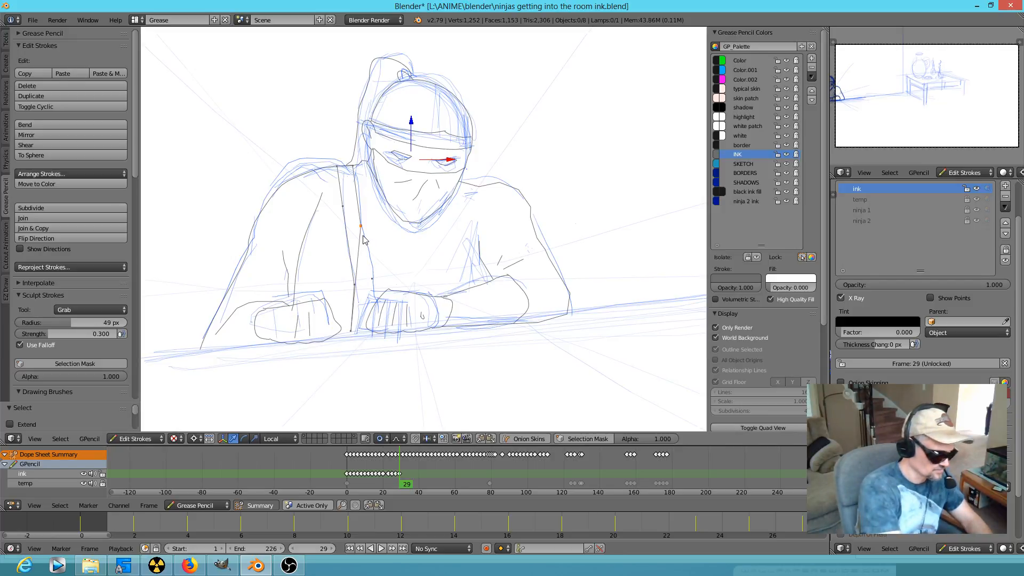
key("f")
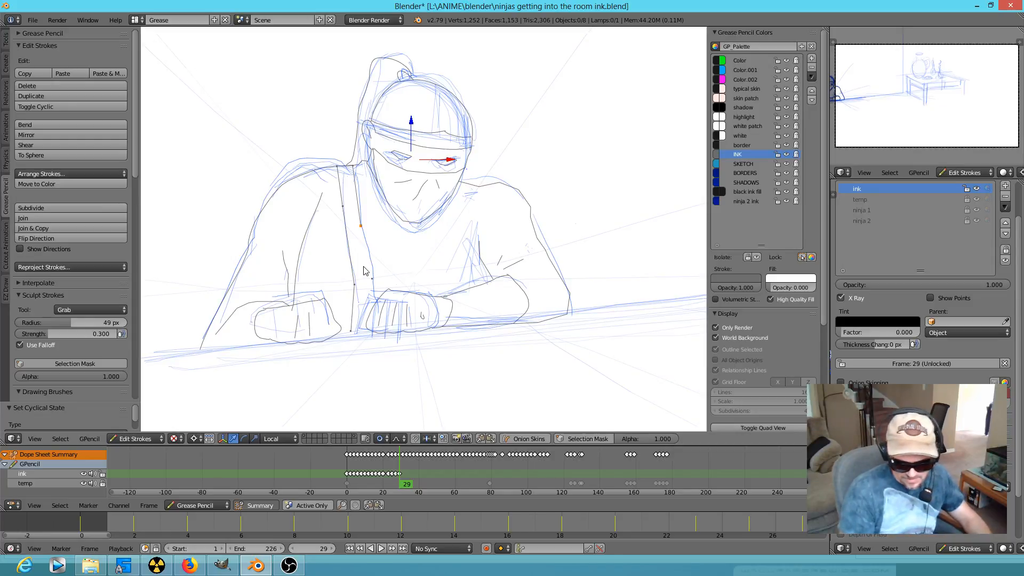
Move the open end of the robe's inner front line down to the hand and the other line's lower end onto the sketch
right_click(363, 233)
key("g")
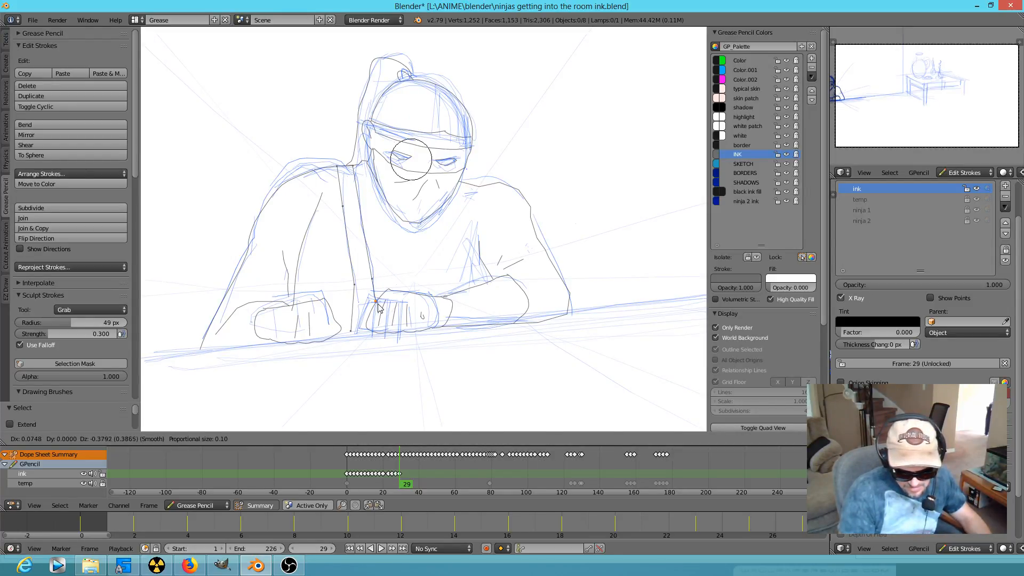
left_click(379, 309)
right_click(357, 332)
key("g")
left_click(356, 335)
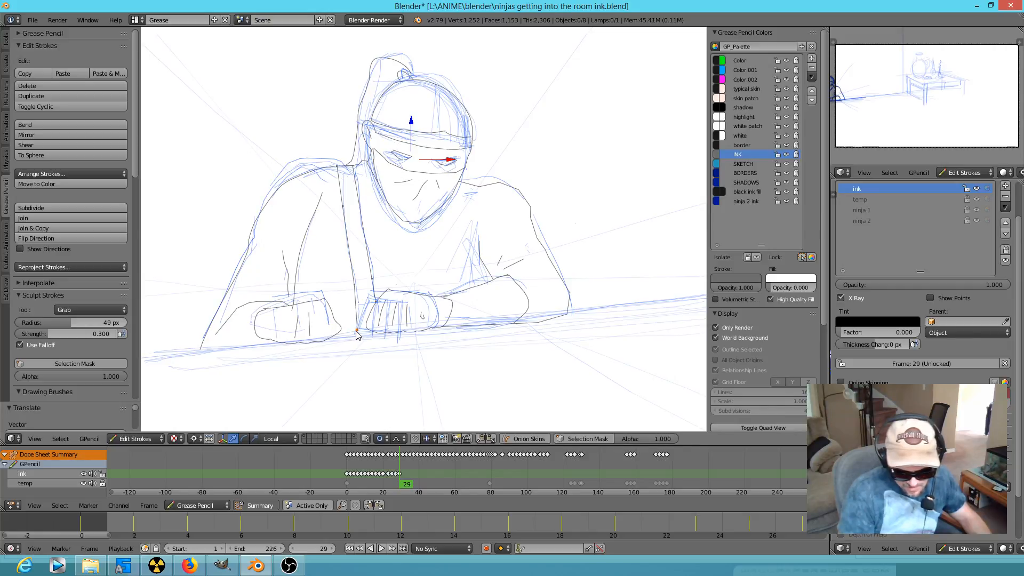
key("g")
key("Escape")
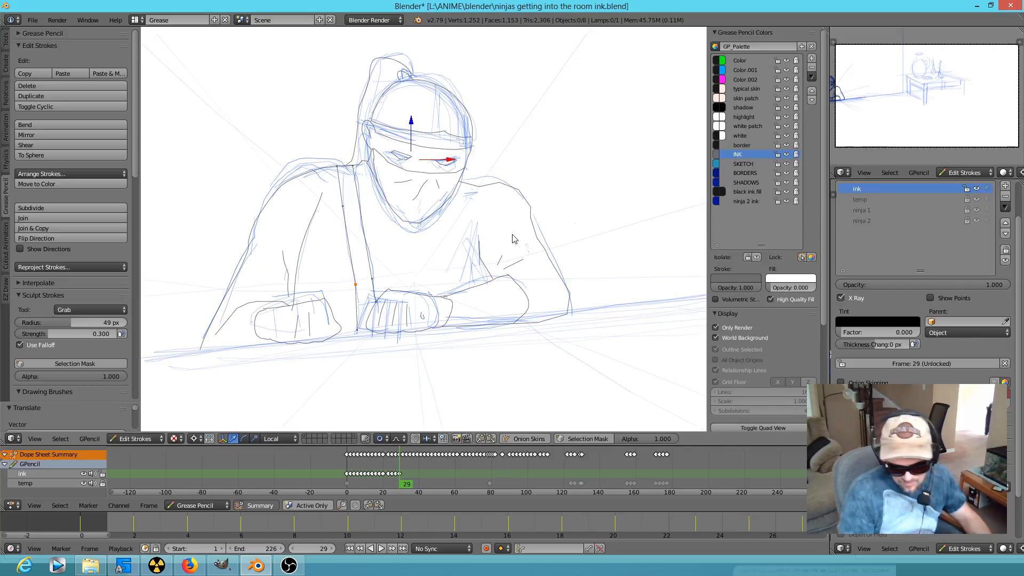
Compare the ninja's inked pose across frames 25, 27 and 29
scroll(516, 226, "down", 3)
key("Down")
key("Down")
key("Up")
key("Up")
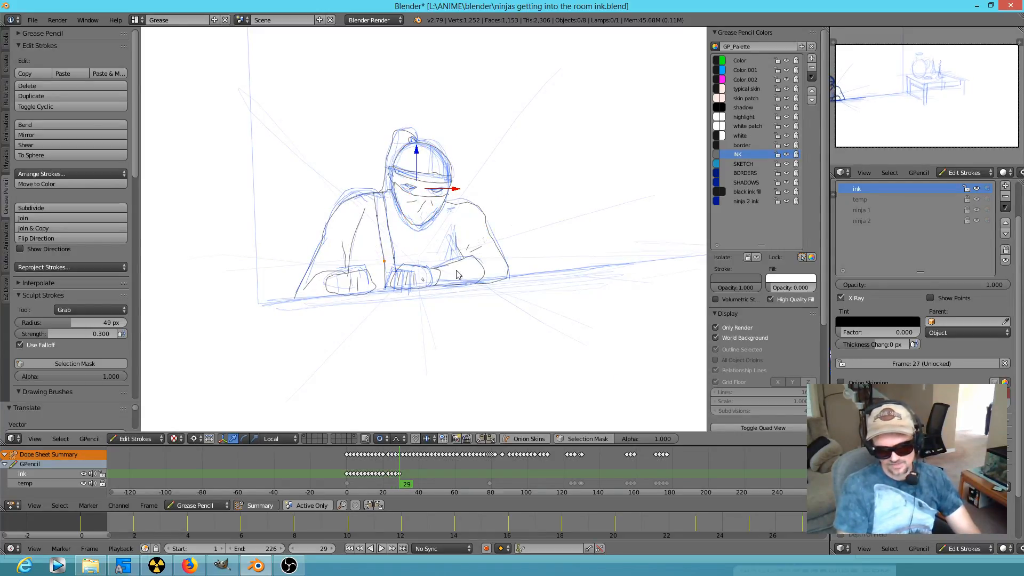
key("Down")
key("Down")
key("Up")
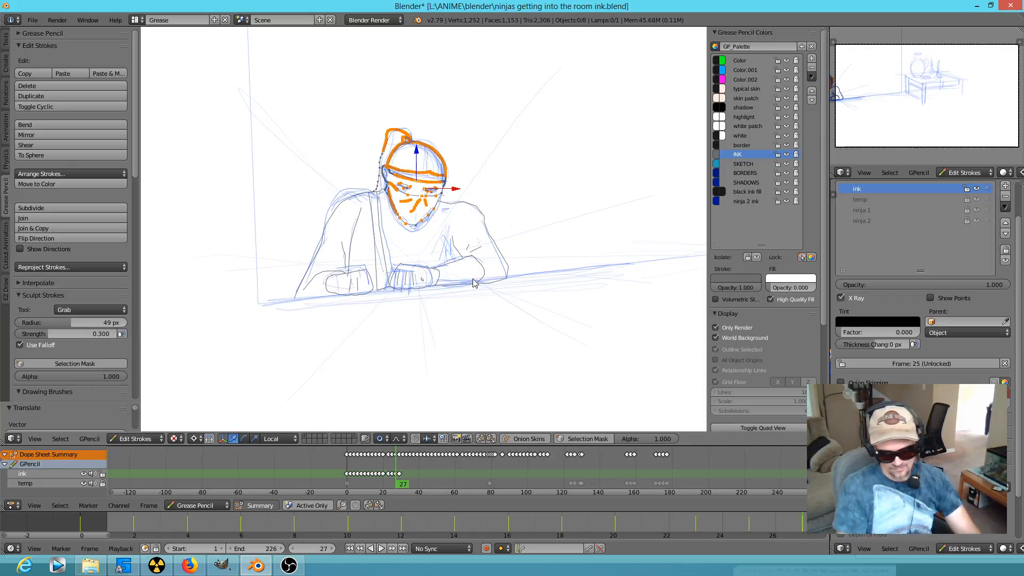
key("Up")
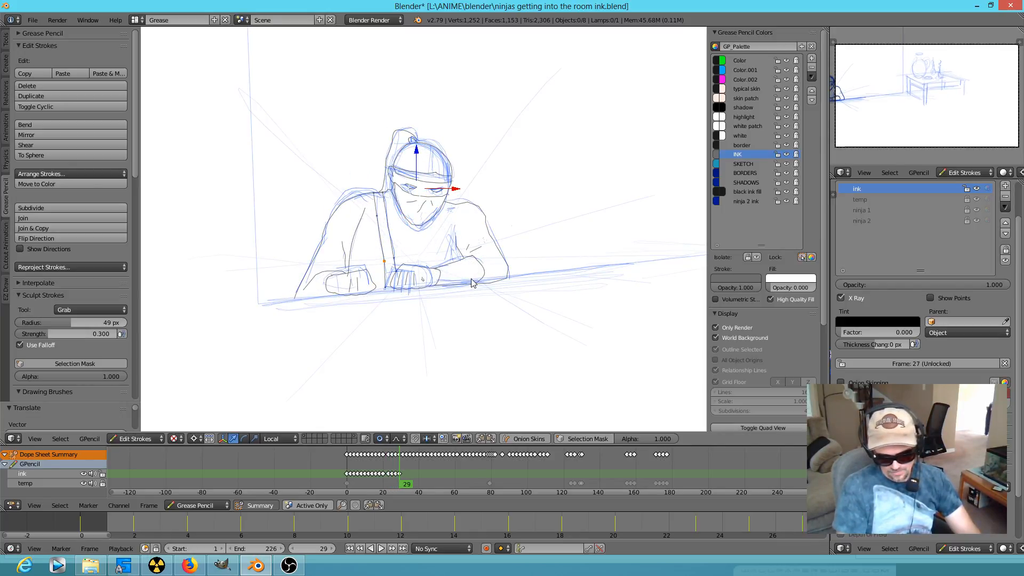
At frame 31, set the proportional size to 0.84 while trying to move the robe's lower right corner and neighbouring strokes onto the sketch
key("Up")
right_click(505, 281)
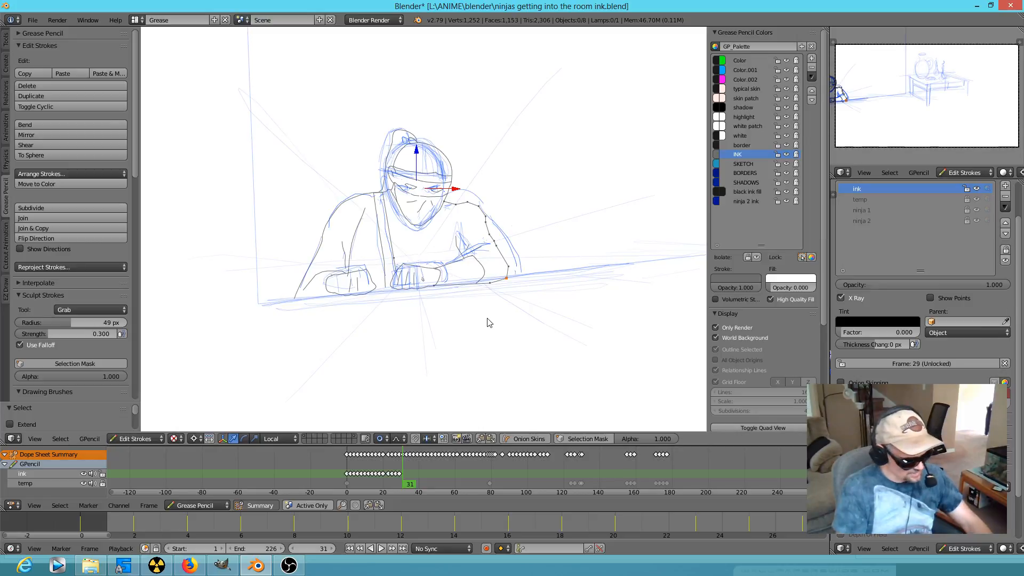
left_click(380, 438)
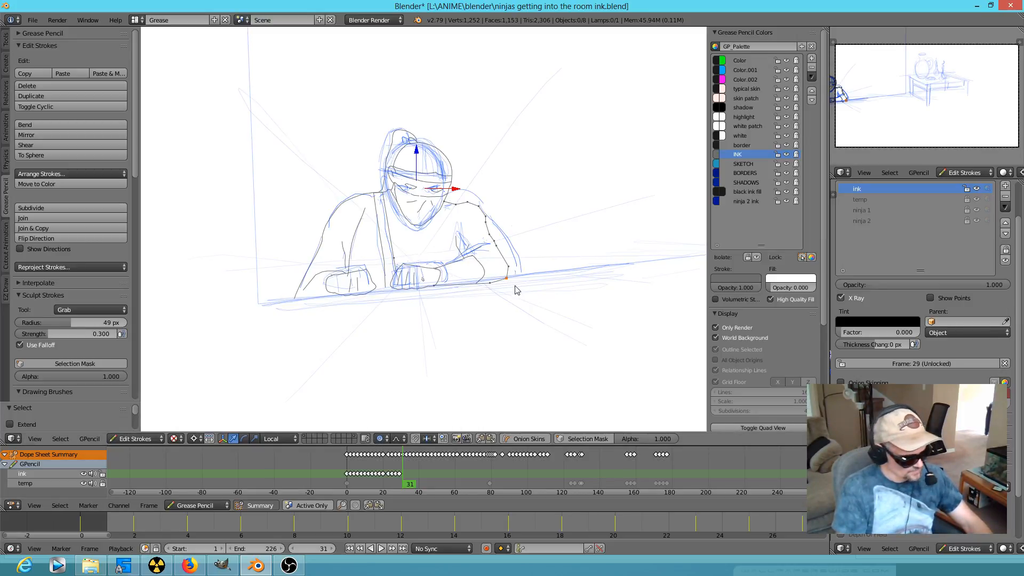
key("g")
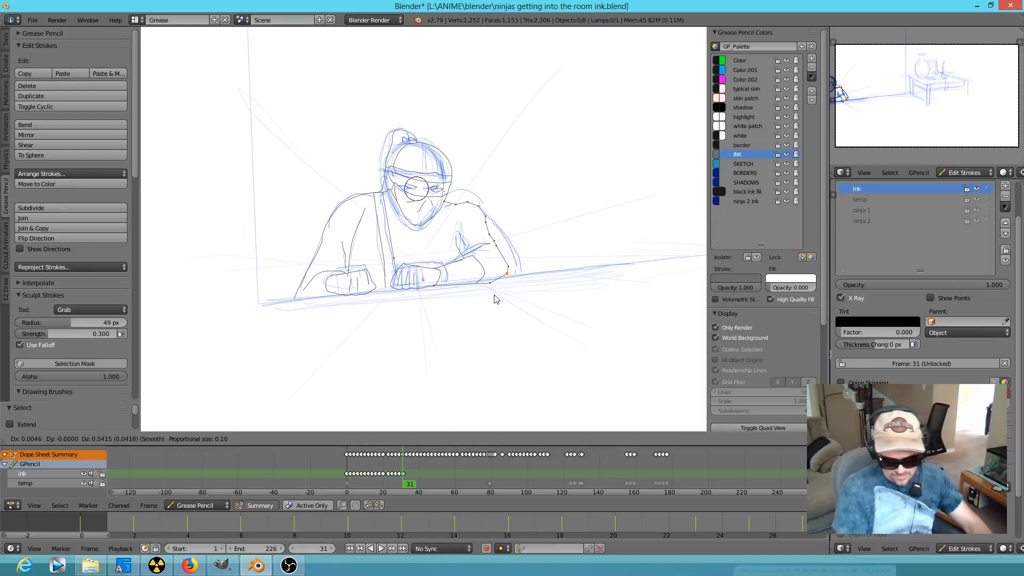
left_click(508, 304)
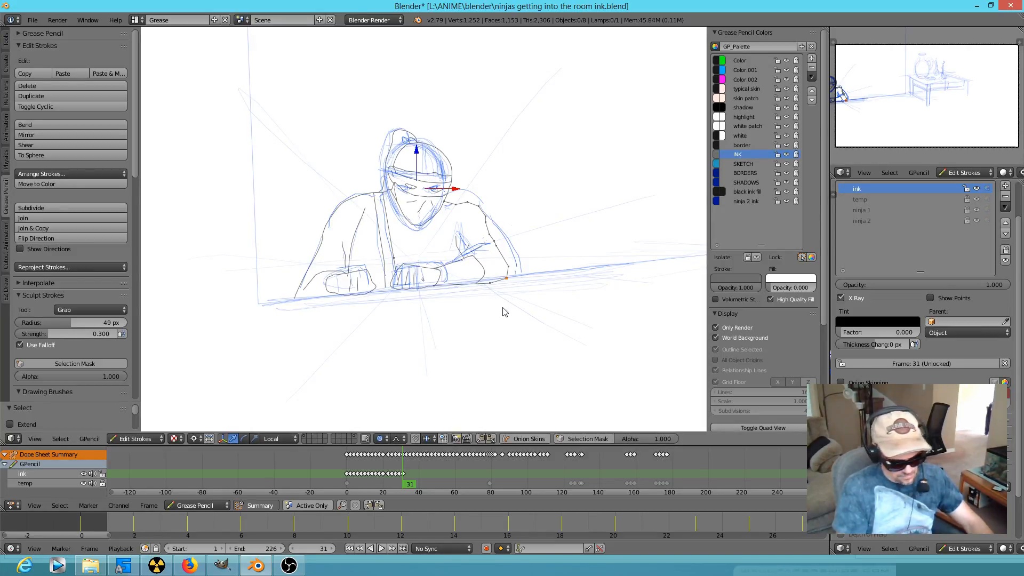
key("g")
scroll(512, 314, "down", 10)
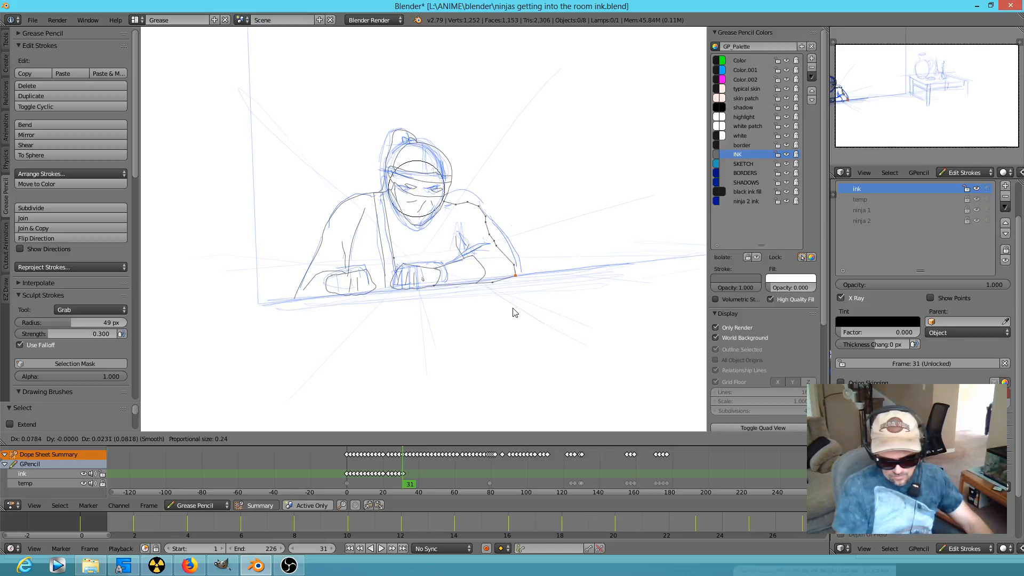
scroll(514, 311, "down", 7)
scroll(516, 309, "up", 4)
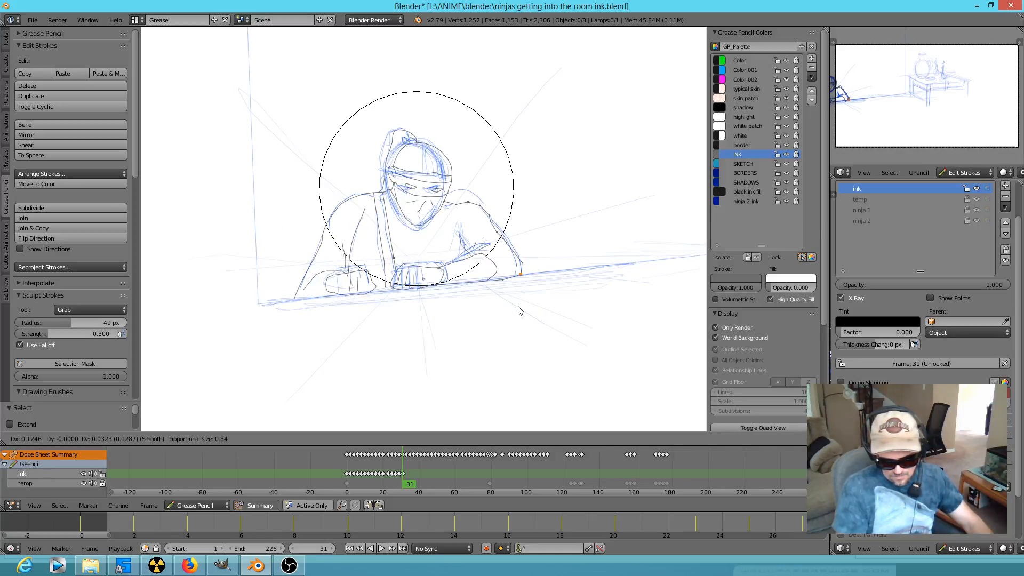
left_click(521, 312)
Lasso the ninja's right-hand forearm, its fist and the robe's lower corner, and move them about 0.08 along X with proportional size 0.84
mouse_move(528, 296)
left_mouse_down("ctrl")
mouse_move(469, 270)
mouse_move(419, 264)
mouse_move(389, 286)
mouse_move(534, 288)
mouse_move(475, 253)
mouse_move(393, 304)
mouse_move(484, 320)
left_mouse_up("ctrl")
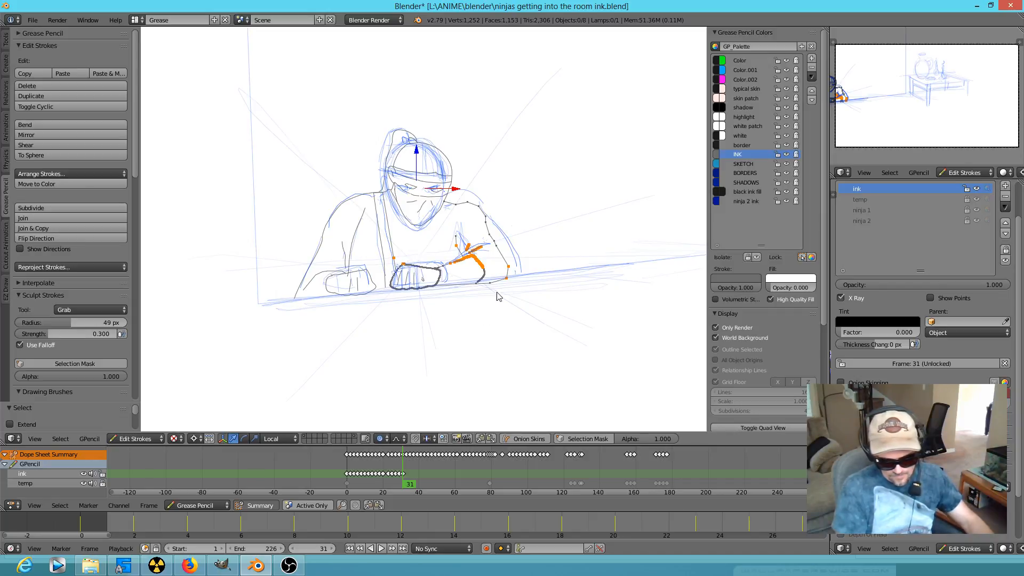
key("a")
mouse_move(520, 262)
left_mouse_down("ctrl")
mouse_move(437, 243)
mouse_move(390, 261)
mouse_move(511, 299)
mouse_move(506, 313)
left_mouse_up("ctrl")
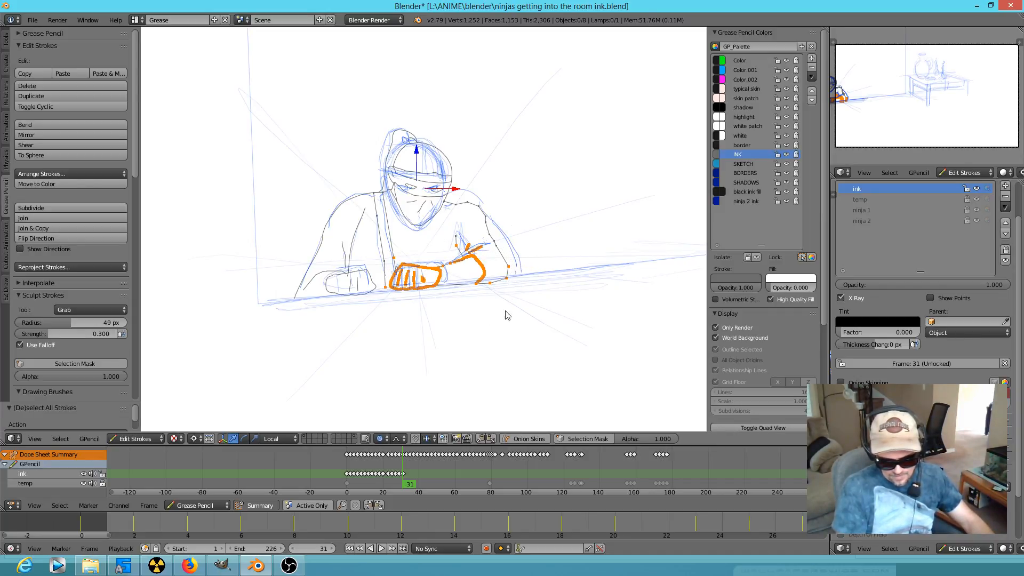
key("g")
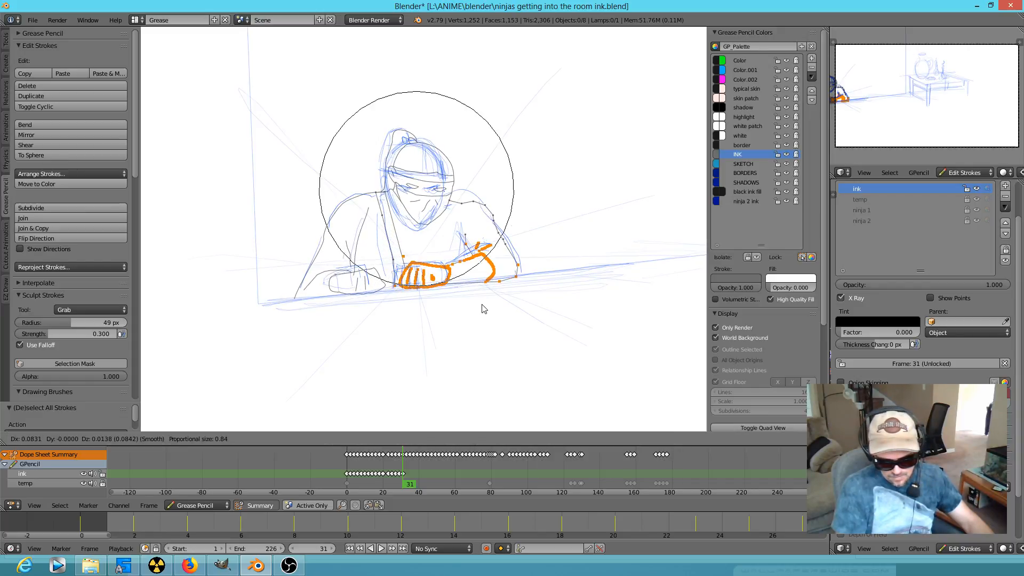
left_click(484, 308)
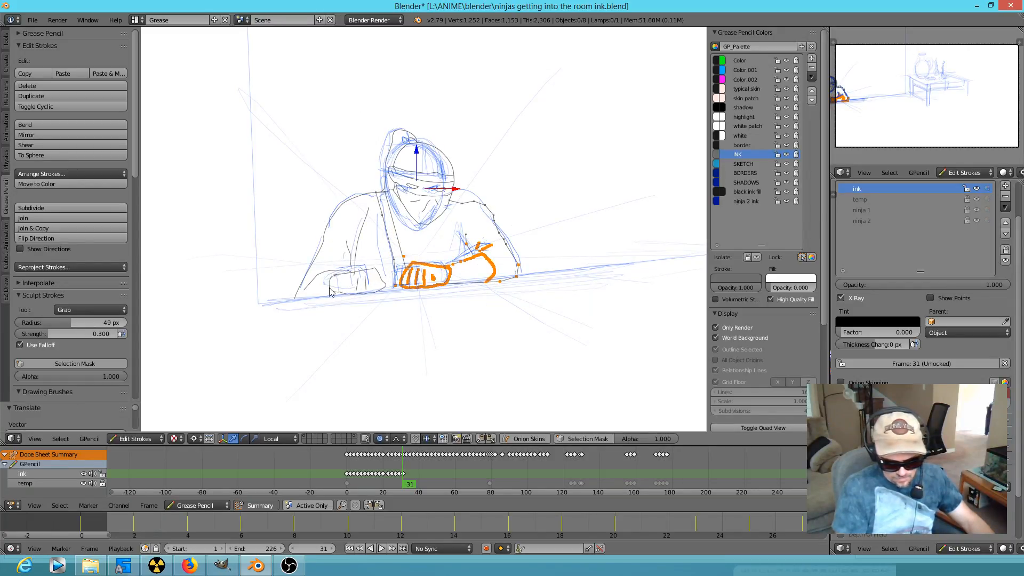
Move the lower end of the robe's left outer edge about 0.15 along X with proportional size 0.84
right_click(299, 287)
key("g")
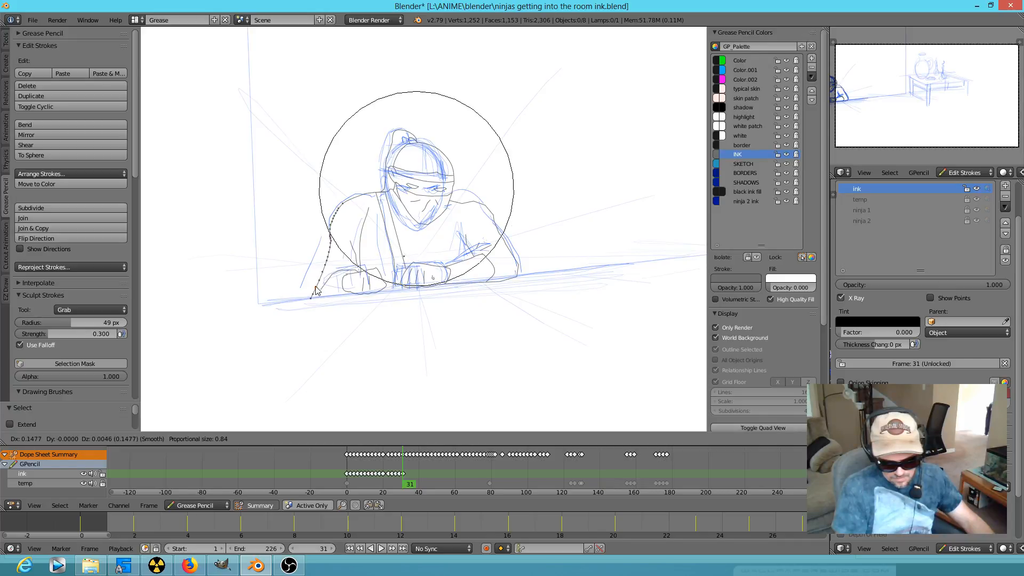
left_click(316, 287)
At frame 31, move the mask outline's cheek and chin points and the headband's left-hand end closer to the sketch with proportional size 0.84
scroll(421, 213, "up", 5)
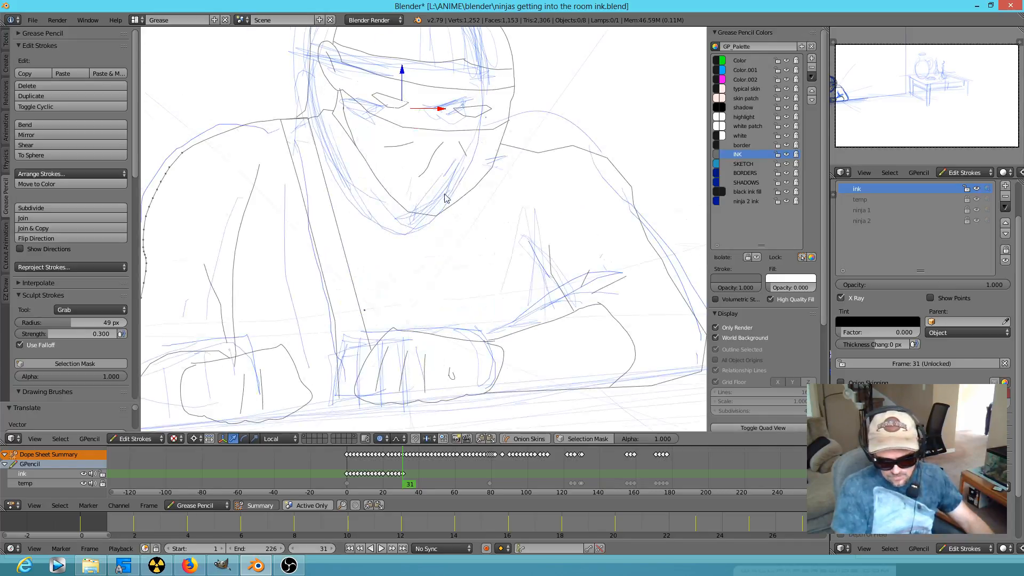
right_click(501, 265)
key("g")
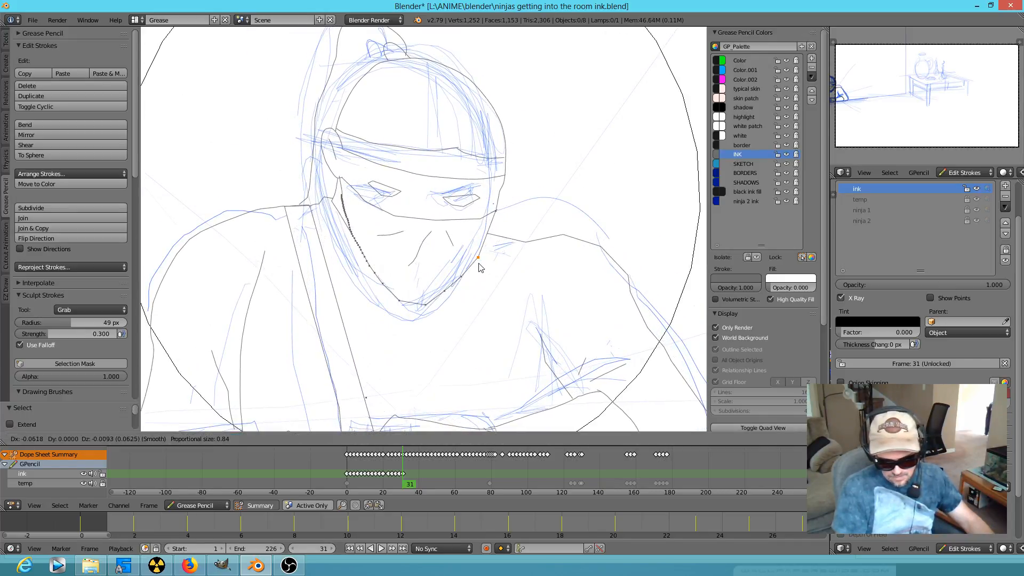
left_click(473, 263)
right_click(353, 135)
key("g")
left_click(347, 159)
right_click(399, 313)
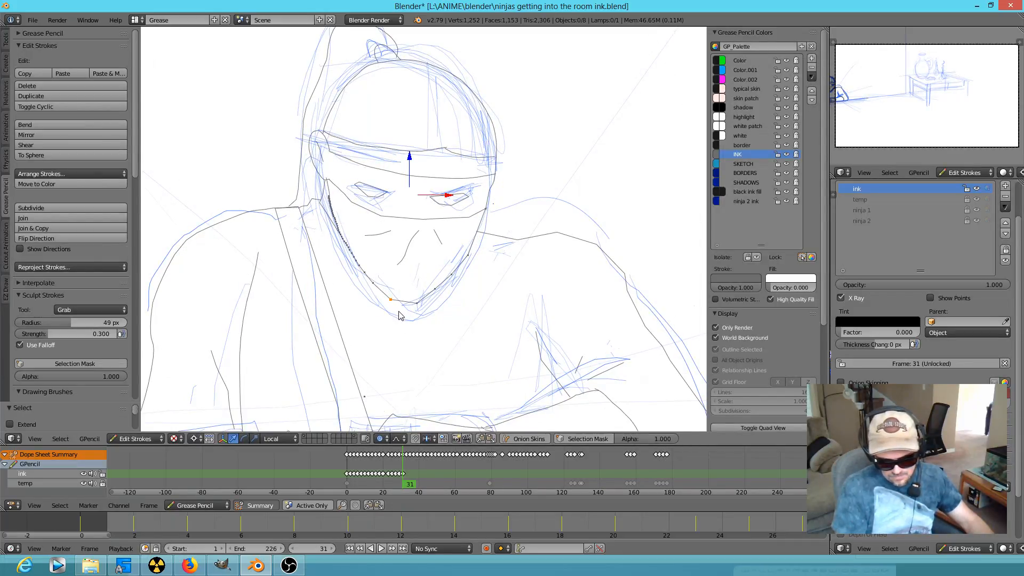
key("g")
left_click(400, 303)
Raise the right-hand shoulder line by about 0.04 at its outer point and 0.02 near the mask, using proportional size 0.30
right_click(597, 245)
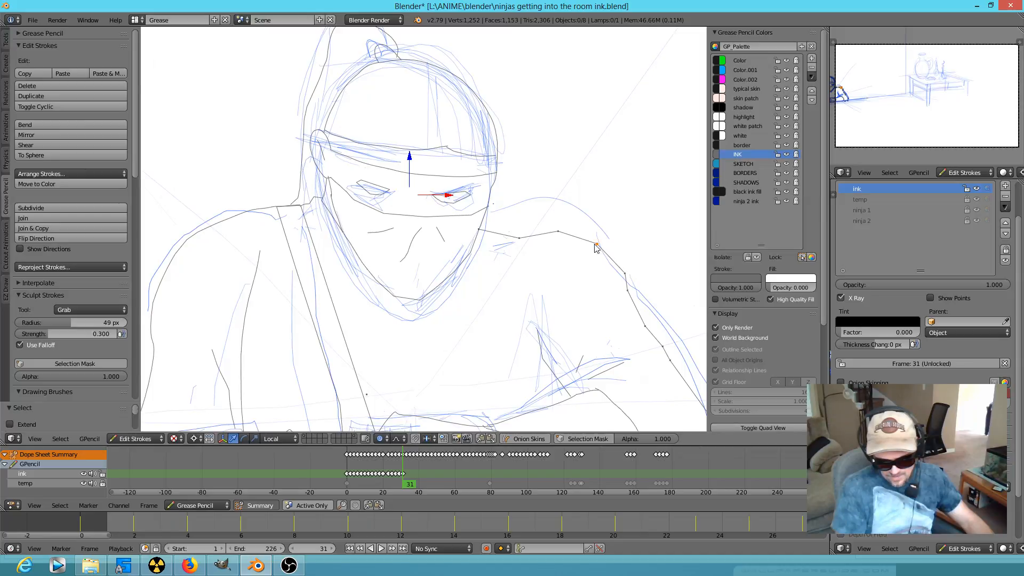
key("g")
scroll(595, 244, "up", 6)
scroll(594, 241, "up", 2)
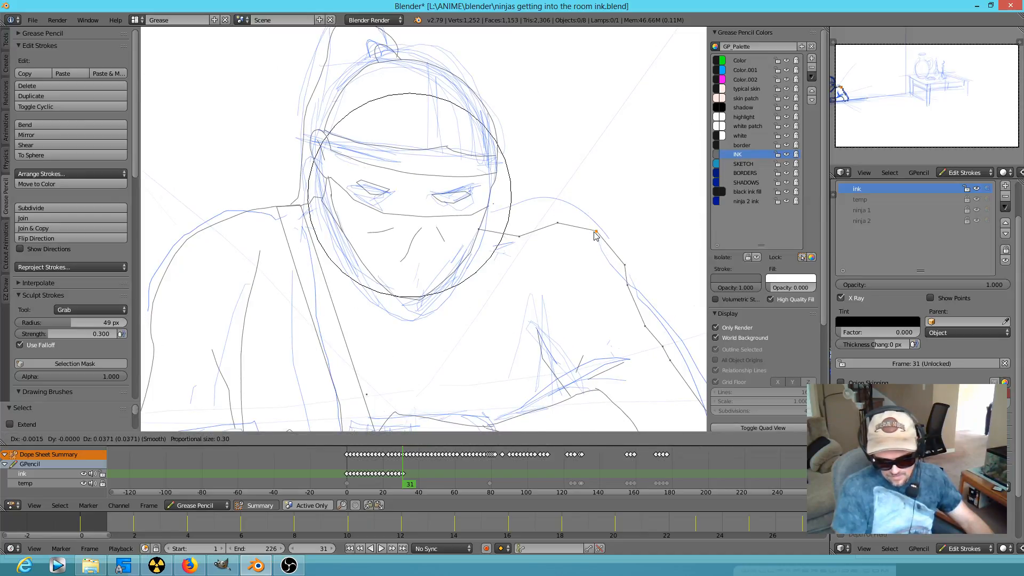
left_click(594, 238)
right_click(528, 244)
key("g")
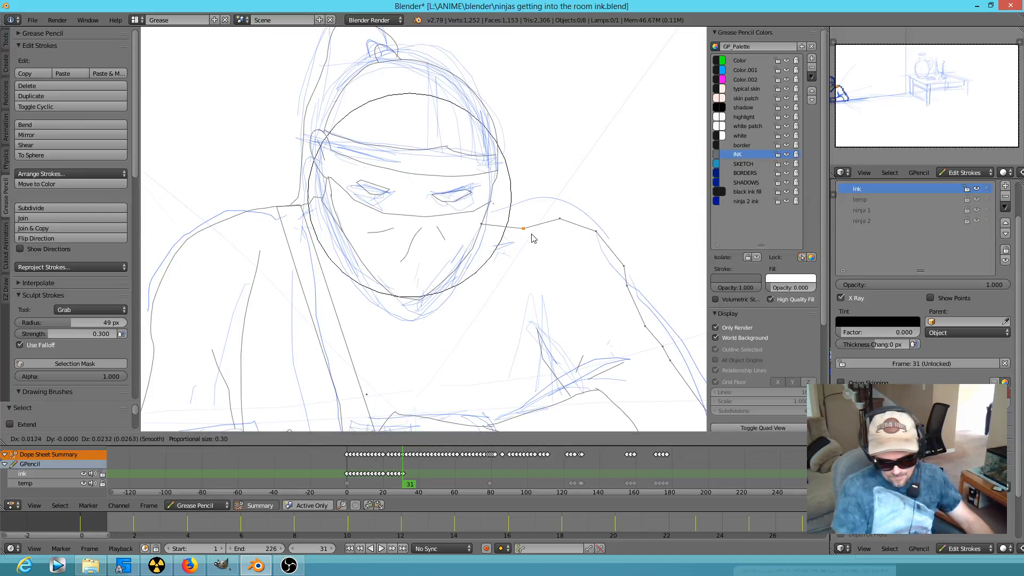
left_click(529, 233)
Adjust a lower point of the robe's left-hand outer edge at frame 31 with a reduced proportional size
scroll(528, 233, "down", 5)
right_click(306, 308)
key("g")
scroll(306, 309, "up", 5)
left_click(305, 311)
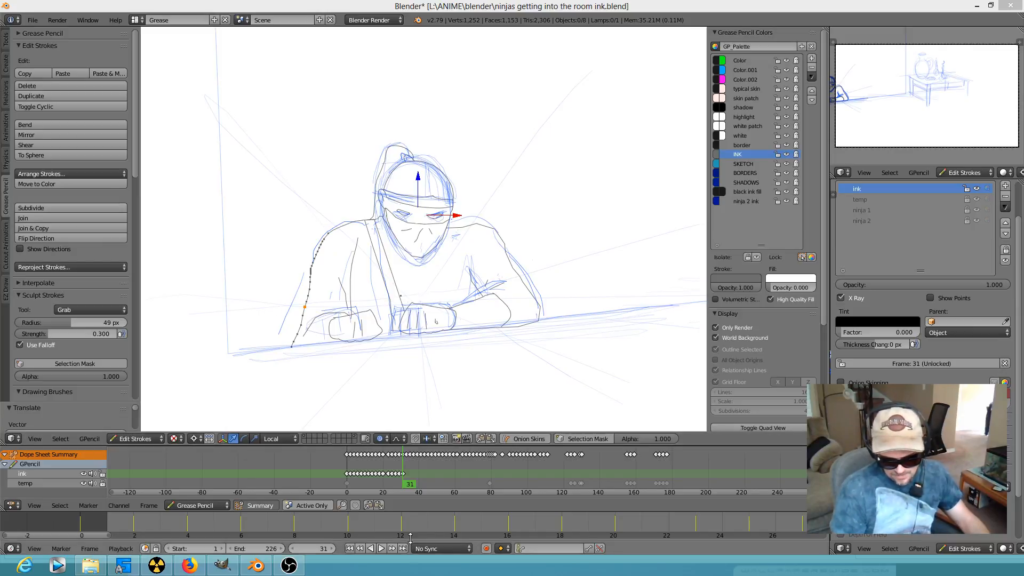
At frame 20, ink a short fold line on the robe just above the table edge, below the existing folds
mouse_move(406, 489)
left_mouse_down()
mouse_move(337, 482)
mouse_move(398, 487)
mouse_move(384, 486)
left_mouse_up()
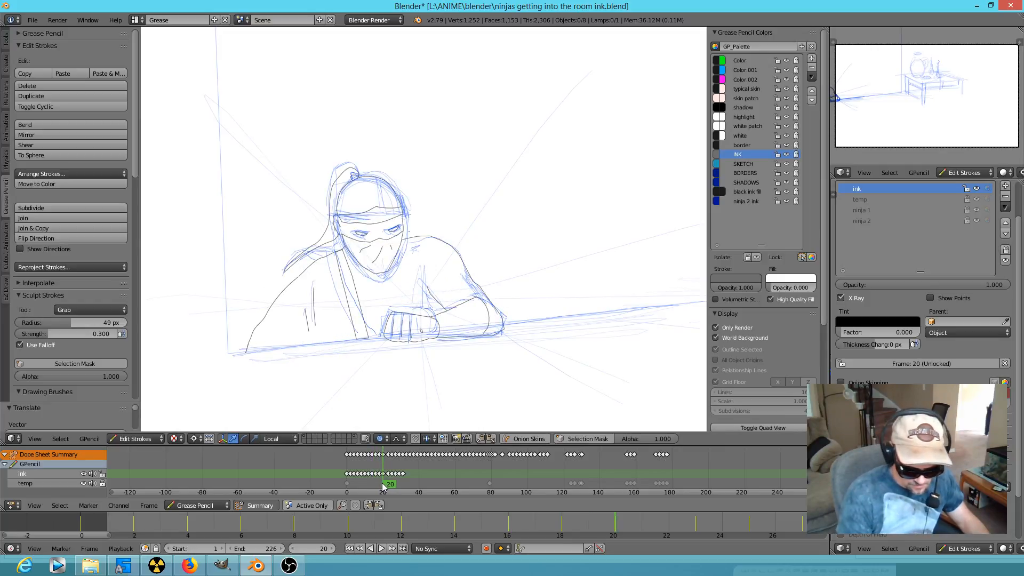
scroll(380, 292, "up", 3)
middle_click_drag(379, 293, 376, 303, "ctrl")
mouse_move(345, 373)
middle_mouse_down("shift")
mouse_move(416, 334)
mouse_move(421, 283)
middle_mouse_up("shift")
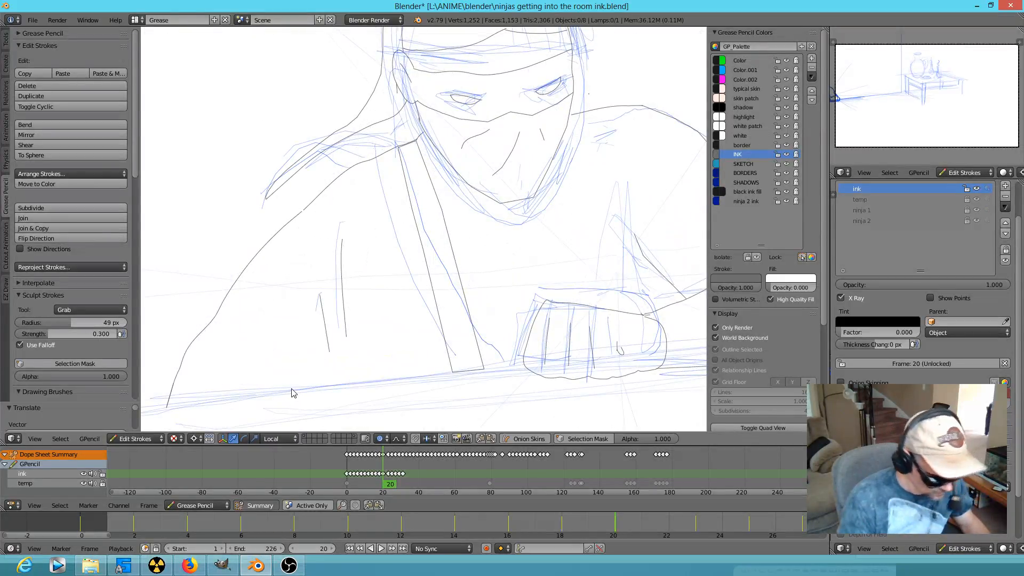
key("d")
left_click_drag(286, 392, 316, 348)
key("ctrl+z")
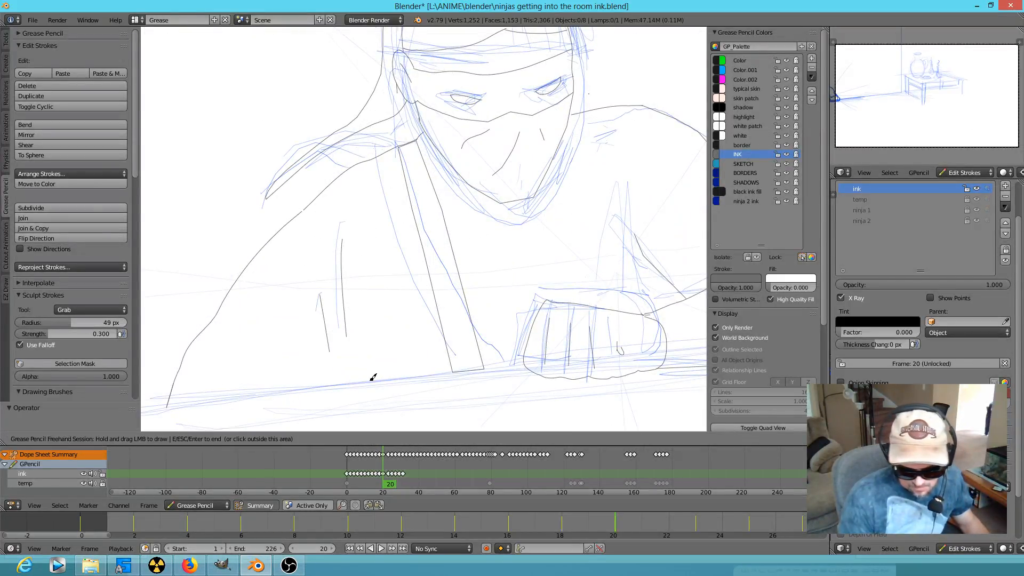
left_click_drag(312, 384, 315, 364)
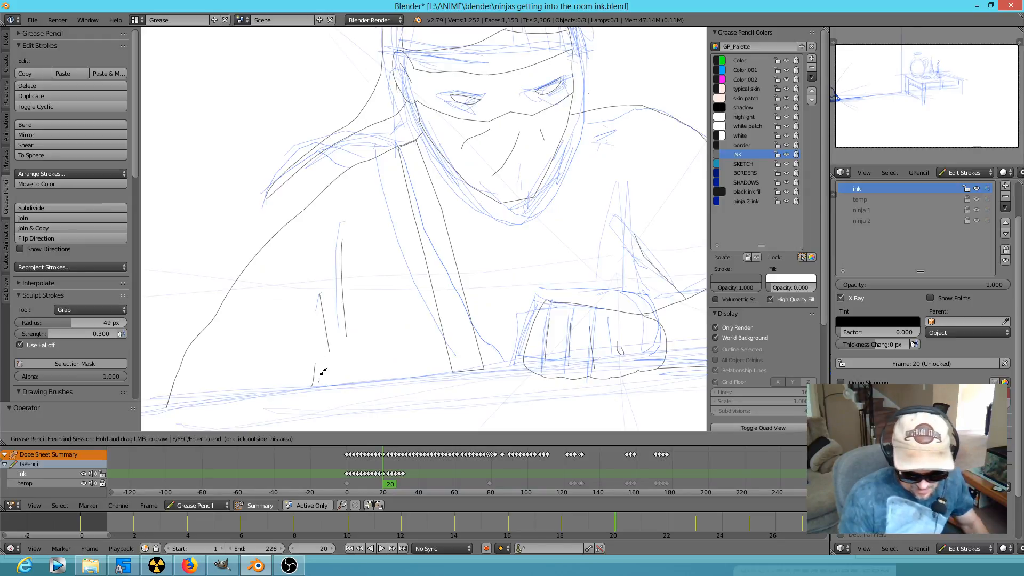
At frame 23, ink two curved strokes extending the left-hand forearm lines down toward the table edge
key("Right")
key("Right")
key("Right")
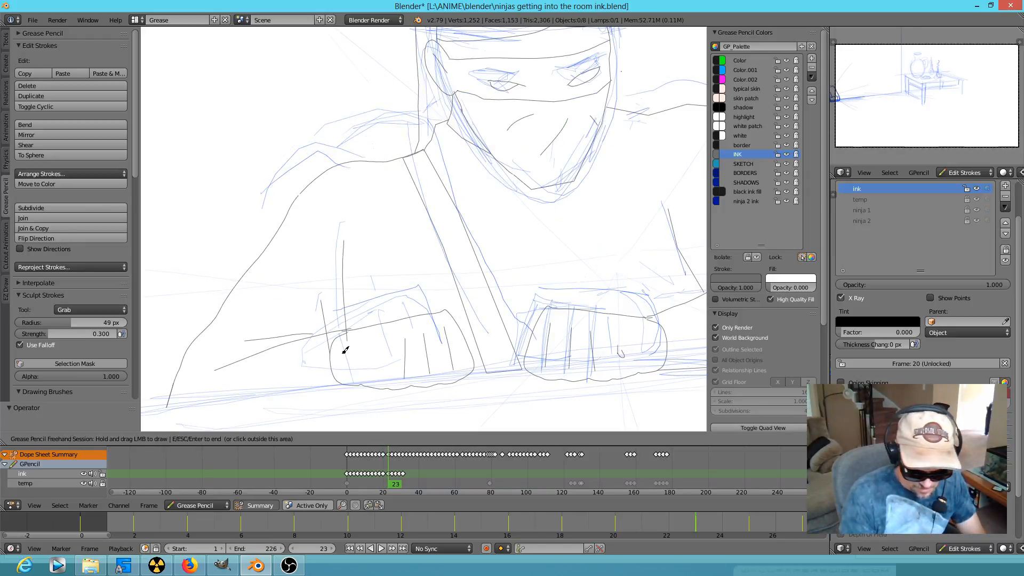
left_click_drag(227, 362, 205, 402)
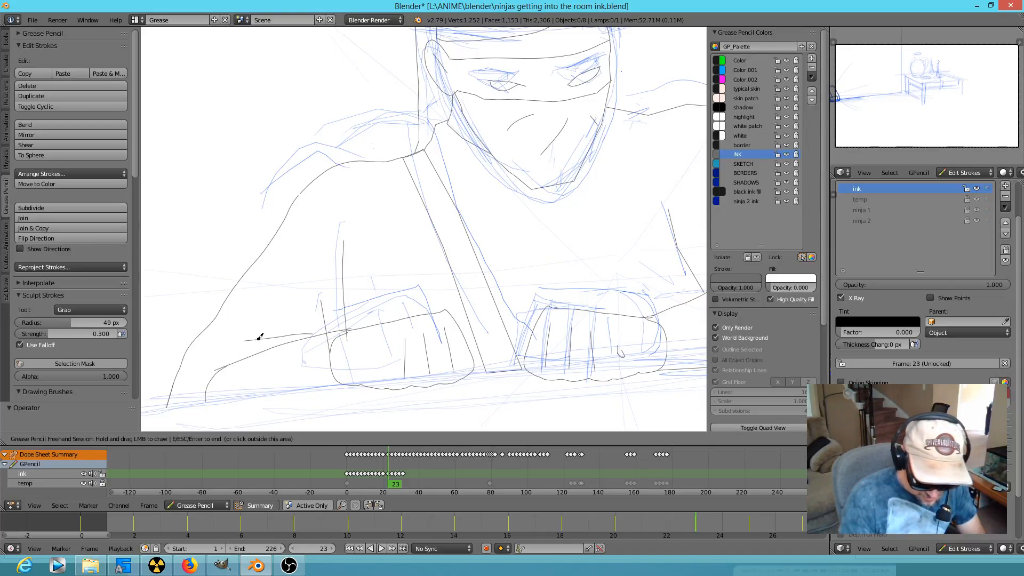
left_click_drag(229, 356, 192, 378)
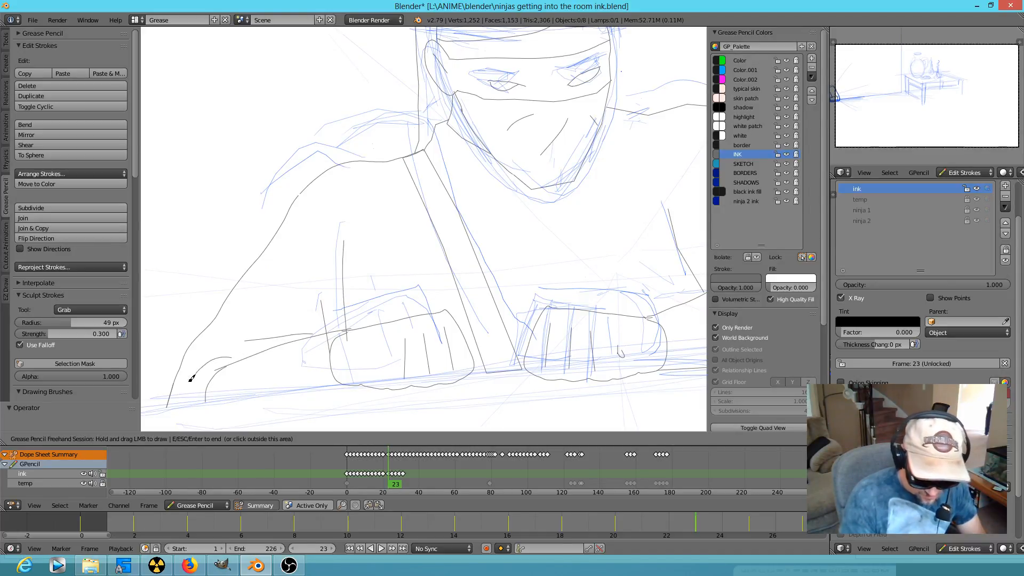
At frame 25, erase the left-hand forearm line and redraw it curving from the fist down to the table edge
key("Up")
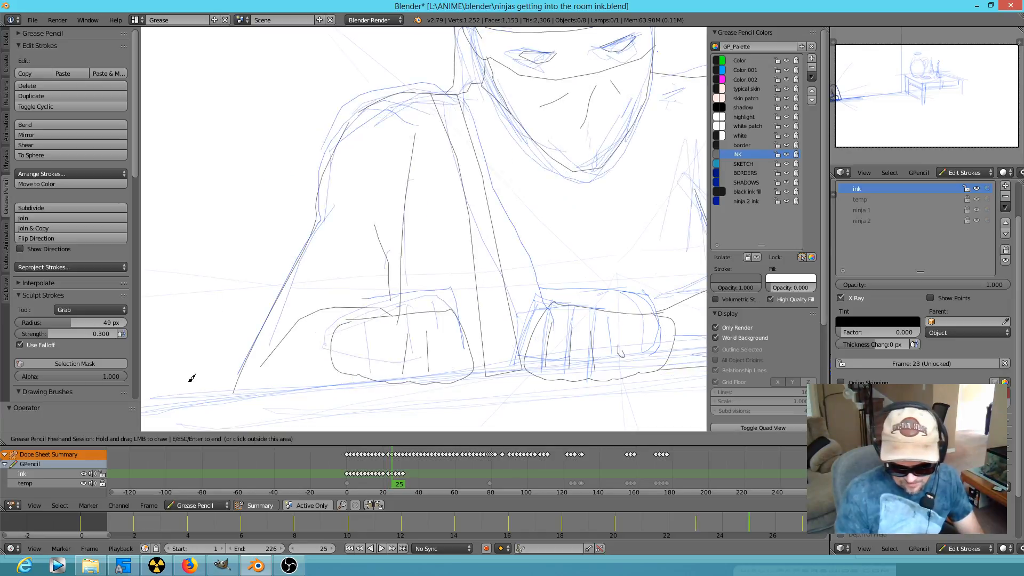
mouse_move(372, 290)
right_mouse_down()
mouse_move(378, 303)
mouse_move(320, 307)
mouse_move(312, 320)
right_mouse_up()
left_click_drag(375, 313, 303, 329)
left_click_drag(266, 365, 265, 365)
key("ctrl+z")
left_click_drag(351, 319, 251, 385)
mouse_move(306, 343)
left_mouse_down()
mouse_move(276, 345)
mouse_move(283, 356)
left_mouse_up()
left_click_drag(248, 392, 257, 381)
At frame 27, redraw the left-hand forearm line from fist to table and replace the robe's lower corner with a rounded stroke
key("Down")
key("Up")
key("Up")
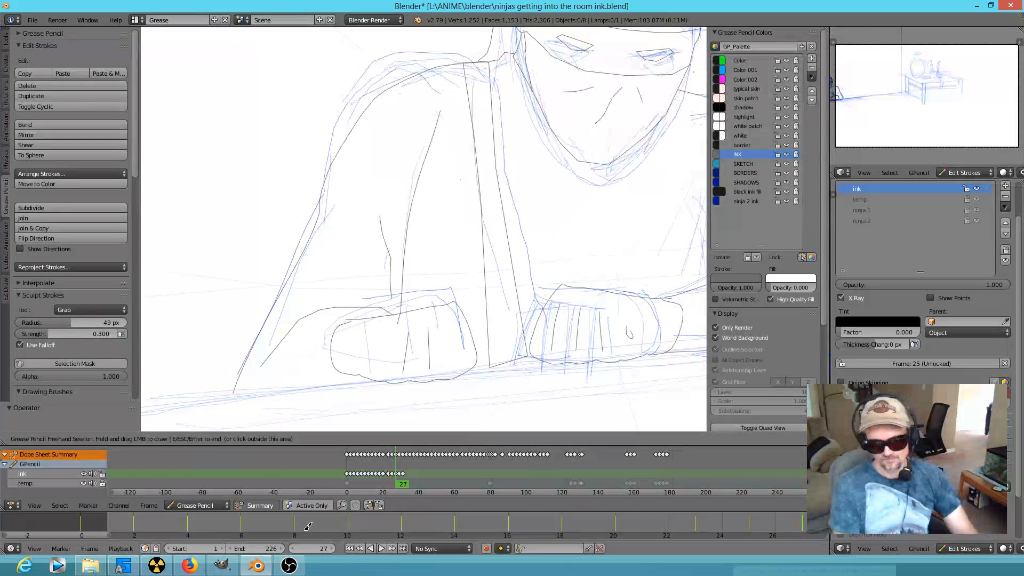
mouse_move(376, 279)
right_mouse_down()
mouse_move(350, 293)
mouse_move(379, 302)
mouse_move(342, 304)
mouse_move(286, 332)
mouse_move(288, 342)
right_mouse_up()
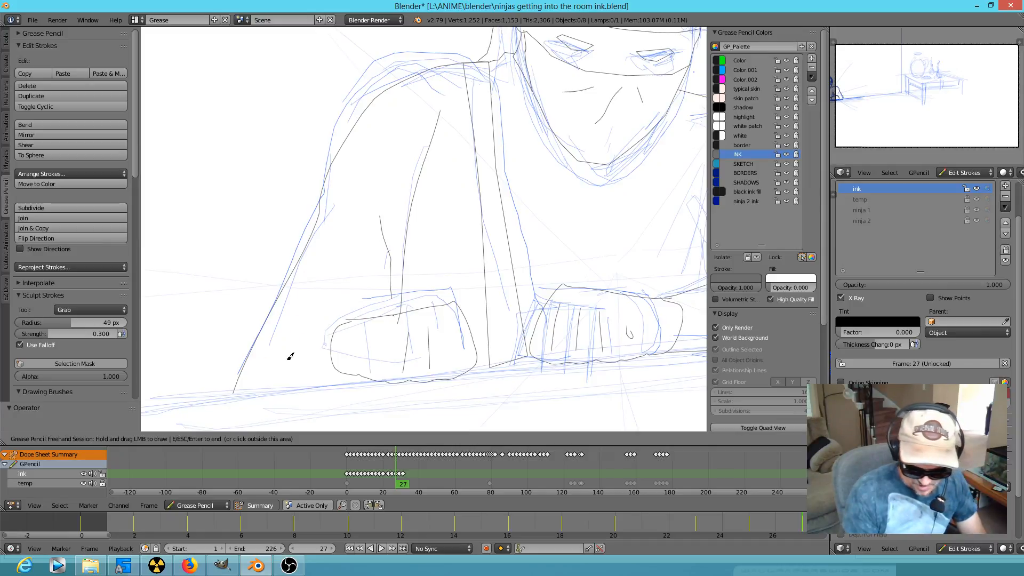
key("Down")
key("Up")
mouse_move(347, 318)
left_mouse_down()
mouse_move(273, 361)
mouse_move(247, 396)
left_mouse_up()
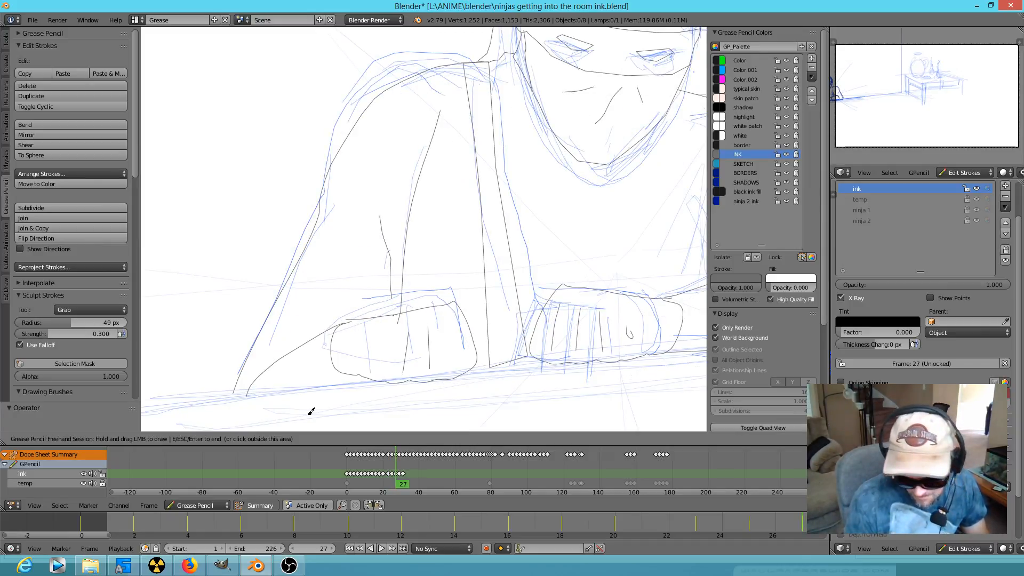
right_click_drag(223, 403, 236, 368)
left_click_drag(252, 346, 233, 394)
At frame 29, erase along the lower part of the left-hand forearm line
key("Right")
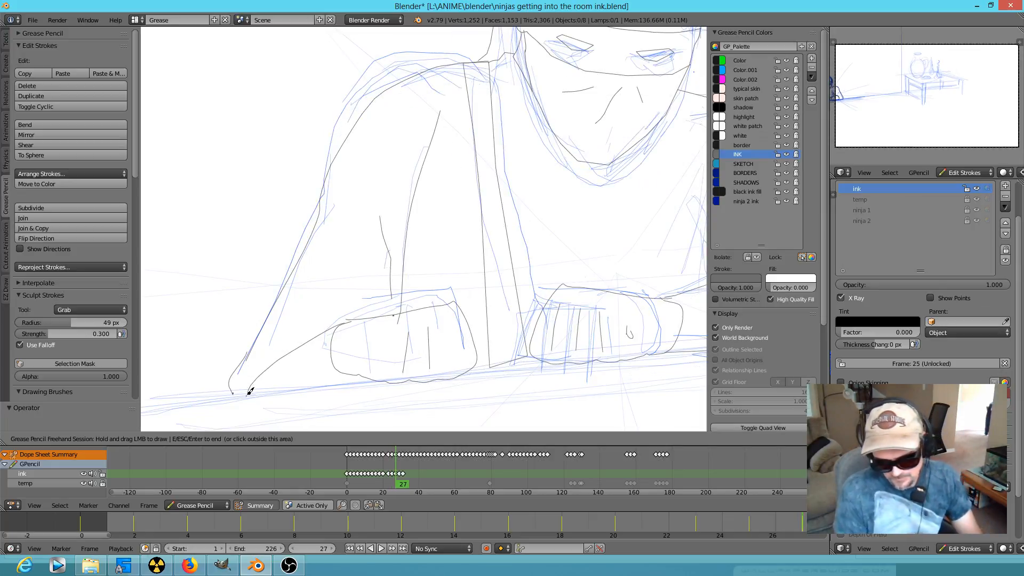
key("Right")
right_click_drag(255, 380, 282, 344)
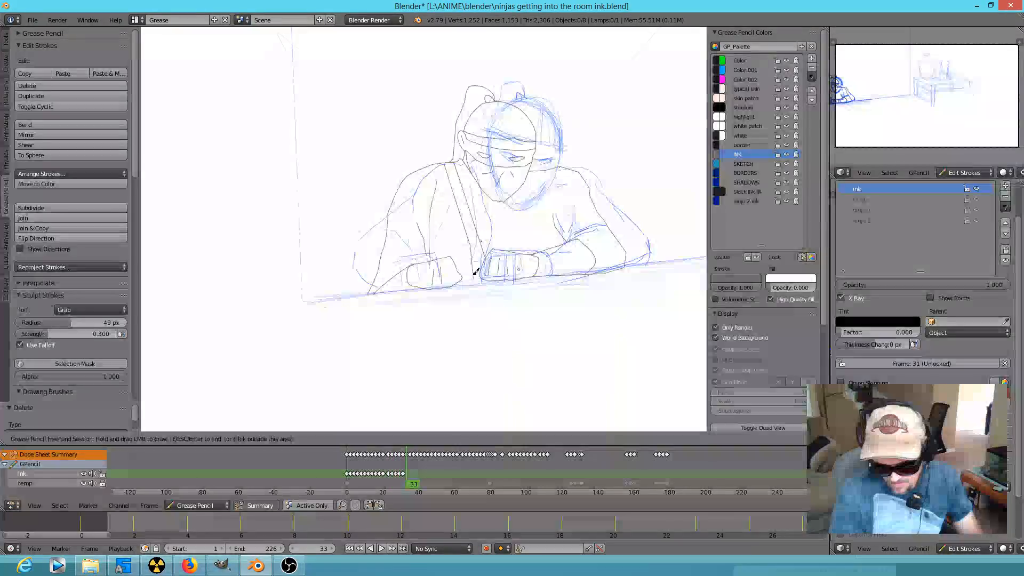
At frame 33, lasso the ninja's head, rotate it slightly and move it onto the sketched head with proportional size 1.12
key("Left")
key("Right")
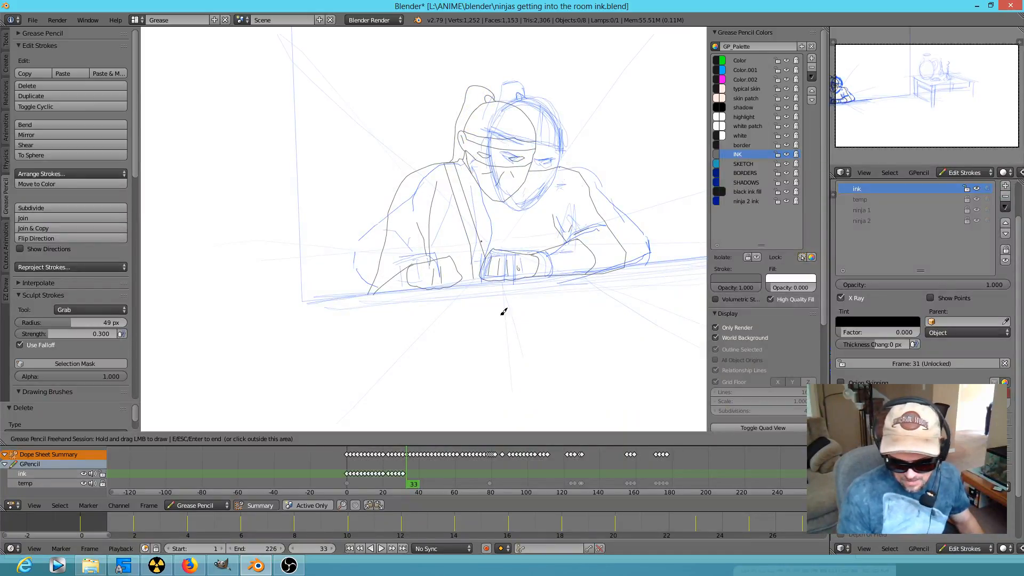
key("Escape")
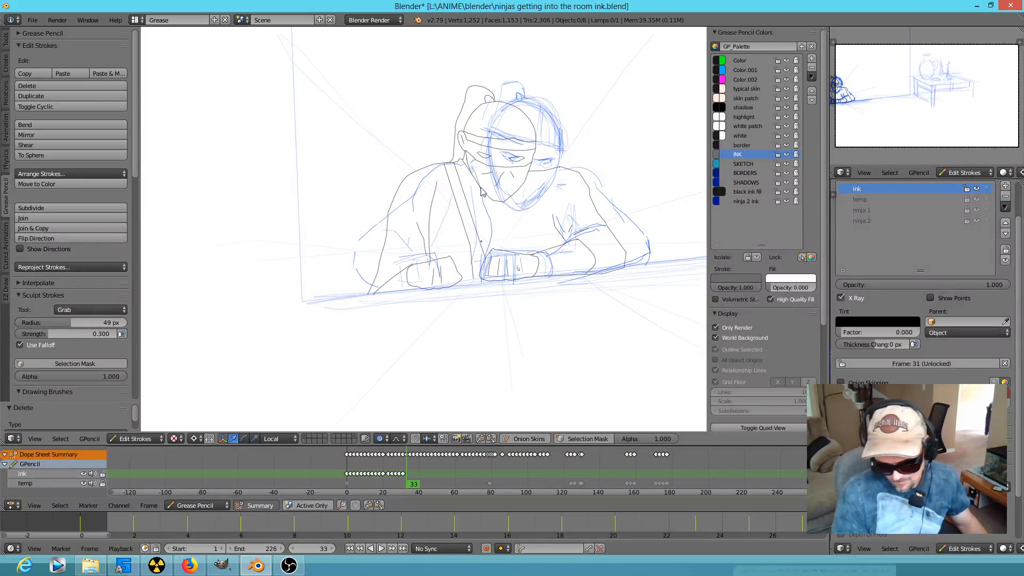
mouse_move(536, 104)
left_mouse_down("ctrl")
mouse_move(501, 69)
mouse_move(447, 134)
mouse_move(528, 222)
left_mouse_up("ctrl")
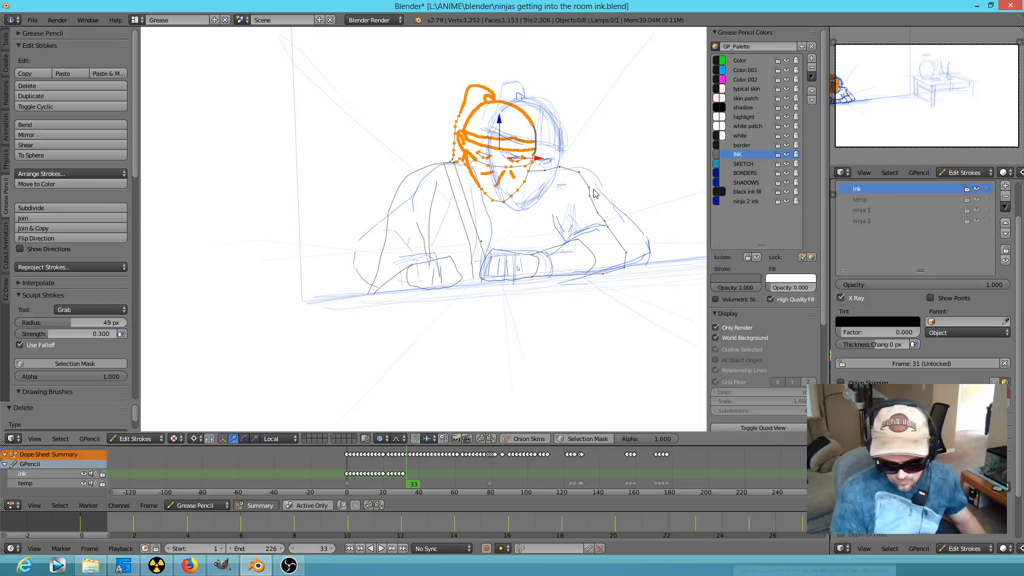
key("r")
left_click(554, 206)
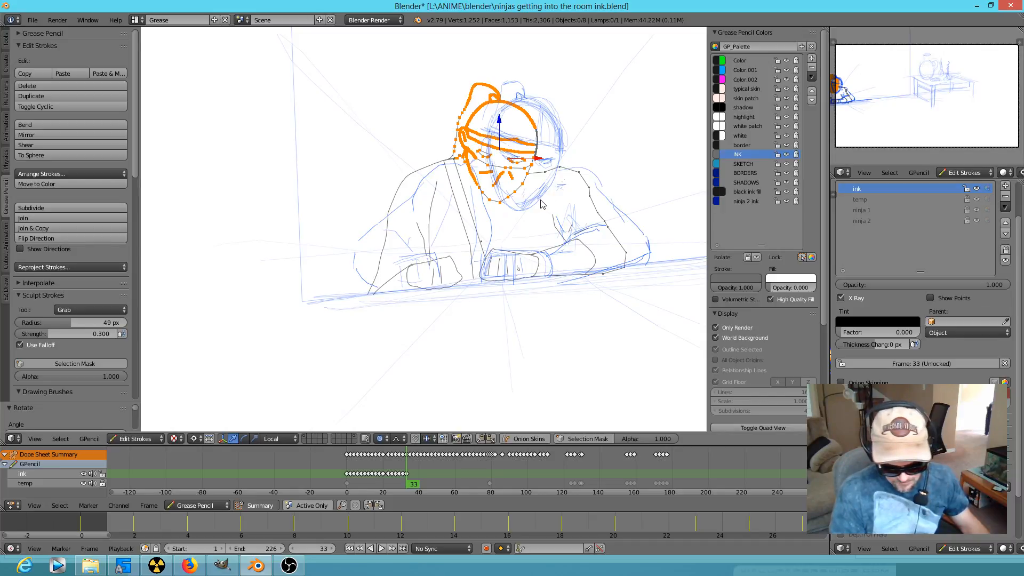
key("g")
key("o")
scroll(565, 203, "down", 8)
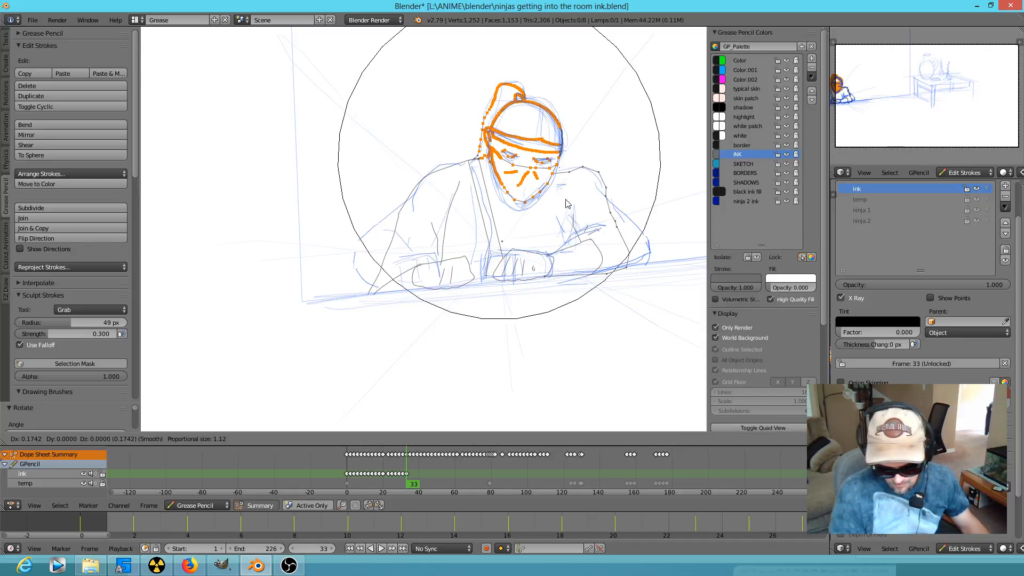
left_click(563, 208)
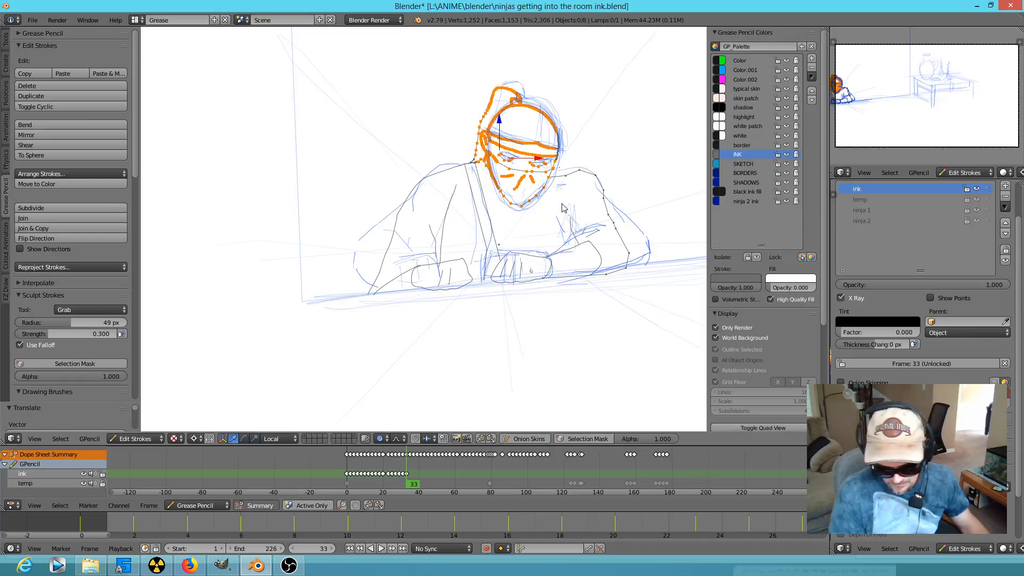
Move the right-hand elbow corner about 0.12 along X and 0.03 up onto the sketch with proportional size 1.12
right_click(628, 267)
key("g")
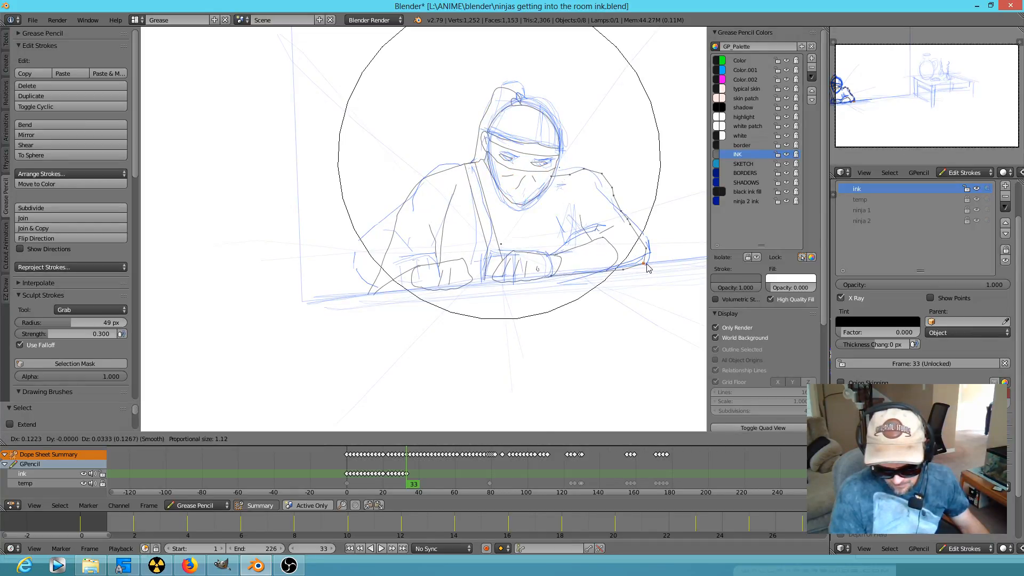
left_click(644, 263)
Sculpt the right-hand shoulder outline onto the sketch with the Grab brush
key("e")
left_click(609, 166)
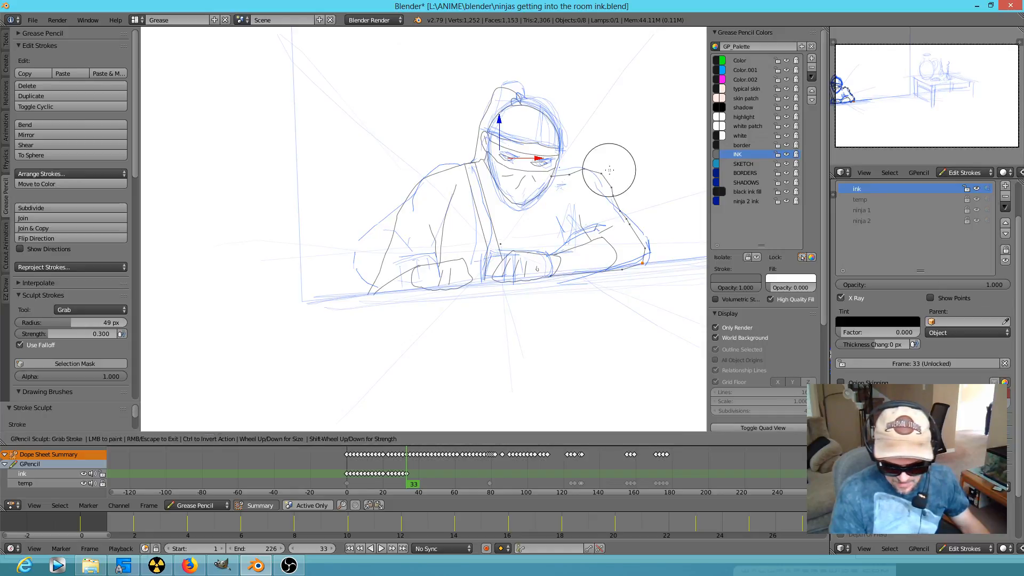
key("e")
key("Escape")
key("e")
mouse_move(576, 188)
left_mouse_down()
mouse_move(593, 191)
mouse_move(586, 184)
left_mouse_up()
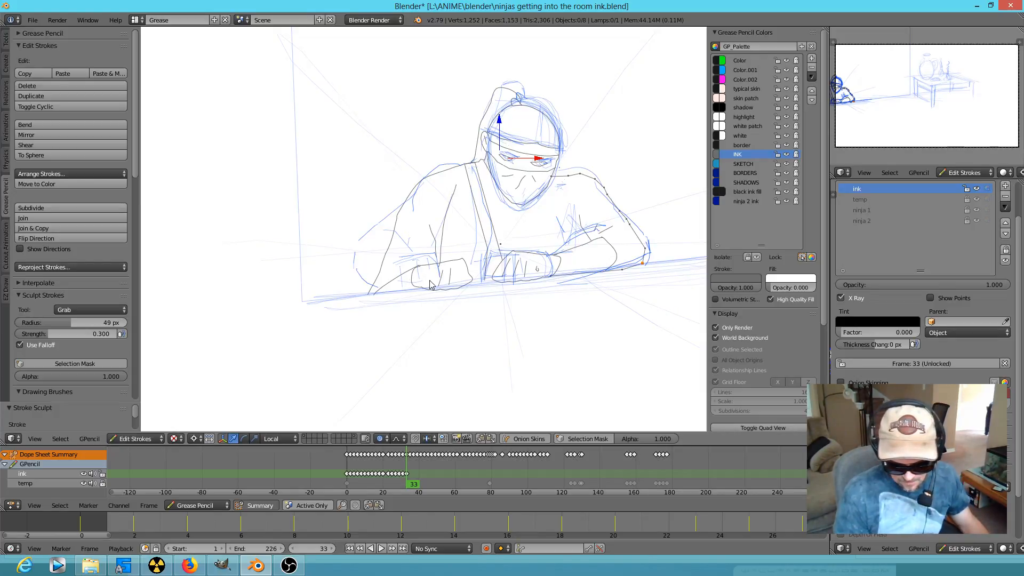
Delete the left-hand forearm stroke and the robe's left-hand outer edge stroke at frame 33
right_click(393, 281)
right_click(388, 260, "shift")
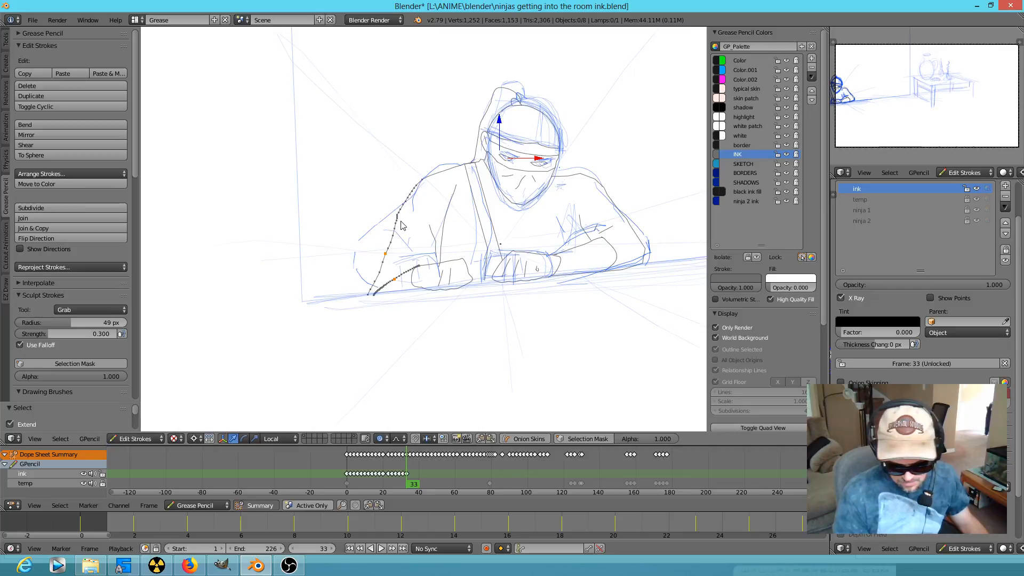
key("x")
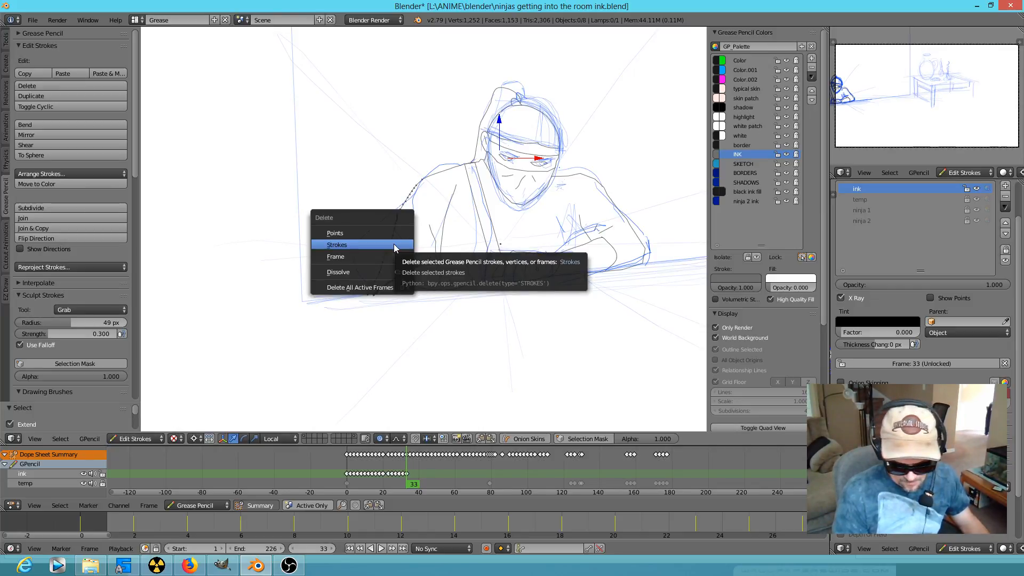
left_click(395, 247)
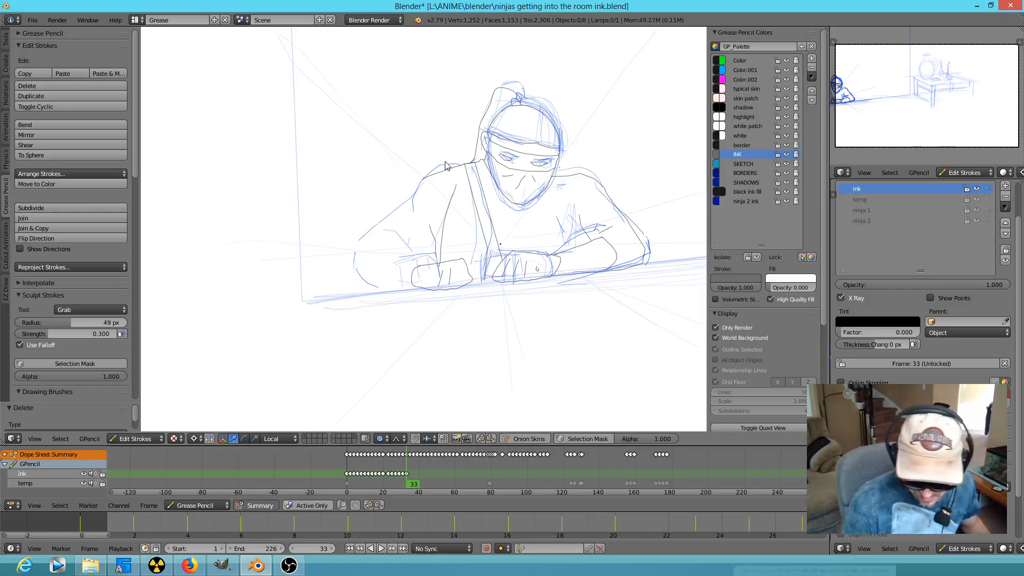
Reduce the proportional size and pull a point near the left-hand shoulder line's outer end down to the fist
key("c")
key("Escape")
right_click(433, 177)
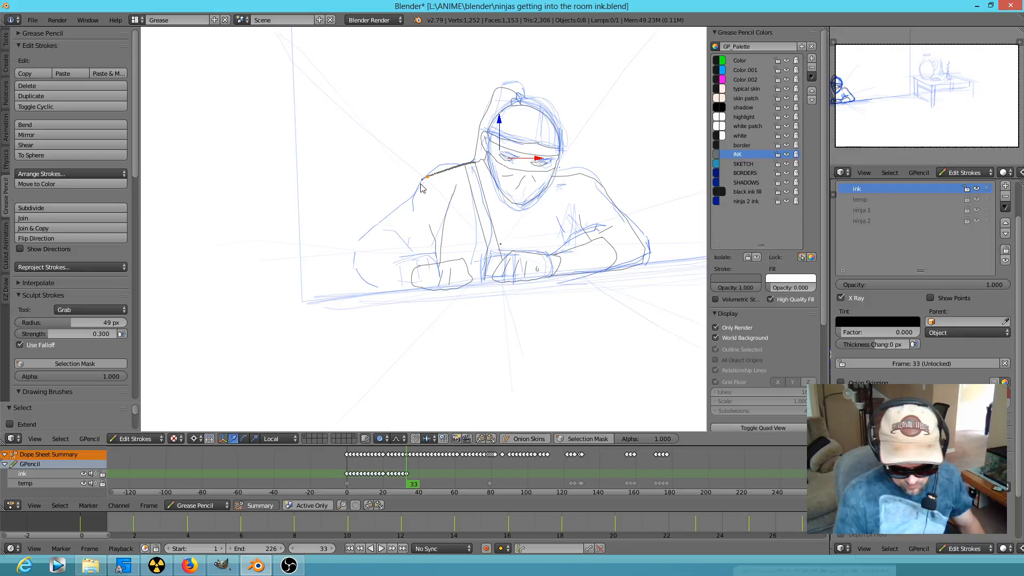
key("g")
scroll(413, 193, "up", 20)
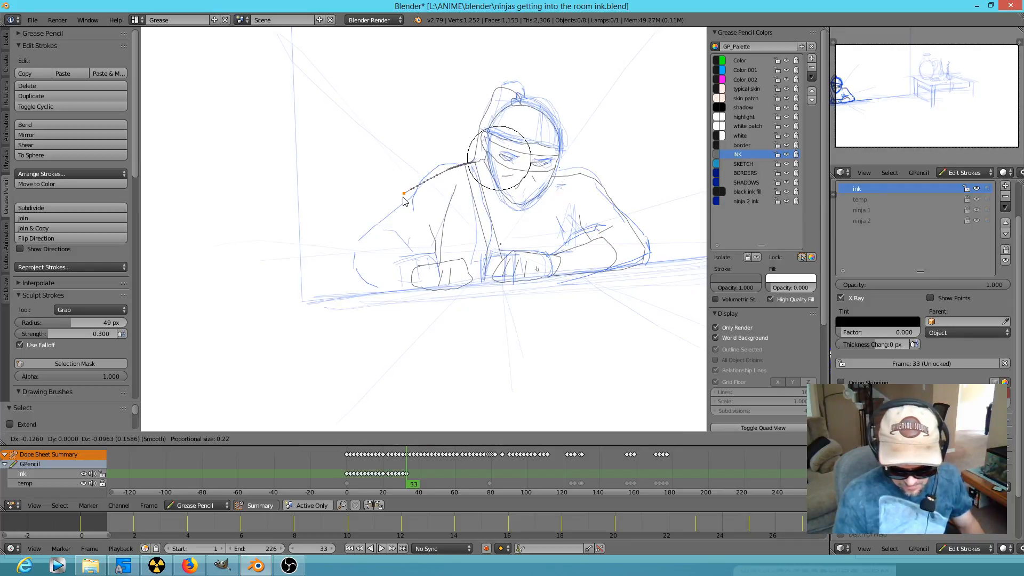
left_click(412, 293)
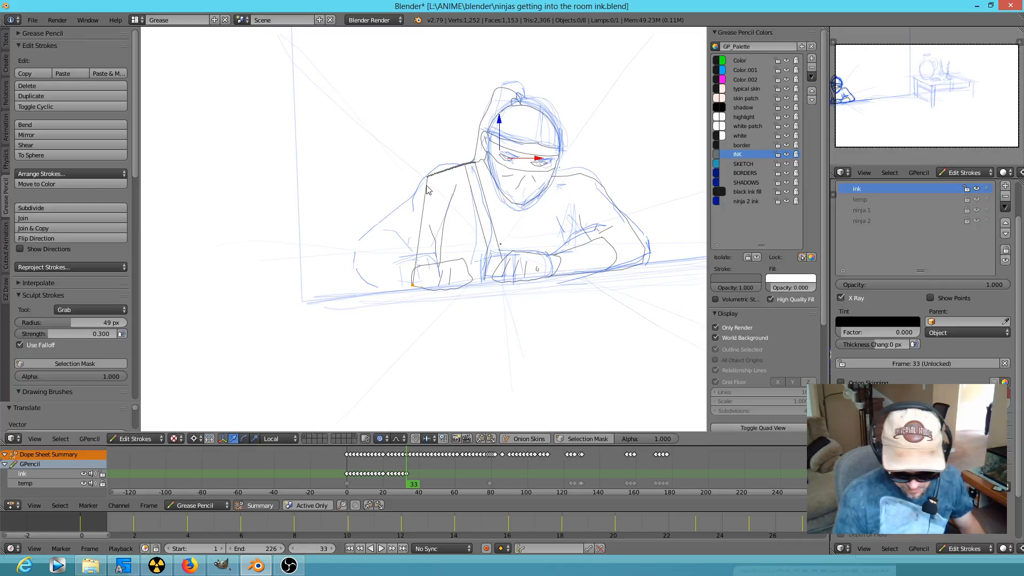
Move the left-hand sleeve outline's points along the table from the fist and up around the sketched elbow
key("g")
left_click(377, 292)
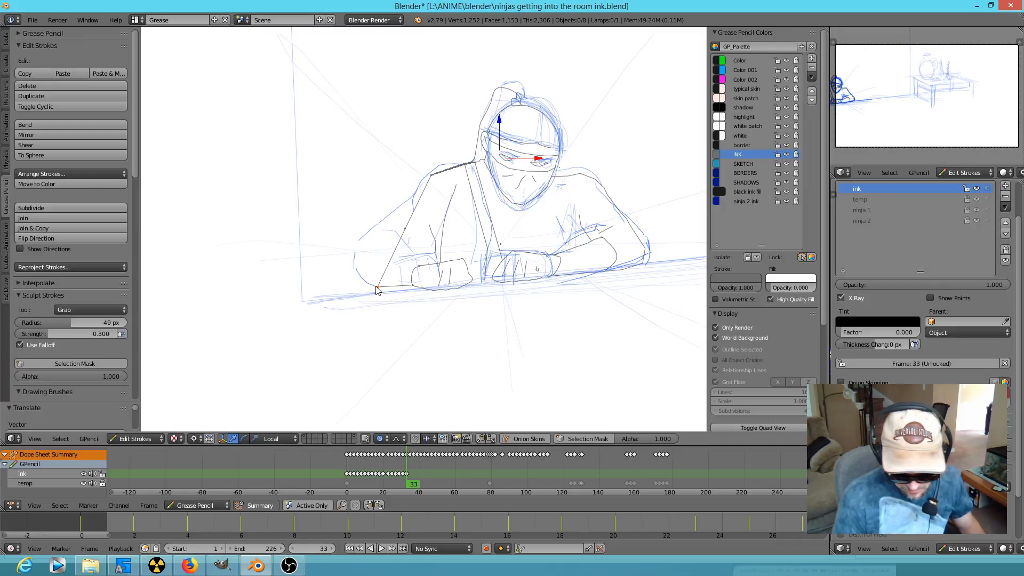
key("g")
left_click(452, 196)
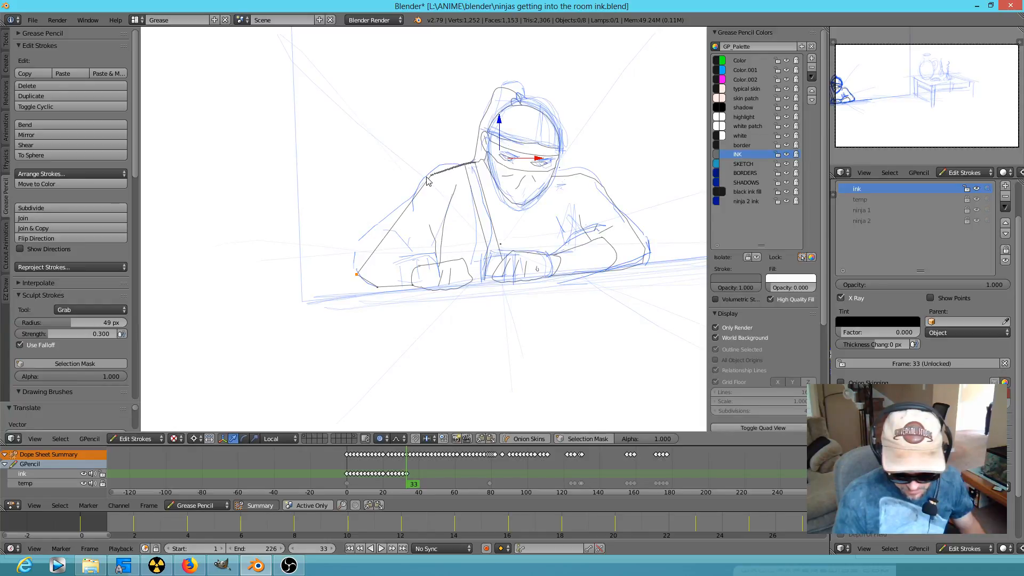
key("g")
left_click(416, 209)
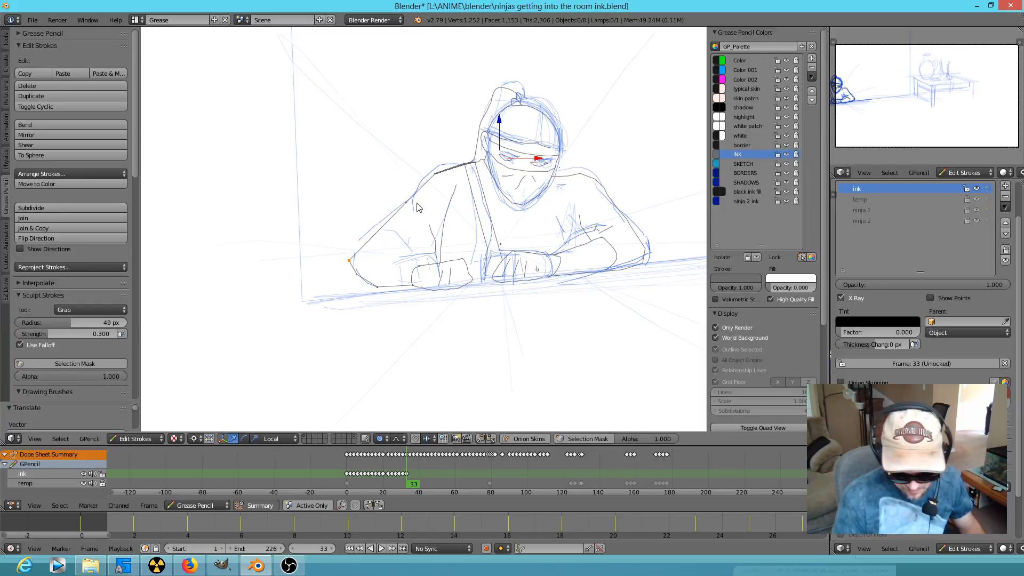
Place the left-hand upper-arm outline's points on the sketch between shoulder and elbow with proportional size 0.02
right_click(407, 201)
key("g")
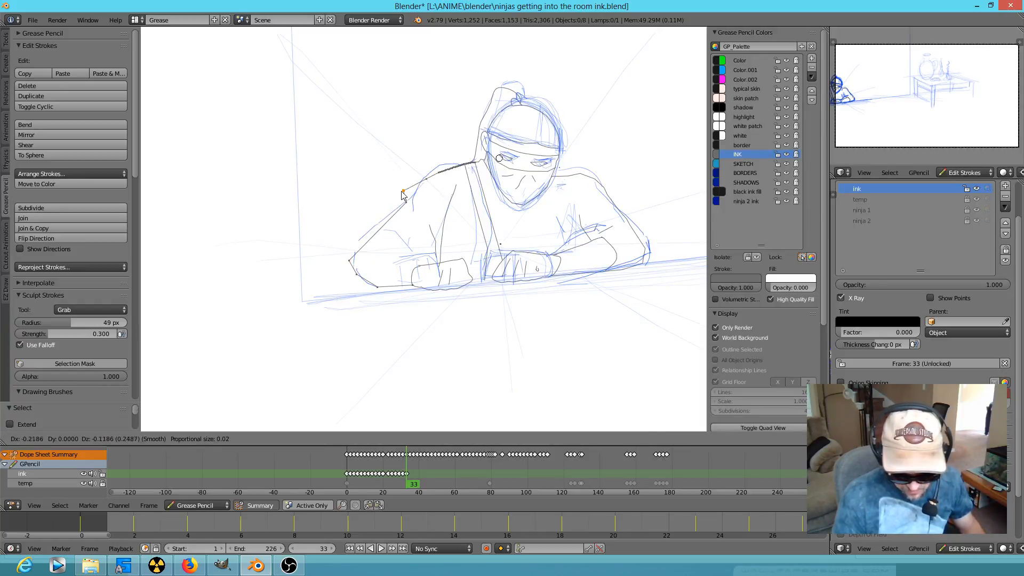
left_click(427, 182)
right_click(406, 201)
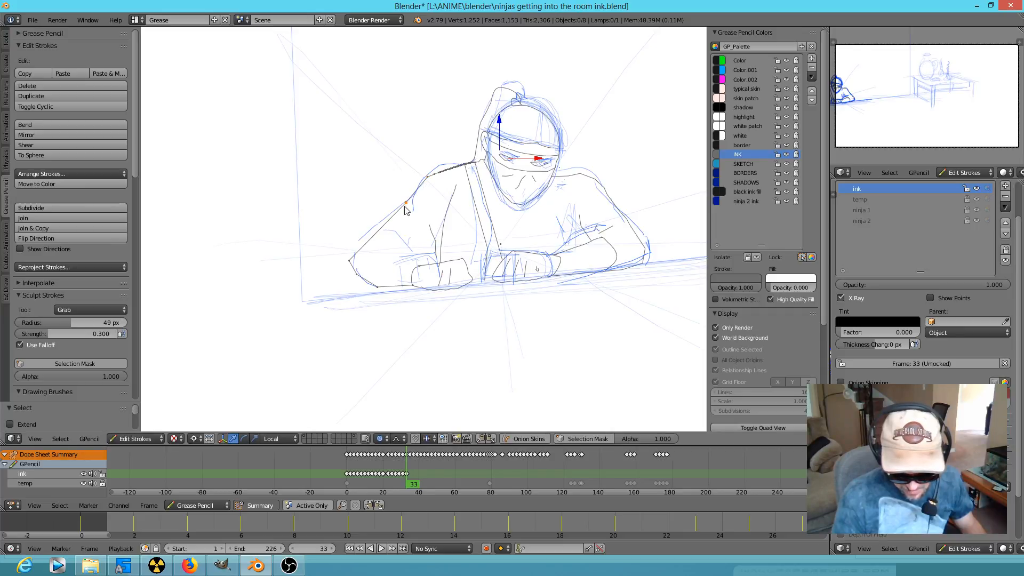
key("g")
left_click(359, 249)
key("g")
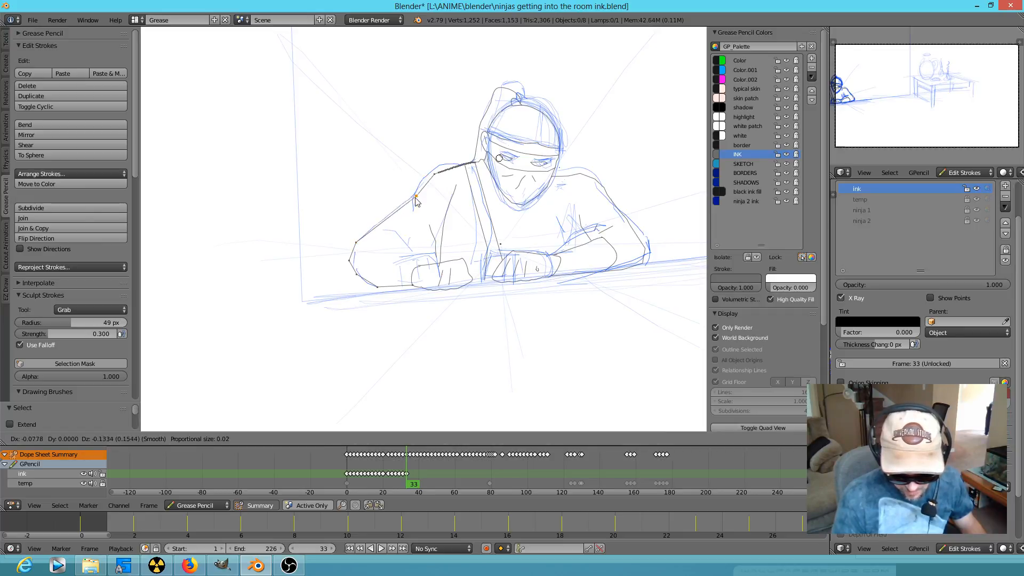
left_click(408, 207)
Shift the points below and at the left-hand shoulder corner onto the sketch, raising the proportional size to 0.15 for the corner
right_click(423, 189)
key("g")
left_click(425, 195)
right_click(447, 178)
key("g")
scroll(444, 171, "down", 20)
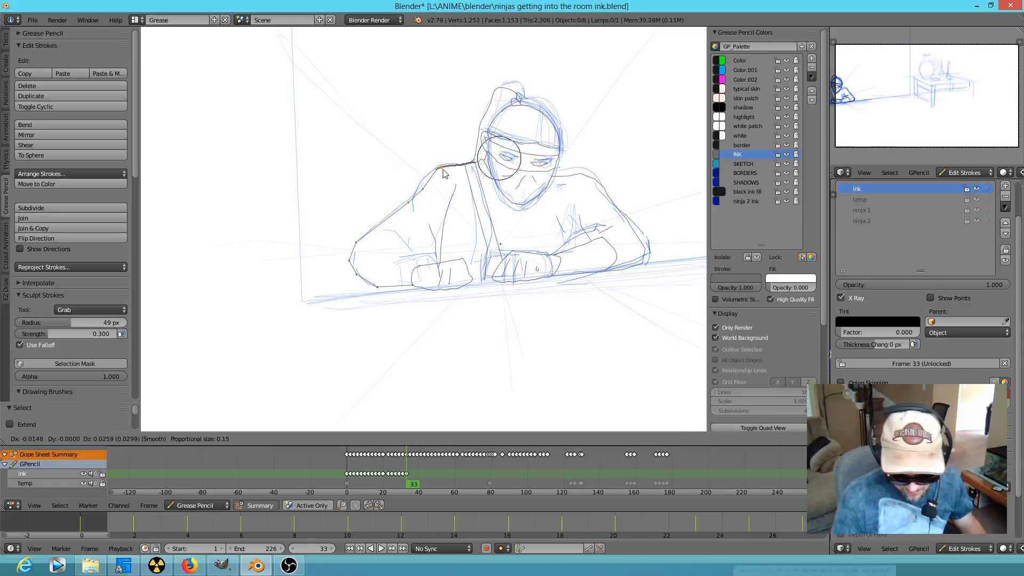
left_click(438, 171)
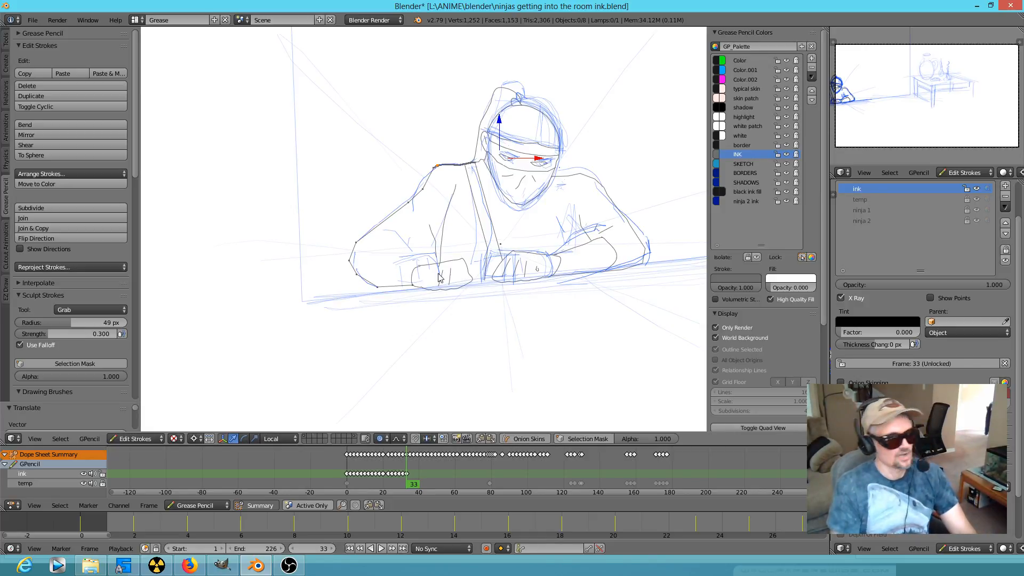
Compare frame 33 with the neighbouring keyframe and ink a curved sleeve opening between the left-hand fist and elbow
key("Down")
key("Up")
key("Down")
key("Up")
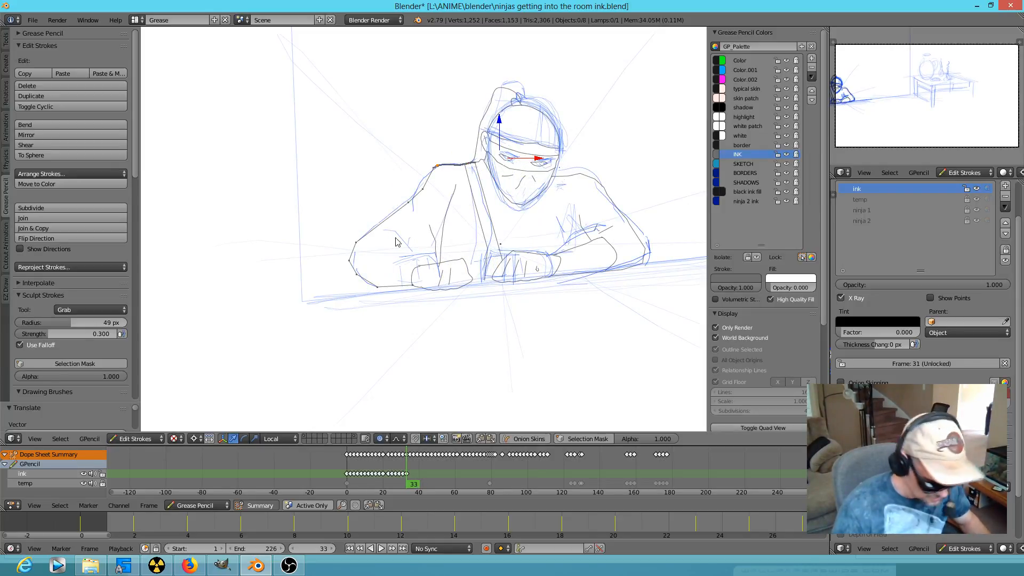
mouse_move(422, 270)
left_mouse_down()
mouse_move(399, 241)
mouse_move(363, 271)
left_mouse_up()
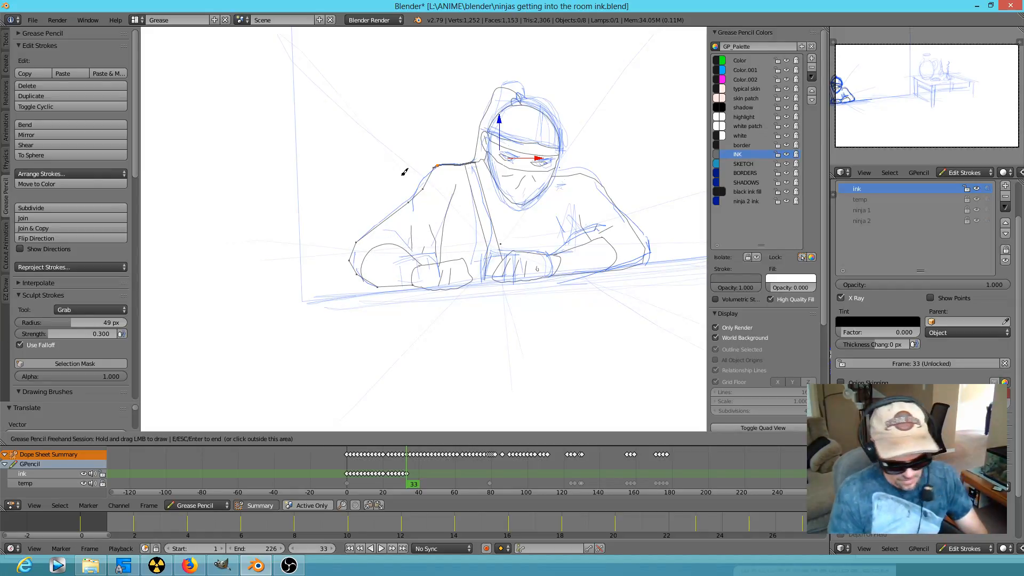
Flip through the keyframes up to frame 59 and back to 33 to examine the ninja's sketched arm and body poses
key("Down")
key("Down")
key("Down")
key("Down")
key("Up")
key("Up")
key("Up")
key("Up")
key("Up")
key("Up")
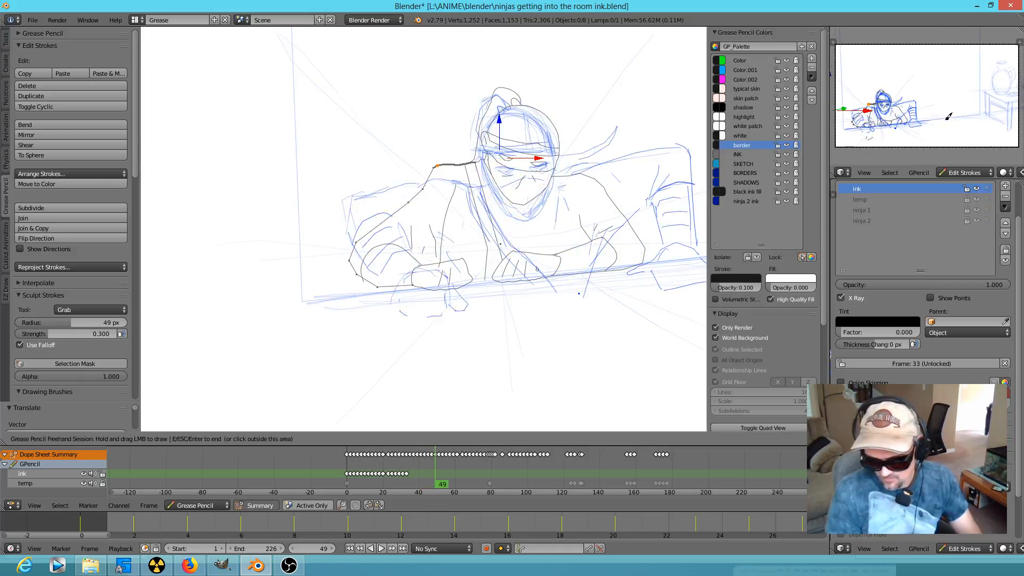
key("Down")
key("Down")
key("Down")
key("Down")
key("Down")
key("Down")
key("Down")
key("Down")
key("Down")
key("Down")
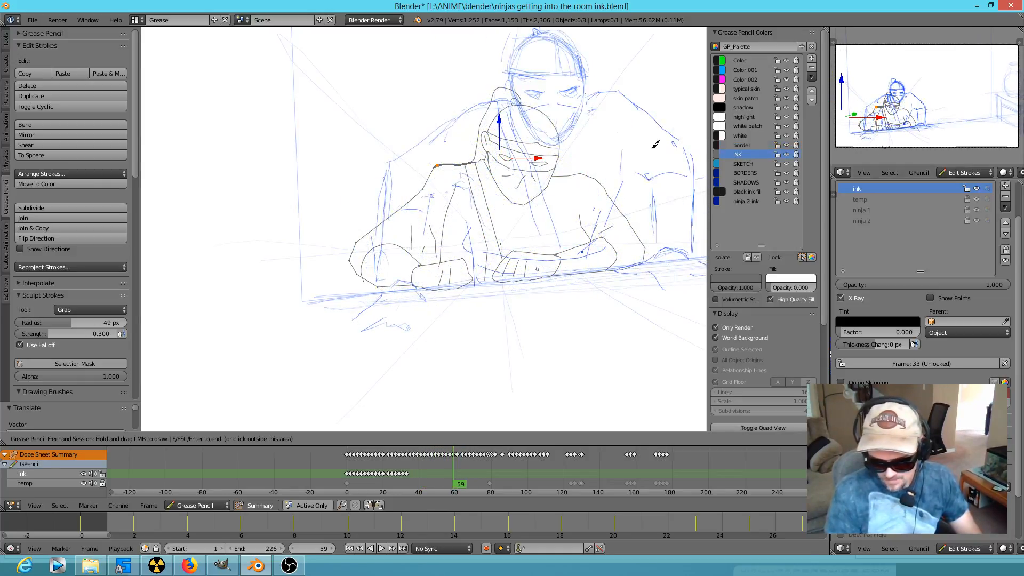
key("Down")
key("Down")
key("Down")
key("Down")
key("Down")
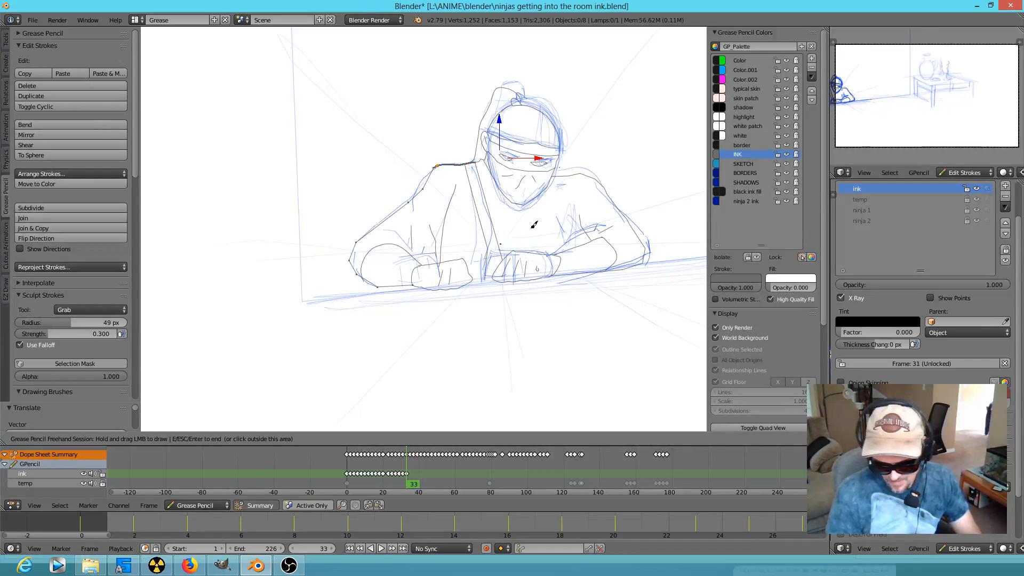
At frame 35, select the inked head, shoulders and upper arms and move them right onto the sketch with proportional size 0.70
key("Up")
mouse_move(593, 222)
middle_mouse_down("shift")
mouse_move(572, 235)
mouse_move(455, 217)
middle_mouse_up("shift")
scroll(368, 284, "up", 3)
scroll(371, 279, "down", 2)
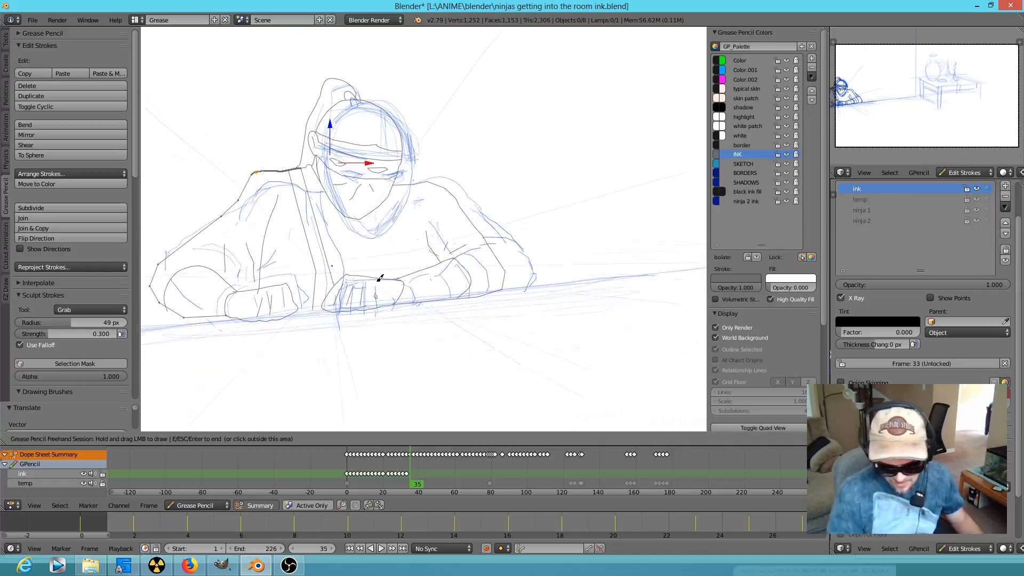
key("Escape")
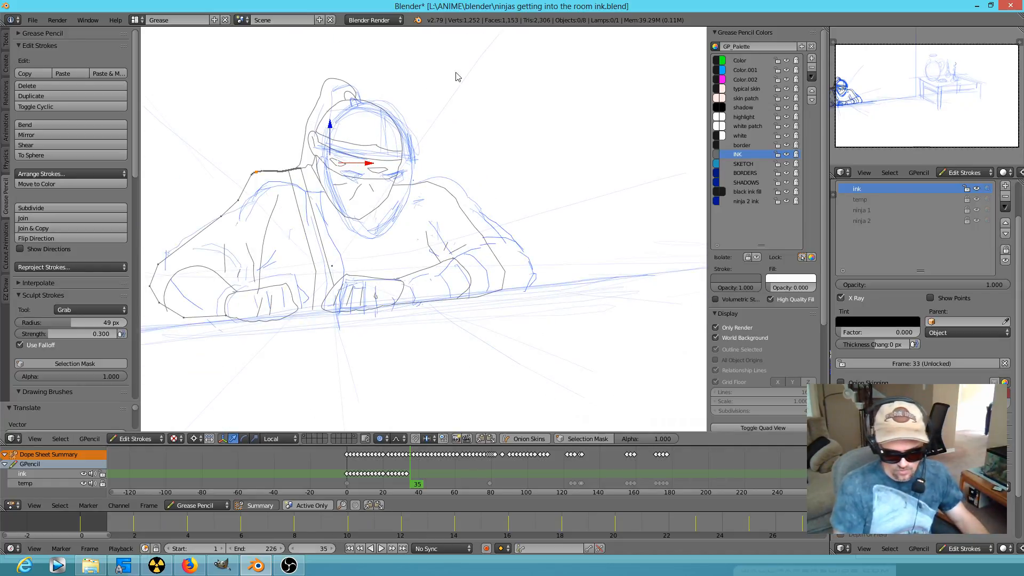
mouse_move(404, 67)
left_mouse_down("ctrl")
mouse_move(183, 171)
mouse_move(213, 291)
mouse_move(434, 293)
mouse_move(510, 152)
mouse_move(423, 158)
left_mouse_up("ctrl")
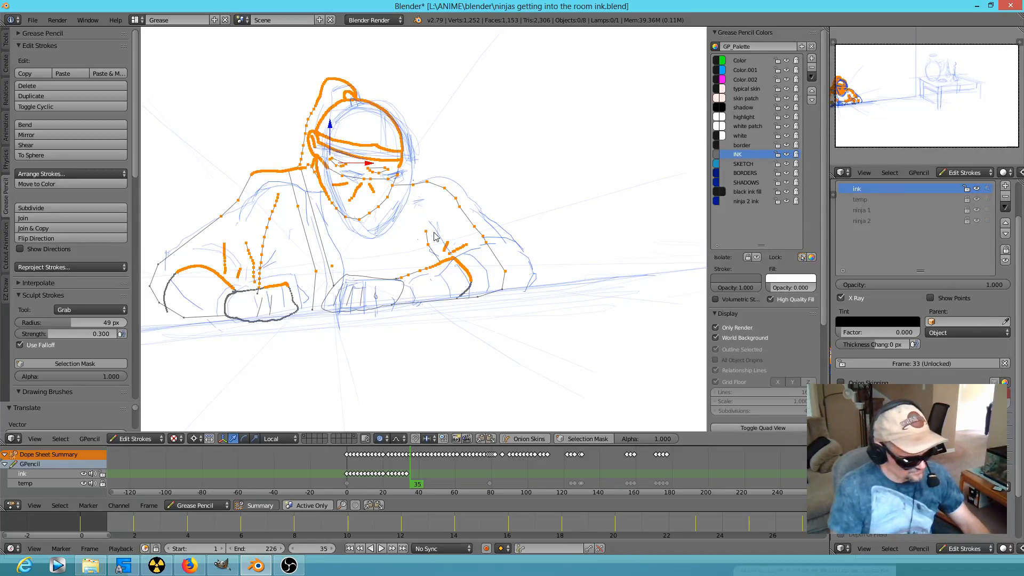
key("g")
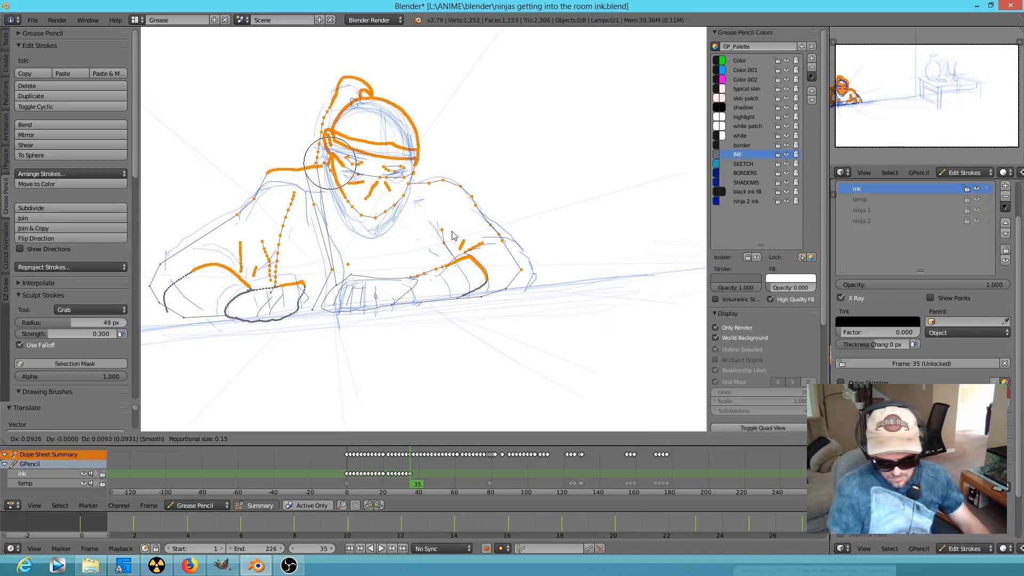
scroll(454, 235, "down", 17)
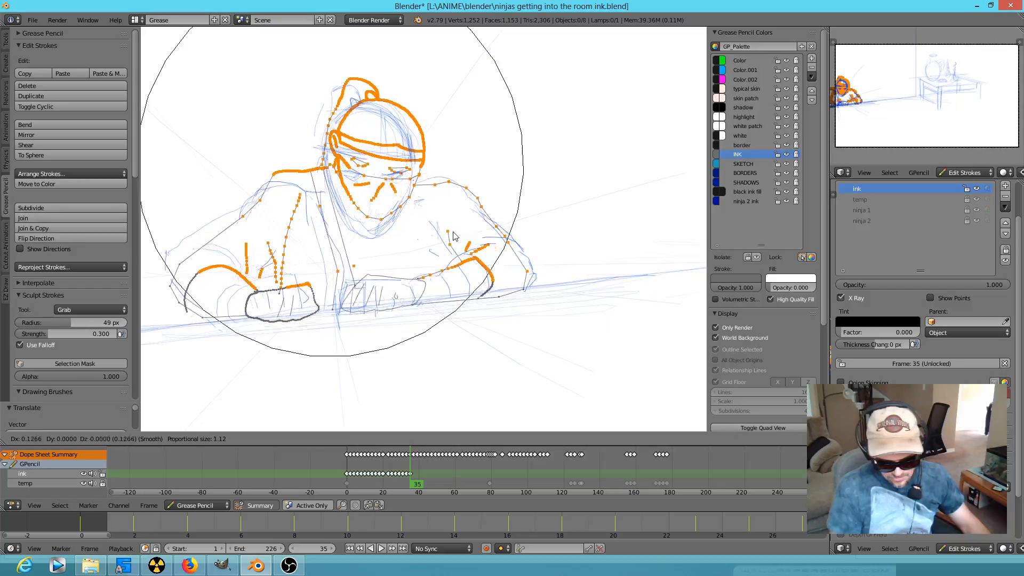
scroll(453, 236, "up", 8)
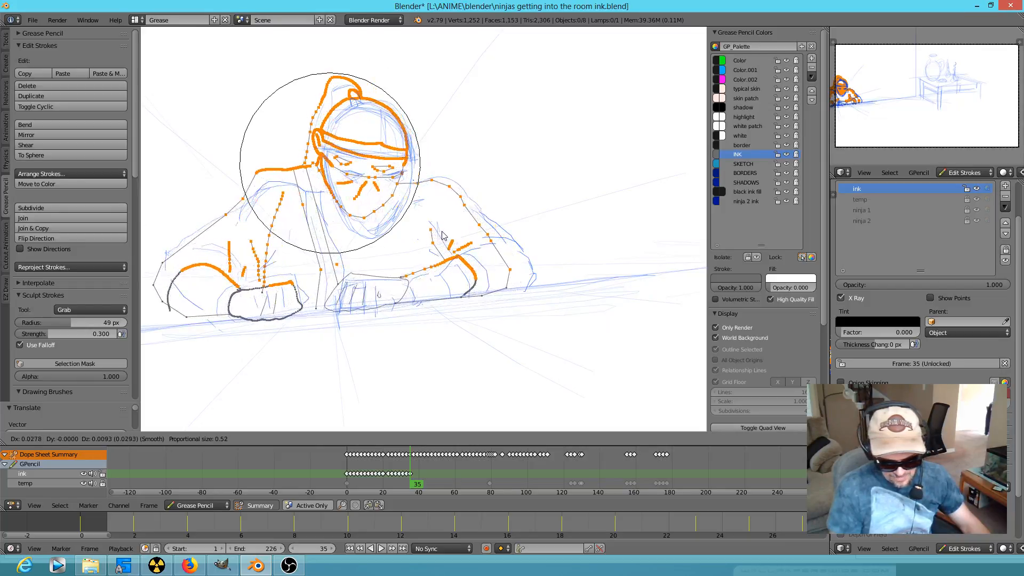
scroll(449, 237, "down", 3)
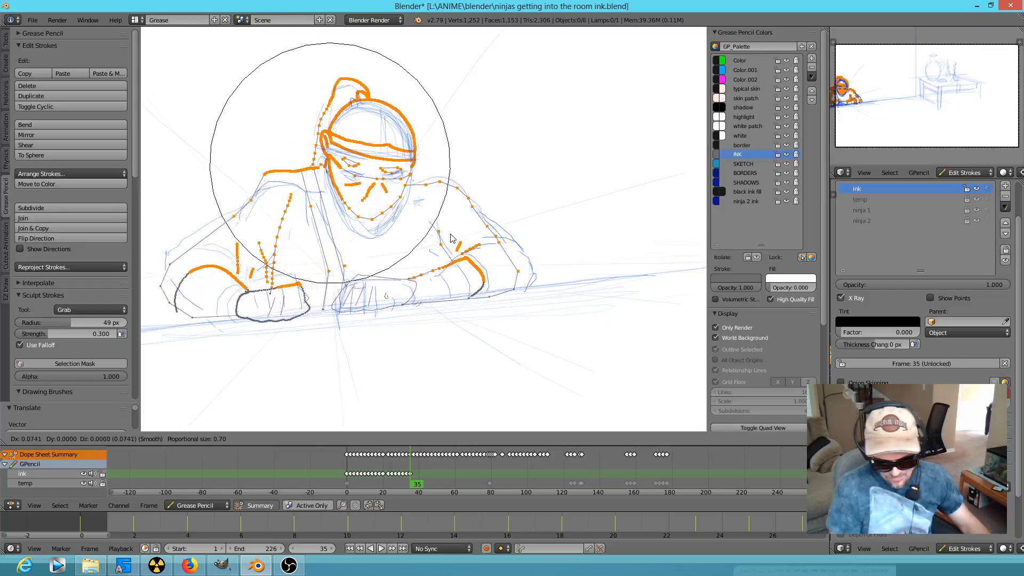
left_click(451, 243)
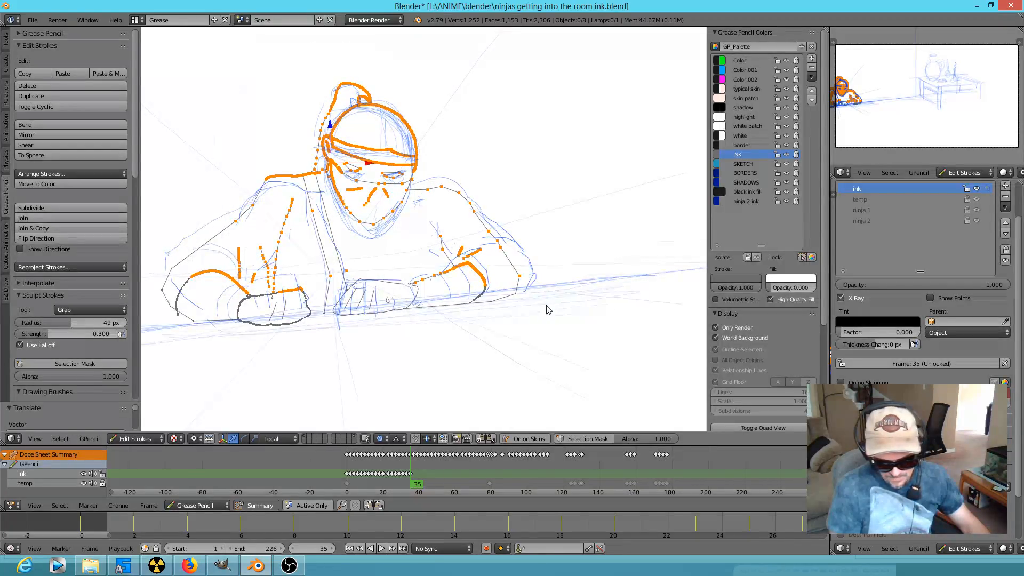
Try to move the right-hand elbow, then the linked forearm and hand strokes, onto the sketch with proportional size up to 1.36
right_click(520, 293)
key("g")
scroll(524, 294, "down", 5)
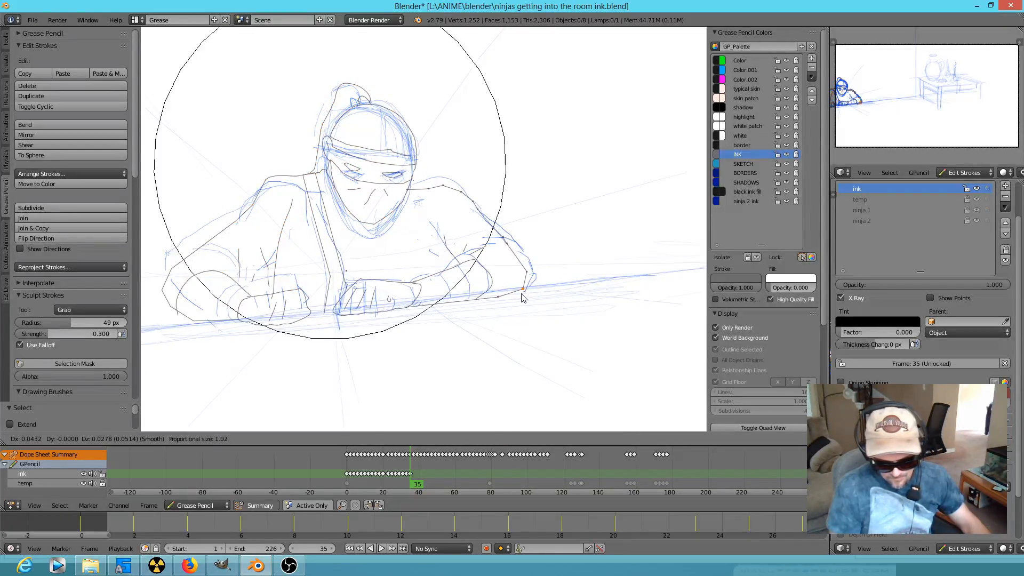
left_click(521, 294)
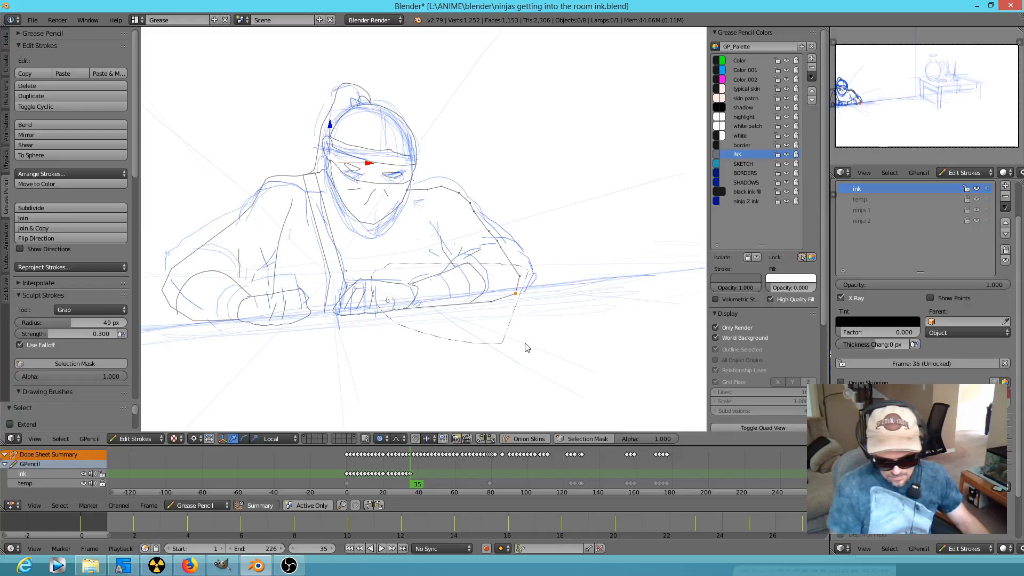
key("ctrl+l")
key("g")
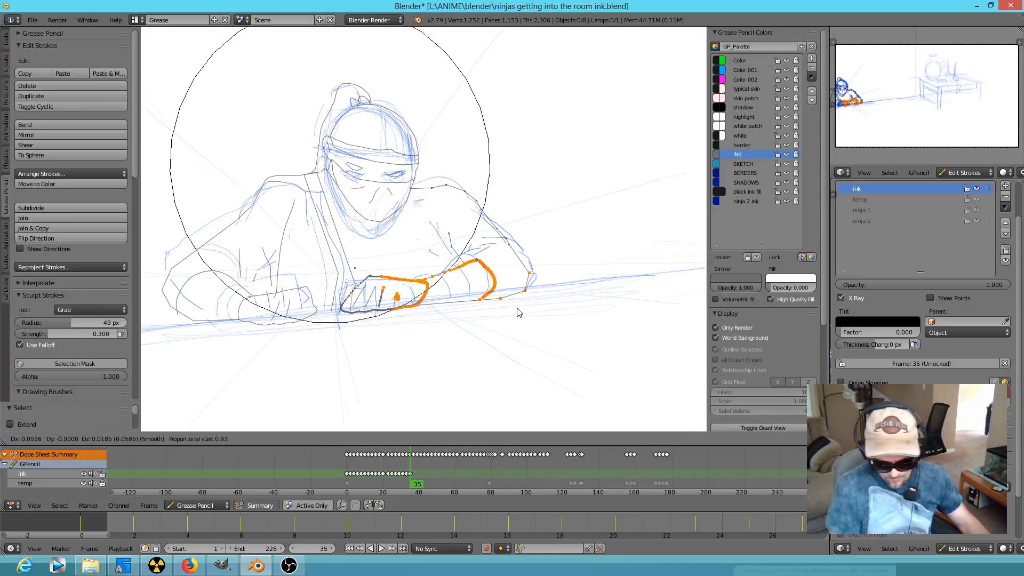
scroll(521, 311, "down", 2)
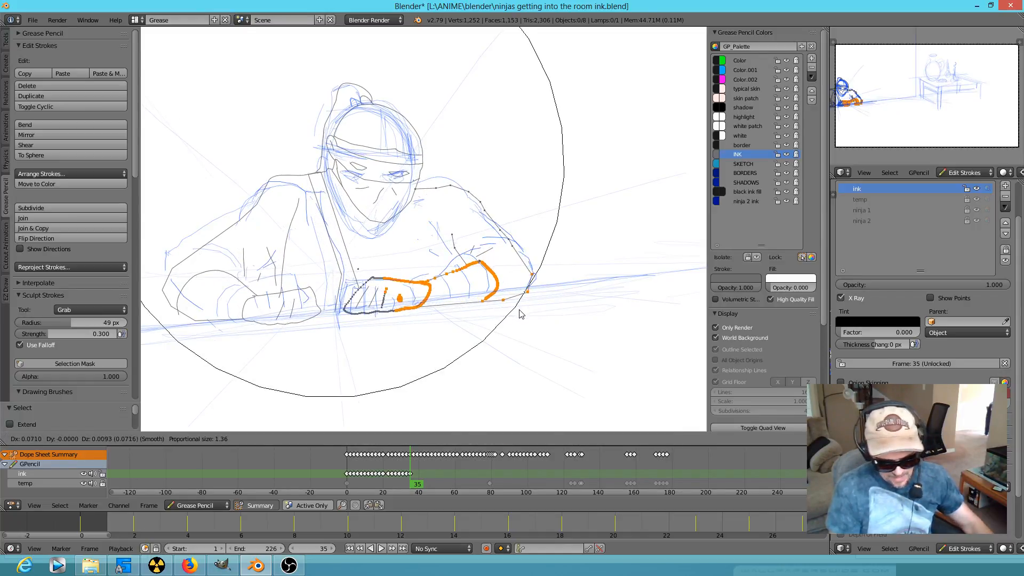
left_click(517, 310)
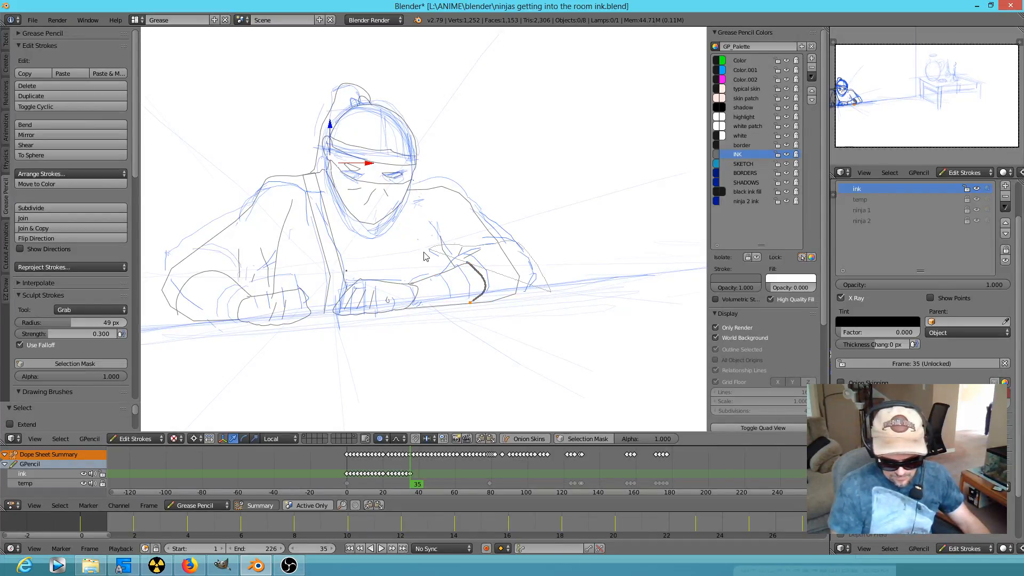
Move the right-hand forearm and fist about 0.08 along X and 0.015 up, using the bounding box center pivot and proportional size 0.30
mouse_move(324, 309)
left_mouse_down("ctrl")
mouse_move(531, 297)
mouse_move(554, 315)
left_mouse_up("ctrl")
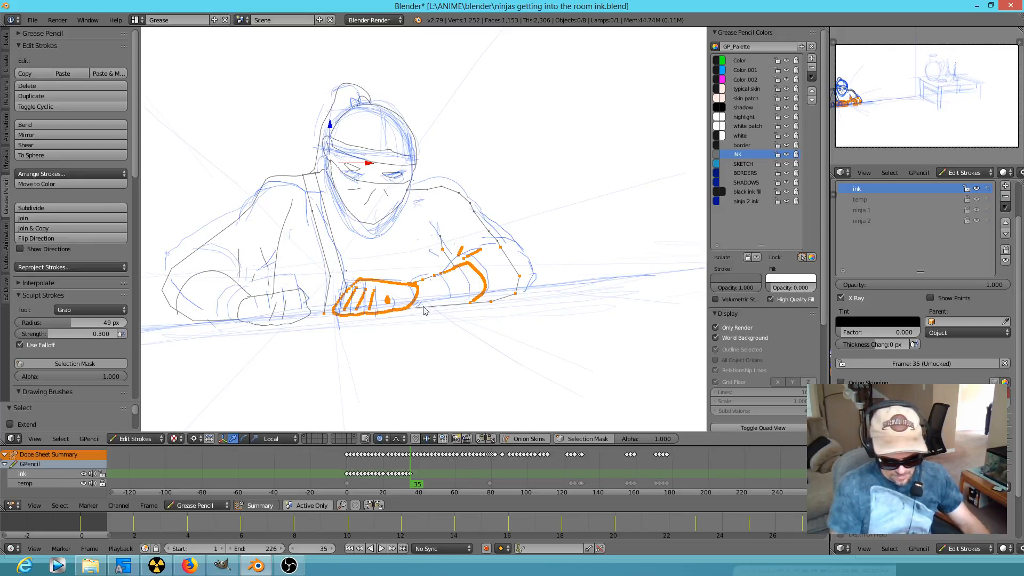
key("g")
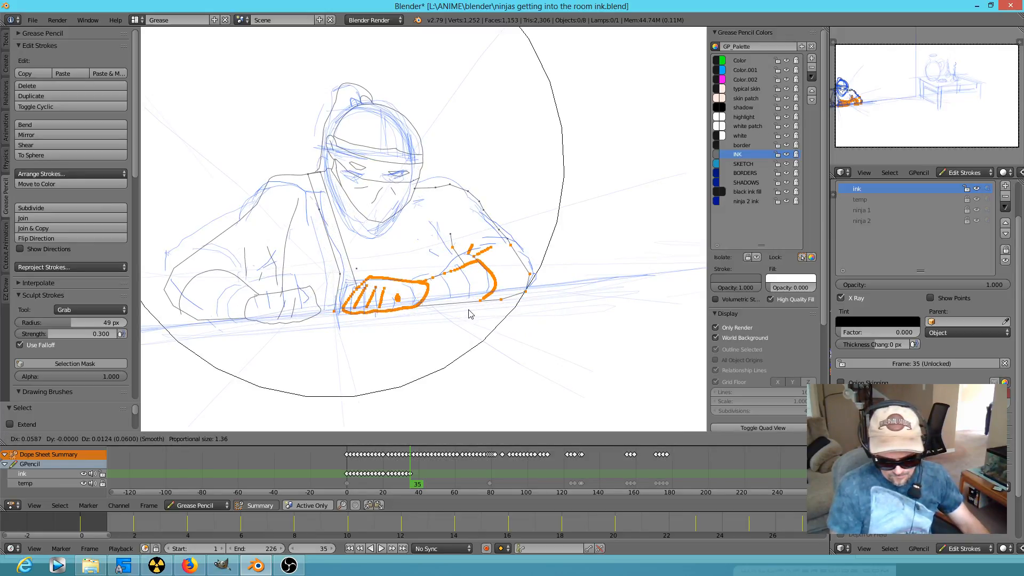
scroll(480, 314, "up", 5)
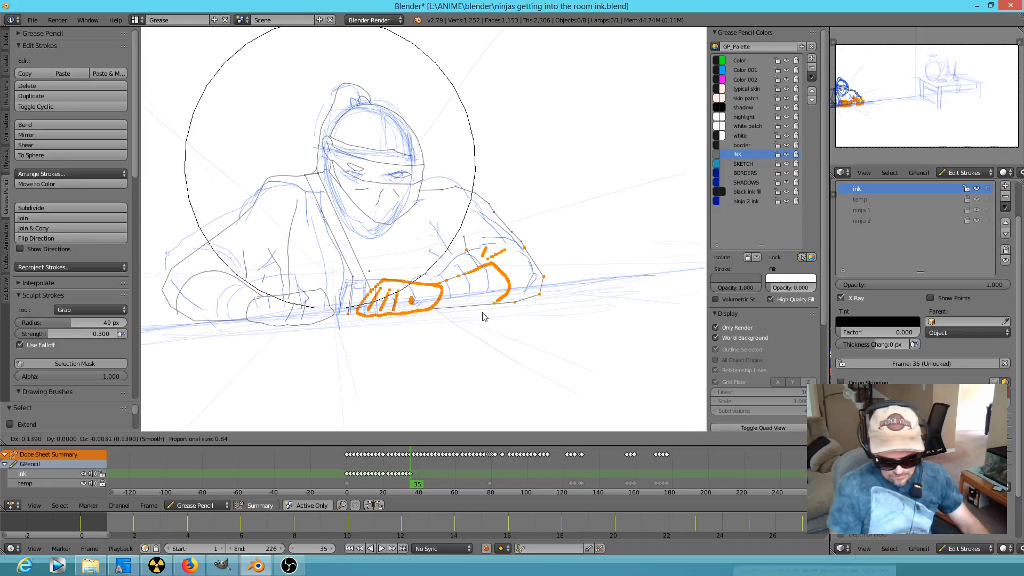
left_click(478, 314)
key("comma")
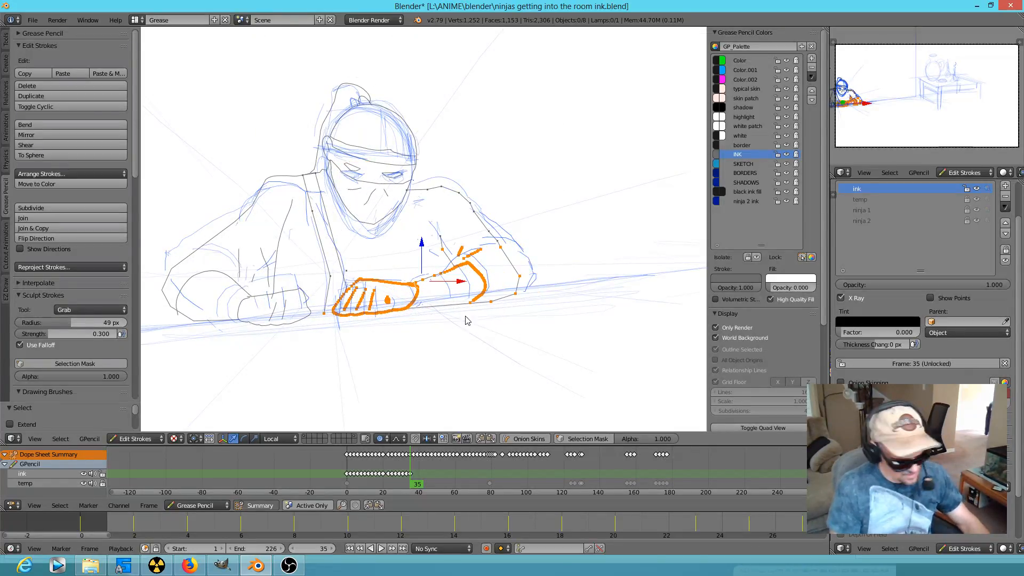
key("g")
scroll(446, 318, "up", 5)
scroll(446, 317, "up", 2)
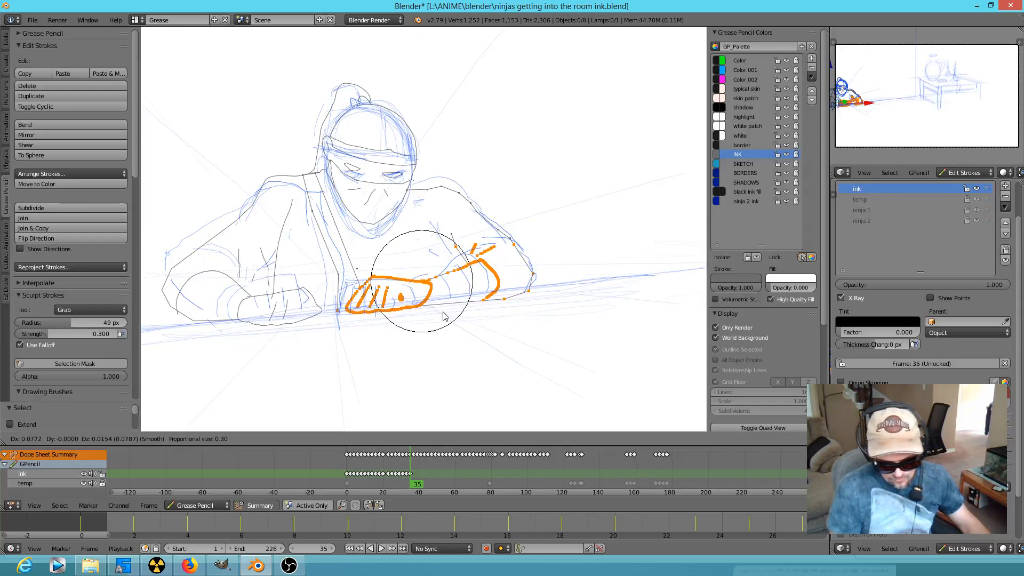
left_click(446, 315)
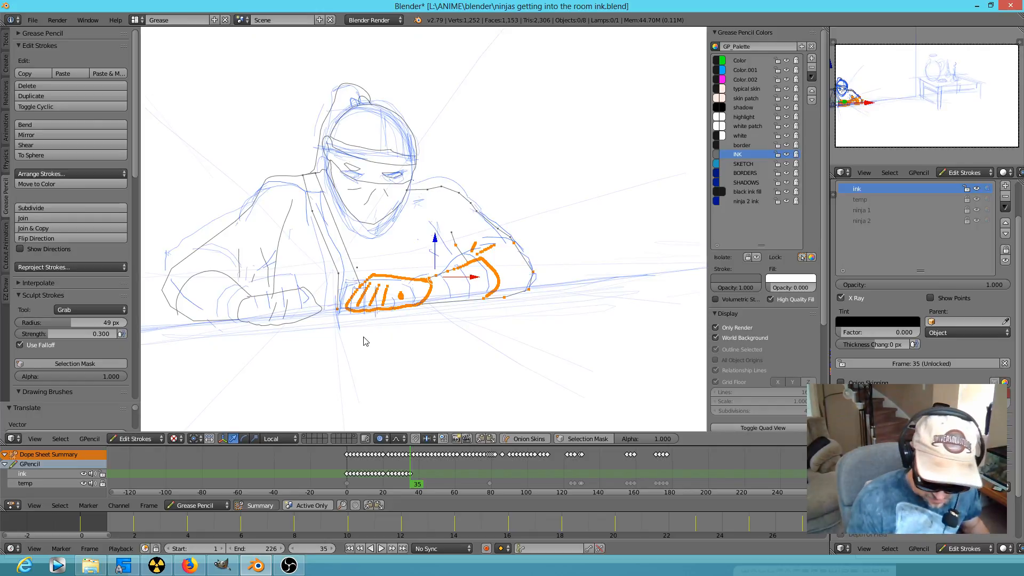
Sculpt the right-hand fist's inner edge, the right-hand upper-arm outline and the left-hand fist onto the sketch with the Grab brush
mouse_move(366, 322)
left_mouse_down()
mouse_move(359, 300)
mouse_move(374, 319)
left_mouse_up()
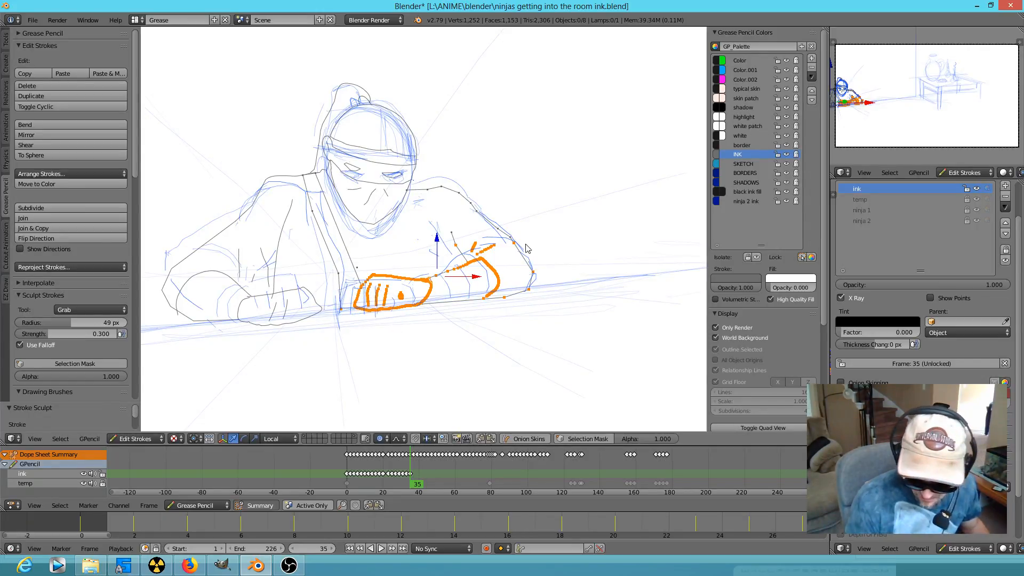
left_click_drag(520, 241, 496, 224)
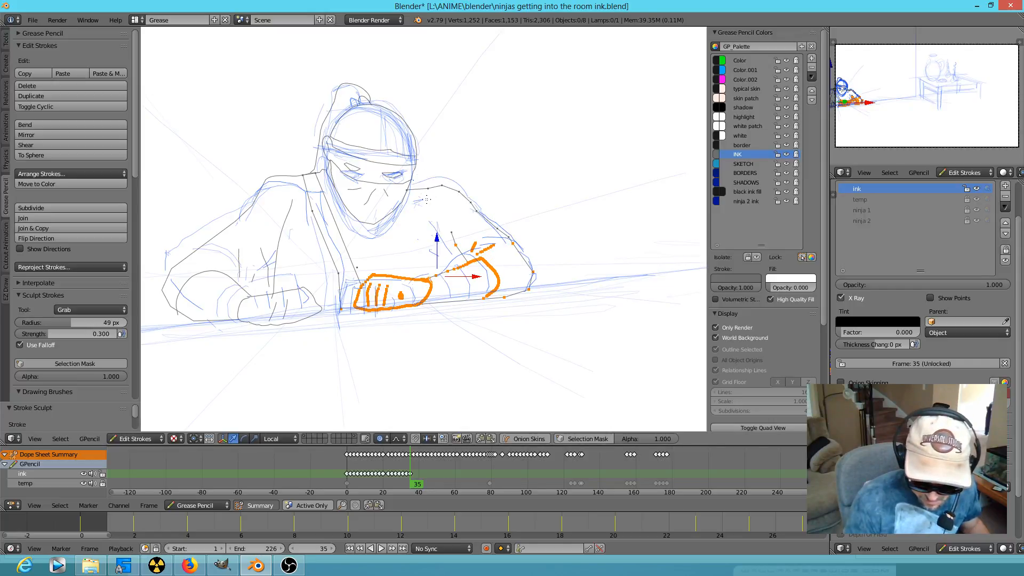
left_click_drag(297, 310, 296, 299)
mouse_move(297, 299)
left_mouse_down()
mouse_move(243, 300)
mouse_move(321, 310)
left_mouse_up()
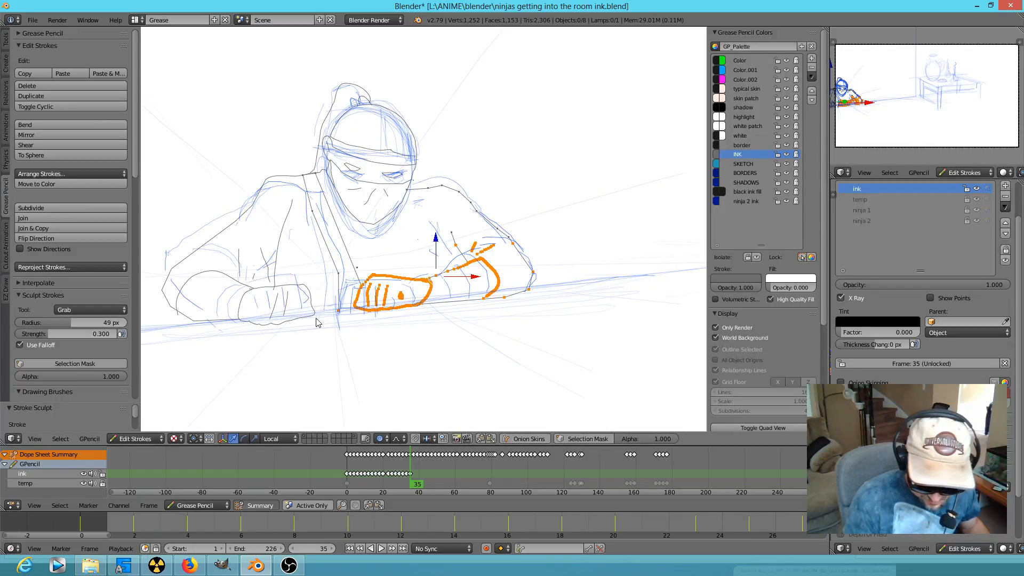
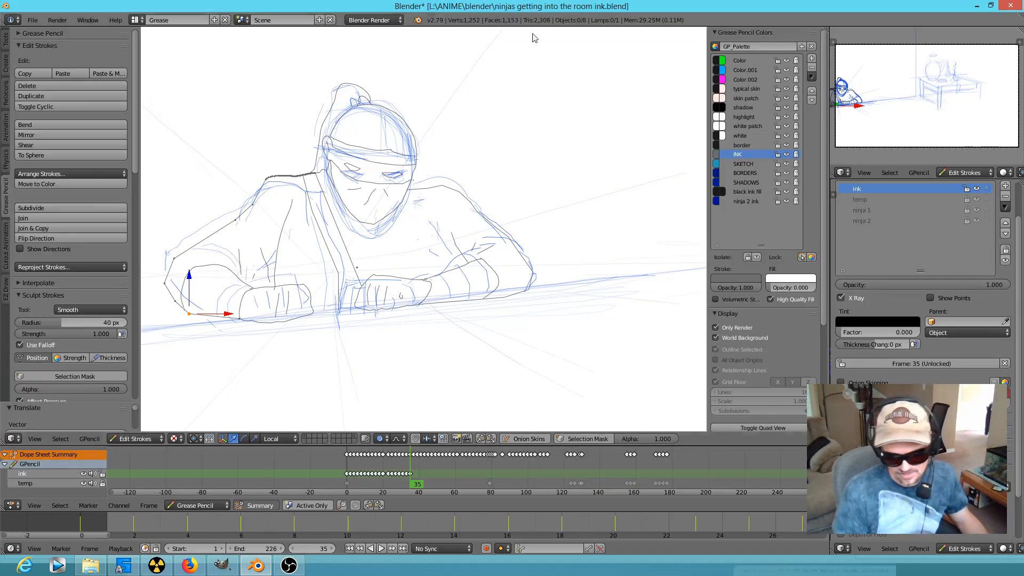
Try to move the mask's chin point down onto the sketch with proportional sizes between 0.14 and 0.93
scroll(360, 124, "up", 4)
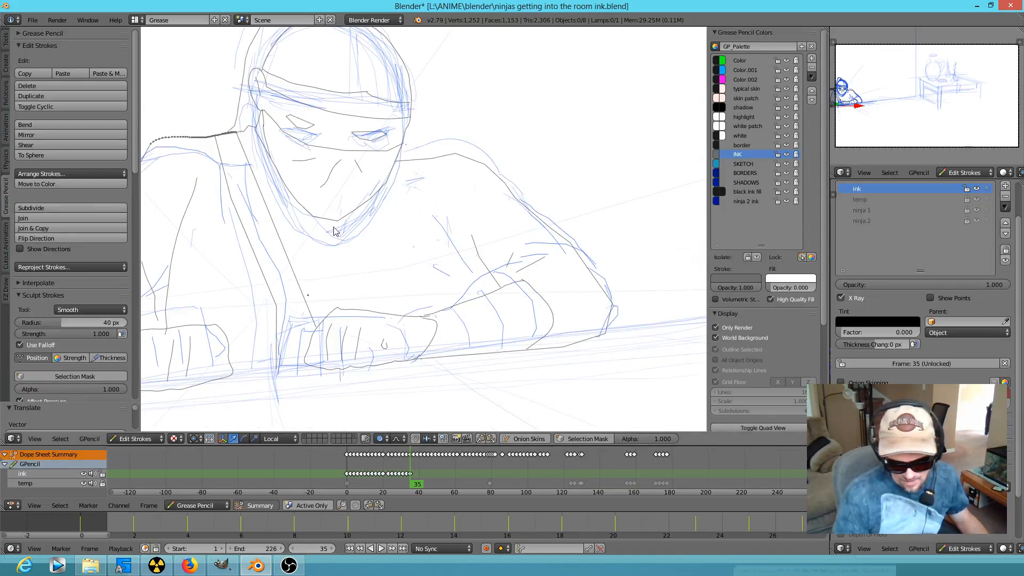
right_click(369, 212)
key("g")
scroll(368, 216, "down", 6)
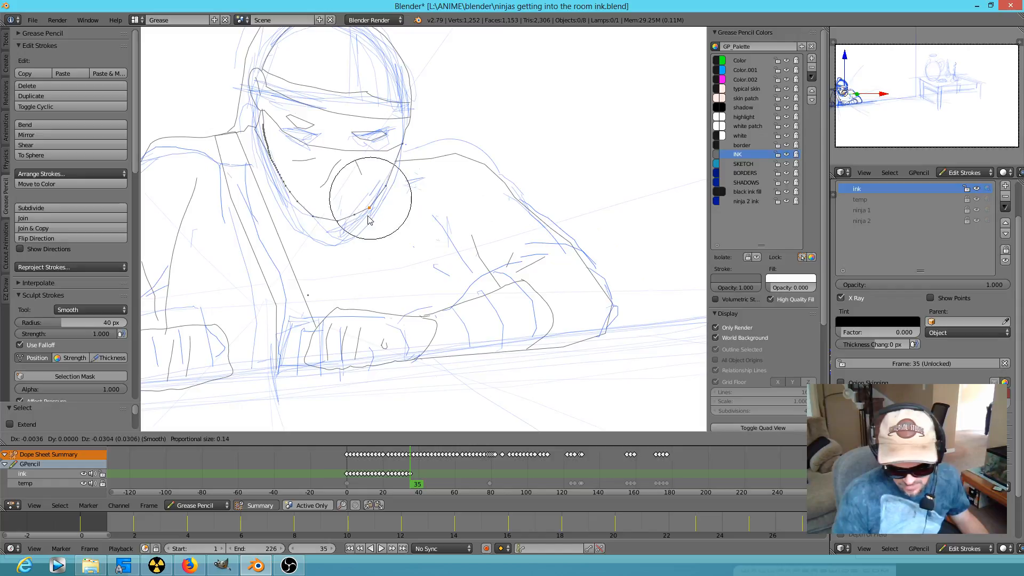
scroll(366, 224, "down", 4)
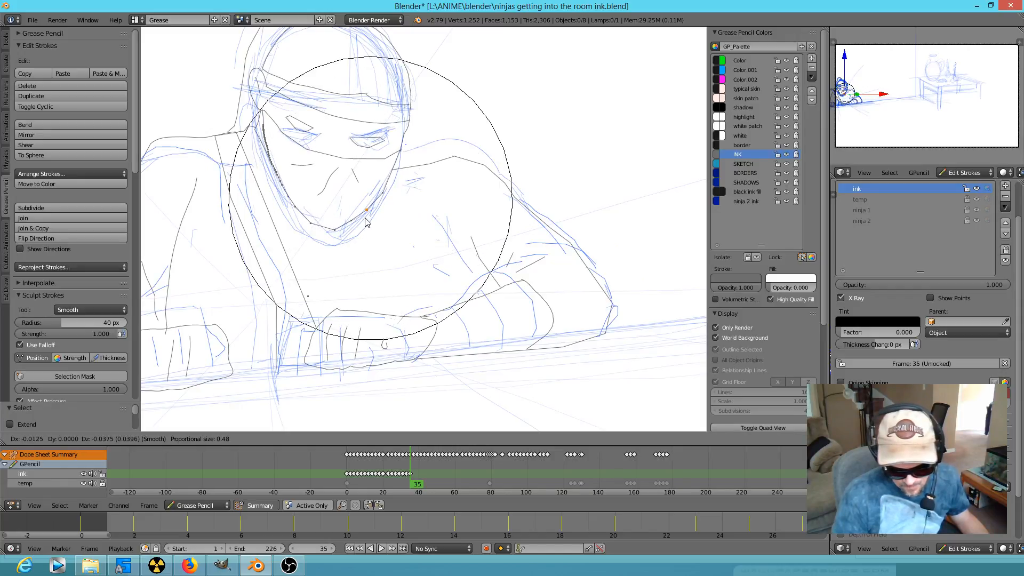
scroll(364, 227, "down", 6)
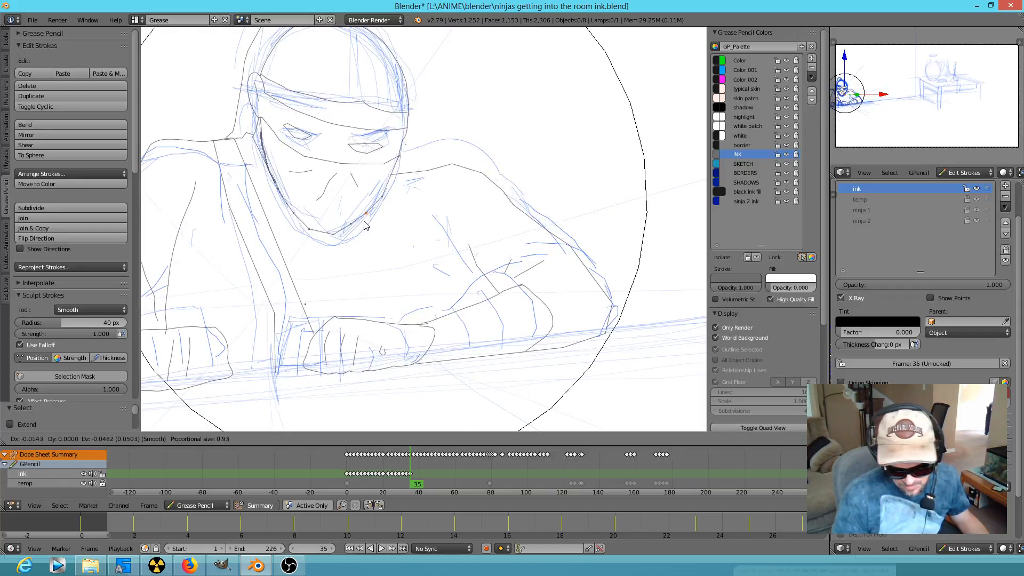
scroll(358, 225, "up", 5)
scroll(357, 224, "up", 4)
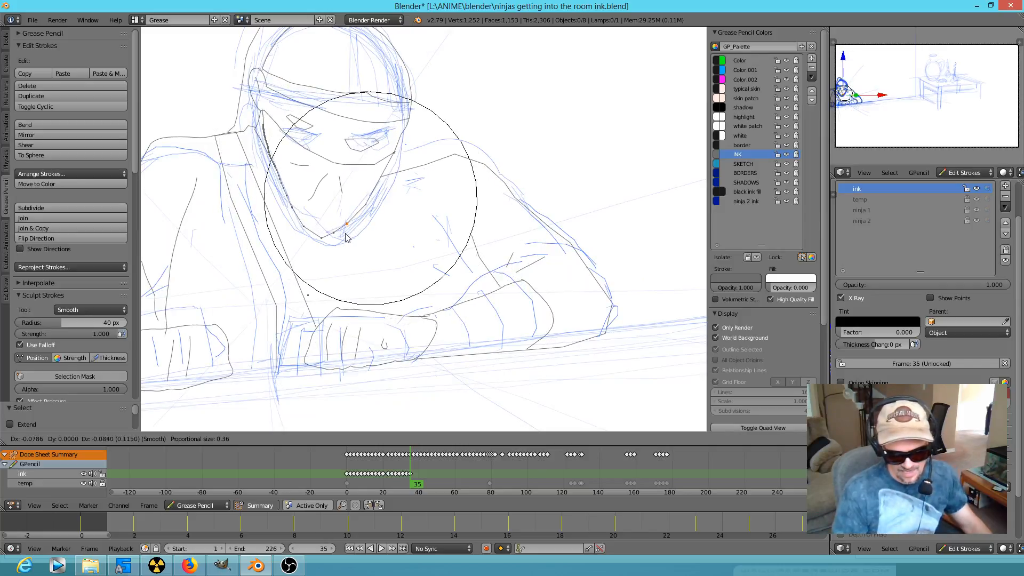
left_click(334, 236)
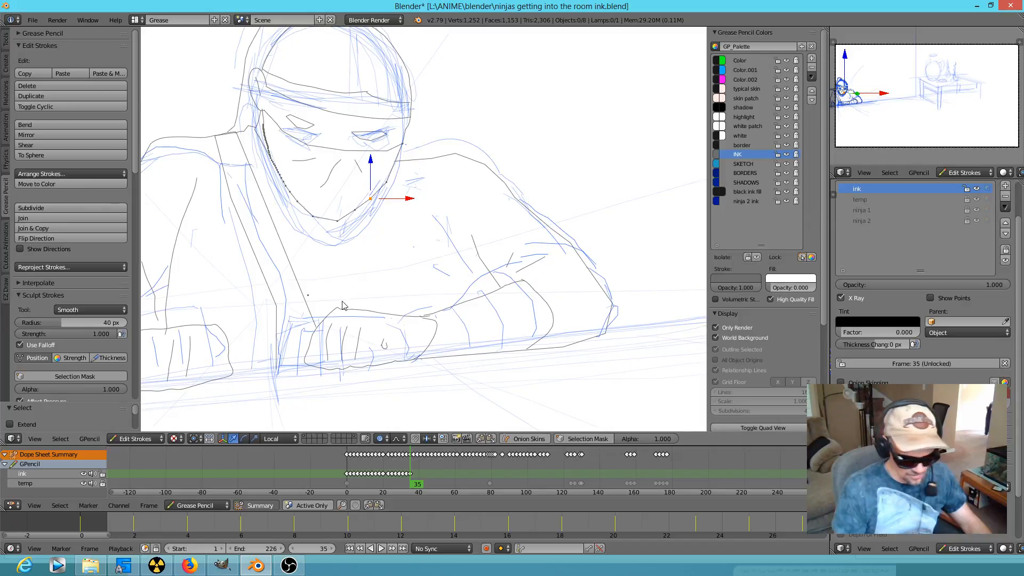
key("e")
left_click_drag(342, 300, 358, 301)
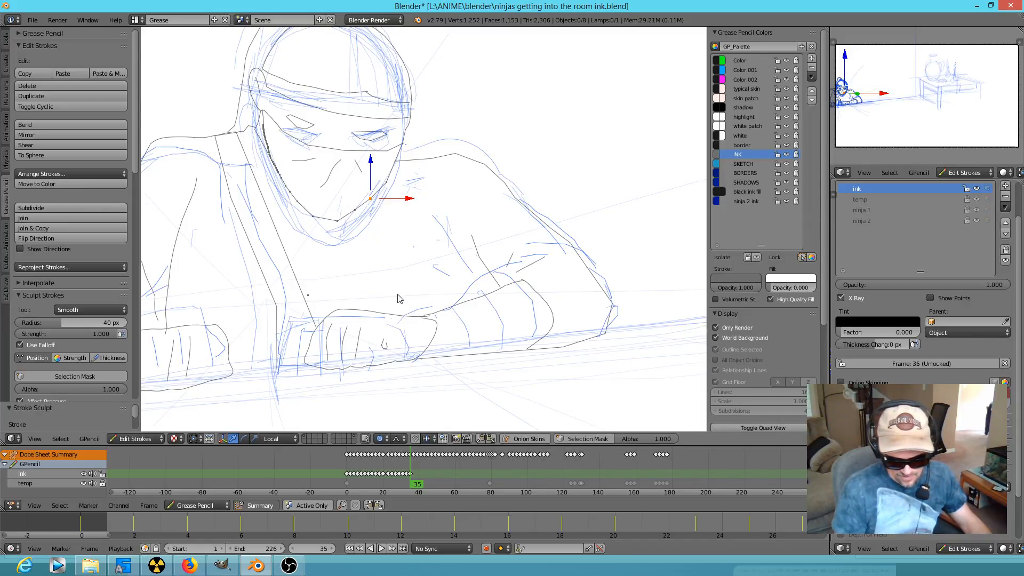
Lower the peak point of the right-hand shoulder outline by about 0.013 with proportional size 0.36
middle_click_drag(387, 259, 503, 301, "shift")
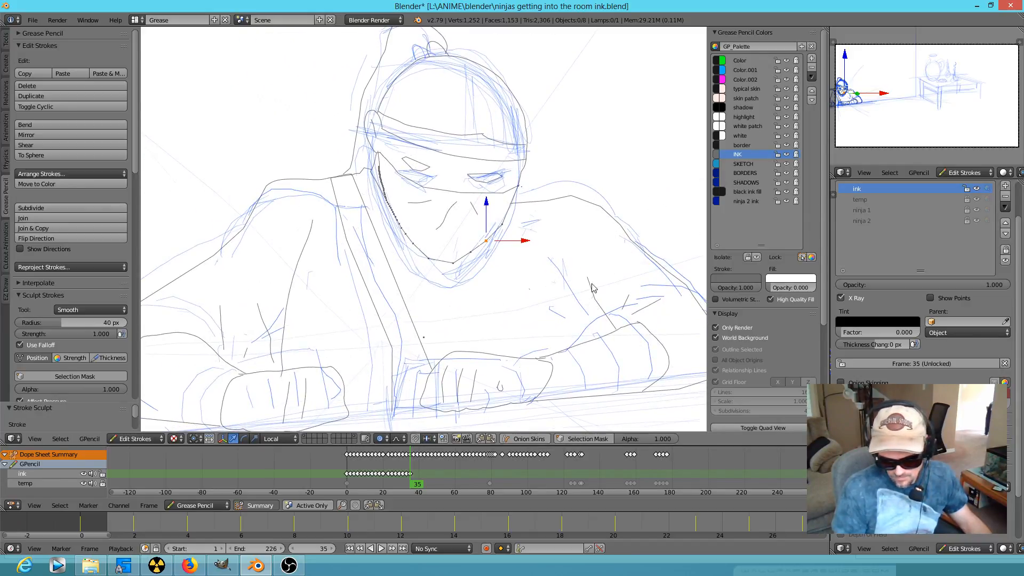
right_click(568, 200)
key("g")
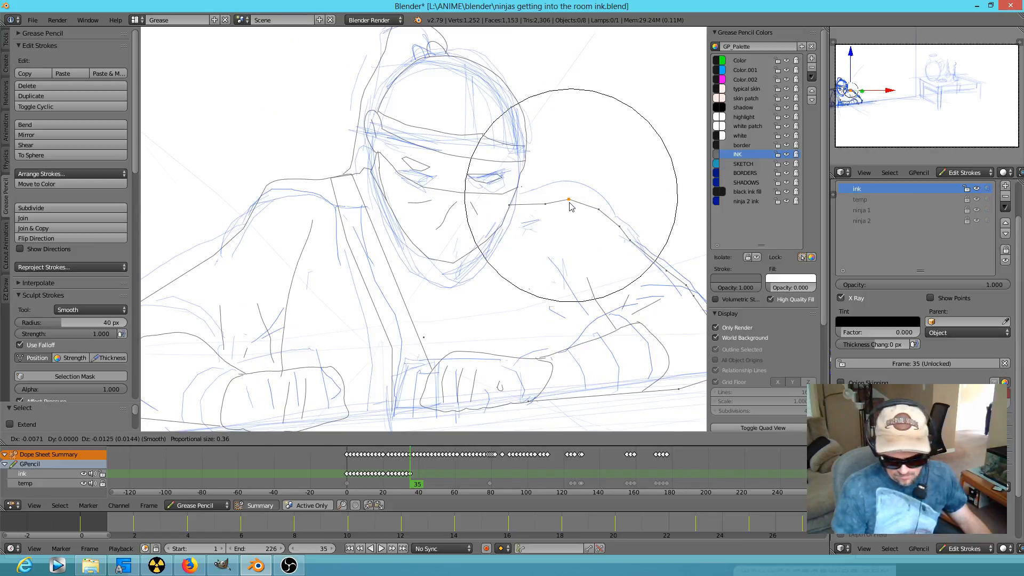
left_click(571, 206)
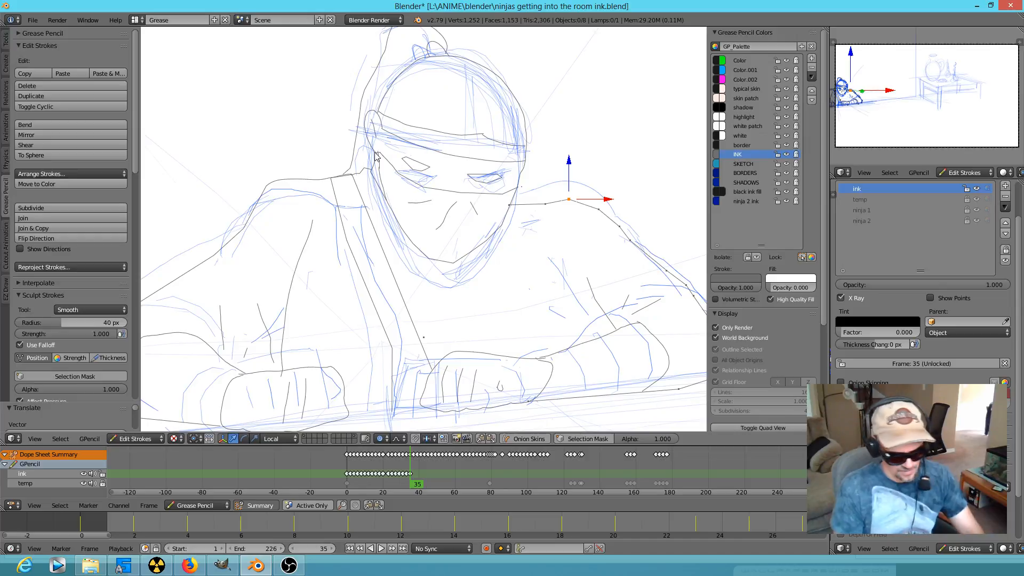
Compare with frame 33 and, at frame 35, shift the ear line and the mask's upper edge, using proportional sizes 0.36 and 0.14
key("Left")
key("Left")
key("Right")
key("Right")
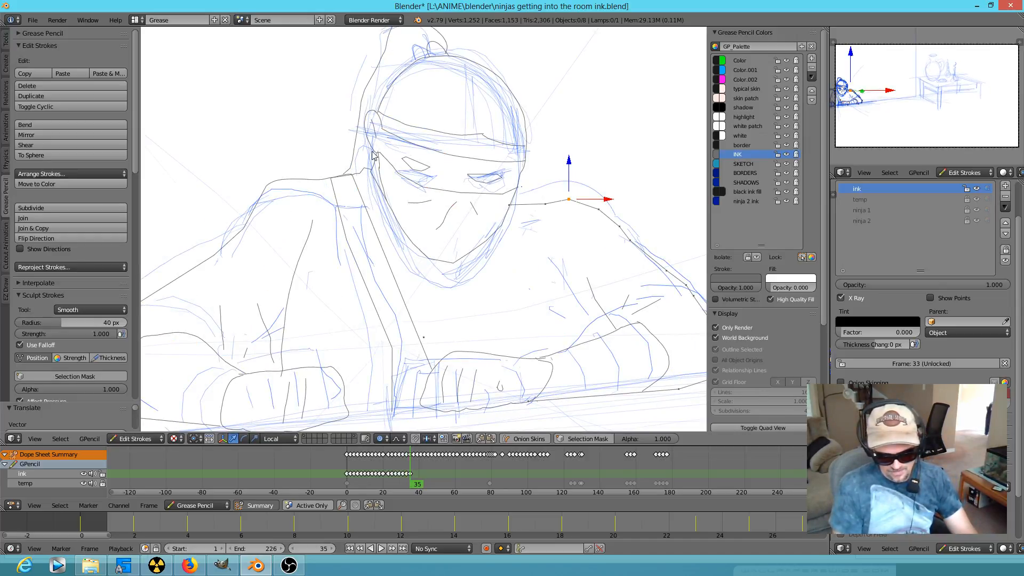
right_click(373, 155)
key("g")
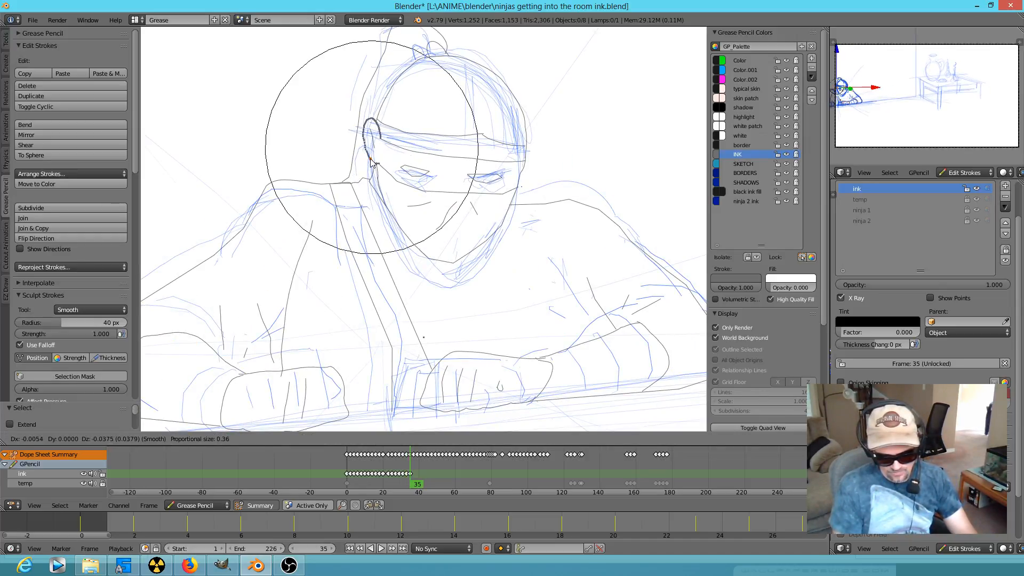
left_click(371, 163)
right_click(462, 199)
key("g")
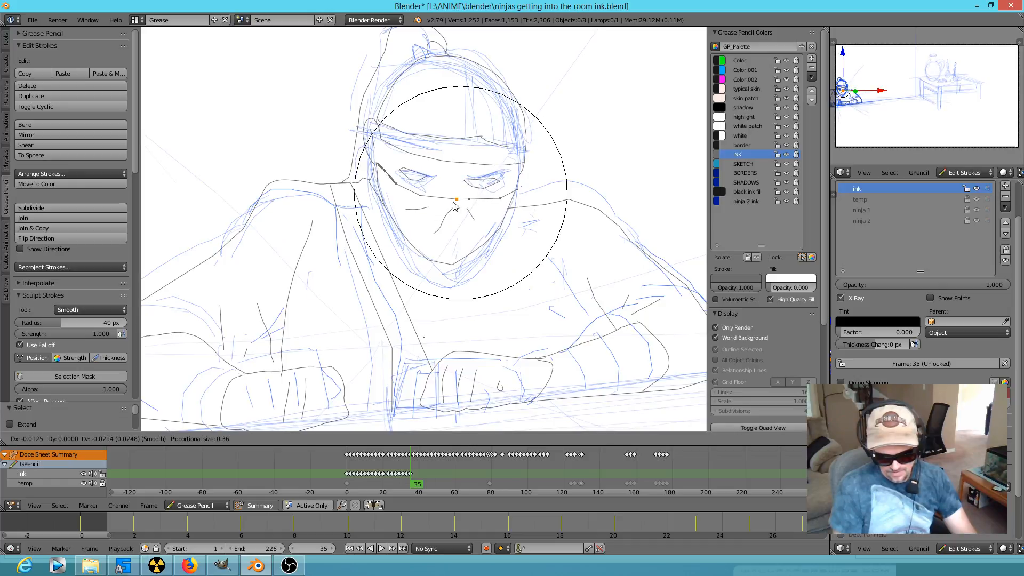
scroll(449, 202, "down", 1)
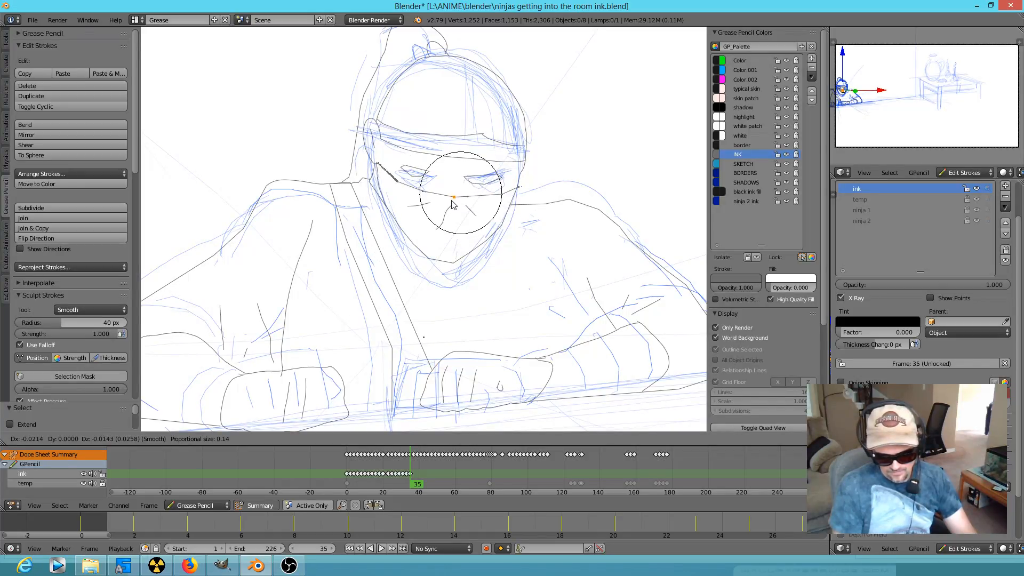
left_click(458, 201)
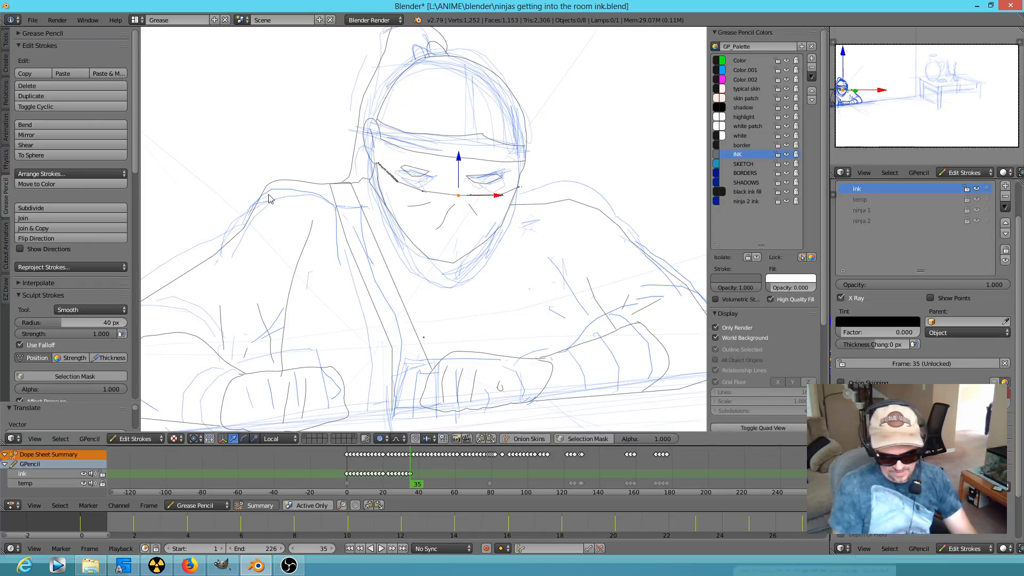
Fit the points of the left-hand shoulder and outer upper-arm outline to the sketch one by one
right_click(267, 188)
key("g")
left_click(260, 195)
right_click(245, 227)
key("g")
left_click(229, 233)
middle_click_drag(290, 255, 393, 258, "shift")
key("g")
left_click(375, 235)
right_click_drag(282, 308, 285, 295)
right_click_drag(259, 344, 267, 310)
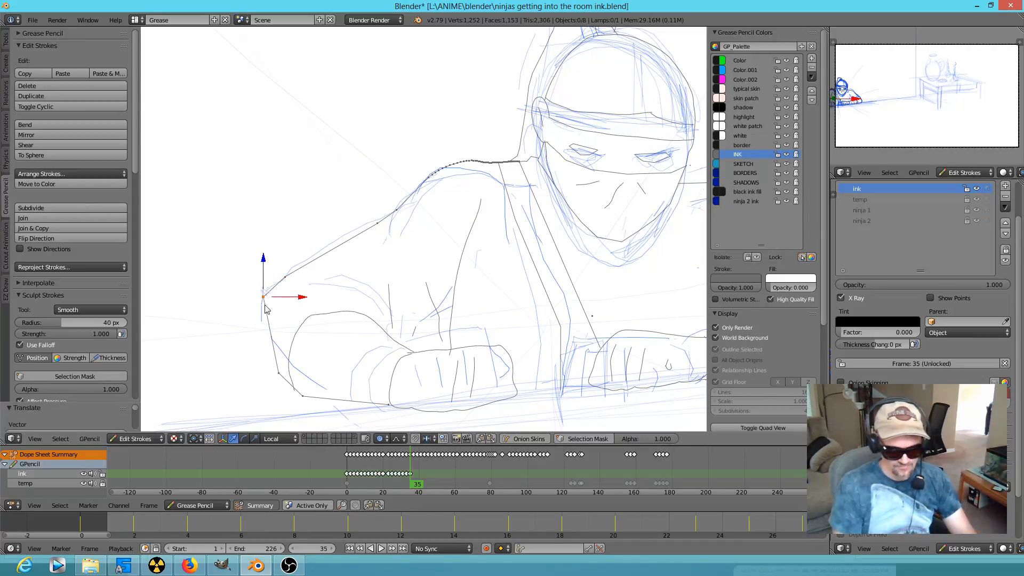
Raise the top of the left-hand forearm curve onto the sketch with proportional size 0.14 and smooth its bend
mouse_move(273, 375)
right_mouse_down()
mouse_move(265, 334)
mouse_move(302, 333)
mouse_move(304, 323)
right_mouse_up()
key("e")
mouse_move(311, 322)
left_mouse_down()
mouse_move(299, 309)
mouse_move(297, 331)
mouse_move(320, 338)
mouse_move(343, 315)
left_mouse_up()
right_click(345, 319)
key("g")
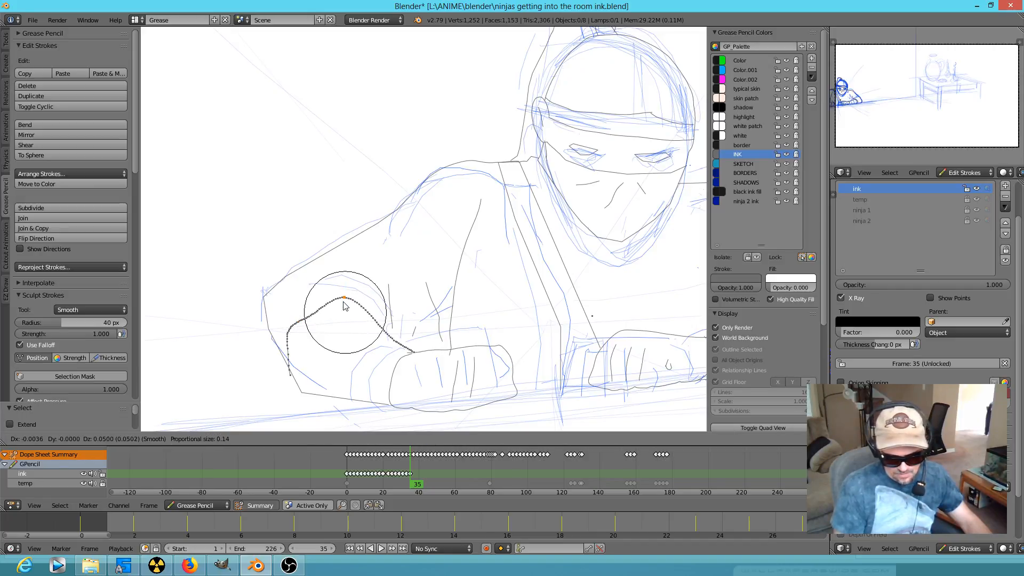
left_click(343, 296)
key("g")
left_click(308, 309)
key("g")
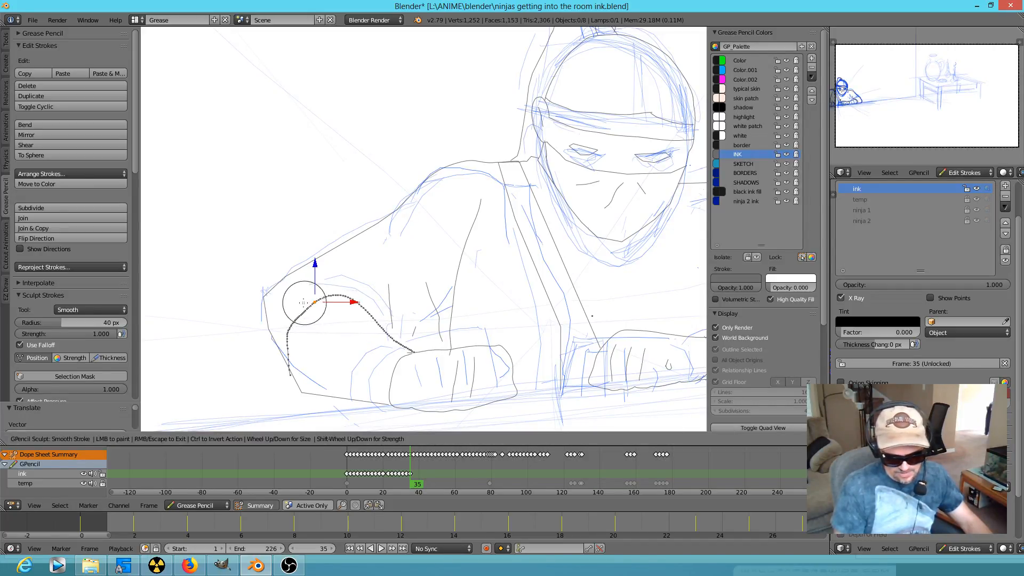
left_click(336, 309)
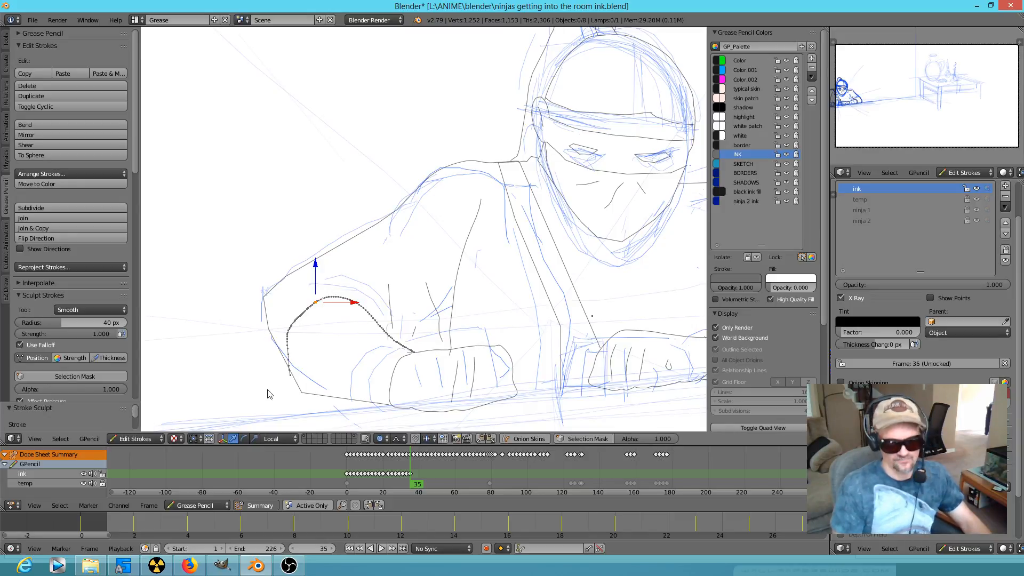
Move the left-hand elbow's lower corner point up and outward onto the sketch with proportional size 0.14
right_click(302, 394)
key("g")
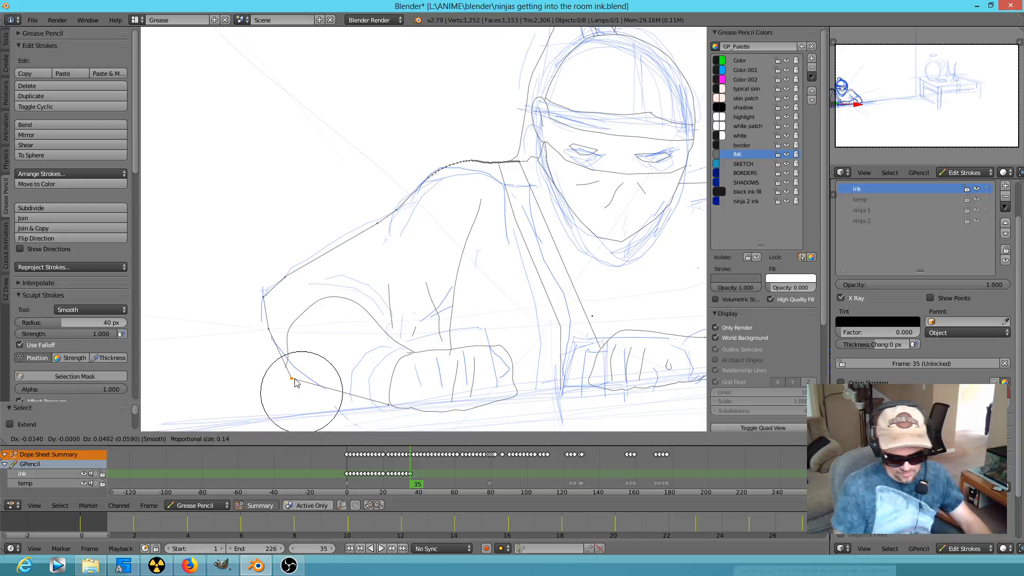
left_click(297, 380)
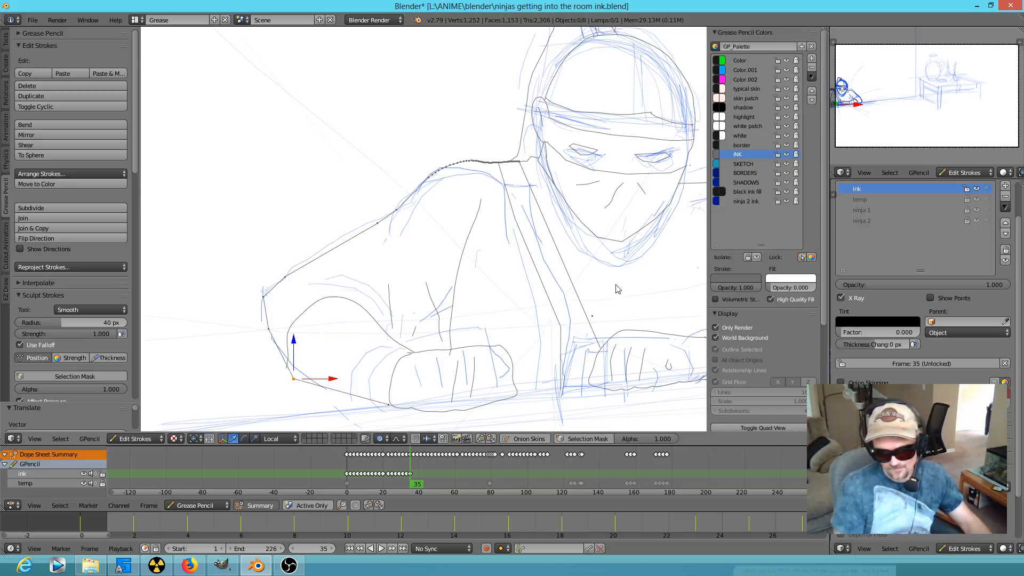
Raise the top points of the right-hand shoulder outline onto the sketched shoulder with proportional size 0.14
middle_click_drag(615, 288, 420, 276, "shift")
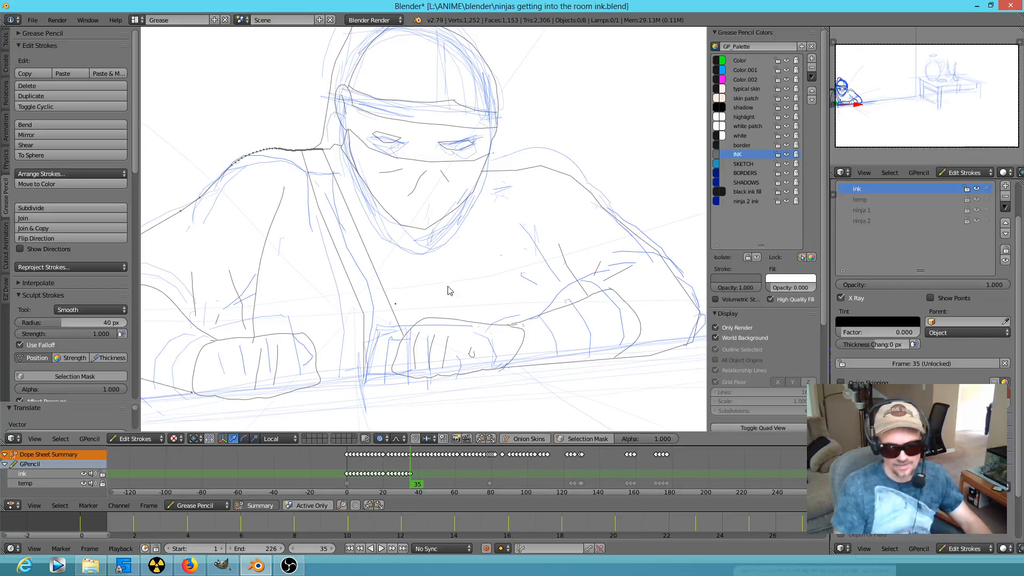
key("c")
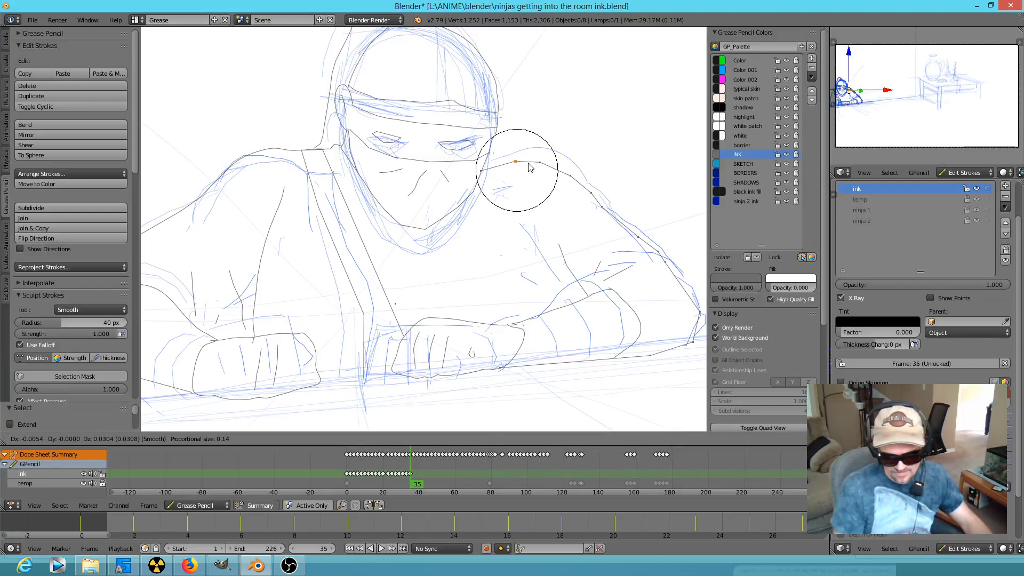
key("Escape")
right_click(540, 167)
key("g")
key("Escape")
right_click(569, 176)
key("g")
left_click(572, 169)
right_click(544, 169)
key("g")
left_click(543, 163)
Move the two lower points of the mask's chin outline down onto the sketched jaw with proportional size 0.14
right_click(407, 234)
key("g")
left_click(418, 241)
right_click(445, 220)
key("g")
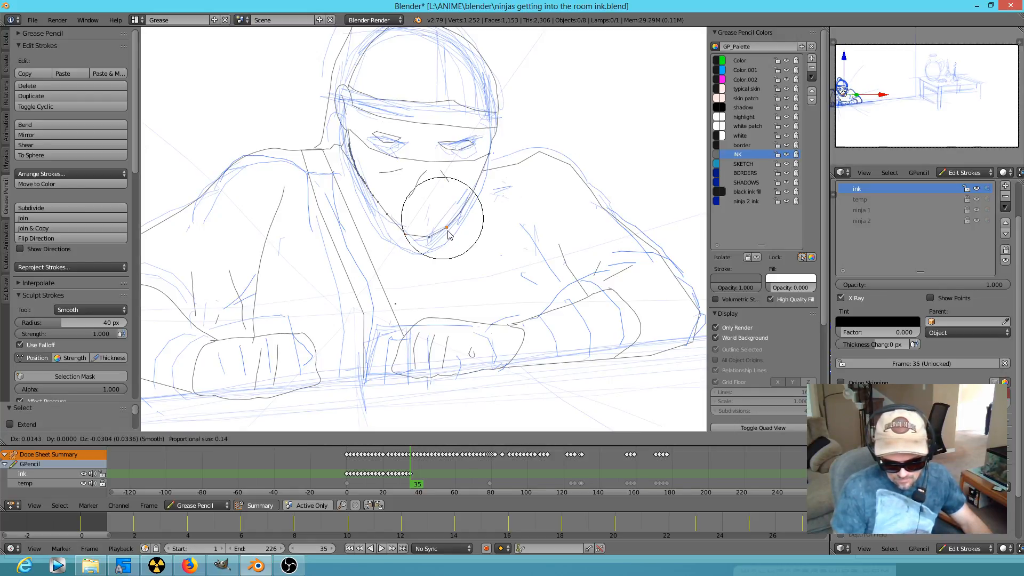
left_click(462, 227)
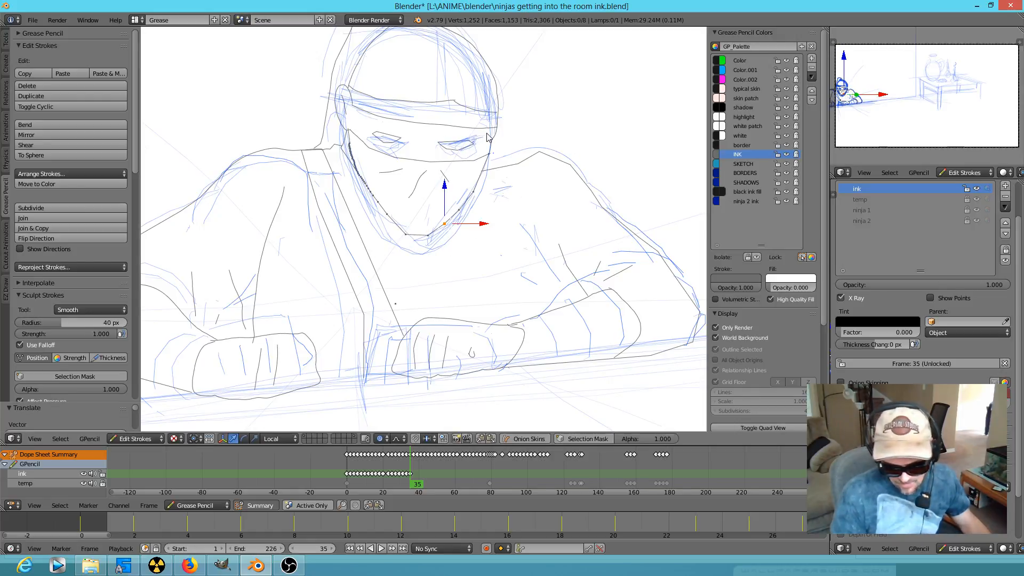
Try to move the meeting point of the headband's two upper-edge strokes with proportional size 0.14
scroll(487, 137, "up", 6)
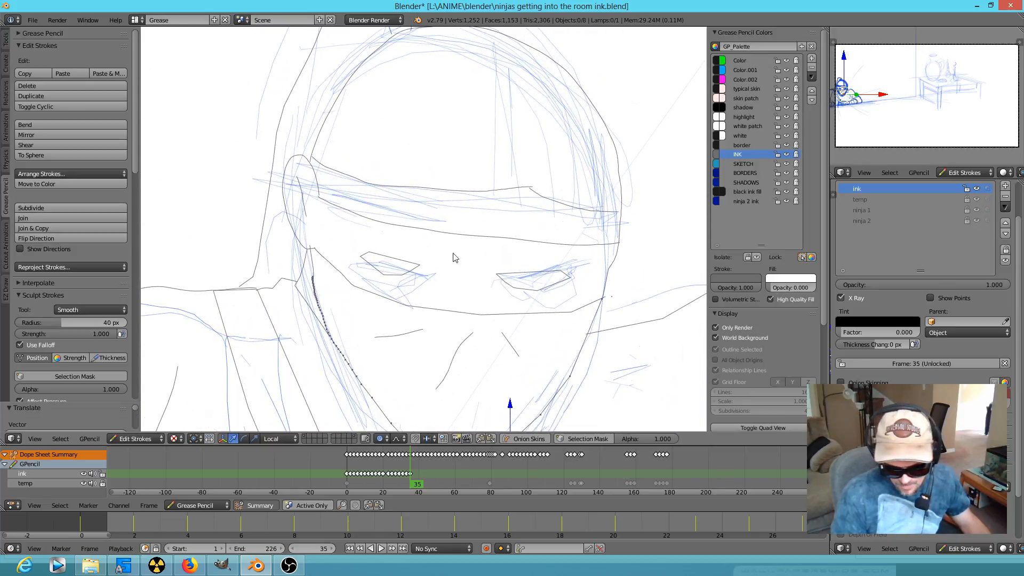
right_click(531, 193)
key("g")
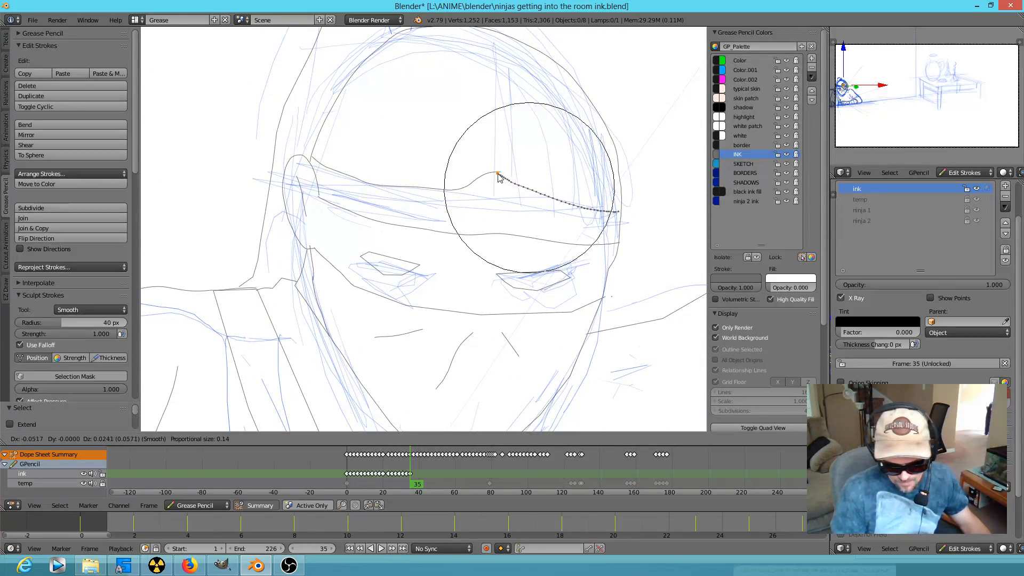
scroll(492, 176, "down", 3)
left_click(516, 184)
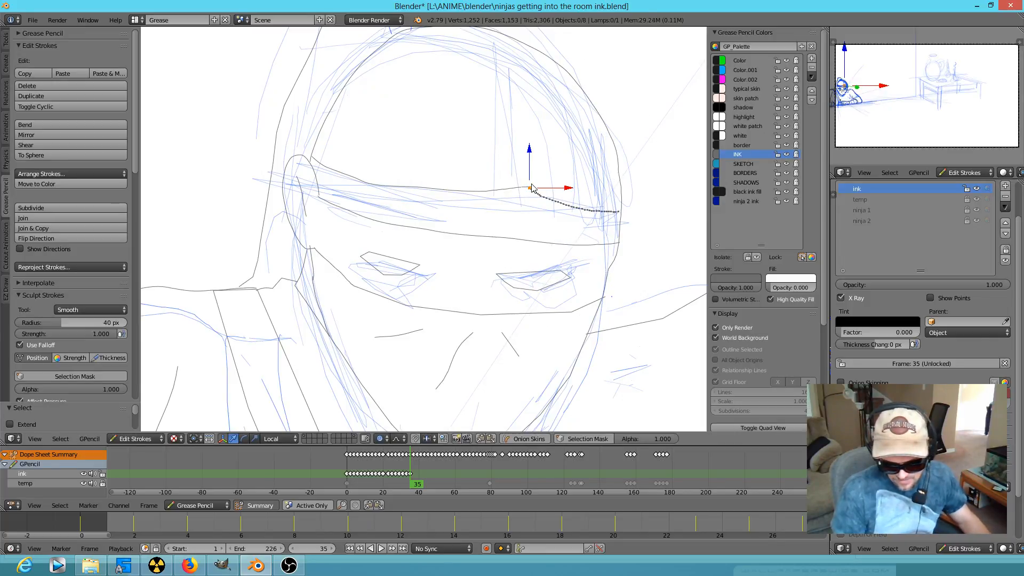
key("g")
left_click(501, 178)
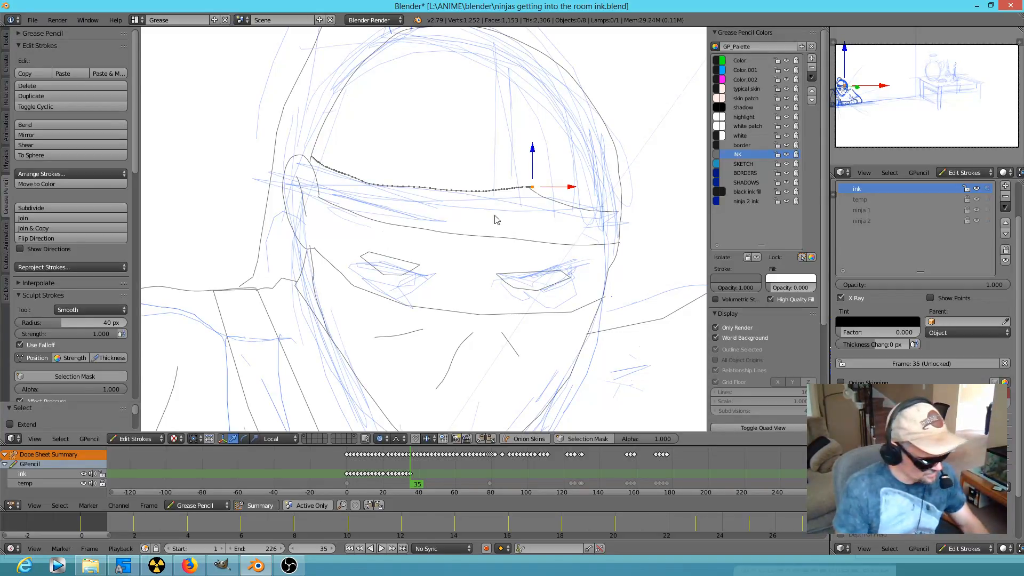
Delete both strokes that form the headband's upper edge
key("x")
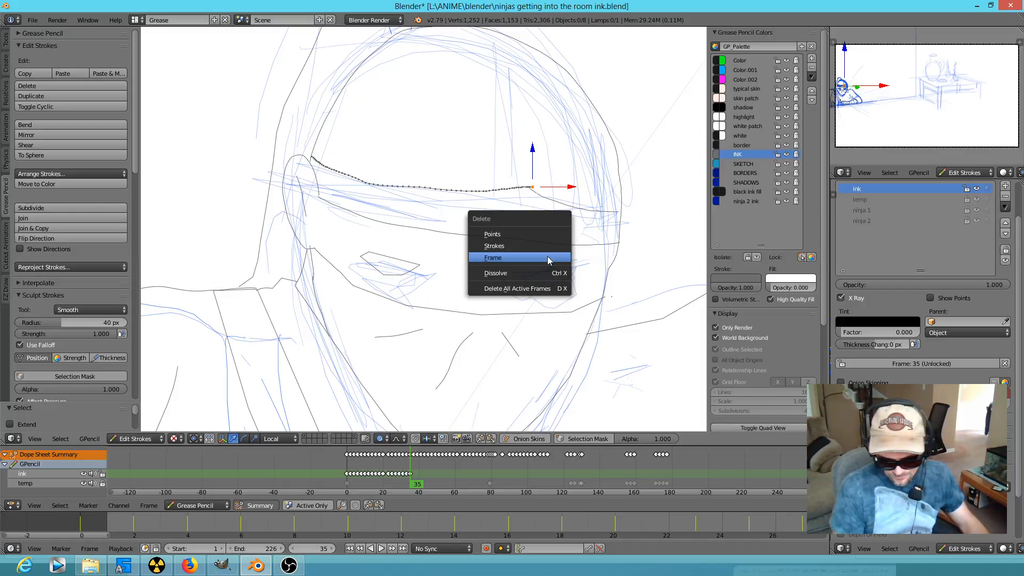
left_click(543, 247)
key("x")
left_click(555, 207)
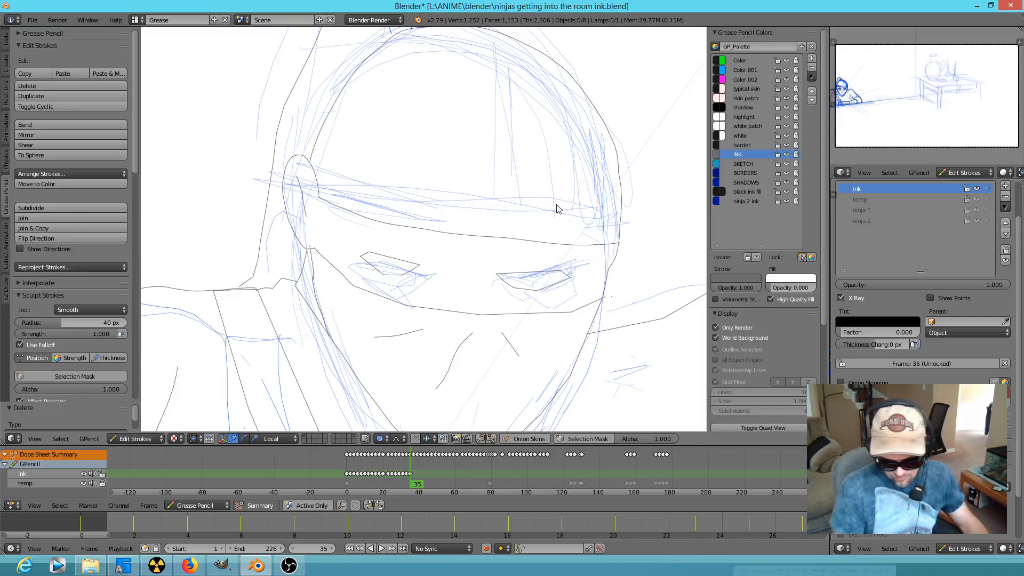
Pull the head outline and the right-hand end of the headband's lower edge inward onto the sketch, and compare with frame 33
right_click_drag(627, 245, 613, 227)
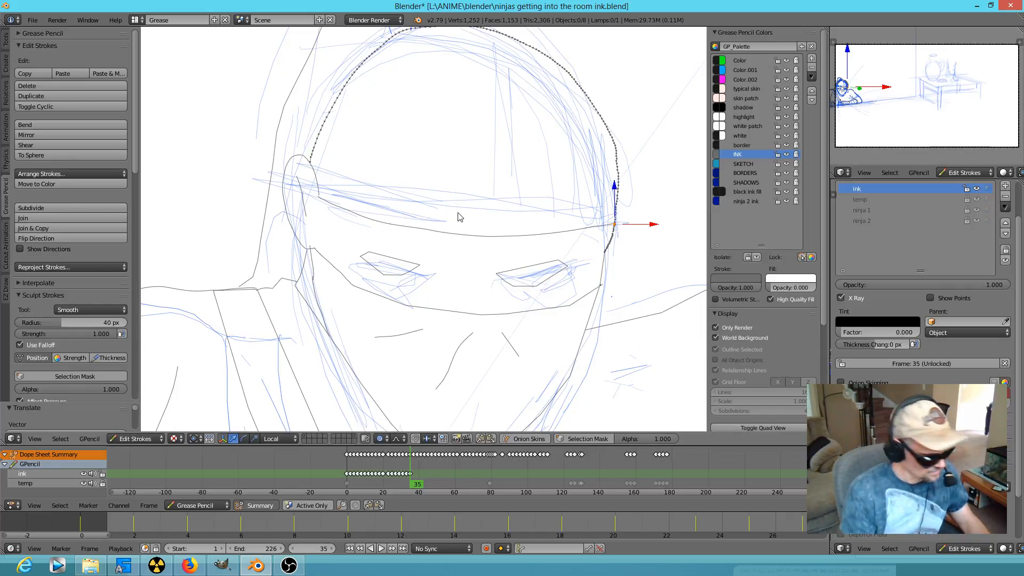
key("Left")
key("Left")
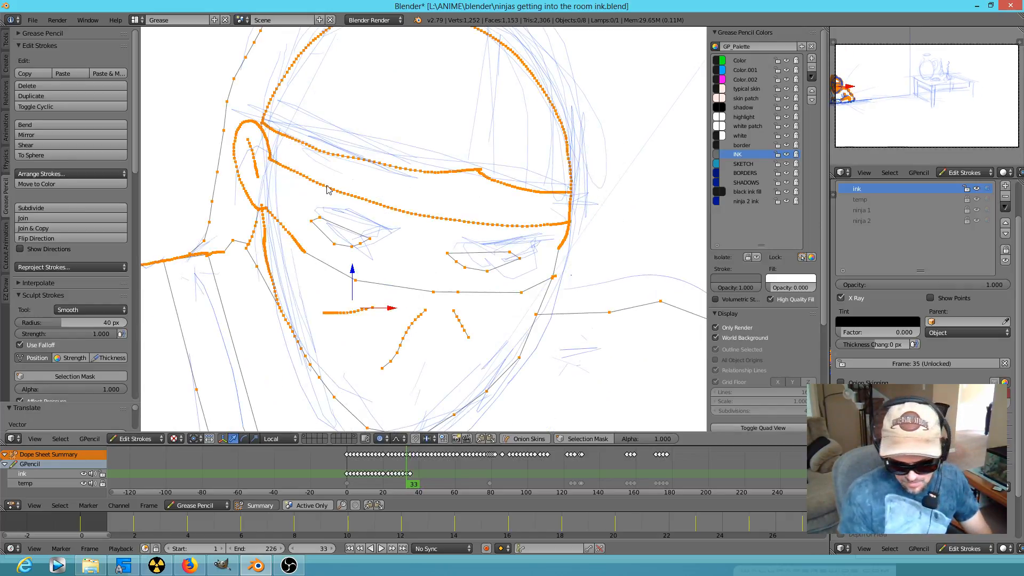
key("Right")
key("Right")
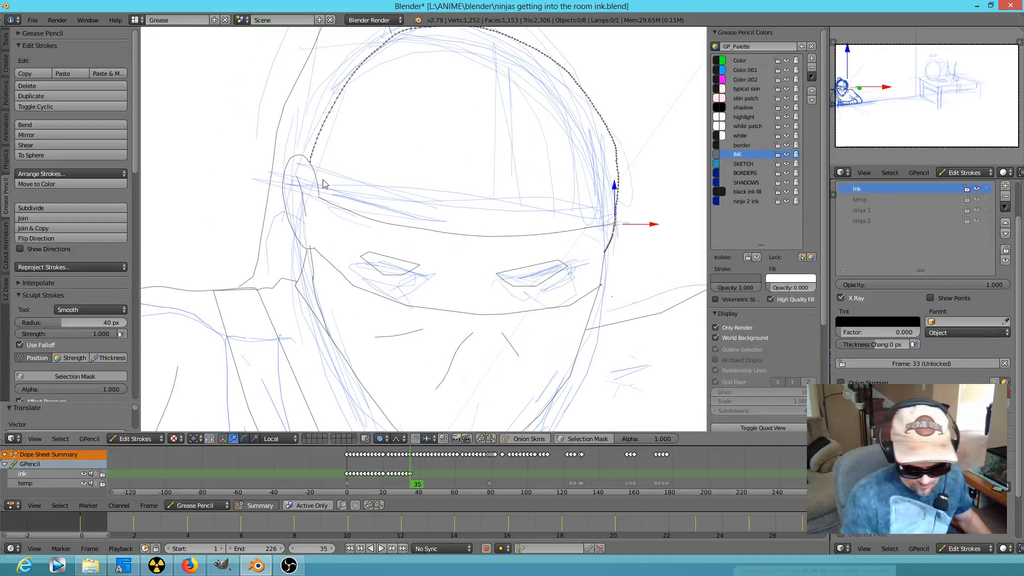
Draw a new upper edge for the headband on frame 35, running from the ear across the forehead to the far head outline
left_click_drag(327, 167, 315, 155)
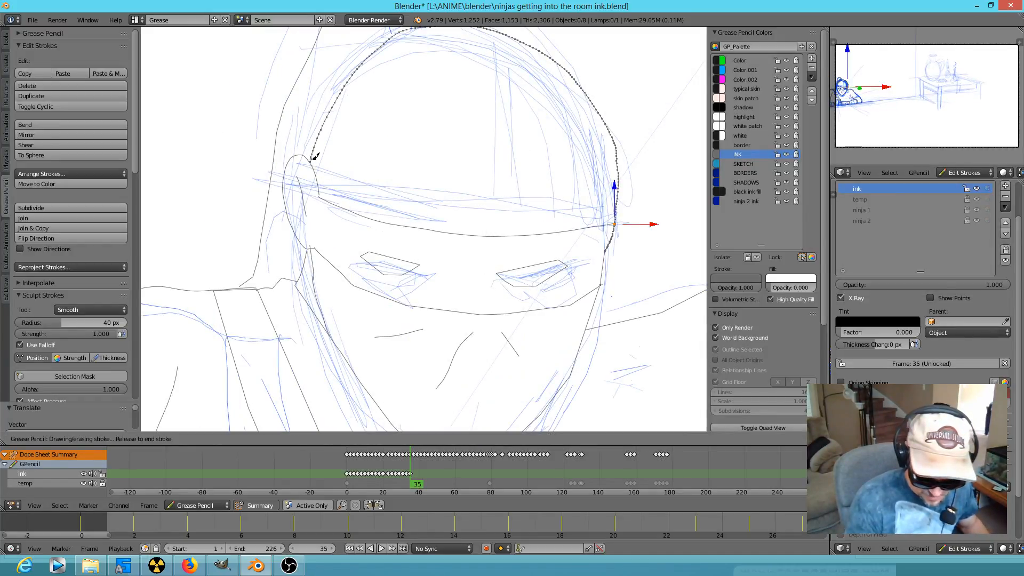
mouse_move(509, 173)
left_mouse_down()
mouse_move(560, 192)
mouse_move(619, 189)
left_mouse_up()
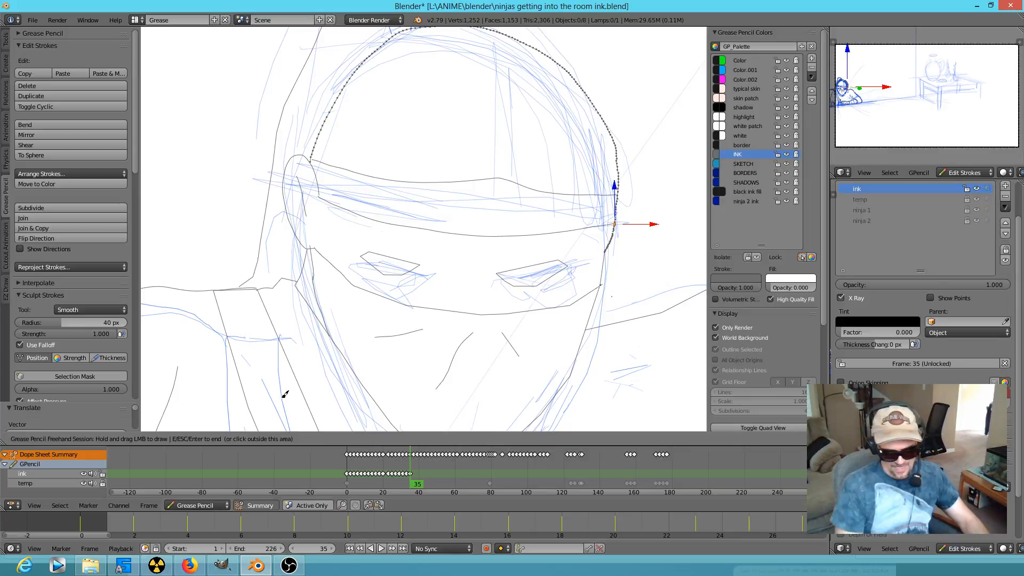
Switch to Vegas Pro, open the project AKARIS DREAM.veg and select the timeline section ending at 00:00:44:11 to view the ninja's headband
left_click(58, 565)
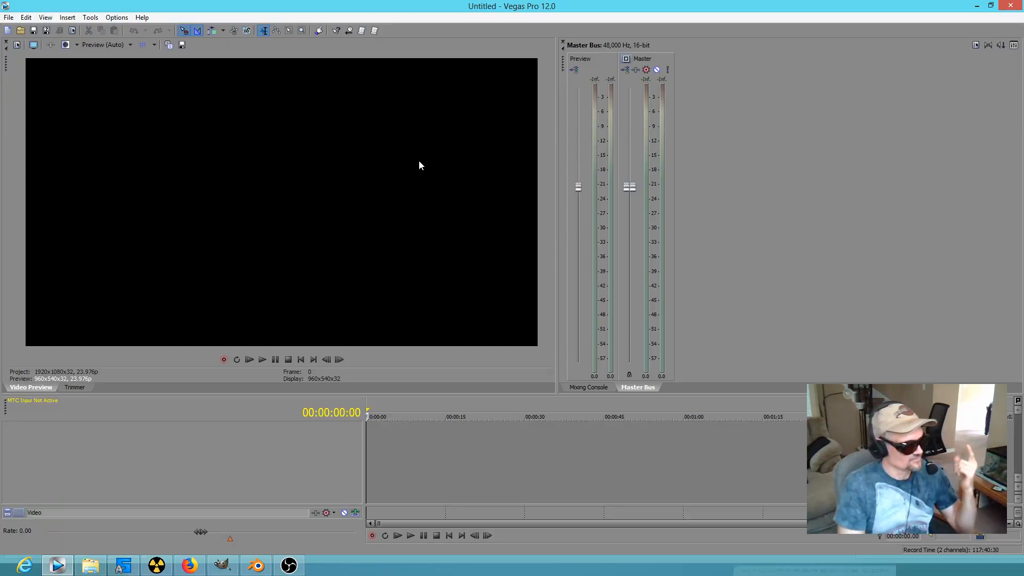
left_click(8, 18)
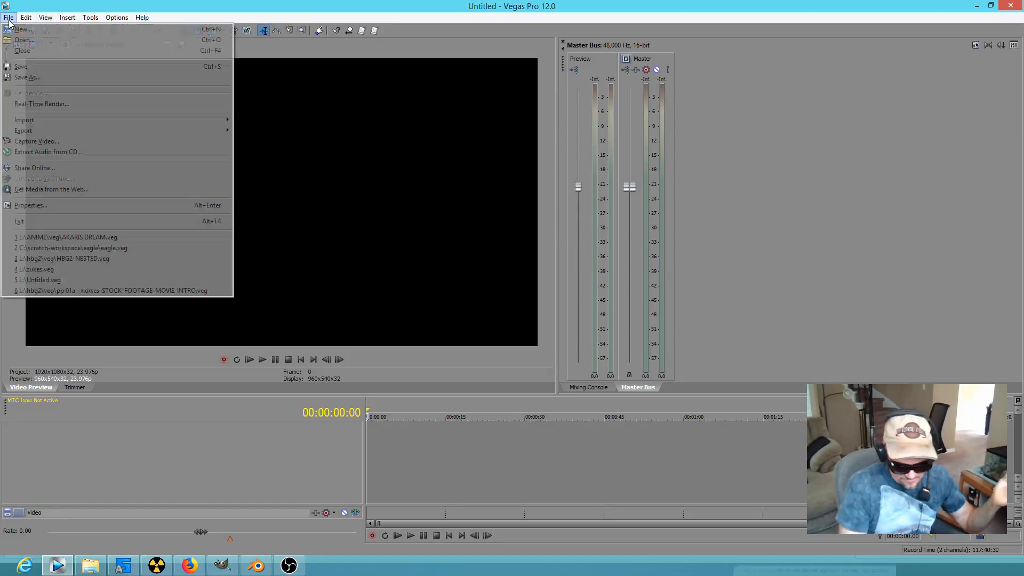
left_click(130, 238)
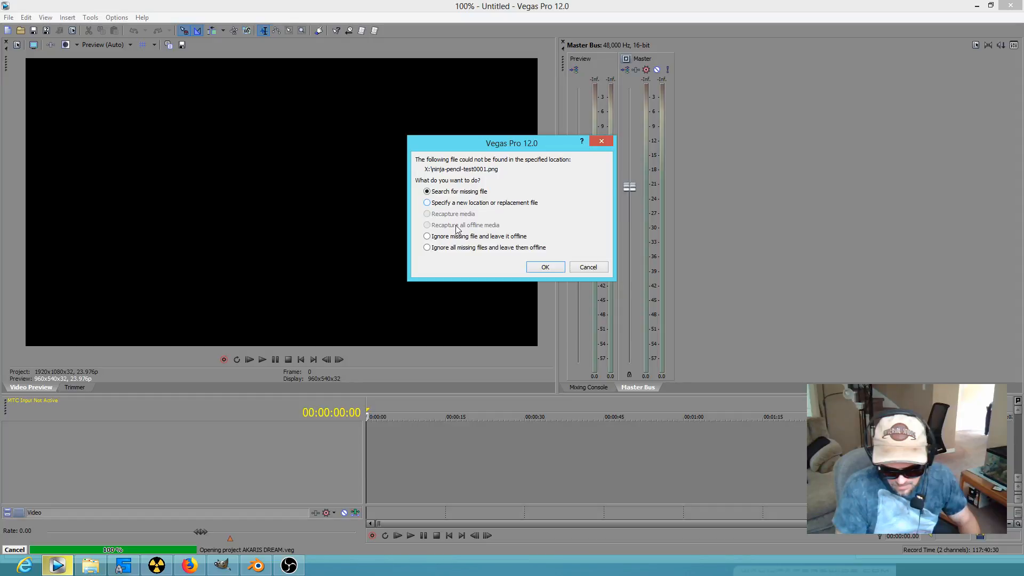
left_click(547, 267)
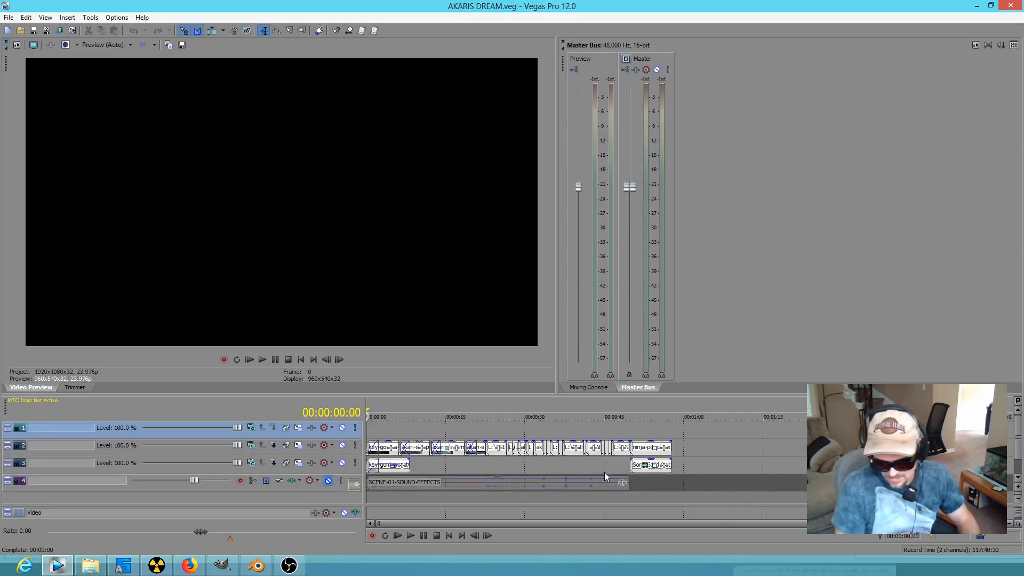
left_click_drag(507, 461, 603, 475)
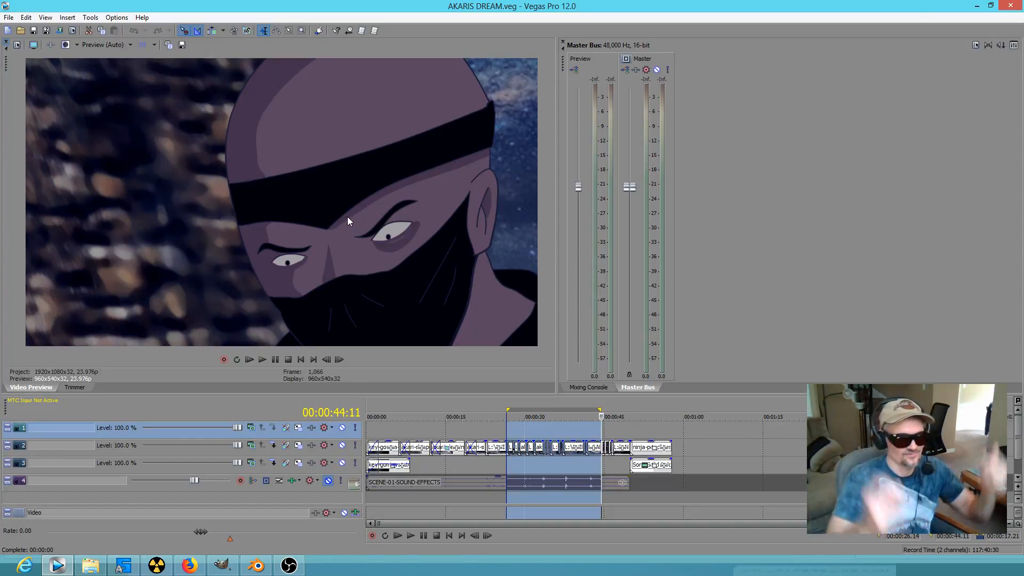
Return to Blender, smooth the headband's new upper edge and move its middle point onto an even curve with proportional size 0.13
left_click(256, 565)
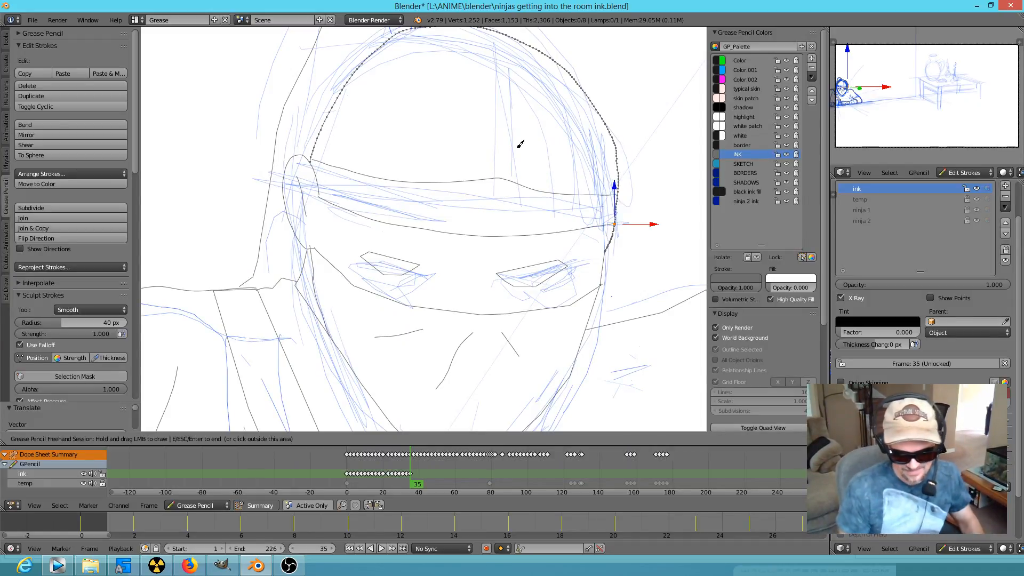
key("e")
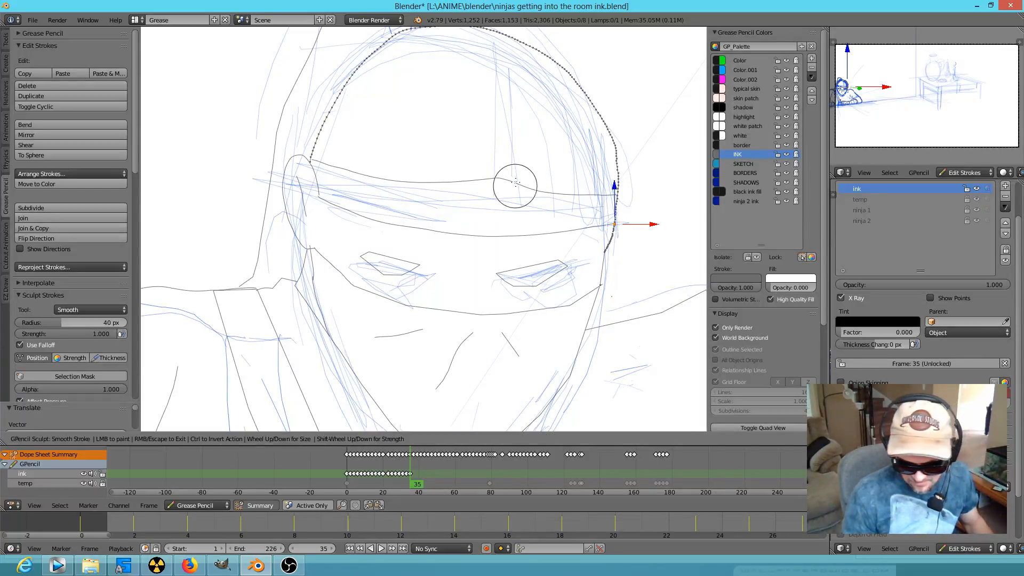
key("Escape")
right_click(492, 183)
key("g")
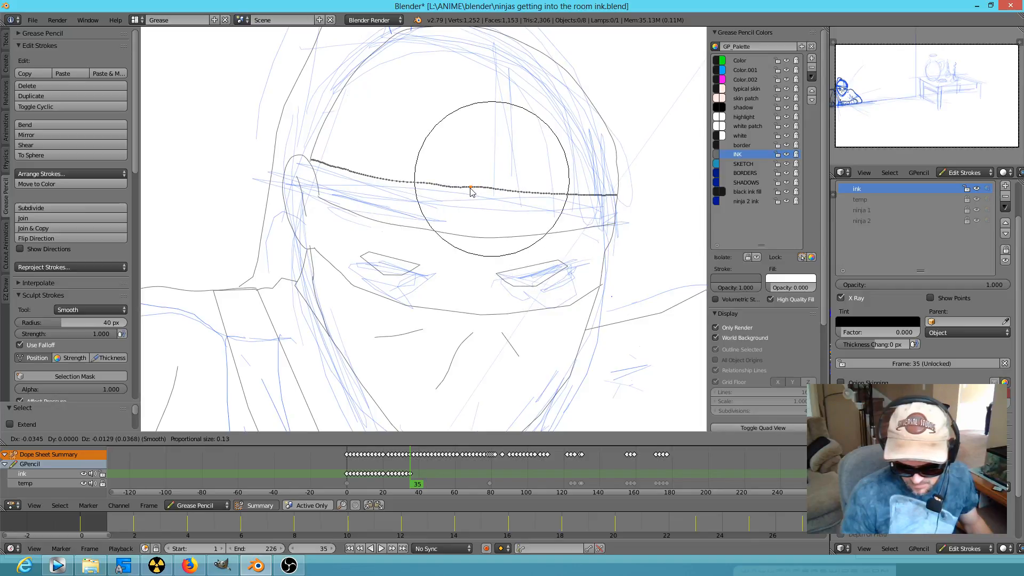
left_click(472, 189)
key("e")
mouse_move(473, 186)
left_mouse_down()
mouse_move(544, 192)
mouse_move(491, 178)
mouse_move(561, 201)
mouse_move(464, 187)
left_mouse_up()
key("Escape")
Pull the middle of the headband's lower edge down into a point between the eyes with proportional size 0.03
right_click(478, 245)
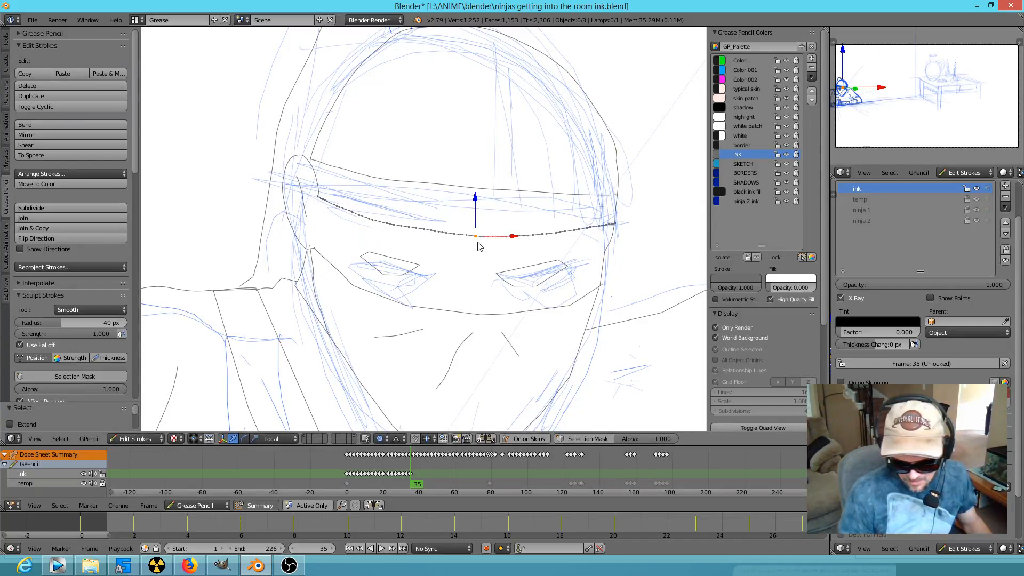
key("g")
scroll(464, 248, "up", 3)
scroll(463, 248, "up", 7)
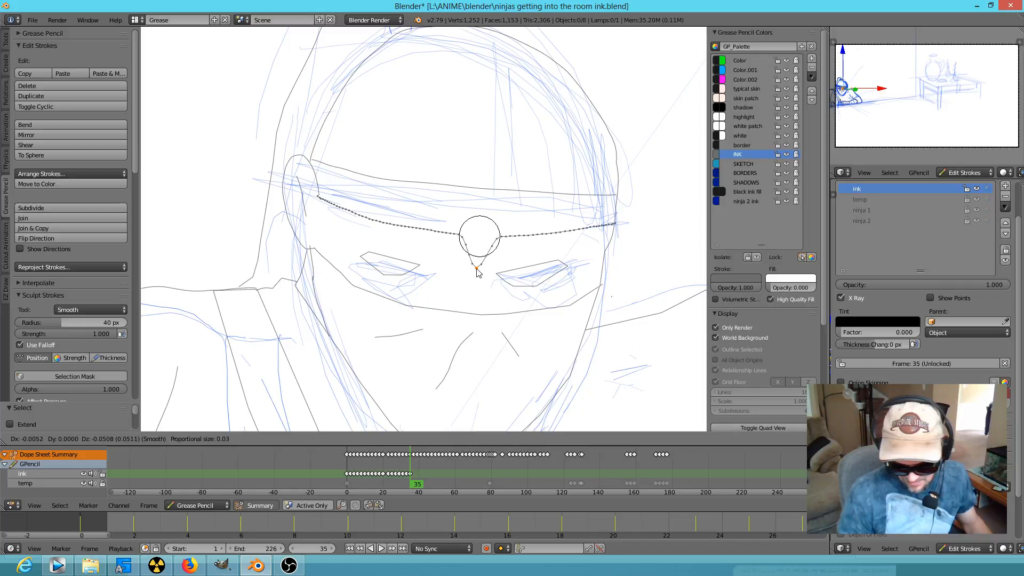
left_click(477, 268)
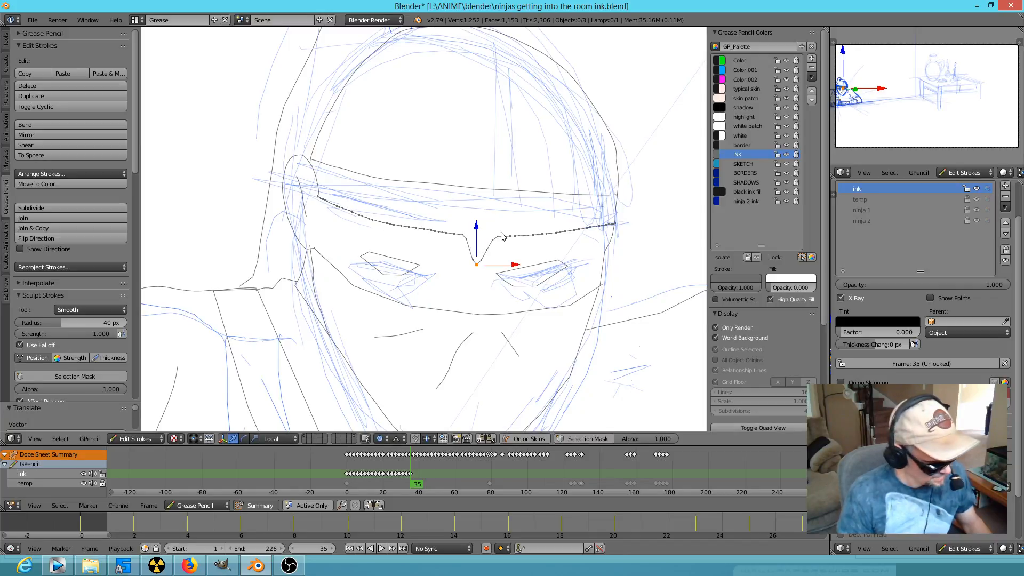
Smooth both sides of the dip in the headband's lower edge and move its tip slightly down with proportional size 0.02
key("e")
mouse_move(487, 229)
left_mouse_down()
mouse_move(446, 231)
mouse_move(467, 238)
left_mouse_up()
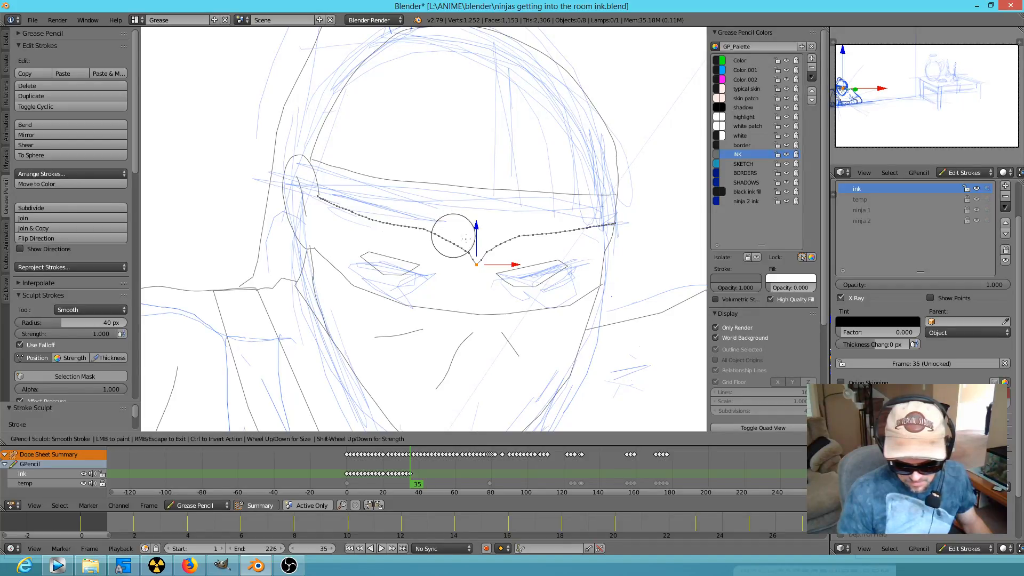
key("Escape")
right_click(478, 265)
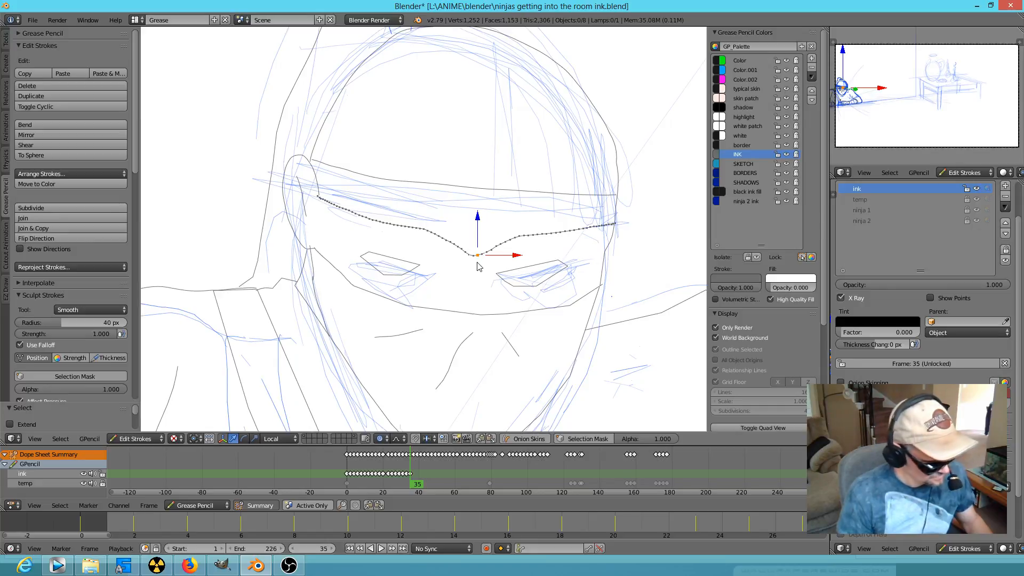
key("g")
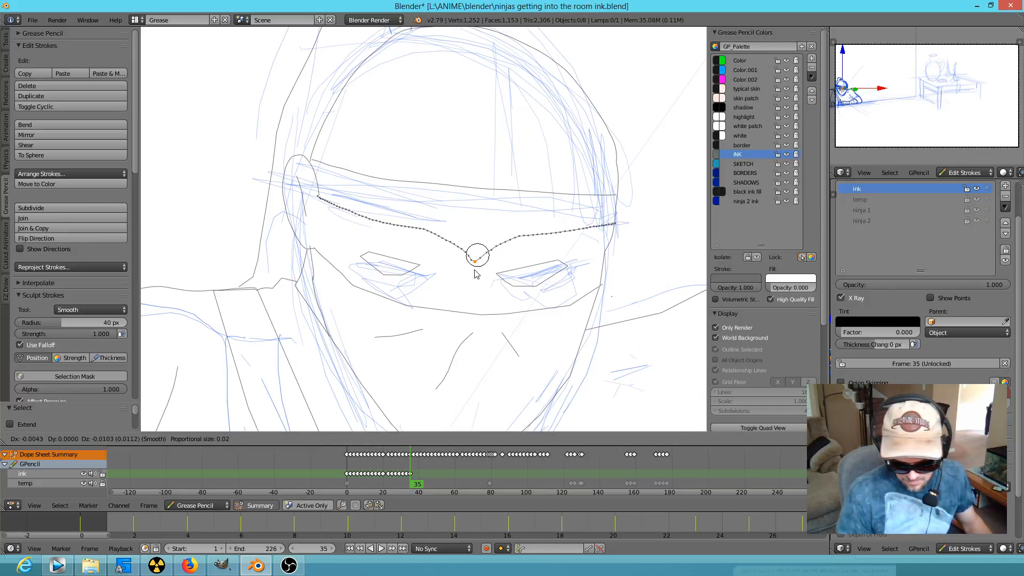
left_click(478, 275)
left_click(424, 230)
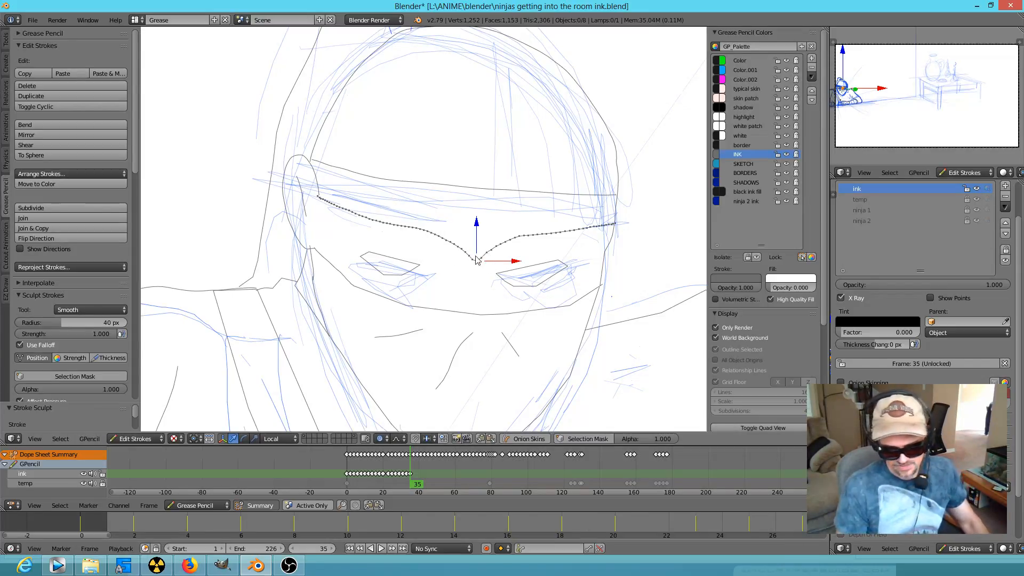
Go back to frame 33 and select the two upper-edge strokes and the lower-edge stroke of the headband by one point each
key("Left")
key("Left")
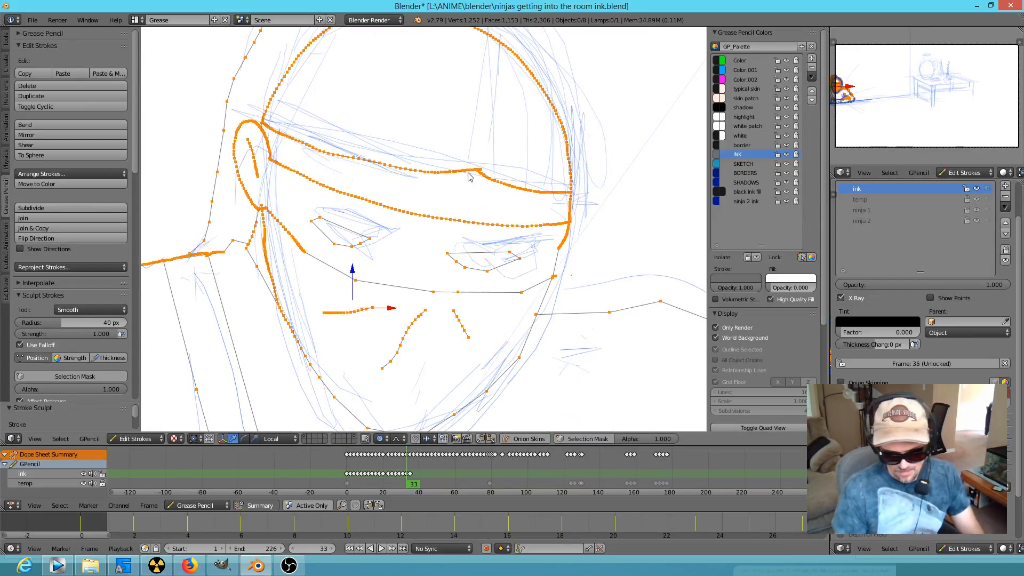
right_click(483, 177)
right_click(459, 173, "shift")
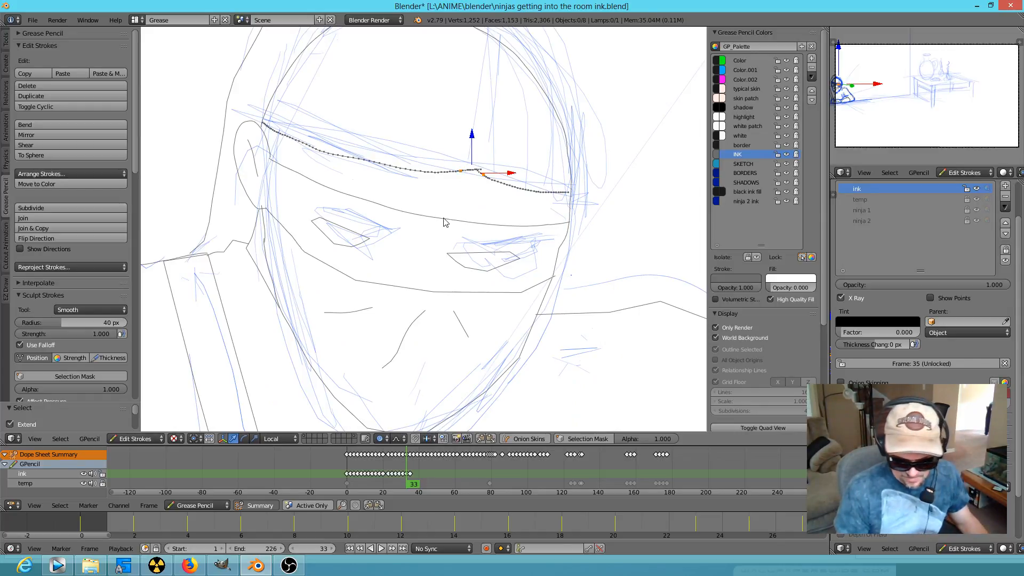
right_click(438, 222, "shift")
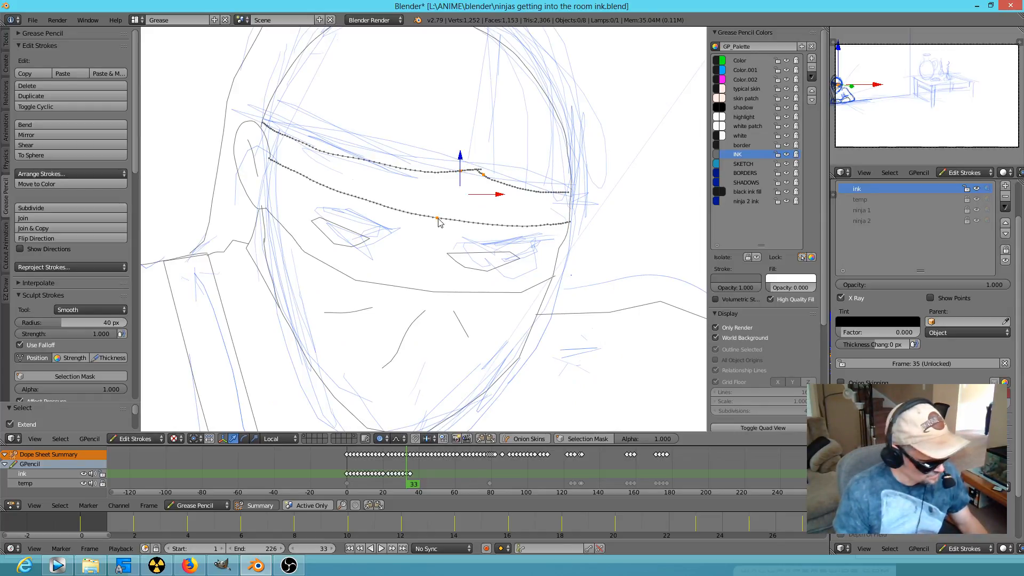
Delete the selected headband strokes across the ninja's forehead in frame 33 of the ink layer
key("x")
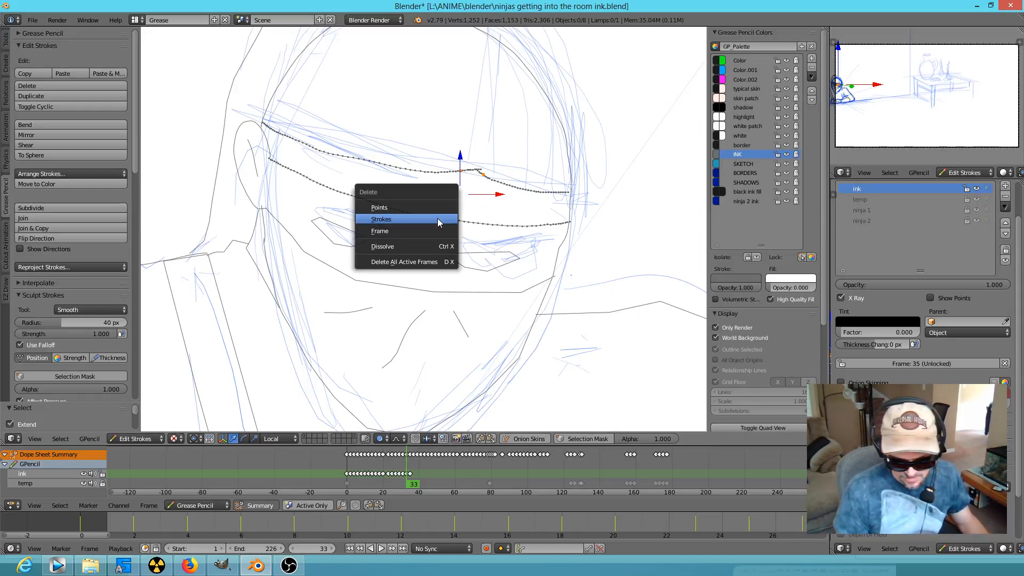
left_click(437, 222)
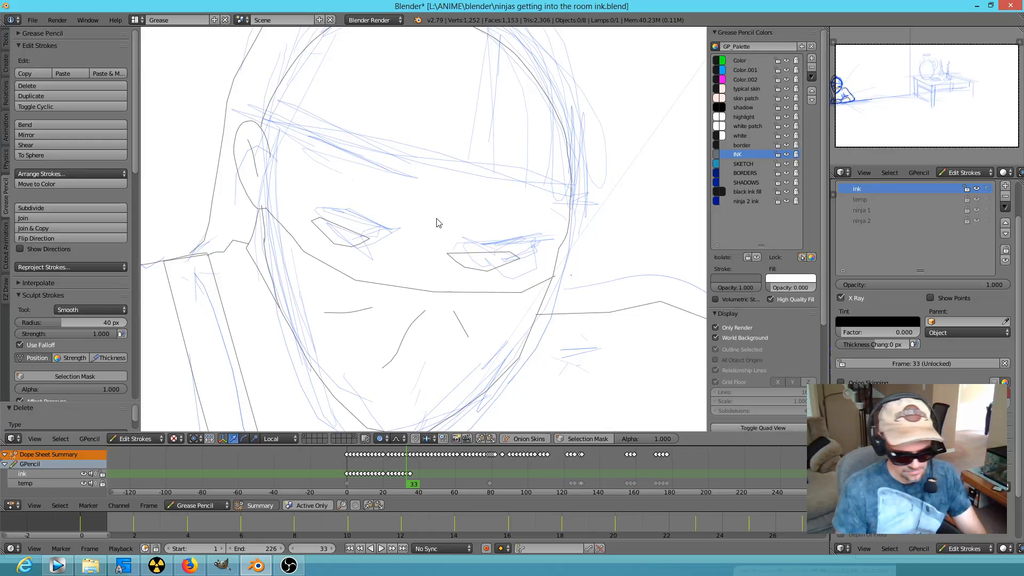
Go to frame 31 and delete the ninja's headband ink strokes there
key("Up")
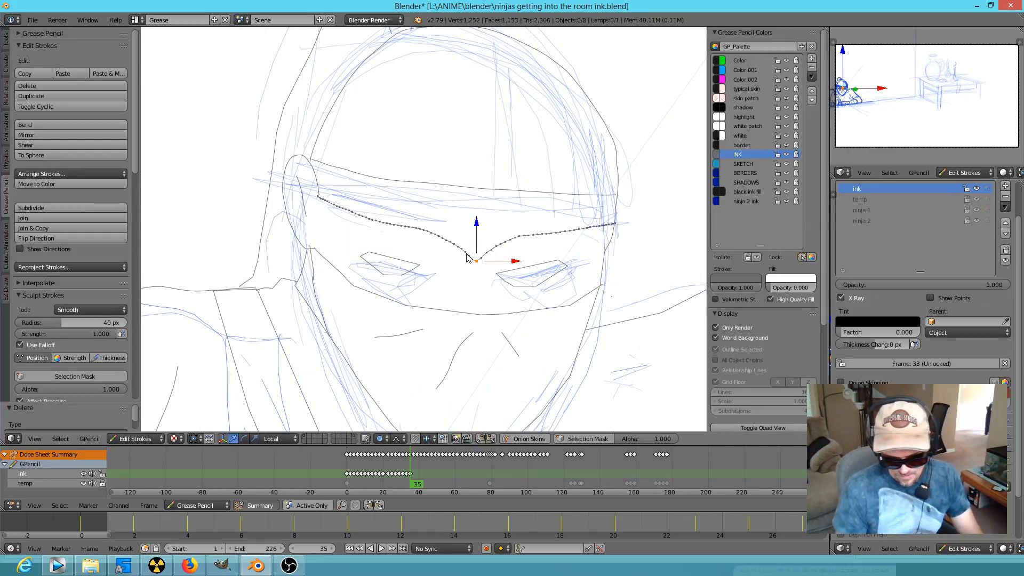
key("Down")
key("Down")
key("Down")
key("Down")
right_click(361, 151, "shift")
right_click(387, 156, "shift")
key("x")
left_click(385, 156)
Move to frame 29, select the upper and lower headband strokes, and delete them
key("Up")
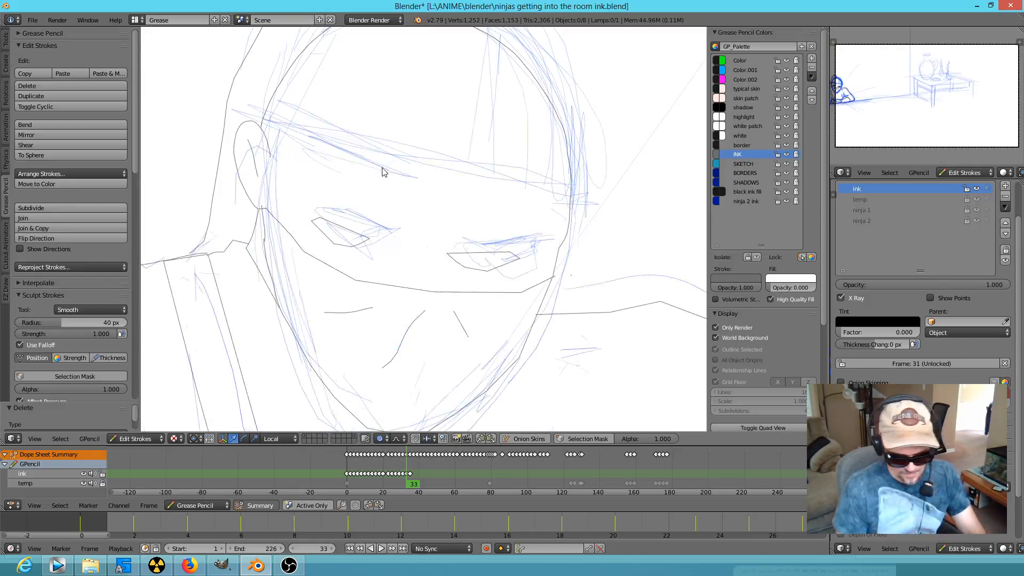
key("Down")
key("Down")
right_click(383, 166)
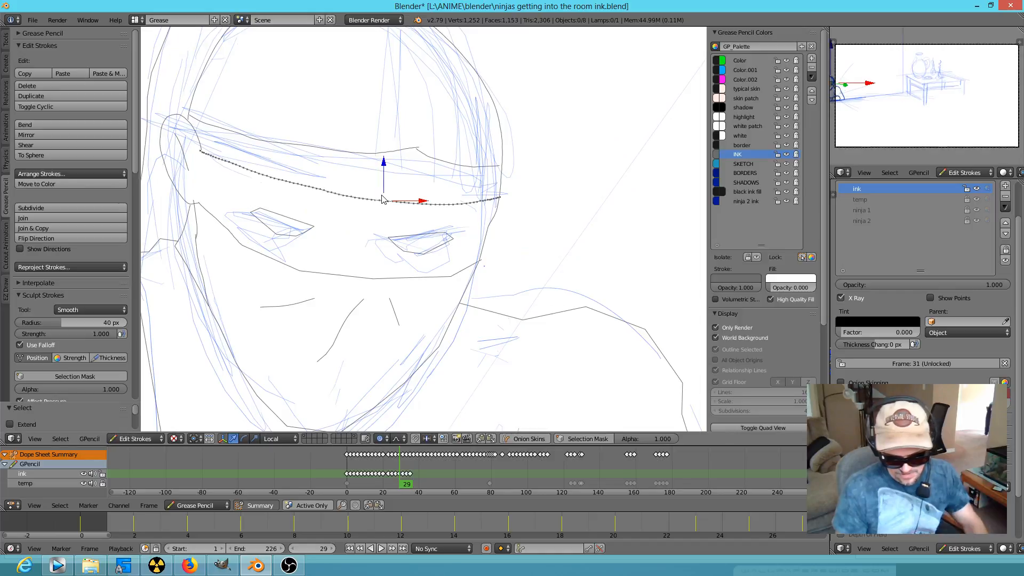
right_click(382, 154, "shift")
right_click(432, 160, "shift")
key("x")
left_click(432, 160)
Step back through the earlier ink frames toward the start of the animation and check each for headband strokes
key("Up")
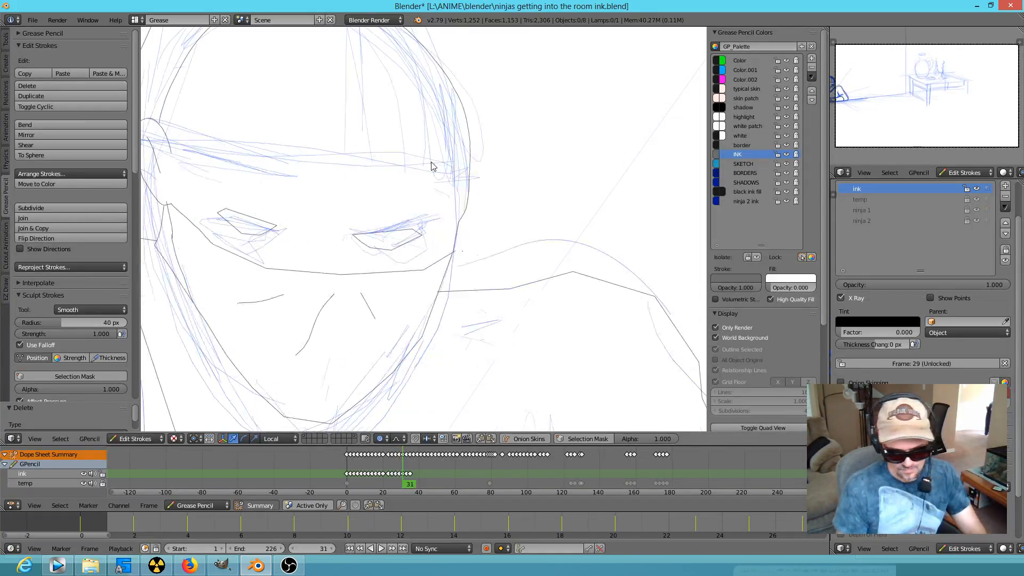
key("Down")
key("Down")
key("Down")
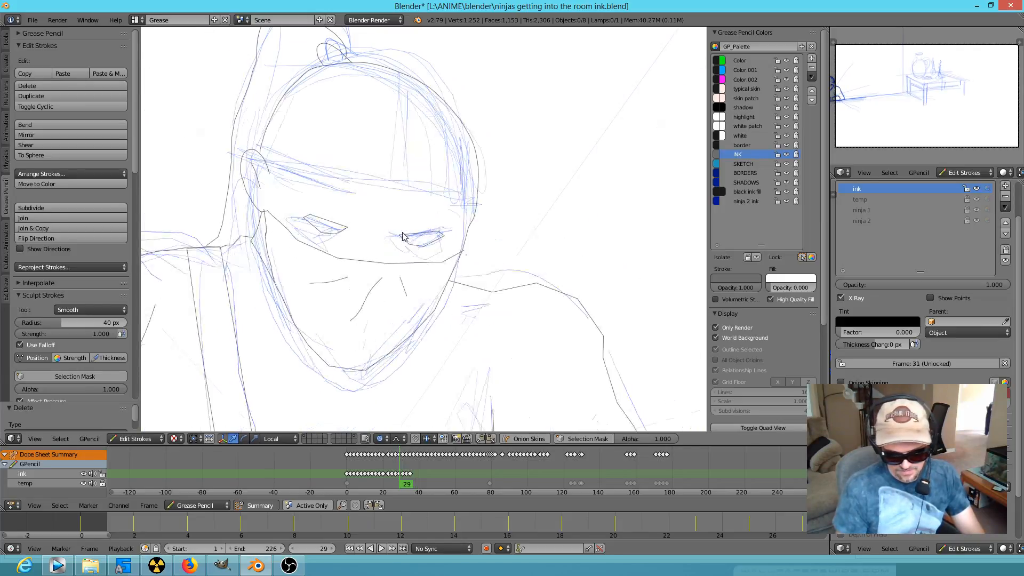
key("Down")
key("Down")
key("Down")
key("Down")
key("Down")
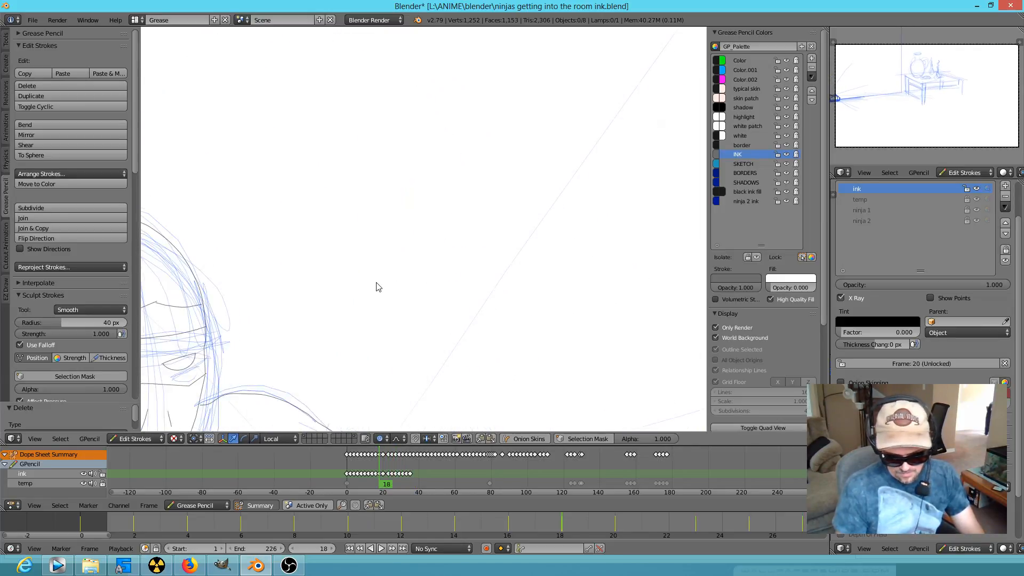
key("Down")
key("Down")
key("Down")
key("Down")
key("Down")
key("Down")
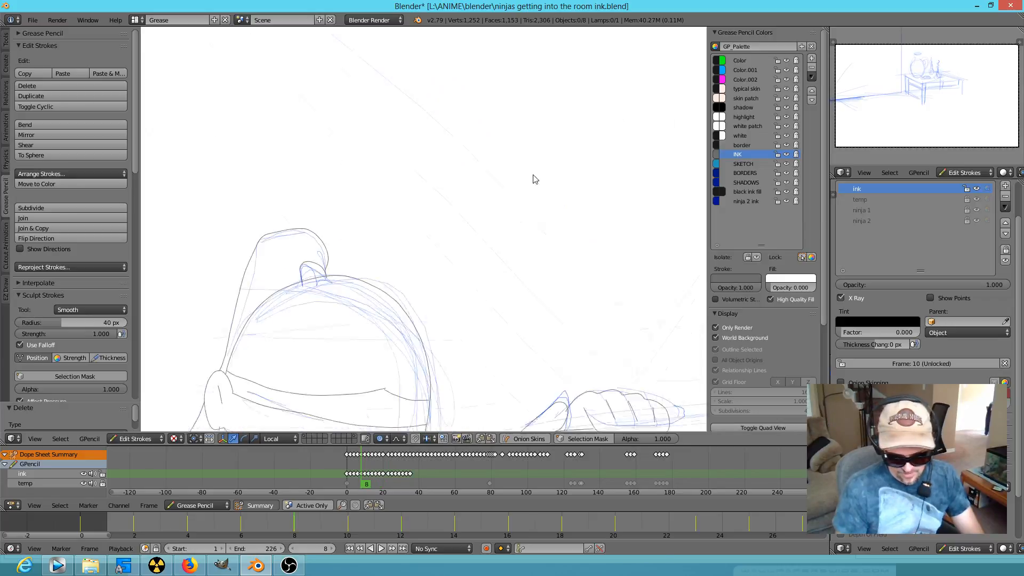
In frame 6, delete the curved headband stroke across the ninja's forehead just above the ledge line
key("Up")
key("Up")
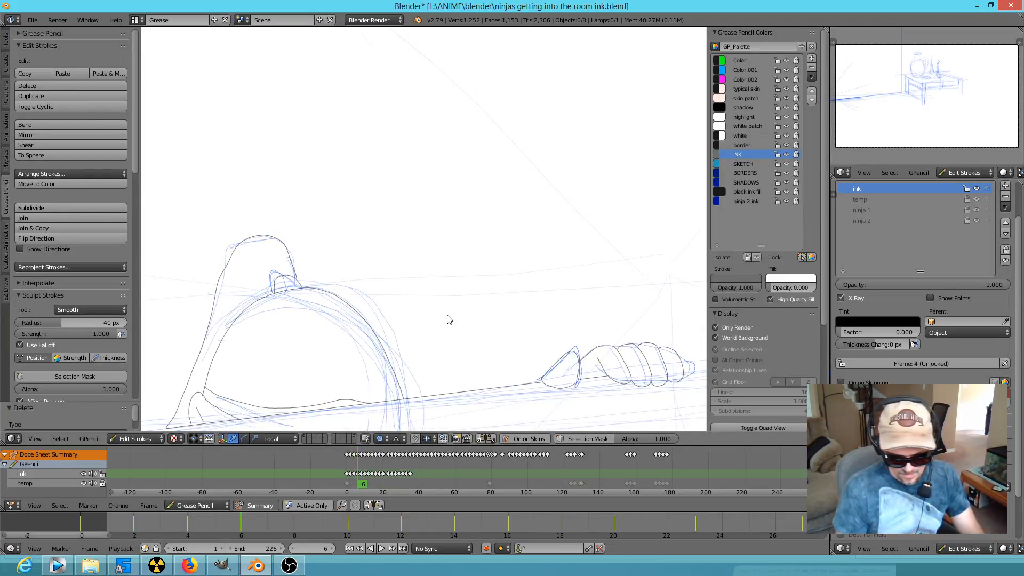
right_click(383, 256)
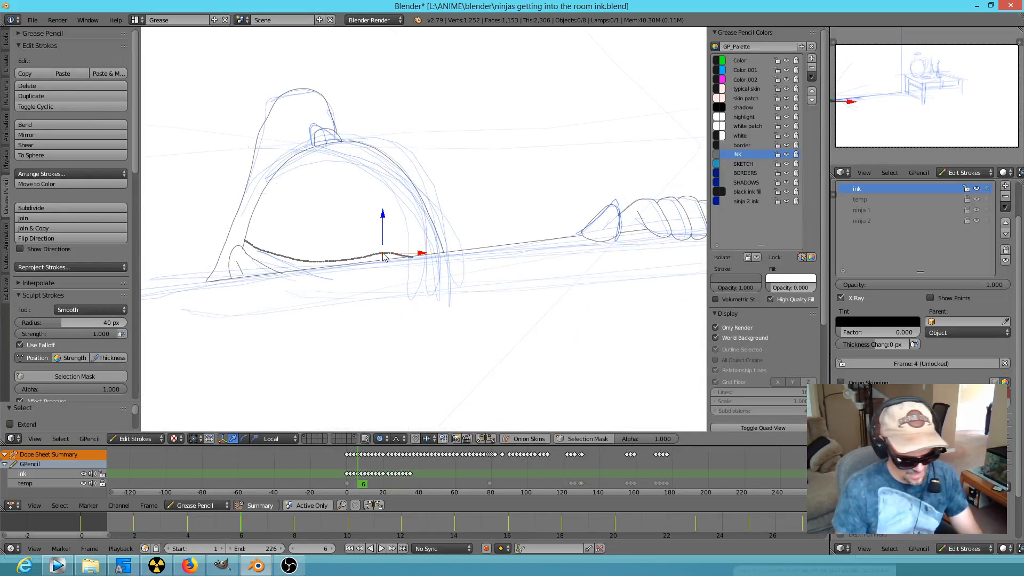
key("x")
left_click(382, 255)
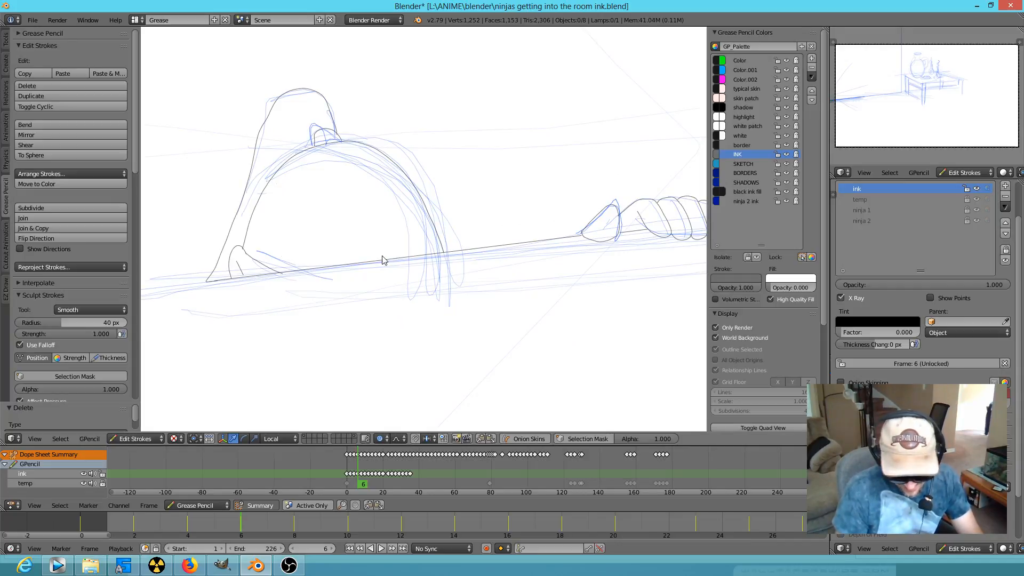
Advance to frame 8 and delete the upper and lower headband strokes
key("Up")
right_click(407, 232)
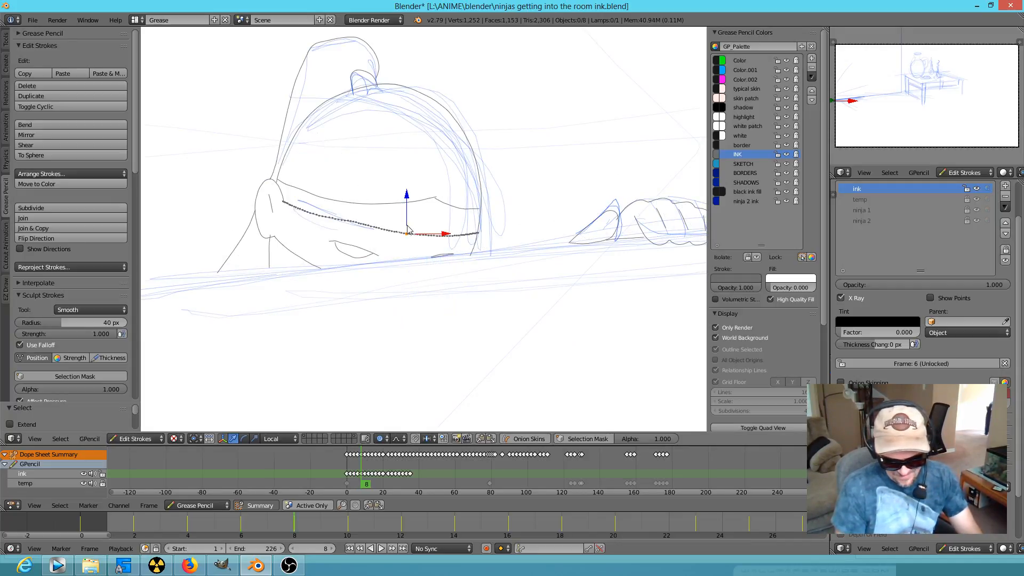
right_click(425, 200, "shift")
key("x")
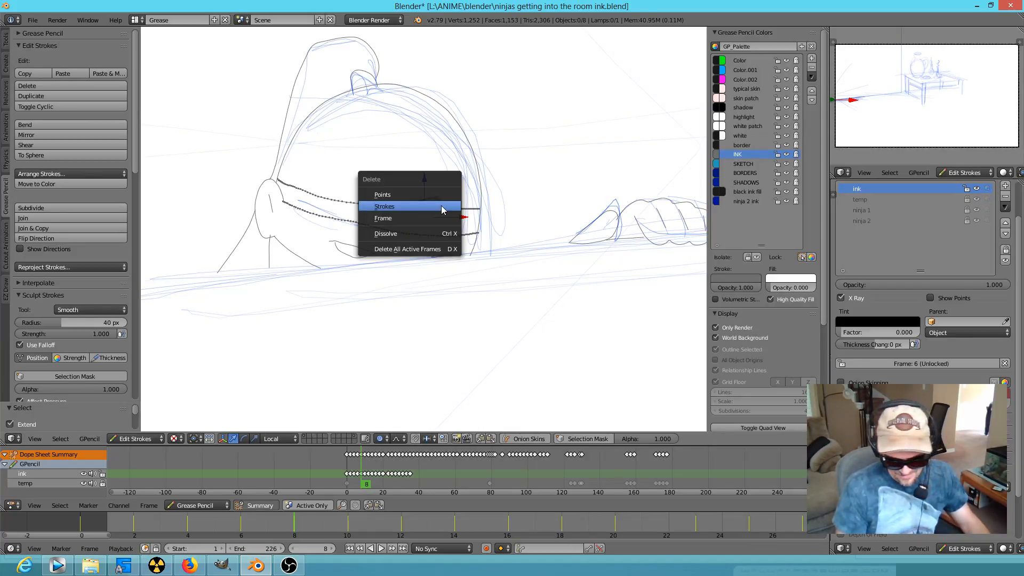
left_click(433, 207)
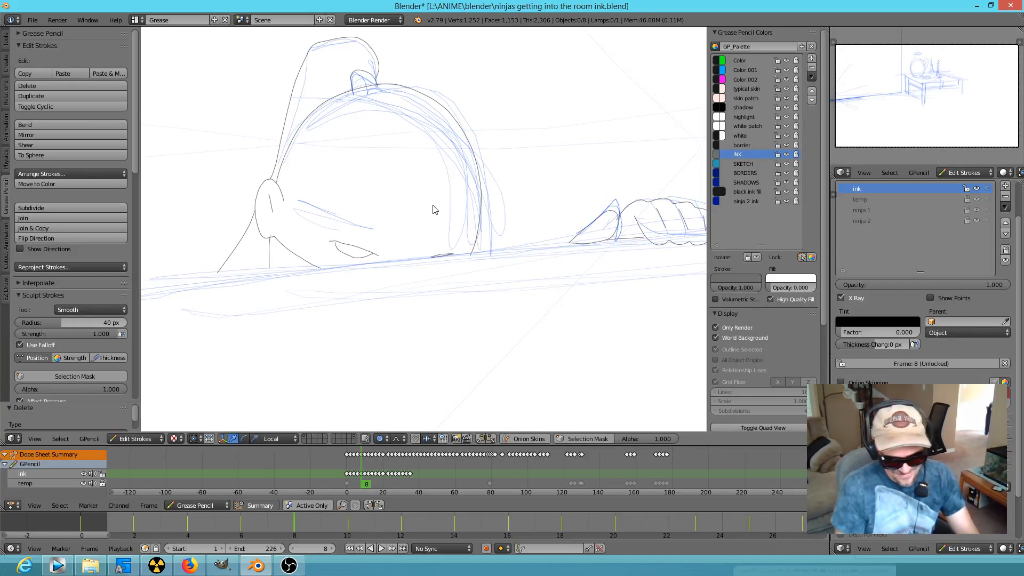
Advance to frame 10 and delete the lower headband stroke and both upper segments
key("Right")
key("Right")
right_click(473, 133)
right_click(448, 105, "shift")
right_click(491, 100, "shift")
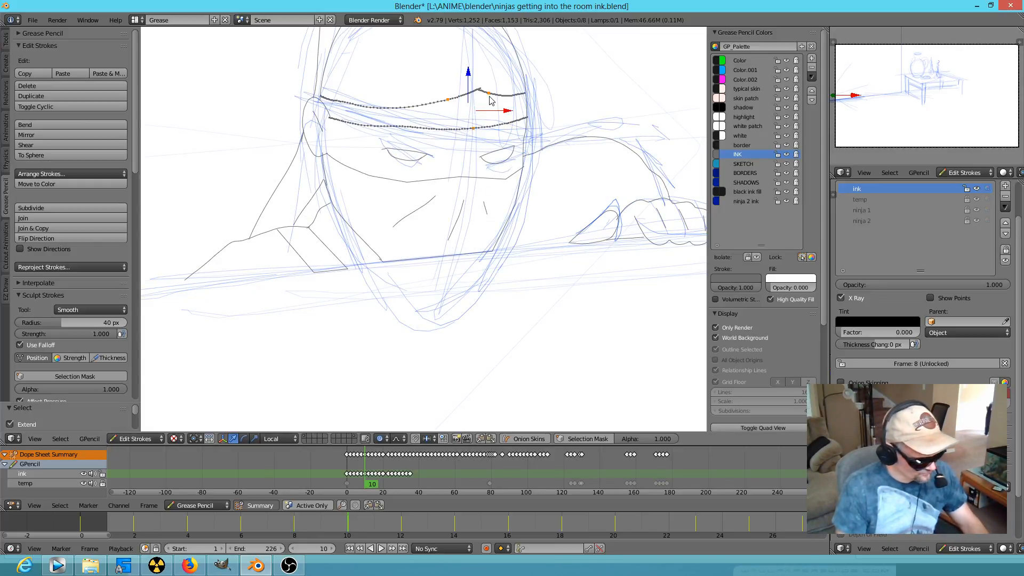
key("x")
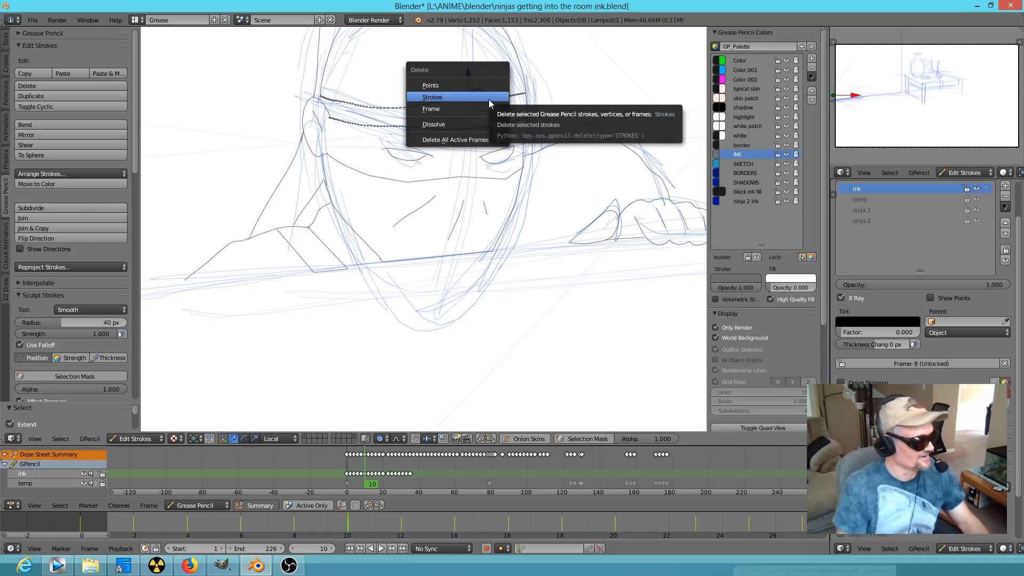
left_click(488, 98)
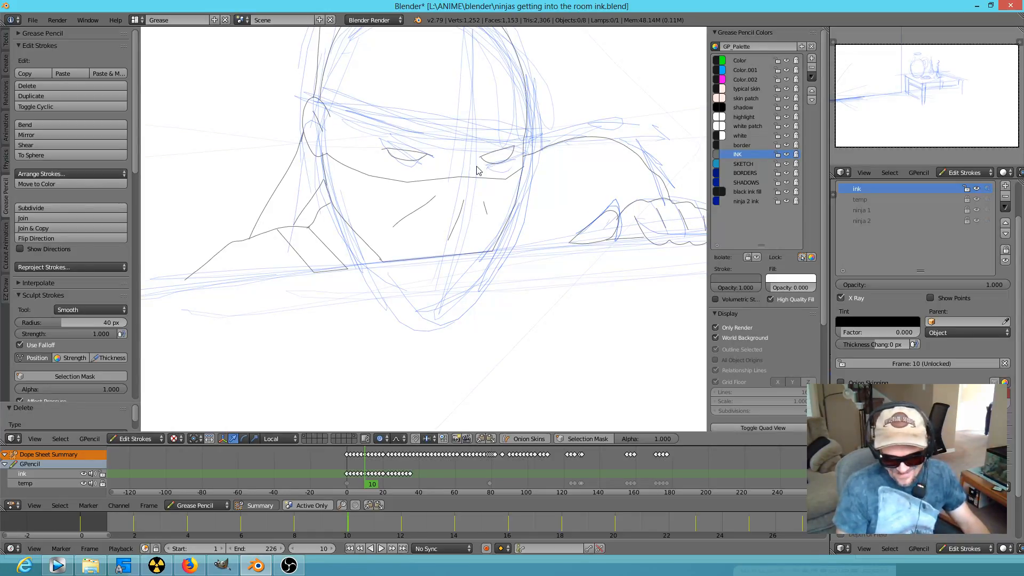
Advance to frame 12 and delete the headband strokes above the ninja's eyes
key("Right")
key("Right")
right_click(482, 111)
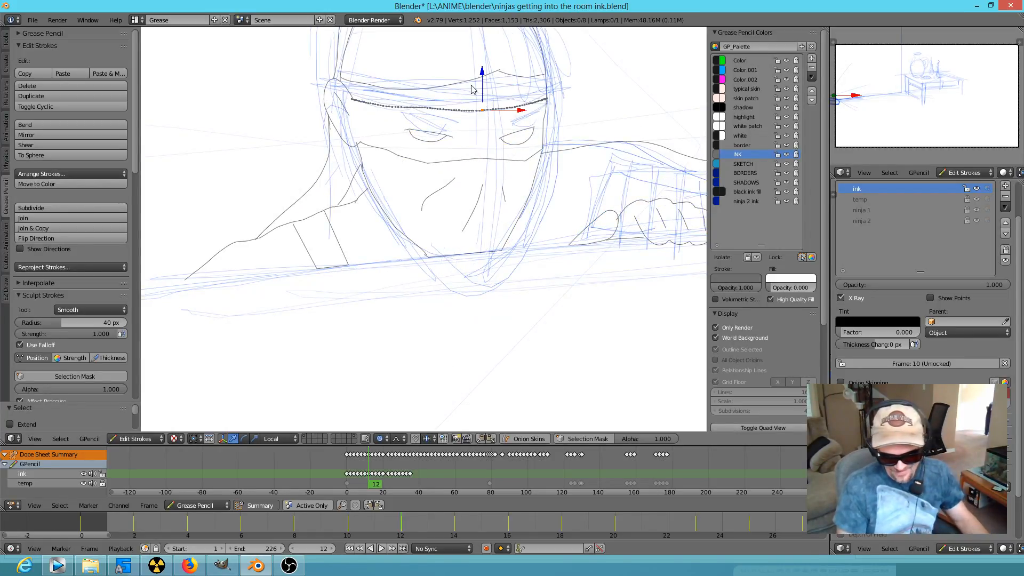
right_click(511, 78, "shift")
key("x")
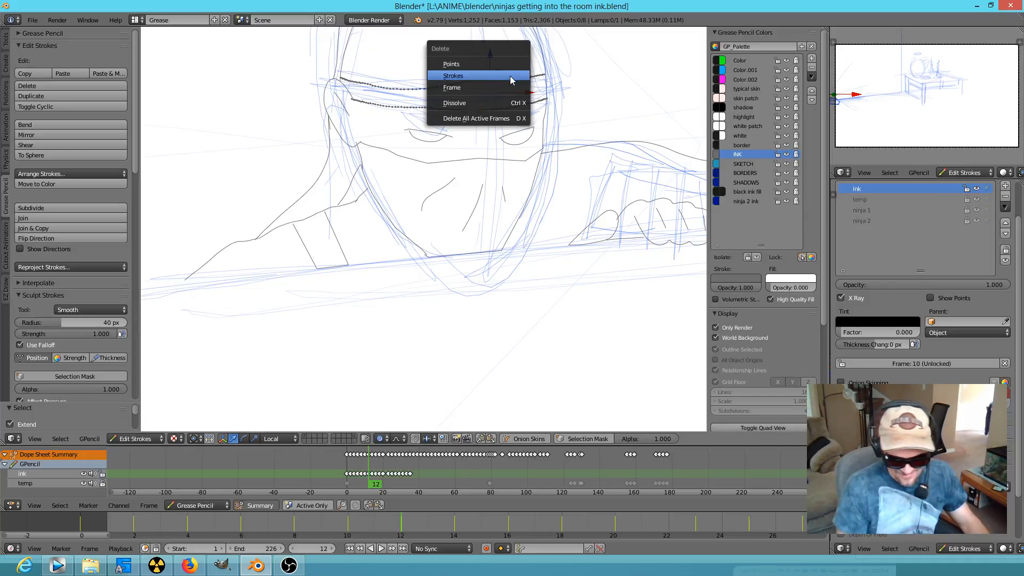
left_click(506, 76)
Advance to frame 14 and delete the lower headband stroke and both upper segments
key("Right")
key("Right")
right_click(474, 107)
right_click(463, 79, "shift")
right_click(511, 69, "shift")
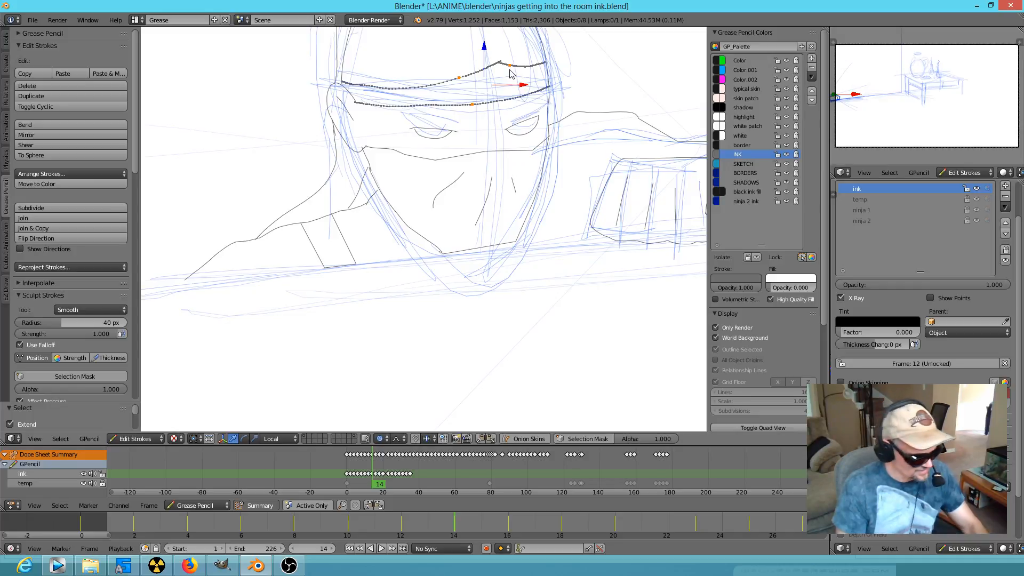
key("x")
left_click(509, 75)
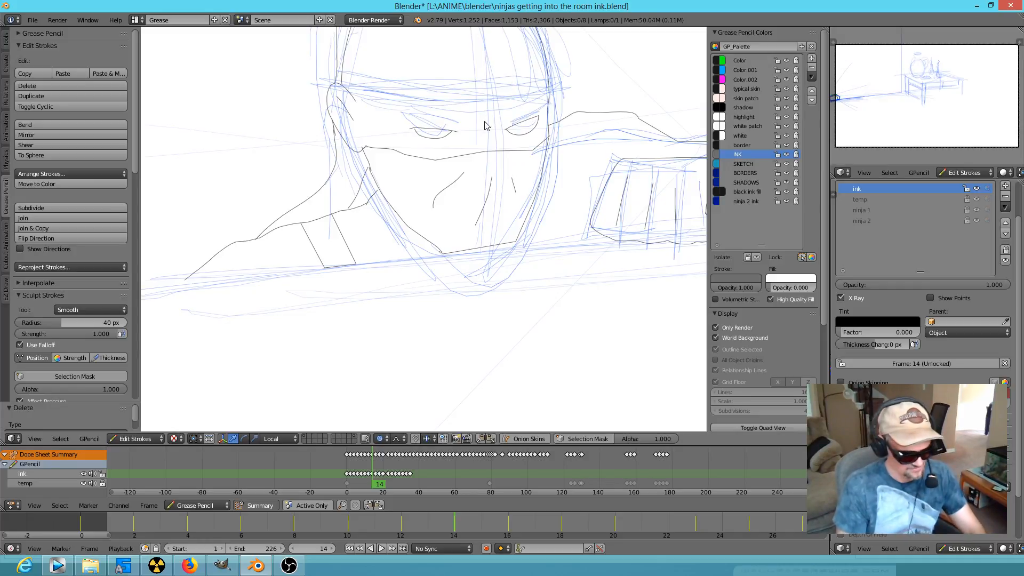
Advance to frame 16 and delete the upper and lower headband strokes
key("Right")
key("Right")
key("ctrl+z")
key("ctrl+z")
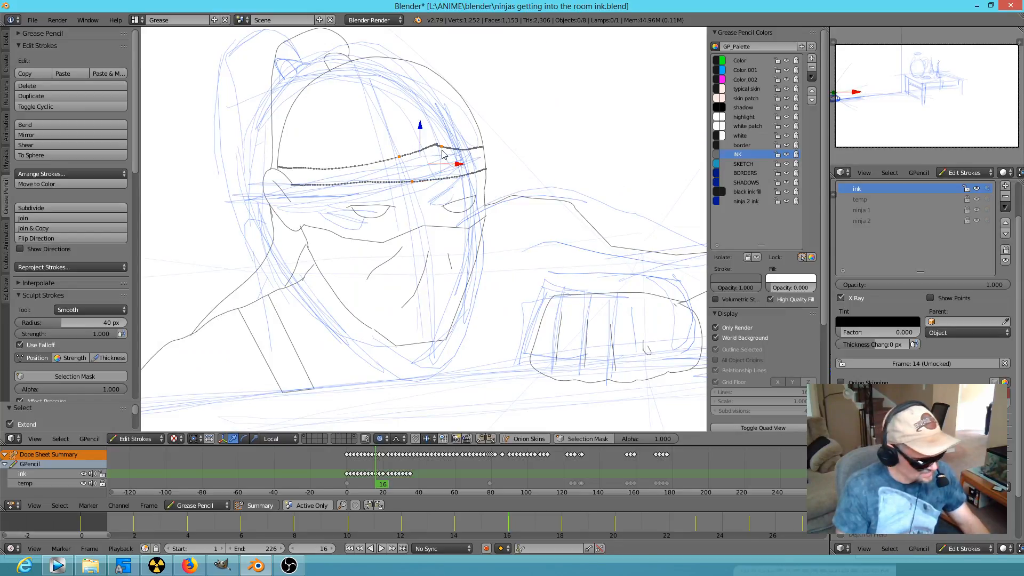
key("x")
left_click(440, 159)
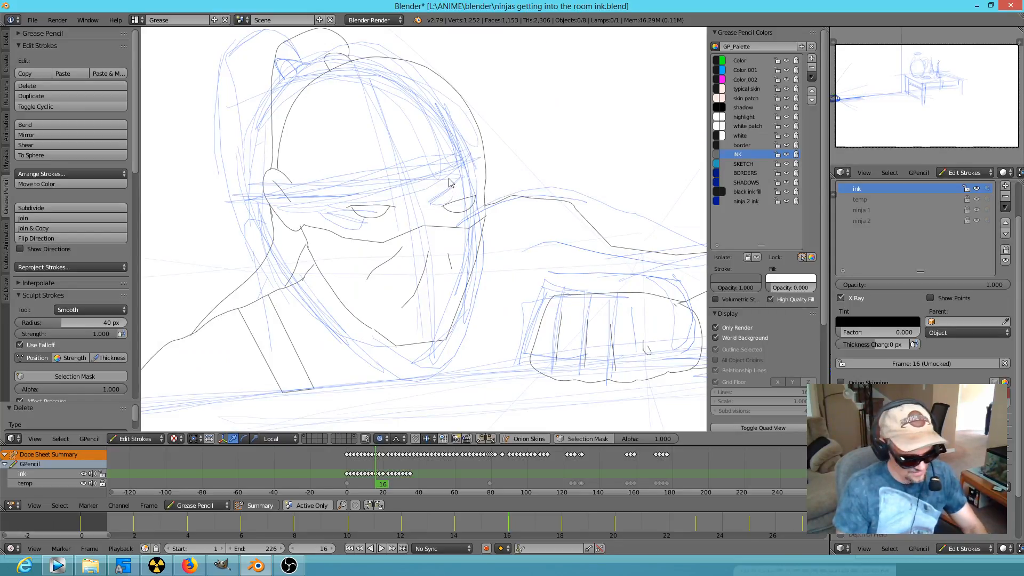
Advance to frame 18 and delete all the headband strokes on the ninja's forehead
key("Up")
right_click(433, 94)
right_click(422, 68, "shift")
right_click(469, 63, "shift")
key("x")
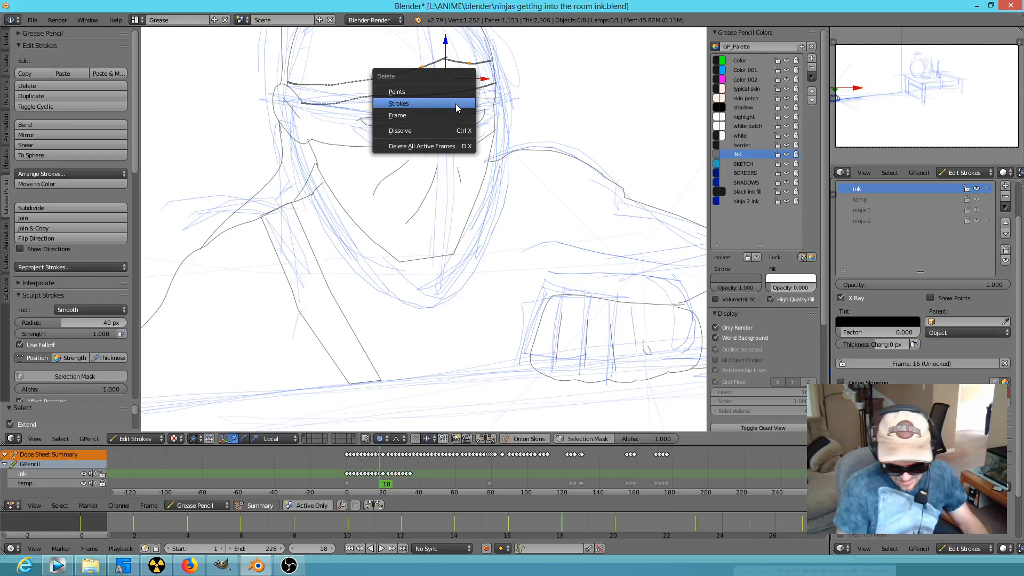
left_click(457, 106)
Advance to frame 20 and delete the lower headband stroke and both upper segments
key("Up")
key("Up")
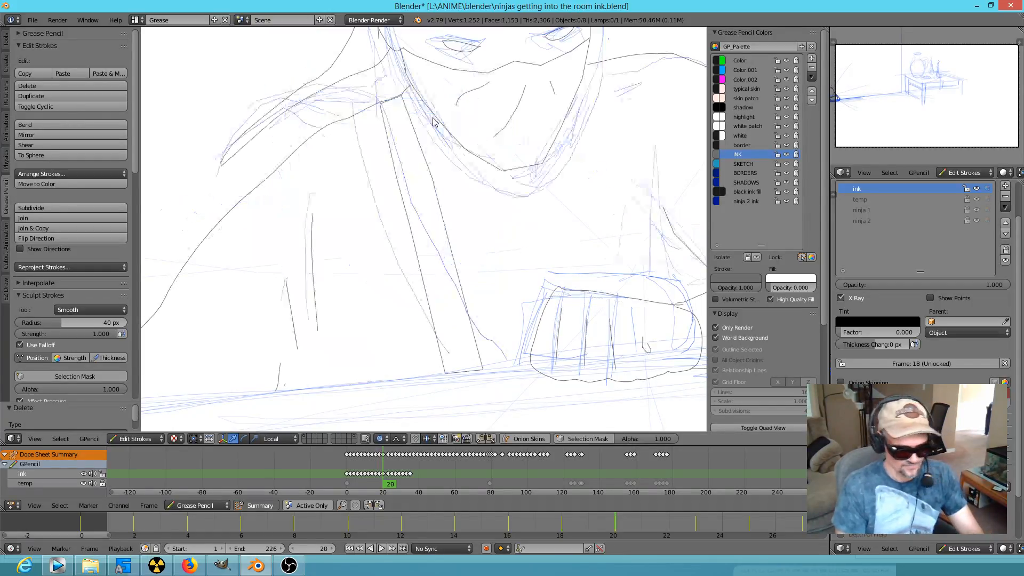
right_click(393, 187)
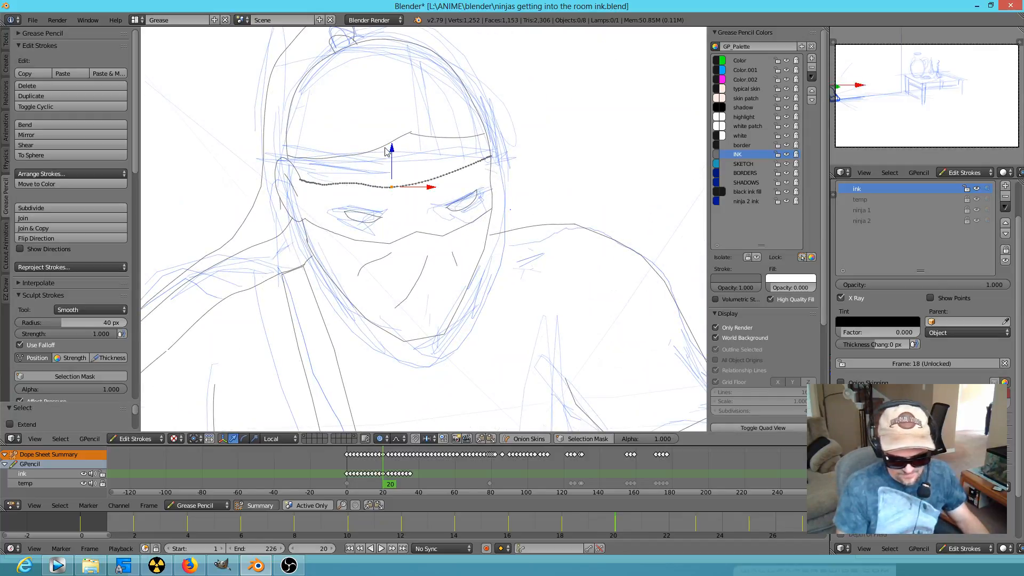
right_click(384, 146, "shift")
right_click(435, 137, "shift")
key("x")
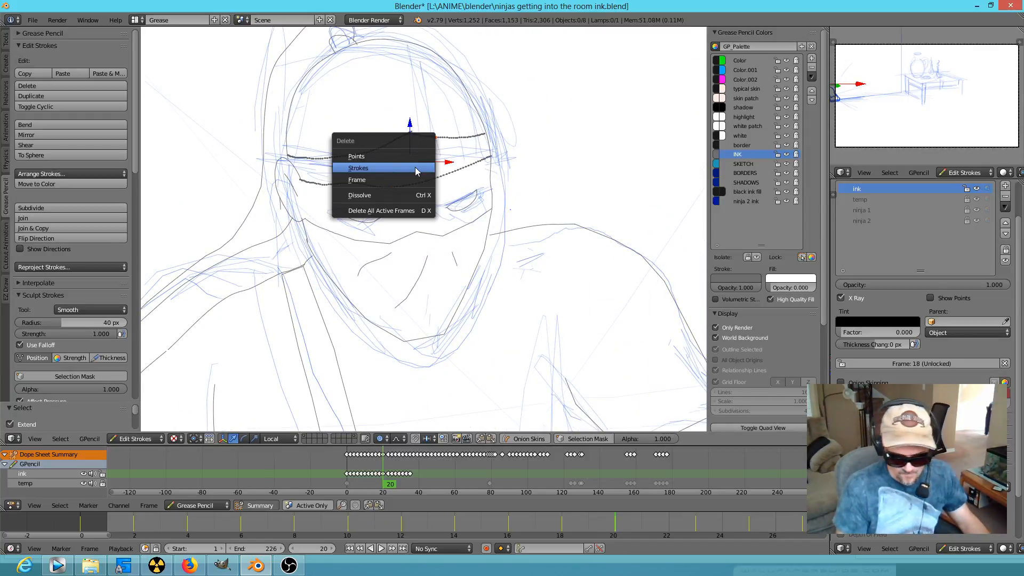
left_click(418, 167)
Advance to frame 23 and delete the lower headband stroke and both upper segments
key("Up")
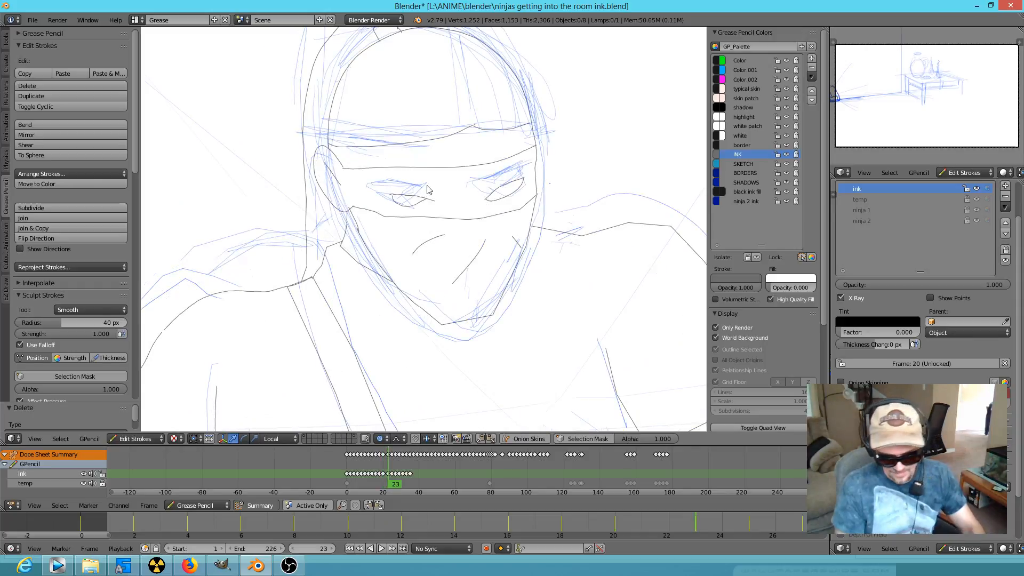
right_click(430, 178)
right_click(433, 146, "shift")
right_click(494, 131, "shift")
key("x")
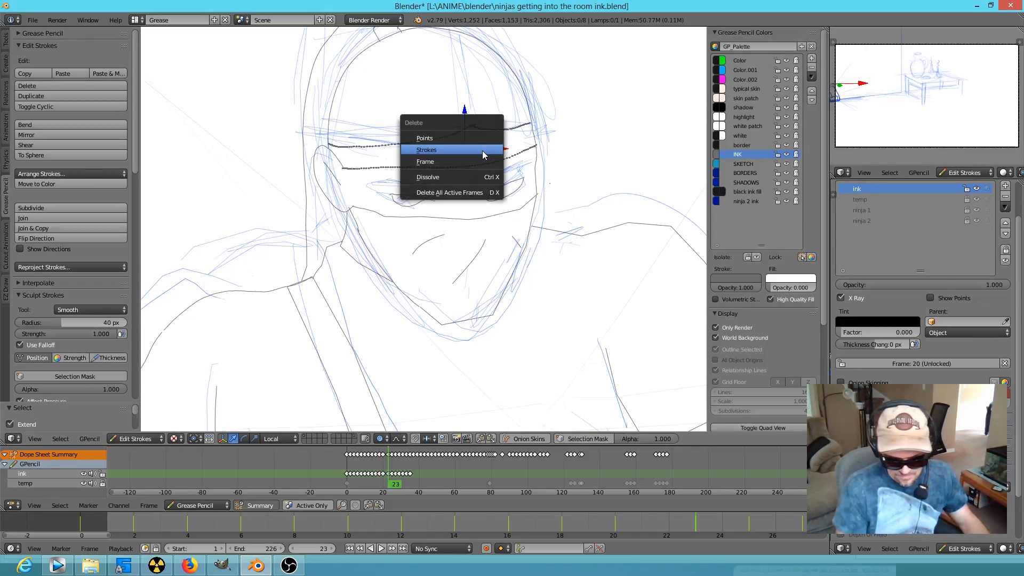
left_click(483, 155)
Advance to frame 25 and delete the ninja's upper and lower headband strokes
key("Up")
right_click(484, 134)
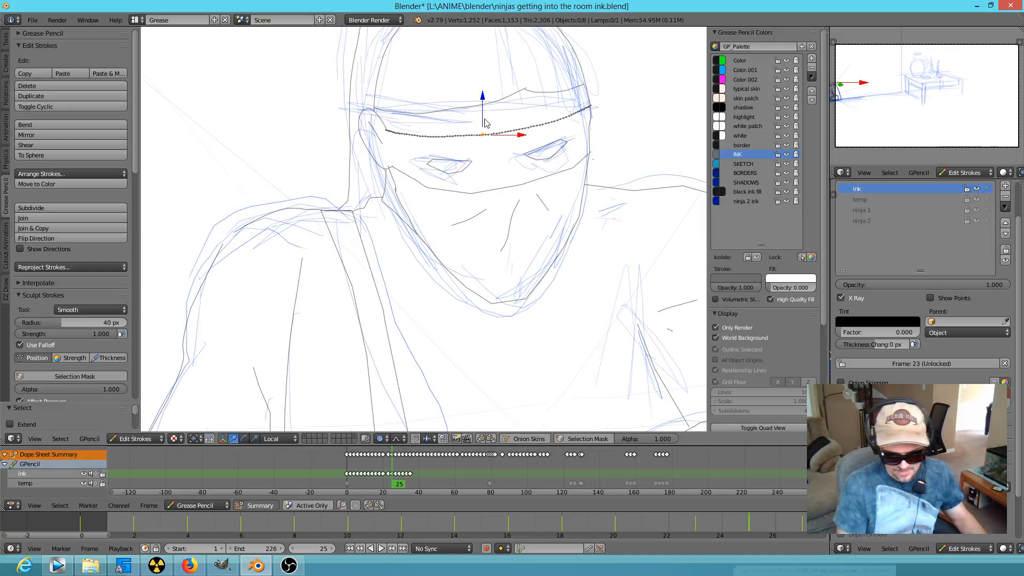
right_click(484, 109, "shift")
right_click(532, 98, "shift")
key("x")
left_click(498, 146)
Delete all the headband strokes in frame 27, and move on to frame 29
key("Up")
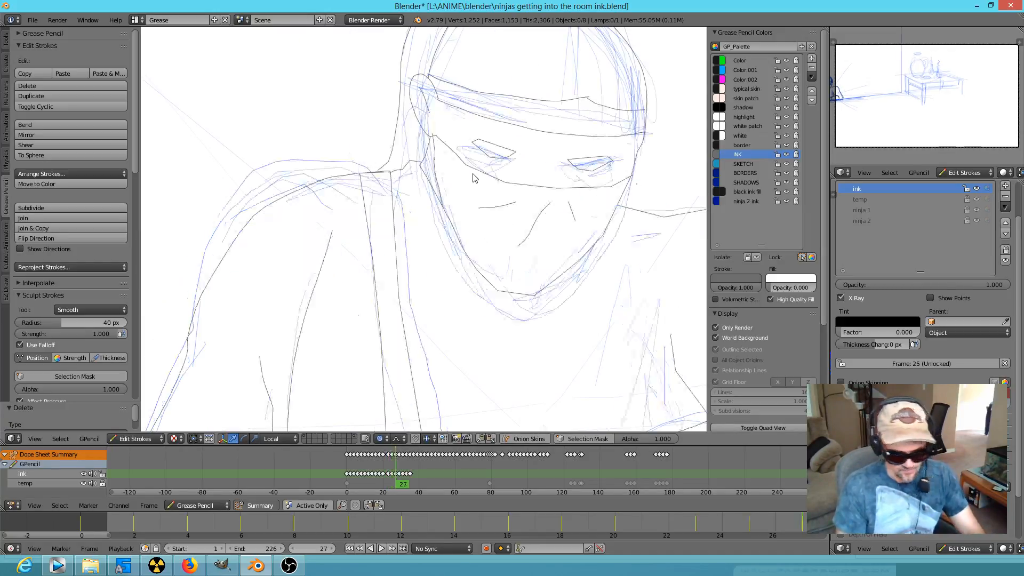
right_click(550, 138)
right_click(596, 106, "shift")
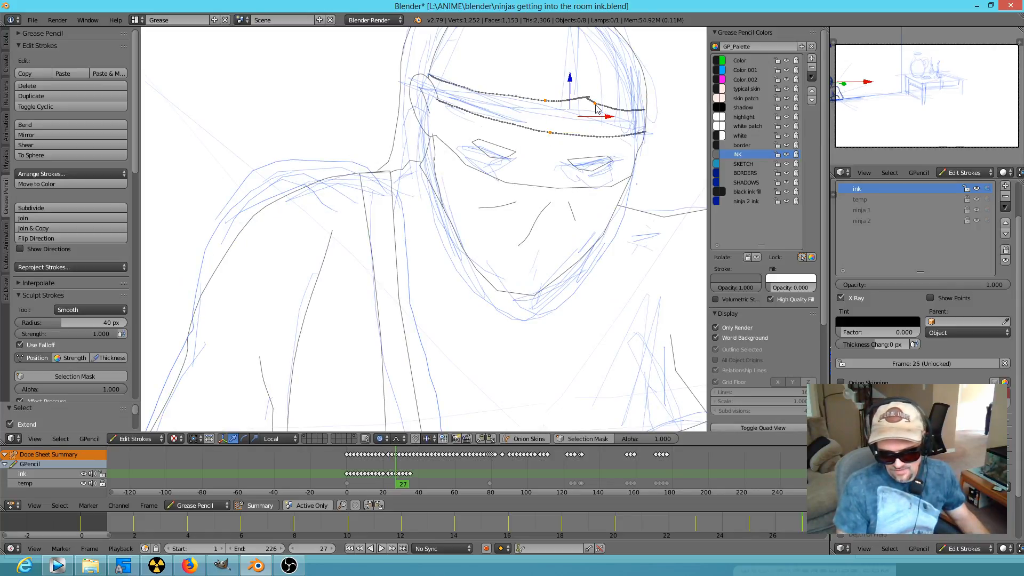
key("x")
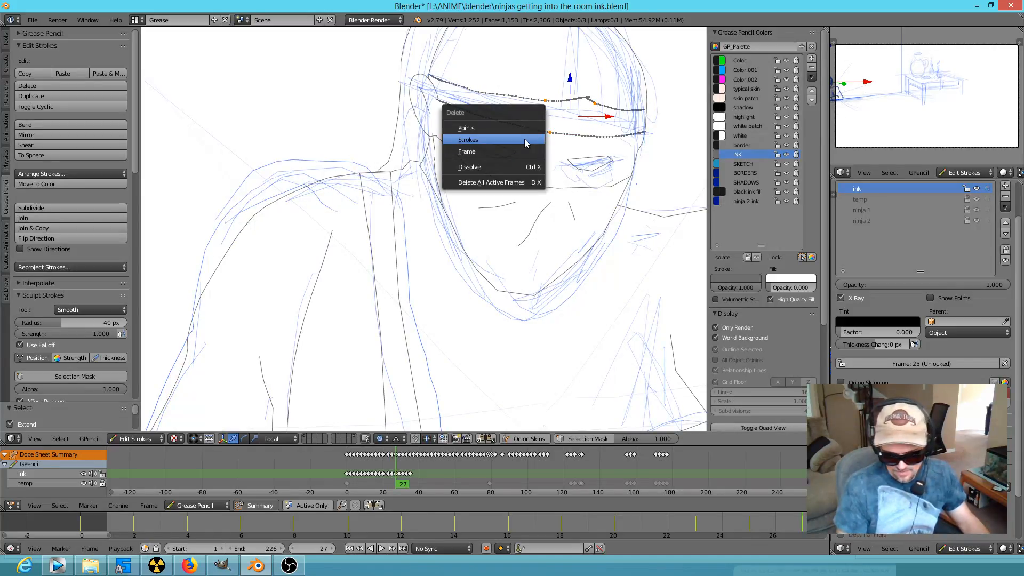
left_click(526, 141)
key("Up")
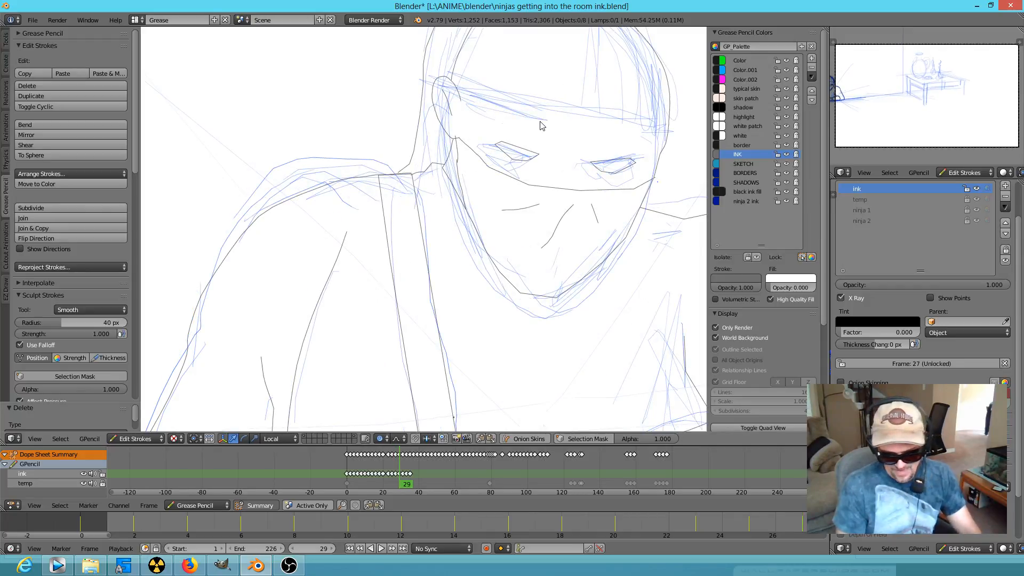
Scrub forward to frame 33 and back to frame 4 to review the inked frames without the headband
key("Right")
key("Right")
key("Right")
key("Right")
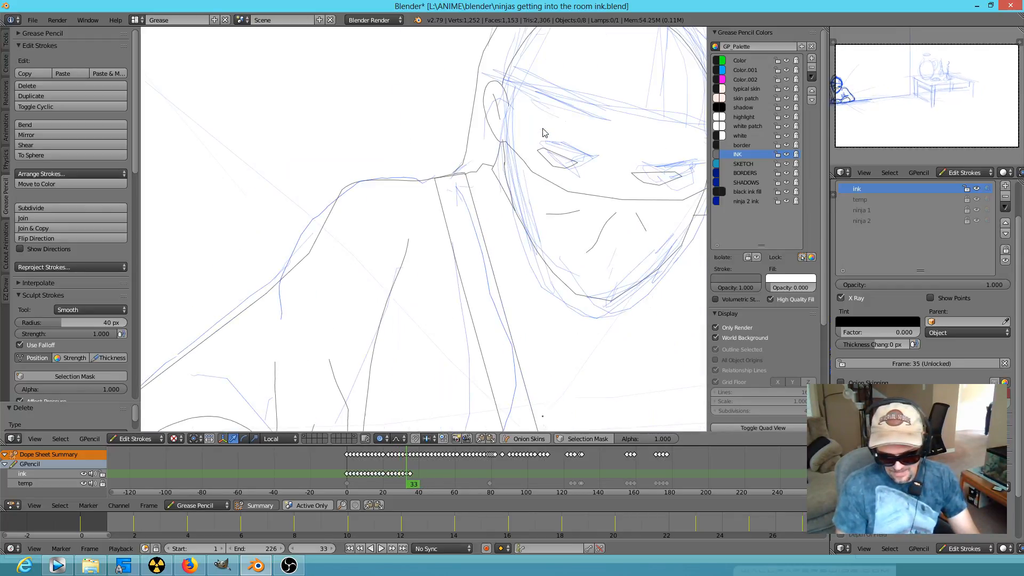
key("Left")
key("Left")
key("Left")
key("Left")
key("Left")
key("Left")
key("Left")
key("Left")
key("Left")
key("Left")
key("Left")
key("Left")
key("Left")
key("Left")
key("Left")
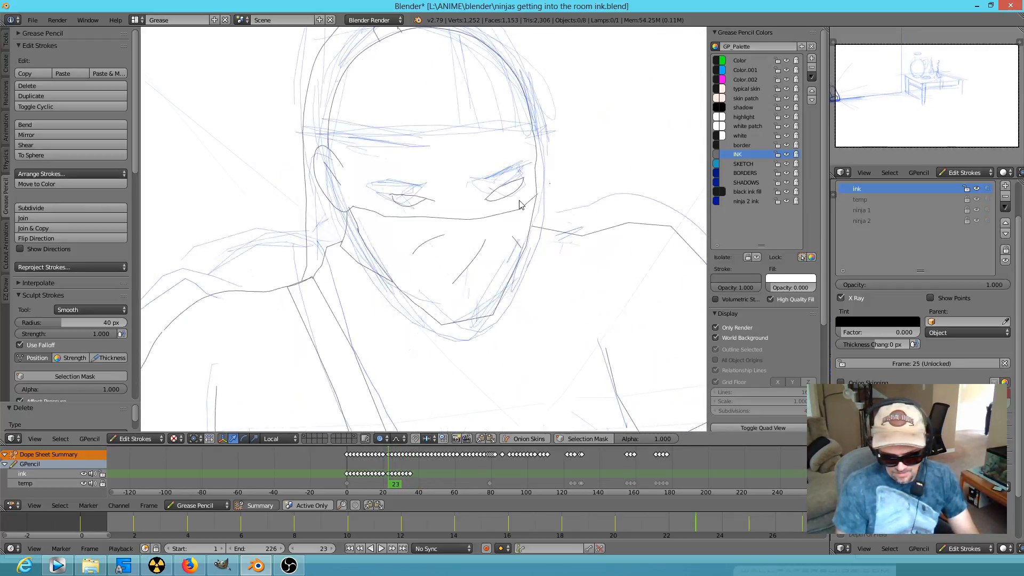
key("Left")
key("Left")
key("Left")
key("Left")
key("Left")
key("Left")
key("Left")
key("Left")
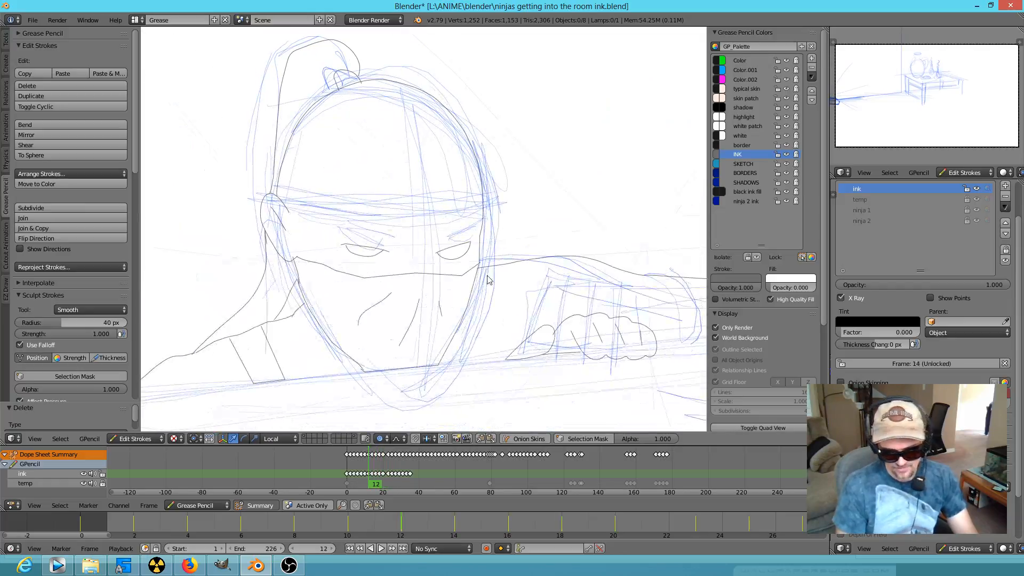
key("Left")
key("Left")
key("Left")
key("Left")
key("Left")
key("Left")
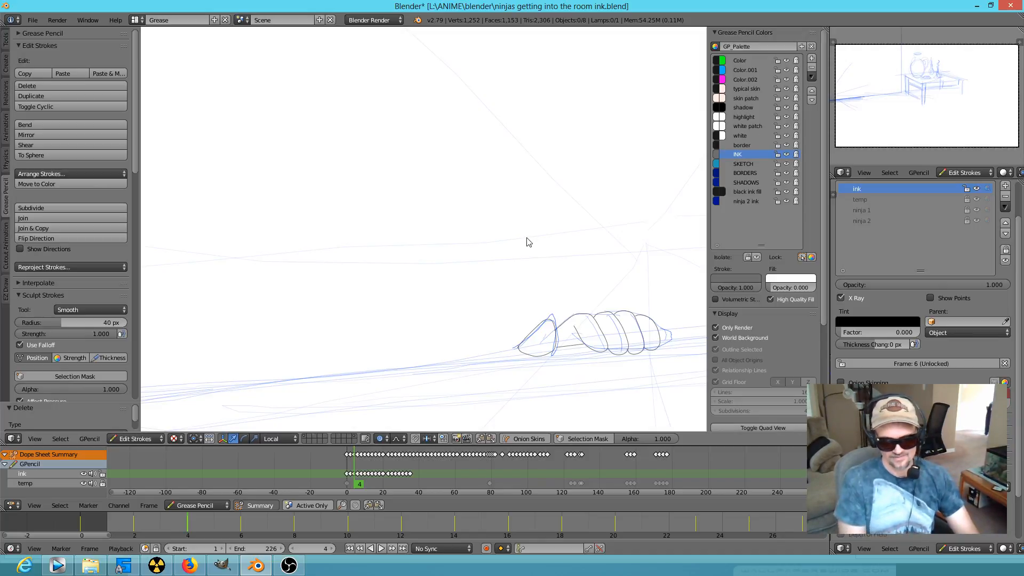
In frame 8, ink a lower headband stroke dipping to a point at the brow and an upper stroke across the forehead
key("Up")
key("Up")
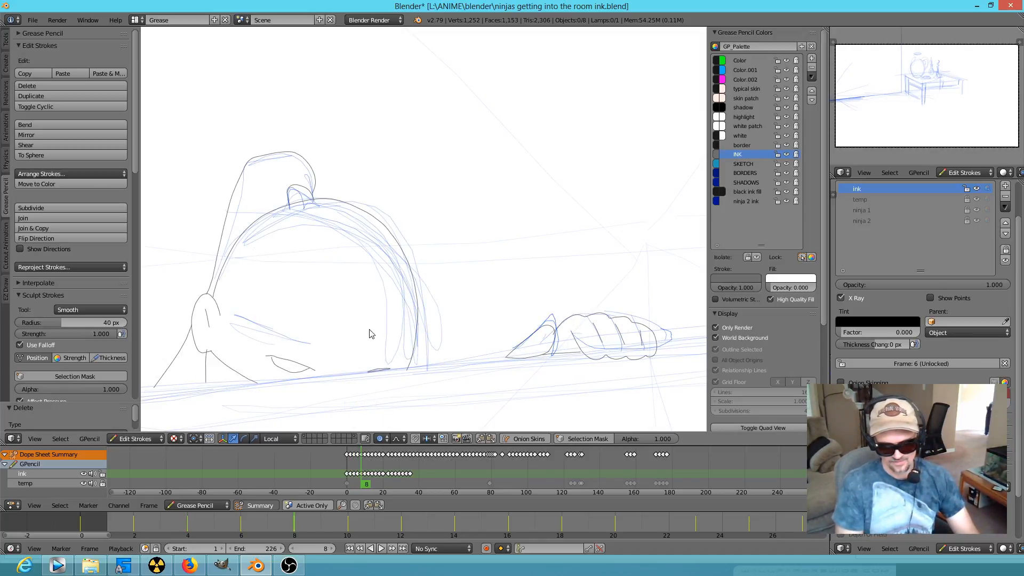
key("Down")
key("Up")
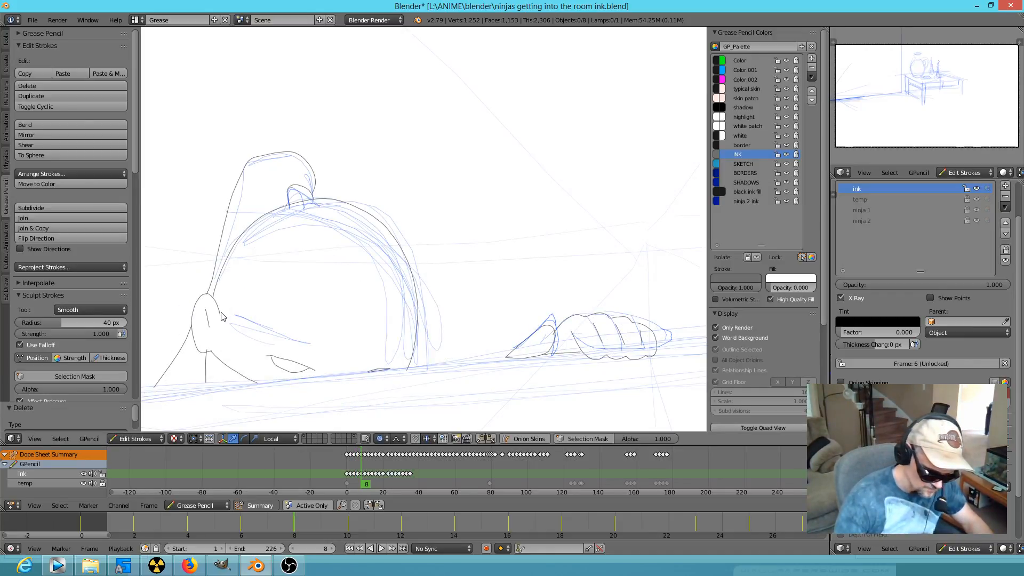
mouse_move(221, 318)
left_mouse_down()
mouse_move(223, 310)
mouse_move(346, 361)
mouse_move(418, 344)
left_mouse_up()
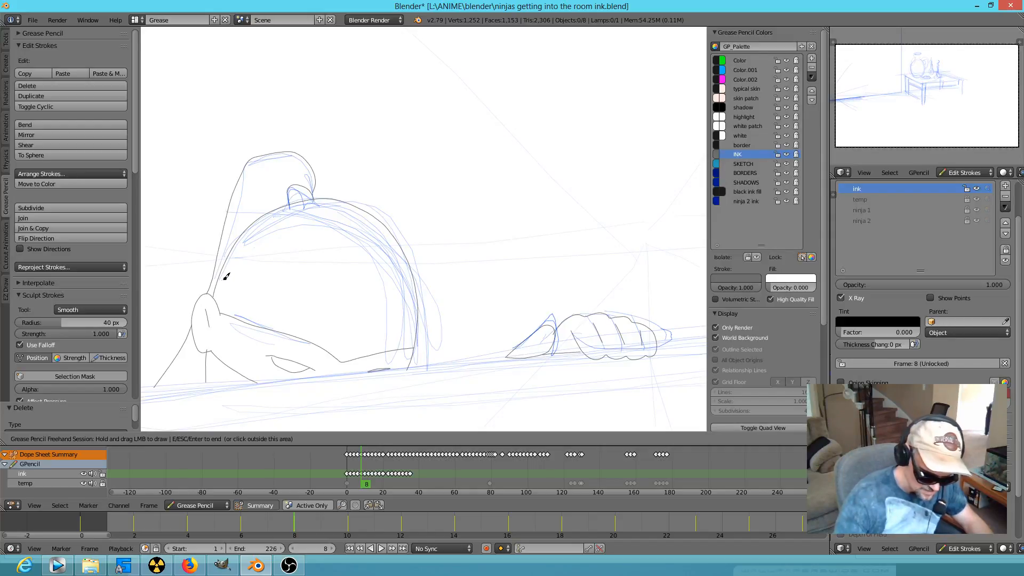
left_click_drag(223, 280, 418, 318)
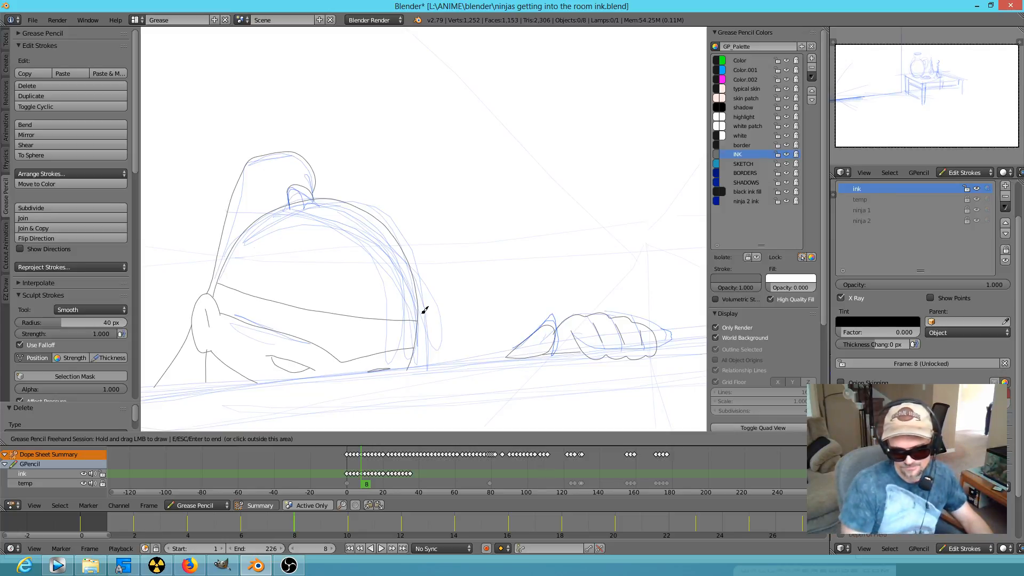
Advance to frame 10 and ink the pointed lower headband stroke and the upper stroke across the forehead
key("Up")
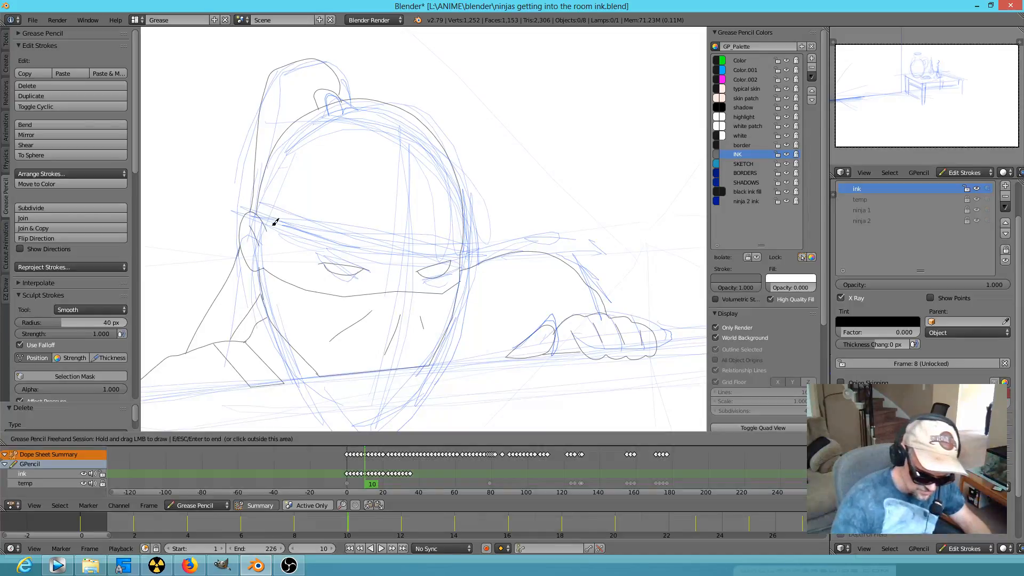
mouse_move(265, 219)
left_mouse_down()
mouse_move(361, 231)
mouse_move(403, 261)
mouse_move(467, 238)
left_mouse_up()
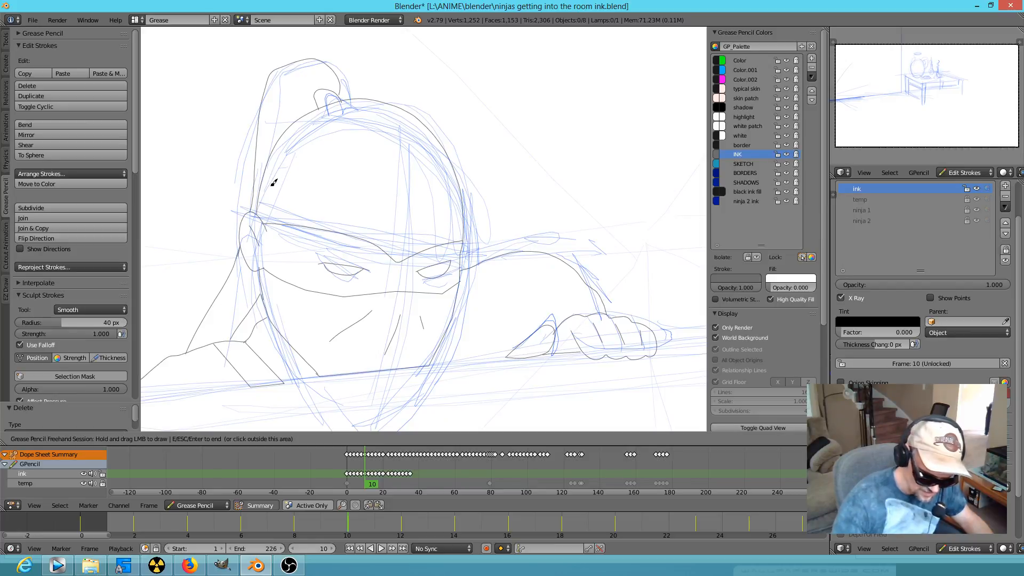
left_click_drag(260, 189, 467, 212)
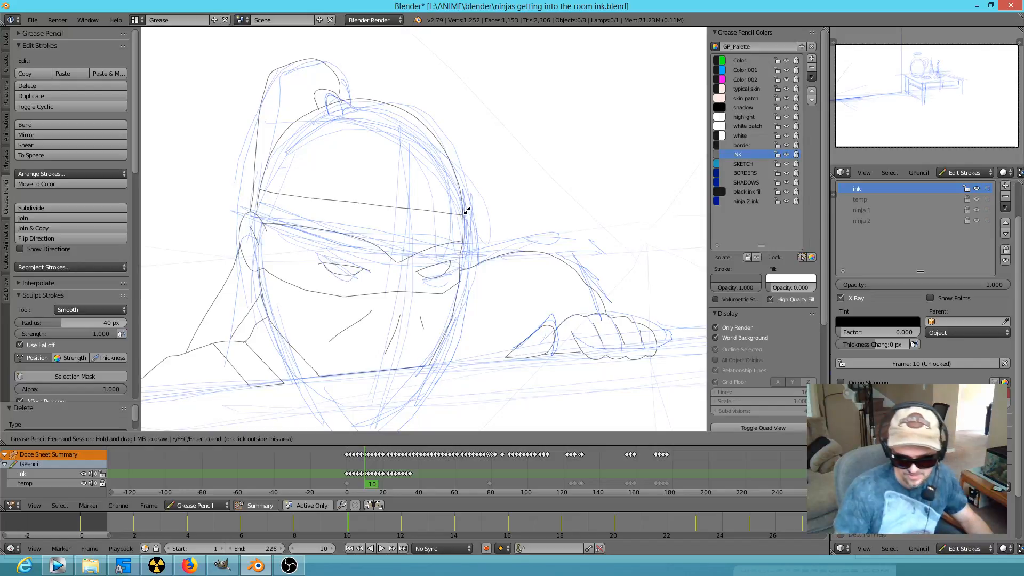
In frame 12, ink the lower headband stroke from the ear to the brow and adjust its end with proportional size 0.07
key("Up")
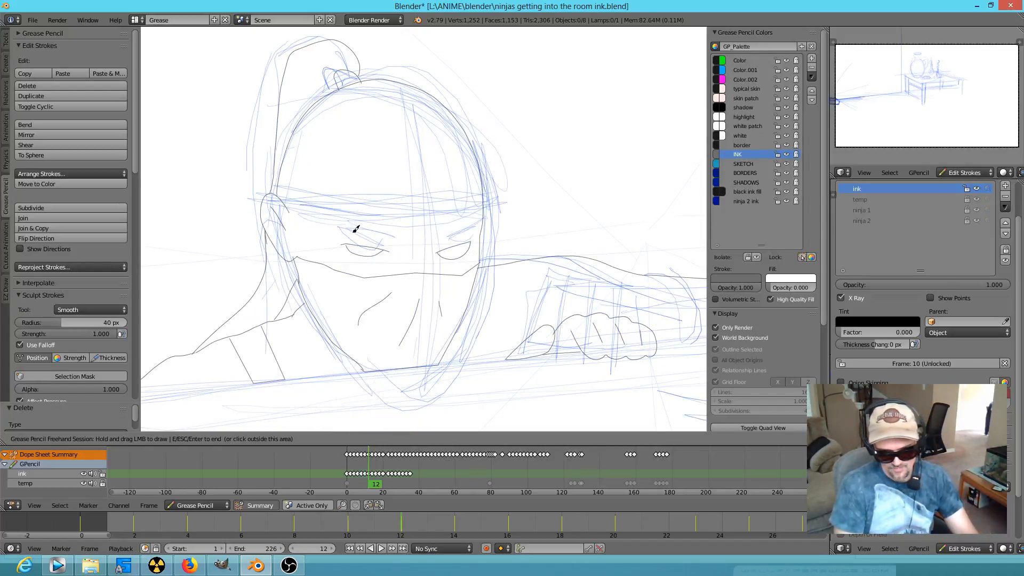
mouse_move(286, 204)
left_mouse_down()
mouse_move(328, 199)
mouse_move(424, 239)
left_mouse_up()
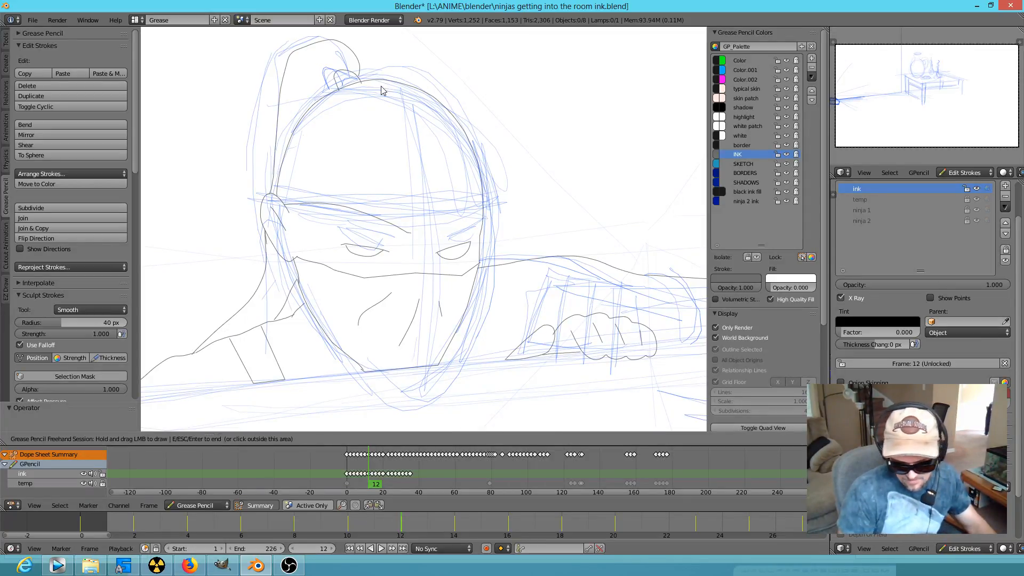
key("Escape")
right_click(417, 235)
key("g")
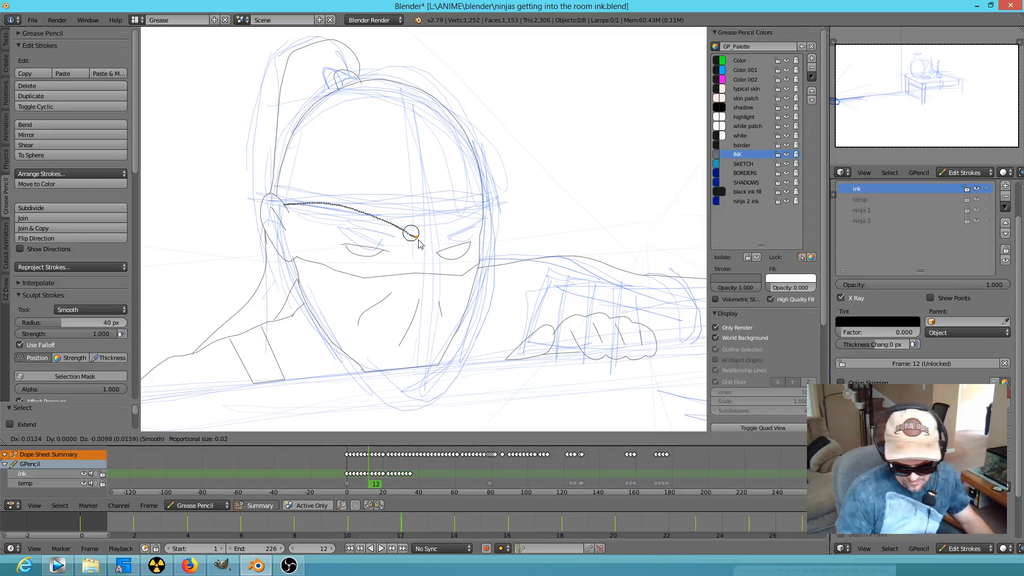
scroll(415, 232, "down", 12)
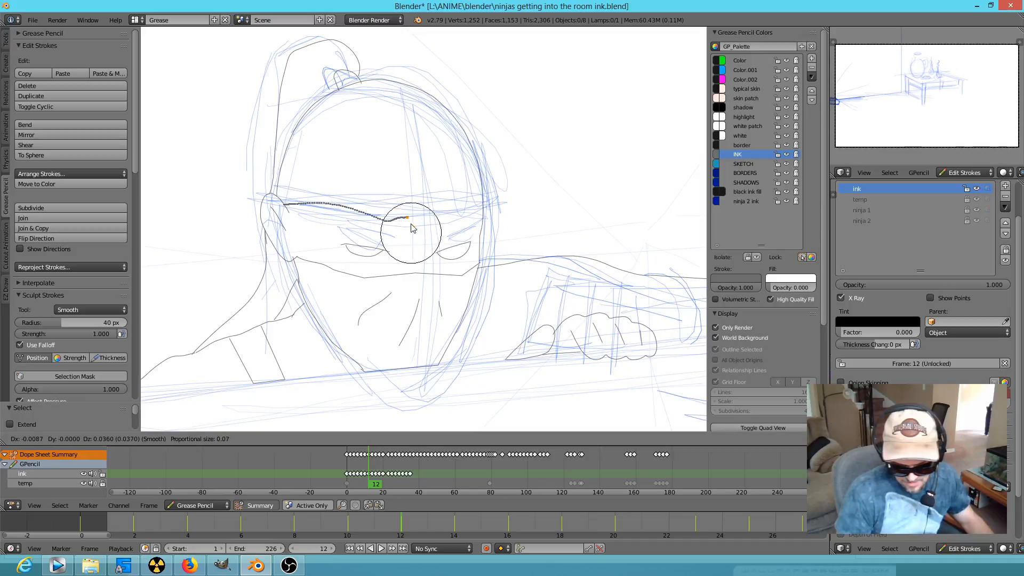
left_click(420, 240)
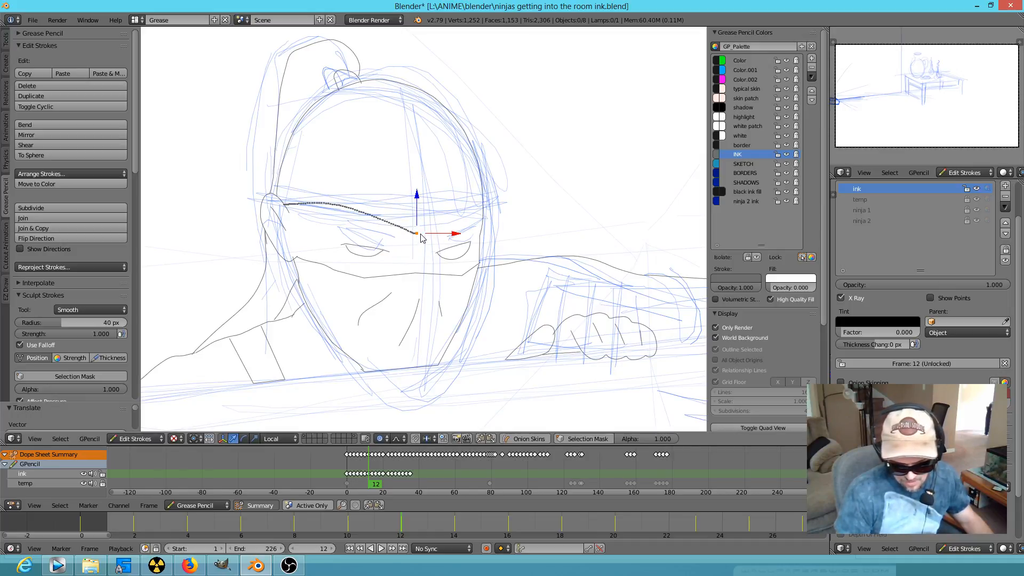
Fine-tune the brow end of the lower headband stroke by moving and rotating it with proportional editing
right_click(421, 238)
key("g")
left_click(423, 241)
right_click(424, 240)
key("g")
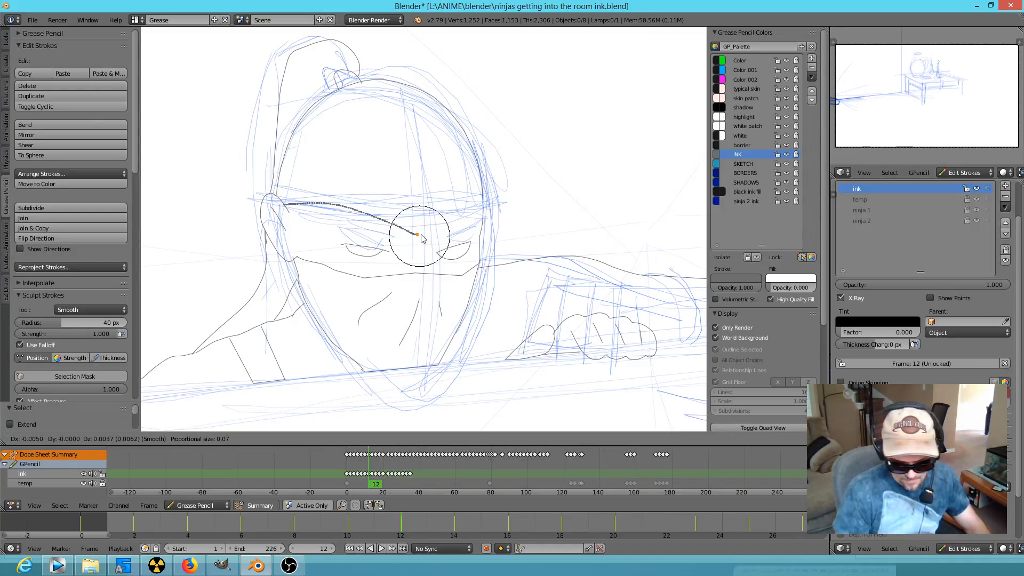
left_click(422, 239)
key("r")
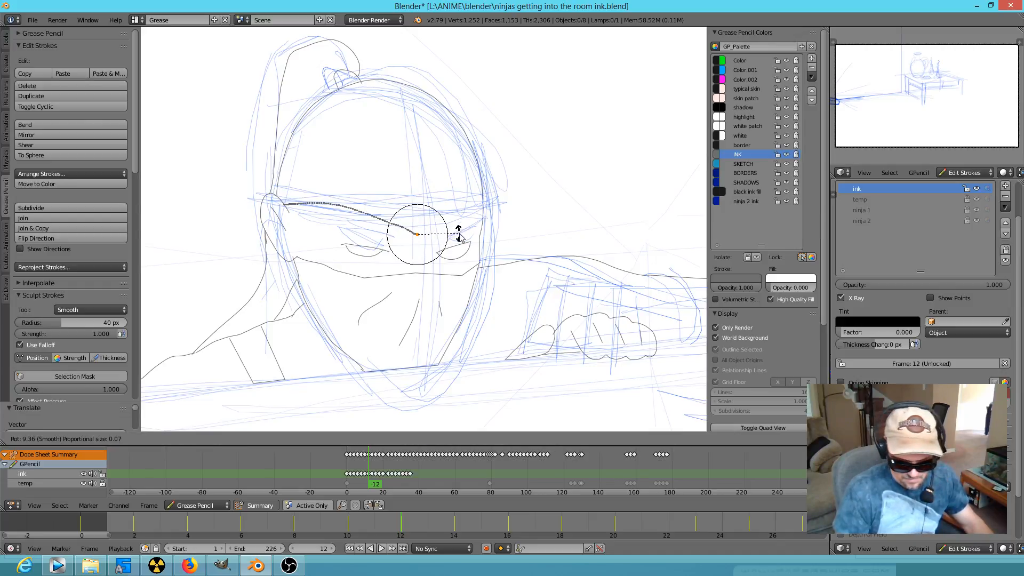
left_click(458, 235)
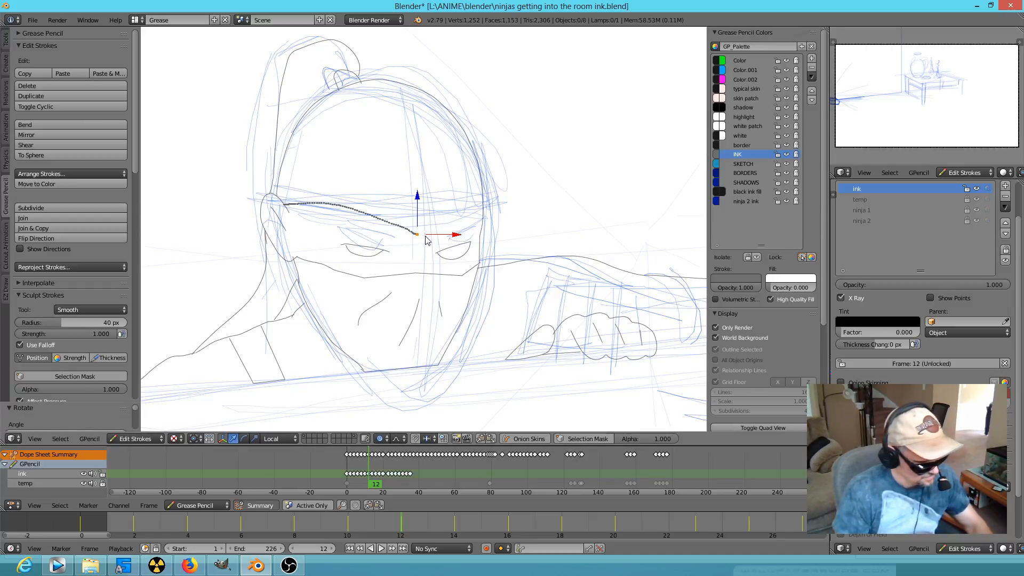
Extend the lower headband stroke from the brow point to the head's far edge, and ink the upper stroke across the forehead
key("g")
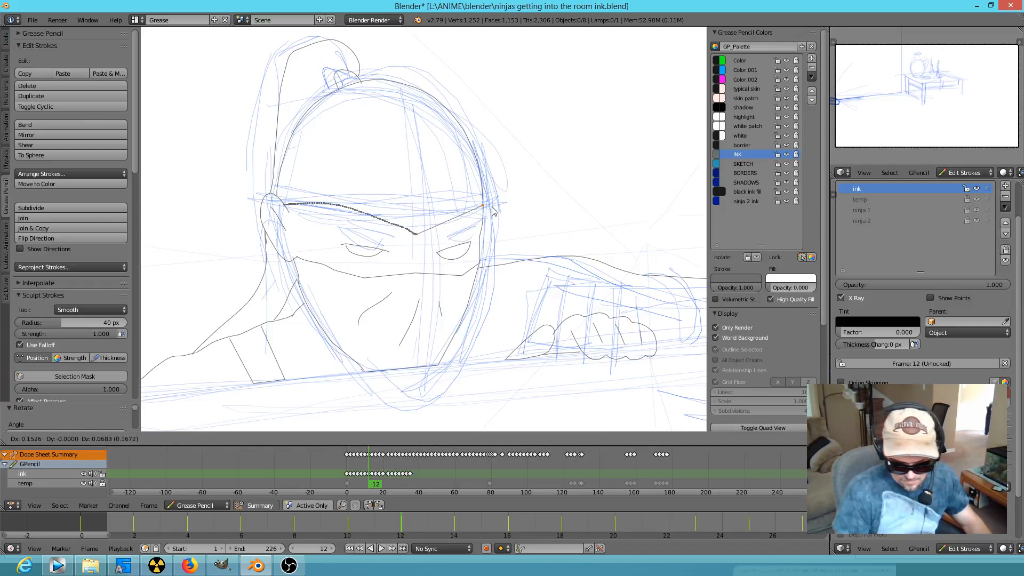
left_click(488, 207)
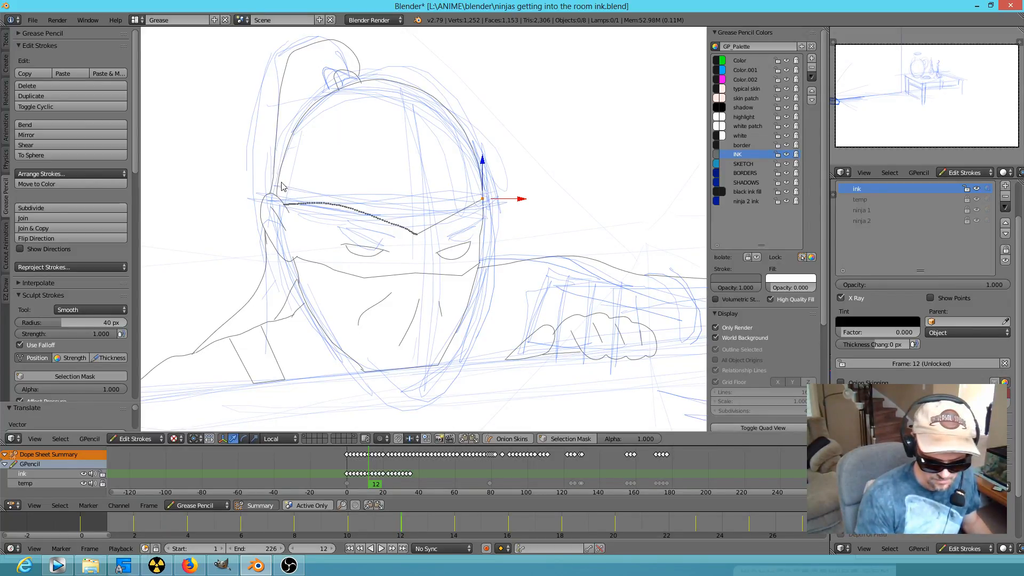
left_click_drag(284, 184, 484, 176)
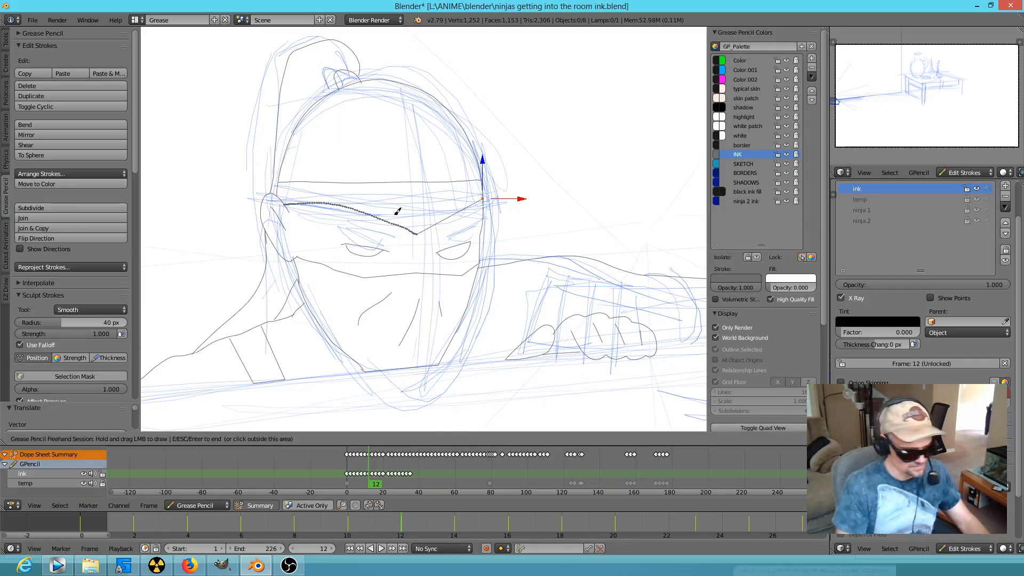
Smooth the lower headband stroke between the ear and the brow point by sculpting it
key("e")
key("e")
left_click_drag(346, 204, 416, 229)
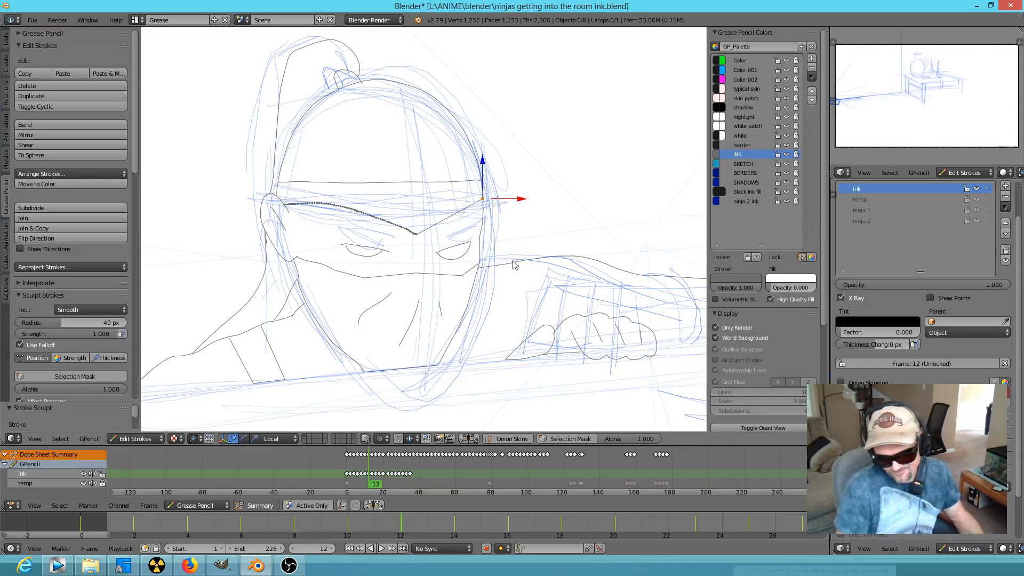
Compare frame 12 with frame 14, and select the lower headband stroke's brow point in frame 12
scroll(514, 264, "down", 4)
scroll(515, 265, "up", 3)
middle_click_drag(600, 266, 506, 222, "shift")
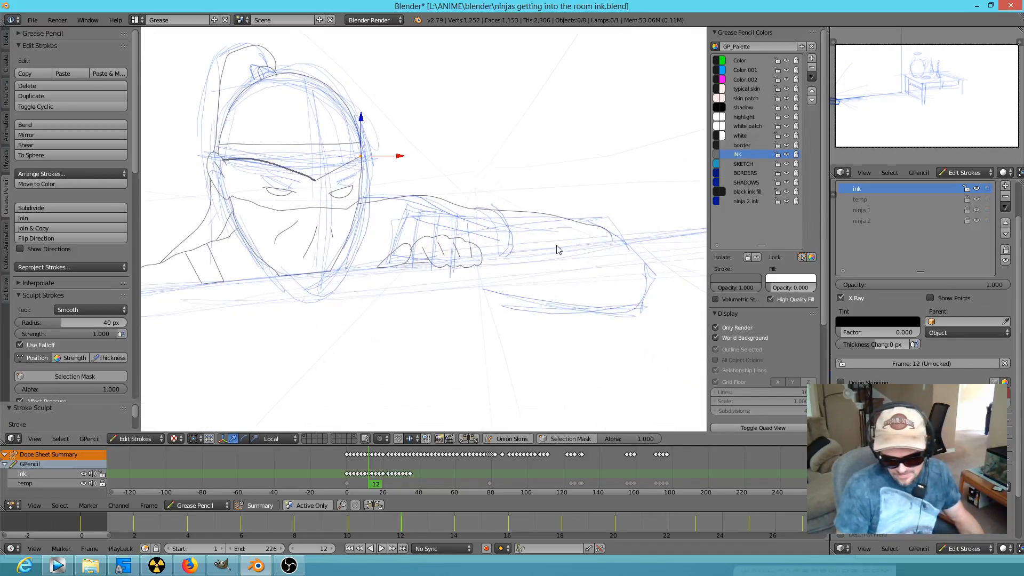
scroll(523, 259, "down", 2)
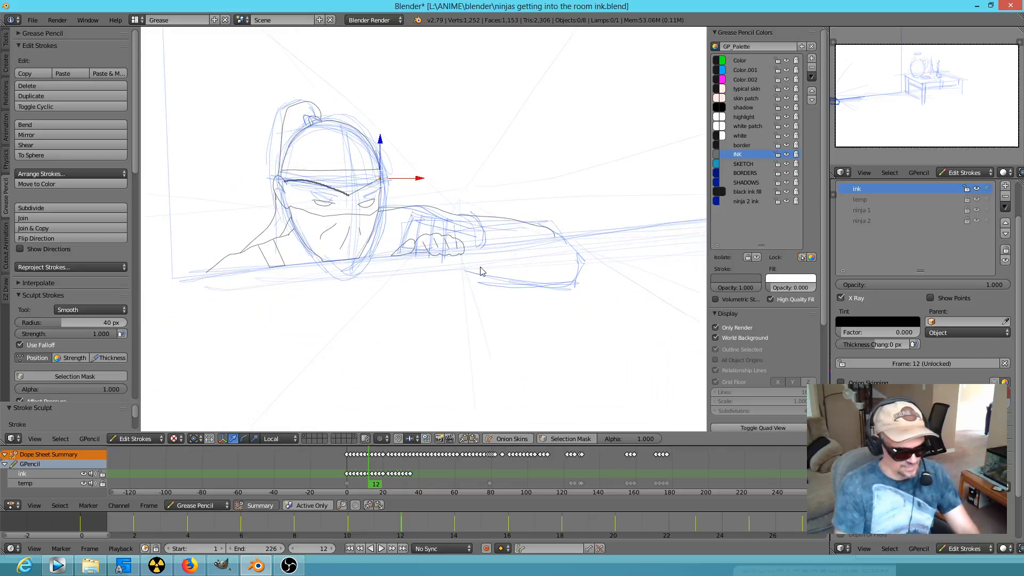
key("Up")
key("Down")
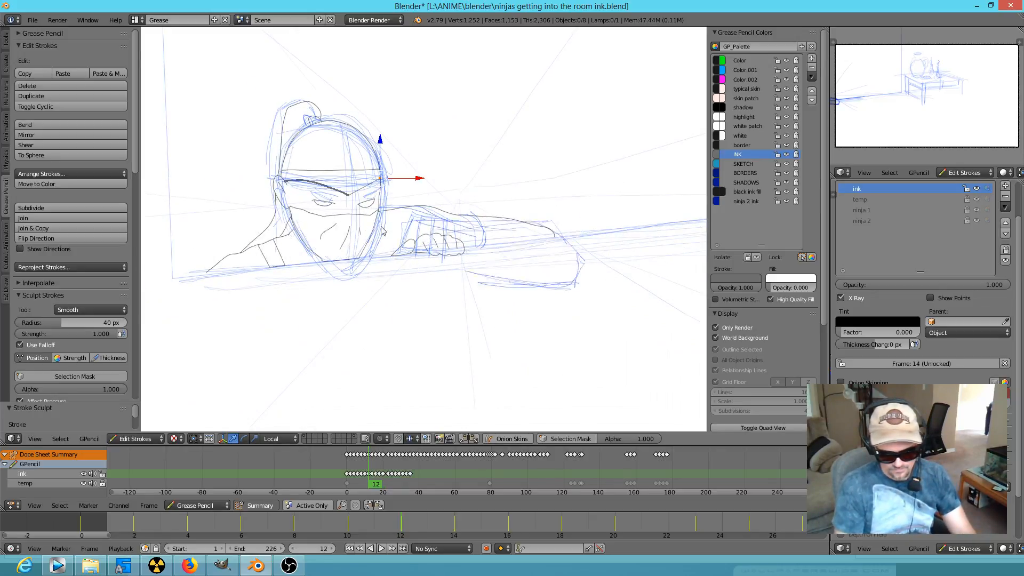
right_click(358, 200, "shift")
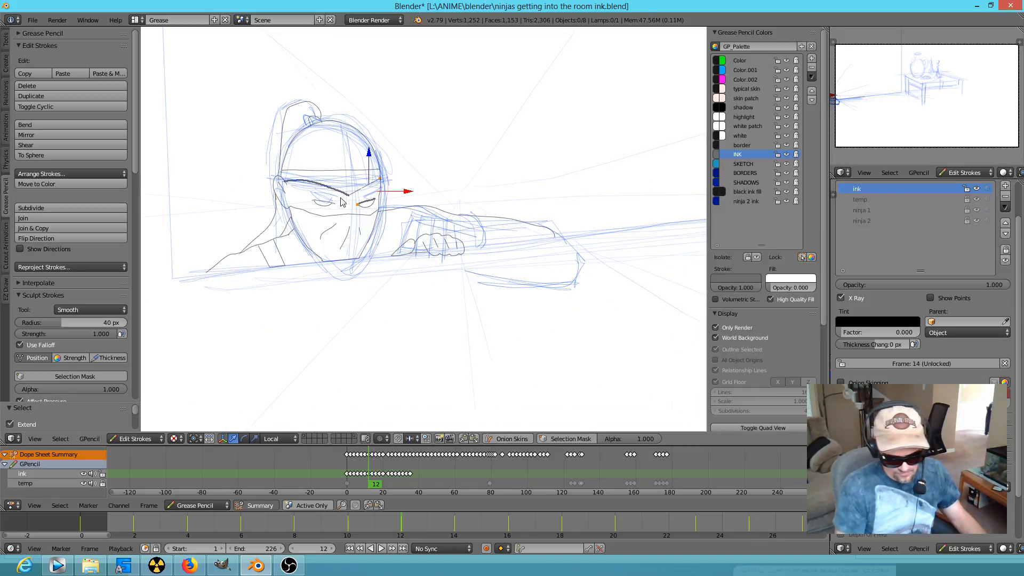
right_click(348, 197)
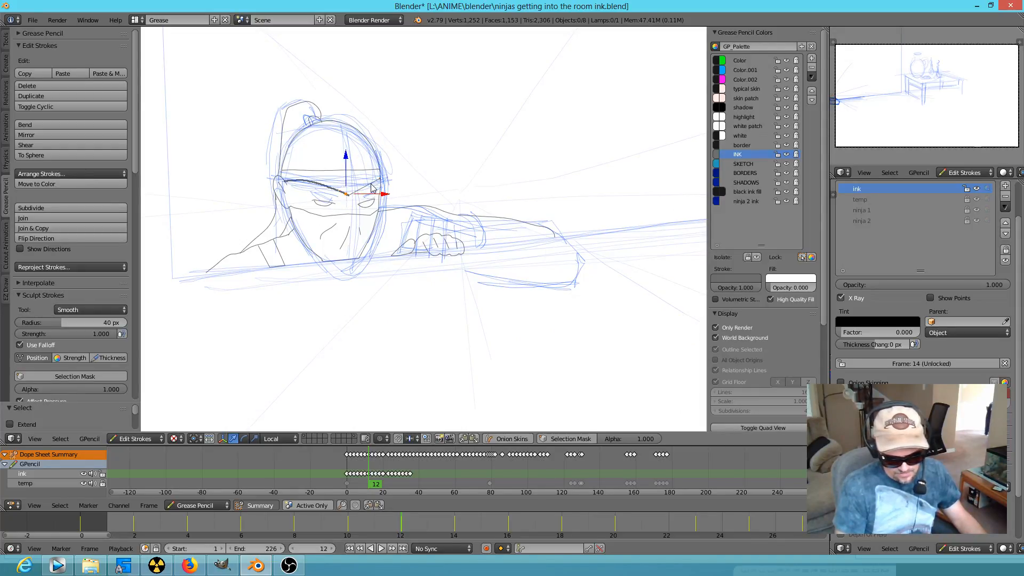
Clear the selection, lasso points on both headband strokes, and extend the selection to the whole linked strokes
mouse_move(346, 168)
left_mouse_down()
mouse_move(338, 166)
mouse_move(340, 197)
mouse_move(359, 174)
left_mouse_up()
key("a")
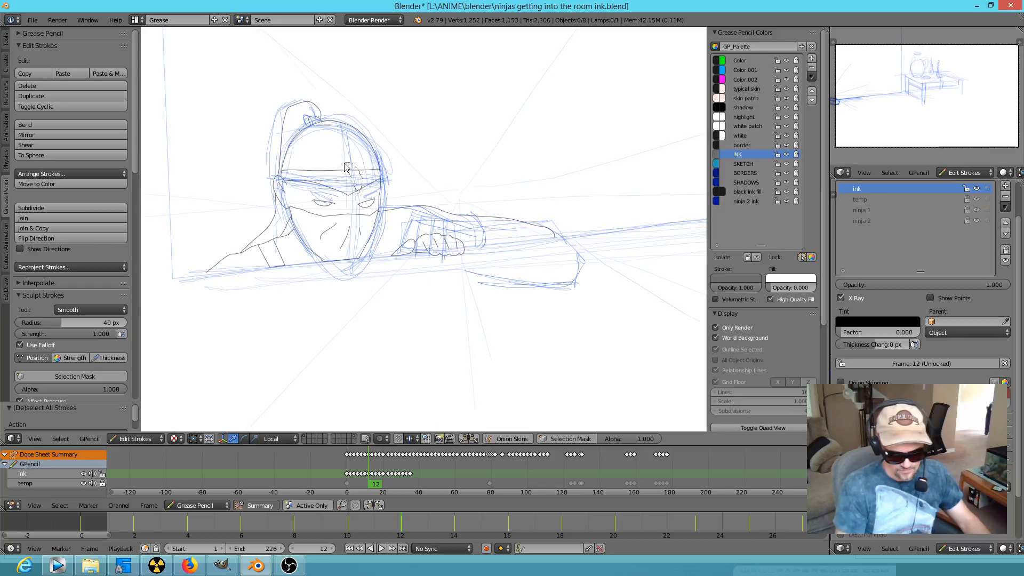
left_click_drag(336, 190, 349, 199, "ctrl")
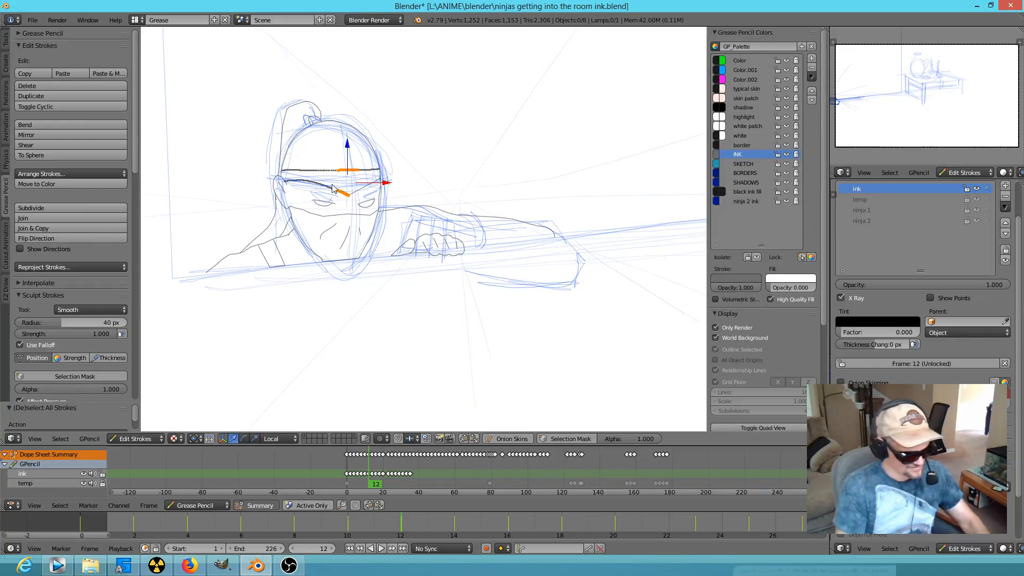
key("ctrl+l")
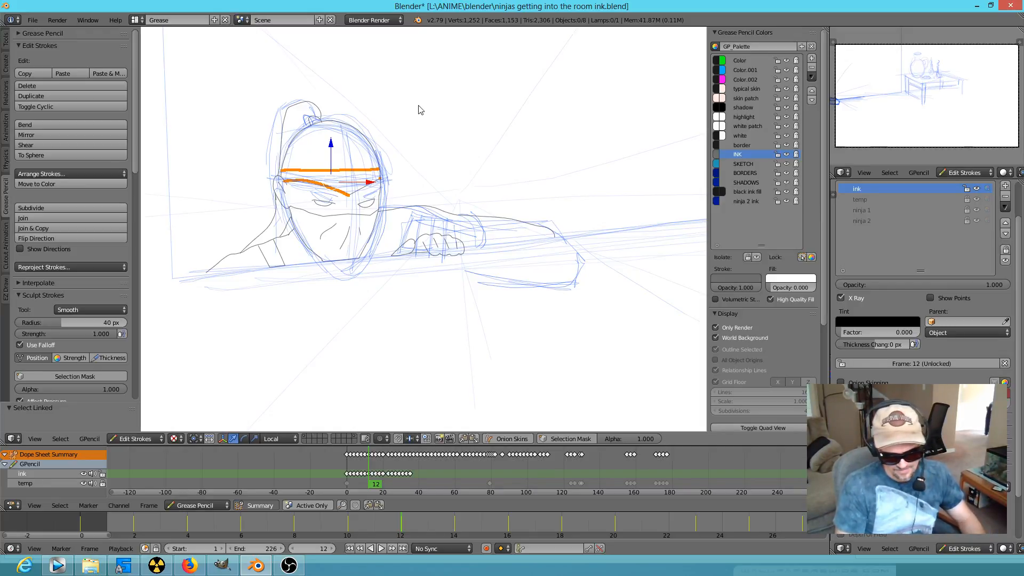
Reselect the lower headband stroke's brow point, and lasso-select the middle points of the upper stroke together with the brow tip
scroll(352, 179, "up", 4)
middle_click_drag(301, 173, 522, 244, "shift")
right_click(485, 230)
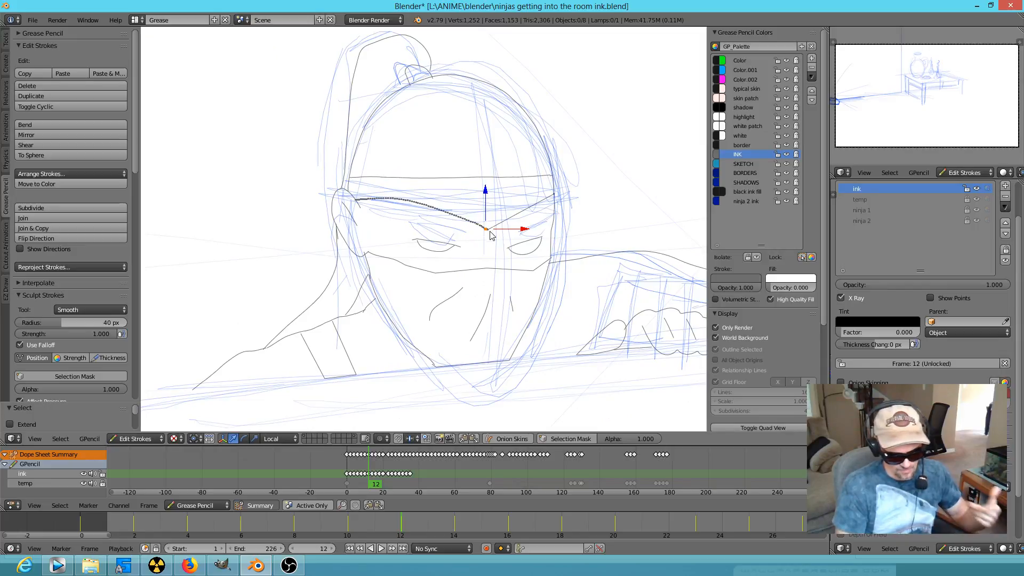
mouse_move(510, 215)
left_mouse_down("ctrl+alt")
mouse_move(483, 190)
mouse_move(461, 270)
left_mouse_up("ctrl+alt")
left_click_drag(498, 222, 497, 221, "ctrl")
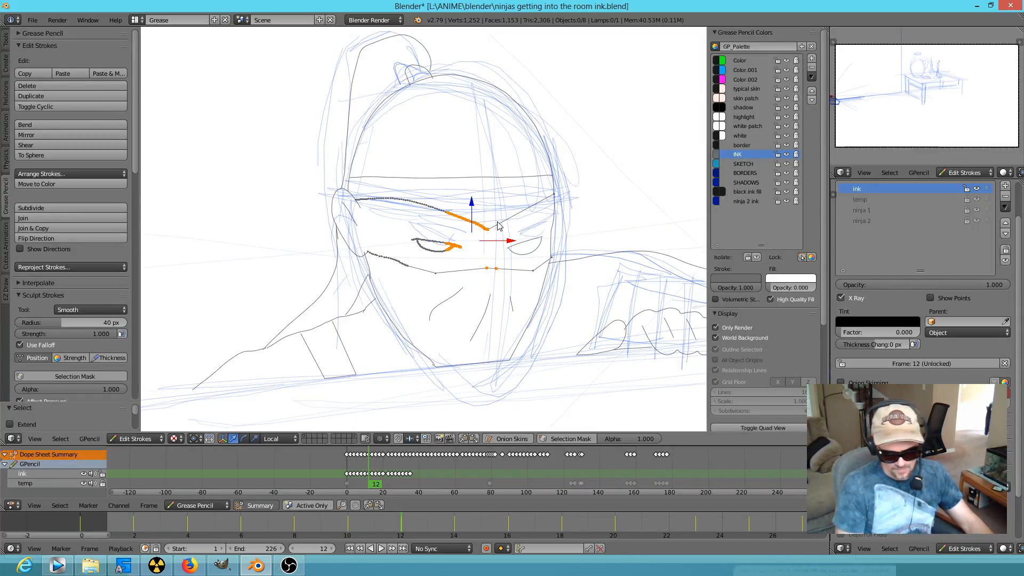
right_click(486, 230)
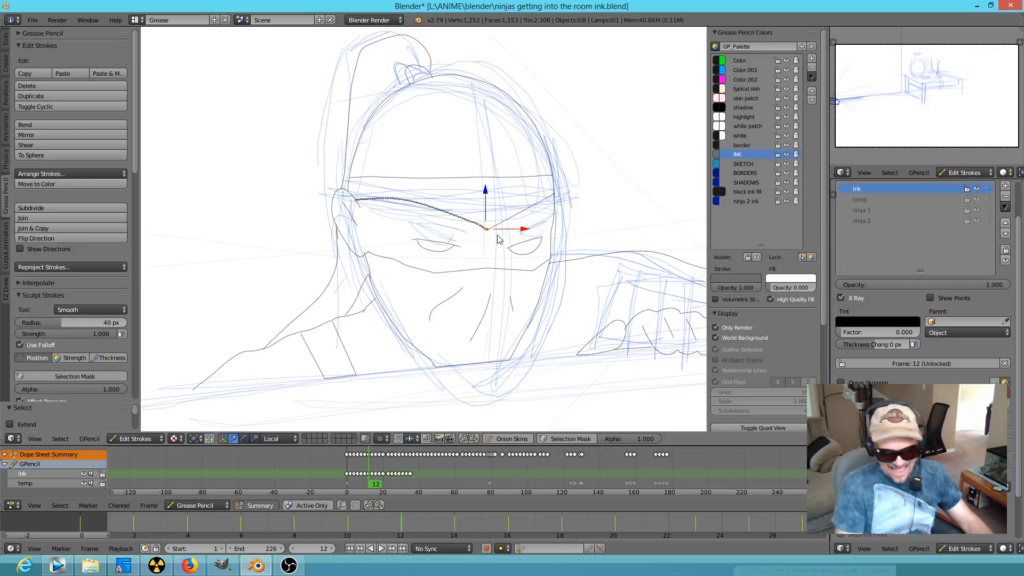
mouse_move(494, 169)
left_mouse_down("ctrl")
mouse_move(476, 205)
mouse_move(497, 242)
mouse_move(504, 205)
left_mouse_up("ctrl")
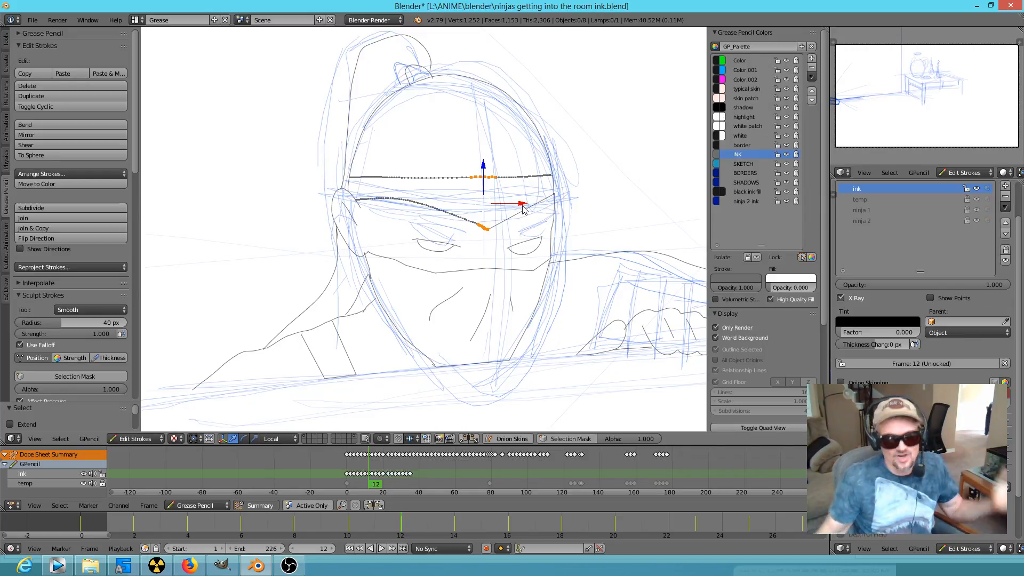
Try selecting the lower headband stroke's brow tip and outer end point together with the upper stroke's middle points in frame 12
right_click(486, 230)
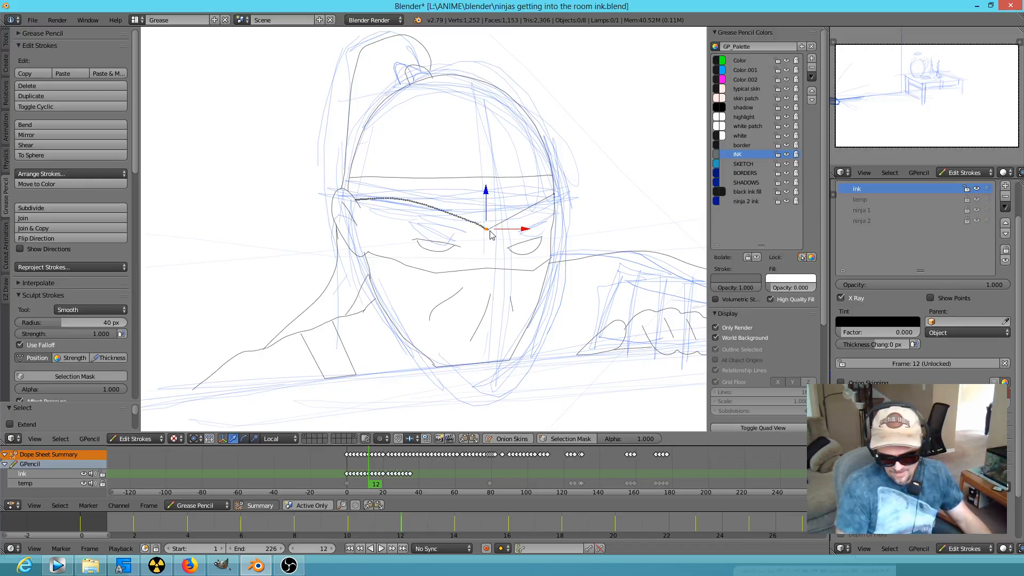
right_click(556, 195)
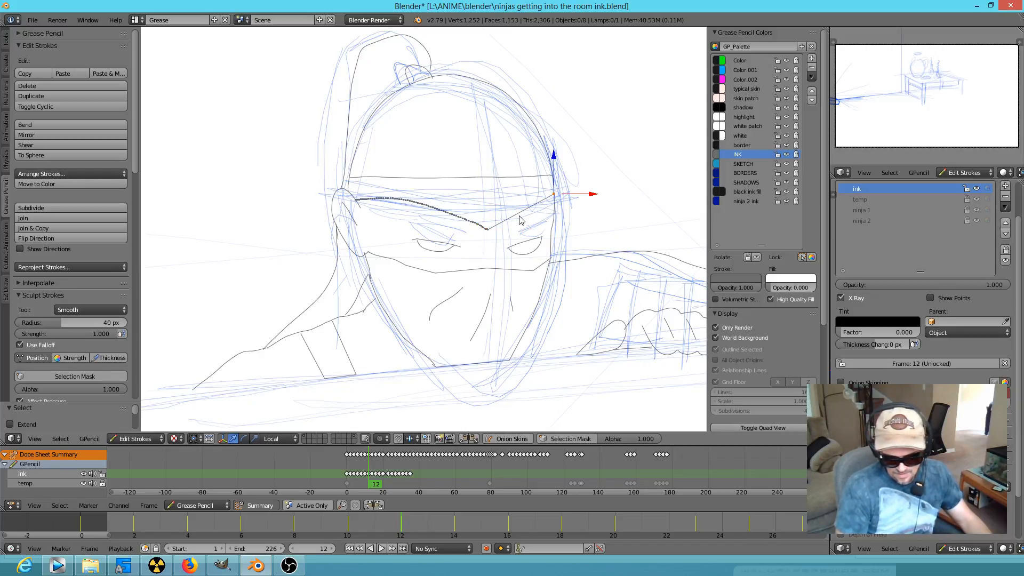
right_click(565, 199)
right_click(508, 224)
right_click(491, 232)
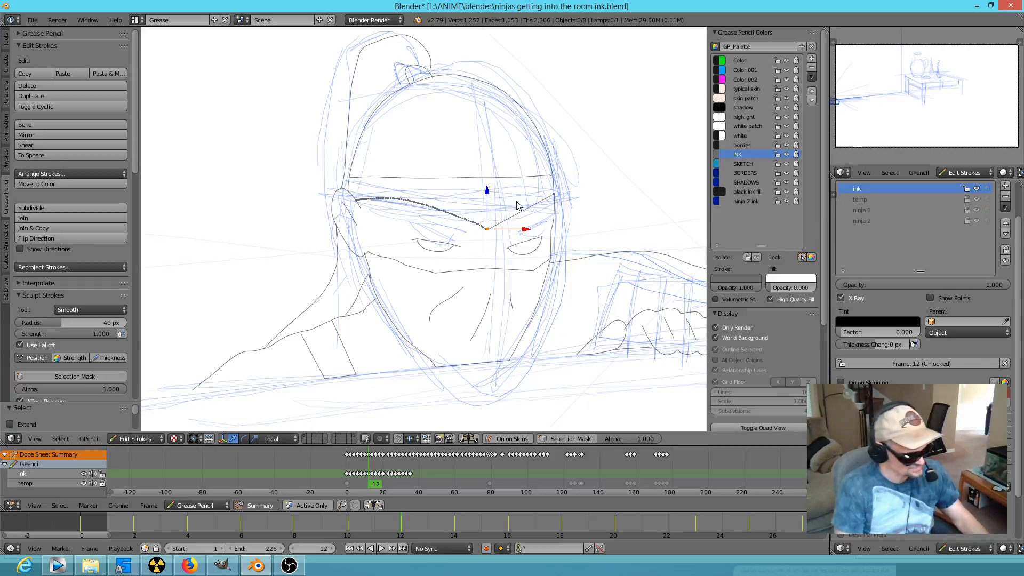
mouse_move(510, 173)
left_mouse_down("ctrl")
mouse_move(461, 232)
mouse_move(500, 199)
left_mouse_up("ctrl")
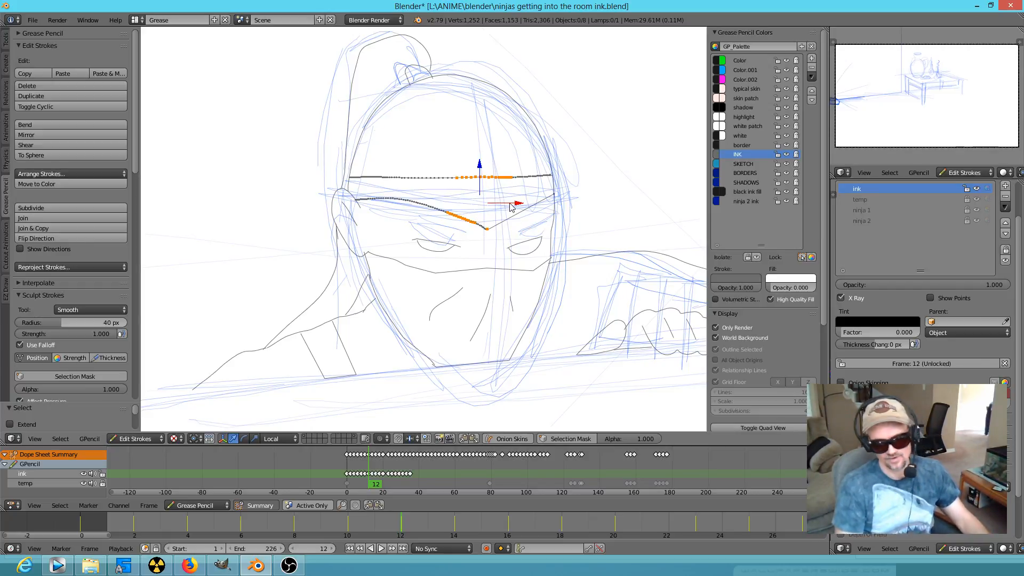
right_click(488, 231)
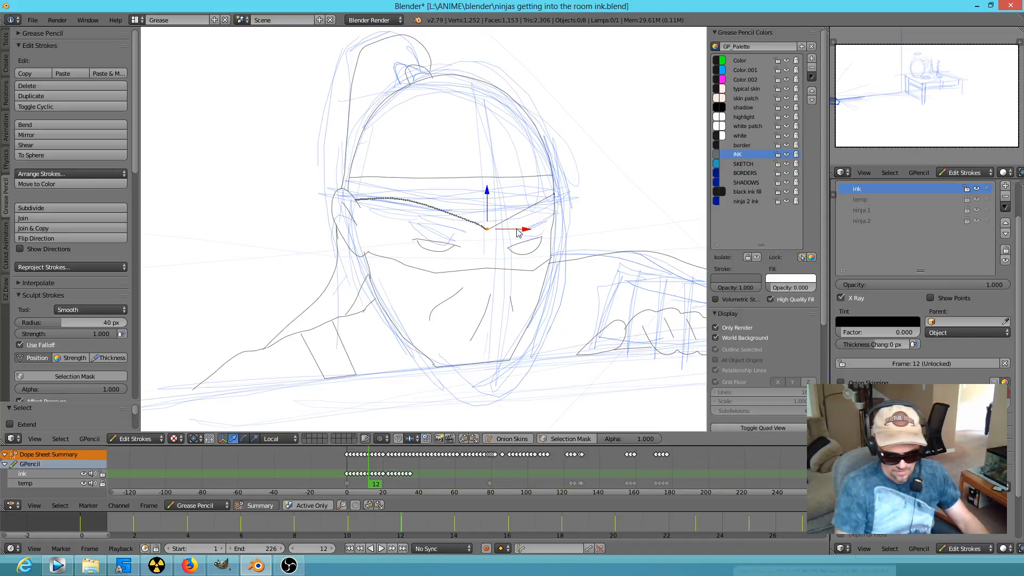
left_click_drag(518, 232, 505, 187)
left_click_drag(511, 257, 514, 241)
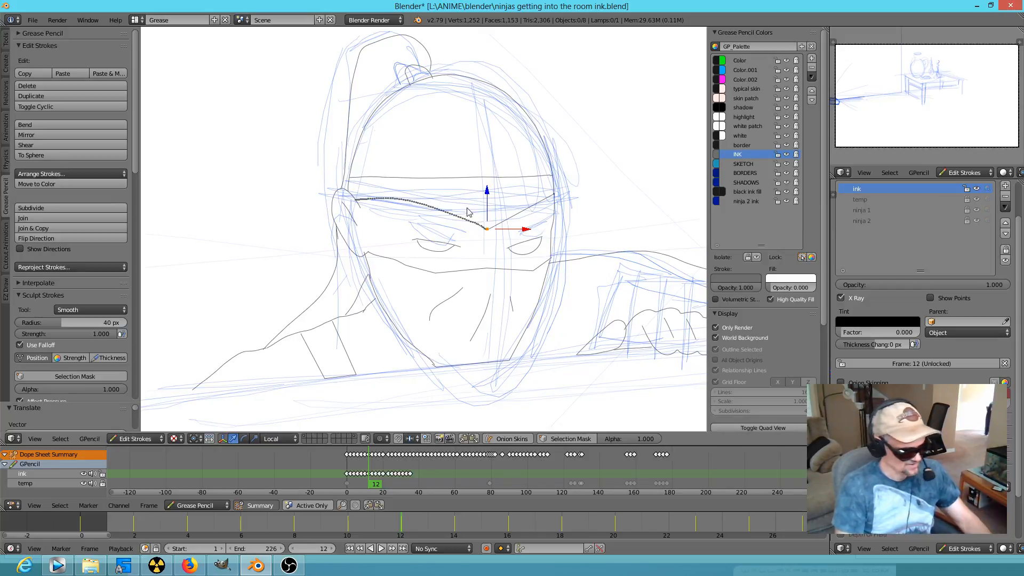
Lasso both headband strokes in frame 12, extend the selection to the whole linked strokes, and copy them into frame 14
mouse_move(498, 160)
left_mouse_down()
mouse_move(454, 214)
mouse_move(456, 235)
left_mouse_up()
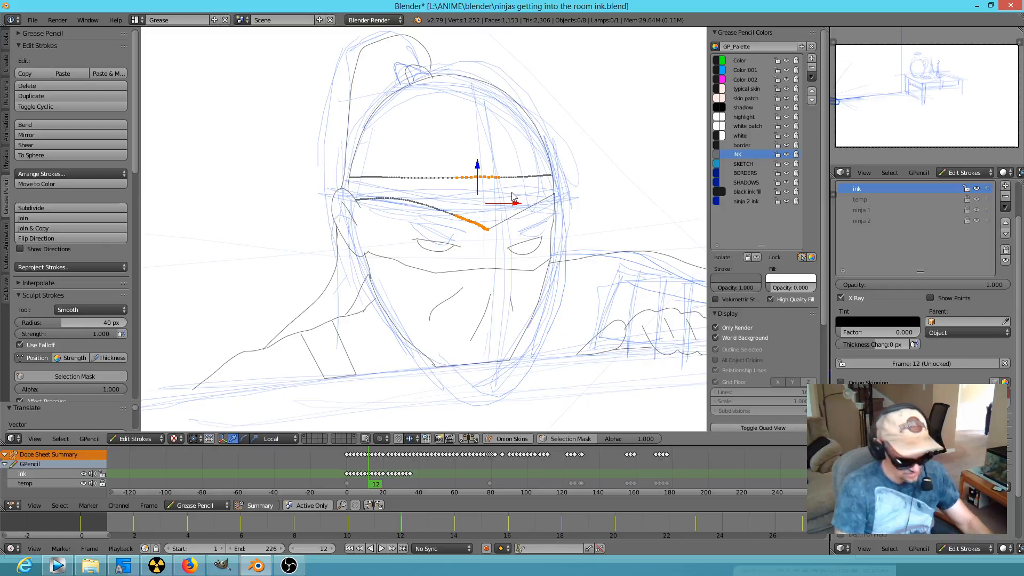
key("ctrl+l")
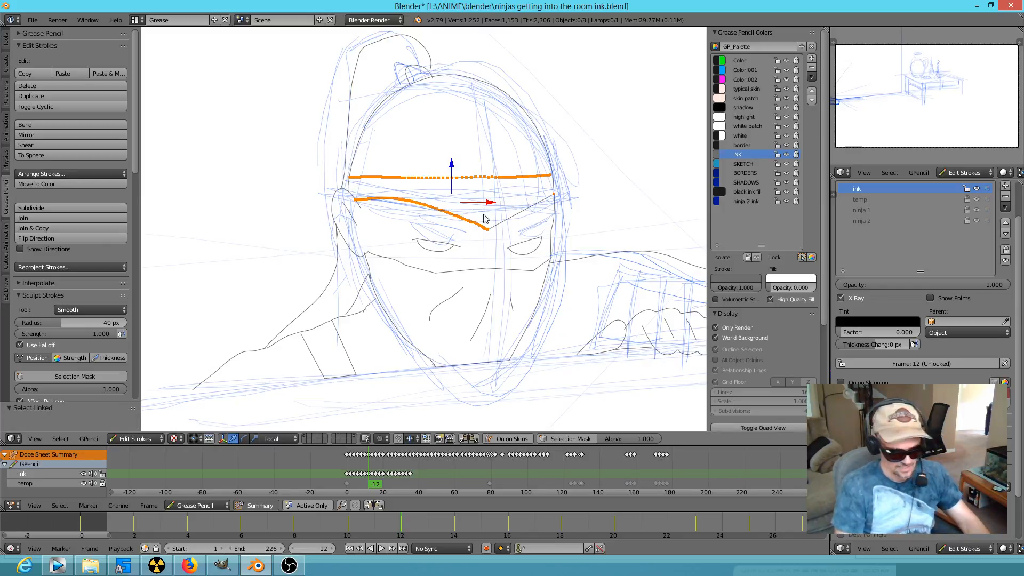
key("Right")
key("Right")
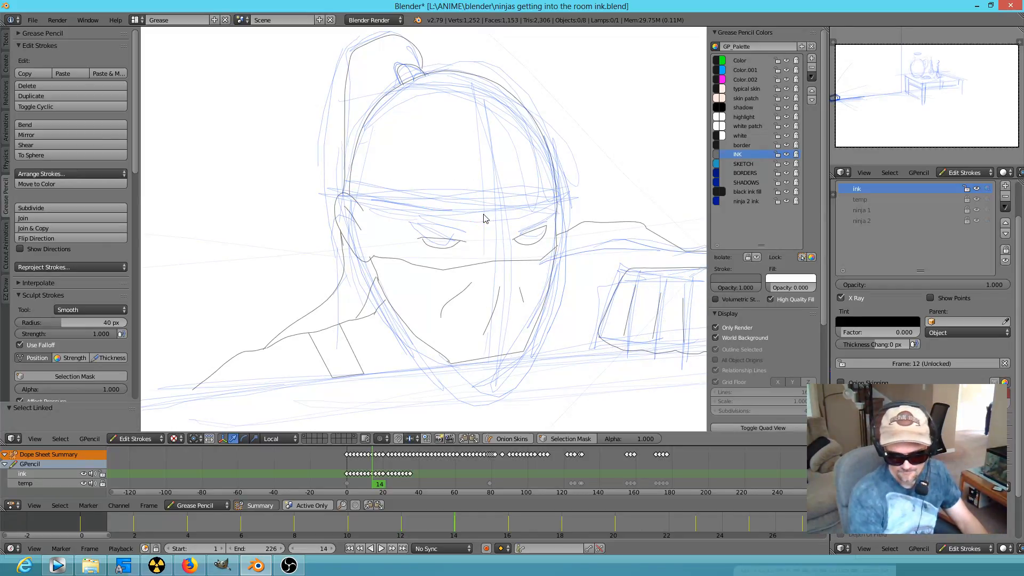
key("ctrl+v")
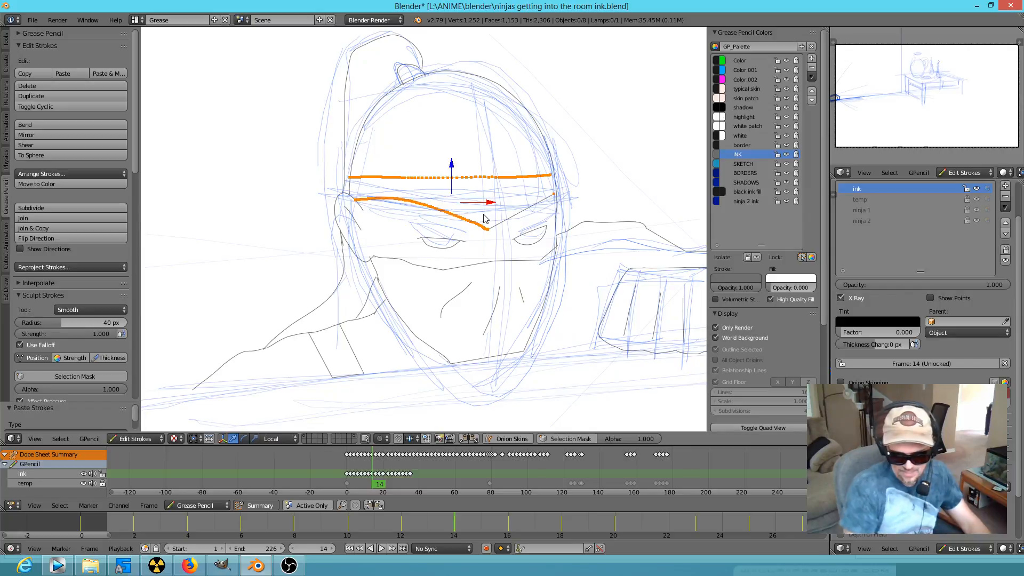
Rotate the pasted headband slightly counterclockwise in frame 14 and move it to fit the head outline
key("r")
left_click(556, 232)
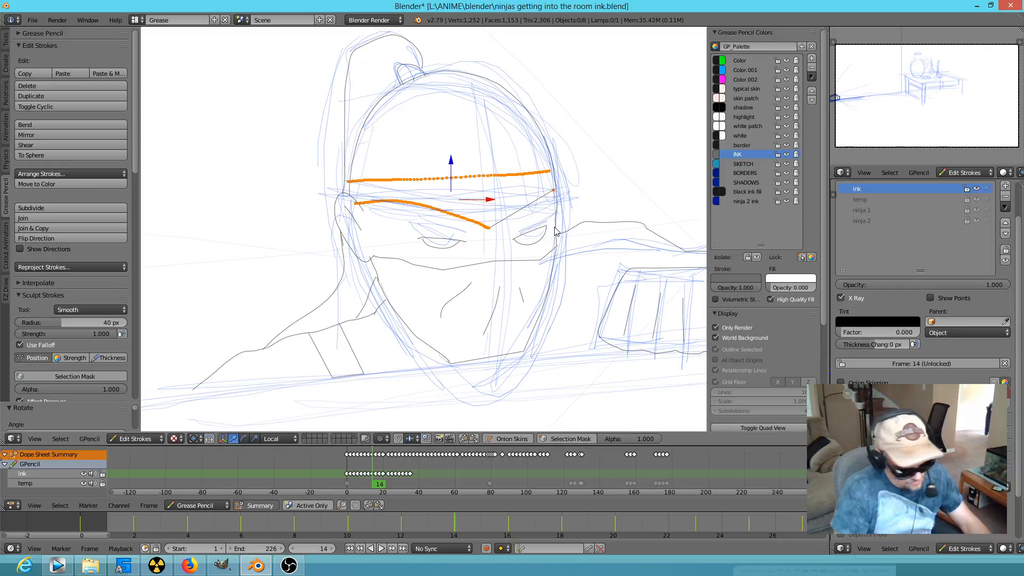
key("g")
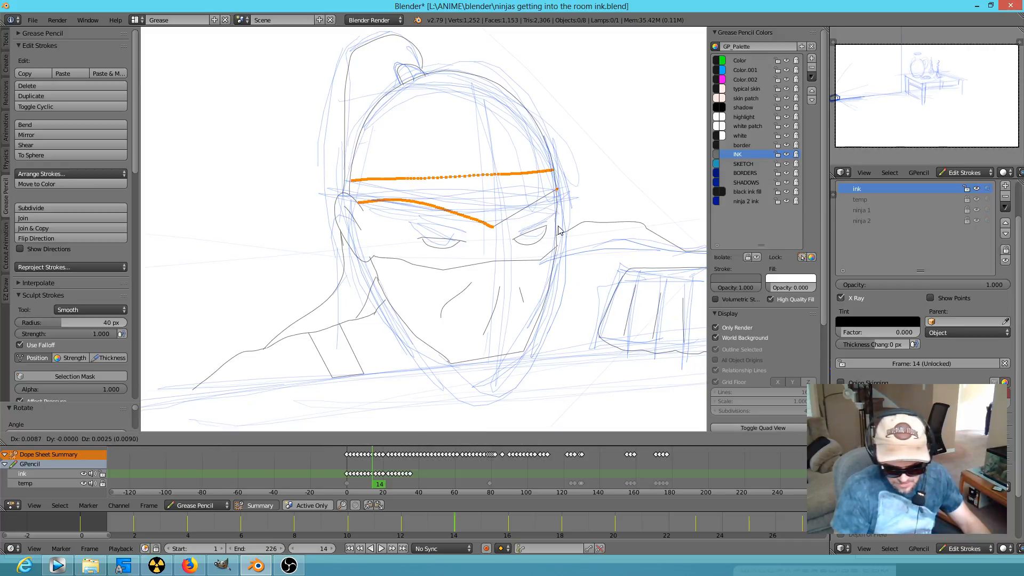
left_click(559, 230)
Paste the headband into frame 16, tilt it to match the head's angle, and raise it onto the forehead
key("Up")
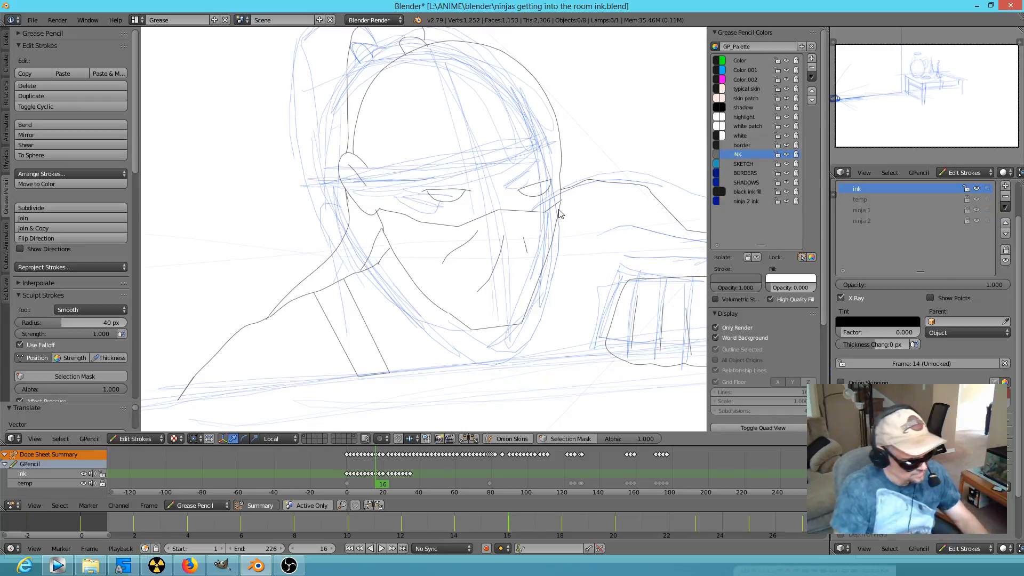
key("ctrl+v")
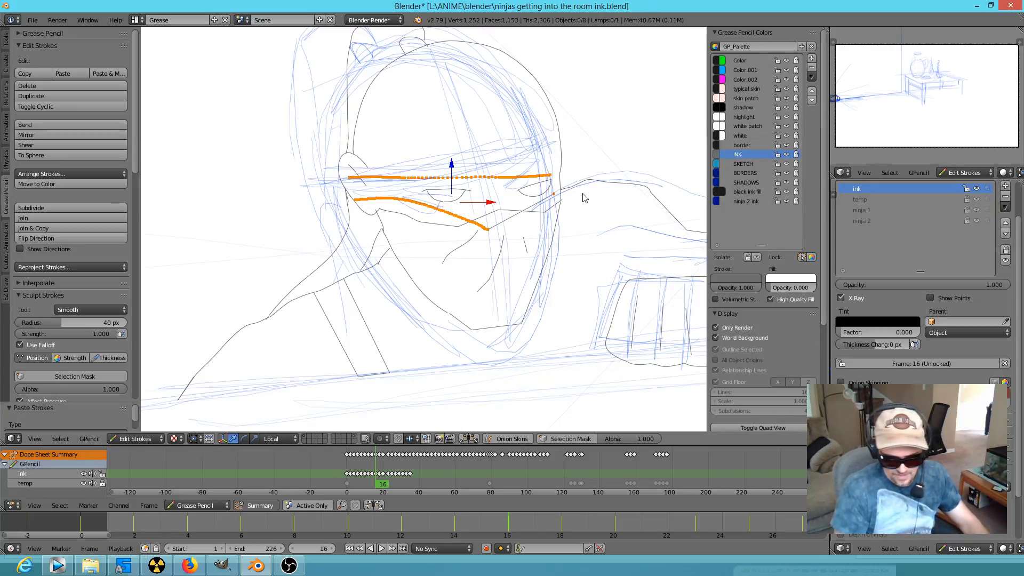
key("r")
left_click(550, 250)
key("g")
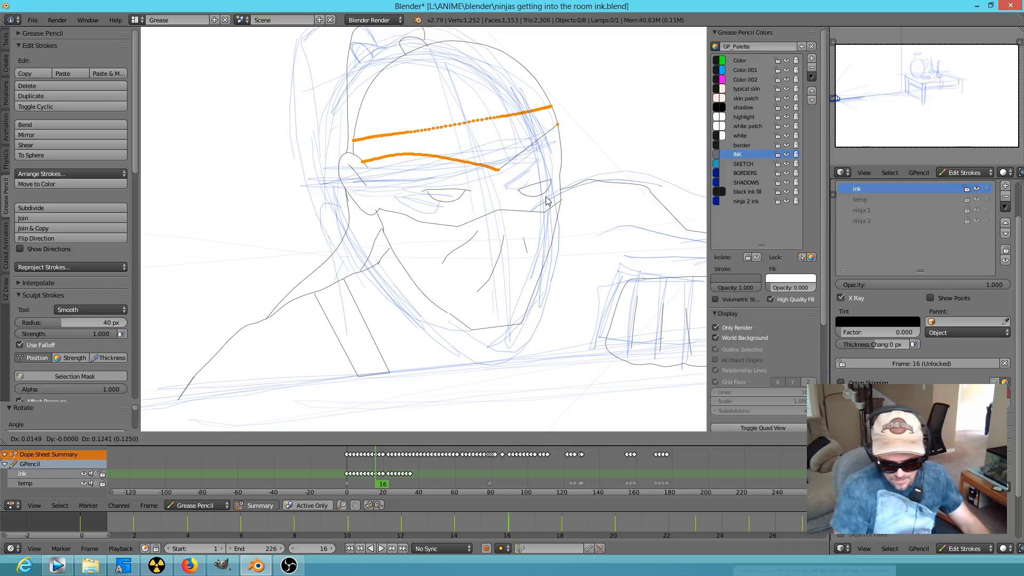
left_click(546, 201)
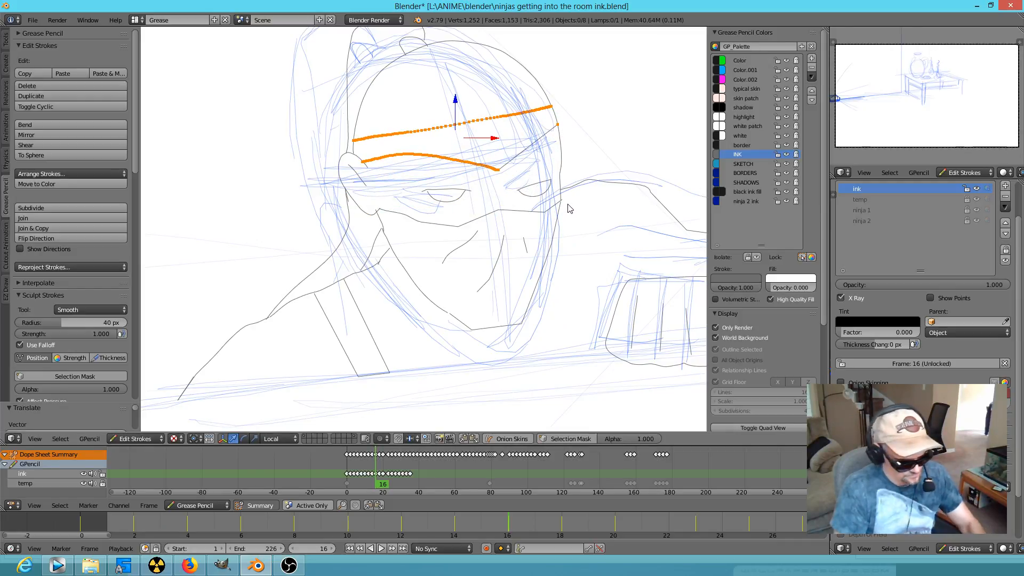
Paste the headband into frame 18, move it up onto the forehead, and rotate it slightly counterclockwise to fit the head
key("Right")
key("Right")
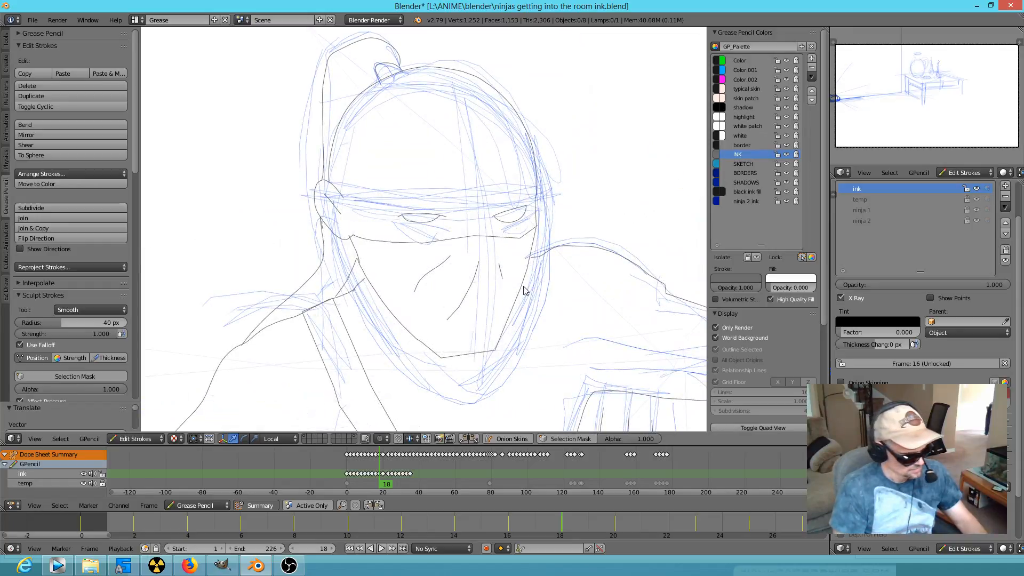
key("ctrl+v")
key("g")
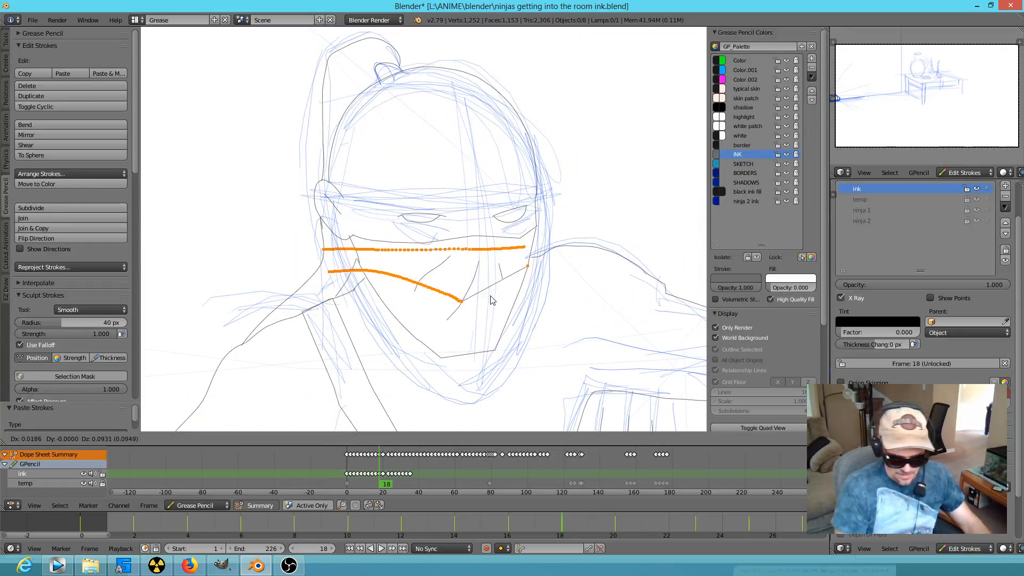
left_click(495, 201)
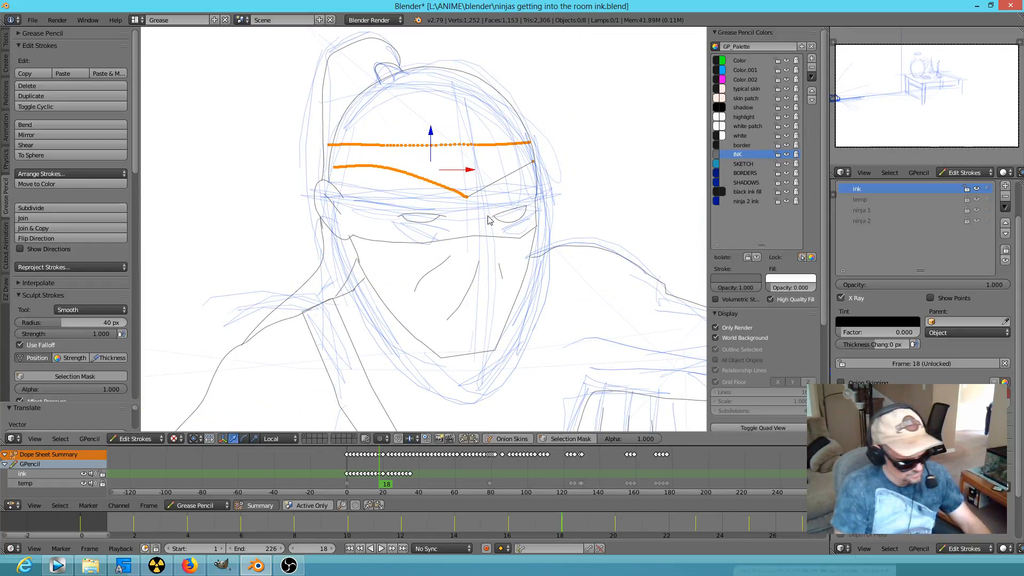
key("r")
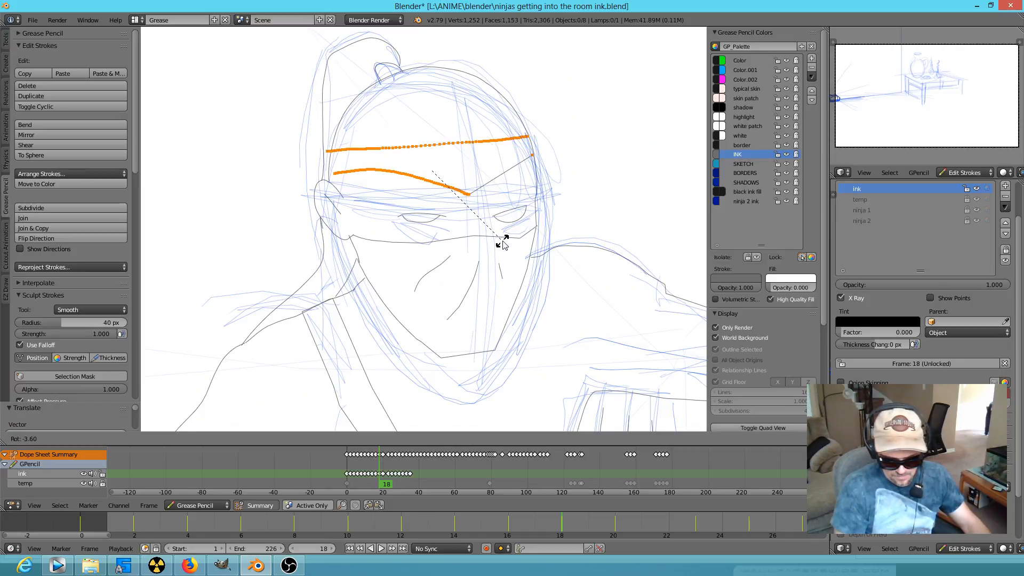
left_click(501, 244)
key("g")
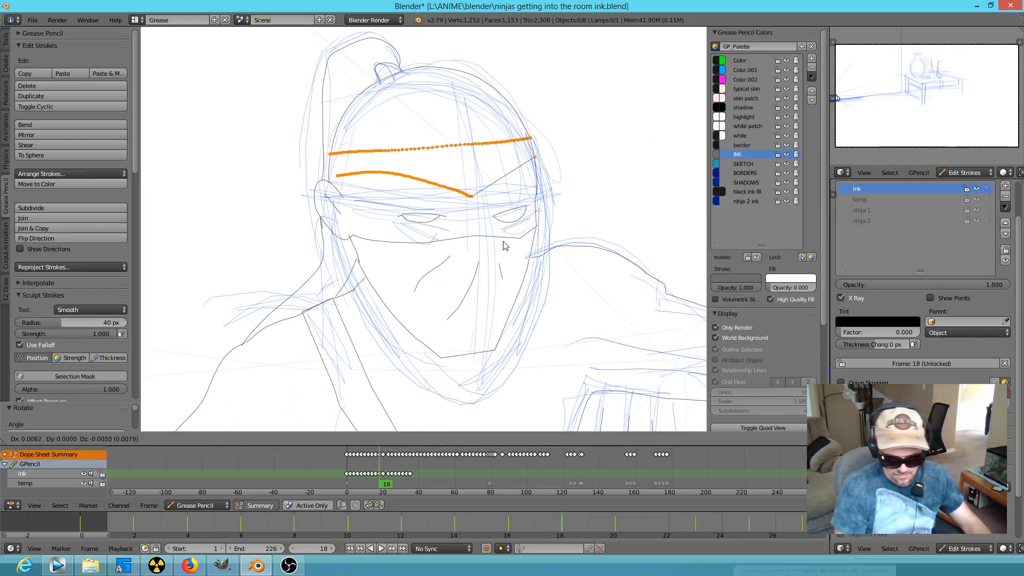
left_click(473, 244)
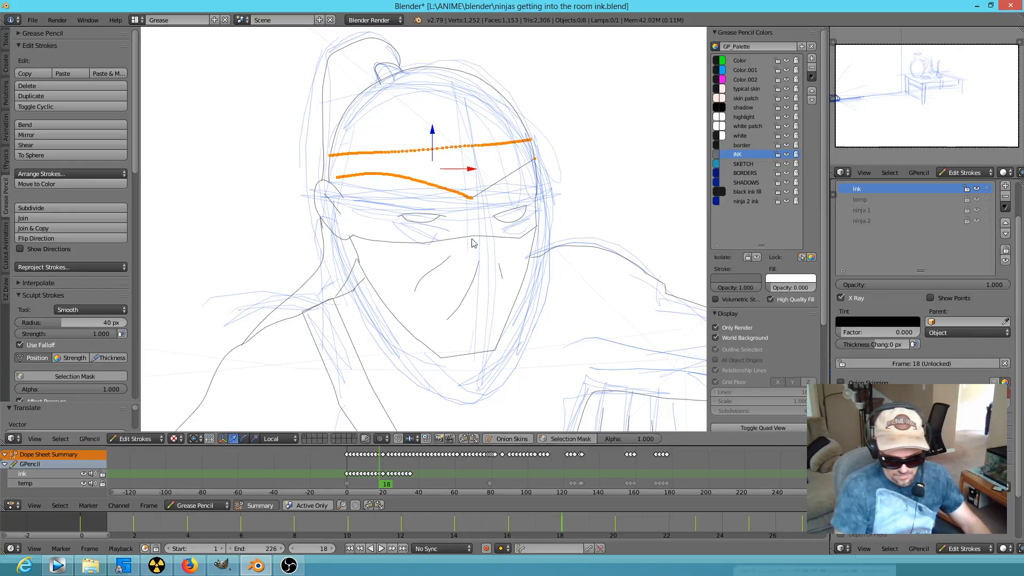
Extend the lower headband stroke's ear-side end to the head outline in frame 18, copy both whole strokes, and go to frame 20
right_click(337, 182)
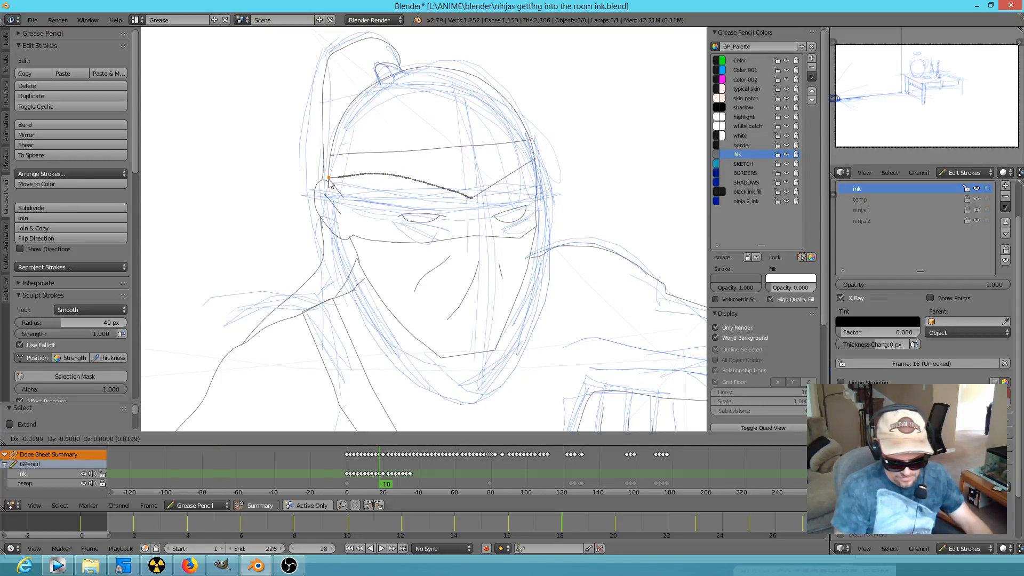
mouse_move(447, 122)
left_mouse_down("ctrl")
mouse_move(442, 144)
mouse_move(472, 206)
mouse_move(470, 140)
left_mouse_up("ctrl")
key("ctrl+l")
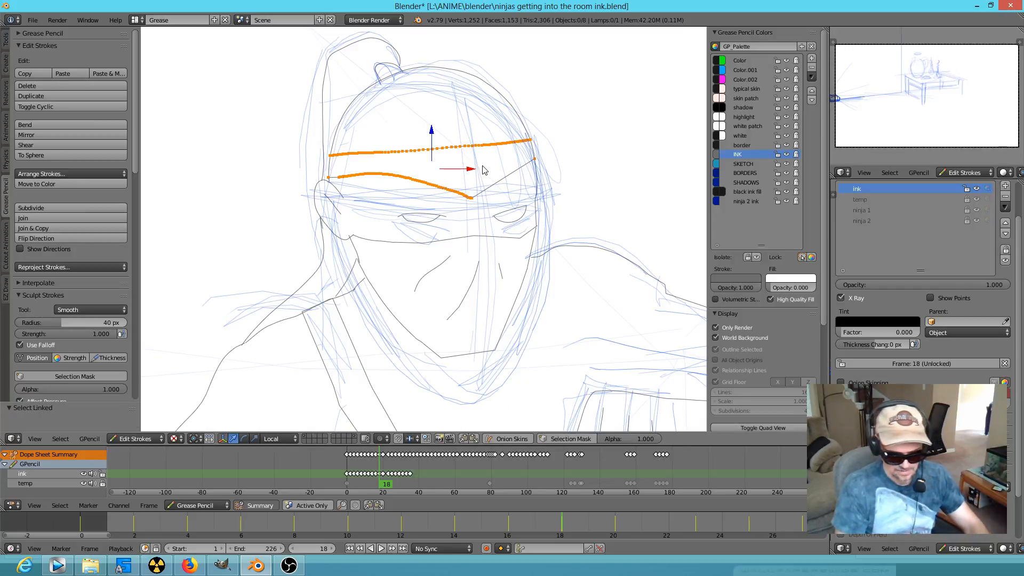
key("Up")
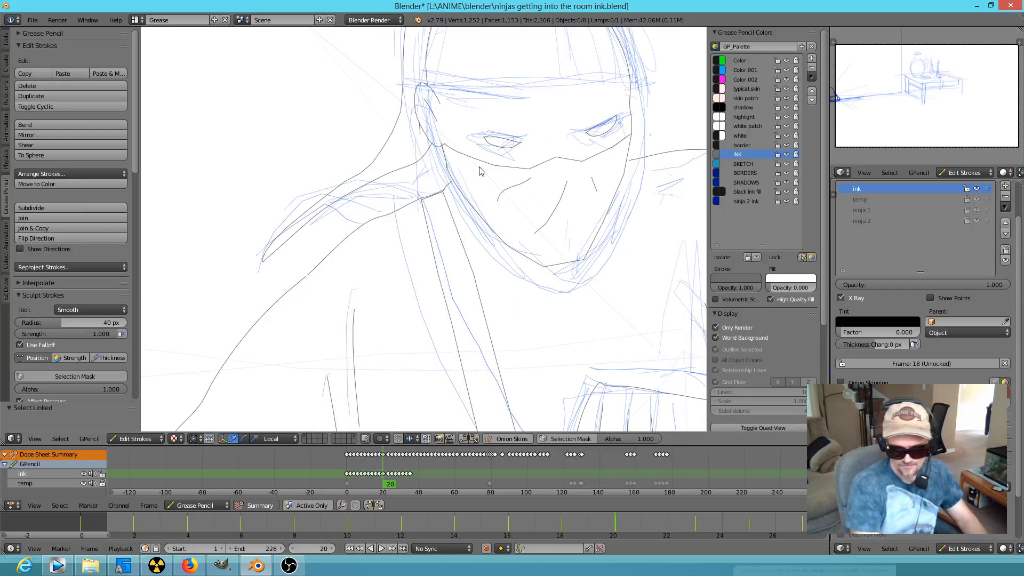
middle_click_drag(627, 179, 494, 260, "shift")
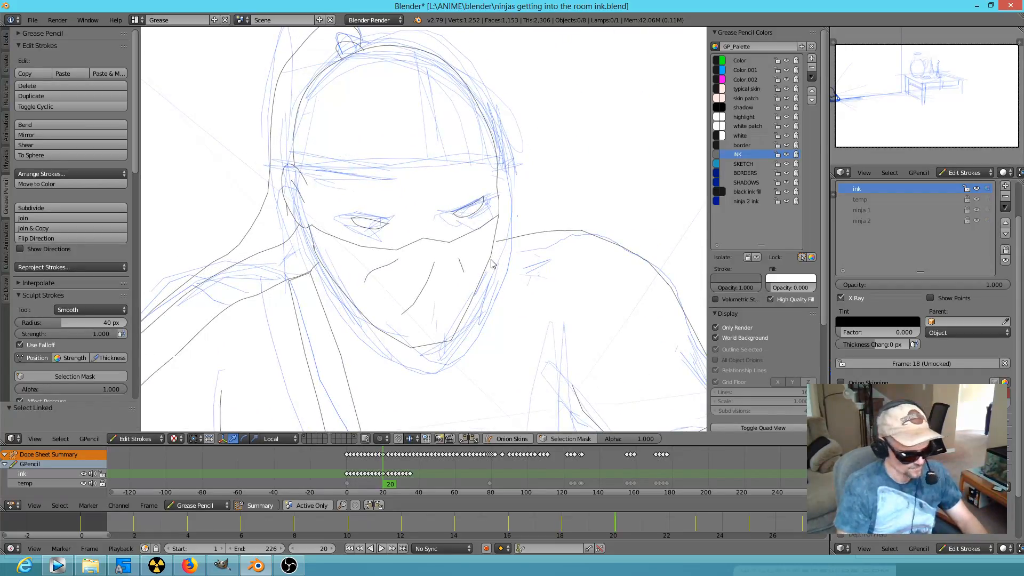
Try to fit the copied headband onto the head in frame 20 by rotating and moving it, and delete the pasted strokes
key("ctrl+v")
key("r")
left_click(392, 269)
key("g")
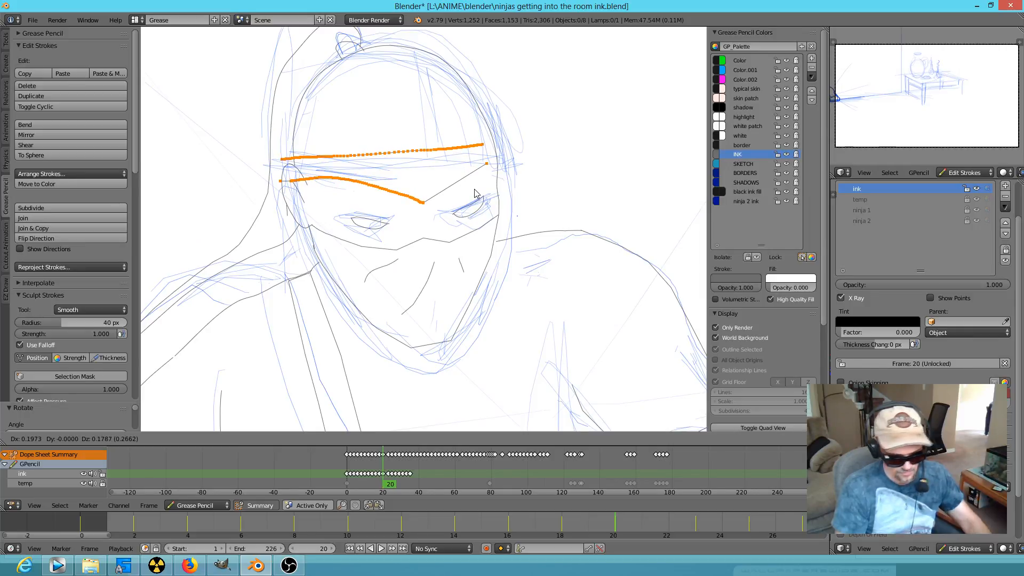
left_click(476, 193)
key("x")
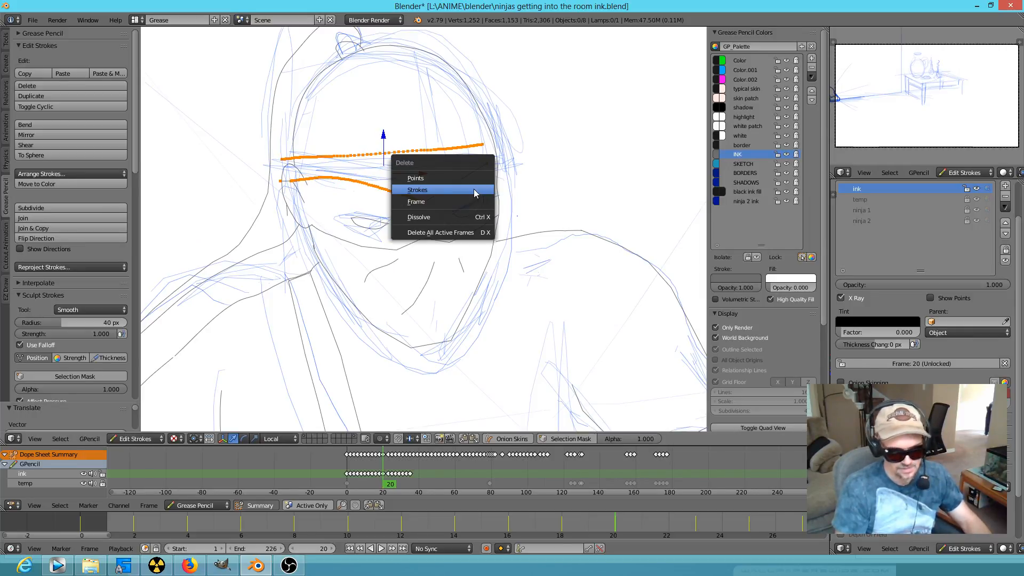
left_click(475, 193)
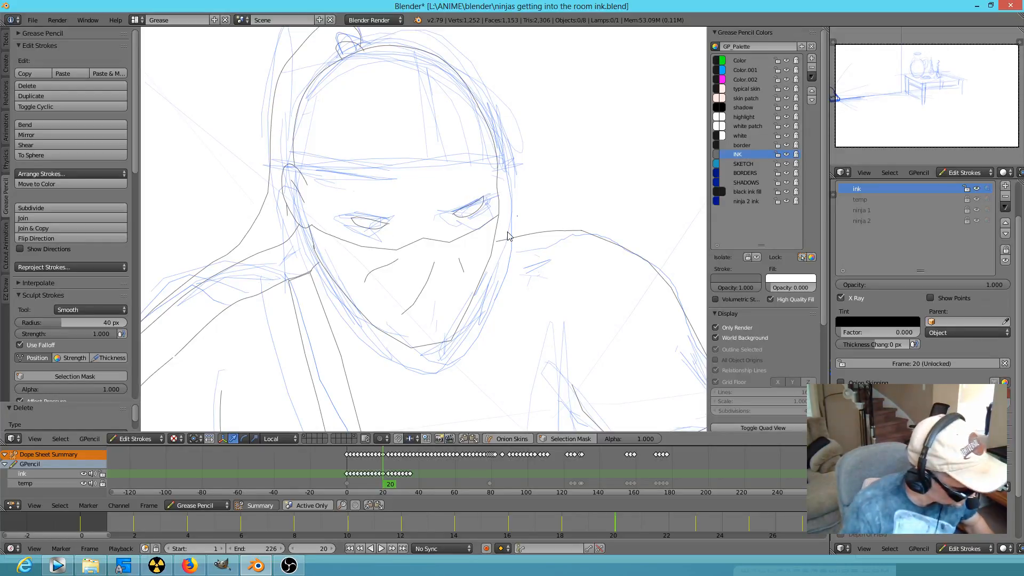
Draw a new headband in frame 20 with a curved upper line and a pointed lower line, and compare it with frame 18
mouse_move(297, 144)
left_mouse_down()
mouse_move(357, 167)
mouse_move(441, 165)
mouse_move(497, 143)
left_mouse_up()
mouse_move(305, 173)
left_mouse_down()
mouse_move(327, 188)
mouse_move(428, 205)
left_mouse_up()
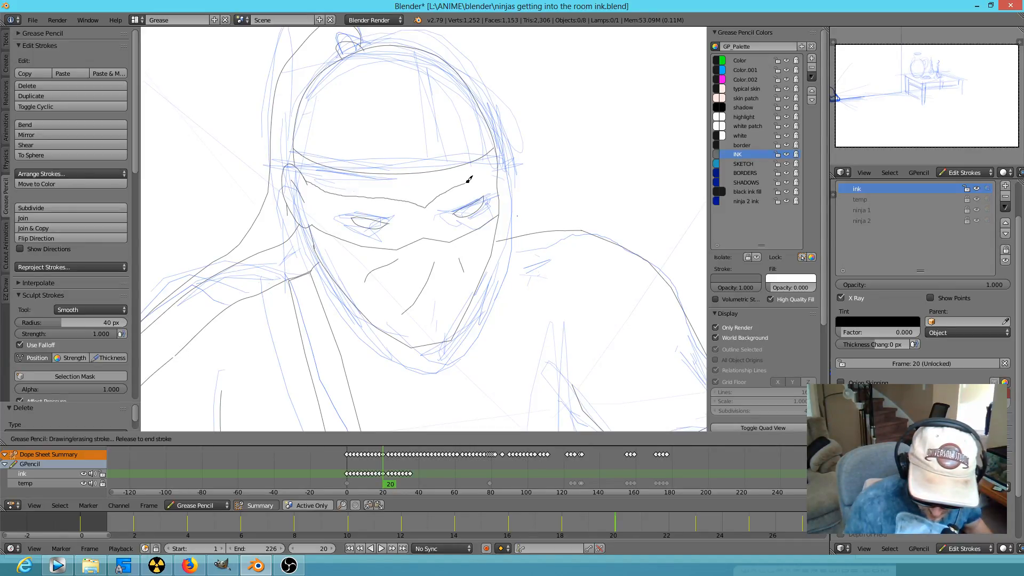
left_click_drag(498, 167, 506, 157)
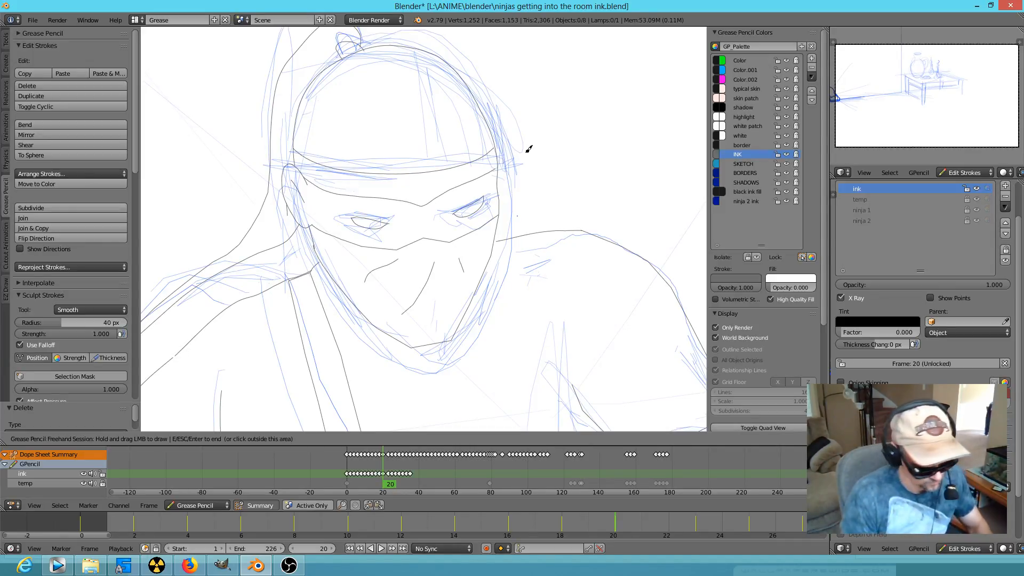
key("Left")
key("Left")
key("Right")
key("Right")
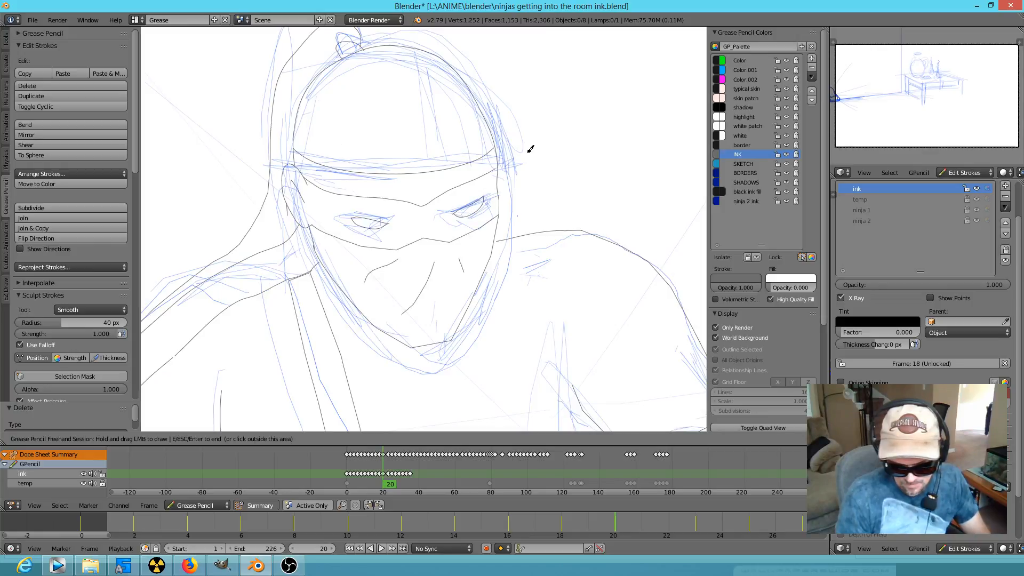
key("Escape")
Pull the point of the lower headband stroke in frame 20 down between the eyes, using proportional editing with an influence size of 0.02
left_click(426, 214)
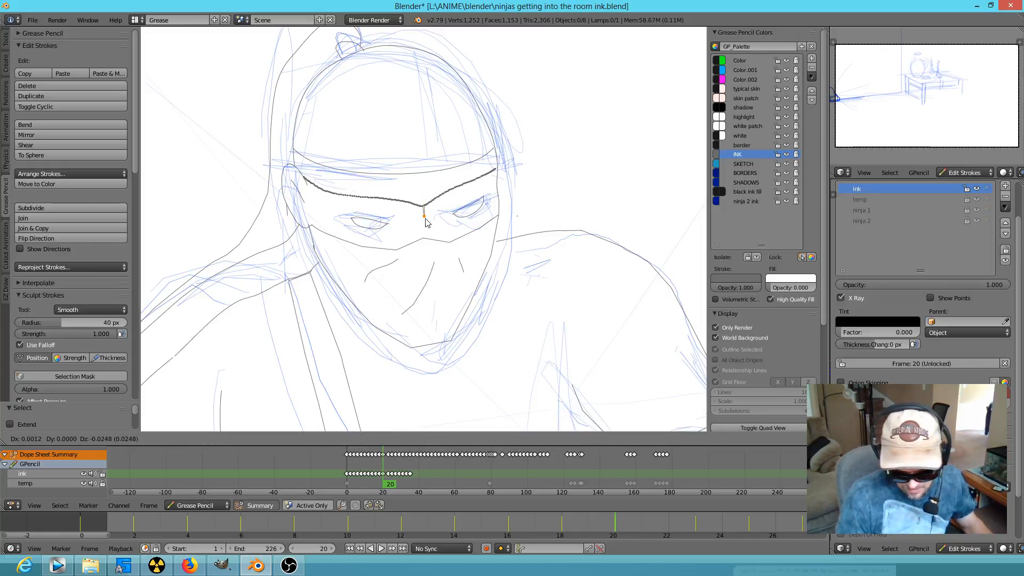
key("o")
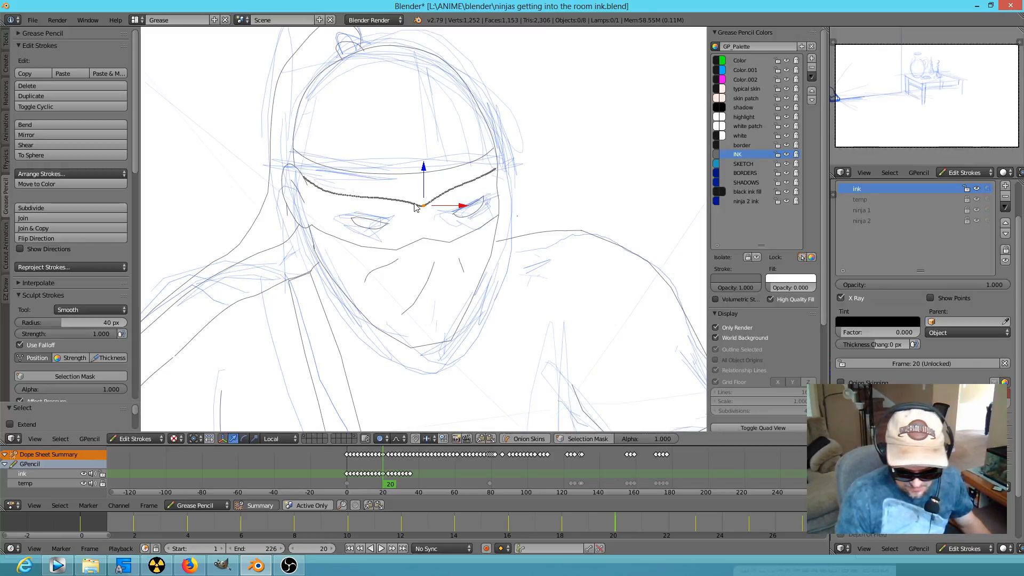
key("g")
scroll(422, 224, "up", 13)
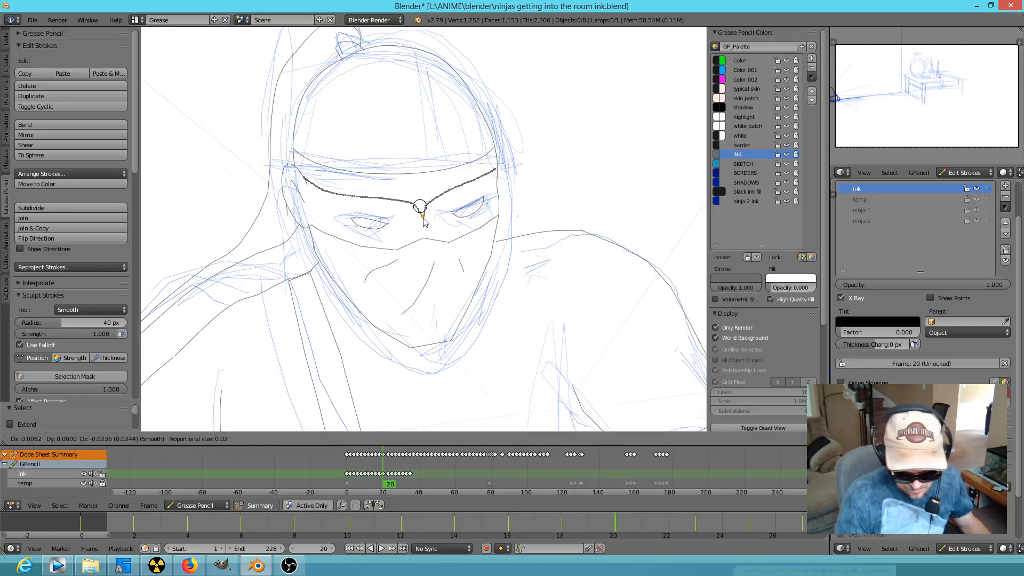
left_click(425, 221)
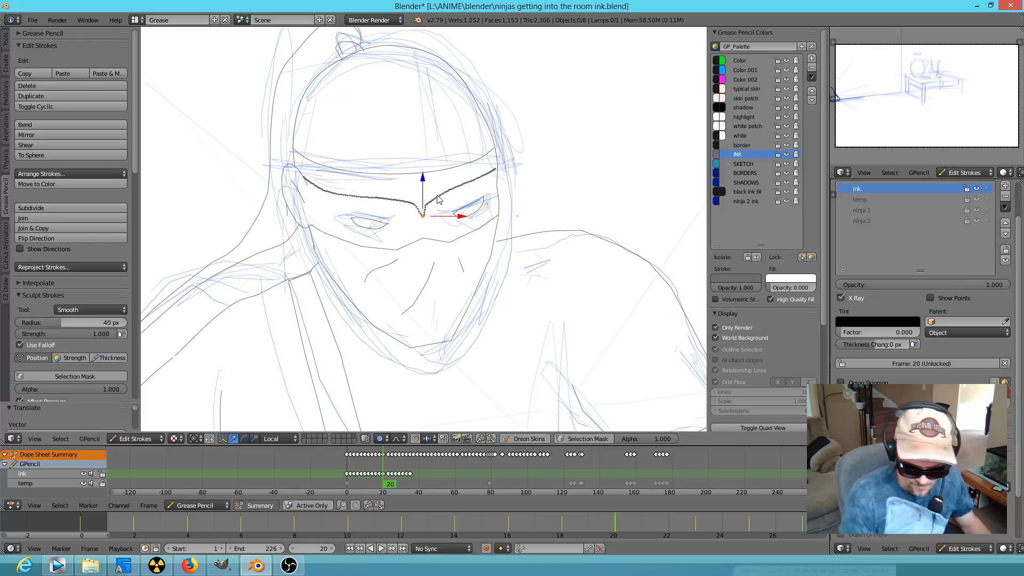
Smooth the lower headband stroke around its point in frame 20 and nudge the point slightly further down
left_click_drag(443, 193, 437, 190)
key("e")
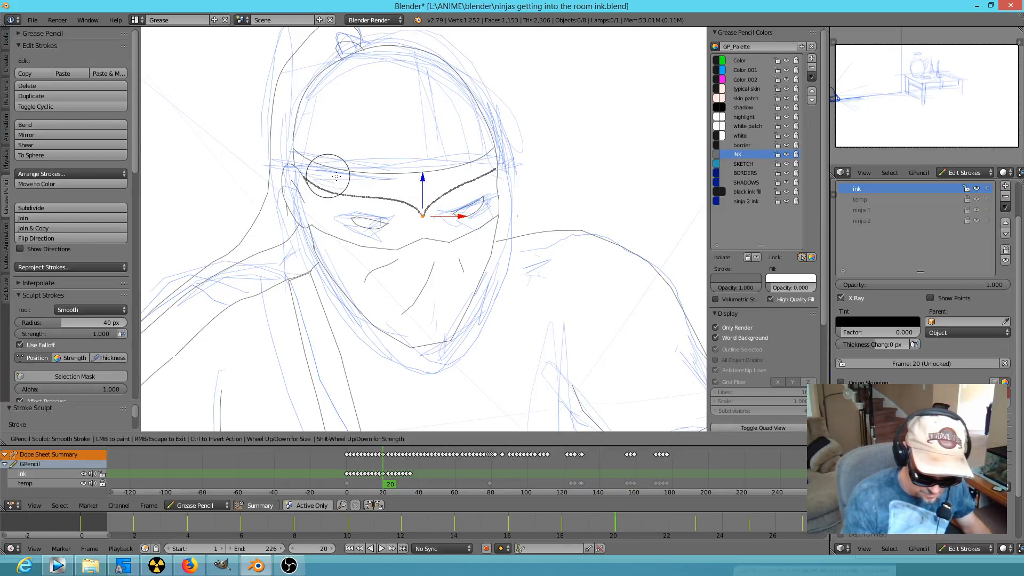
key("Escape")
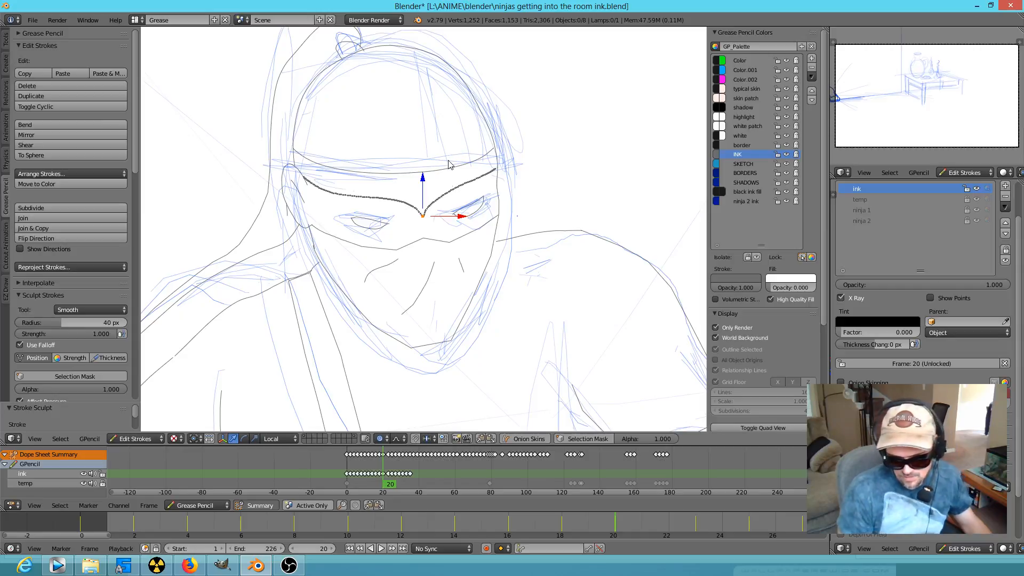
right_click_drag(423, 219, 425, 224)
scroll(427, 228, "down", 14)
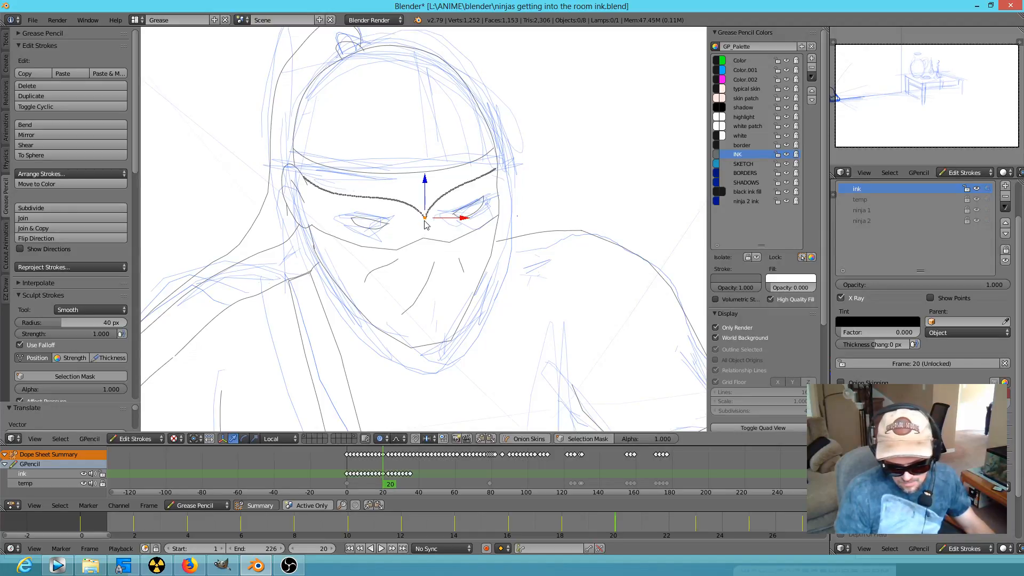
Copy both whole headband strokes from frame 20 and go to frame 23
right_click(436, 203, "shift")
right_click(402, 174, "shift")
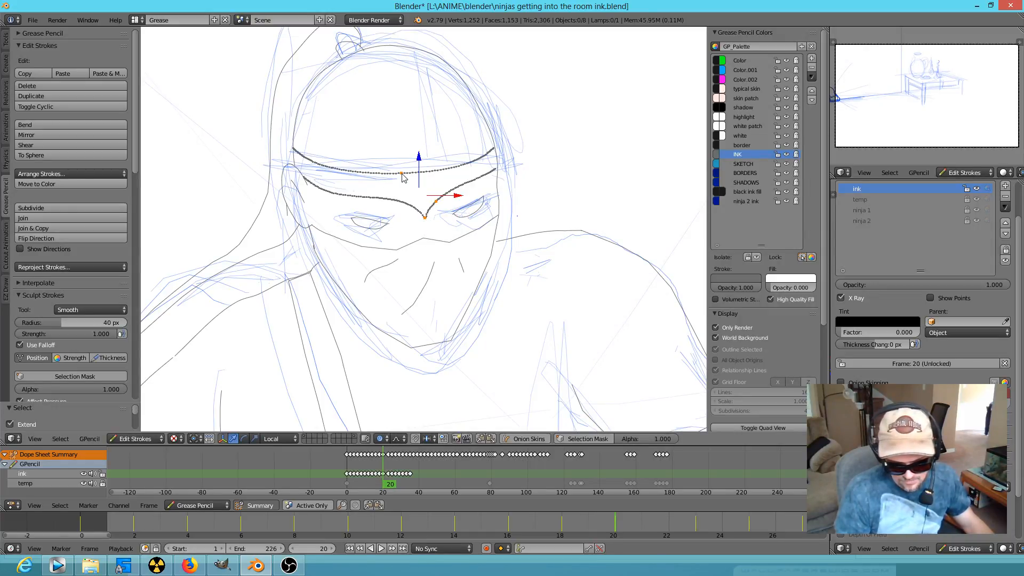
key("ctrl+l")
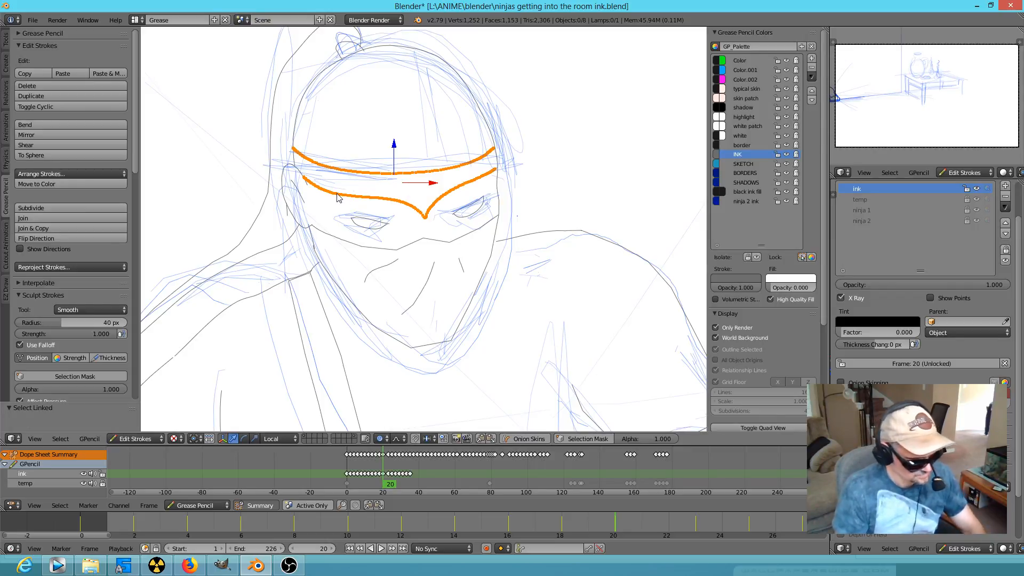
key("Right")
key("Right")
key("Right")
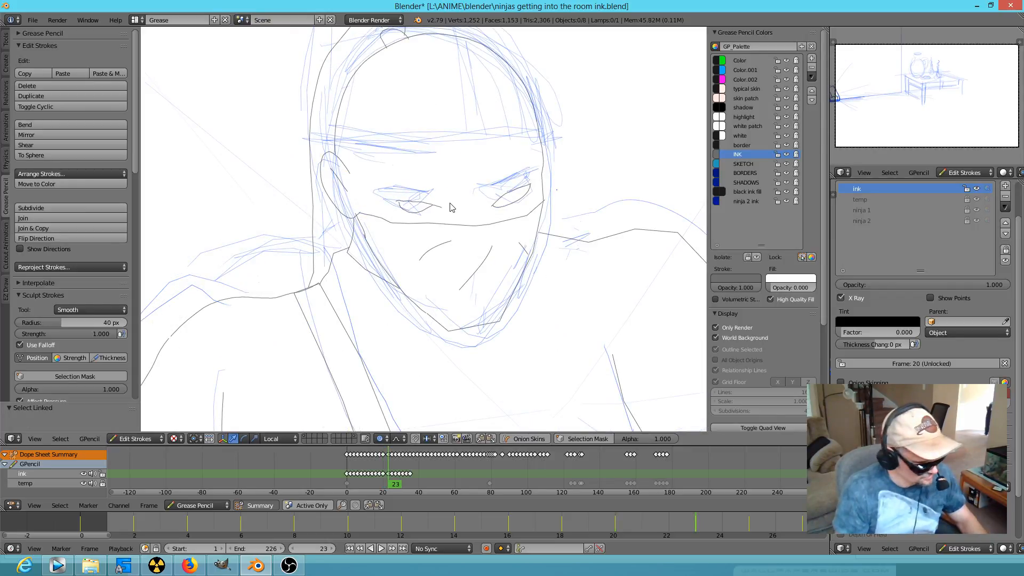
Paste the headband into frame 23, move it onto the forehead, and pull the lower stroke's ear-side end out to the head outline
key("ctrl+v")
key("g")
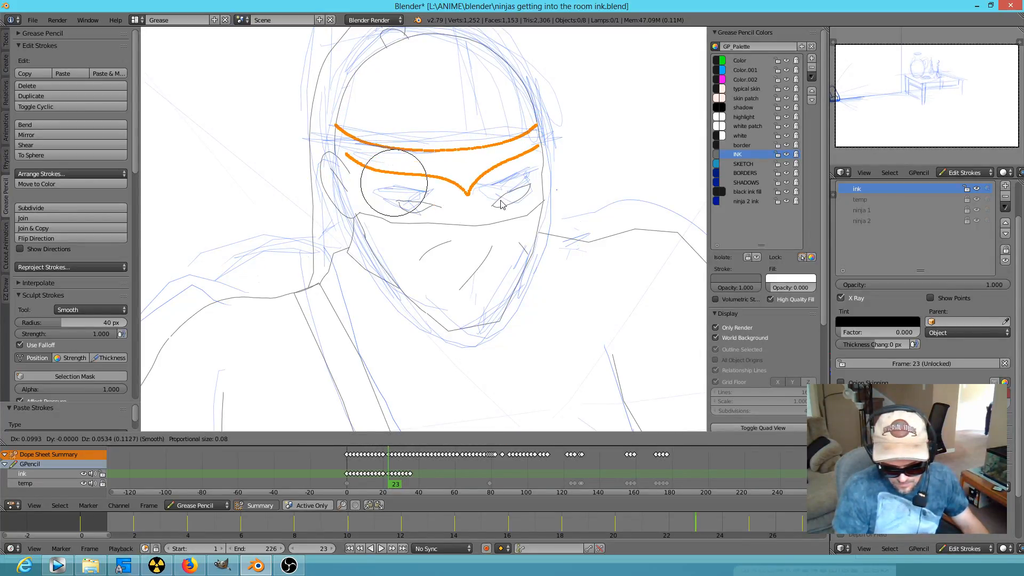
left_click(500, 204)
right_click(344, 156)
key("g")
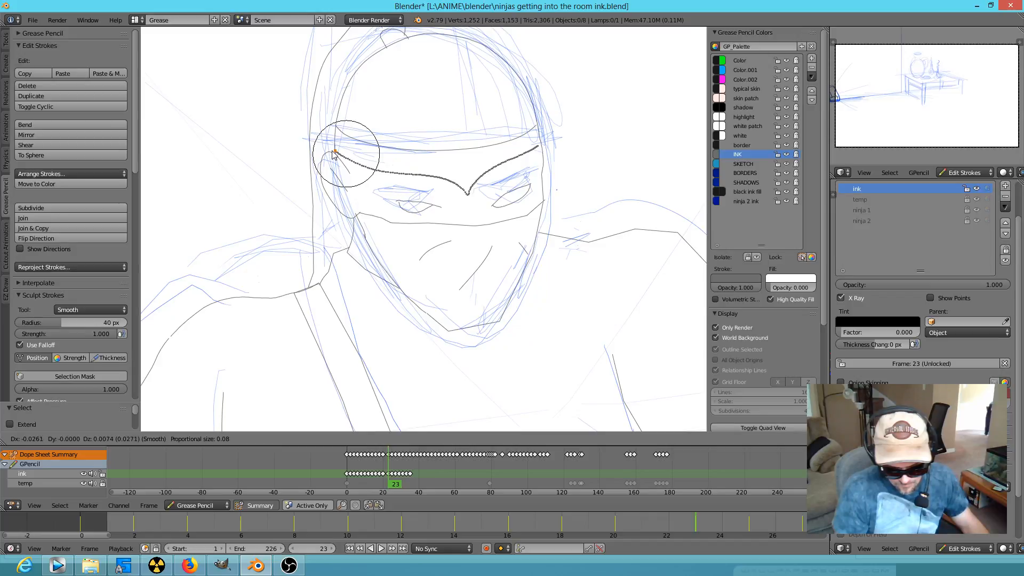
left_click(333, 154)
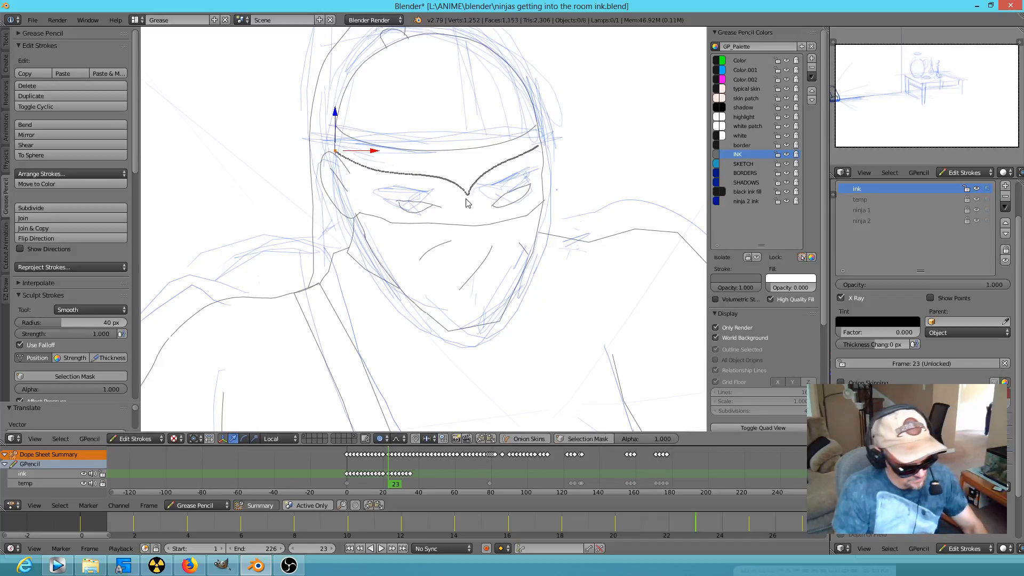
Paste the copied headband into frame 25 and move it up onto the ninja's forehead
key("Up")
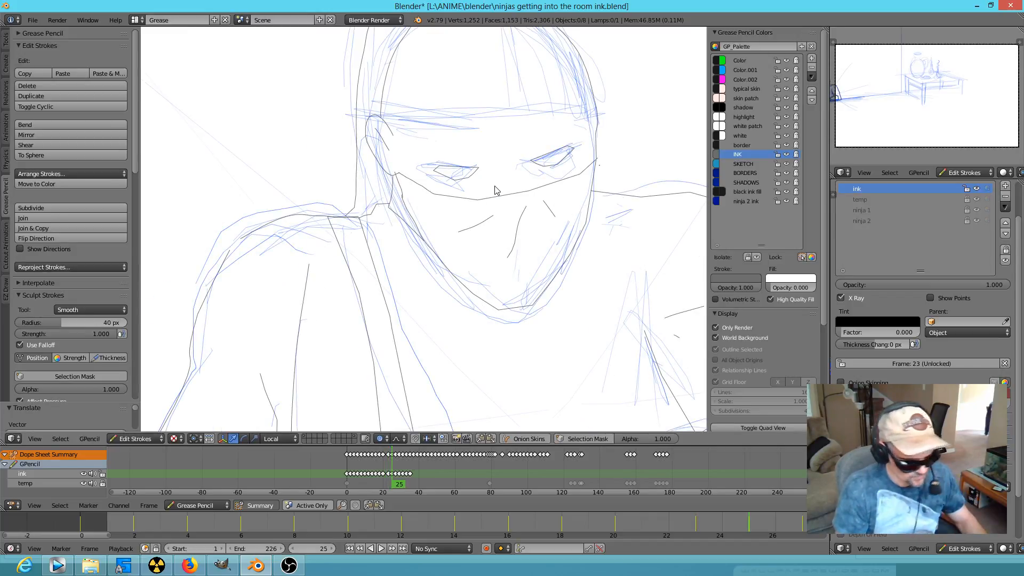
key("ctrl+v")
key("g")
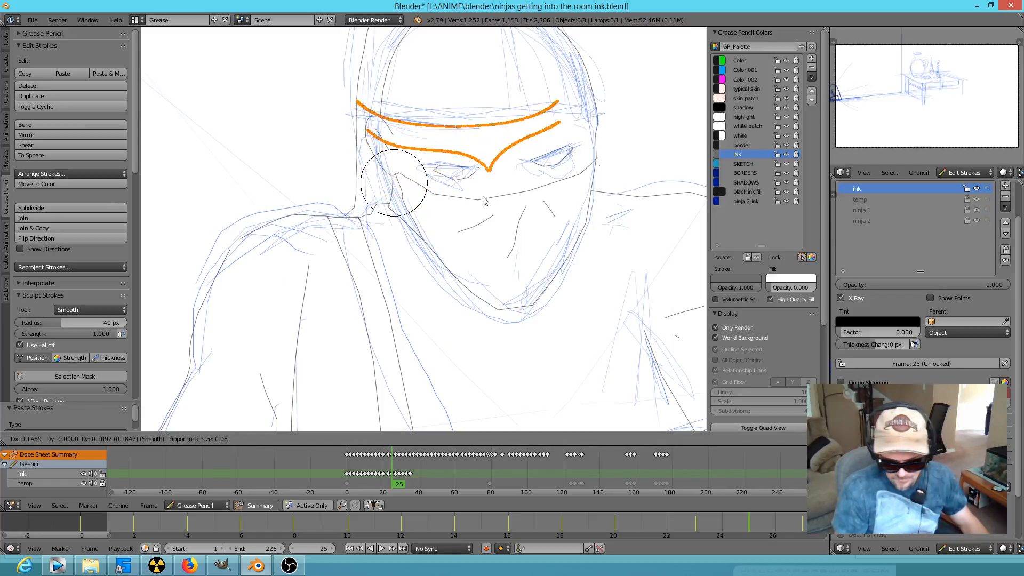
left_click(491, 205)
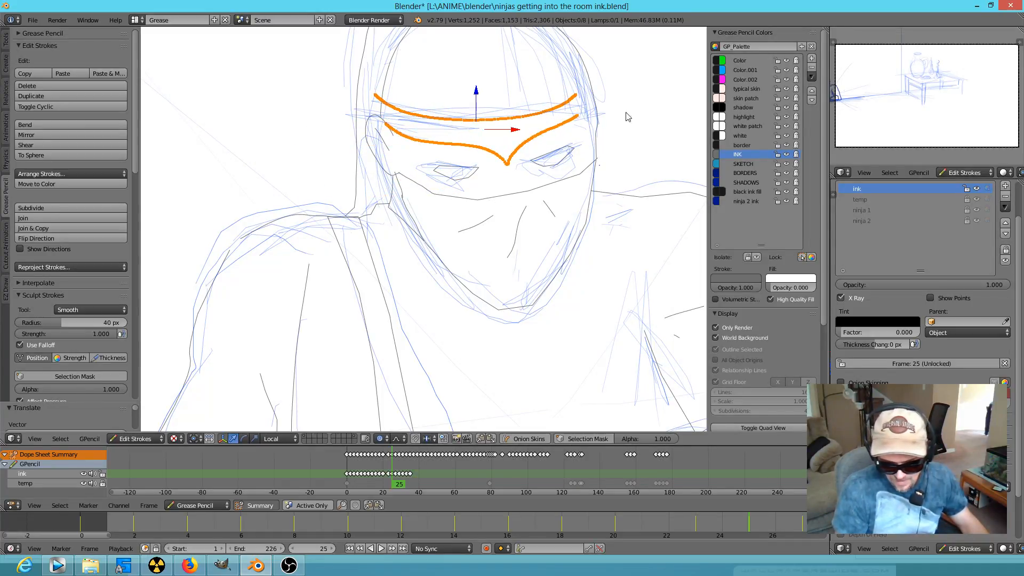
Stretch both headband ends opposite the ear out to the head outline in frame 25, and shift the upper stroke's ear-side end slightly inward
right_click(578, 115)
right_click(577, 95, "shift")
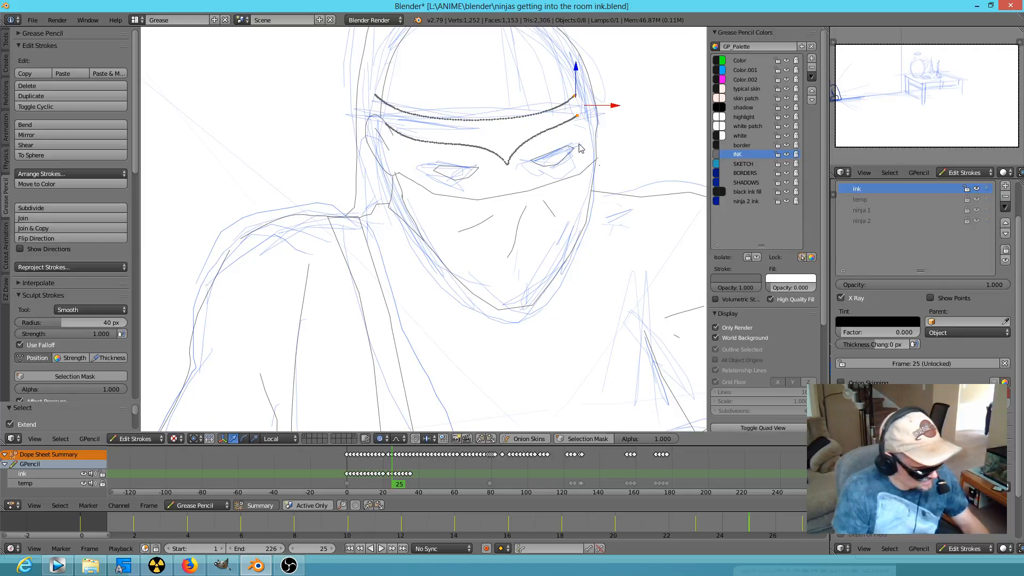
key("g")
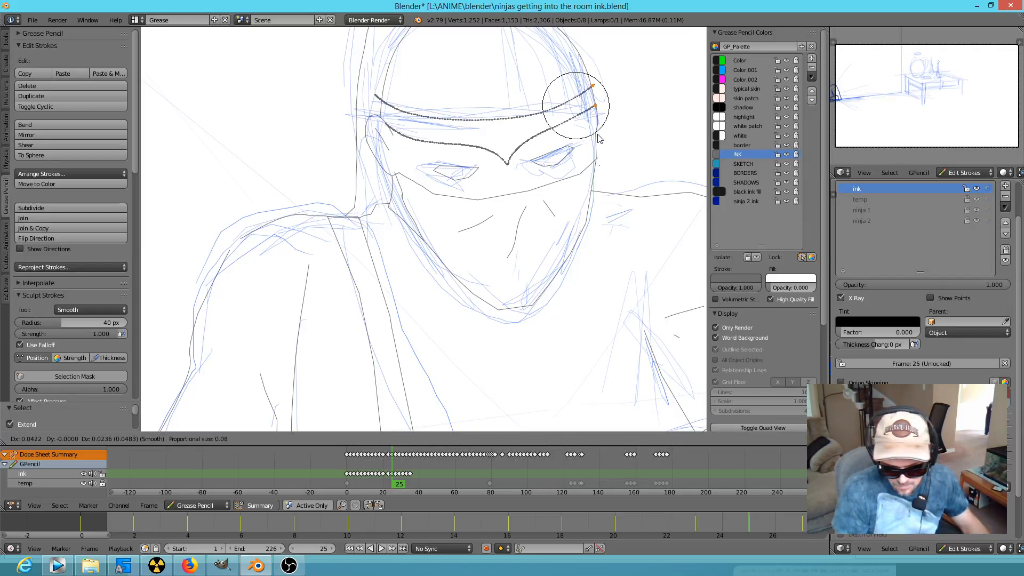
left_click(570, 159)
right_click(379, 100)
key("g")
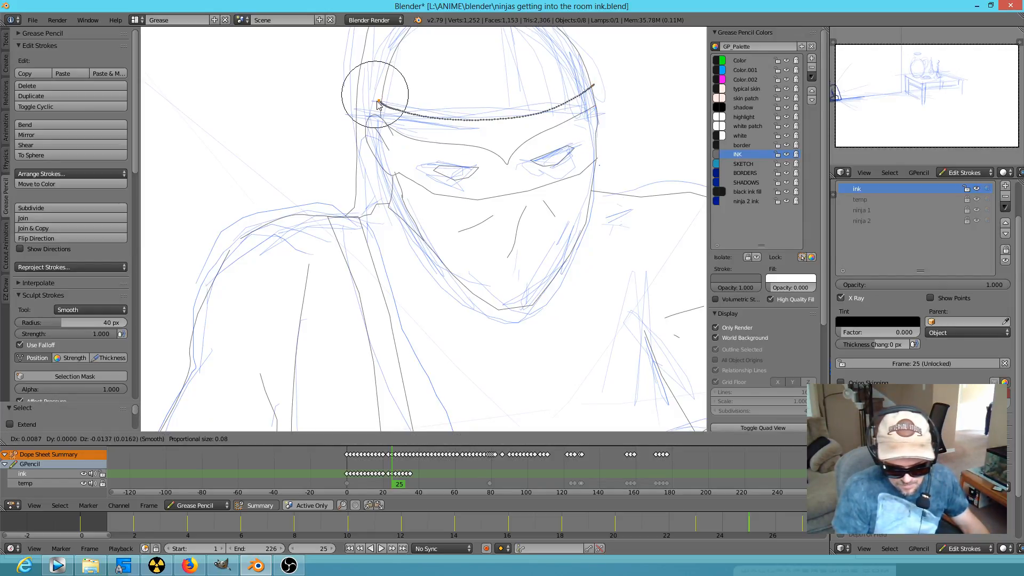
left_click(383, 105)
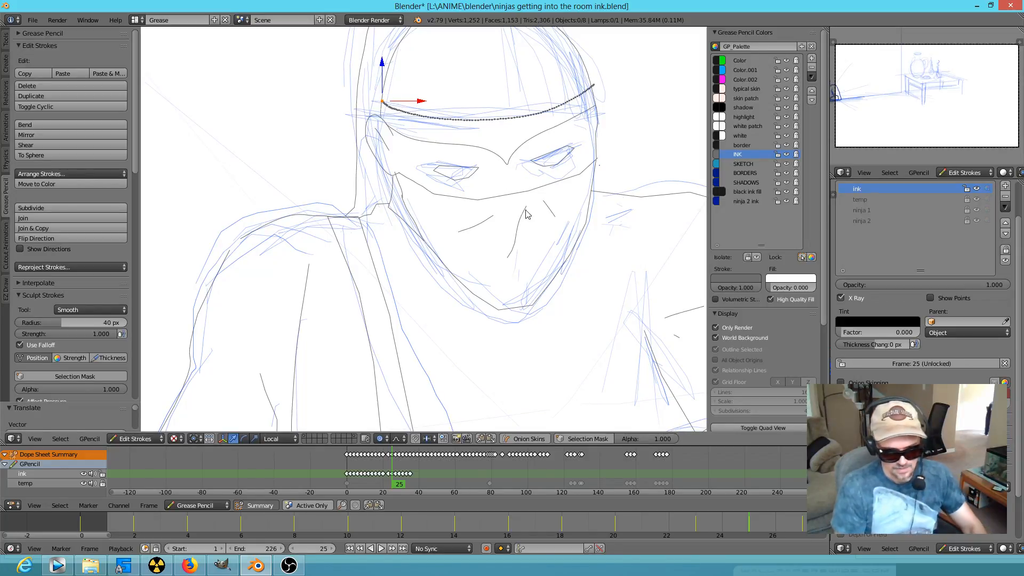
Copy both whole headband strokes from frame 25 and go to frame 27
key("Up")
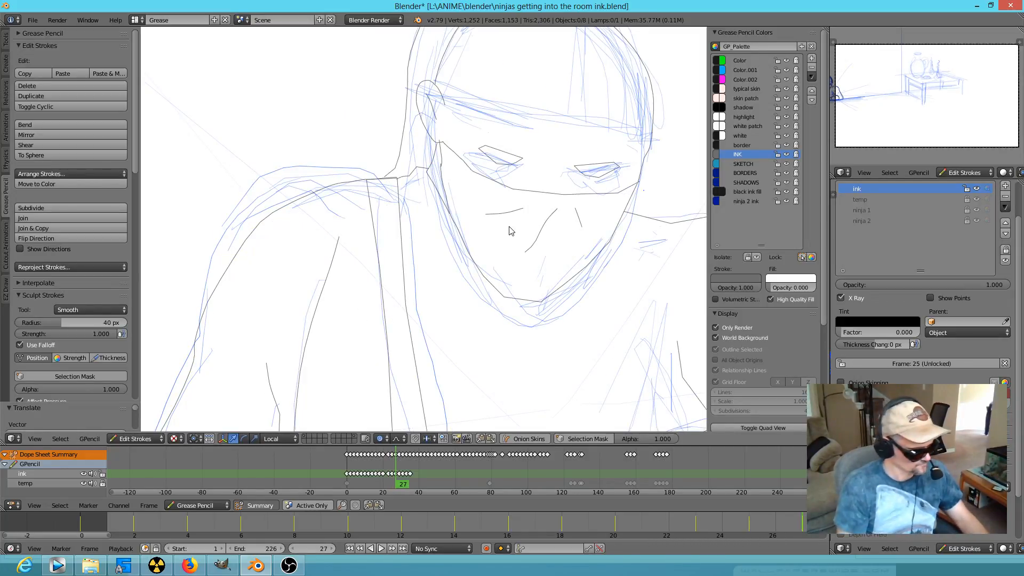
key("Down")
right_click(500, 122)
right_click(515, 147, "shift")
right_click(497, 153, "shift")
key("ctrl+l")
key("Up")
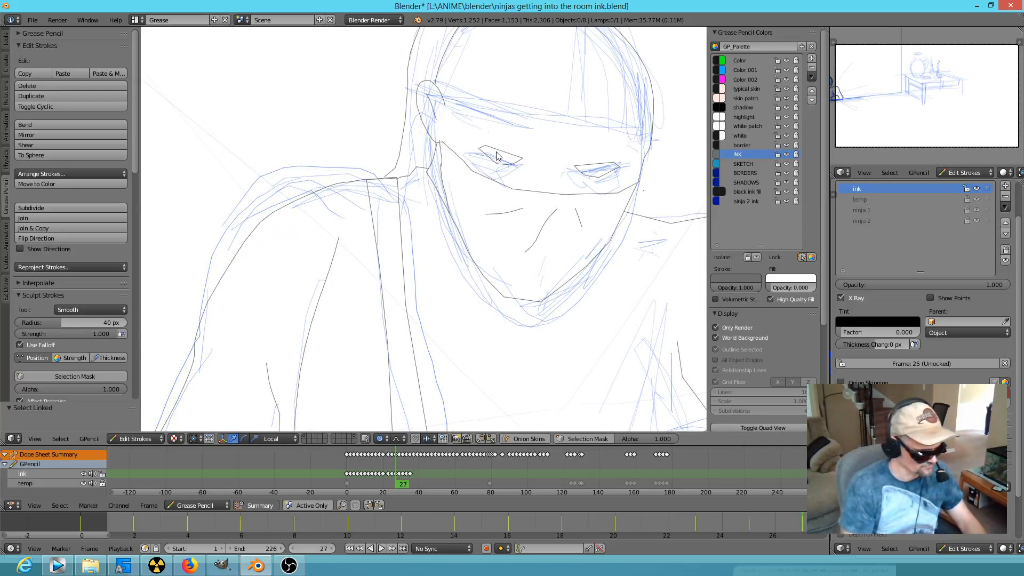
Paste the headband into frame 27, rotate it about 17 degrees clockwise, and move it onto the tilted forehead
key("ctrl+v")
key("r")
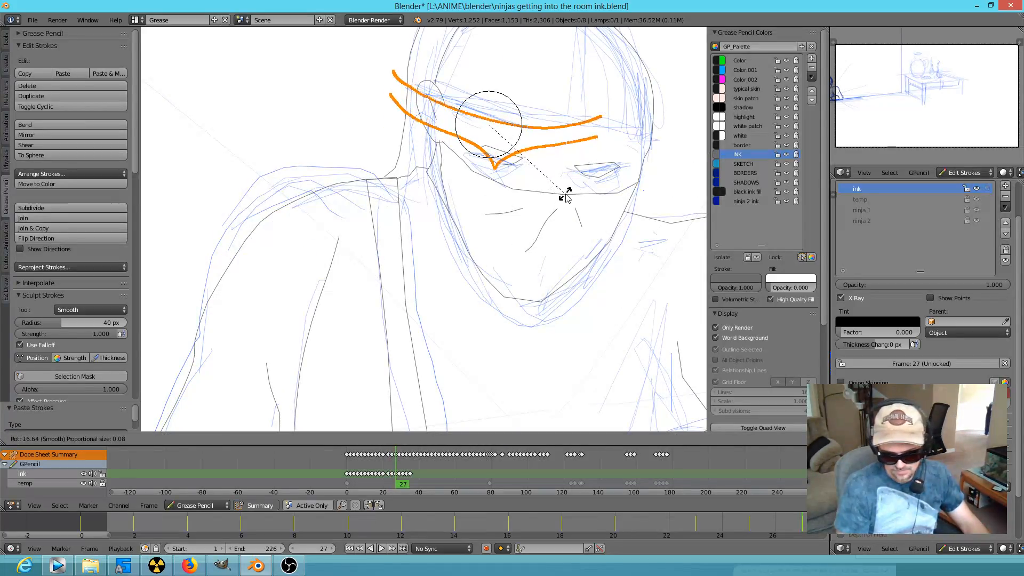
left_click(566, 196)
key("g")
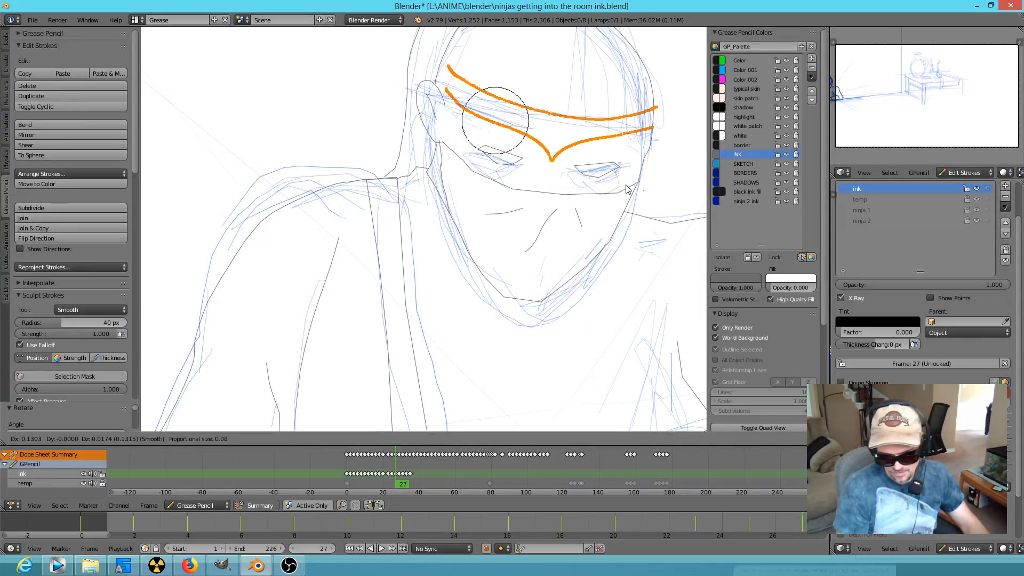
left_click(627, 189)
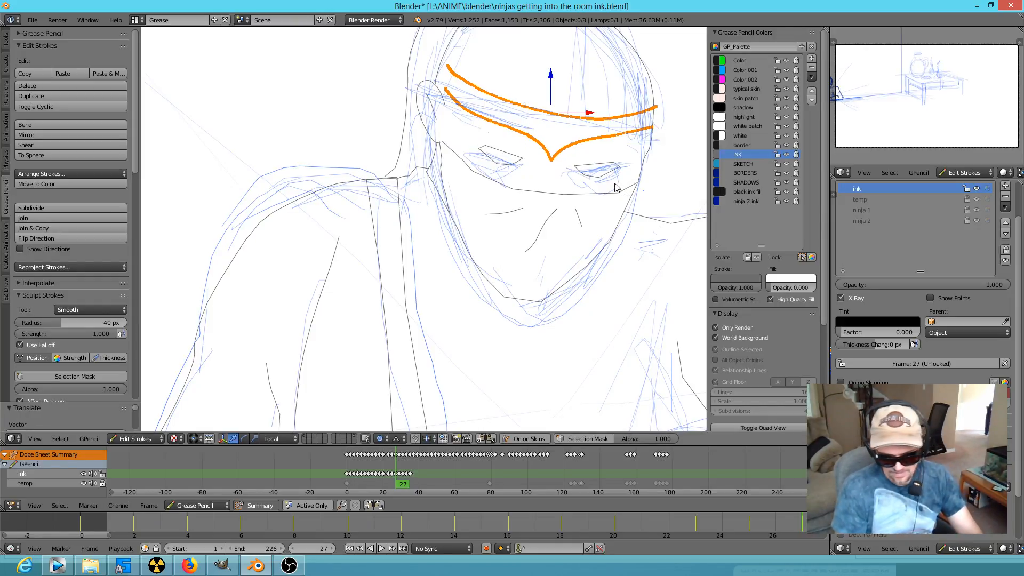
Step through the inked frames between 27 and 39 to check the headband in each, and return to frame 29
key("Up")
key("Right")
key("Right")
key("Right")
key("Right")
key("Right")
key("Right")
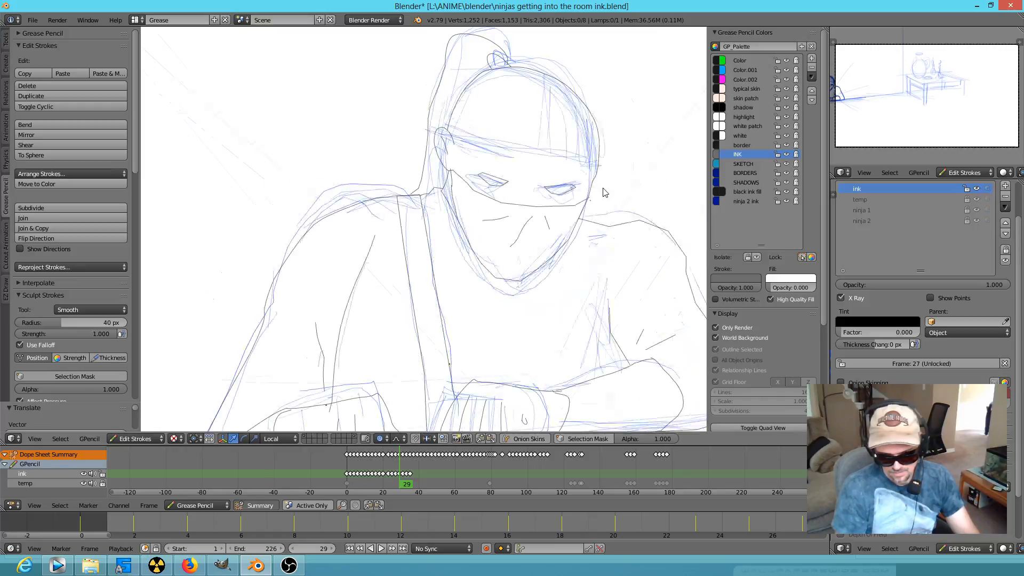
key("Left")
key("Left")
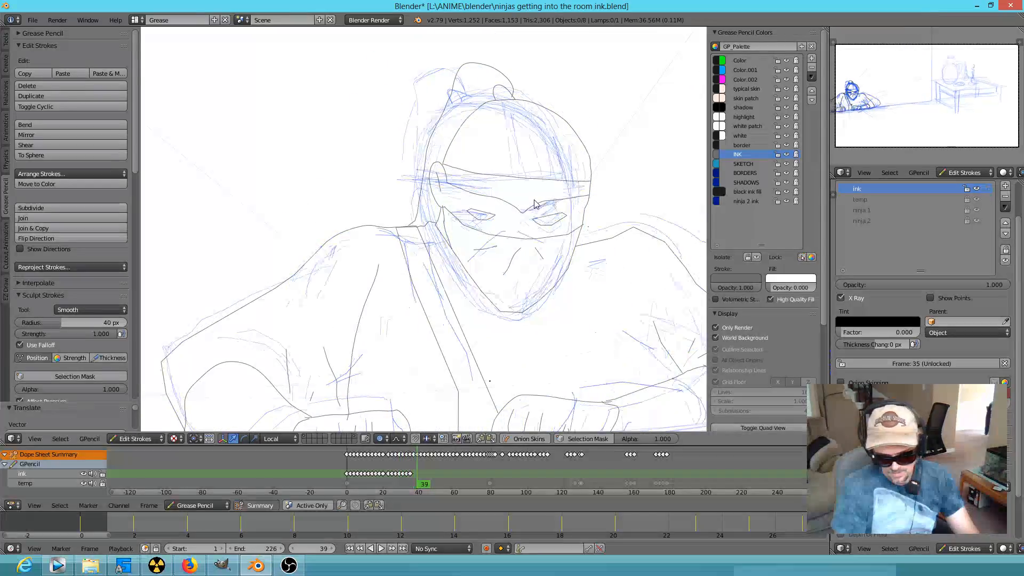
key("Left")
key("Right")
key("Left")
key("Left")
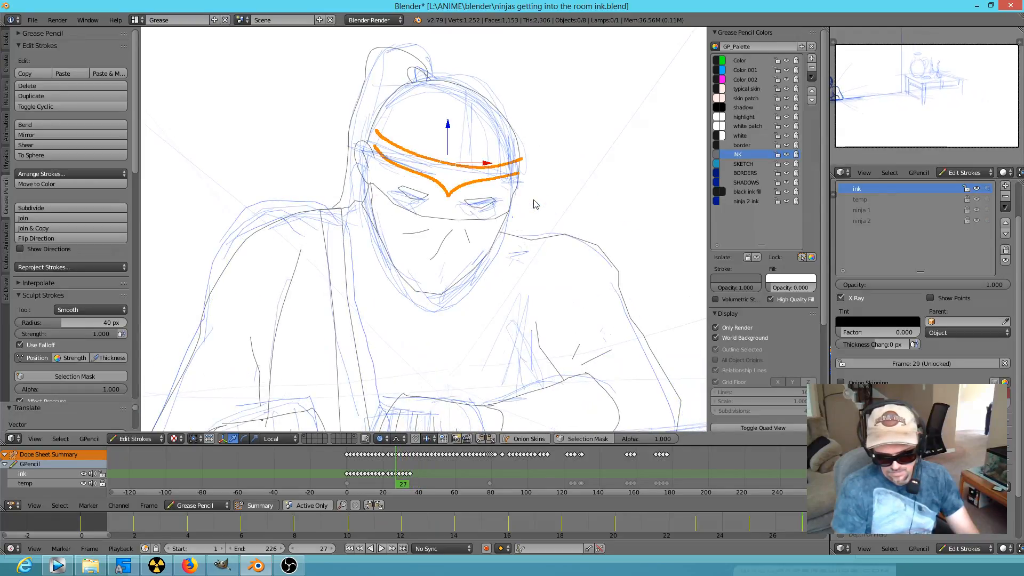
key("Right")
key("Right")
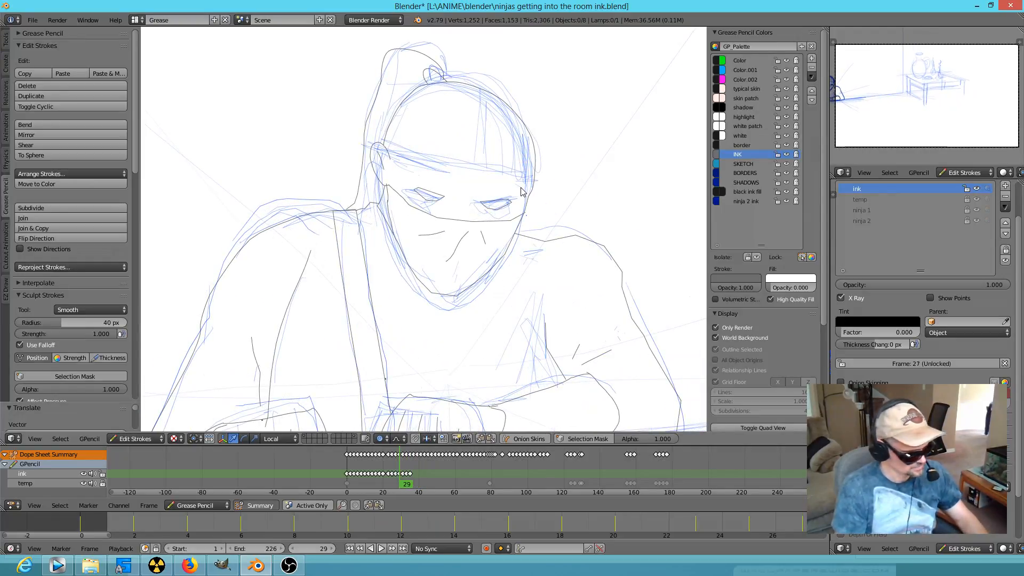
Paste the headband into frame 29, rotate it about 17 degrees clockwise, and move it into place on the forehead
key("ctrl+v")
key("r")
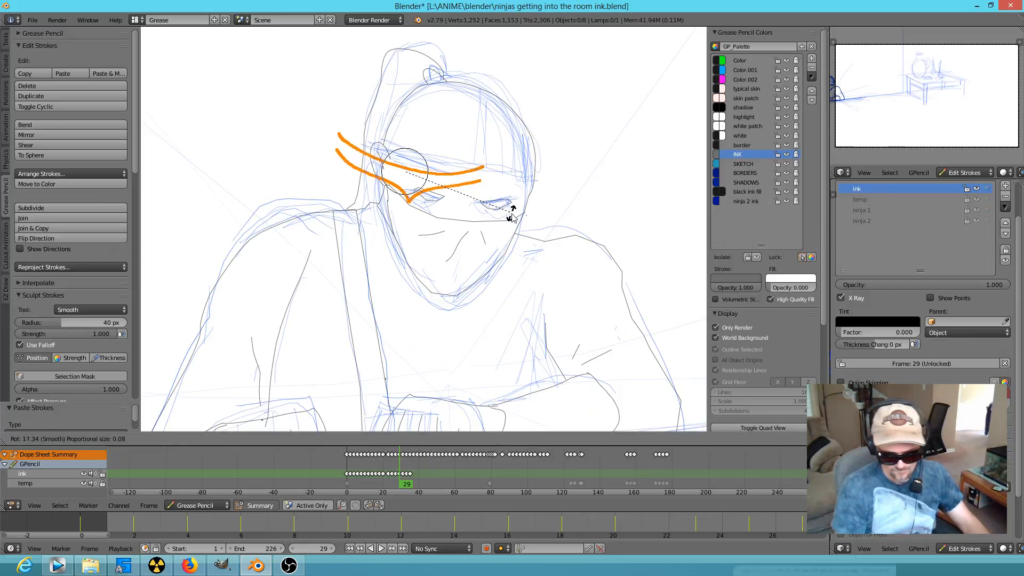
left_click(510, 215)
key("g")
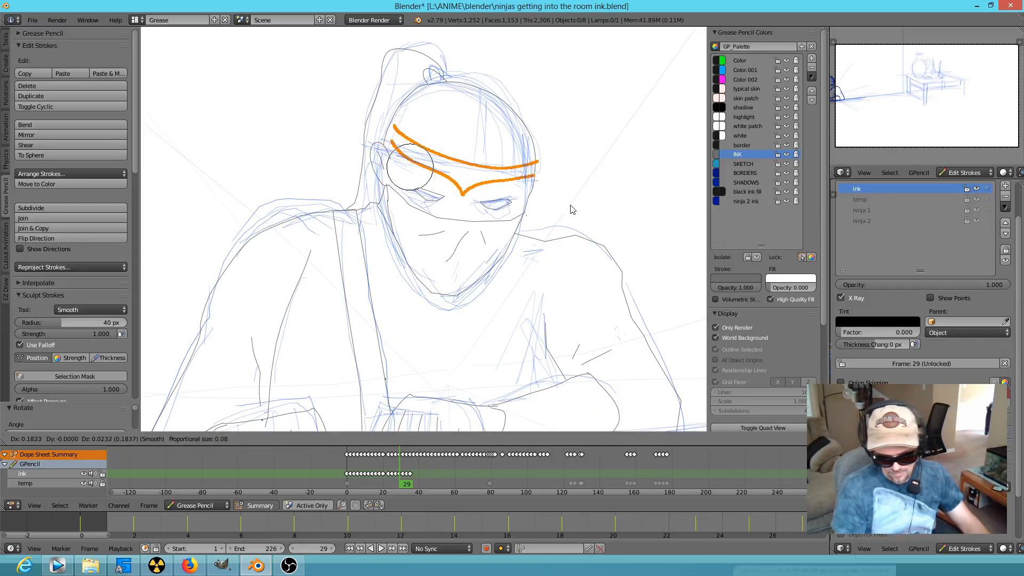
left_click(569, 211)
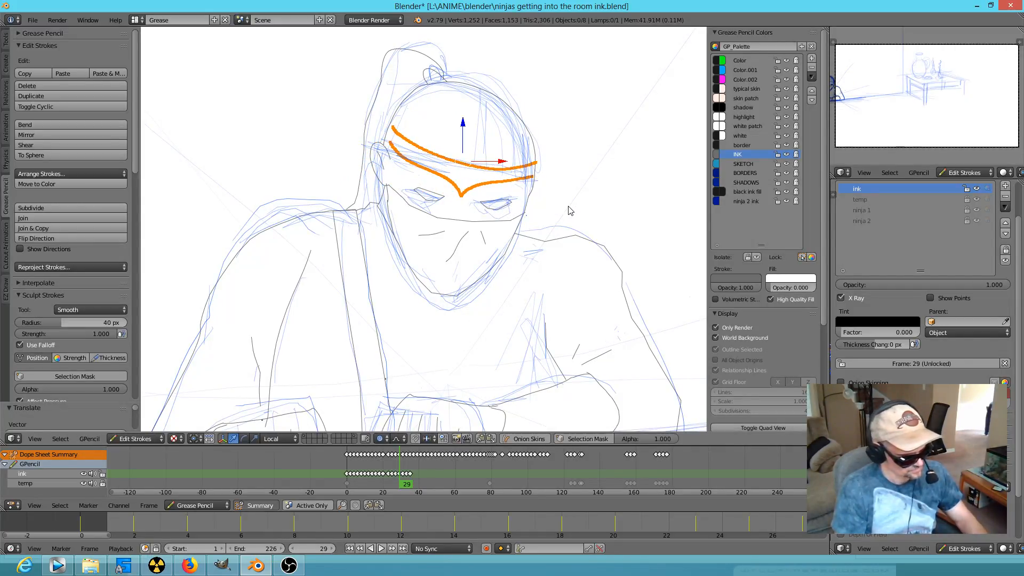
Copy the fitted headband from frame 29 into frame 31, rotate it slightly counterclockwise, and move it onto the forehead
key("Right")
key("Right")
key("ctrl+v")
key("r")
left_click(577, 198)
key("g")
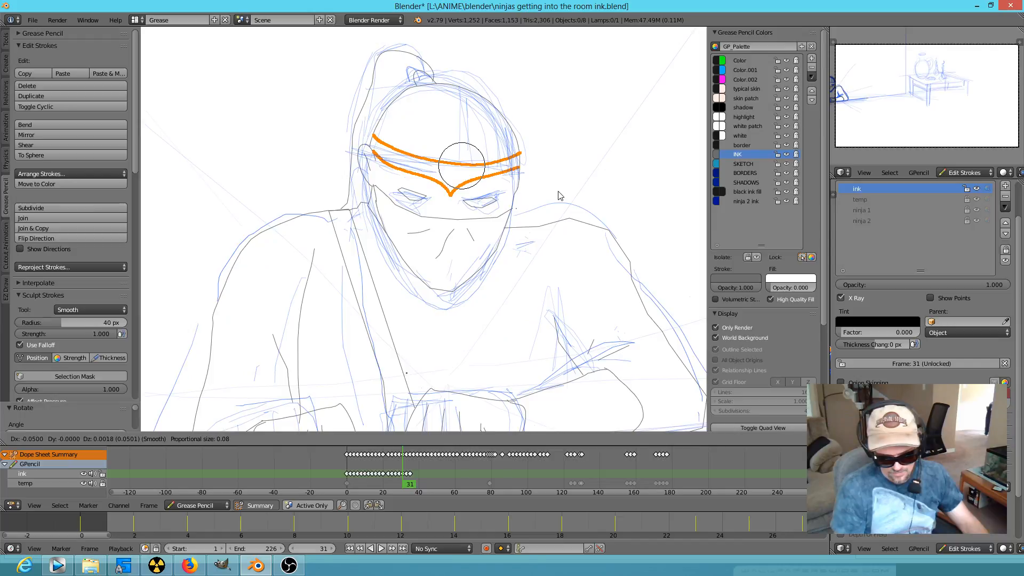
left_click(558, 196)
Paste the headband into frame 33, rotate it about 3 degrees counterclockwise, and move it onto the ninja's forehead
key("Right")
key("Right")
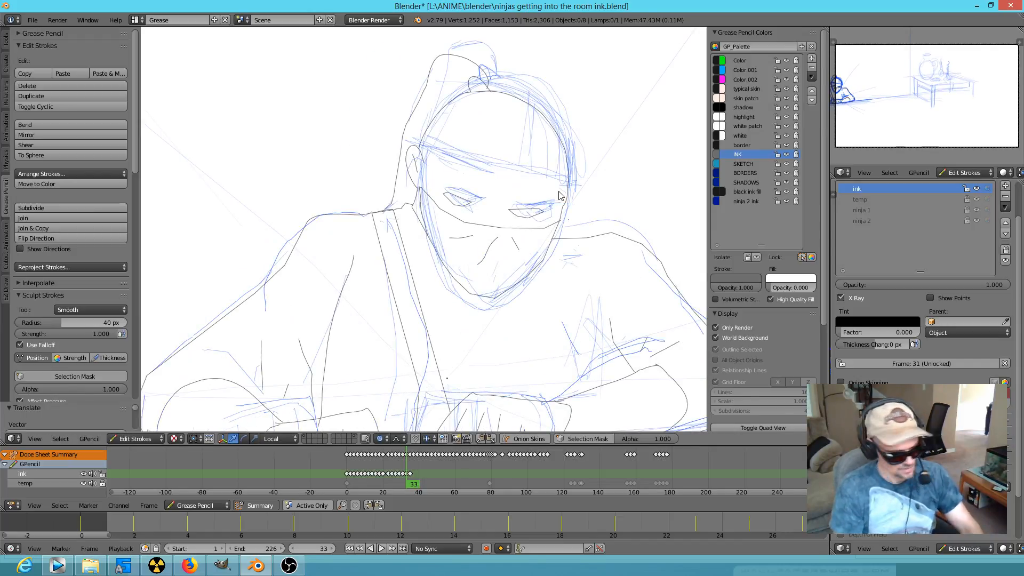
key("ctrl+v")
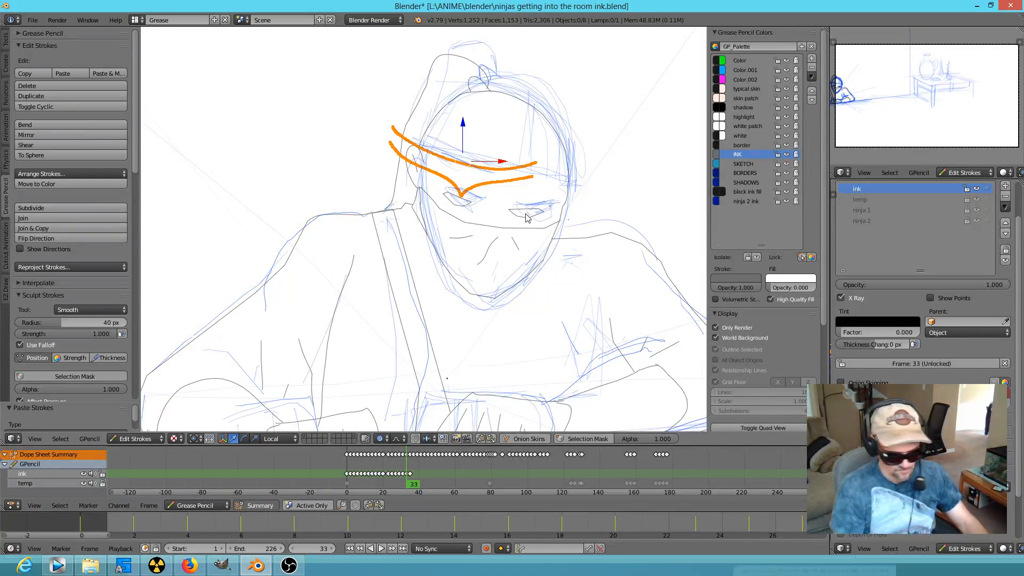
key("g")
left_click(565, 223)
key("r")
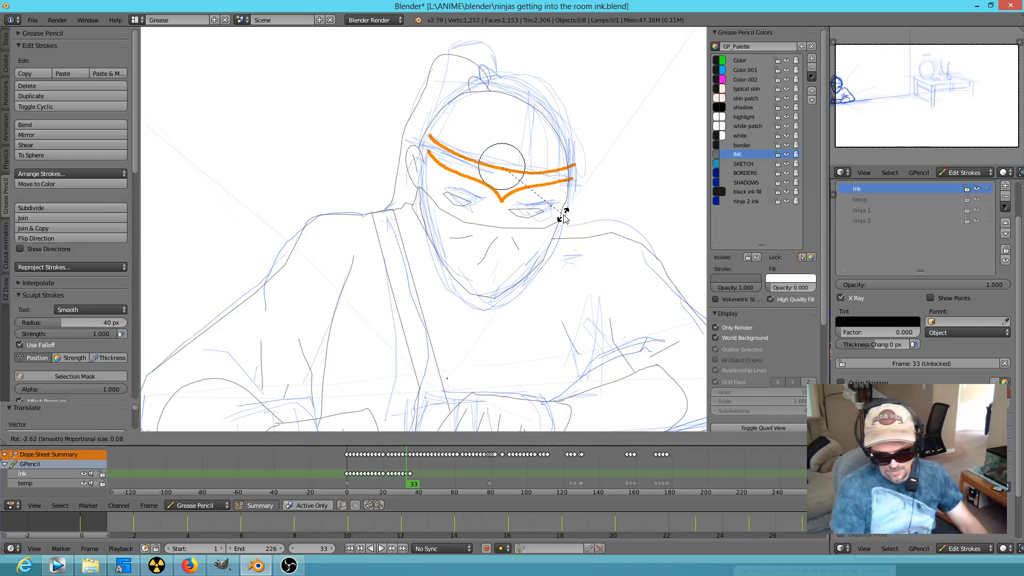
left_click(565, 216)
key("g")
left_click(552, 227)
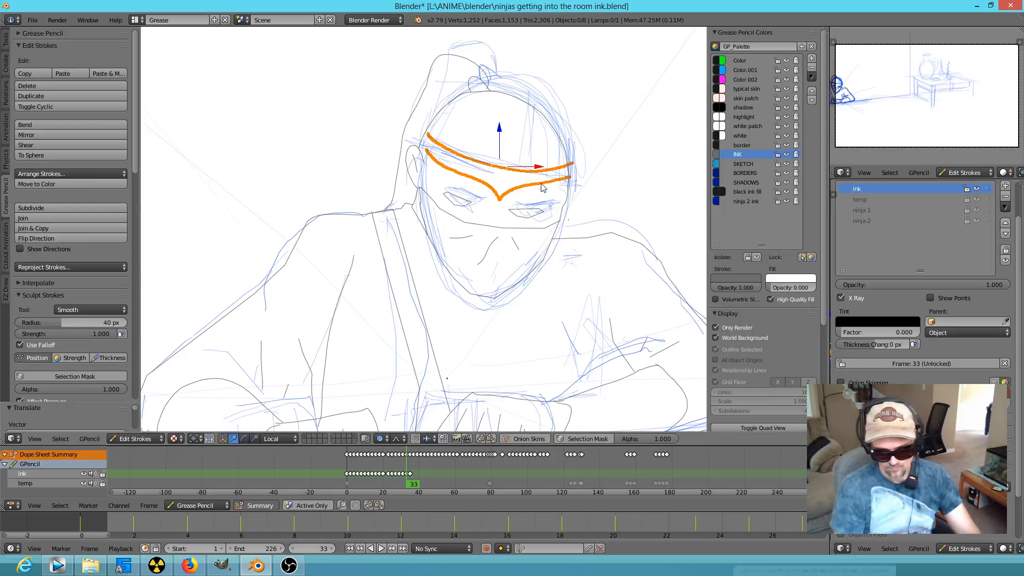
Step back through the inked frames from 33 to 20 and inspect closely where the headband's ends meet the head outline
key("Up")
key("Down")
key("Down")
key("Down")
key("Down")
key("Down")
key("Down")
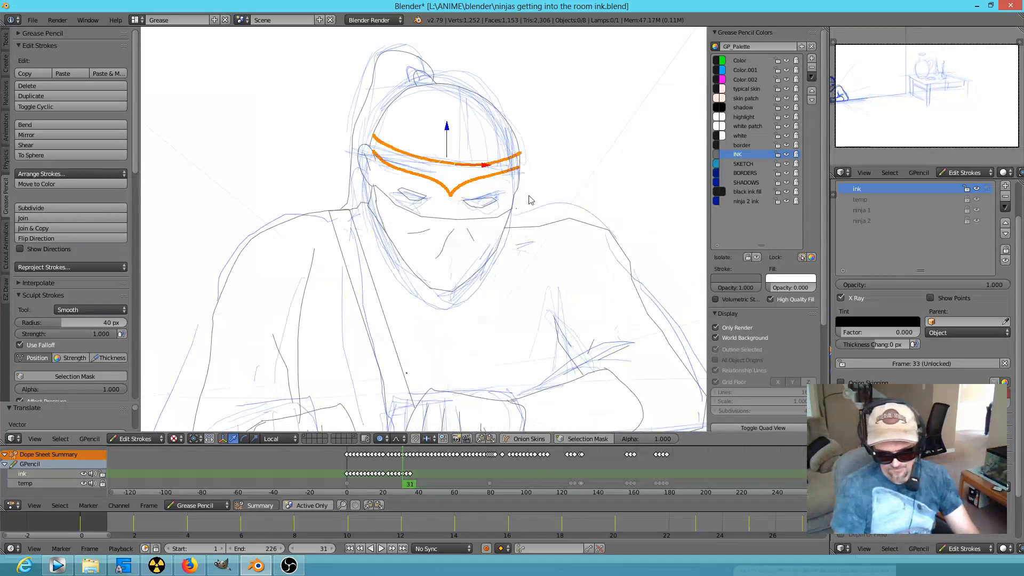
key("Down")
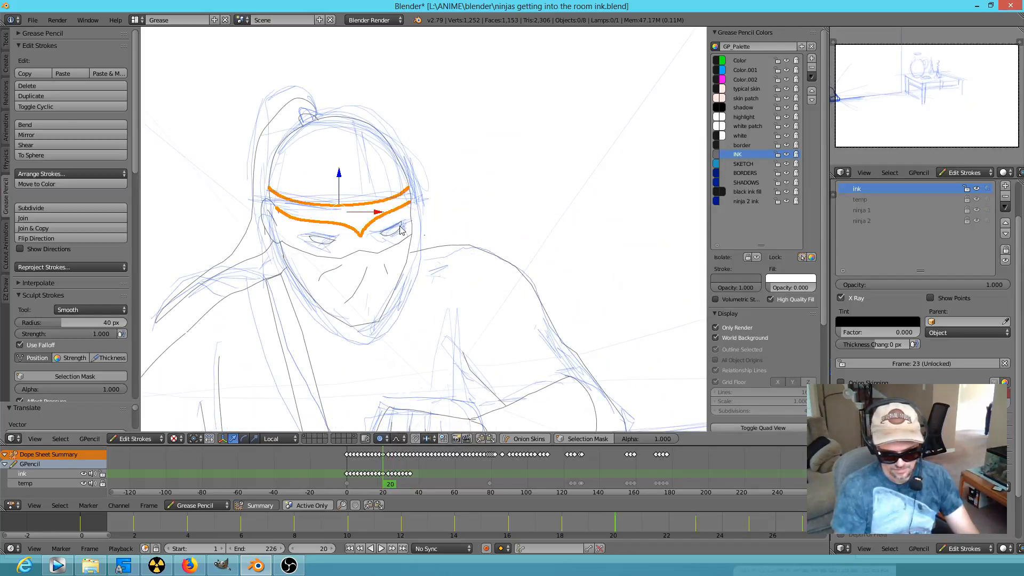
scroll(410, 213, "up", 6)
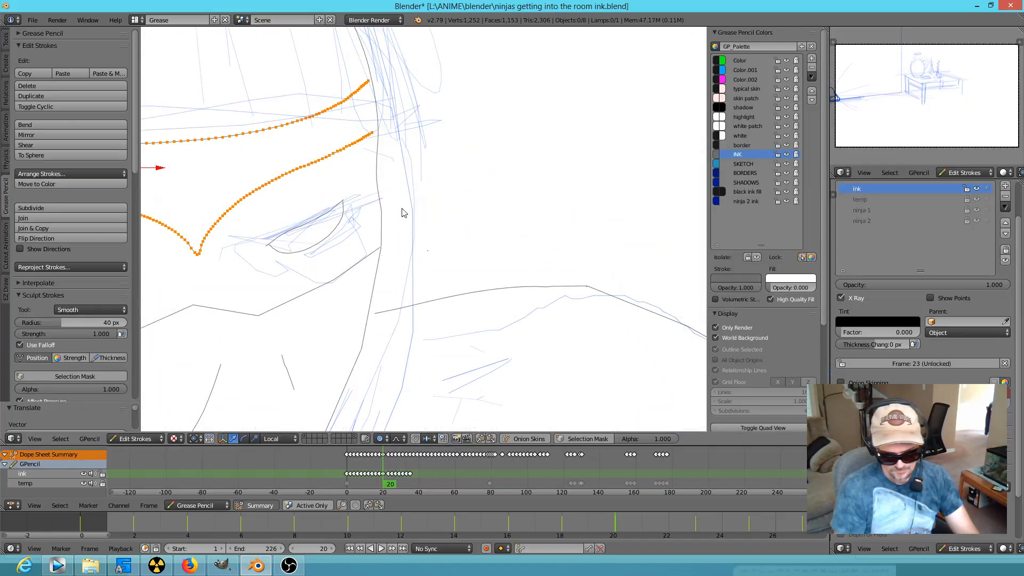
middle_click_drag(414, 148, 626, 206, "shift")
key("Down")
middle_click_drag(447, 275, 648, 168, "shift")
key("Up")
middle_click_drag(639, 204, 403, 258, "shift")
middle_click_drag(575, 164, 545, 231, "shift")
Move the right ends of the upper and lower headband lines in frame 20 onto the head outline
right_click(532, 168)
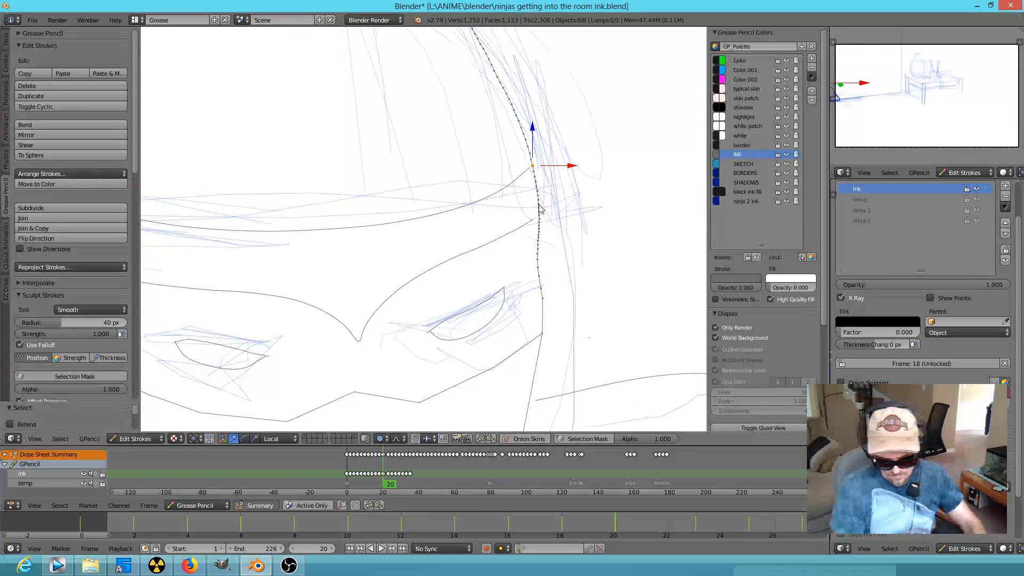
right_click(530, 171)
key("g")
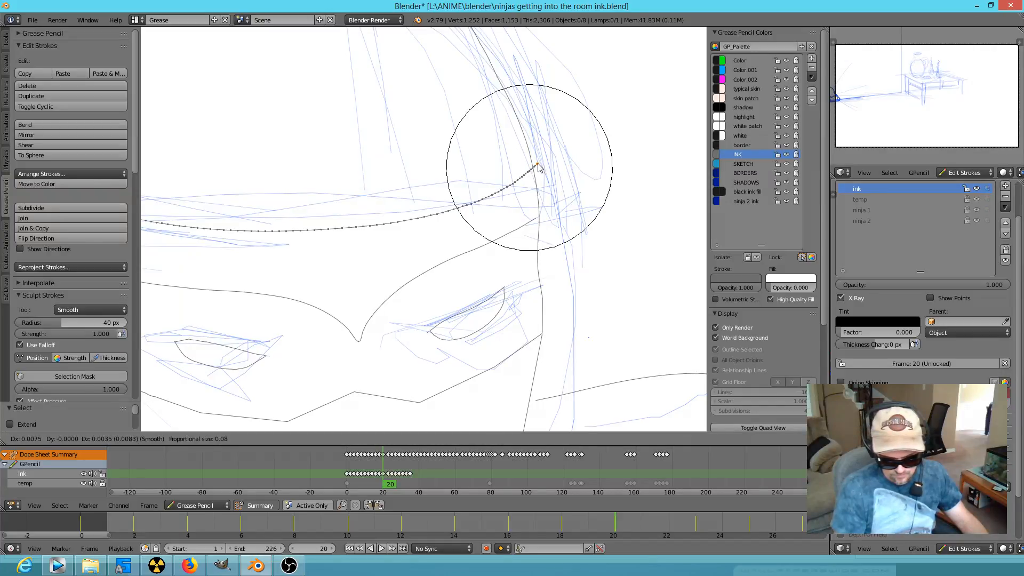
right_click(536, 167)
right_click(534, 220)
key("g")
left_click(537, 218)
In frame 23, select the right ends of both headband lines, move them to the head outline, and rotate them about 7 degrees counterclockwise
scroll(240, 222, "up", 5)
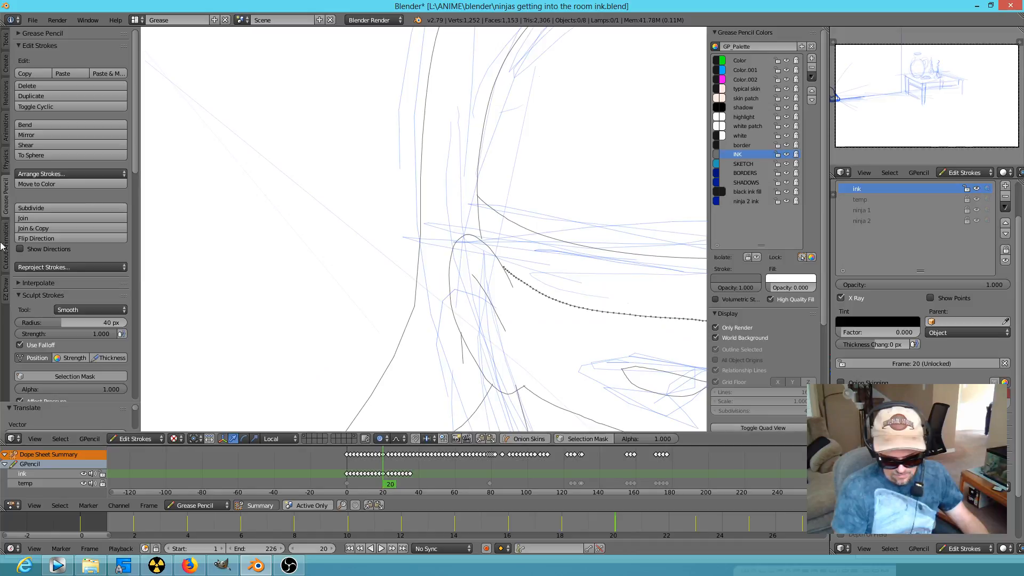
scroll(492, 228, "down", 10, "ctrl")
key("Right")
key("Right")
key("Right")
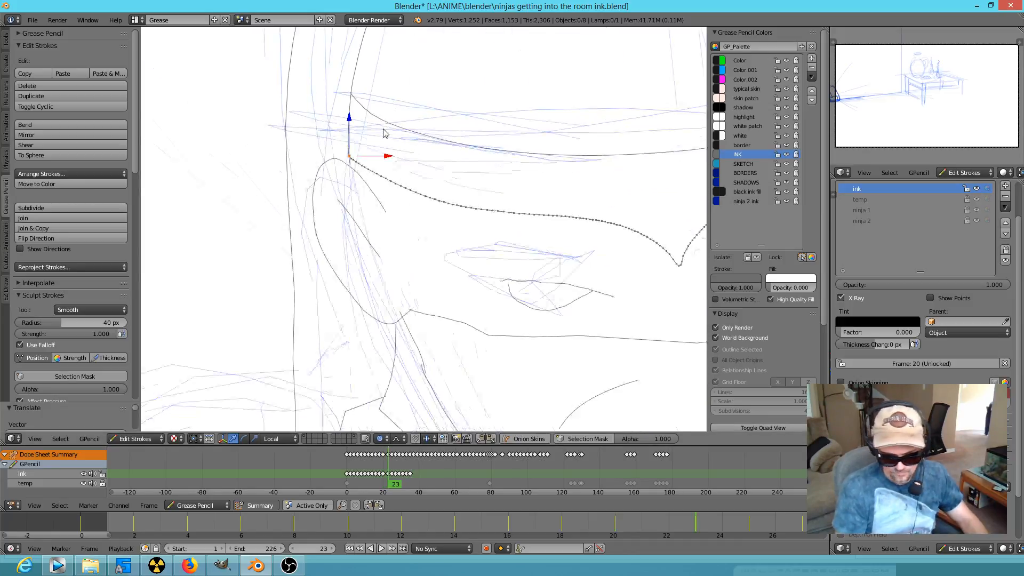
right_click(468, 215)
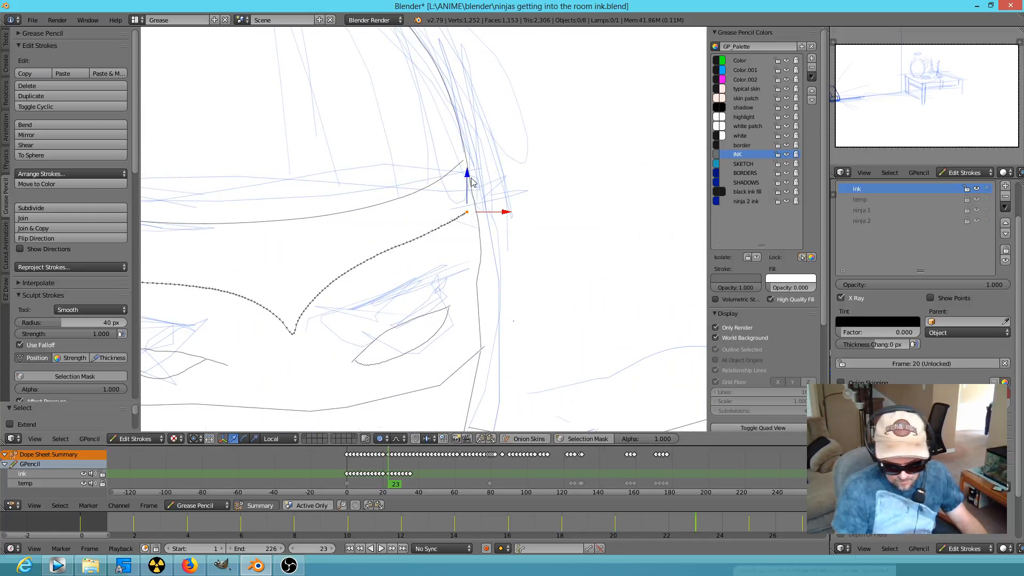
right_click(465, 162, "shift")
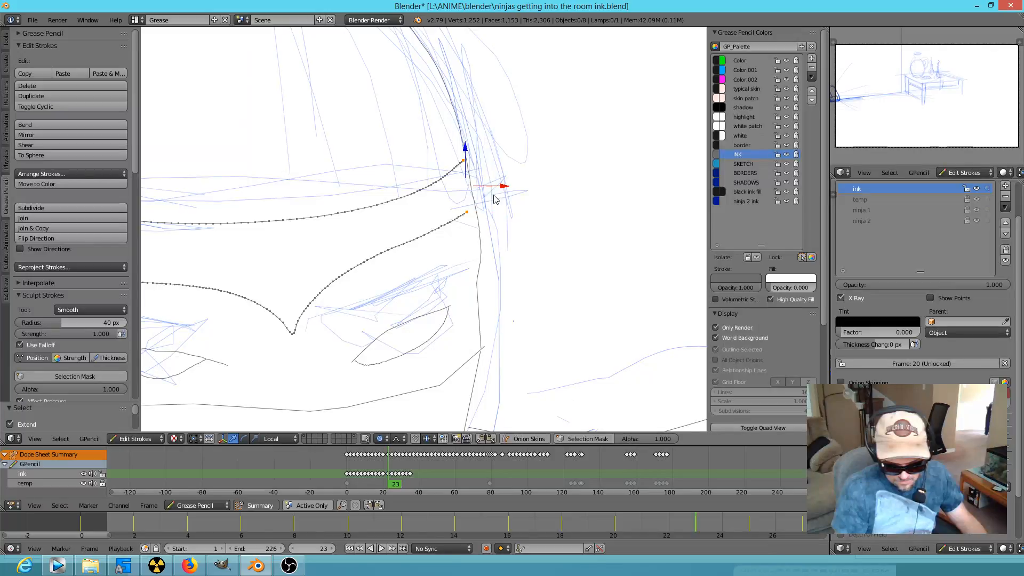
key("g")
left_click(470, 239)
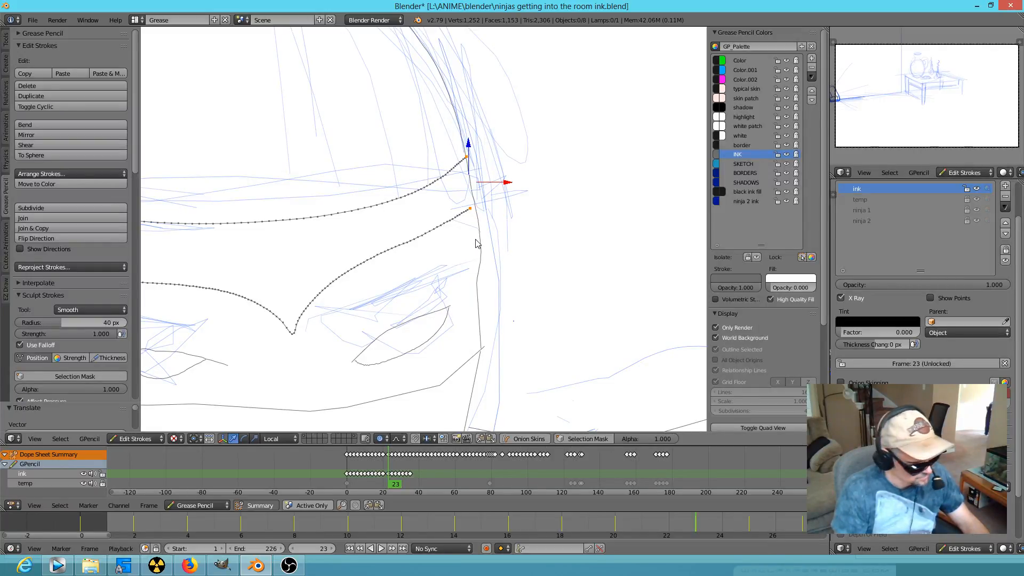
key("r")
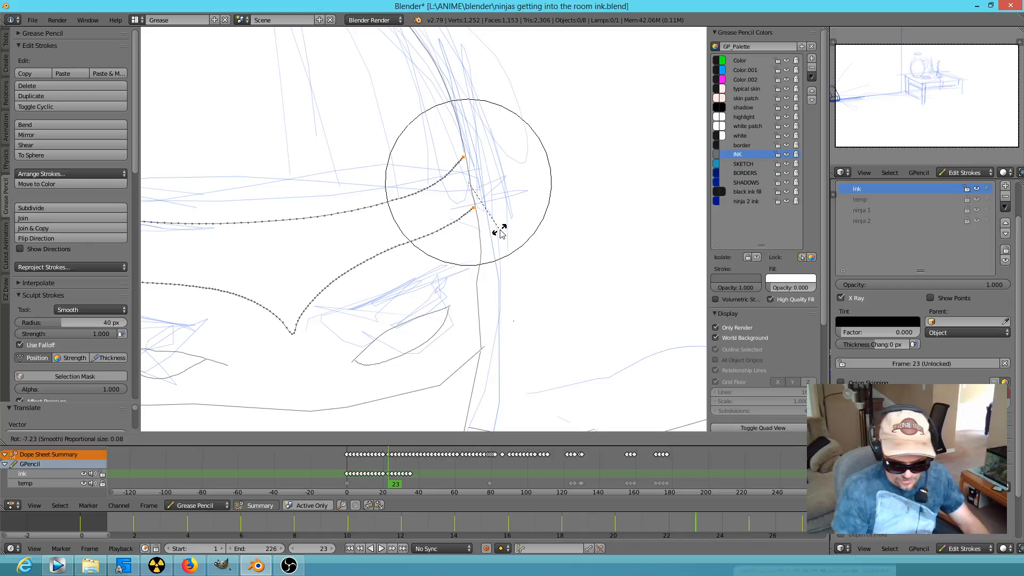
left_click(500, 233)
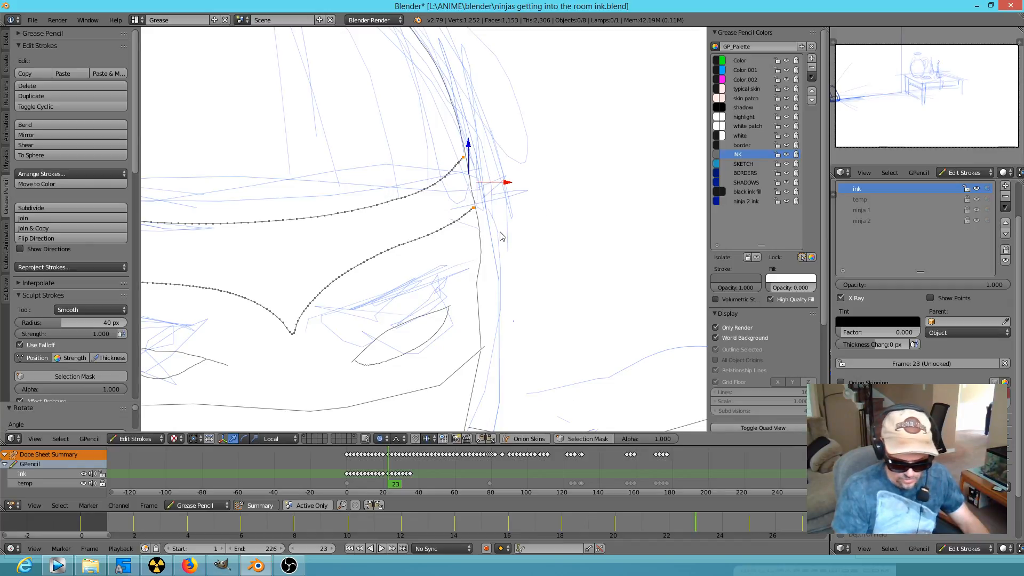
key("g")
left_click(498, 229)
Smooth the right part of the headband lines in frame 23 with the sculpt brush
key("e")
mouse_move(363, 189)
left_mouse_down()
mouse_move(411, 194)
mouse_move(434, 178)
mouse_move(434, 212)
left_mouse_up()
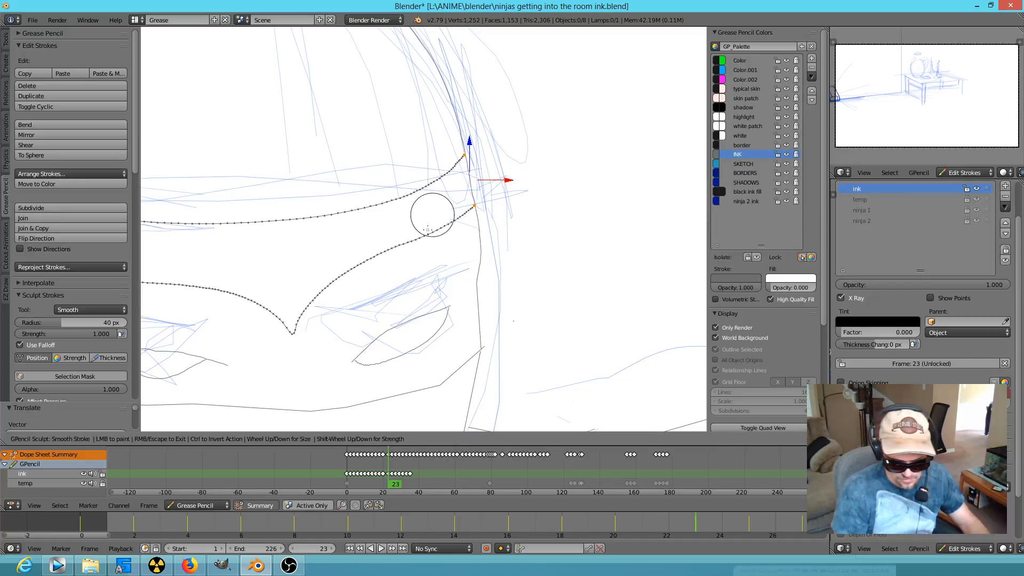
right_click(419, 222)
In frame 25, delete the last few points at the right end of the upper headband line
key("Up")
scroll(626, 103, "up", 3)
right_click(650, 130)
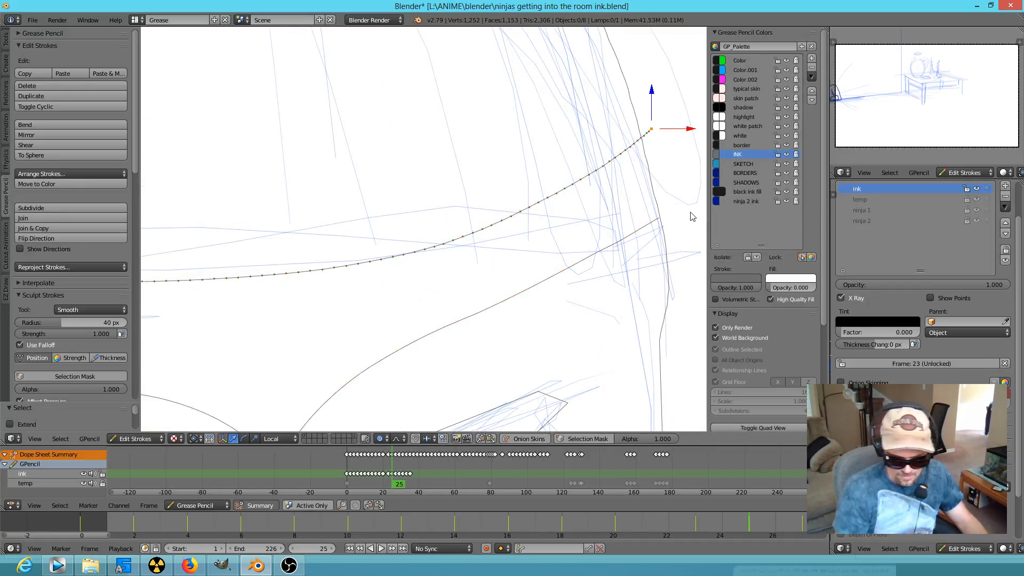
key("ctrl+KP_Add")
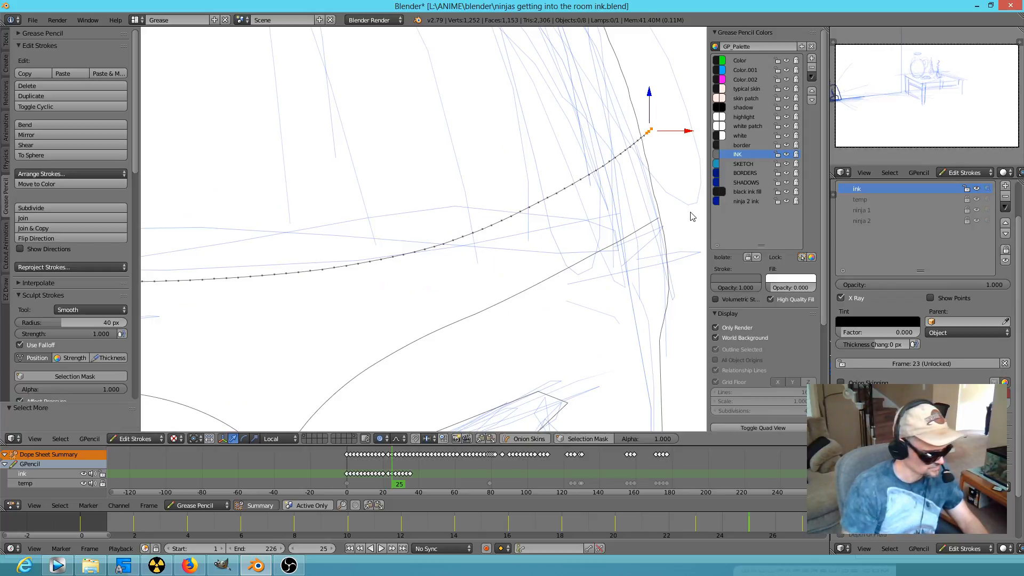
key("x")
left_click(684, 205)
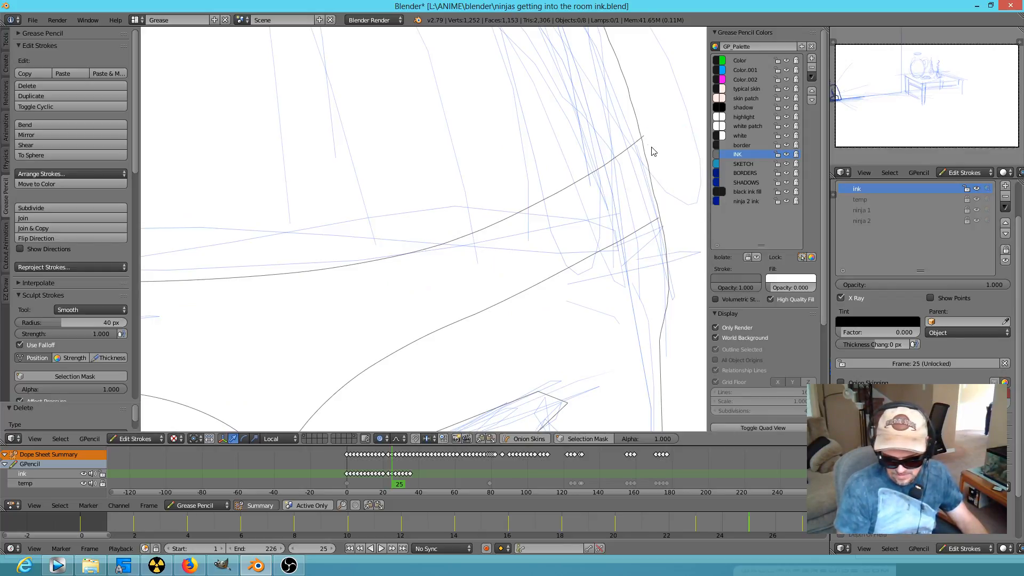
In frame 27, delete the points of the upper headband line that stick out past the right side of the head
middle_click_drag(481, 225, 167, 185, "shift")
mouse_move(293, 256)
middle_mouse_down("shift")
mouse_move(614, 242)
mouse_move(606, 272)
mouse_move(347, 217)
mouse_move(322, 221)
mouse_move(472, 292)
mouse_move(622, 272)
middle_mouse_up("shift")
key("Right")
key("Right")
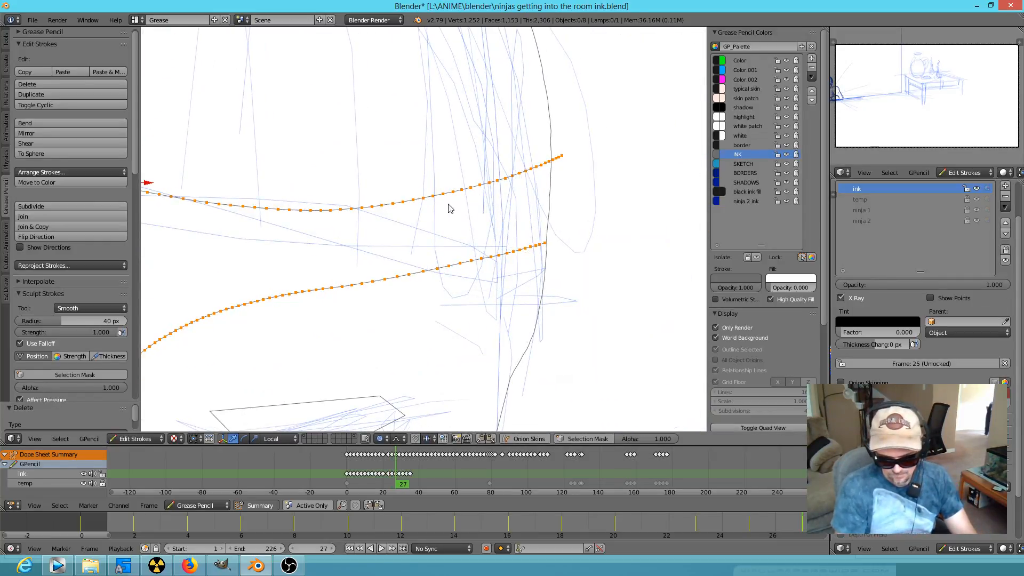
right_click(562, 157)
key("ctrl+KP_Add")
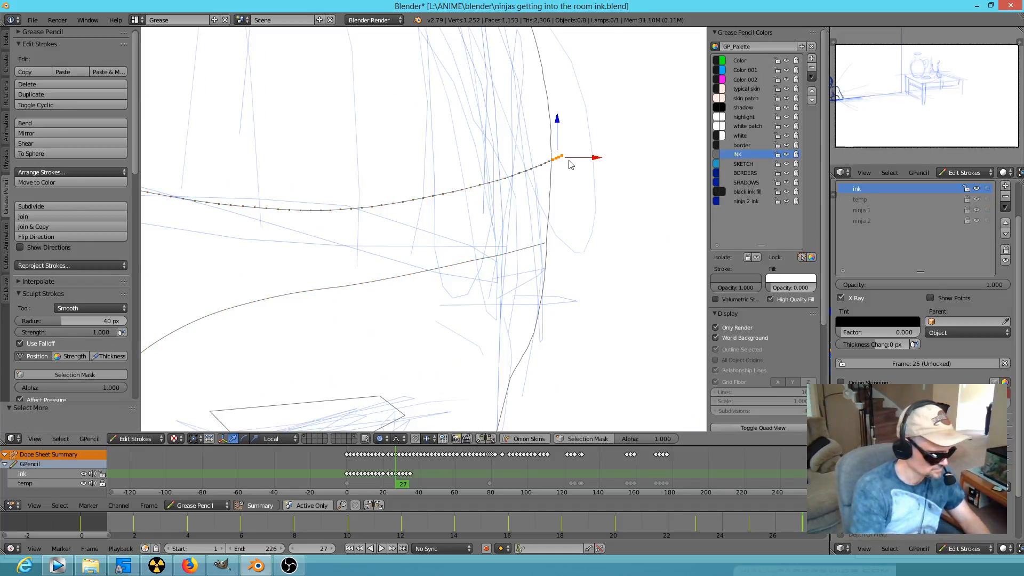
key("x")
left_click(569, 161)
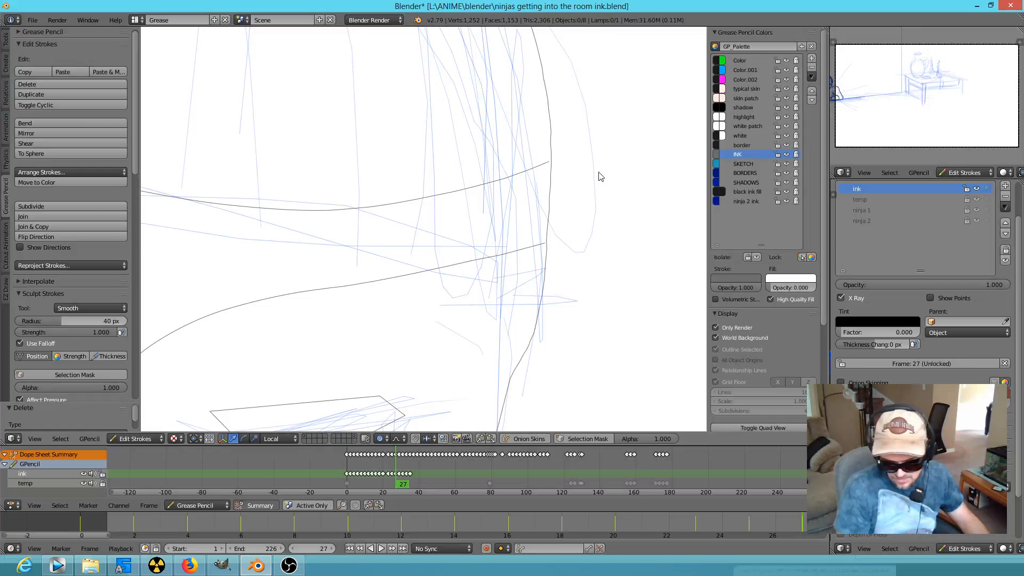
Scale the upper headband line's right end and the adjacent head outline point together in frame 27 to close the gap
right_click(552, 164)
right_click(551, 163, "shift")
key("s")
scroll(599, 247, "up", 5)
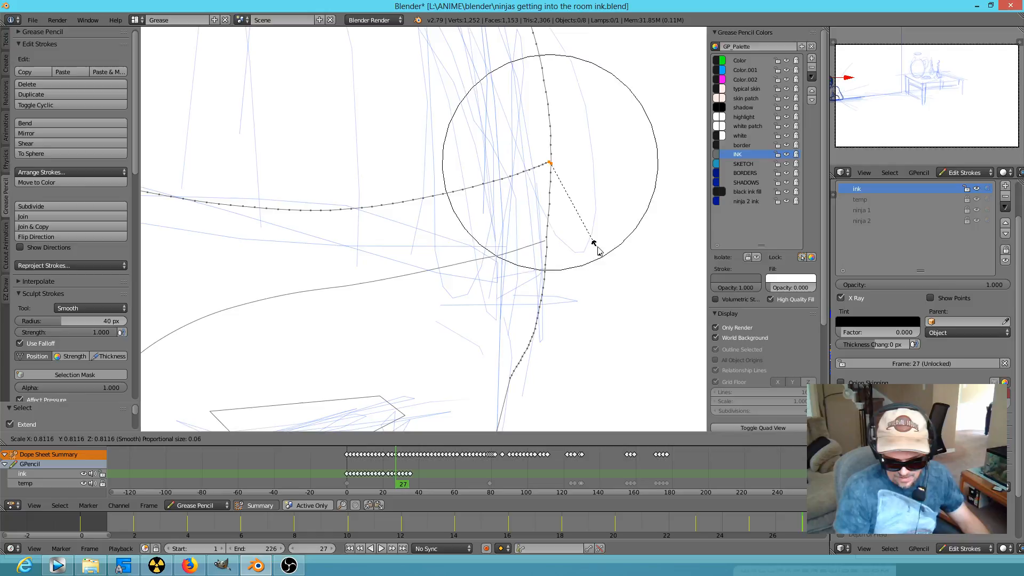
left_click(552, 167)
Move the left ends of the upper and lower headband lines in frame 27 onto the head outline
scroll(480, 273, "down", 4)
middle_click_drag(308, 239, 527, 294, "shift")
right_click(278, 164)
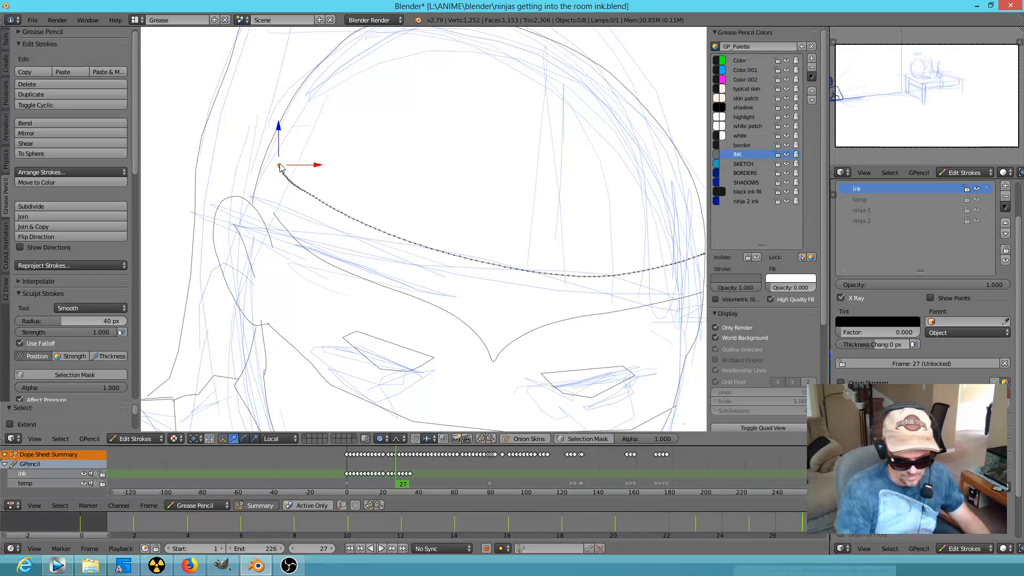
key("g")
left_click(269, 153)
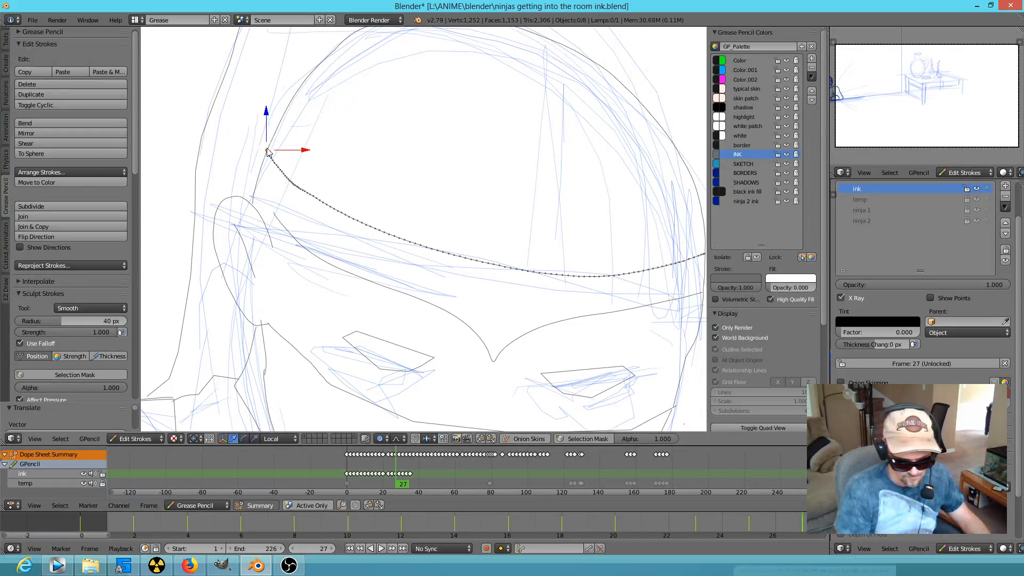
right_click(275, 225)
key("g")
scroll(256, 209, "down", 5)
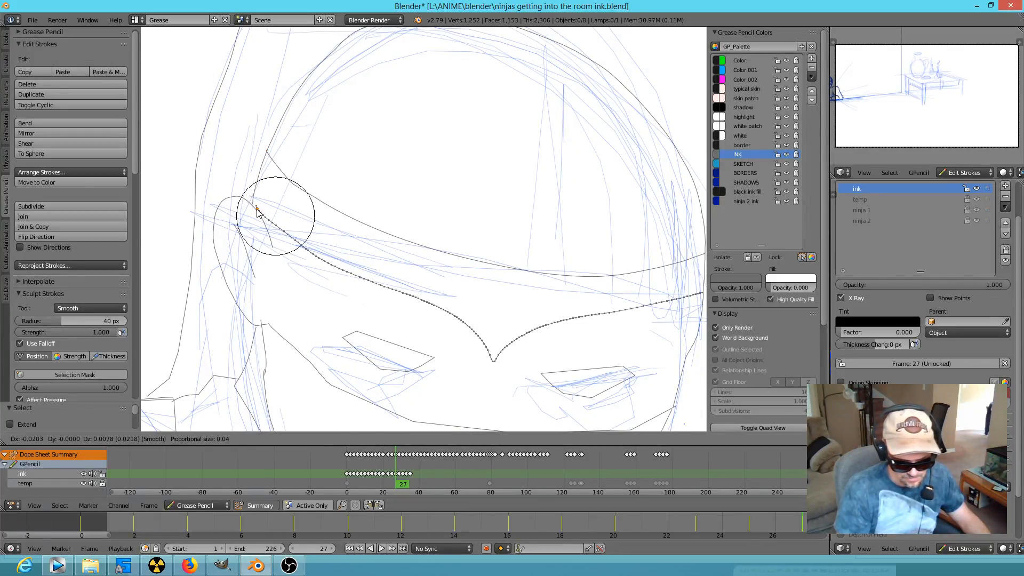
left_click(255, 205)
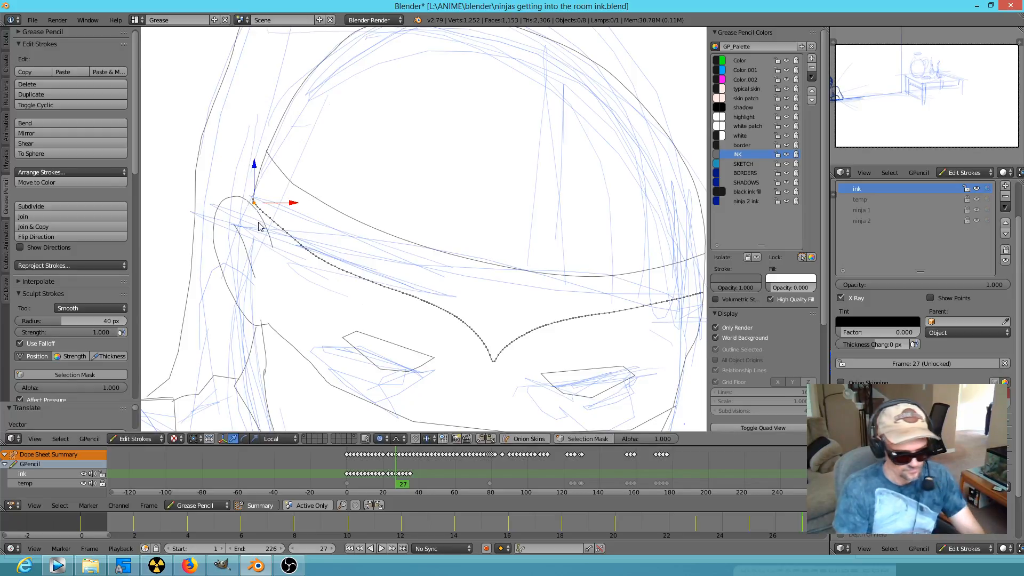
In frame 29, move the left ends of both headband lines to the head outline and adjust the lower line's curve beside its end
key("Up")
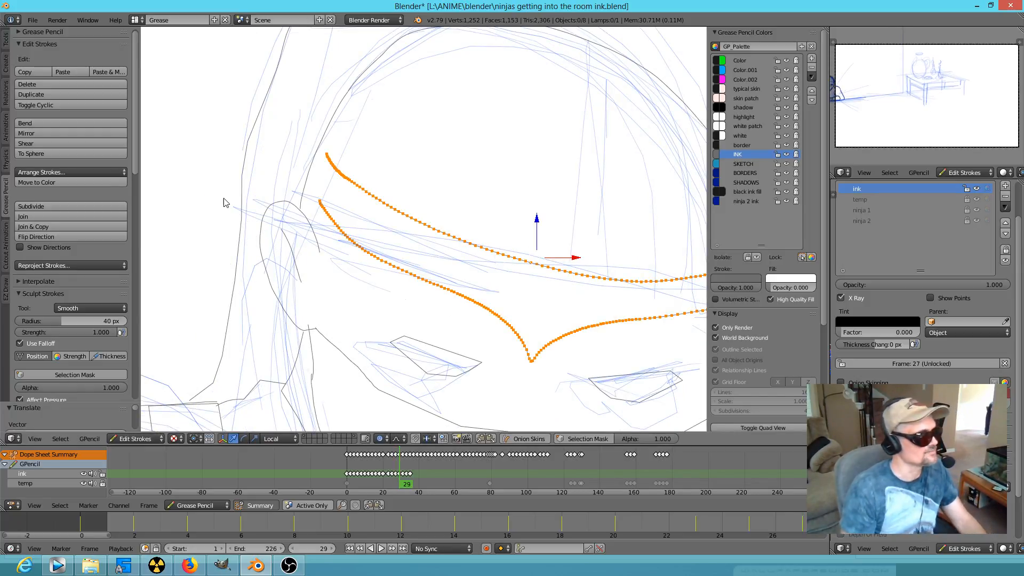
right_click(320, 203)
key("g")
left_click(302, 199)
right_click(338, 231)
key("g")
left_click(330, 231)
right_click(330, 157)
key("g")
left_click(320, 158)
Move the right ends of the lower and upper headband lines in frame 29 onto the head outline
middle_click_drag(320, 158, 512, 217, "shift")
right_click(512, 259)
key("g")
left_click(517, 258)
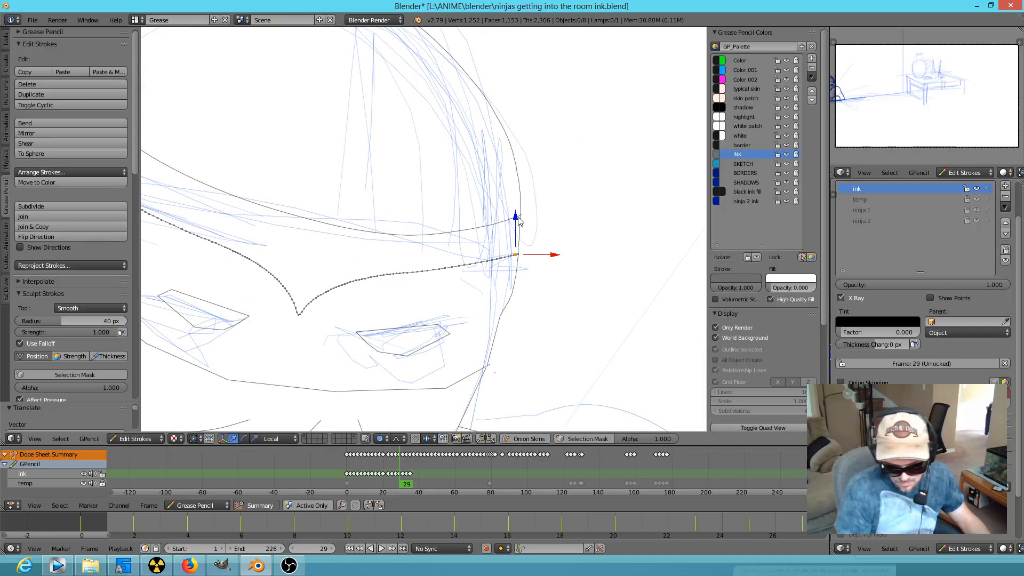
right_click(520, 216)
key("g")
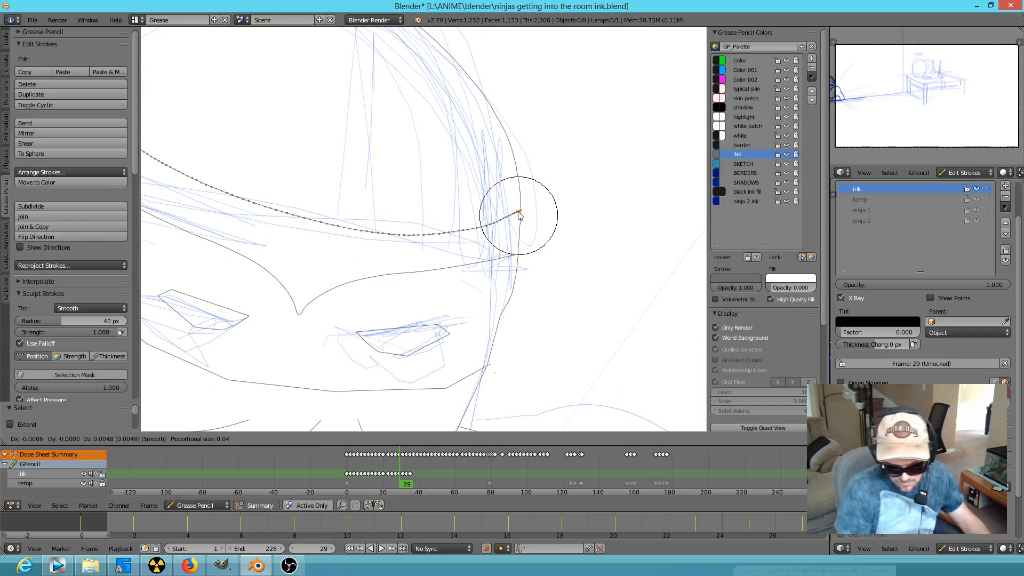
left_click(518, 217)
In frame 31, move the lower headband line's right end and the upper line's left end onto the head outline
key("Right")
key("Right")
right_click(472, 230)
key("g")
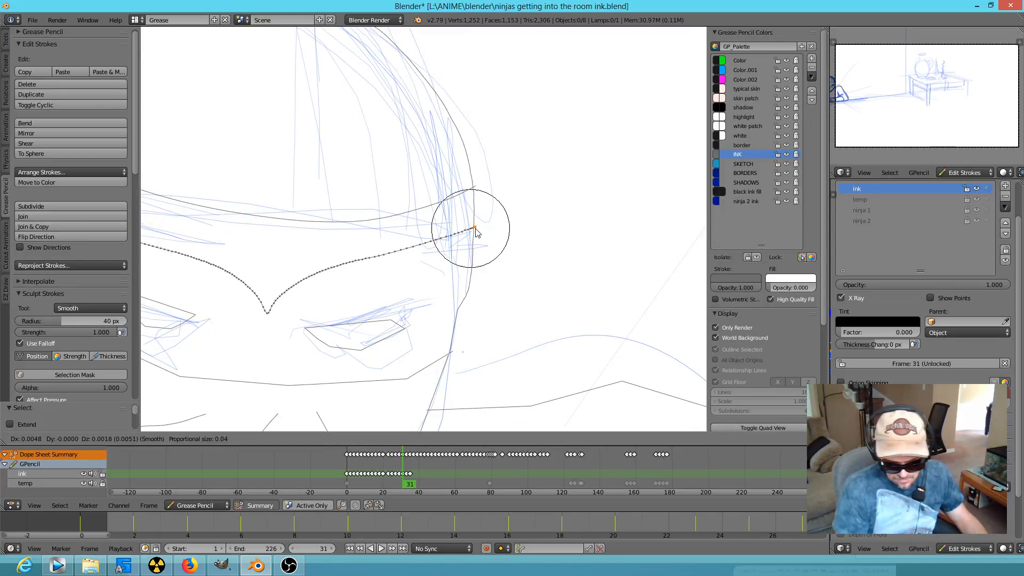
left_click(474, 230)
right_click(478, 191)
middle_click_drag(430, 235, 706, 231, "shift")
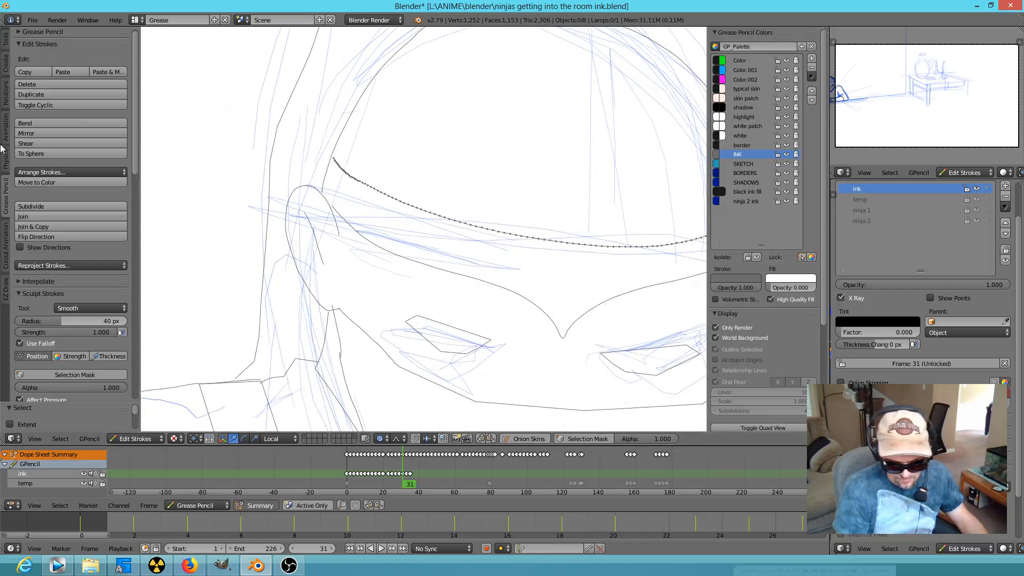
key("g")
left_click(331, 160)
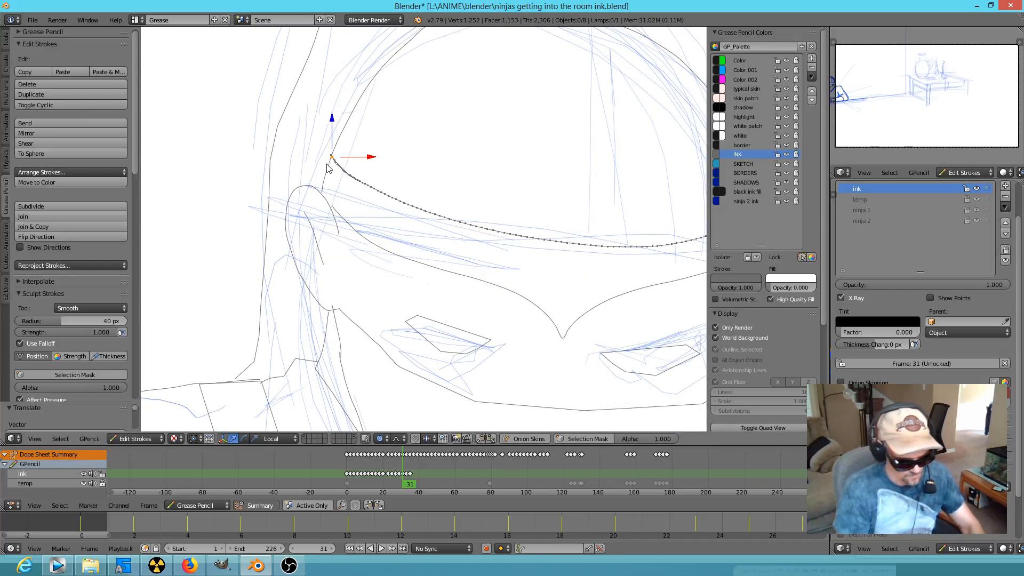
In frame 33, move the left ends of the lower and upper headband lines onto the head outline
key("Up")
right_click(491, 203)
key("g")
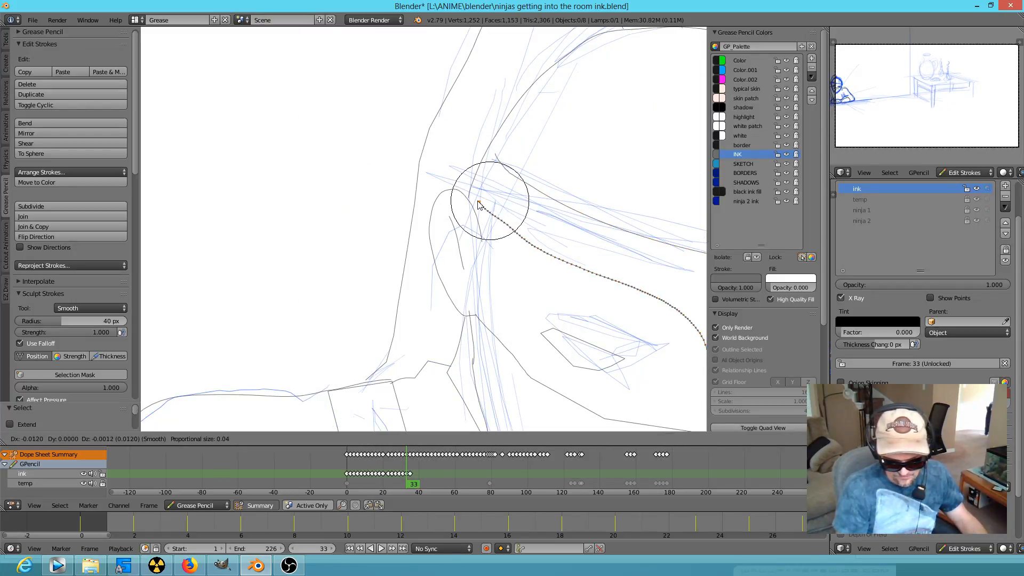
scroll(472, 197, "down", 5)
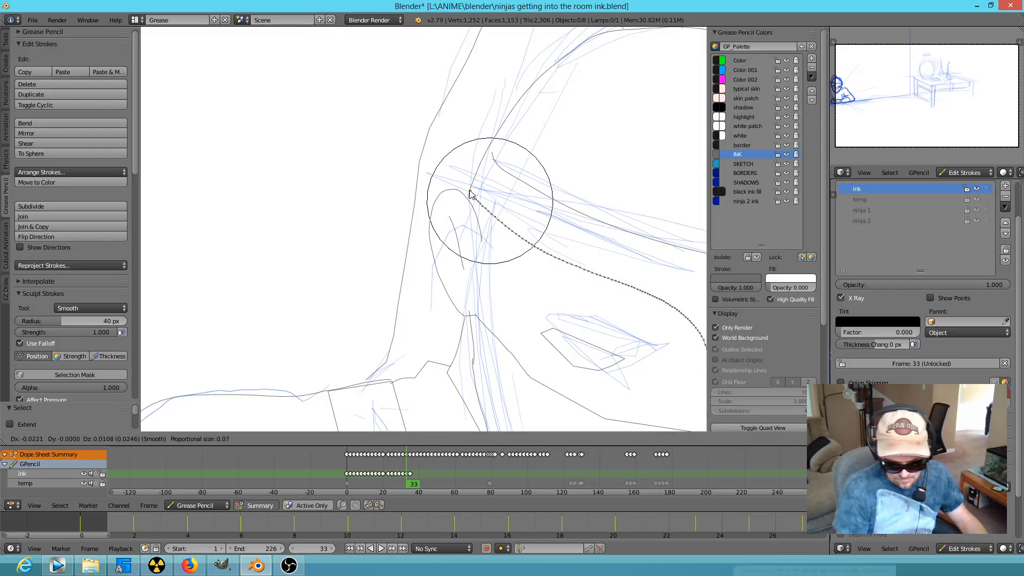
left_click(470, 194)
right_click(491, 155)
key("g")
left_click(488, 151)
In frame 33, delete the upper headband line's overshooting right-end points and move the remaining end onto the head outline
mouse_move(632, 202)
middle_mouse_down("shift")
mouse_move(278, 181)
mouse_move(204, 167)
middle_mouse_up("shift")
right_click(456, 207)
key("ctrl+KP_Add")
key("ctrl+KP_Add")
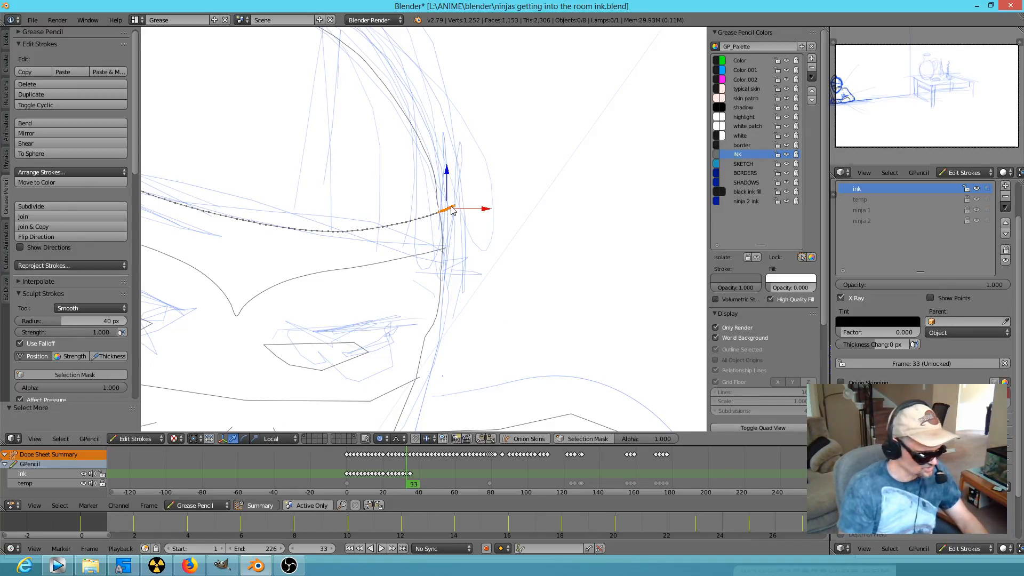
key("x")
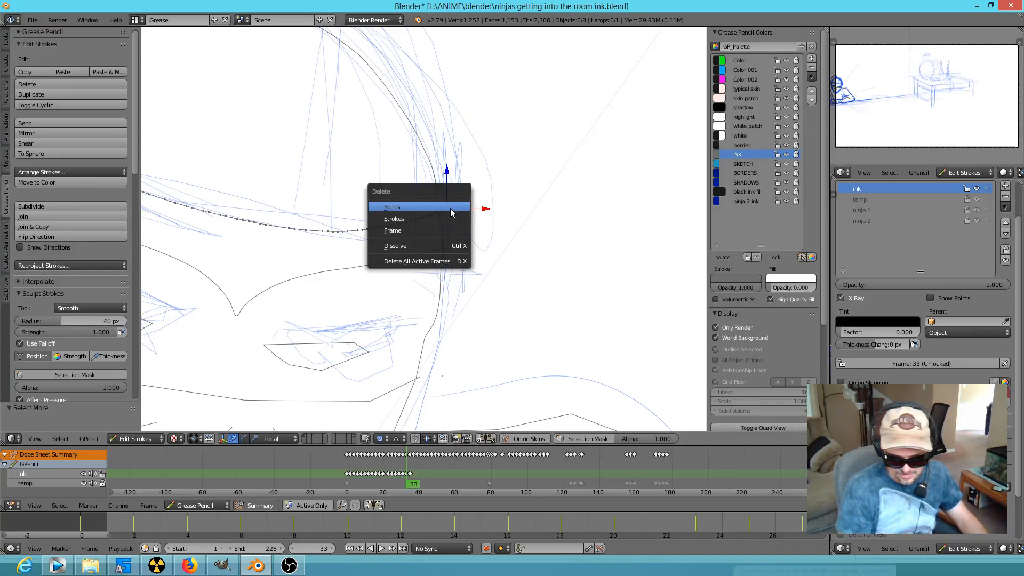
left_click(451, 211)
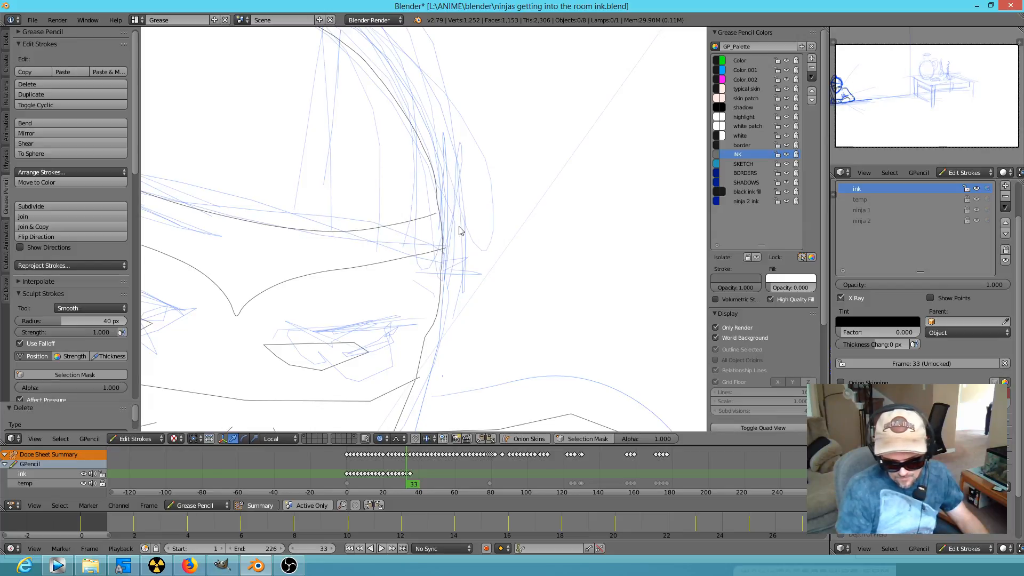
right_click(436, 216)
key("g")
left_click(443, 212)
scroll(535, 217, "down", 3)
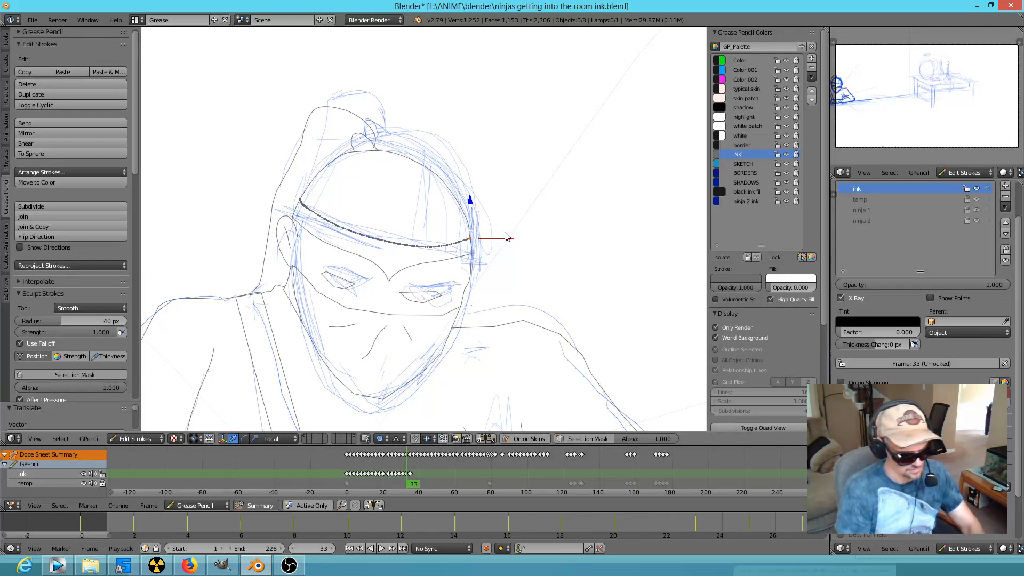
Compare the inked ninja with the blue sketches across frames 35 to 39
key("Up")
key("Up")
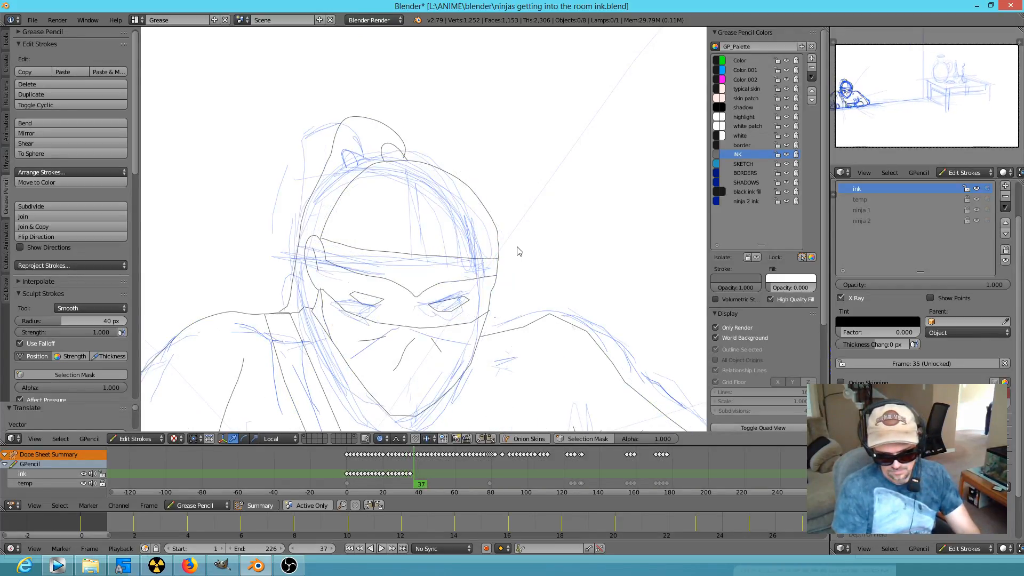
key("Up")
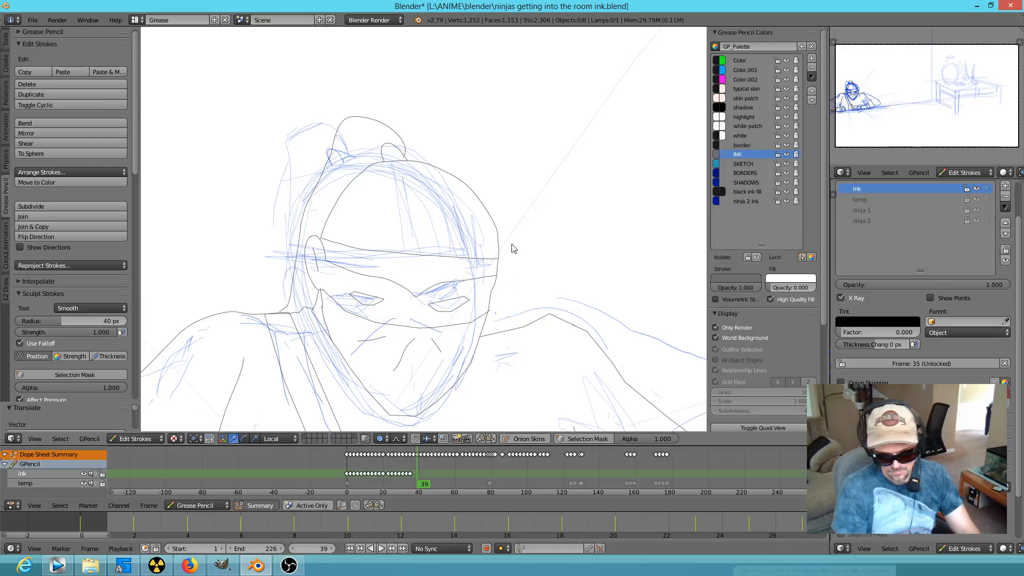
key("Down")
key("Down")
key("Down")
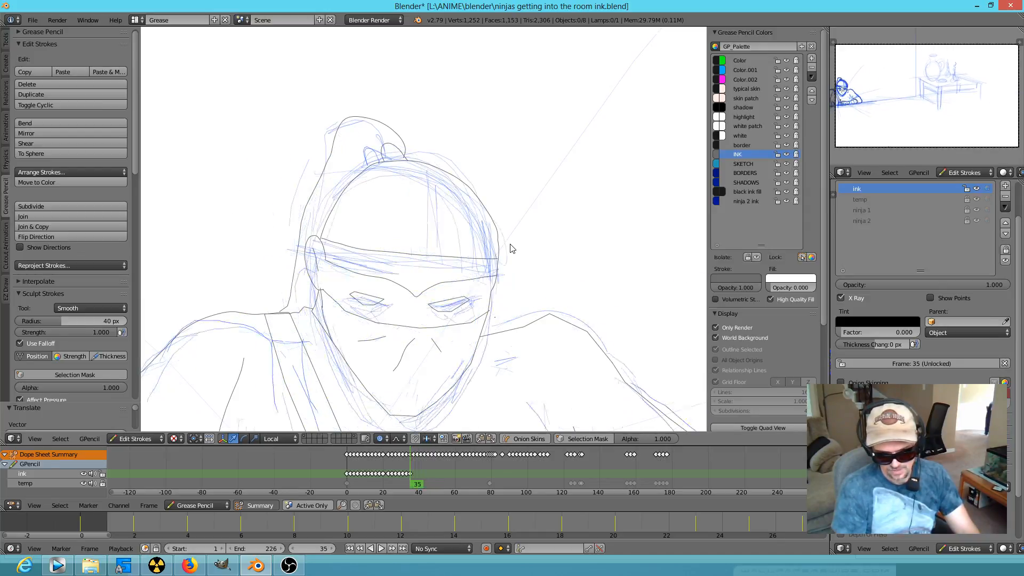
key("Up")
scroll(504, 251, "down", 6)
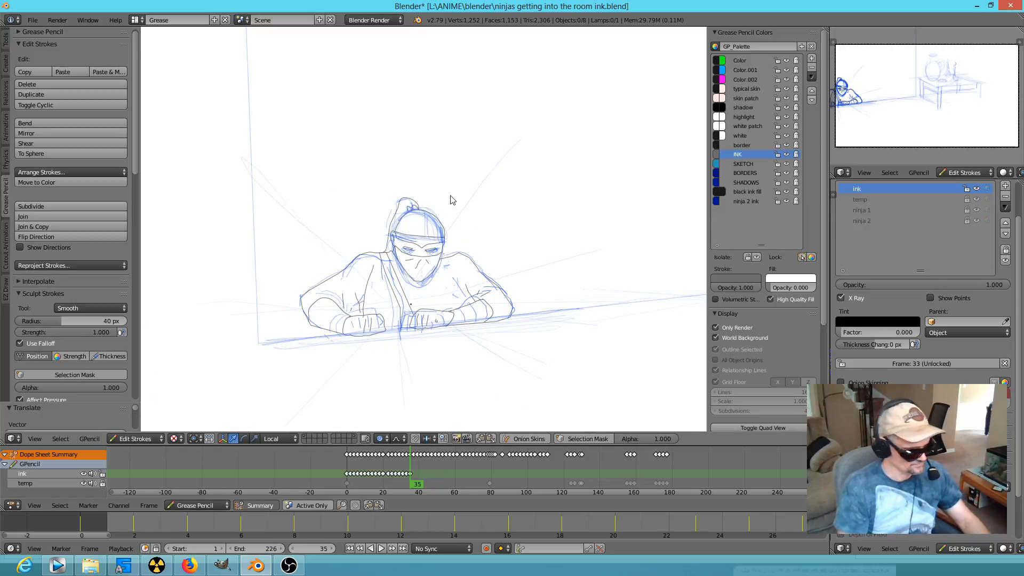
Save over the existing blend file and hide the temp, ninja 1 and ninja 2 layers
key("ctrl+s")
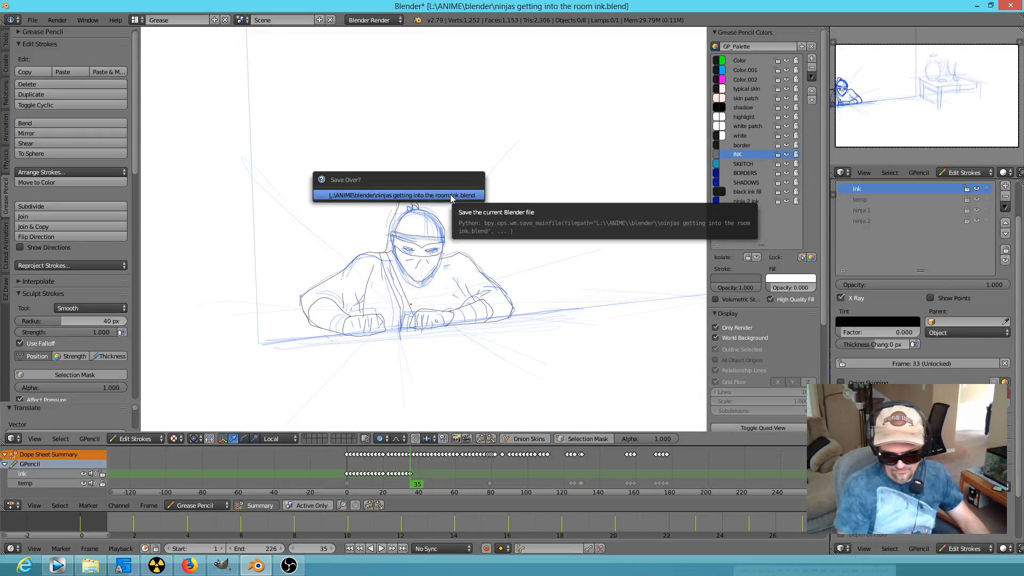
left_click(451, 195)
left_click_drag(978, 198, 975, 221)
Play the inked animation and examine frame 65 through the camera, including the stray line beside the ninja's arm
key("alt+a")
key("alt+a")
mouse_move(424, 482)
left_mouse_down()
mouse_move(373, 470)
mouse_move(400, 468)
mouse_move(377, 466)
mouse_move(416, 472)
mouse_move(361, 472)
mouse_move(419, 475)
mouse_move(388, 463)
mouse_move(404, 460)
mouse_move(465, 472)
left_mouse_up()
key("a")
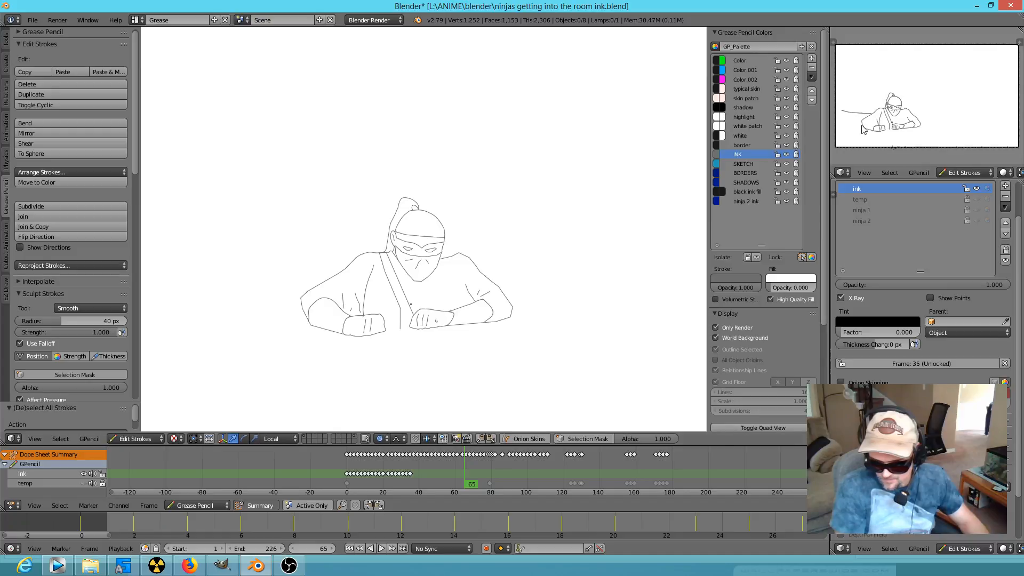
key("KP_0")
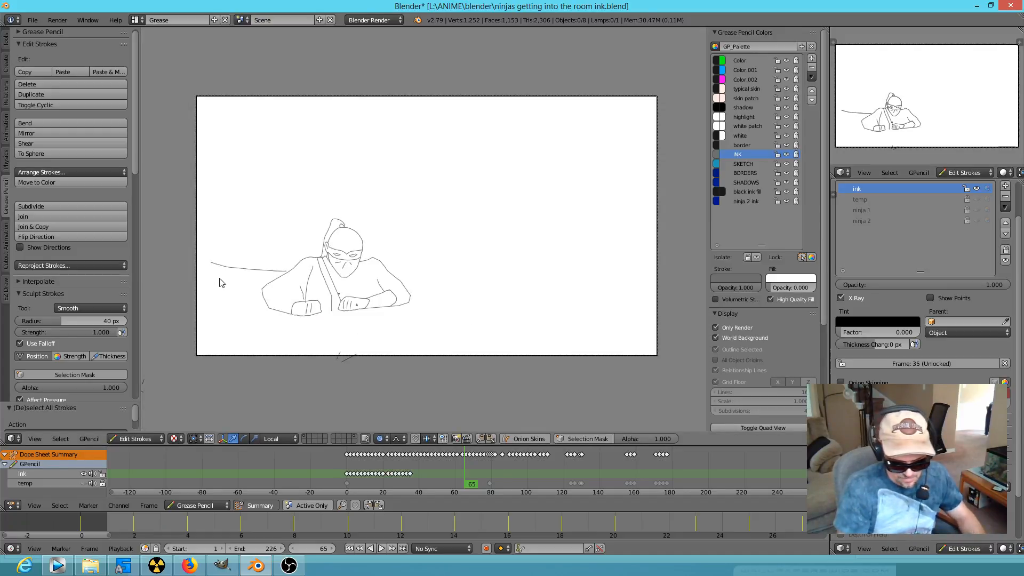
scroll(220, 279, "up", 4)
middle_click_drag(276, 294, 624, 267, "shift")
right_click(391, 293)
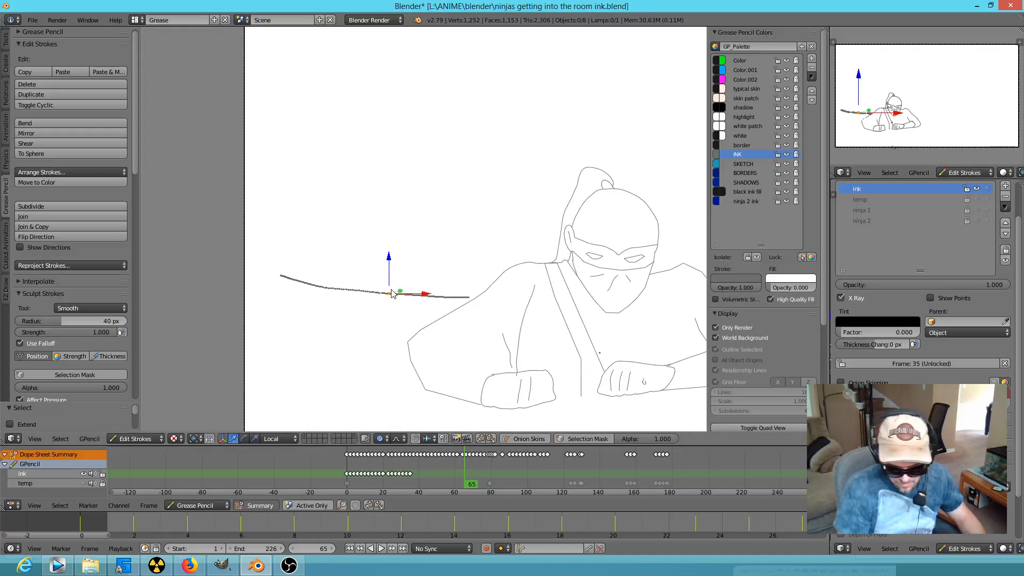
key("alt+shift+a")
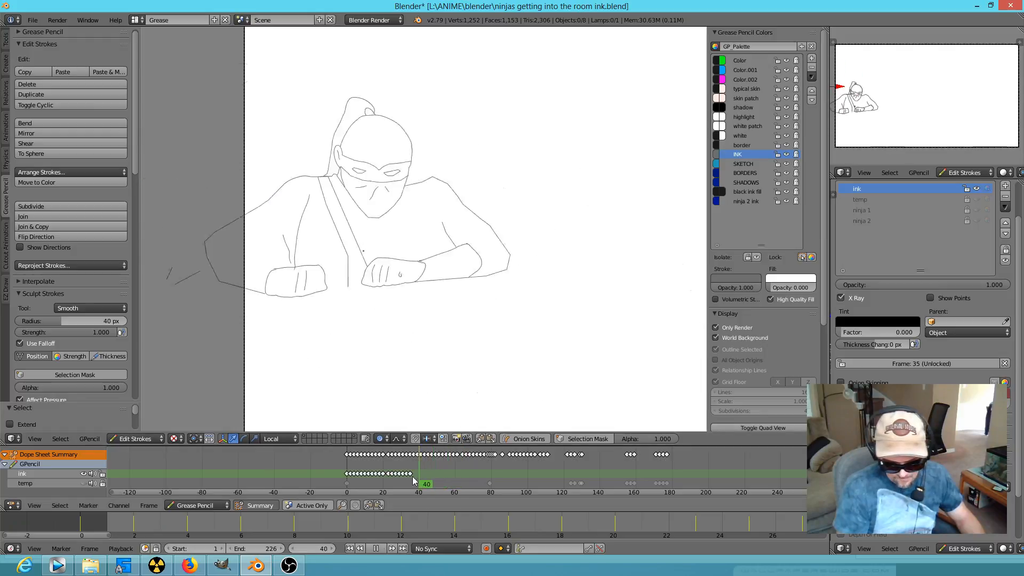
Replay the ink animation from frame 0, in the camera view and close up on the ninja
left_click_drag(344, 462, 343, 460)
middle_click_drag(353, 284, 583, 286, "shift")
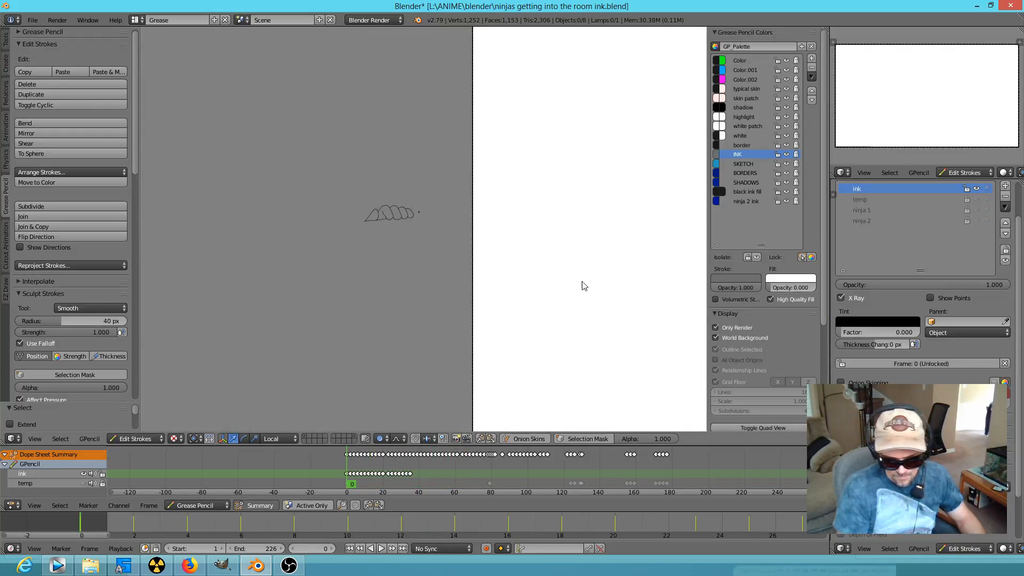
scroll(531, 288, "down", 4)
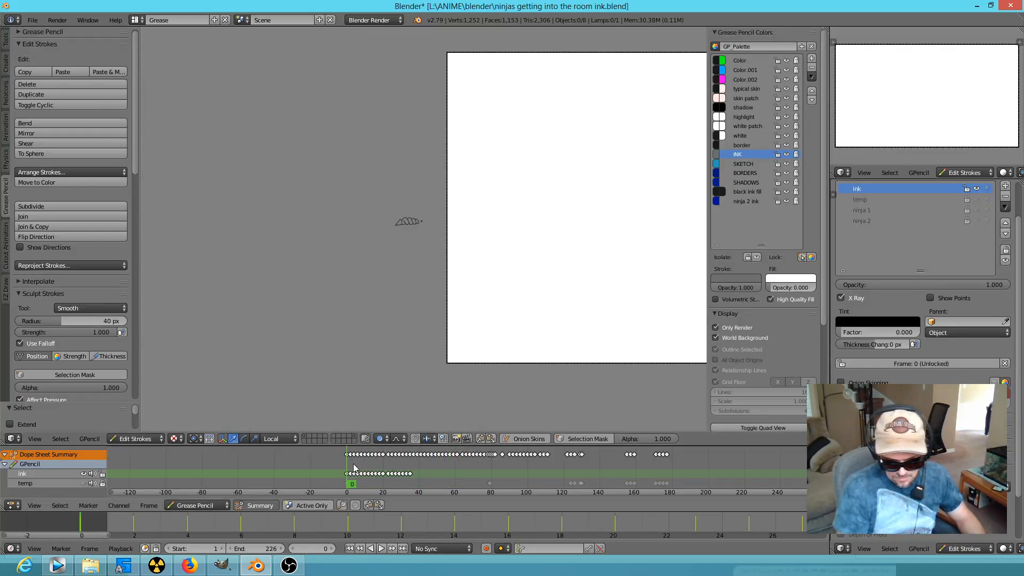
key("alt+a")
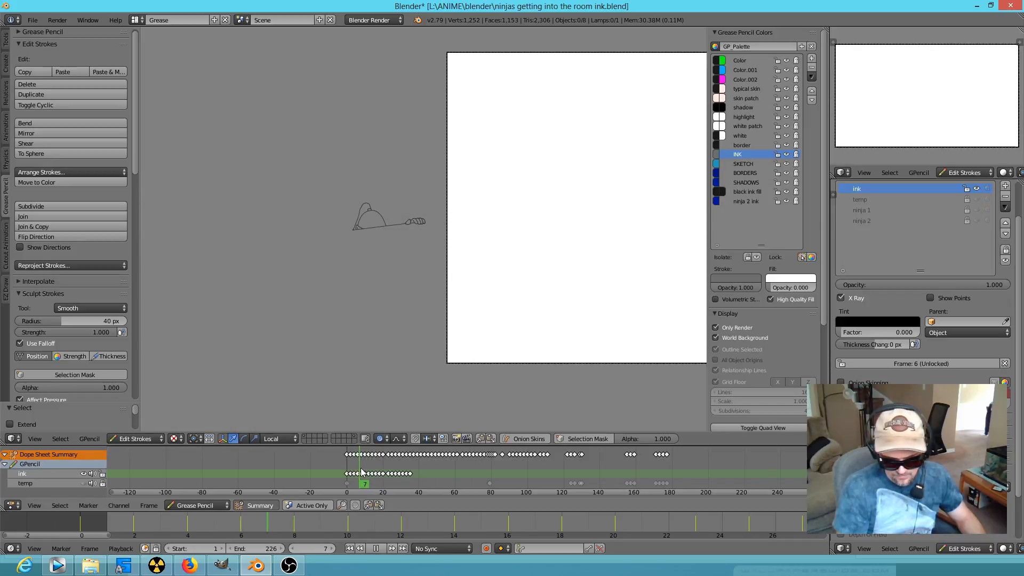
left_click_drag(369, 473, 347, 459)
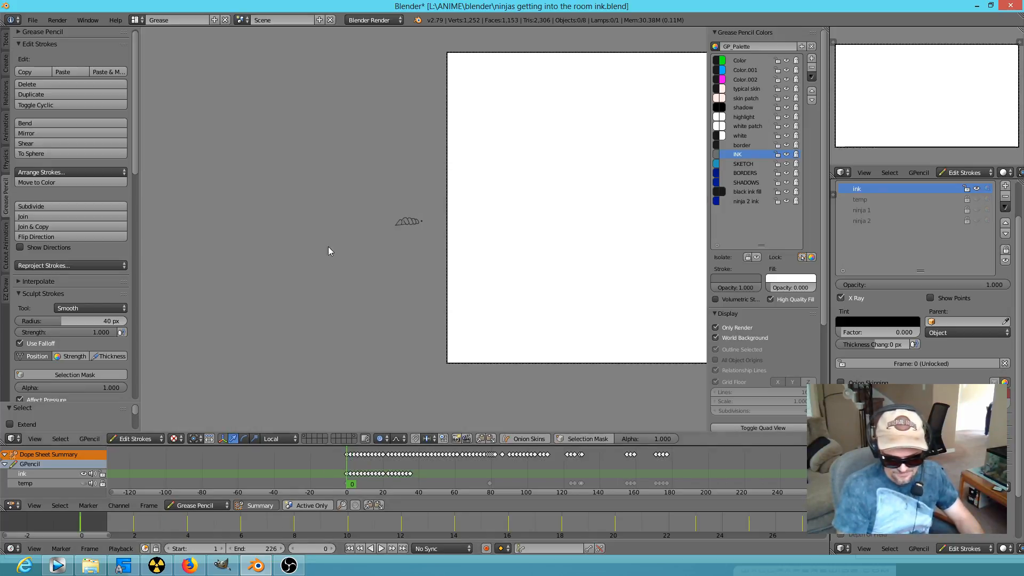
scroll(516, 234, "down", 3)
middle_click_drag(677, 242, 522, 266, "shift")
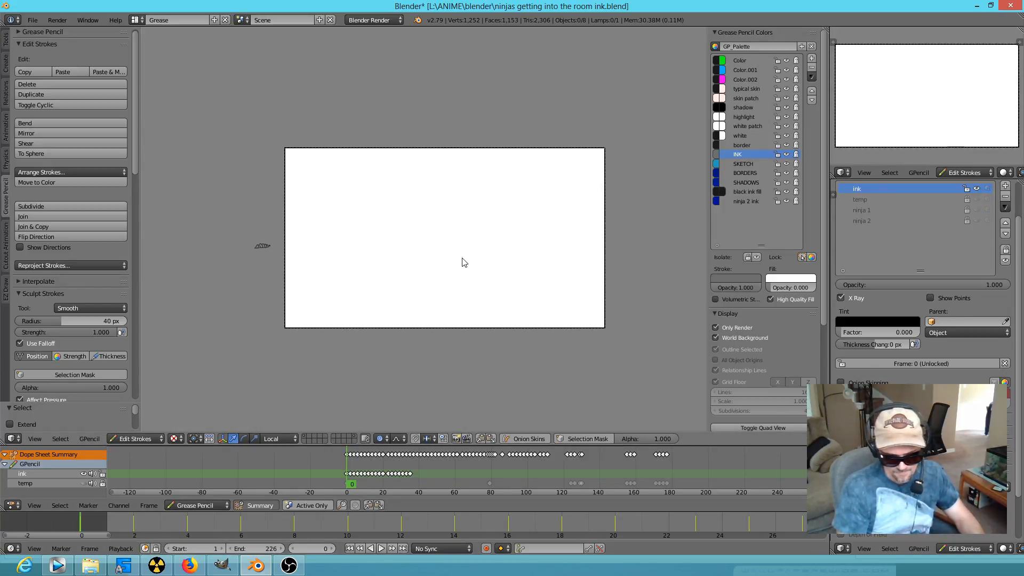
key("KP_0")
scroll(445, 274, "down", 2)
scroll(447, 290, "up", 2)
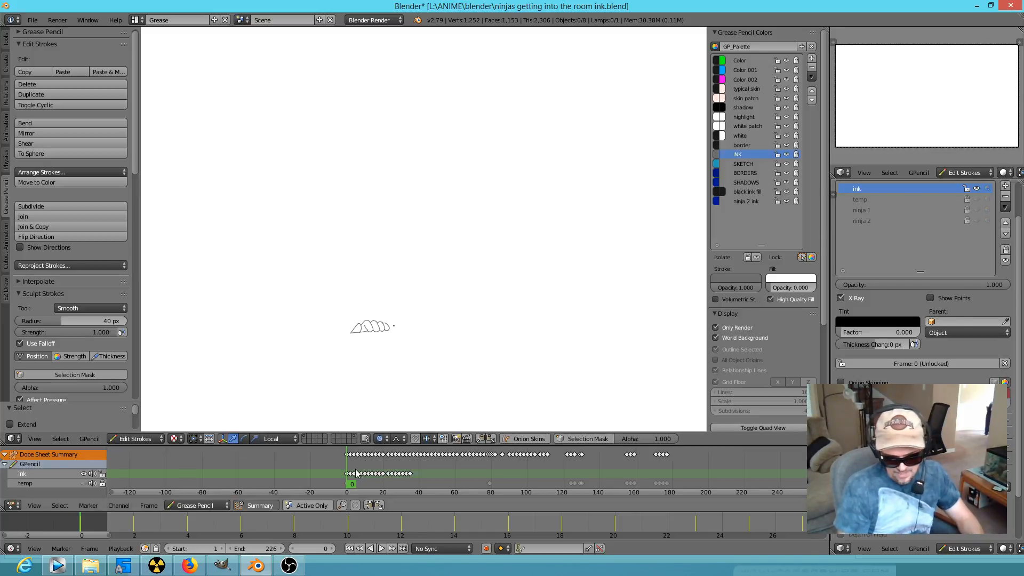
key("alt+a")
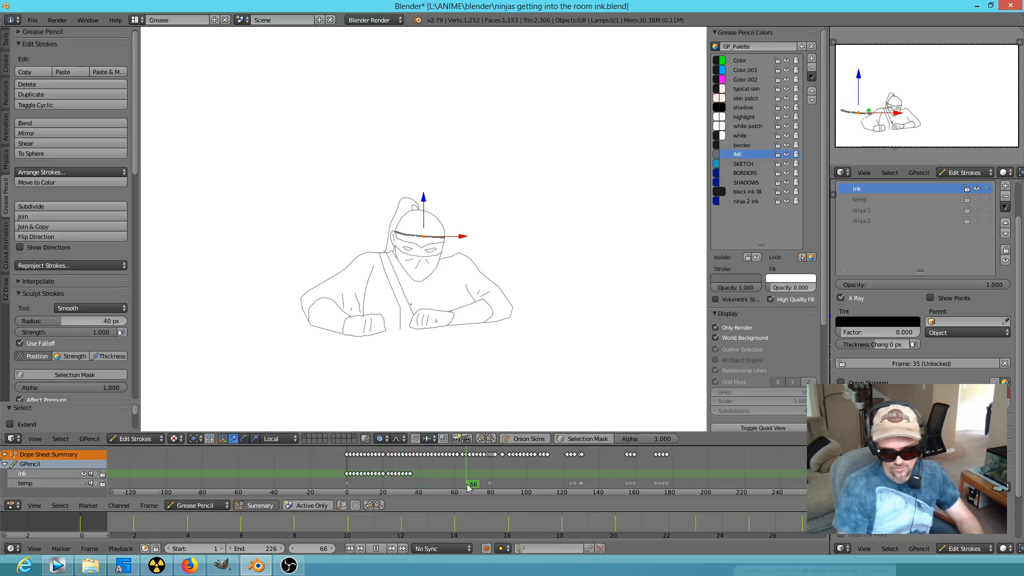
key("Escape")
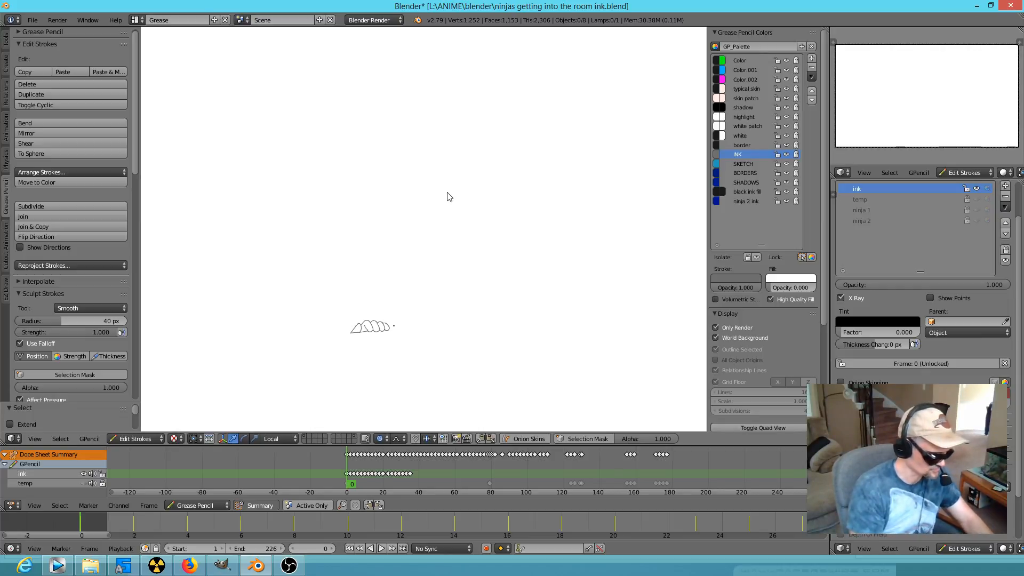
Snap the 3D cursor to the center of the scene
key("shift+s")
left_click(447, 196)
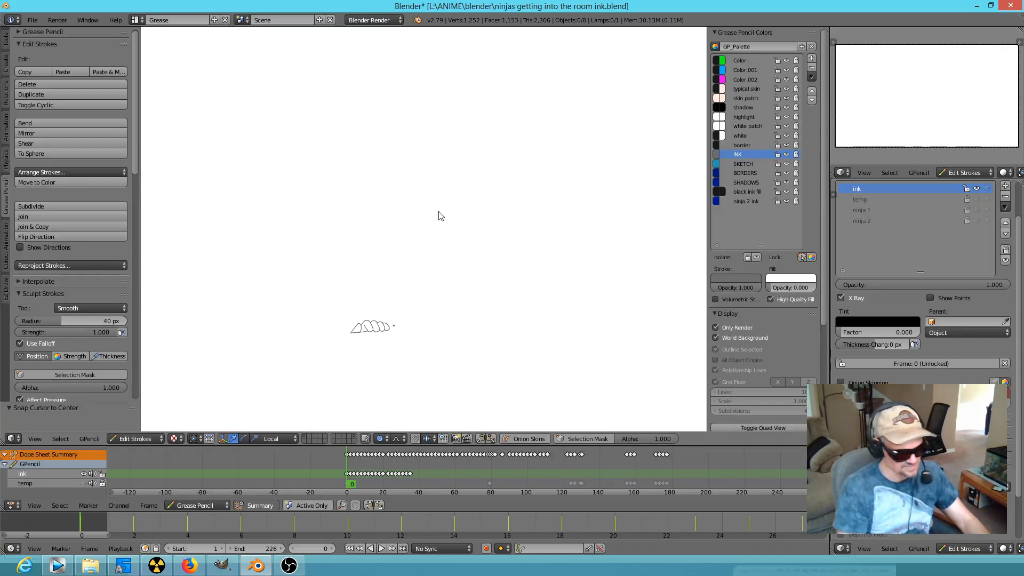
key("shift+s")
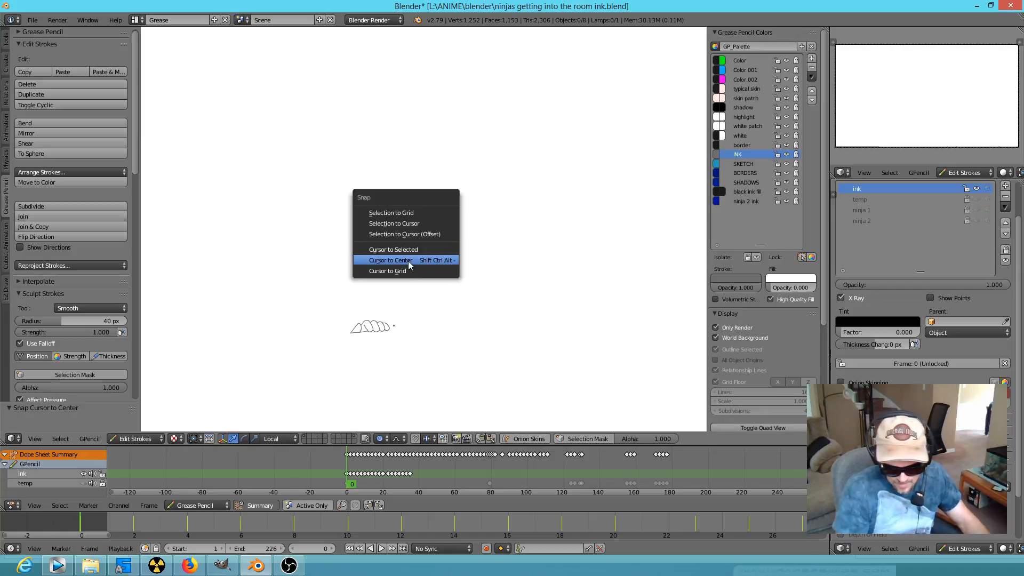
left_click(437, 260)
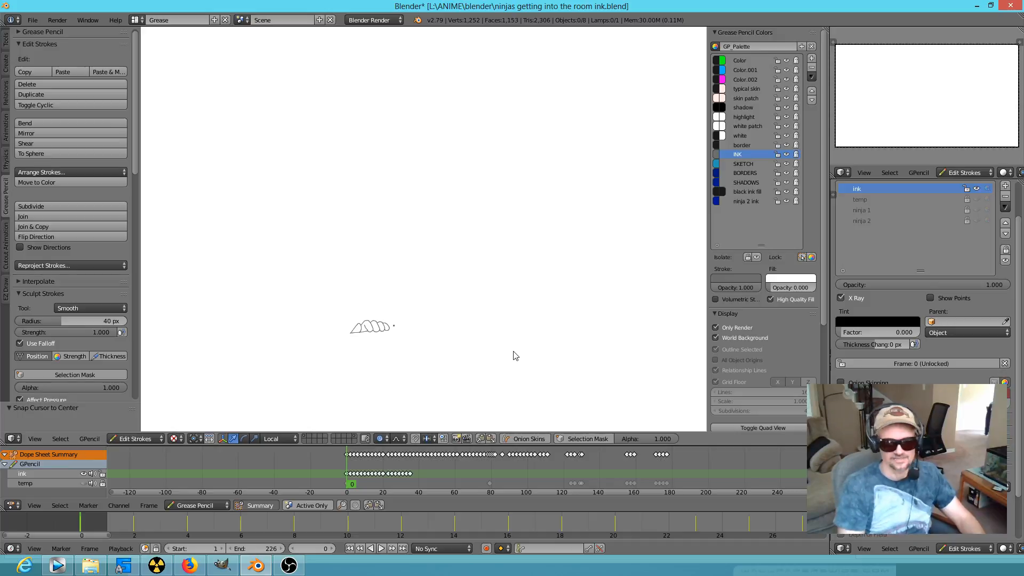
key("r")
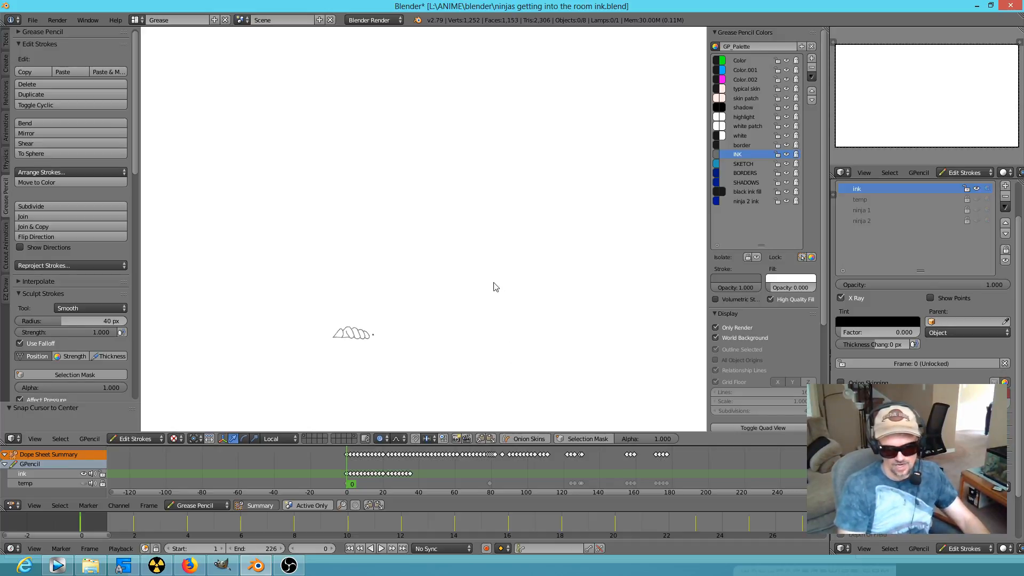
left_click(441, 297)
At frame 18, turn off Only Render to display the grid and 3D cursor, and switch to the front view
left_click_drag(347, 473, 379, 481)
left_click(737, 327)
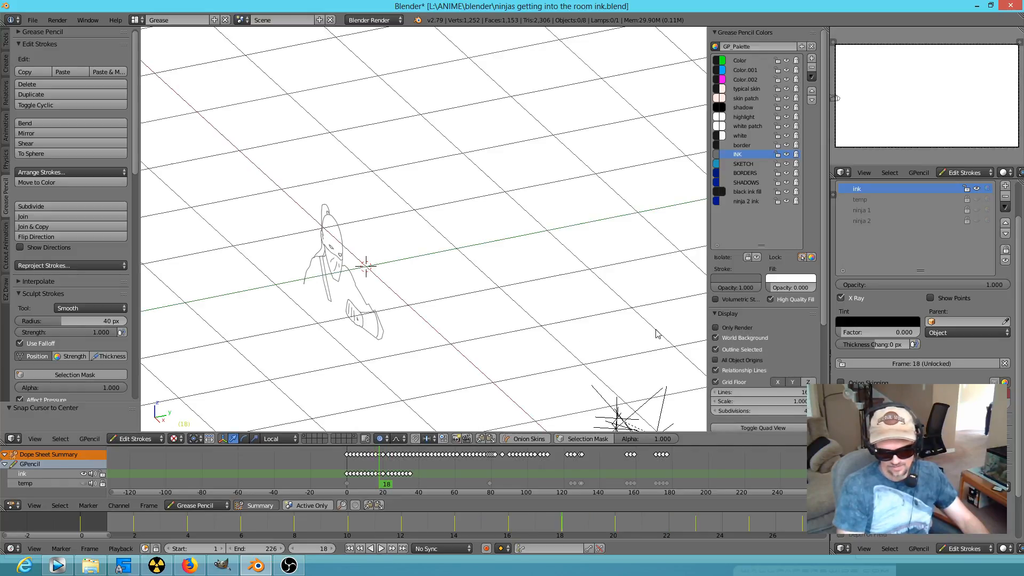
mouse_move(479, 346)
middle_mouse_down()
mouse_move(507, 338)
mouse_move(487, 329)
mouse_move(521, 340)
mouse_move(435, 327)
mouse_move(517, 341)
middle_mouse_up()
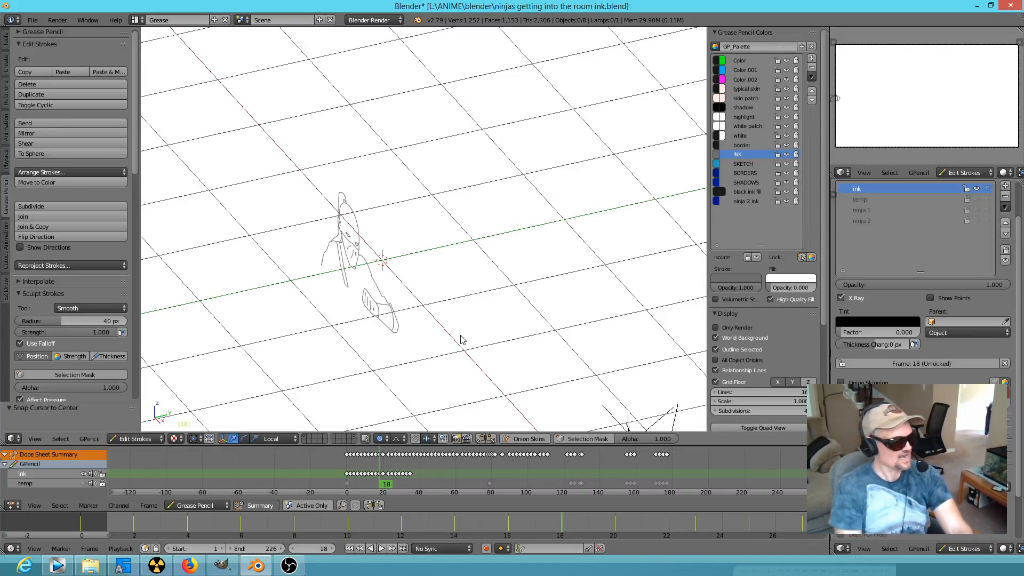
key("KP_1")
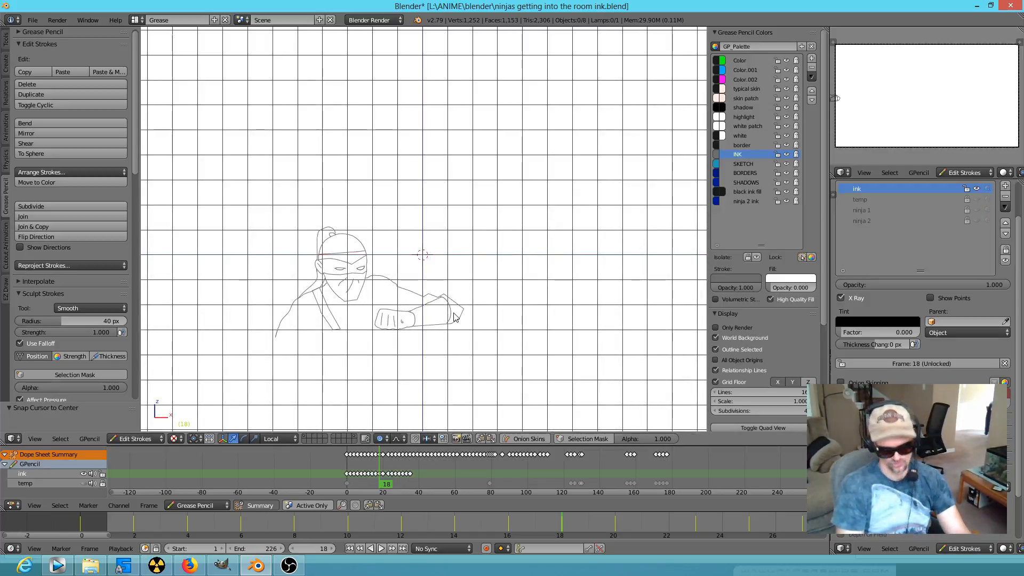
Place the 3D cursor in empty space beside the ninja's outstretched arm and examine the drawing's depth in the scene
left_click(533, 234)
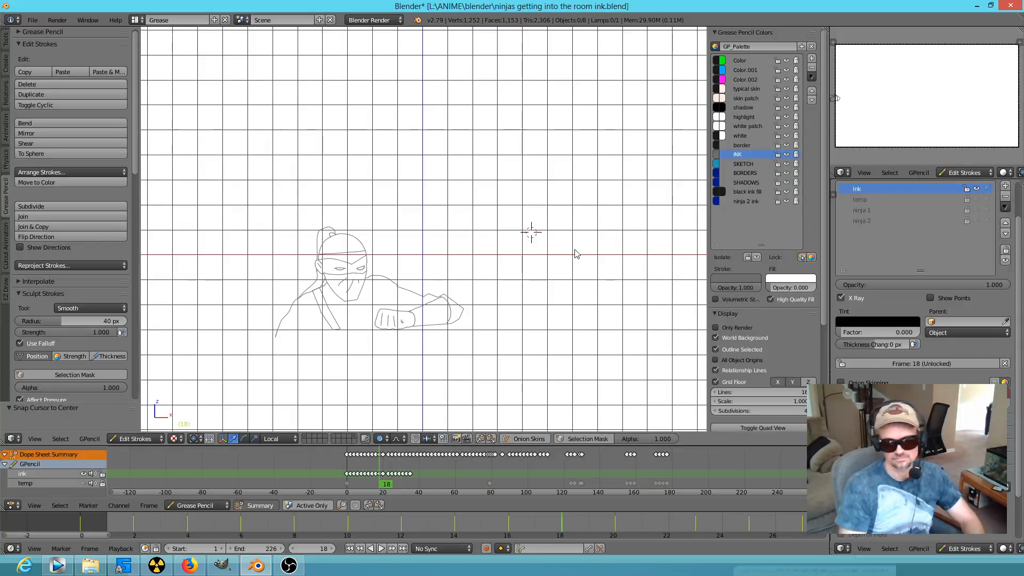
mouse_move(557, 260)
middle_mouse_down("shift")
mouse_move(583, 249)
mouse_move(480, 281)
mouse_move(490, 262)
mouse_move(535, 251)
middle_mouse_up("shift")
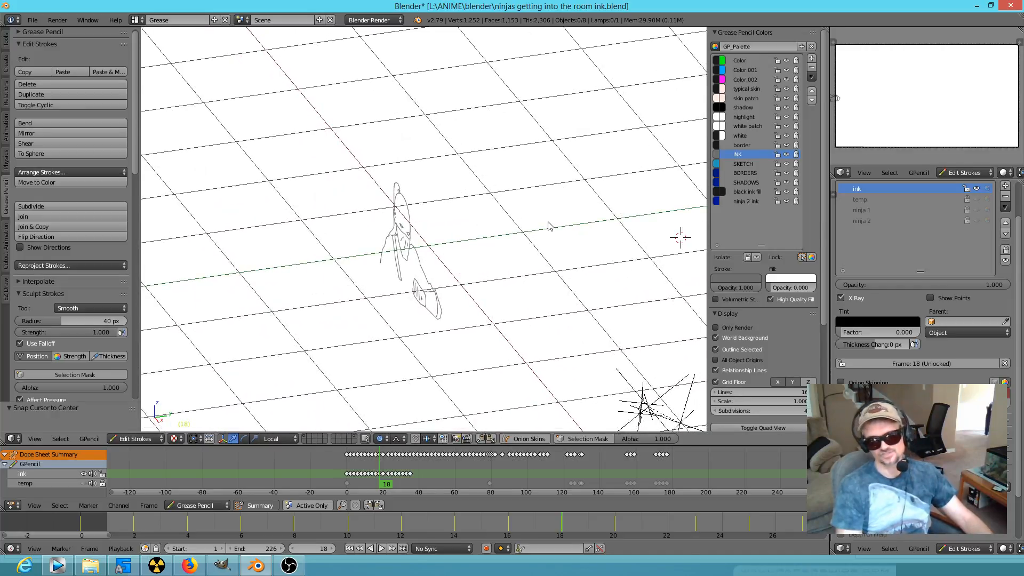
scroll(565, 199, "down", 6)
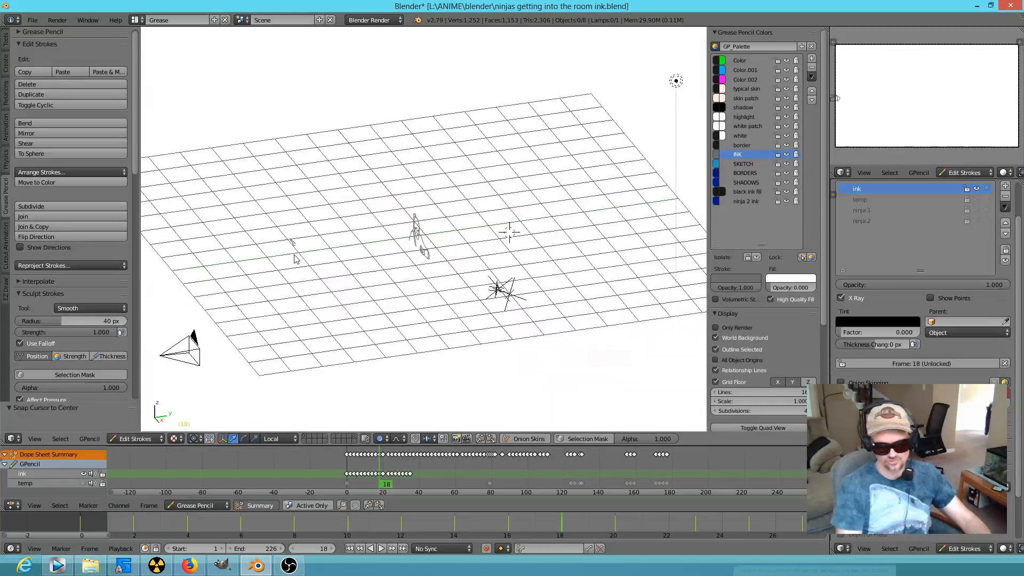
scroll(292, 253, "up", 10)
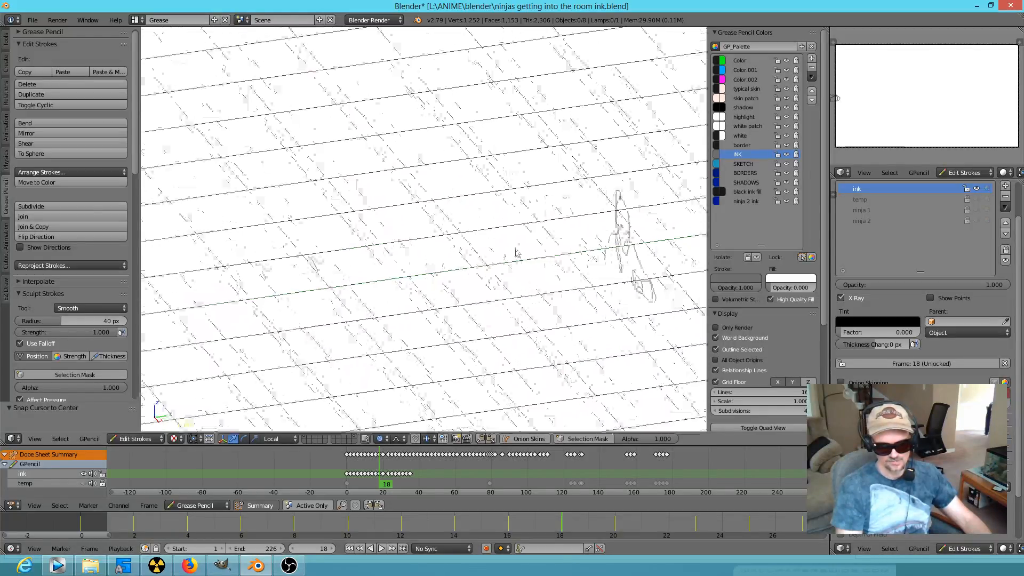
scroll(374, 291, "up", 6)
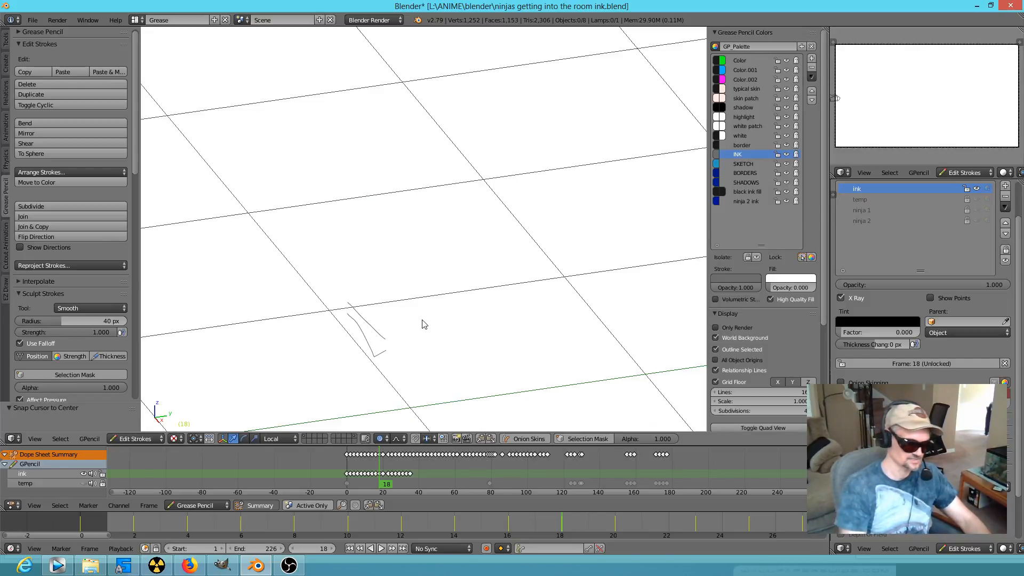
Compare the ink drawing's depth in front and angled views at frames 18, 11 and 0
middle_click_drag(420, 321, 422, 320)
key("KP_1")
mouse_move(567, 313)
middle_mouse_down("shift")
mouse_move(565, 324)
mouse_move(438, 253)
middle_mouse_up("shift")
scroll(437, 257, "up", 2)
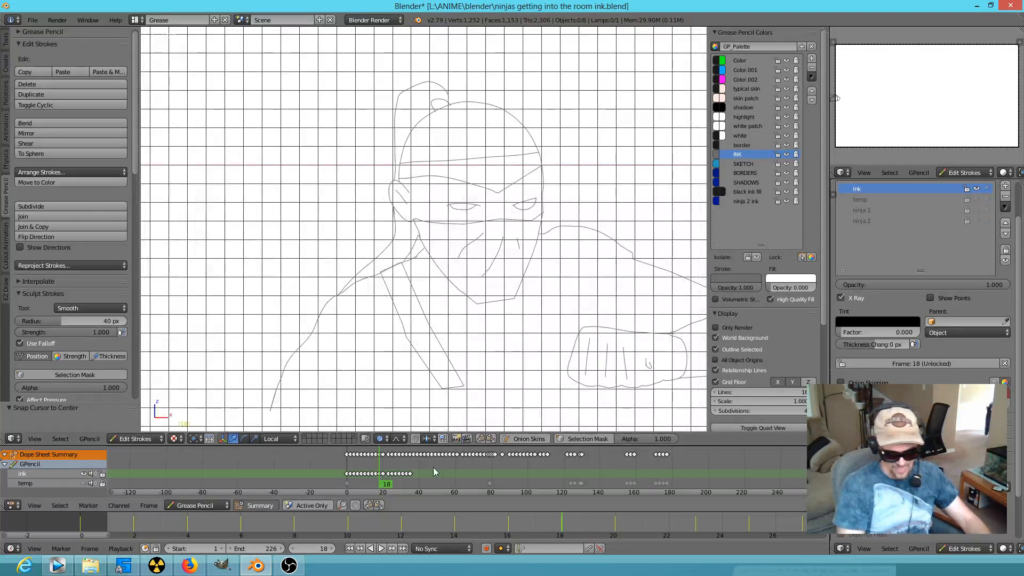
mouse_move(389, 464)
left_mouse_down()
mouse_move(326, 463)
mouse_move(367, 469)
left_mouse_up()
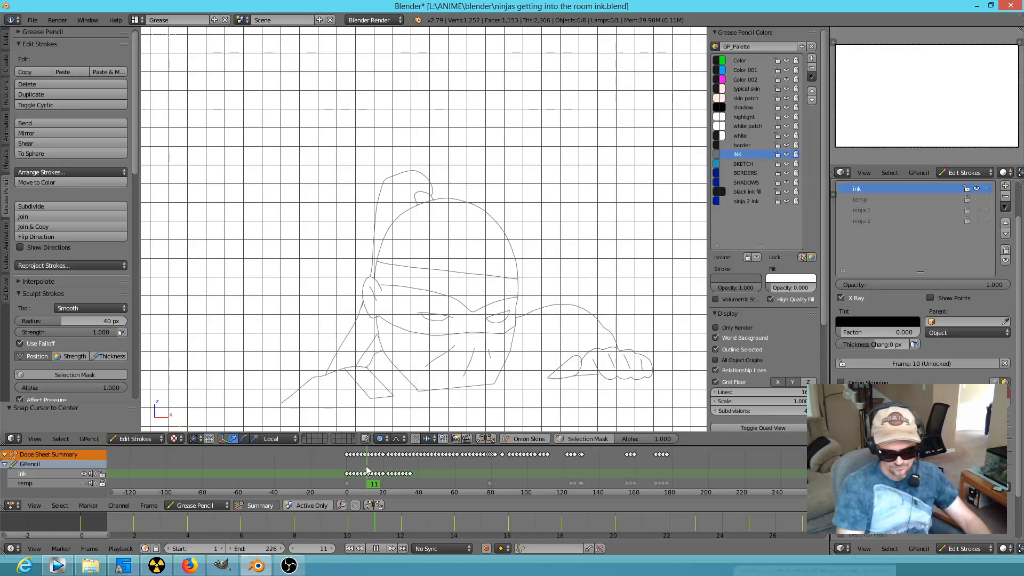
middle_click_drag(533, 309, 514, 320)
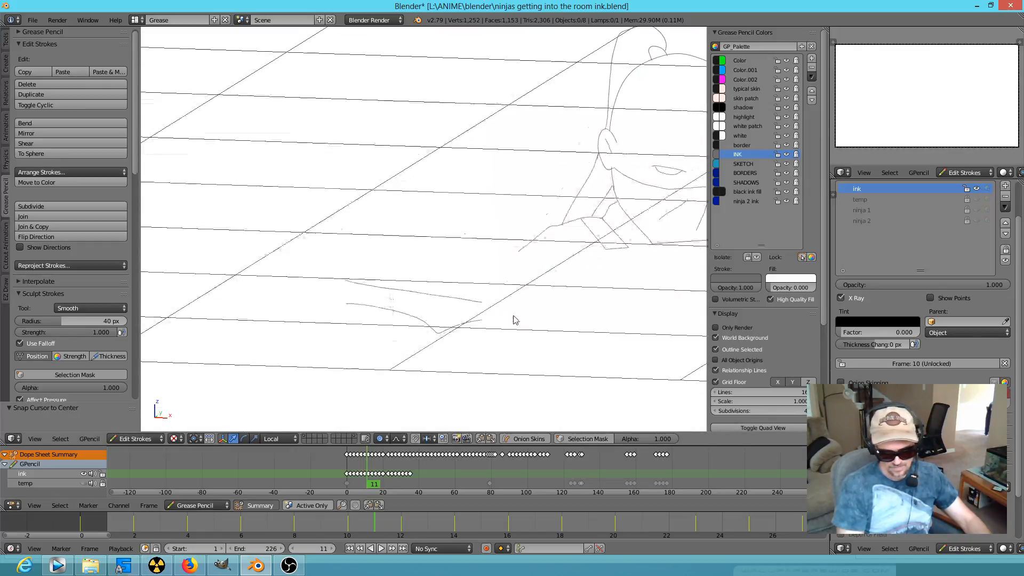
left_click_drag(372, 455, 346, 459)
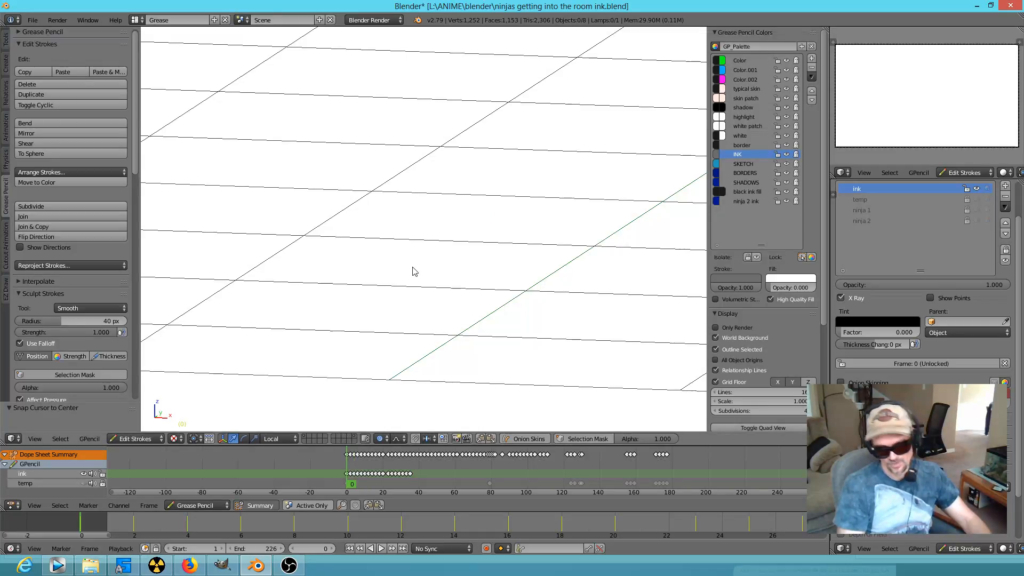
key("KP_1")
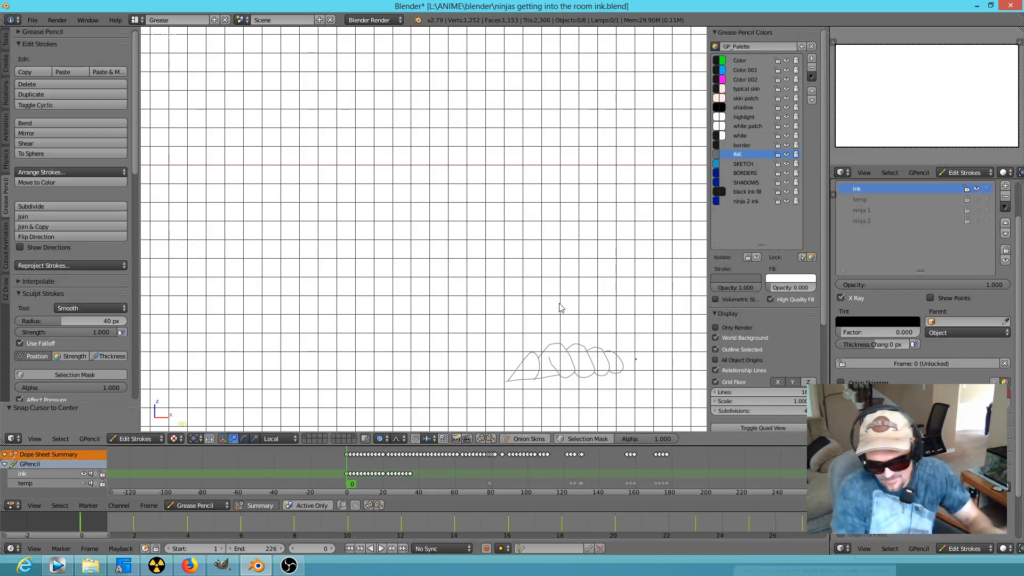
scroll(441, 274, "down", 4)
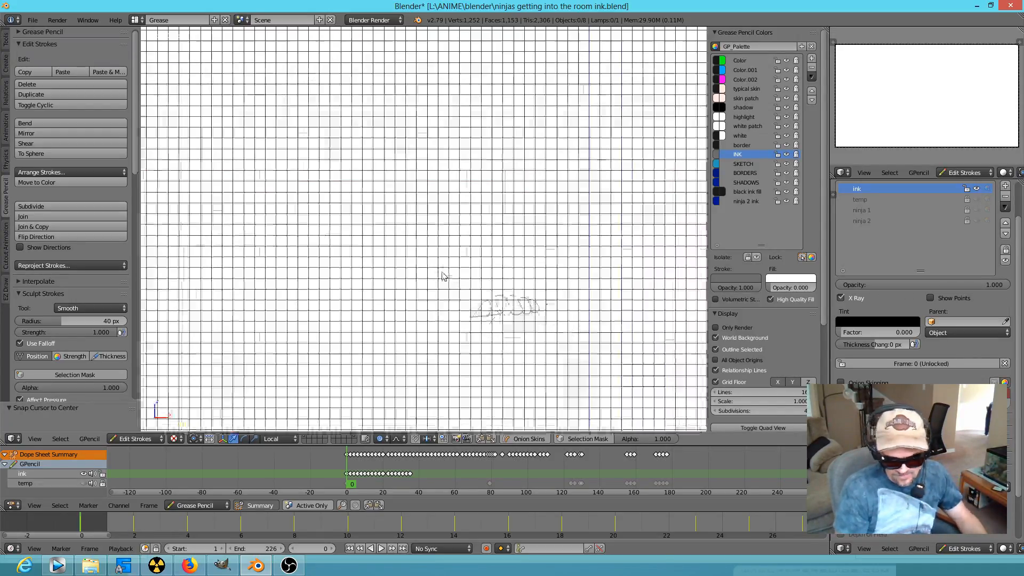
At frame 6, select all ink strokes, reproject them with the Planar type from the front view, and inspect their alignment from an angle
scroll(462, 286, "up", 5)
key("Right")
key("Right")
key("Right")
key("Right")
key("Right")
key("Right")
mouse_move(423, 334)
middle_mouse_down("shift")
mouse_move(467, 233)
mouse_move(474, 238)
middle_mouse_up("shift")
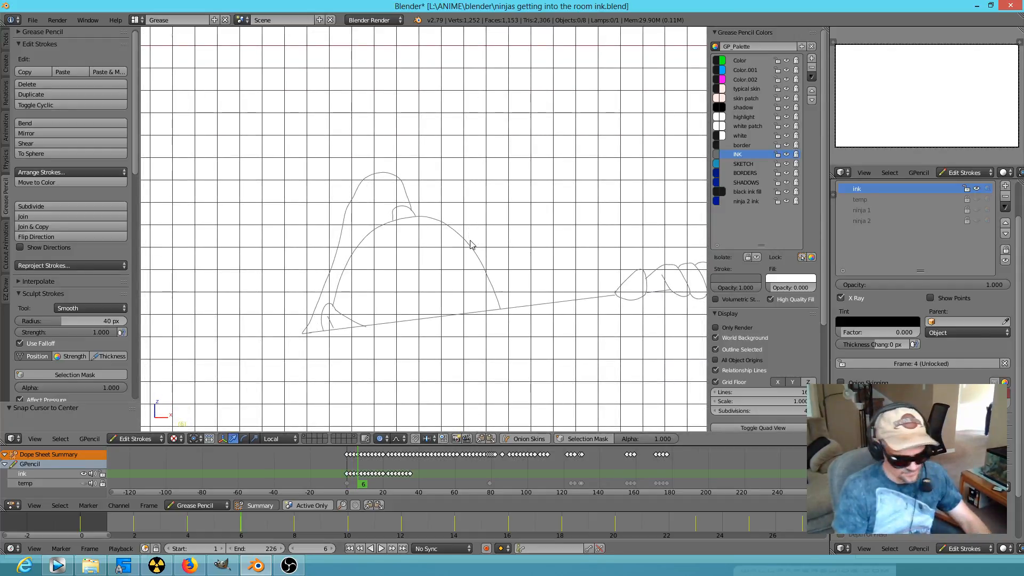
key("a")
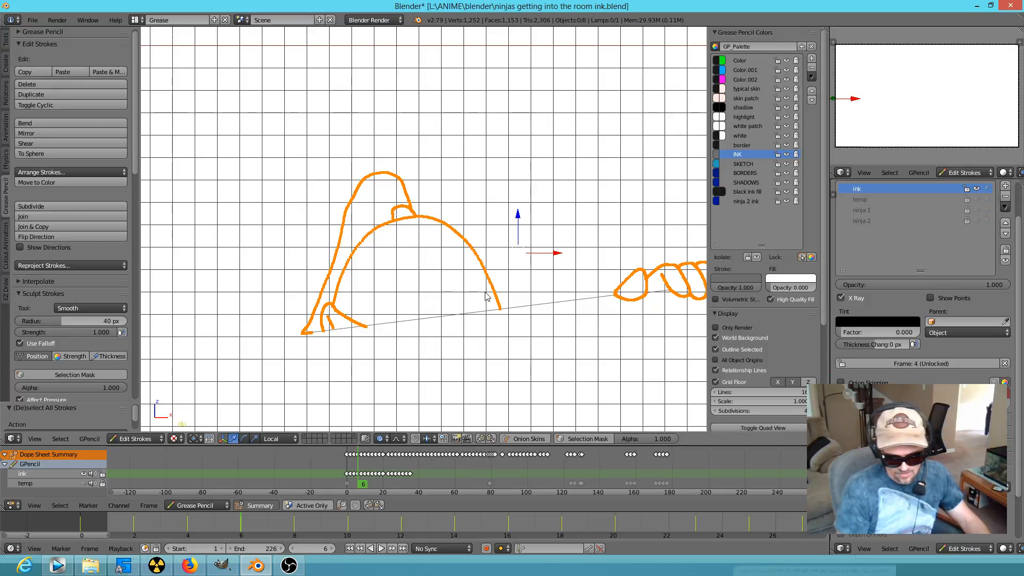
left_click(87, 266)
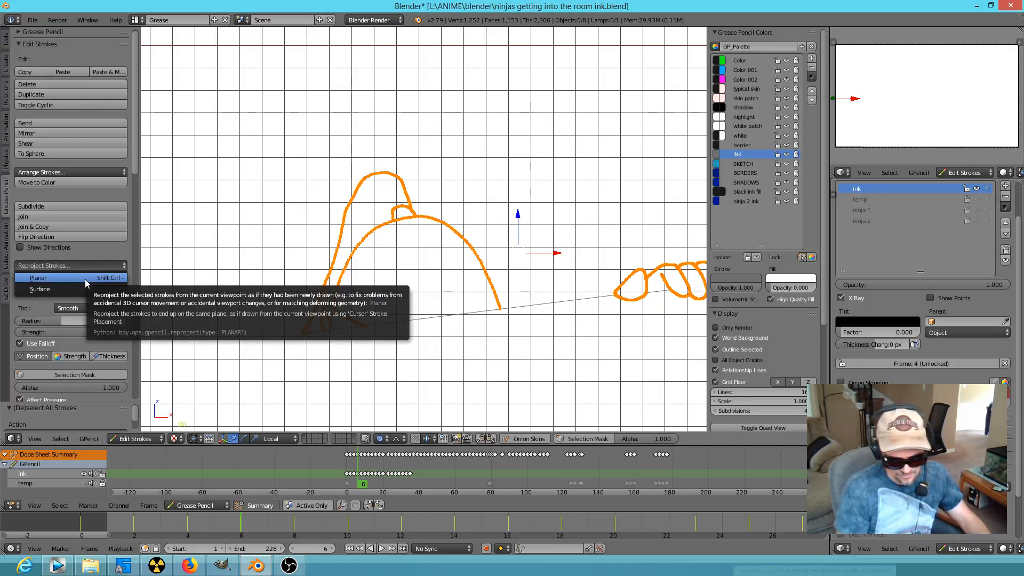
left_click(85, 280)
mouse_move(595, 257)
middle_mouse_down("shift")
mouse_move(553, 270)
mouse_move(672, 185)
middle_mouse_up("shift")
mouse_move(575, 239)
middle_mouse_down()
mouse_move(574, 254)
mouse_move(549, 263)
middle_mouse_up()
scroll(567, 247, "down", 6)
mouse_move(621, 217)
middle_mouse_down()
mouse_move(472, 271)
mouse_move(526, 274)
middle_mouse_up()
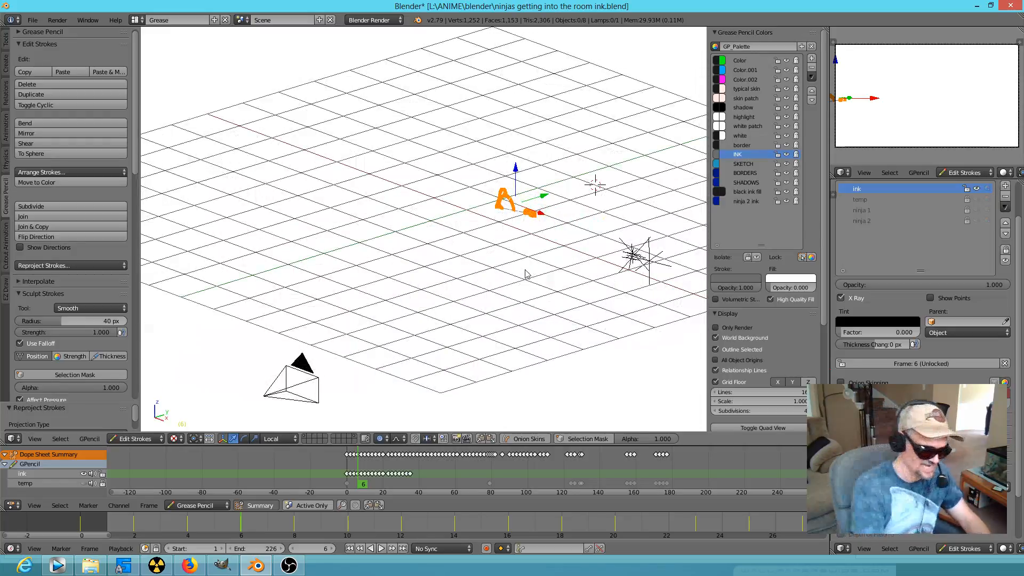
At frame 8, select all ink strokes, including the displaced headband lines, and reproject them as Planar from the front view
key("KP_1")
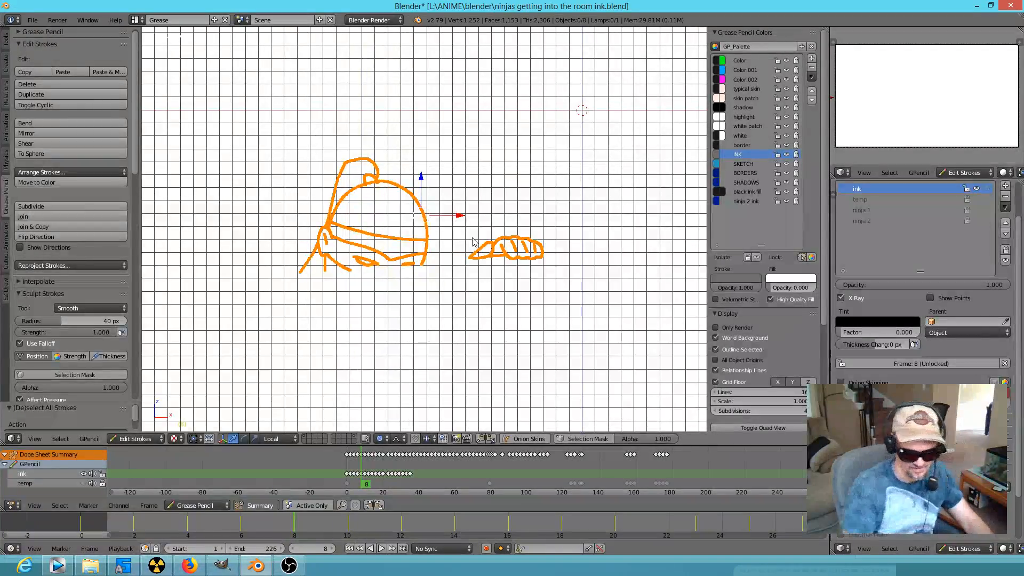
middle_click_drag(526, 210, 509, 214)
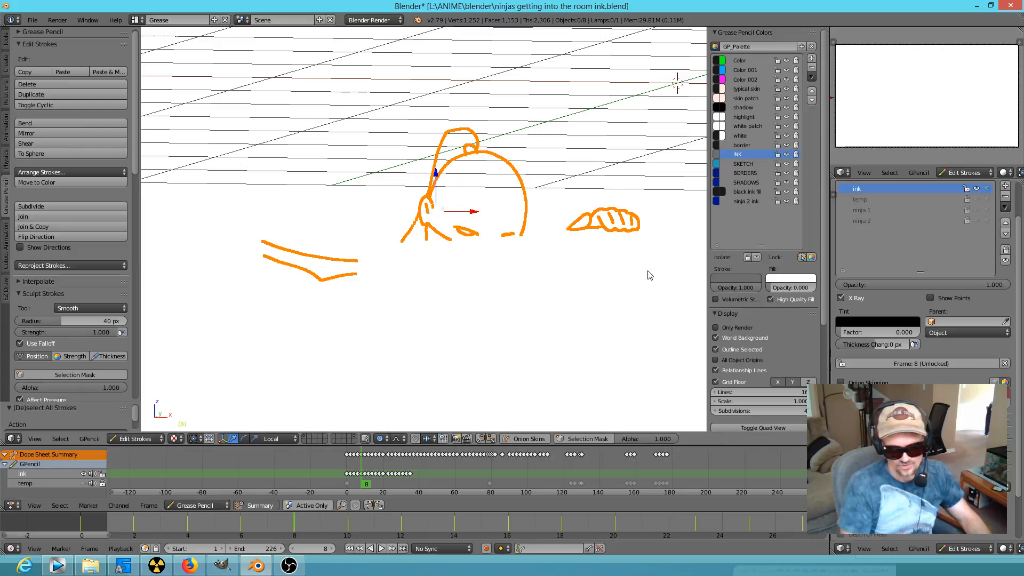
mouse_move(573, 251)
middle_mouse_down("shift")
mouse_move(540, 270)
mouse_move(551, 265)
middle_mouse_up("shift")
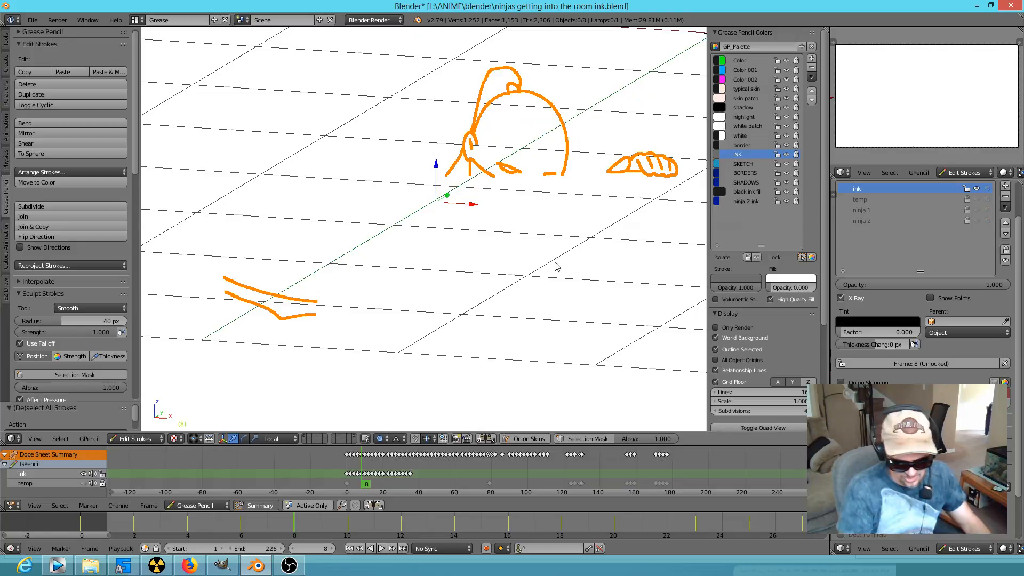
key("KP_1")
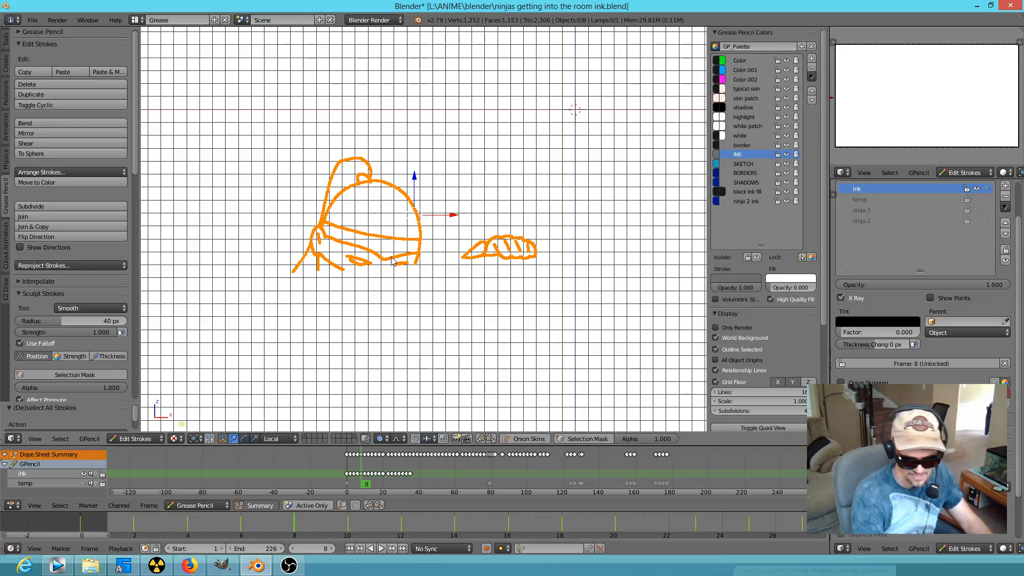
mouse_move(428, 246)
middle_mouse_down()
mouse_move(453, 273)
mouse_move(442, 279)
middle_mouse_up()
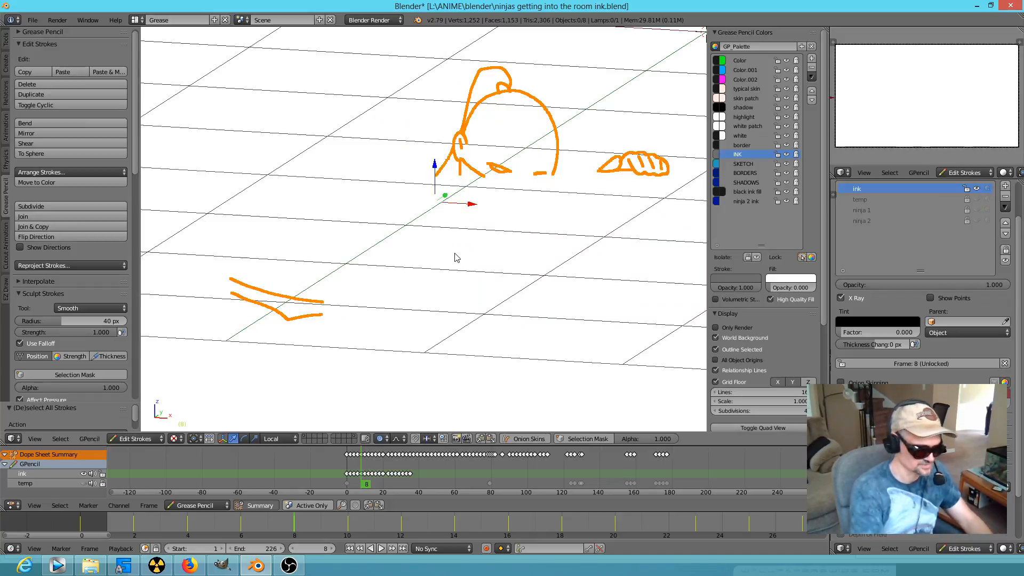
key("KP_1")
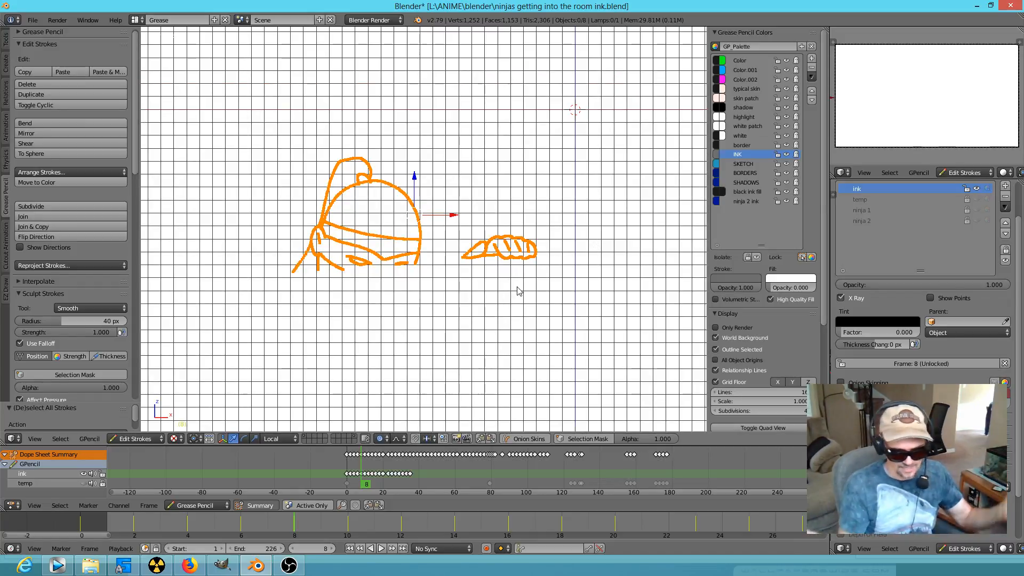
left_click(56, 265)
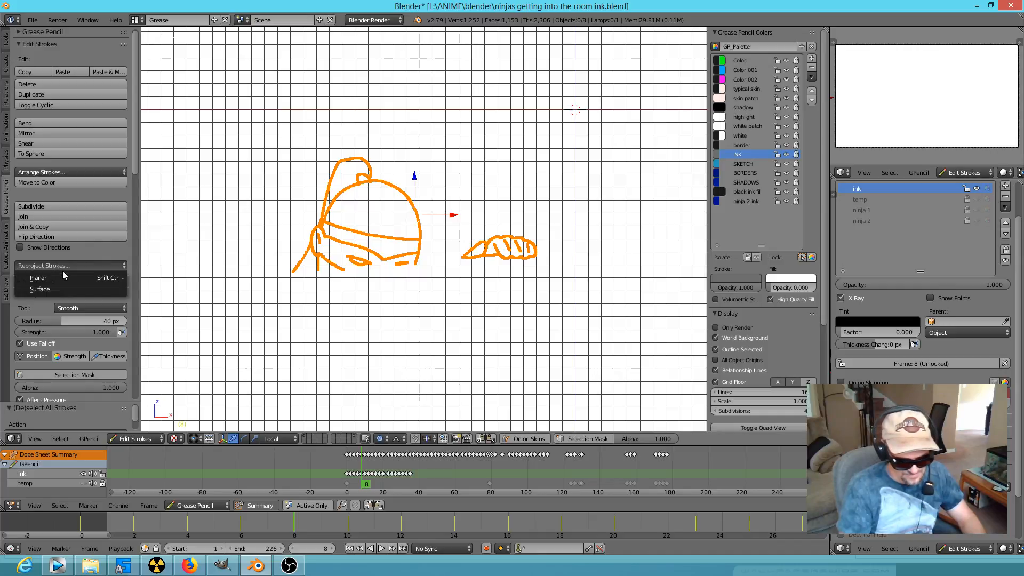
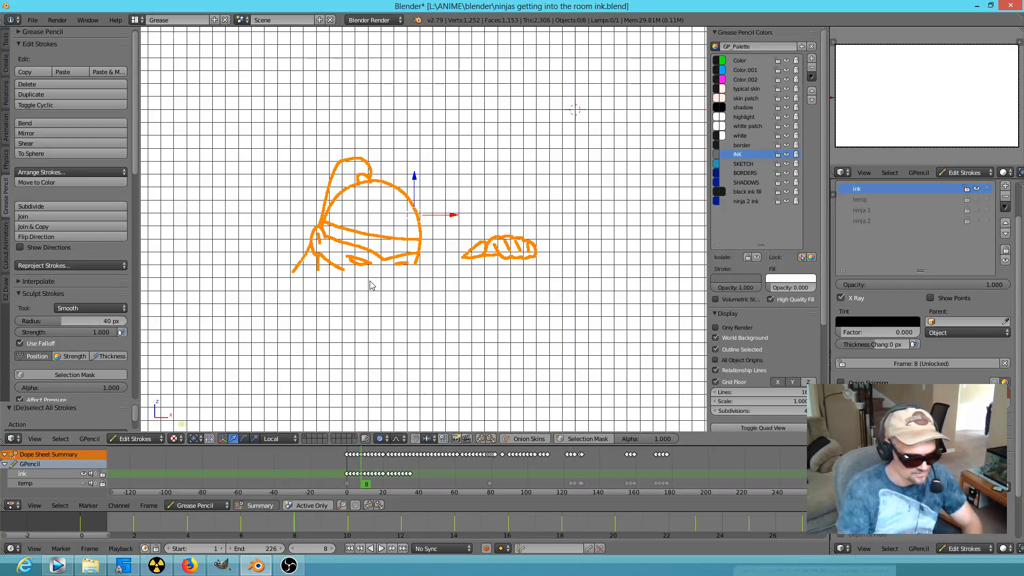
left_click(89, 265)
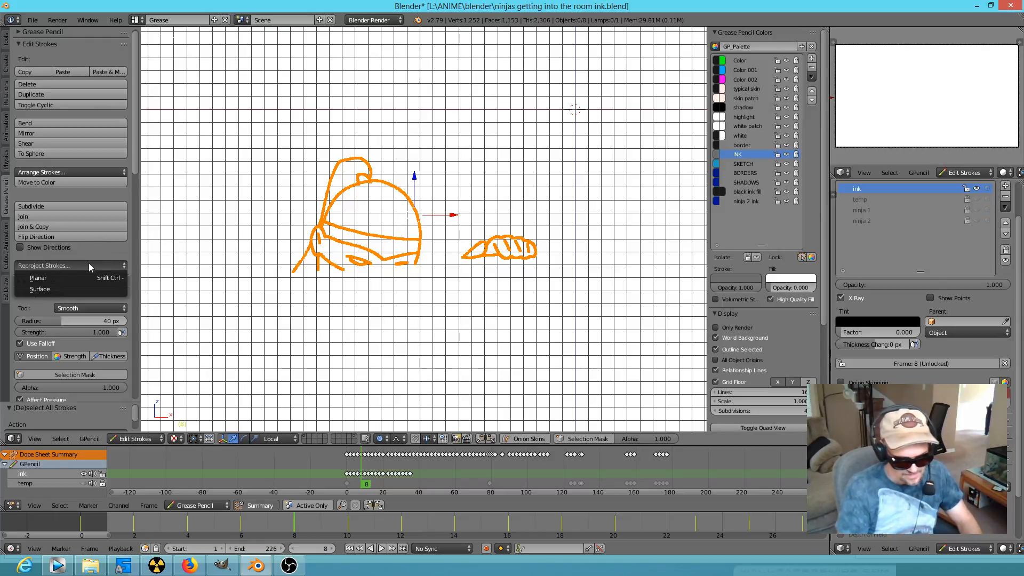
left_click(86, 277)
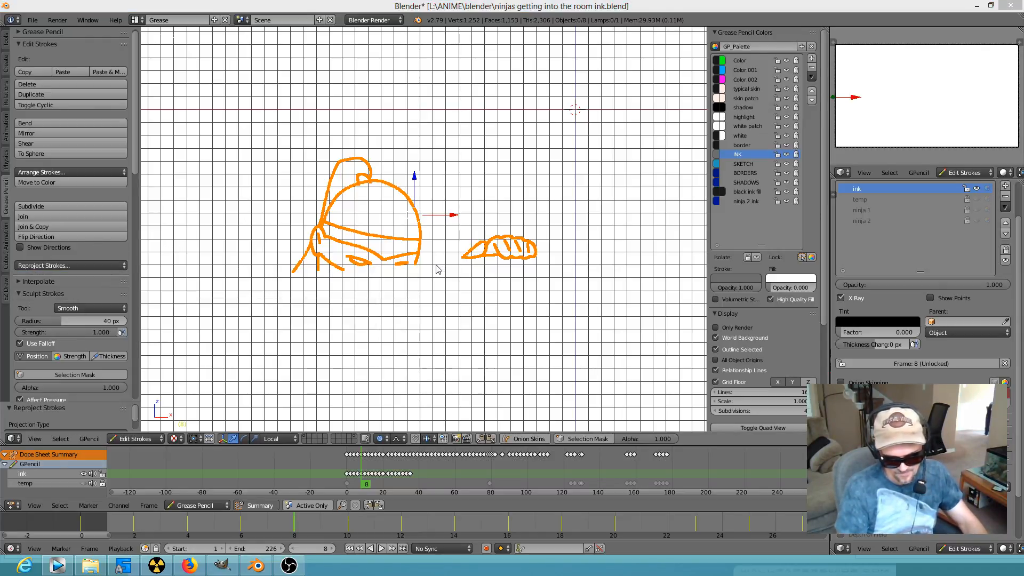
mouse_move(434, 286)
middle_mouse_down()
mouse_move(373, 297)
mouse_move(393, 298)
middle_mouse_up()
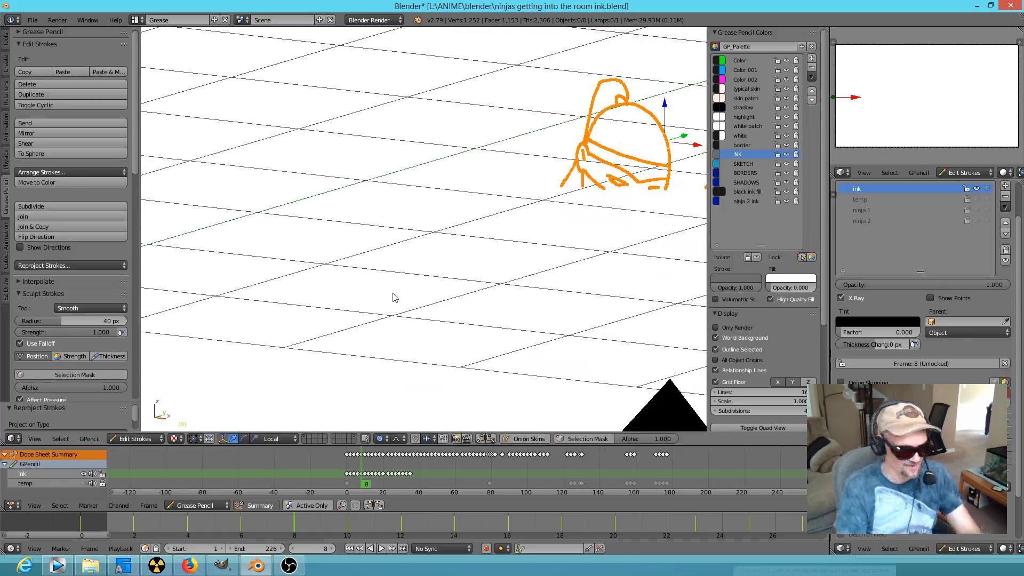
Reproject all ink strokes at frames 10 and 12 onto the same plane, using the Planar type from the front view
key("KP_1")
key("Up")
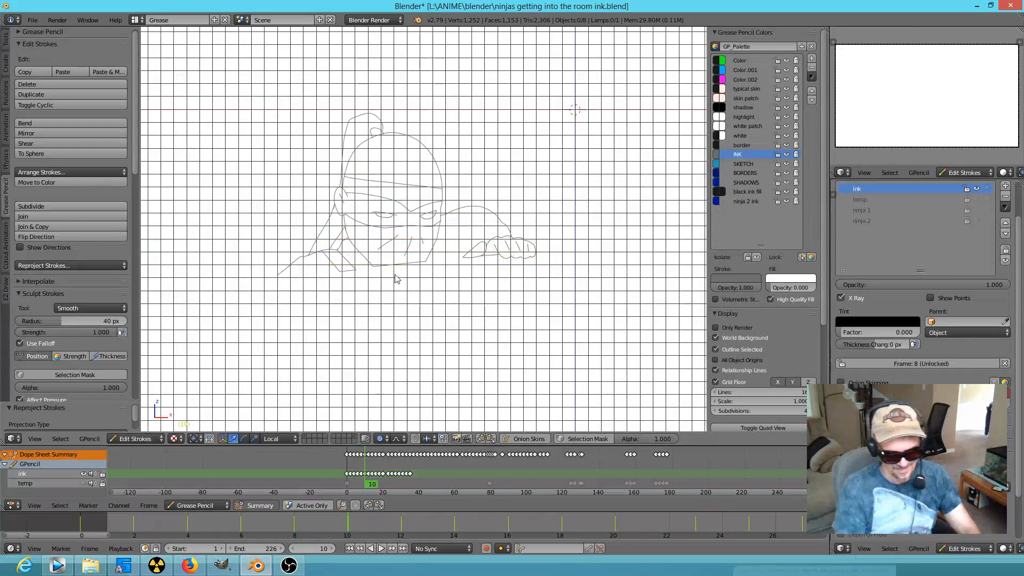
key("a")
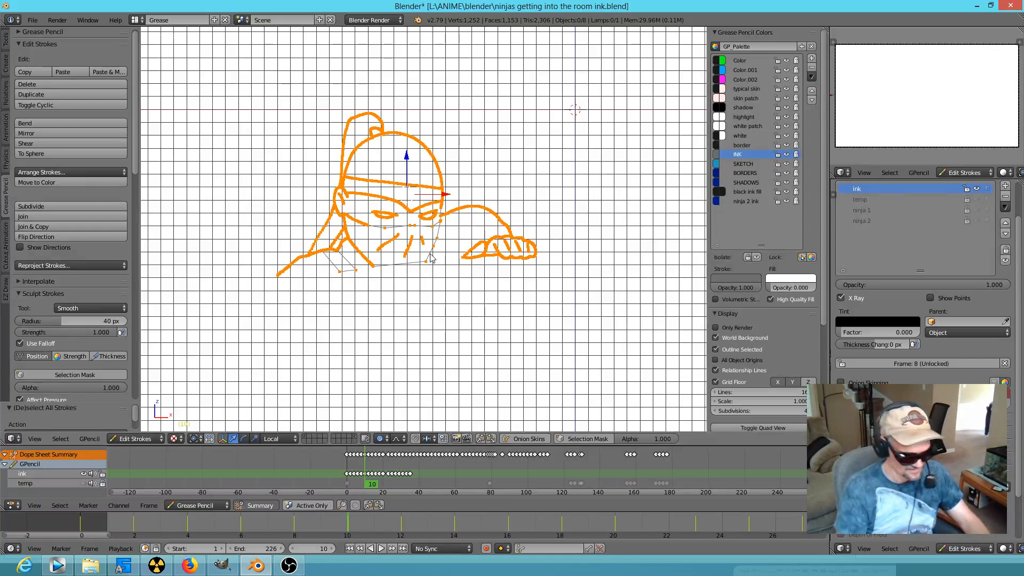
left_click(82, 264)
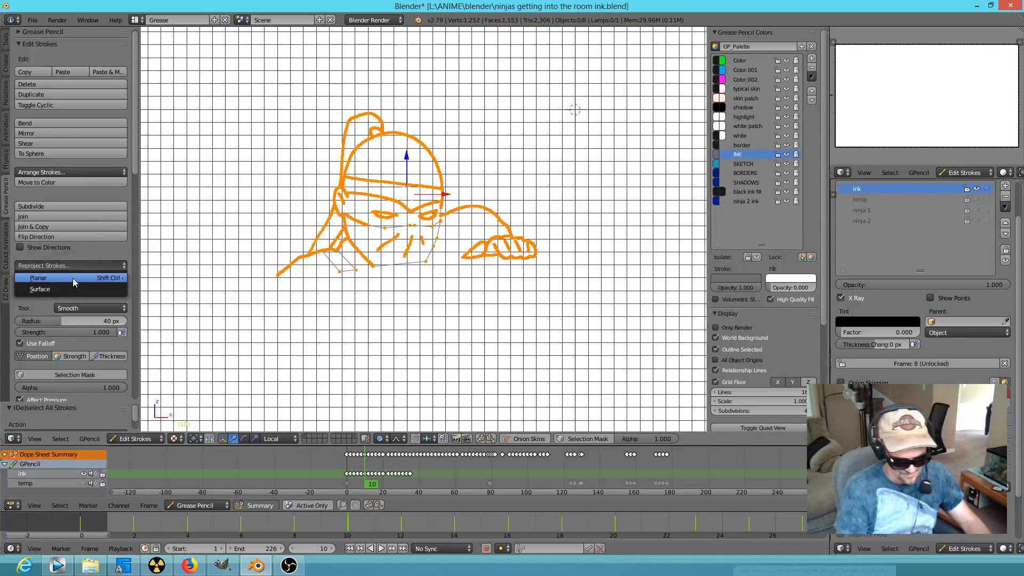
left_click(74, 278)
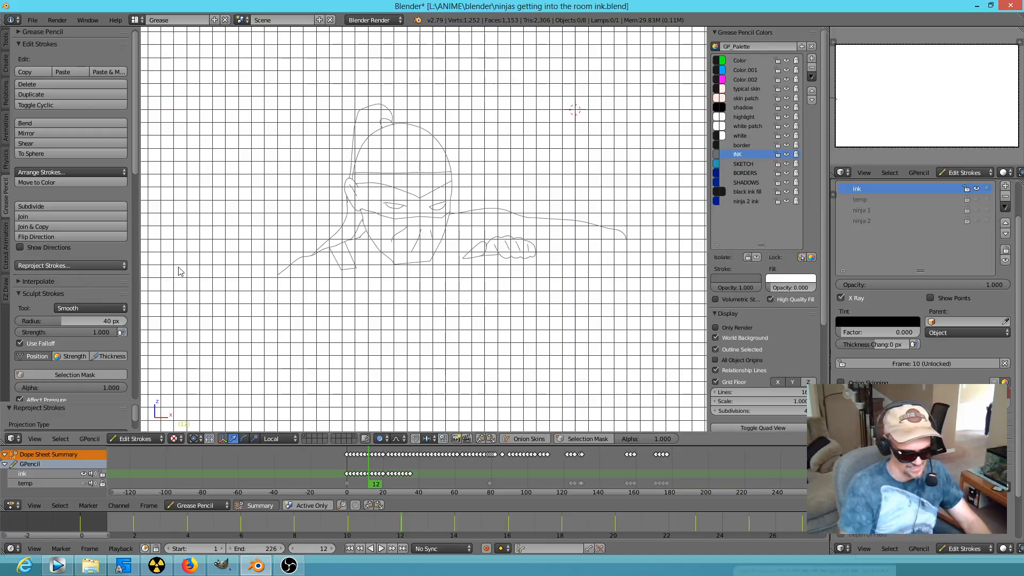
key("a")
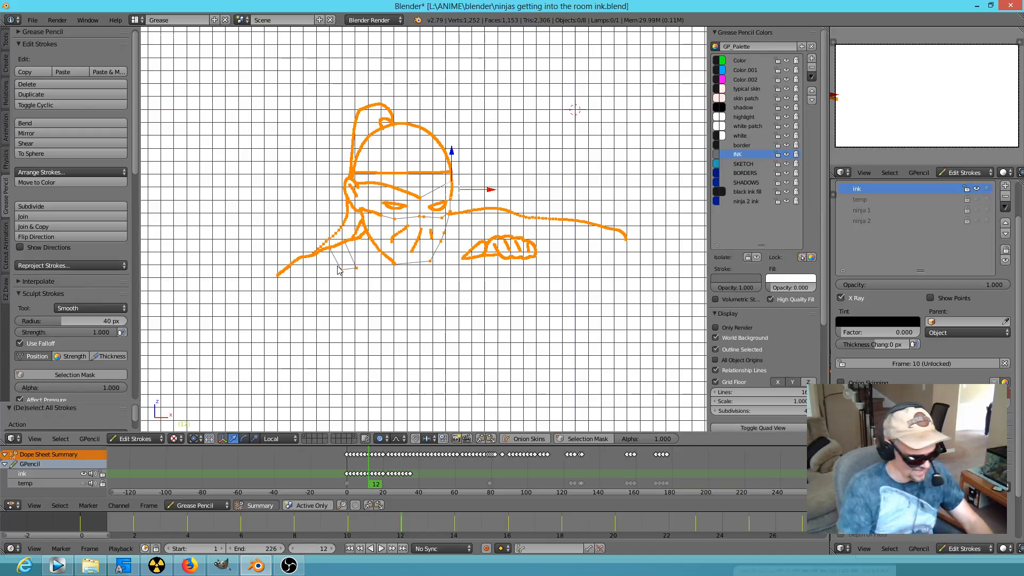
left_click(116, 265)
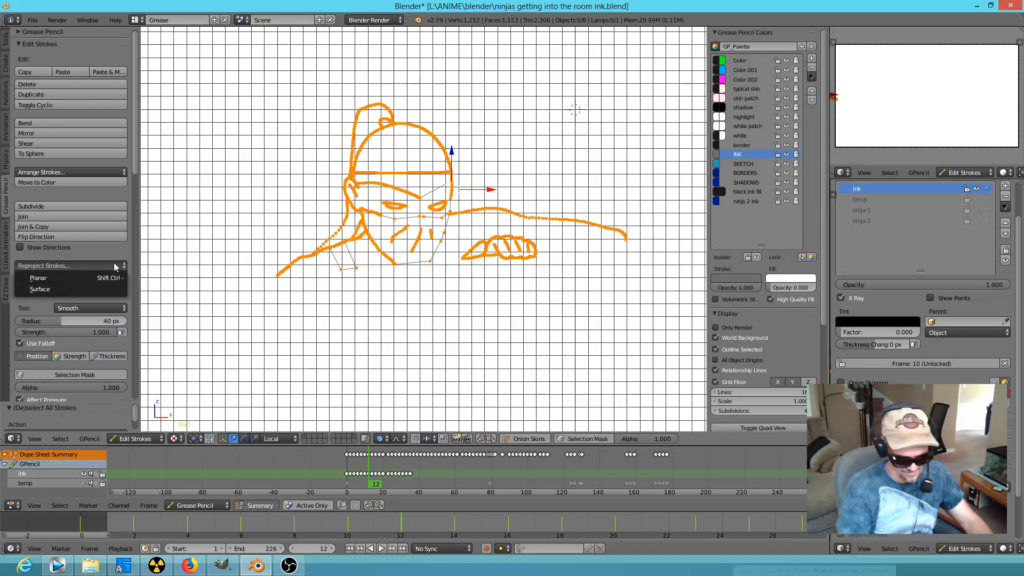
left_click(112, 278)
Select and reproject all ink strokes at frames 14 and 16 with the Planar type
key("Up")
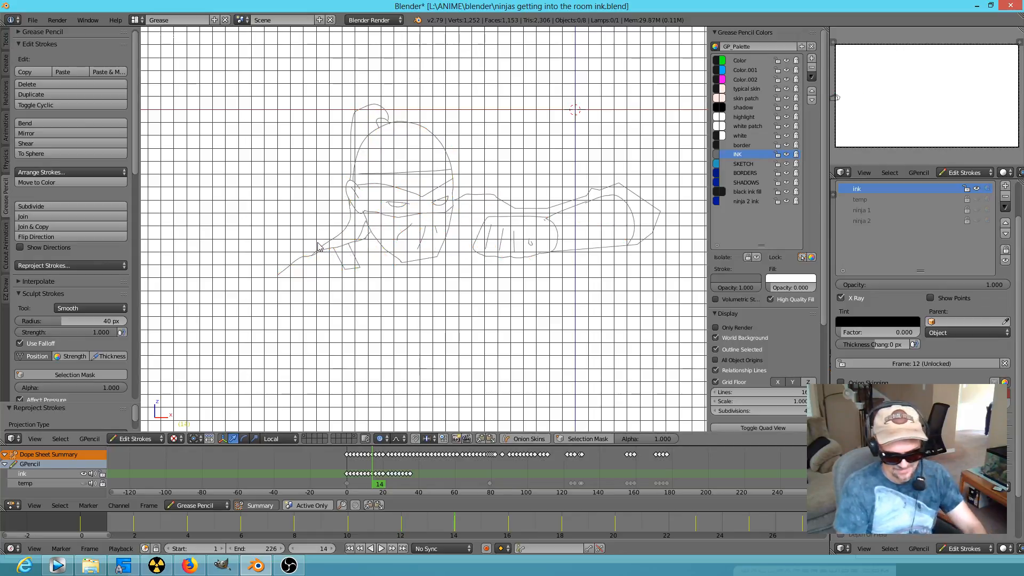
key("a")
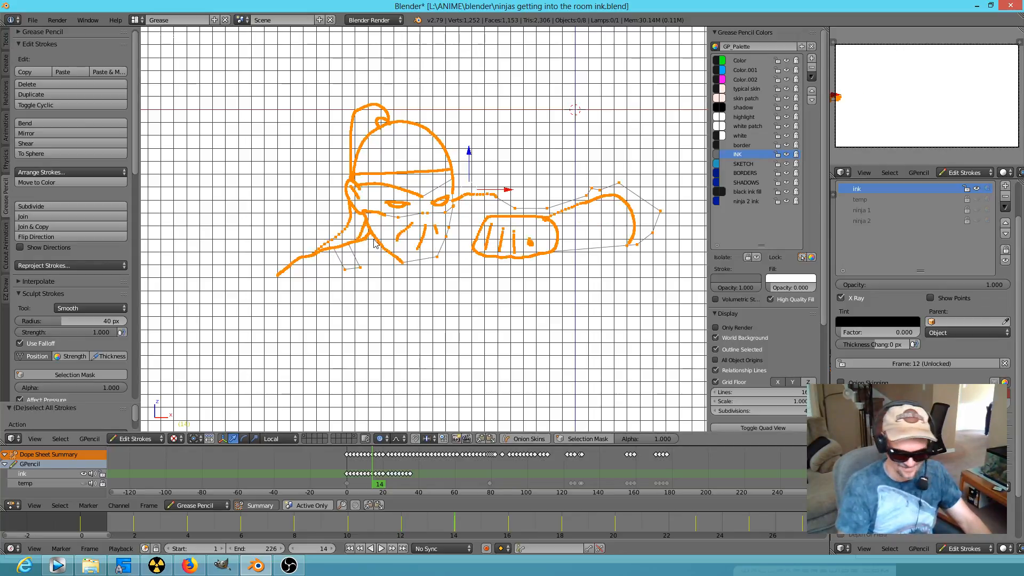
left_click(98, 267)
left_click(98, 277)
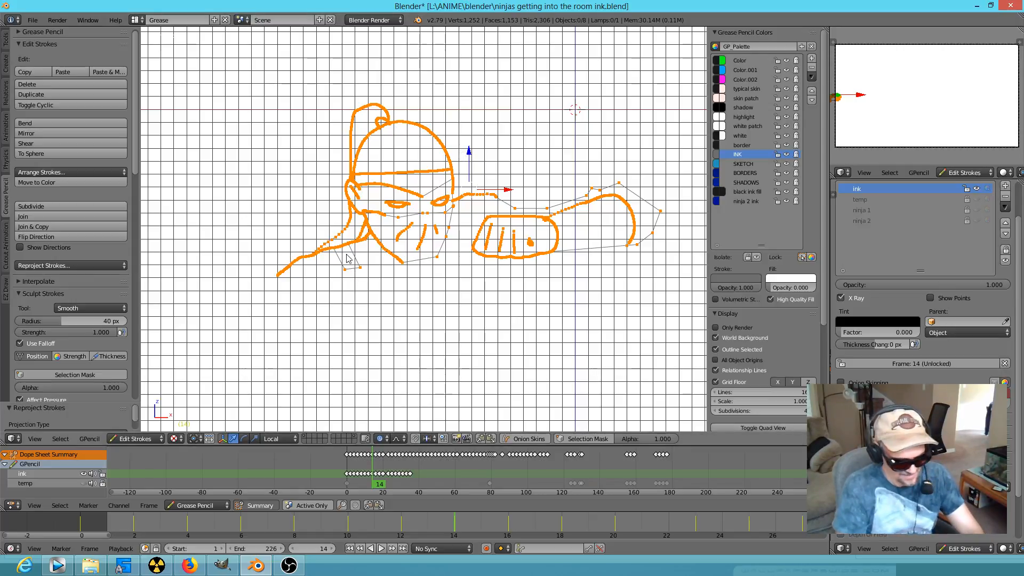
key("Up")
key("a")
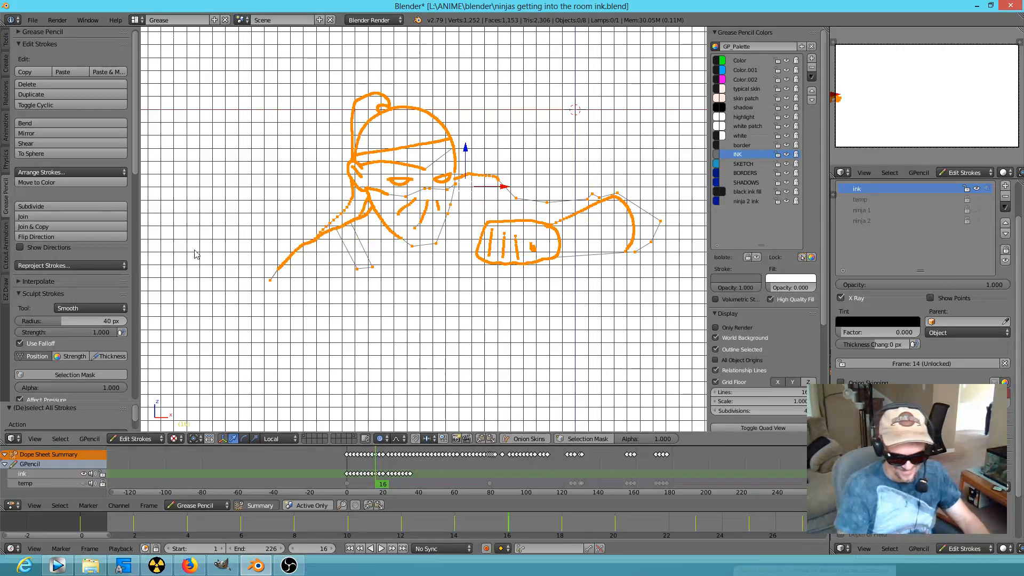
left_click(96, 265)
left_click(95, 273)
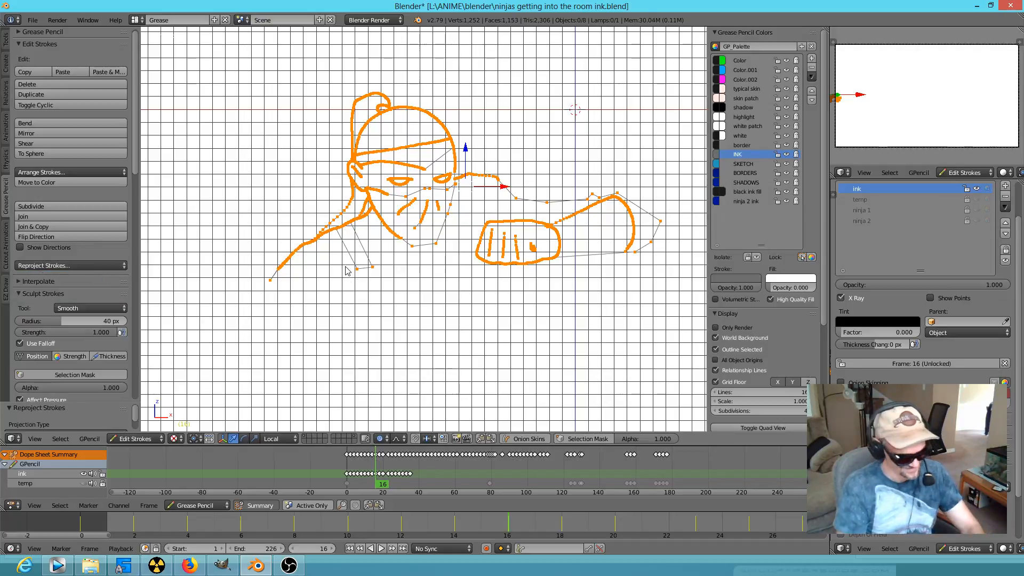
At frame 18, select all ink strokes and reproject them with the Planar type
key("Up")
key("a")
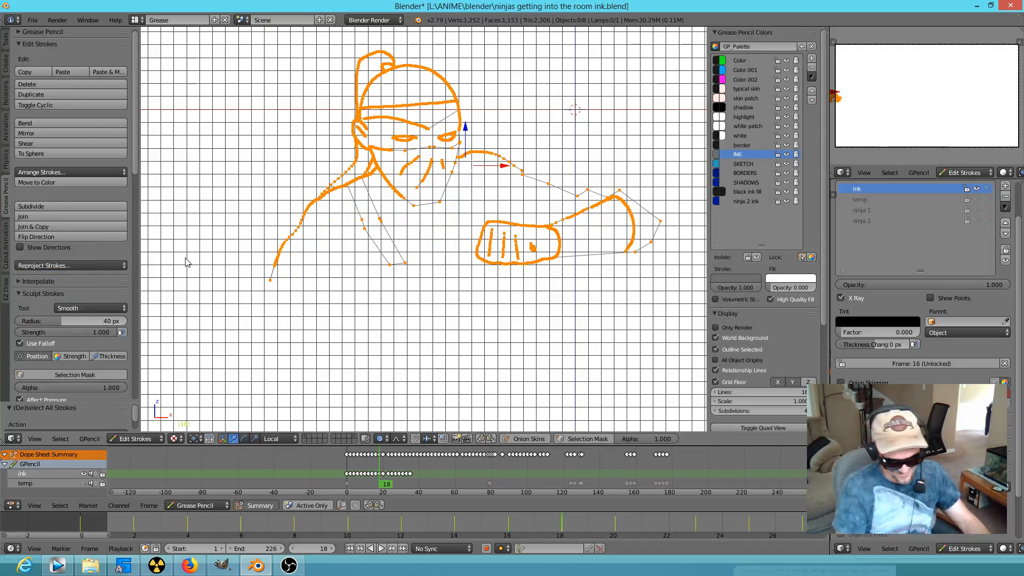
left_click(98, 265)
left_click(94, 275)
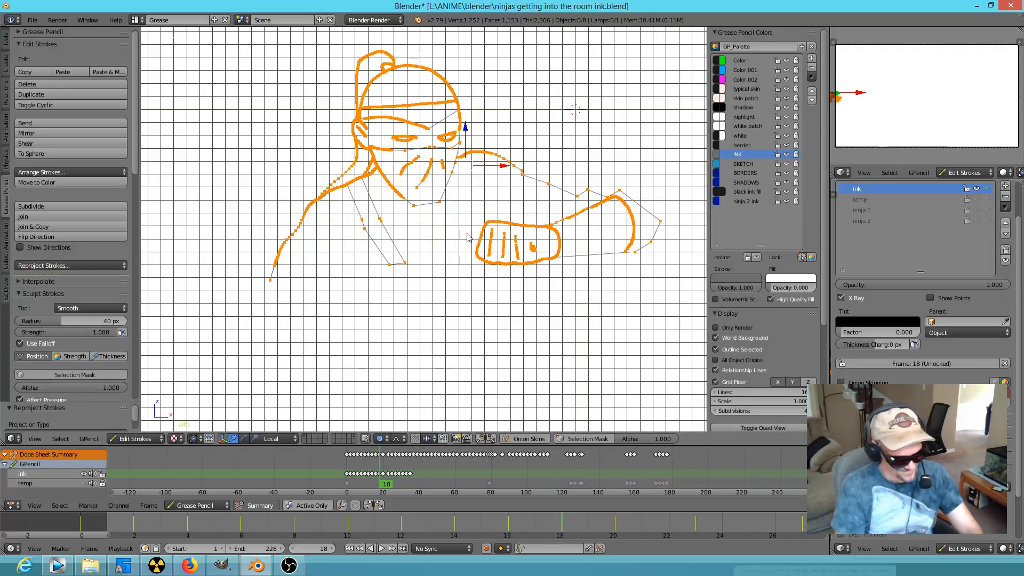
At frame 20, select all ink strokes and reproject them with the Planar type from the front view
key("Up")
key("a")
middle_click_drag(456, 197, 394, 237, "shift")
left_click(70, 265)
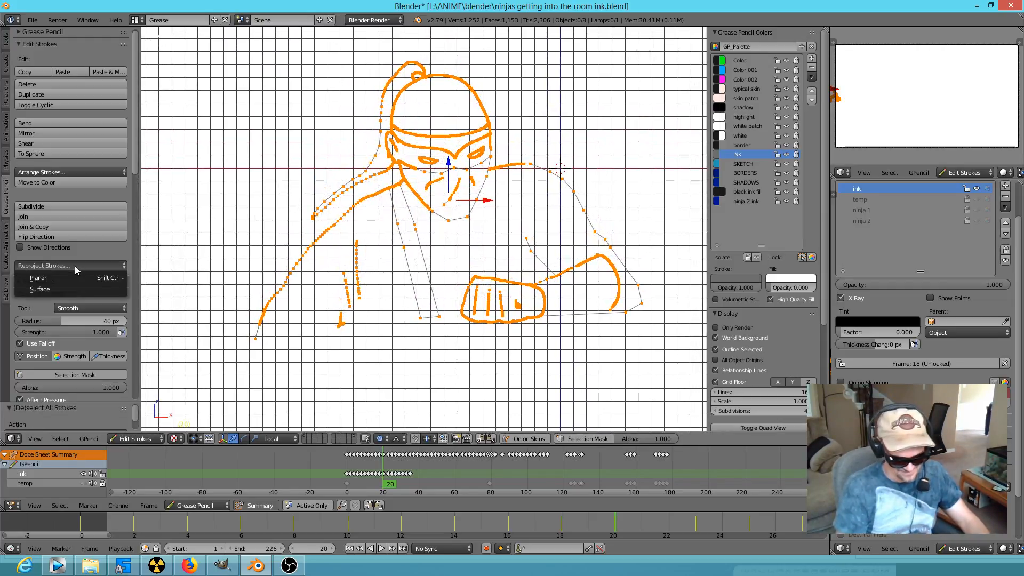
left_click(70, 276)
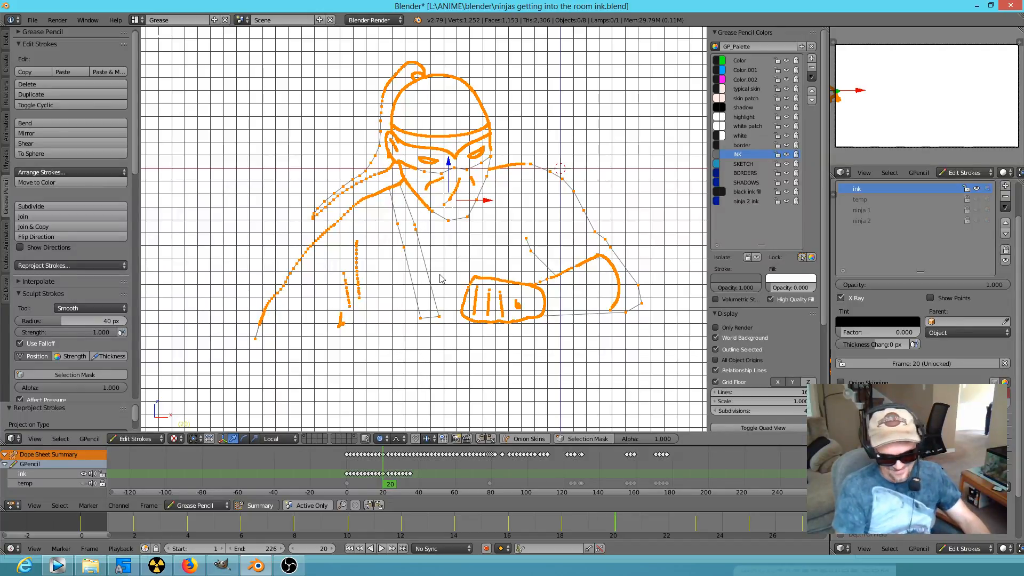
Advance to frame 23, select all ink strokes and reproject them as Planar
key("Right")
key("Right")
key("Right")
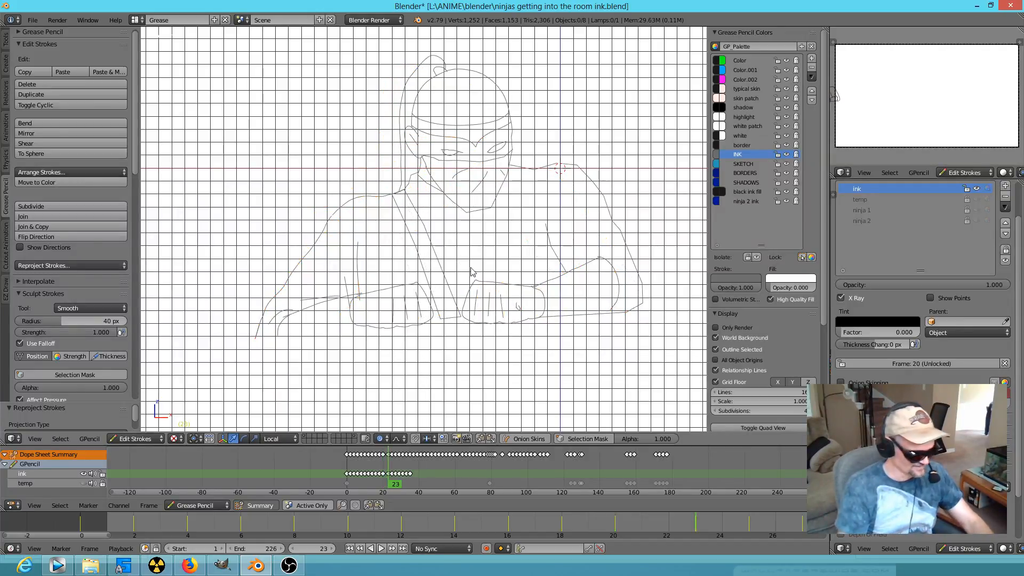
key("a")
left_click(94, 265)
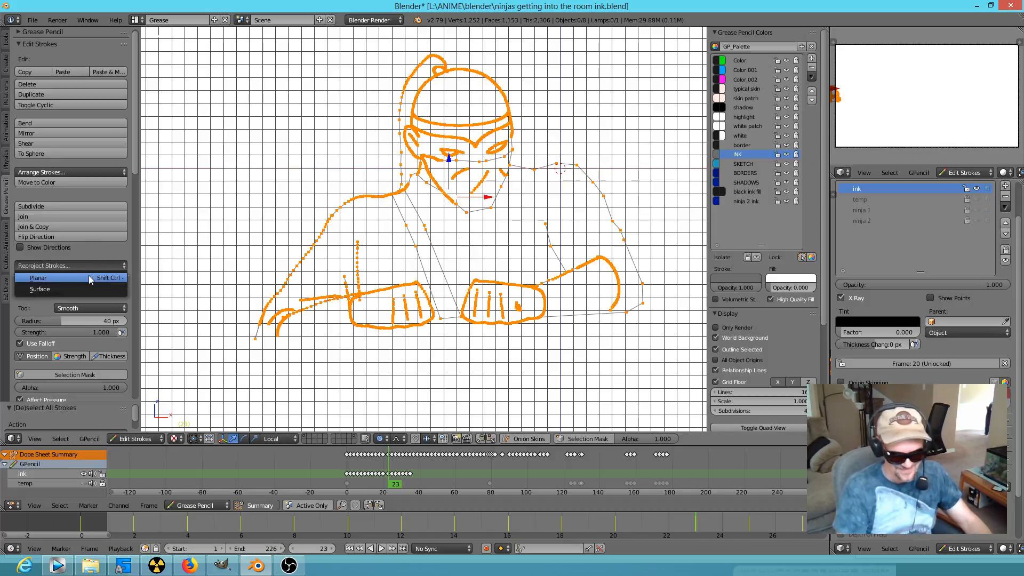
left_click(90, 278)
At frame 25, select all ink strokes, inspect the displaced ones from an angle, and reproject them as Planar from the front view
key("Right")
key("Right")
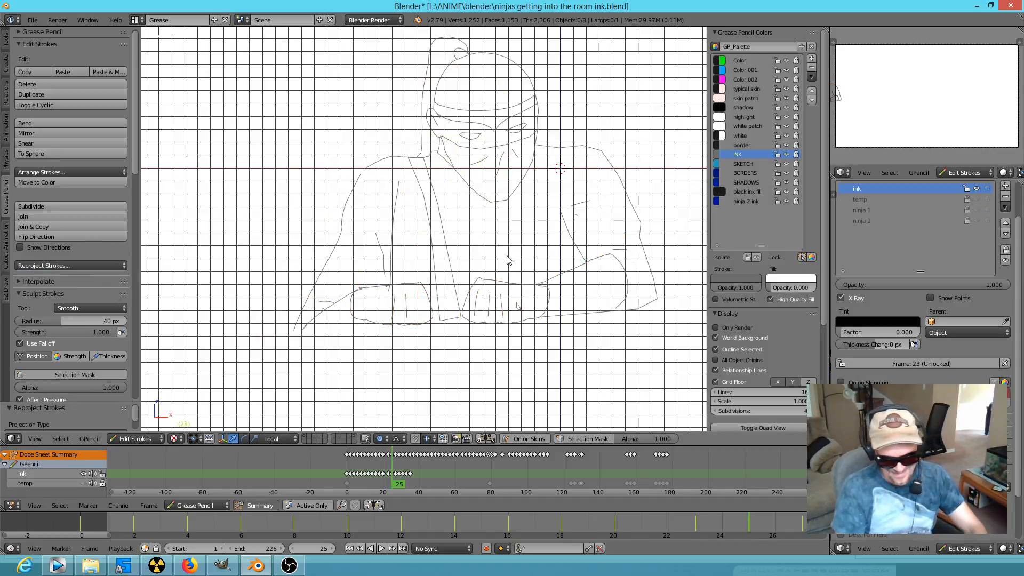
key("a")
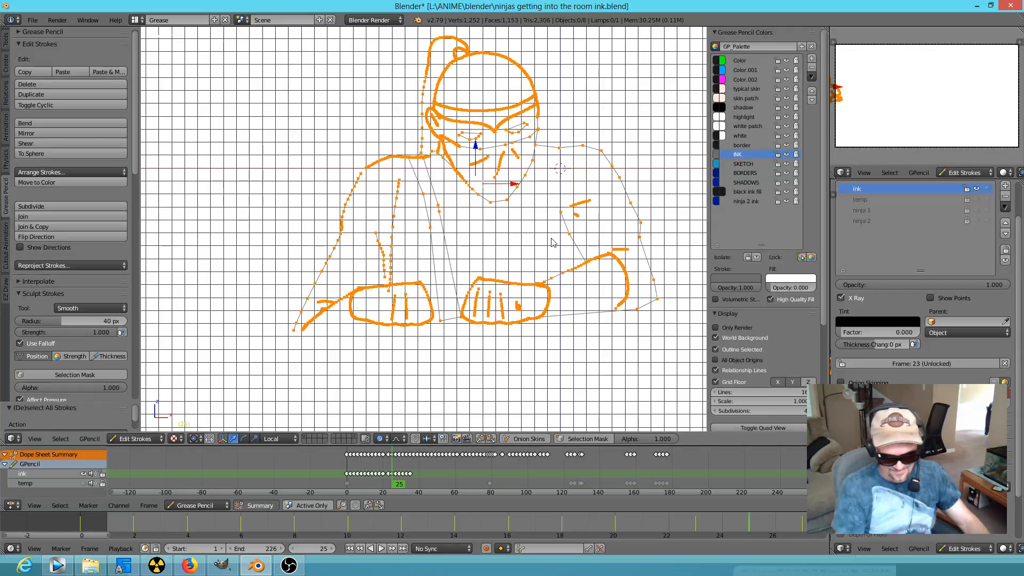
middle_click_drag(546, 227, 519, 245)
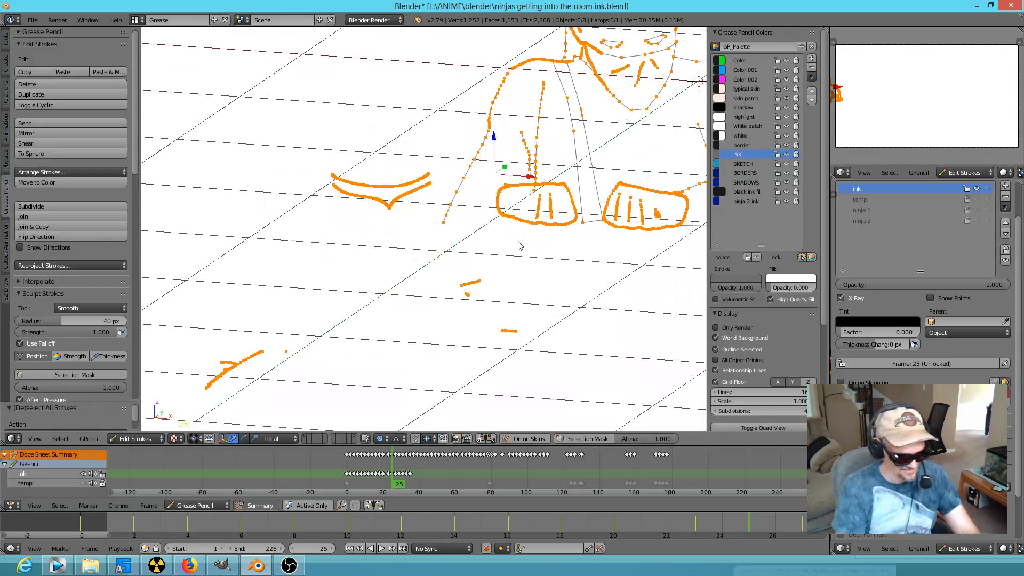
key("KP_1")
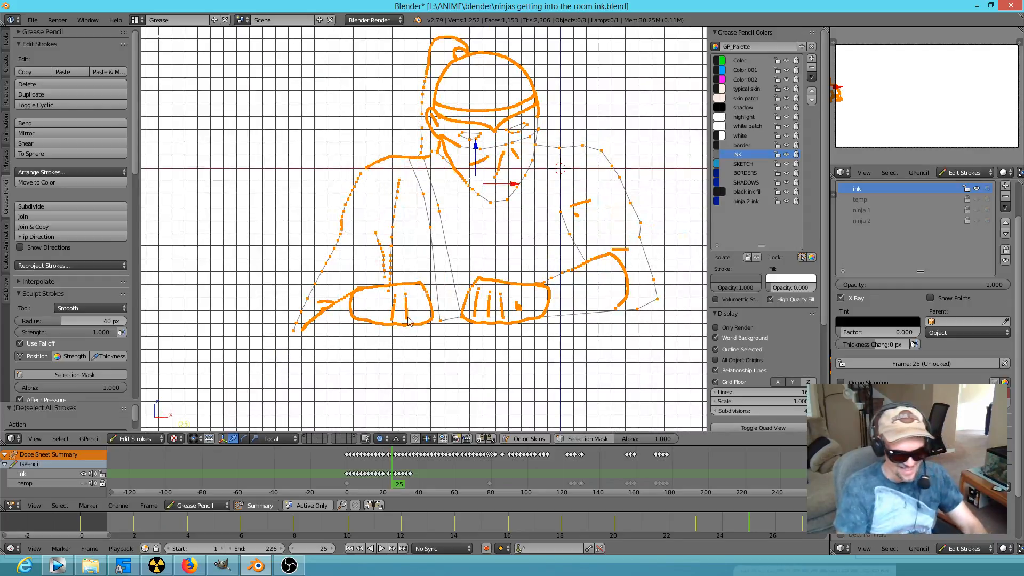
left_click(71, 265)
left_click(71, 279)
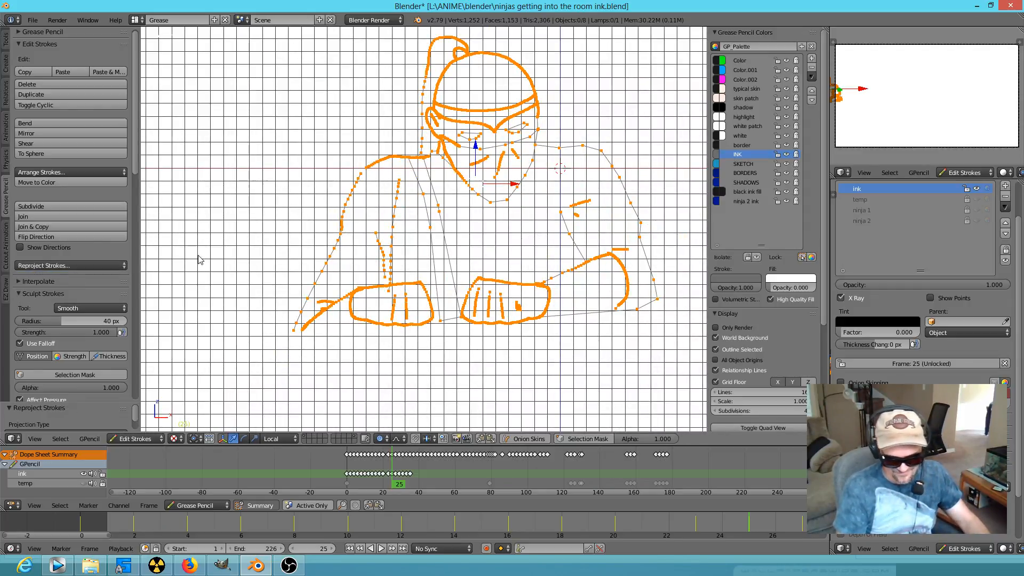
Select all ink strokes at frames 27 and 29 and reproject each drawing with the Planar type
key("Up")
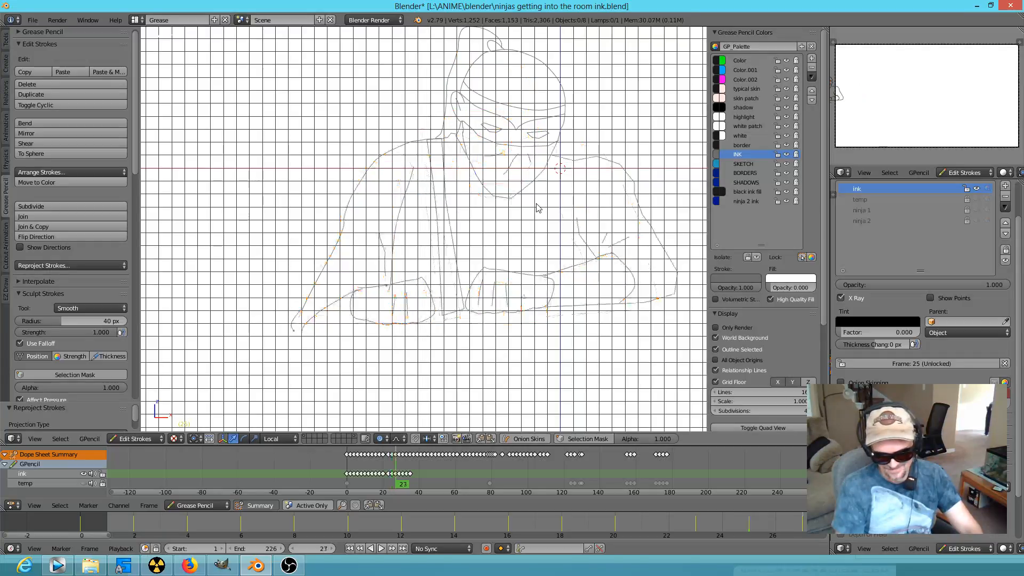
key("a")
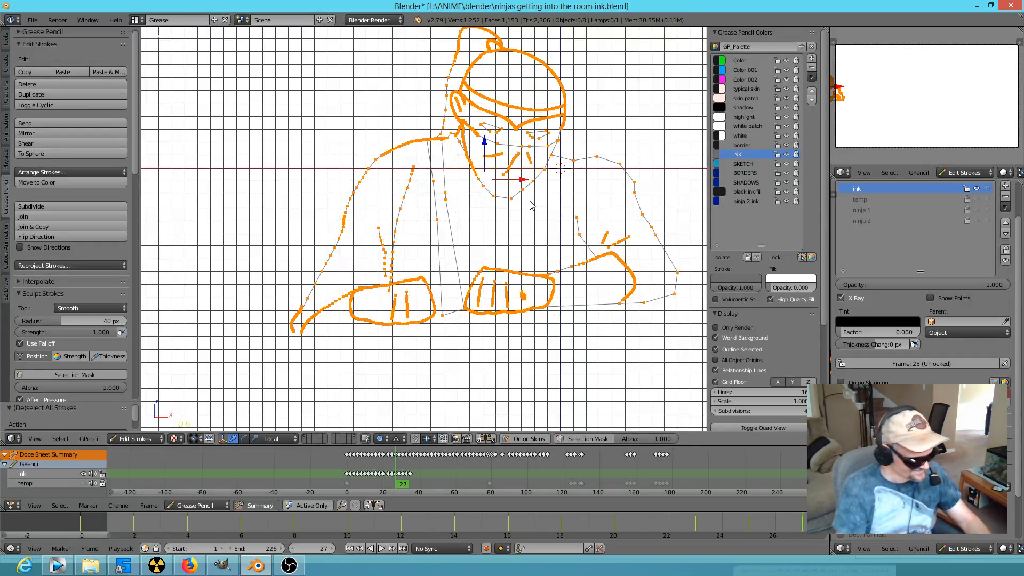
left_click(105, 265)
left_click(104, 280)
key("Up")
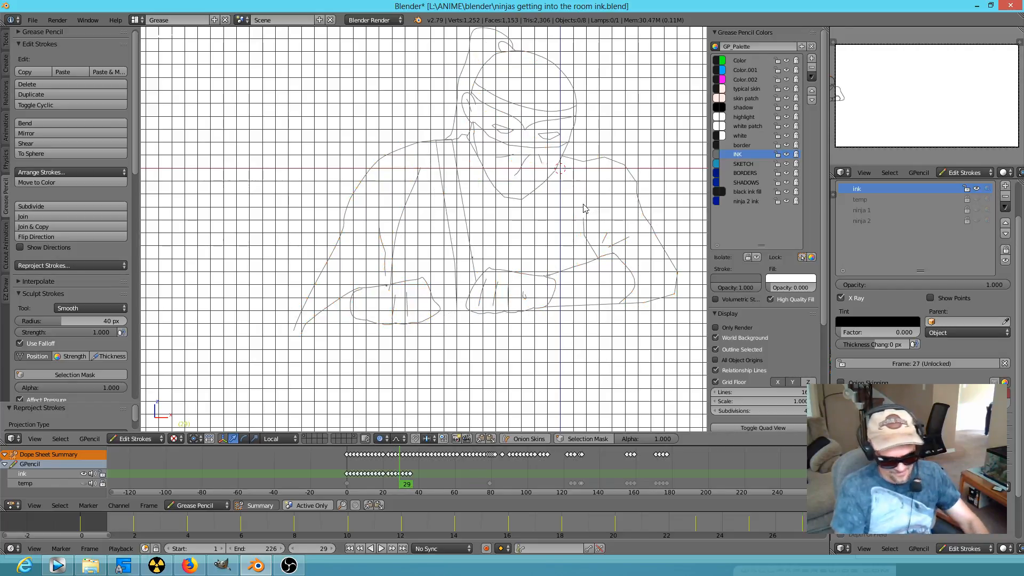
key("a")
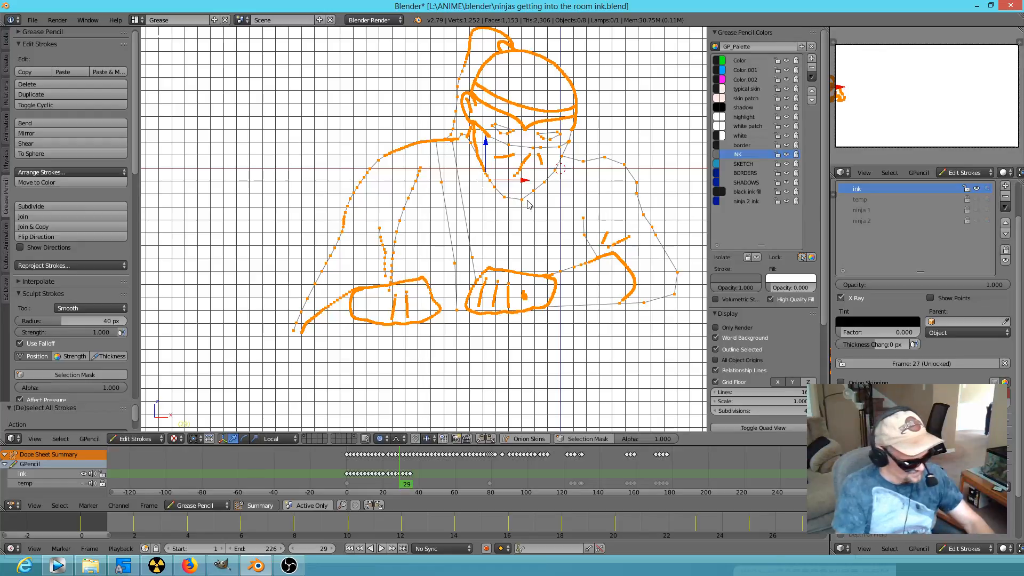
left_click(55, 267)
left_click(60, 278)
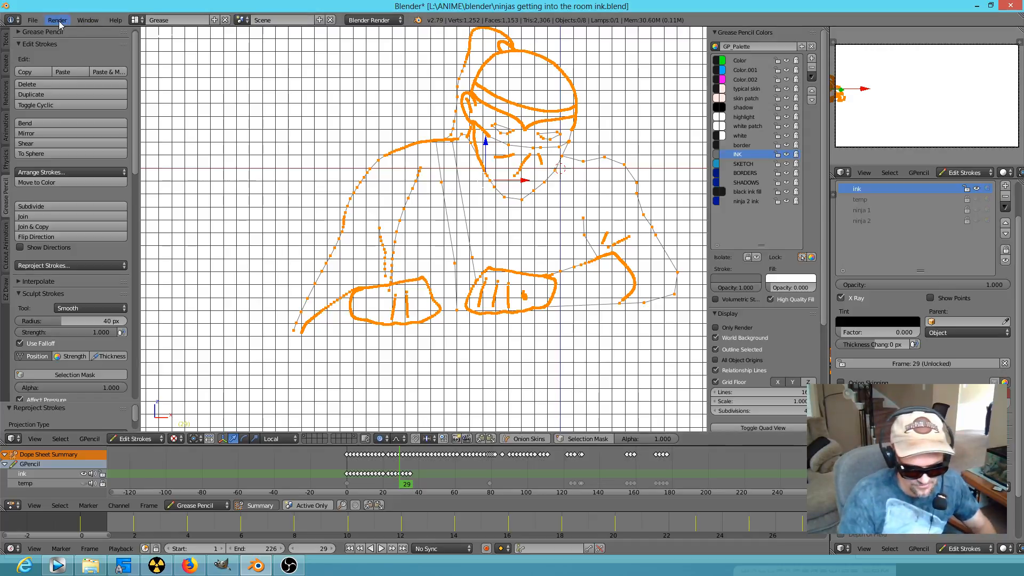
Select and reproject all ink strokes at frames 31 and 33 using the Planar type
key("Right")
key("Right")
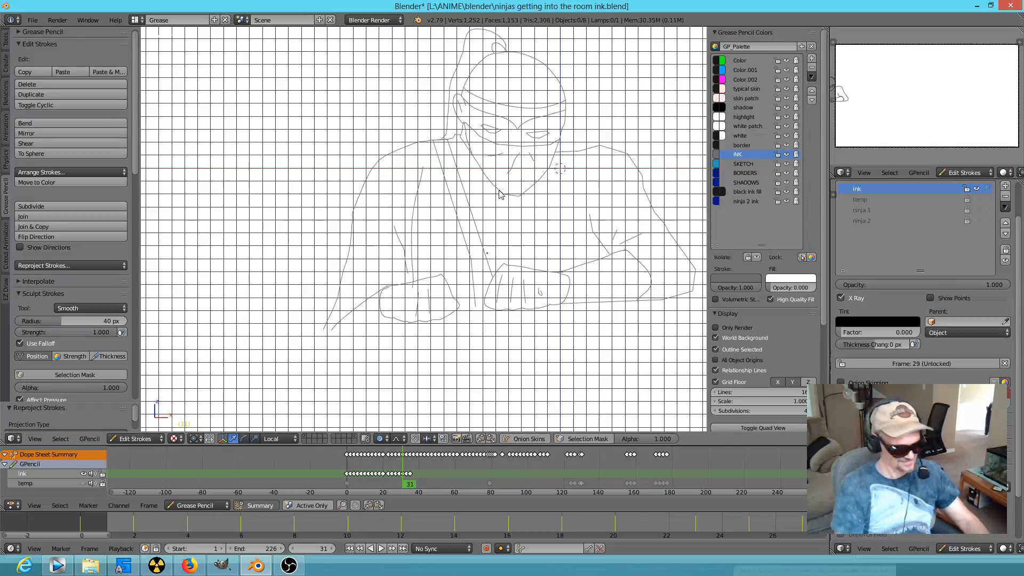
key("a")
left_click(111, 265)
left_click(107, 280)
key("Right")
key("Right")
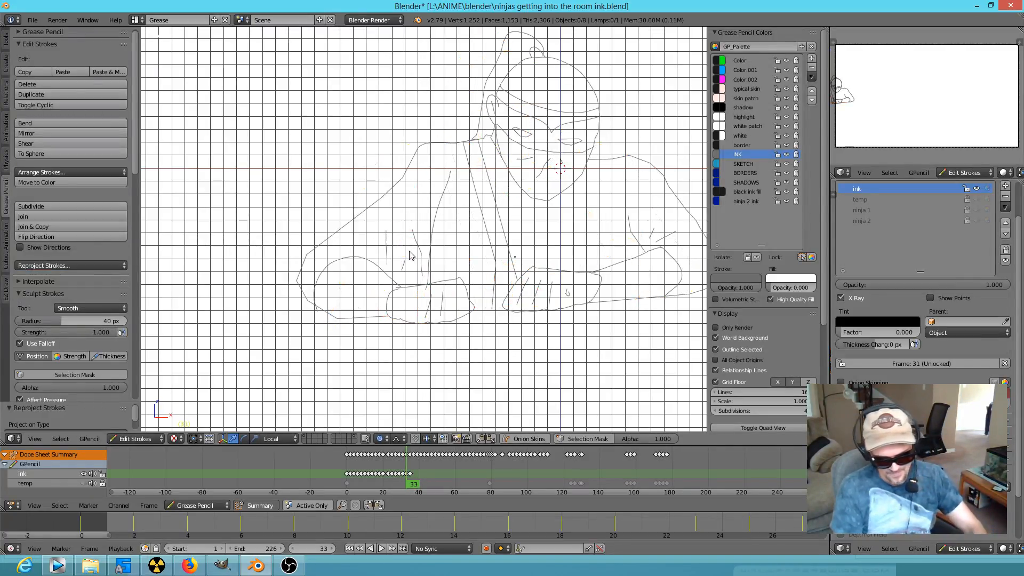
key("a")
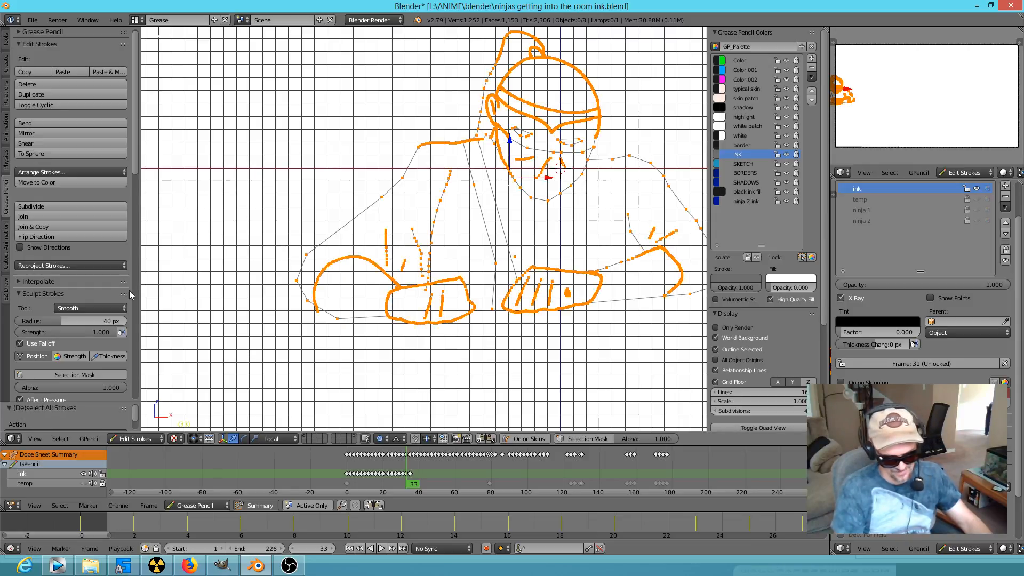
left_click(98, 266)
left_click(97, 277)
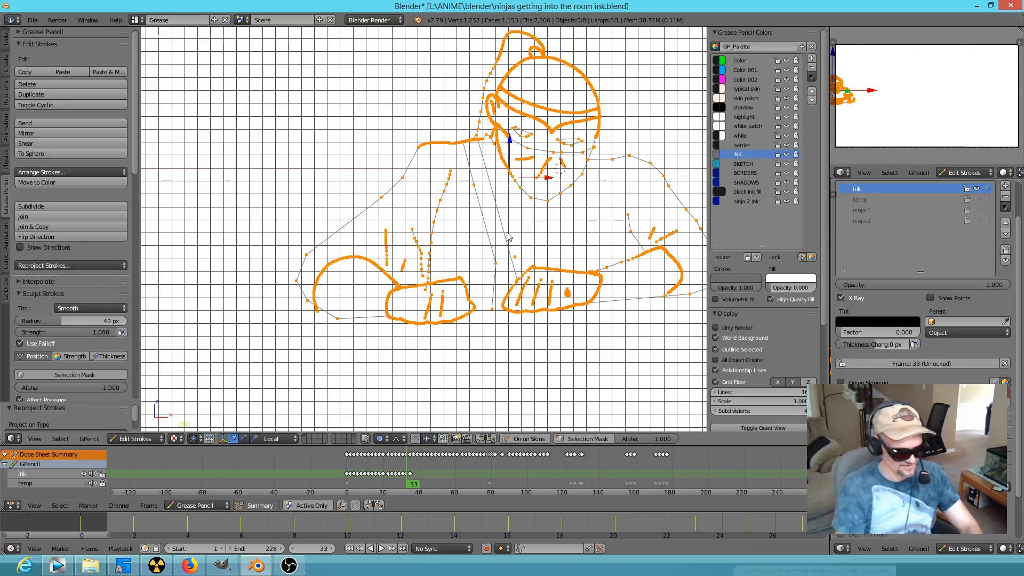
Go to frame 35, select all ink strokes and reproject them with the Planar type
key("Right")
key("Right")
key("a")
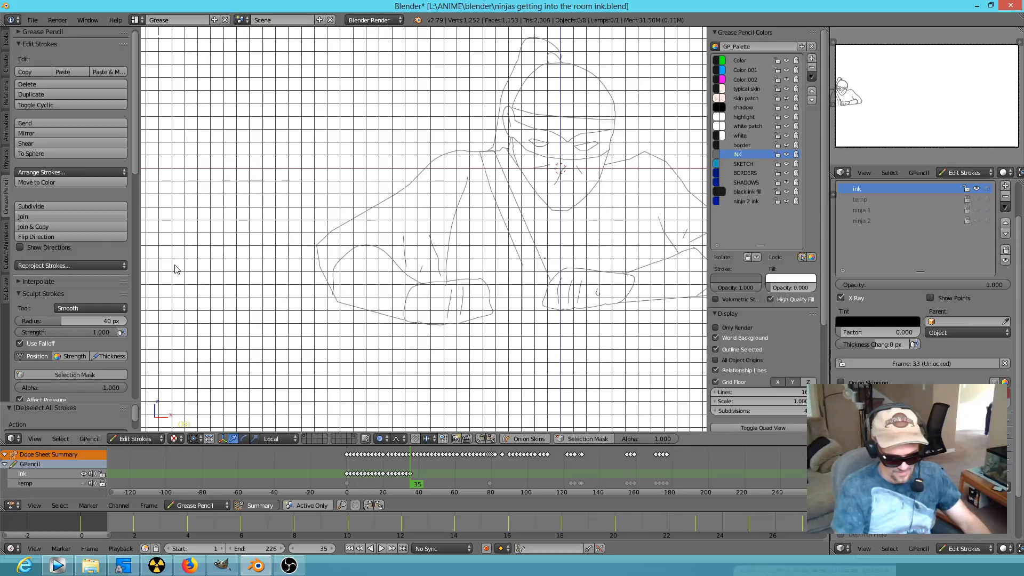
key("a")
left_click(80, 265)
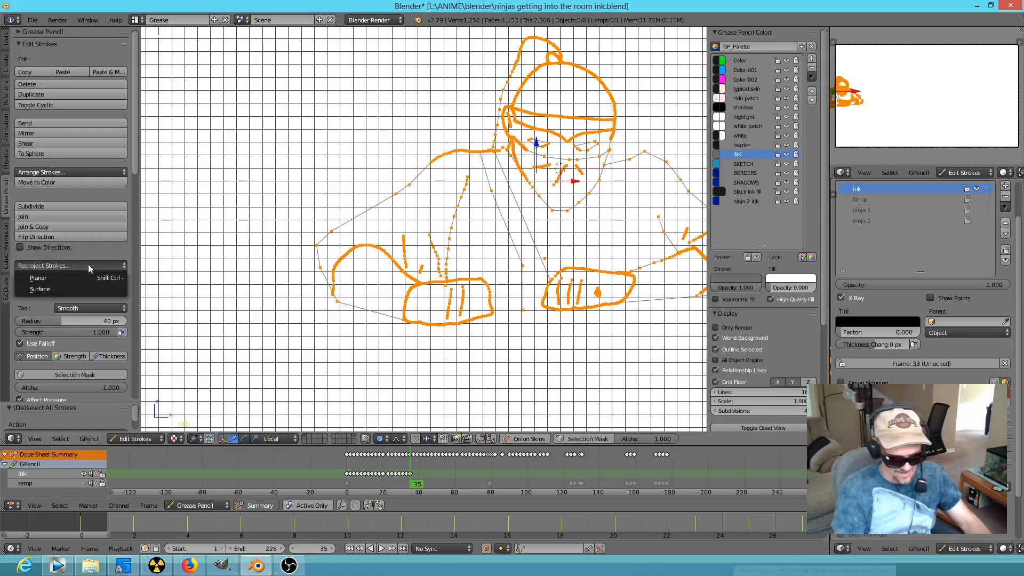
left_click(84, 278)
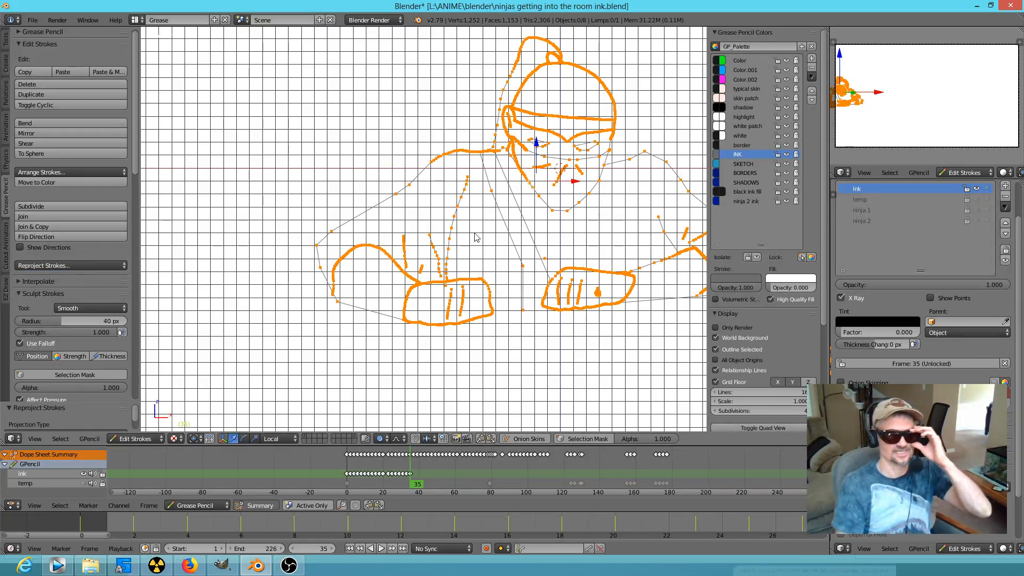
Step back to frame 31 and examine the reprojected strokes from an angle, returning to the front view
key("Up")
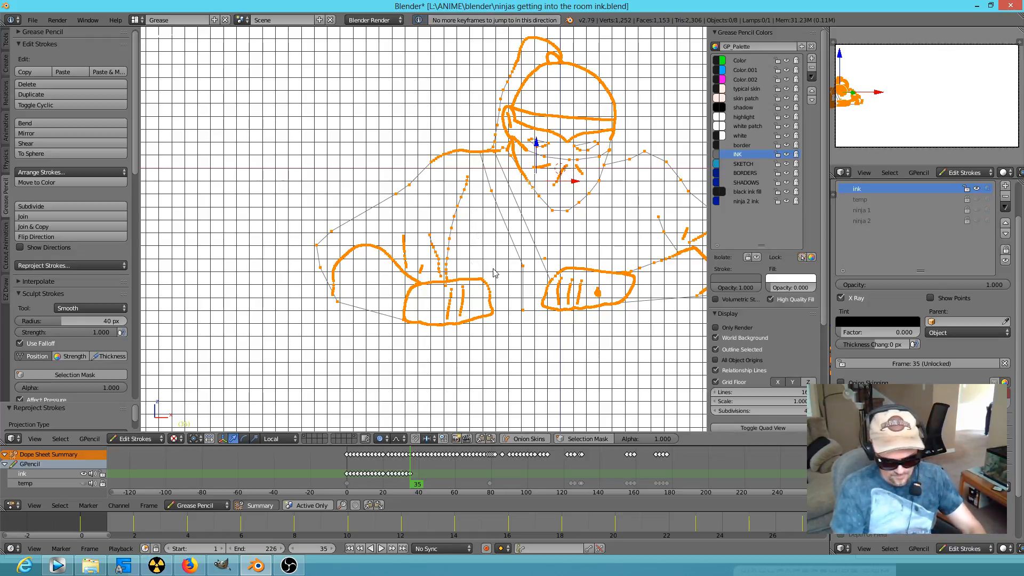
key("Left")
key("Left")
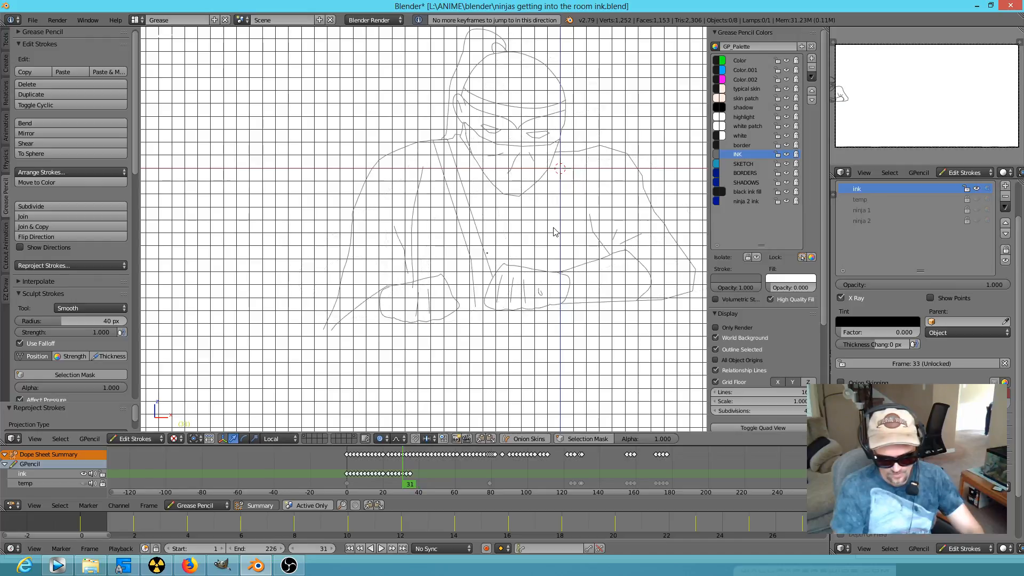
mouse_move(539, 238)
middle_mouse_down()
mouse_move(537, 252)
mouse_move(485, 258)
mouse_move(533, 235)
mouse_move(576, 238)
mouse_move(501, 267)
middle_mouse_up()
key("KP_1")
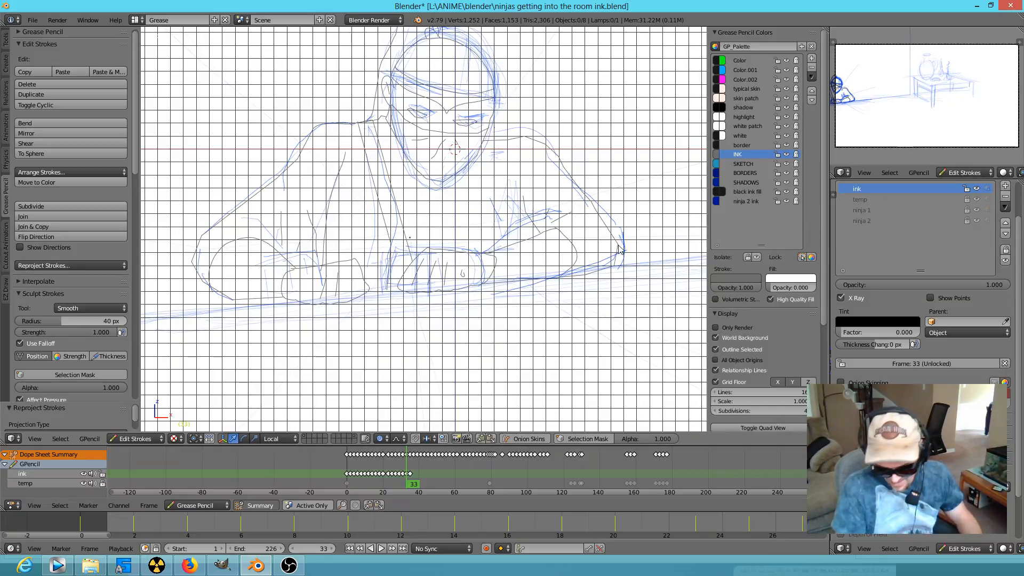
At frame 33, move the outer elbow points of the right-hand arm with proportional editing to match the blue sketch
scroll(638, 283, "up", 5)
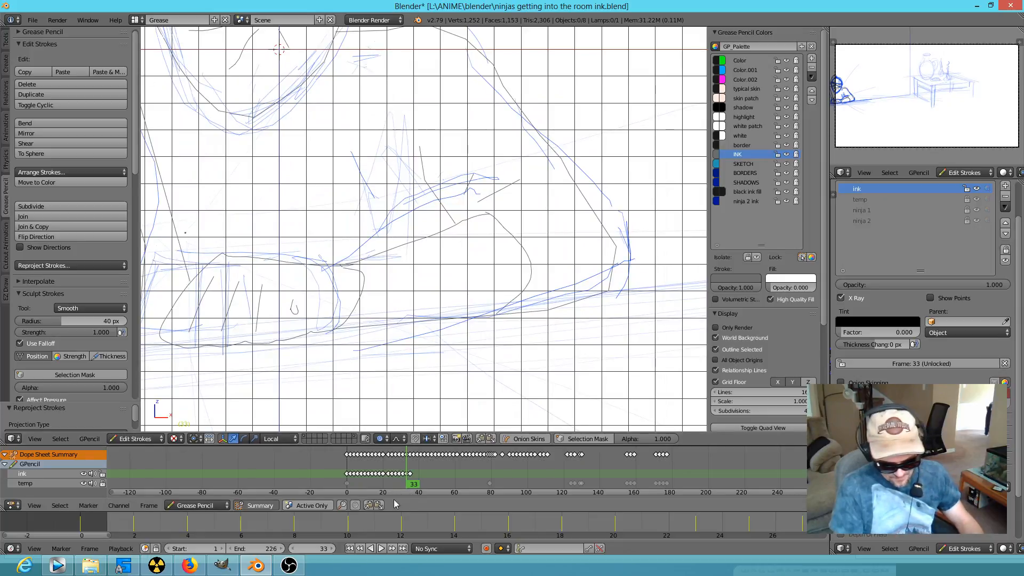
key("ctrl+z")
key("ctrl+z")
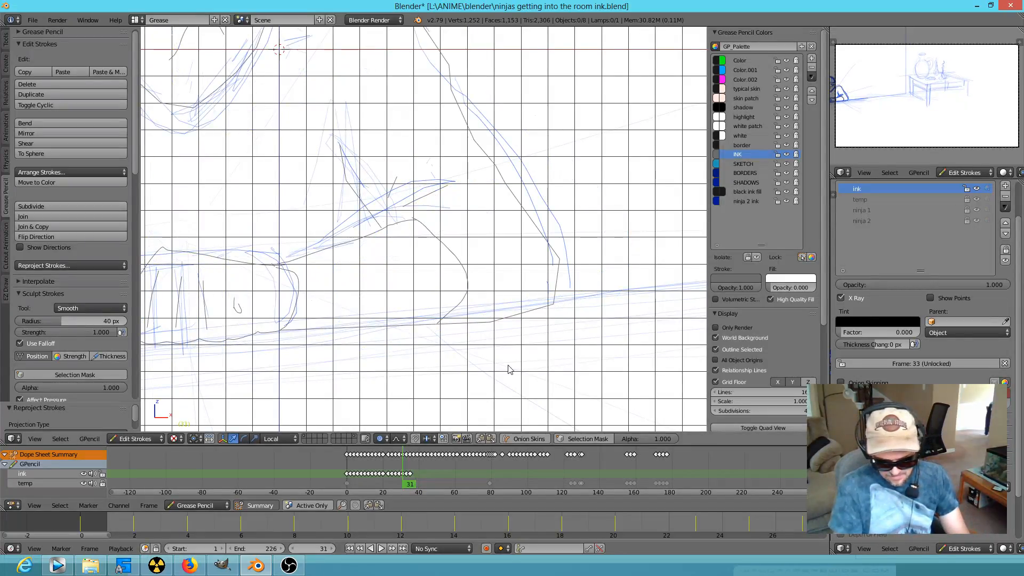
right_click(608, 291)
key("g")
left_click(611, 262)
right_click(621, 246)
key("g")
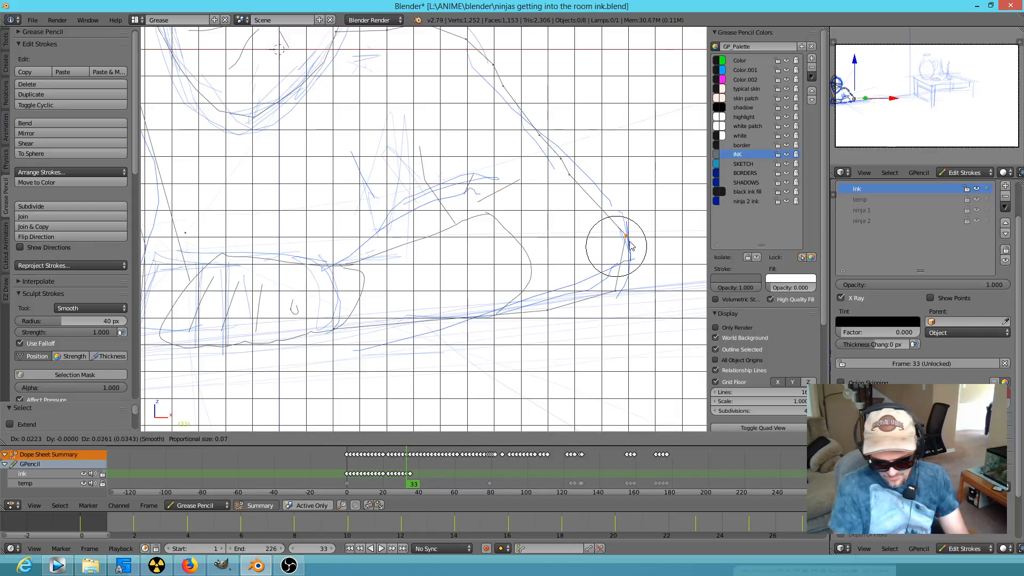
left_click(629, 251)
Go to frame 37 and select the strokes of the right-hand arm and fist, extended to all linked points
key("Up")
scroll(643, 272, "down", 3)
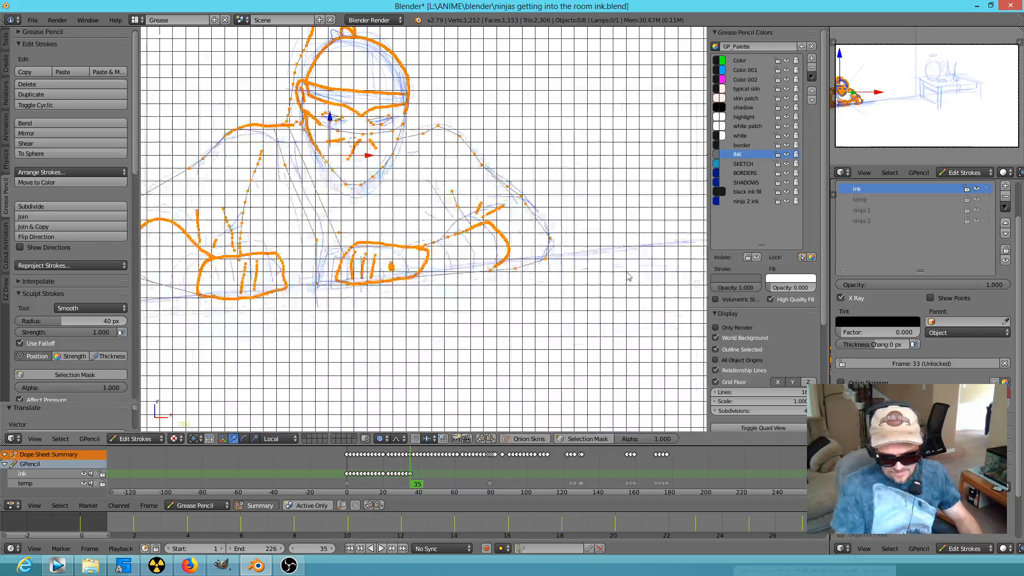
scroll(545, 287, "up", 1)
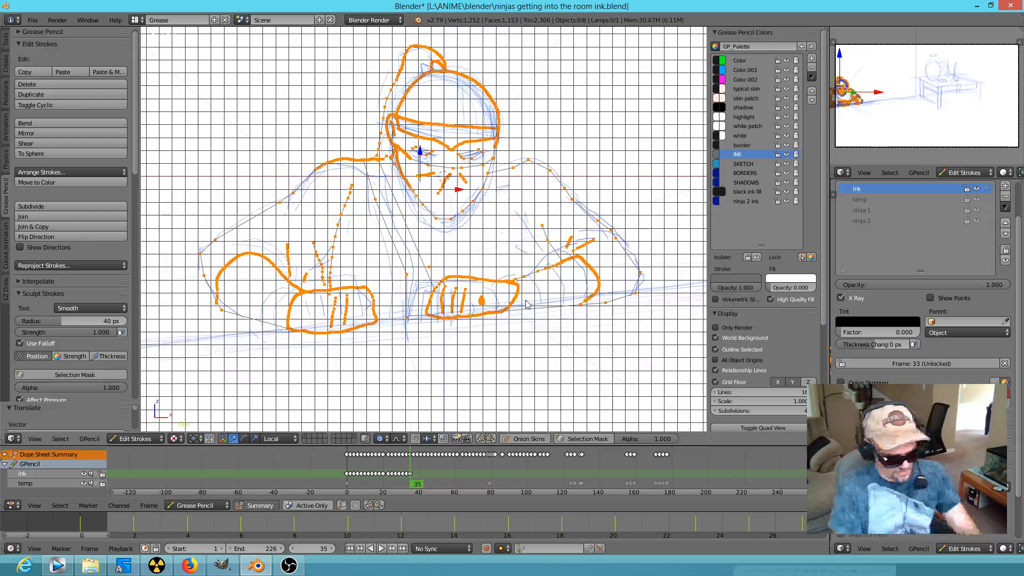
key("Up")
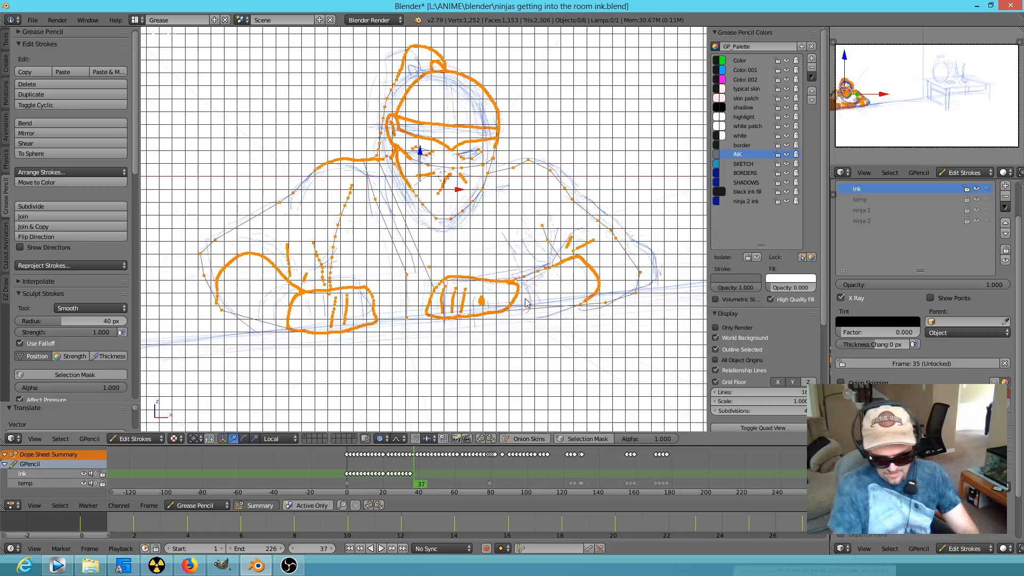
right_click(607, 329)
mouse_move(660, 257)
left_mouse_down("ctrl")
mouse_move(608, 227)
mouse_move(513, 255)
mouse_move(453, 275)
mouse_move(439, 298)
mouse_move(442, 323)
mouse_move(624, 322)
mouse_move(660, 257)
left_mouse_up("ctrl")
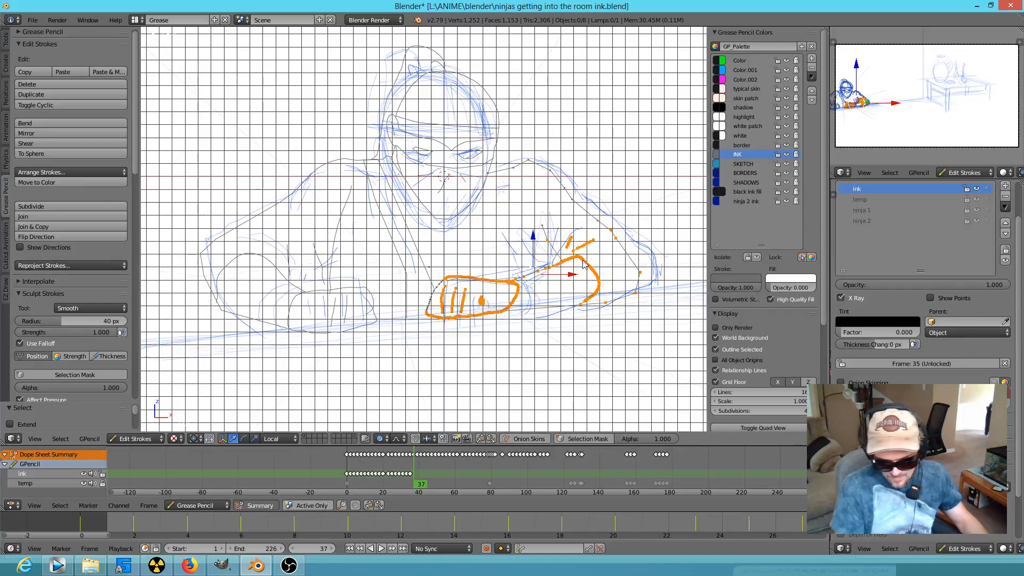
key("ctrl+l")
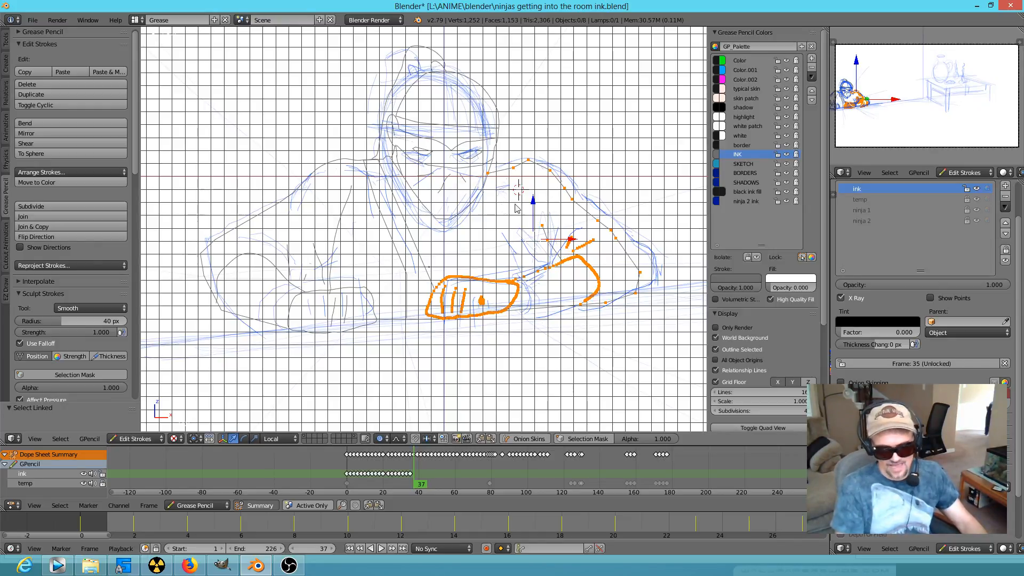
Turn off proportional editing for transforming the selected right-hand arm strokes as a whole at frame 37
mouse_move(532, 207)
middle_mouse_down()
mouse_move(439, 229)
mouse_move(602, 214)
mouse_move(443, 234)
mouse_move(469, 244)
middle_mouse_up()
key("KP_1")
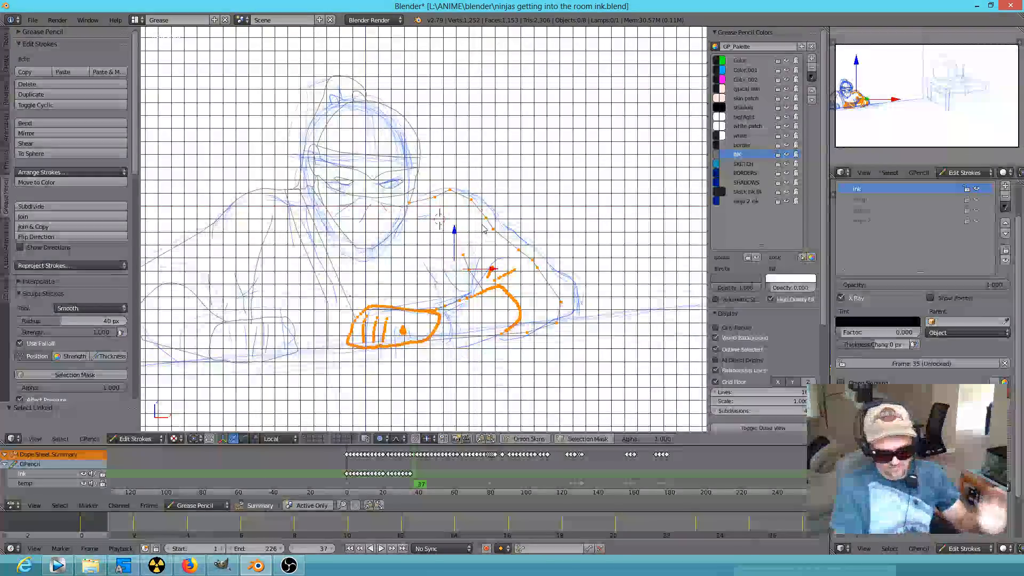
left_click(516, 141)
left_click(442, 218)
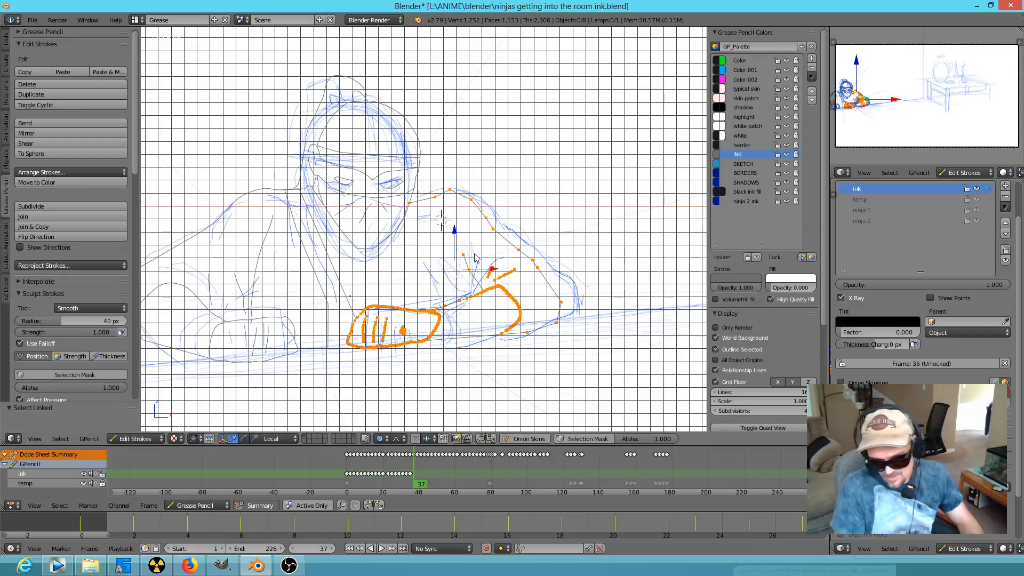
left_click(385, 442)
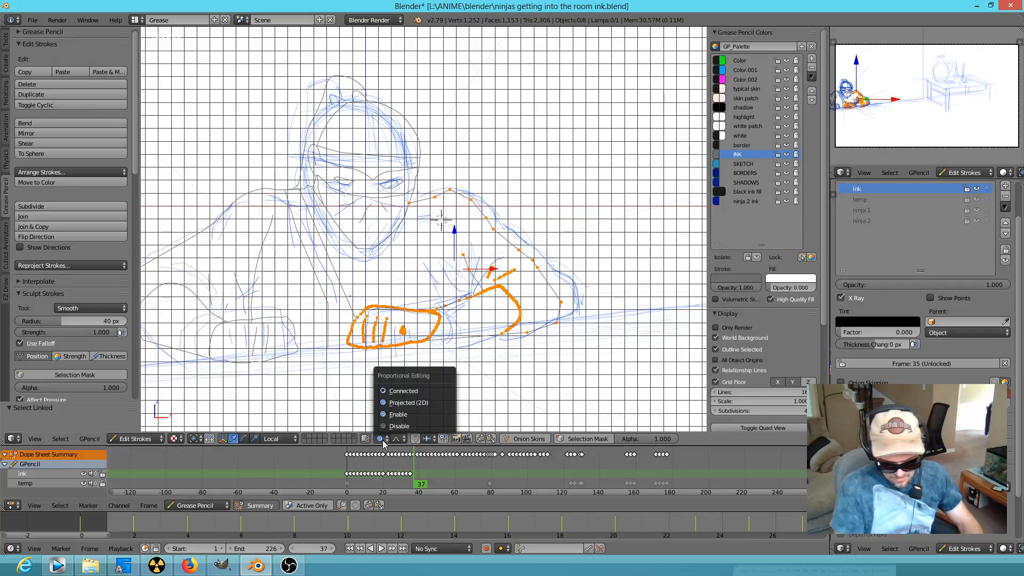
left_click(402, 407)
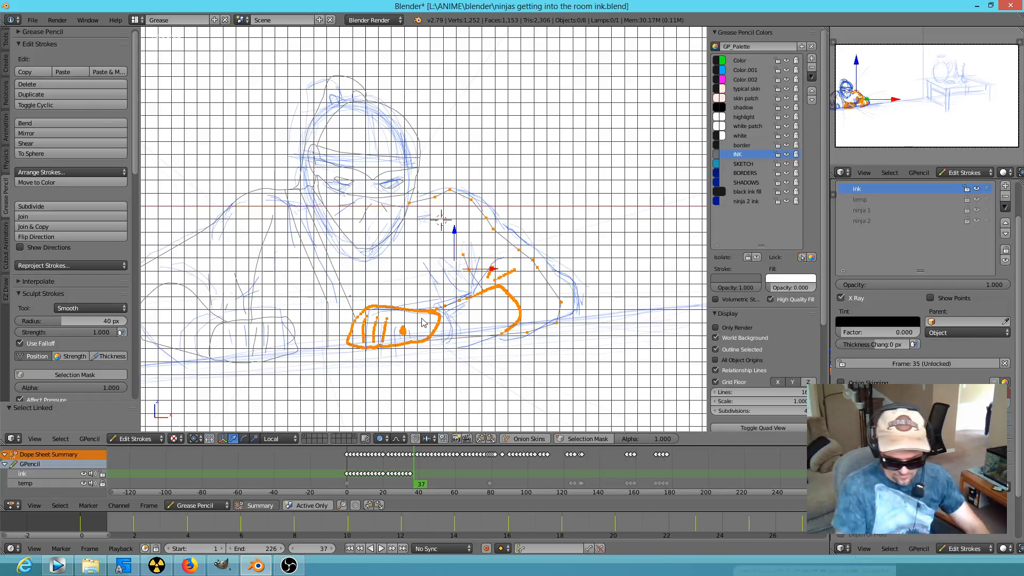
key("o")
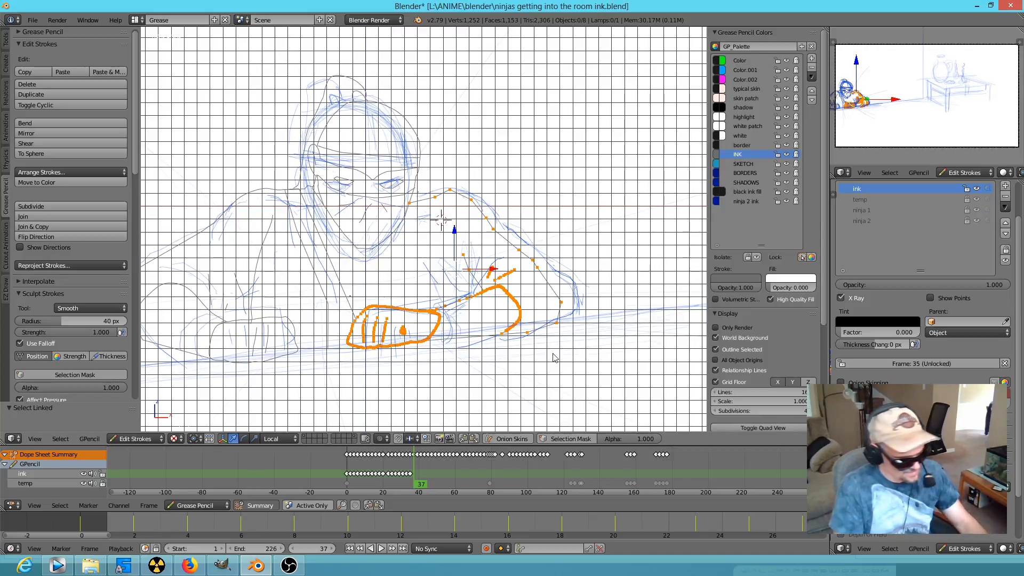
Rotate the right-hand arm and fist strokes slightly and move them outward to match the blue sketch's outer arm line
key("r")
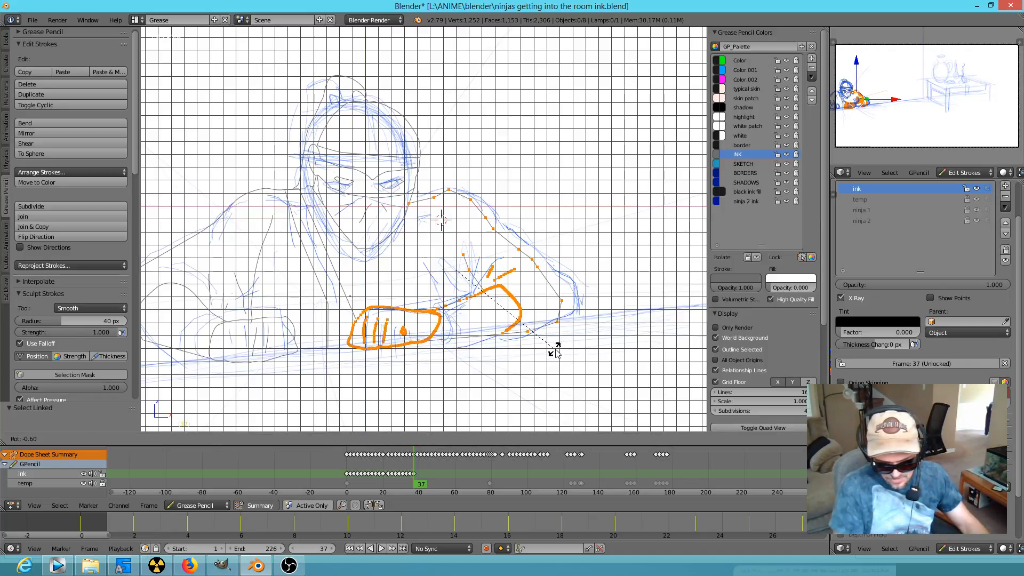
left_click(562, 352)
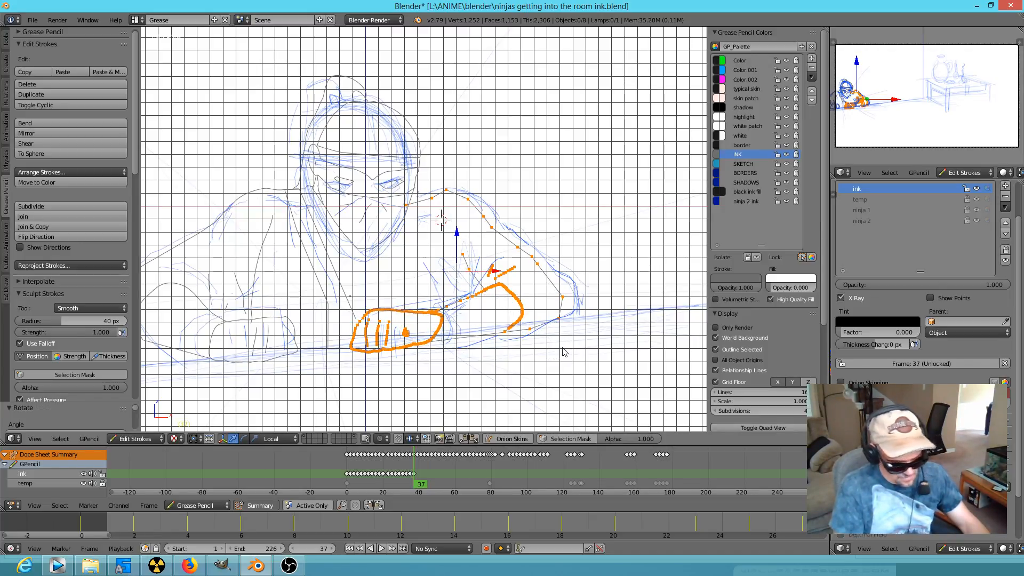
key("g")
left_click(577, 350)
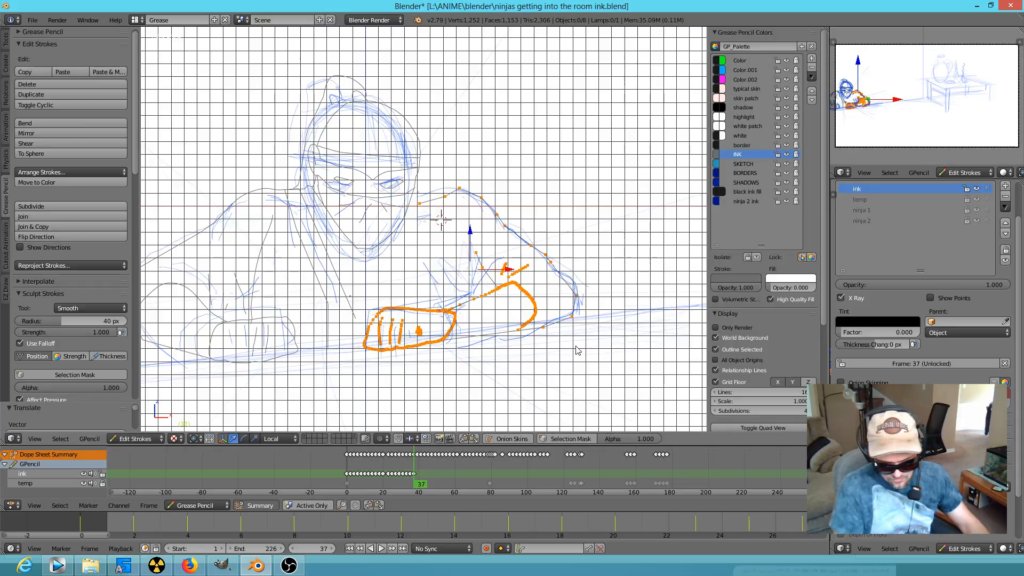
Move the two inner points of the right-hand shoulder line back toward the face to follow the blue sketch
right_click(424, 202)
key("g")
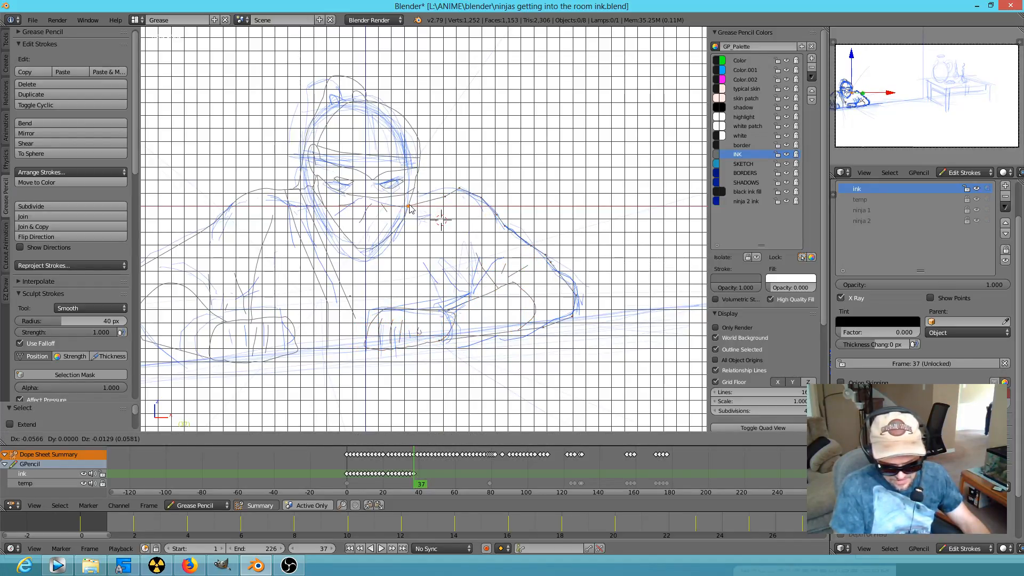
left_click(412, 205)
right_click(446, 197)
key("g")
left_click(435, 194)
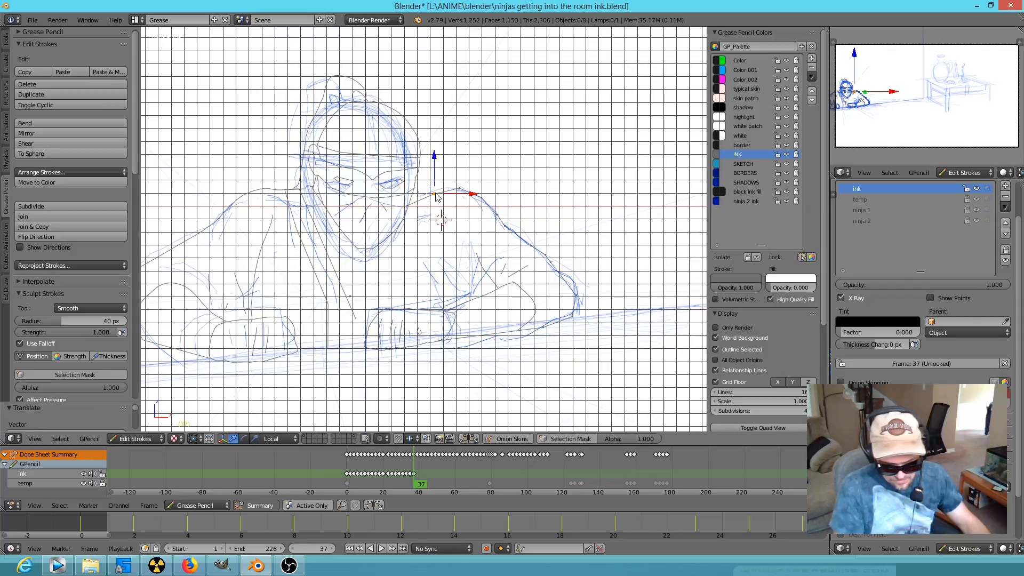
Select the ninja's head and mask strokes at frame 37, extended to all linked points
middle_click_drag(302, 324, 410, 307, "shift")
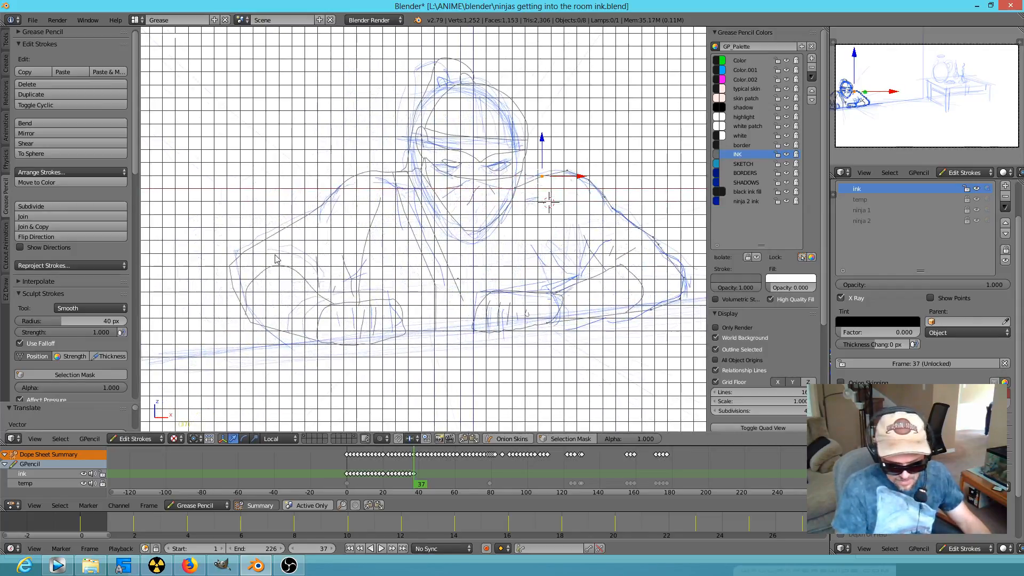
middle_click_drag(462, 261, 384, 293, "shift")
mouse_move(444, 96)
left_mouse_down("ctrl")
mouse_move(341, 103)
mouse_move(373, 202)
mouse_move(419, 241)
mouse_move(442, 224)
mouse_move(451, 176)
left_mouse_up("ctrl")
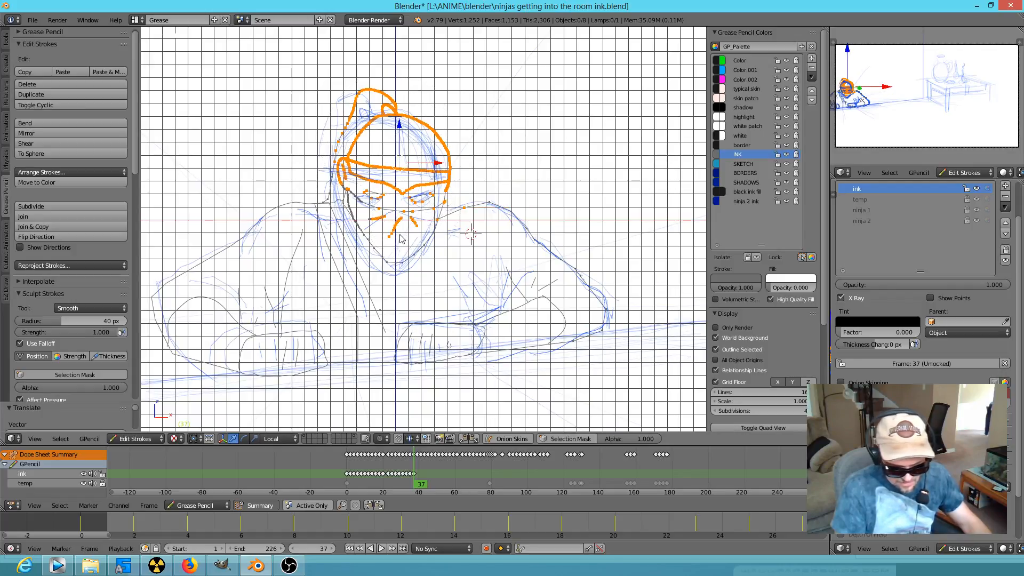
right_click(417, 188)
mouse_move(447, 117)
left_mouse_down("ctrl")
mouse_move(376, 72)
mouse_move(335, 155)
mouse_move(367, 241)
mouse_move(418, 248)
mouse_move(466, 174)
left_mouse_up("ctrl")
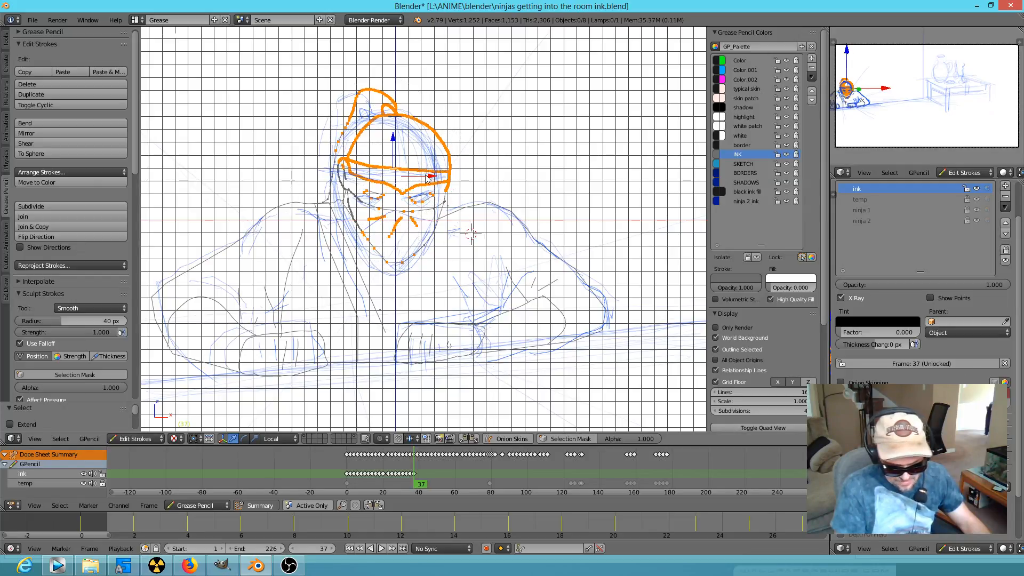
key("l")
Place the 3D cursor between the eyes, then rotate the head strokes slightly and move them onto the blue sketch
left_click(393, 201)
key("r")
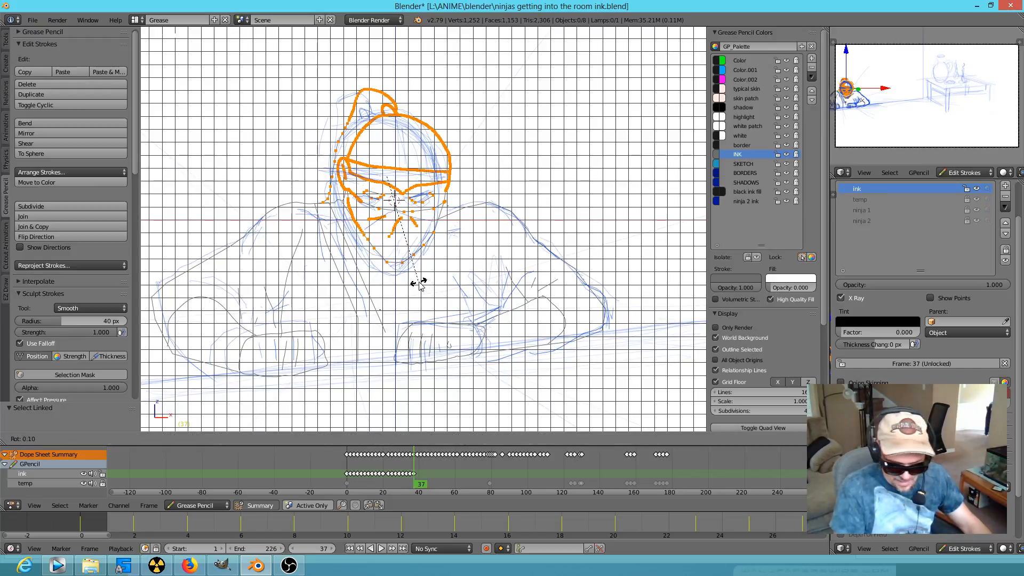
left_click(424, 279)
key("g")
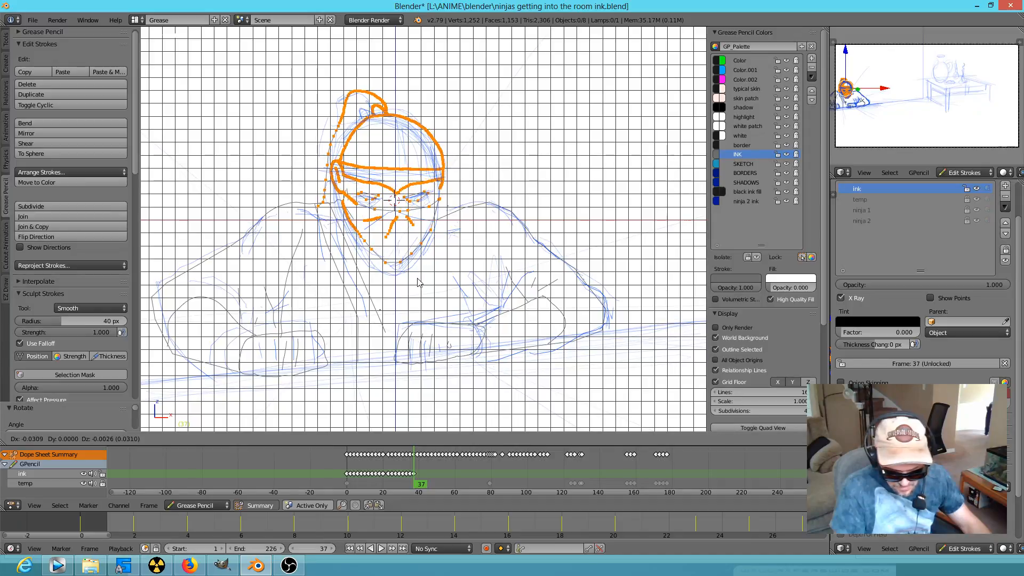
left_click(442, 232)
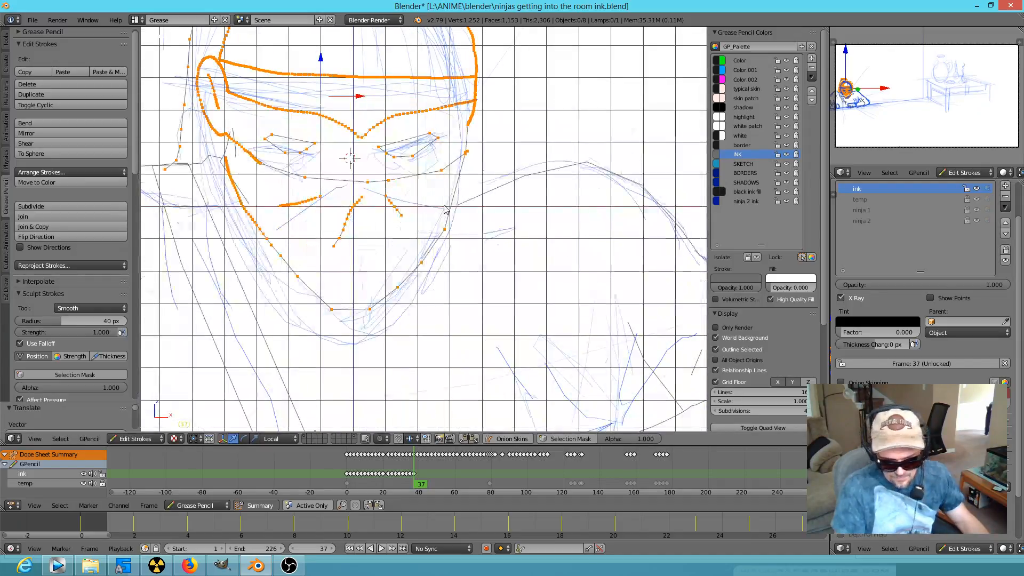
Move the inner end point of the right-hand shoulder line to meet the edge of the repositioned face
right_click(453, 209)
key("g")
left_click(451, 209)
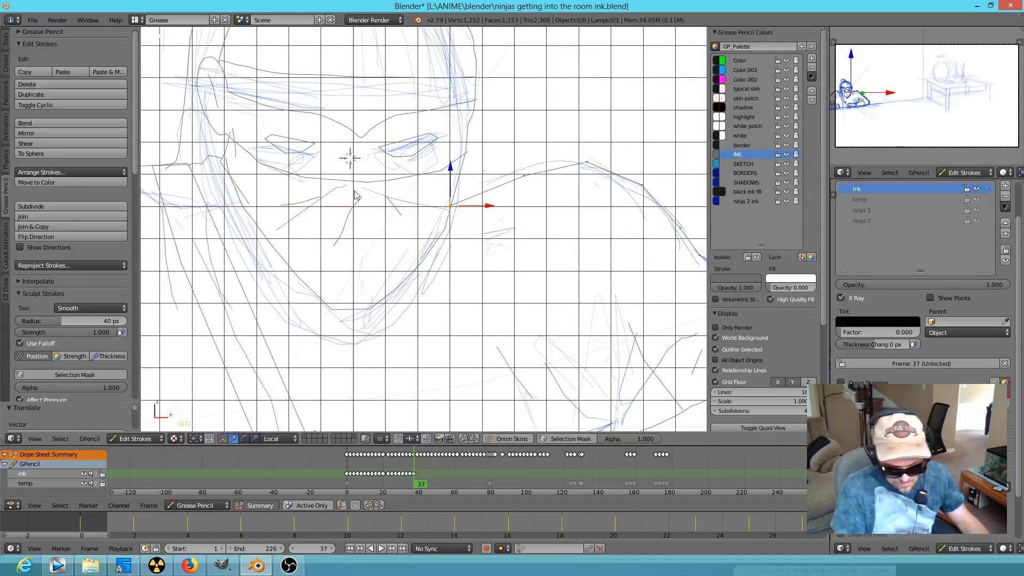
Compare with the neighbouring frame, then lower the bottom end point of the jacket's collar line at frame 37
middle_click_drag(214, 193, 316, 212, "shift")
scroll(342, 213, "down", 6)
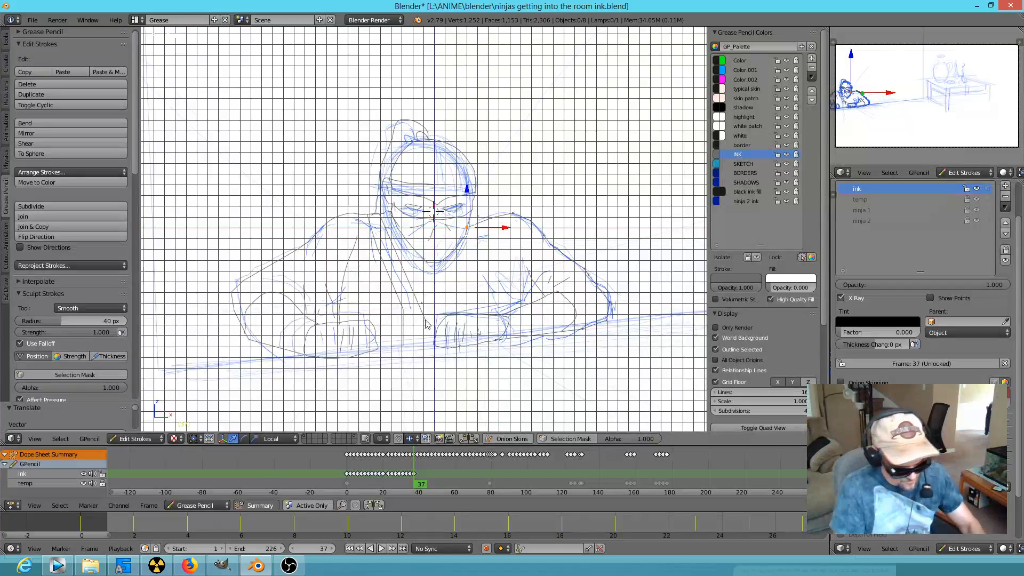
key("Down")
key("Up")
right_click(430, 344)
key("g")
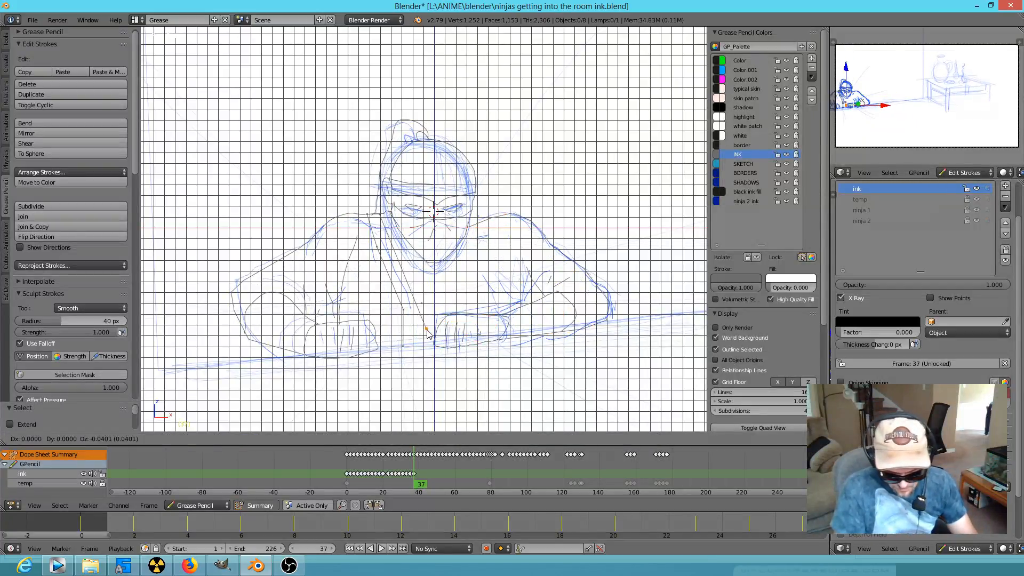
left_click(431, 349)
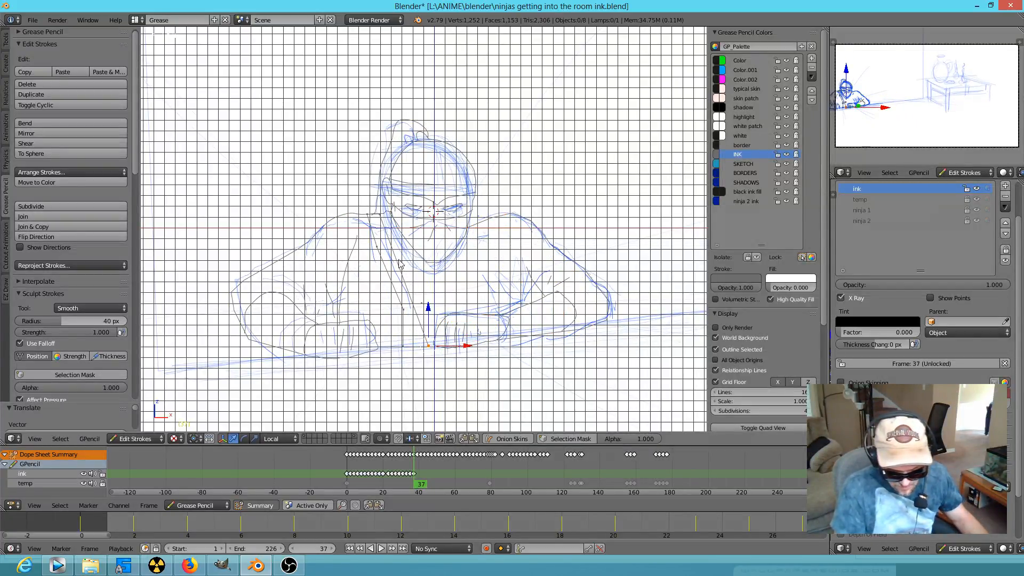
Adjust the lower points of the jacket's inner collar lines beside the fist at frame 37
key("ctrl+KP_Add")
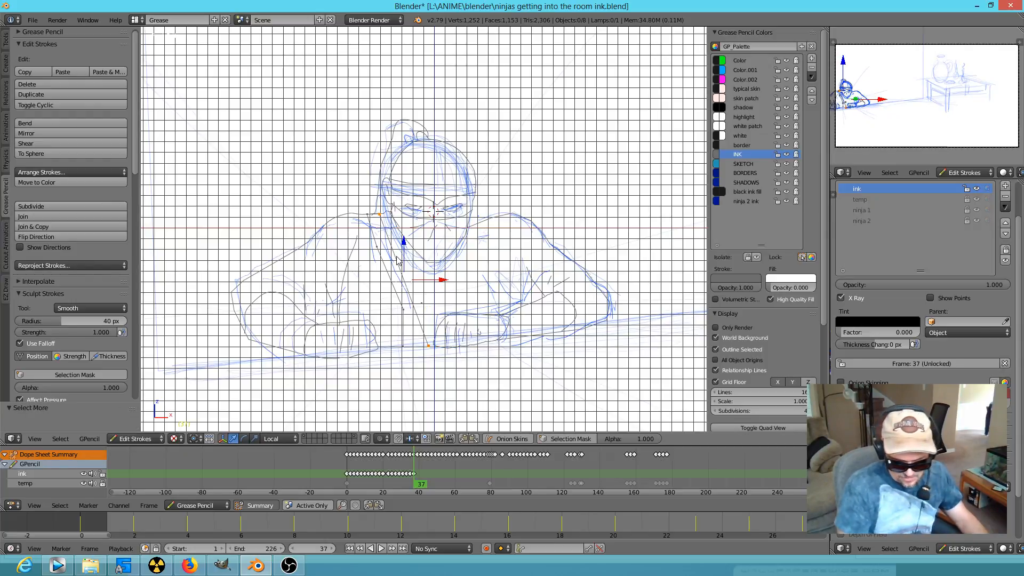
key("w")
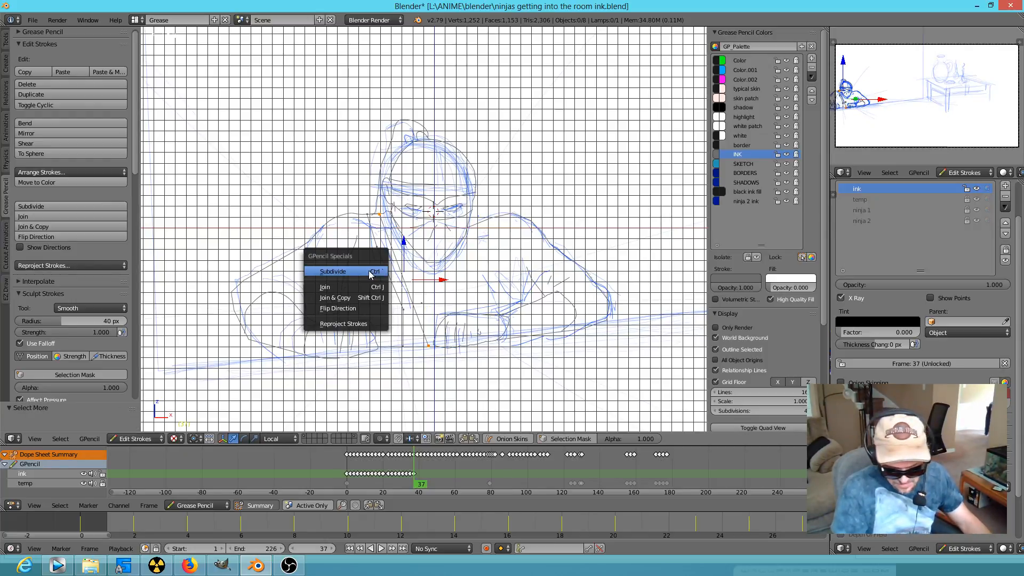
left_click(404, 280)
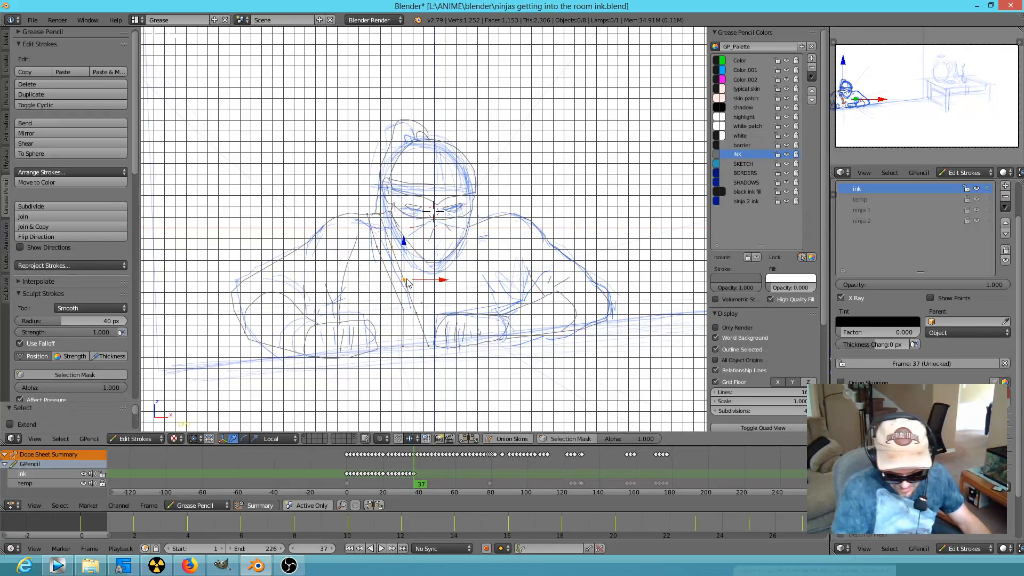
key("g")
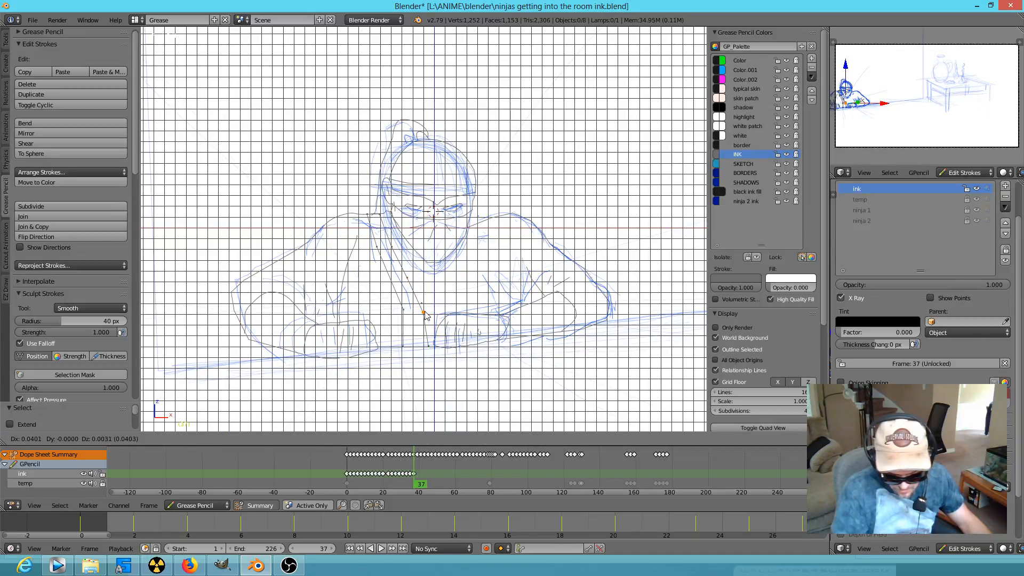
left_click(419, 332)
key("g")
left_click(406, 338)
key("ctrl+z")
key("g")
left_click(408, 341)
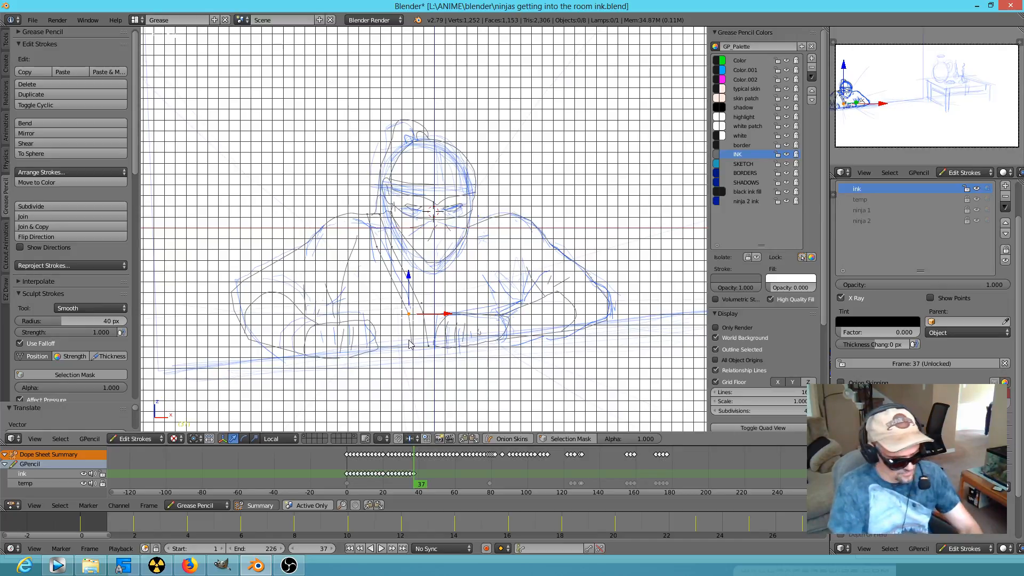
Go to frame 39 and select the strokes of the right-hand arm and fist
key("Up")
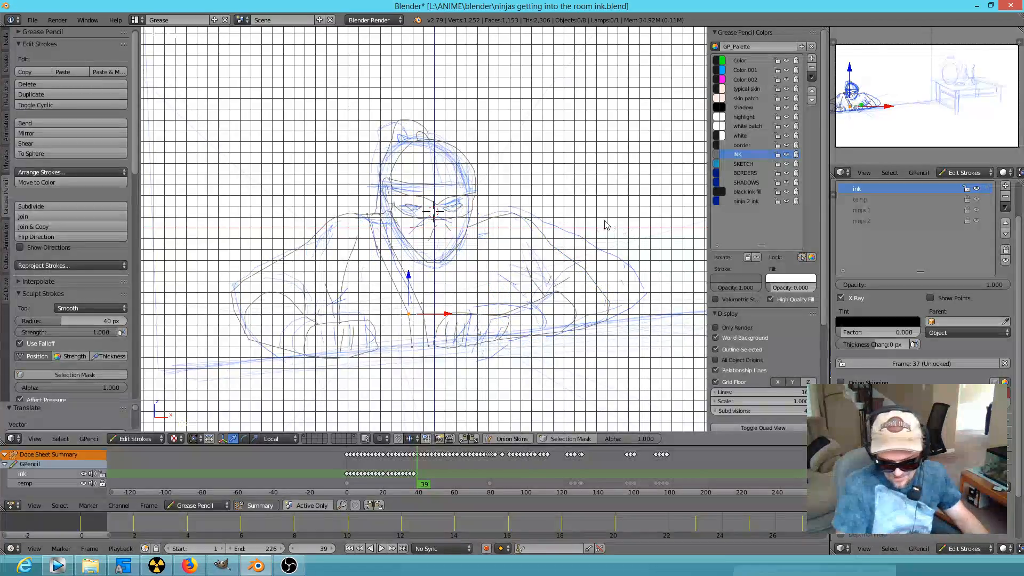
right_click(448, 326)
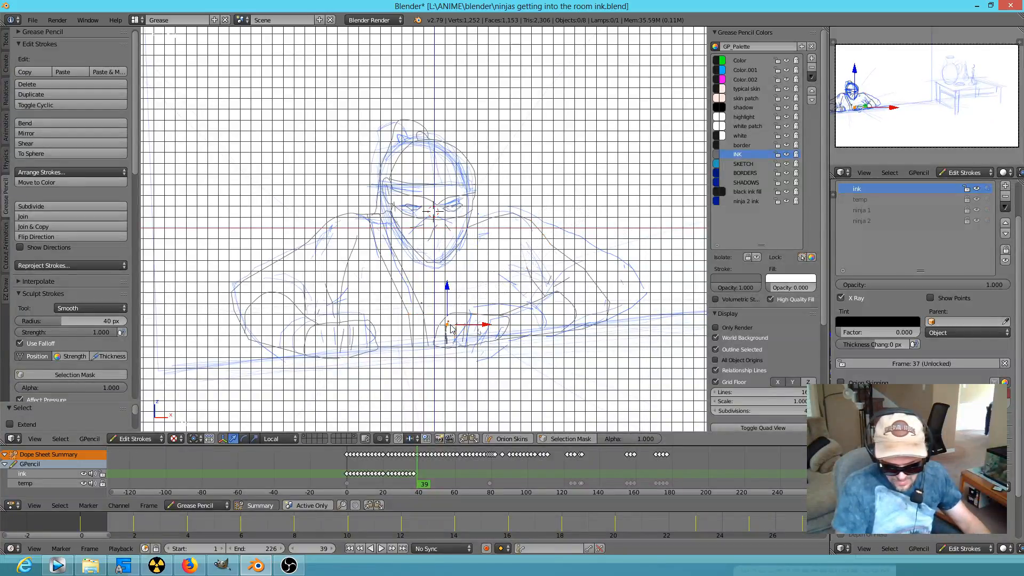
mouse_move(622, 190)
left_mouse_down("ctrl")
mouse_move(565, 193)
mouse_move(496, 240)
mouse_move(440, 353)
mouse_move(588, 360)
mouse_move(619, 195)
left_mouse_up("ctrl")
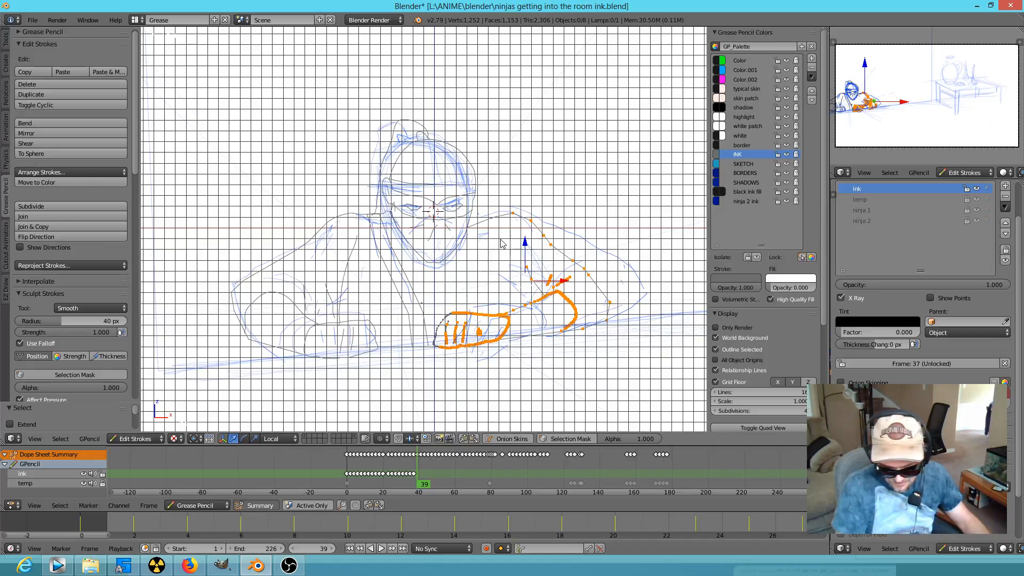
key("g")
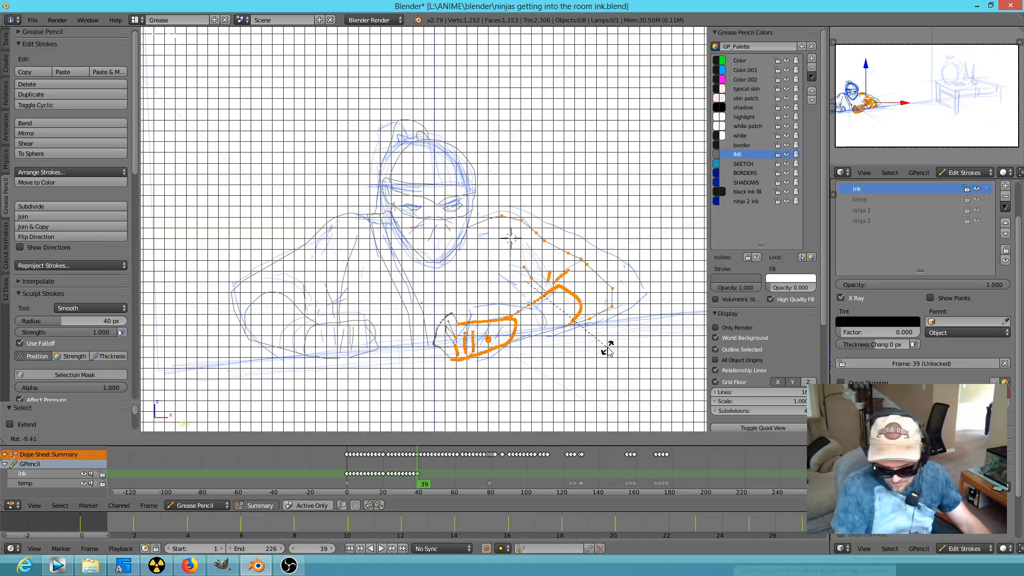
key("Escape")
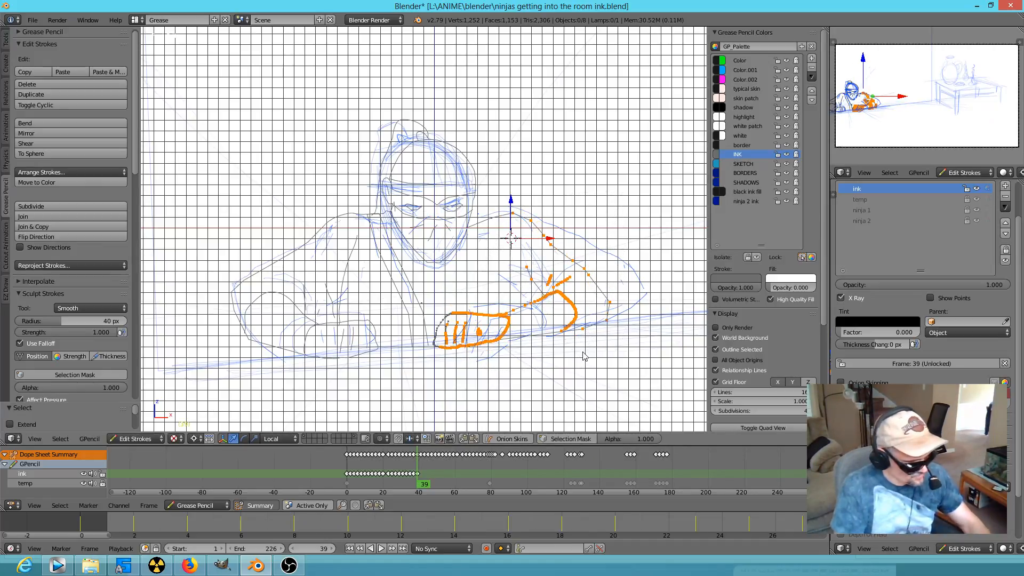
key("r")
left_click(587, 362)
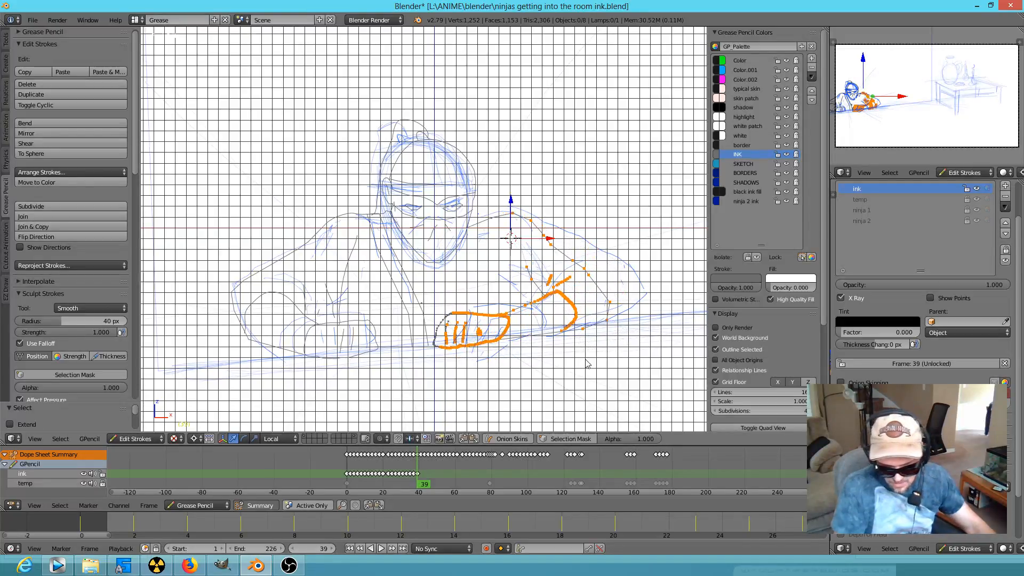
Extend the selection to all linked arm points and rotate them about 21° around the 3D cursor near the shoulder
key("l")
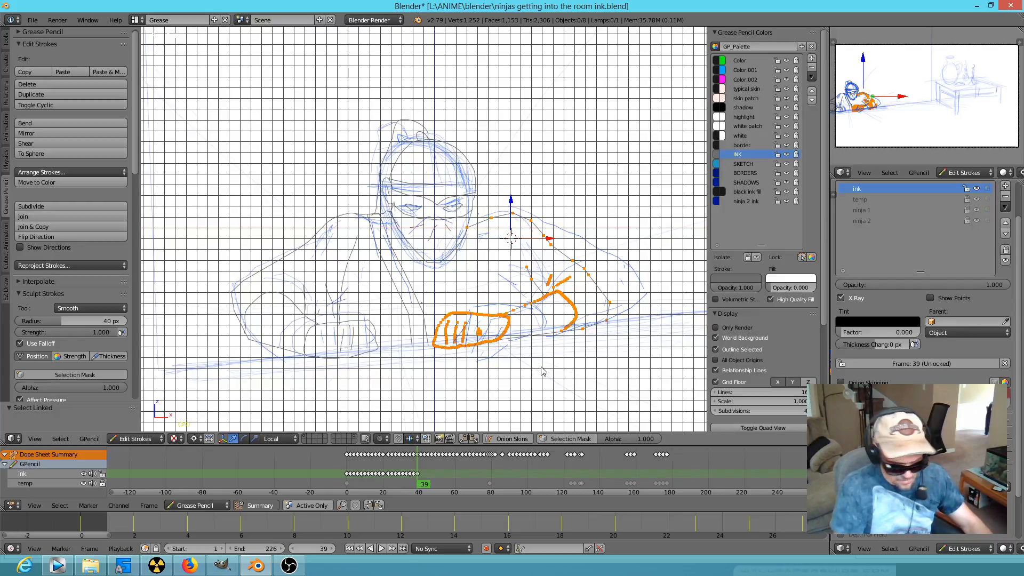
key("r")
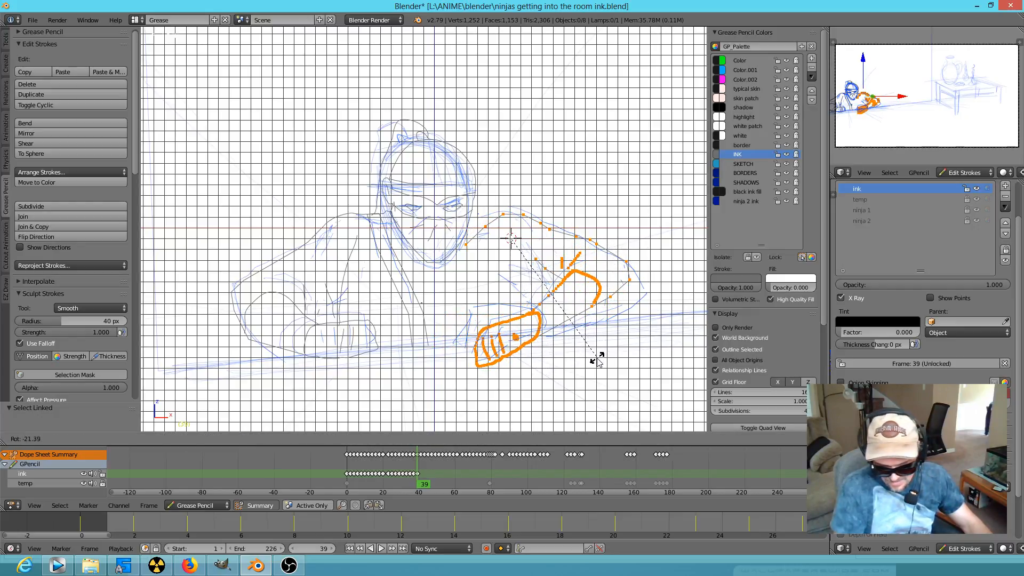
left_click(598, 362)
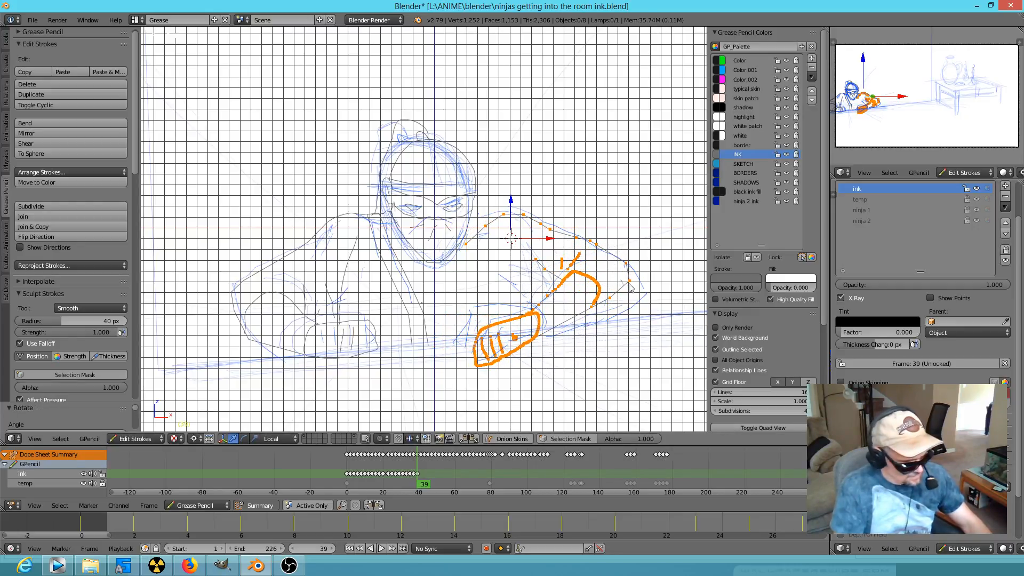
Pull the elbow points of the right-hand sleeve outline outward and down onto the blue sketch at frame 39
right_click(630, 288)
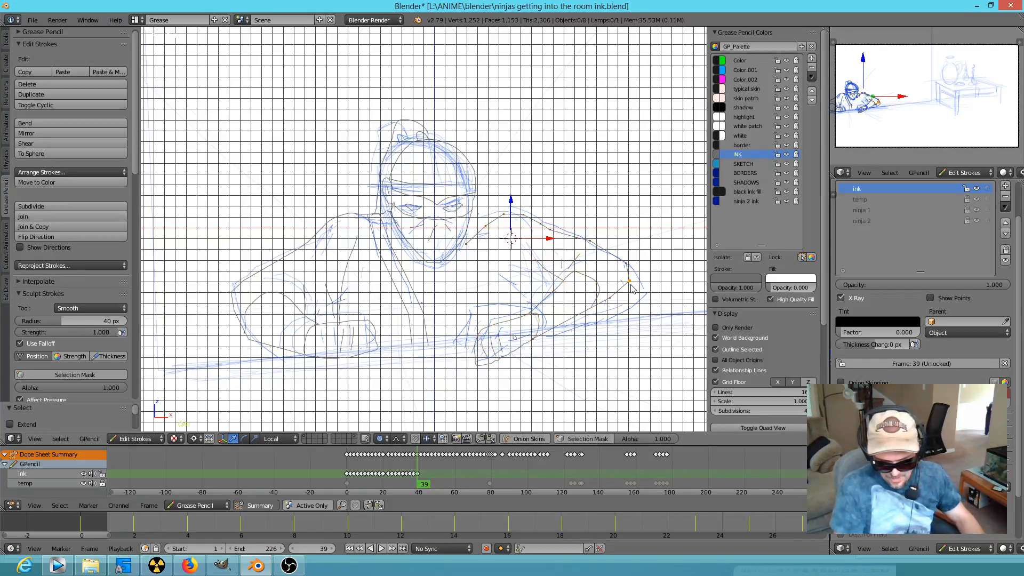
key("g")
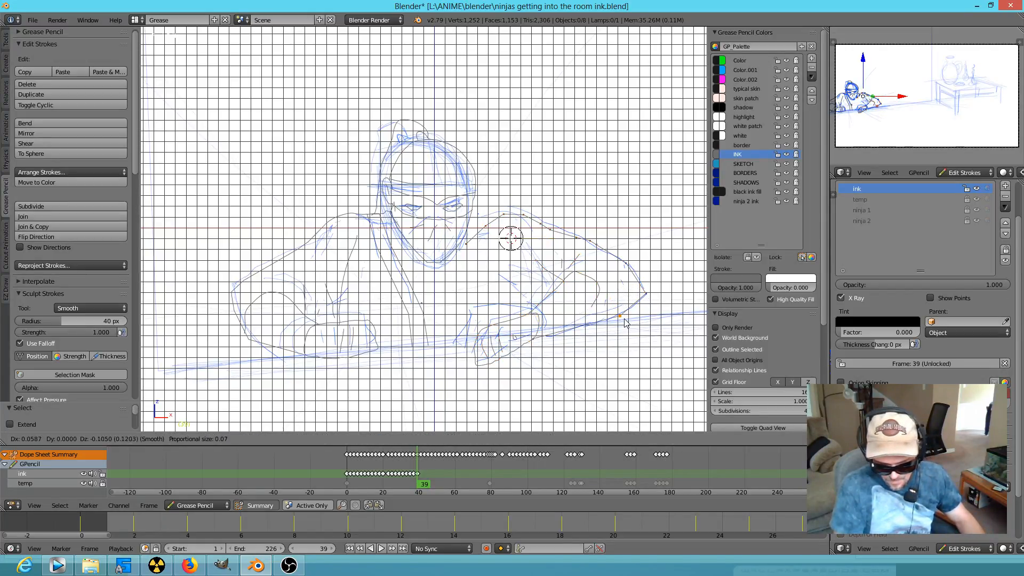
left_click(625, 322)
Enlarge the proportional editing size to 0.15 and shift the lower end and middle of the inner forearm curve outward within the right-hand sleeve
right_click(598, 305)
key("g")
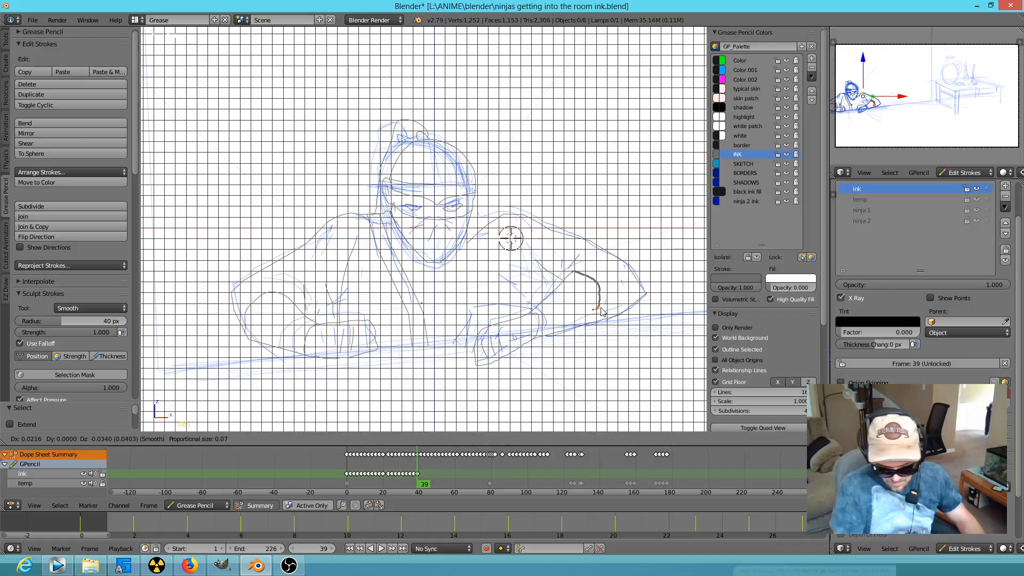
scroll(599, 311, "down", 12)
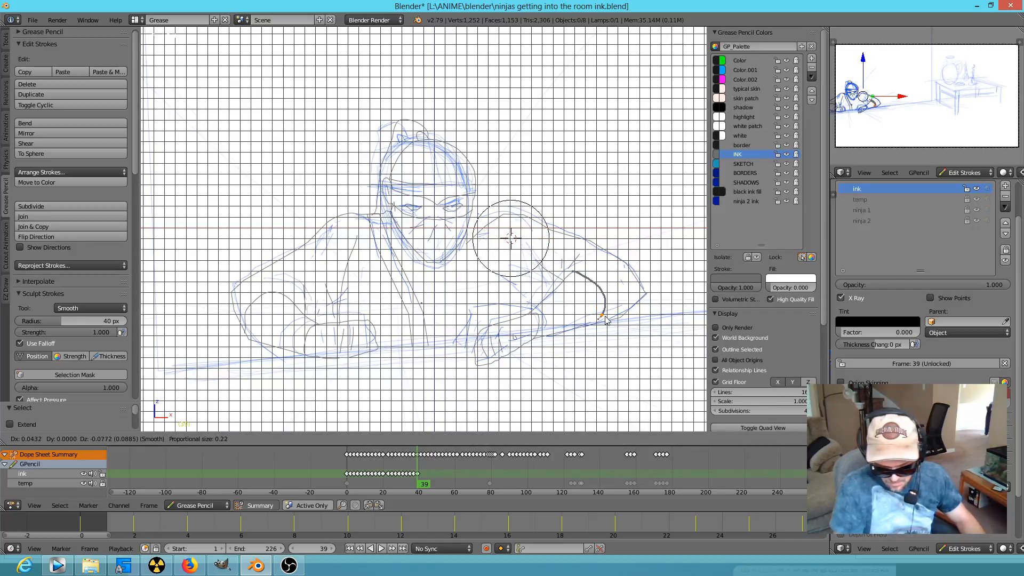
left_click(597, 312)
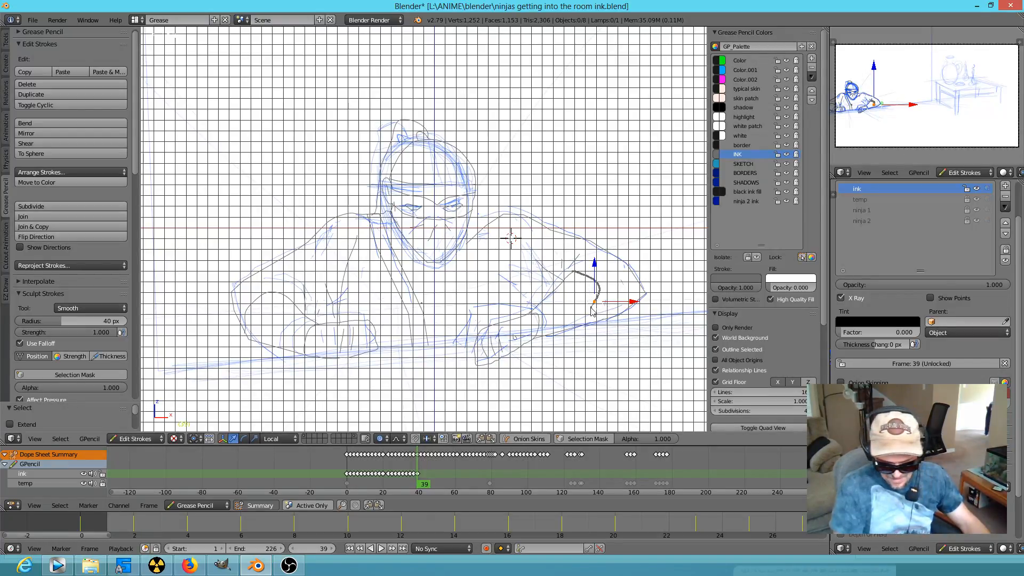
key("g")
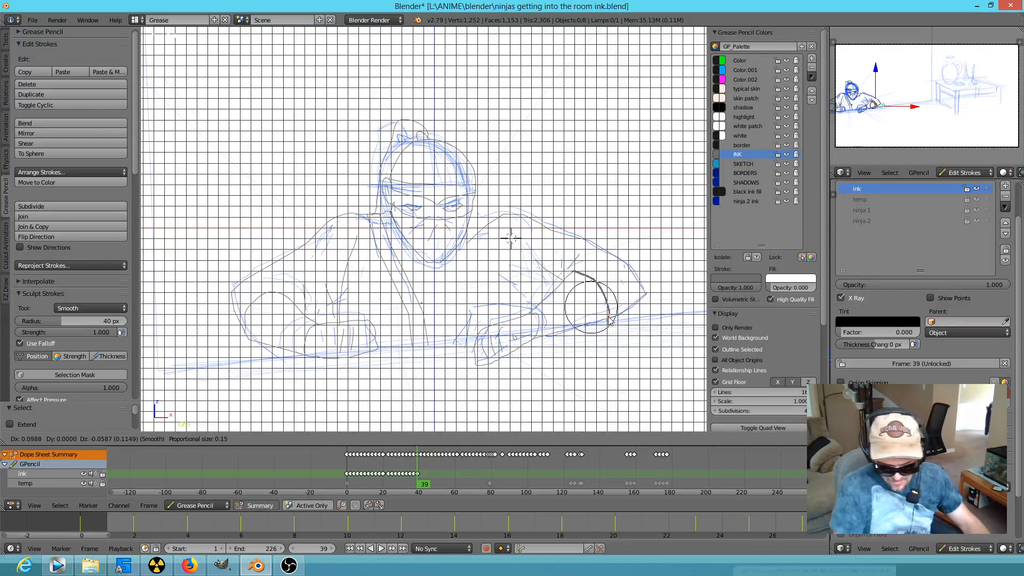
left_click(610, 320)
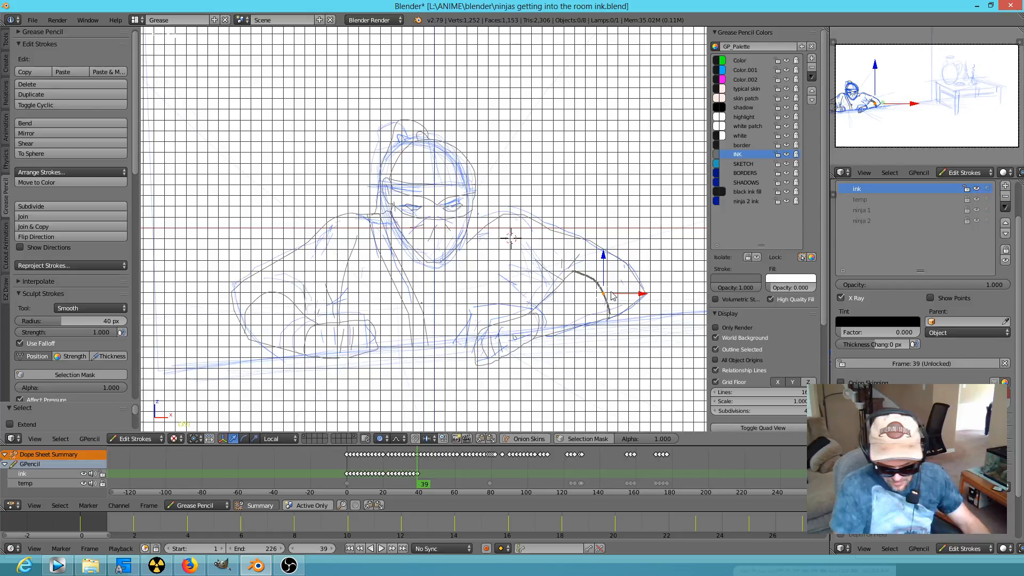
key("g")
left_click(614, 295)
Adjust the upper end of the inner forearm curve and the points of the forearm line running down to the right-hand fist
key("g")
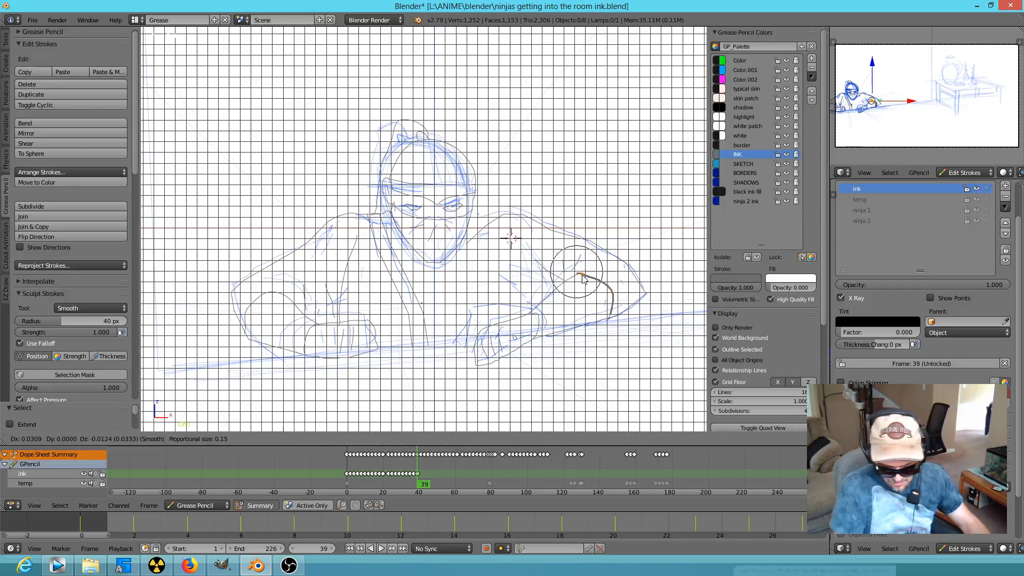
left_click(574, 288)
key("g")
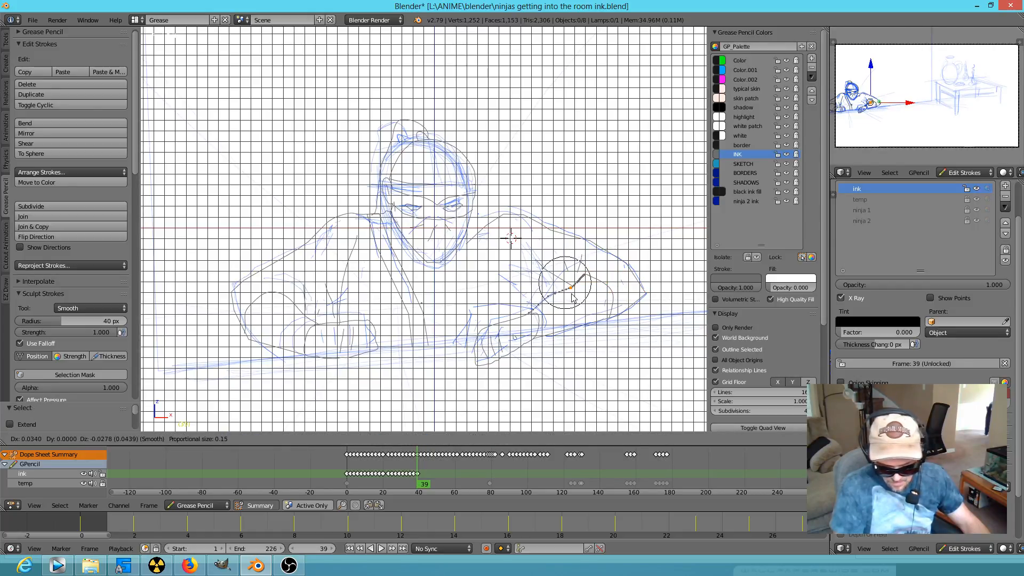
left_click(570, 295)
right_click(555, 296)
key("g")
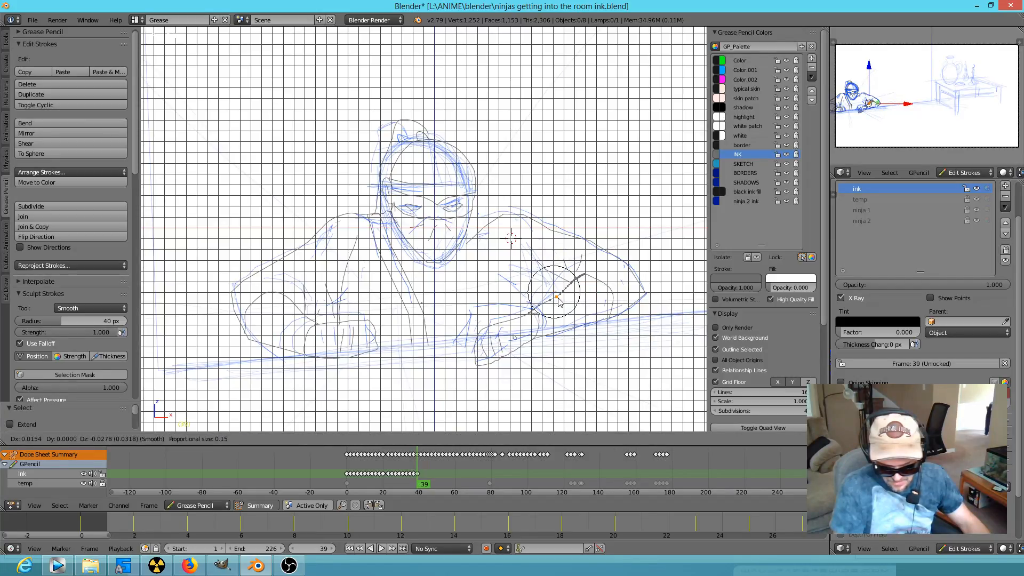
left_click(558, 298)
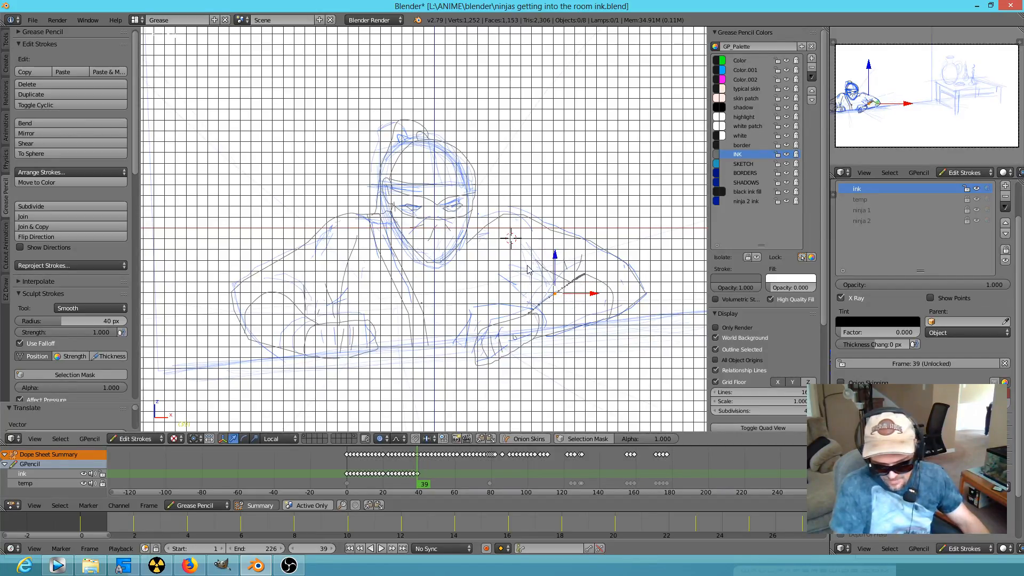
Select the whole short crease line above the right-hand forearm, turn off proportional editing, and rotate the line
right_click(552, 275)
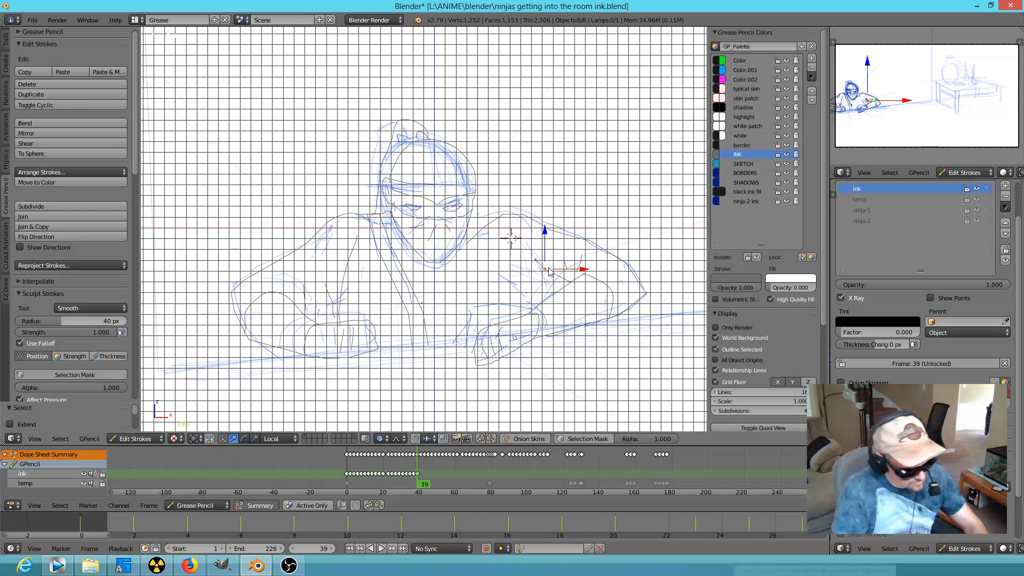
key("l")
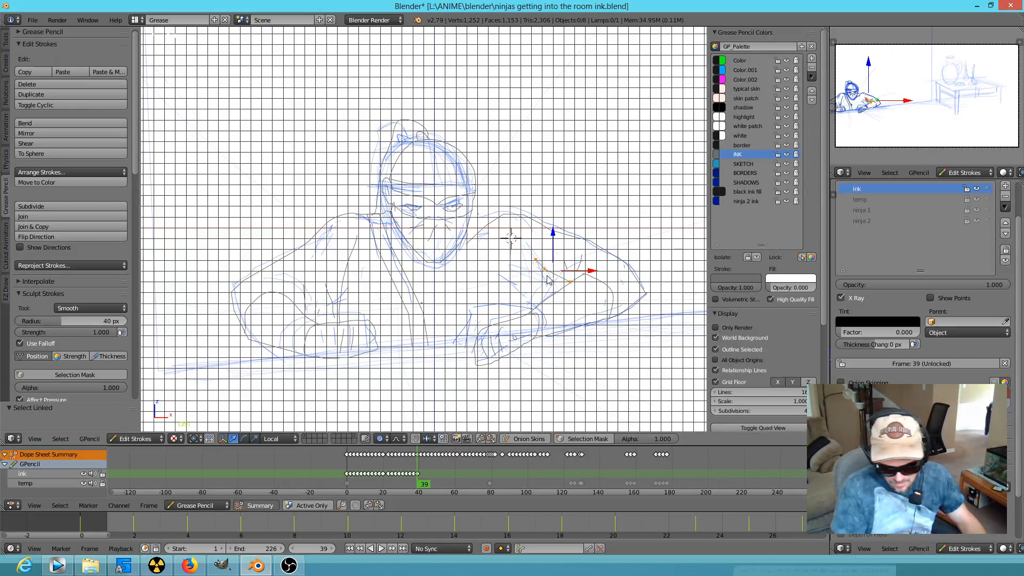
key("o")
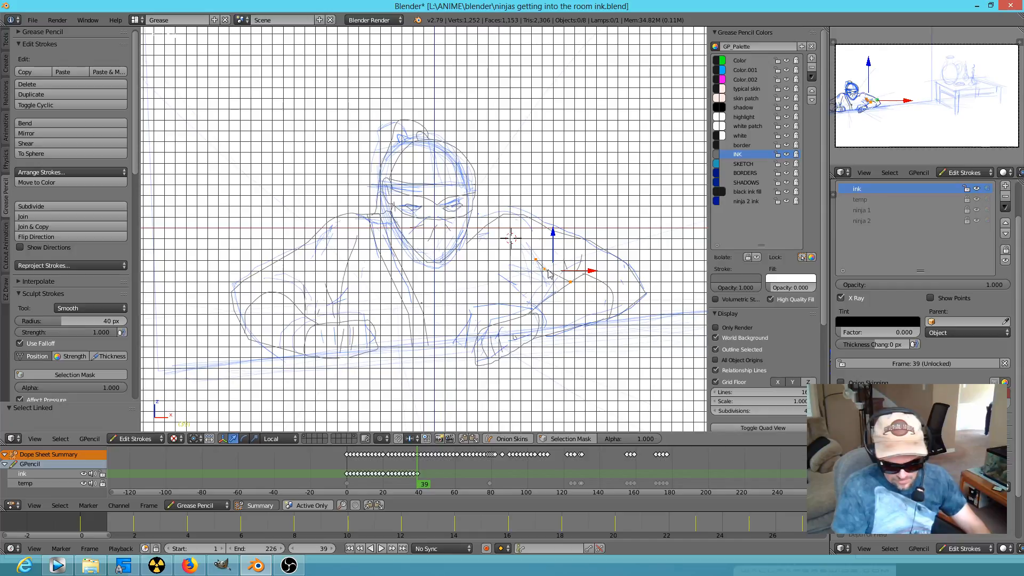
key("r")
left_click(584, 281)
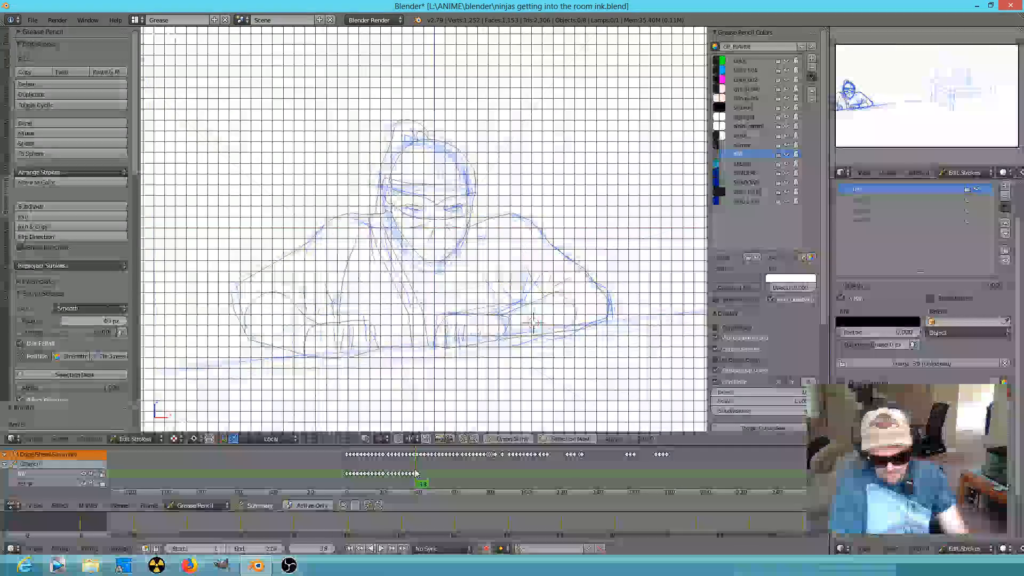
Compare the right-hand arm and fist at frame 39 with the preceding frame by switching back and forth
key("Right")
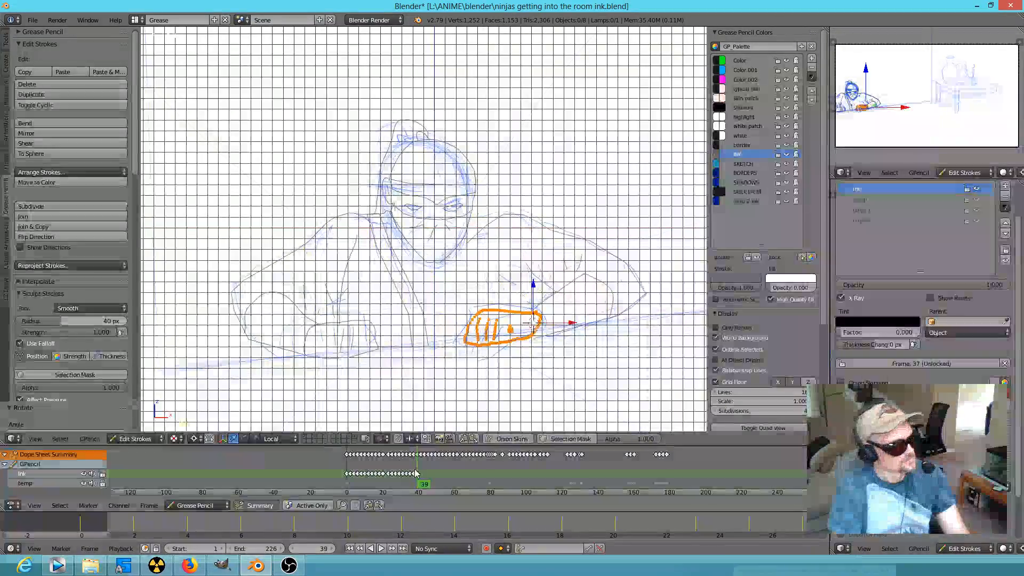
key("Left")
key("Right")
key("Left")
key("Right")
key("Left")
key("Right")
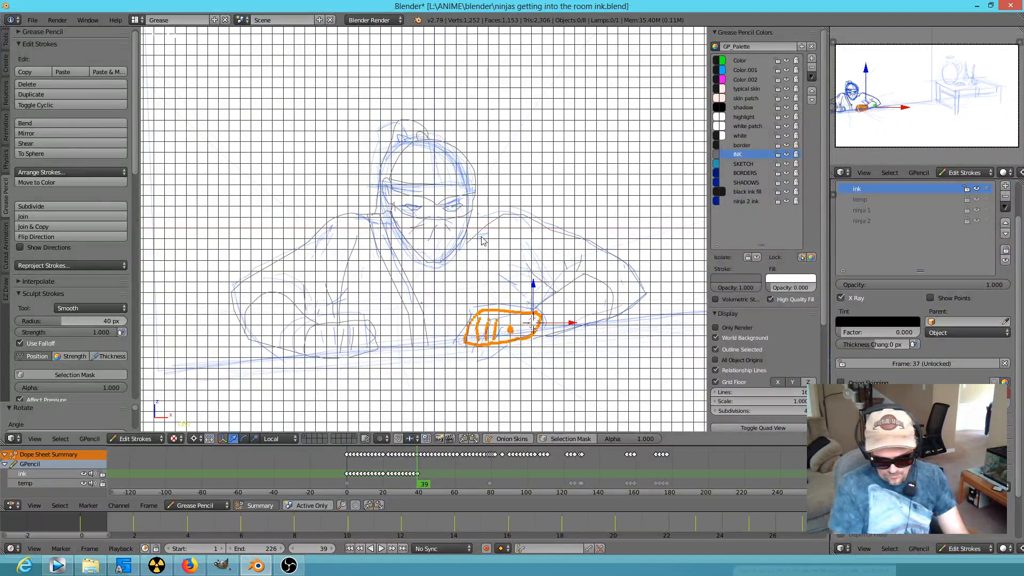
Move the inner end point of the right-hand shoulder line to meet the edge of the mask at frame 39
scroll(479, 247, "up", 7)
right_click_drag(622, 233, 621, 195)
mouse_move(553, 278)
right_mouse_down()
mouse_move(572, 218)
mouse_move(564, 215)
right_mouse_up()
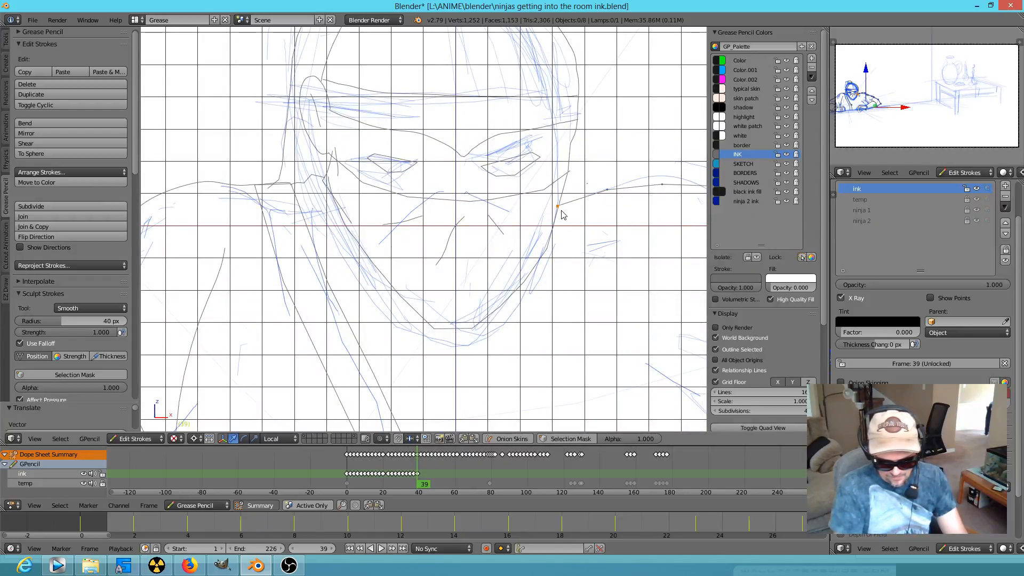
Step back and forth through frames 35 to 39 to check how the head and arms move
key("ctrl+z")
key("ctrl+z")
key("ctrl+z")
key("ctrl+z")
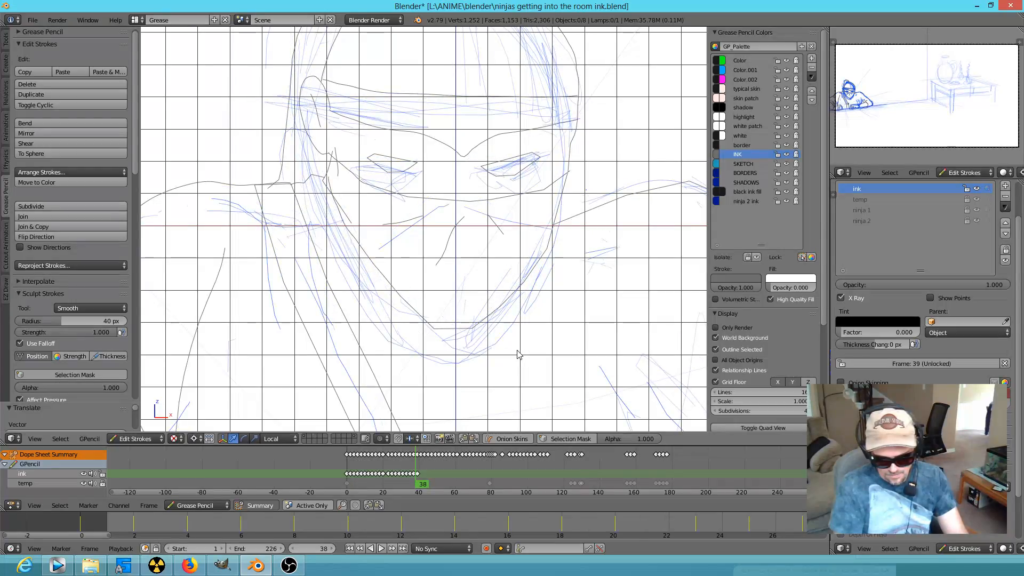
key("ctrl+z")
key("ctrl+z")
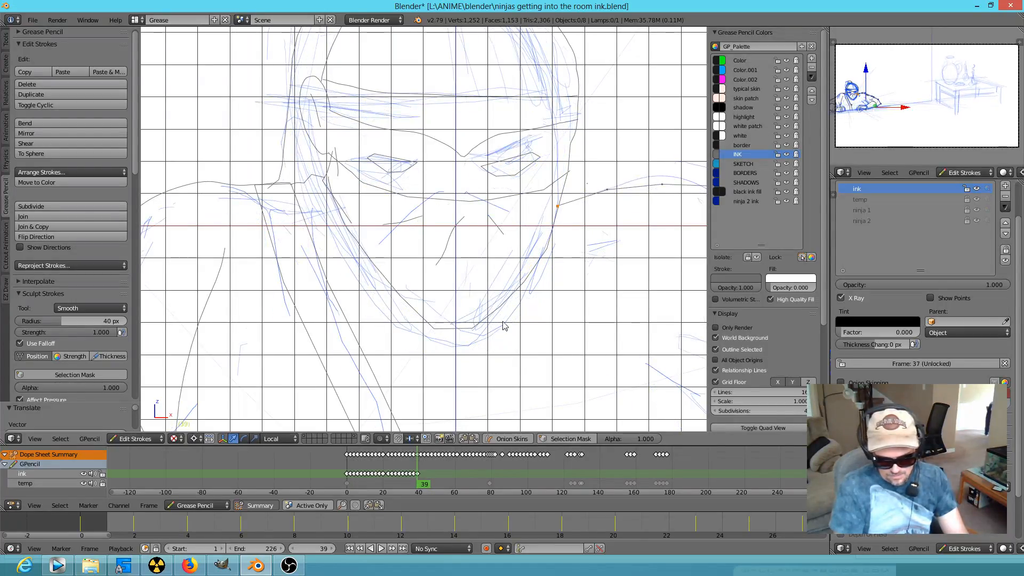
key("ctrl+z")
key("ctrl+z")
key("ctrl+z")
key("ctrl+z")
key("ctrl+z")
key("ctrl+z")
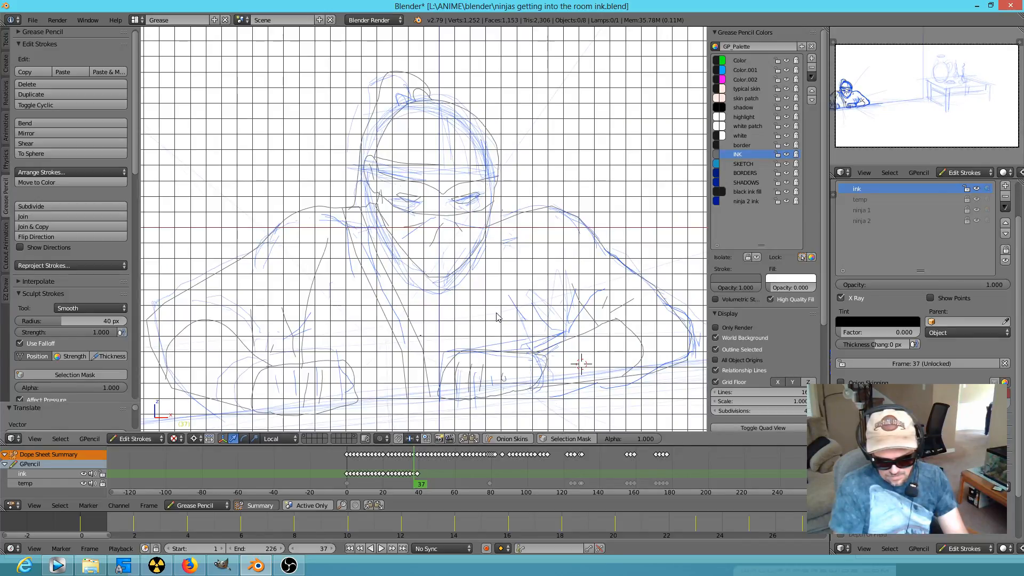
key("ctrl+z")
key("ctrl+z")
key("ctrl+shift+z")
key("ctrl+shift+z")
key("ctrl+shift+z")
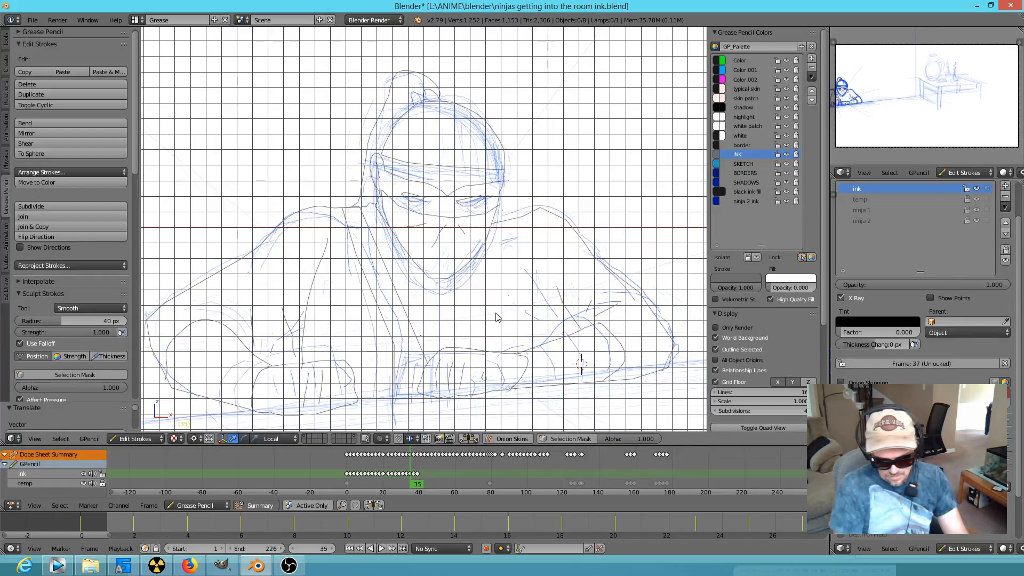
key("ctrl+z")
key("ctrl+z")
key("ctrl+shift+z")
key("ctrl+shift+z")
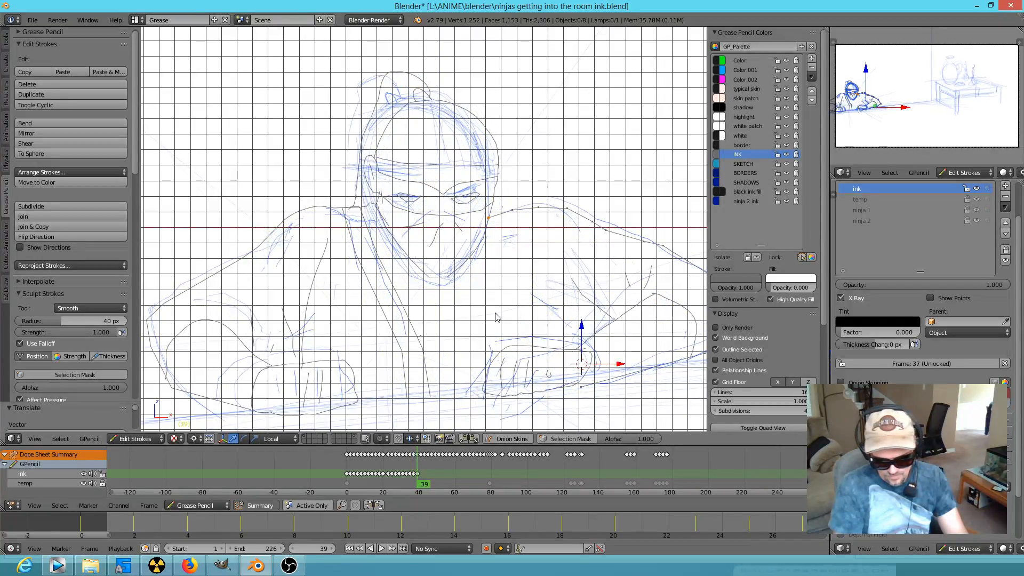
Select all head and face strokes at frame 39 and rotate them about -3.9° around the 3D cursor near the chin
mouse_move(417, 60)
left_mouse_down("ctrl")
mouse_move(355, 142)
mouse_move(400, 235)
mouse_move(473, 286)
mouse_move(497, 133)
mouse_move(480, 99)
left_mouse_up("ctrl")
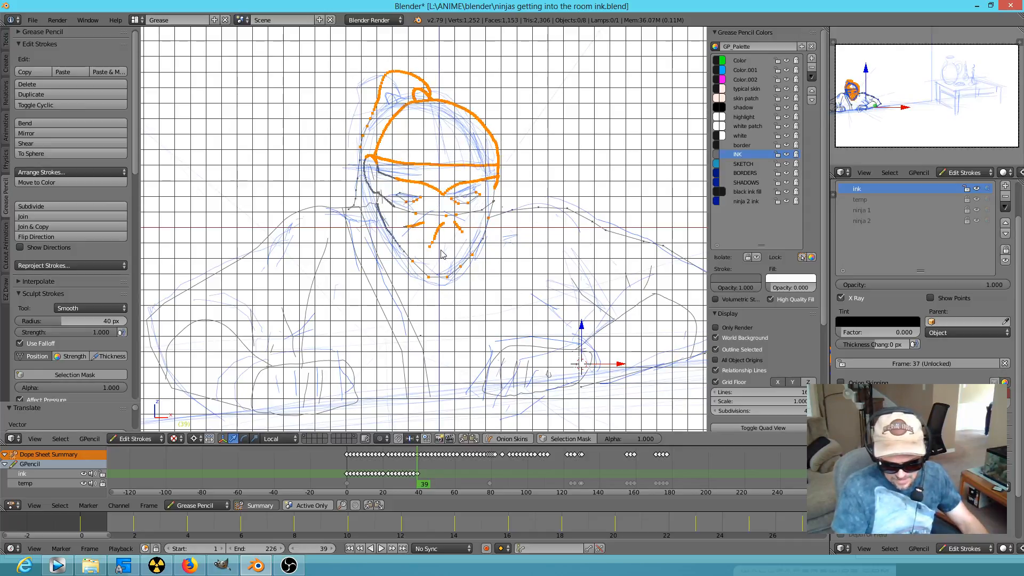
key("r")
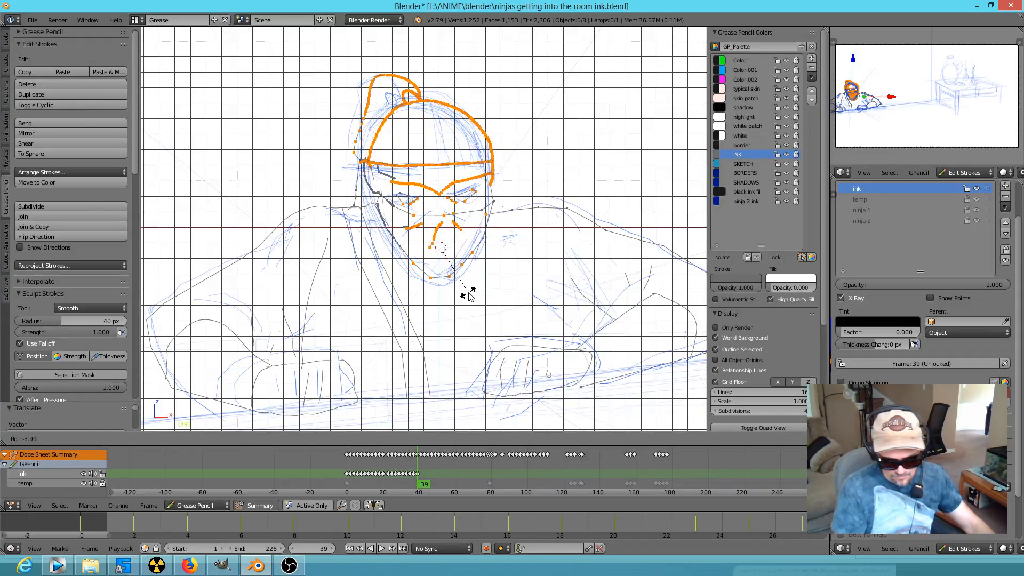
Rotate the ninja's selected head strokes by about -5.9° with smooth proportional editing at size 0.52, and nudge them onto the sketch
right_click(469, 295)
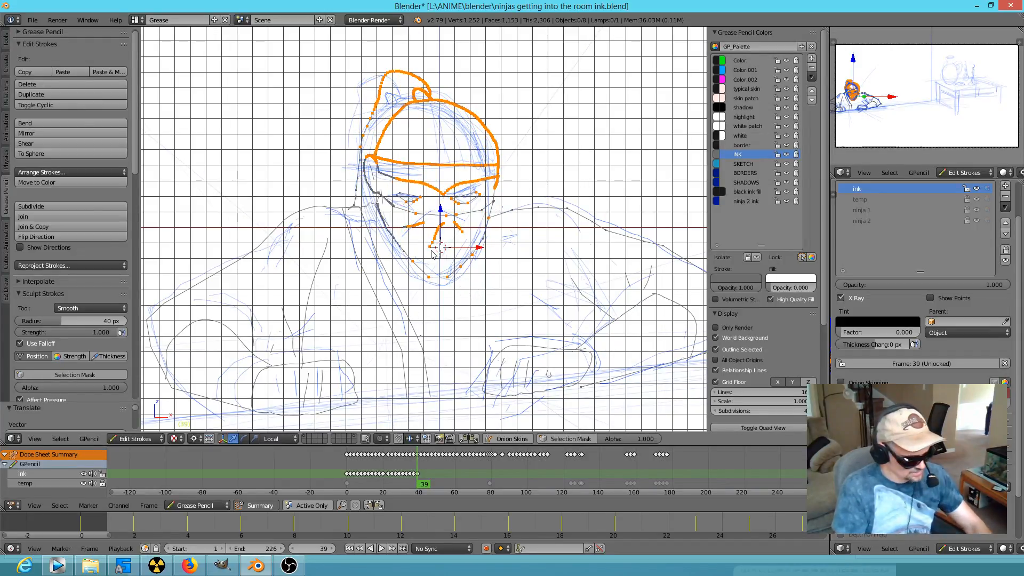
key("o")
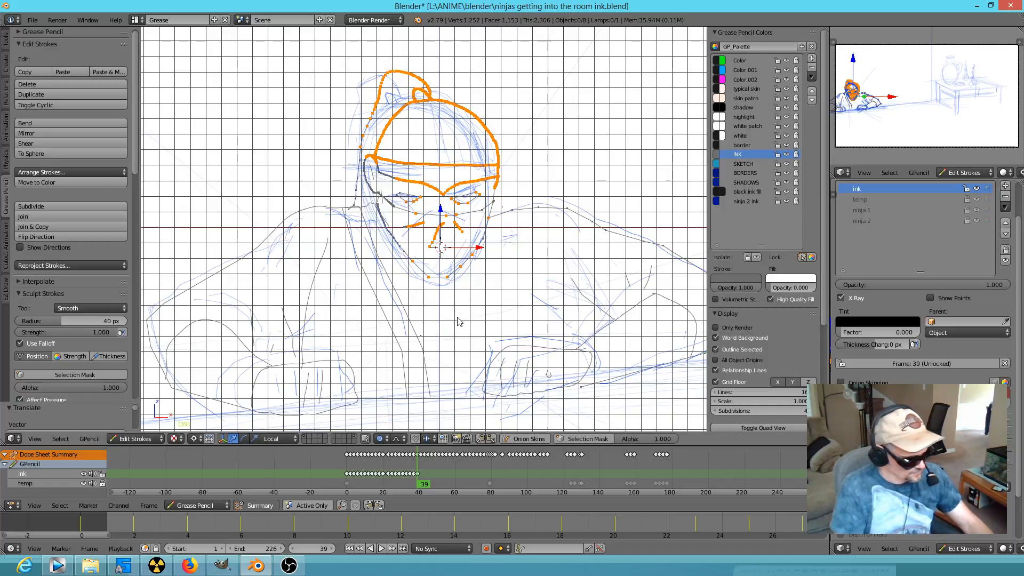
key("r")
scroll(462, 312, "up", 4)
scroll(462, 308, "down", 12)
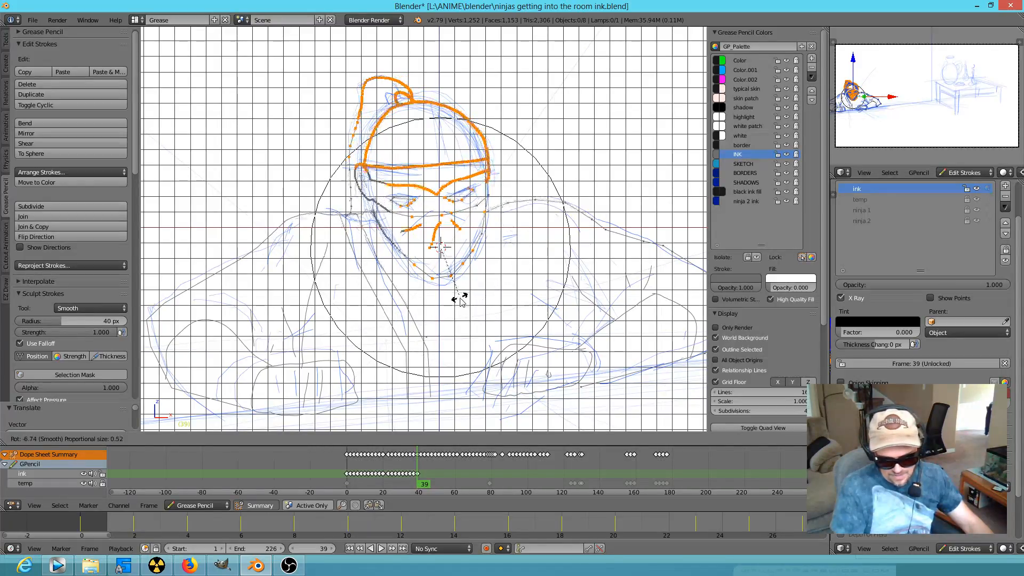
left_click(458, 303)
key("r")
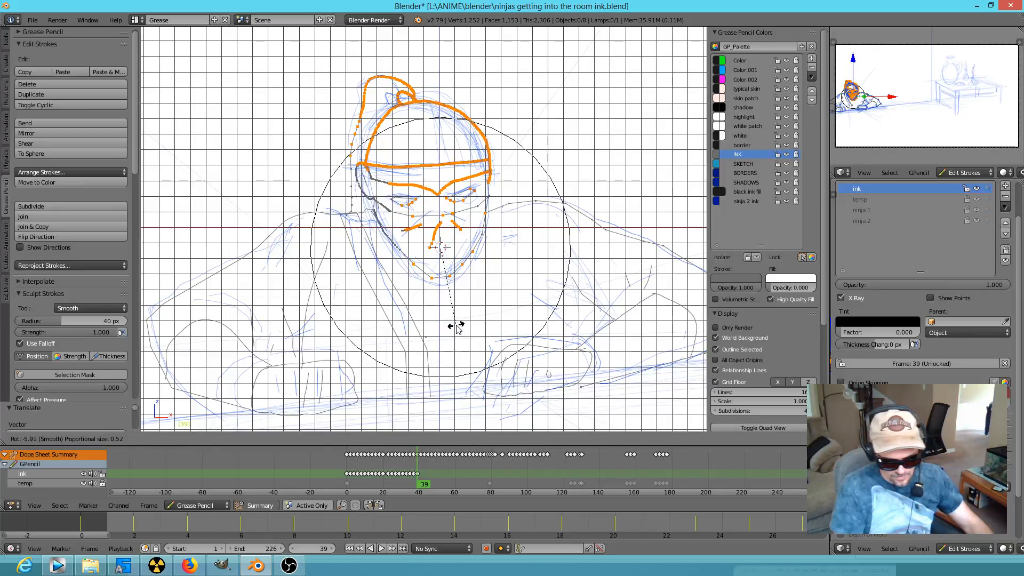
left_click(456, 328)
key("g")
left_click(457, 332)
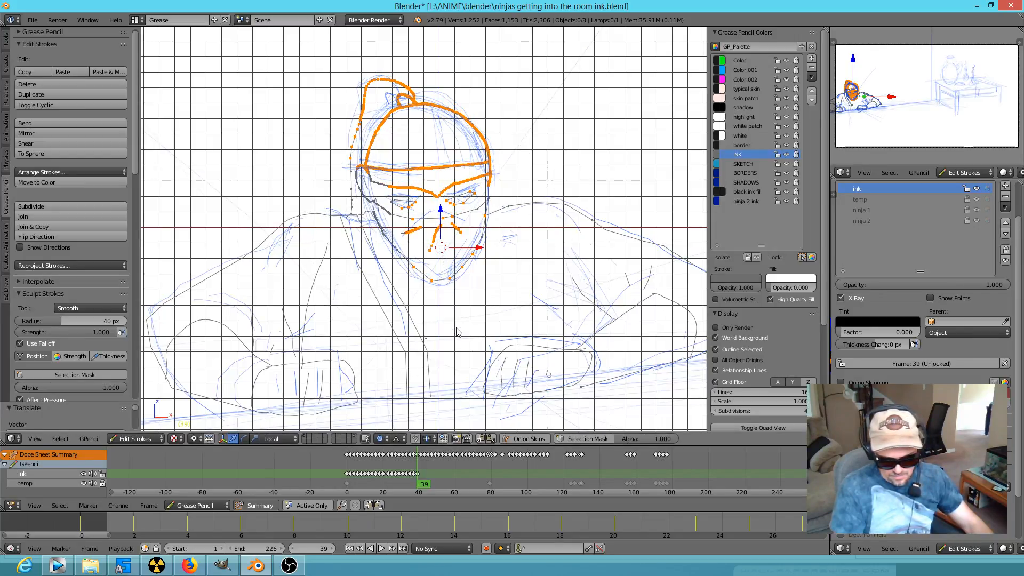
Isolate the ink drawing by hiding the sketch layers and deselecting all strokes, with the viewport set to Only Render
mouse_move(528, 291)
middle_mouse_down("shift")
mouse_move(480, 265)
mouse_move(491, 264)
middle_mouse_up("shift")
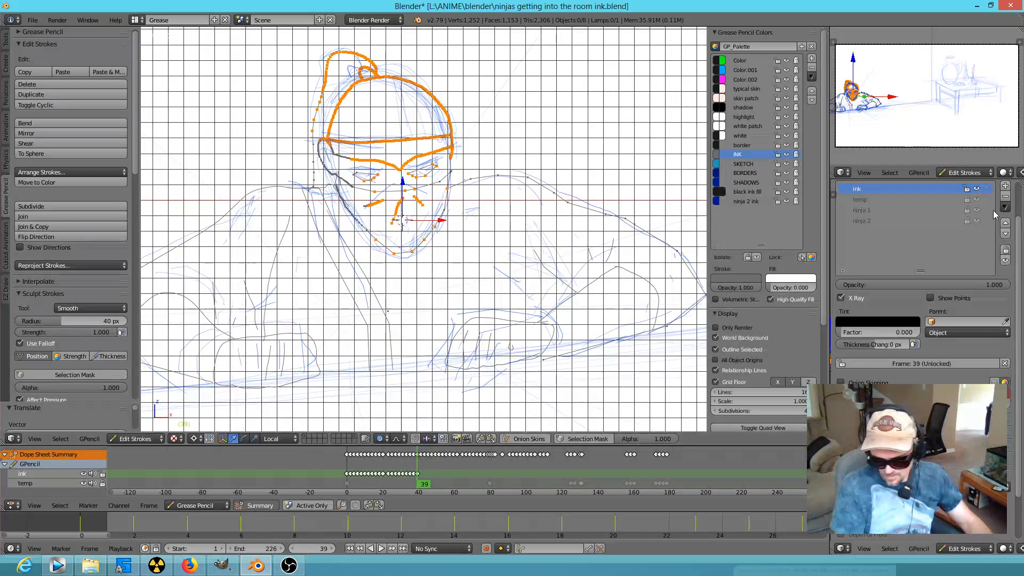
left_click(977, 200)
left_click(977, 221)
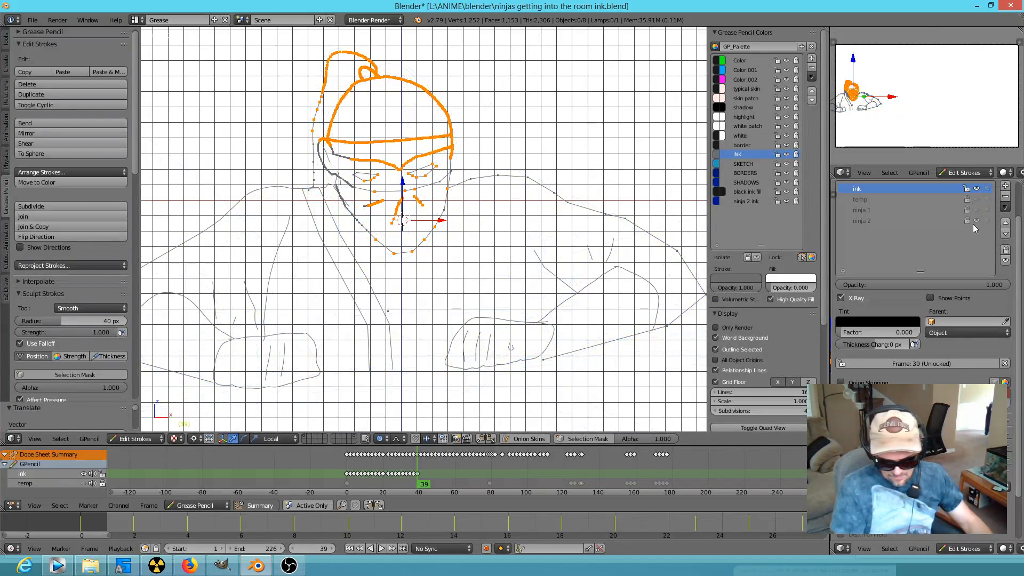
key("a")
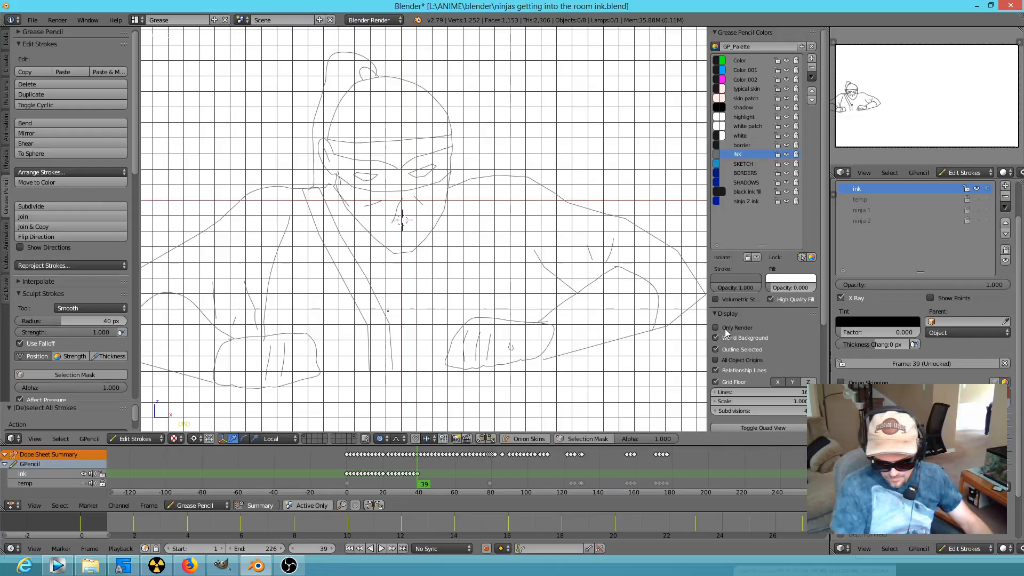
left_click(726, 329)
Show the temp and ninja 1 sketch layers again and review the inked ninja within the whole scene
left_click(978, 201)
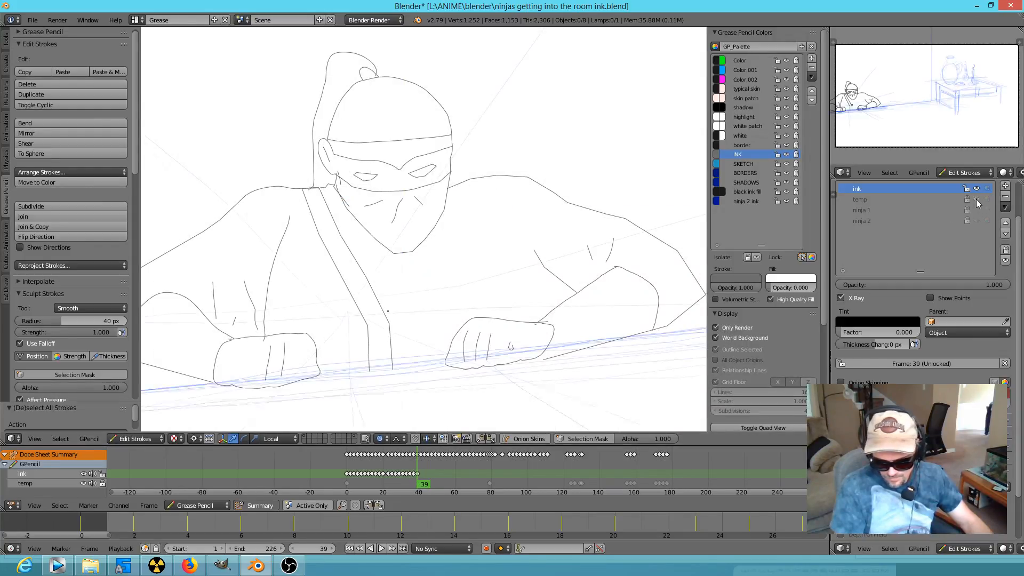
left_click(977, 211)
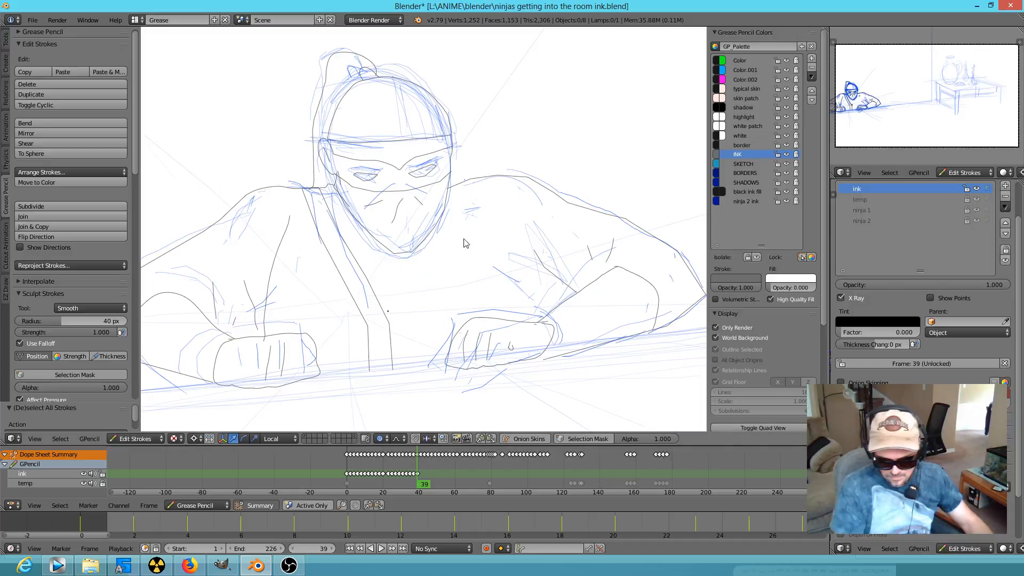
scroll(524, 268, "down", 2)
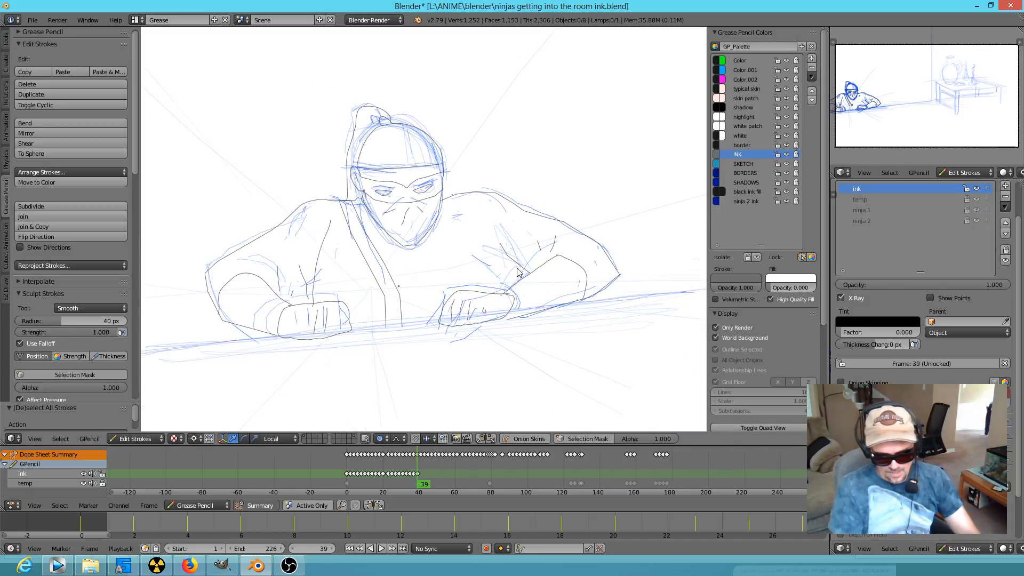
scroll(465, 232, "down", 5)
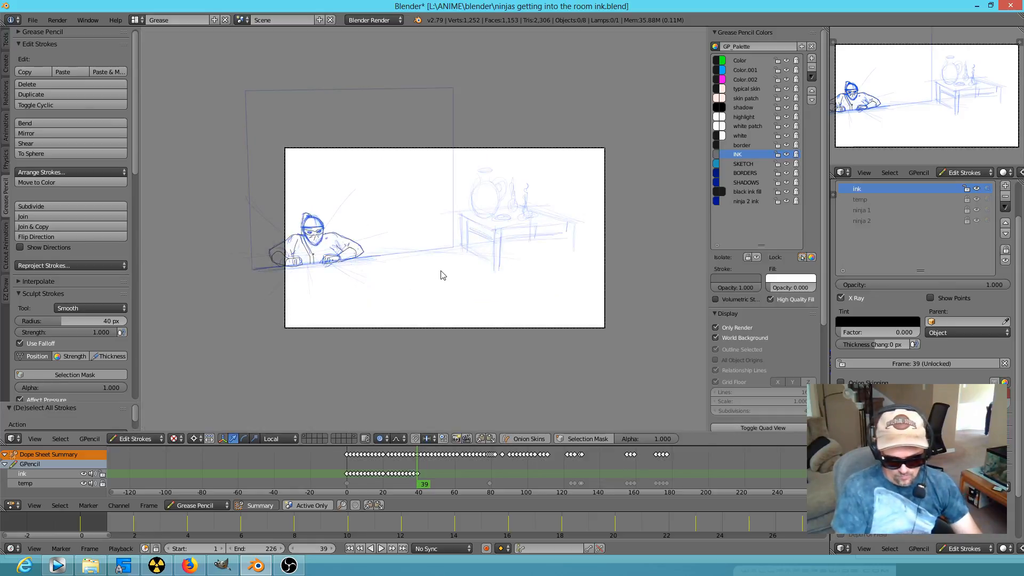
scroll(327, 270, "up", 5)
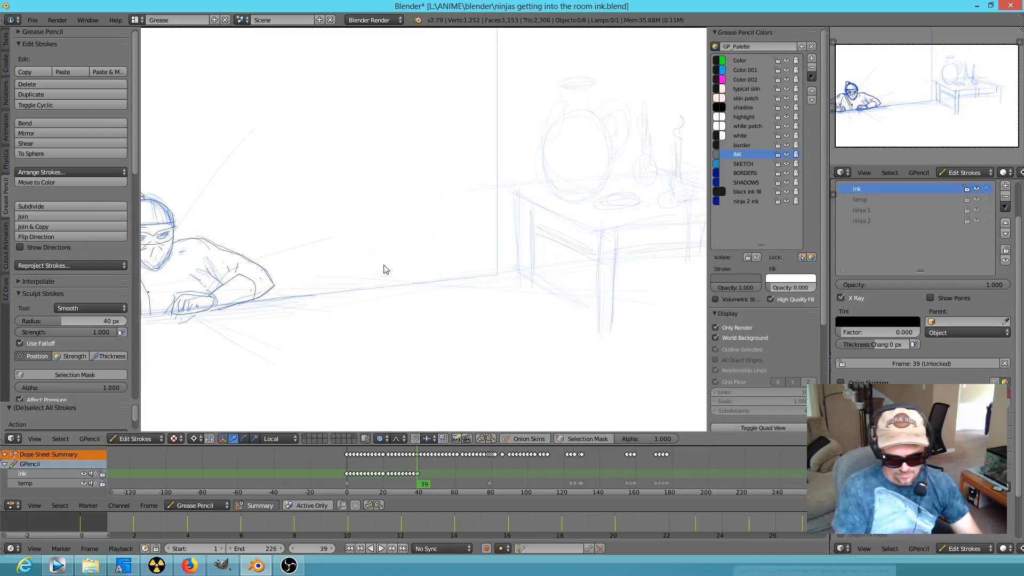
scroll(492, 270, "down", 3)
scroll(414, 267, "up", 4)
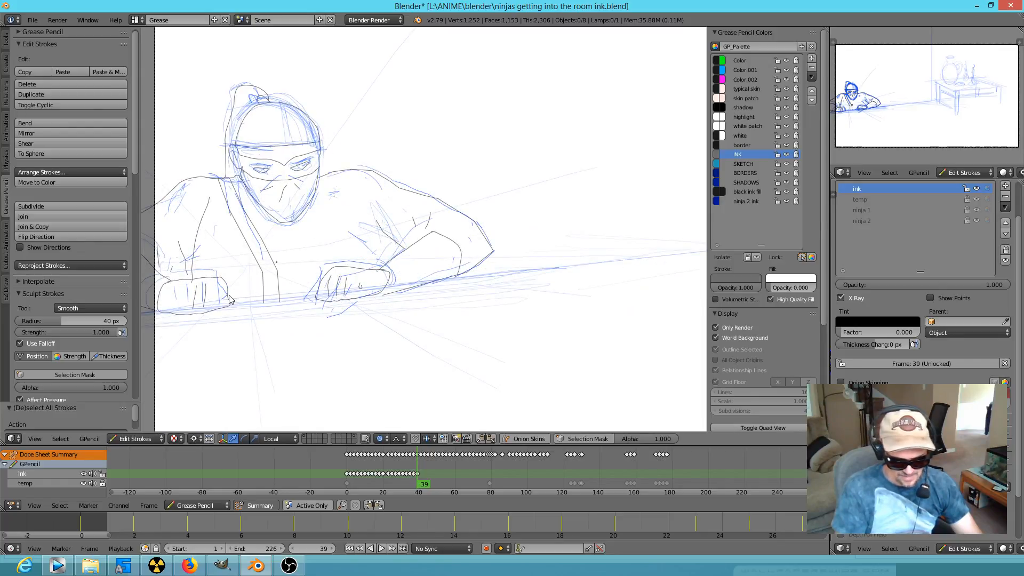
scroll(446, 309, "down", 5)
scroll(478, 273, "up", 6)
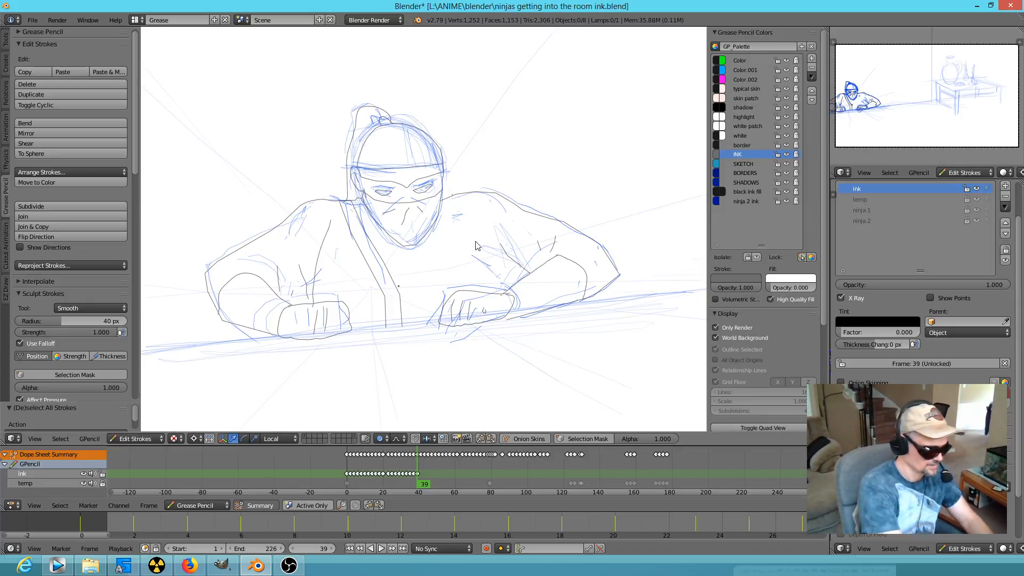
Snap the cursor to the center and advance the animation to frame 41
key("shift+s")
left_click(476, 242)
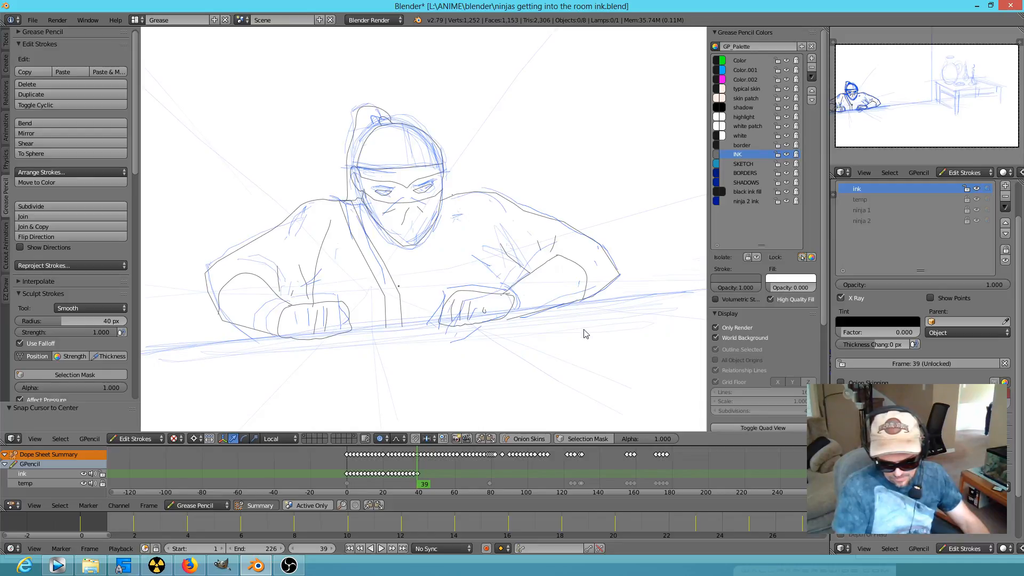
key("Right")
key("Right")
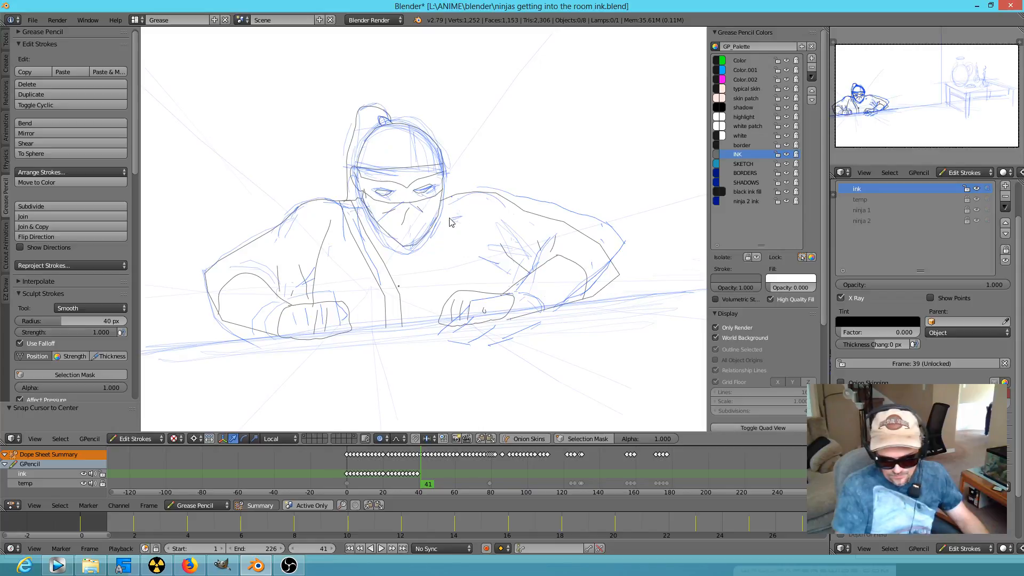
Select the ink strokes of the right-hand arm and fist and rotate them about the shoulder onto the sketch, using proportional size 0.30
mouse_move(619, 220)
left_mouse_down("ctrl")
mouse_move(573, 205)
mouse_move(523, 212)
mouse_move(464, 256)
mouse_move(514, 354)
mouse_move(633, 245)
mouse_move(670, 278)
left_mouse_up("ctrl")
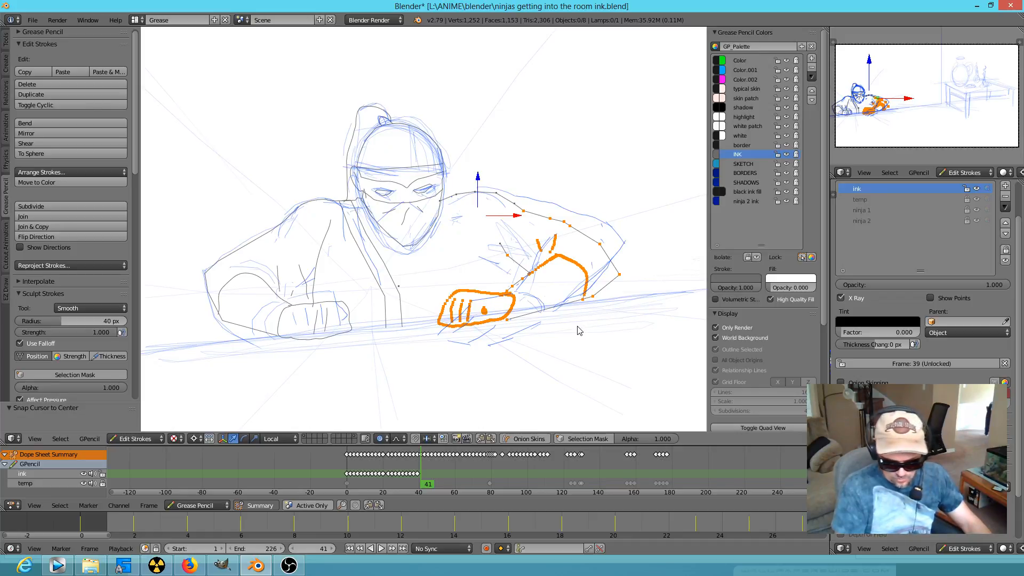
key("r")
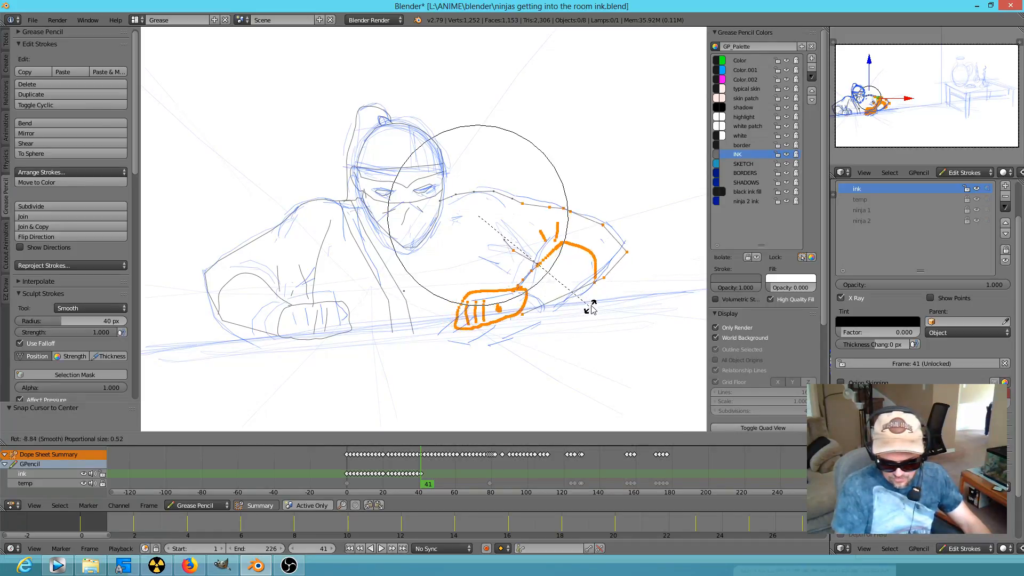
scroll(594, 306, "up", 5)
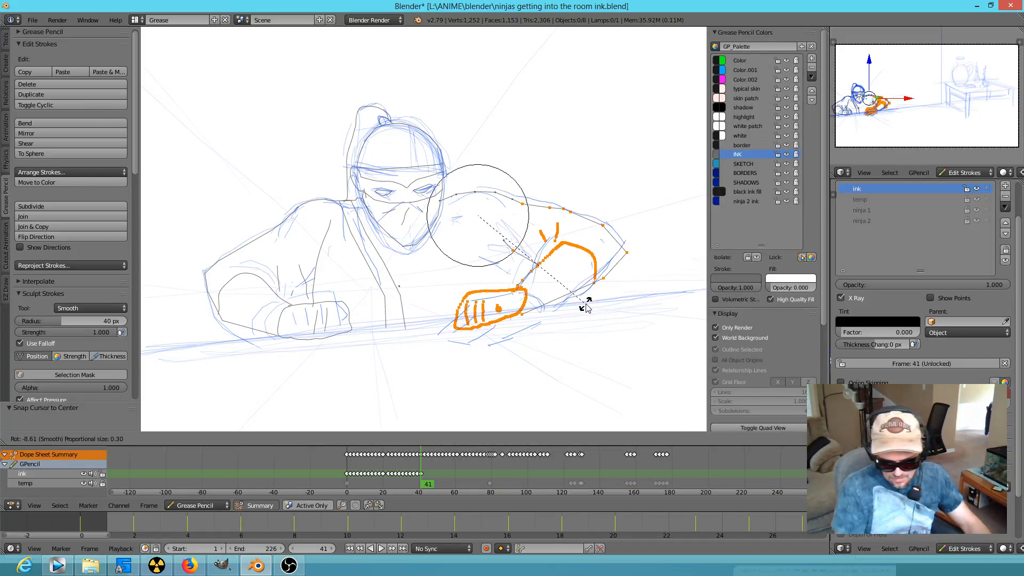
left_click(587, 304)
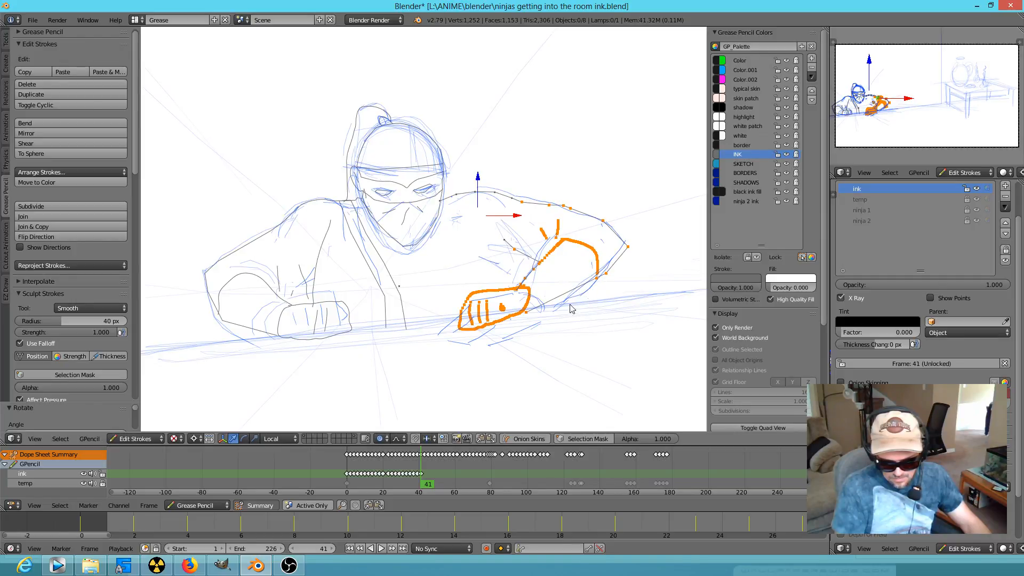
Try to reshape the fist by pulling the lower edge of its outline downward
right_click(502, 324)
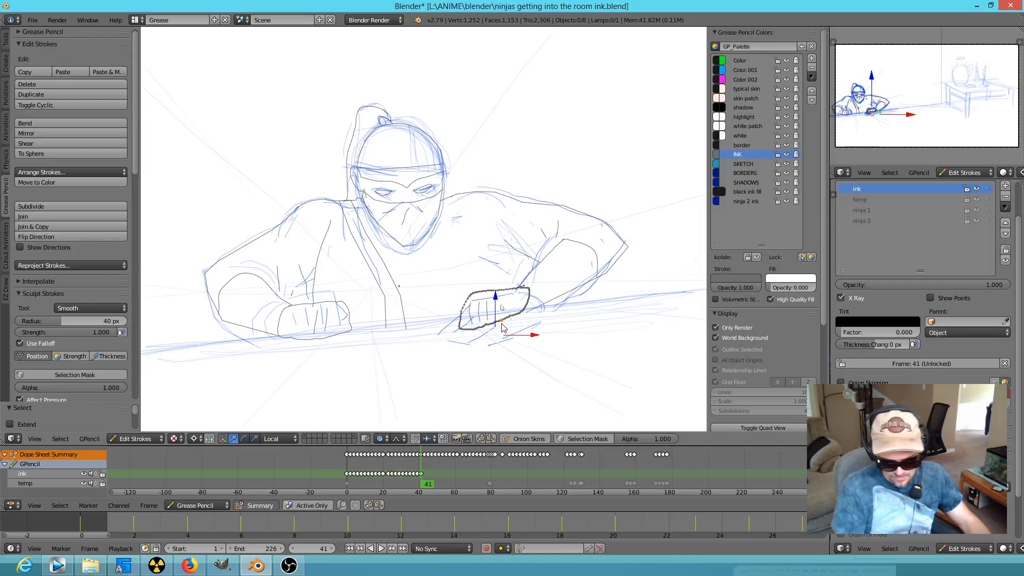
key("g")
left_click(508, 326)
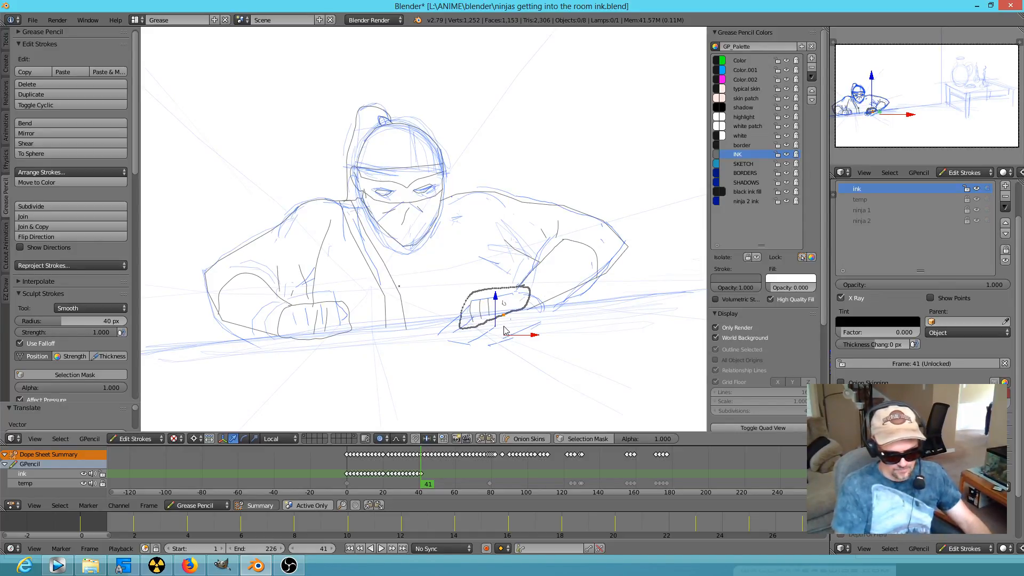
key("ctrl+z")
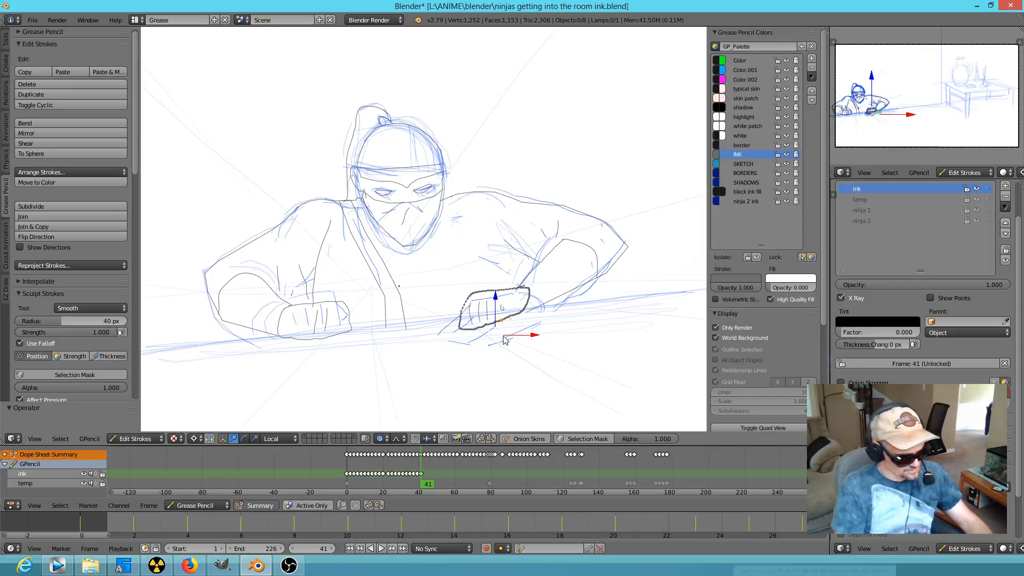
key("e")
left_click_drag(501, 336, 505, 339)
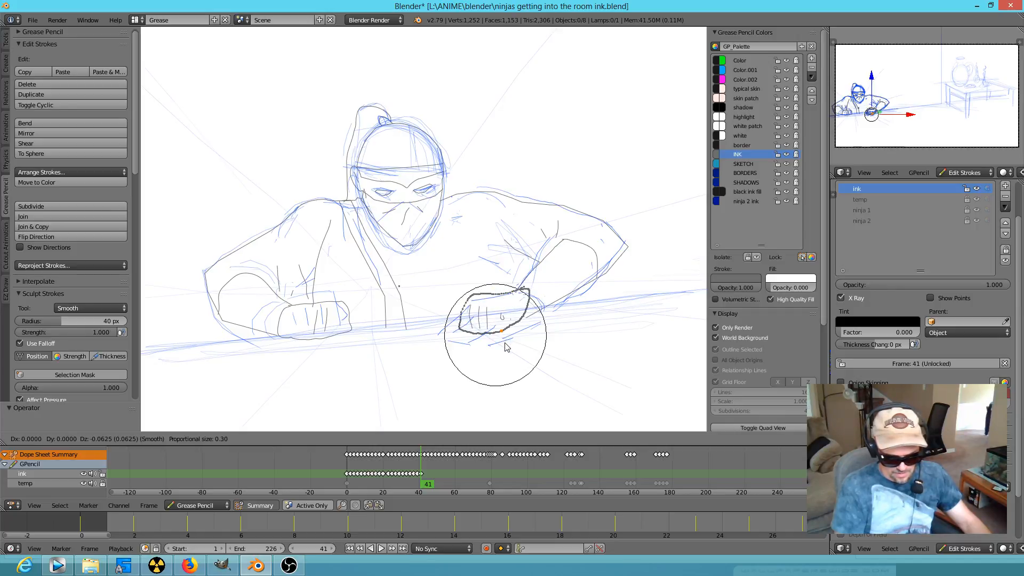
left_click(509, 341)
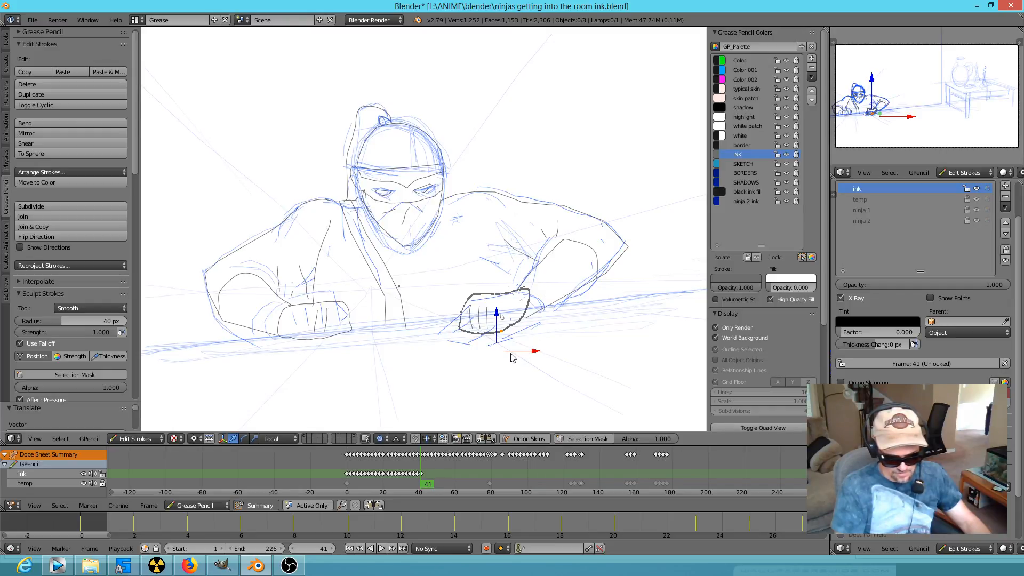
Select the fist's outline and finger strokes at the end of the rotated arm and delete them on frame 41
mouse_move(520, 344)
left_mouse_down("ctrl")
mouse_move(514, 291)
mouse_move(453, 301)
mouse_move(493, 348)
left_mouse_up("ctrl")
key("g")
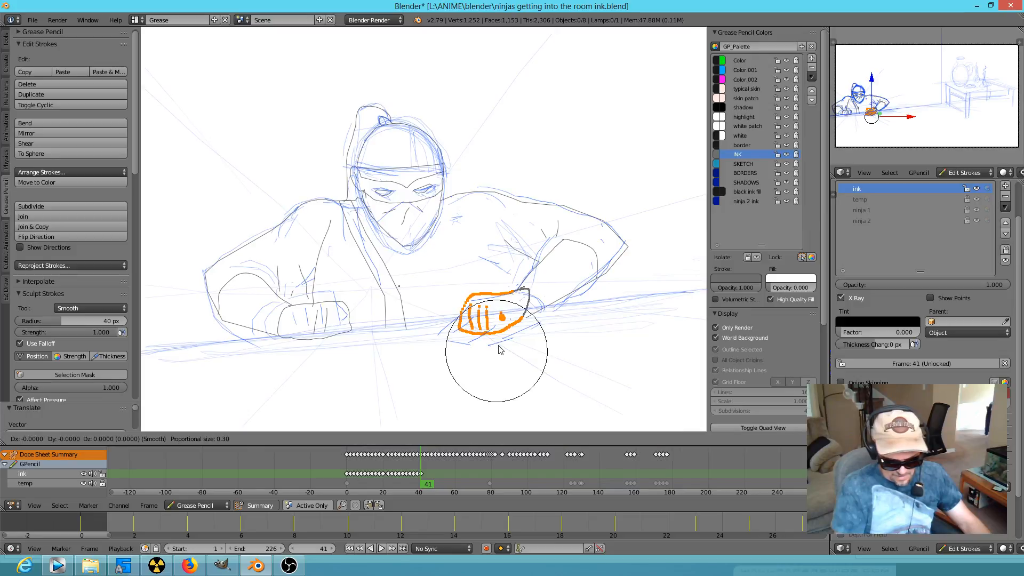
key("Escape")
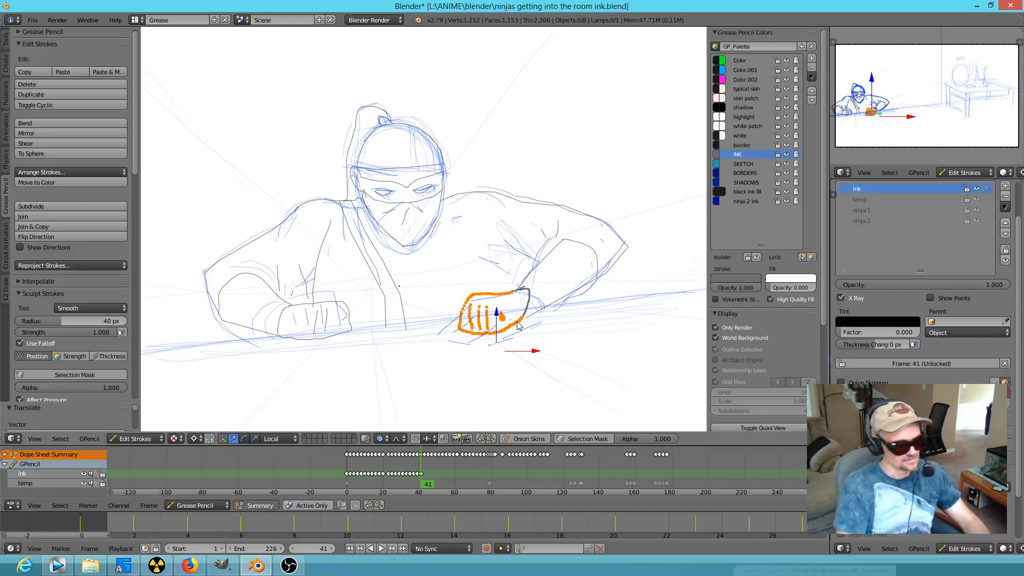
left_click(521, 299)
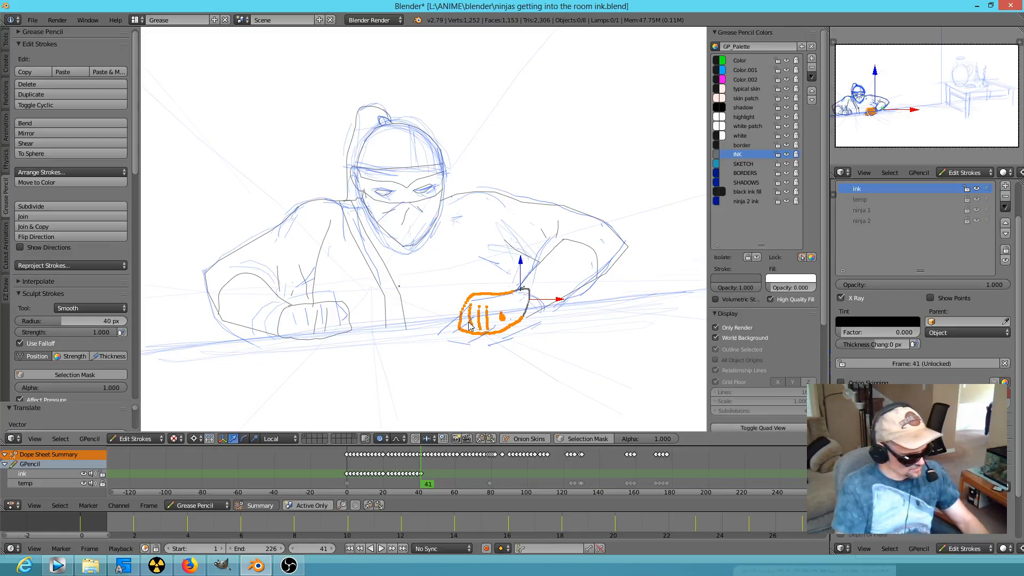
key("x")
left_click(463, 339)
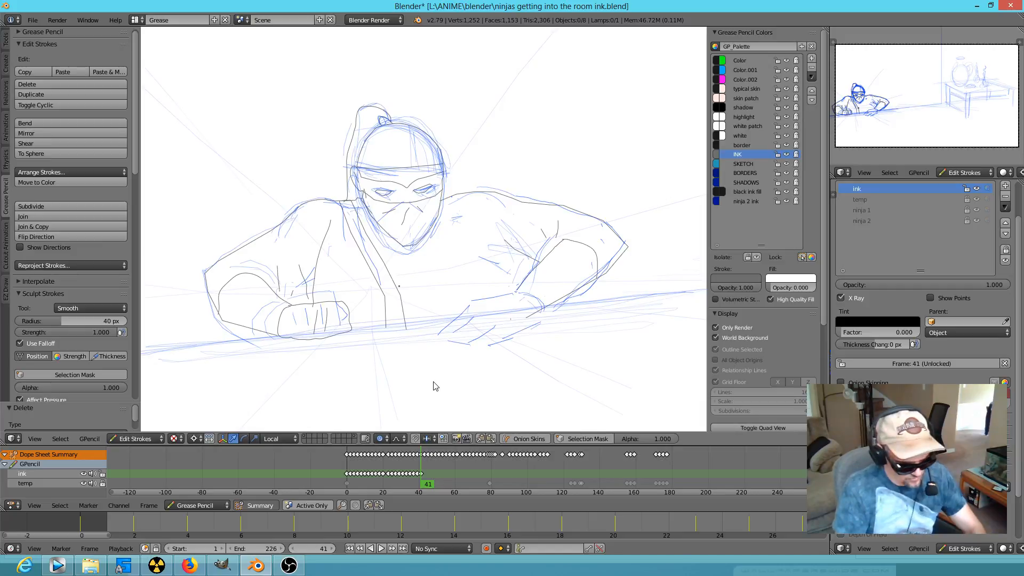
Compare frames 39 and 41, and ink an open hand with spread fingers over the hand sketch on frame 41
key("Left")
key("Left")
key("Right")
key("Right")
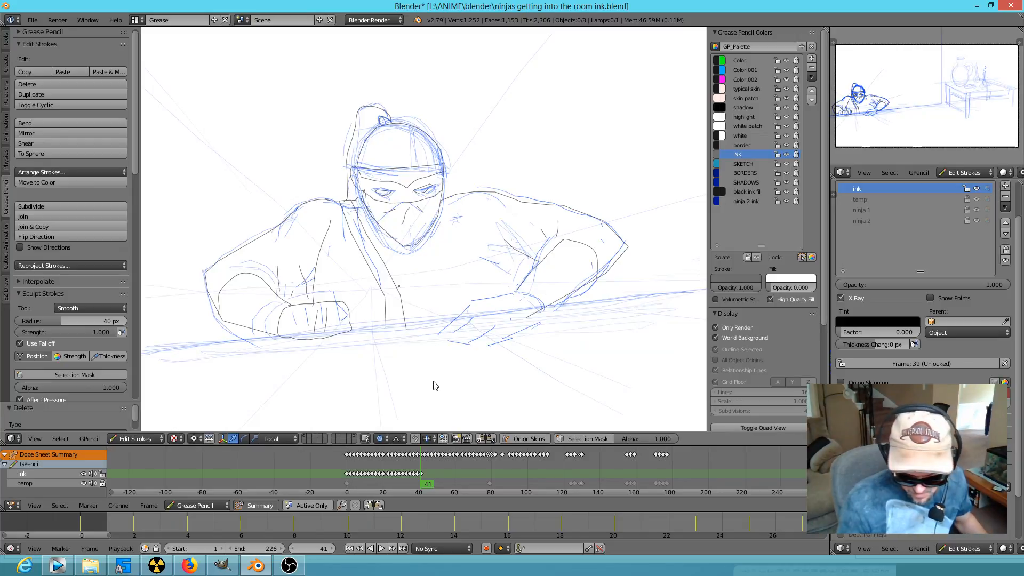
scroll(555, 330, "up", 2)
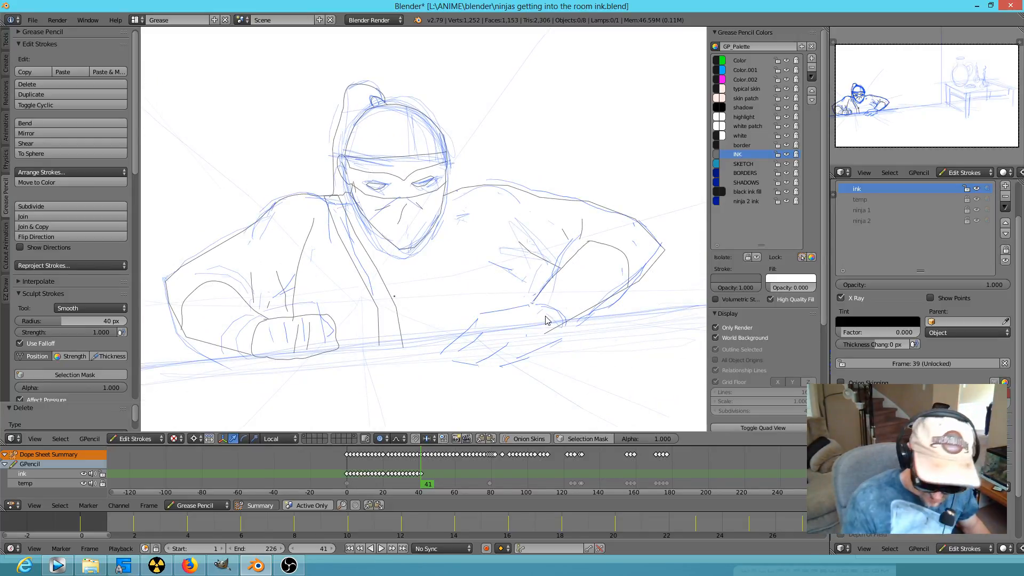
mouse_move(531, 306)
left_mouse_down()
mouse_move(540, 306)
mouse_move(475, 323)
mouse_move(458, 348)
mouse_move(486, 332)
mouse_move(470, 346)
mouse_move(498, 350)
mouse_move(496, 359)
mouse_move(555, 326)
left_mouse_up()
mouse_move(486, 342)
left_mouse_down()
mouse_move(501, 336)
mouse_move(485, 343)
left_mouse_up()
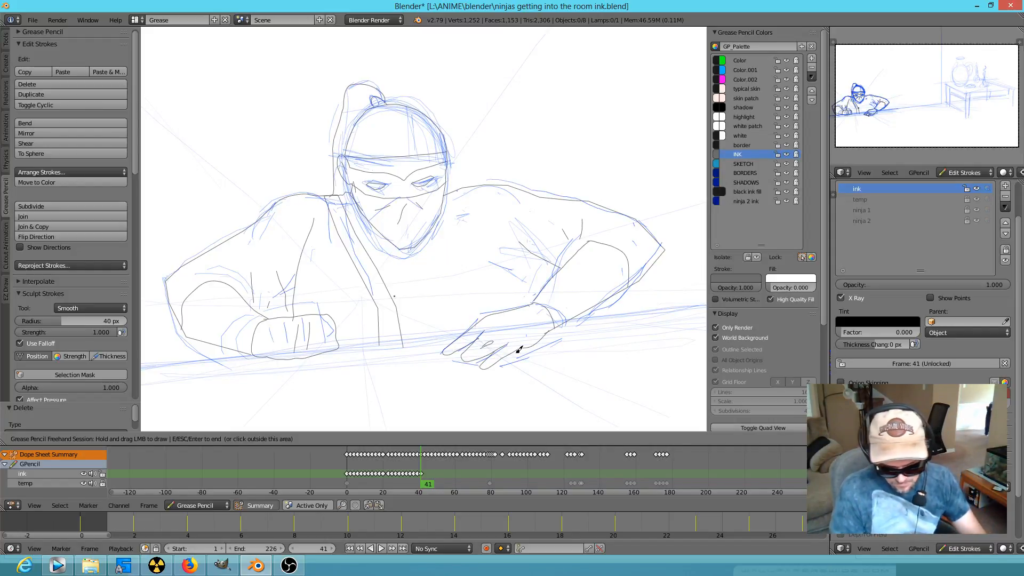
Compare frames 39 and 41, and ink a short fold line beside the forearm on frame 41
key("Left")
key("Left")
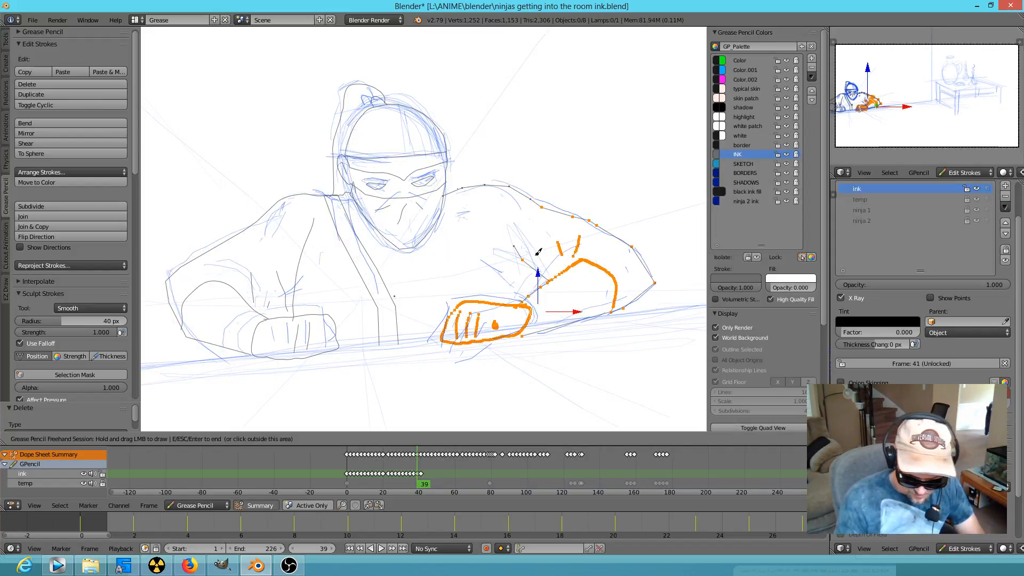
left_click_drag(536, 264, 540, 274)
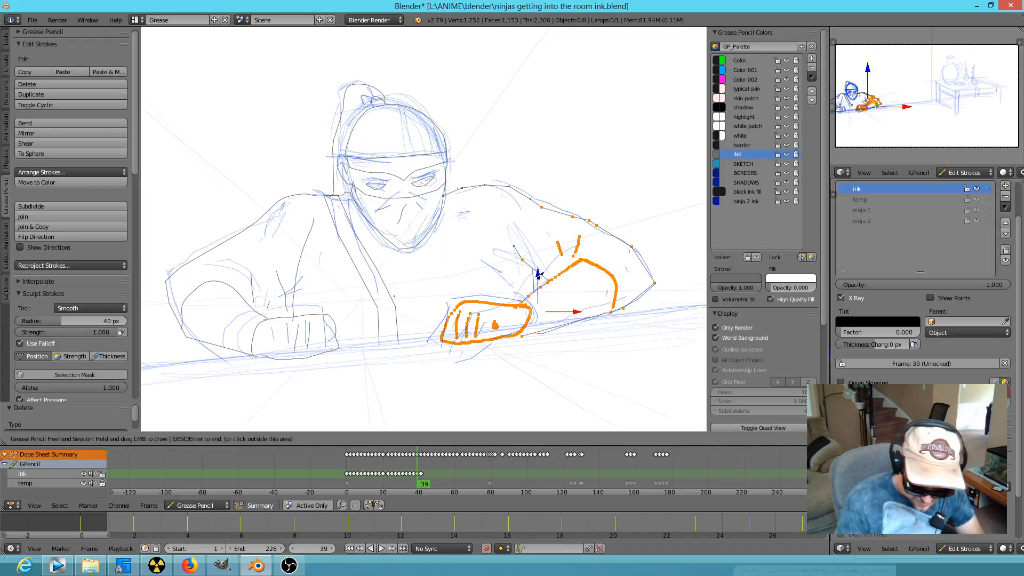
key("Right")
key("Right")
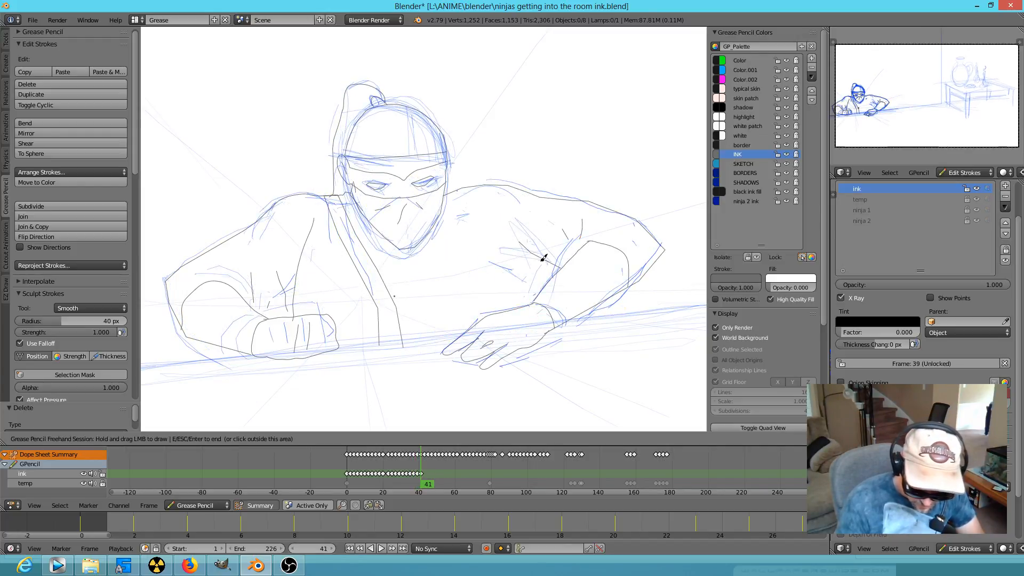
left_click_drag(540, 254, 549, 282)
Compare frames 41 and 43, and lasso-select the ink strokes of the bent arm and open hand on frame 43
key("Right")
key("Right")
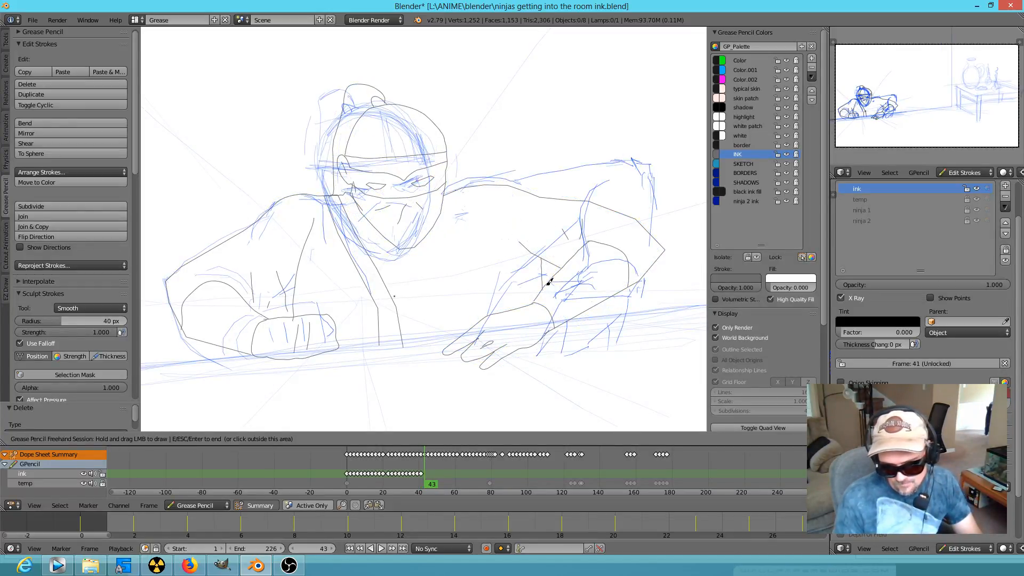
key("Left")
key("Left")
key("Right")
key("Right")
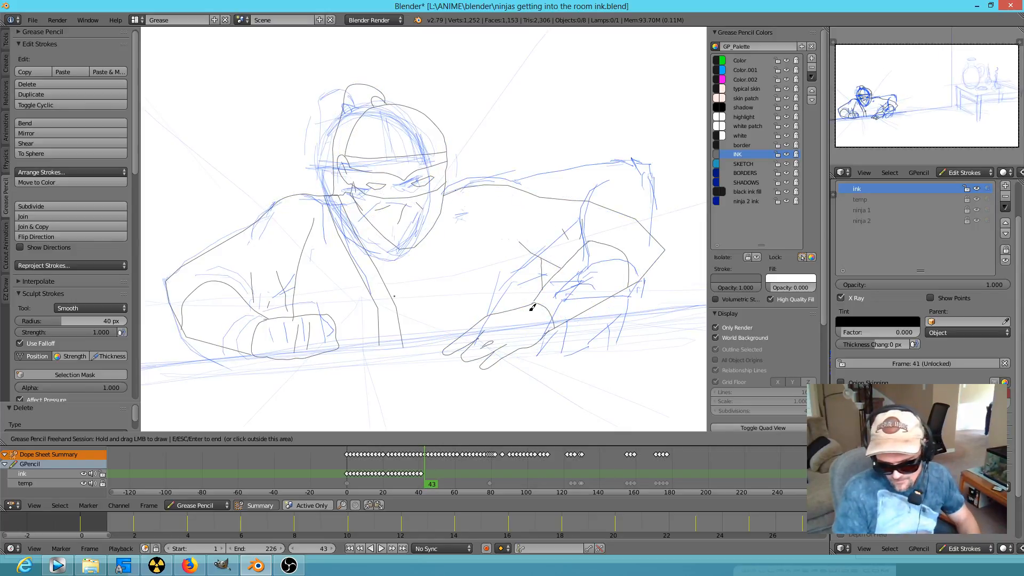
key("Escape")
mouse_move(662, 218)
left_mouse_down("ctrl")
mouse_move(619, 198)
mouse_move(442, 331)
mouse_move(648, 290)
left_mouse_up("ctrl")
left_click(488, 209)
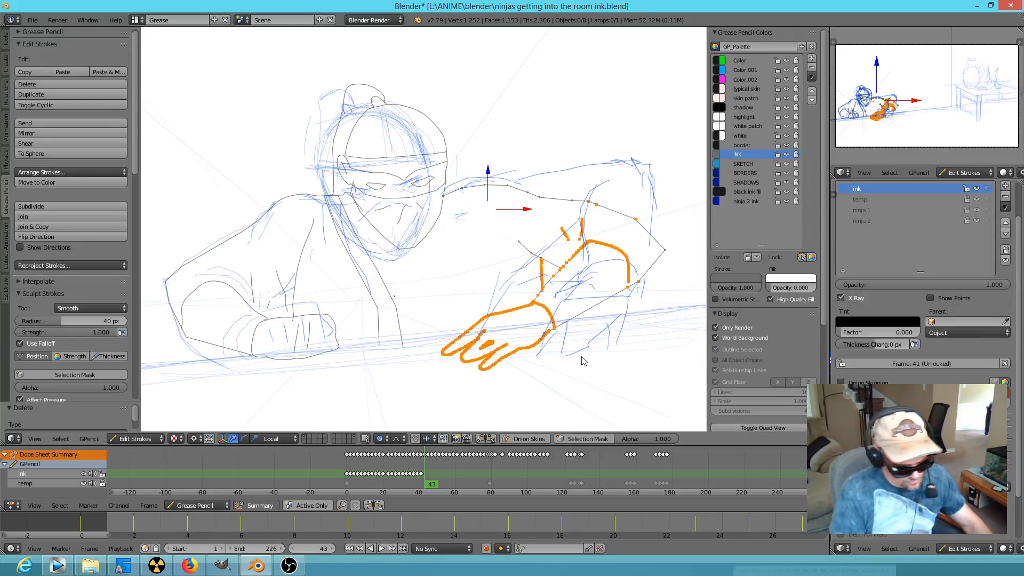
key("r")
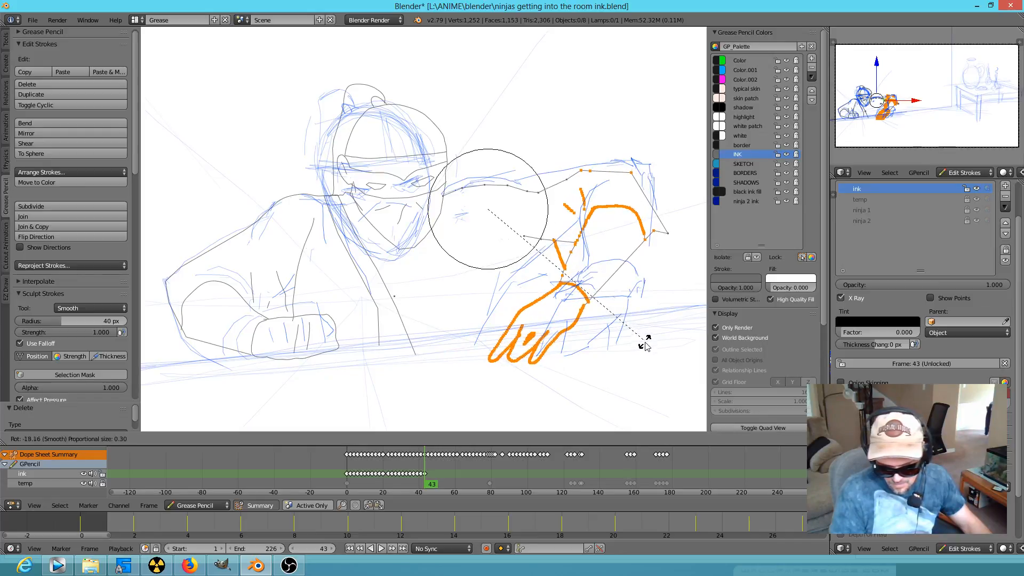
scroll(640, 326, "up", 1)
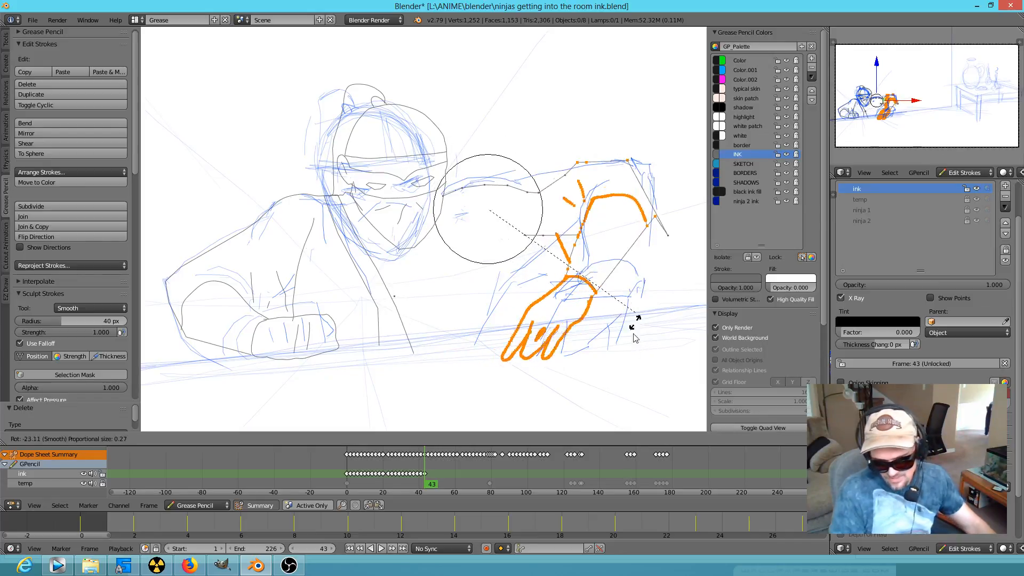
right_click(607, 387)
key("comma")
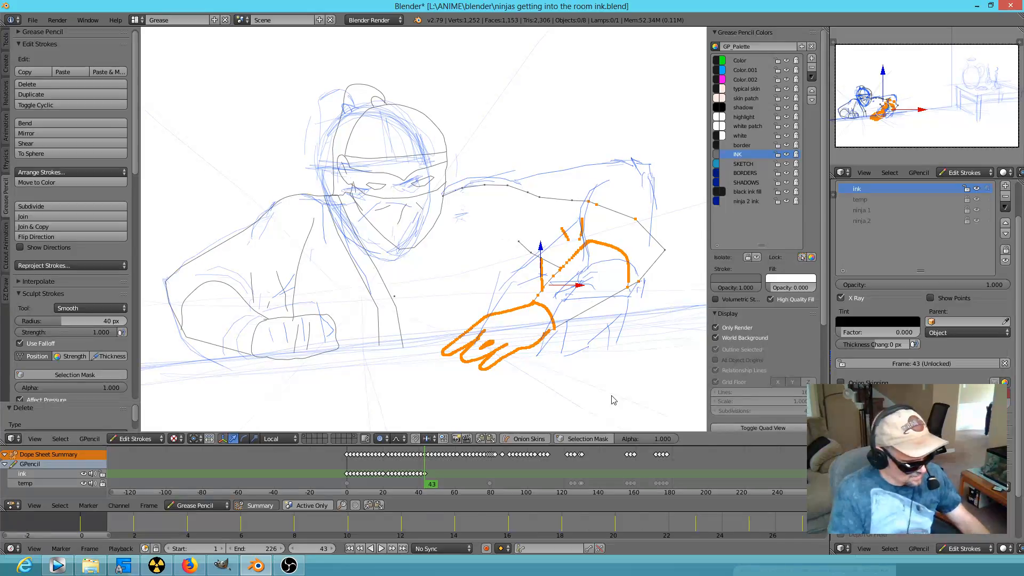
key("r")
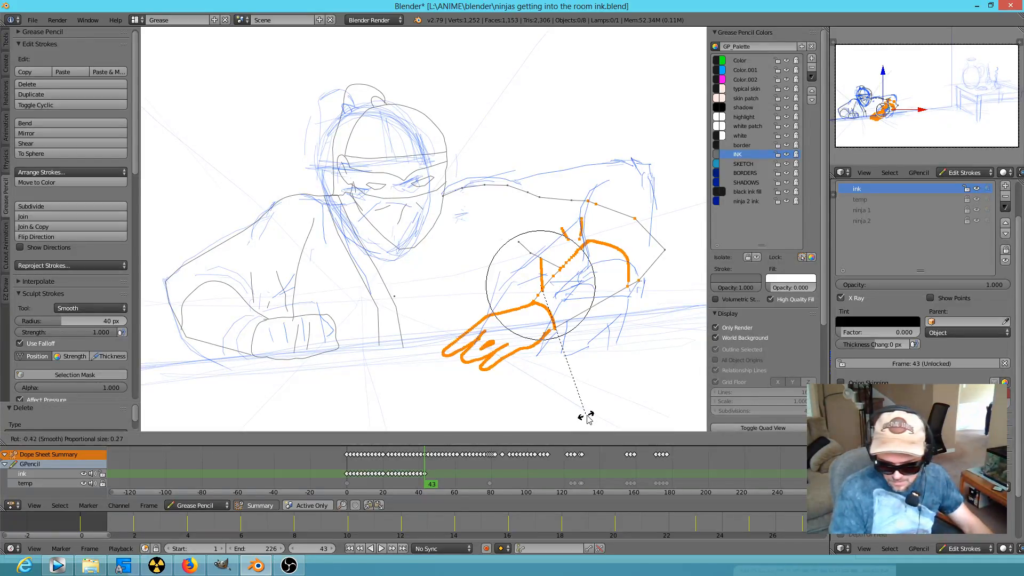
right_click(601, 396)
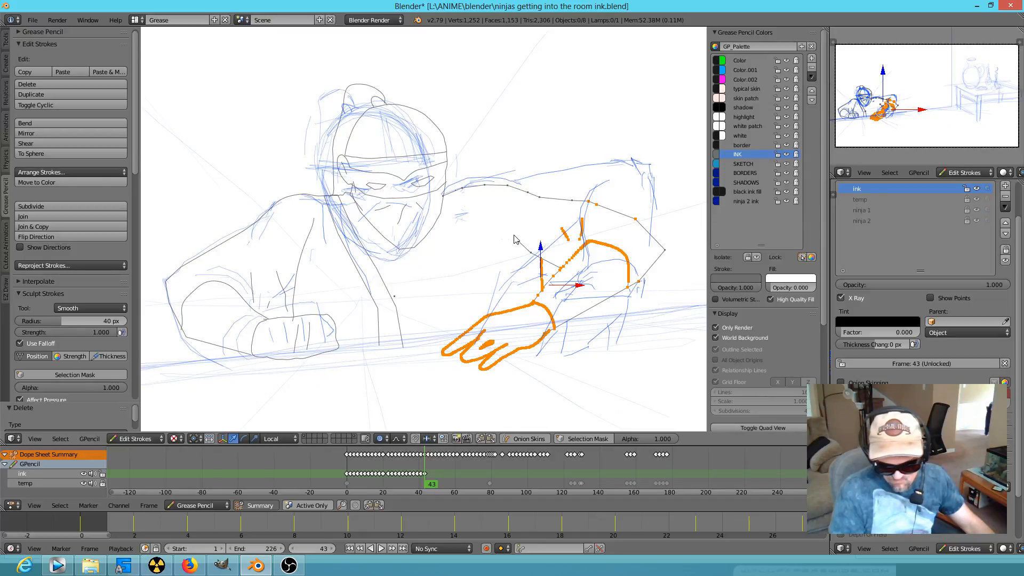
Extend the selection to the linked arm strokes and rotate them about the 3D cursor near the shoulder onto the sketch, without proportional editing
left_click(500, 211)
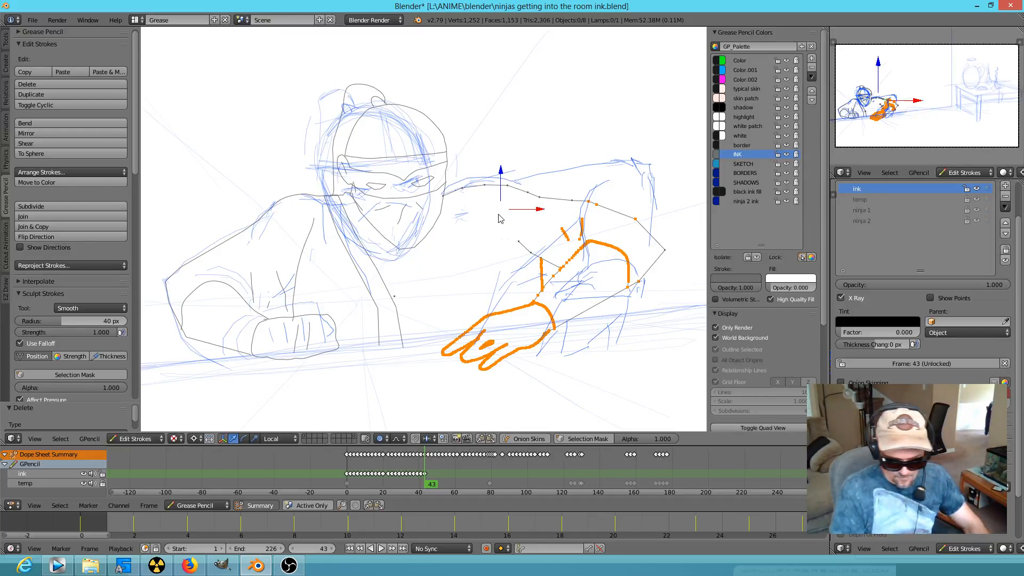
right_click(668, 255, "shift")
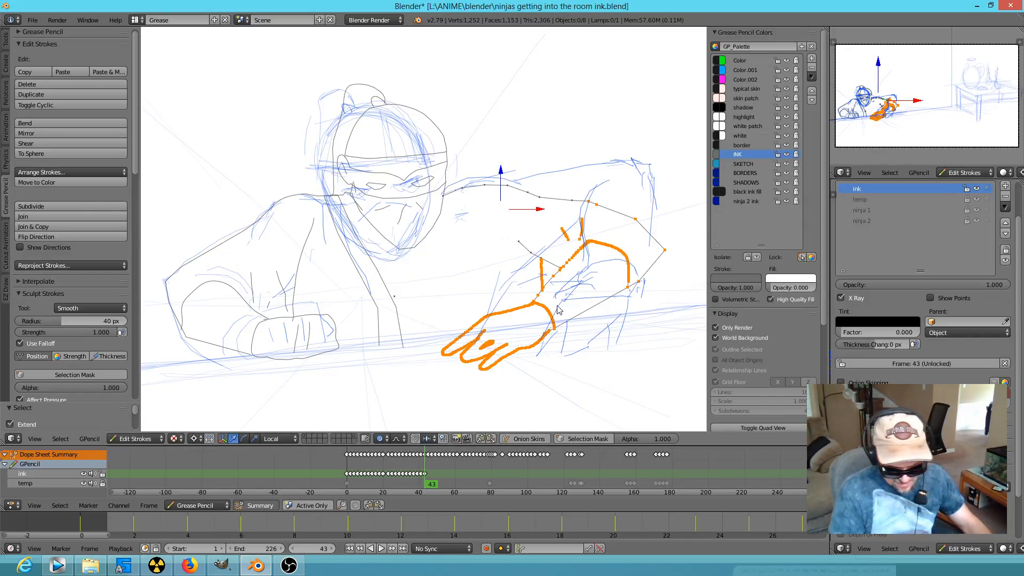
right_click(606, 283)
mouse_move(674, 257)
left_mouse_down("ctrl")
mouse_move(656, 209)
mouse_move(559, 216)
mouse_move(579, 280)
mouse_move(441, 347)
mouse_move(608, 379)
mouse_move(683, 302)
left_mouse_up("ctrl")
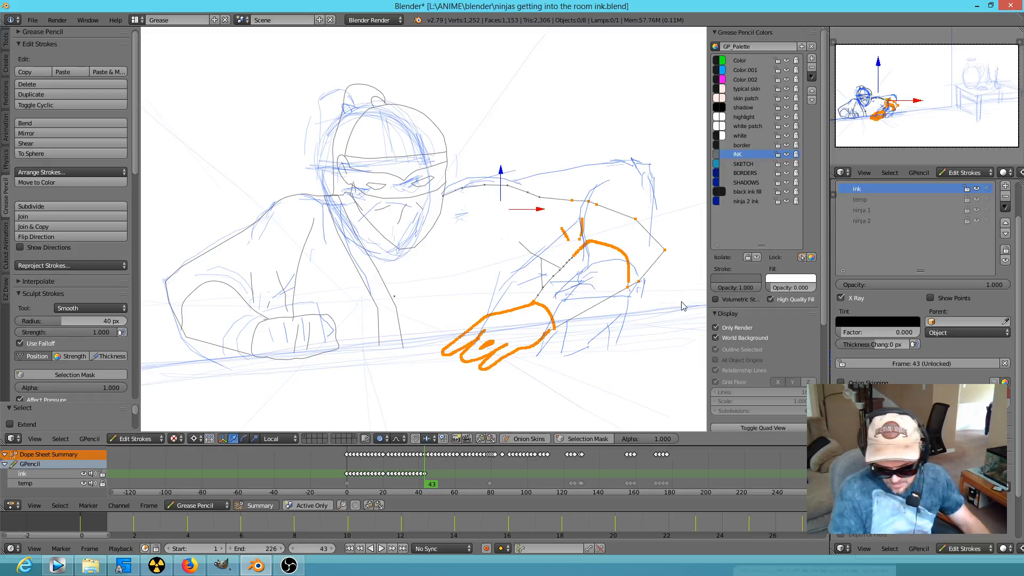
right_click(558, 267, "shift")
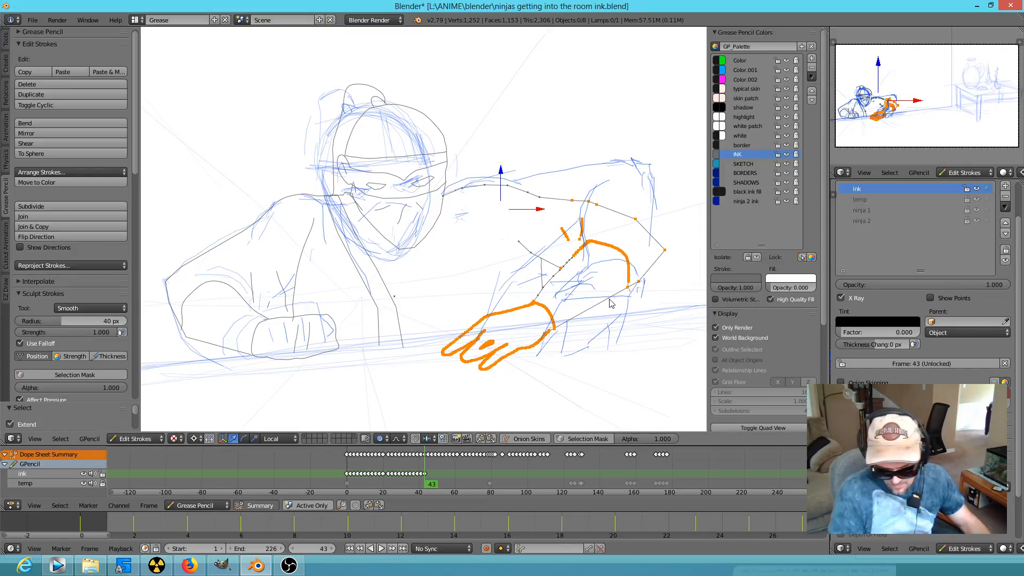
key("l")
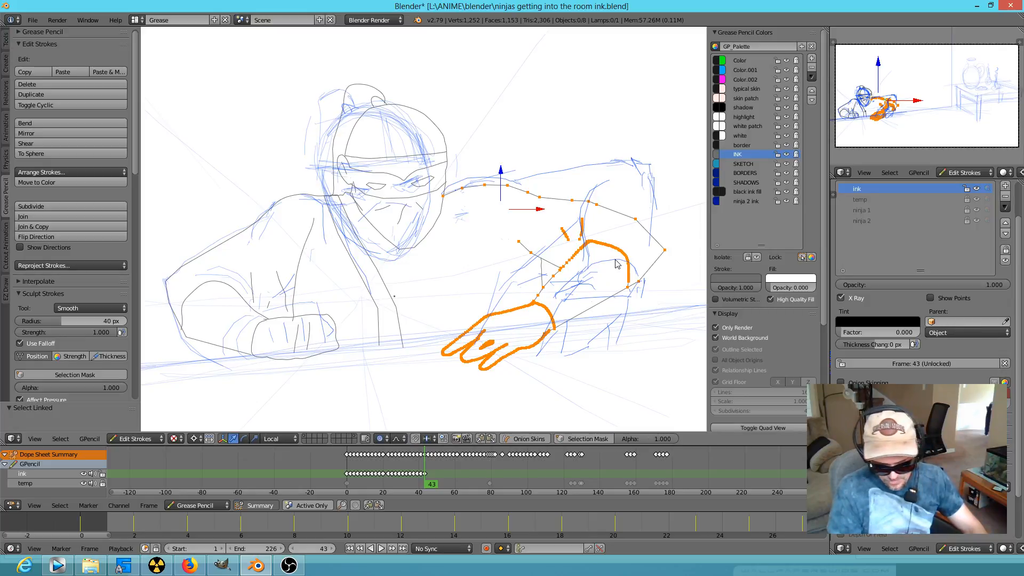
key("o")
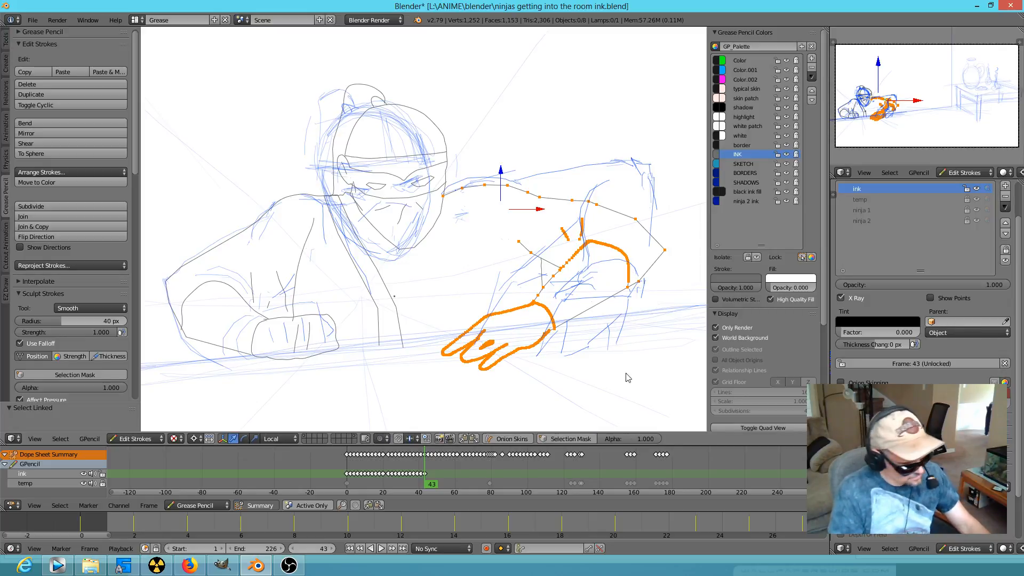
key("r")
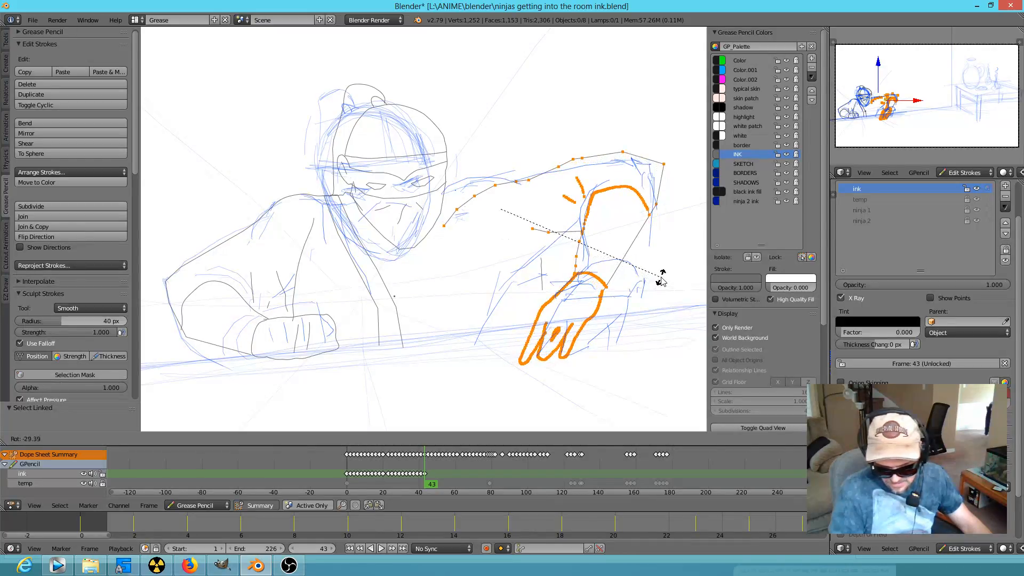
left_click(656, 292)
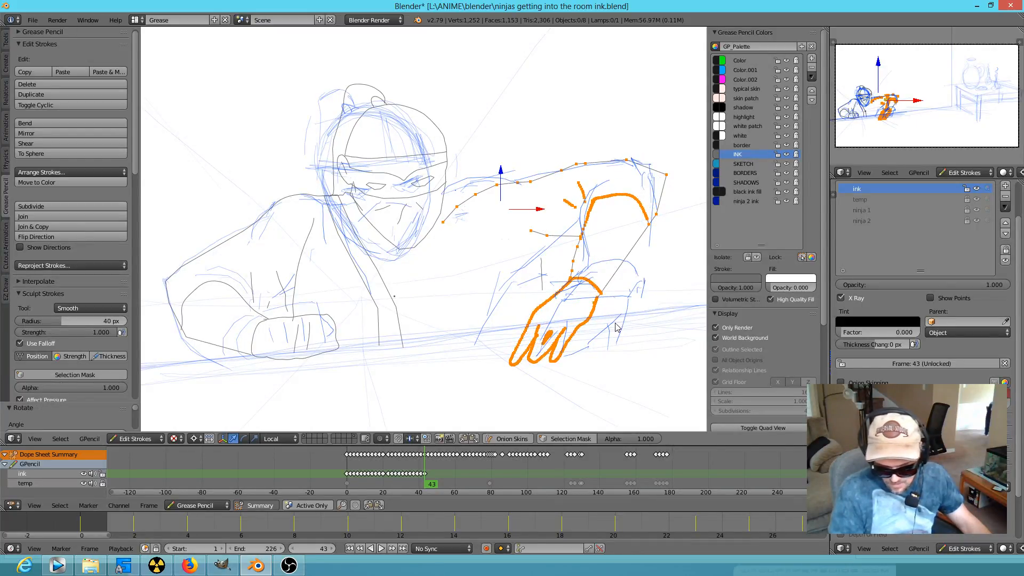
Move the points of the shoulder and upper-arm line back onto the sketched shoulder contour, rejoining it to the head
right_click(457, 212)
key("g")
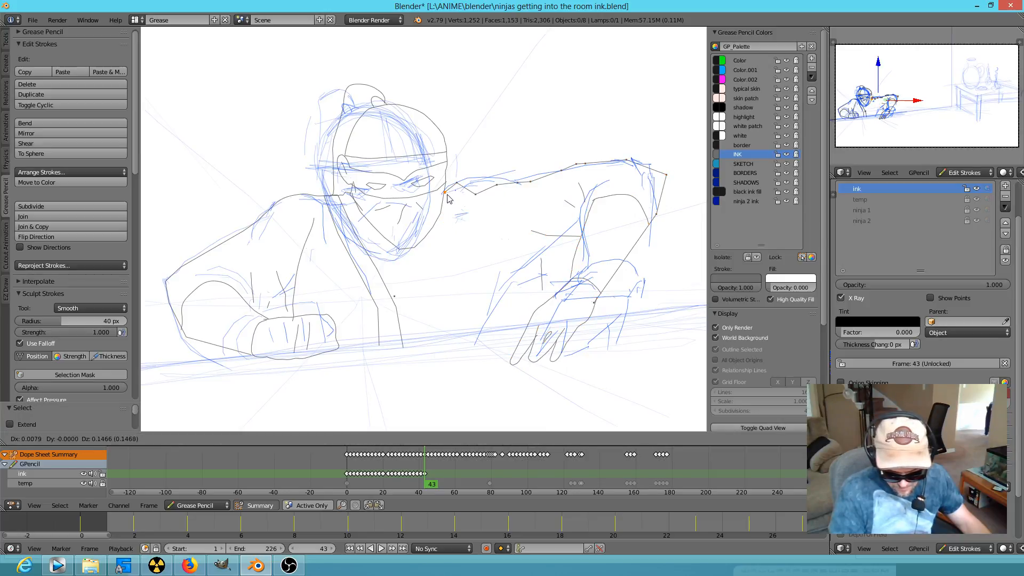
left_click(447, 199)
right_click(480, 199)
key("g")
left_click(482, 185)
right_click(484, 184)
key("g")
left_click(500, 181)
right_click(530, 184)
key("g")
left_click(532, 179)
Move the ink points around the bent elbow onto the sketched elbow outline
right_click(668, 175)
key("g")
left_click(656, 182)
right_click(637, 161)
key("g")
left_click(677, 180)
right_click(659, 221)
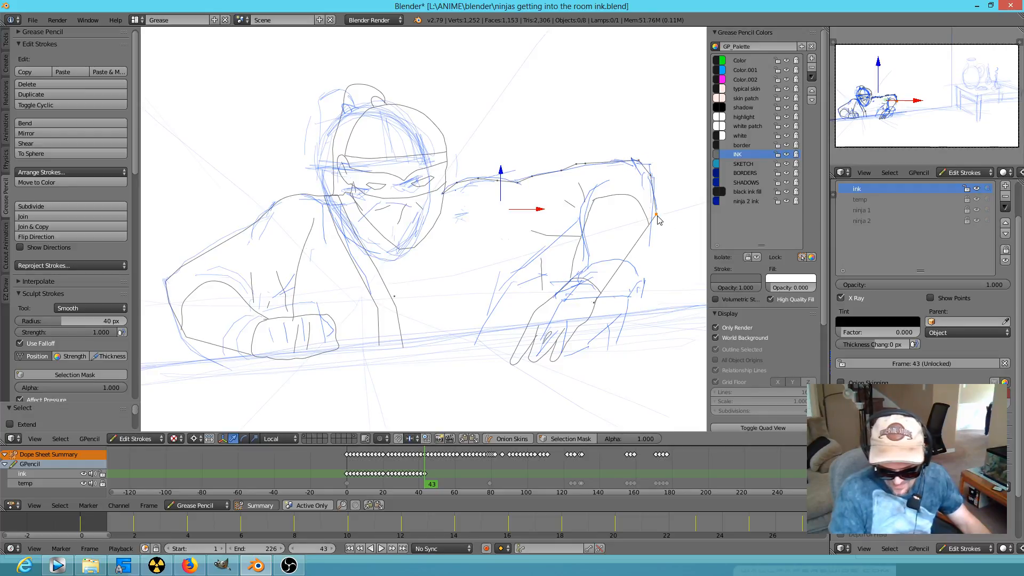
key("g")
left_click(660, 221)
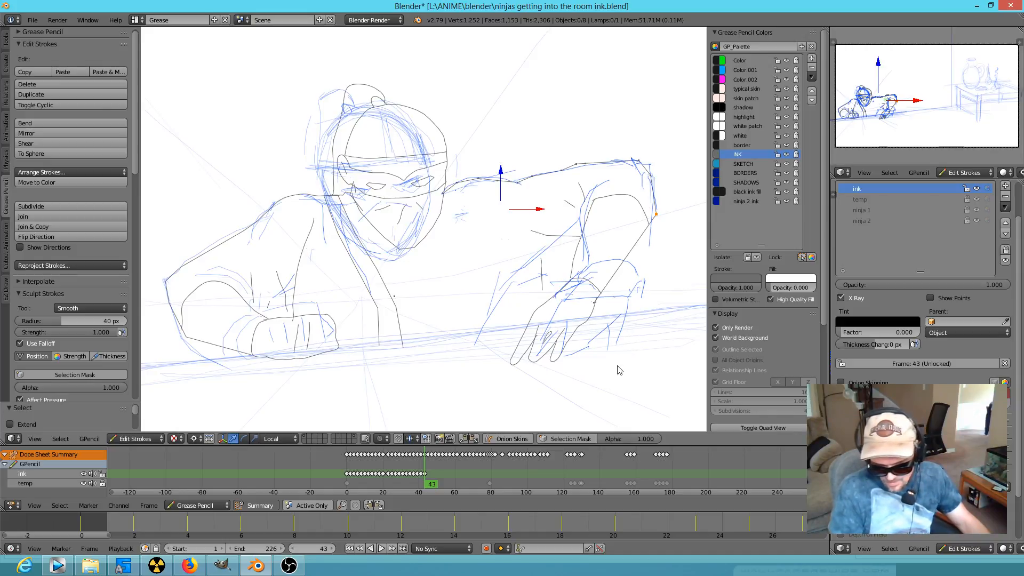
Reposition the points of the sleeve edge and fold strokes beside the forearm to match the sketch, and undo the last move
right_click(531, 264)
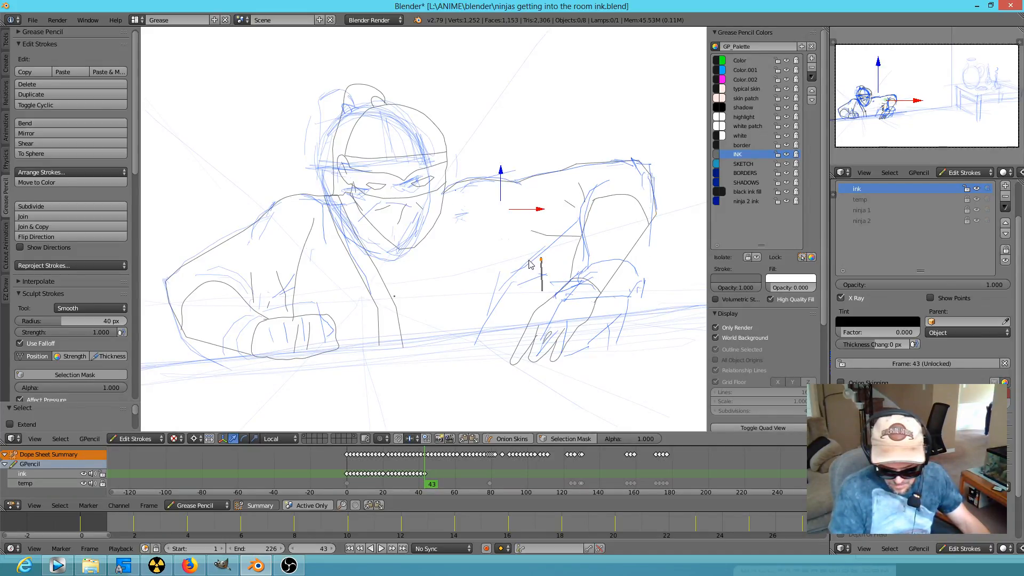
mouse_move(536, 233)
right_mouse_down()
mouse_move(540, 259)
mouse_move(547, 238)
mouse_move(578, 241)
right_mouse_up()
right_click(539, 253)
scroll(606, 246, "up", 5)
scroll(622, 256, "down", 3)
middle_click_drag(647, 258, 517, 263, "shift")
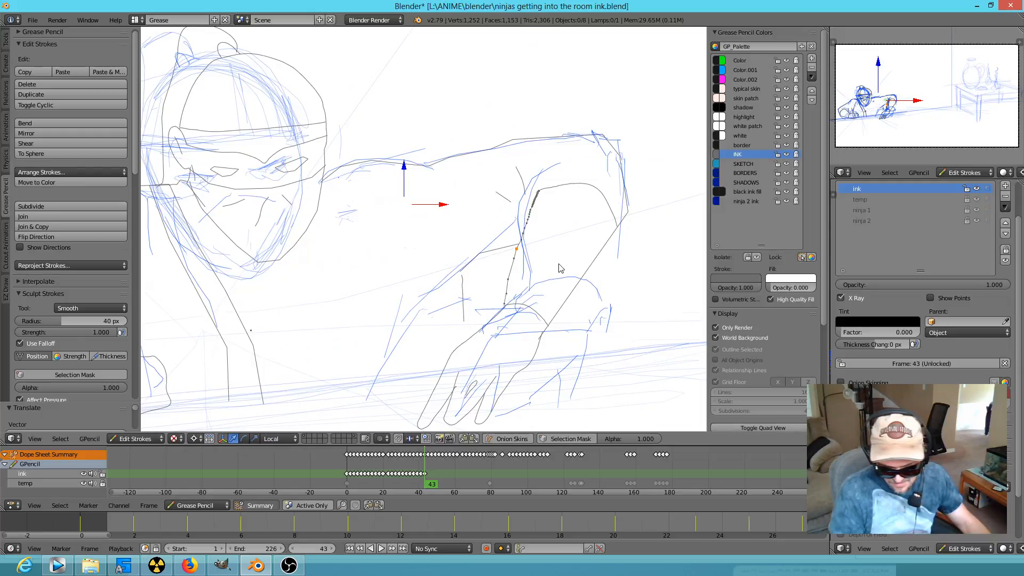
scroll(561, 268, "down", 2)
right_click_drag(452, 267, 454, 258)
right_click_drag(454, 298, 450, 308)
key("ctrl+z")
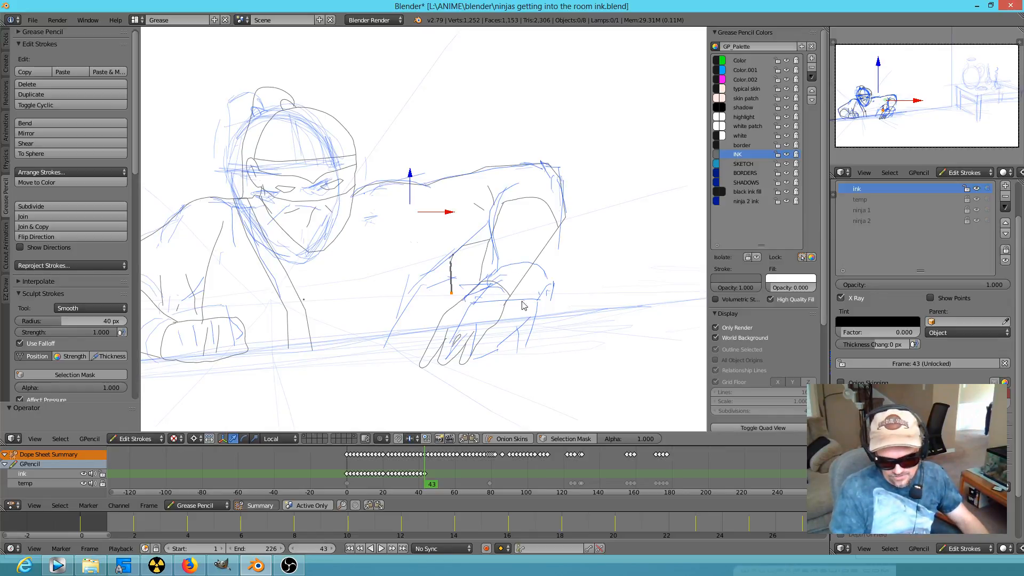
right_click(494, 328)
mouse_move(501, 308)
left_mouse_down("ctrl")
mouse_move(414, 331)
mouse_move(553, 352)
mouse_move(549, 361)
left_mouse_up("ctrl")
mouse_move(528, 312)
left_mouse_down("ctrl")
mouse_move(504, 283)
mouse_move(436, 315)
mouse_move(511, 365)
mouse_move(537, 313)
left_mouse_up("ctrl")
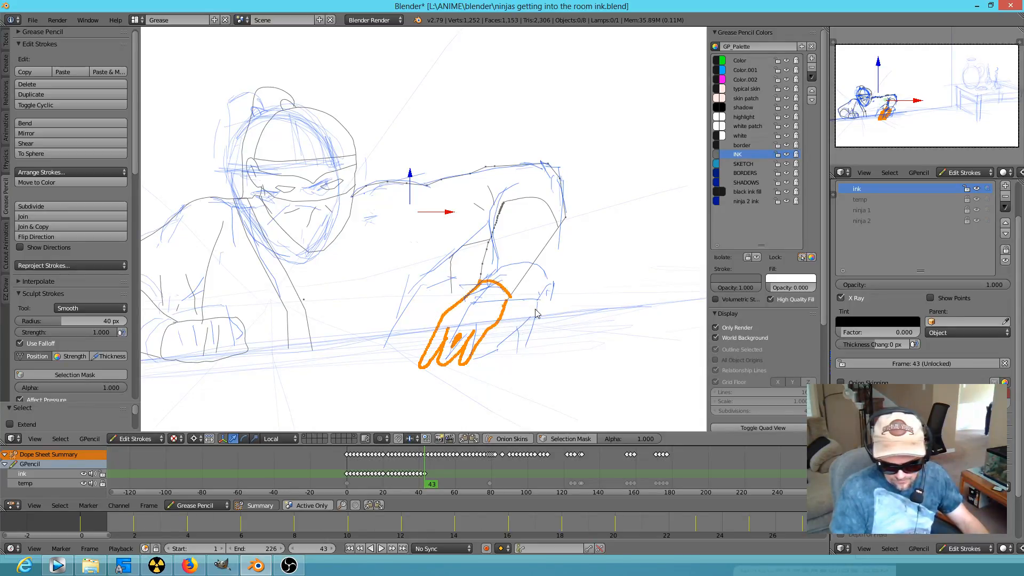
mouse_move(576, 264)
left_mouse_down("ctrl")
mouse_move(498, 240)
mouse_move(480, 267)
mouse_move(499, 291)
left_mouse_up("ctrl")
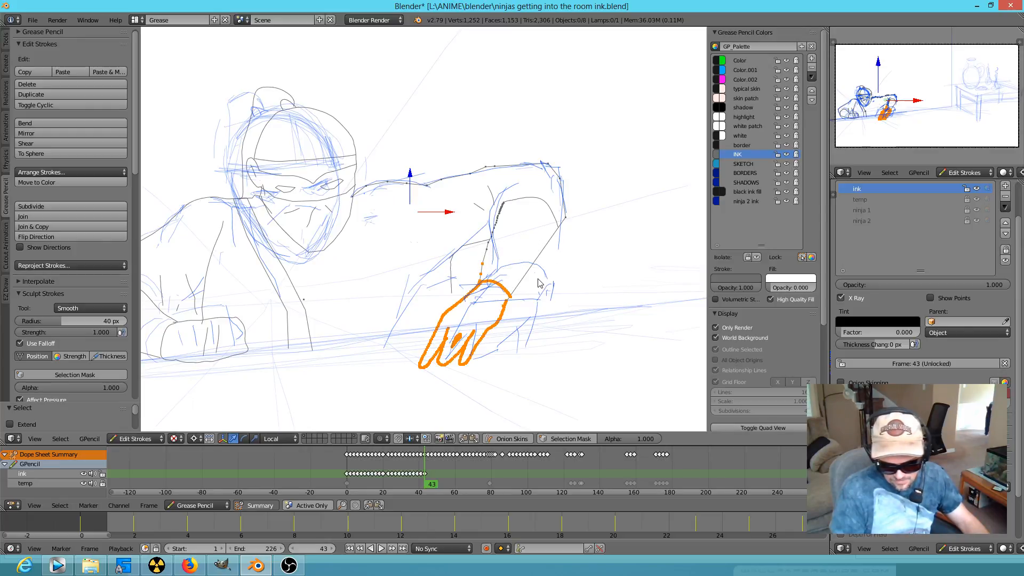
key("ctrl+l")
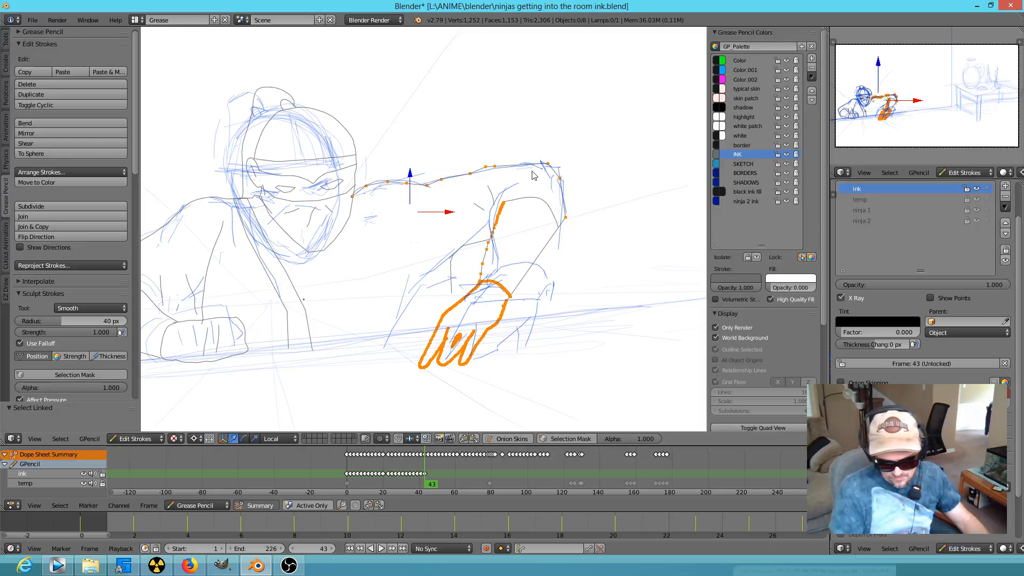
Adjust the ink point on the upper contour just before the elbow to follow the sketch
right_click(537, 130)
key("g")
left_click(525, 135)
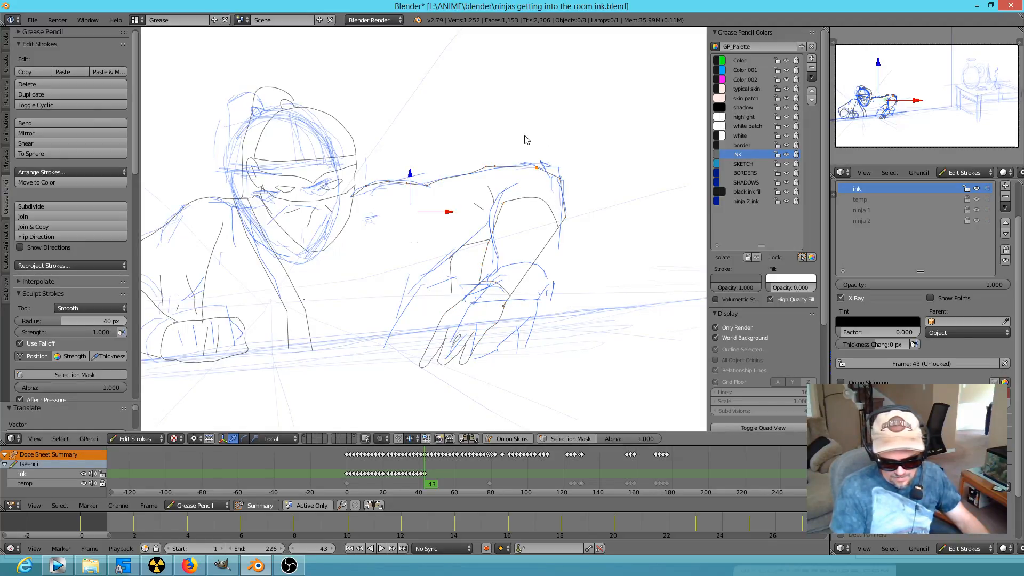
Lasso-select the forearm and hand strokes and rotate them about the elbow toward the sketched forearm
mouse_move(603, 269)
left_mouse_down("ctrl")
mouse_move(574, 200)
mouse_move(533, 195)
mouse_move(506, 207)
mouse_move(481, 265)
mouse_move(424, 328)
mouse_move(621, 299)
left_mouse_up("ctrl")
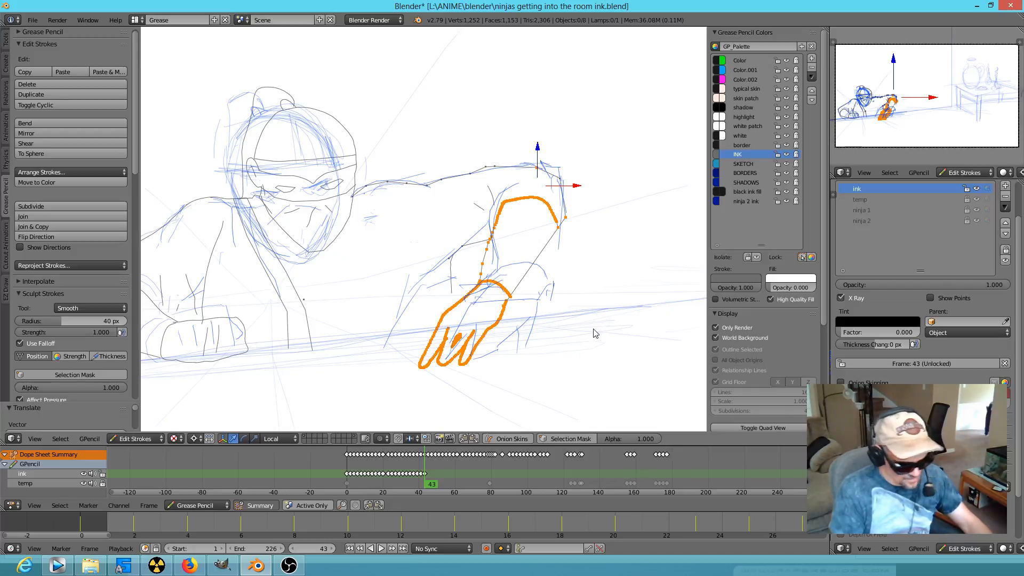
key("r")
left_click(619, 322)
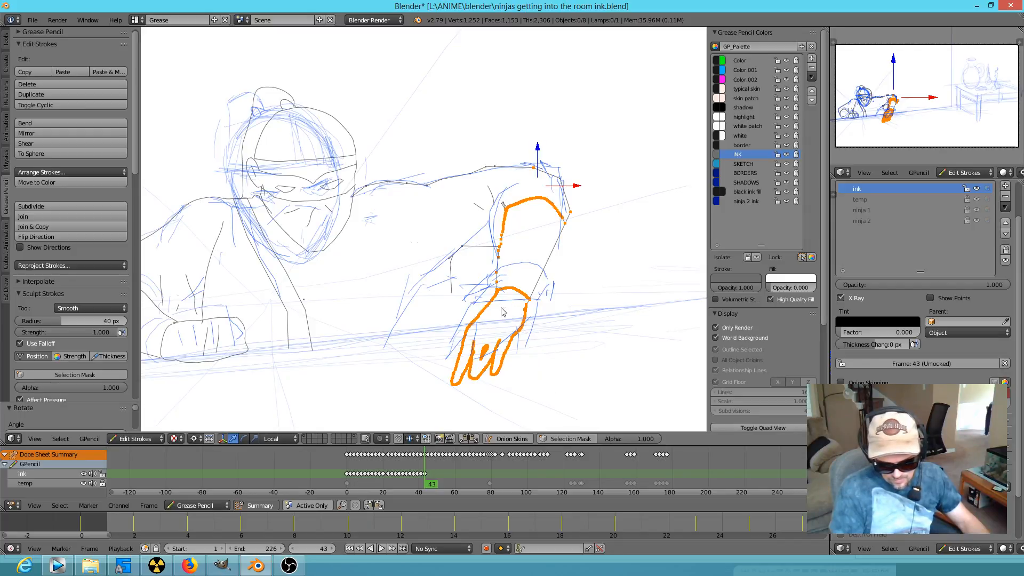
Select only the hand and finger points and rotate them slightly about the wrist
right_click(523, 326)
mouse_move(534, 323)
left_mouse_down("ctrl")
mouse_move(460, 313)
mouse_move(561, 362)
mouse_move(552, 336)
left_mouse_up("ctrl")
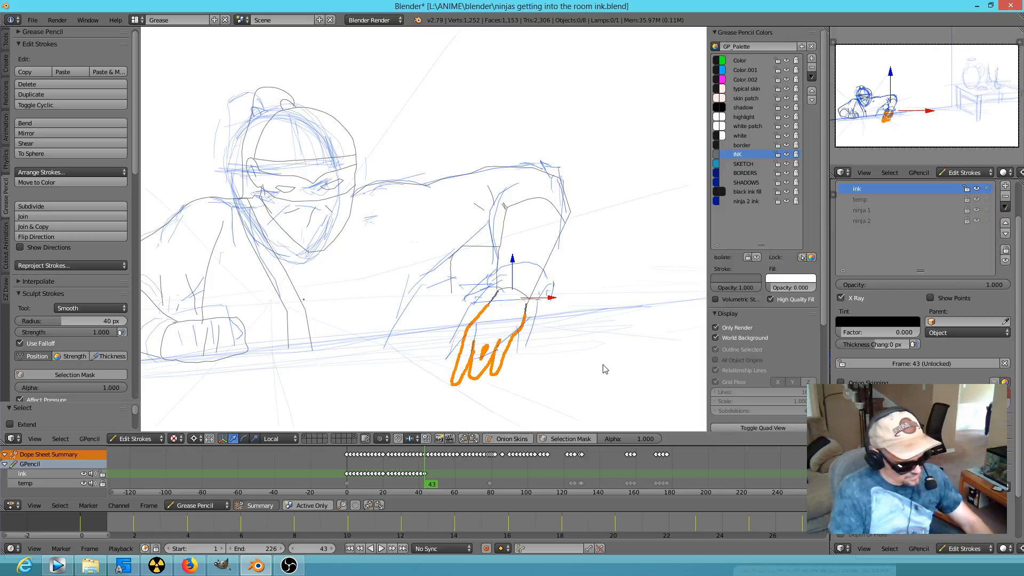
key("r")
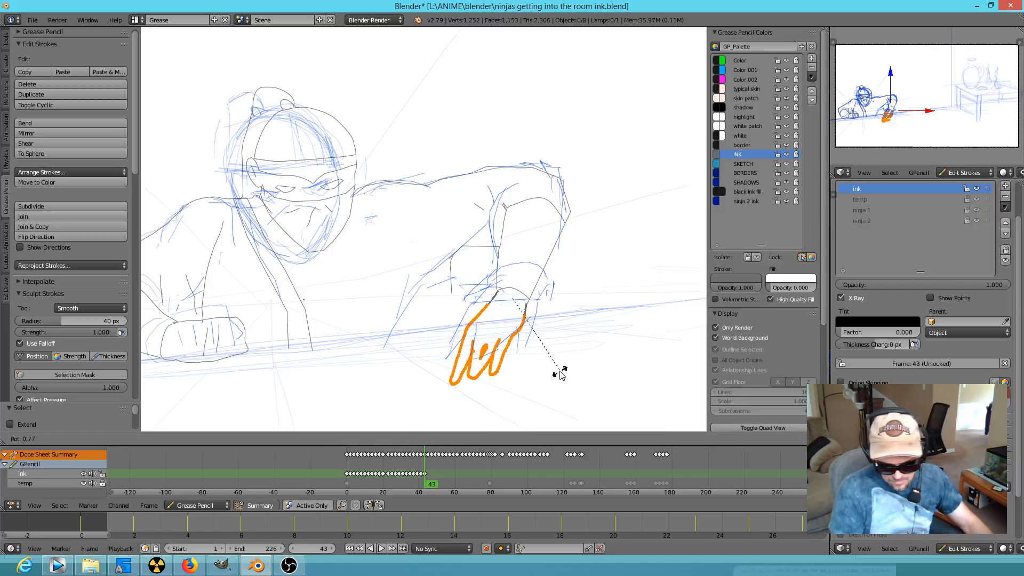
left_click(551, 367)
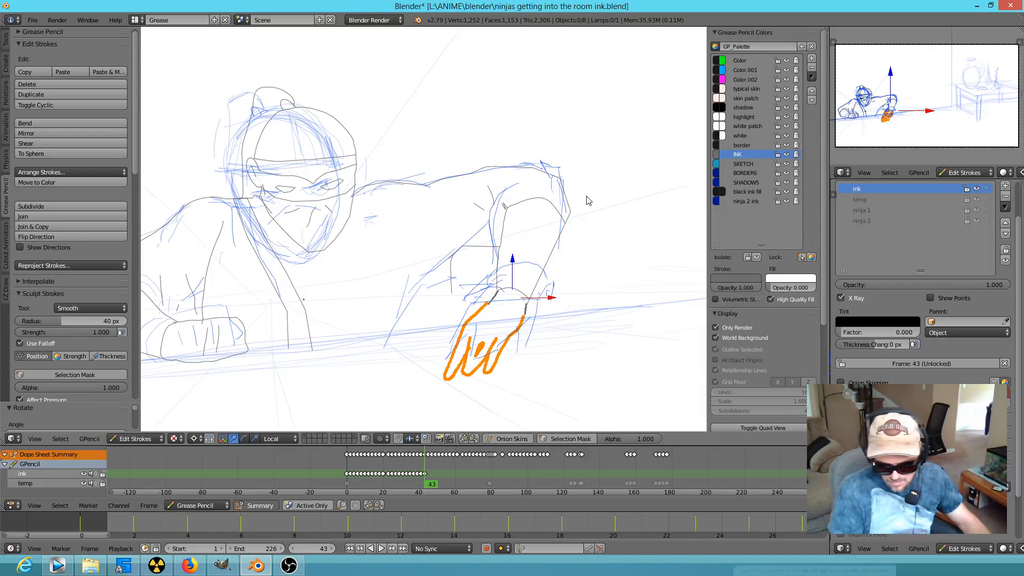
scroll(590, 206, "up", 2)
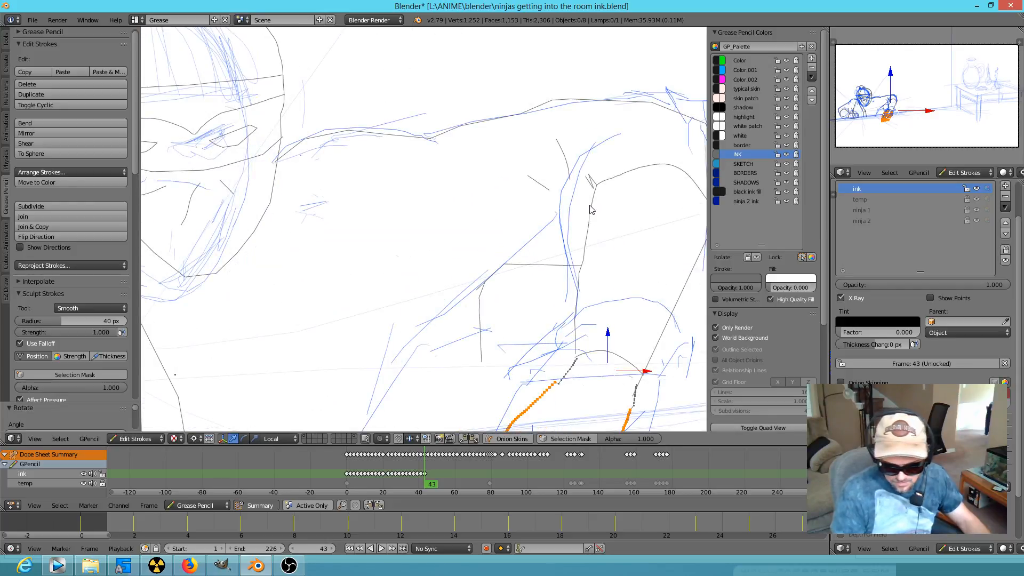
Erase the small marks and the horizontal ink line beside the forearm, and draw a diagonal sleeve edge there following the sketch
key("d")
middle_click_drag(629, 142, 608, 116, "shift")
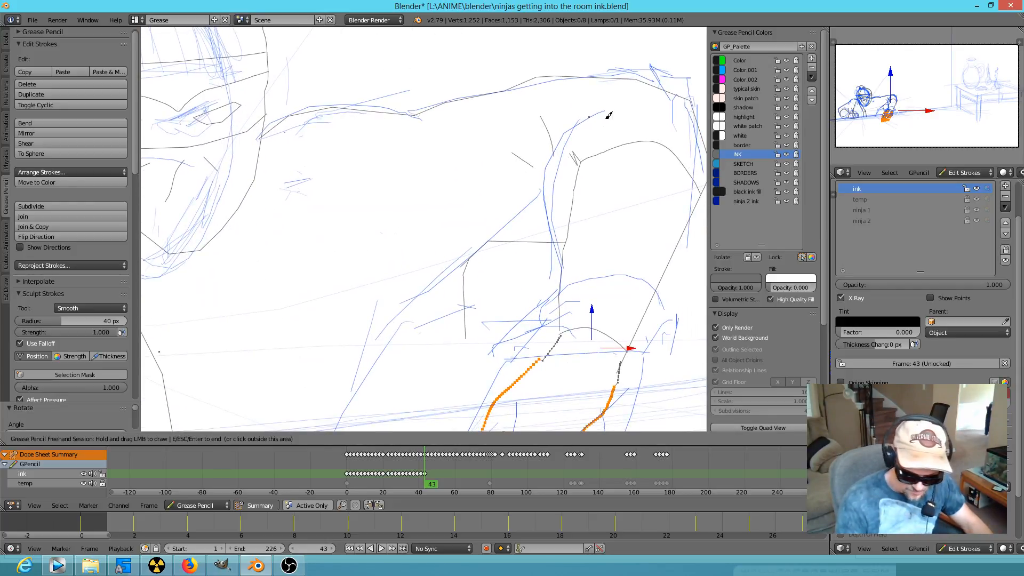
mouse_move(596, 115)
right_mouse_down()
mouse_move(574, 154)
mouse_move(571, 144)
right_mouse_up()
left_click_drag(579, 183, 536, 209)
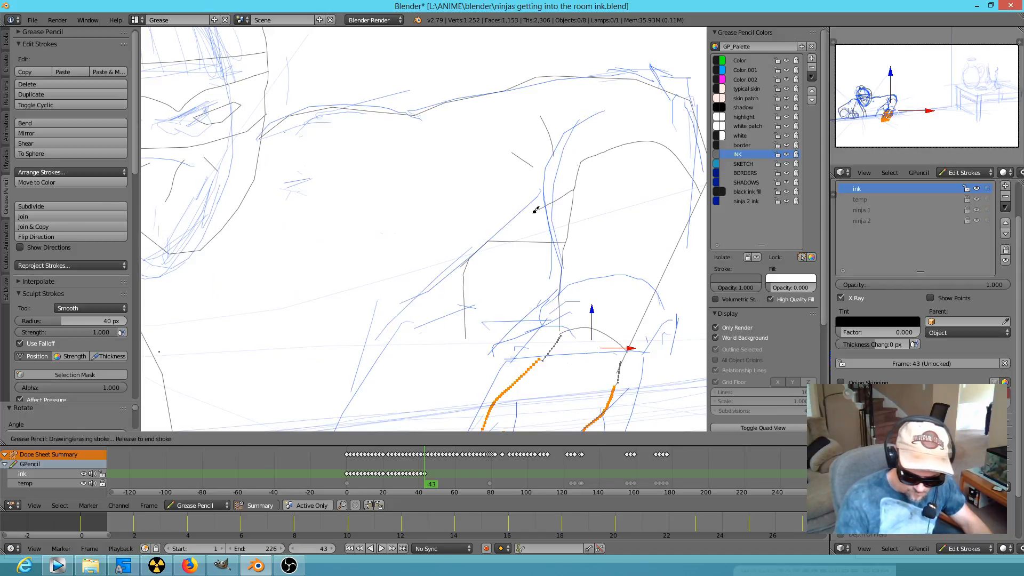
left_click_drag(494, 237, 490, 242)
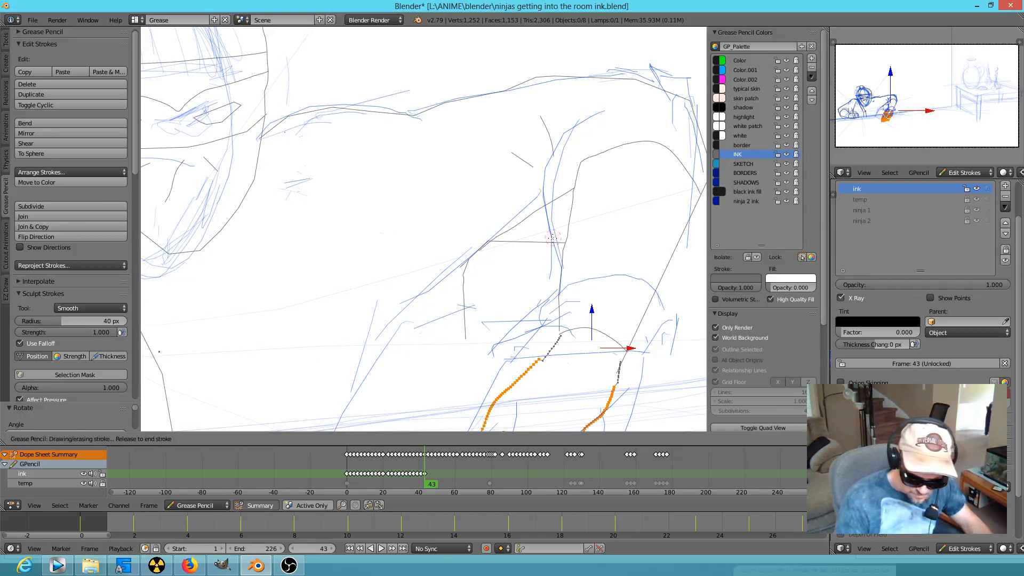
mouse_move(553, 240)
right_mouse_down()
mouse_move(546, 244)
mouse_move(555, 235)
right_mouse_up()
left_click_drag(574, 218, 564, 258)
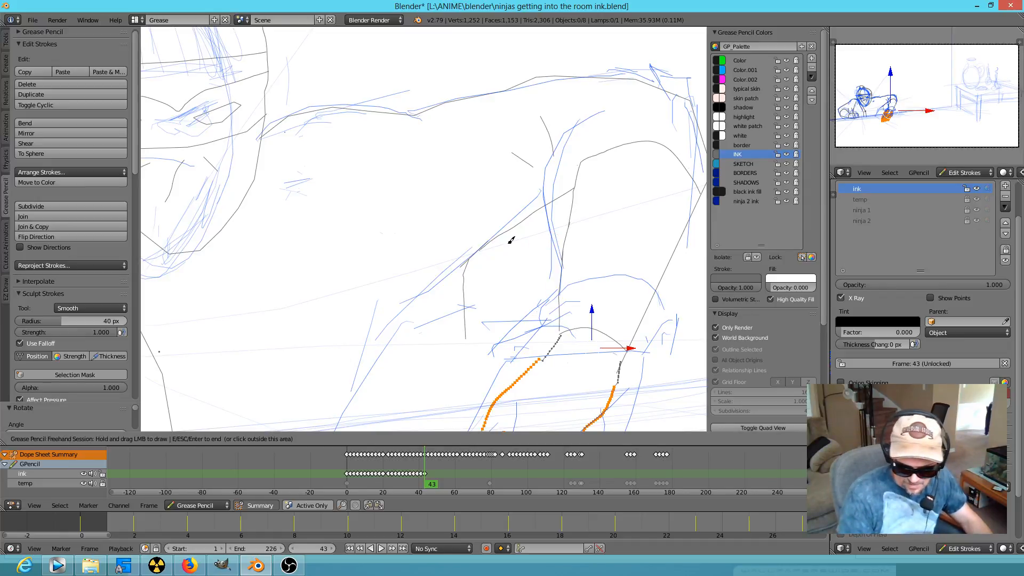
Draw a longer vertical ink stroke from the sleeve's corner down to the tabletop edge on frame 43
middle_click_drag(559, 300, 630, 172, "shift")
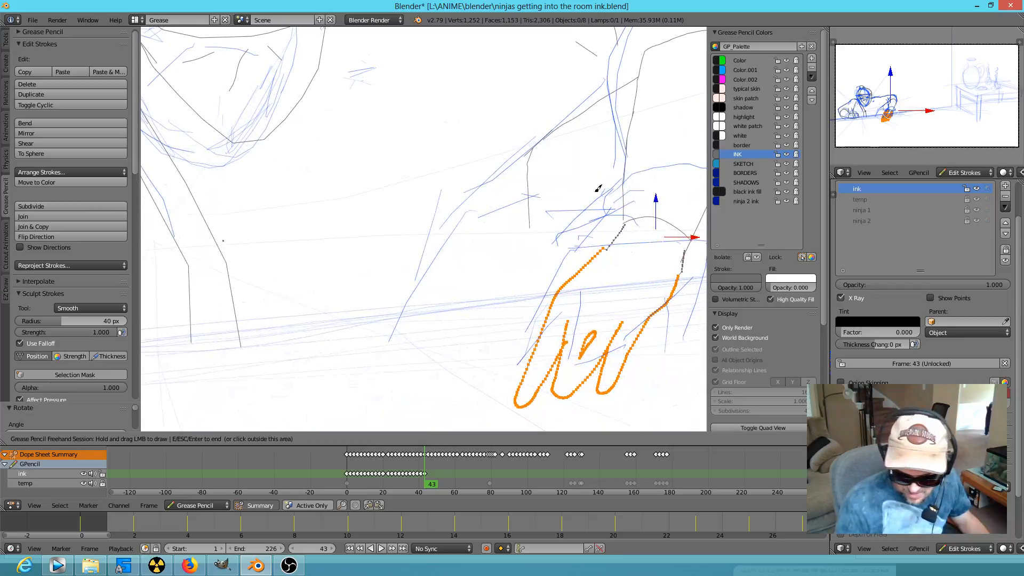
key("Down")
key("Up")
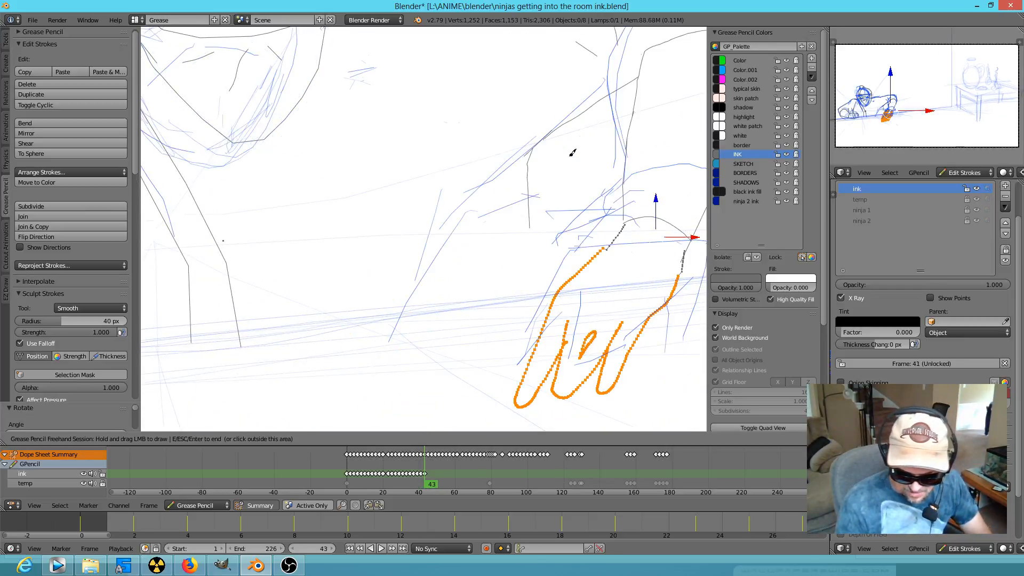
left_click_drag(533, 155, 531, 299)
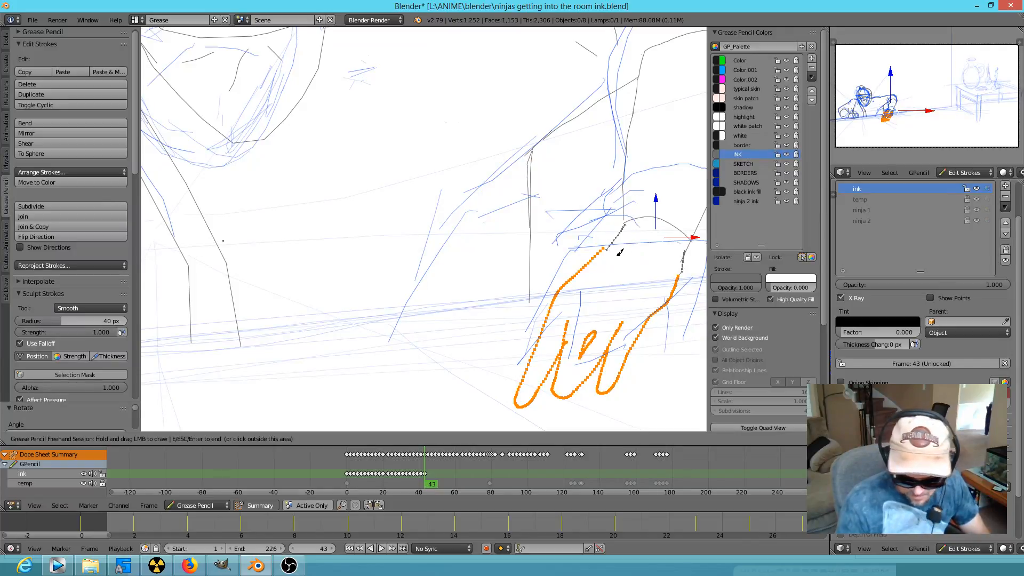
Smooth the ink strokes on both sides of the hand just below the wrist with the Smooth sculpt brush
key("Escape")
key("e")
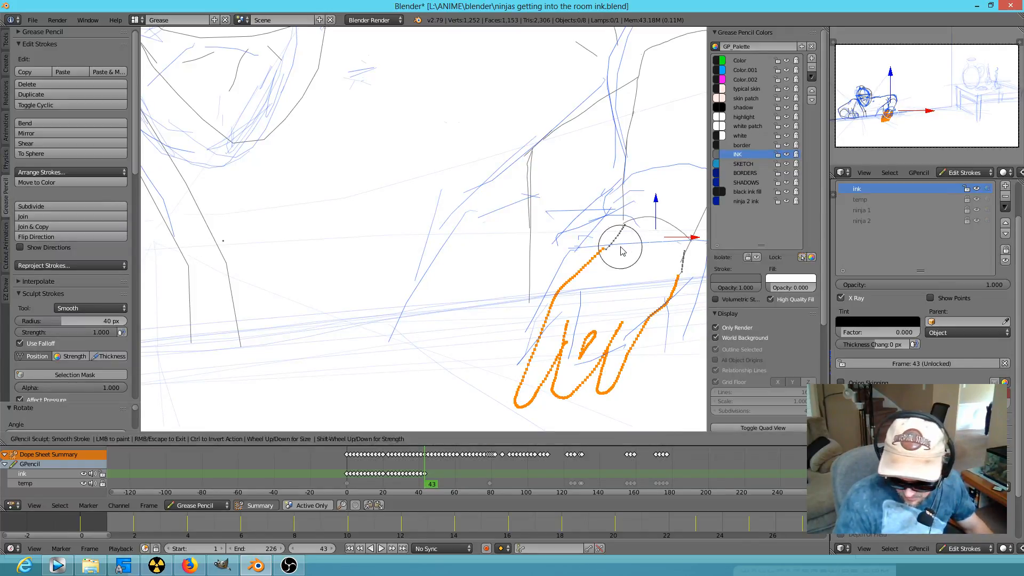
left_click_drag(617, 240, 614, 242)
key("Escape")
key("e")
left_click_drag(676, 276, 674, 283)
key("Escape")
Select the ink points where the forearm meets the wrist and scale them together about their bounding box center
right_click(624, 220)
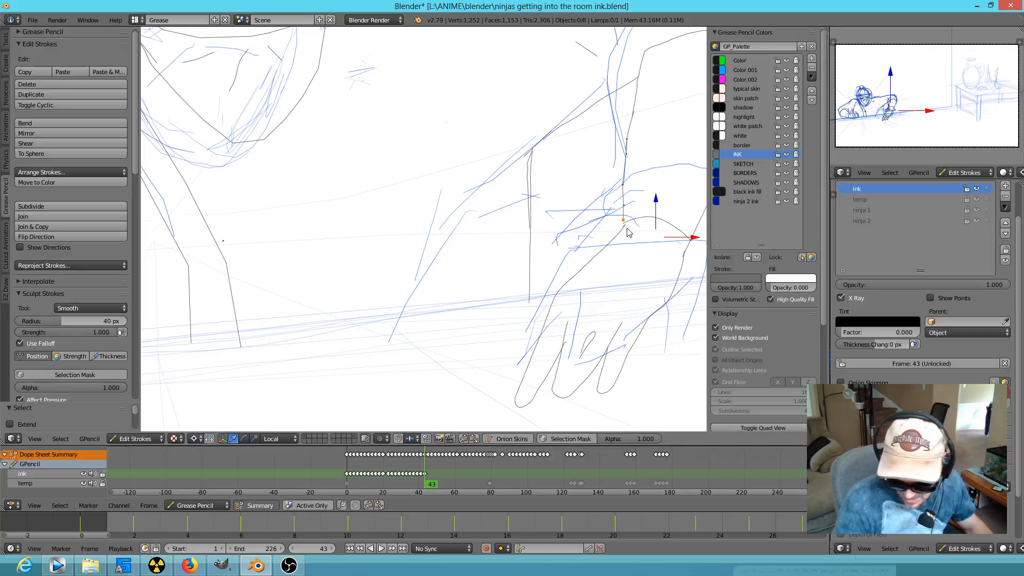
key("ctrl+KP_Add")
key("ctrl+KP_Add")
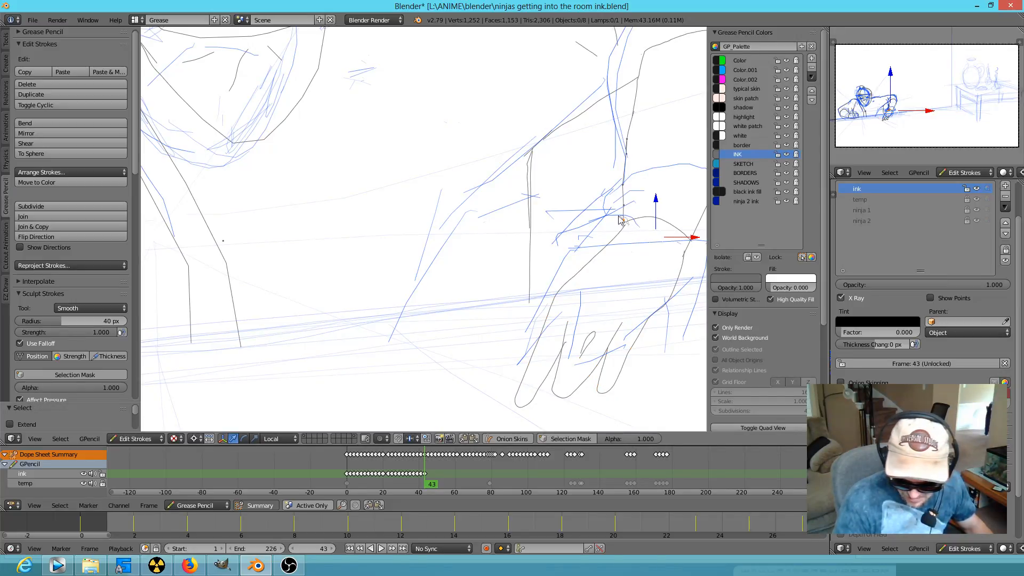
scroll(647, 261, "up", 1)
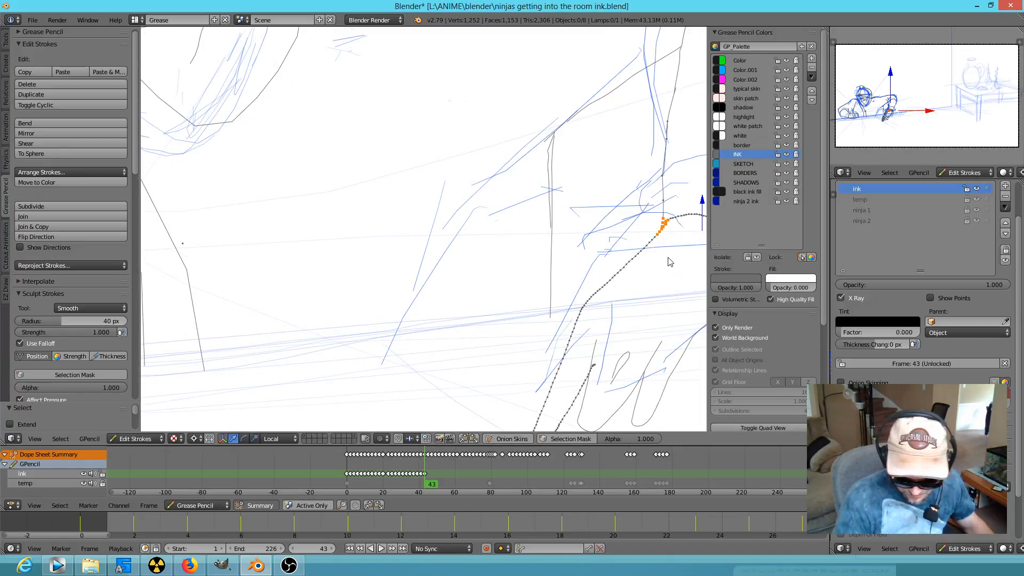
middle_click_drag(671, 261, 471, 245, "shift")
key("o")
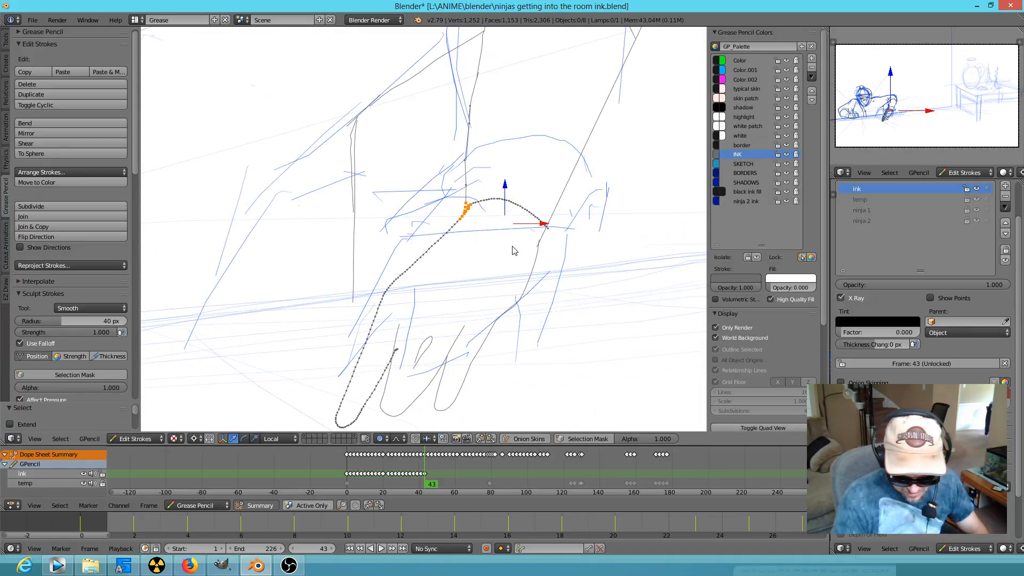
key("o")
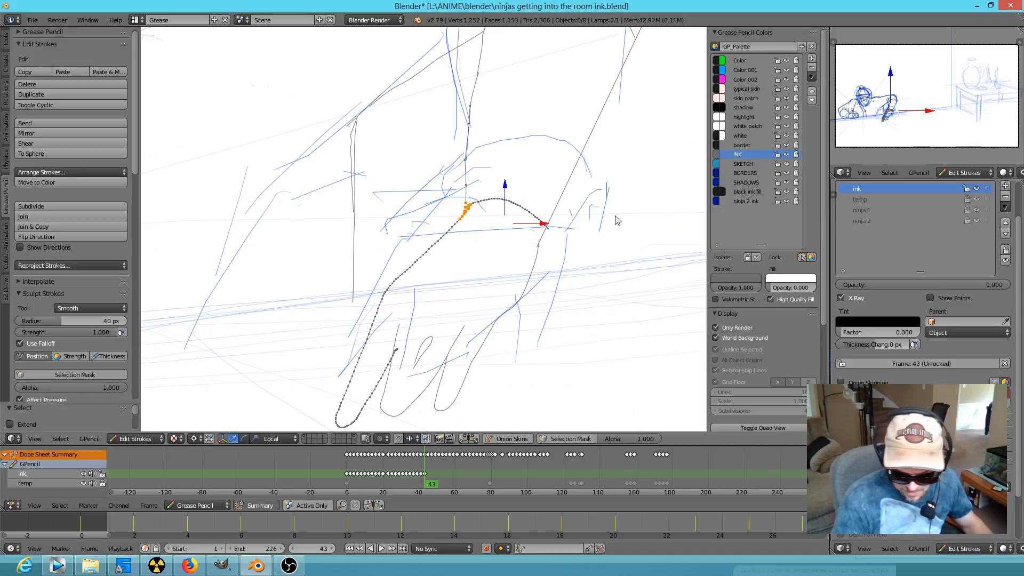
key("g")
key("Escape")
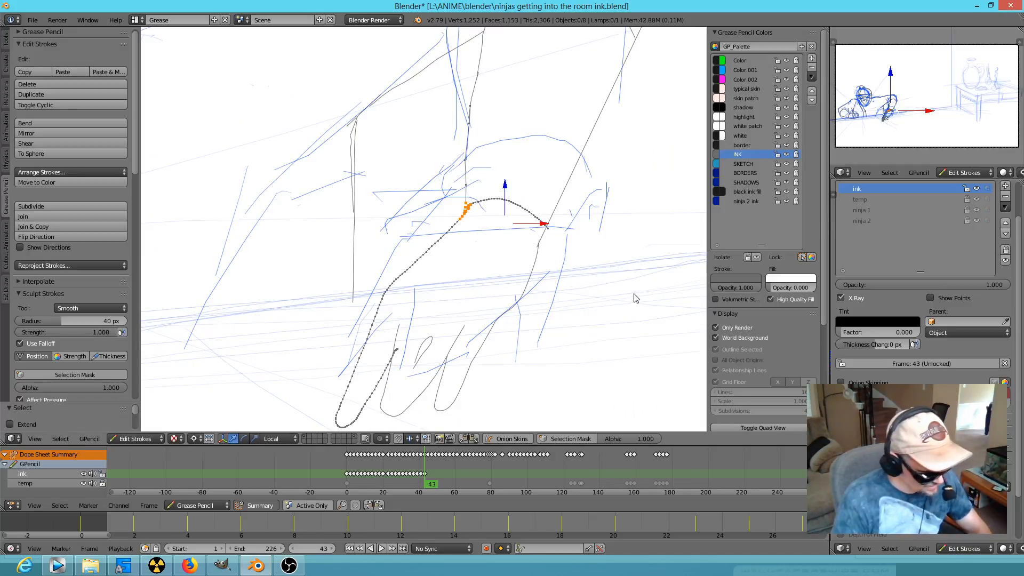
key("comma")
key("s")
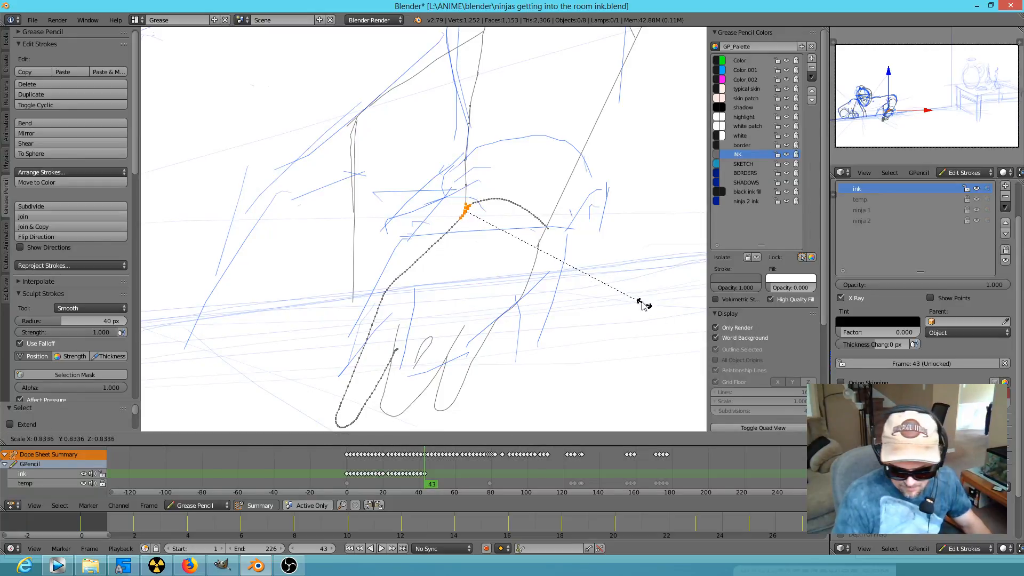
left_click(475, 221)
Move the gathered wrist points slightly upward to line up with the forearm stroke
key("g")
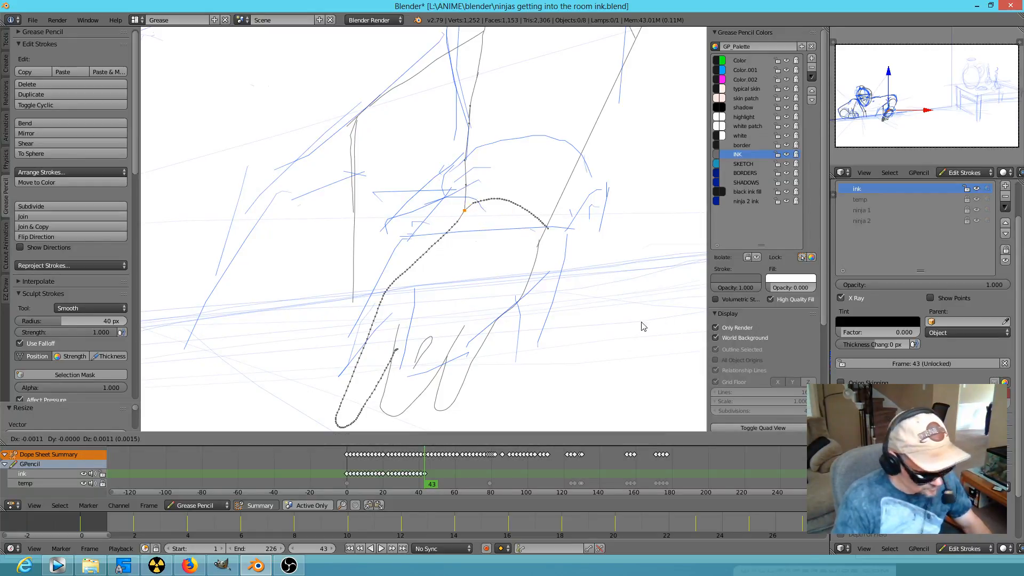
key("Escape")
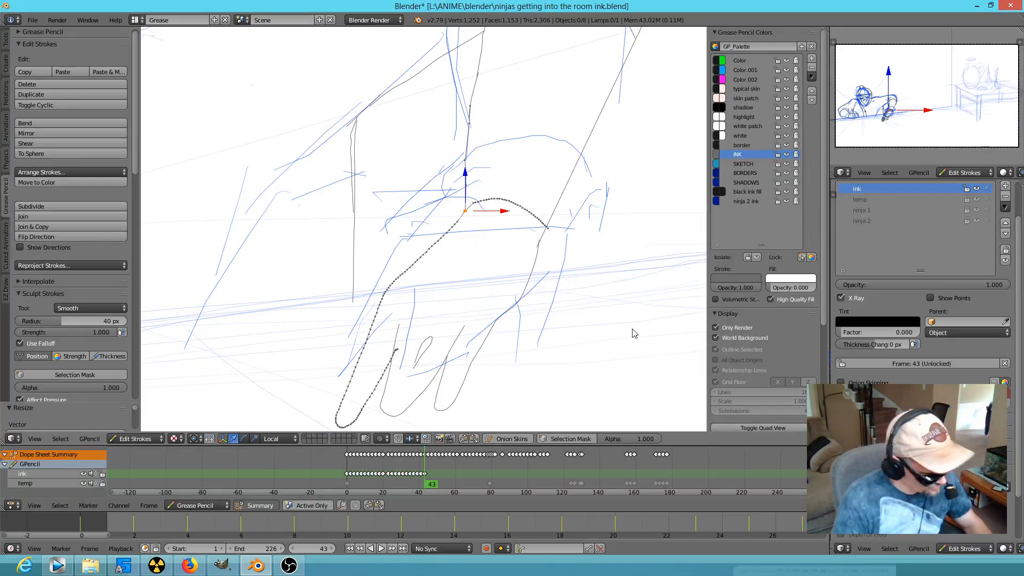
key("g")
key("Escape")
key("g")
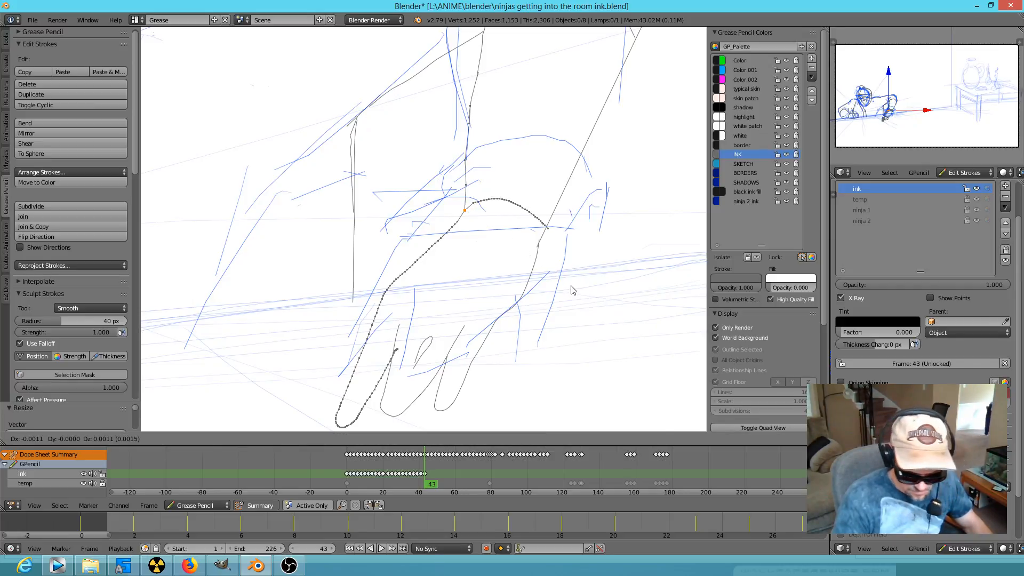
left_click(568, 291)
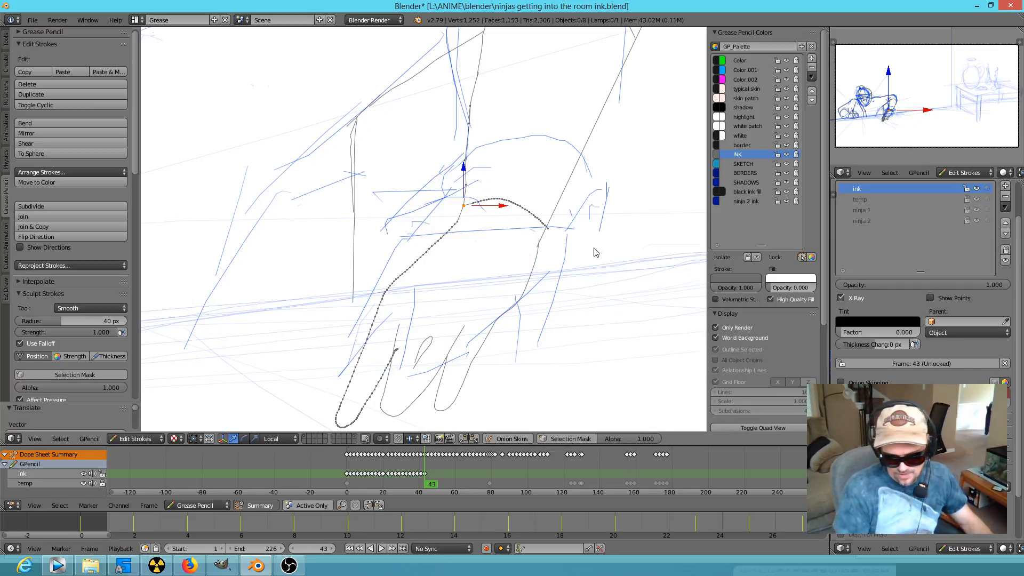
Delete the old short sleeve stroke and adjust both end points of the longer vertical sleeve stroke
right_click(352, 182)
key("x")
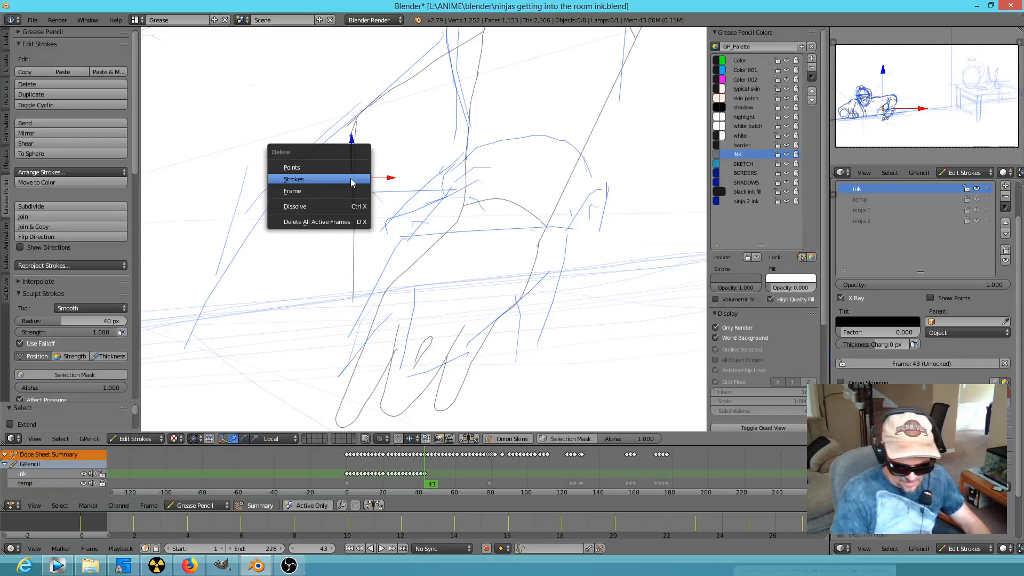
left_click(351, 178)
right_click_drag(356, 122, 361, 113)
right_click_drag(354, 302, 355, 295)
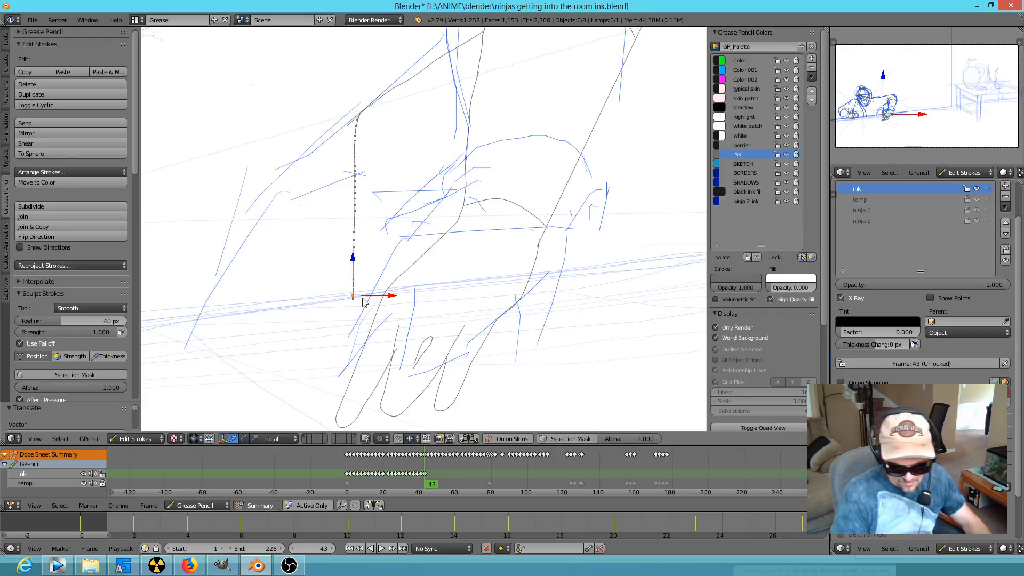
Reshape the top edge of the fist outline on the table by moving a point with smooth proportional editing
scroll(385, 308, "down", 6)
middle_click_drag(450, 297, 633, 328, "shift")
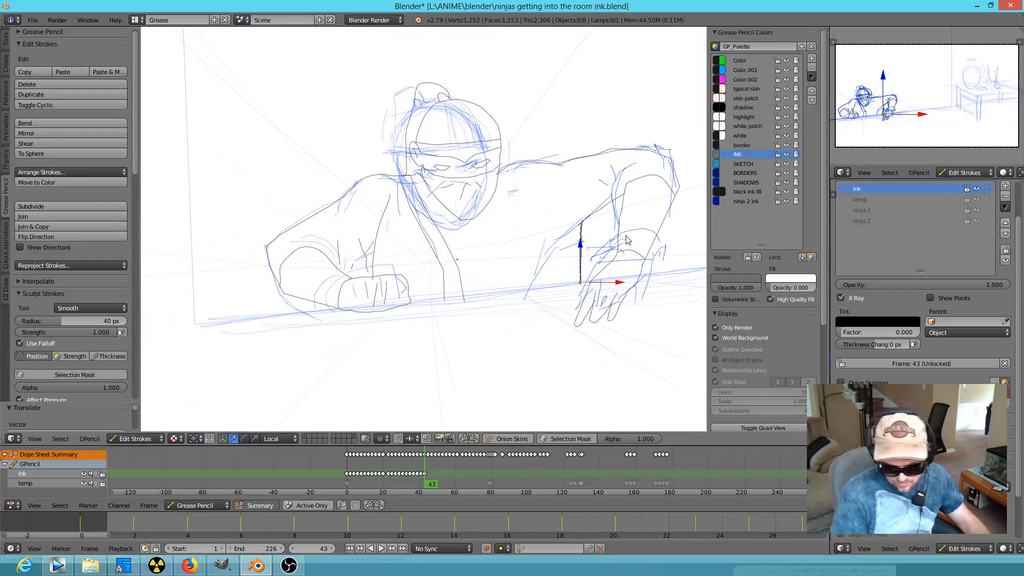
right_click(382, 277)
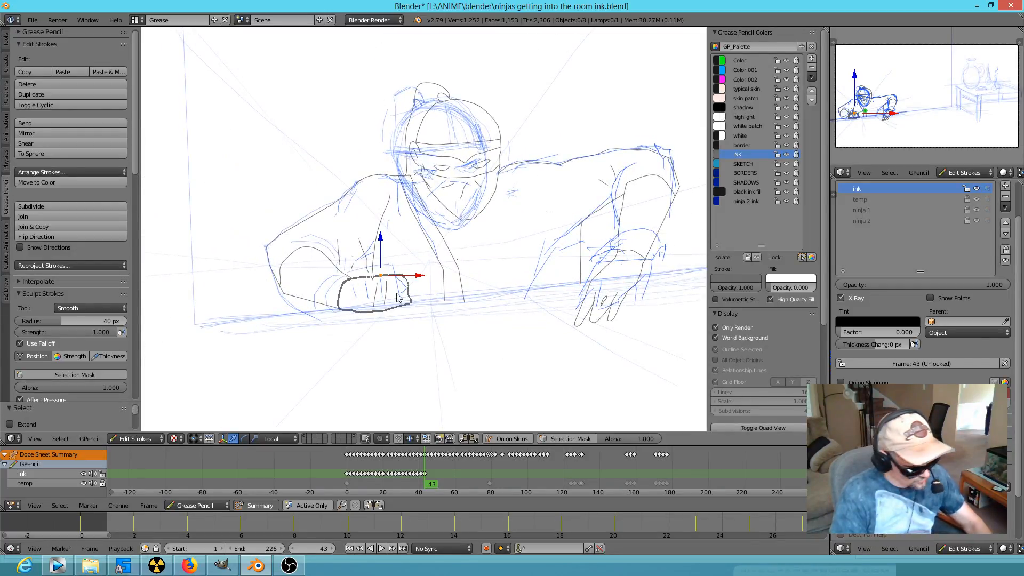
key("g")
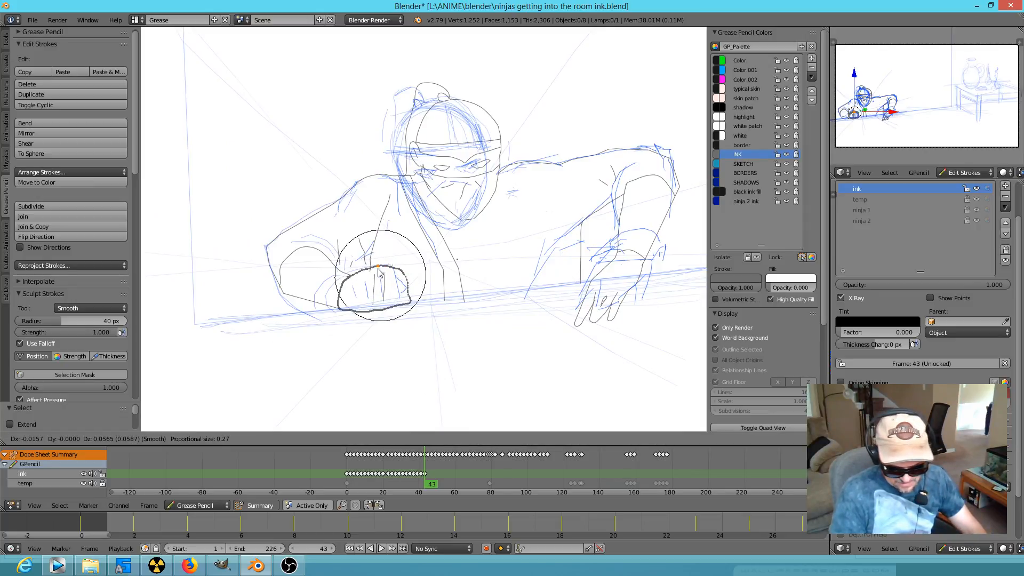
scroll(381, 276, "down", 4)
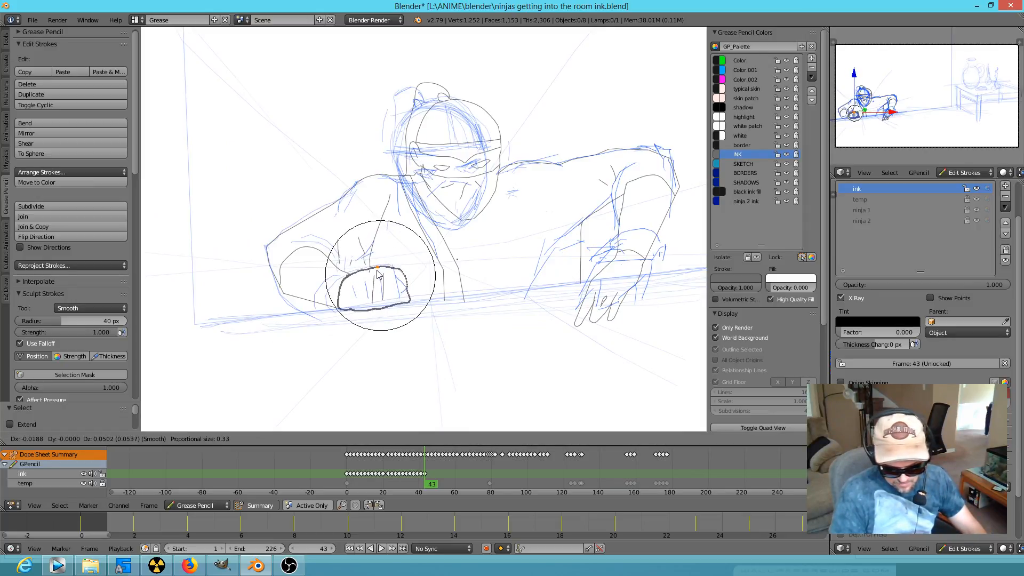
left_click(378, 276)
Pull in the fist outline's lower corner proportionally and smooth the edge around it
right_click(404, 314)
key("g")
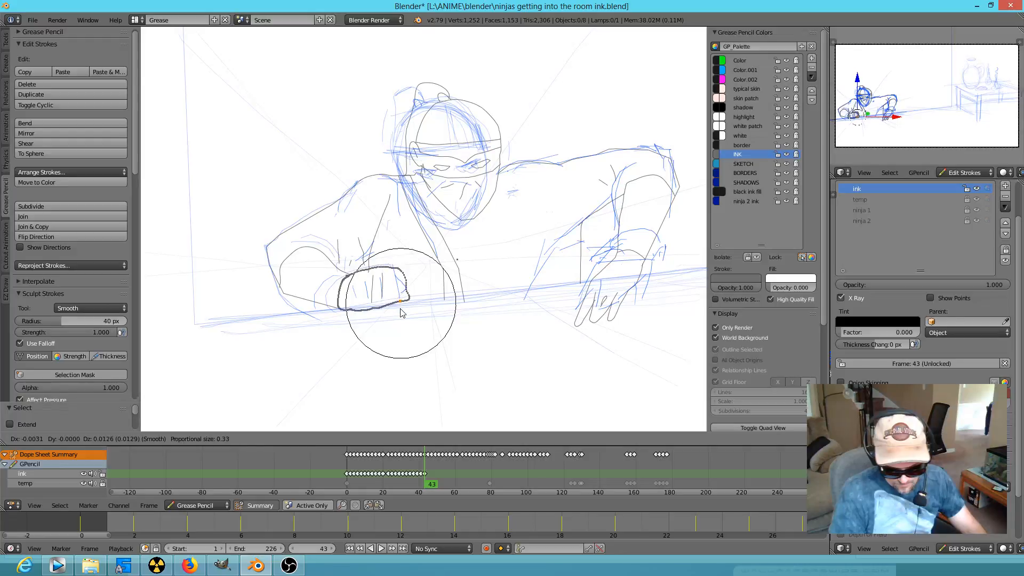
left_click(401, 314)
key("e")
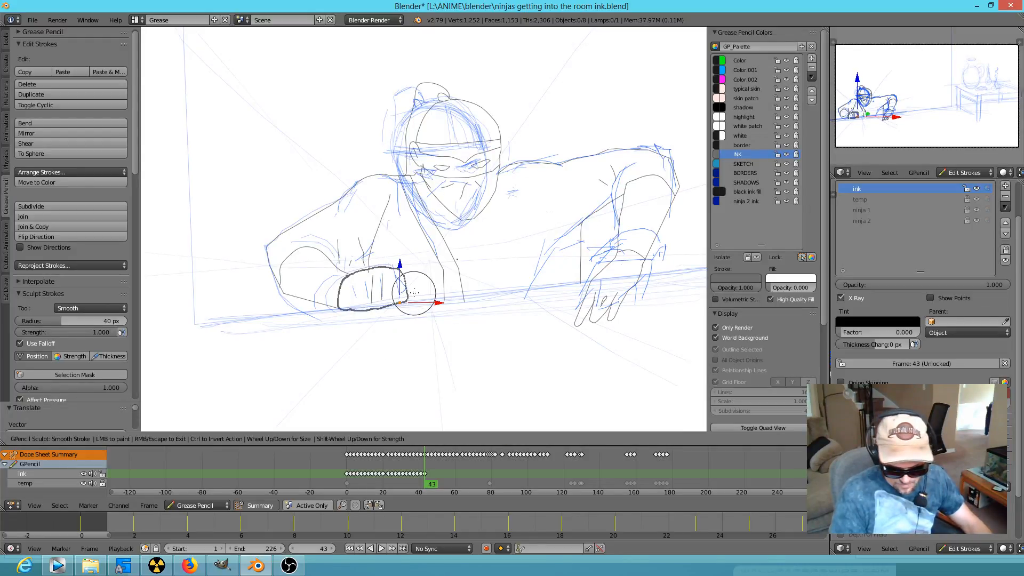
left_click_drag(411, 306, 376, 308)
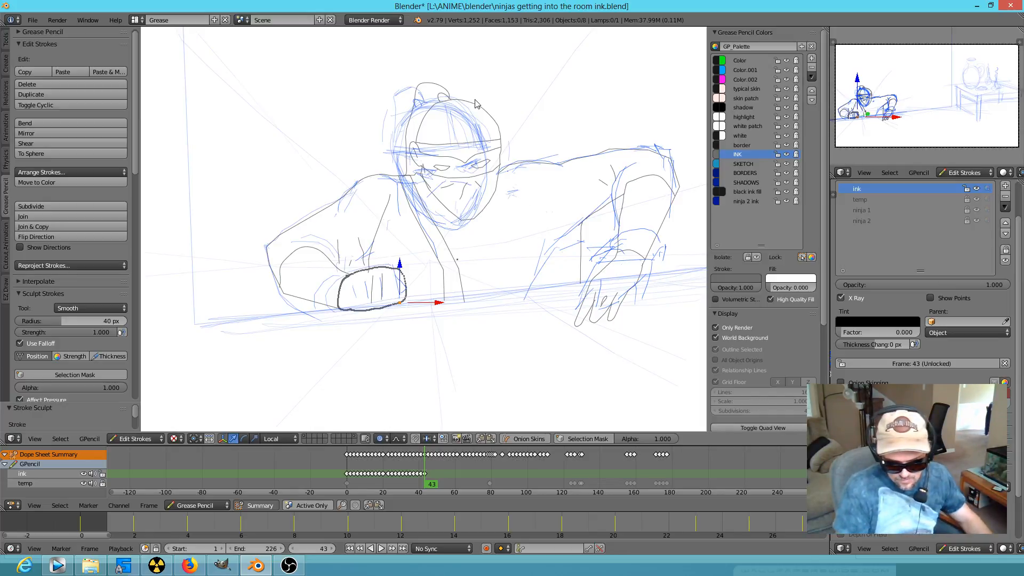
Lasso-select the head strokes, rotate them about -3.8 degrees, move them over the sketched head, and clear the selection
right_click(477, 152)
mouse_move(511, 89)
left_mouse_down("ctrl")
mouse_move(400, 66)
mouse_move(409, 138)
mouse_move(487, 245)
mouse_move(515, 181)
left_mouse_up("ctrl")
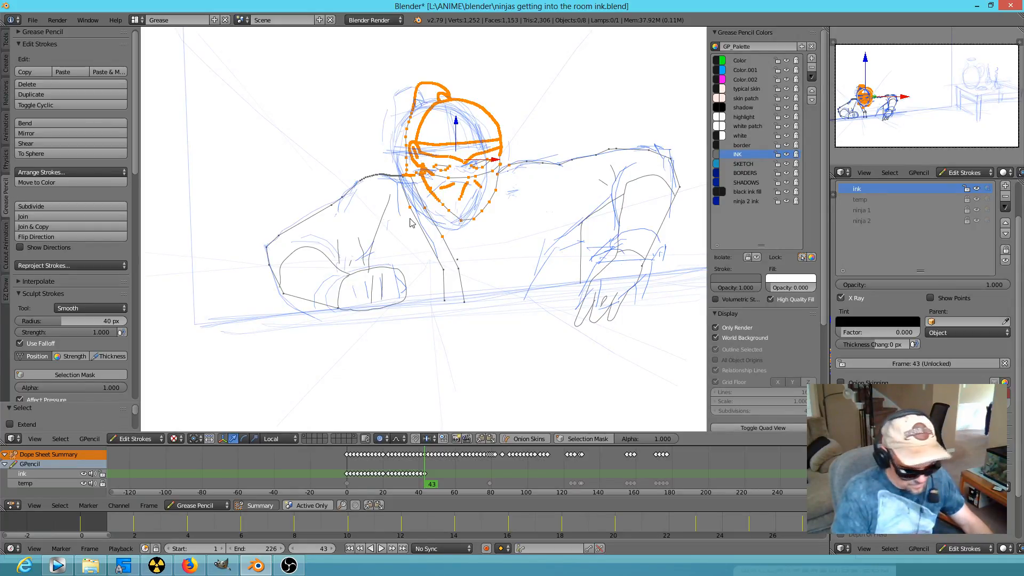
key("r")
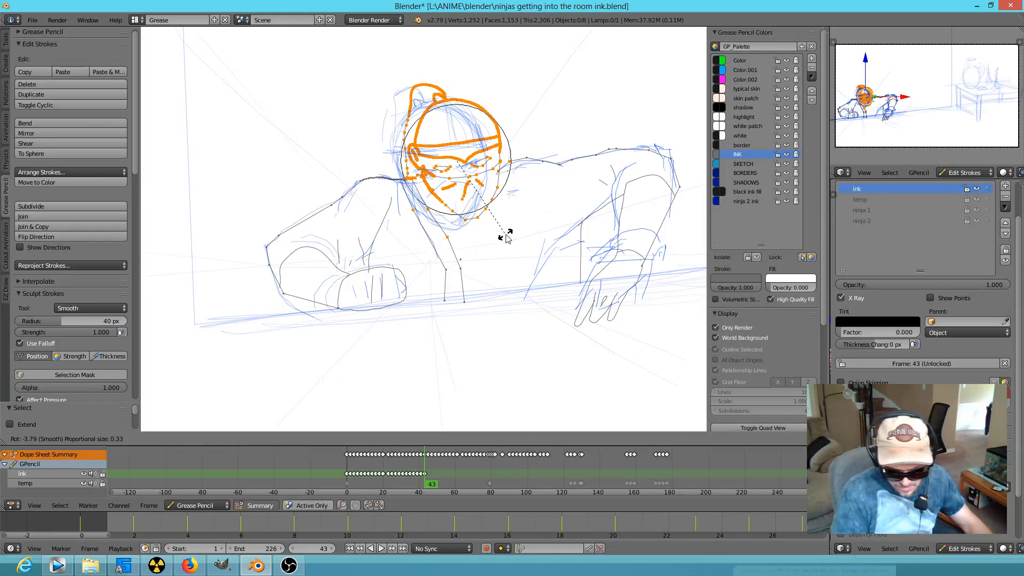
left_click(507, 238)
key("g")
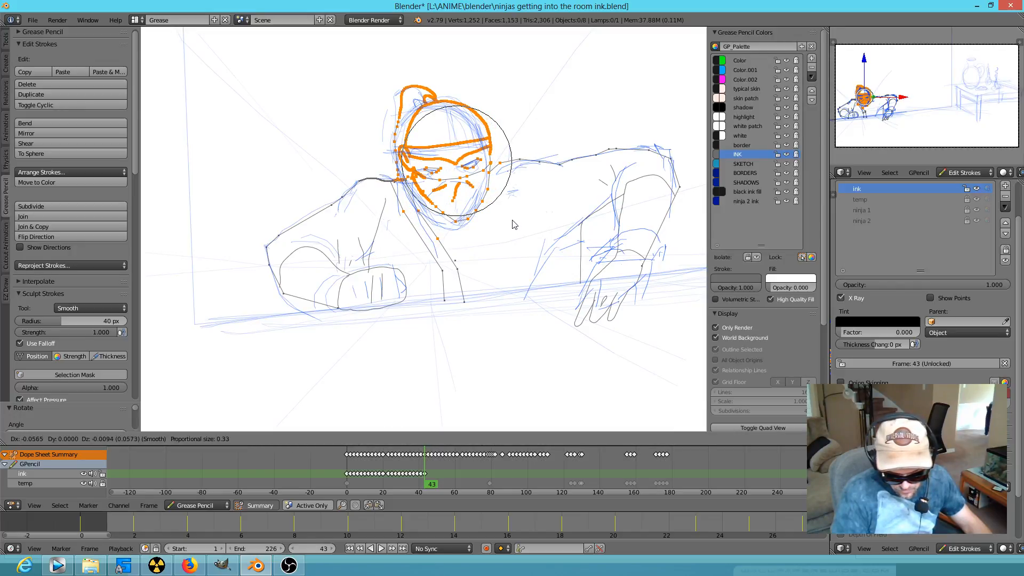
left_click(514, 225)
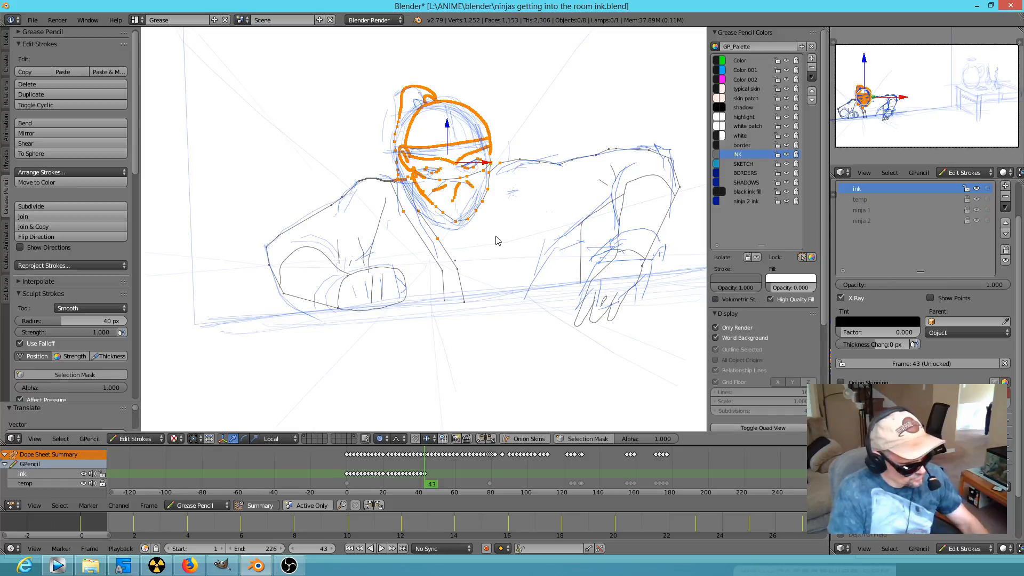
key("a")
Flip between the neighbouring frames to compare the ninja's poses, and stop on frame 45
key("Down")
key("Up")
key("Down")
key("Up")
key("Up")
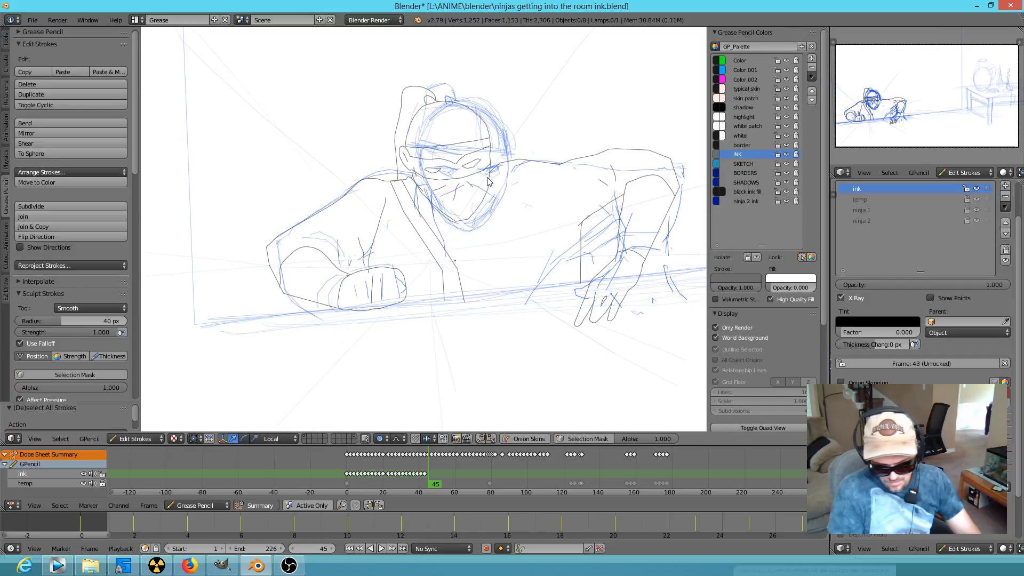
key("Down")
key("Down")
key("Up")
key("Up")
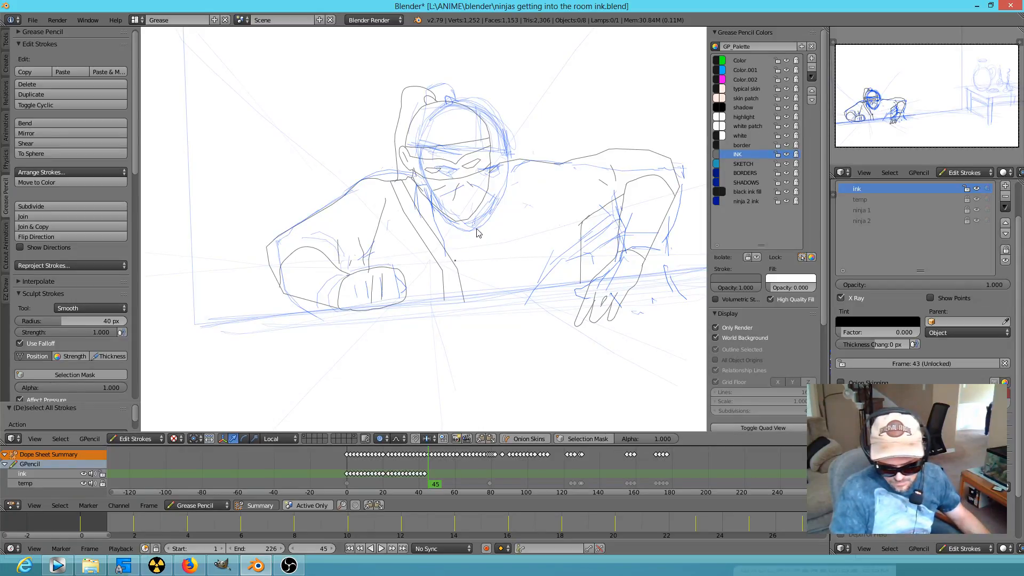
Lasso-select the head strokes on frame 45, rotate them slightly, and move them over the sketched head
mouse_move(475, 236)
left_mouse_down("ctrl")
mouse_move(495, 128)
mouse_move(431, 80)
mouse_move(386, 104)
mouse_move(453, 235)
left_mouse_up("ctrl")
key("r")
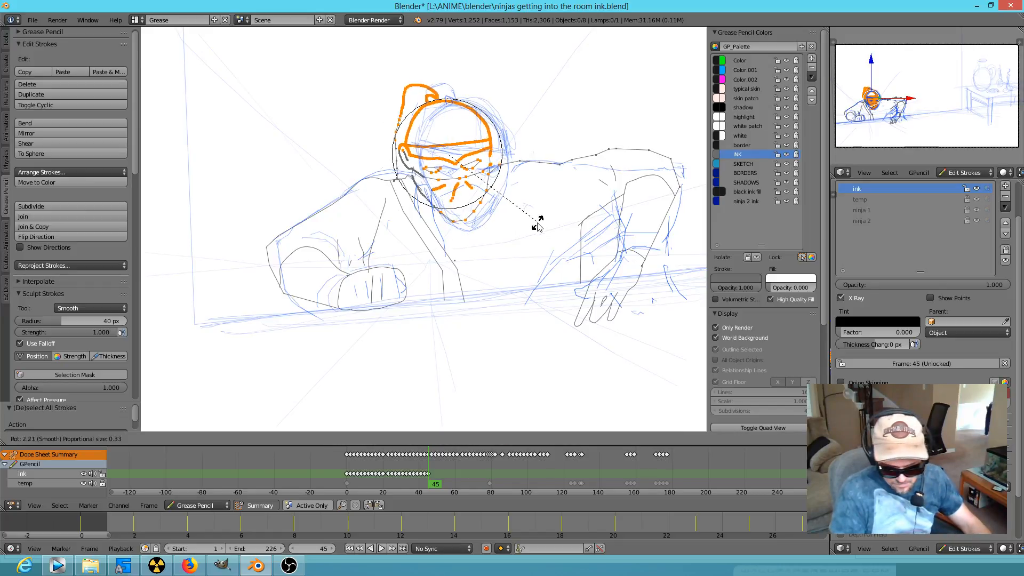
left_click(542, 232)
key("g")
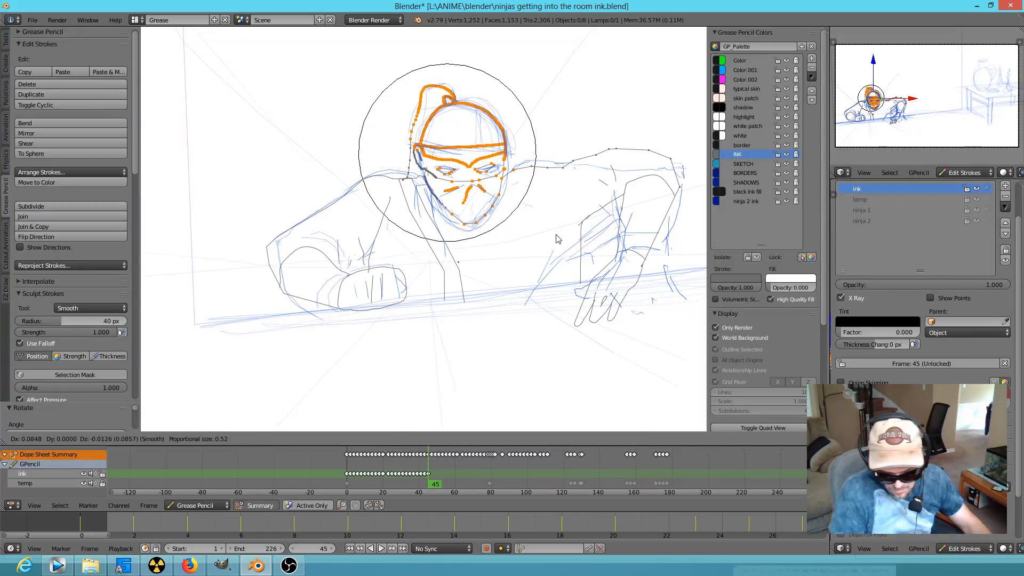
left_click(556, 239)
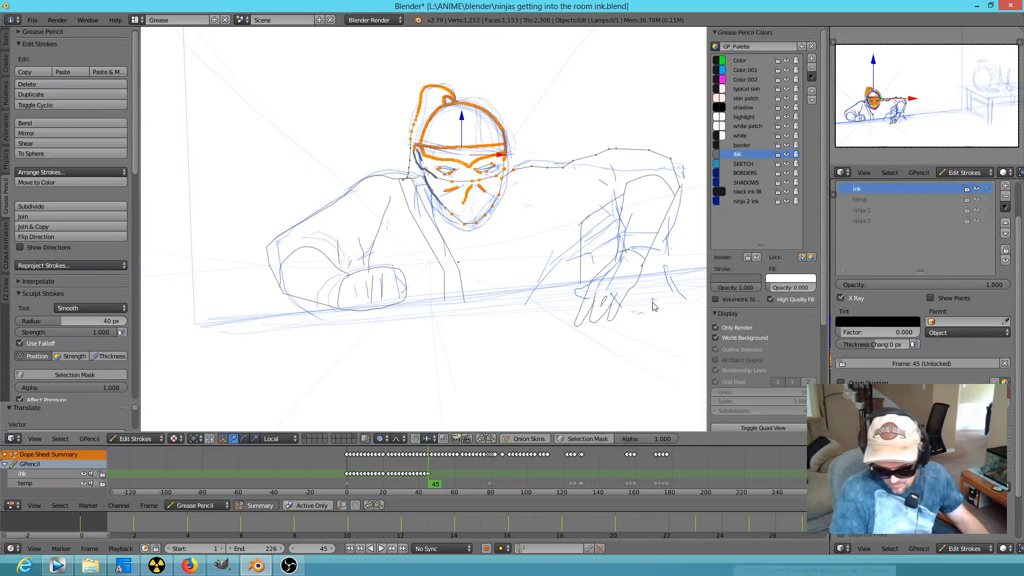
Erase the old ink strokes of the bent arm, sleeve and open hand on frame 45
middle_click_drag(663, 272, 516, 249, "shift")
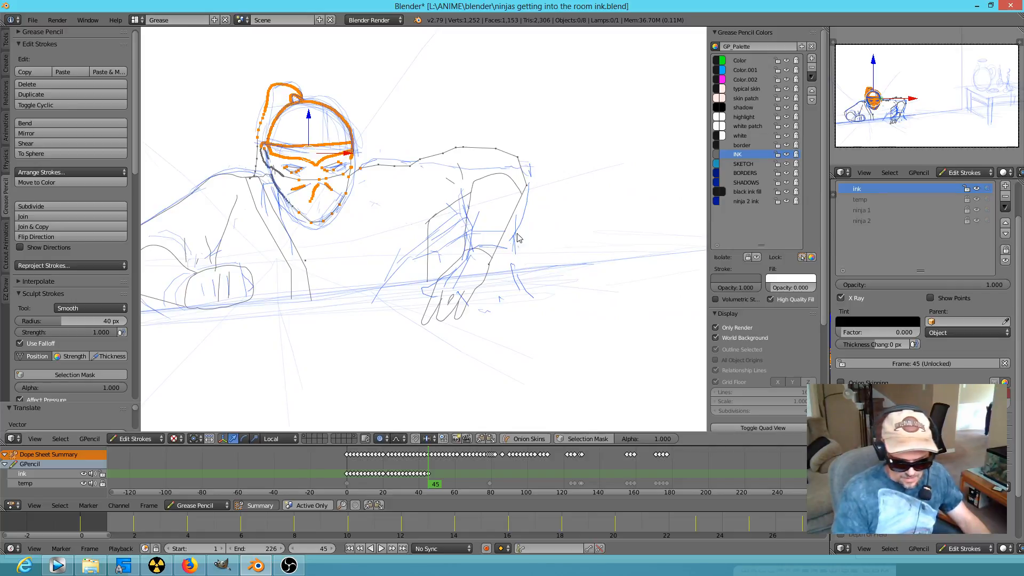
key("d")
left_click(506, 279)
right_click_drag(520, 197, 466, 315)
mouse_move(476, 251)
right_mouse_down()
mouse_move(426, 304)
mouse_move(481, 199)
mouse_move(532, 162)
mouse_move(416, 165)
mouse_move(530, 141)
mouse_move(470, 214)
mouse_move(441, 176)
mouse_move(421, 332)
right_mouse_up()
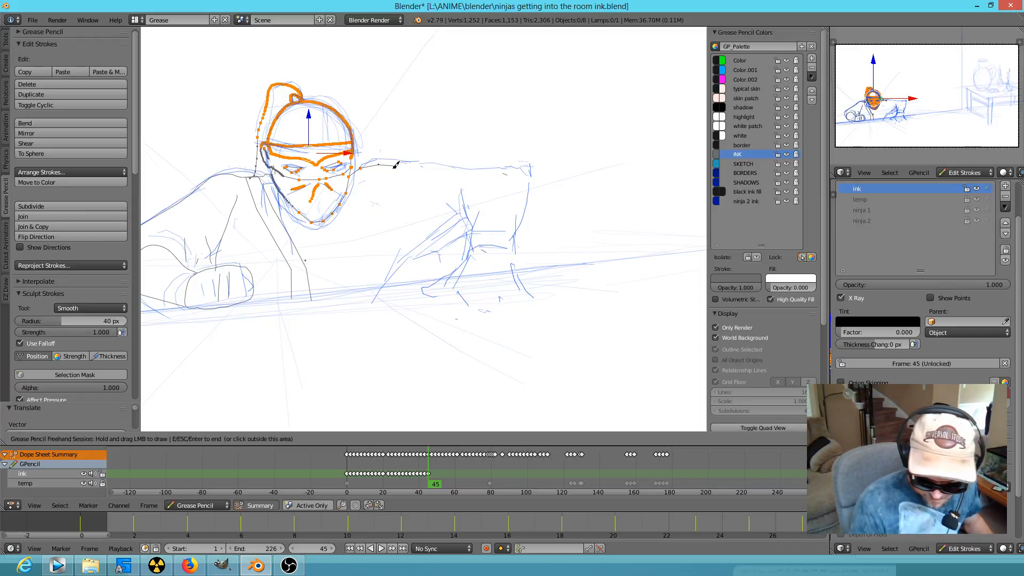
Ink the shoulder line, bent elbow, hanging sleeve edge and forearm over the blue sketch with freehand strokes
left_click_drag(398, 166, 473, 166)
mouse_move(533, 186)
left_mouse_down()
mouse_move(534, 209)
mouse_move(492, 177)
left_mouse_up()
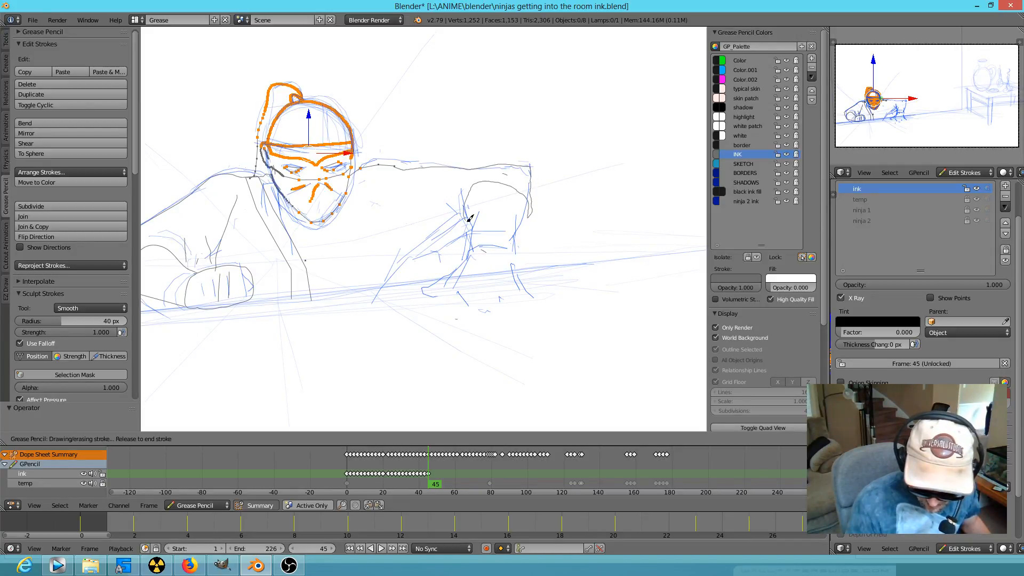
mouse_move(473, 220)
left_mouse_down()
mouse_move(415, 260)
mouse_move(407, 282)
left_mouse_up()
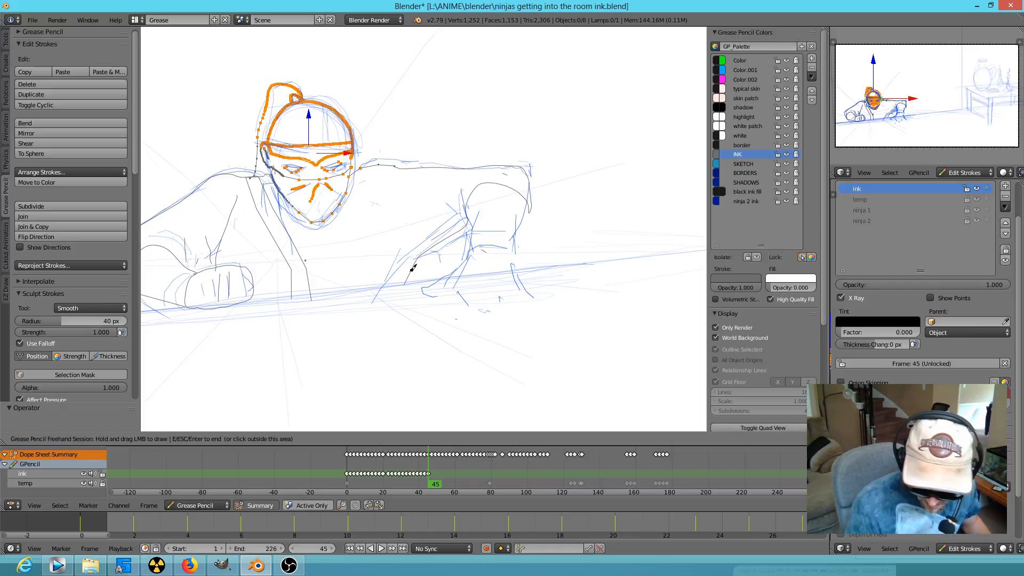
mouse_move(474, 224)
left_mouse_down()
mouse_move(477, 250)
mouse_move(516, 247)
left_mouse_up()
mouse_move(533, 201)
left_mouse_down()
mouse_move(512, 247)
mouse_move(474, 248)
mouse_move(426, 284)
mouse_move(435, 292)
mouse_move(458, 281)
left_mouse_up()
Ink the hand below the wrist, drawing its outline, fingers and knuckle line, and erase the stray fingertip stroke
left_click_drag(495, 314, 492, 282)
mouse_move(517, 247)
left_mouse_down()
mouse_move(510, 270)
mouse_move(529, 299)
mouse_move(499, 318)
mouse_move(507, 314)
left_mouse_up()
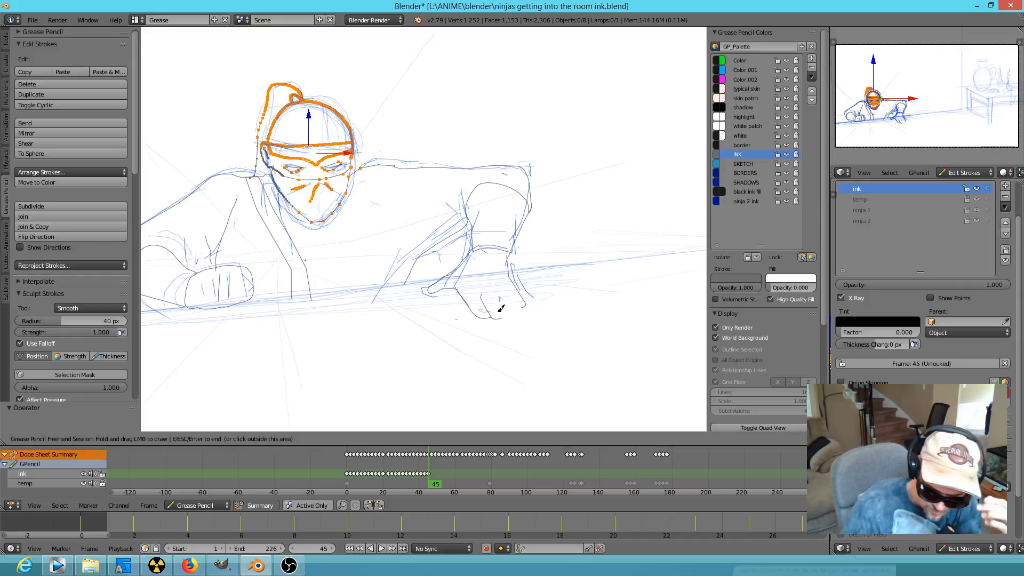
left_click_drag(513, 328, 503, 322)
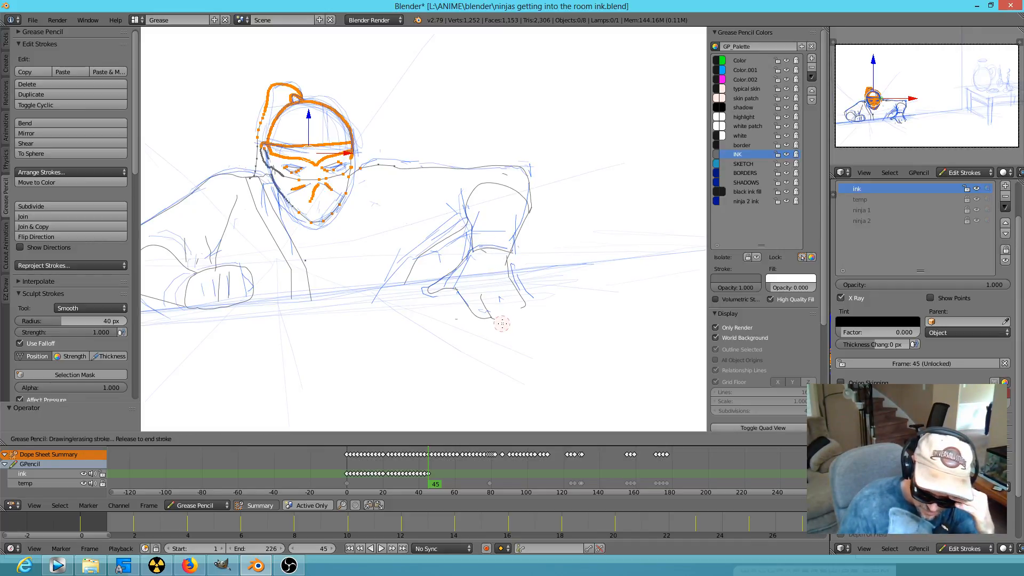
right_click_drag(502, 322, 502, 322)
left_click_drag(482, 299, 494, 308)
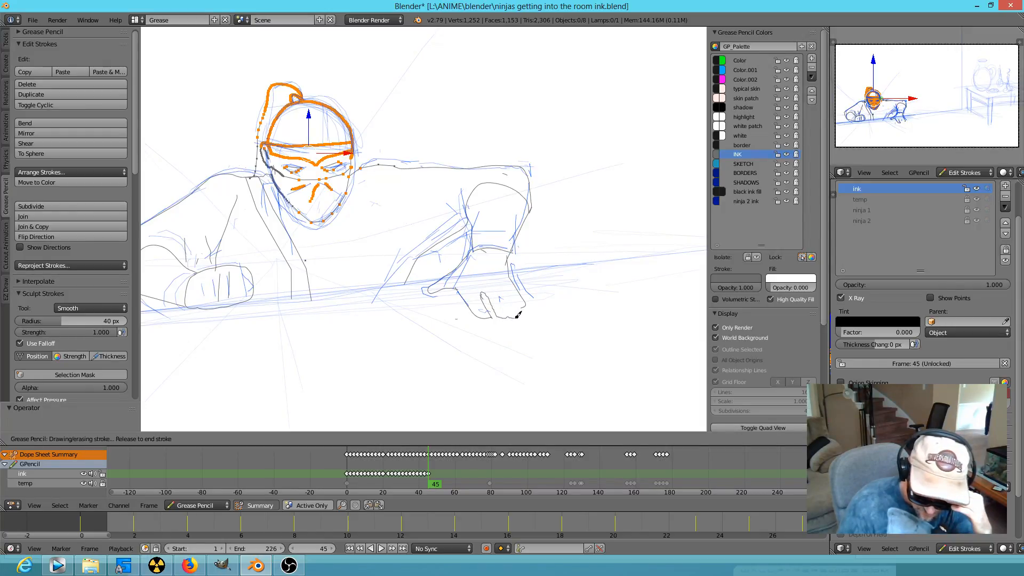
left_click_drag(526, 307, 502, 296)
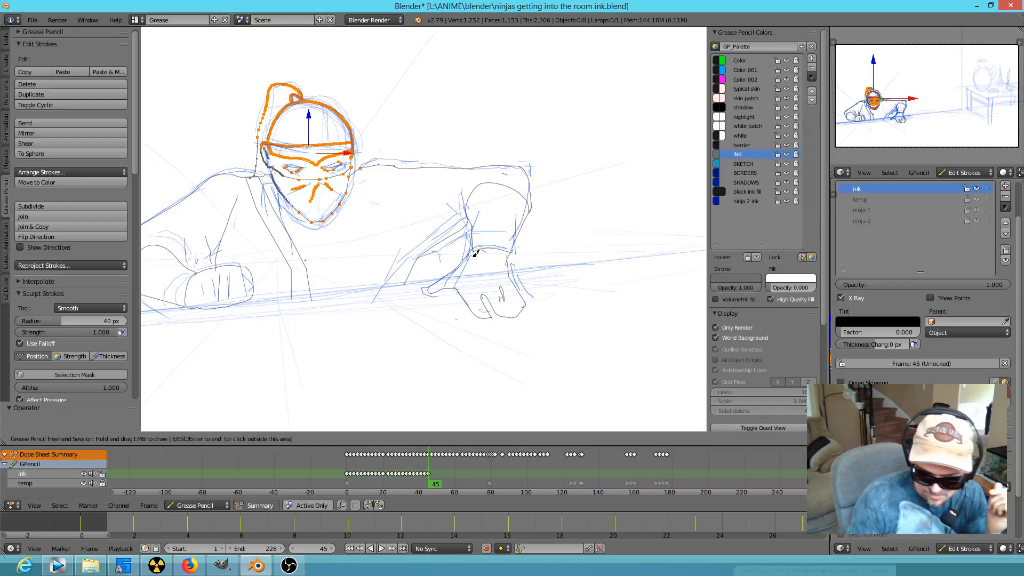
mouse_move(455, 271)
left_mouse_down()
mouse_move(458, 290)
mouse_move(507, 289)
left_mouse_up()
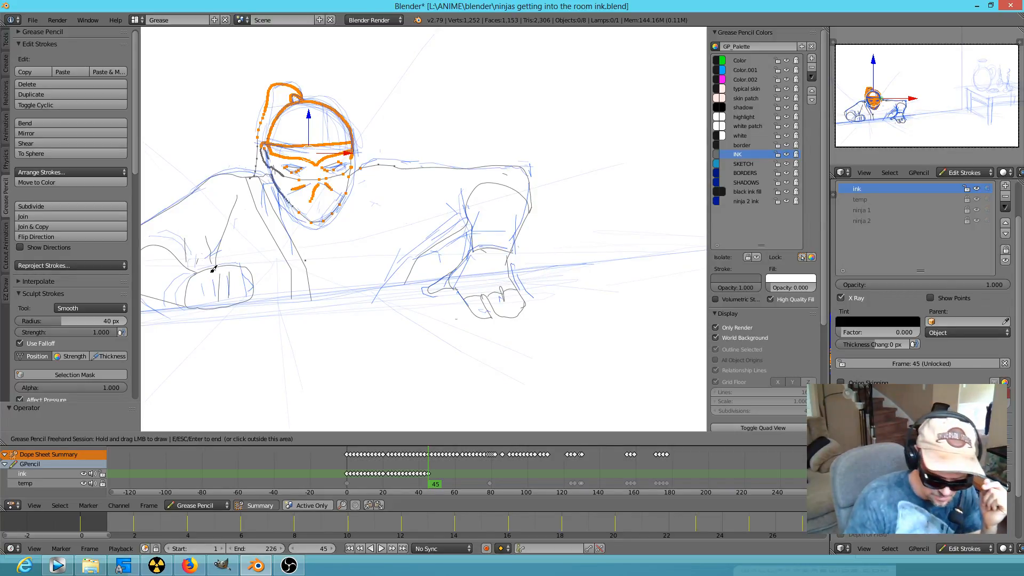
Touch up the outline of the fist resting on the table, and go back to frame 44
left_click_drag(217, 267, 218, 264)
left_click_drag(207, 302, 210, 306)
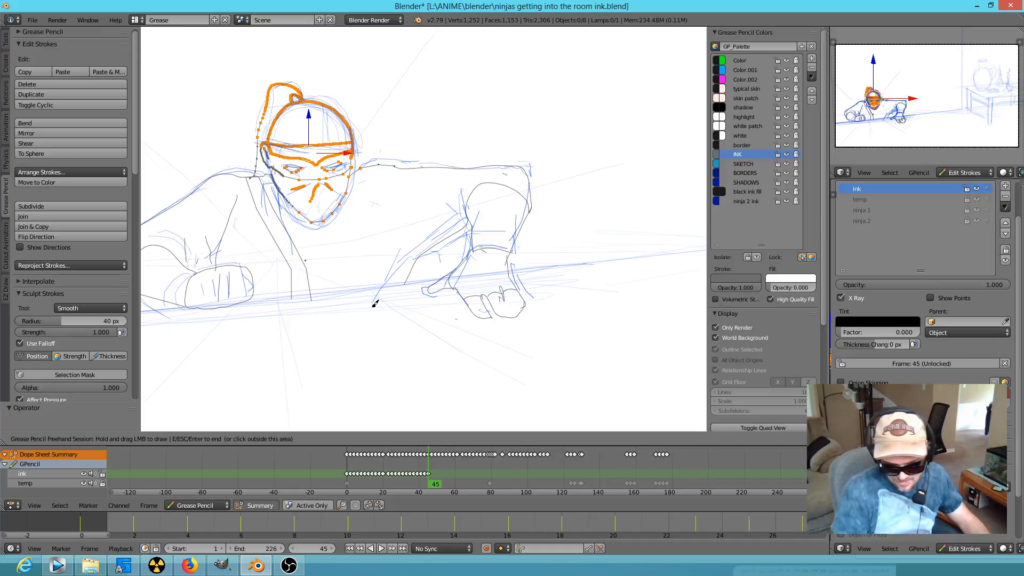
left_click(434, 479)
mouse_move(433, 482)
left_mouse_down()
mouse_move(340, 474)
mouse_move(417, 495)
mouse_move(446, 480)
mouse_move(426, 477)
mouse_move(437, 455)
mouse_move(426, 455)
left_mouse_up()
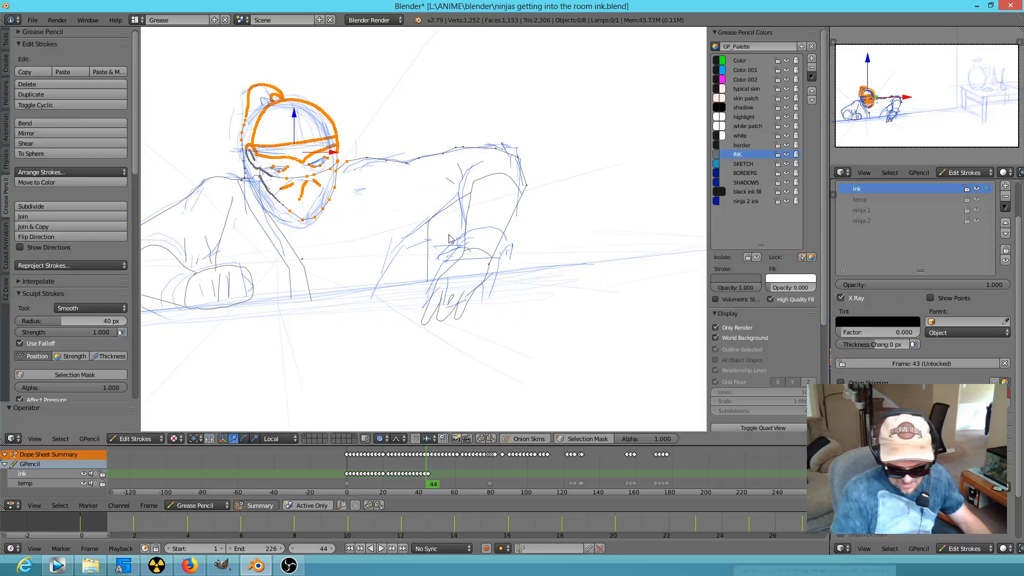
right_click(426, 281)
key("g")
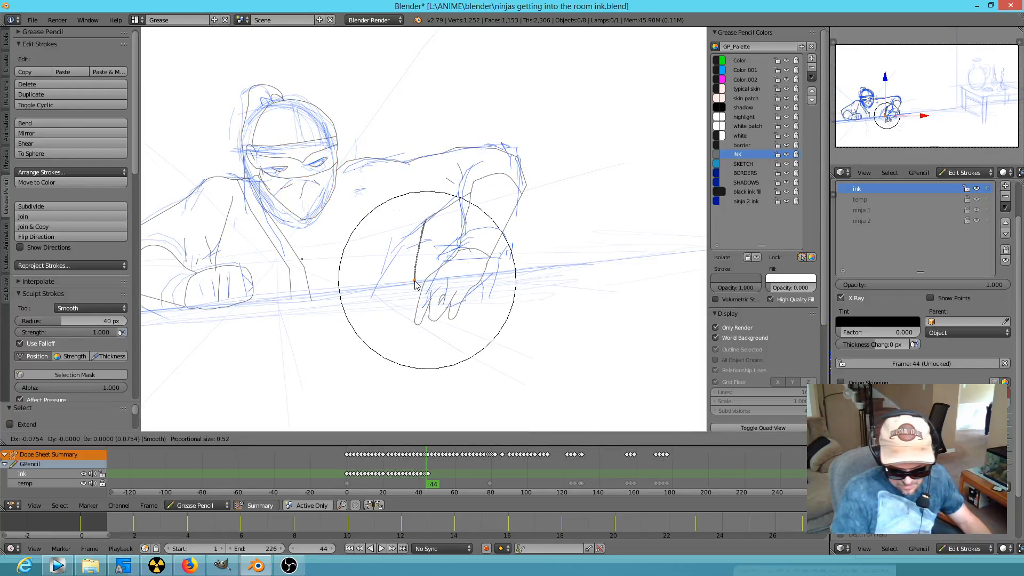
key("Escape")
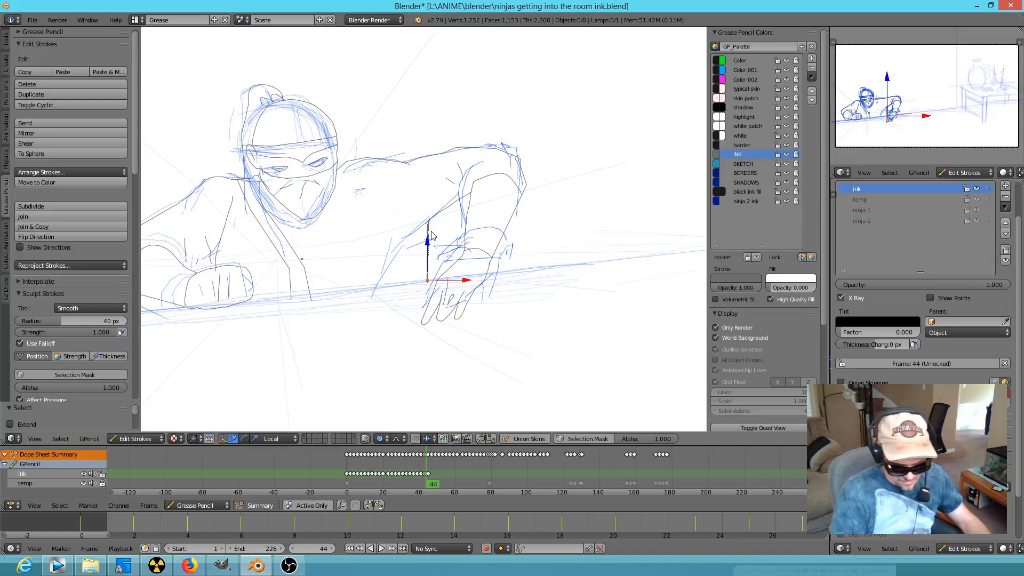
Delete the lower points of the vertical sleeve edge on frame 44 and stretch its end to the table line with proportional size 0.08
right_click(431, 253)
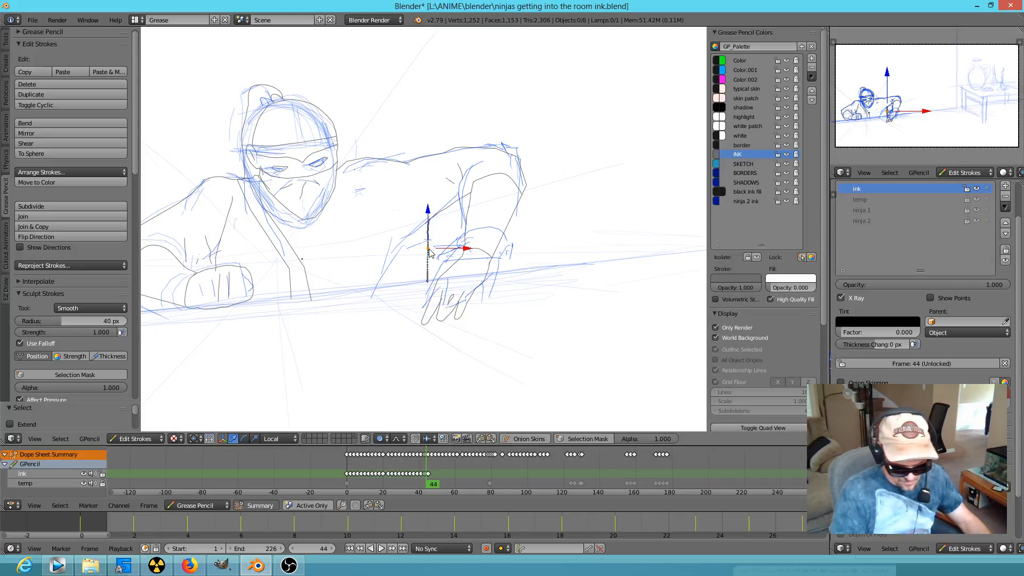
right_click(428, 264)
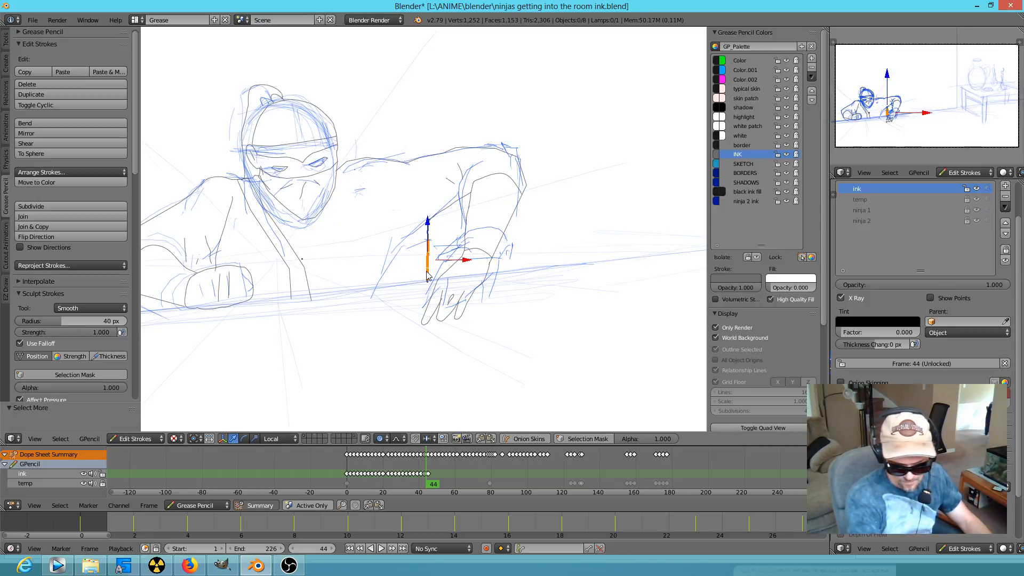
key("x")
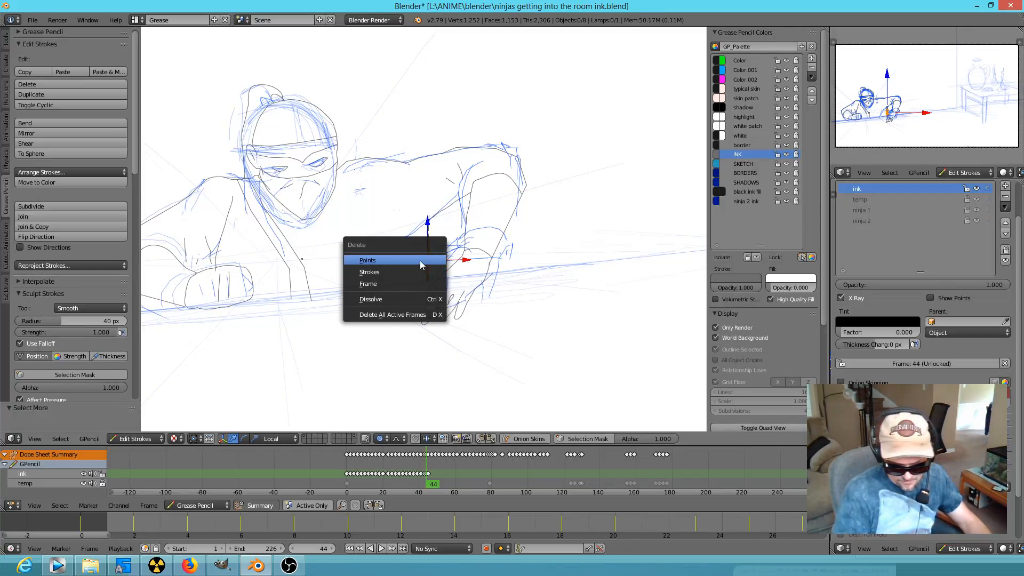
left_click(427, 264)
right_click(431, 242)
key("g")
scroll(427, 245, "up", 5)
scroll(424, 251, "up", 2)
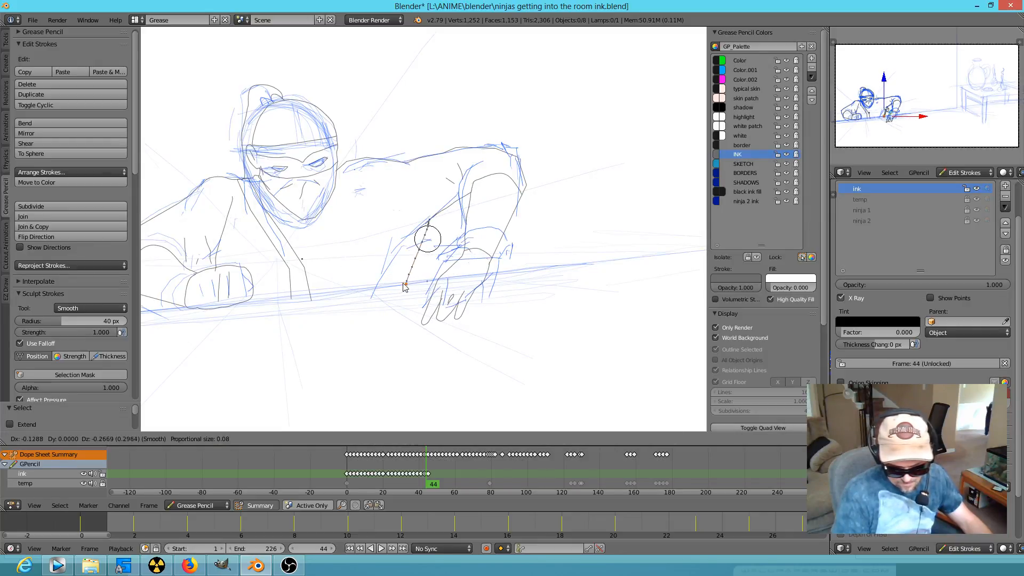
key("Escape")
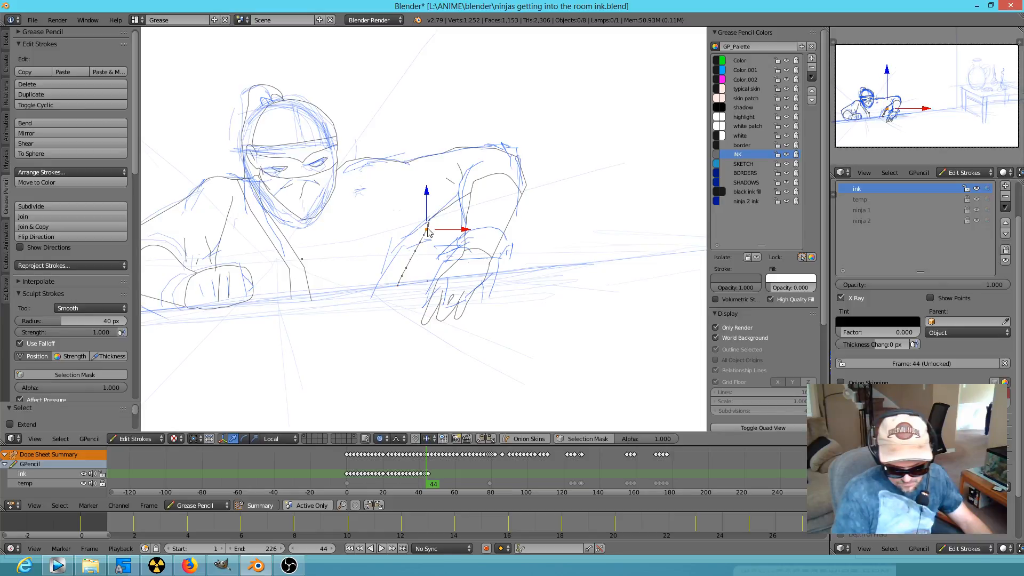
Move individual points of the sleeve edge on frame 44 outward to follow the sketched sleeve with proportional editing
key("g")
key("Escape")
key("g")
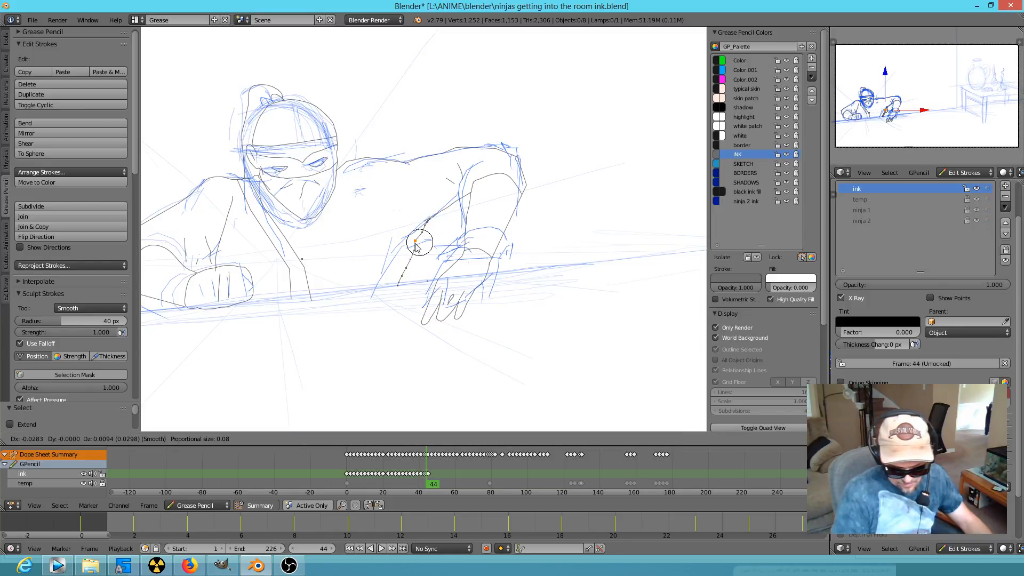
key("Escape")
key("g")
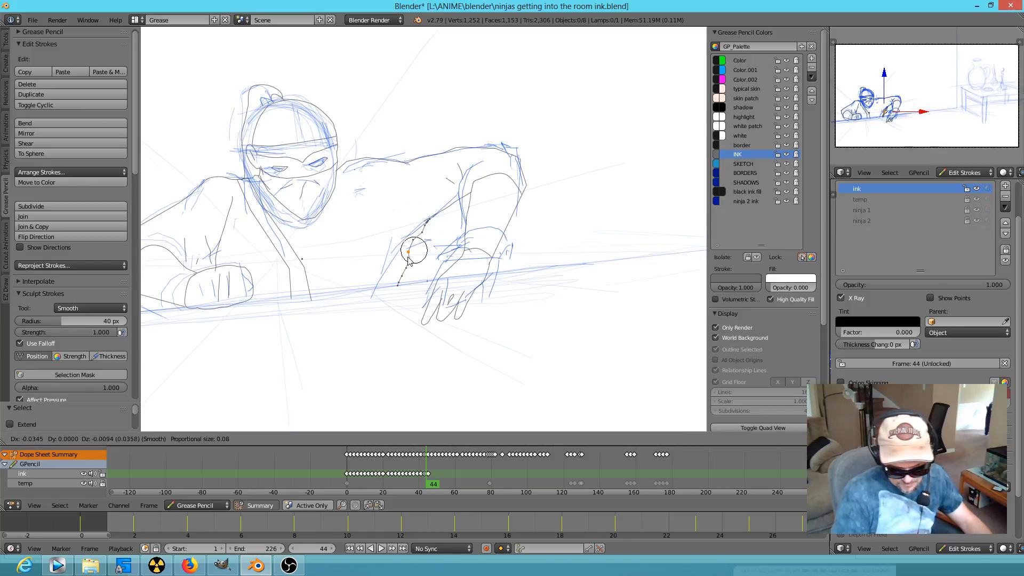
key("Escape")
key("g")
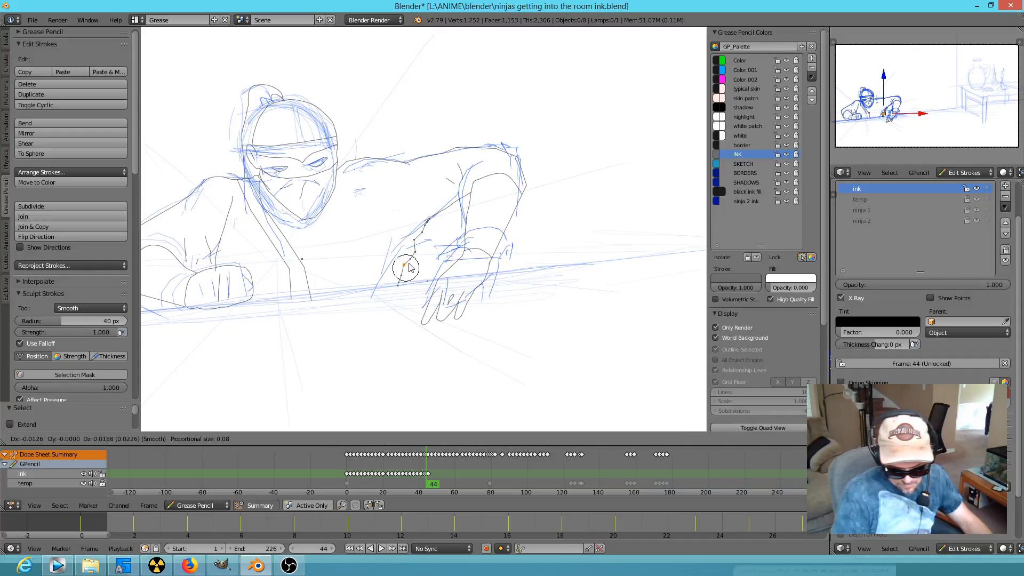
key("Escape")
Go to frame 43 and move the lower end of its sleeve edge out to the sketched sleeve tip at the table
key("Left")
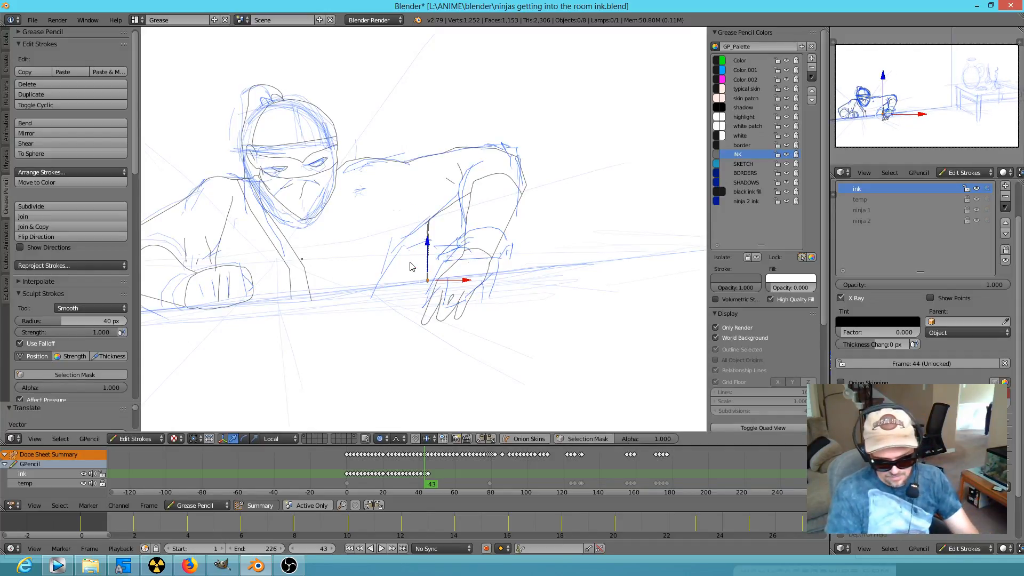
key("Left")
key("Right")
key("g")
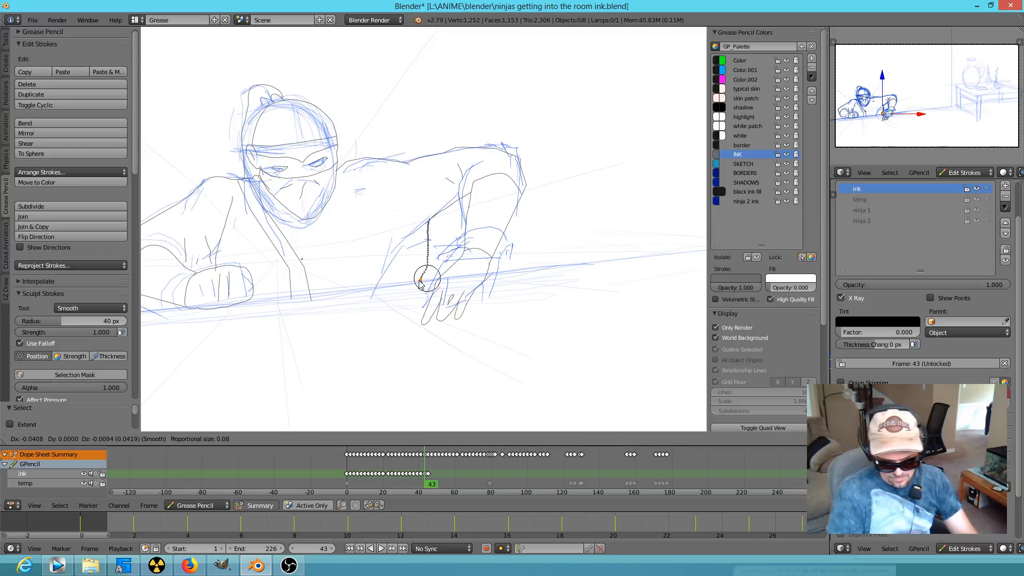
left_click(380, 293)
Pull the middle and upper points of the sleeve edge on frame 43 outward onto the sketched sleeve line
right_click(425, 266)
key("g")
left_click(403, 252)
right_click(427, 249)
key("g")
left_click(421, 235)
right_click(416, 273)
key("g")
left_click(393, 273)
key("g")
left_click(406, 254)
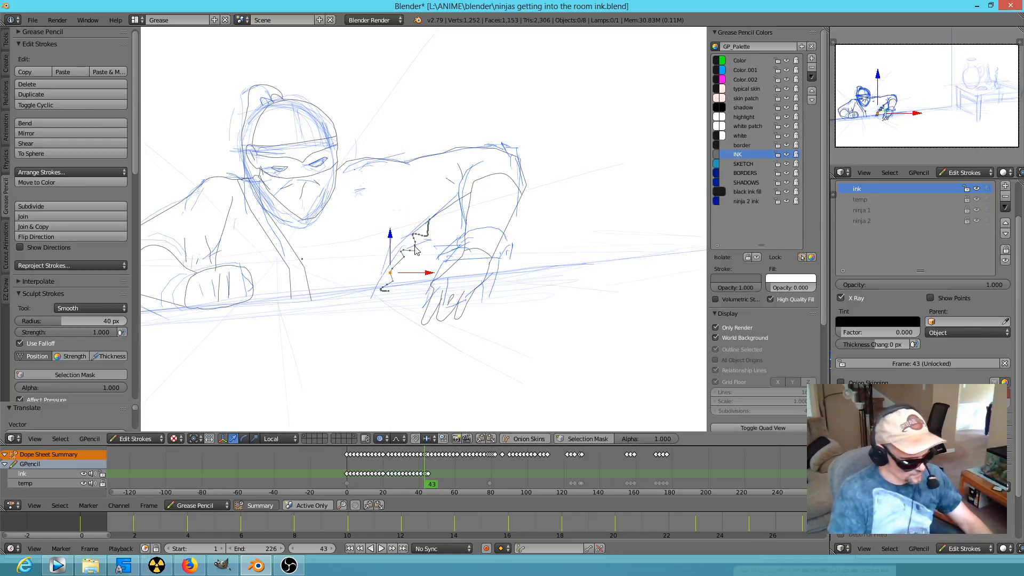
Smooth the jagged sleeve edge on frame 43 down to the table with the Smooth sculpt brush
key("e")
mouse_move(403, 252)
left_mouse_down()
mouse_move(419, 235)
mouse_move(395, 244)
mouse_move(378, 291)
left_mouse_up()
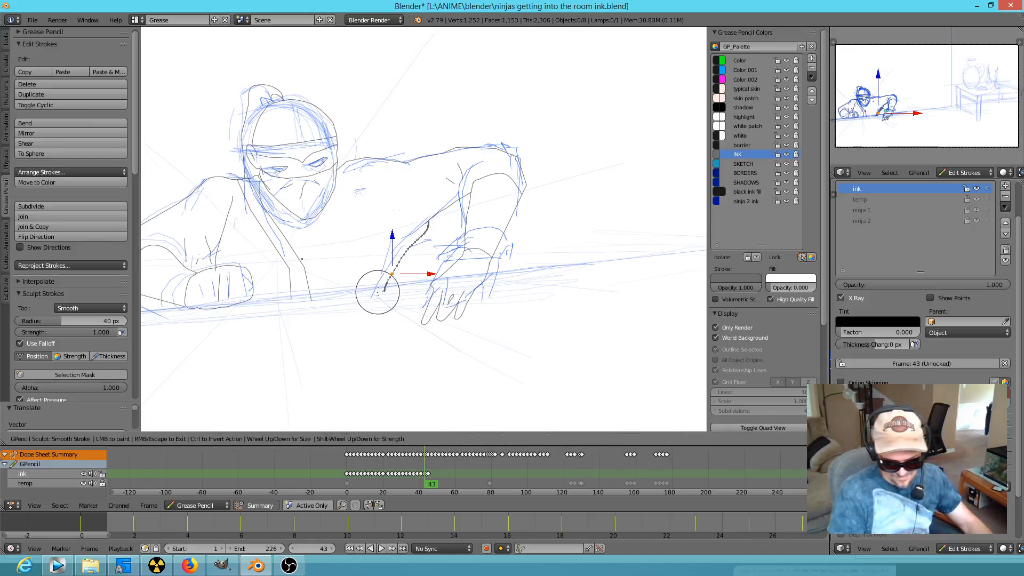
key("Escape")
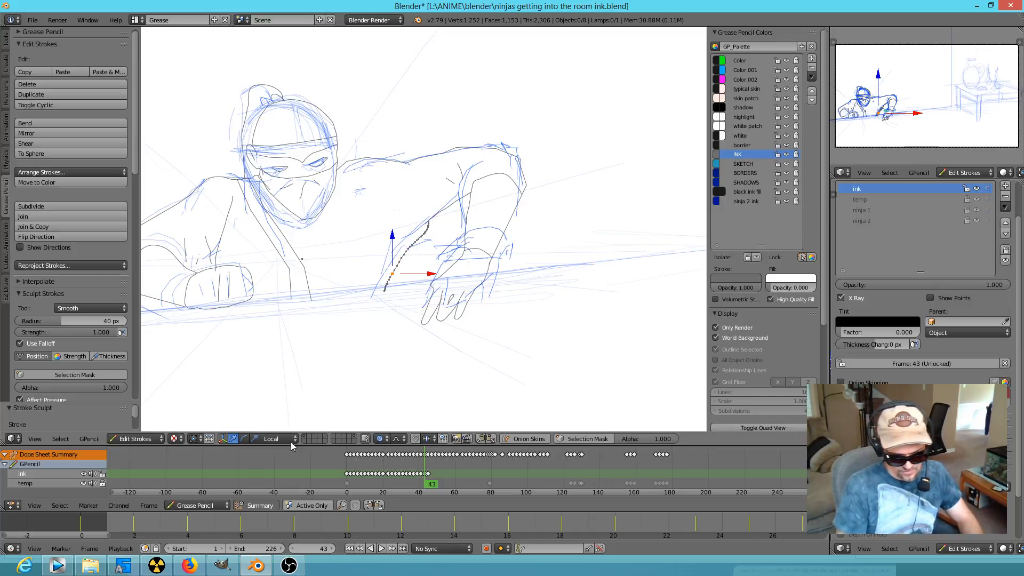
Switch to Vegas Pro, play the AKARIS DREAM timeline from about 17 seconds, and temporarily unmute the SCENE-01-SOUND-EFFECTS track to listen
left_click(58, 565)
left_click_drag(649, 501, 347, 499)
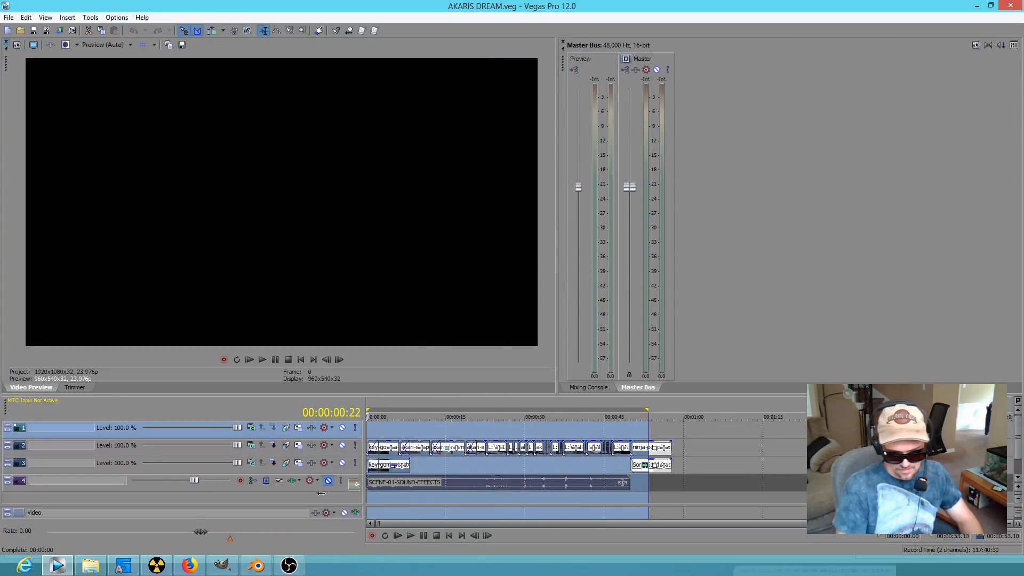
left_click_drag(369, 494, 490, 536)
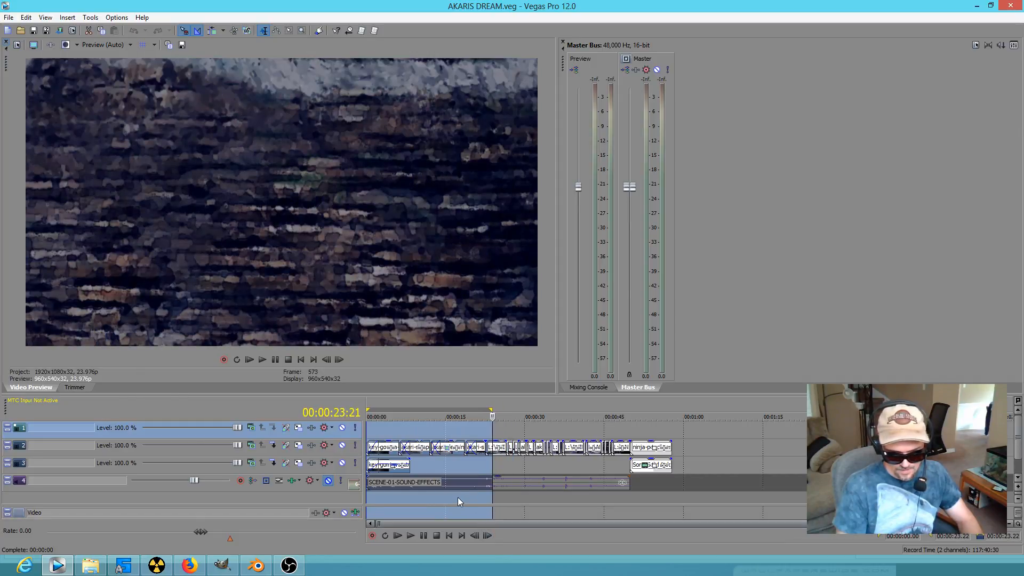
left_click(458, 498)
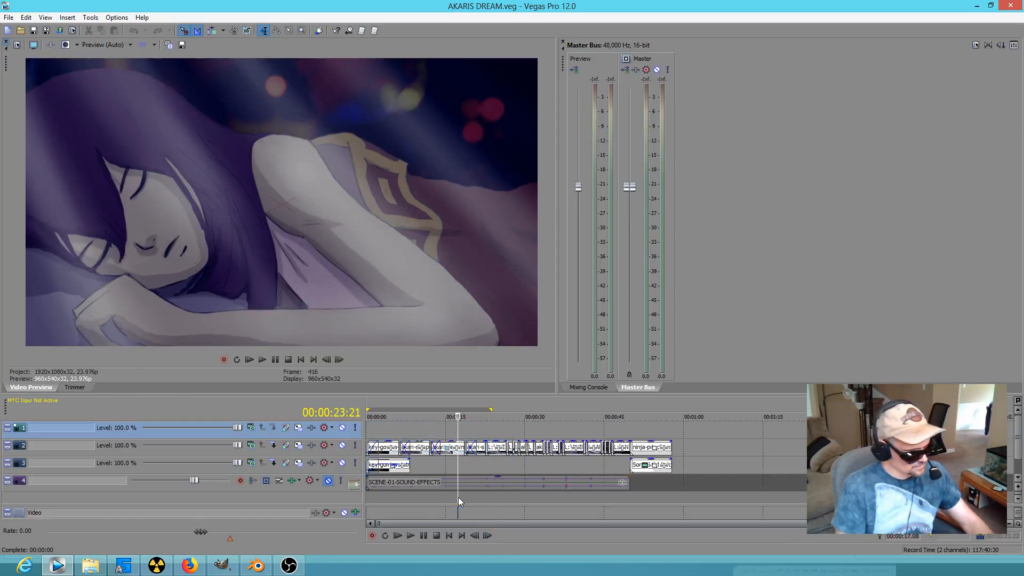
key("space")
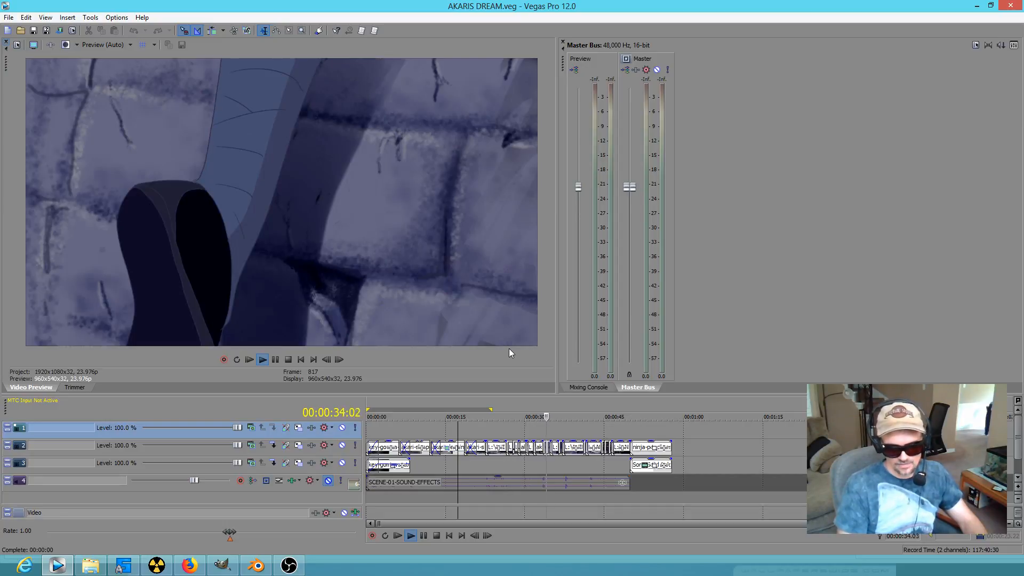
left_click(328, 481)
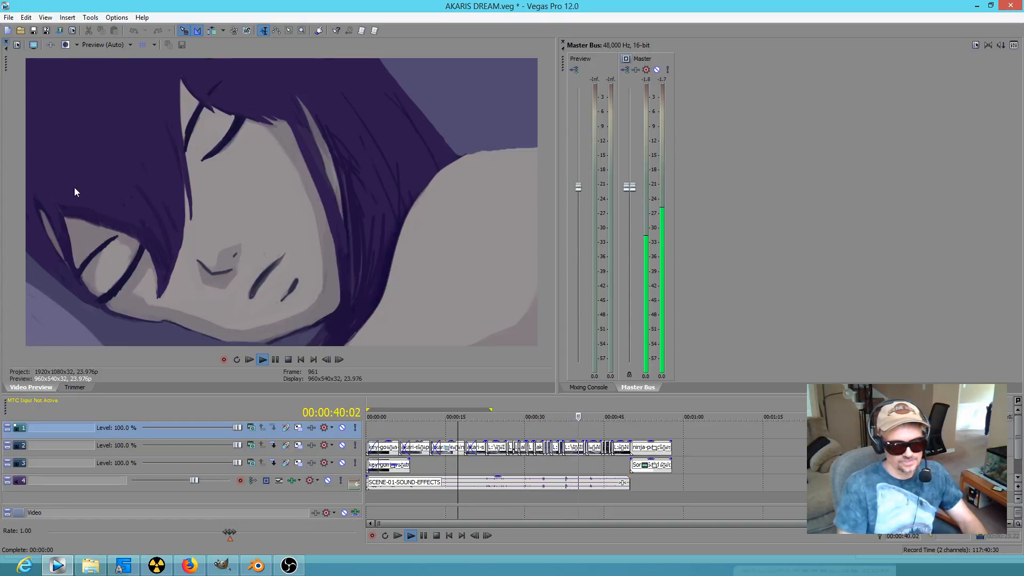
left_click(328, 482)
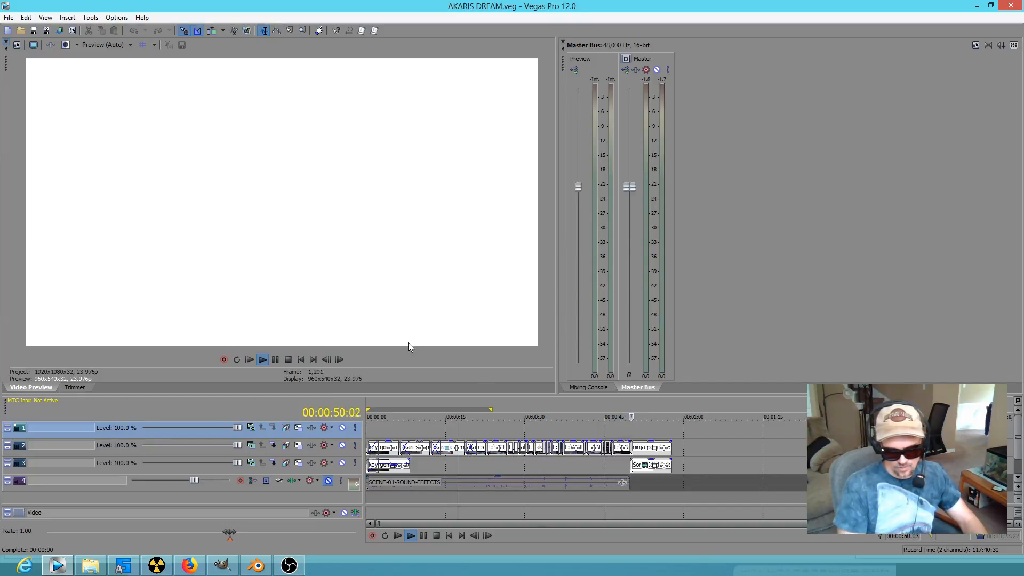
Stop the AKARIS DREAM playback, switch back to Blender, and return the ninja scene to frame 0 in the camera view
key("space")
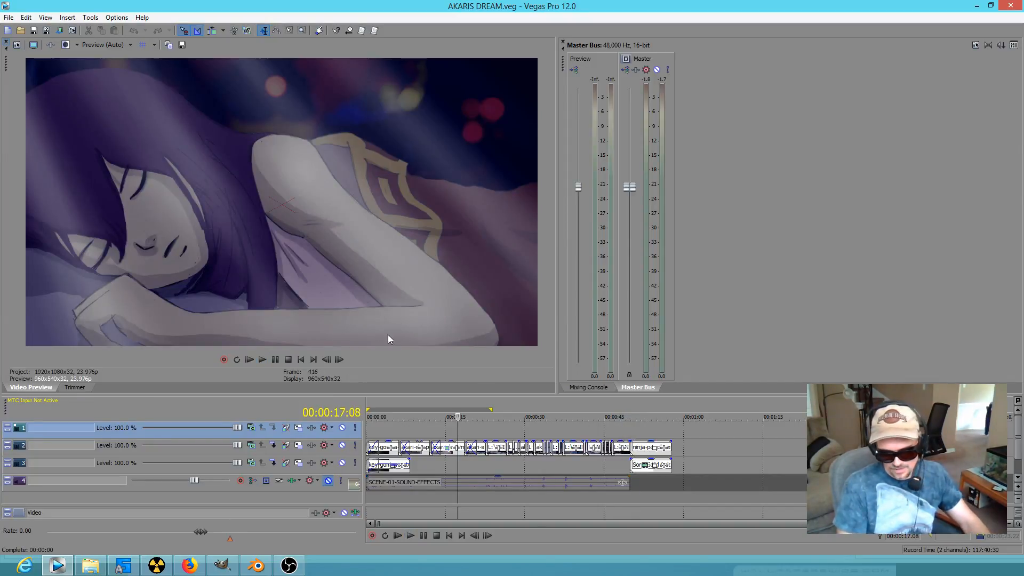
left_click(974, 6)
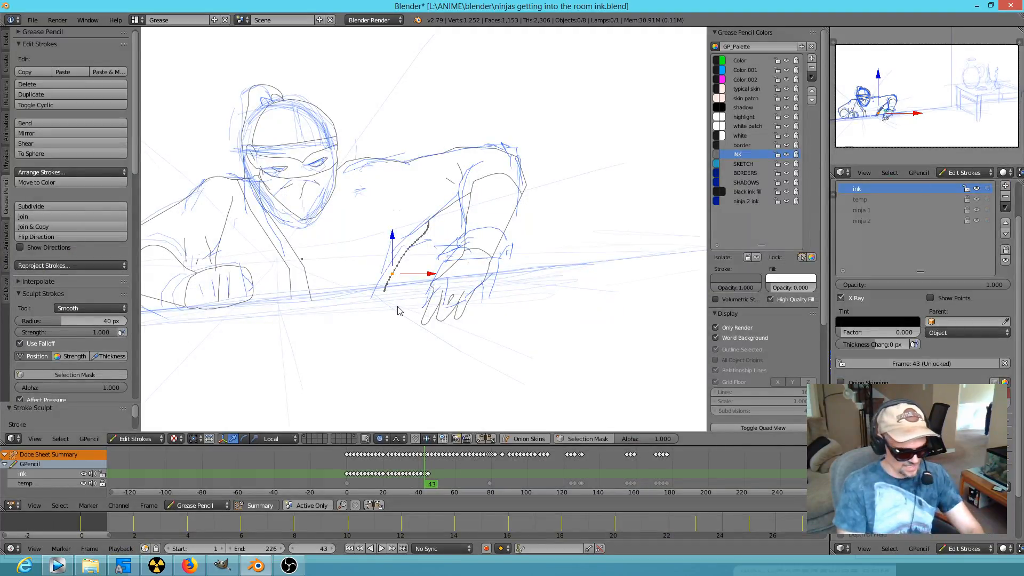
key("KP_0")
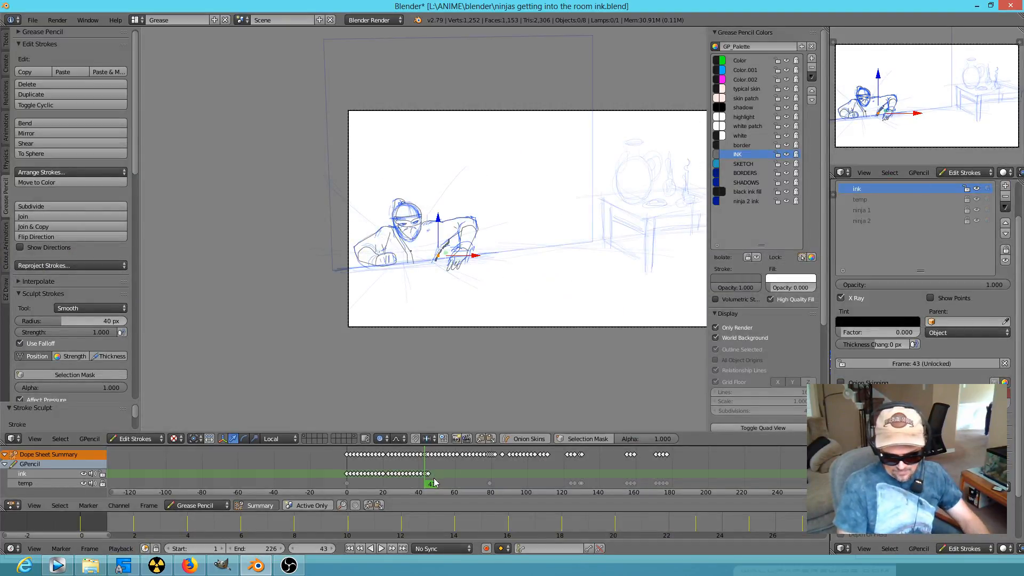
left_click_drag(435, 481, 348, 482)
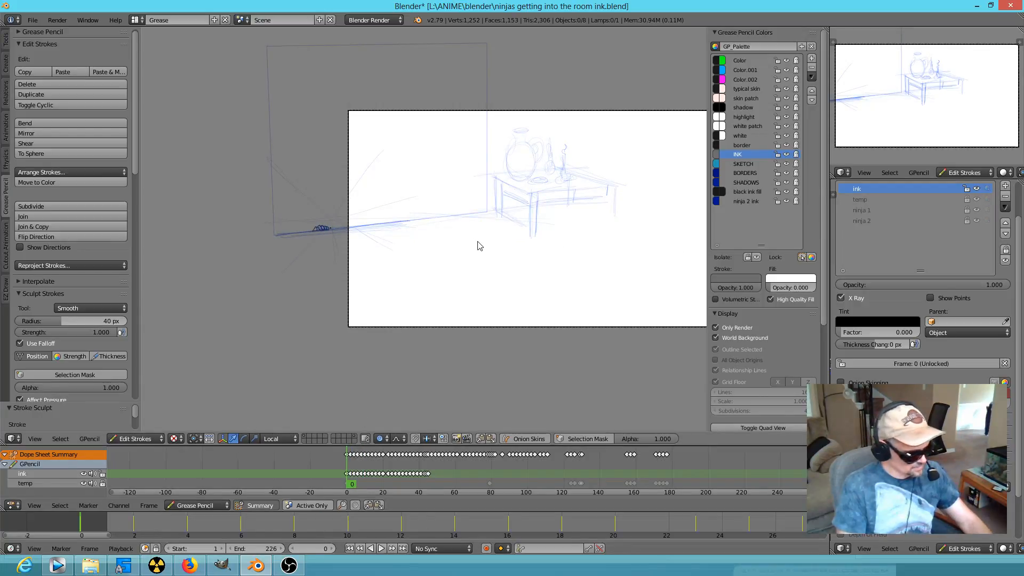
Switch from stroke editing to Object Mode and unhide all hidden objects in the scene
key("Tab")
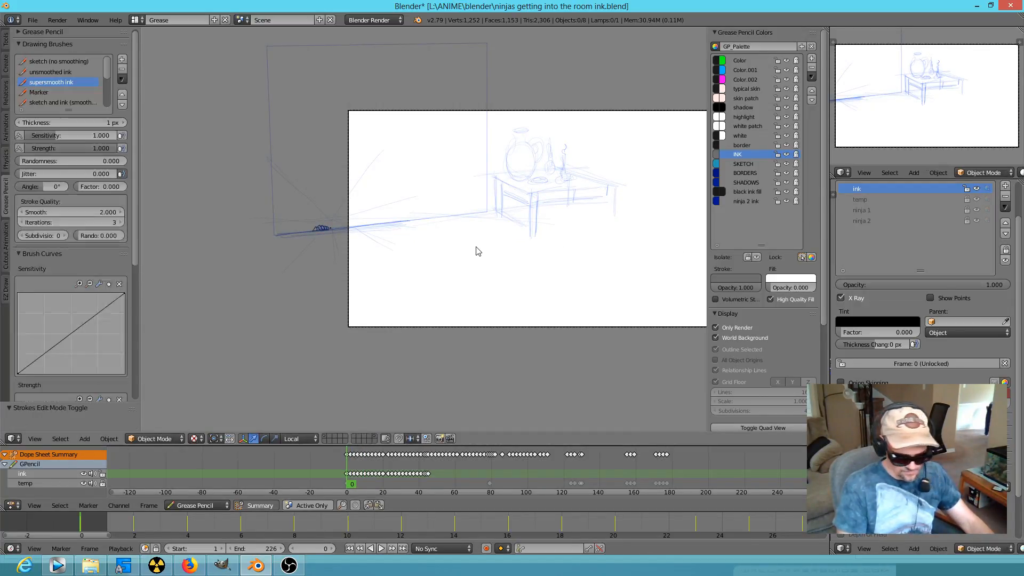
key("a")
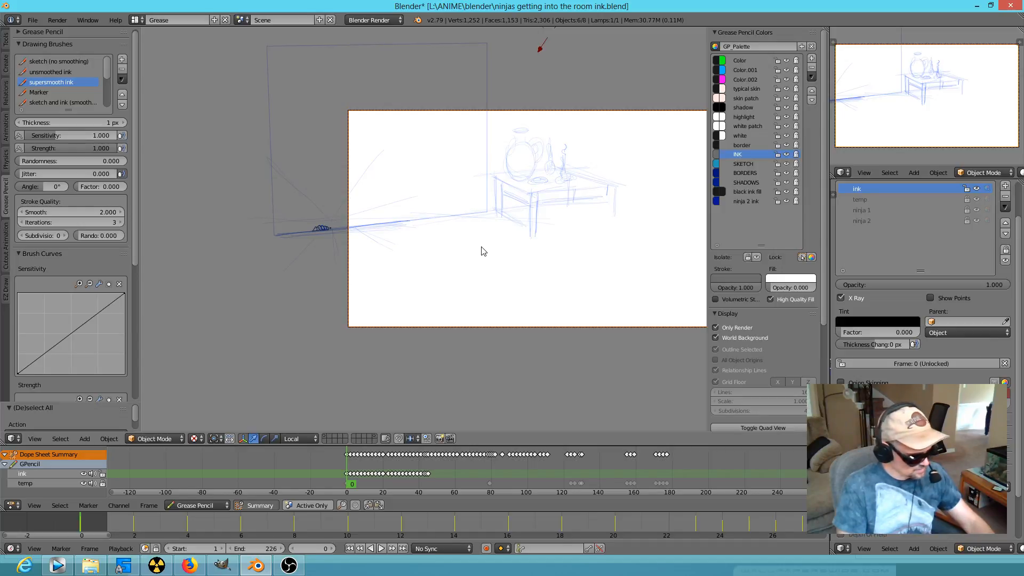
key("alt+h")
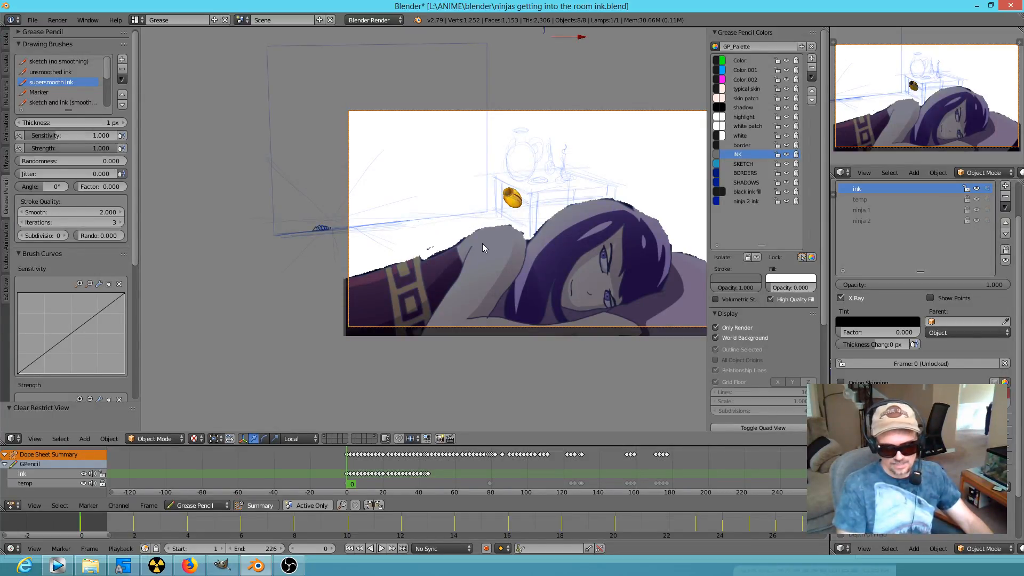
Play the whole shot twice from frame 0 through the camera, with the sleeping girl in the foreground
middle_click_drag(556, 285, 475, 286, "shift")
scroll(485, 282, "up", 3)
scroll(486, 280, "down", 1)
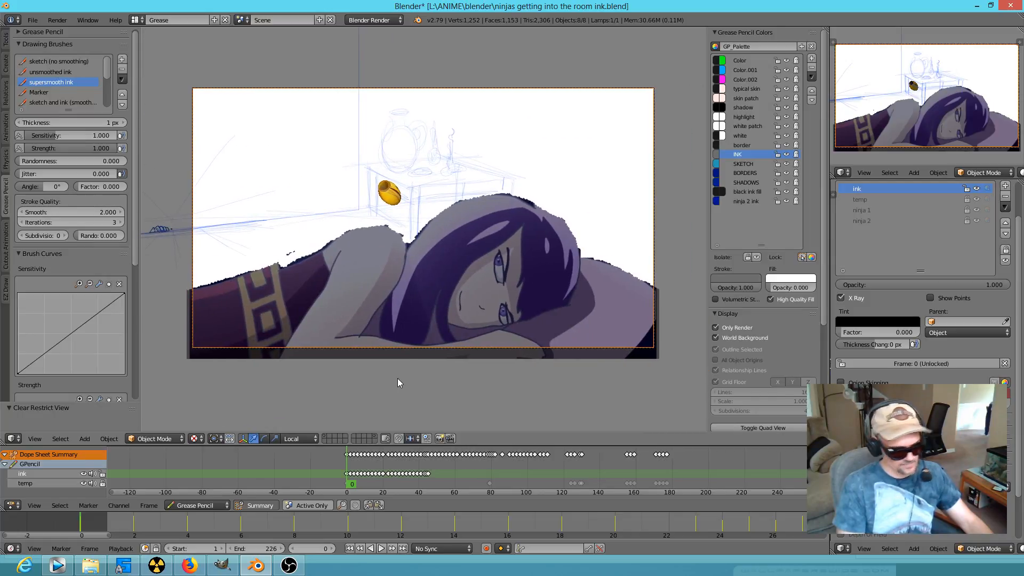
key("alt+a")
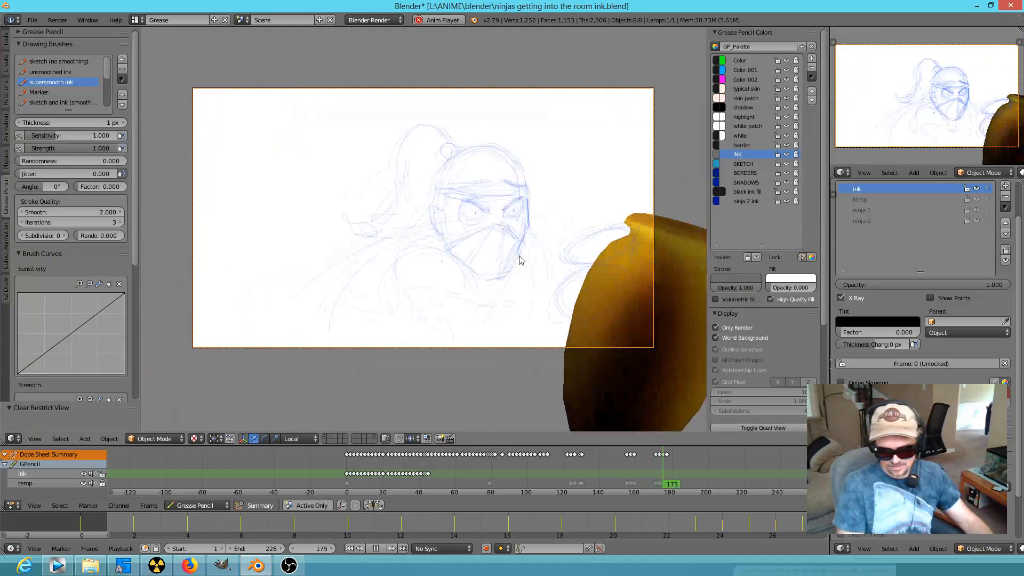
key("Escape")
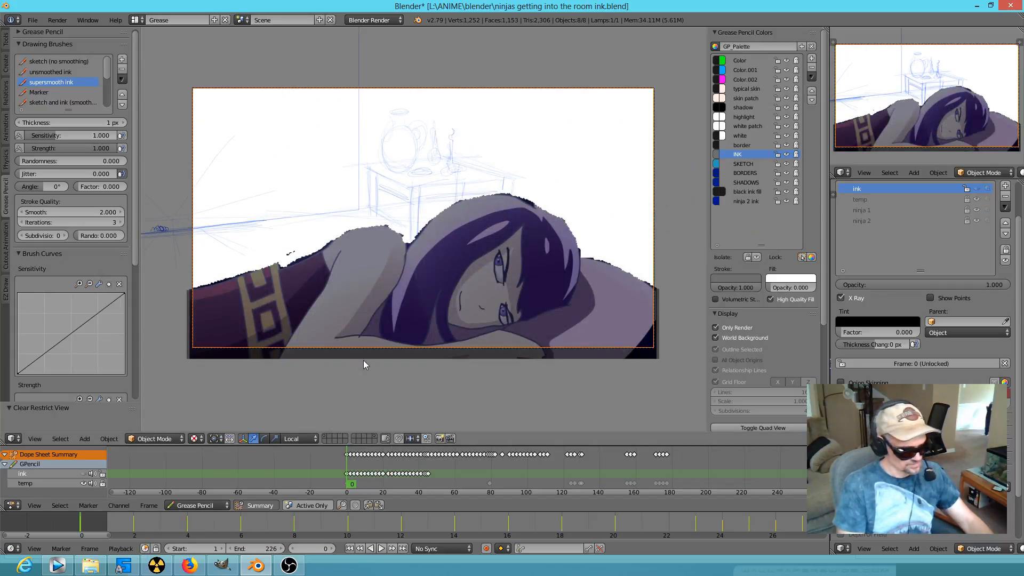
key("alt+a")
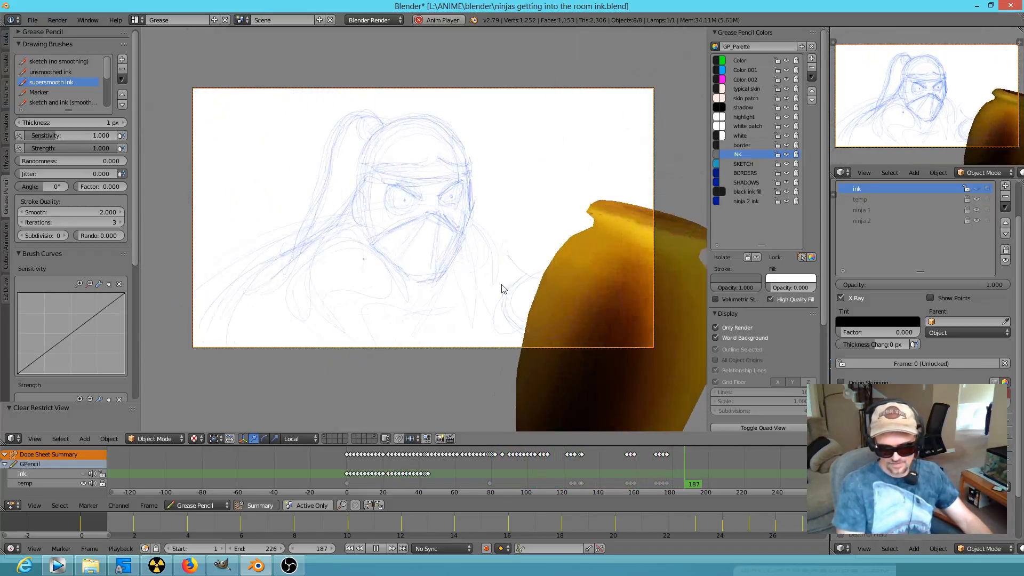
key("Escape")
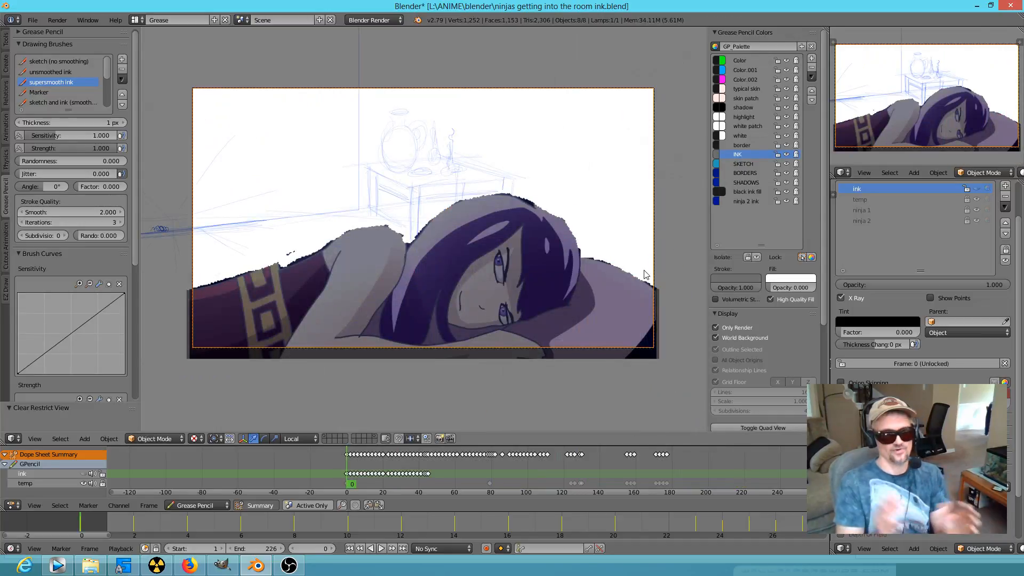
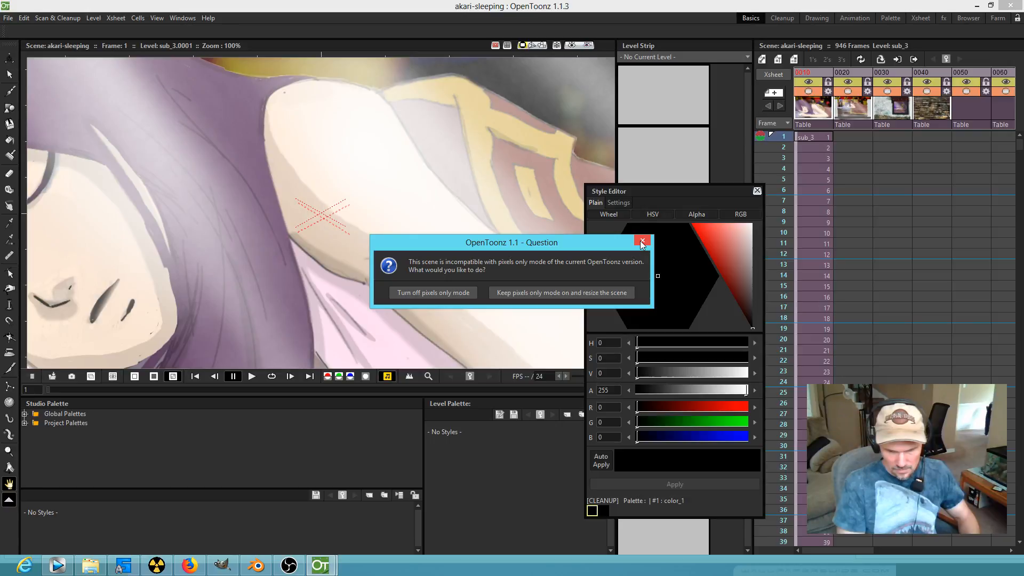
Switch to the akari-sleeping scene in OpenToonz, dismiss the pixels-only mode question, and scrub the xsheet to frame 122
left_click(642, 243)
scroll(385, 252, "down", 2)
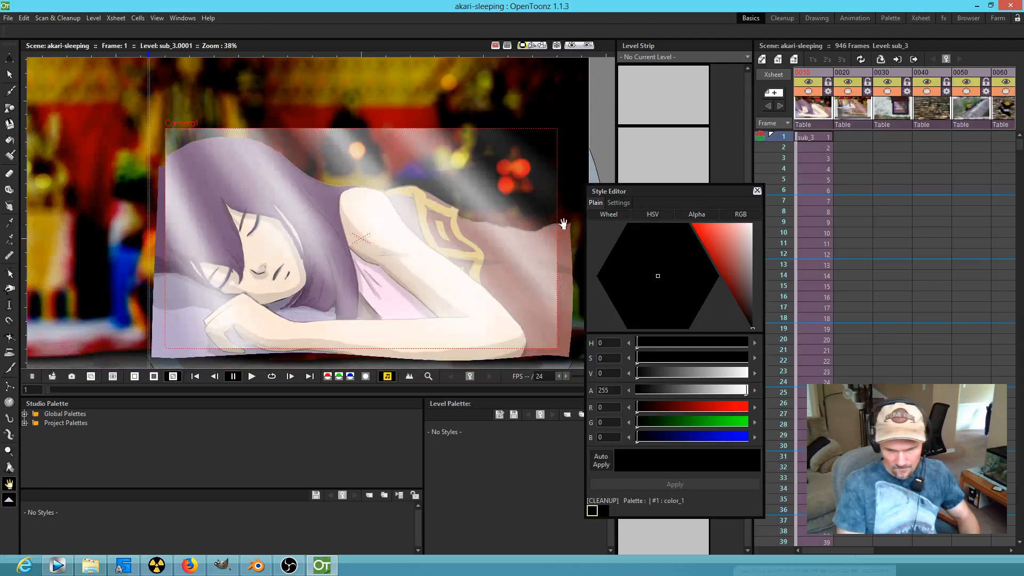
left_click(783, 179)
left_click_drag(783, 193, 746, 531)
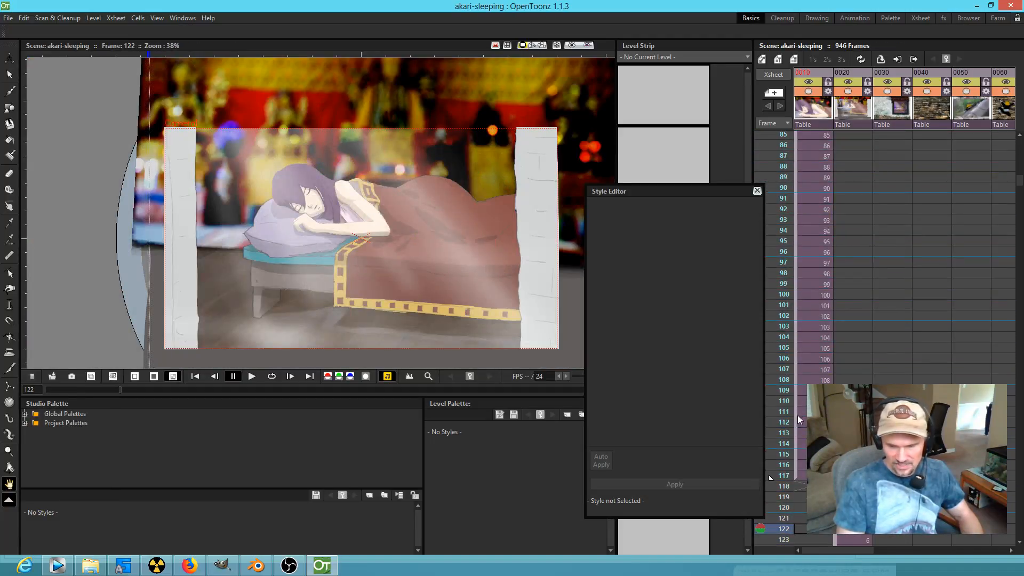
Open the sub-xsheet of column 0020 at frame 119, scrub it to frame 24, and return to the main xsheet
key("Up")
key("Up")
key("Up")
key("Right")
key("shift+x")
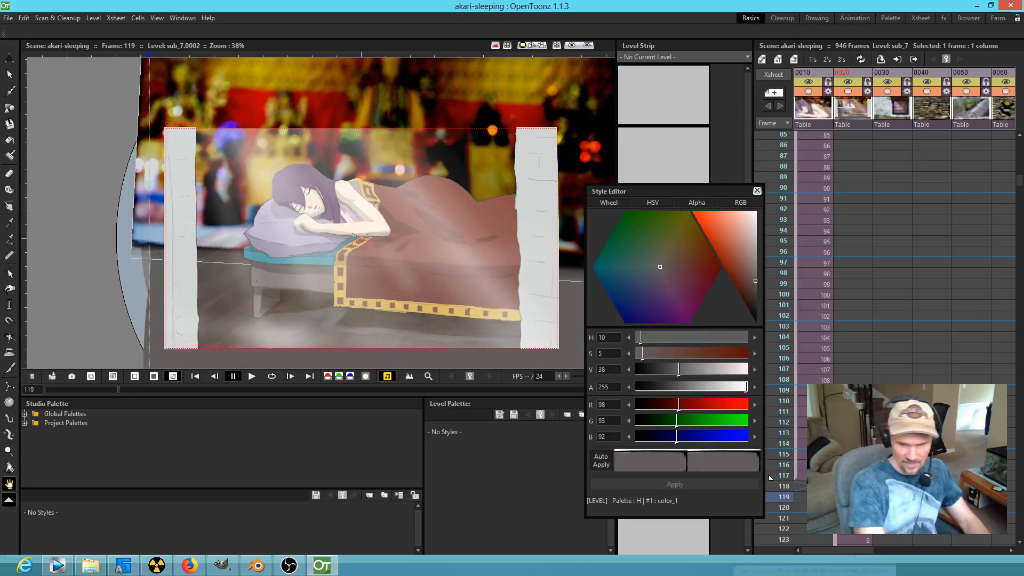
left_click_drag(781, 146, 782, 381)
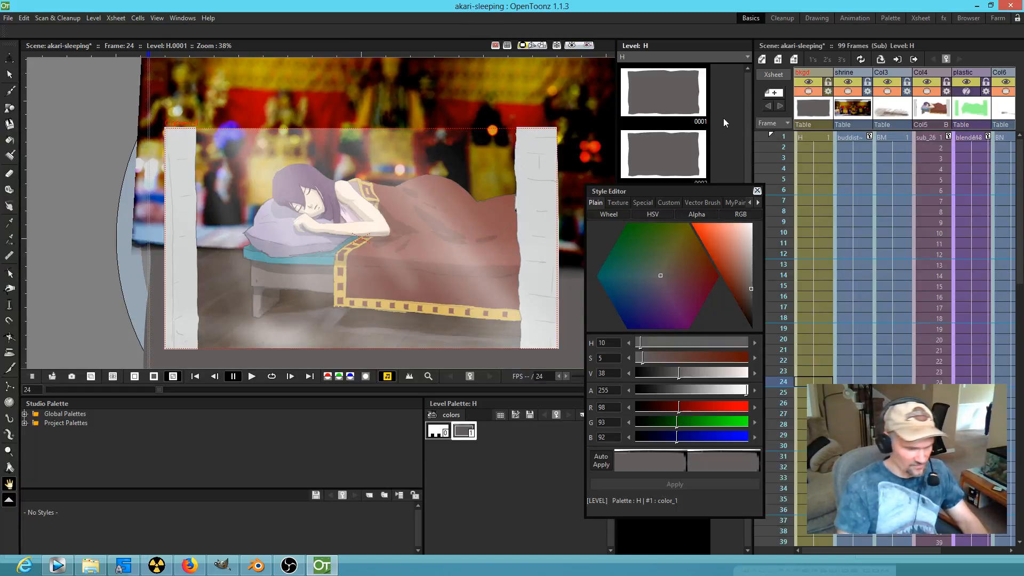
key("shift+c")
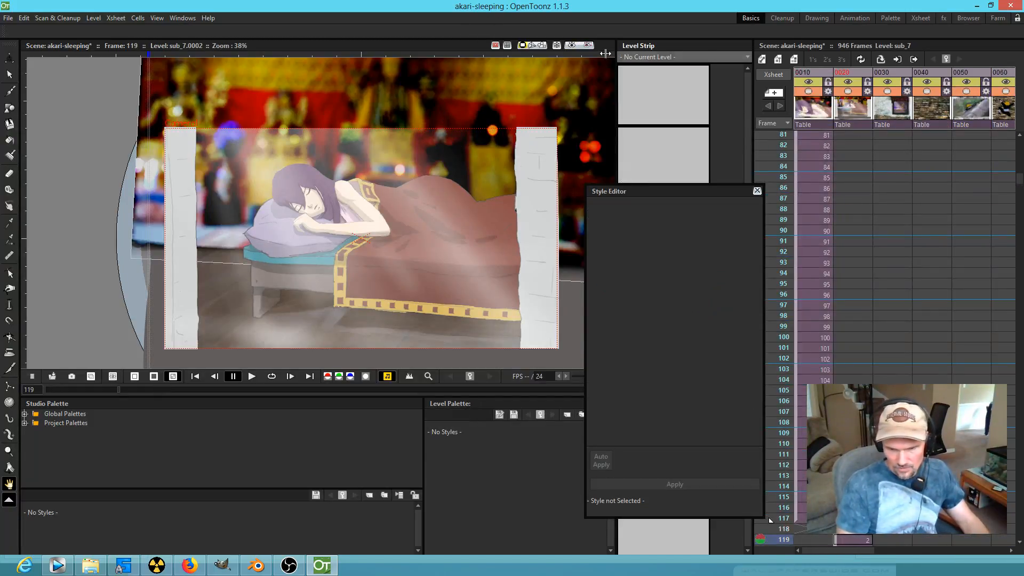
Toggle the viewer's preview at frame 119, and quit OpenToonz, discarding the scene changes
left_click(573, 46)
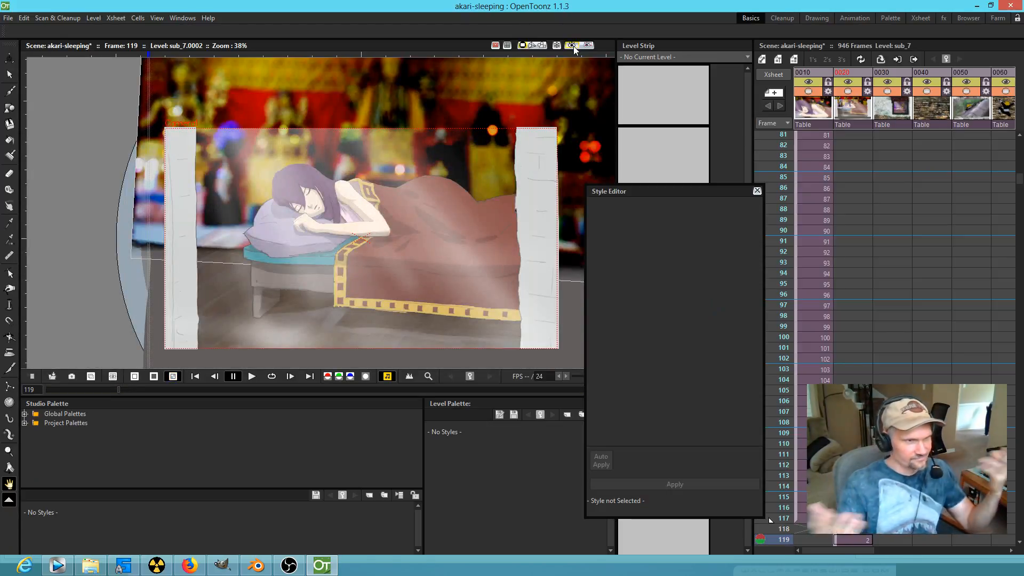
left_click(571, 45)
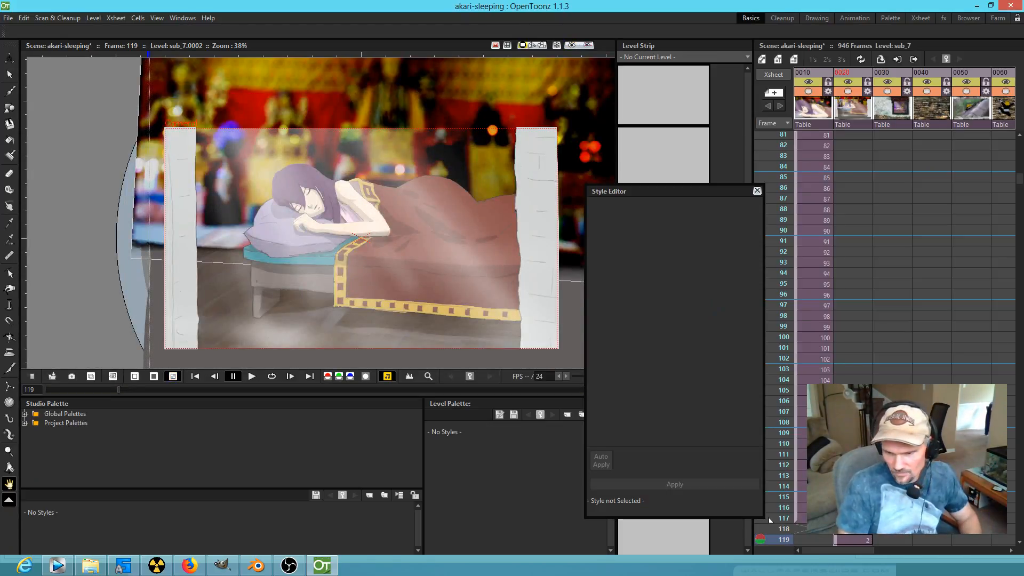
left_click(1011, 6)
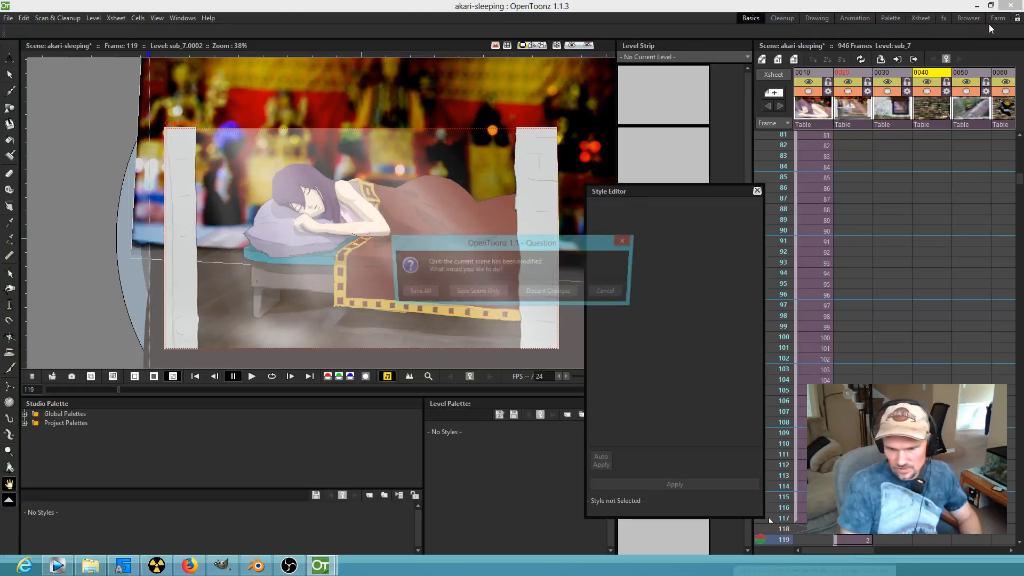
left_click(552, 294)
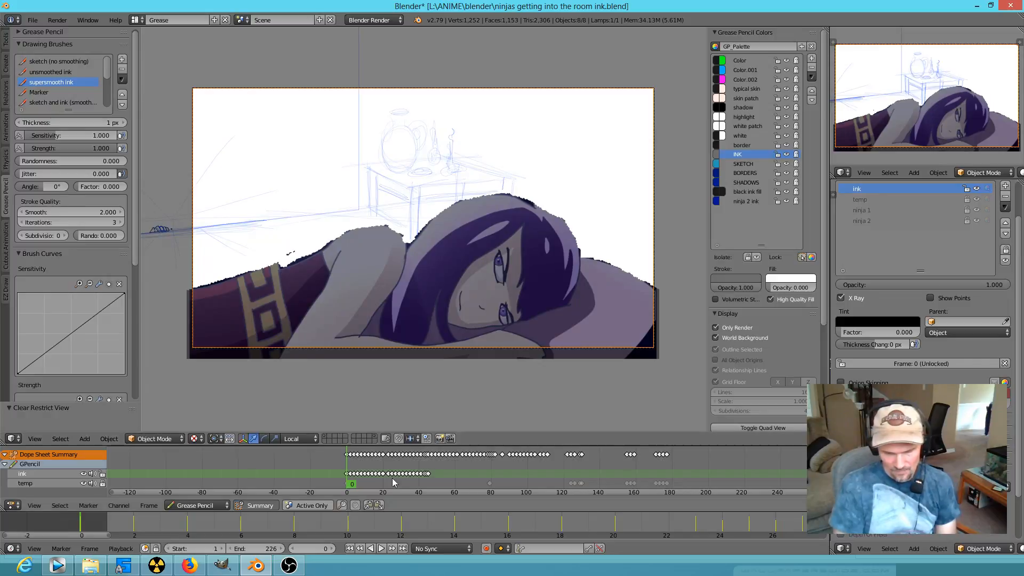
Scrub the inked ninja up close from frame 0 to frame 33 in Blender
mouse_move(350, 488)
left_mouse_down()
mouse_move(466, 458)
mouse_move(567, 467)
mouse_move(448, 462)
mouse_move(329, 489)
left_mouse_up()
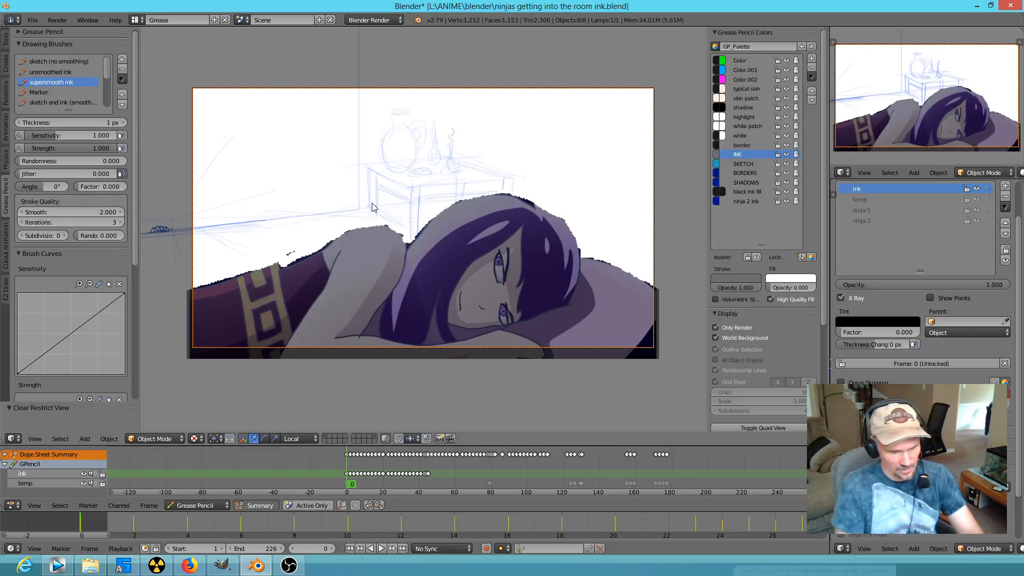
scroll(373, 208, "up", 5)
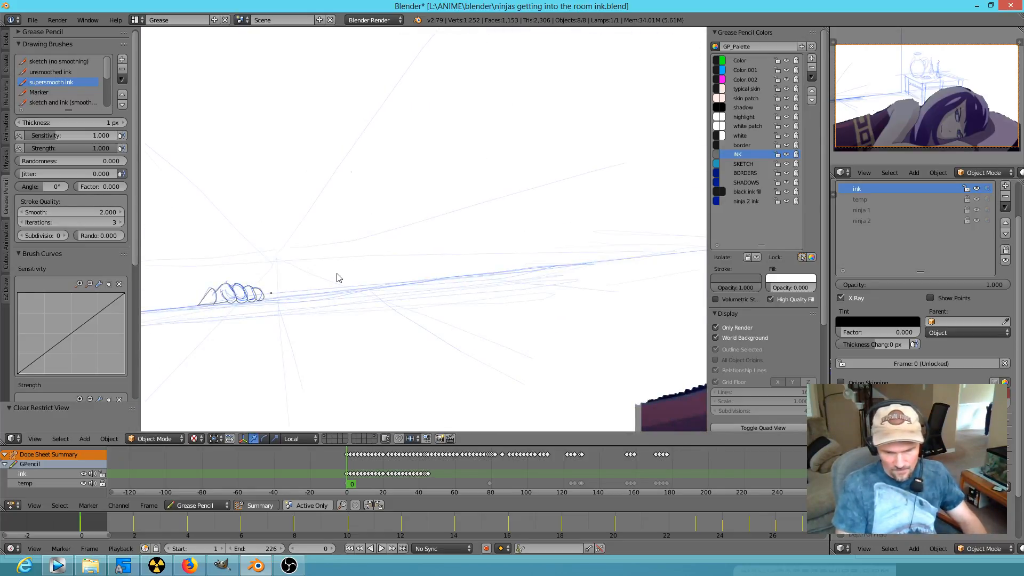
mouse_move(349, 471)
left_mouse_down()
mouse_move(441, 485)
mouse_move(406, 483)
left_mouse_up()
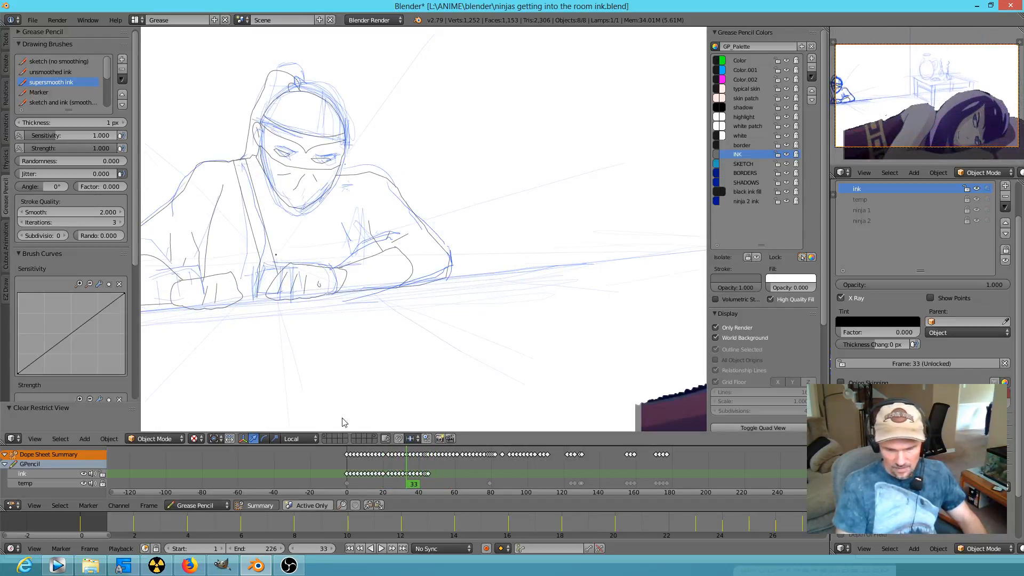
Play the ninja's entrance through the camera view, and scrub back to frame 0
key("KP_0")
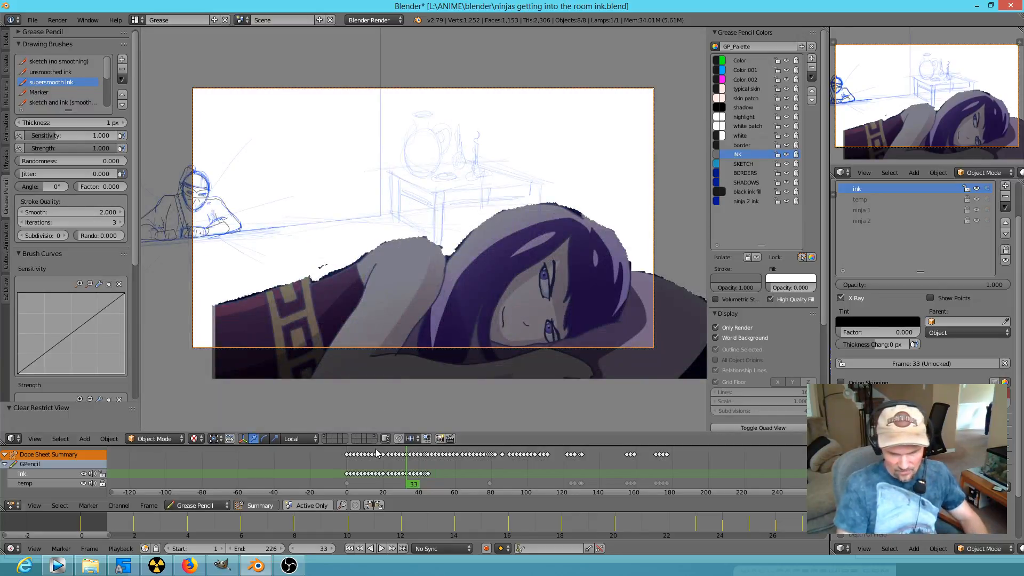
key("shift+Left")
key("alt+a")
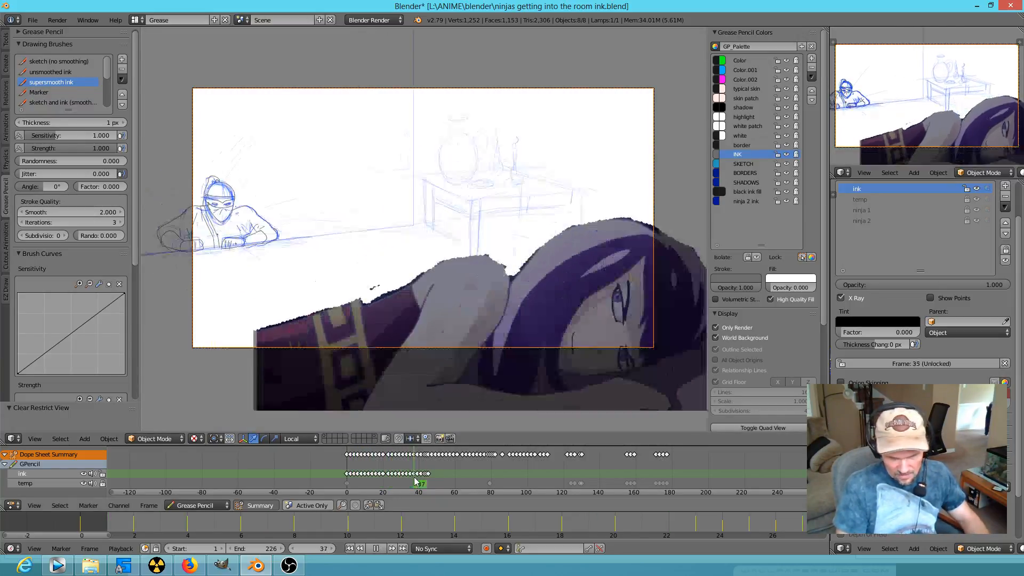
left_click_drag(451, 483, 325, 473)
key("alt+a")
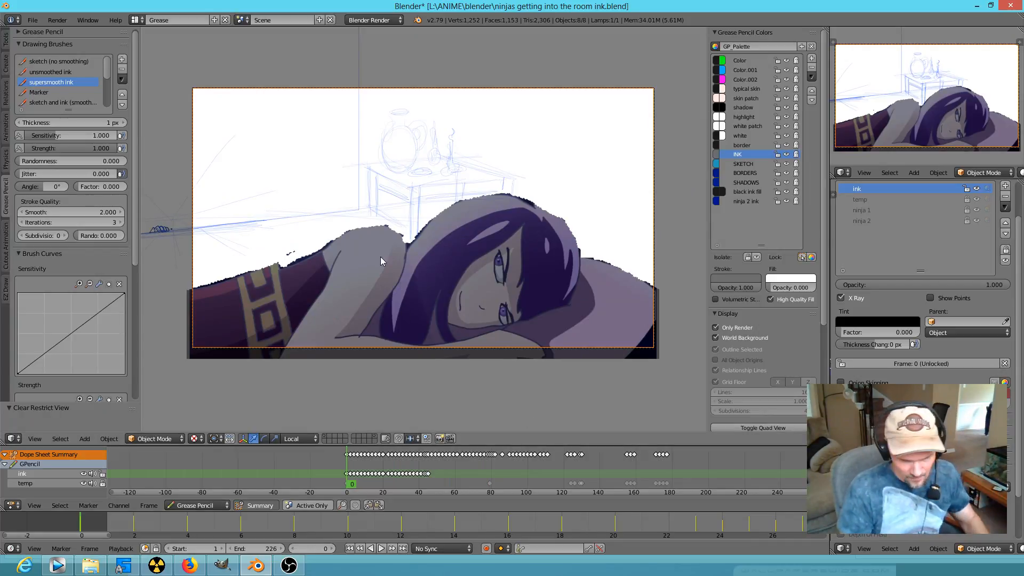
Select the akari-in-bed picture plane in the foreground and hide it
right_click(482, 276)
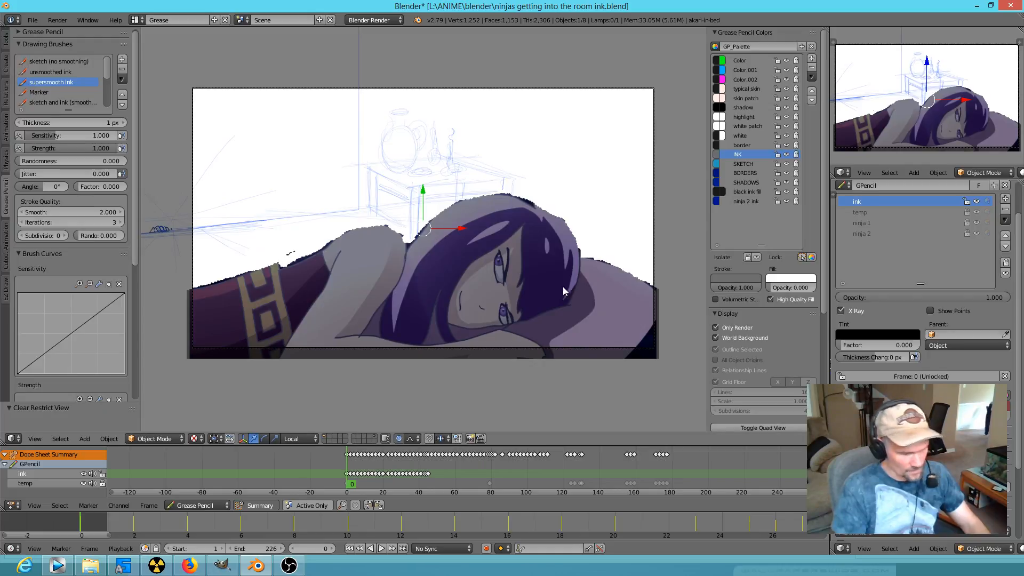
middle_click_drag(461, 289, 457, 305, "shift")
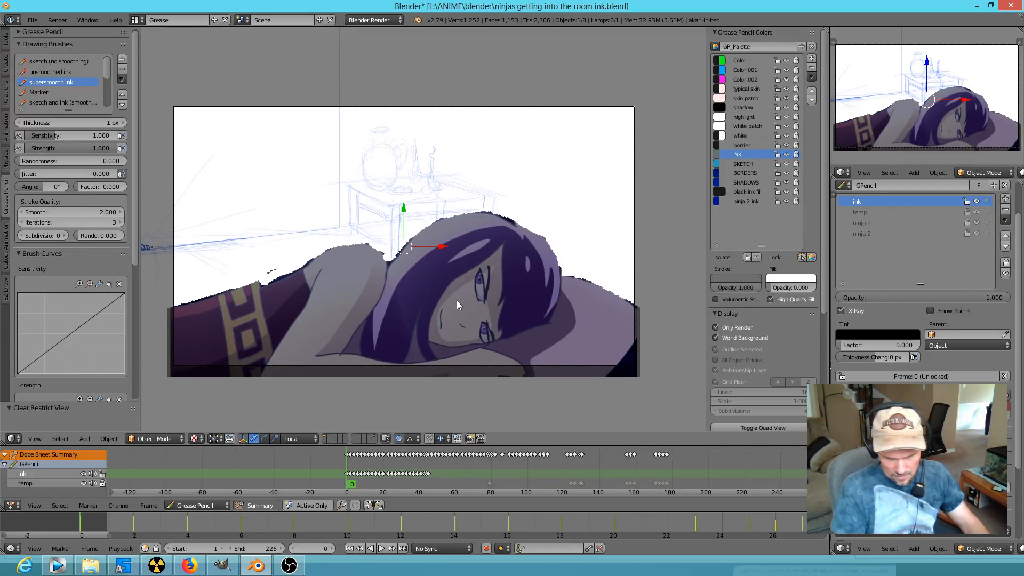
middle_click_drag(488, 273, 410, 312)
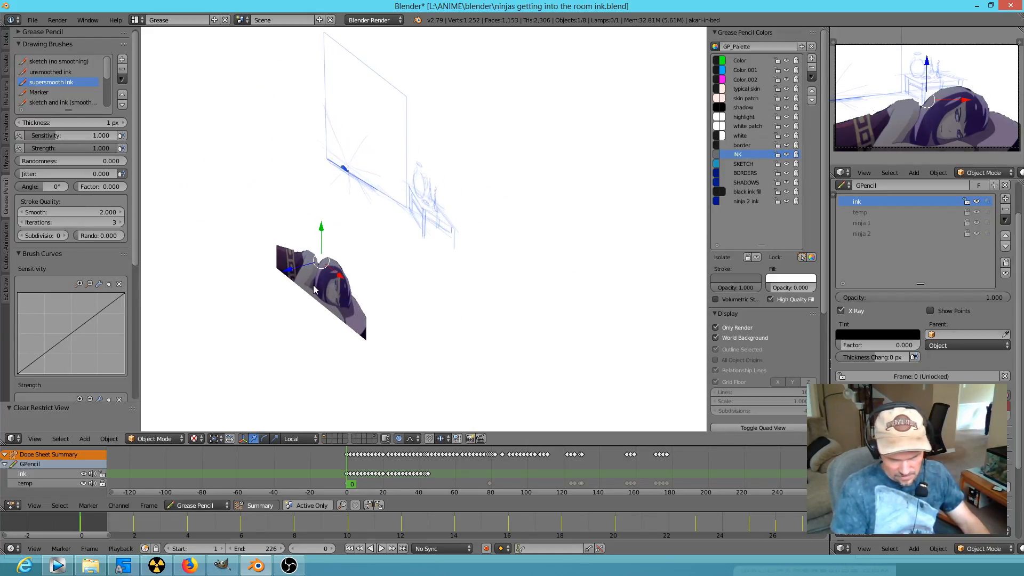
key("h")
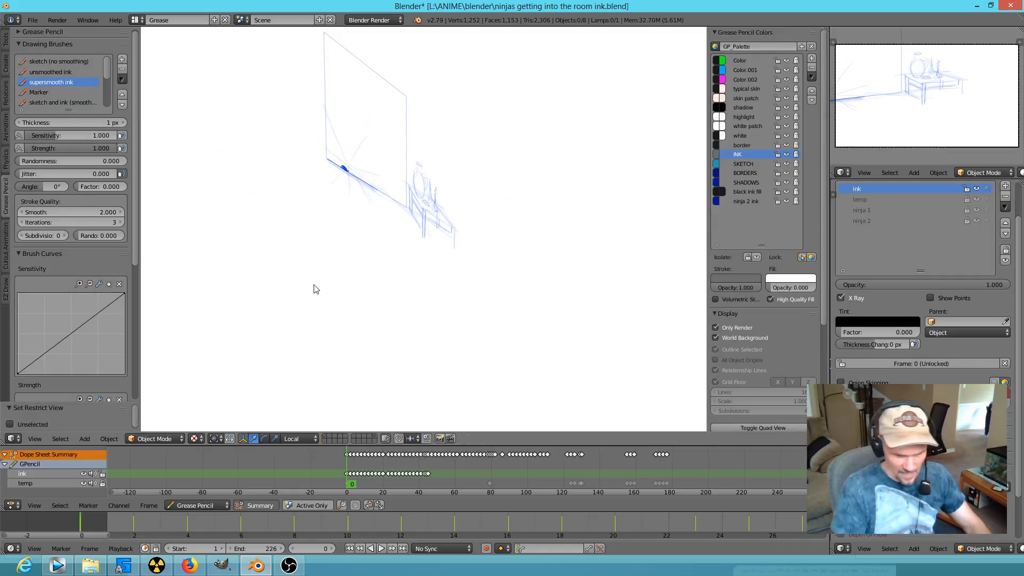
Return to the front view of the ninja, go to frame 43, and delete the extra ink keyframe at frame 44
key("KP_1")
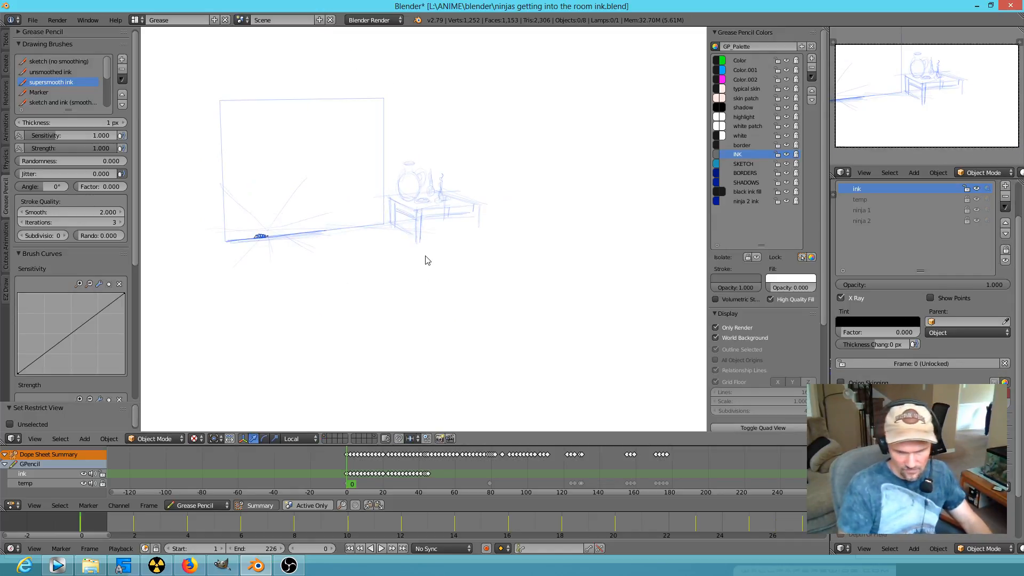
scroll(267, 213, "up", 2)
middle_click_drag(268, 213, 501, 347, "shift")
scroll(495, 308, "up", 2)
mouse_move(494, 308)
middle_mouse_down()
mouse_move(487, 350)
mouse_move(519, 299)
middle_mouse_up()
scroll(494, 304, "up", 2)
left_click_drag(349, 481, 431, 497)
scroll(430, 496, "up", 5)
left_click_drag(367, 483, 351, 484)
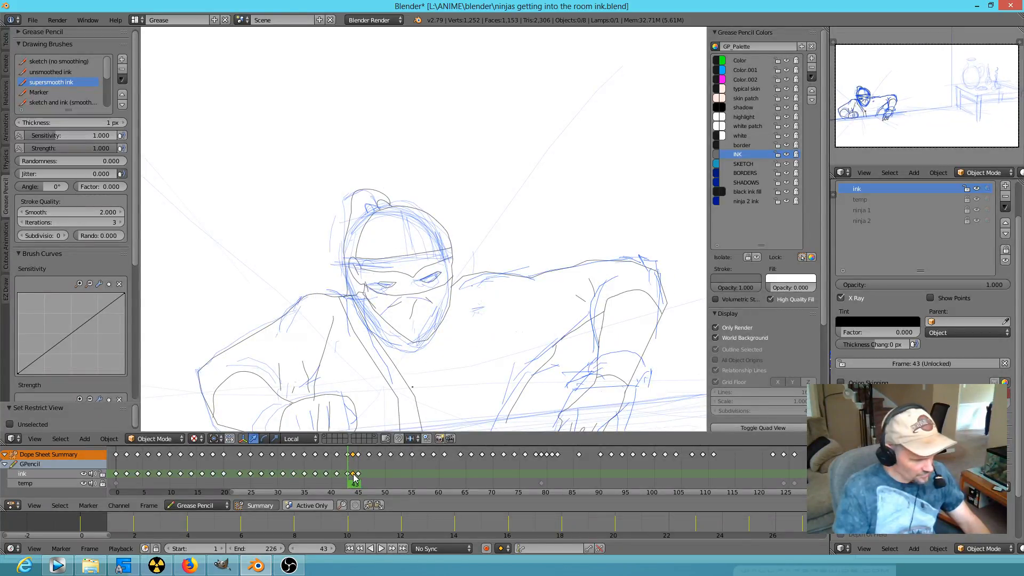
key("x")
left_click(353, 475)
Play the animation briefly from frame 43 and advance to frame 47 to compare the ink with the blue sketch
key("alt+a")
left_click_drag(352, 484, 372, 488)
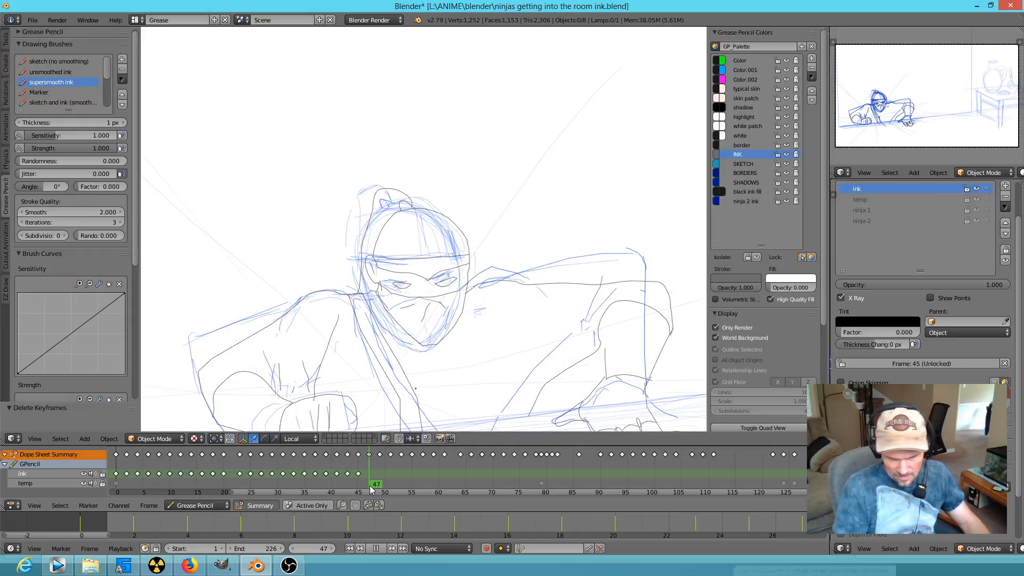
key("alt+a")
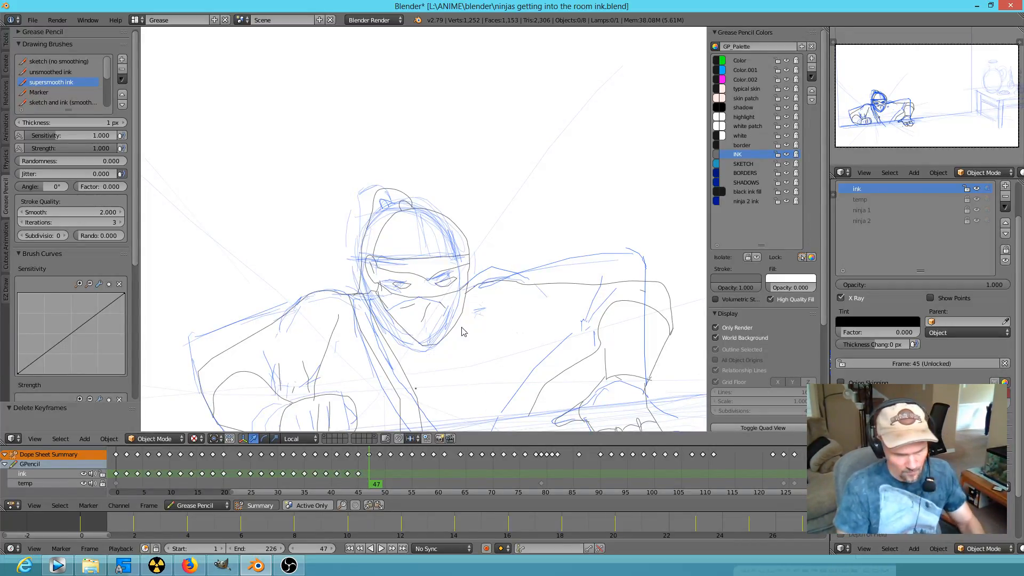
scroll(526, 286, "down", 3)
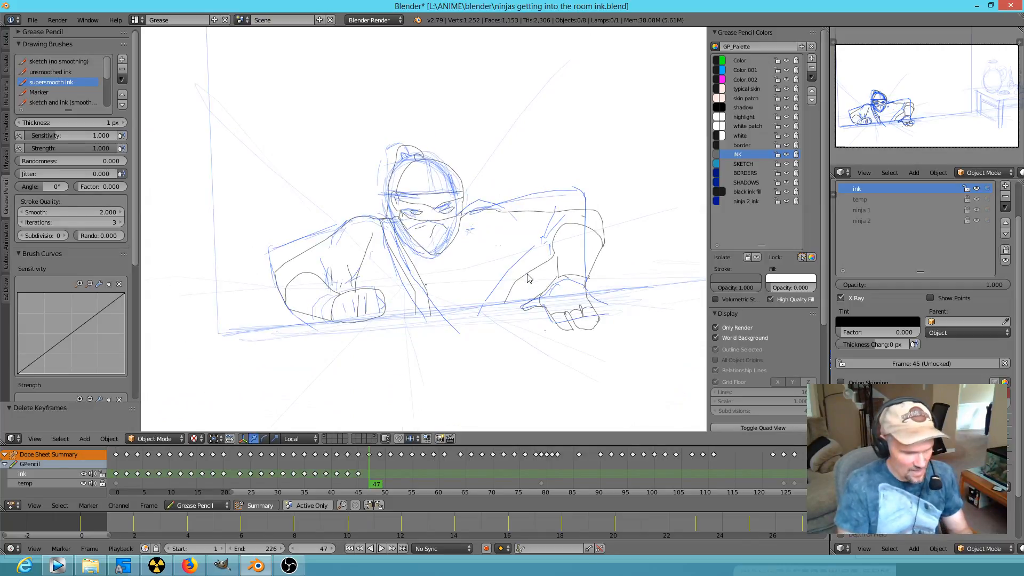
key("Down")
key("Up")
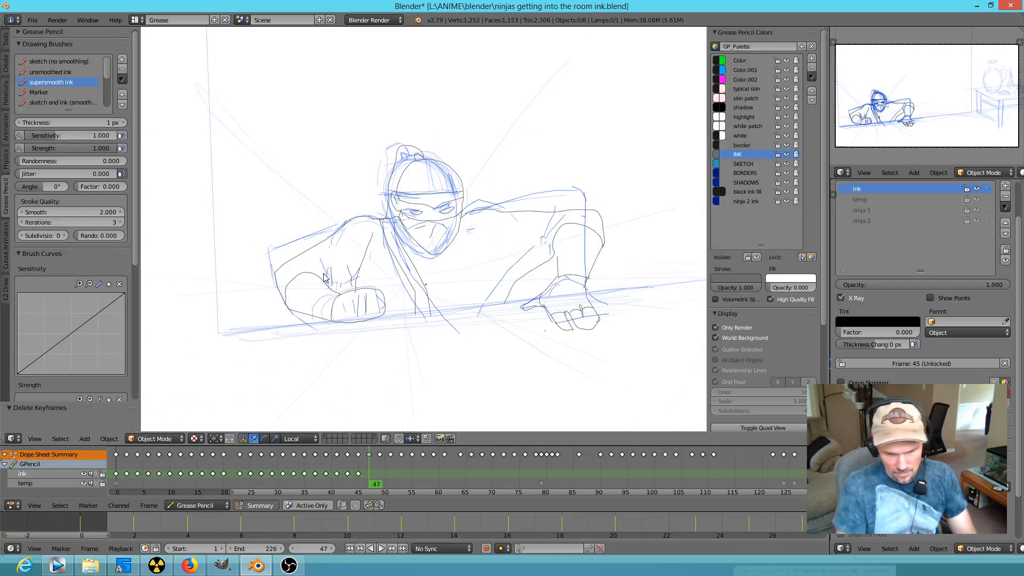
In stroke editing at frame 47, pull the elbow corner and upper-arm line of the ninja's left-hand arm onto the blue sketch
key("Tab")
right_click(283, 267)
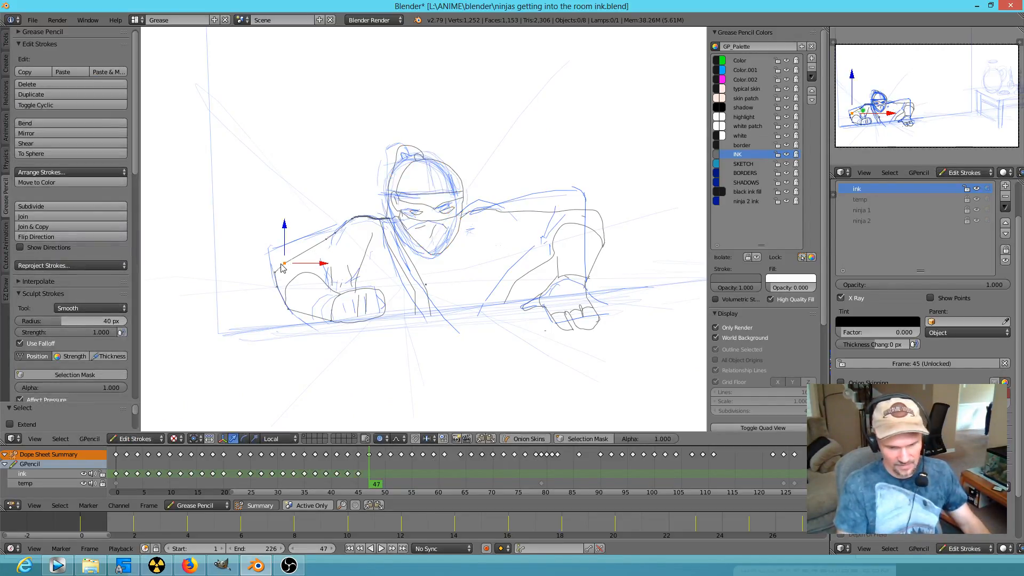
key("g")
left_click(277, 251)
key("g")
left_click(271, 254)
right_click(326, 244)
key("g")
scroll(321, 239, "down", 8)
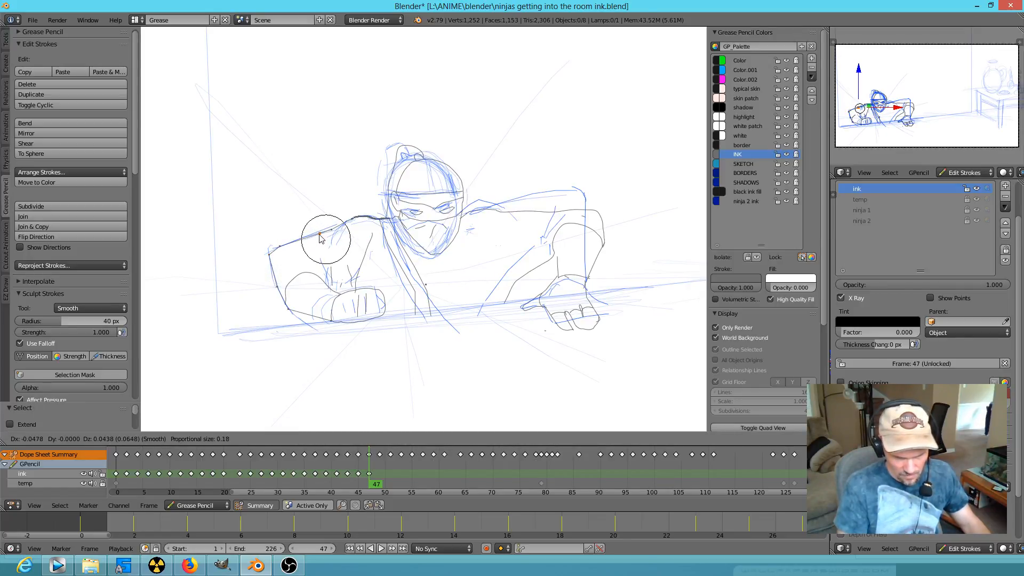
left_click(321, 238)
Adjust the underside of the left-hand arm's ink outline below the elbow, using a smaller proportional falloff
right_click(289, 302)
key("g")
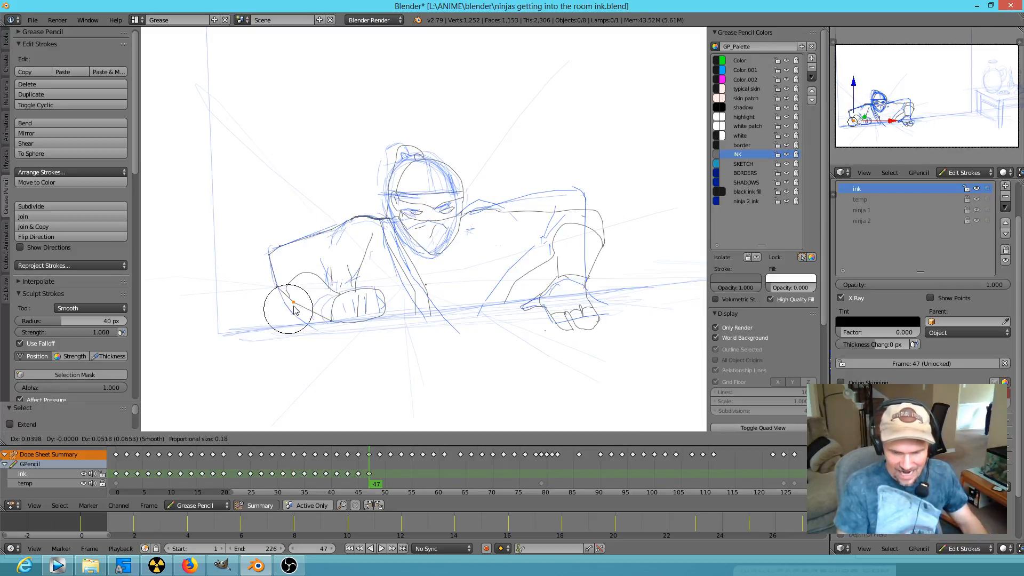
scroll(290, 306, "down", 6)
scroll(289, 306, "down", 2)
left_click(291, 306)
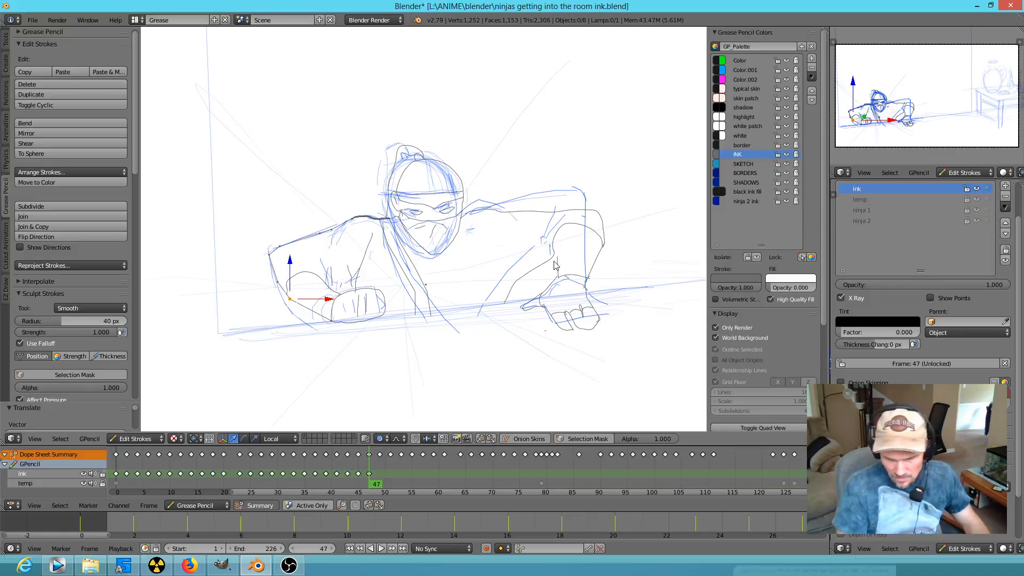
Raise the upper outline of the ninja's right-hand arm onto the blue sketch, from the bent elbow back to the shoulder
right_click(599, 216)
key("g")
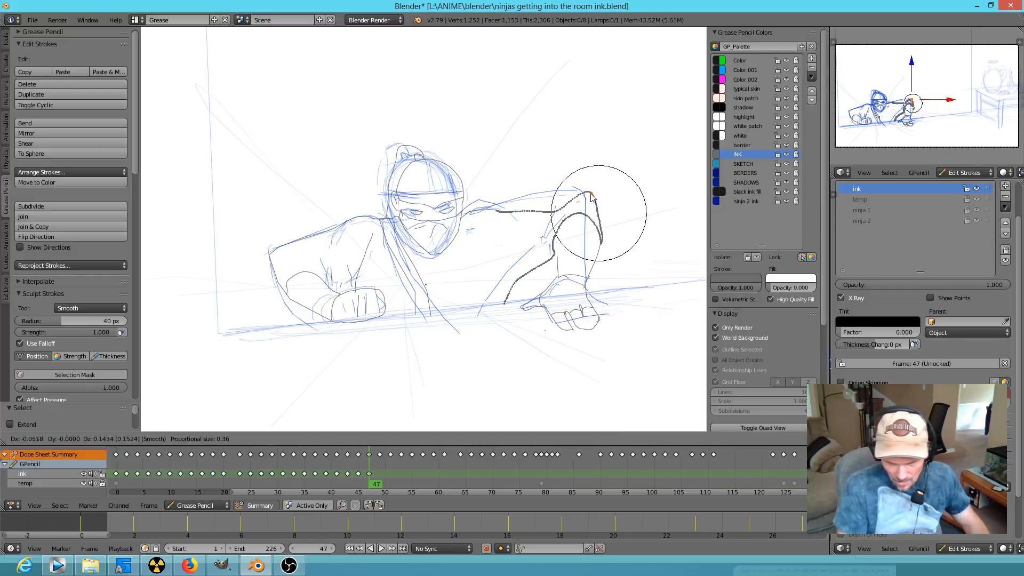
left_click(562, 209)
right_click(560, 208)
key("g")
left_click(549, 196)
right_click(528, 209)
key("g")
left_click(527, 205)
key("g")
left_click(497, 215)
Pull the inner line of the right-hand arm onto the blue sketch, from the elbow crease down to its end at the ledge
right_click(553, 255)
key("g")
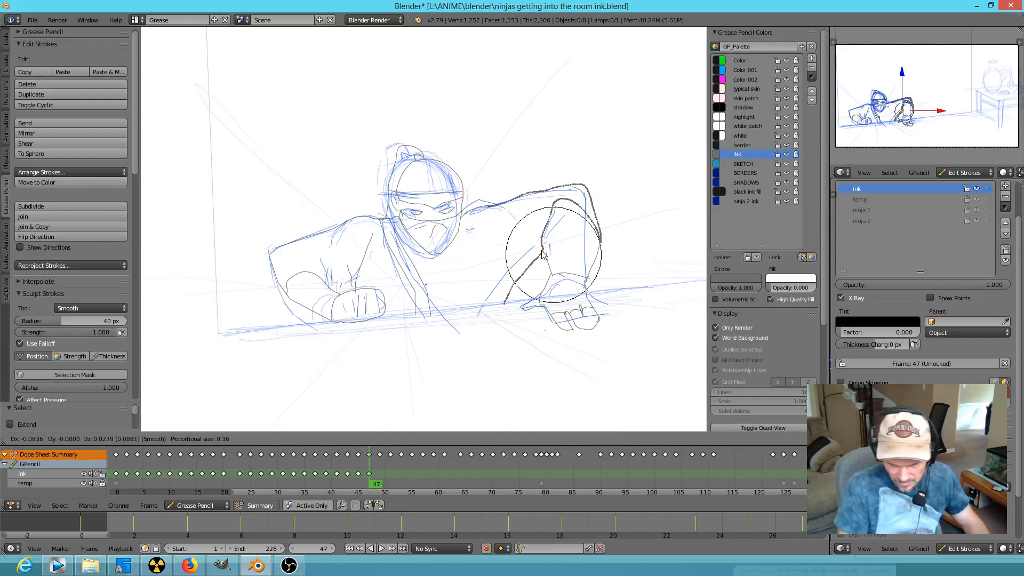
left_click(541, 243)
right_click(521, 269)
key("g")
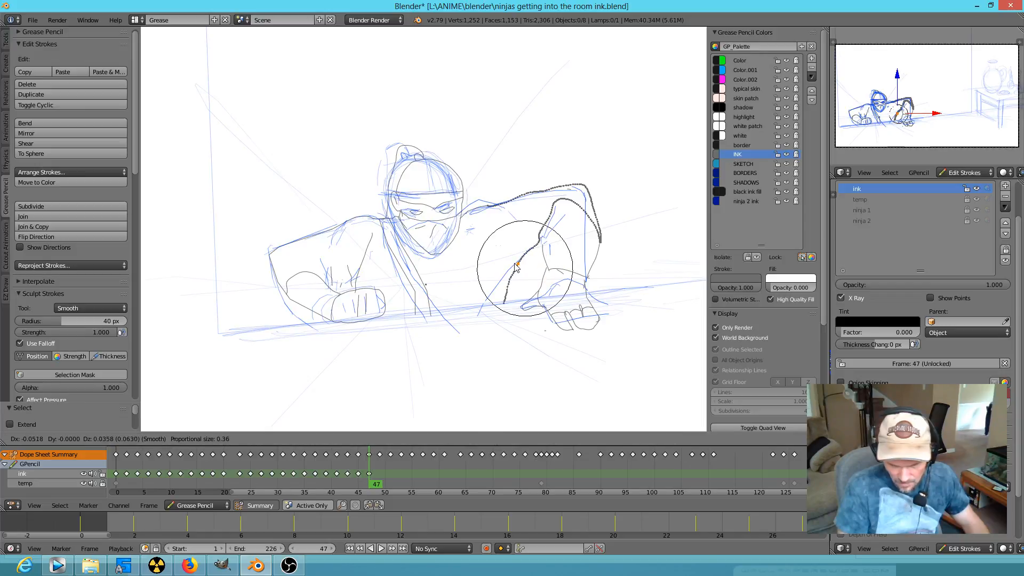
left_click(496, 308)
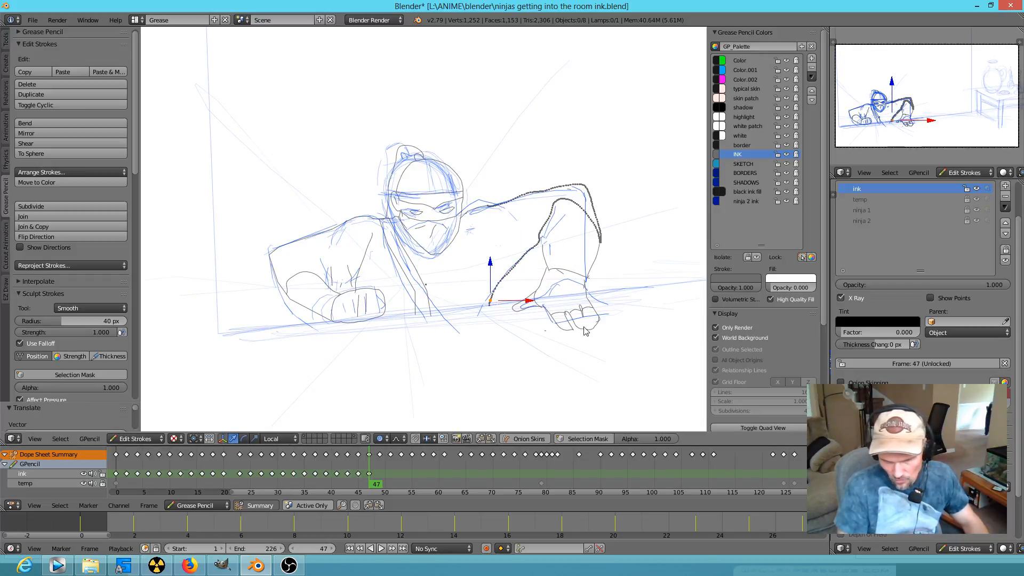
scroll(585, 331, "up", 4)
middle_click_drag(670, 347, 465, 240, "shift")
key("g")
left_click(366, 327)
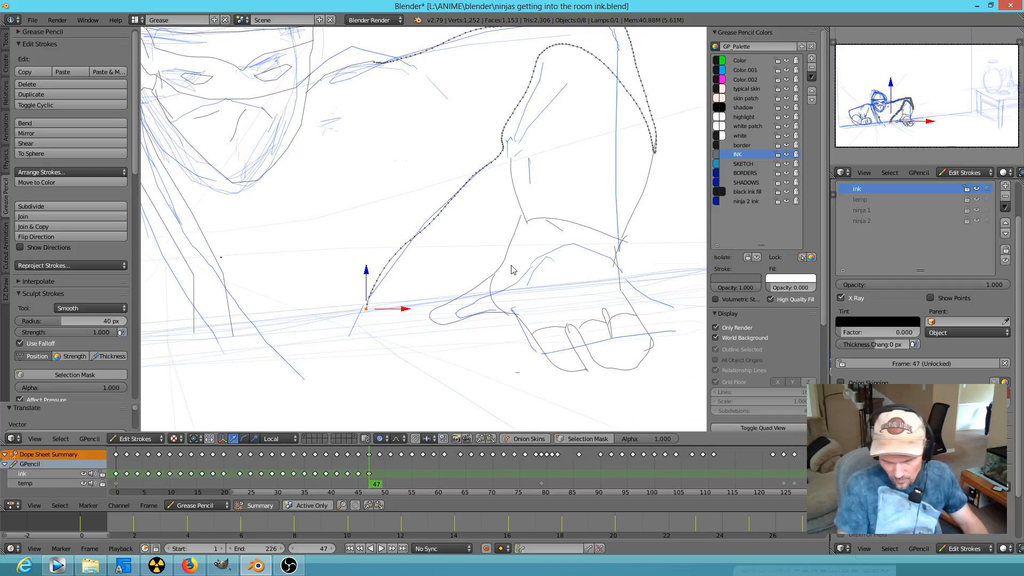
Reshape the thumb outline of the right-hand hand to fit the blue sketch, and adjust the end of the wrist line
left_click(436, 319)
key("g")
scroll(438, 322, "up", 5)
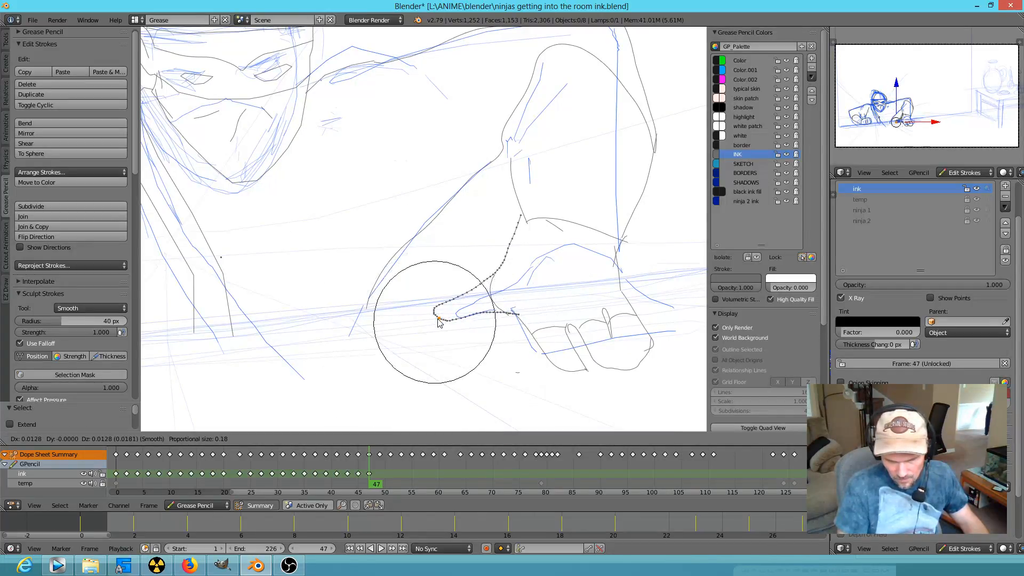
left_click(457, 321)
key("g")
left_click(479, 290)
right_click(480, 287)
key("g")
left_click(486, 289)
right_click(621, 242)
key("g")
left_click(639, 217)
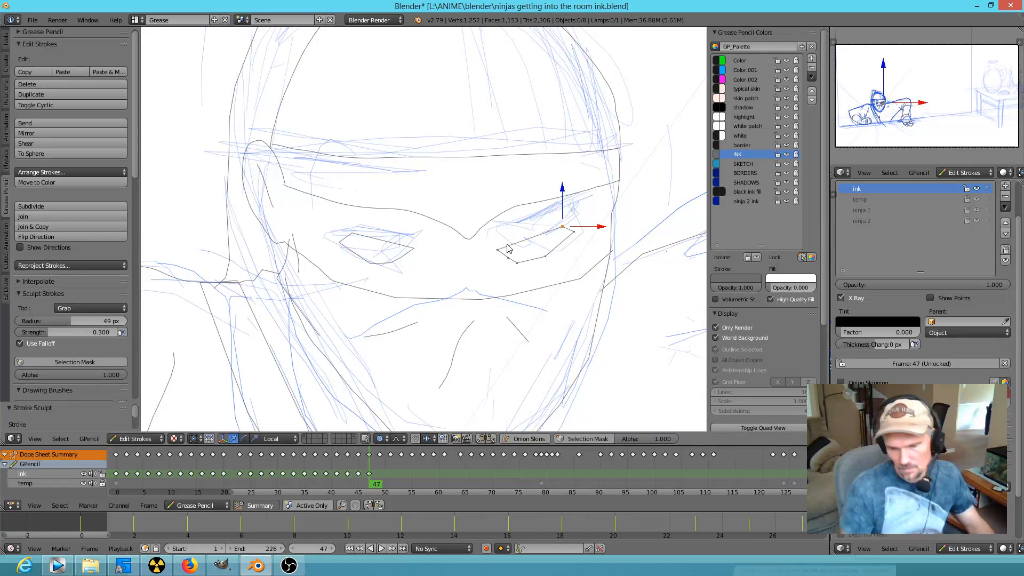
Reshape the ink outline of the ninja's right-hand eye at frame 47 with the Grab sculpt brush
key("e")
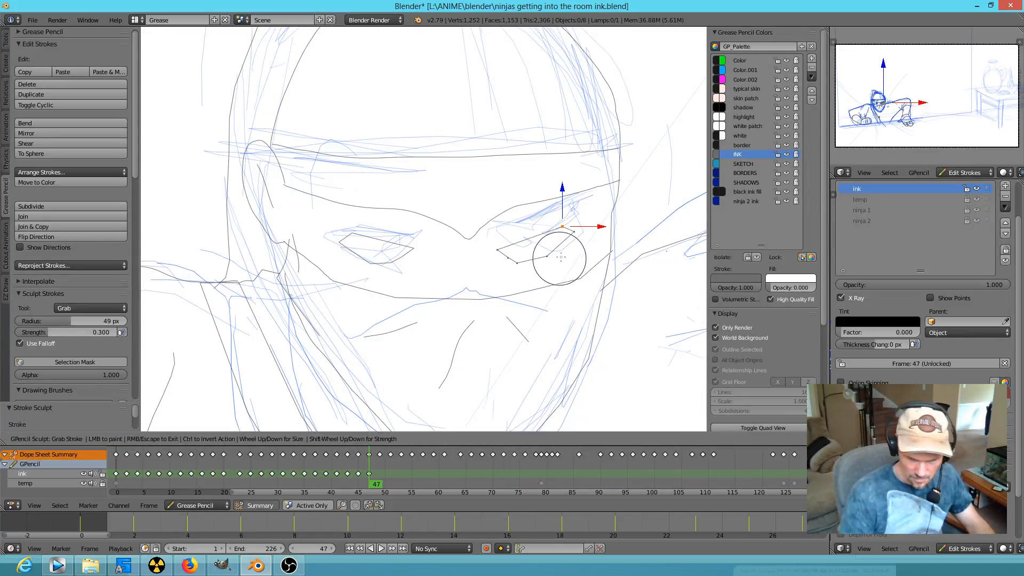
key("Escape")
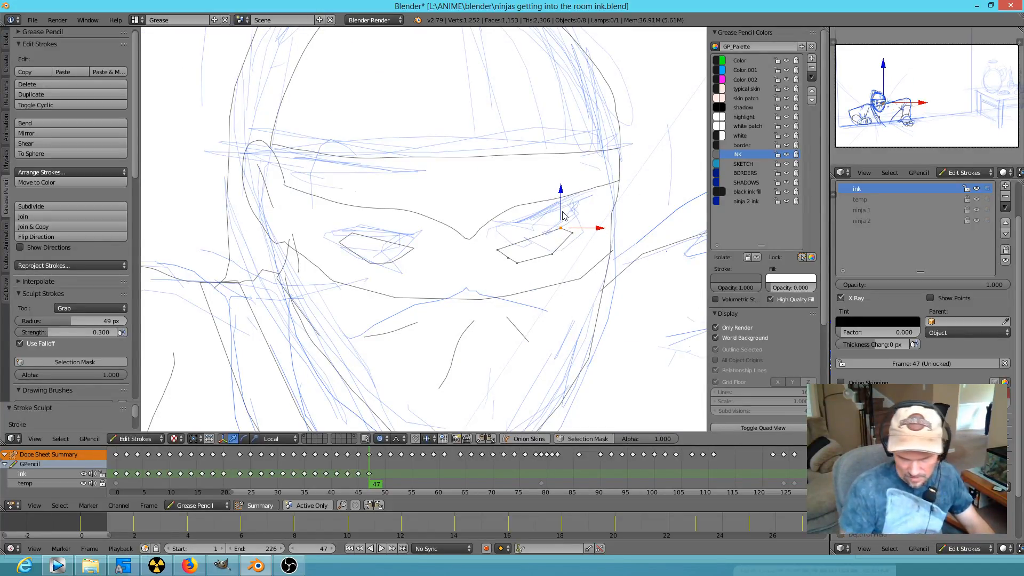
scroll(587, 229, "down", 6)
scroll(488, 241, "up", 6)
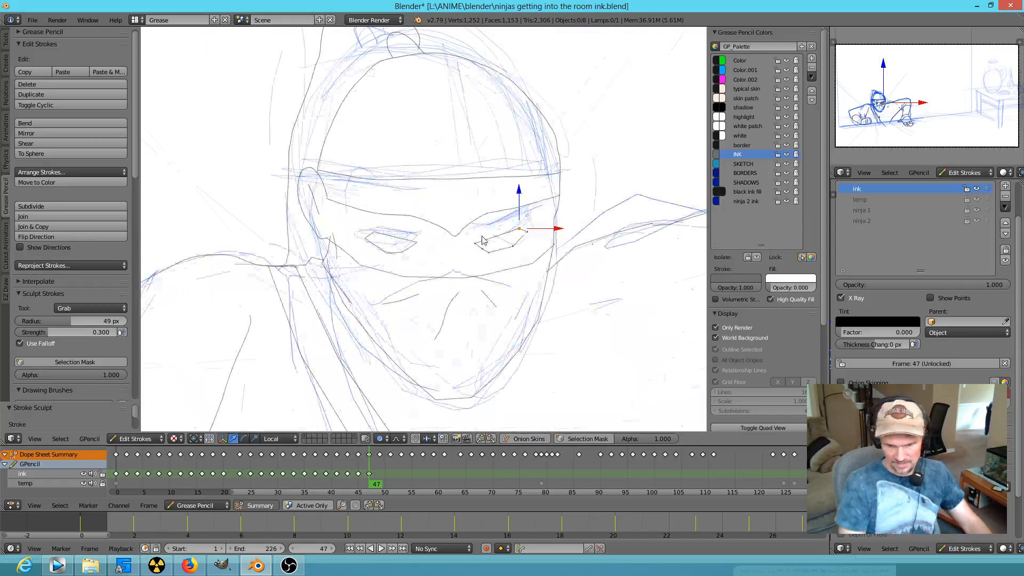
right_click_drag(552, 260, 561, 259)
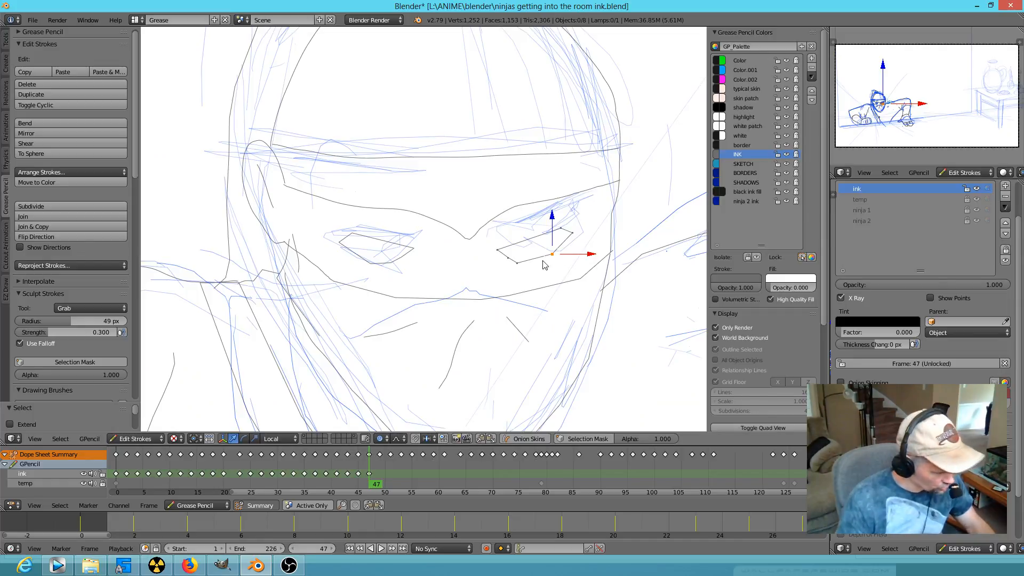
left_click_drag(516, 260, 522, 259)
left_click_drag(577, 234, 576, 228)
left_click_drag(559, 262, 561, 256)
scroll(464, 265, "down", 4)
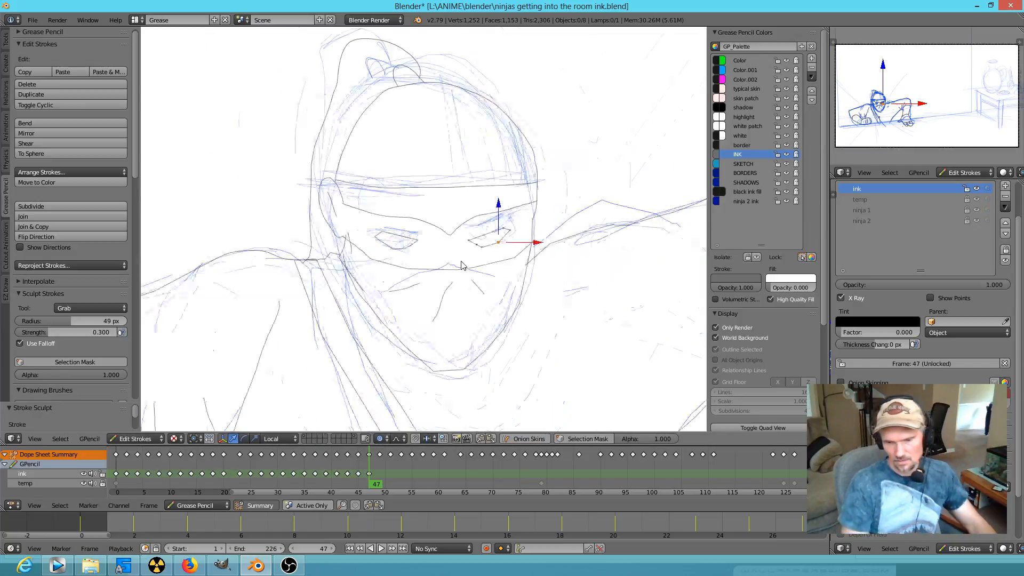
scroll(502, 277, "down", 3)
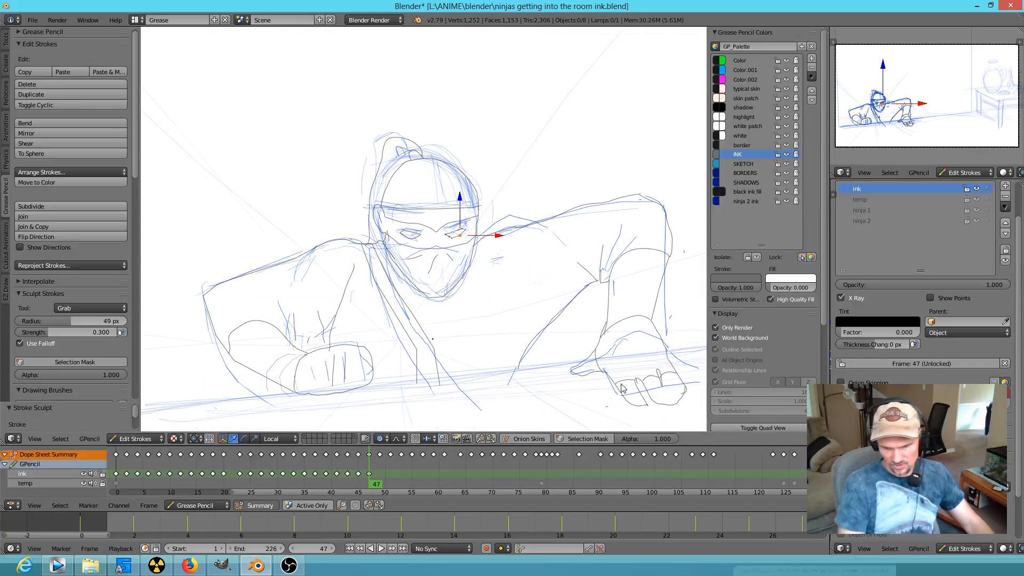
Flip between frames 45, 47 and 49 to compare the ninja's ink pose with the blue sketch, focusing on both hands
key("Up")
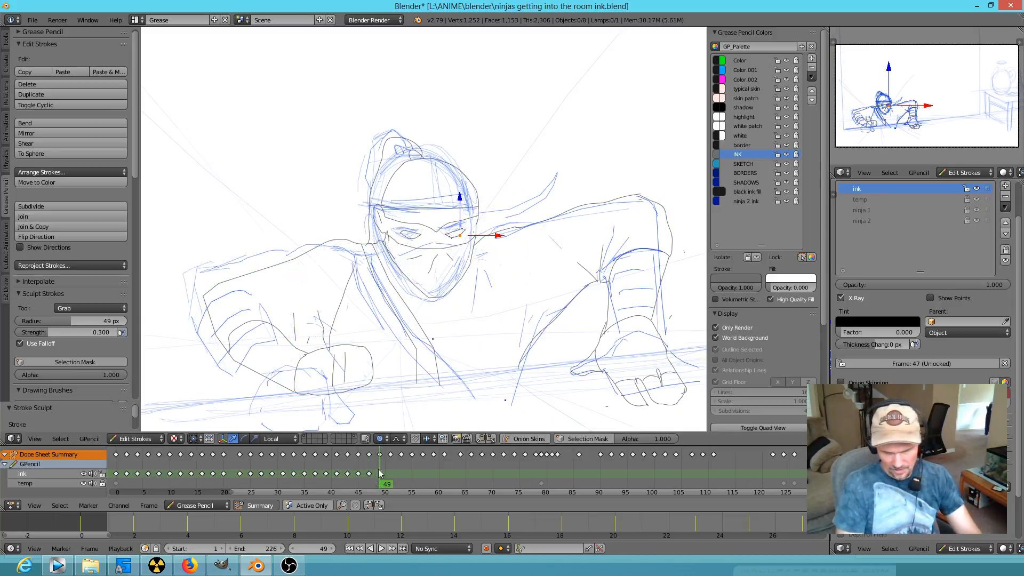
key("Down")
key("Down")
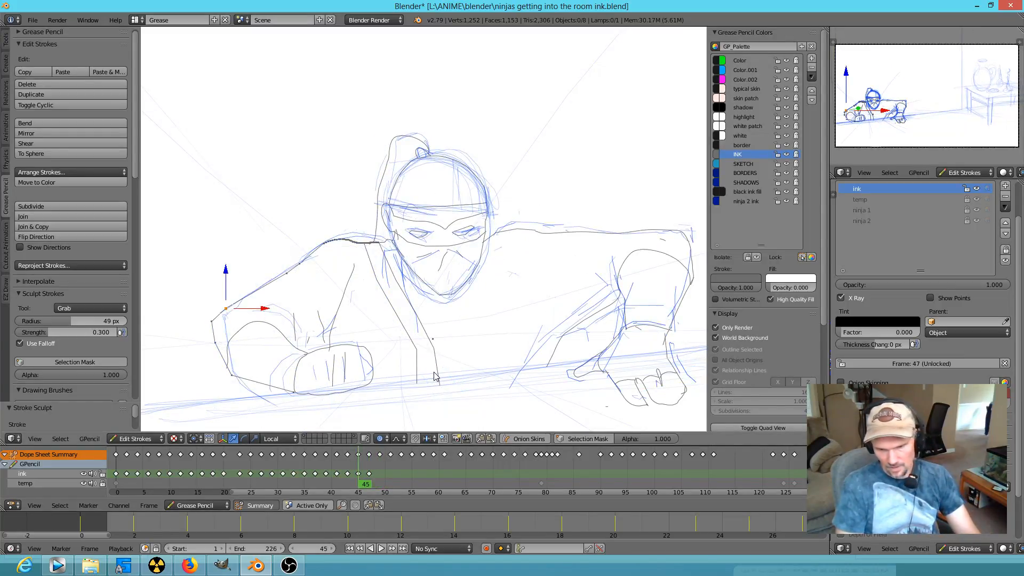
key("Up")
key("Up")
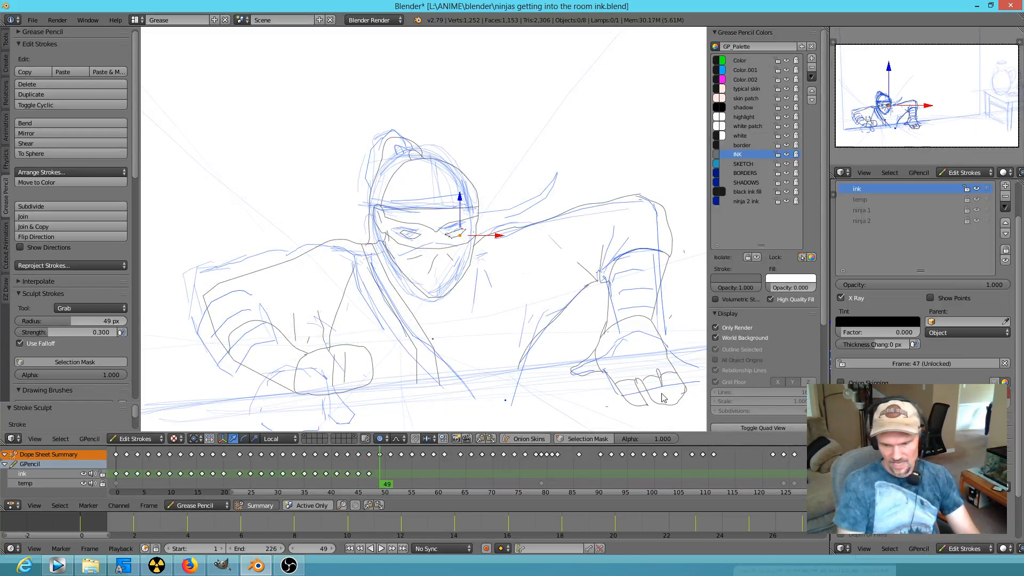
middle_click_drag(635, 363, 523, 304, "shift")
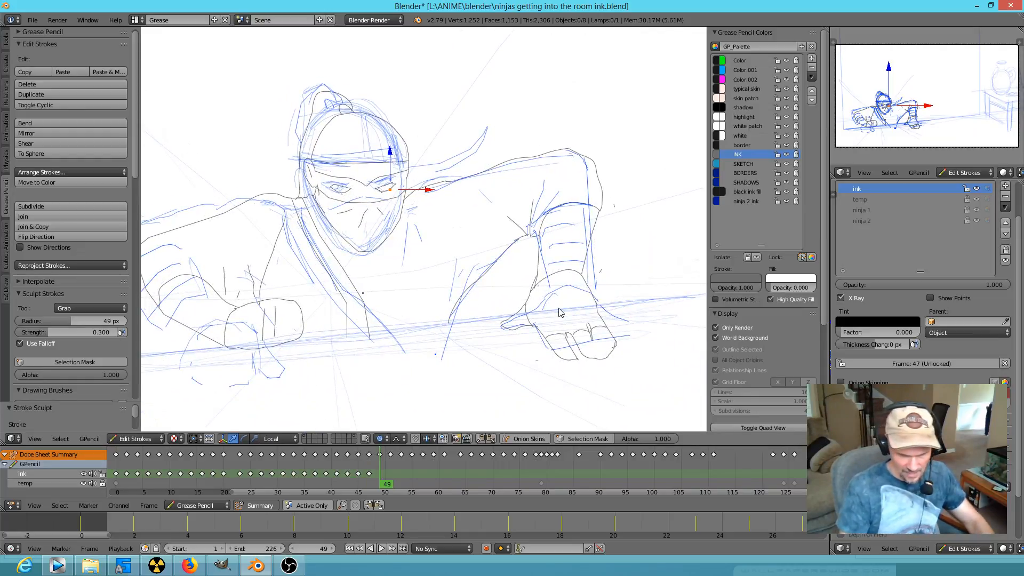
key("Left")
key("Left")
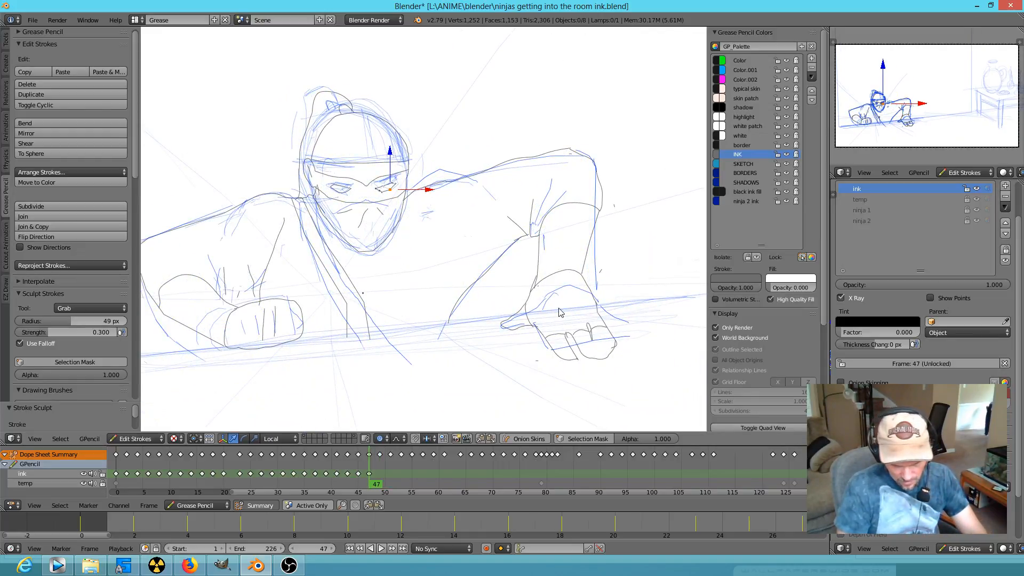
key("Right")
key("Right")
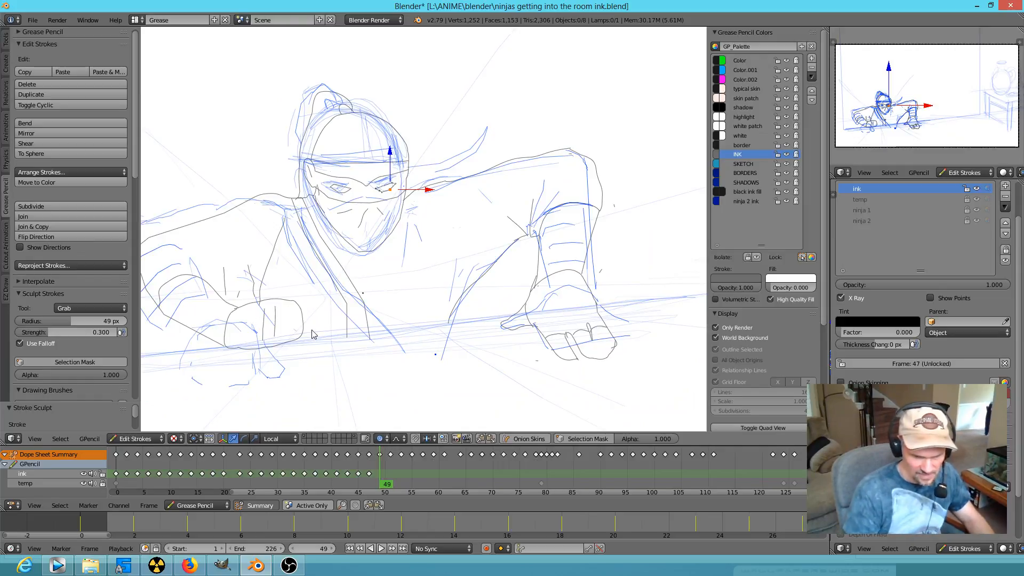
middle_click_drag(307, 328, 374, 317, "shift")
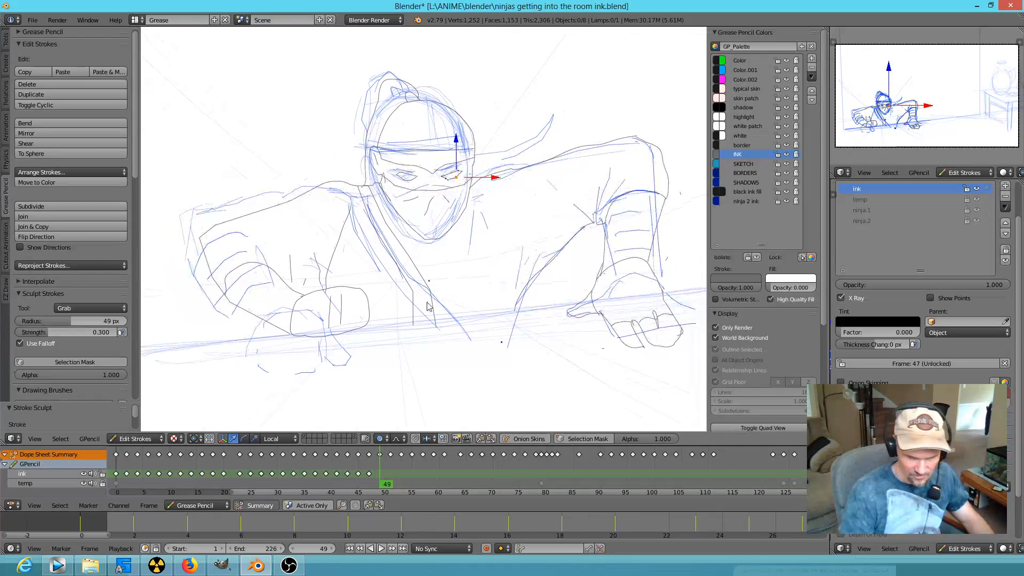
left_click(372, 322)
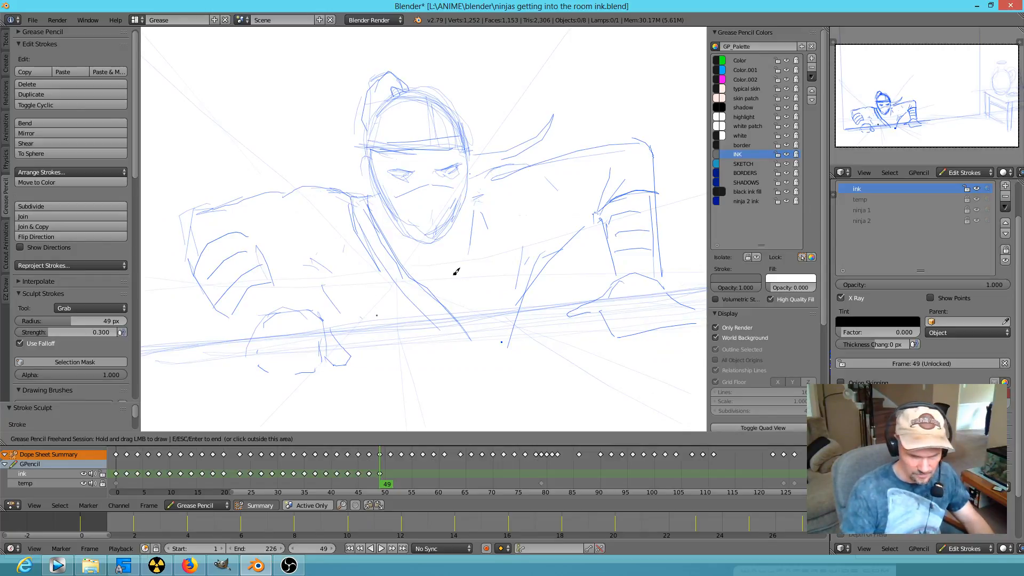
key("ctrl+z")
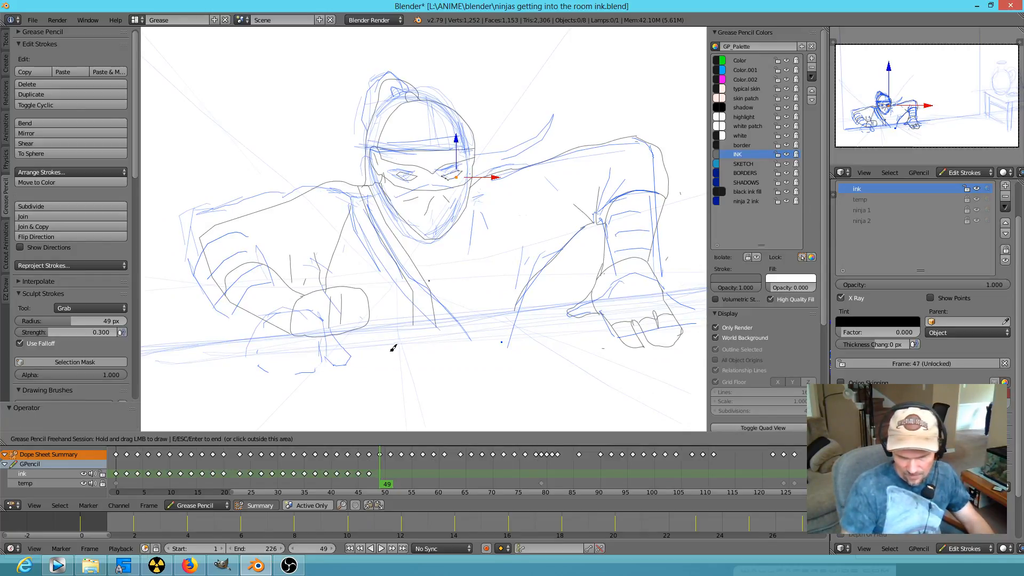
mouse_move(506, 277)
middle_mouse_down()
mouse_move(393, 293)
mouse_move(421, 295)
middle_mouse_up()
key("KP_1")
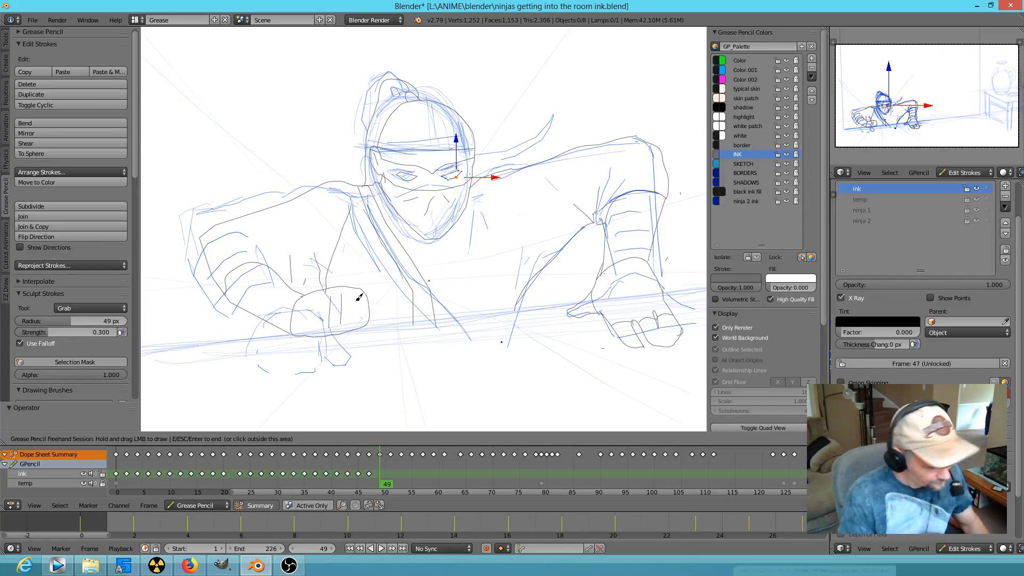
At frame 49, erase the old ink of both hands and forearms and the stray lines at the lower chest
mouse_move(374, 299)
right_mouse_down()
mouse_move(327, 286)
mouse_move(292, 298)
mouse_move(250, 245)
mouse_move(230, 276)
mouse_move(224, 222)
mouse_move(269, 205)
mouse_move(274, 218)
right_mouse_up()
mouse_move(658, 321)
right_mouse_down()
mouse_move(664, 355)
mouse_move(622, 342)
mouse_move(607, 283)
mouse_move(623, 263)
mouse_move(602, 234)
mouse_move(654, 203)
mouse_move(657, 240)
mouse_move(606, 323)
mouse_move(651, 317)
mouse_move(679, 211)
mouse_move(507, 379)
right_mouse_up()
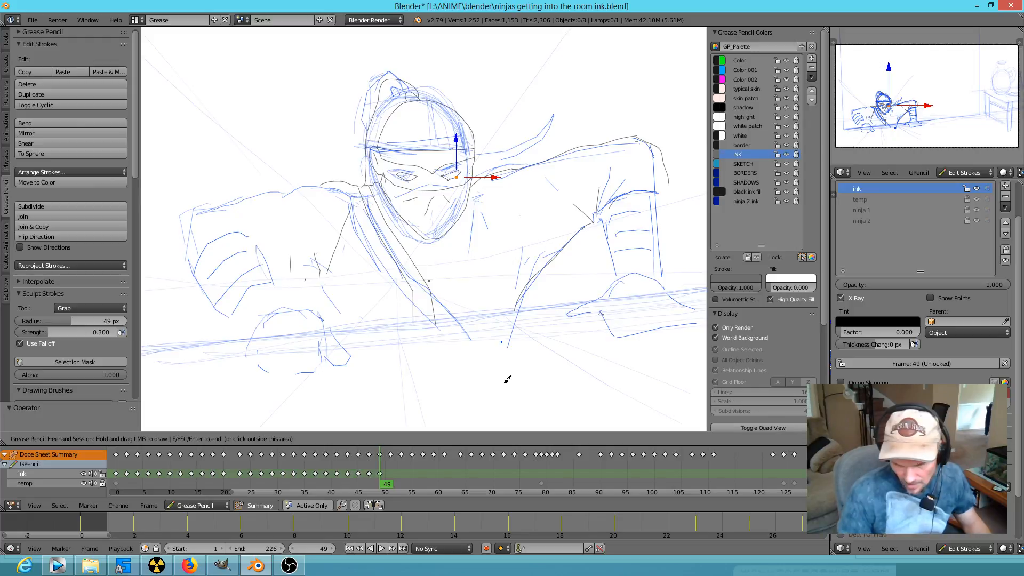
mouse_move(507, 379)
right_mouse_down()
mouse_move(455, 315)
mouse_move(425, 309)
mouse_move(441, 311)
right_mouse_up()
right_click_drag(441, 272, 439, 274)
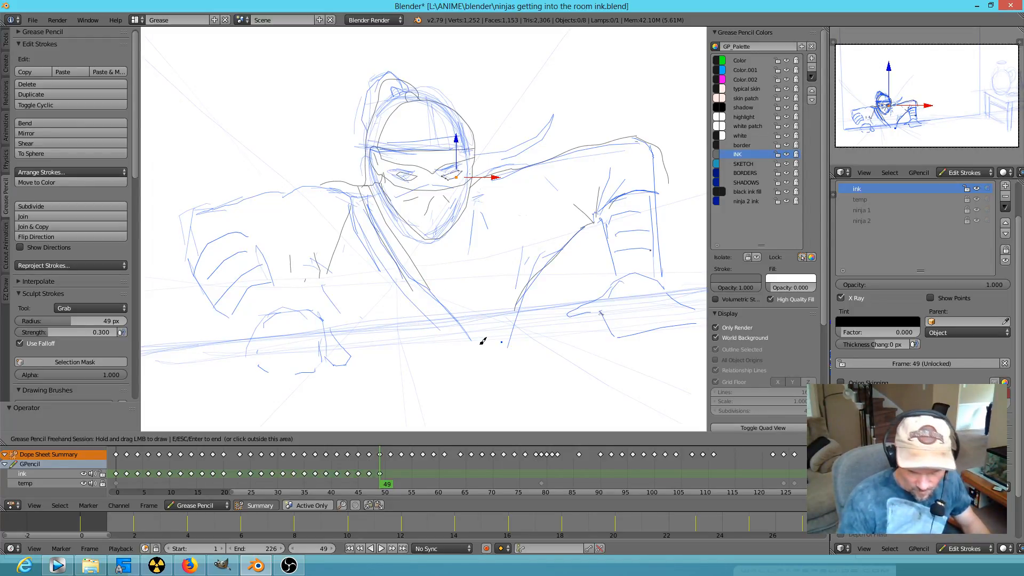
key("Escape")
At frame 49, move the end and middle points of the ninja's diagonal chest strap lines to fit the blue sketch using proportional editing
right_click(432, 291)
key("g")
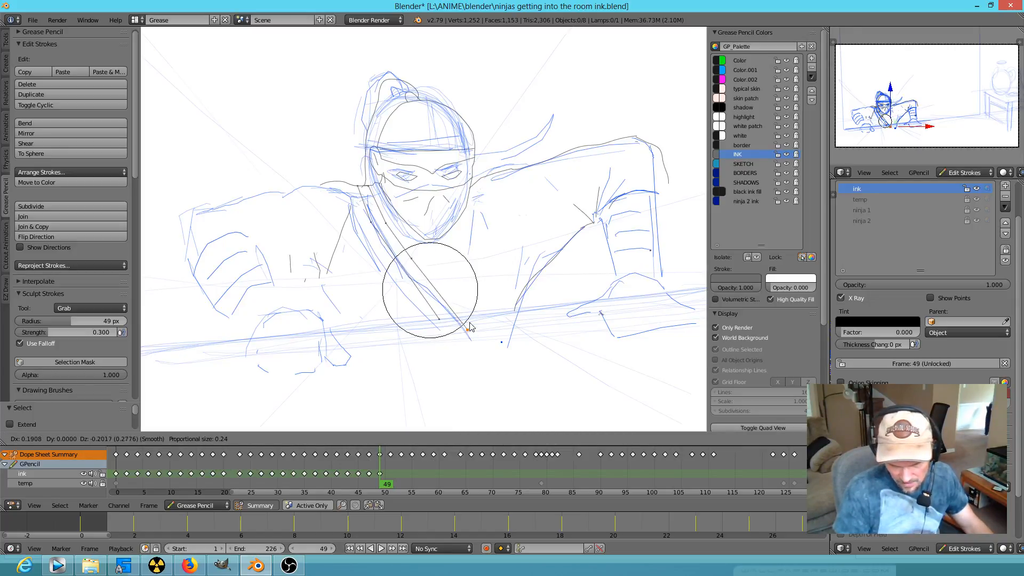
left_click(441, 315)
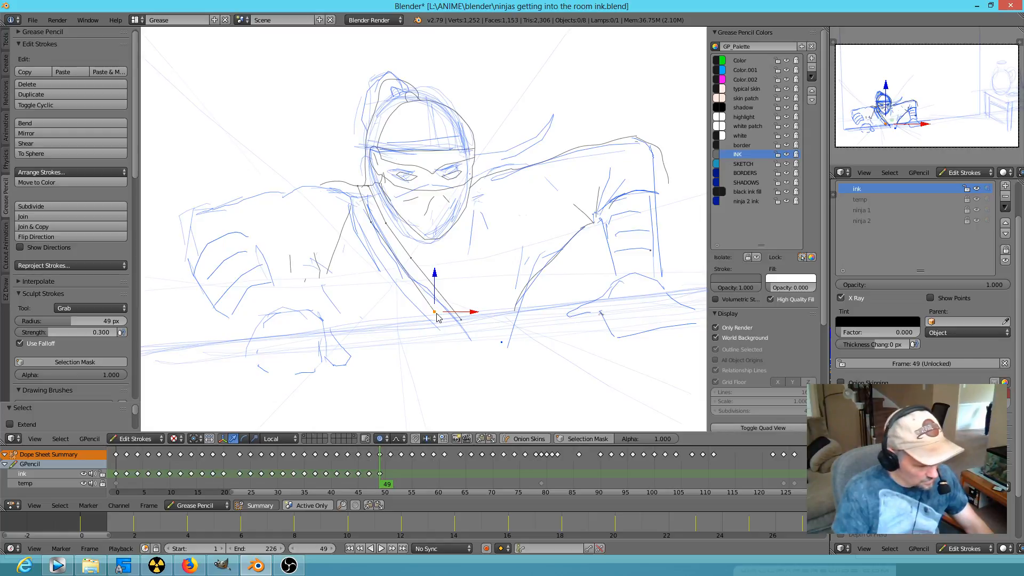
key("g")
scroll(440, 324, "up", 10)
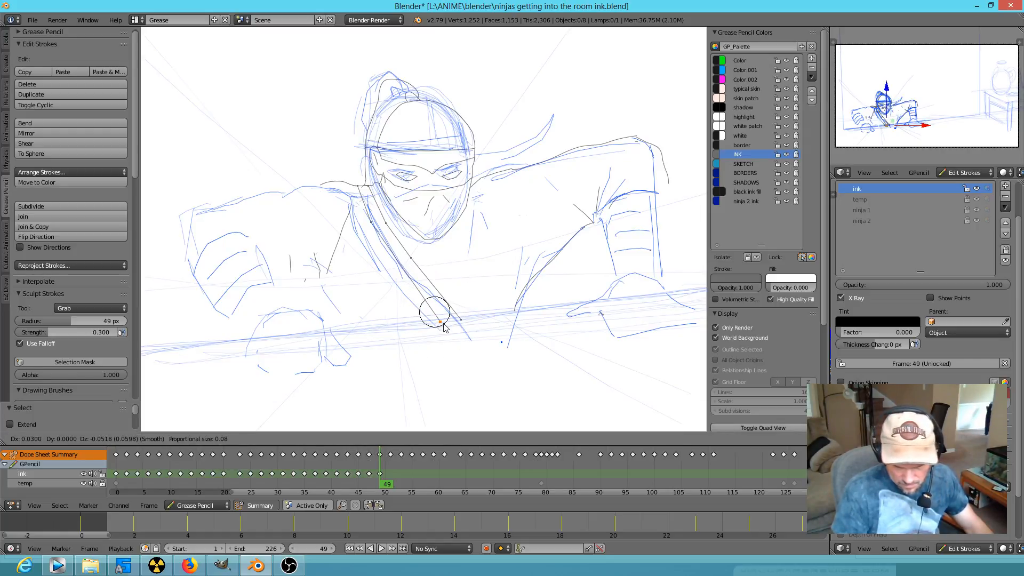
left_click(434, 312)
key("g")
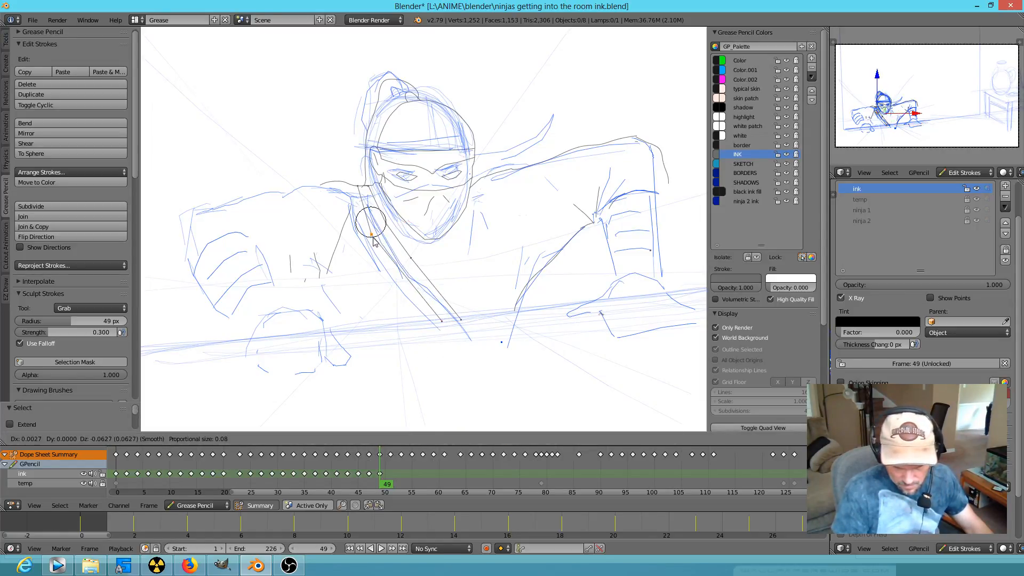
left_click(388, 256)
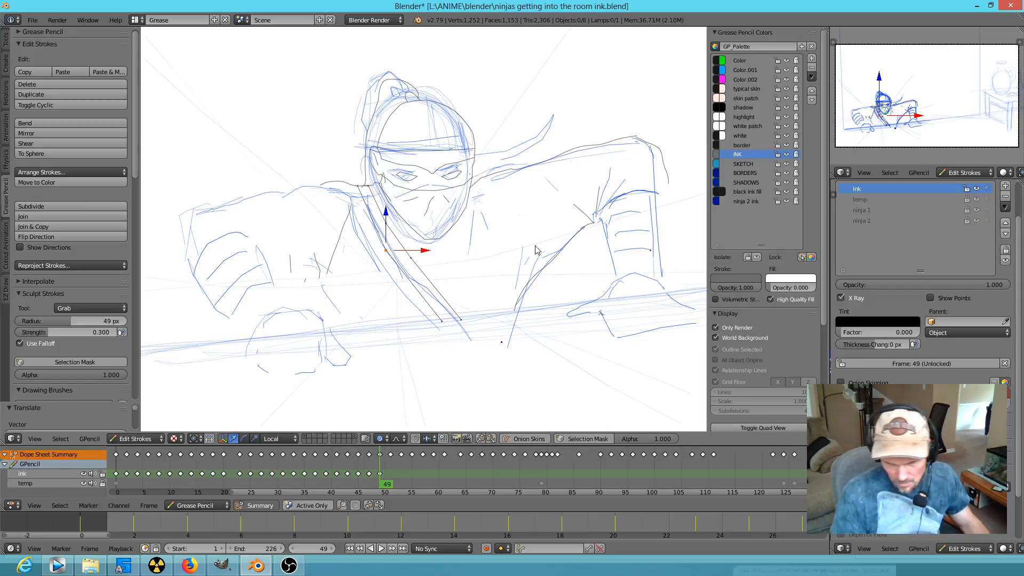
Ink short cloth crease lines on the chest beside the ninja's chin, following the blue sketch
key("d")
left_click_drag(479, 205, 471, 238)
left_click_drag(488, 205, 495, 234)
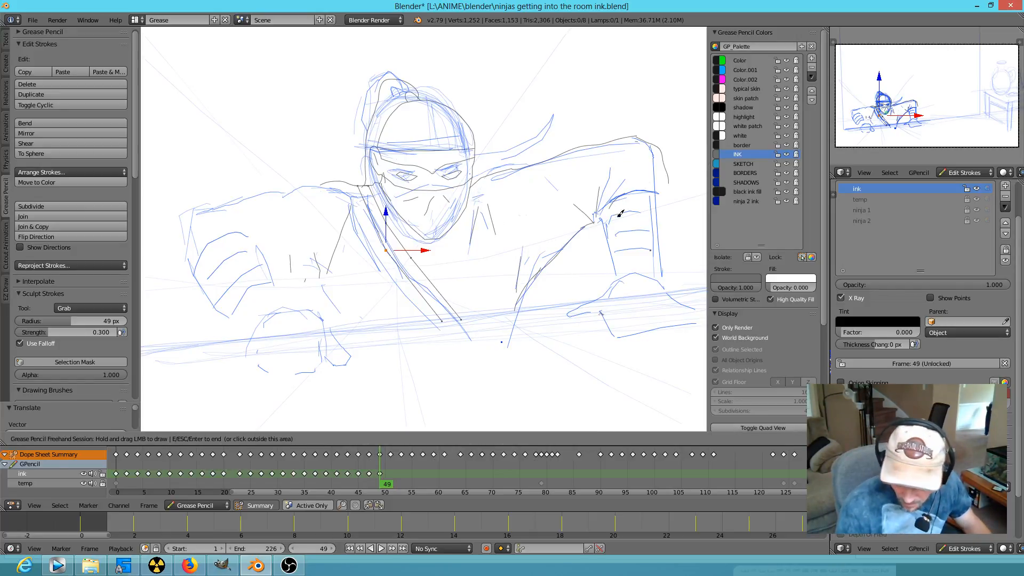
Ink the right-hand sleeve cuff, both forearm edges, and the back of the hand with its thumb over the blue sketch
middle_click_drag(686, 189, 626, 213, "shift")
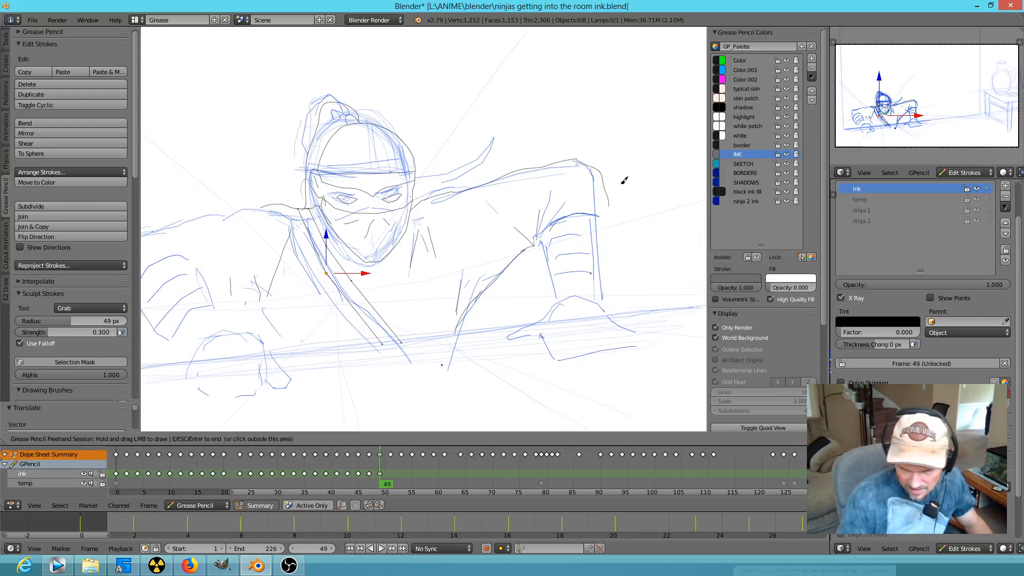
mouse_move(608, 192)
left_mouse_down()
mouse_move(599, 222)
mouse_move(570, 213)
mouse_move(549, 235)
mouse_move(560, 308)
mouse_move(605, 296)
left_mouse_up()
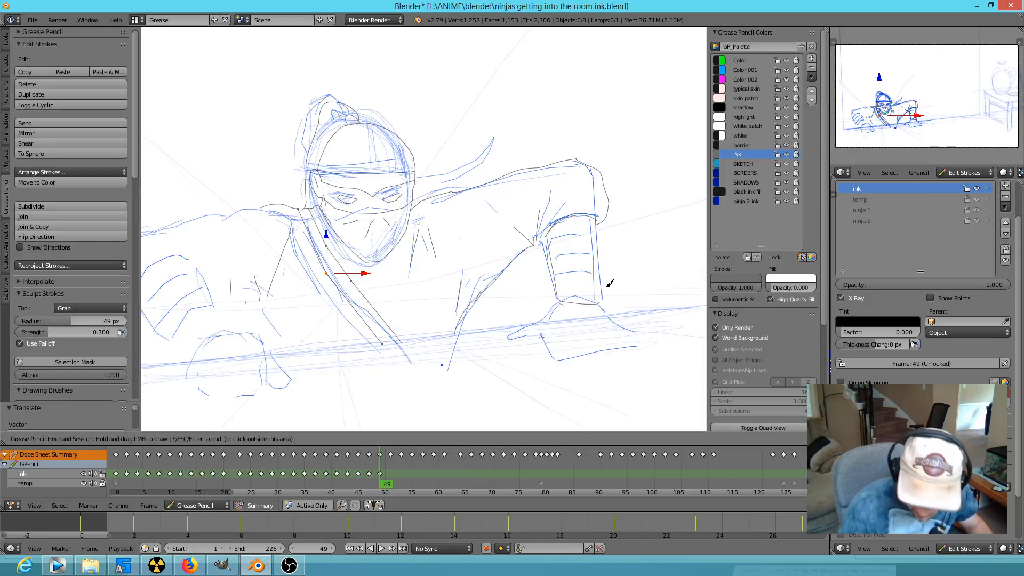
key("ctrl+z")
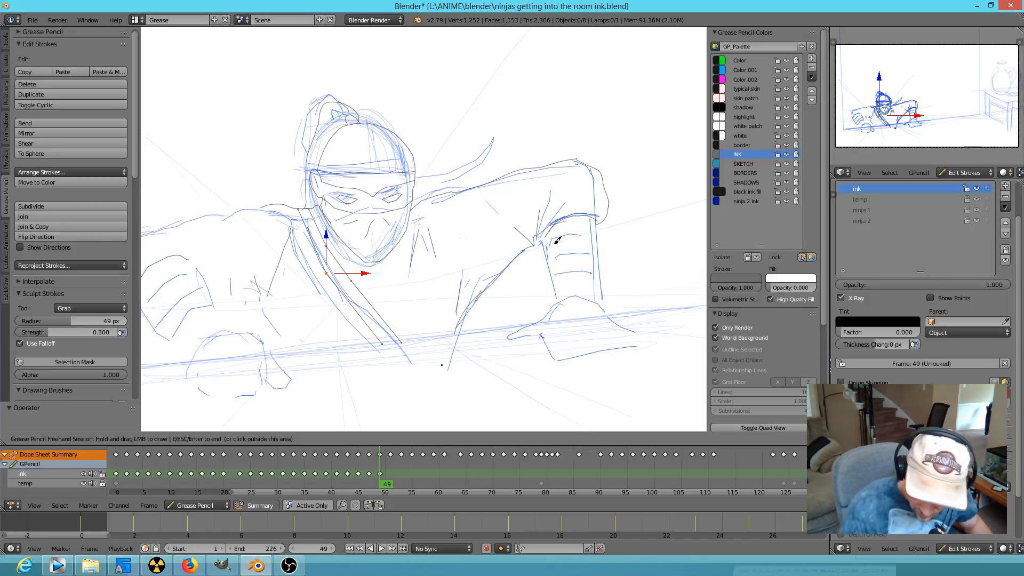
mouse_move(551, 231)
left_mouse_down()
mouse_move(540, 244)
mouse_move(548, 240)
mouse_move(555, 258)
mouse_move(563, 304)
left_mouse_up()
mouse_move(597, 212)
left_mouse_down()
mouse_move(606, 307)
mouse_move(557, 300)
mouse_move(543, 318)
left_mouse_up()
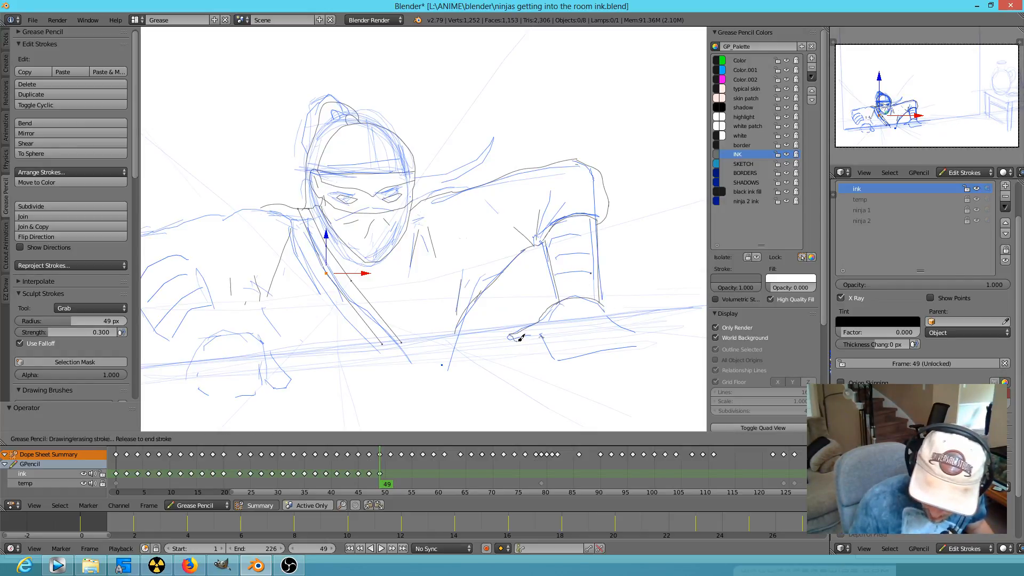
Ink the spread fingers and knuckle lines of the right-hand hand resting on the ledge
left_click_drag(545, 330, 554, 349)
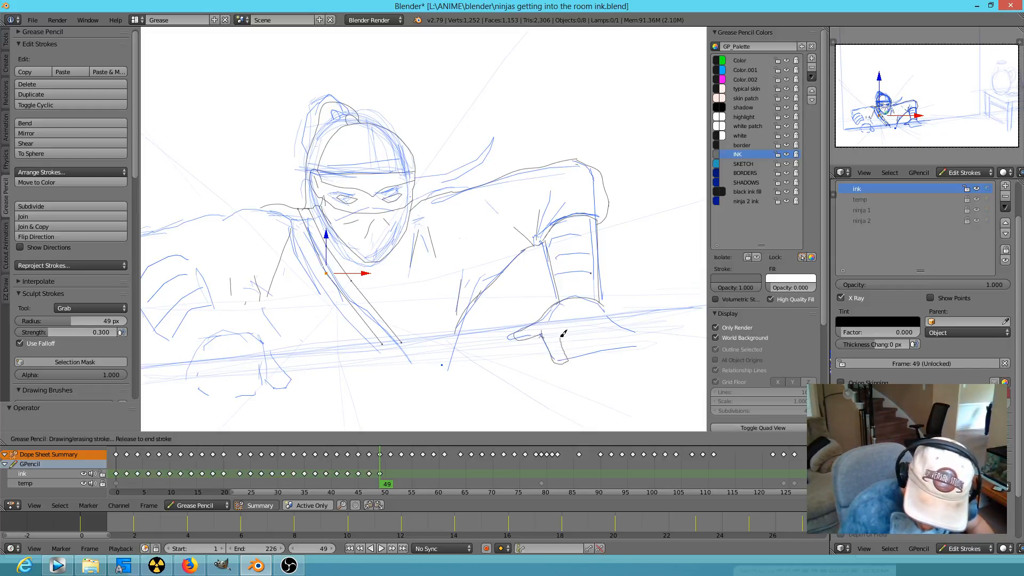
mouse_move(568, 330)
left_mouse_down()
mouse_move(579, 354)
mouse_move(591, 356)
mouse_move(589, 326)
mouse_move(636, 346)
left_mouse_up()
mouse_move(621, 380)
left_mouse_down()
mouse_move(609, 349)
mouse_move(616, 339)
left_mouse_up()
mouse_move(606, 301)
left_mouse_down()
mouse_move(633, 349)
mouse_move(618, 344)
mouse_move(627, 342)
left_mouse_up()
mouse_move(549, 337)
left_mouse_down()
mouse_move(551, 326)
mouse_move(565, 337)
mouse_move(575, 322)
mouse_move(612, 324)
left_mouse_up()
left_click_drag(547, 314, 551, 334)
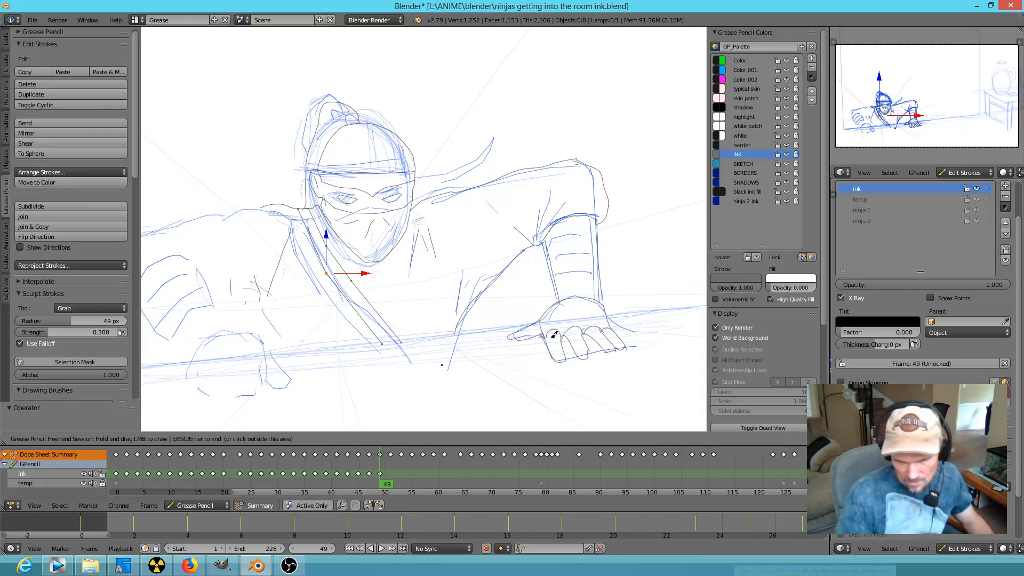
Ink the left-hand sleeve opening, its creases and both edges of the forearm down to the wrist
mouse_move(308, 347)
middle_mouse_down()
mouse_move(392, 298)
mouse_move(418, 169)
middle_mouse_up()
mouse_move(421, 188)
left_mouse_down()
mouse_move(279, 220)
mouse_move(272, 262)
mouse_move(288, 289)
mouse_move(294, 259)
mouse_move(342, 258)
mouse_move(341, 231)
mouse_move(374, 255)
mouse_move(347, 263)
mouse_move(379, 306)
left_mouse_up()
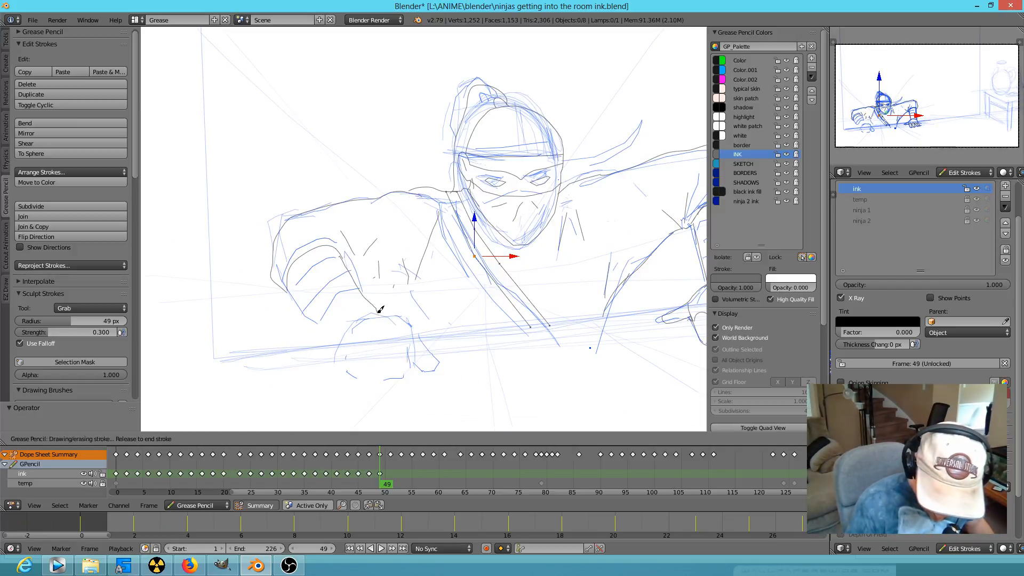
mouse_move(292, 288)
left_mouse_down()
mouse_move(349, 331)
mouse_move(379, 309)
mouse_move(343, 337)
left_mouse_up()
Ink the left-hand fist's outline, finger divisions, knuckle line and thumb over the blue sketch
mouse_move(343, 336)
left_mouse_down()
mouse_move(350, 374)
mouse_move(384, 375)
left_mouse_up()
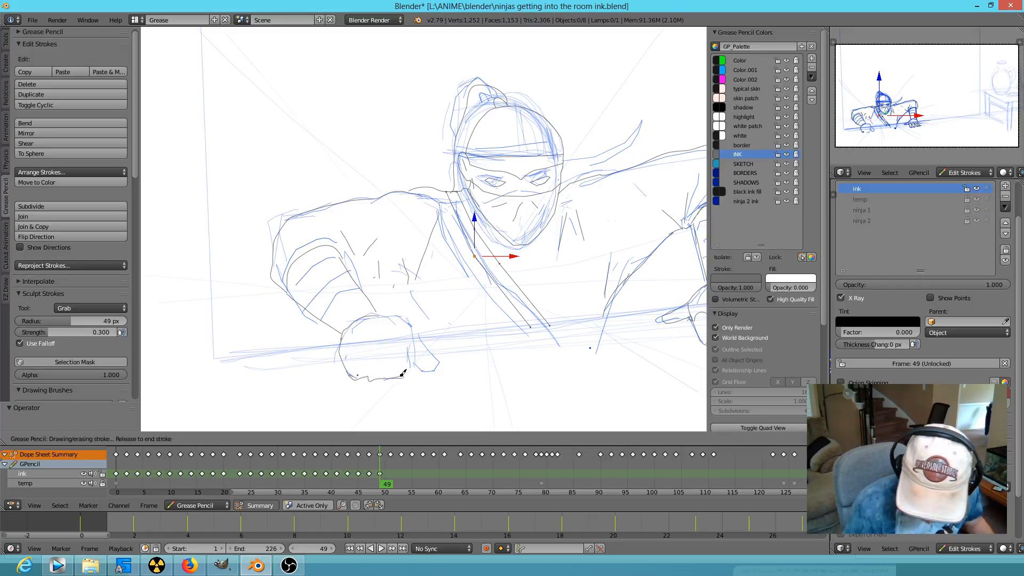
left_click_drag(408, 327, 391, 355)
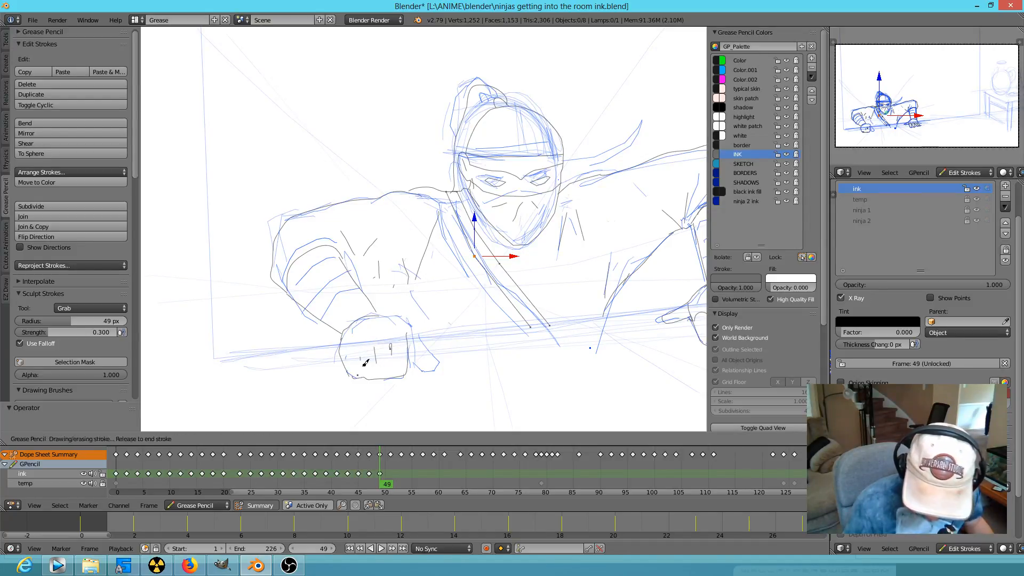
mouse_move(417, 327)
left_mouse_down()
mouse_move(418, 345)
mouse_move(444, 366)
mouse_move(418, 356)
mouse_move(421, 363)
mouse_move(444, 366)
mouse_move(412, 338)
left_mouse_up()
mouse_move(344, 355)
left_mouse_down()
mouse_move(387, 353)
mouse_move(414, 332)
left_mouse_up()
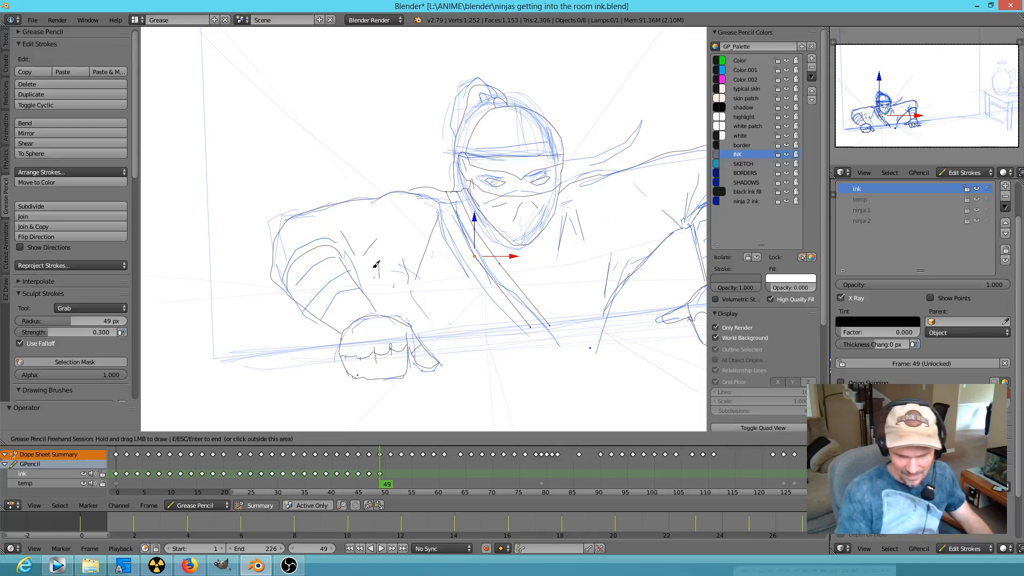
Hide the ninja 1 and ninja 2 sketch layers, keeping the temp background layer visible behind the ink
left_click(978, 199)
left_click_drag(977, 199, 978, 222)
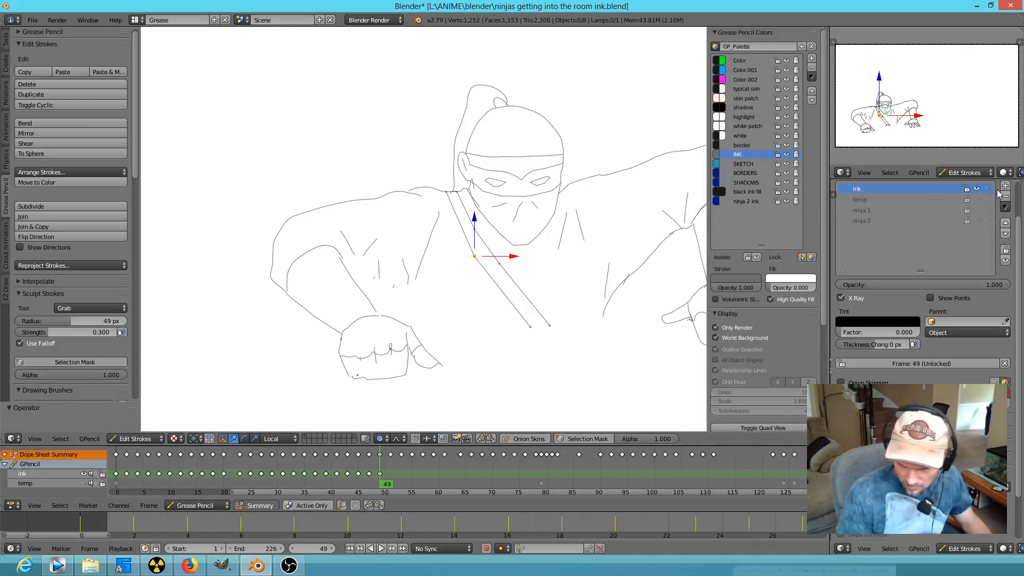
left_click(977, 201)
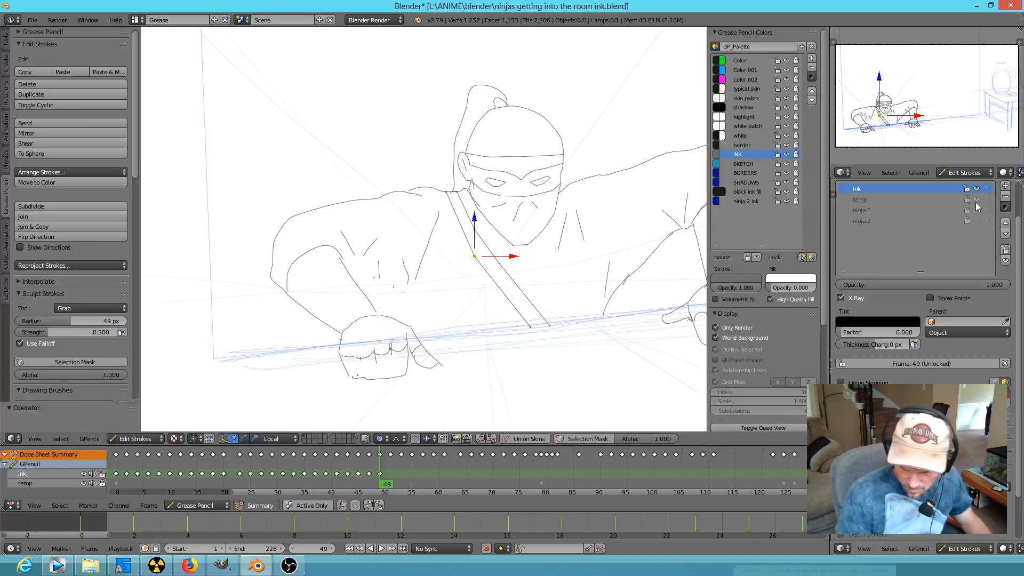
left_click(978, 210)
left_click(977, 210)
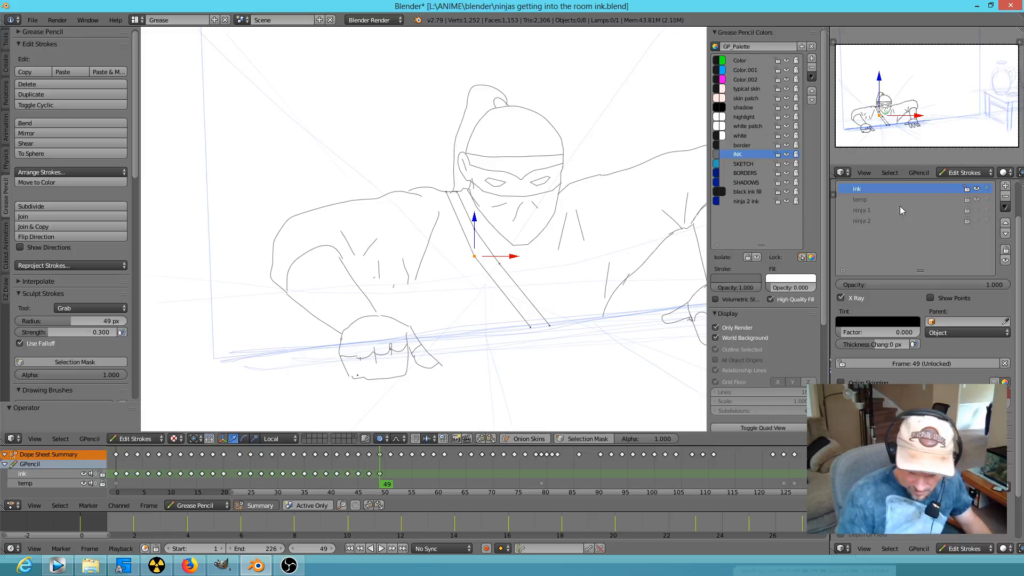
Ink the wavy sleeve edge from the left-hand forearm to the thumb, and erase the stray marks around the sleeve and fist
mouse_move(357, 276)
left_mouse_down()
mouse_move(392, 279)
mouse_move(425, 327)
left_mouse_up()
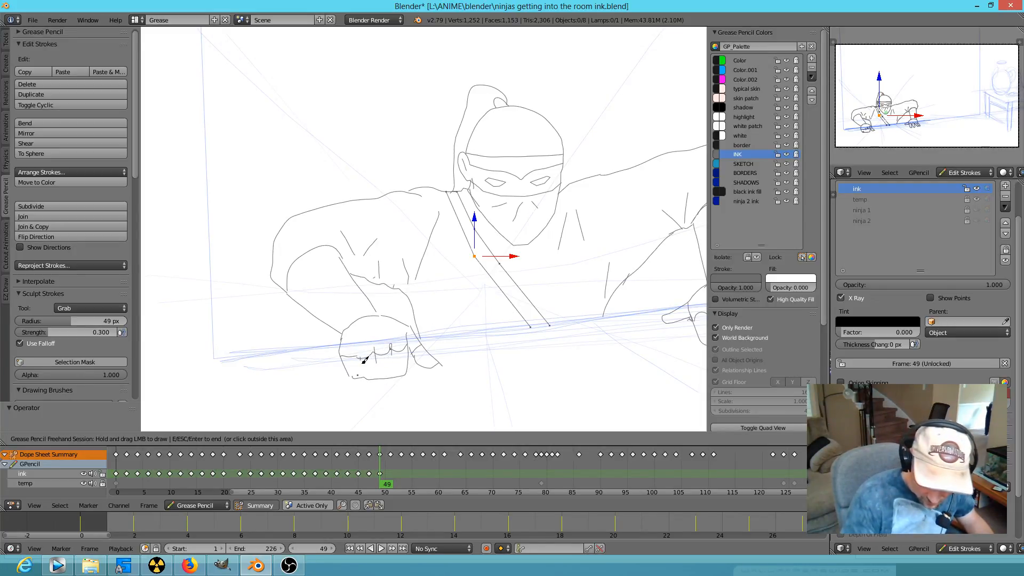
right_click_drag(446, 401, 451, 395)
right_click_drag(361, 366, 377, 354)
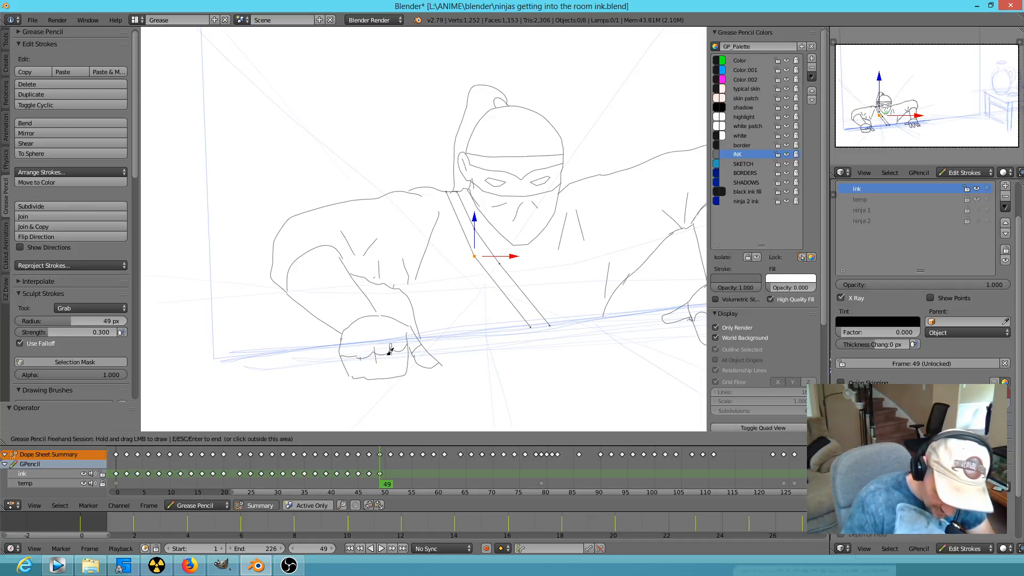
right_click_drag(377, 270, 389, 244)
left_click_drag(342, 254, 342, 265)
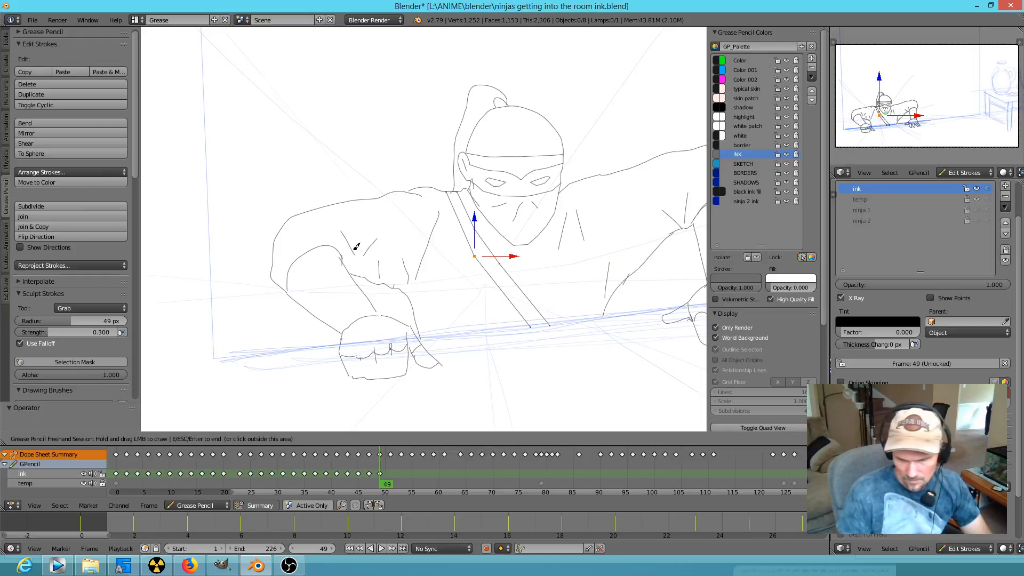
Ink short crease marks on the lower chest and erase the stray dots on the right-hand forearm and shoulder
middle_click_drag(615, 318, 557, 272, "shift")
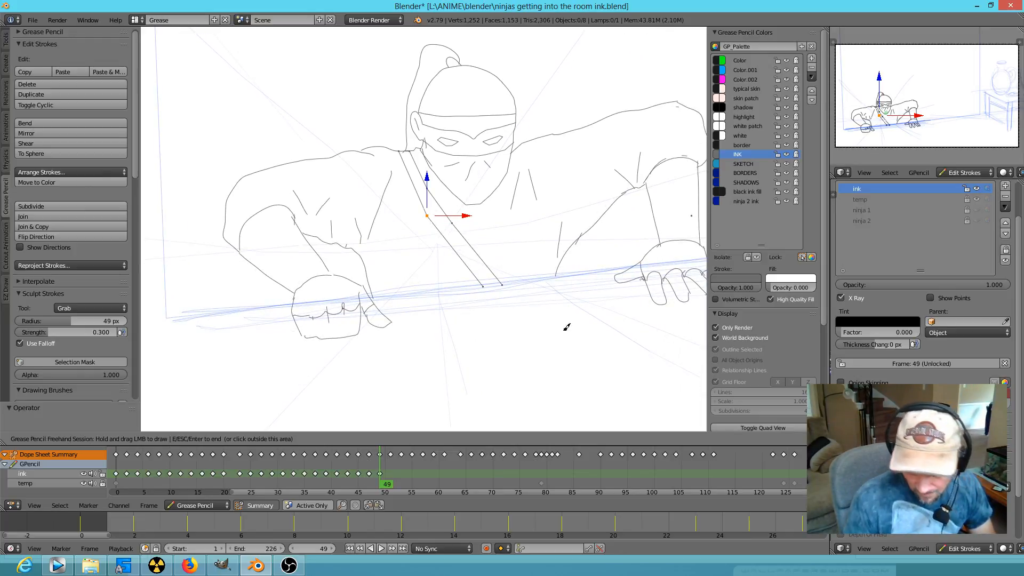
mouse_move(601, 327)
middle_mouse_down("shift")
mouse_move(571, 327)
mouse_move(571, 337)
middle_mouse_up("shift")
left_click_drag(298, 280, 304, 288)
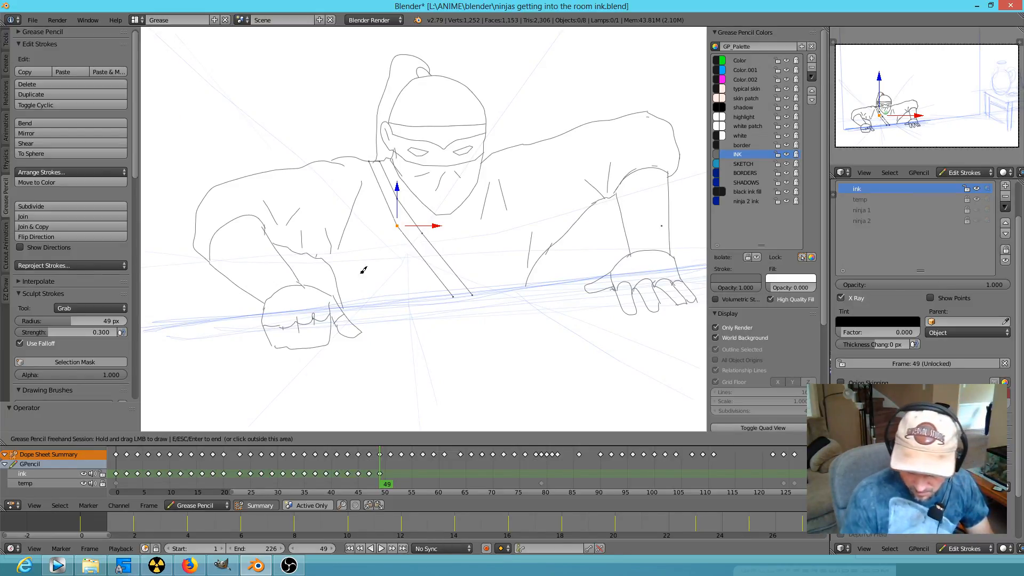
mouse_move(382, 295)
left_mouse_down()
mouse_move(395, 278)
mouse_move(409, 289)
left_mouse_up()
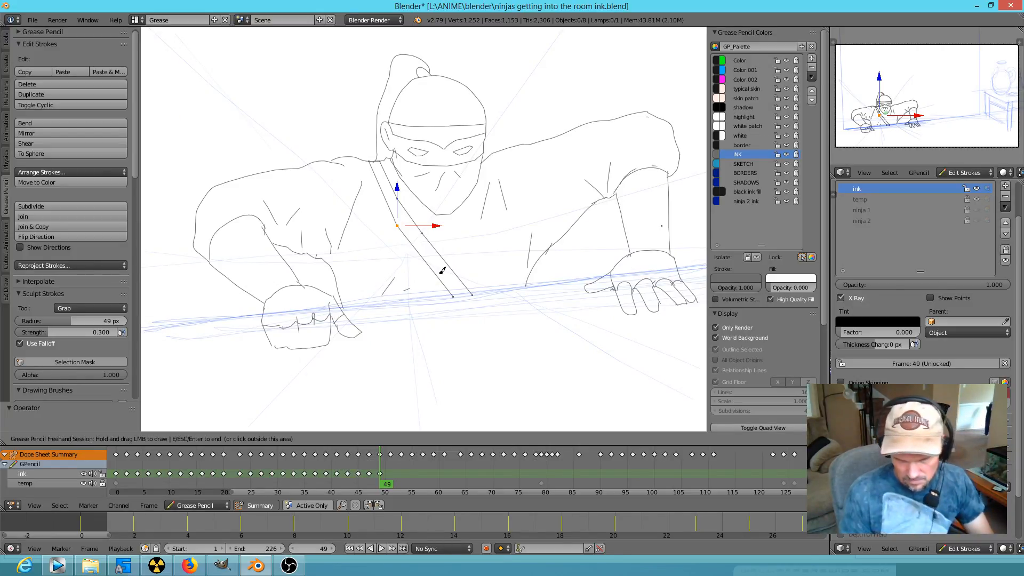
left_click_drag(653, 213, 659, 225)
left_click_drag(649, 129, 648, 124)
left_click_drag(648, 120, 648, 120)
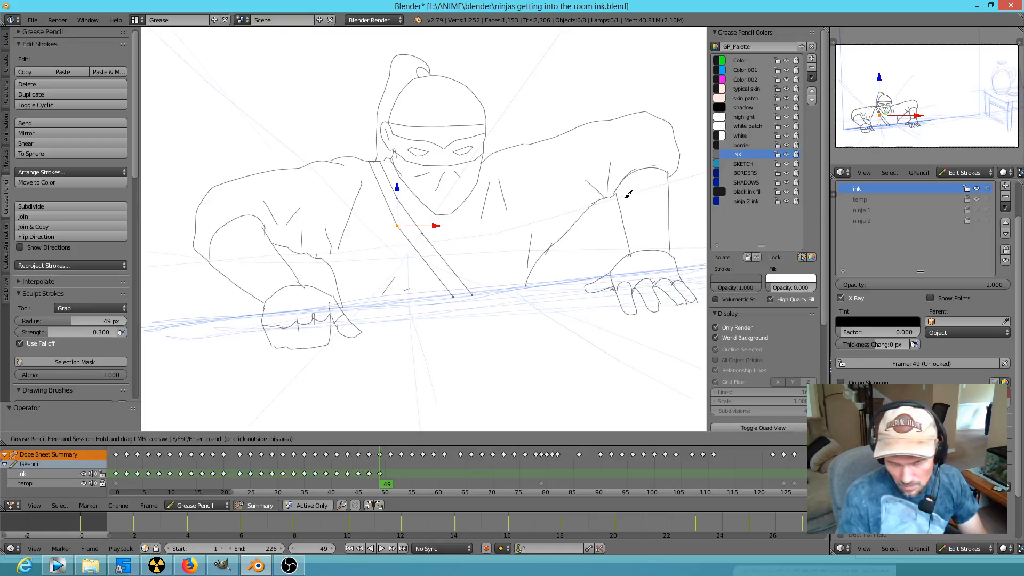
Flip back and forth through the ink frames between 49 and 33, and play the animation to check the ninja's motion
key("Down")
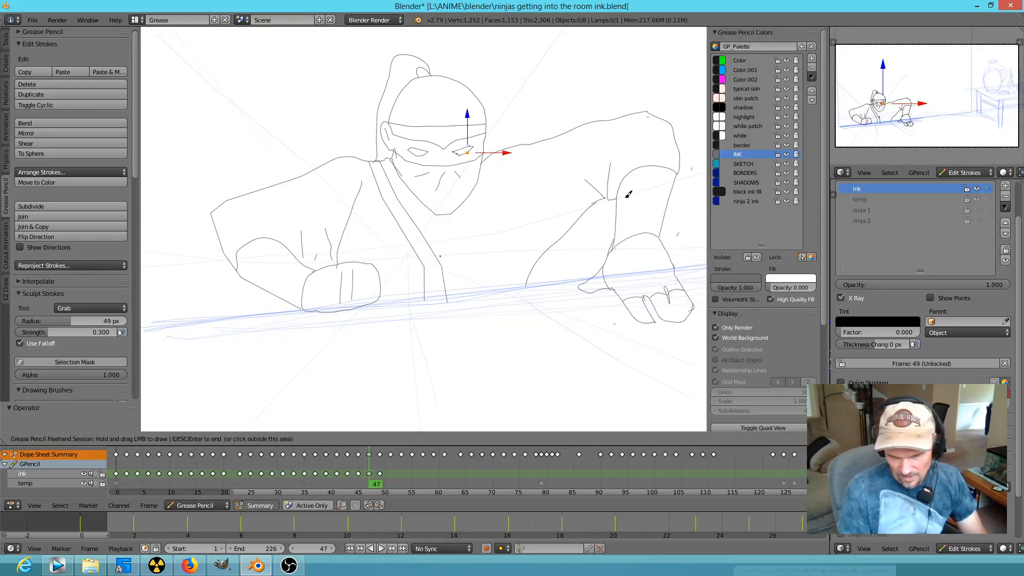
key("Down")
key("Down")
key("Down")
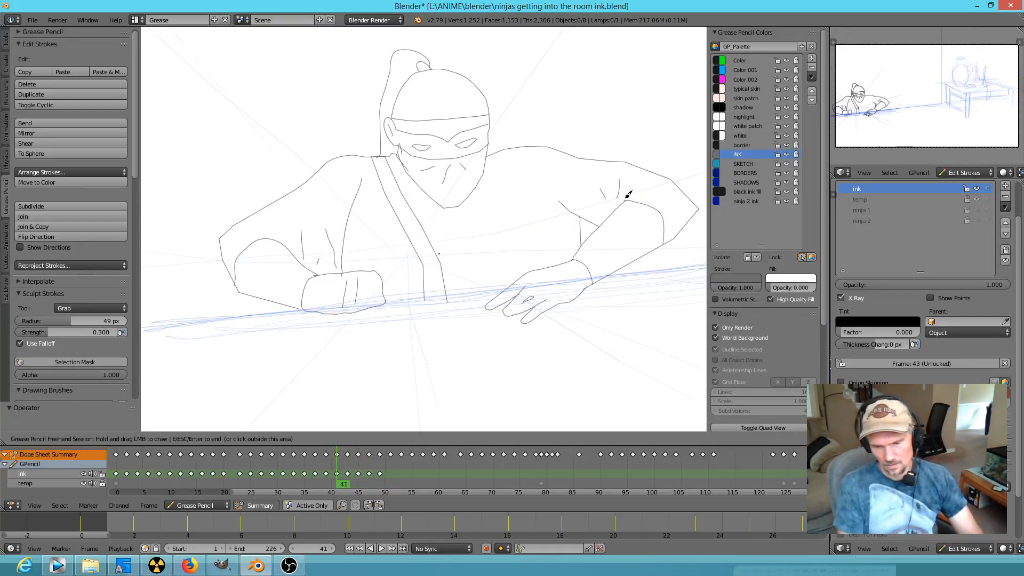
key("Up")
key("Up")
key("Up")
key("Down")
key("Down")
key("Down")
key("Up")
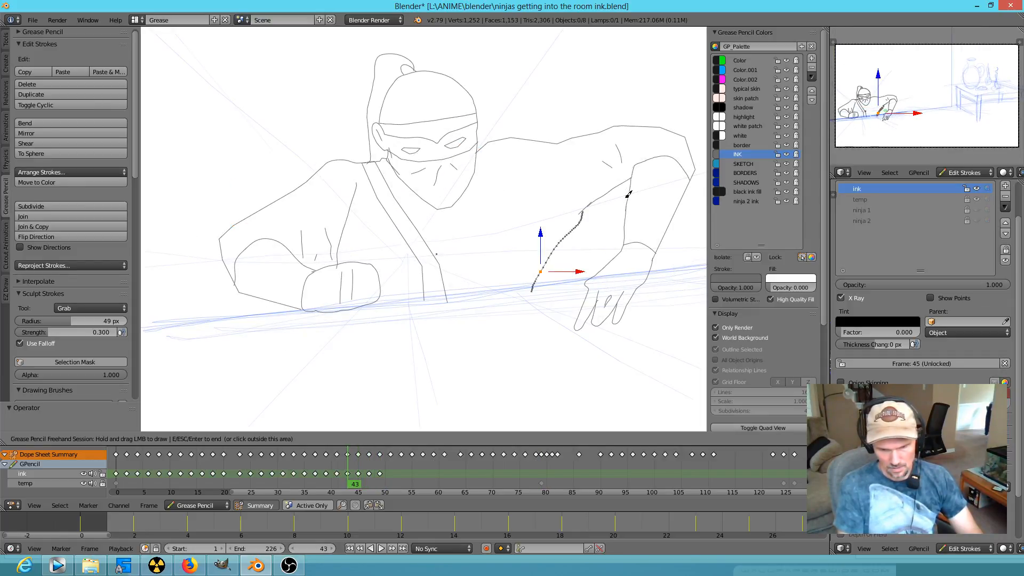
key("Down")
key("Down")
key("Down")
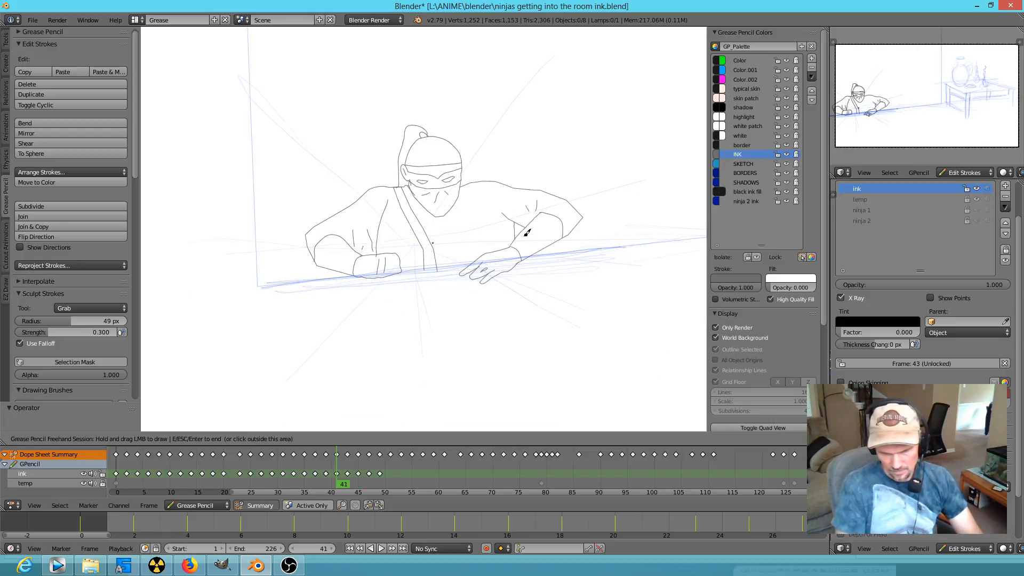
key("Up")
key("Up")
key("Up")
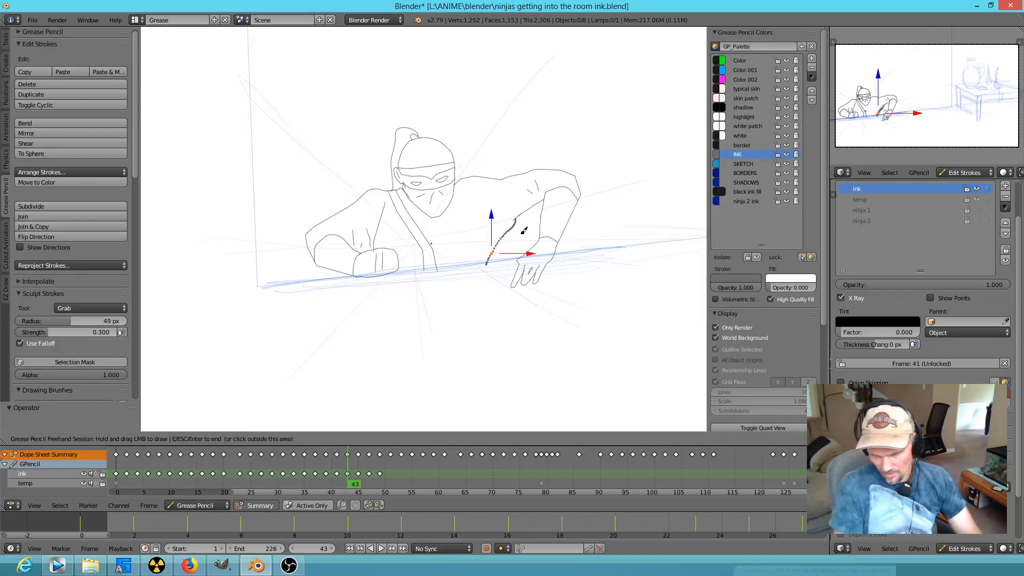
key("Down")
key("Down")
key("Up")
key("Up")
key("Down")
key("Down")
key("Down")
key("Down")
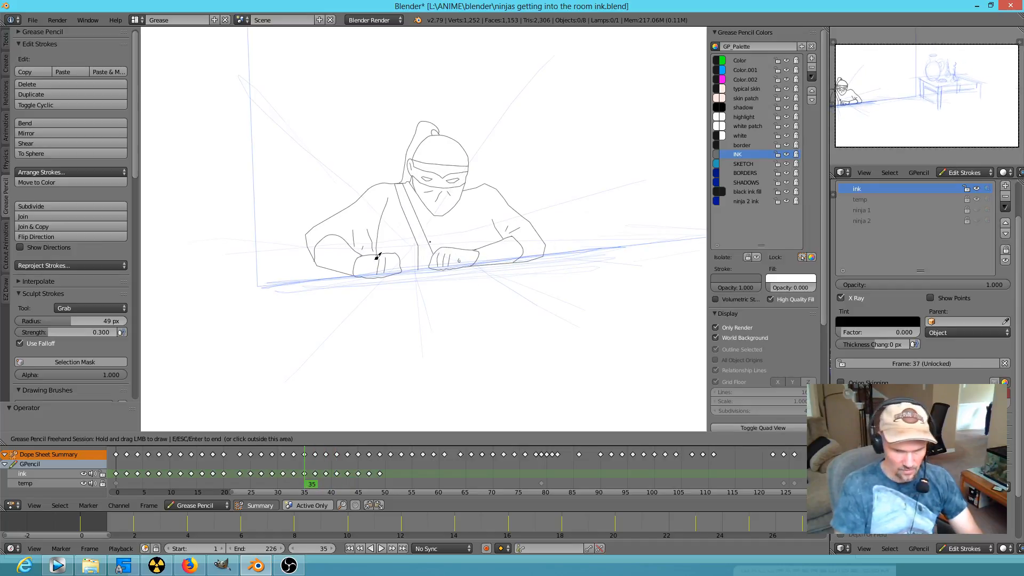
key("Down")
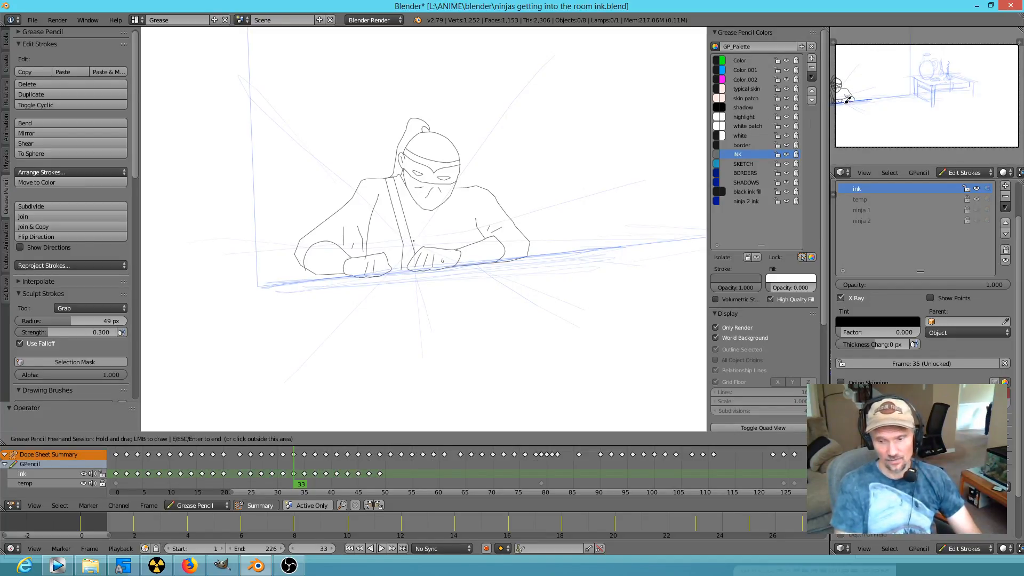
key("Up")
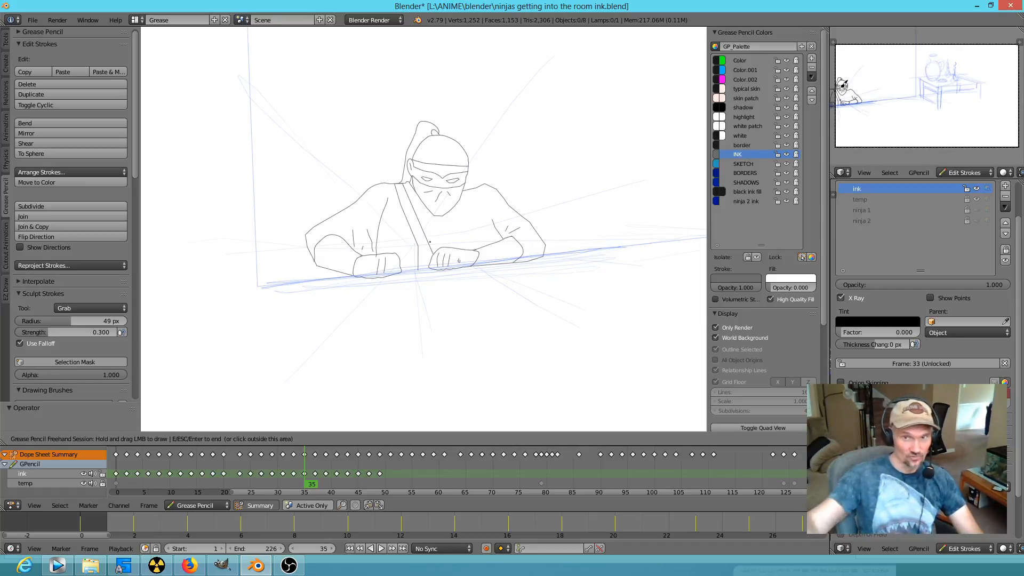
key("alt+a")
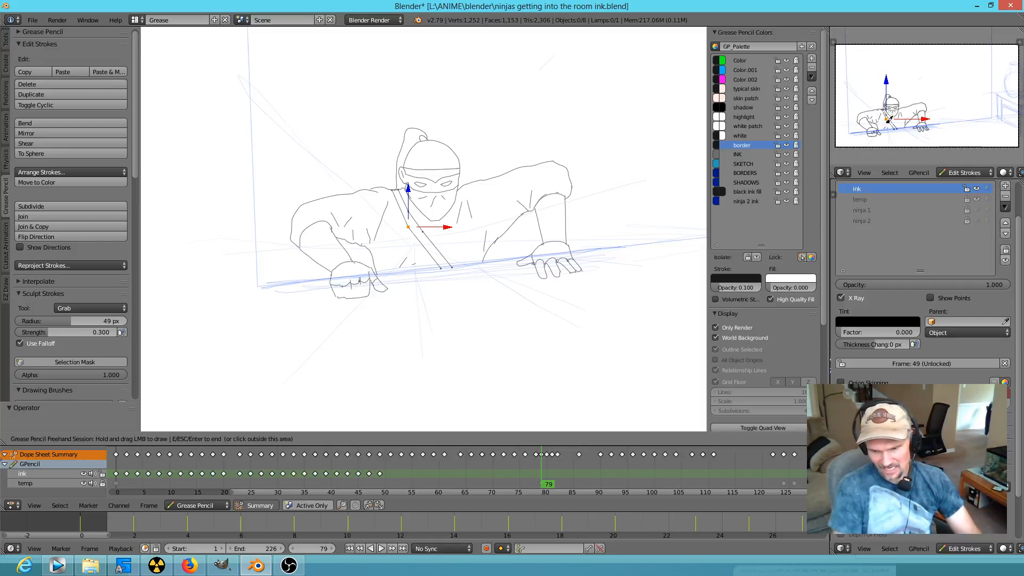
Go back to the start of the timeline and play the inked animation through the camera view
scroll(338, 283, "up", 20, "alt")
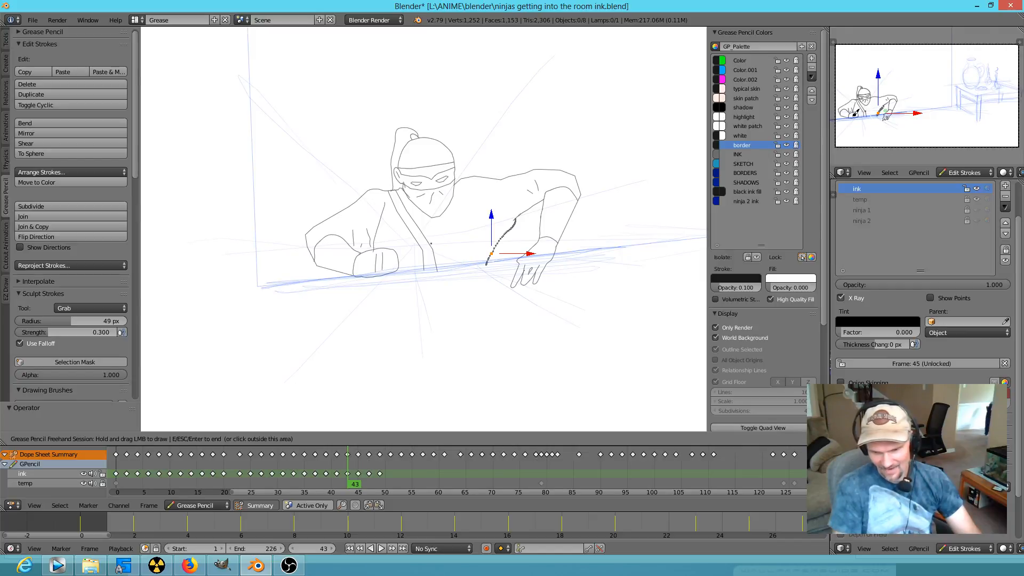
scroll(339, 283, "up", 20, "alt")
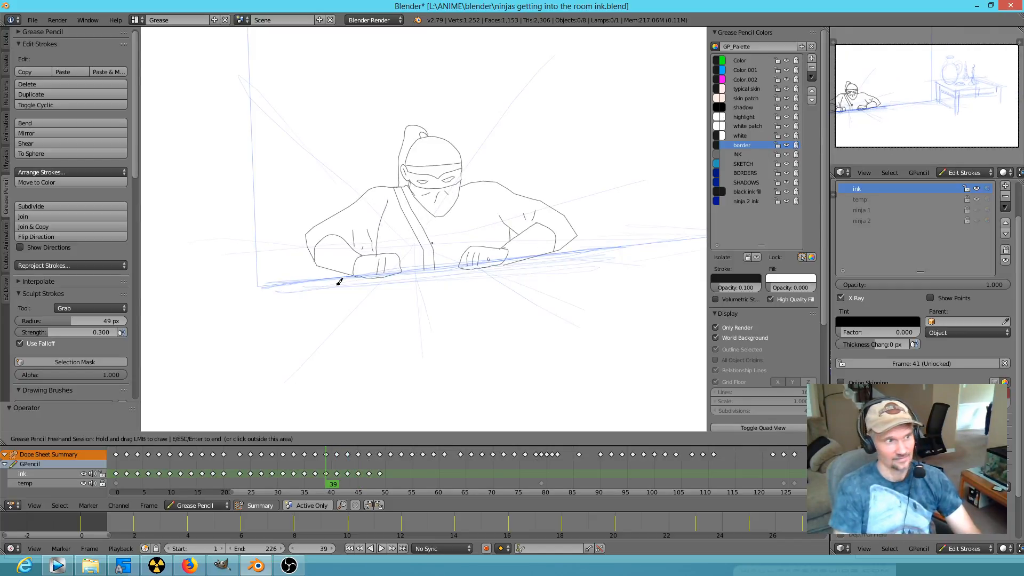
key("Down")
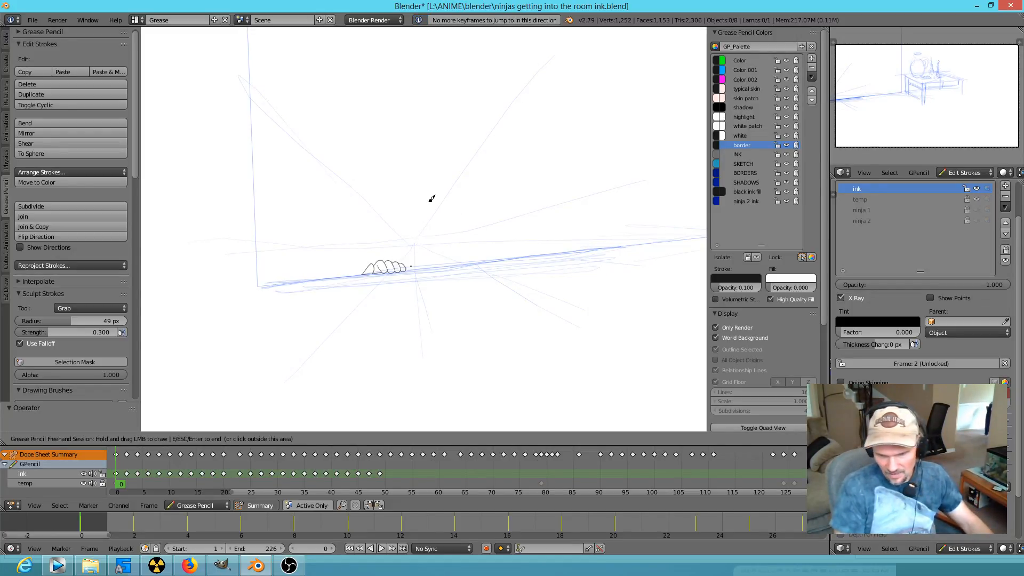
key("KP_0")
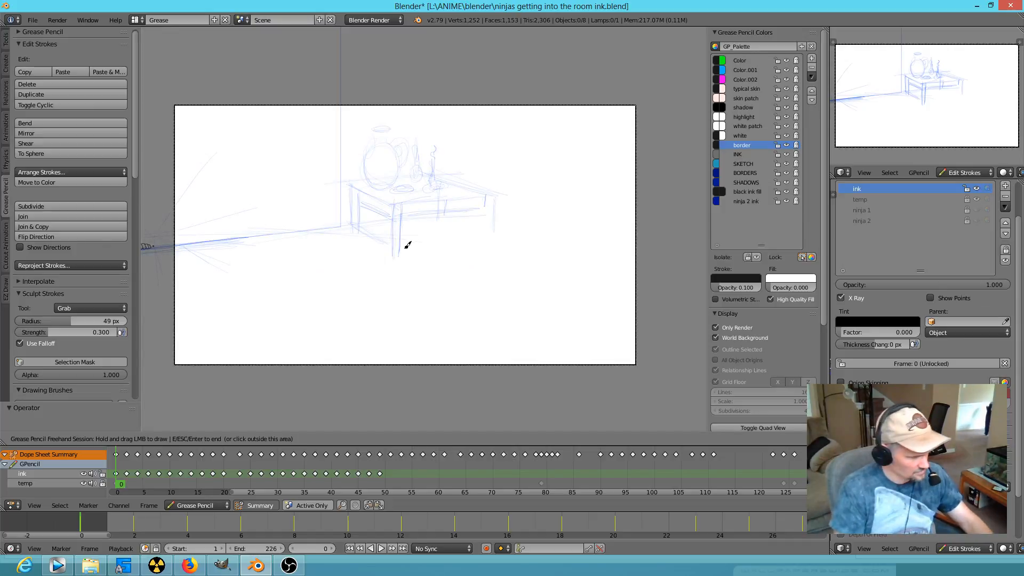
key("Escape")
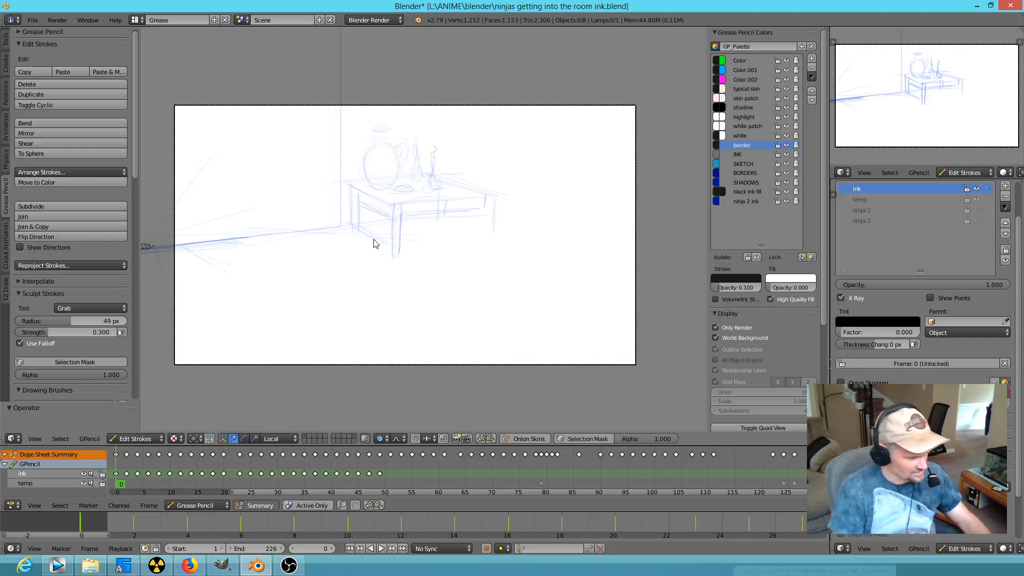
key("alt+a")
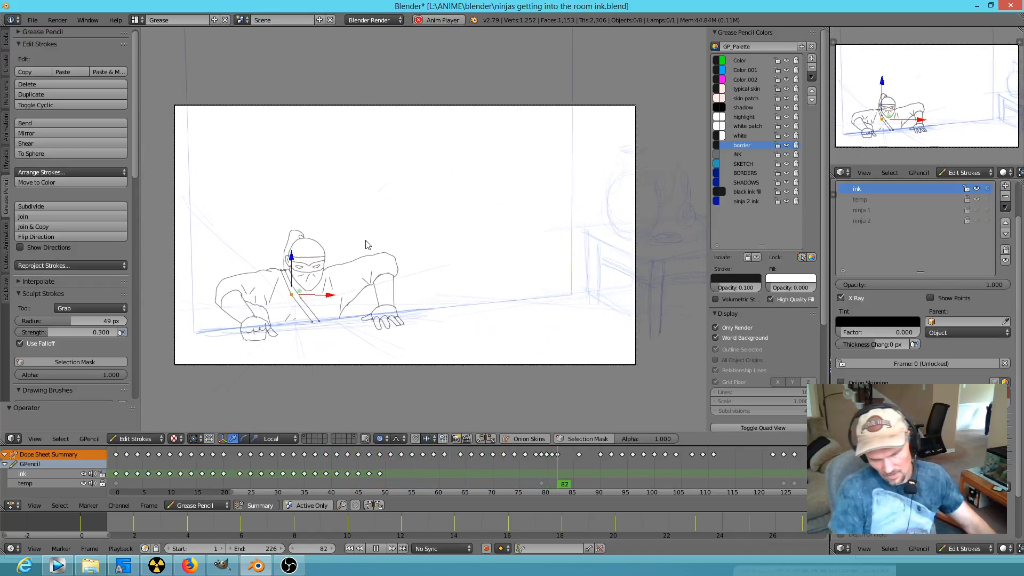
key("Escape")
key("Down")
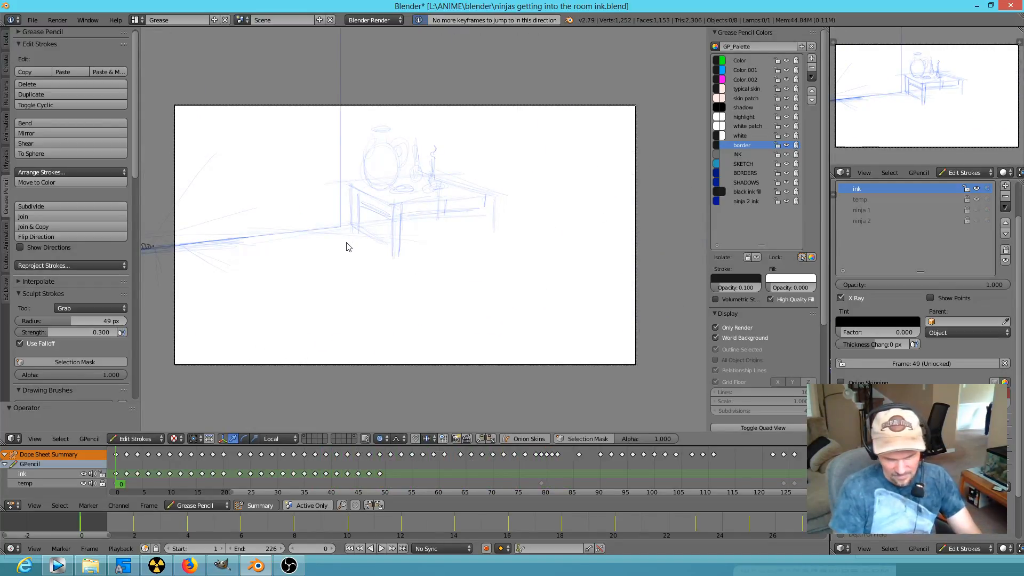
Leave the camera view and flip through the ink frames from the start to frame 27, comparing the fists between neighbouring frames
key("Up")
key("Up")
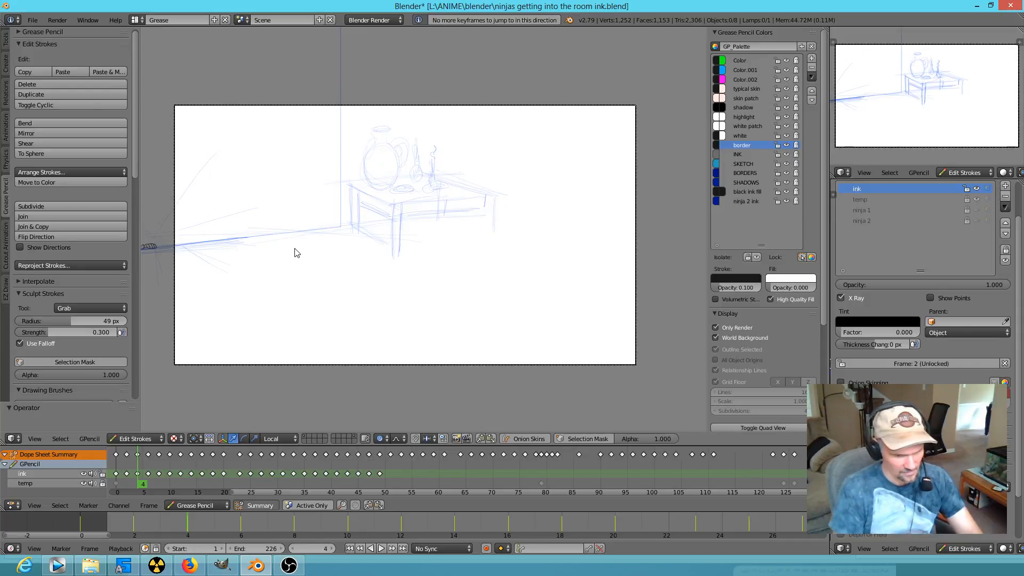
key("KP_0")
key("Up")
key("Up")
key("Up")
key("Up")
key("Up")
key("Up")
key("Up")
key("Up")
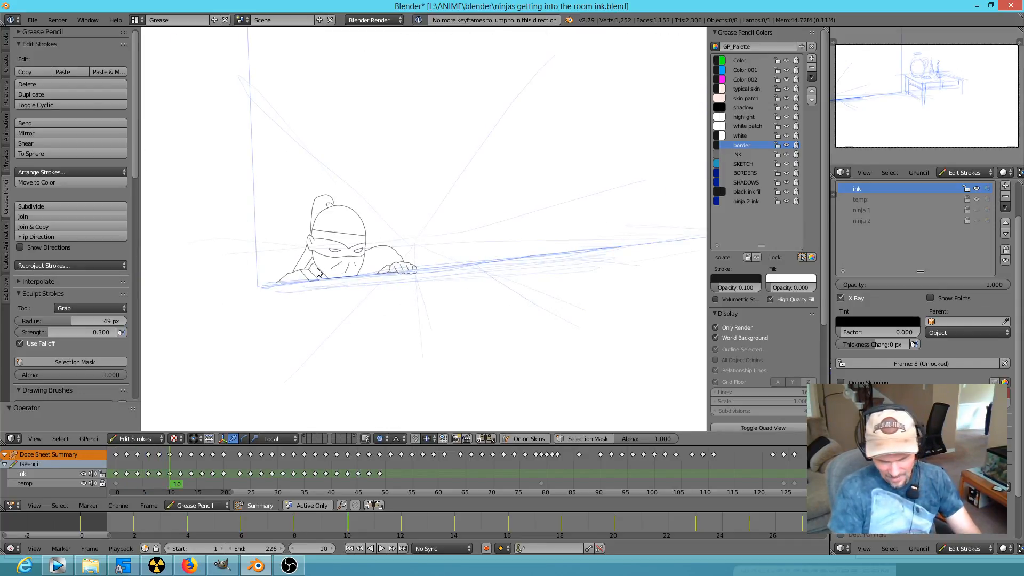
key("Up")
key("Up")
key("Up")
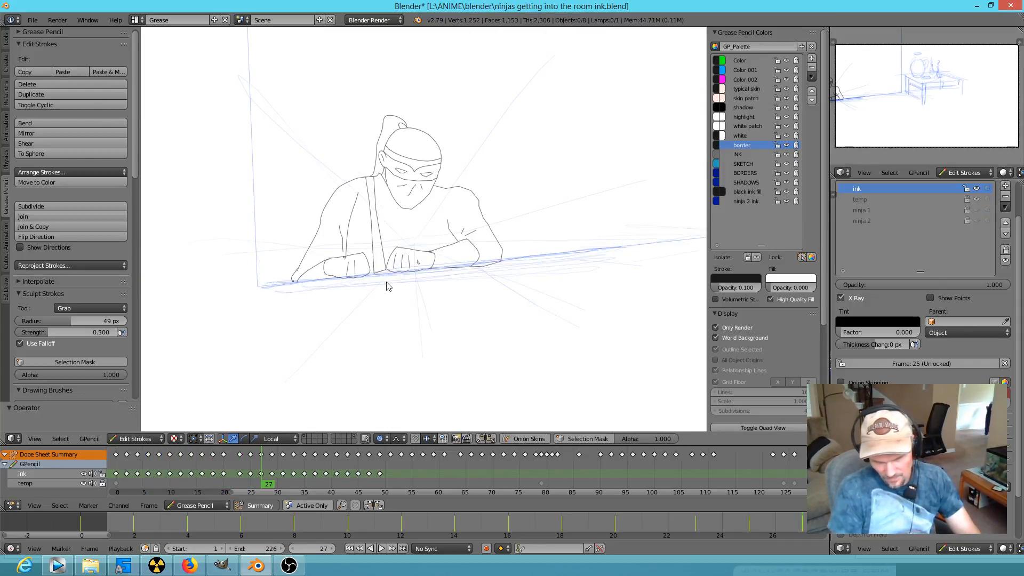
key("Down")
key("Down")
key("Down")
key("Up")
key("Up")
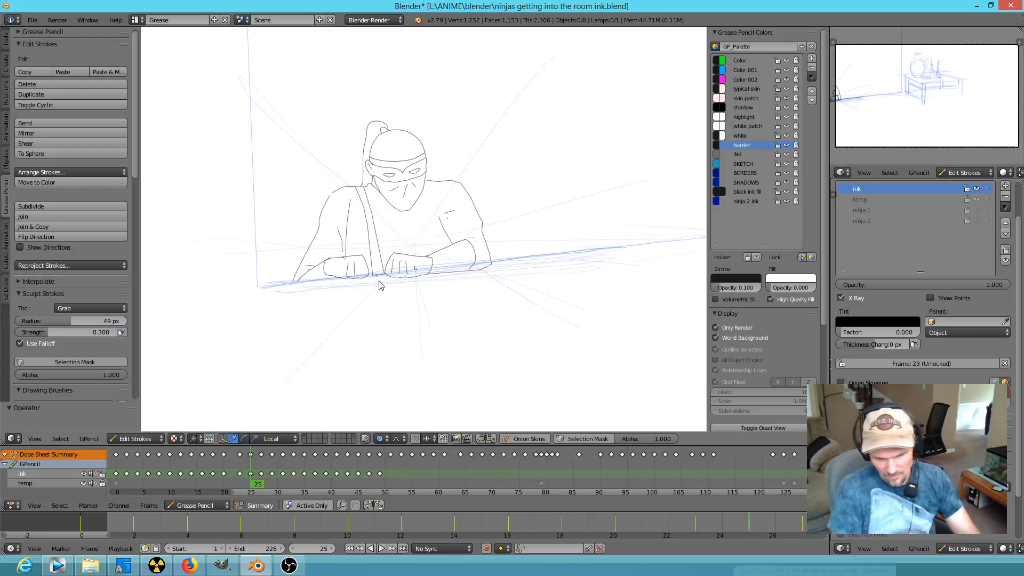
Nudge the left-hand fist slightly down on ink frames 25 and 27 using proportional editing
right_click(337, 282)
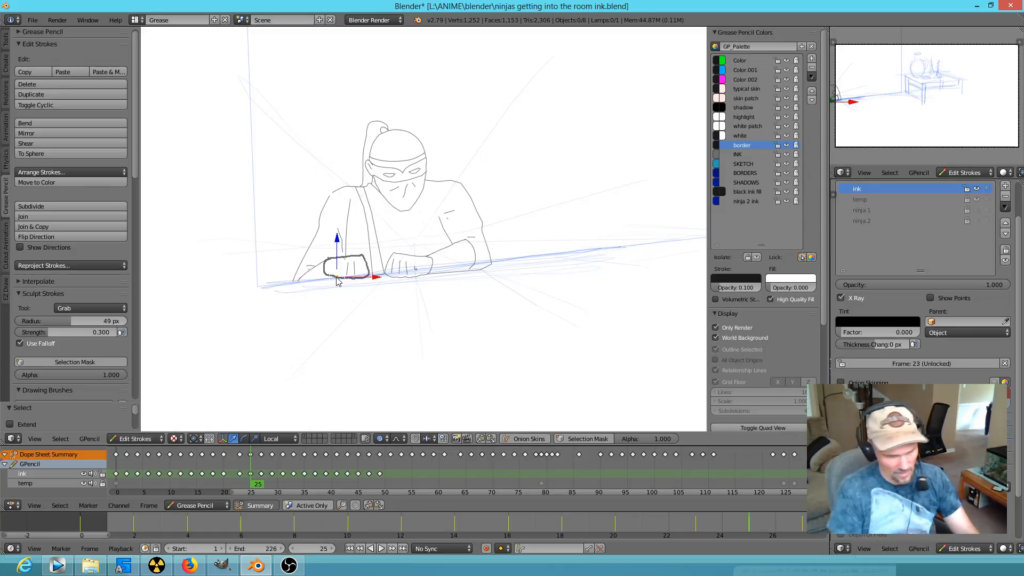
key("g")
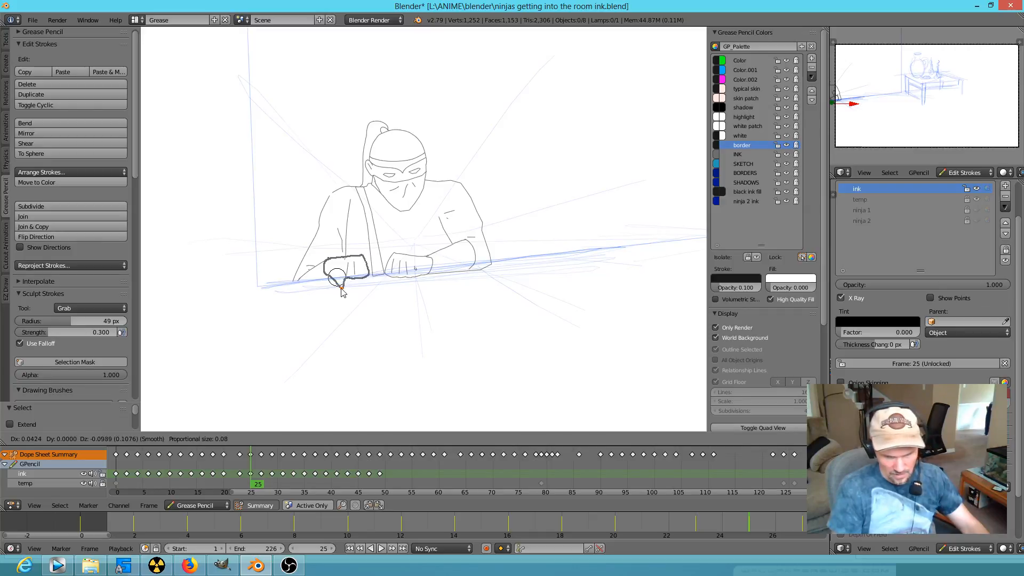
scroll(333, 285, "down", 6)
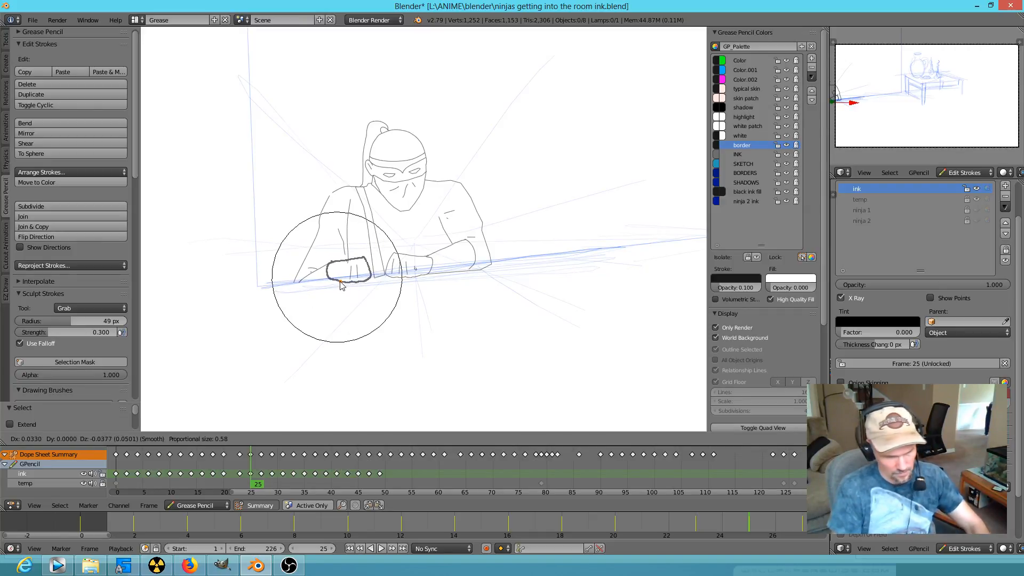
left_click(342, 283)
key("Up")
key("g")
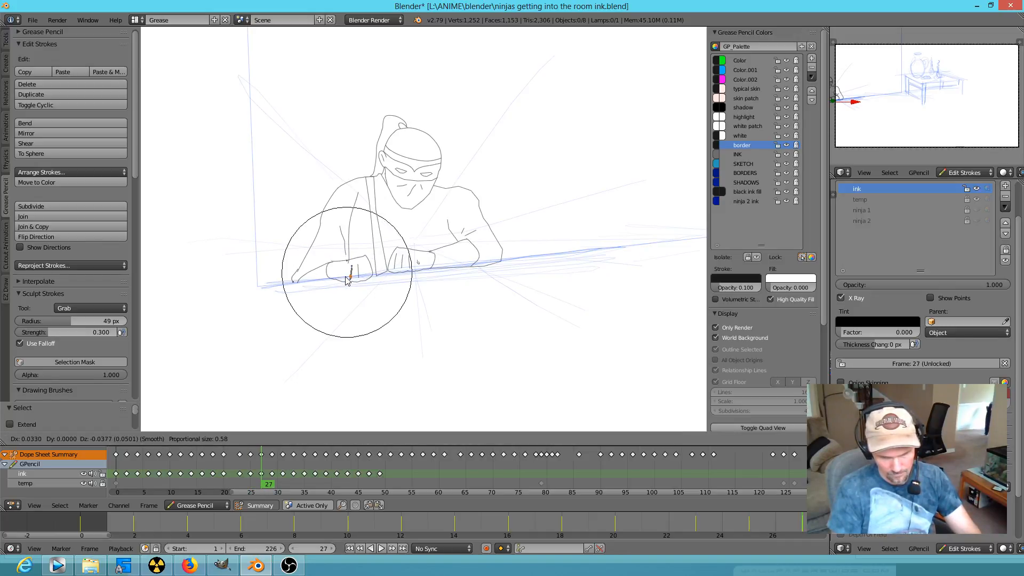
left_click(343, 281)
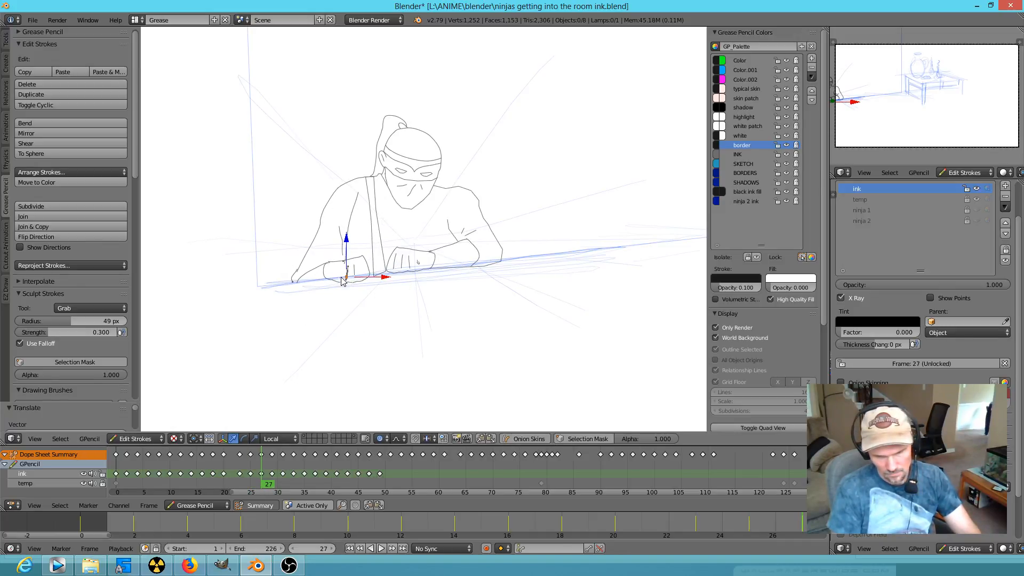
Compare frame 29 with its neighbour and shift its left-hand fist slightly down with proportional editing
key("Up")
key("Down")
key("Up")
right_click(359, 283)
key("g")
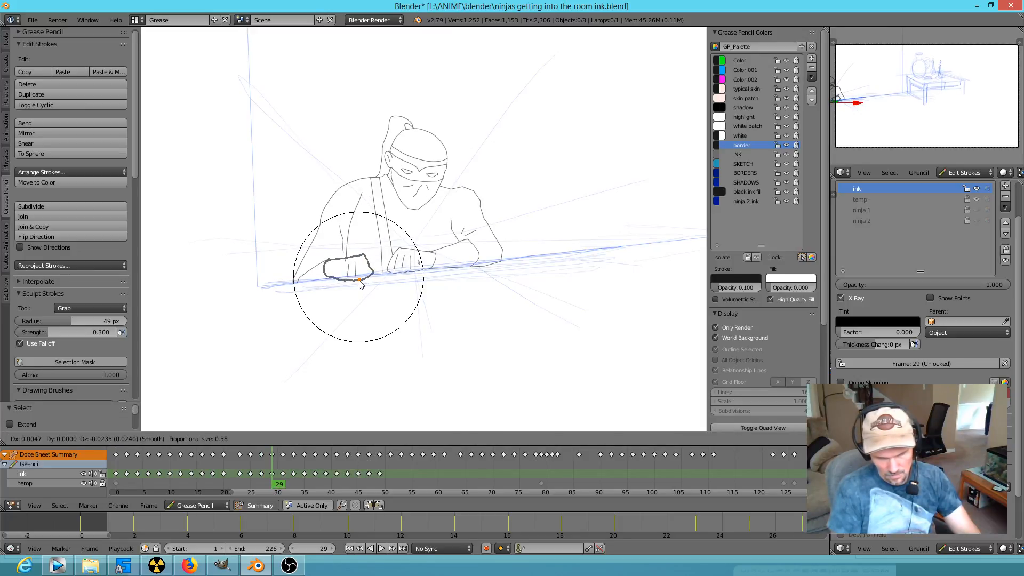
left_click(342, 283)
key("g")
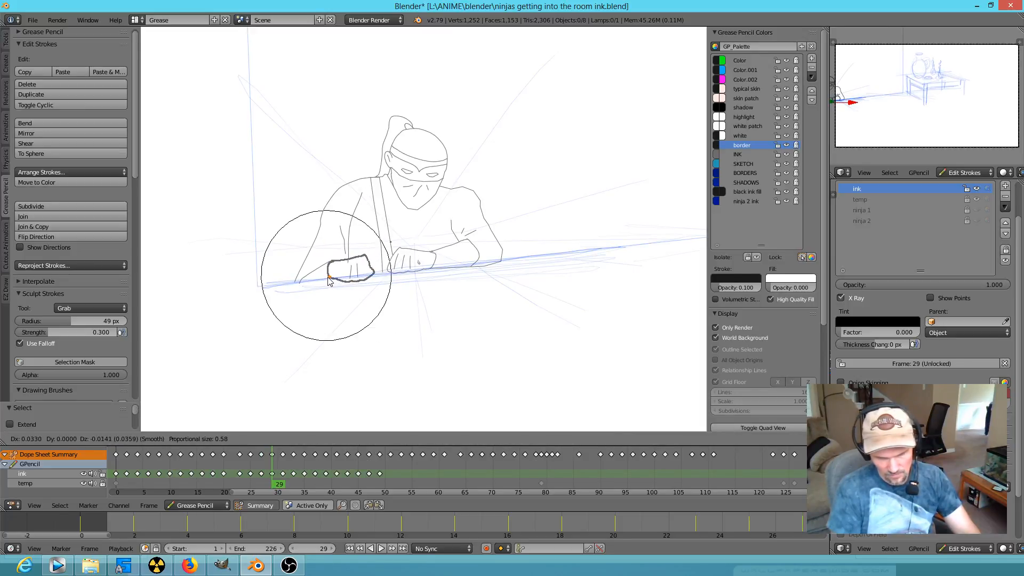
left_click(329, 282)
Adjust the left-hand fist on frame 31, refine its knuckle edge with a smaller proportional radius, and advance to frame 33
key("Up")
right_click(350, 275)
key("g")
left_click(351, 282)
right_click(388, 278)
key("g")
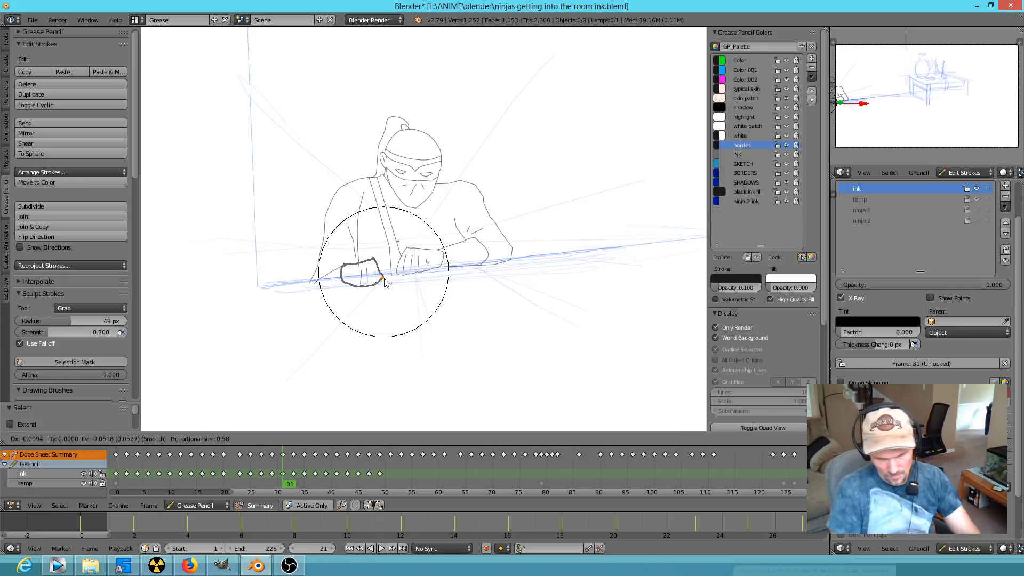
scroll(391, 281, "down", 5)
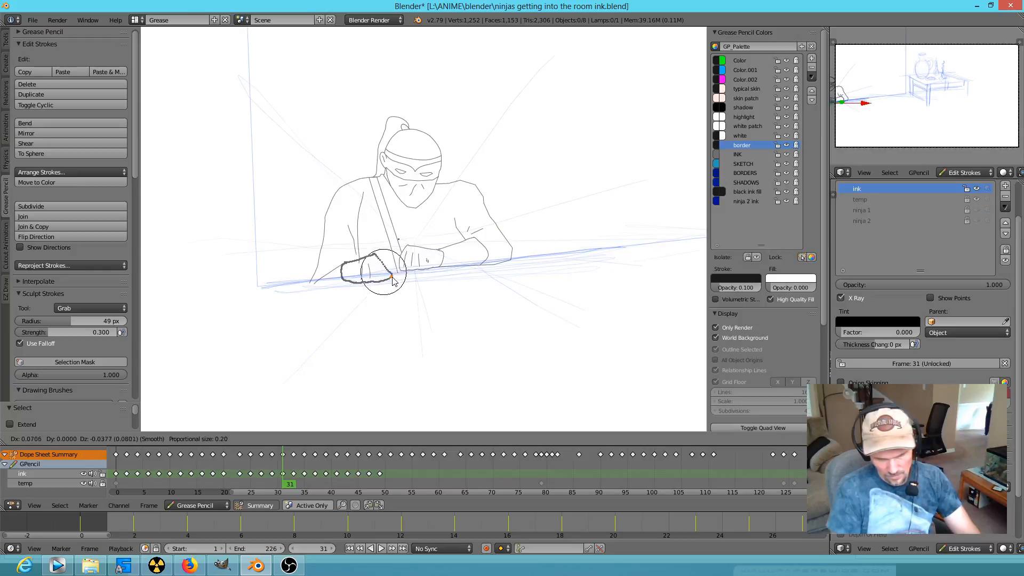
left_click(388, 280)
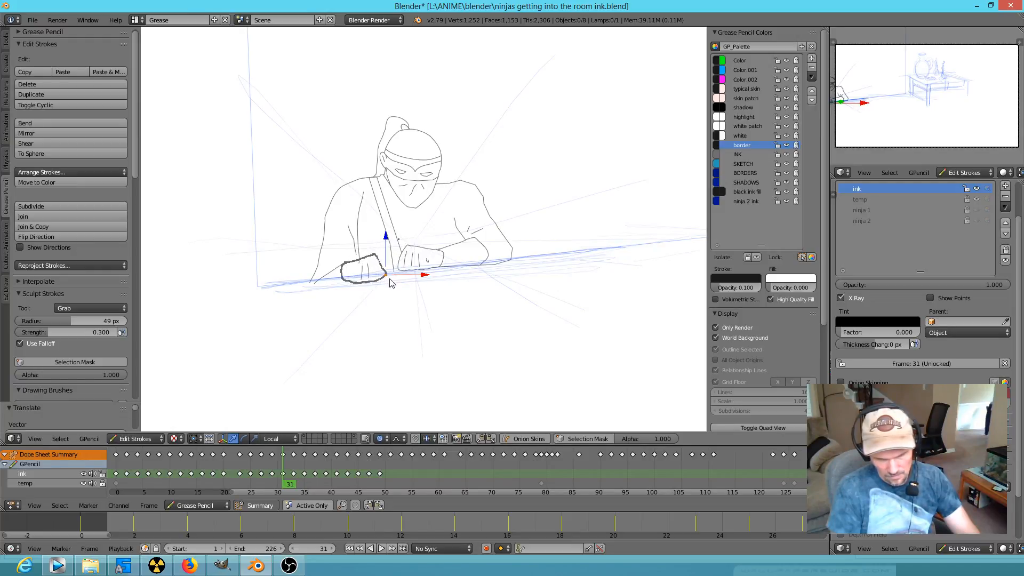
key("Up")
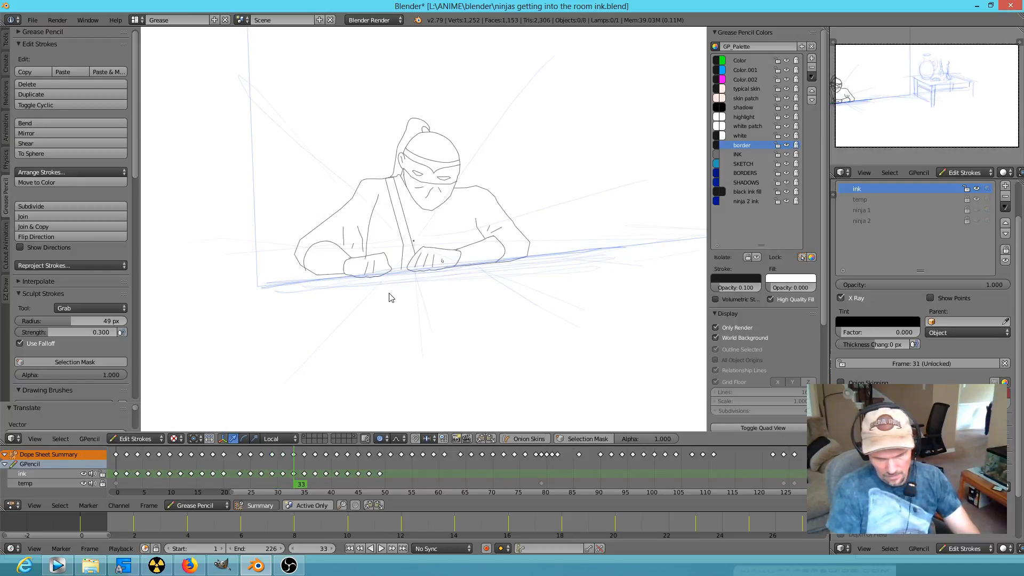
right_click(342, 278)
key("g")
scroll(340, 283, "up", 9)
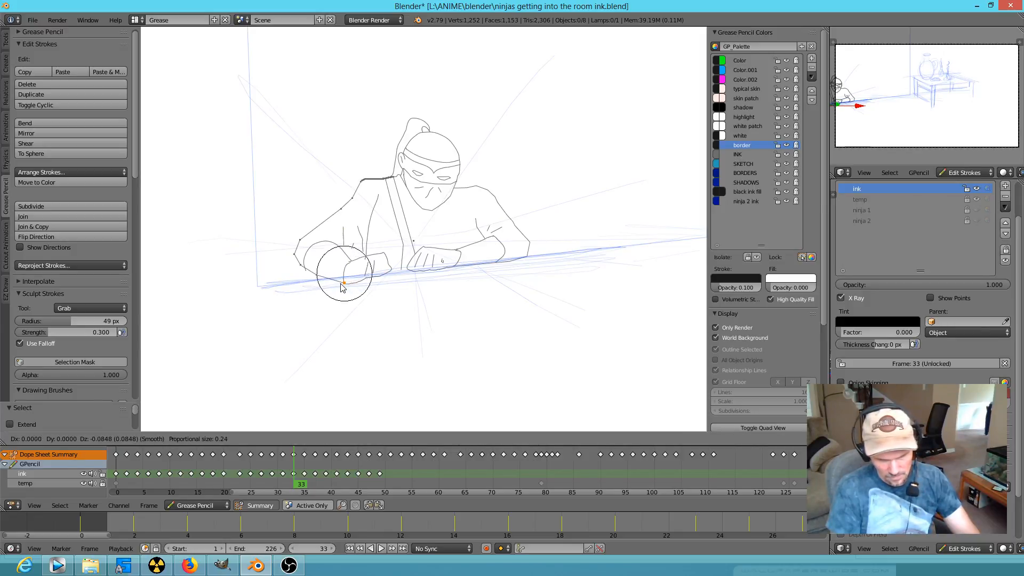
scroll(341, 284, "up", 8)
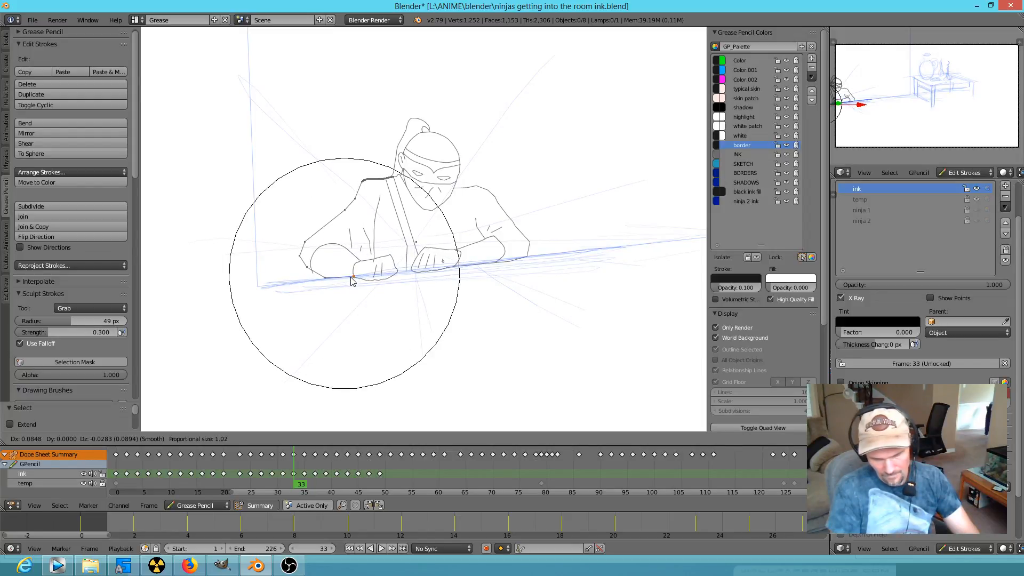
scroll(354, 282, "down", 5)
left_click(355, 283)
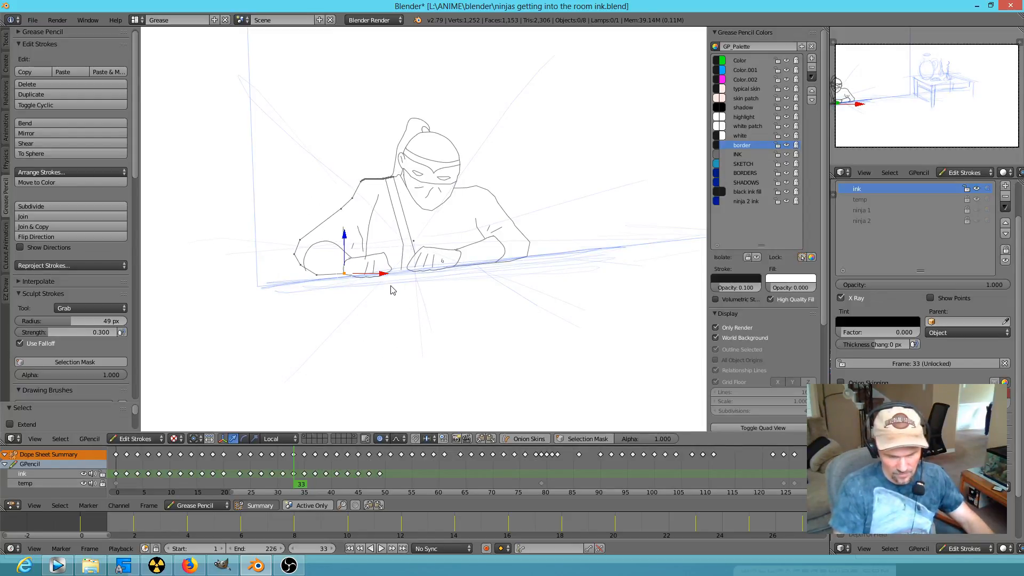
Select the left-hand fist and forearm strokes on frame 33 and move them slightly down and to the right
key("ctrl+l")
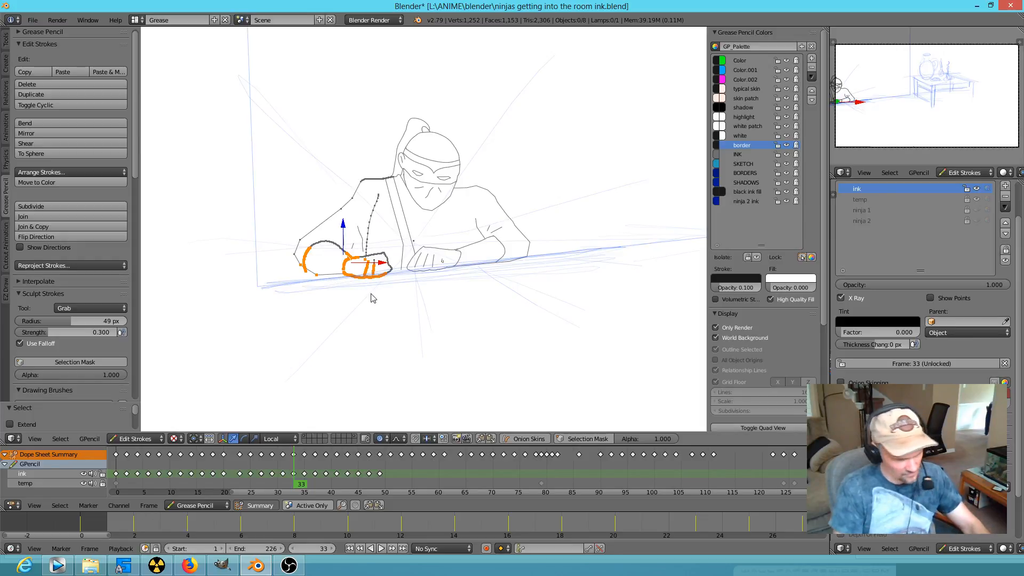
key("g")
scroll(365, 294, "down", 5)
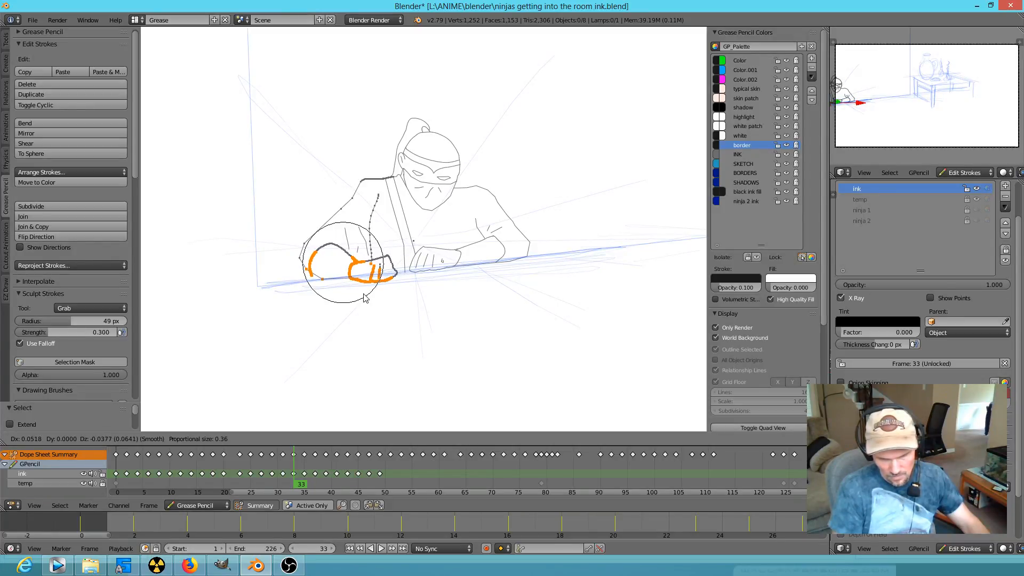
left_click(366, 298)
Lasso the left-hand fist and forearm strokes on frame 35 and move them slightly down and to the left
key("Up")
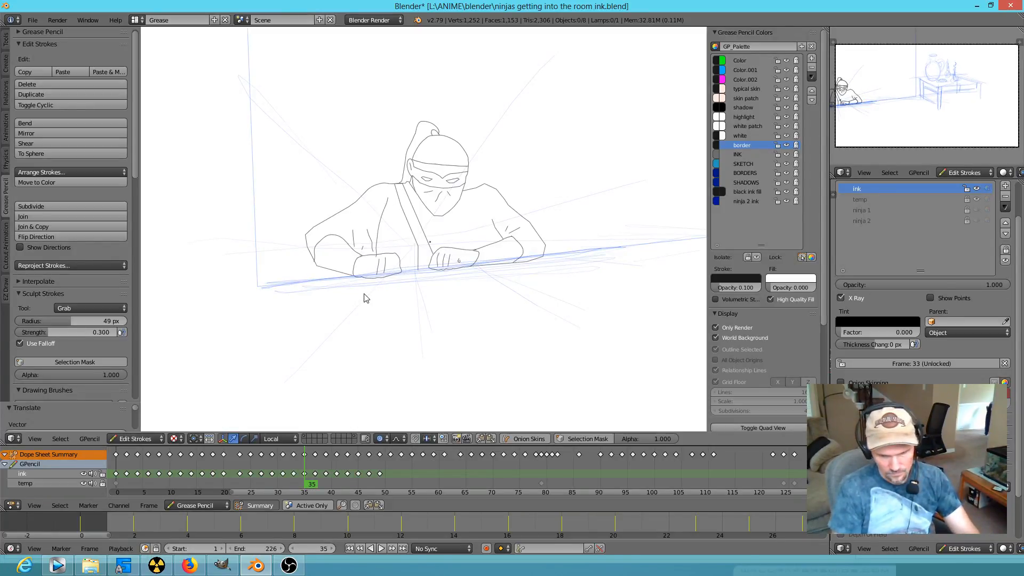
mouse_move(404, 269)
left_mouse_down("ctrl")
mouse_move(315, 241)
mouse_move(371, 285)
left_mouse_up("ctrl")
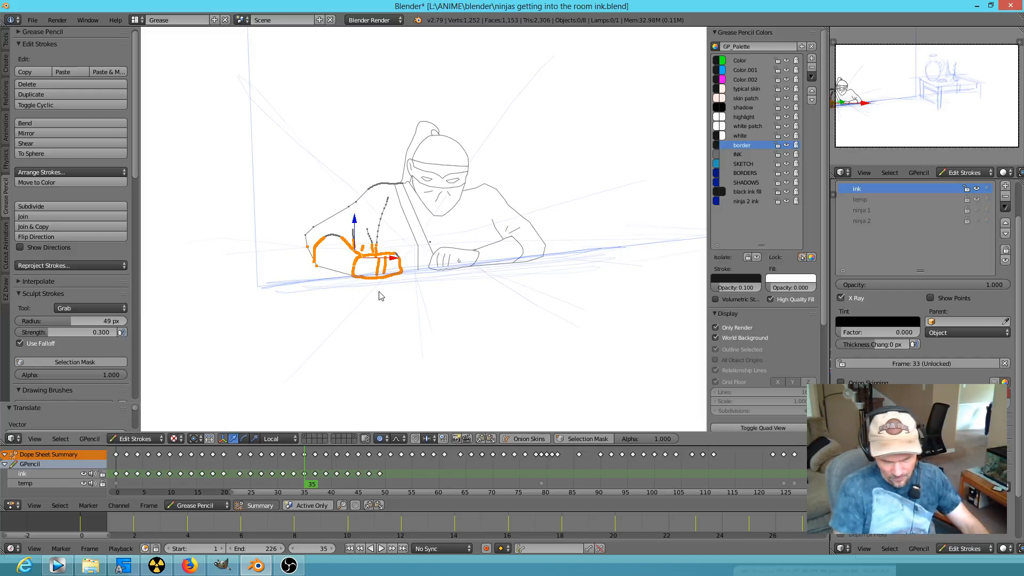
key("g")
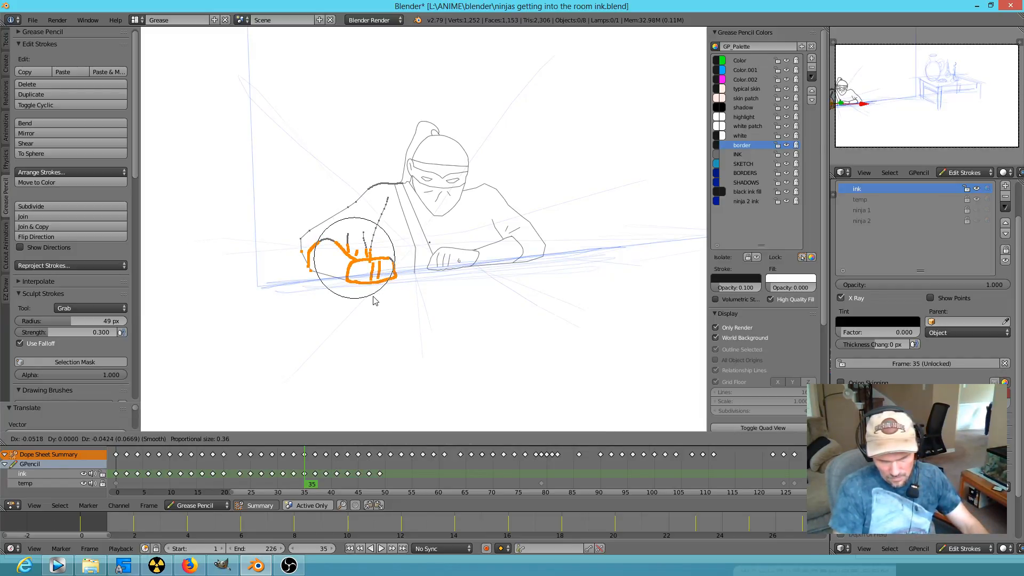
left_click(376, 301)
Compare the frames around 35, then lasso the left-hand fist and forearm on frame 37 and move them slightly down and to the right
key("Up")
key("Down")
key("Down")
key("Up")
key("Up")
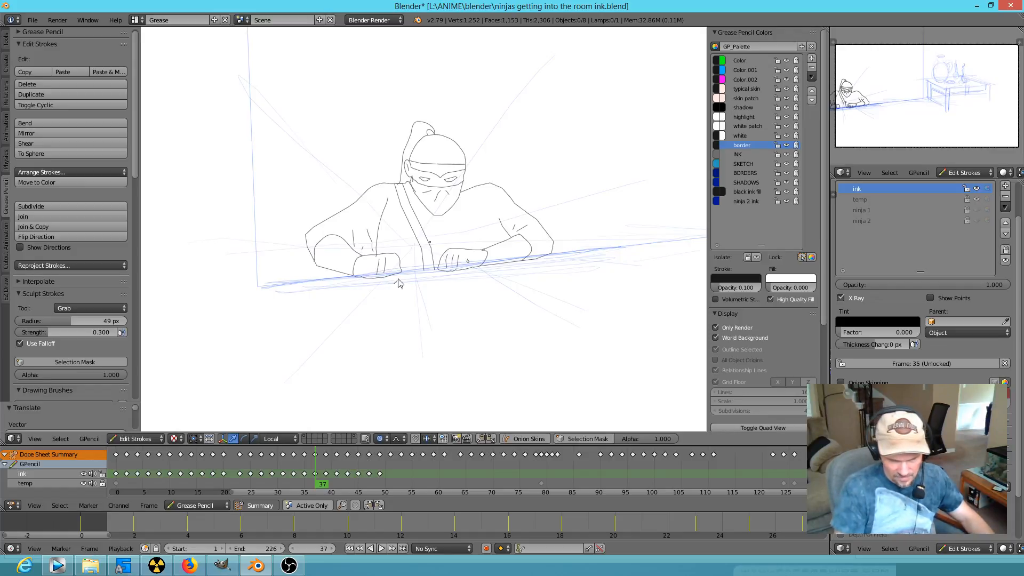
mouse_move(347, 244)
left_mouse_down("ctrl")
mouse_move(336, 283)
mouse_move(397, 278)
left_mouse_up("ctrl")
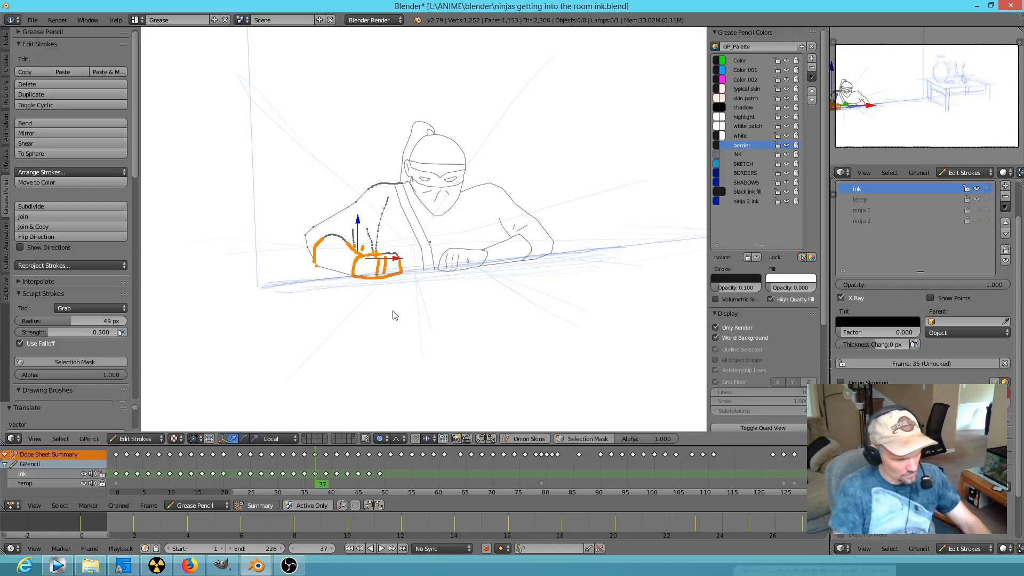
key("g")
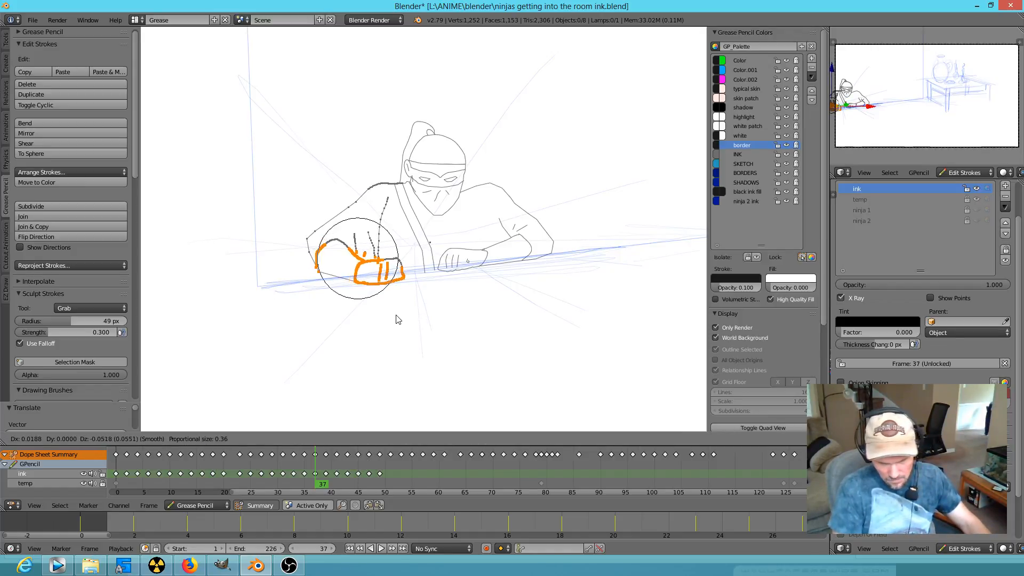
scroll(401, 316, "up", 4)
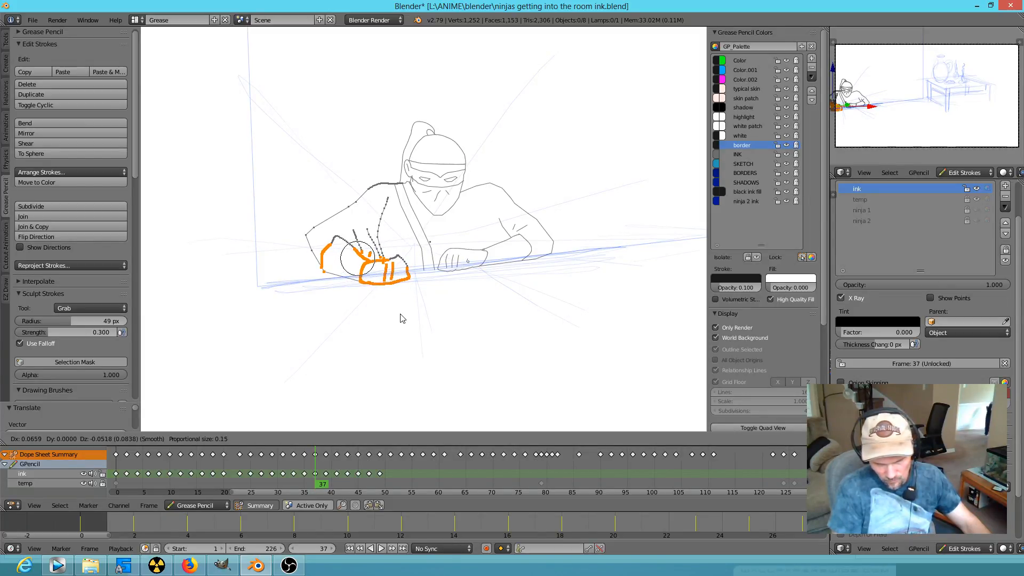
left_click(401, 318)
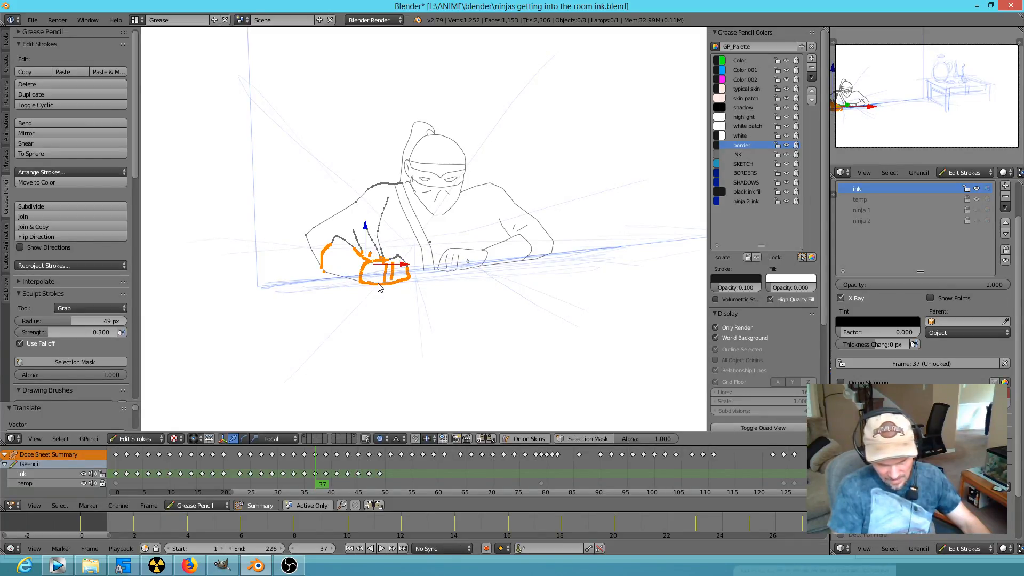
key("r")
left_click(450, 300)
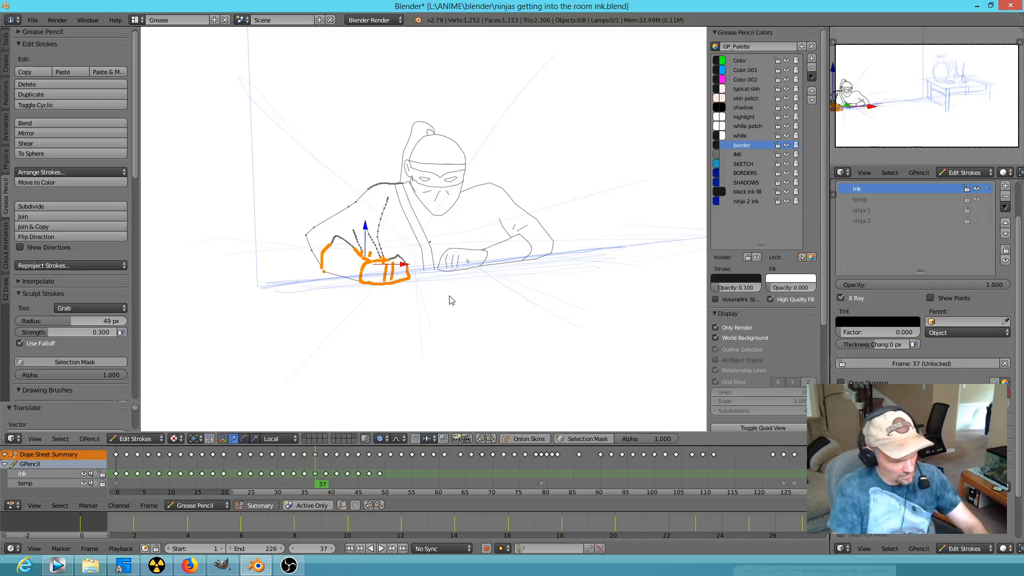
key("r")
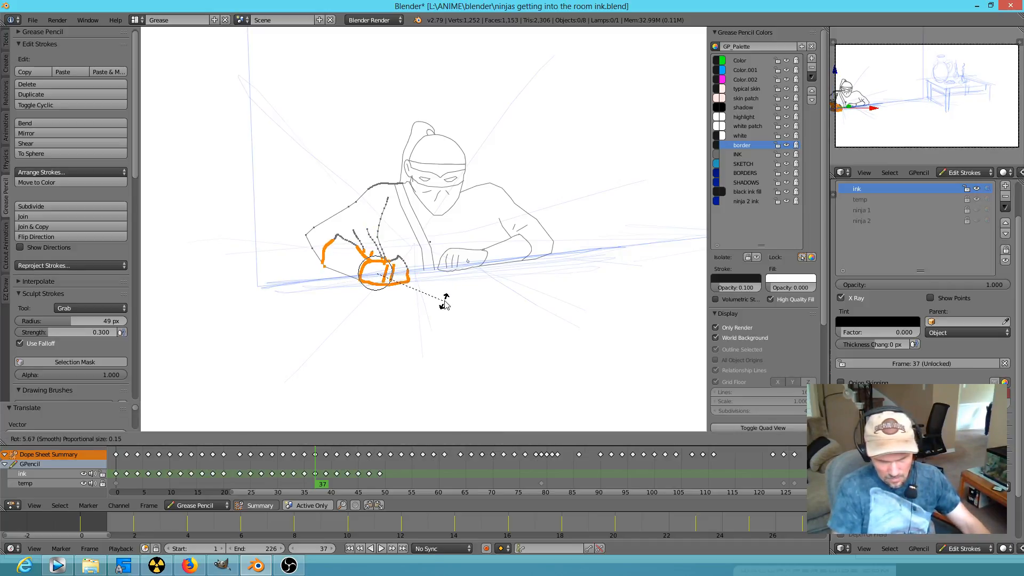
right_click(446, 300)
key("r")
left_click(450, 279)
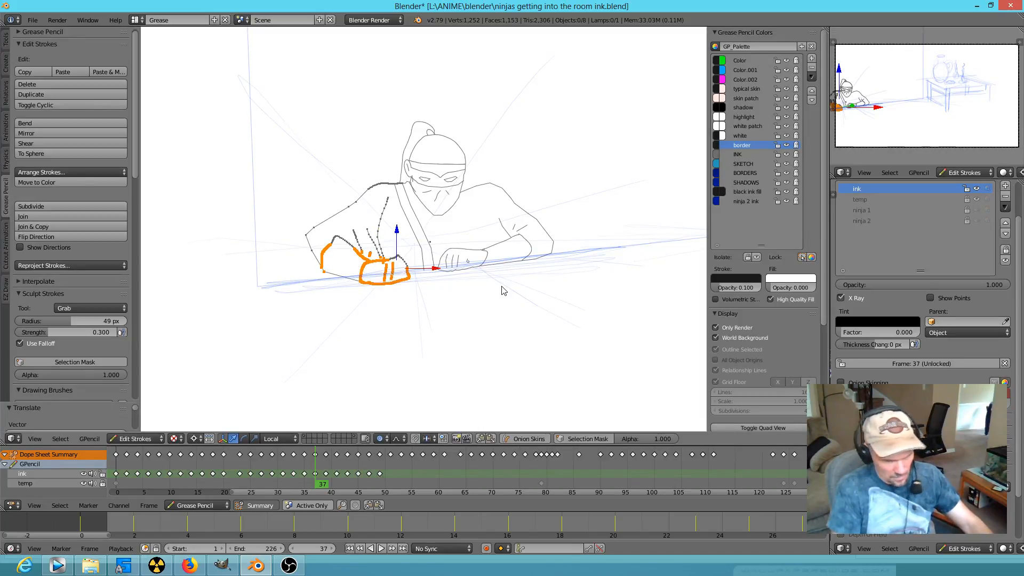
Rotate the left-hand fist and forearm strokes on frame 37 by about 4° with proportional size 0.43, and advance to frame 39
key("r")
scroll(500, 294, "down", 3)
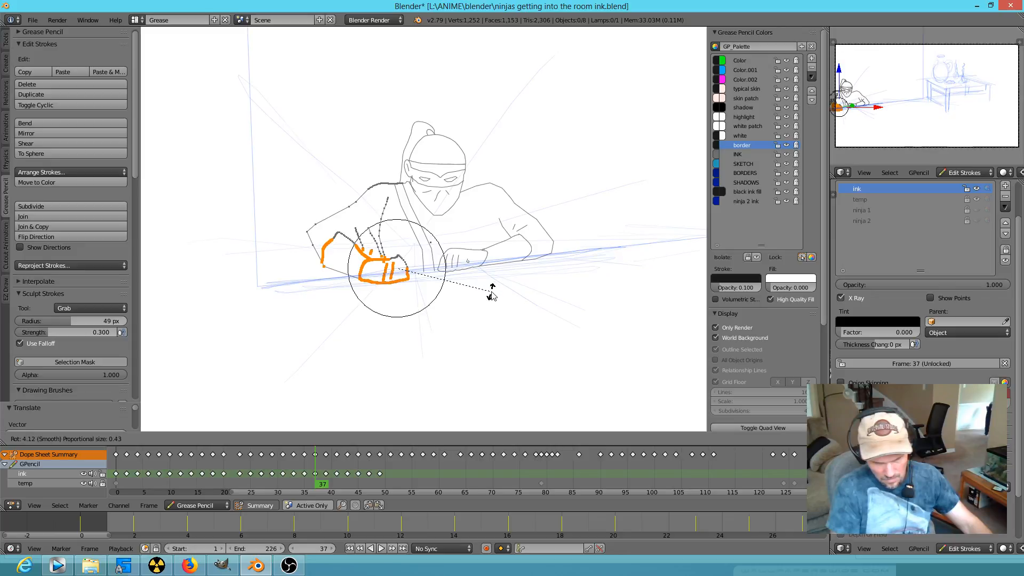
left_click(492, 295)
key("Down")
key("Up")
key("Up")
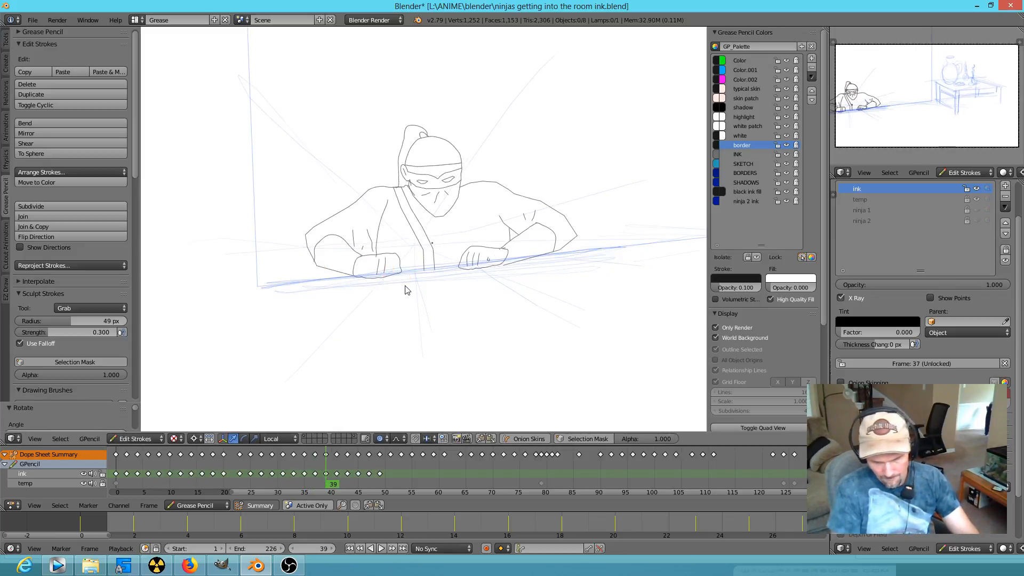
Select the left-hand fist and forearm strokes on frame 39 and move them slightly down and to the right
right_click(378, 279)
mouse_move(396, 270)
left_mouse_down("ctrl")
mouse_move(332, 247)
mouse_move(348, 287)
mouse_move(376, 291)
left_mouse_up("ctrl")
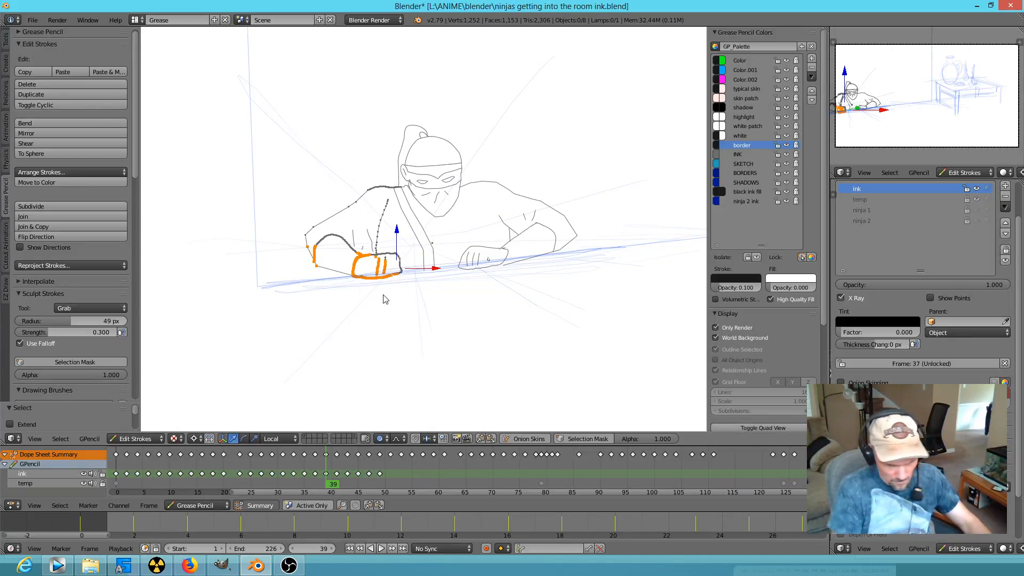
key("g")
left_click(387, 305)
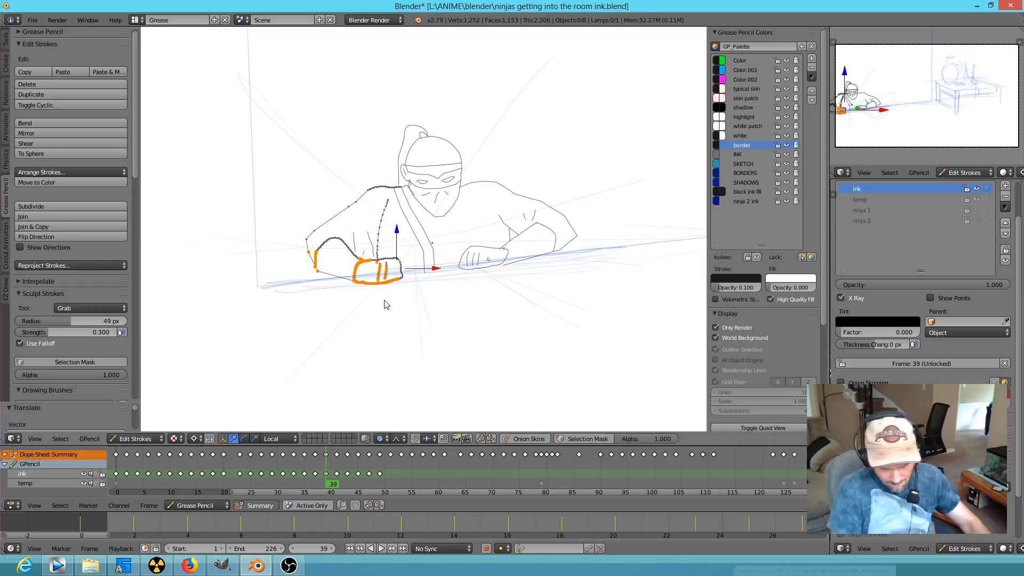
Lasso the left-hand fist and forearm strokes on frame 41, shift them slightly, and advance to frame 43
key("Up")
mouse_move(410, 291)
left_mouse_down("ctrl")
mouse_move(379, 246)
mouse_move(350, 290)
left_mouse_up("ctrl")
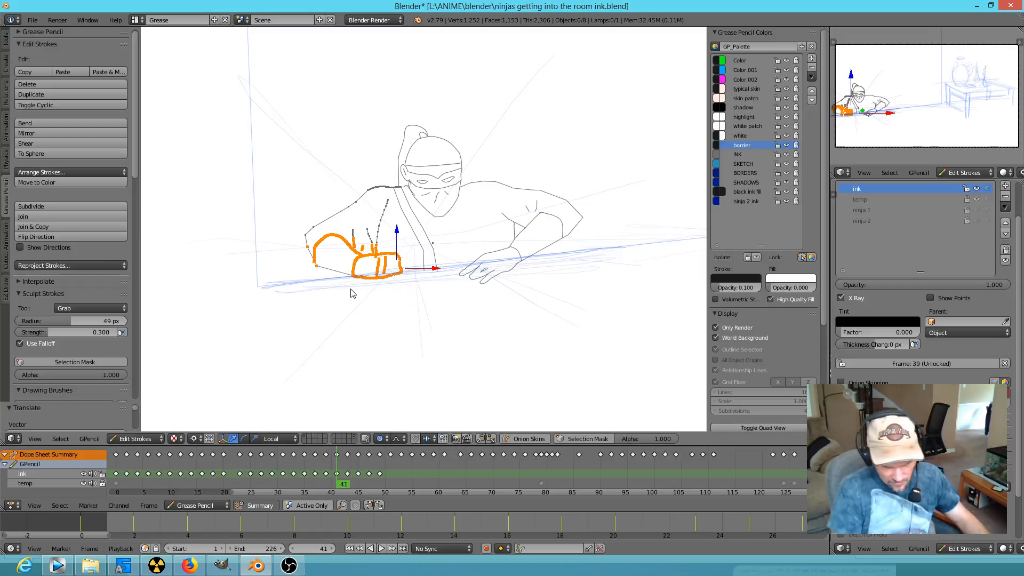
key("g")
left_click(393, 308)
key("Up")
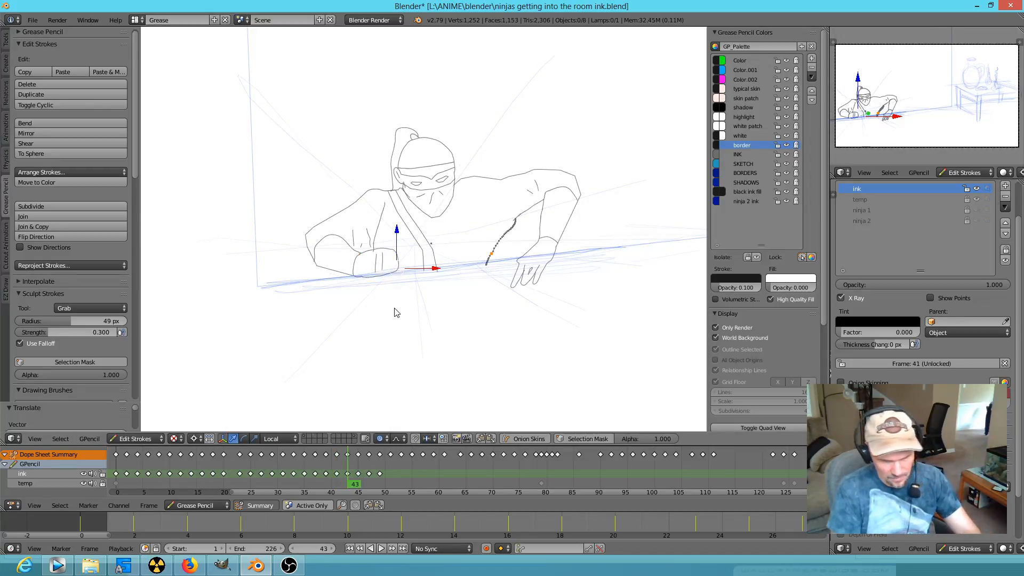
key("g")
left_click(378, 249)
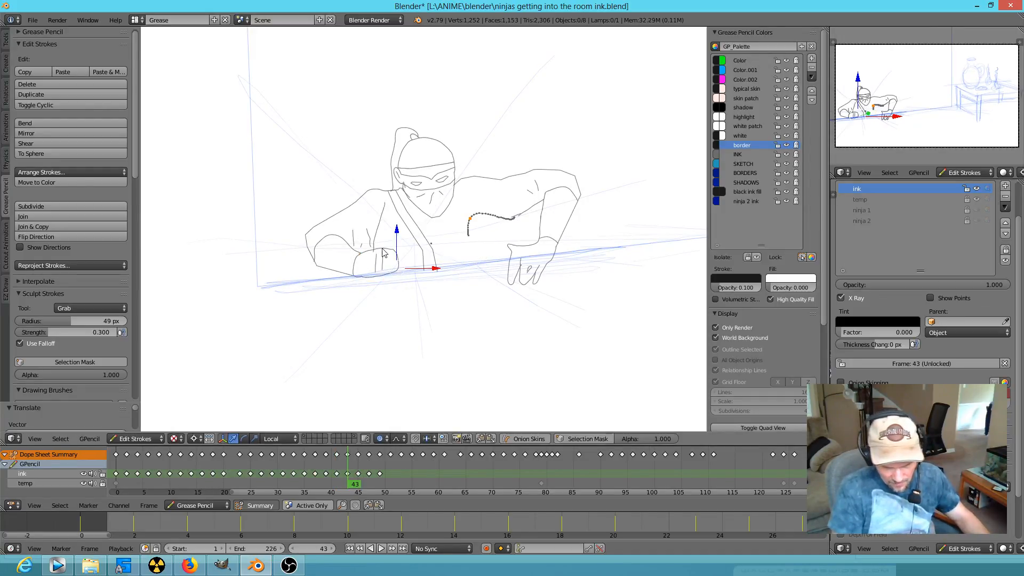
key("Down")
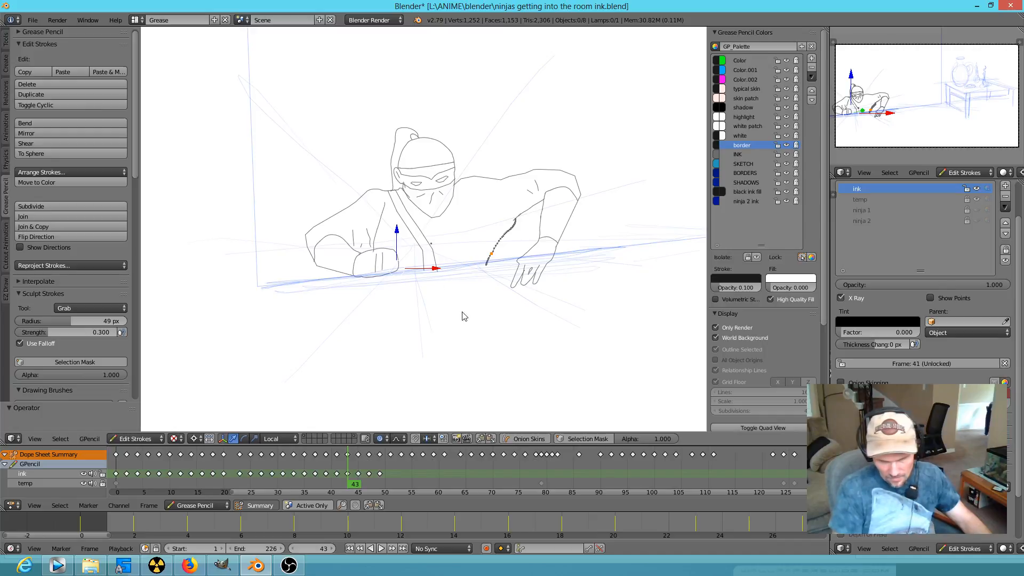
Lasso the left-hand fist and forearm on frame 43, rotate them slightly, and move them a little down and to the right
right_click(369, 276)
mouse_move(401, 297)
left_mouse_down("ctrl")
mouse_move(407, 252)
mouse_move(360, 240)
mouse_move(300, 262)
mouse_move(382, 299)
left_mouse_up("ctrl")
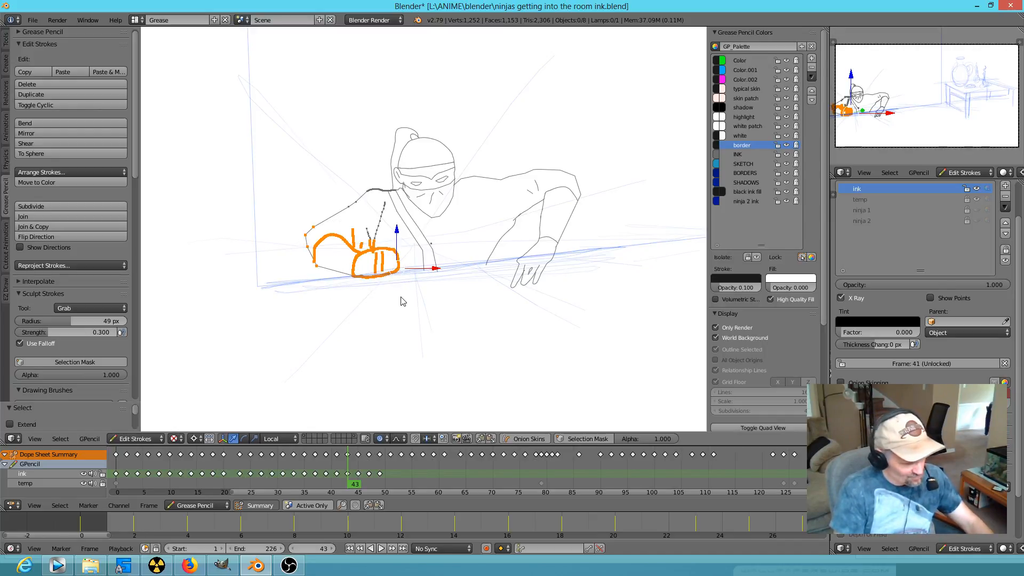
key("r")
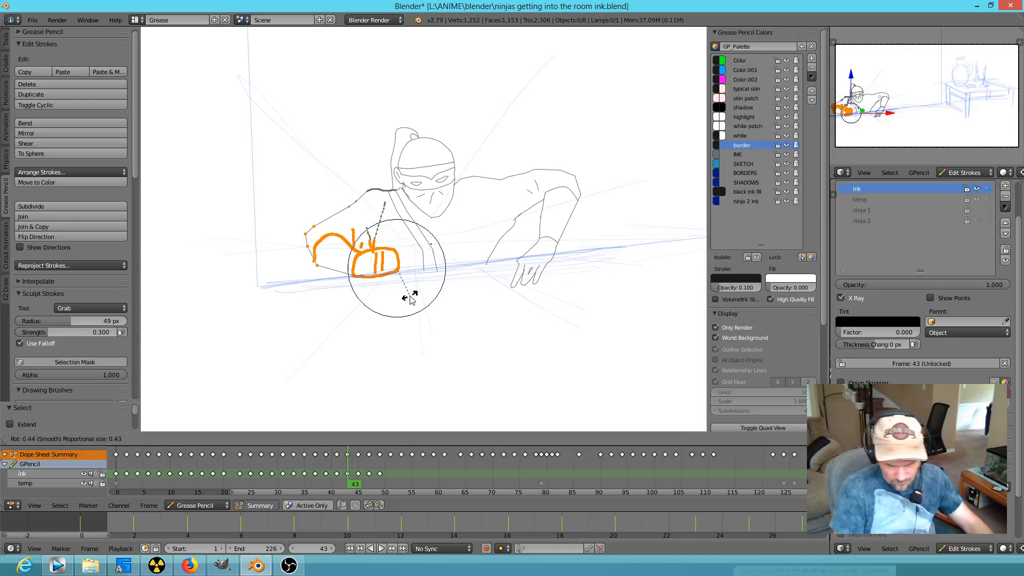
left_click(409, 298)
key("g")
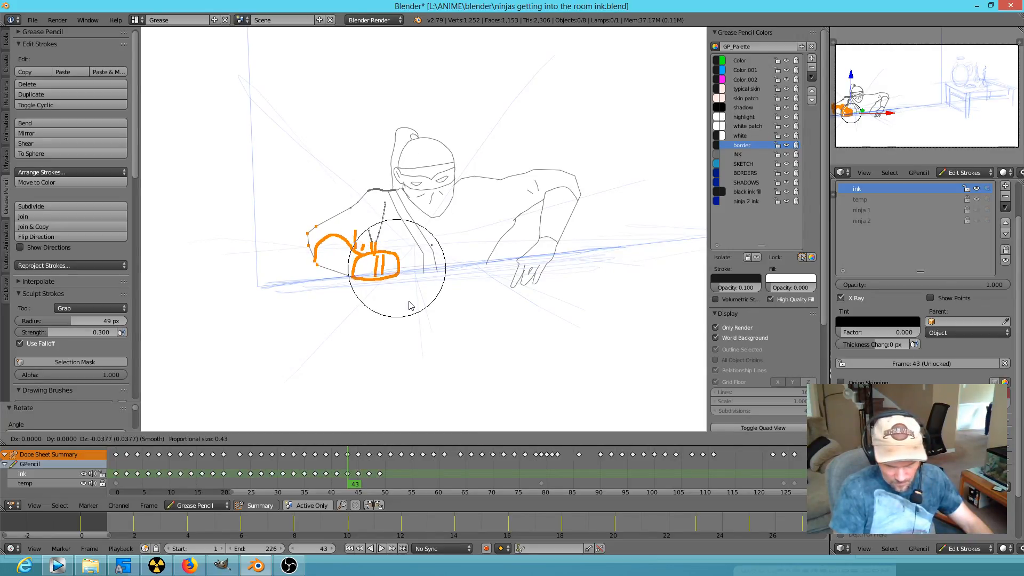
left_click(411, 303)
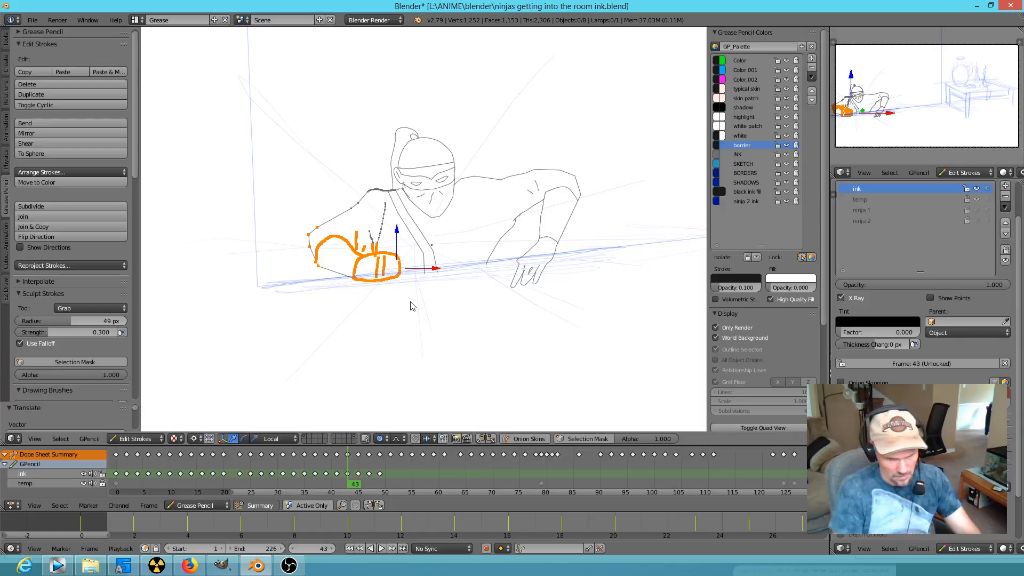
Pull the outer end of the left-hand inner sleeve curve outward on frame 43, compare it with frame 41, and advance to frame 45
right_click(309, 260)
key("g")
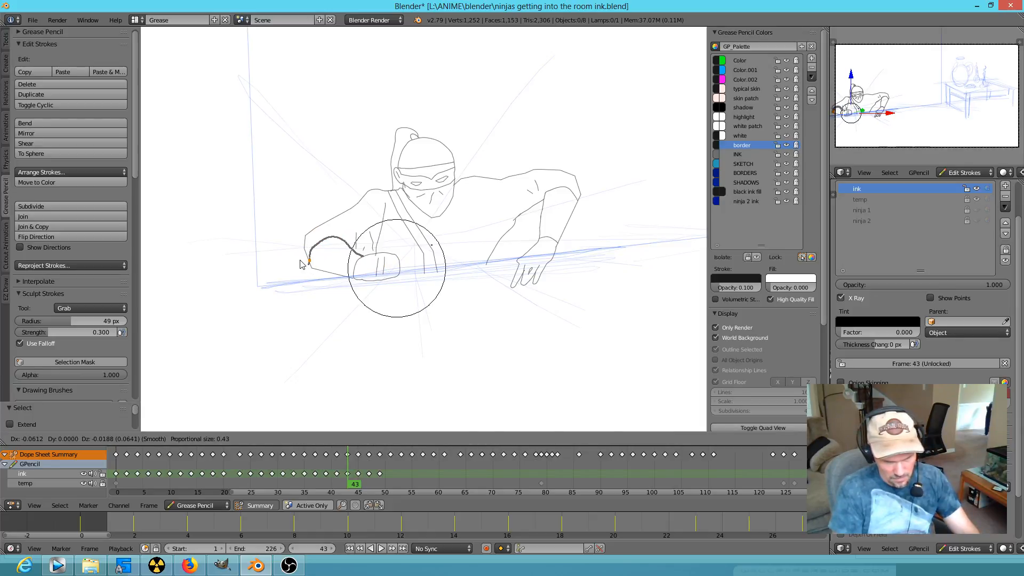
left_click(299, 260)
key("Down")
key("Up")
key("Up")
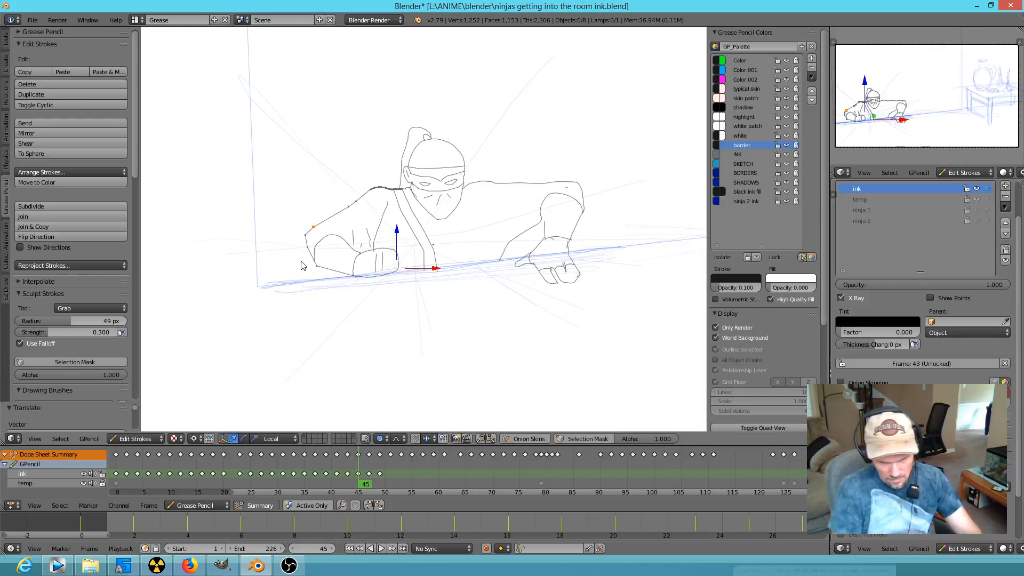
right_click(370, 281)
key("g")
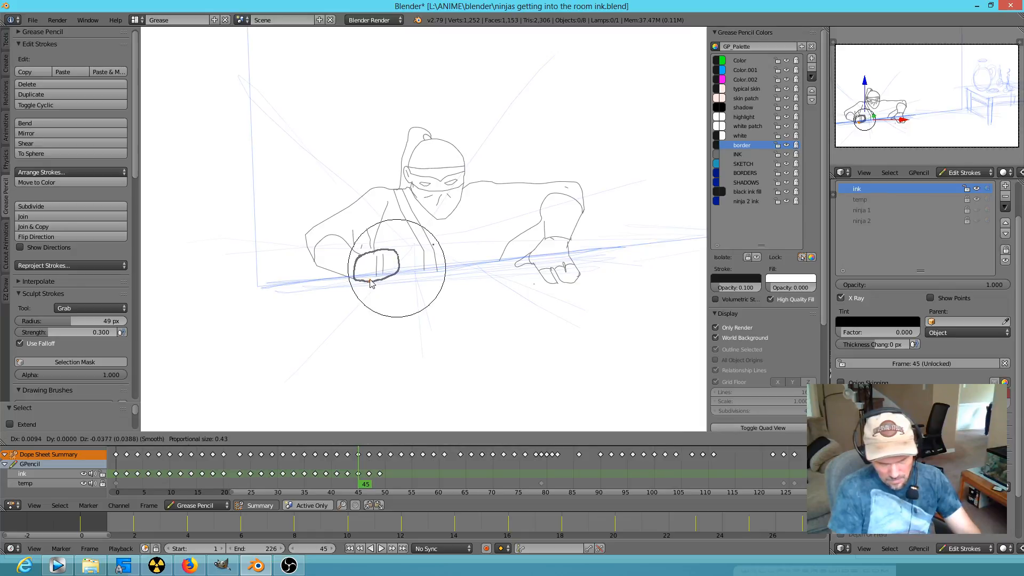
left_click(371, 283)
Lasso the left-hand fist and forearm on frame 45, move them slightly down, and compare frames 45 to 49, ending on frame 47
mouse_move(396, 280)
left_mouse_down("ctrl")
mouse_move(313, 231)
mouse_move(345, 288)
left_mouse_up("ctrl")
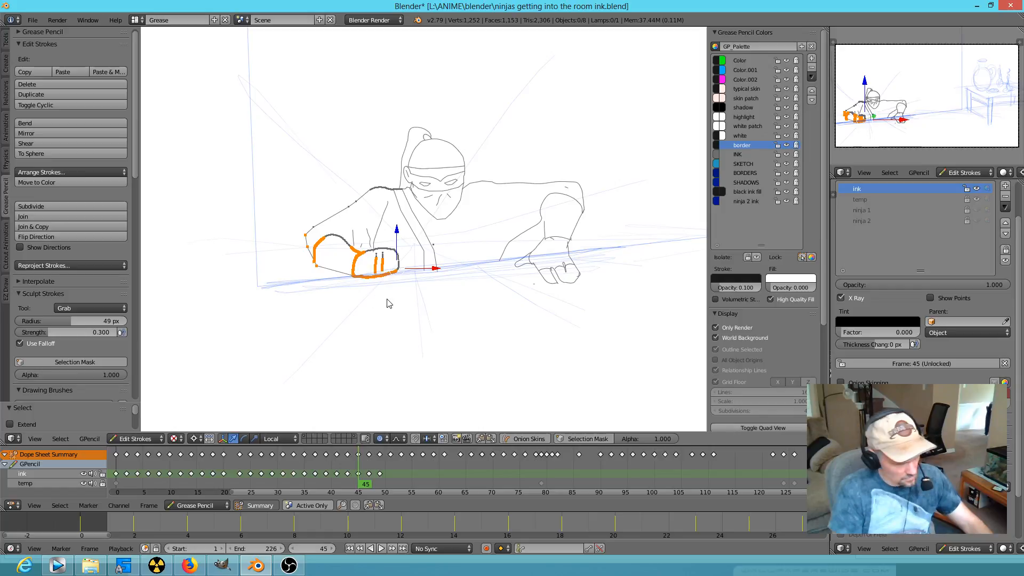
key("g")
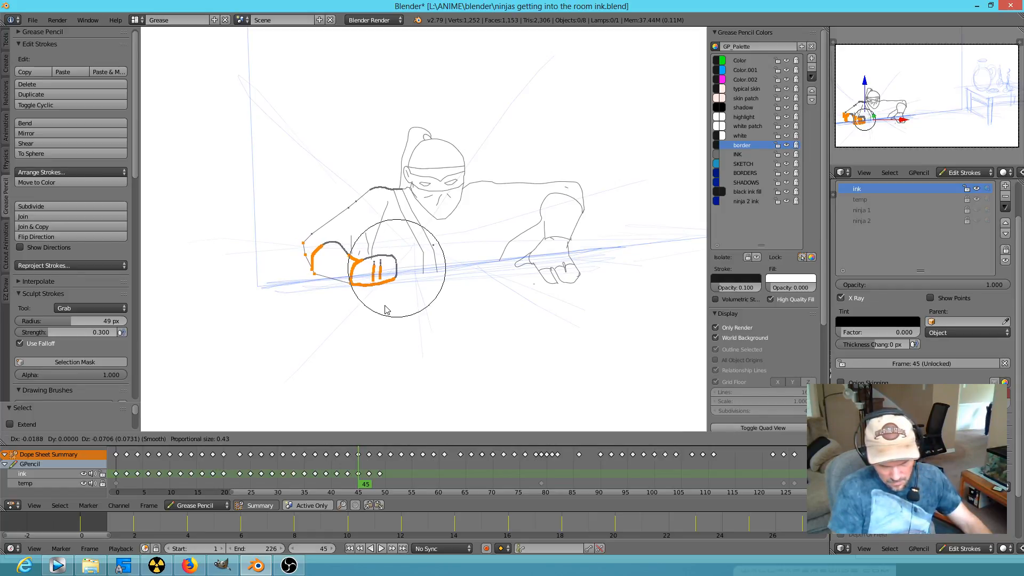
left_click(388, 308)
key("Up")
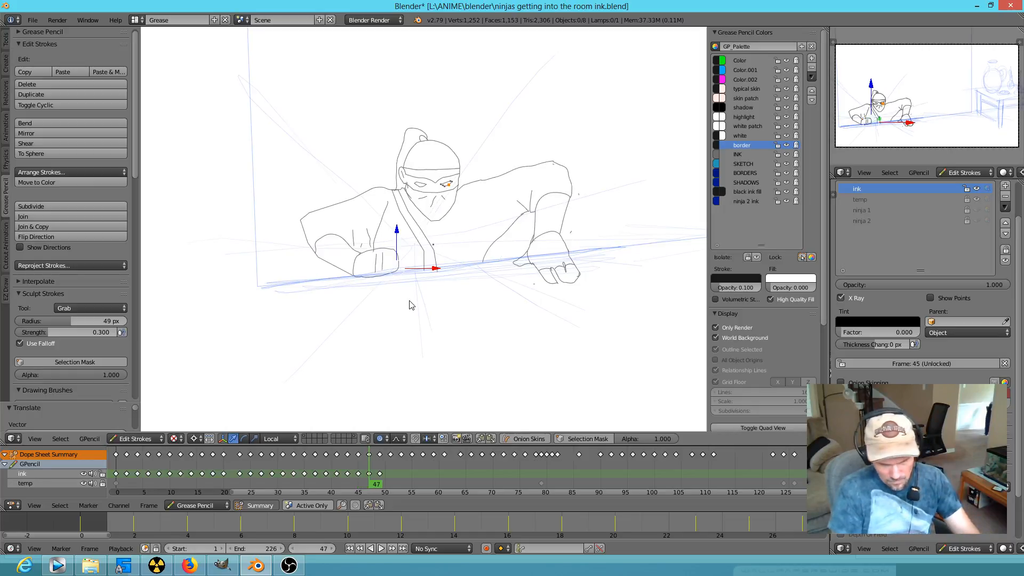
key("Down")
key("Up")
key("Down")
key("Up")
key("Up")
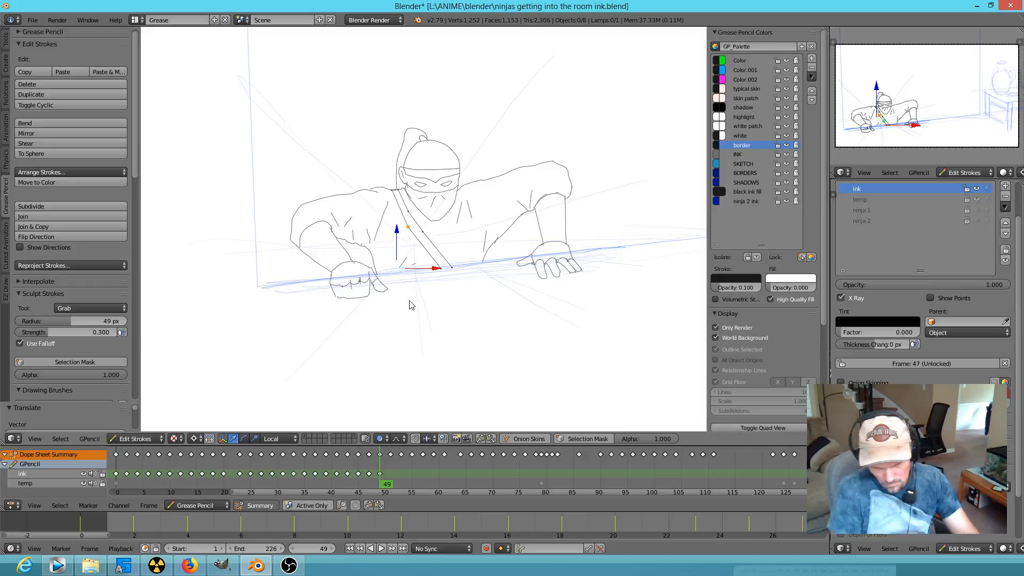
key("Down")
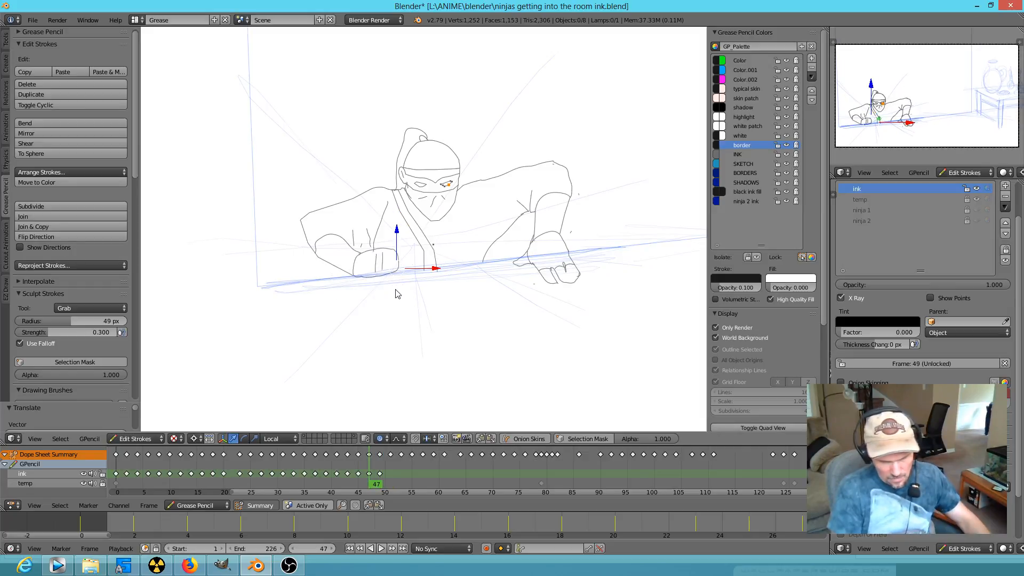
mouse_move(390, 257)
left_mouse_down("ctrl")
mouse_move(298, 231)
mouse_move(370, 297)
left_mouse_up("ctrl")
key("g")
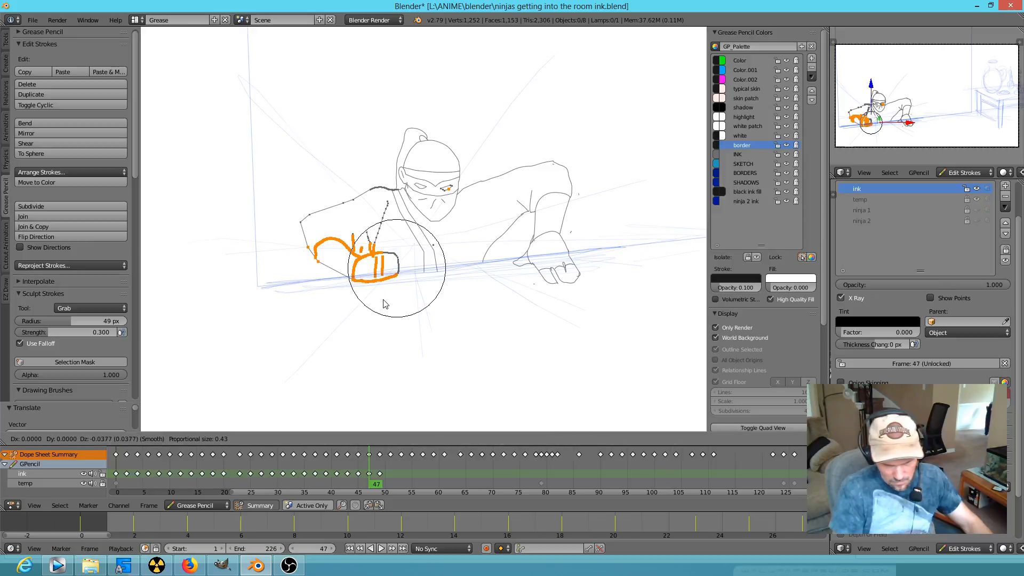
left_click(384, 305)
right_click(387, 297)
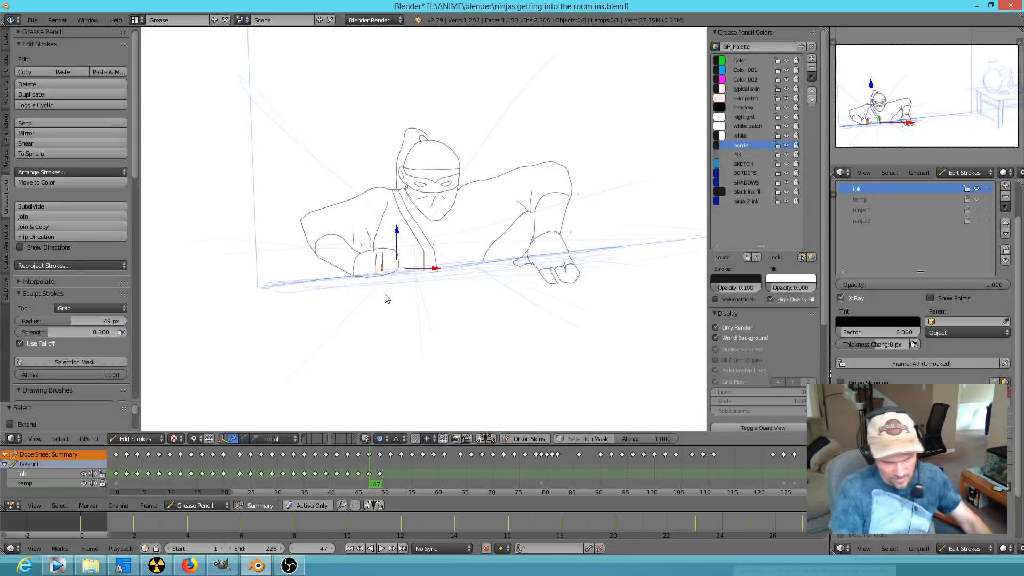
Lasso the left-hand fist and forearm strokes on frame 47 and move them down and slightly to the left
mouse_move(408, 283)
left_mouse_down("ctrl")
mouse_move(303, 219)
mouse_move(401, 306)
left_mouse_up("ctrl")
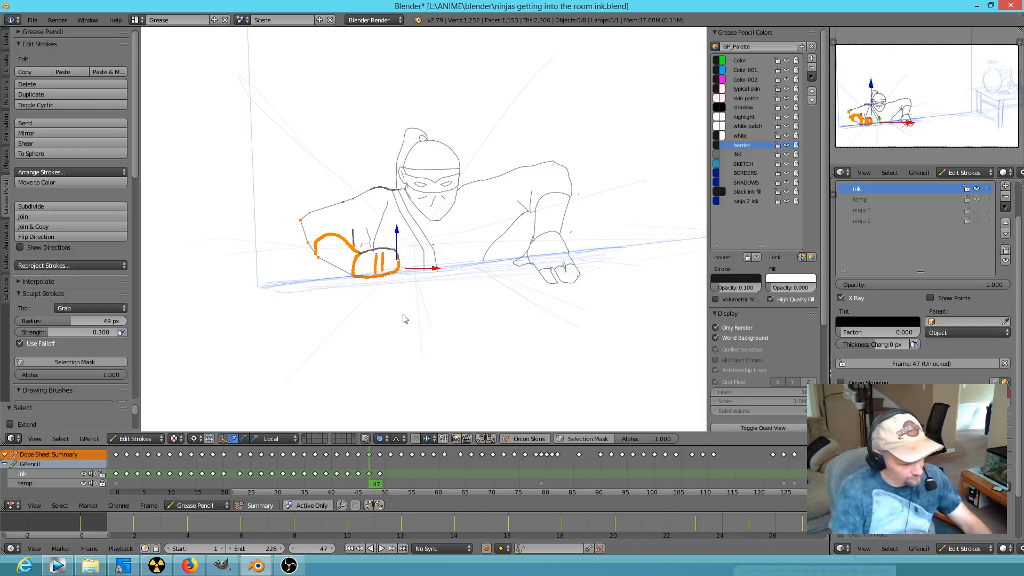
key("g")
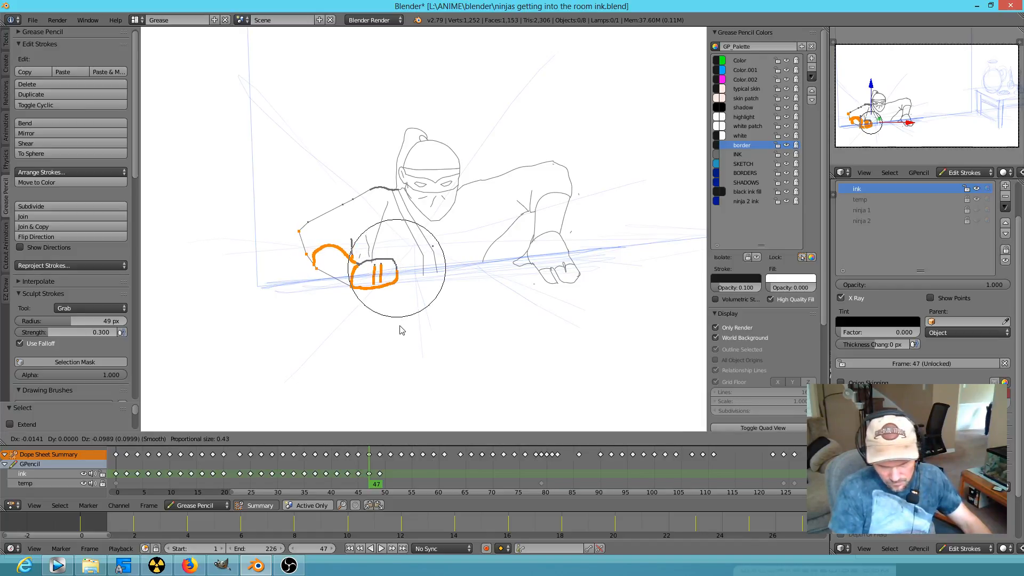
left_click(367, 310)
Move the left-hand elbow point down on frame 47 and adjust the inner sleeve curve to fit the shifted forearm
right_click(301, 241)
key("g")
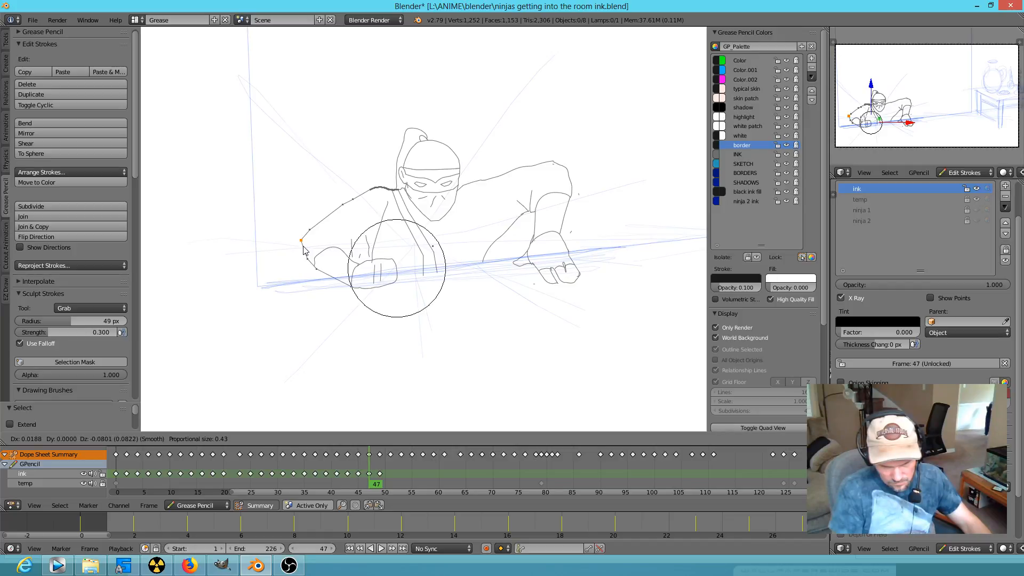
left_click(301, 243)
right_click(338, 249)
key("g")
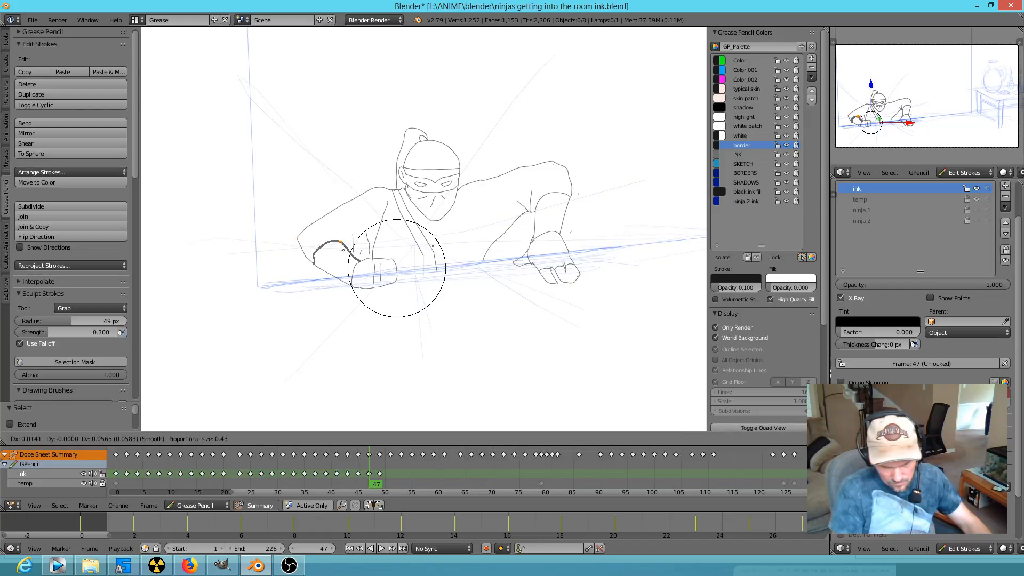
left_click(360, 262)
Step back and forth through the frames around 47 to check the left-hand fist motion, ending on frame 43
key("Down")
key("Up")
key("Up")
key("Down")
key("Down")
key("Up")
key("Up")
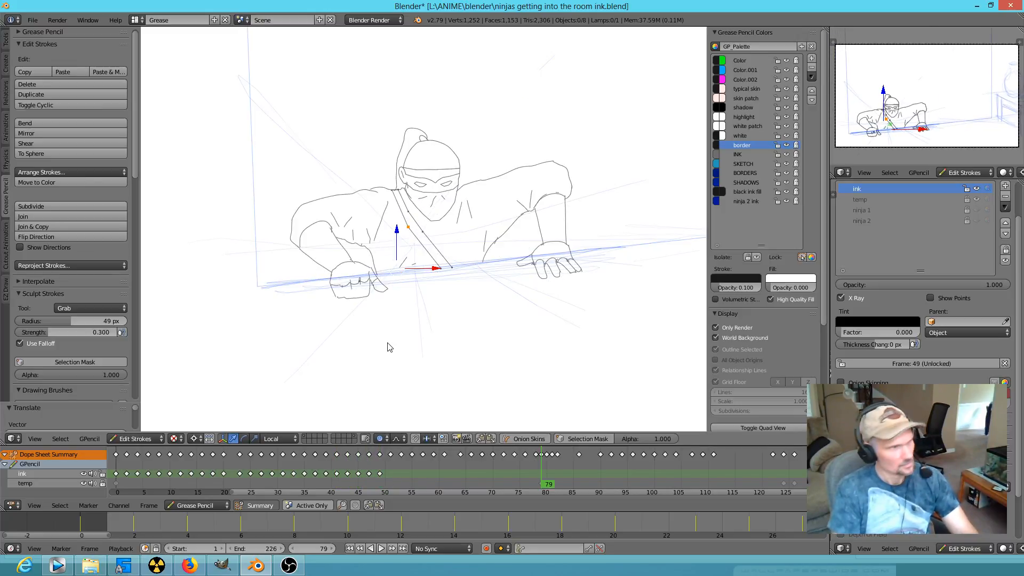
key("Down")
key("Down")
key("Down")
key("Down")
key("Down")
key("Down")
key("Down")
key("Down")
key("Down")
key("Down")
key("Down")
key("Down")
key("Down")
key("Down")
key("Down")
key("Down")
key("Down")
key("Down")
key("Down")
key("Down")
key("Down")
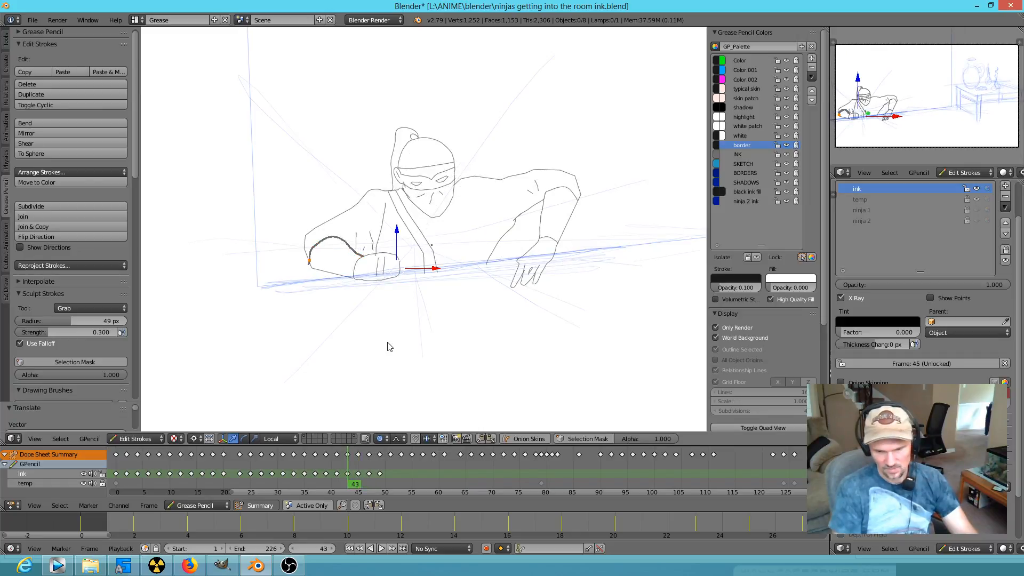
Play back the fist motion, return to frame 0, and play the ninja animation from the start
key("alt+a")
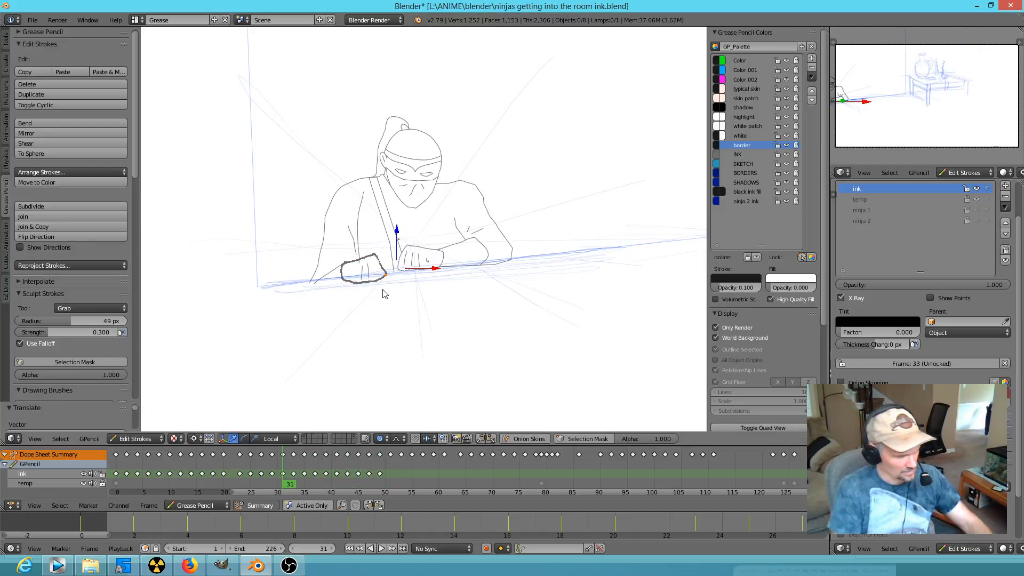
key("alt+a")
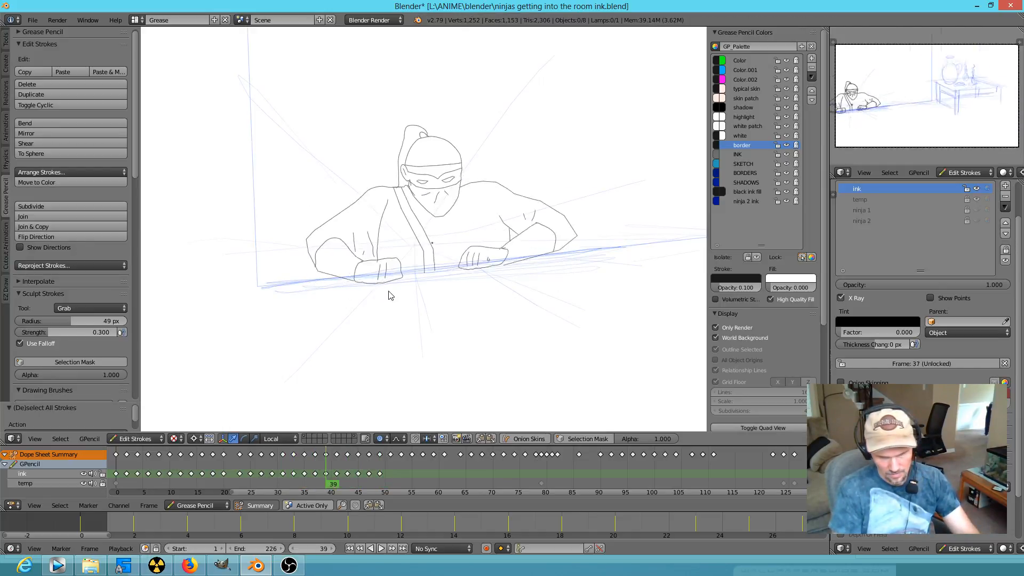
key("Down")
key("Down")
key("Down")
key("Down")
key("Down")
key("Down")
key("Down")
key("Down")
key("Down")
key("Down")
key("Down")
key("Down")
key("Down")
key("Down")
key("Down")
key("Down")
key("Down")
key("Down")
key("Down")
key("Down")
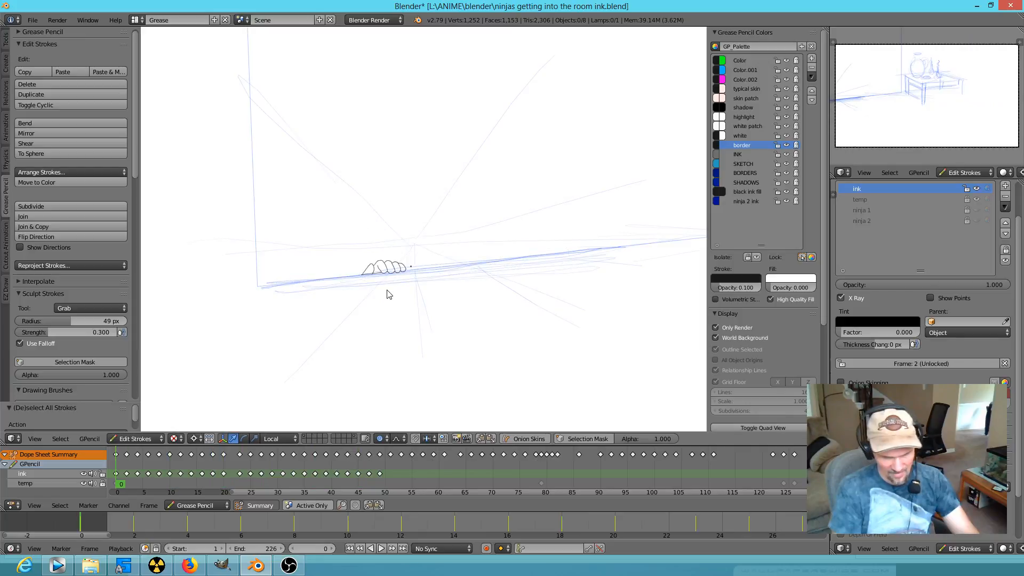
key("alt+a")
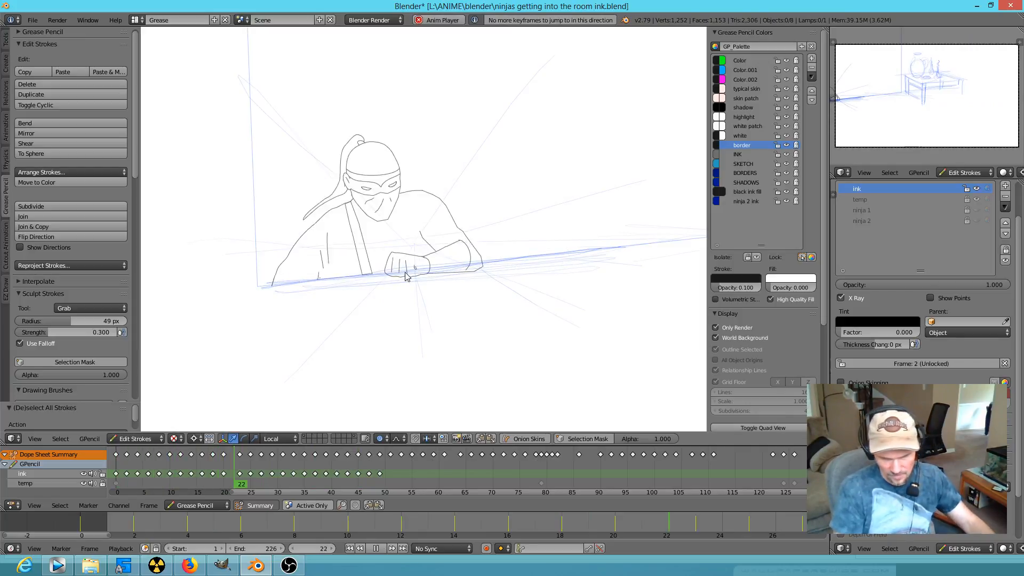
Check the ninja's arm motion by scrubbing the inked frames up to 49 and replaying from frame 35
key("Escape")
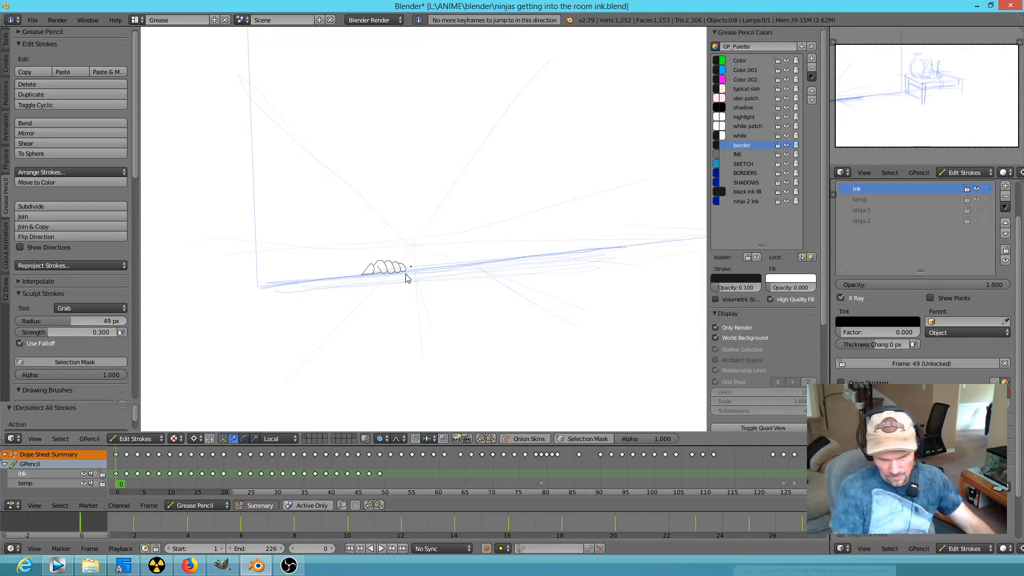
mouse_move(364, 477)
left_mouse_down()
mouse_move(191, 453)
mouse_move(325, 483)
left_mouse_up()
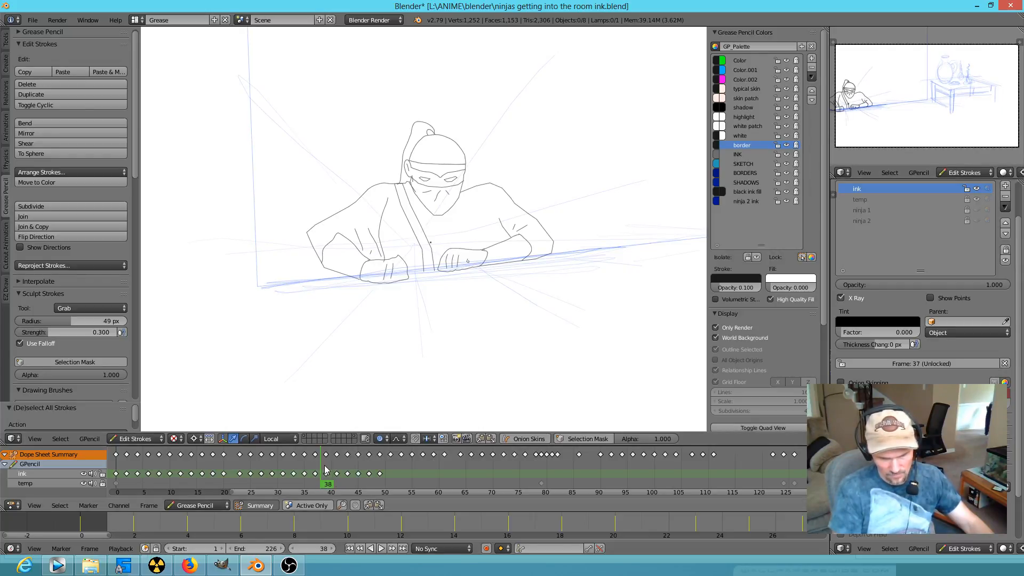
left_click_drag(330, 487, 378, 494)
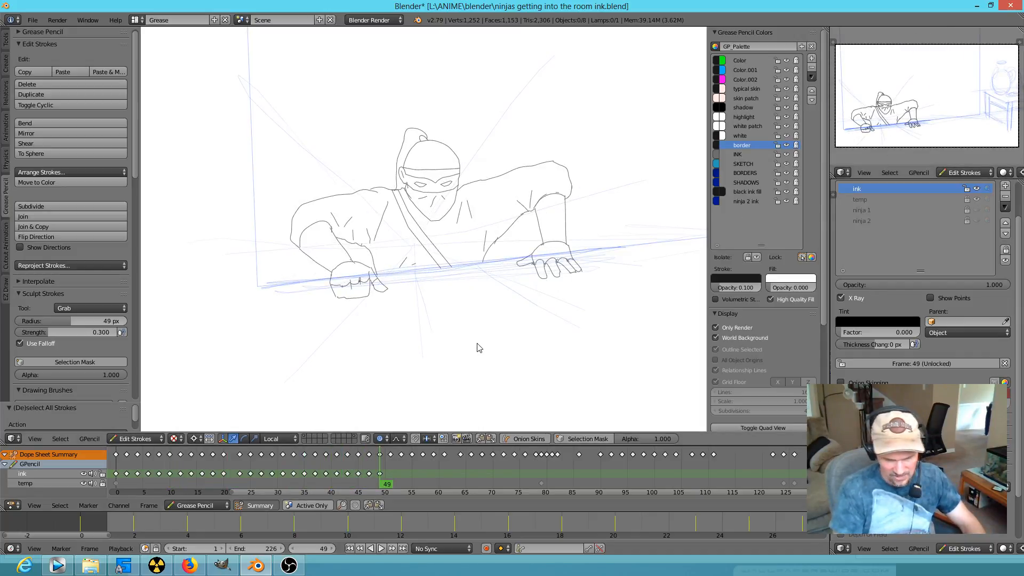
left_click(305, 483)
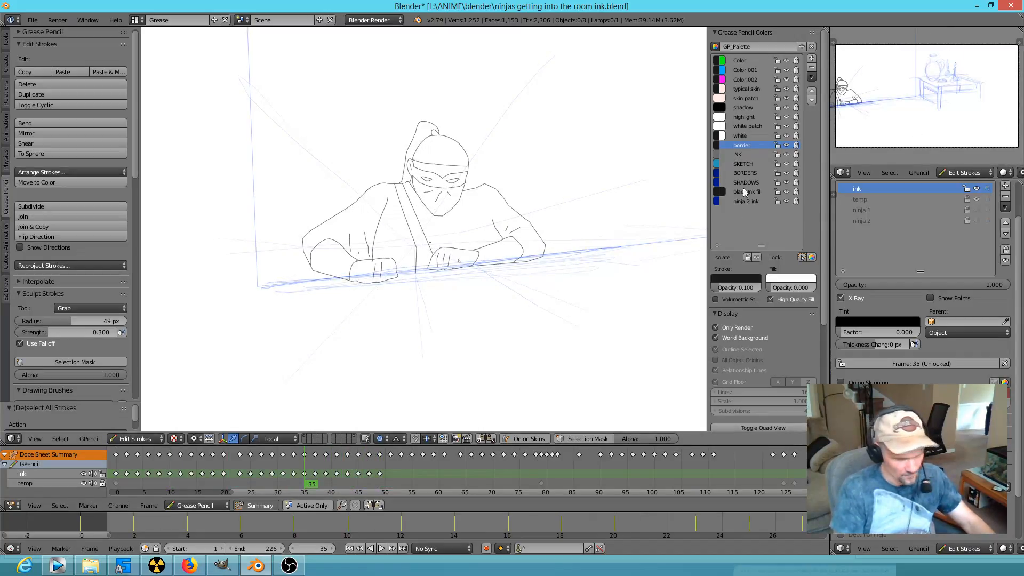
key("alt+a")
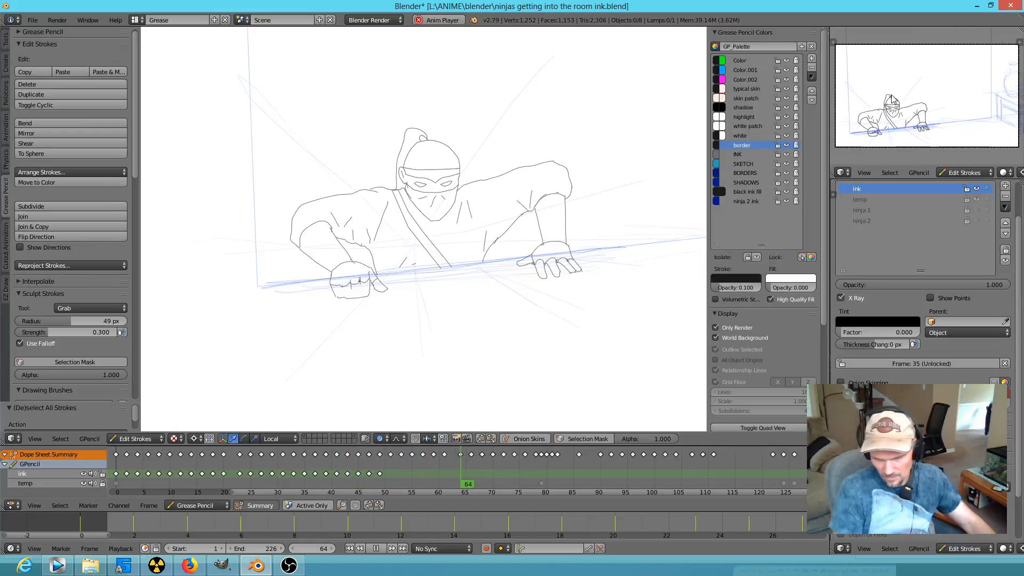
key("Escape")
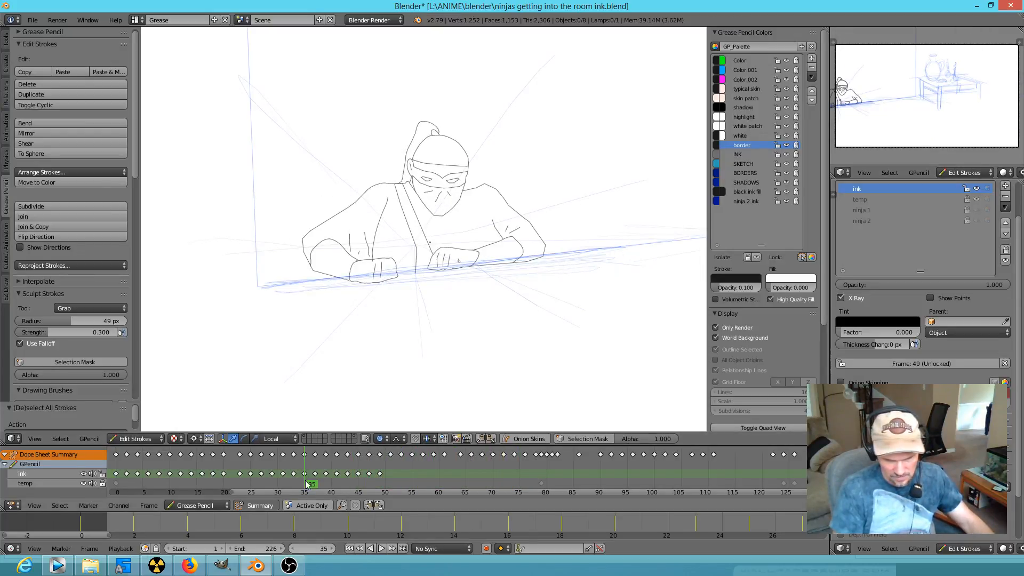
key("alt+a")
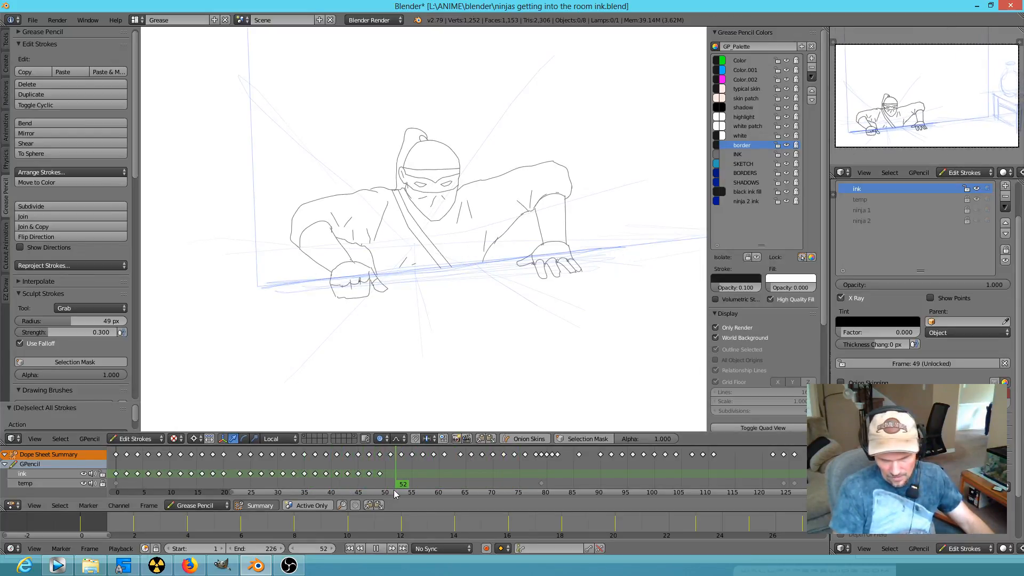
key("alt+a")
Show the ninja 1 sketch layer and, on frame 51, move the left-hand elbow point of the ink outline up toward the sketch
left_click(978, 210)
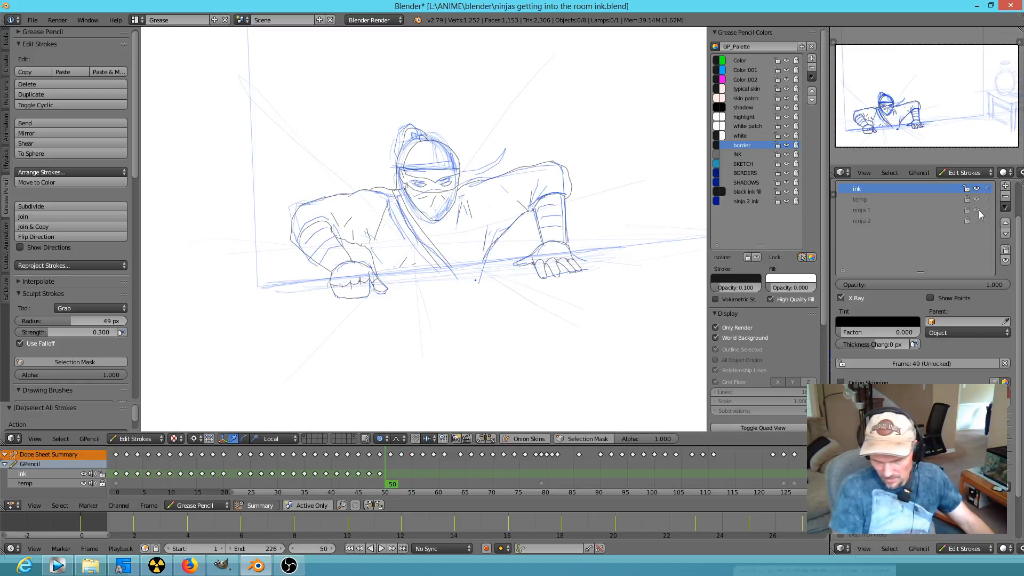
mouse_move(390, 483)
left_mouse_down()
mouse_move(334, 481)
mouse_move(392, 488)
left_mouse_up()
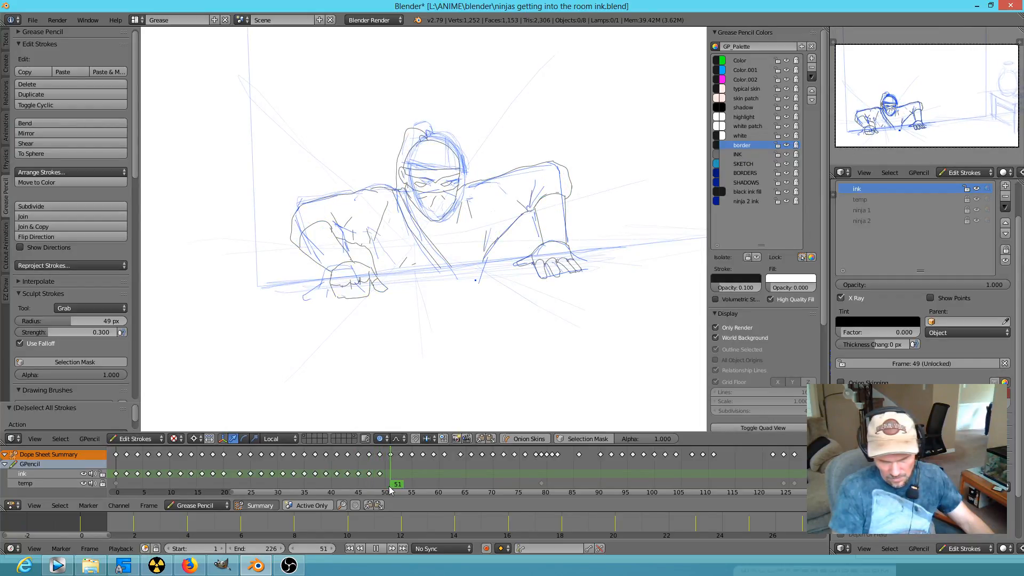
scroll(371, 309, "up", 3)
middle_click_drag(382, 296, 512, 264, "shift")
right_click(278, 219)
key("g")
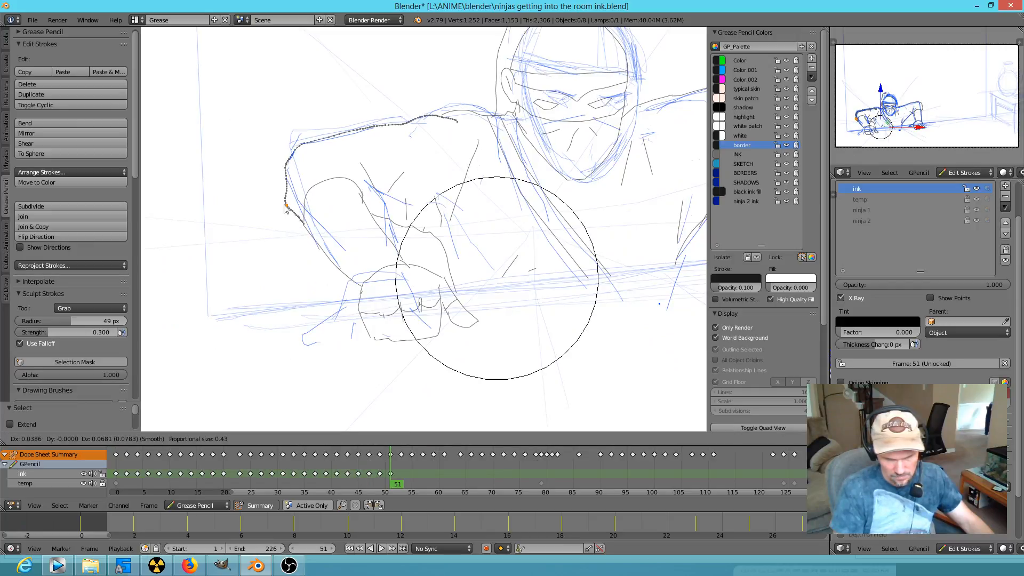
left_click(284, 199)
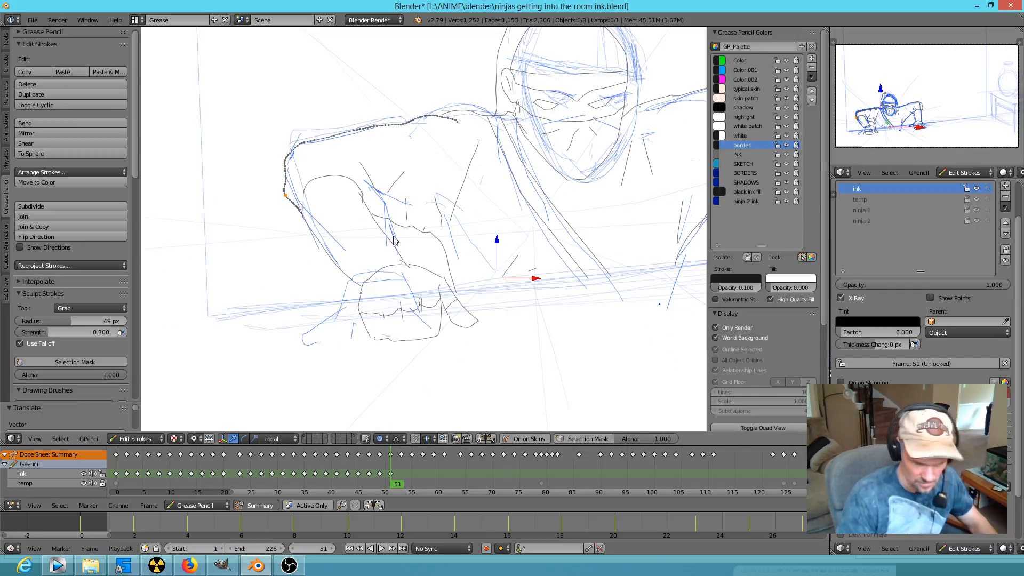
Sculpt the left-hand inner sleeve line on frame 51 with the Grab brush to follow the sketched arm
key("d+e")
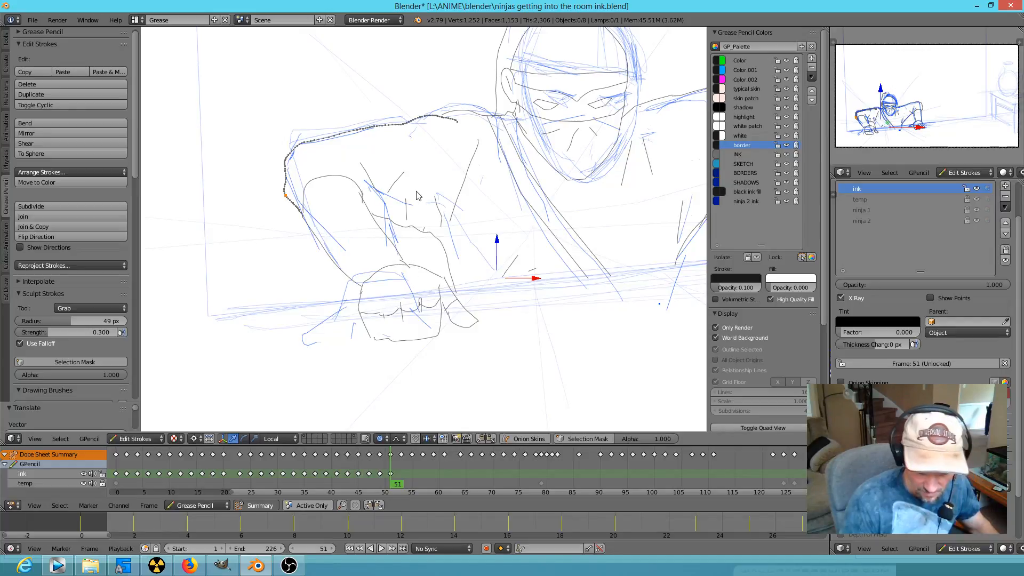
mouse_move(362, 203)
left_mouse_down()
mouse_move(379, 207)
mouse_move(386, 229)
mouse_move(405, 217)
left_mouse_up()
mouse_move(346, 307)
left_mouse_down()
mouse_move(331, 315)
mouse_move(342, 317)
left_mouse_up()
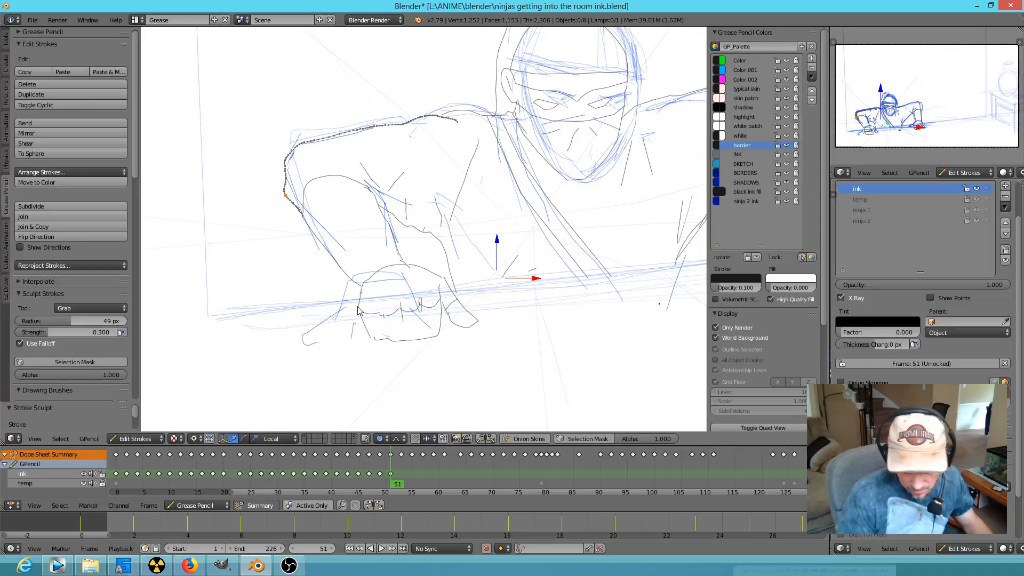
Move the left-hand fist's wrist outline up and slightly left, and adjust its thumb-side point with a smaller proportional falloff
right_click(361, 288)
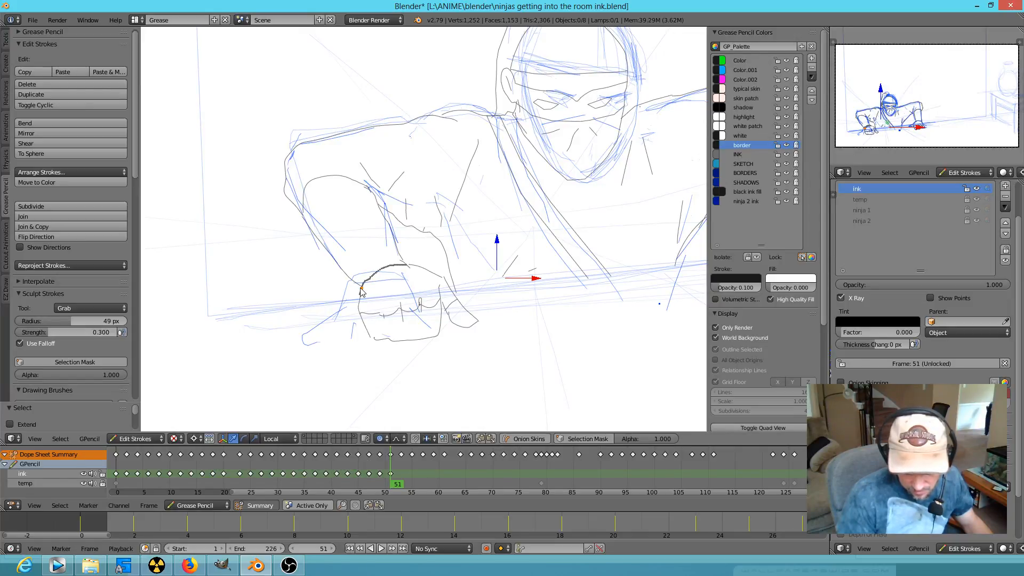
key("g")
left_click(353, 282)
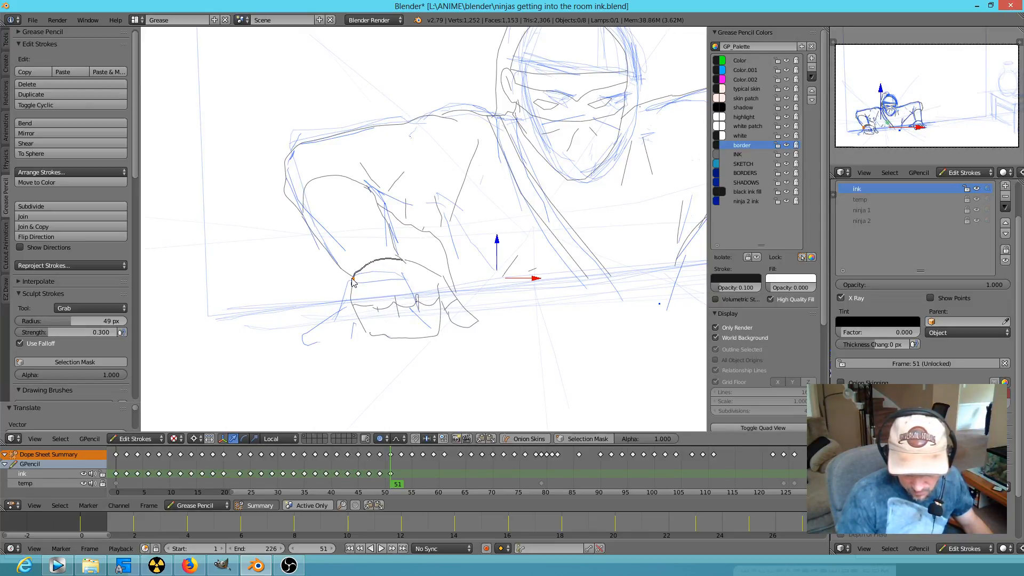
right_click(448, 283)
key("g")
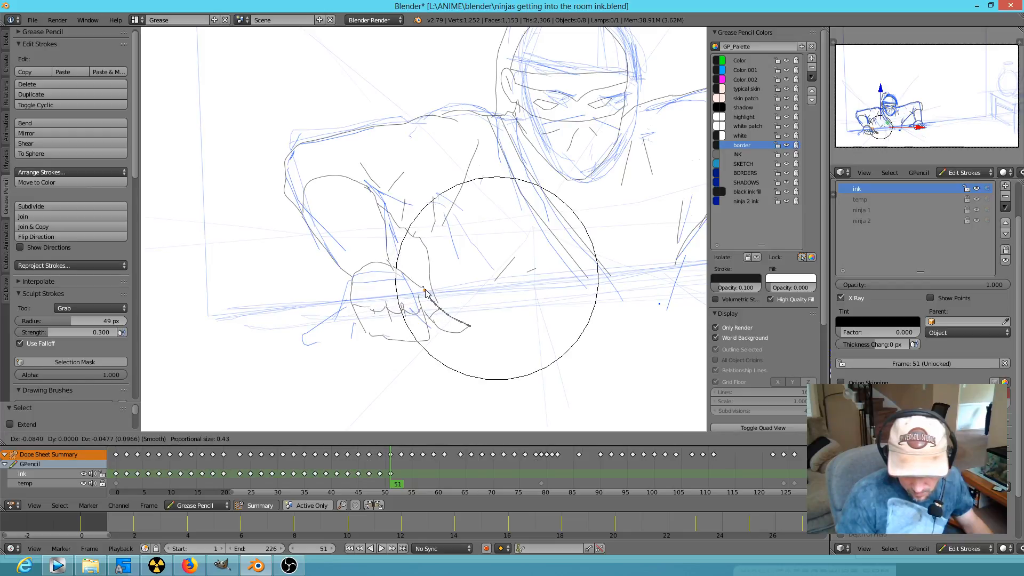
scroll(429, 288, "up", 4)
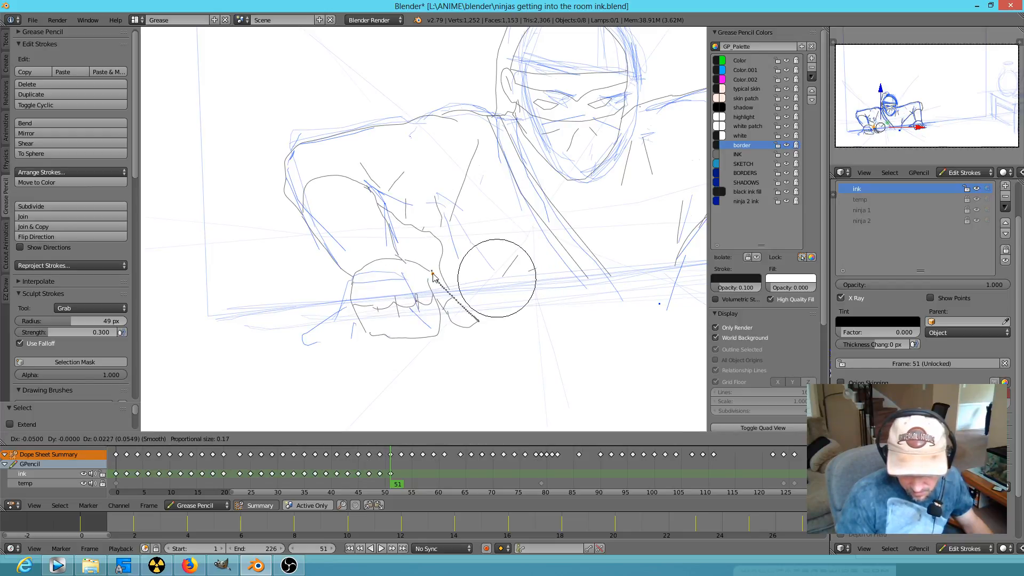
left_click(446, 282)
Lasso the left-hand fist and thumb strokes on frame 51 and try to move them down and slightly left
mouse_move(479, 354)
left_mouse_down("ctrl")
mouse_move(414, 261)
mouse_move(357, 298)
mouse_move(476, 379)
left_mouse_up("ctrl")
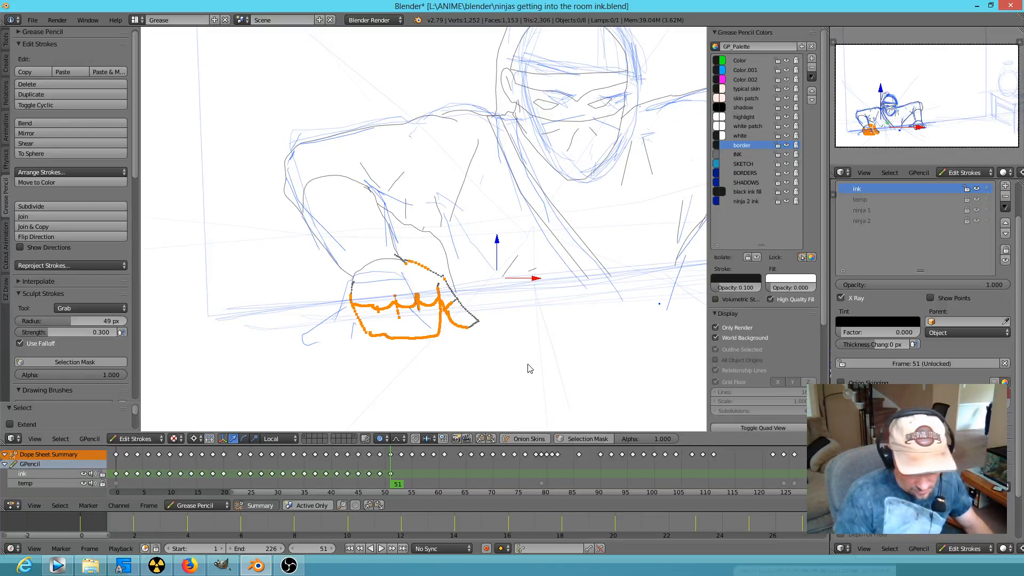
key("g")
scroll(523, 369, "down", 10)
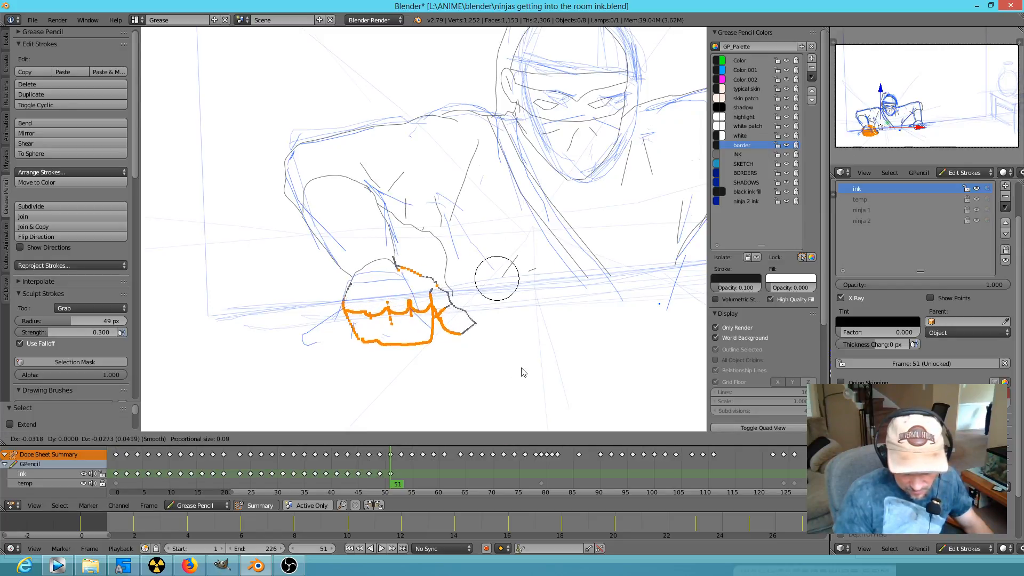
left_click(521, 373)
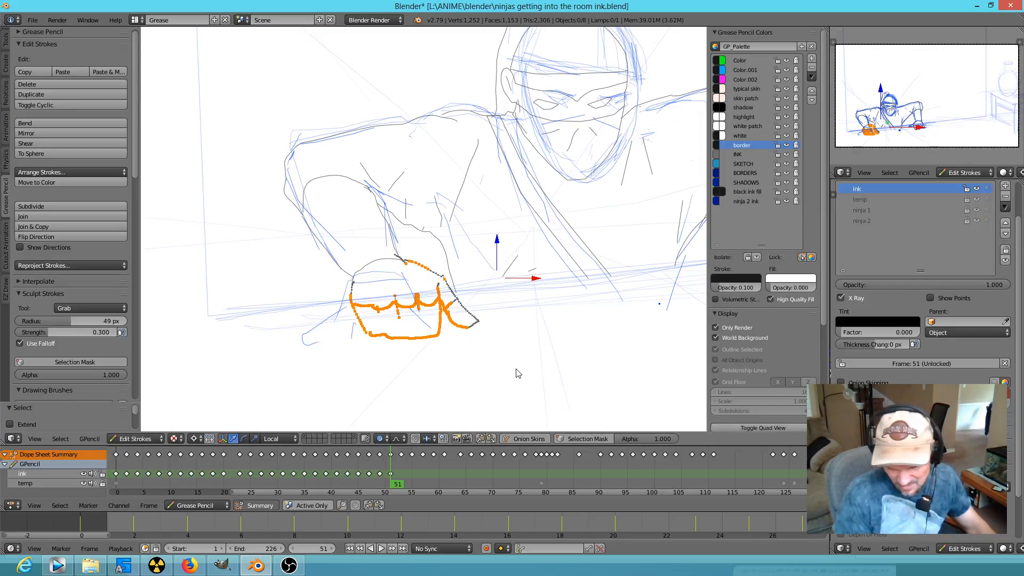
Select all linked strokes of the hand on the drawing's left side, rotate them slightly, and move them beneath the forearm
key("l")
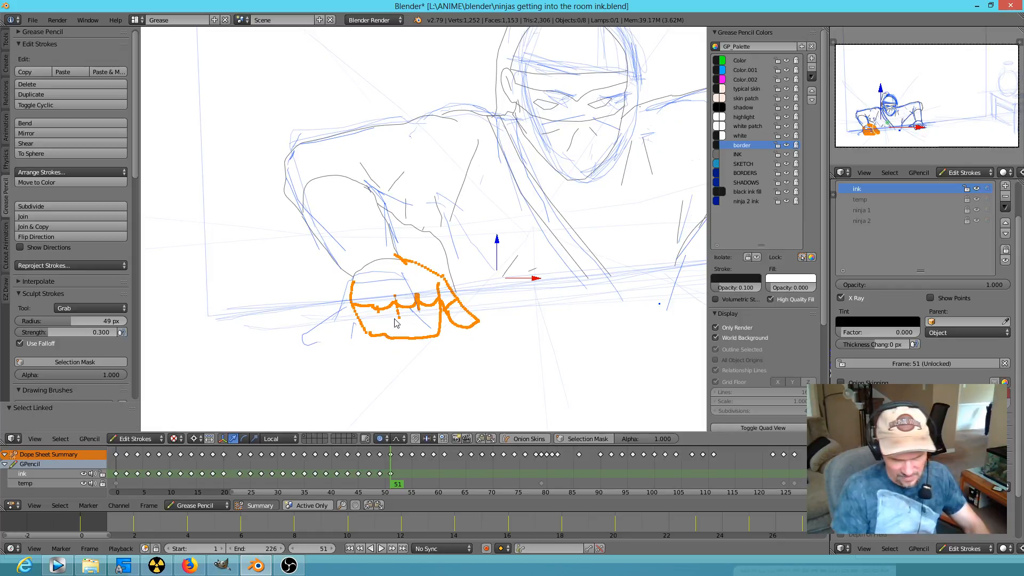
key("r")
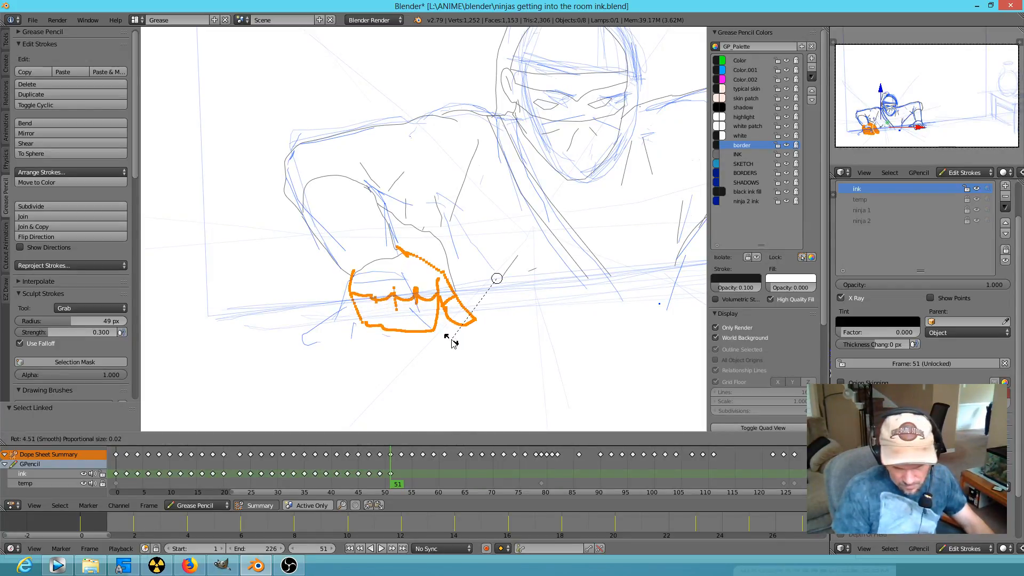
left_click(441, 341)
key("g")
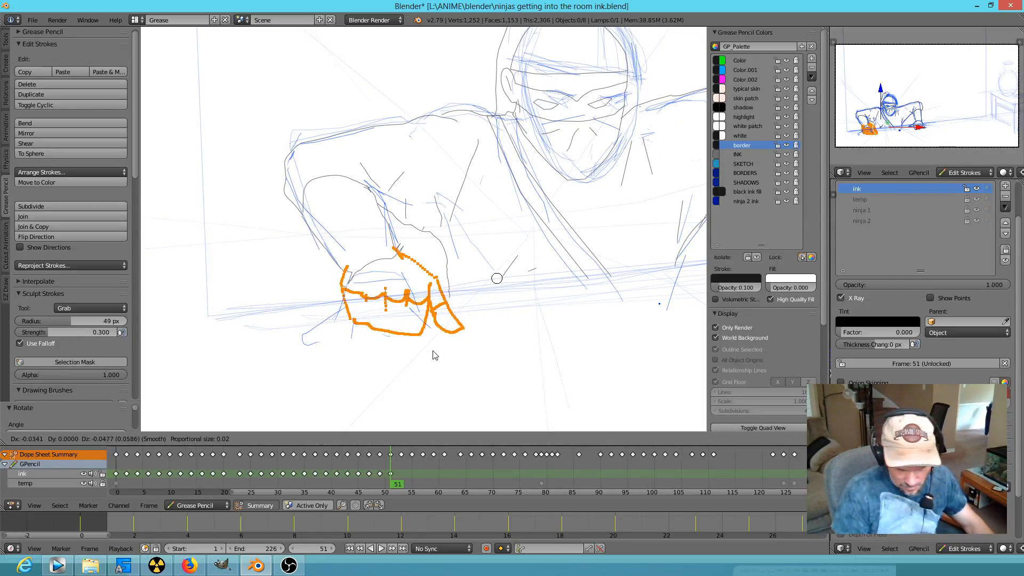
left_click(436, 357)
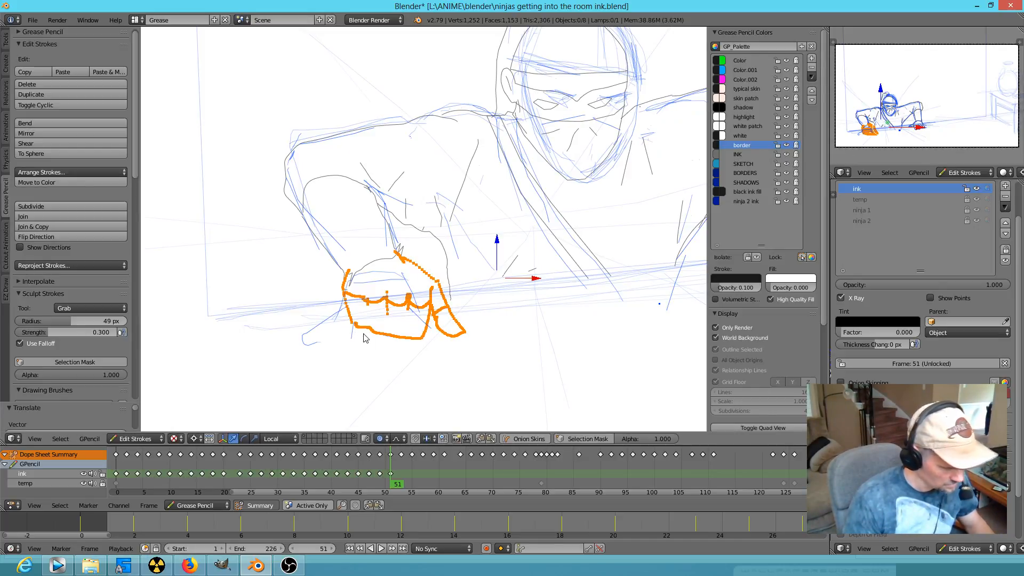
Erase the old finger and knuckle strokes of that hand, keeping the thumb and the upper hand outline
key("d")
left_click(383, 351)
right_click_drag(419, 338, 421, 333)
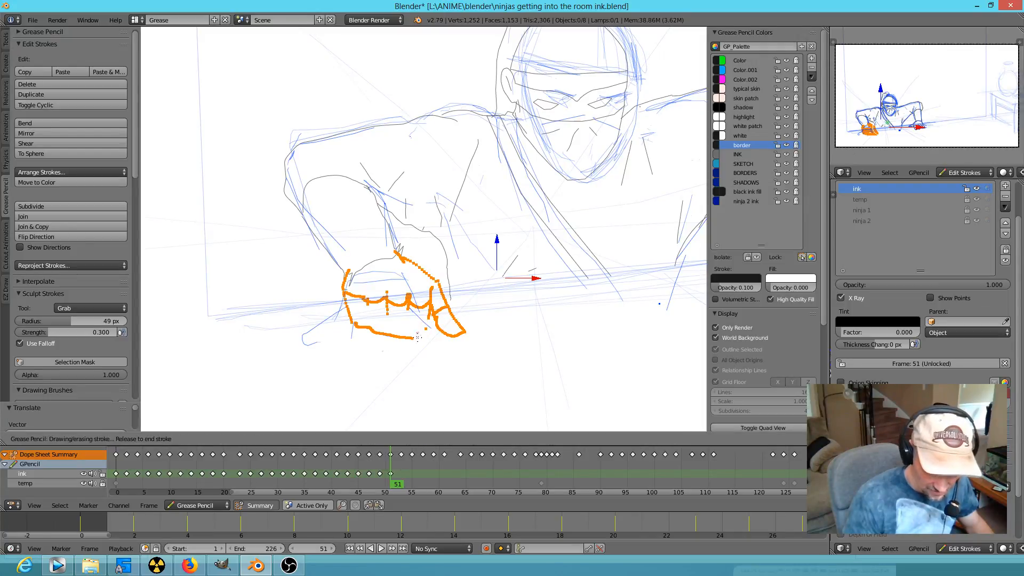
mouse_move(404, 348)
right_mouse_down()
mouse_move(398, 305)
mouse_move(366, 325)
mouse_move(361, 314)
mouse_move(393, 309)
mouse_move(387, 315)
right_mouse_up()
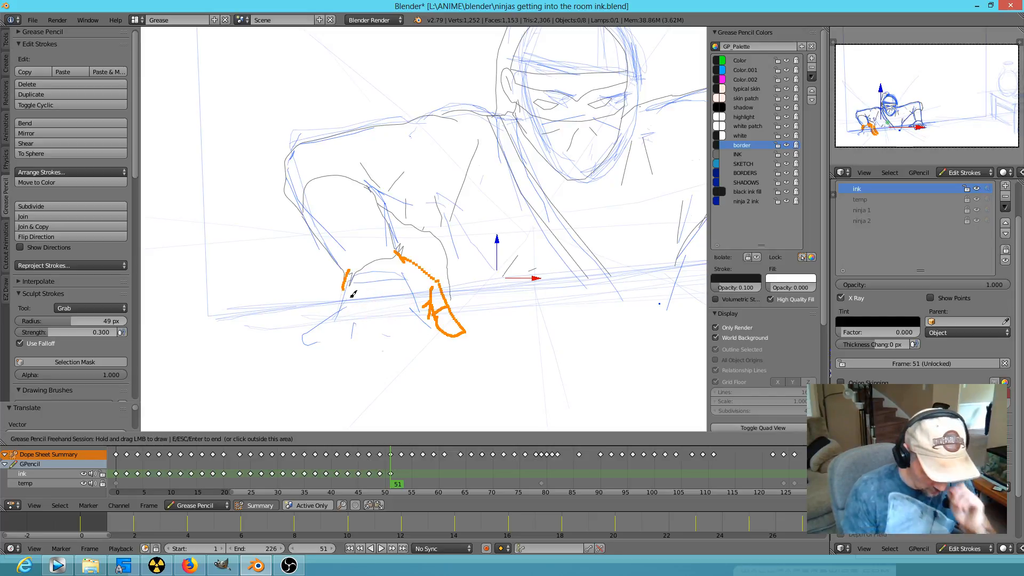
key("Escape")
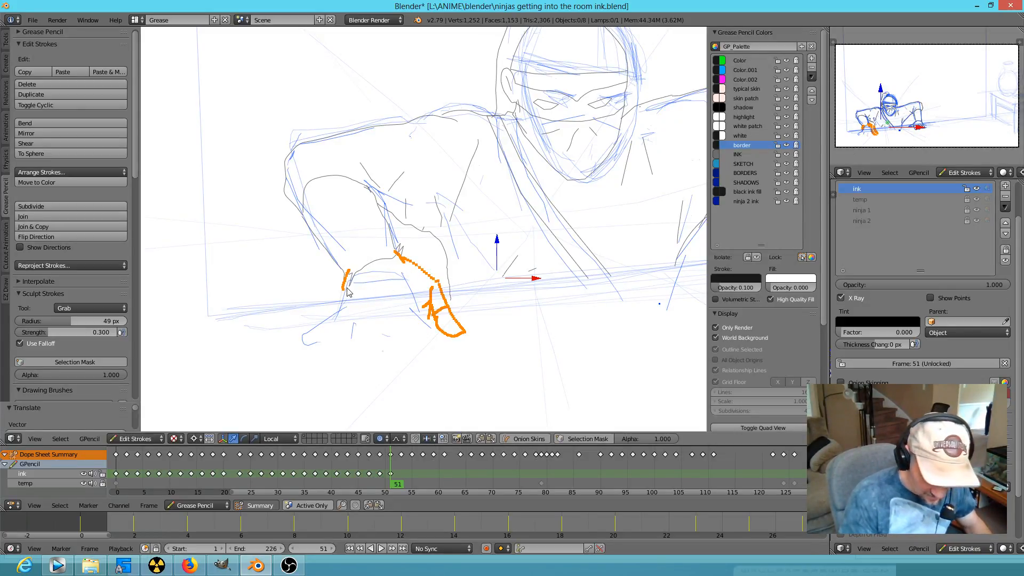
Make INK the active grease pencil colour
key("d")
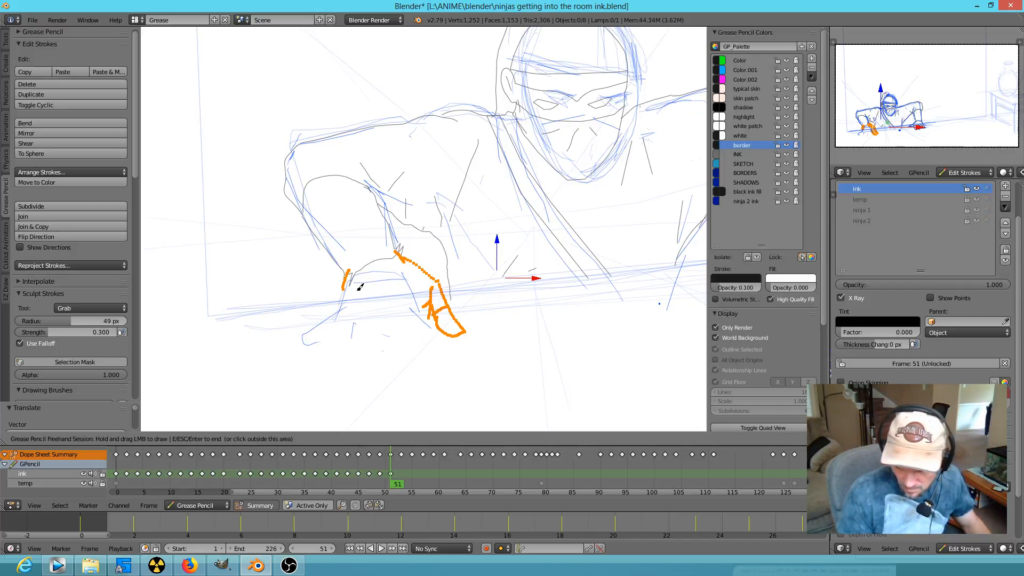
left_click(745, 154)
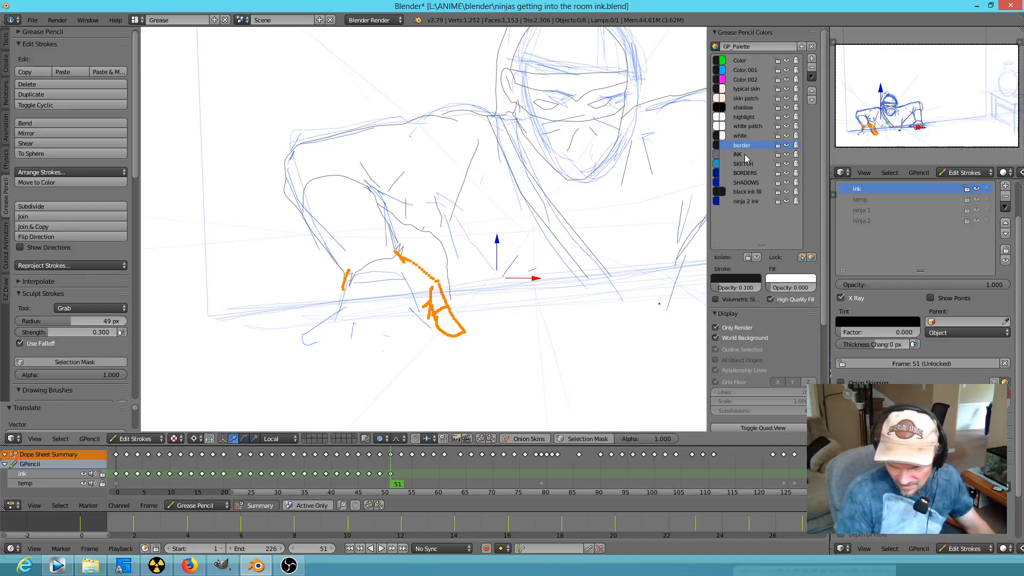
left_click(742, 153)
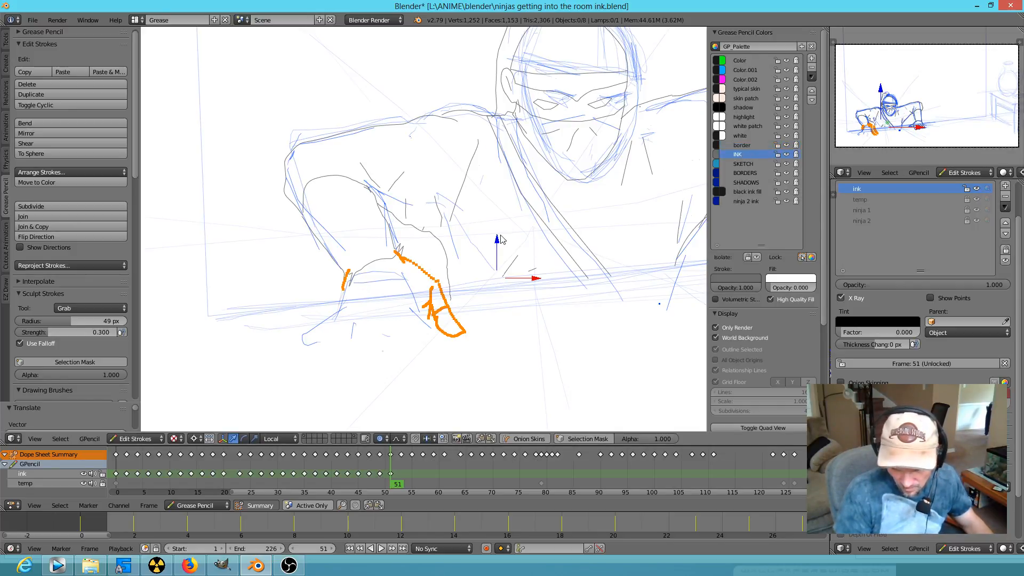
Erase the old back-of-hand curve, wrist marks and stray ends between the forearm and the thumb
scroll(528, 239, "down", 4)
middle_click_drag(571, 234, 461, 252)
key("KP_0")
scroll(485, 248, "up", 2)
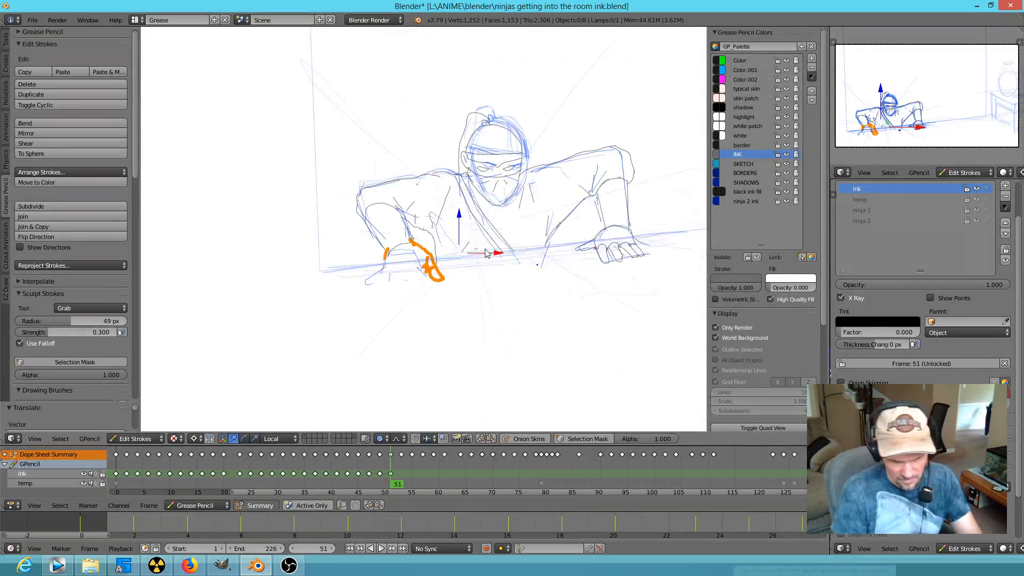
scroll(421, 295, "up", 2)
scroll(420, 295, "up", 3)
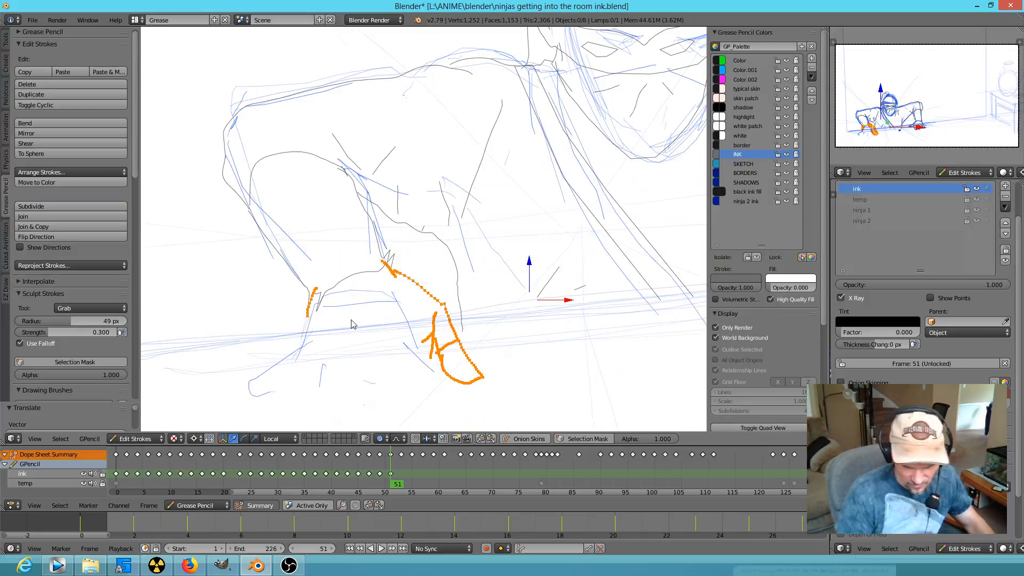
mouse_move(397, 259)
right_mouse_down()
mouse_move(331, 302)
mouse_move(326, 275)
right_mouse_up()
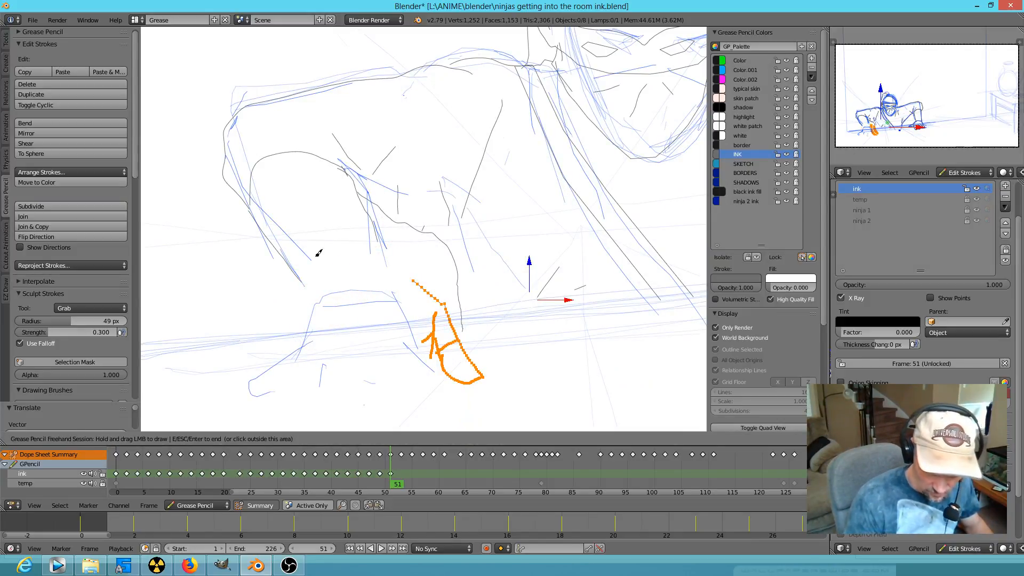
key("Escape")
right_click_drag(377, 247, 391, 282)
right_click_drag(305, 286, 325, 302)
Pull the loose end of the thumb-side hand line to the forearm's end and delete the selected point
right_click(410, 281)
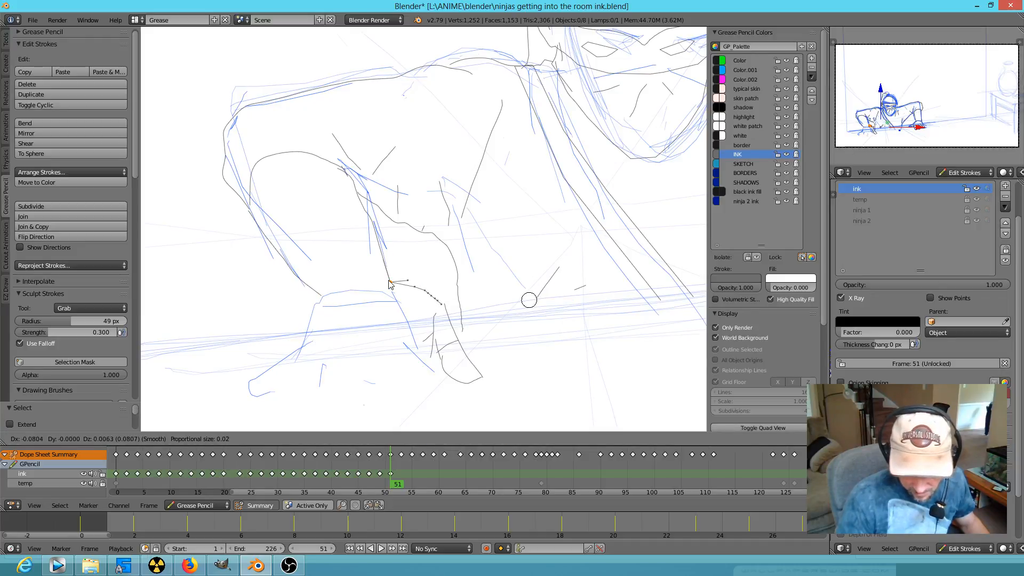
key("x")
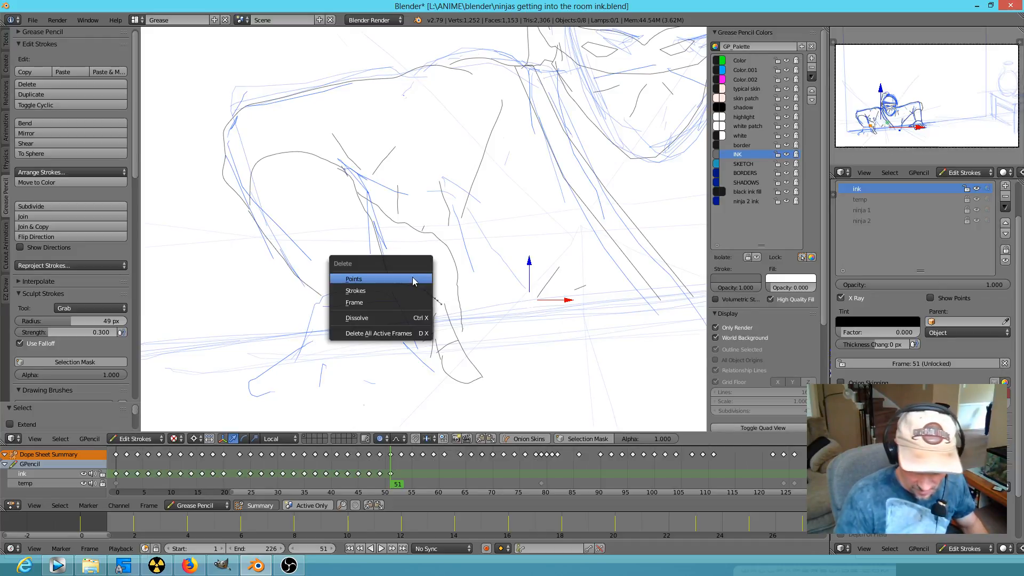
left_click(413, 281)
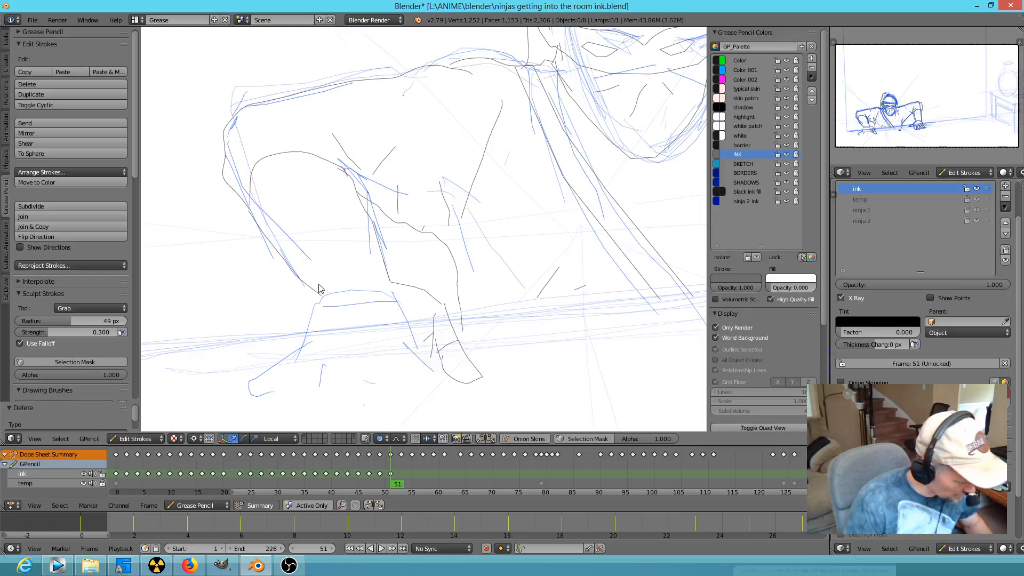
Ink the hand's outer edge and four spread fingers below the wrist, following the blue sketch
left_click_drag(327, 304, 323, 293)
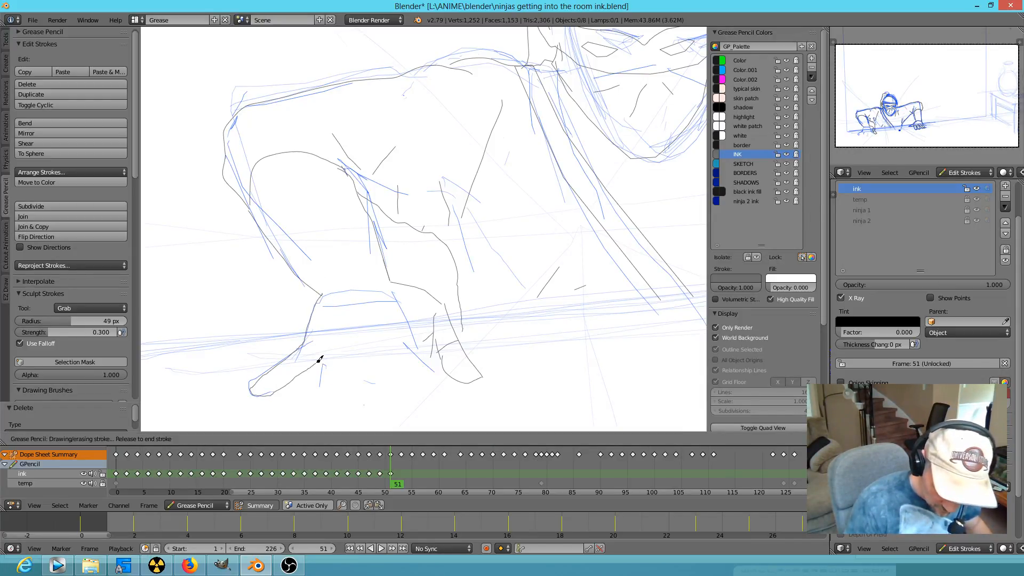
left_click_drag(326, 402, 329, 392)
middle_click_drag(334, 381, 341, 366, "shift")
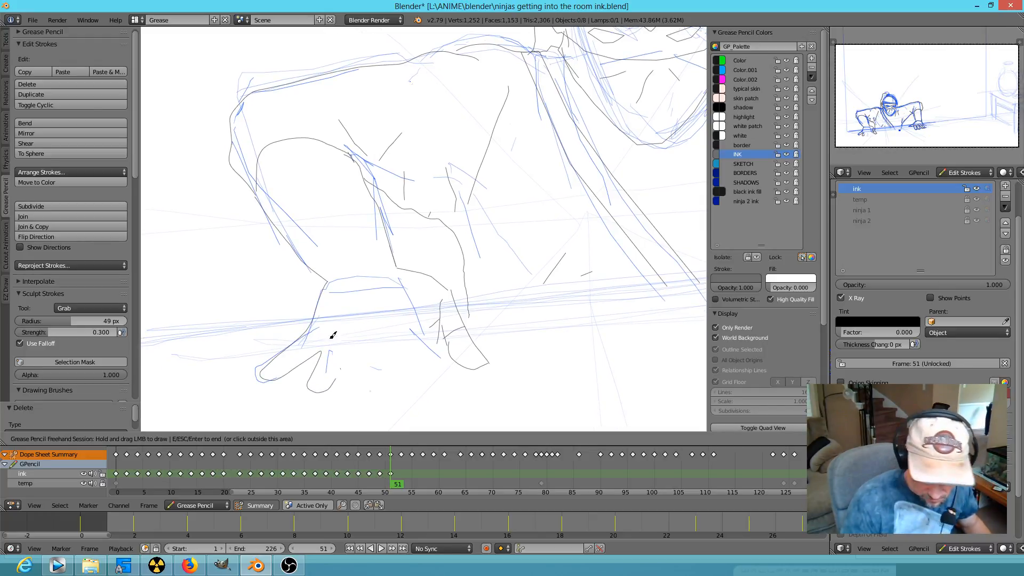
left_click_drag(340, 378, 337, 376)
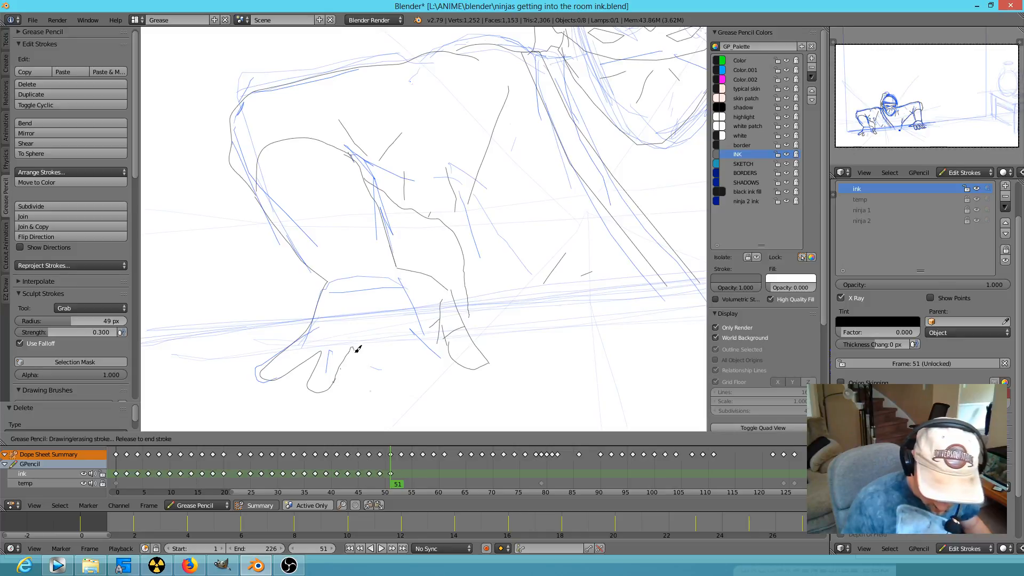
left_click_drag(385, 347, 391, 340)
left_click_drag(437, 380, 437, 380)
middle_click_drag(437, 379, 446, 354, "shift")
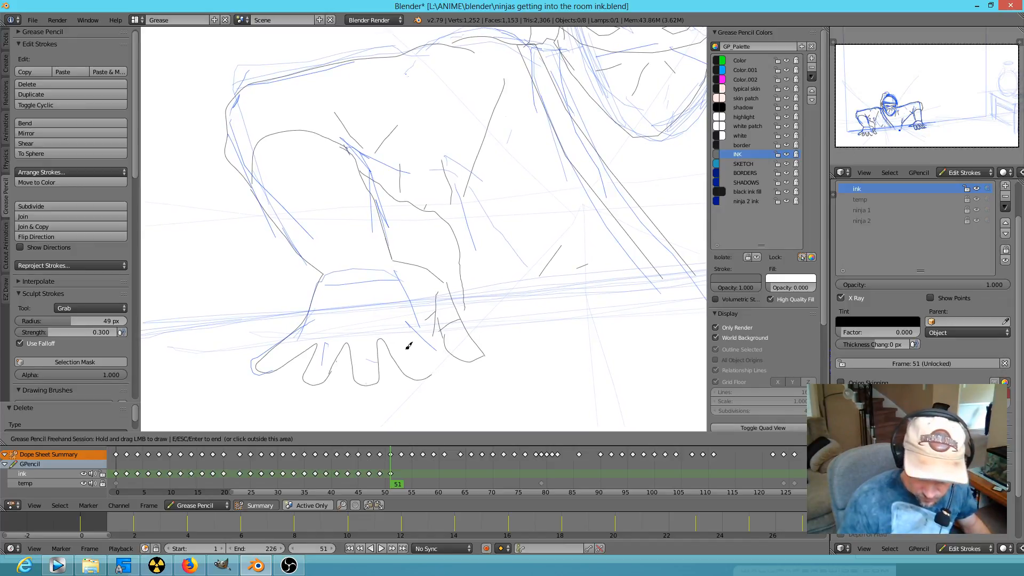
left_click_drag(432, 370, 435, 369)
left_click_drag(416, 332, 442, 306)
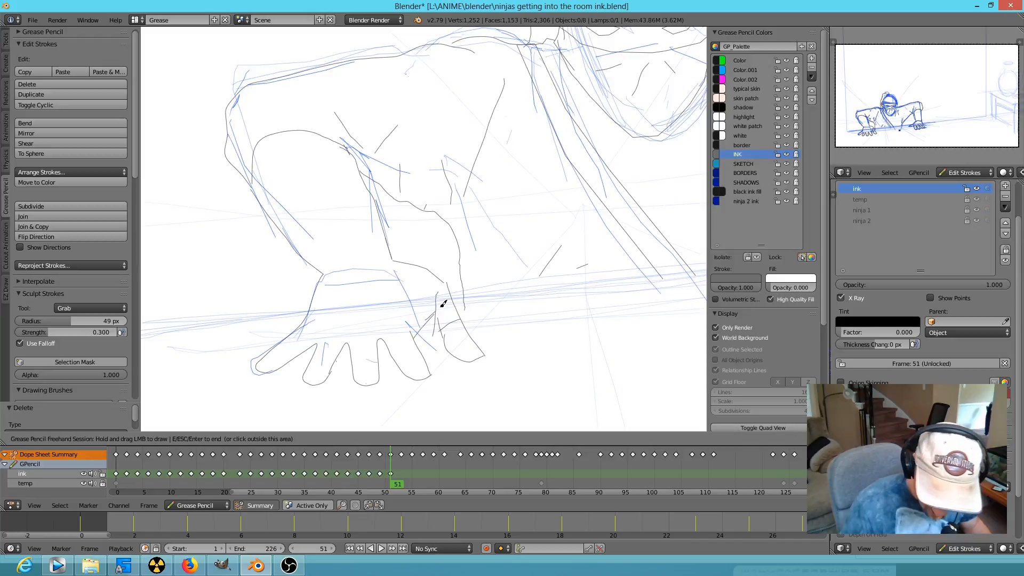
Erase the leftover lines beside the thumb and redraw the web to the fingers and the wrist-to-thumb edge
mouse_move(458, 312)
right_mouse_down()
mouse_move(423, 297)
mouse_move(434, 308)
right_mouse_up()
mouse_move(424, 329)
left_mouse_down()
mouse_move(446, 335)
mouse_move(461, 319)
left_mouse_up()
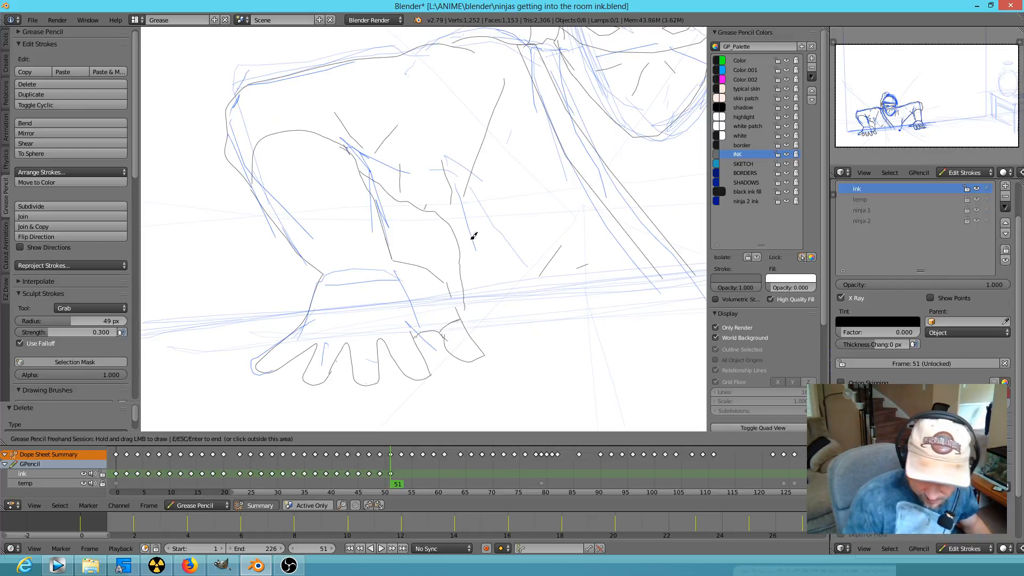
right_click_drag(425, 263, 438, 297)
left_click_drag(395, 259, 404, 274)
left_click_drag(459, 314, 461, 317)
key("Escape")
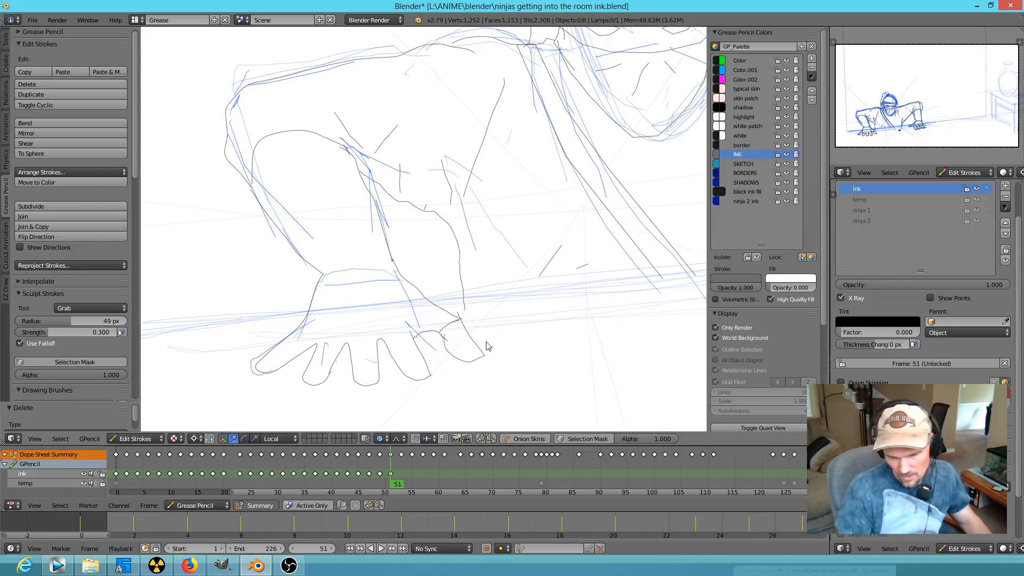
Lasso-select the thumb strokes, scale them down, and rotate the thumb outward
mouse_move(506, 359)
left_mouse_down("ctrl")
mouse_move(439, 318)
mouse_move(486, 360)
left_mouse_up("ctrl")
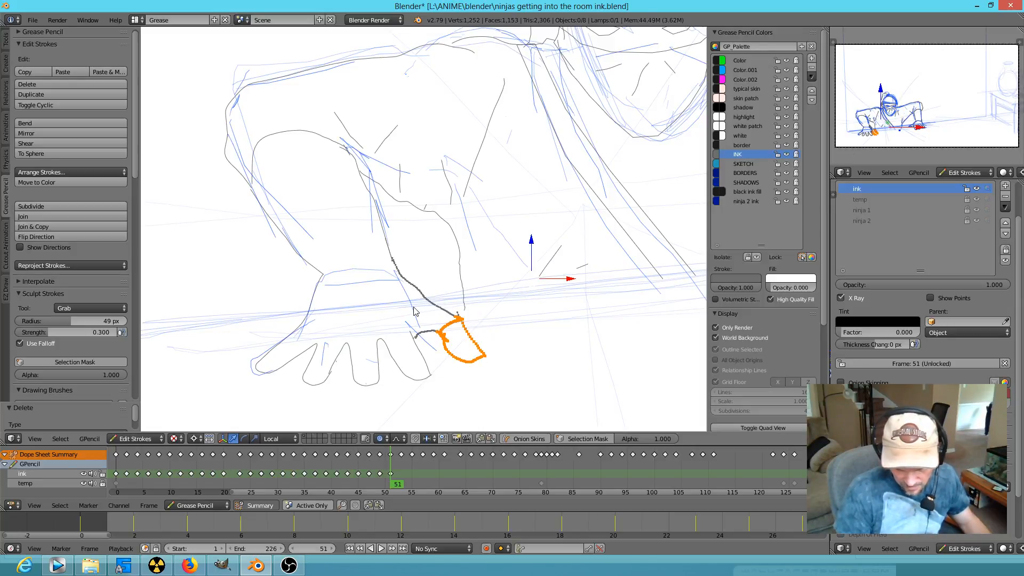
key("s")
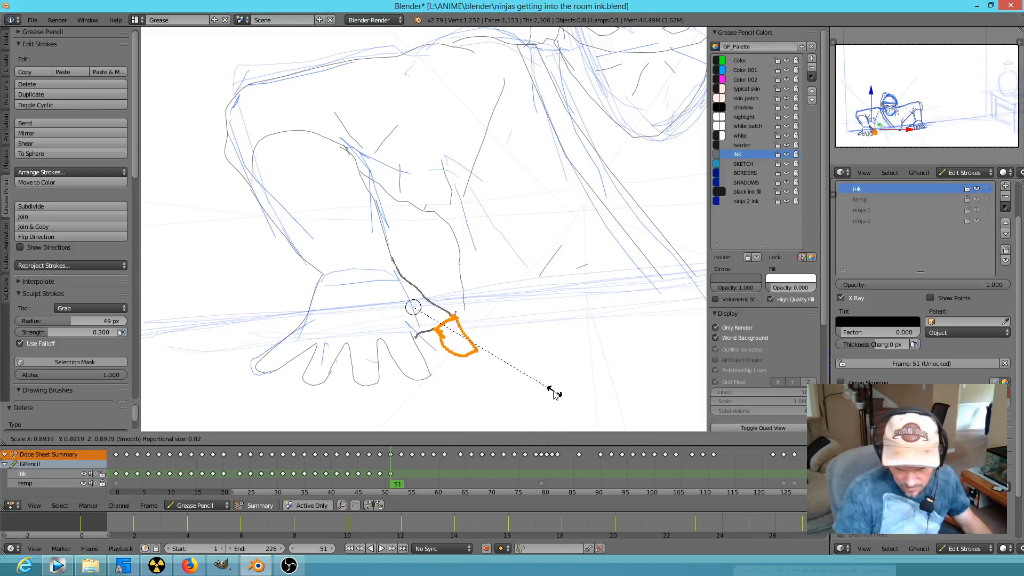
left_click(544, 385)
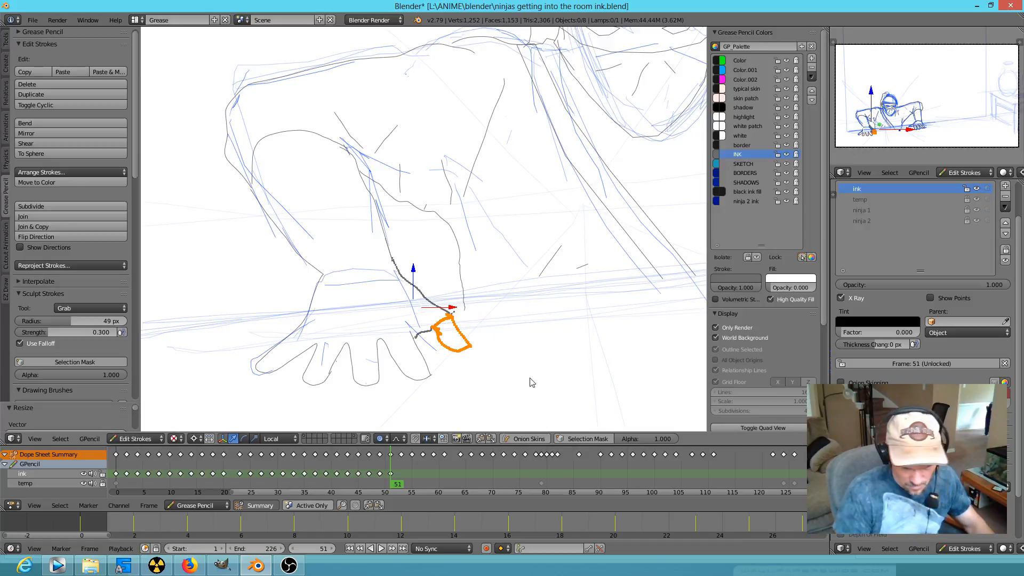
key("r")
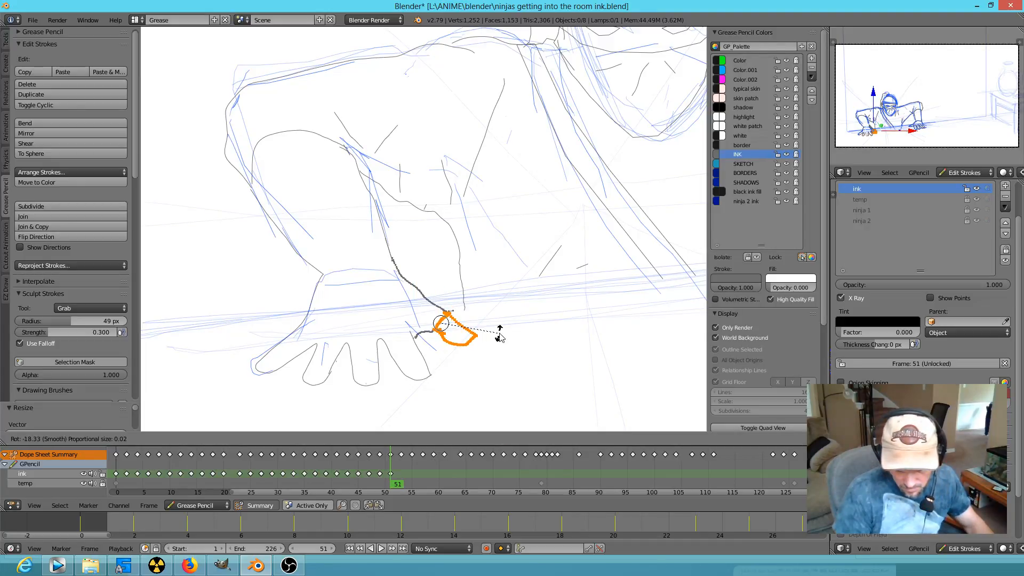
left_click(499, 340)
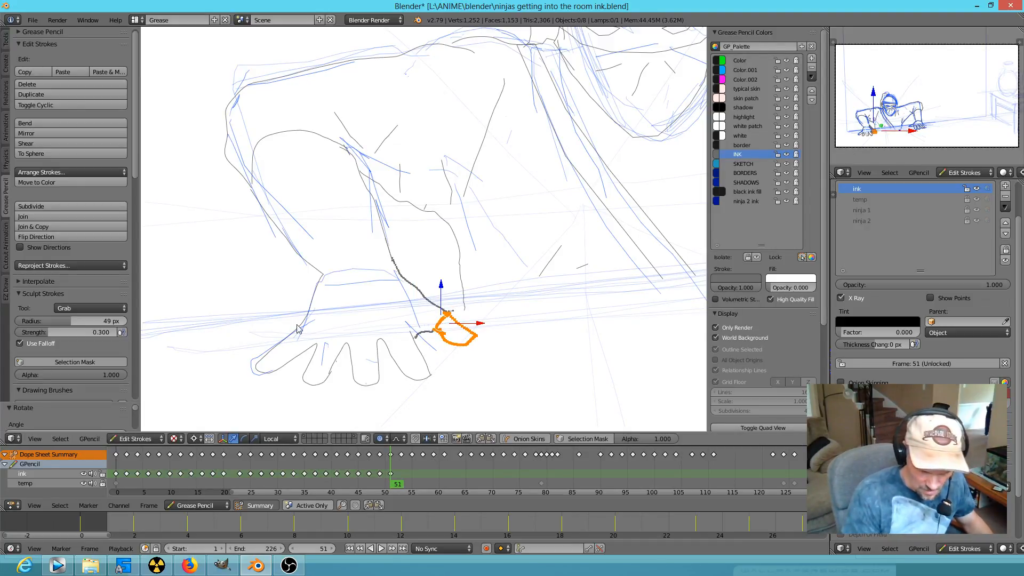
Ink rounded knuckles above the four fingers and a curved line across the back of the hand at the wrist
mouse_move(299, 333)
left_mouse_down()
mouse_move(315, 323)
mouse_move(319, 345)
mouse_move(339, 333)
mouse_move(347, 346)
mouse_move(365, 331)
mouse_move(372, 349)
left_mouse_up()
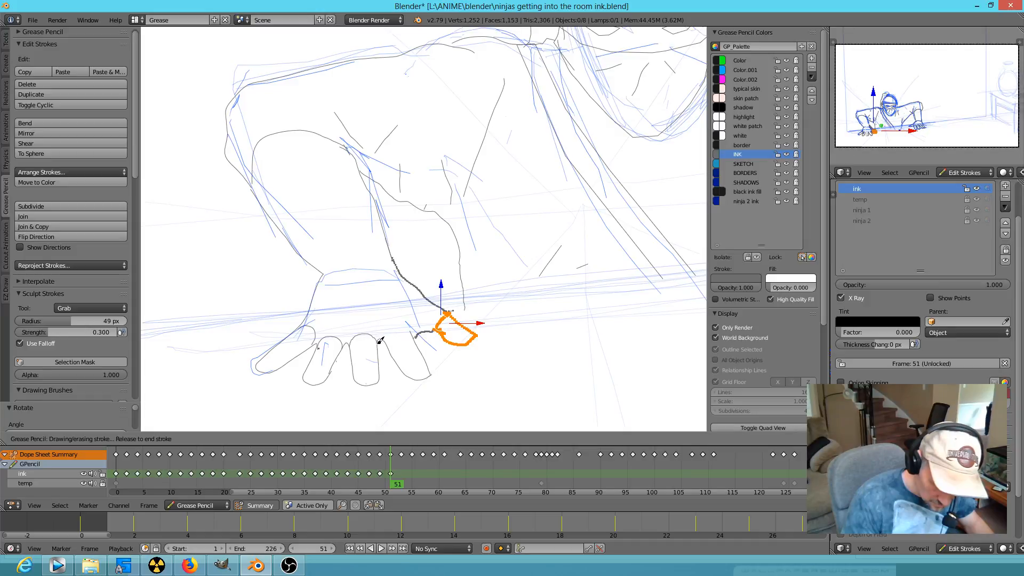
middle_click_drag(372, 349, 387, 336, "shift")
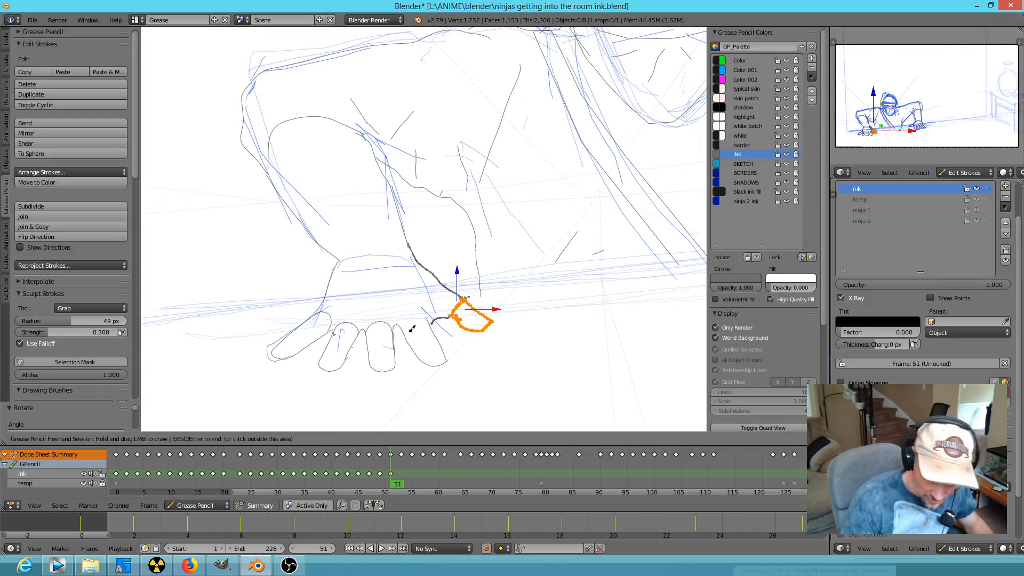
mouse_move(406, 329)
left_mouse_down()
mouse_move(411, 311)
mouse_move(459, 303)
left_mouse_up()
mouse_move(342, 260)
left_mouse_down()
mouse_move(408, 246)
mouse_move(421, 256)
mouse_move(421, 299)
left_mouse_up()
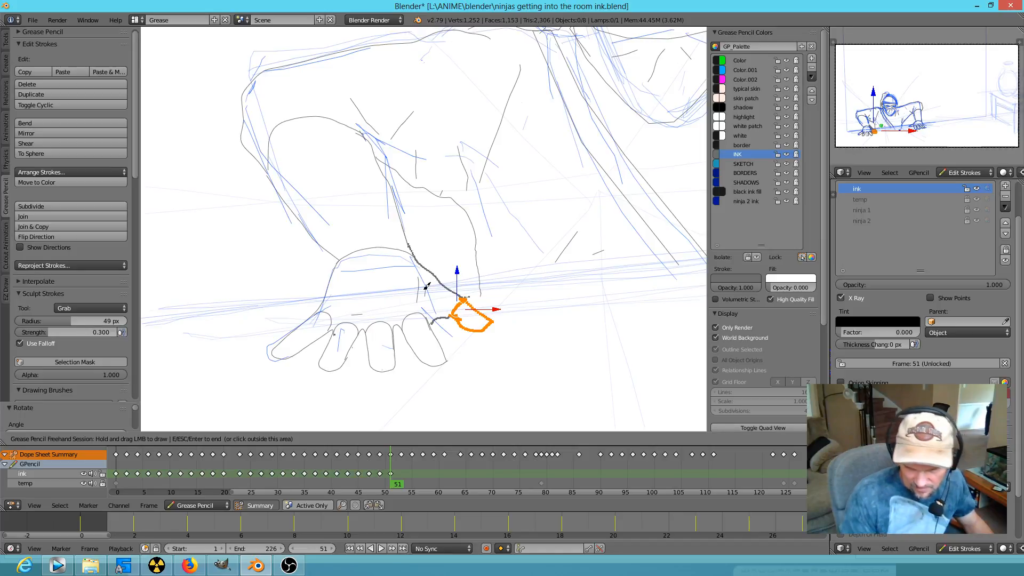
End the freehand drawing session and deselect all strokes
middle_click_drag(554, 228, 428, 314, "shift")
middle_click_drag(645, 320, 507, 320, "shift")
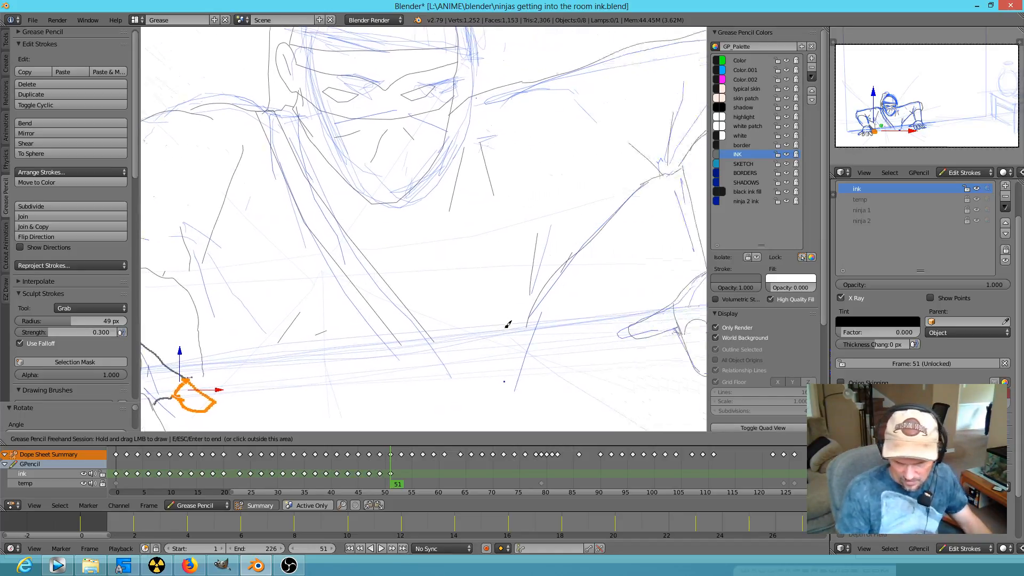
middle_click_drag(591, 299, 544, 281, "shift")
middle_click_drag(645, 331, 590, 335, "shift")
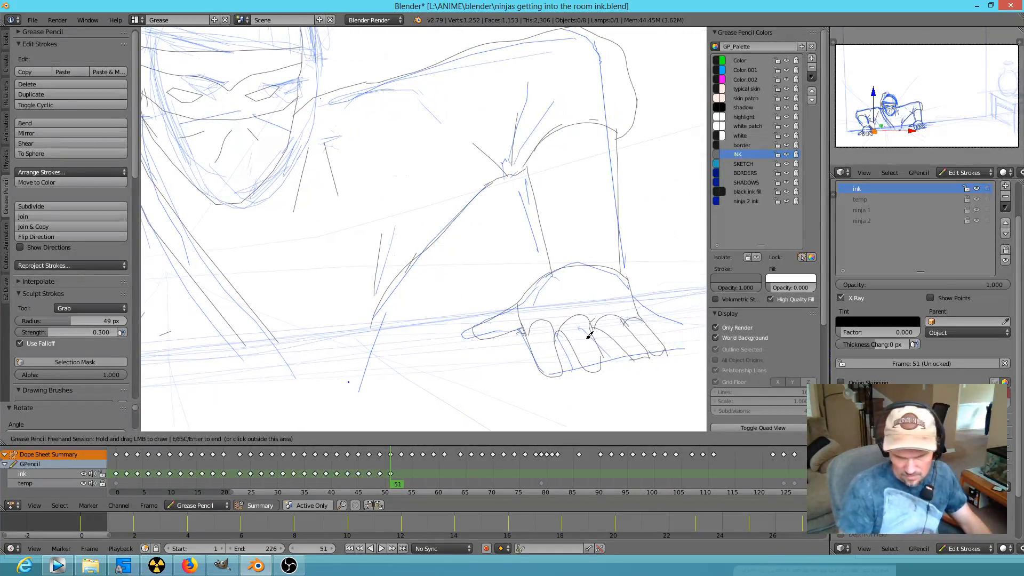
middle_click_drag(442, 119, 670, 236, "shift")
scroll(614, 213, "down", 2)
middle_click_drag(614, 213, 604, 236, "shift")
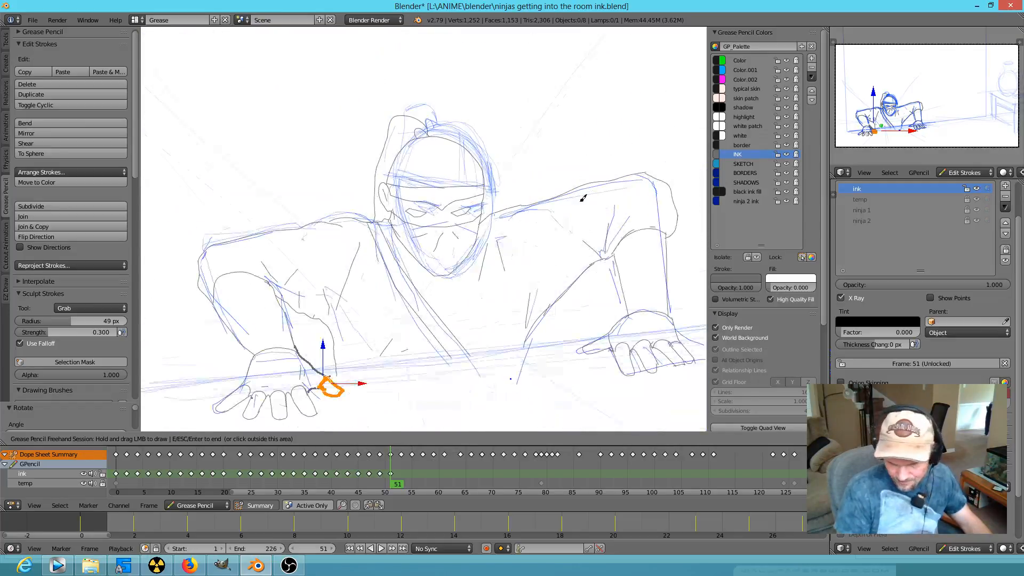
key("Escape")
key("a")
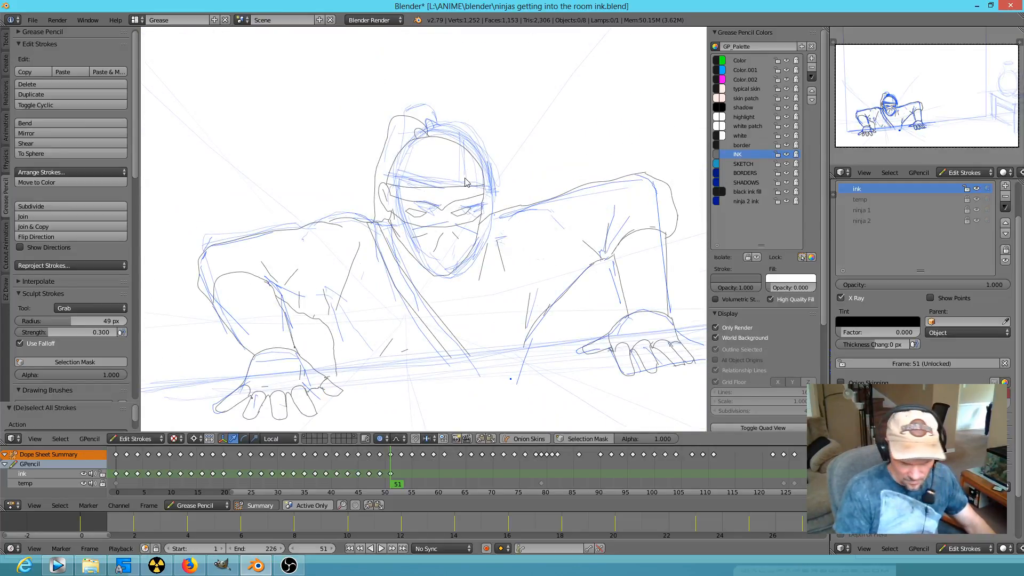
Lasso-select all linked strokes of the ninja's head, rotate and move them onto the blue sketch, and deselect them
mouse_move(473, 107)
left_mouse_down("ctrl")
mouse_move(408, 100)
mouse_move(378, 170)
mouse_move(397, 235)
mouse_move(454, 275)
mouse_move(502, 152)
left_mouse_up("ctrl")
key("ctrl+l")
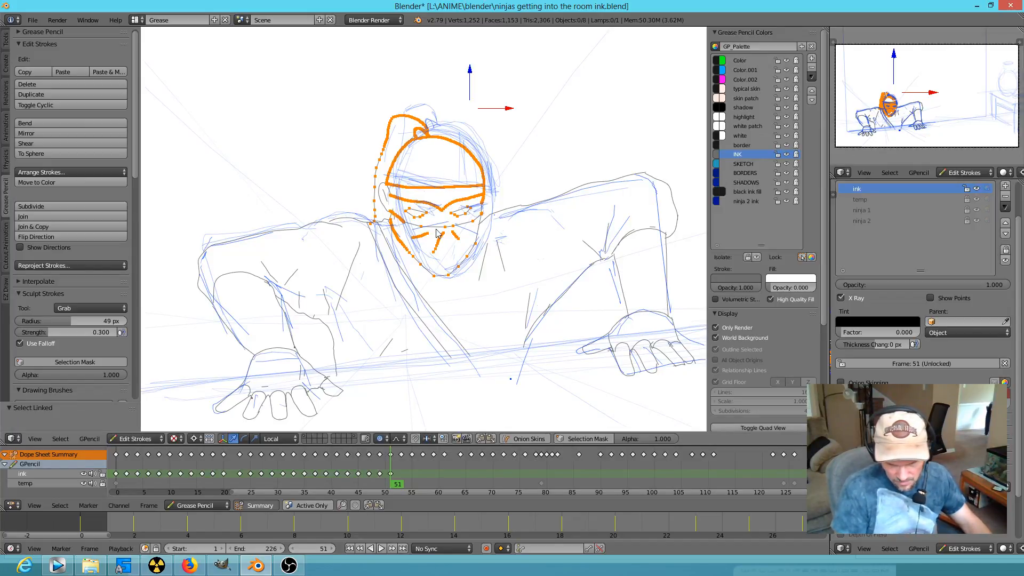
key("r")
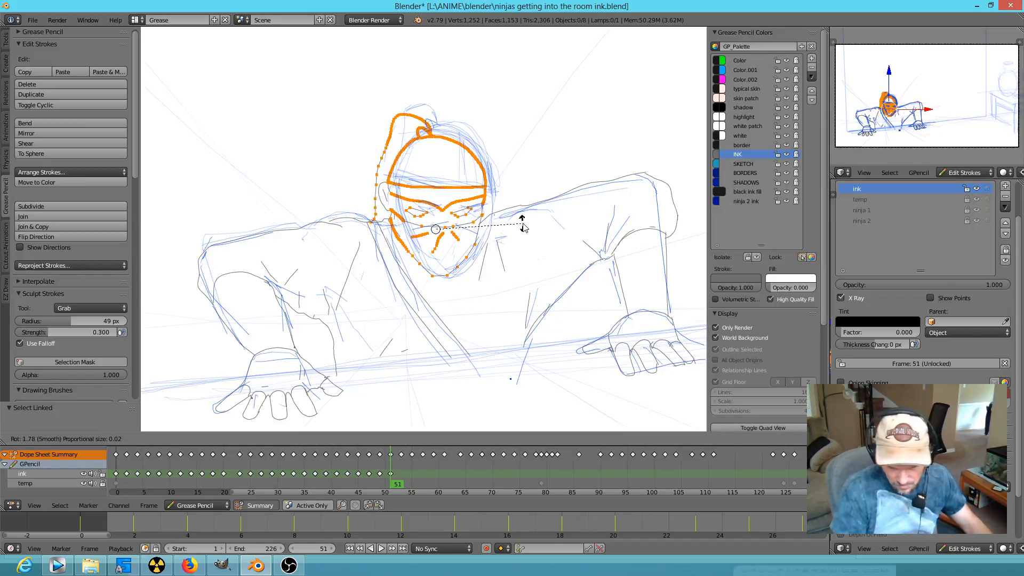
left_click(527, 231)
key("g")
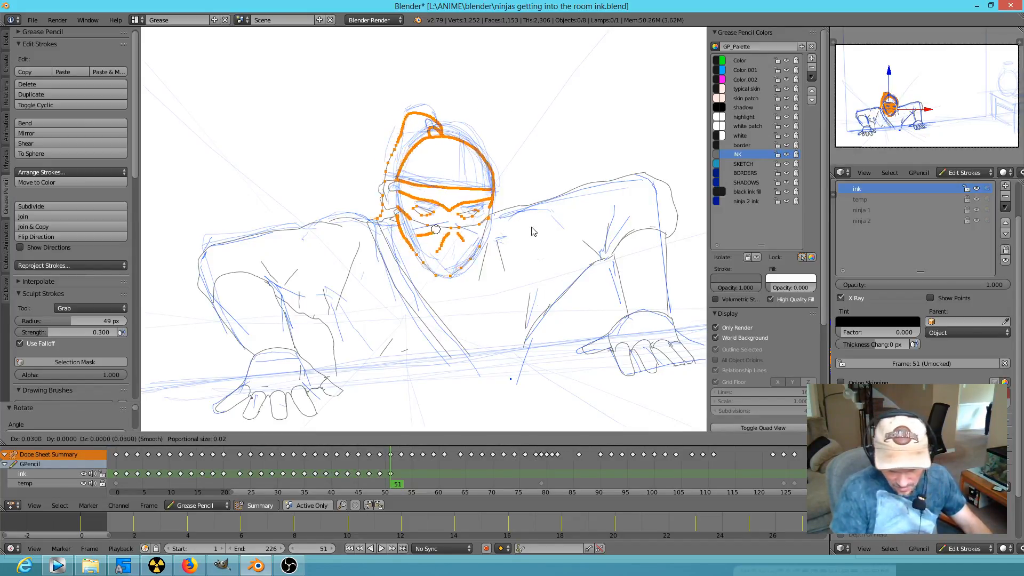
left_click(535, 230)
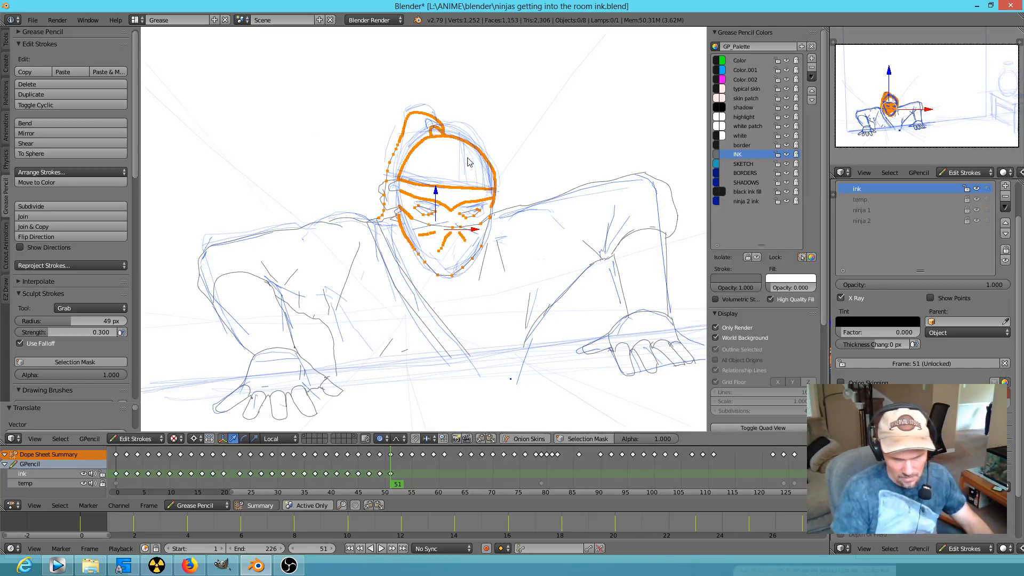
key("a")
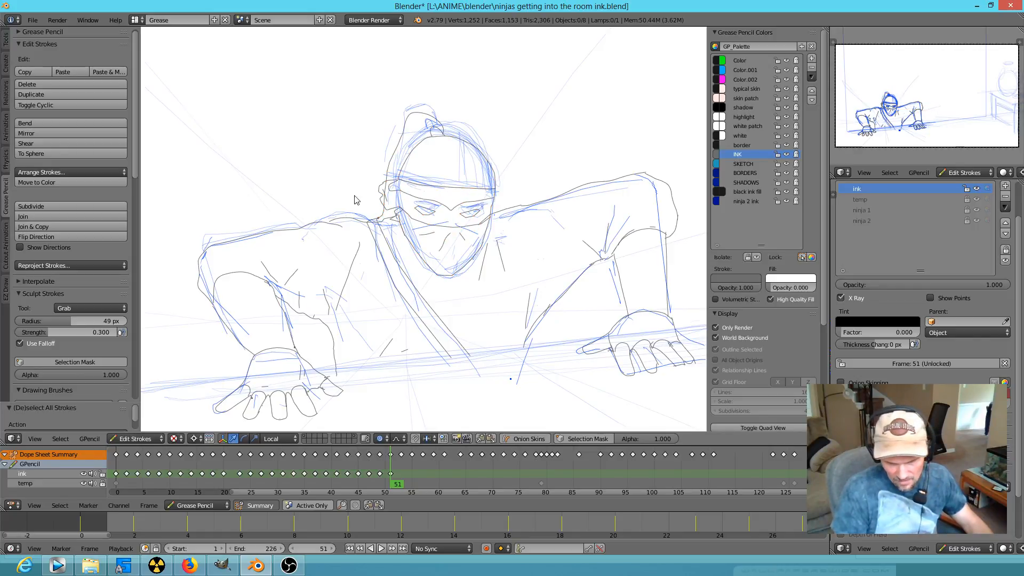
Erase the distorted ear lines beside the head and ink a clean back-of-neck line down to the shoulder
scroll(356, 200, "up", 3)
scroll(389, 171, "up", 2)
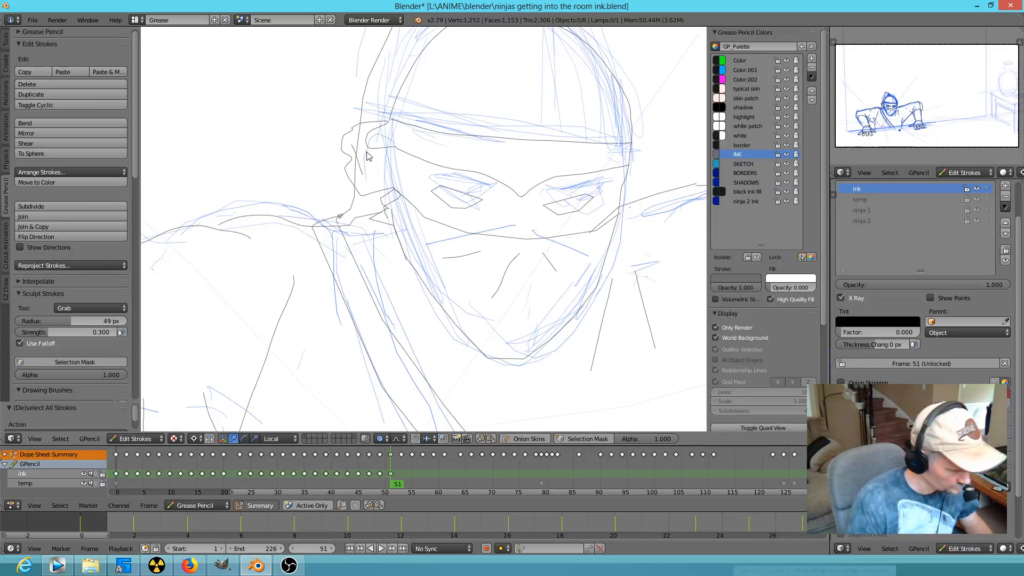
mouse_move(375, 145)
right_mouse_down()
mouse_move(373, 161)
mouse_move(359, 142)
mouse_move(355, 149)
mouse_move(355, 164)
mouse_move(380, 169)
mouse_move(367, 198)
mouse_move(380, 160)
right_mouse_up()
left_click_drag(366, 92, 347, 209)
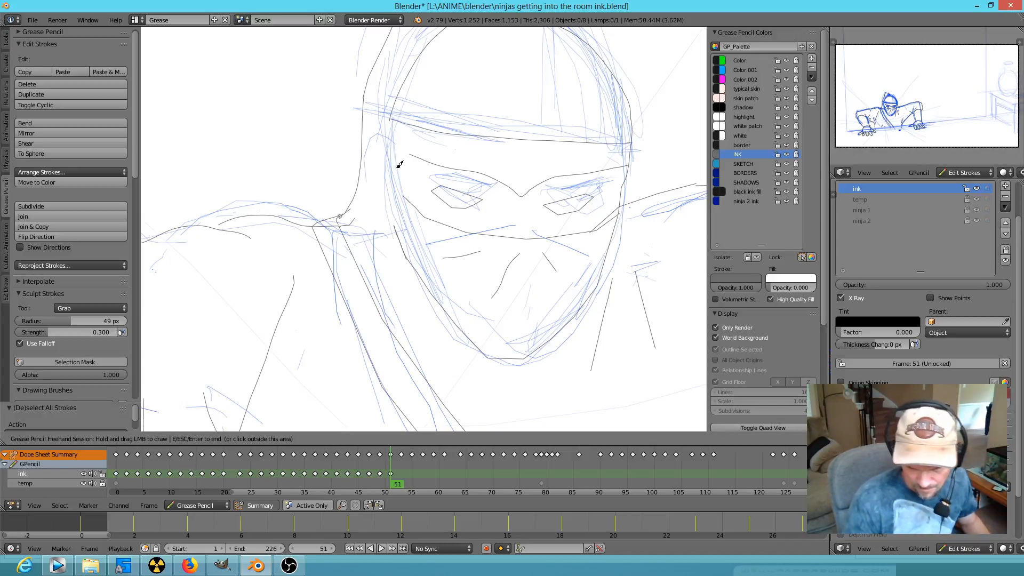
Ink a new ear with its inner fold, and extend the mask and face edges beside it
mouse_move(392, 159)
left_mouse_down()
mouse_move(386, 153)
mouse_move(382, 219)
mouse_move(403, 225)
left_mouse_up()
left_click_drag(384, 170, 393, 206)
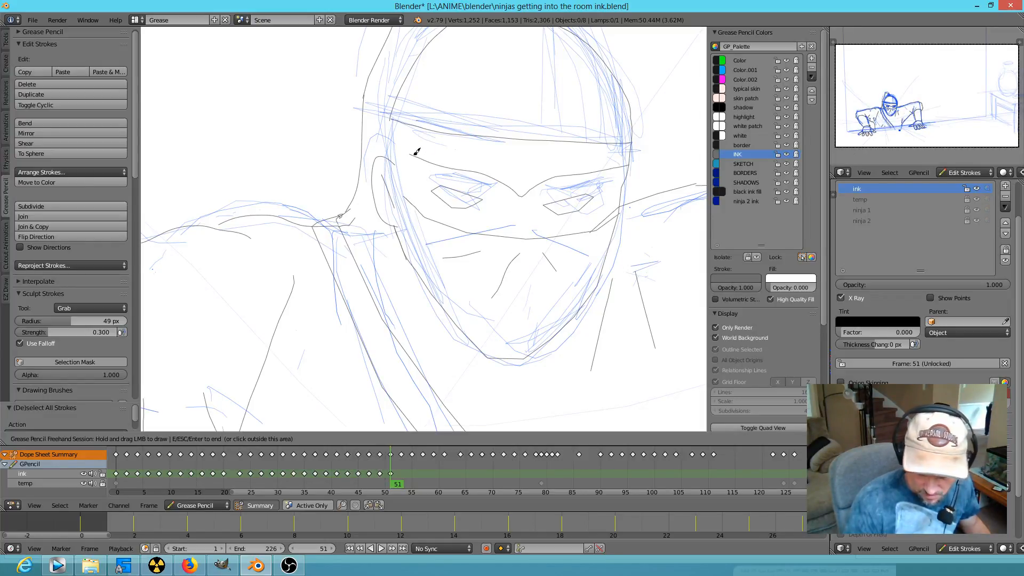
left_click_drag(412, 155, 387, 148)
mouse_move(391, 115)
left_mouse_down()
mouse_move(389, 155)
mouse_move(409, 235)
left_mouse_up()
Erase the overlapping lines at the cheek opposite the ear and redraw the face side, the mask's lower edge and the shoulder line
middle_click_drag(626, 279, 596, 274, "shift")
right_click_drag(565, 230, 599, 186)
left_click_drag(586, 213, 598, 168)
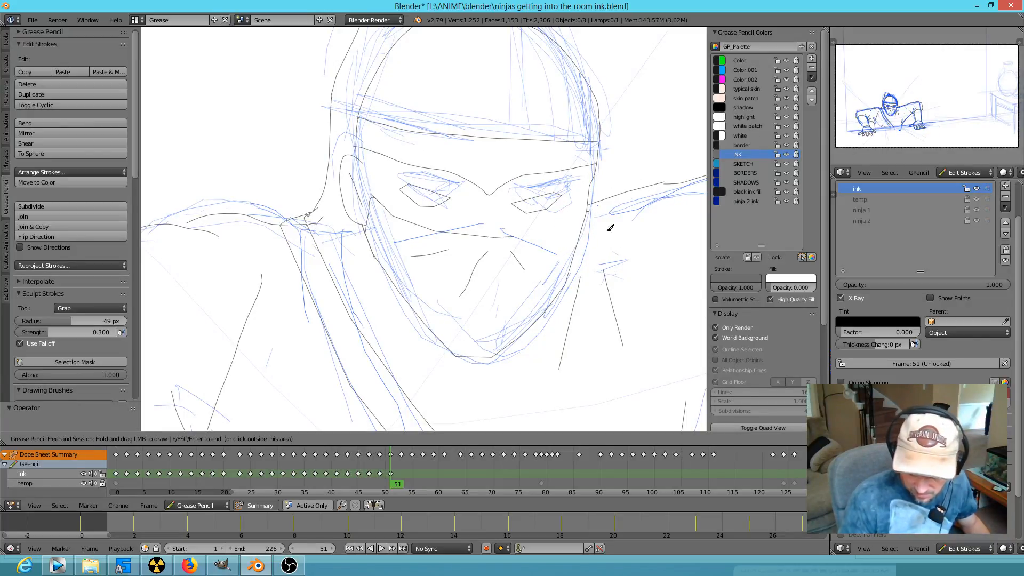
mouse_move(518, 234)
left_mouse_down()
mouse_move(595, 197)
mouse_move(627, 205)
left_mouse_up()
left_click_drag(675, 180, 588, 213)
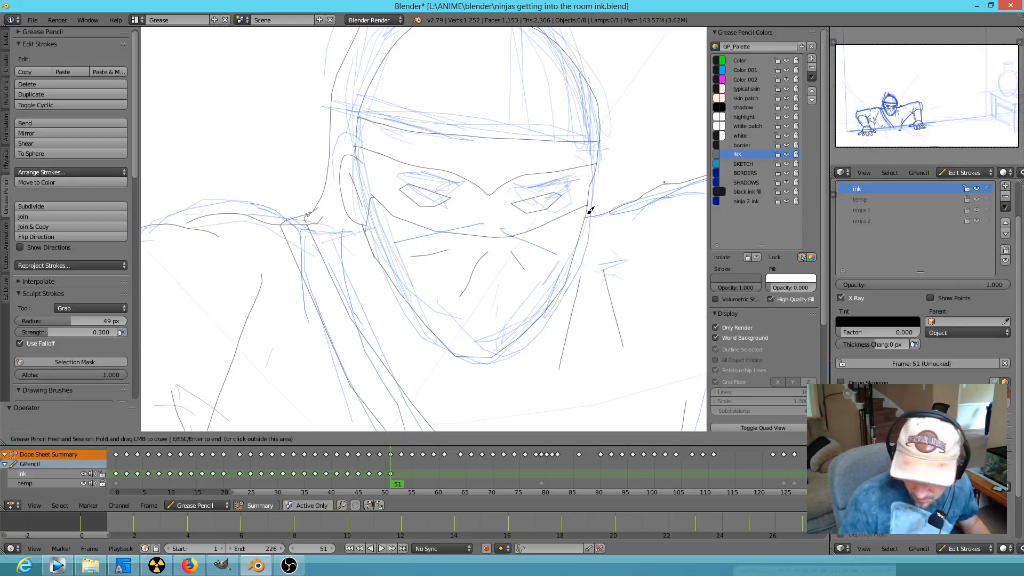
Ink the collar line below the ear, and erase and redraw the lower neck line so it meets the collar
mouse_move(608, 326)
middle_mouse_down()
mouse_move(590, 334)
mouse_move(501, 254)
middle_mouse_up()
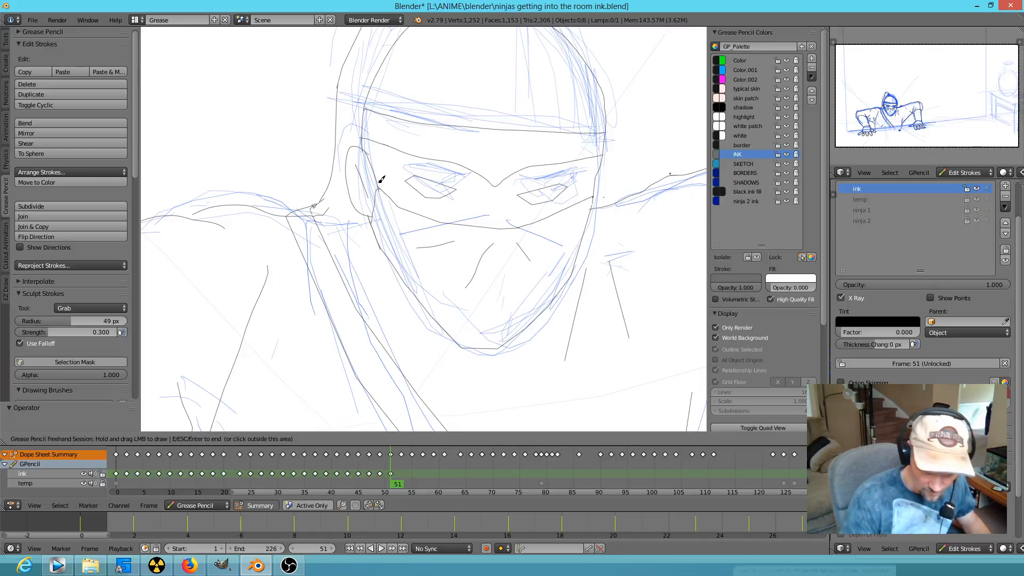
mouse_move(543, 313)
middle_mouse_down()
mouse_move(542, 263)
mouse_move(579, 288)
middle_mouse_up()
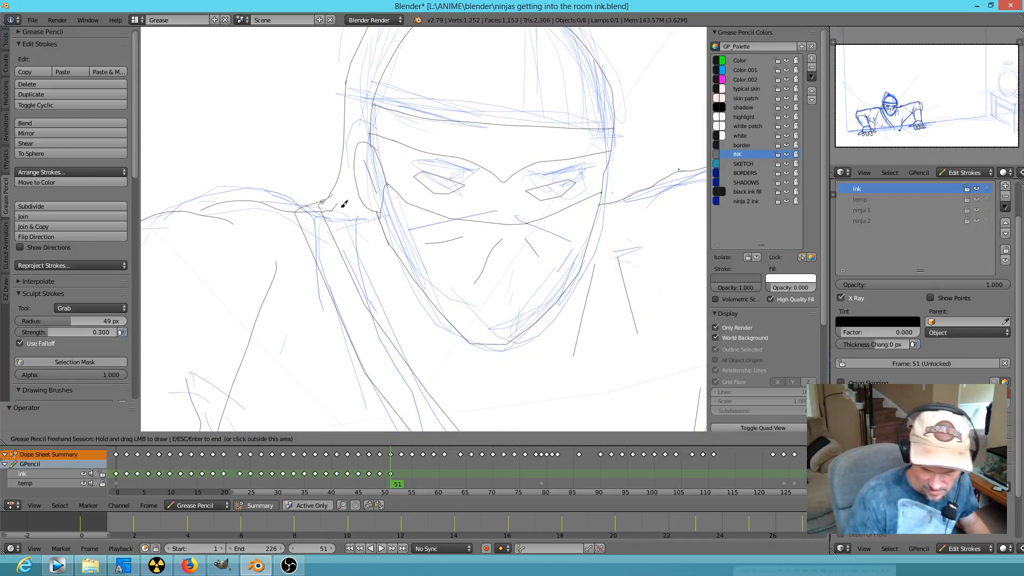
left_click_drag(325, 202, 380, 209)
mouse_move(305, 163)
right_mouse_down()
mouse_move(315, 183)
mouse_move(299, 187)
mouse_move(325, 166)
right_mouse_up()
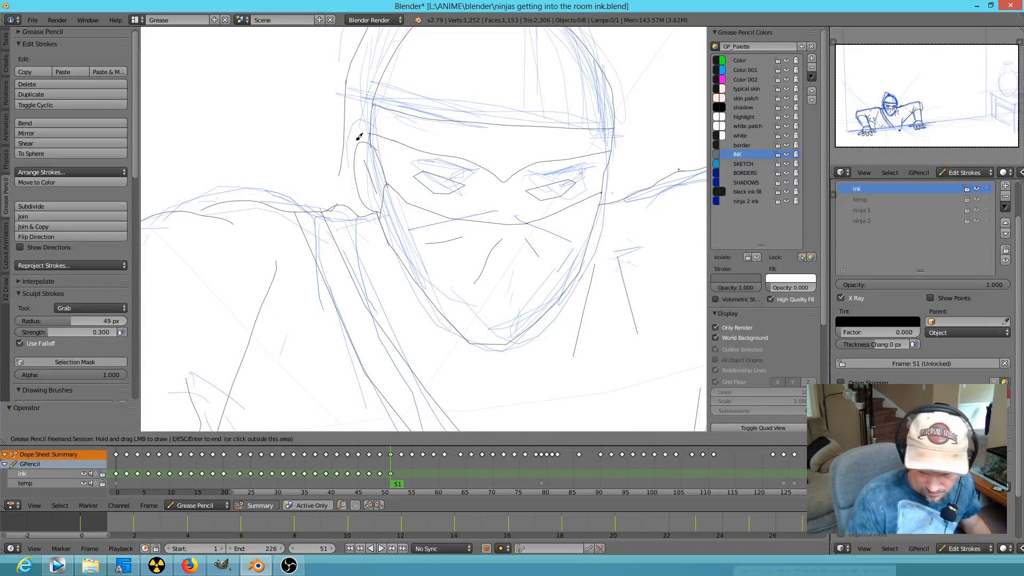
left_click_drag(343, 167, 330, 209)
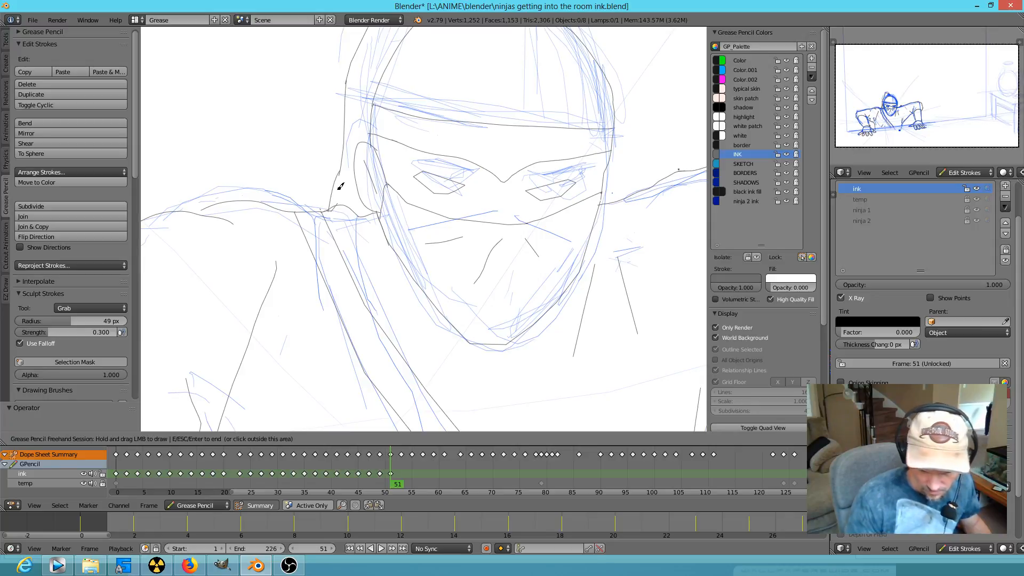
Touch up the fingers of the hand below the ear side, erasing faulty outline parts and redrawing short segments
middle_click_drag(637, 351, 544, 301, "shift")
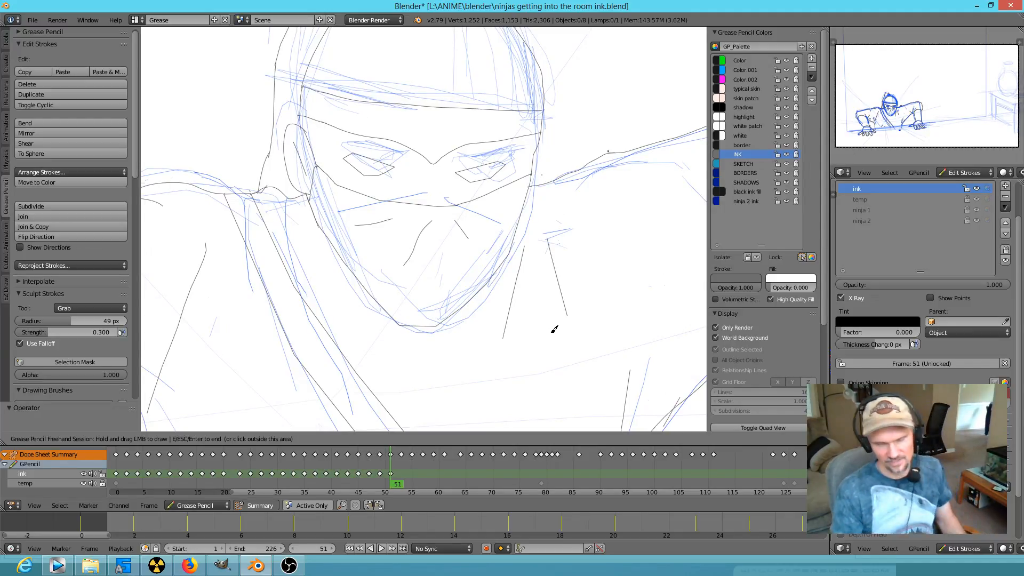
mouse_move(550, 343)
middle_mouse_down("shift")
mouse_move(606, 149)
mouse_move(578, 258)
mouse_move(693, 258)
middle_mouse_up("shift")
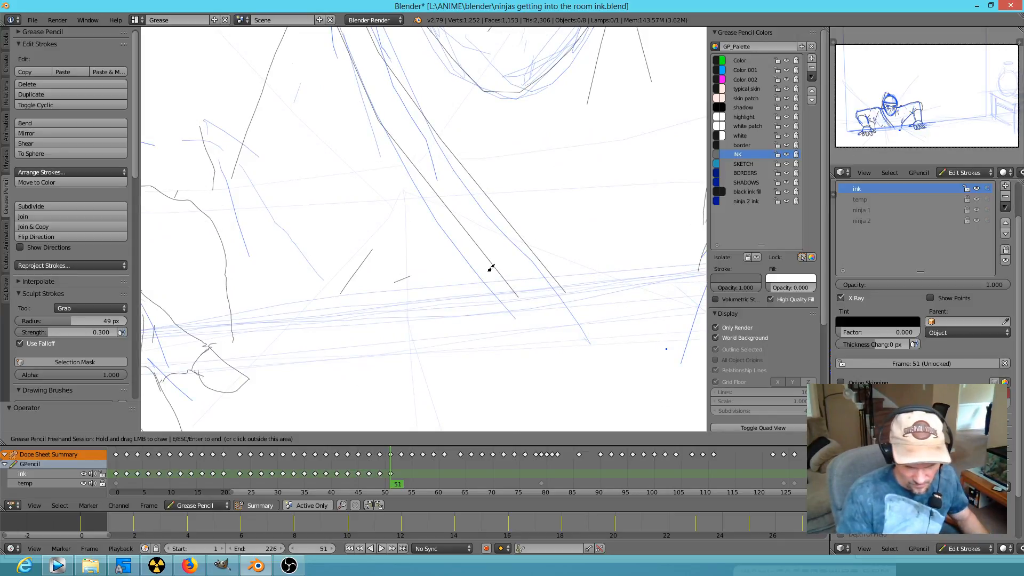
mouse_move(234, 369)
middle_mouse_down("shift")
mouse_move(421, 318)
mouse_move(450, 301)
mouse_move(451, 276)
mouse_move(511, 245)
middle_mouse_up("shift")
mouse_move(403, 259)
right_mouse_down()
mouse_move(422, 281)
mouse_move(389, 297)
mouse_move(393, 313)
mouse_move(380, 320)
mouse_move(401, 309)
right_mouse_up()
mouse_move(401, 339)
left_mouse_down()
mouse_move(420, 293)
mouse_move(438, 299)
mouse_move(384, 261)
left_mouse_up()
mouse_move(338, 352)
left_mouse_down()
mouse_move(371, 337)
mouse_move(403, 342)
left_mouse_up()
mouse_move(361, 368)
middle_mouse_down("shift")
mouse_move(533, 293)
mouse_move(621, 268)
middle_mouse_up("shift")
right_click_drag(415, 225, 417, 229)
right_click_drag(377, 283, 373, 282)
left_click_drag(361, 268, 344, 276)
Advance the animation to frame 53 and end the freehand drawing session
middle_click_drag(623, 297, 428, 386, "shift")
middle_click_drag(523, 269, 429, 402, "ctrl")
middle_click_drag(556, 245, 421, 345, "ctrl")
middle_click_drag(600, 234, 455, 322, "shift")
mouse_move(550, 279)
middle_mouse_down("shift")
mouse_move(488, 314)
mouse_move(488, 304)
middle_mouse_up("shift")
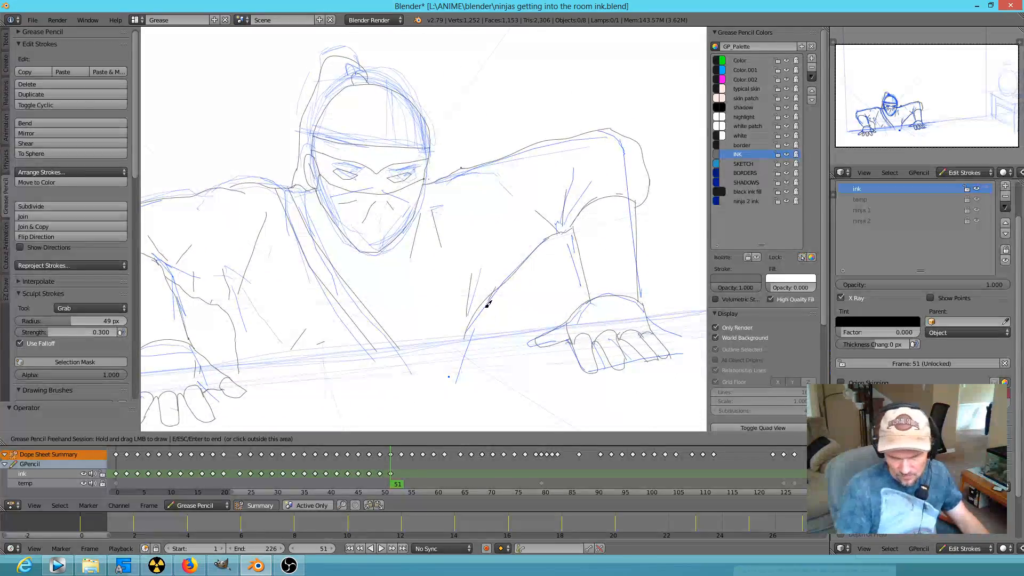
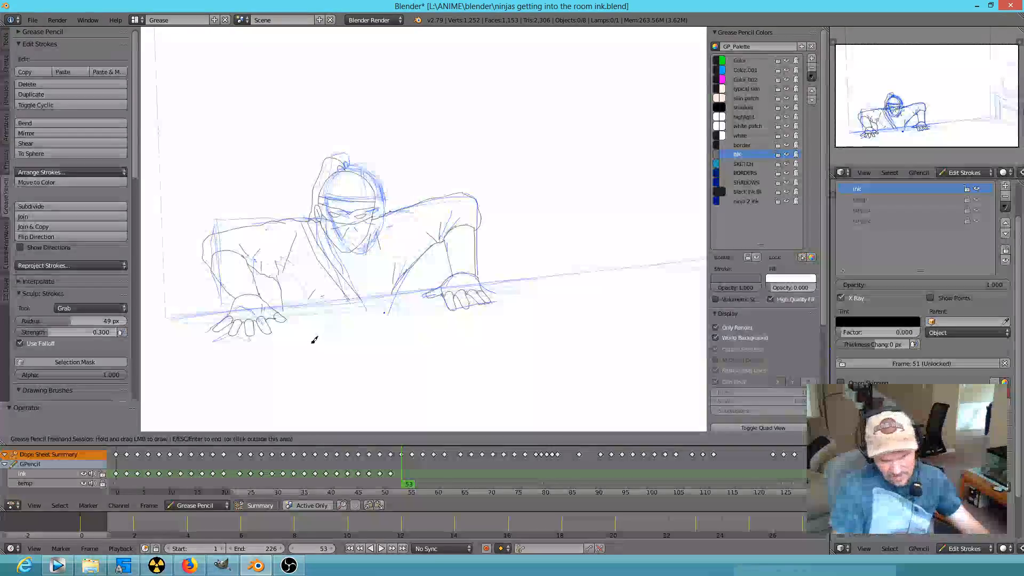
key("Escape")
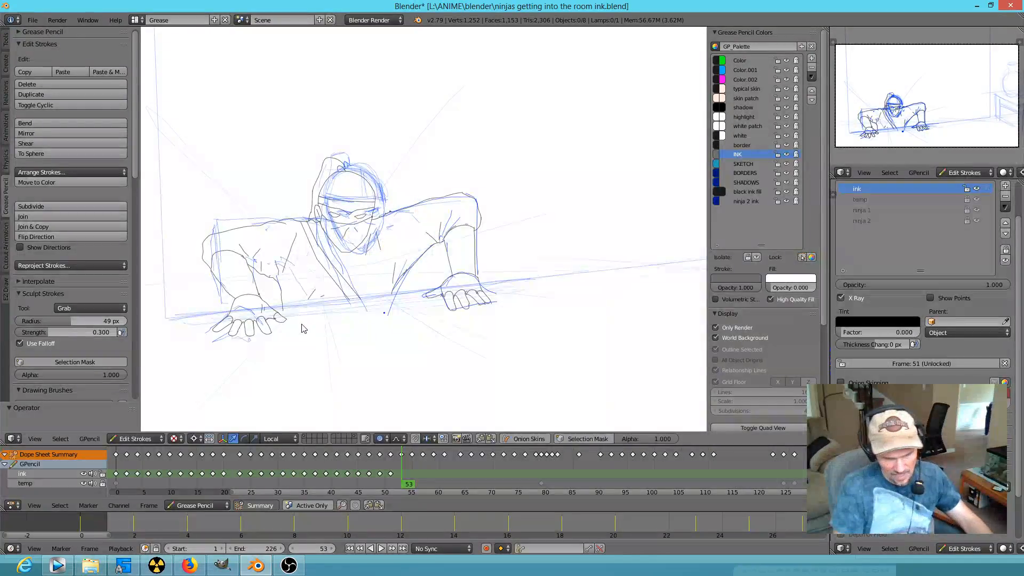
Lasso-select the strokes of the hand below the ear side and move them slightly toward the blue sketch
mouse_move(305, 329)
left_mouse_down("ctrl")
mouse_move(267, 292)
mouse_move(240, 342)
mouse_move(319, 348)
left_mouse_up("ctrl")
key("g")
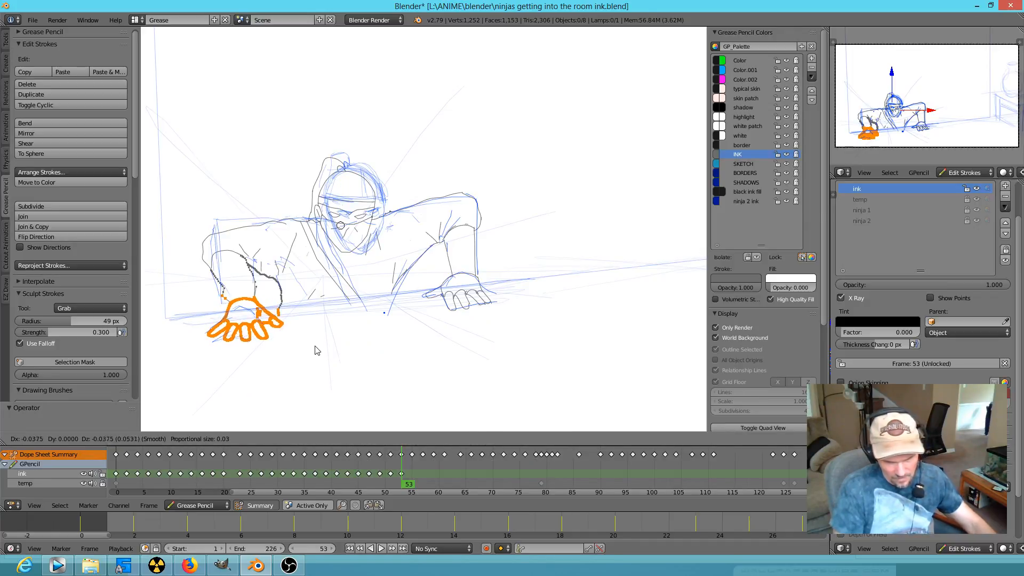
left_click(320, 343)
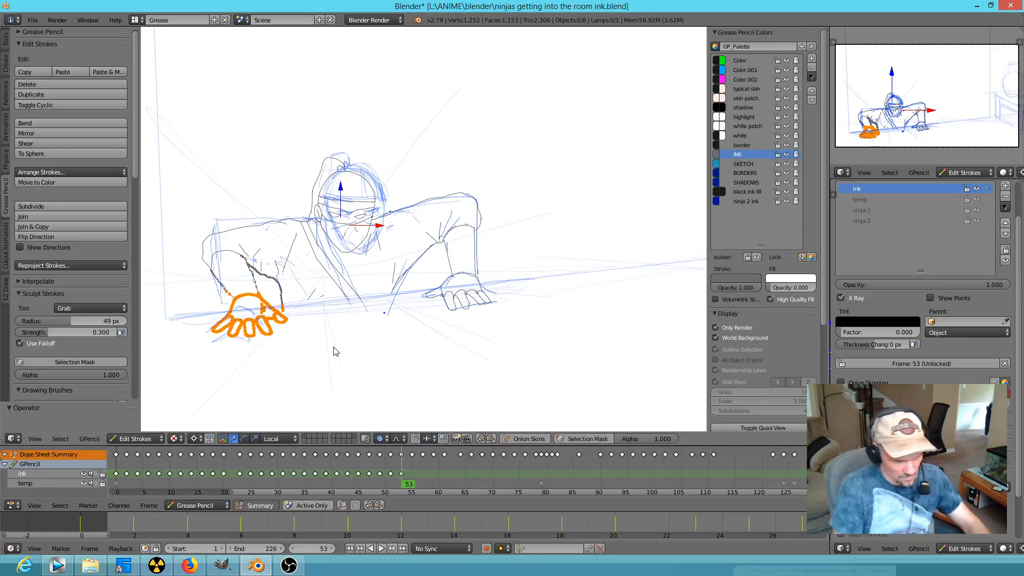
key("g")
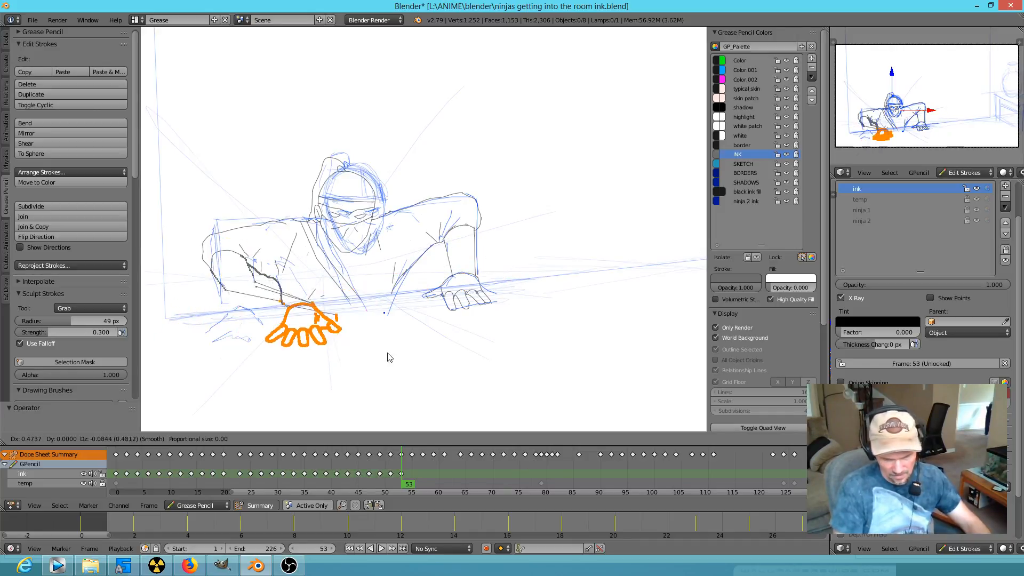
left_click(334, 347)
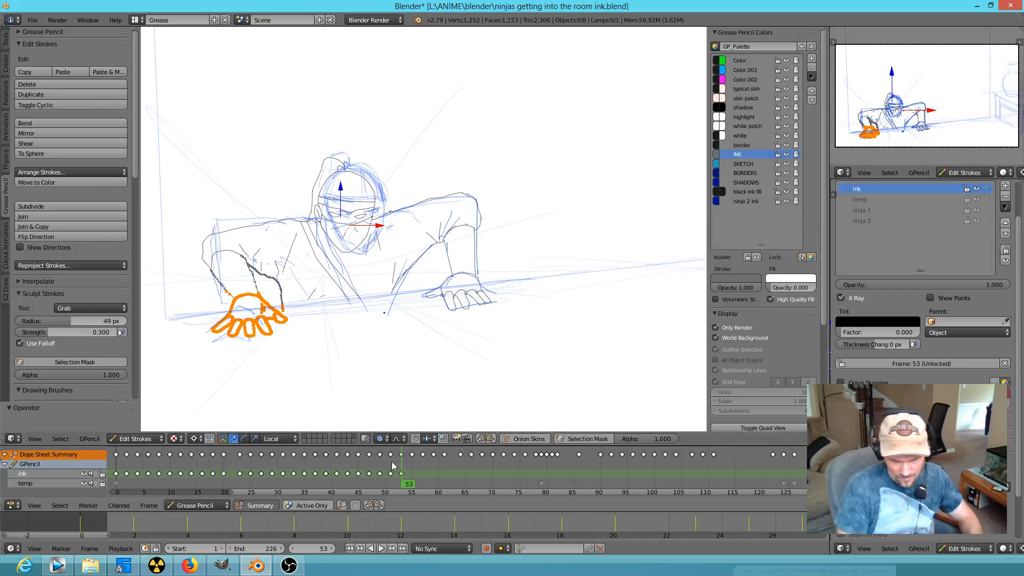
scroll(290, 325, "down", 2)
scroll(290, 322, "up", 2)
middle_click_drag(304, 320, 412, 324, "shift")
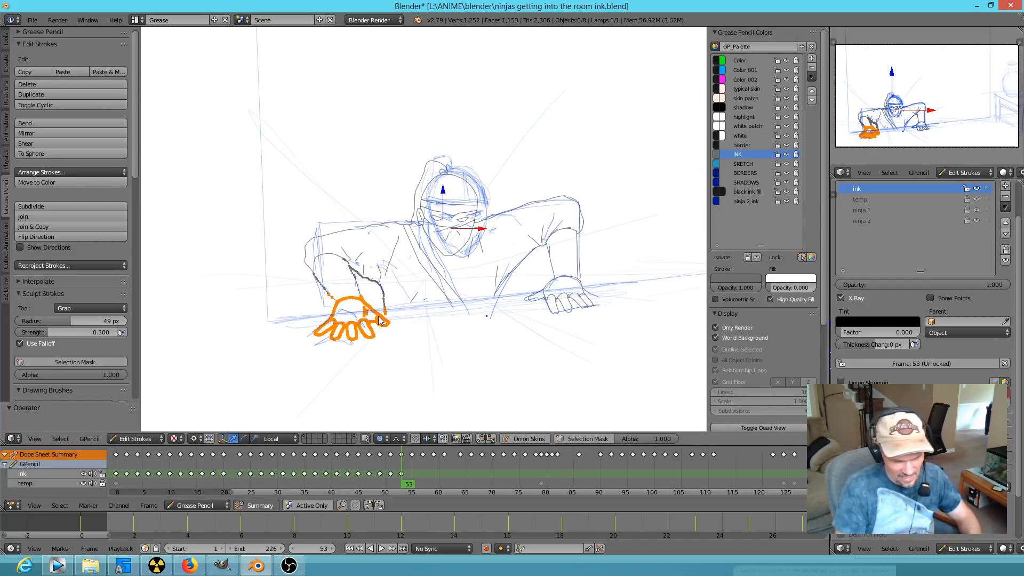
key("r")
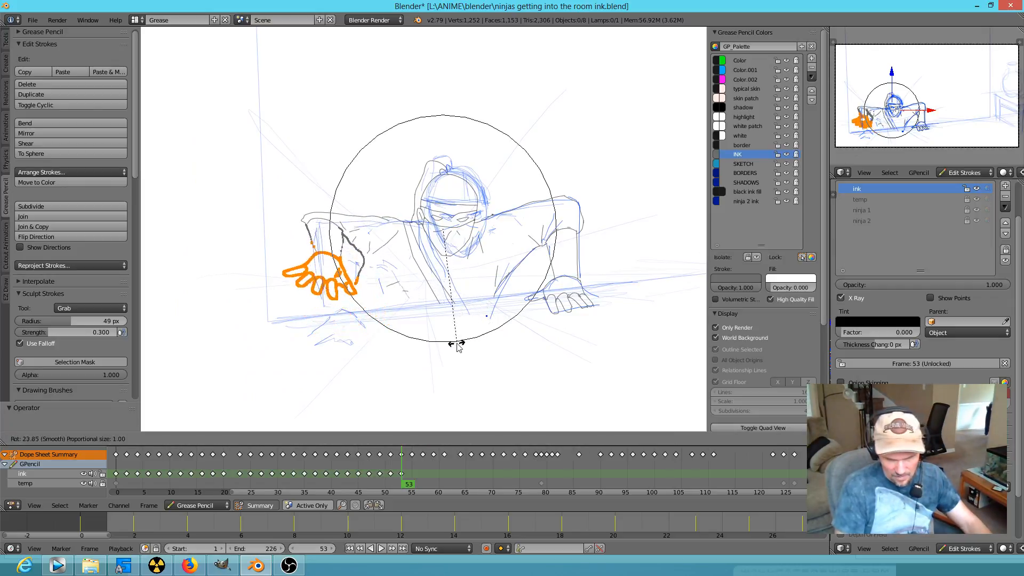
left_click(487, 334)
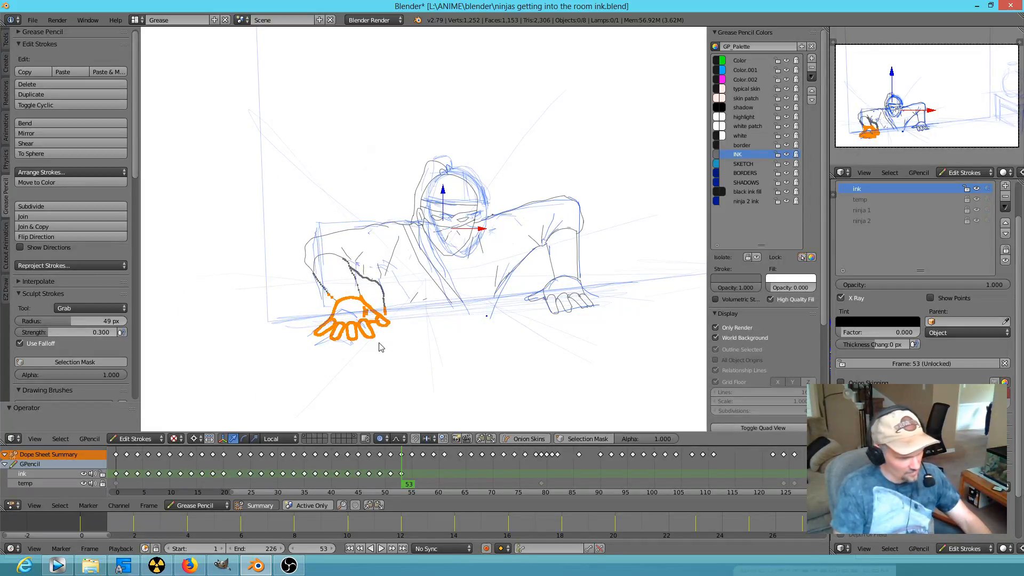
key("g")
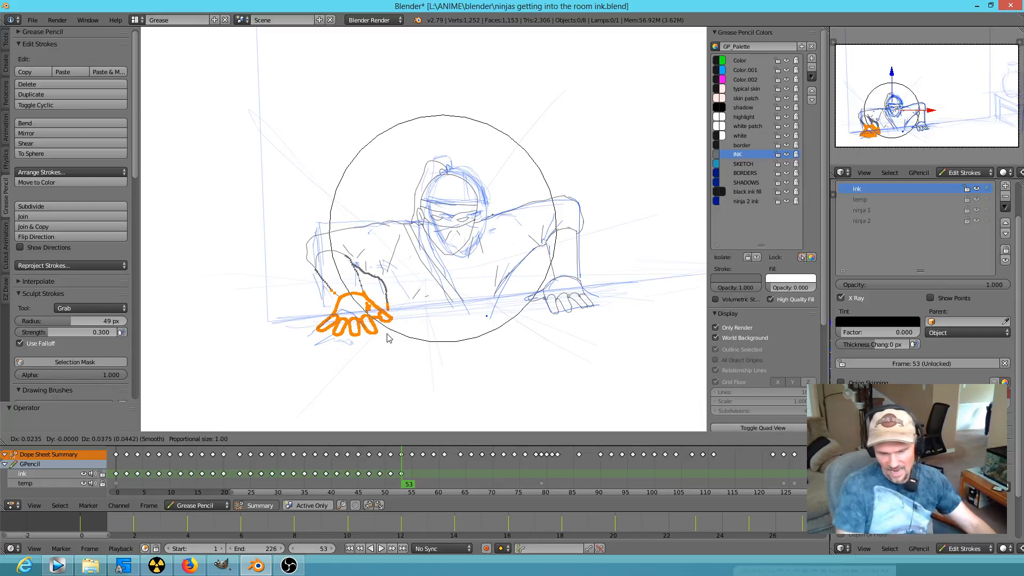
left_click(390, 340)
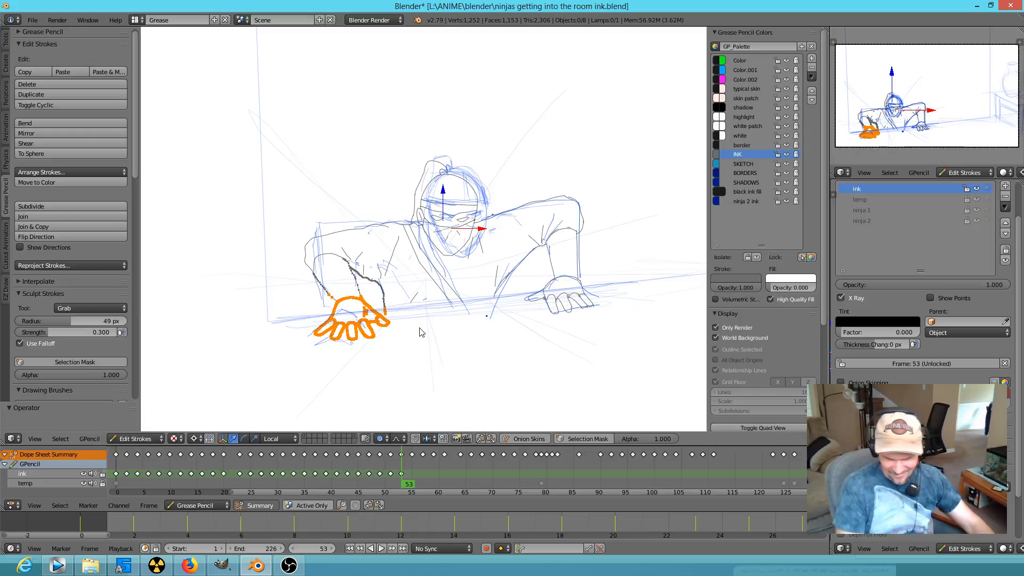
Shift the selected hand slightly, and pull the outer shoulder and forearm lines above it onto the blue sketch
key("g")
left_click(413, 328)
right_click(313, 236)
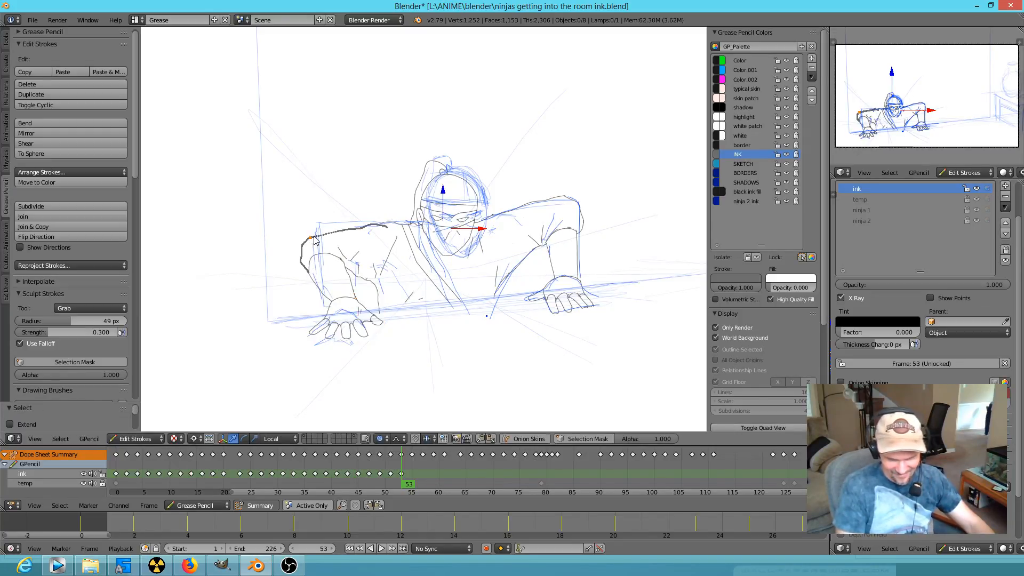
key("g")
left_click(319, 237)
right_click(318, 275)
key("g")
left_click(317, 273)
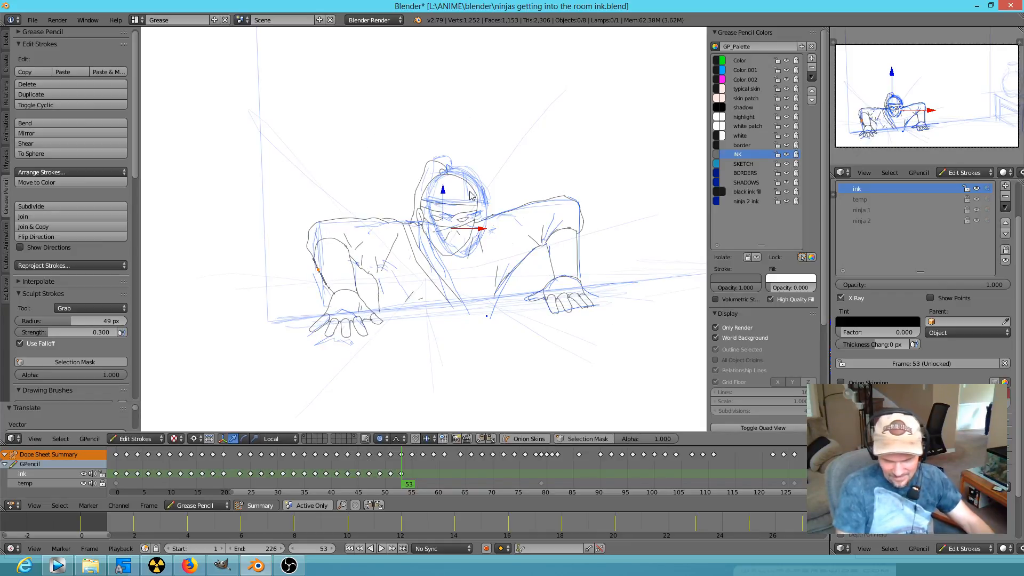
Lasso-select the linked forehead, eye and mask strokes and move them onto the sketched head with a proportional size of 0.35
scroll(470, 196, "up", 5)
mouse_move(530, 96)
left_mouse_down("ctrl")
mouse_move(497, 238)
mouse_move(539, 128)
left_mouse_up("ctrl")
key("ctrl+l")
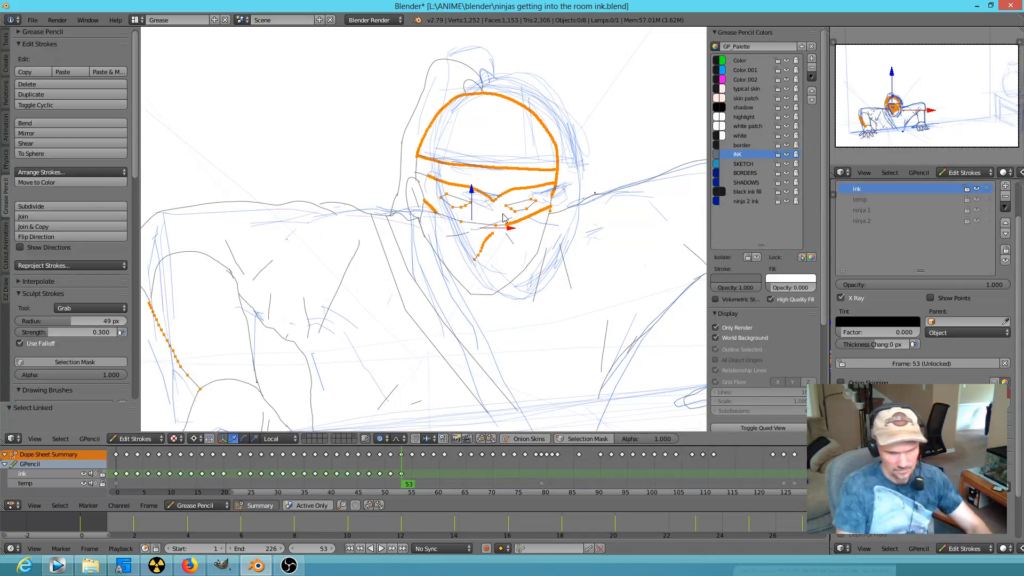
key("g")
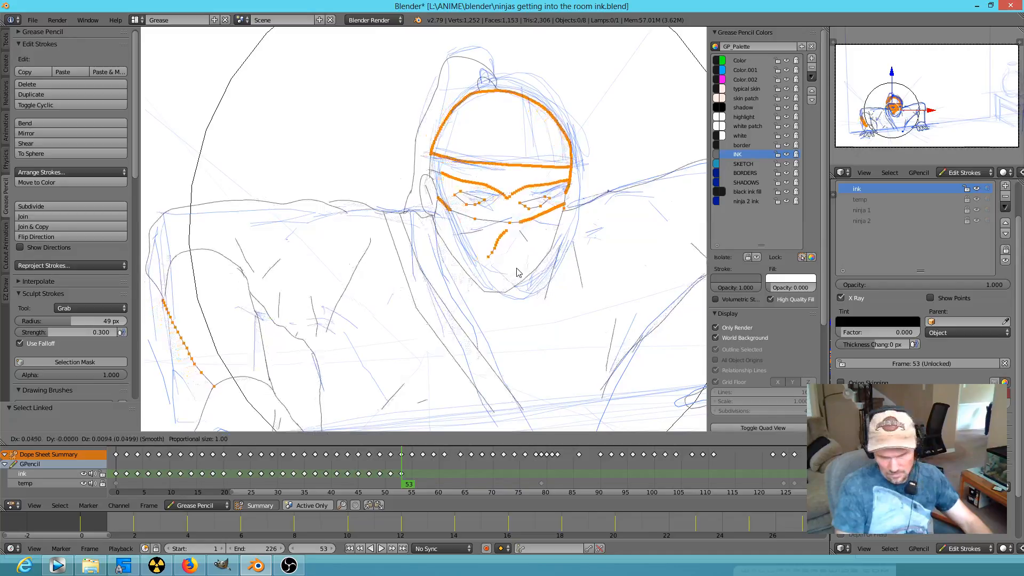
scroll(520, 273, "up", 5)
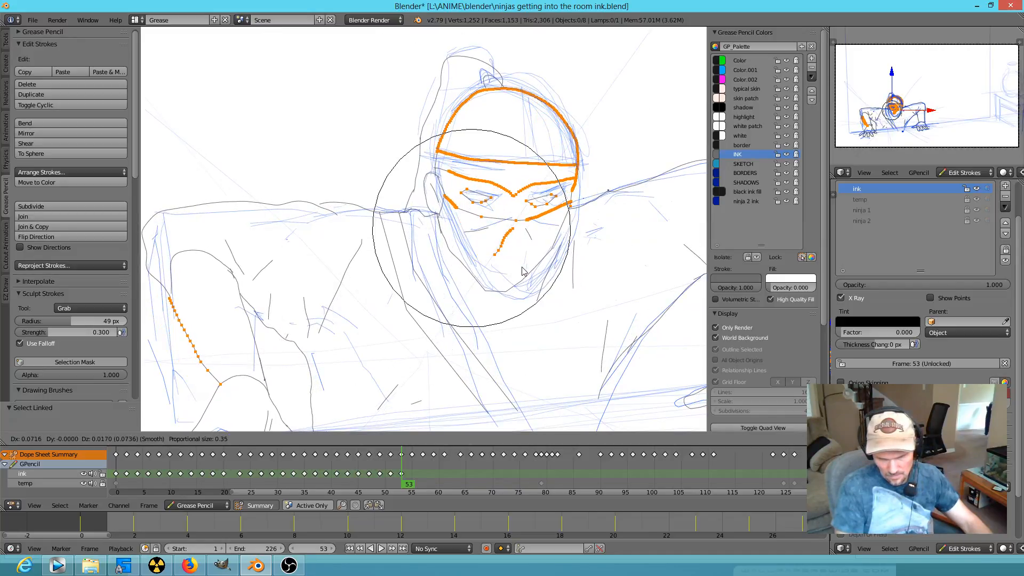
left_click(523, 271)
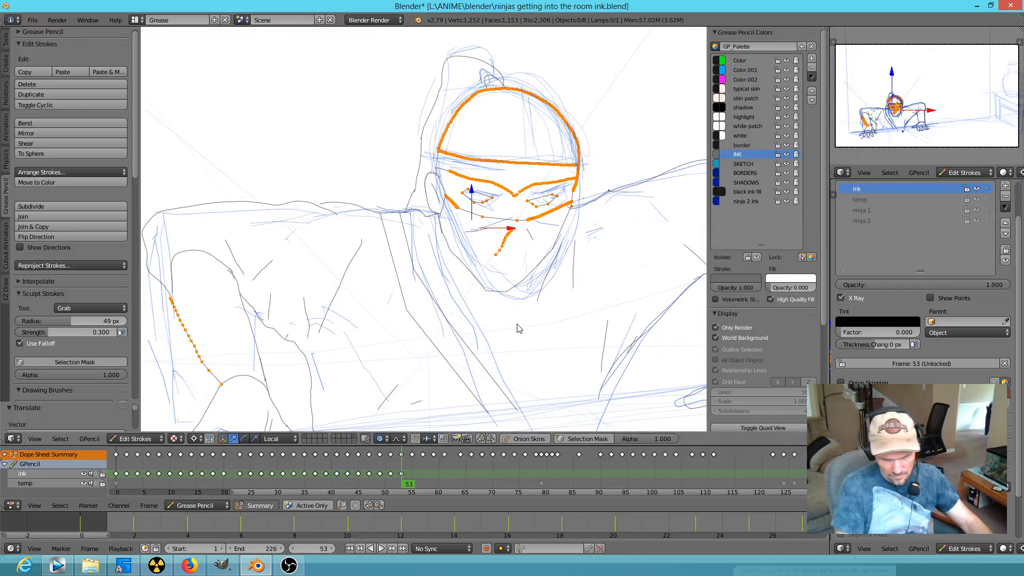
Select the chin point of the jaw stroke and move it onto the blue sketch with a proportional size of 0.35
right_click(510, 297)
key("g")
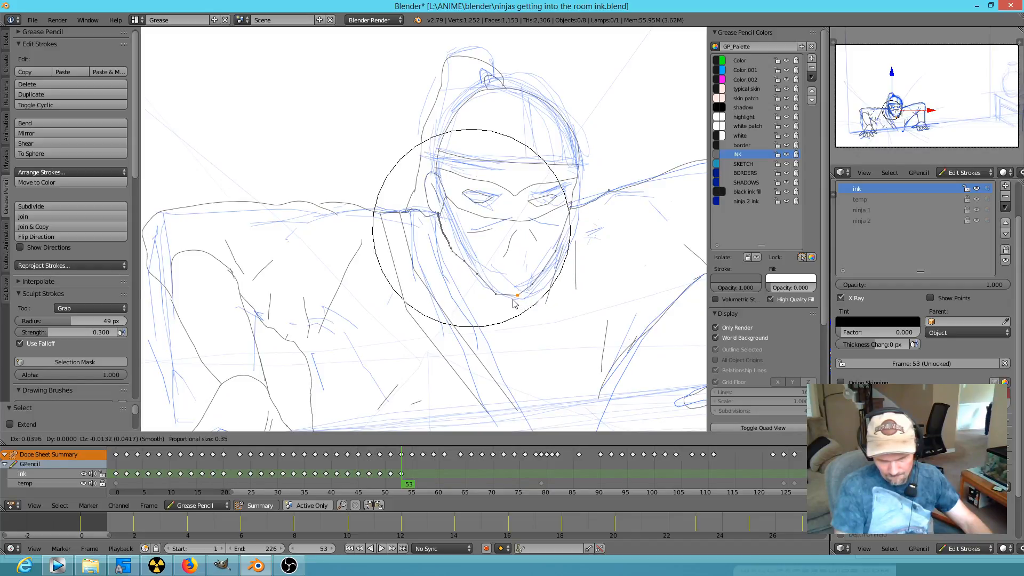
left_click(514, 304)
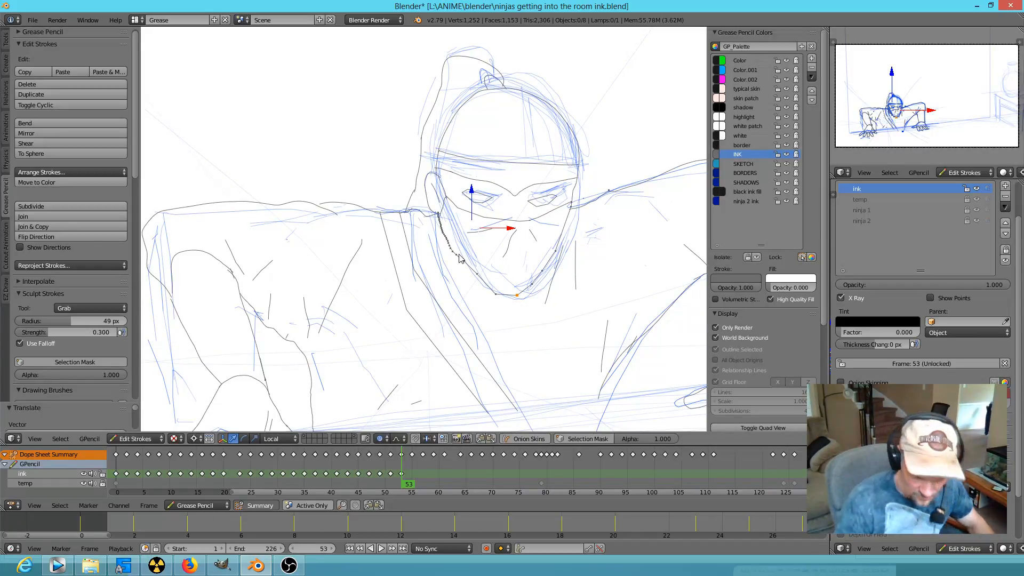
Reshape the ear-side jaw line with the Grab brush, smooth it with the Smooth brush, and return to the Grab brush
left_click_drag(460, 258, 446, 251)
key("d+e")
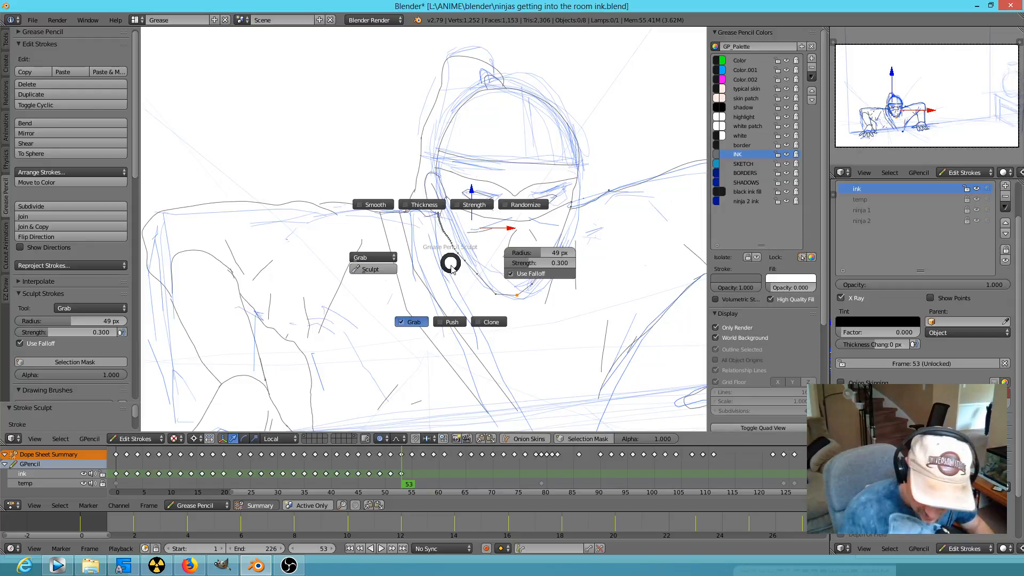
left_click(376, 206)
left_click_drag(418, 228, 483, 288)
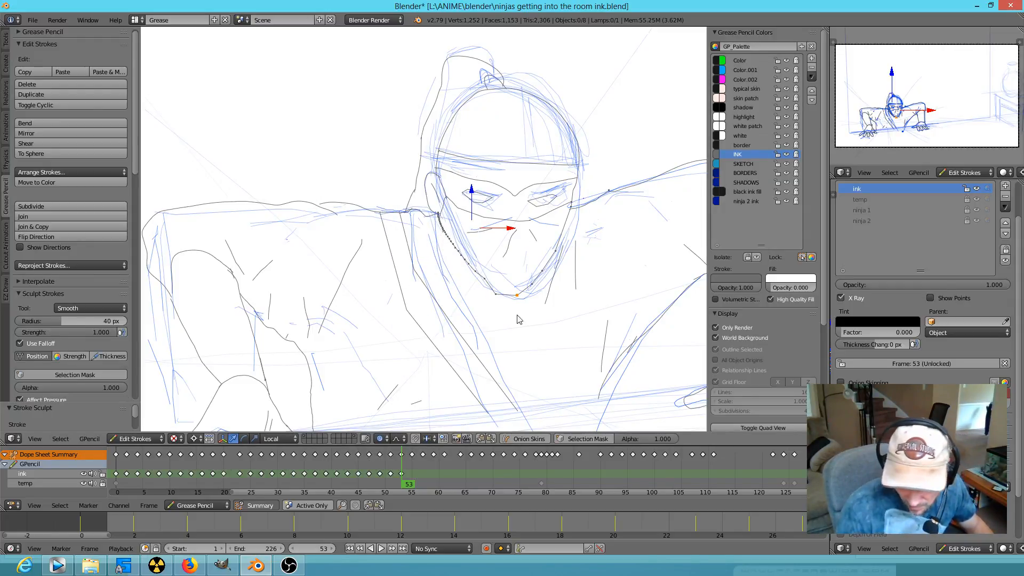
key("d+e")
left_click(480, 377)
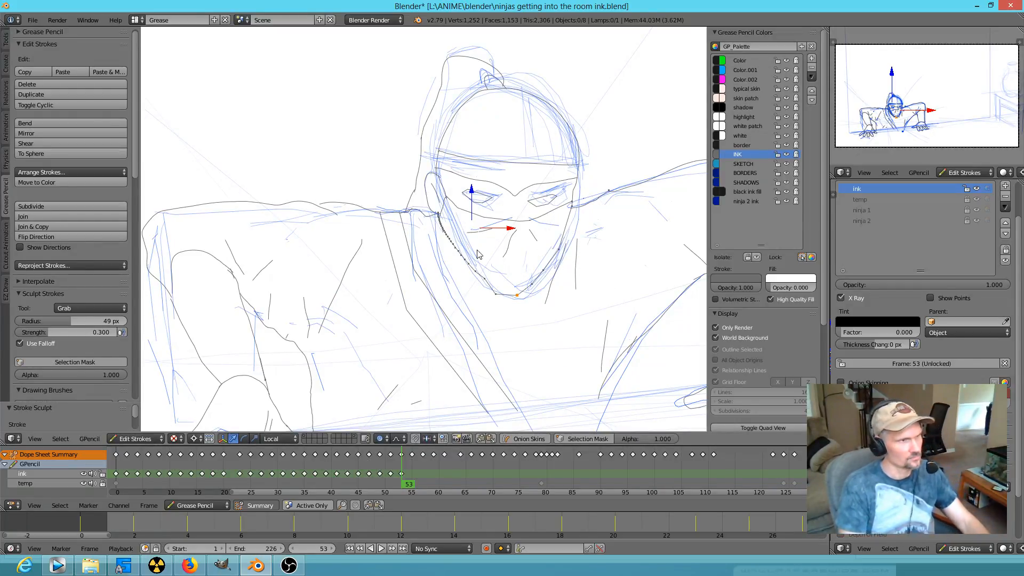
Advance to frame 55, lasso-select the head strokes, and move them up onto the sketched head with a proportional size of 0.91
scroll(474, 259, "down", 5)
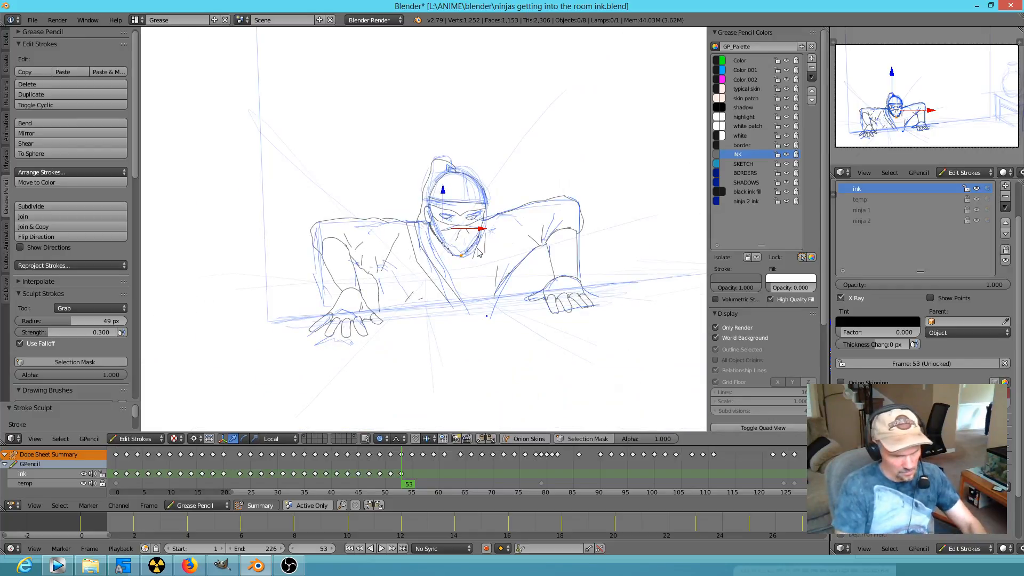
key("Up")
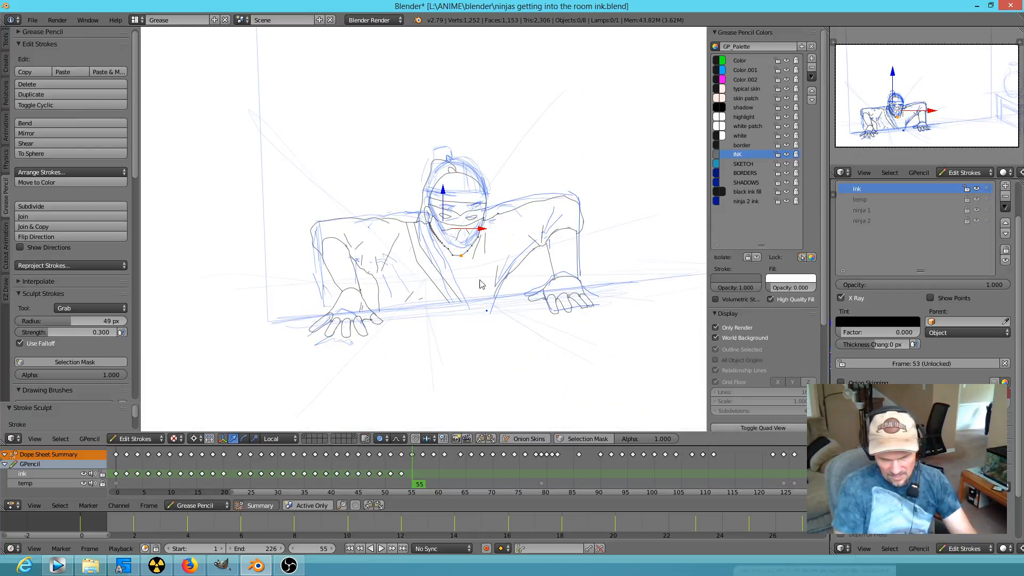
mouse_move(466, 155)
left_mouse_down("ctrl")
mouse_move(443, 136)
mouse_move(411, 211)
mouse_move(427, 251)
mouse_move(496, 207)
left_mouse_up("ctrl")
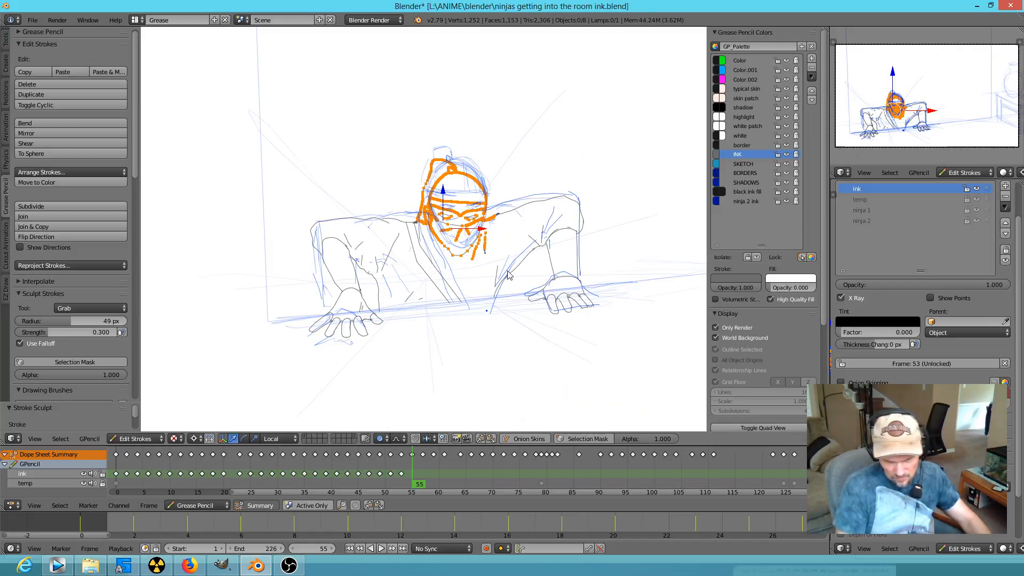
key("g")
scroll(476, 280, "down", 4)
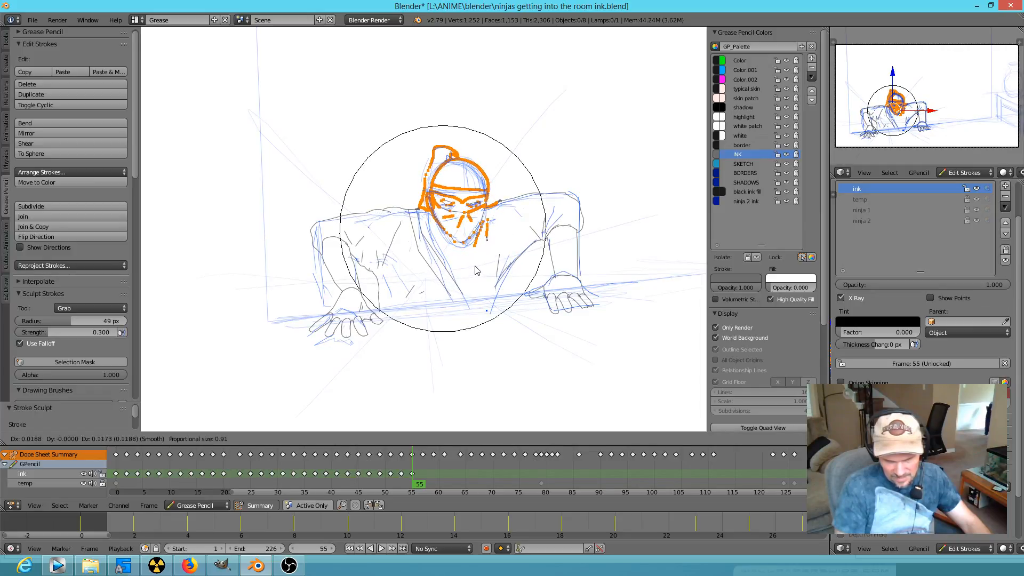
left_click(474, 274)
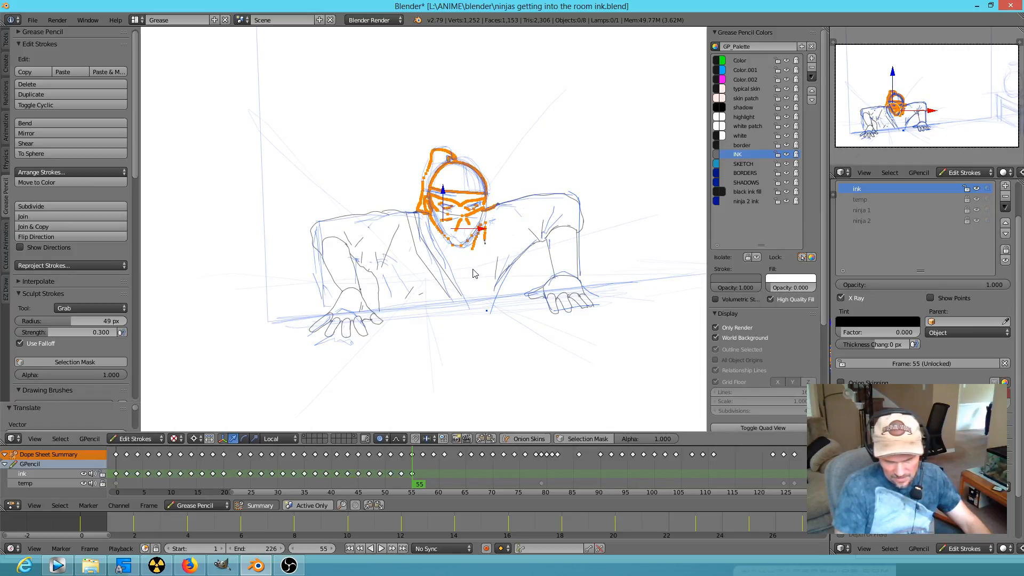
Pull the wrist and outer forearm lines of the ear-side arm onto the sketch with a proportional size of 0.35
right_click(340, 296)
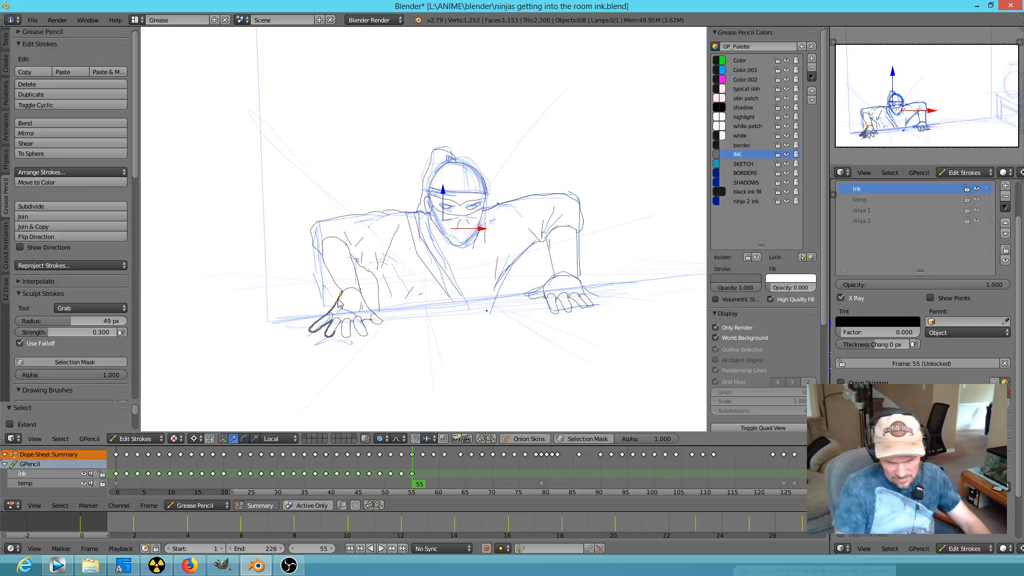
key("g")
scroll(335, 305, "up", 10)
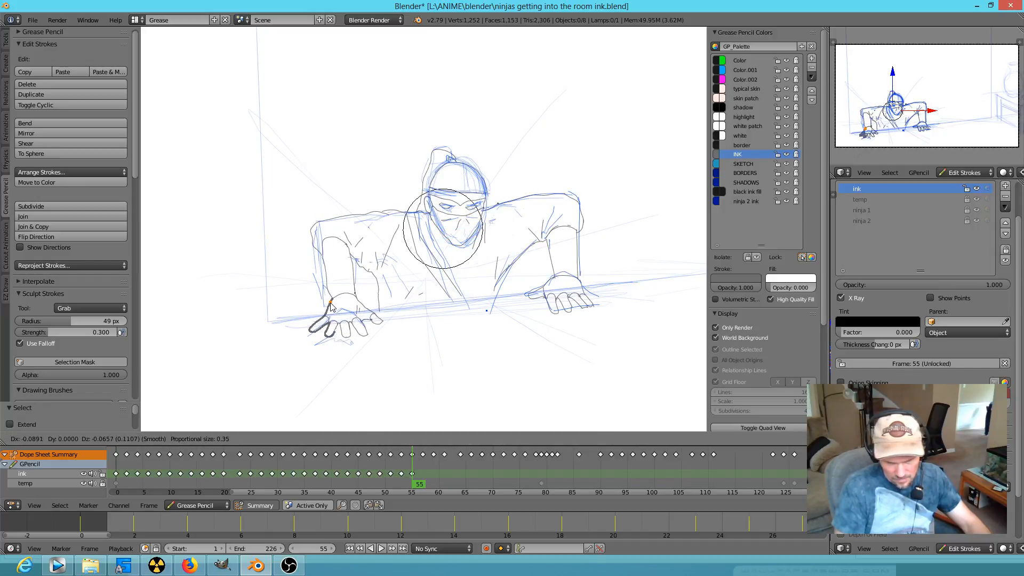
left_click(319, 262)
key("g")
left_click(322, 268)
key("g")
left_click(346, 275)
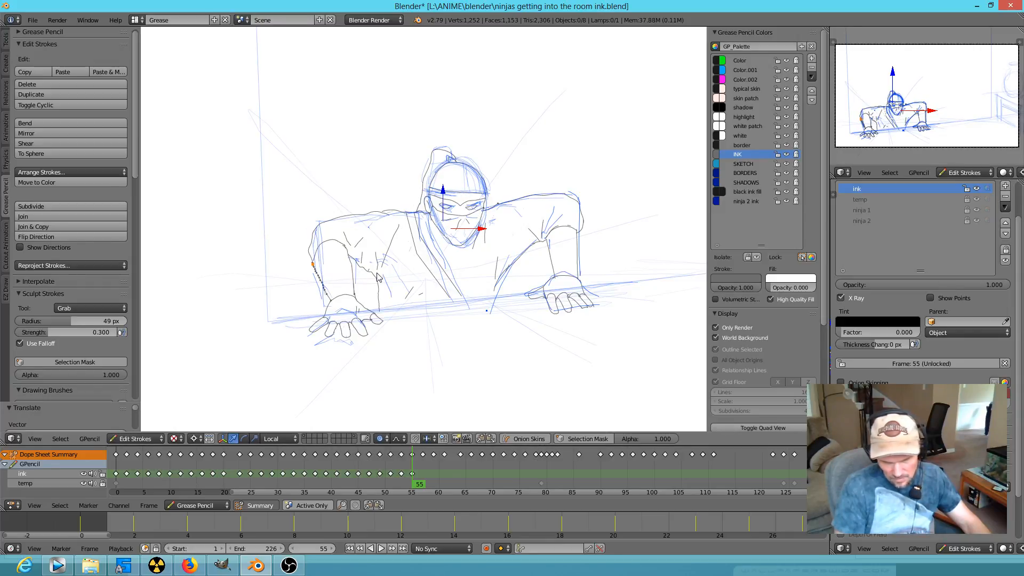
Move the lower ends of the ear-side inner sleeve line and the opposite torso line onto the blue sketch
left_click(373, 305)
key("g")
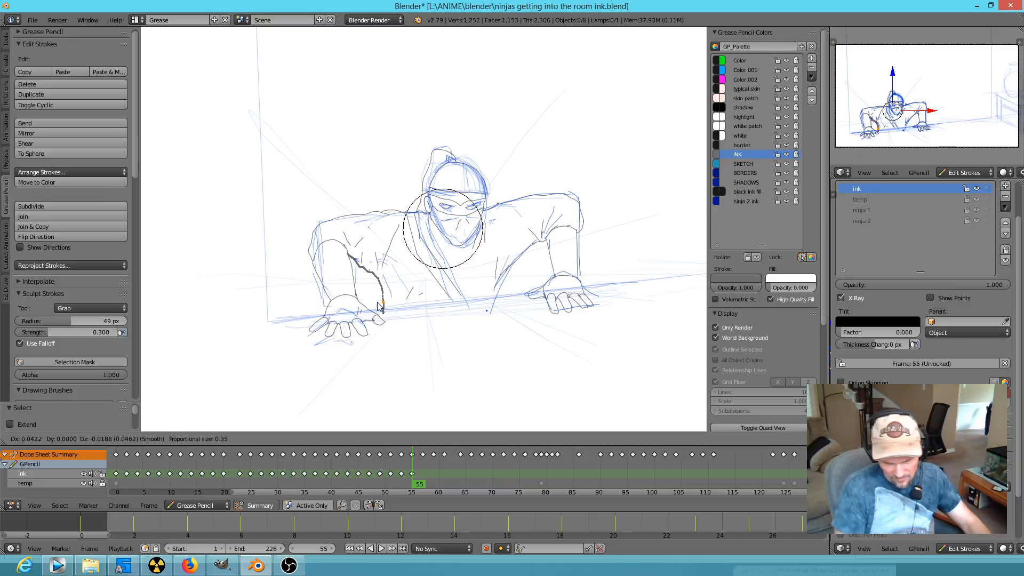
left_click(377, 305)
left_click(498, 294)
key("g")
left_click(498, 300)
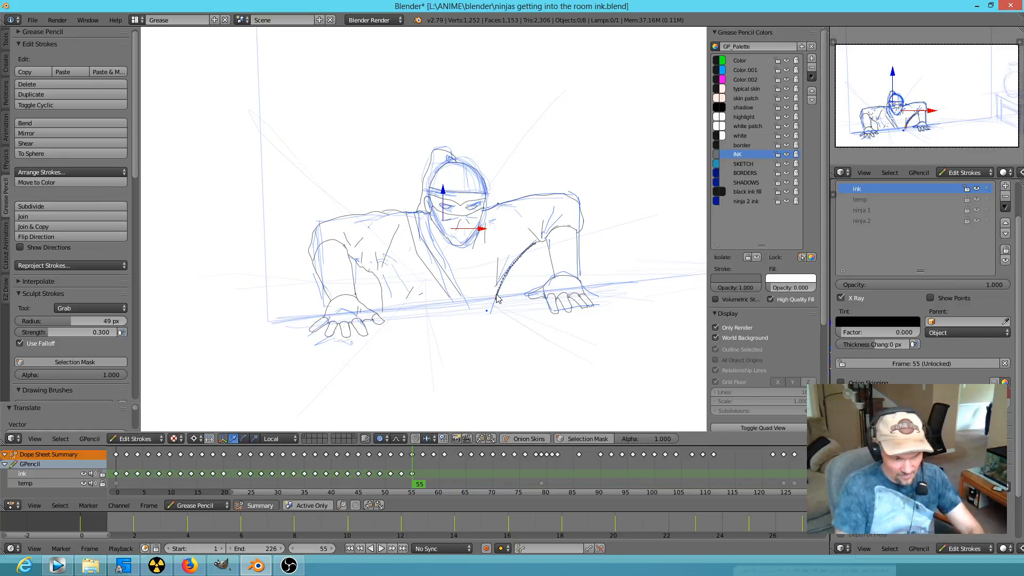
Step back and forth through the neighbouring frames up to frame 59 to compare the ink with the sketch
key("Left")
key("Left")
key("Right")
key("Right")
key("Right")
key("Right")
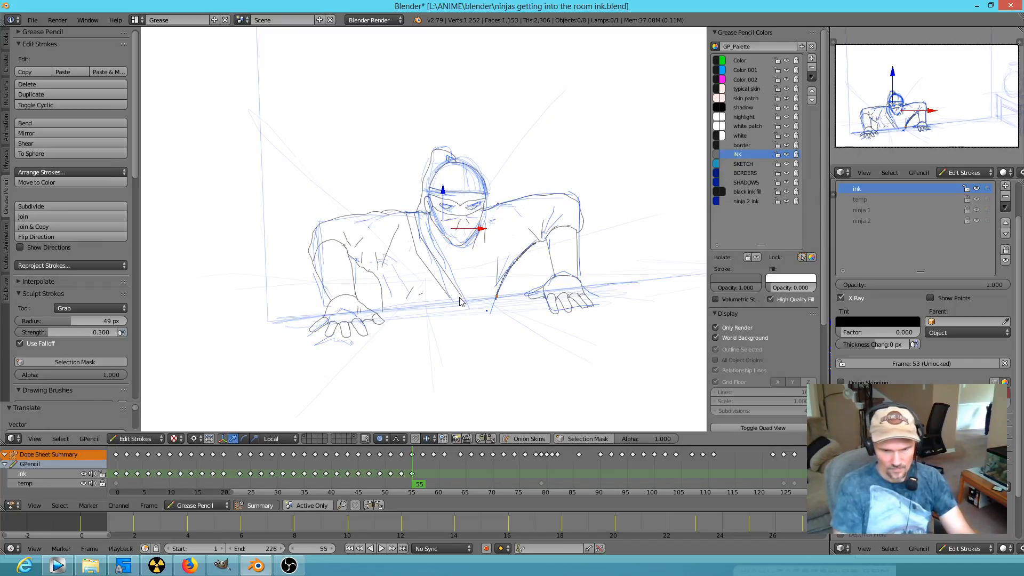
key("Right")
key("Right")
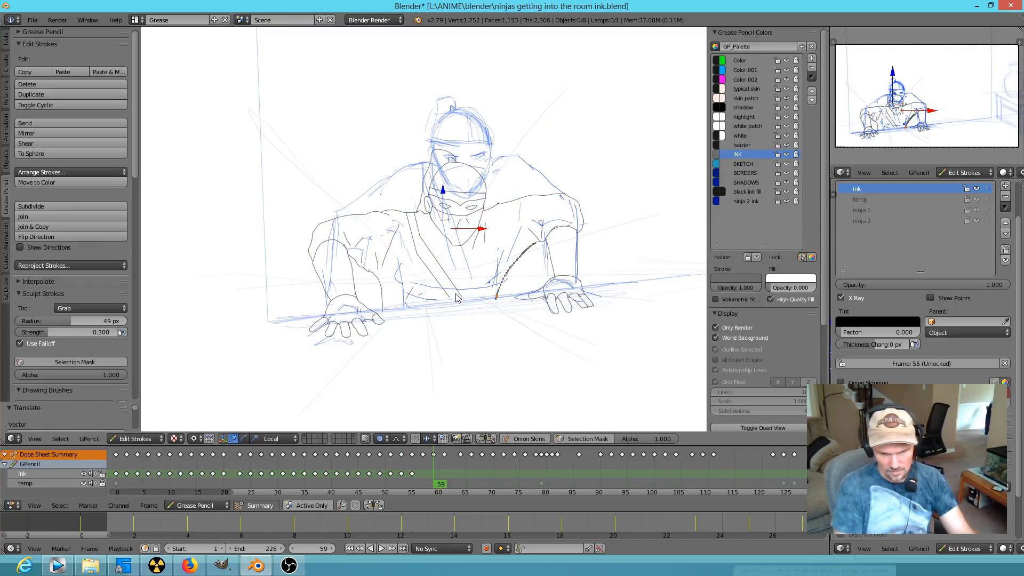
Go to frame 57, lasso-select the head and collar strokes, and move them up onto the sketch with a proportional size of 0.62
key("Left")
key("Left")
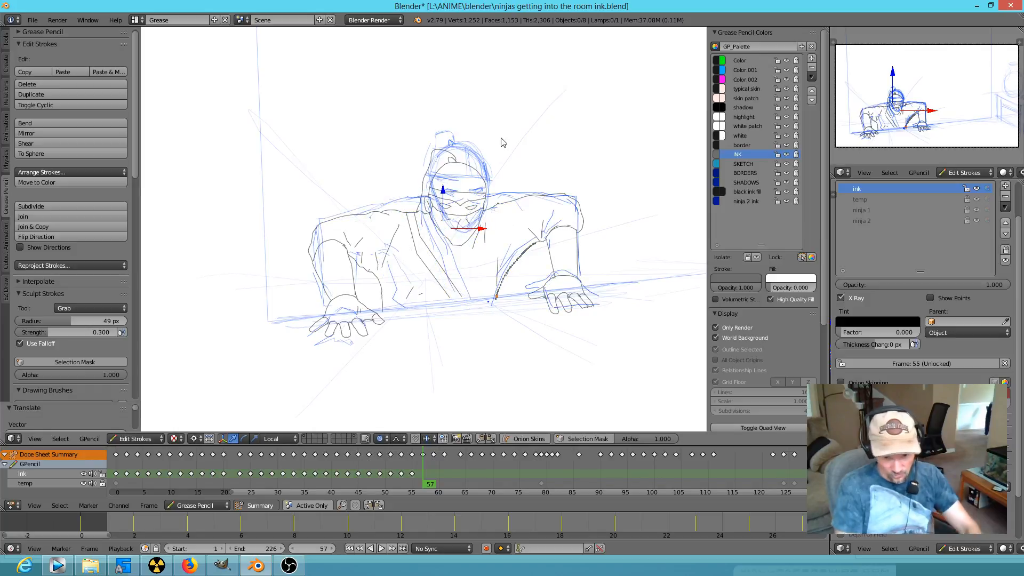
mouse_move(467, 132)
left_mouse_down("ctrl")
mouse_move(452, 138)
mouse_move(406, 224)
mouse_move(468, 259)
mouse_move(501, 165)
mouse_move(483, 147)
left_mouse_up("ctrl")
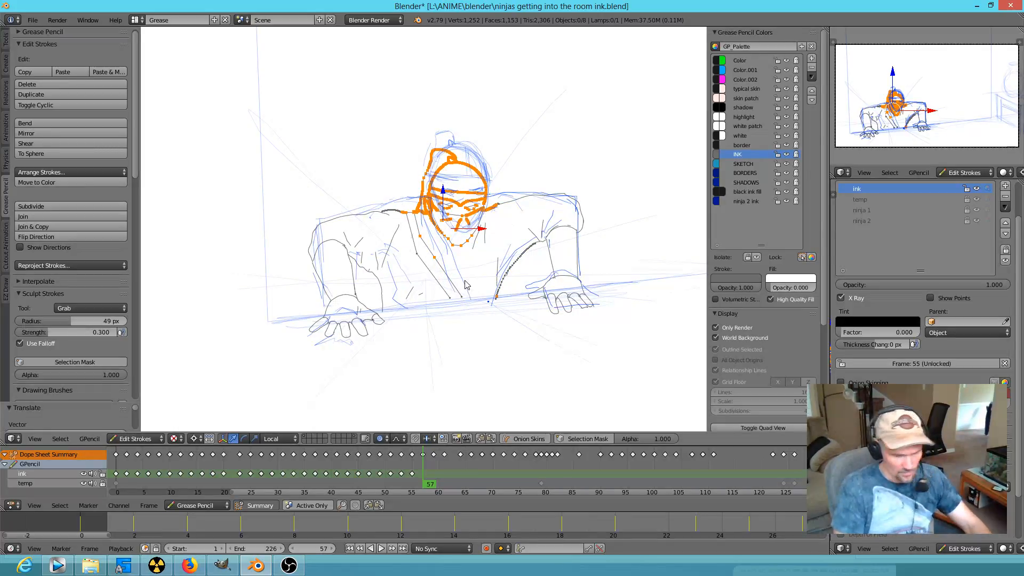
key("g")
scroll(463, 274, "down", 6)
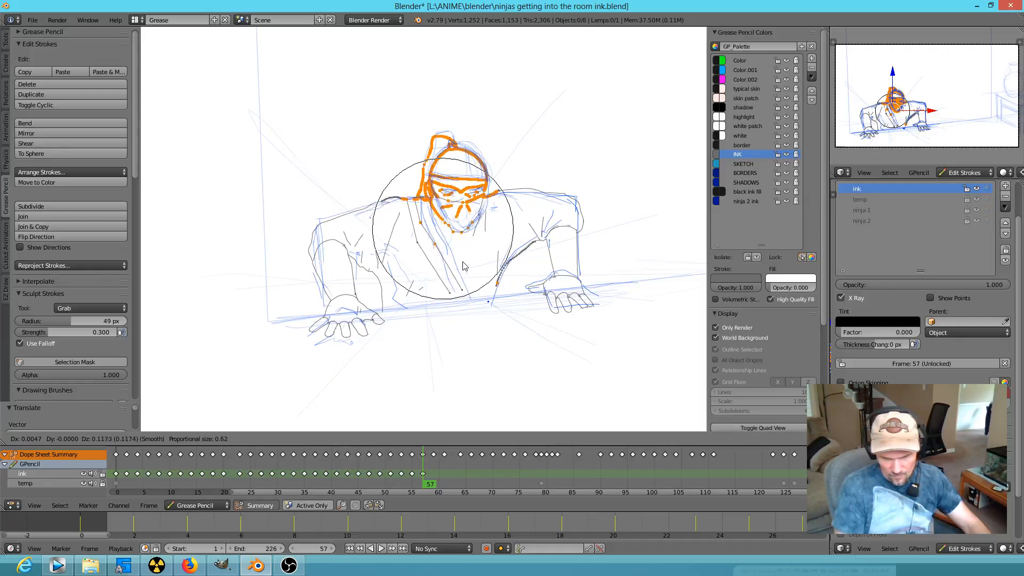
scroll(463, 266, "up", 1)
scroll(463, 266, "down", 1)
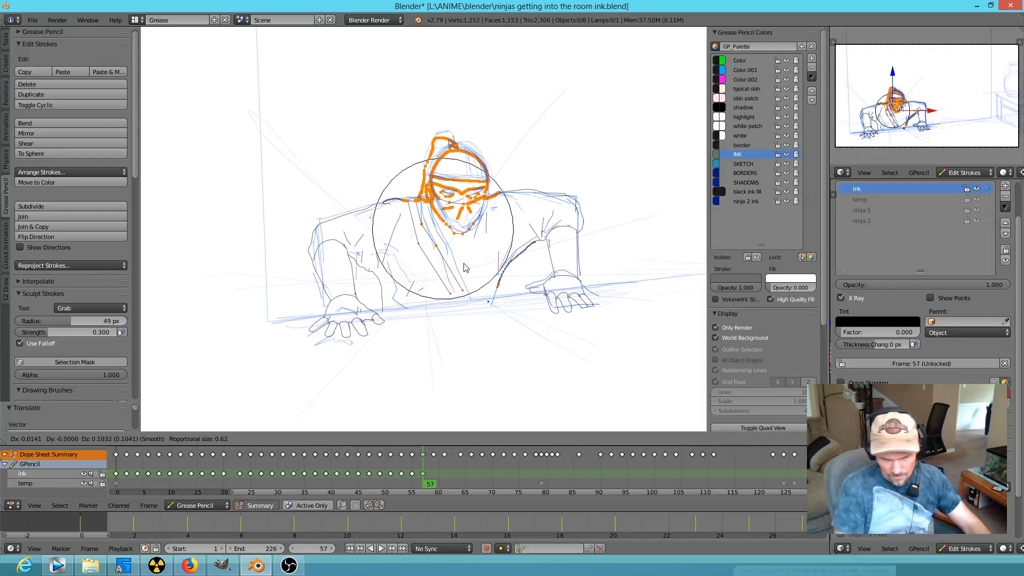
left_click(464, 267)
Pull the elbow bend of the ear-side inner sleeve and the torso line beside the opposite arm onto the blue sketch
right_click(382, 262)
key("g")
left_click(394, 265)
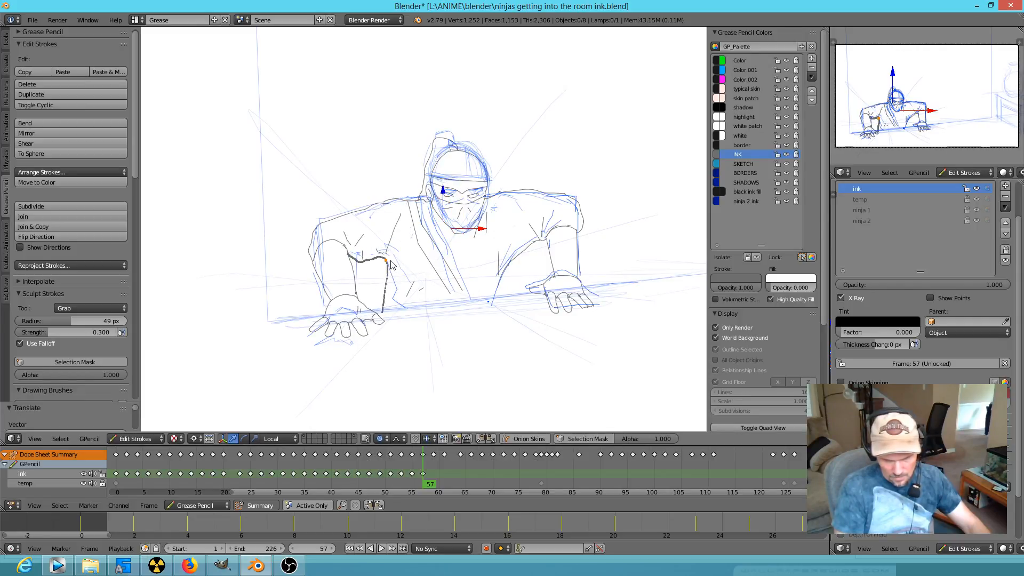
right_click(513, 263)
key("g")
left_click(509, 255)
right_click(500, 289)
key("g")
left_click(498, 303)
Set proportional editing to Connected and pull the lower end of the ear-side inner sleeve line outward onto the sketch
right_click(390, 302)
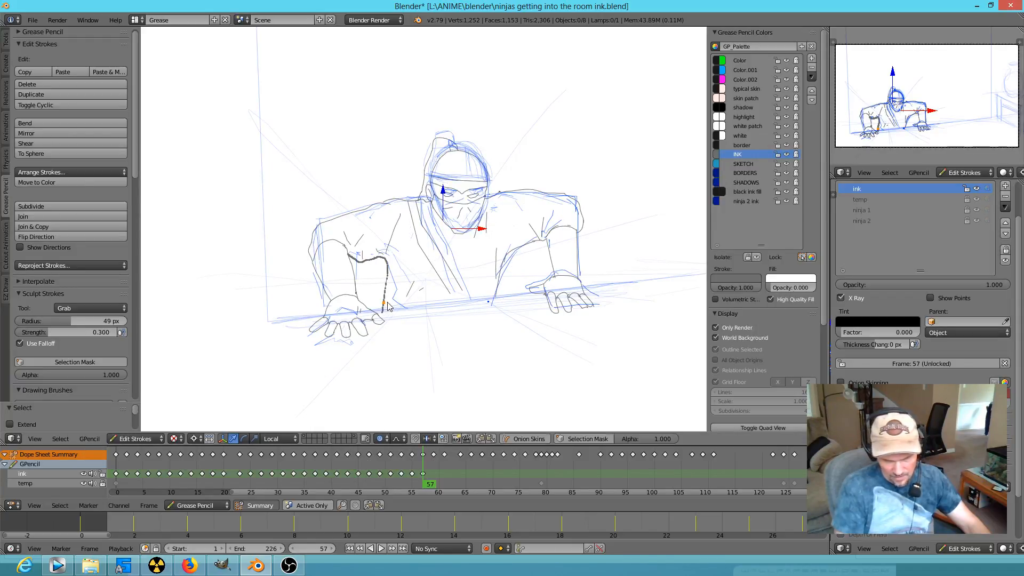
key("g")
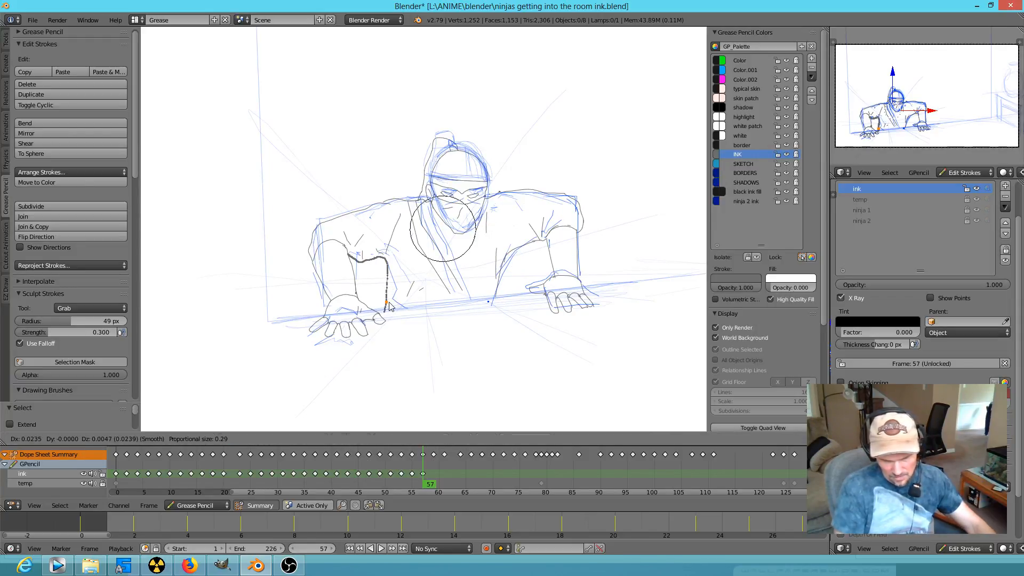
left_click(386, 306)
left_click(382, 438)
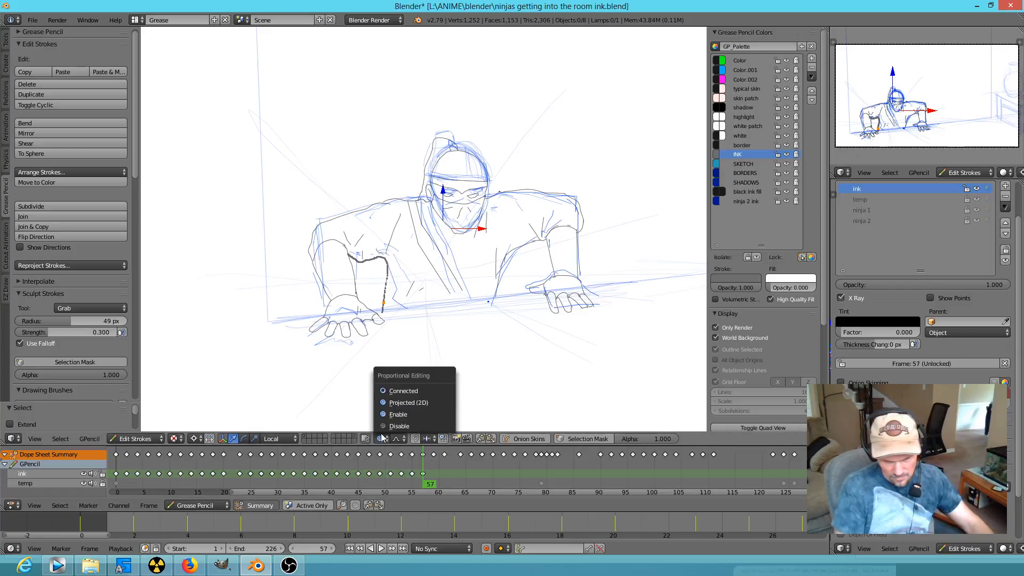
left_click(391, 388)
key("g")
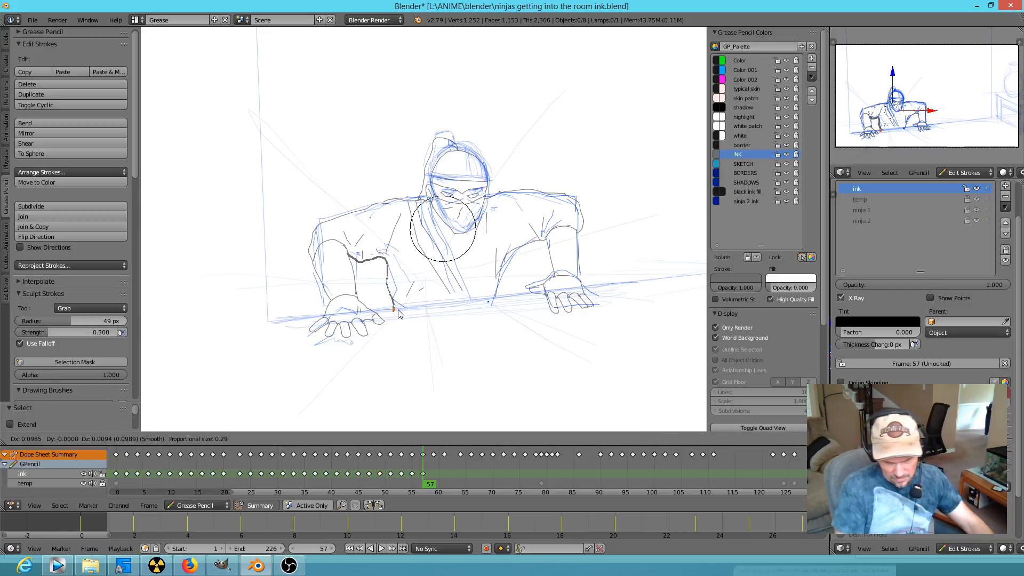
left_click(396, 315)
Pull the lower ends of the chest lapel lines down toward the floor line on frames 57 and 55
right_click(463, 294)
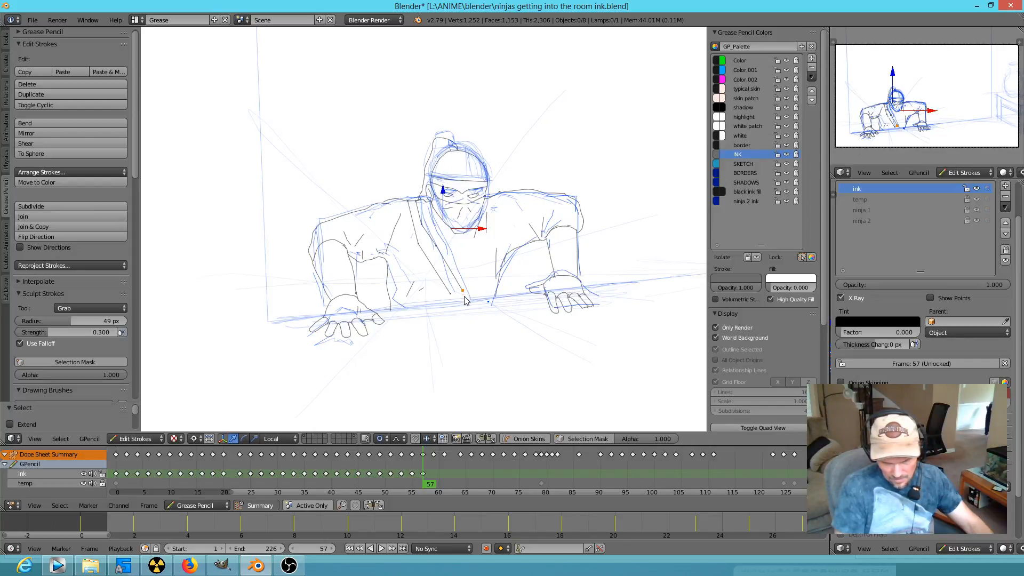
key("g")
left_click(469, 305)
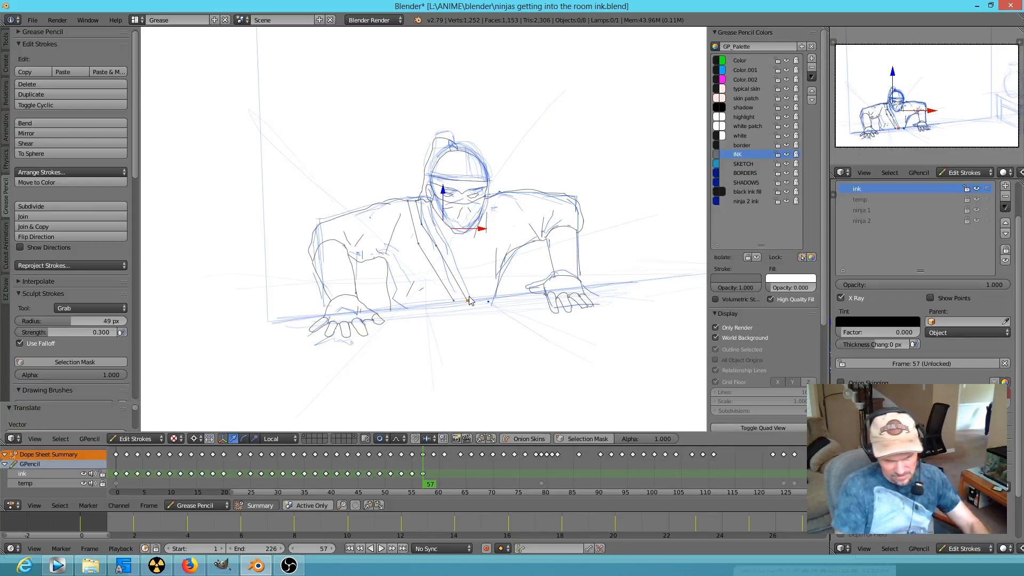
key("Down")
right_click(463, 302)
key("g")
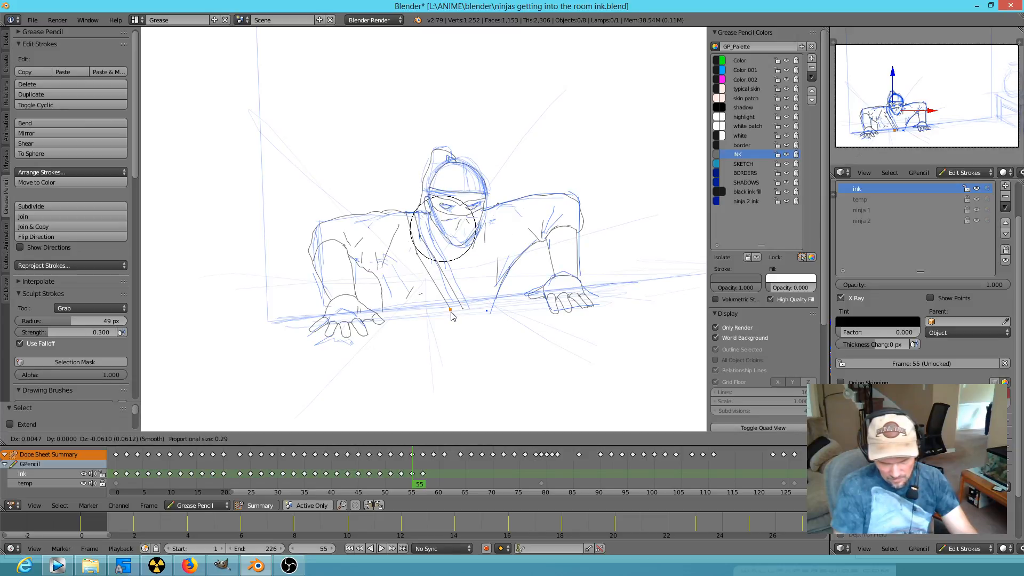
left_click(451, 312)
Go back to frame 53, set proportional editing to Enable, and pull the ear-side wrist and outer arm lines onto the sketch
key("ctrl+z")
key("ctrl+shift+z")
key("ctrl+z")
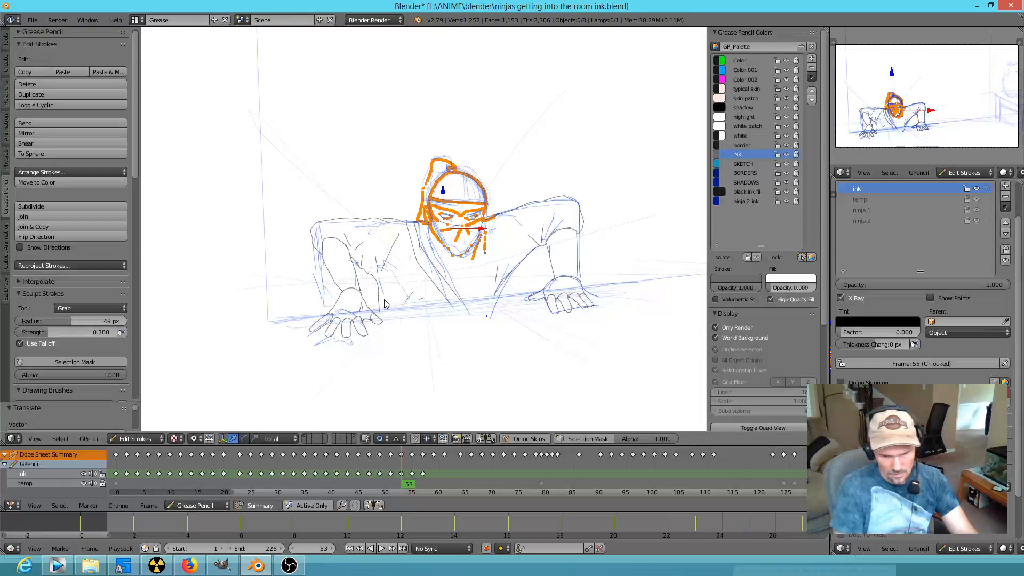
right_click(338, 291)
key("g")
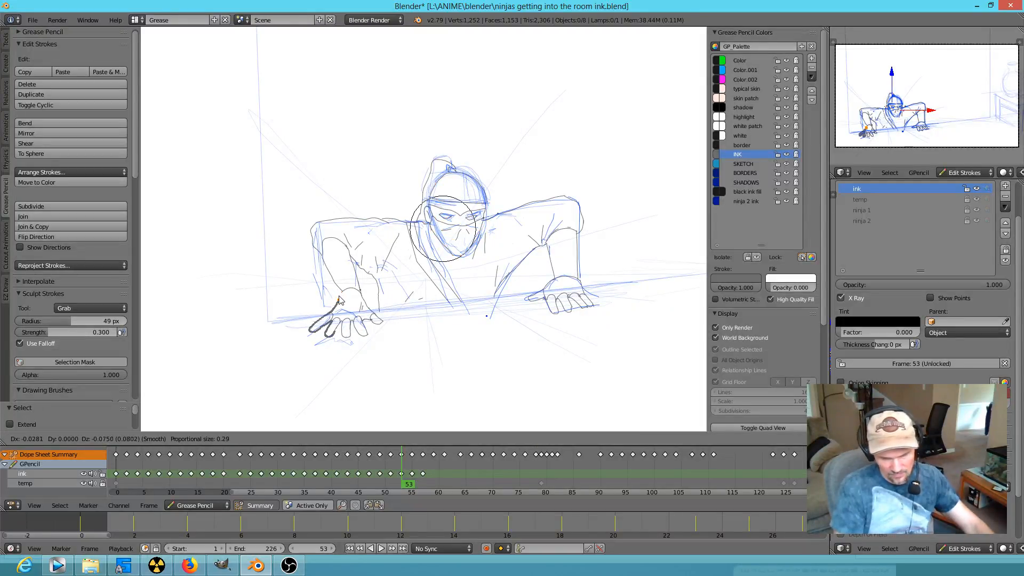
left_click(340, 300)
left_click(382, 439)
left_click(395, 414)
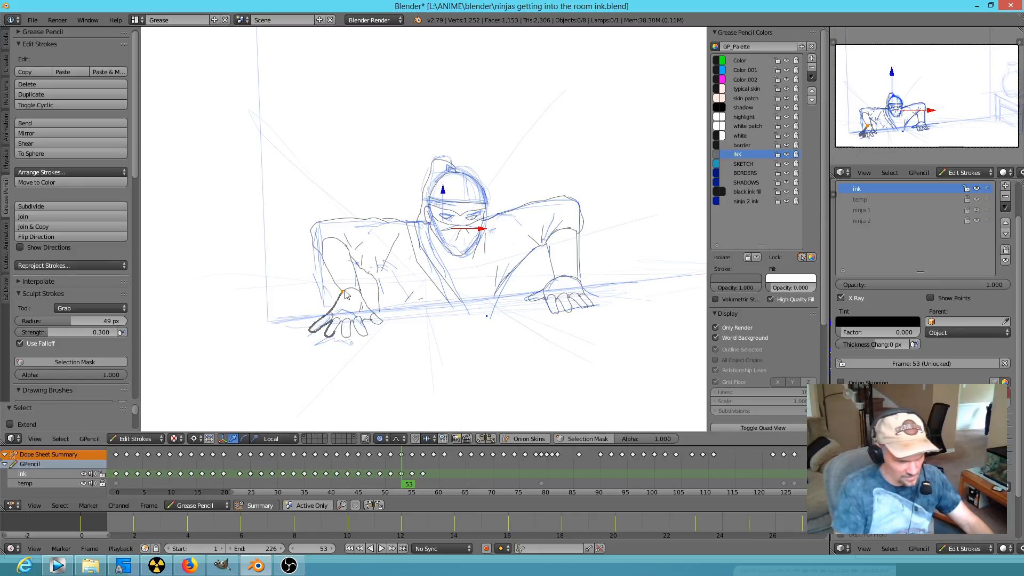
key("g")
left_click(320, 259)
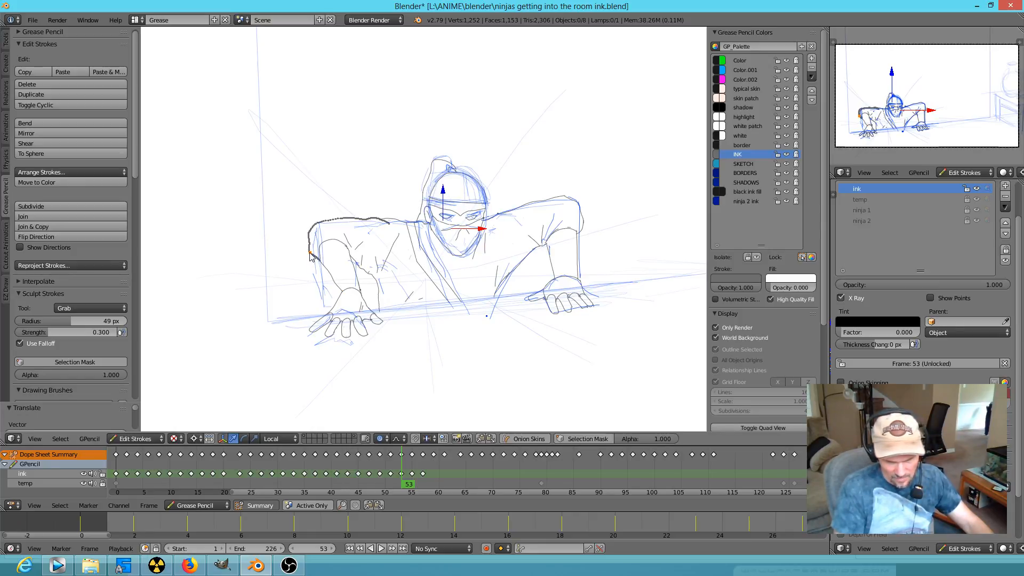
key("g")
left_click(335, 299)
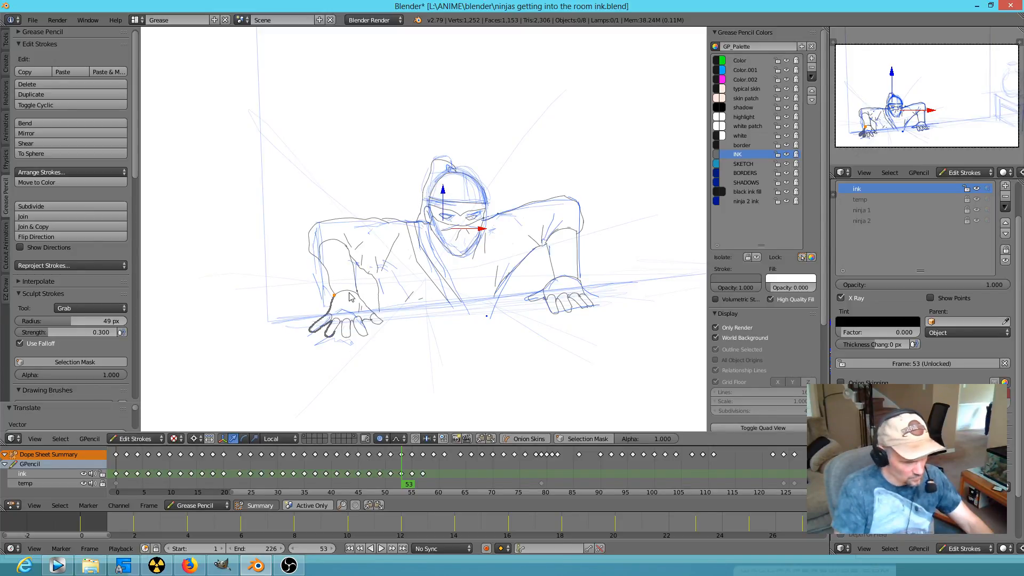
Set the sculpt brush to Smooth and smooth the ear-side outer arm line on frame 53
key("d+e")
left_click(294, 249)
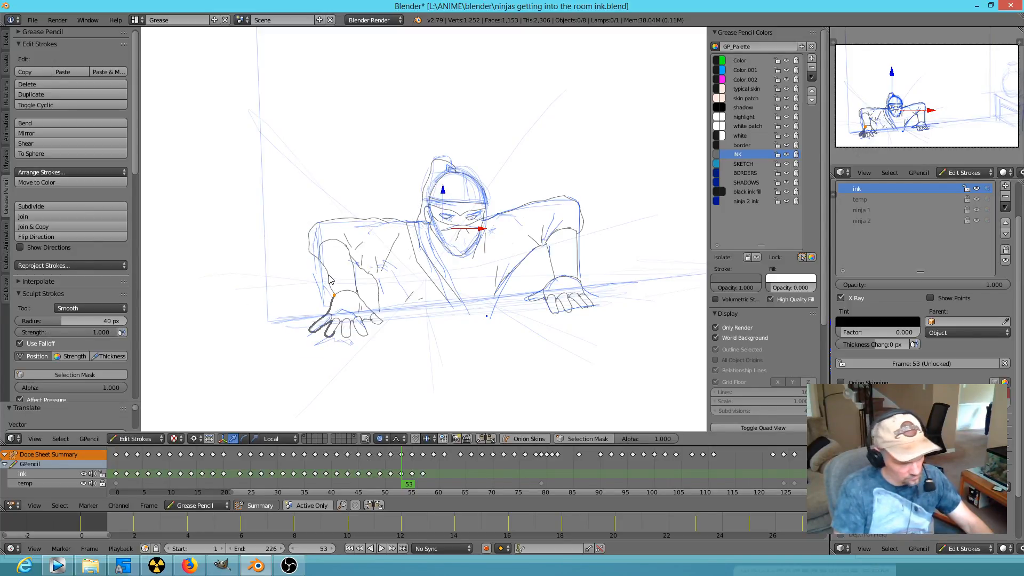
key("e")
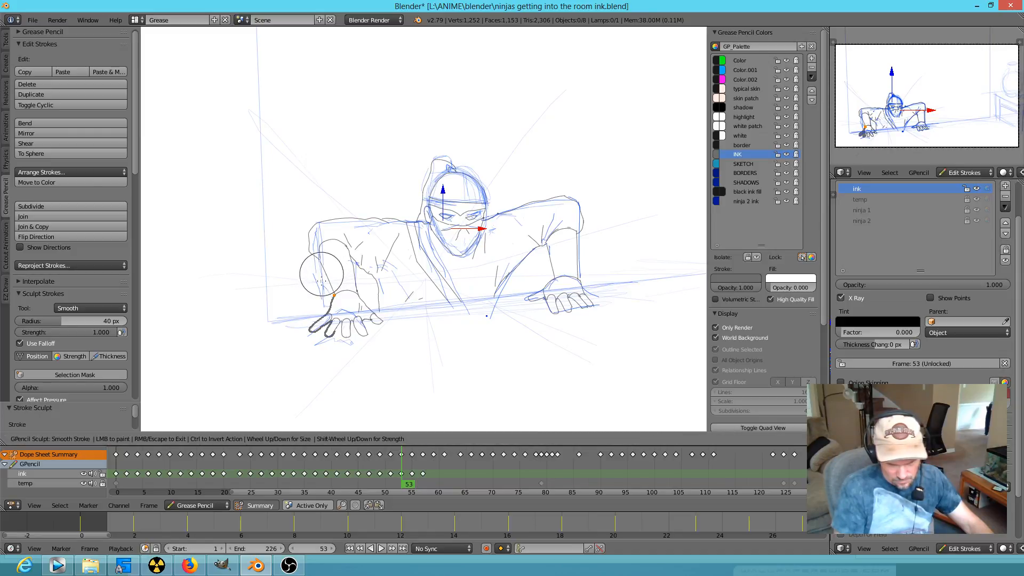
mouse_move(322, 278)
left_mouse_down()
mouse_move(313, 256)
mouse_move(319, 270)
left_mouse_up()
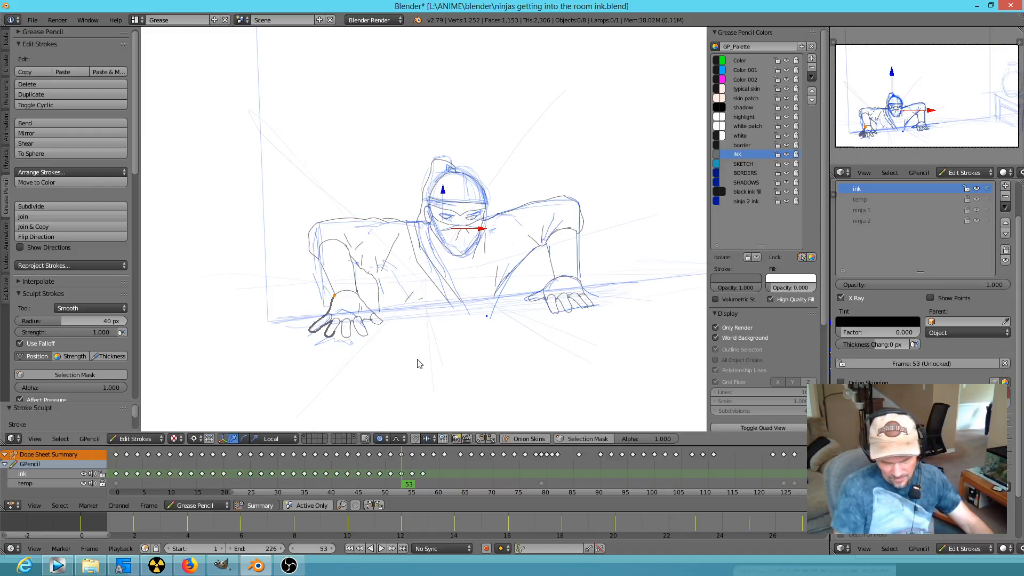
Check the arm against frame 55, then nudge the ear-side outer forearm line onto the blue sketch on frame 53
key("Right")
key("Right")
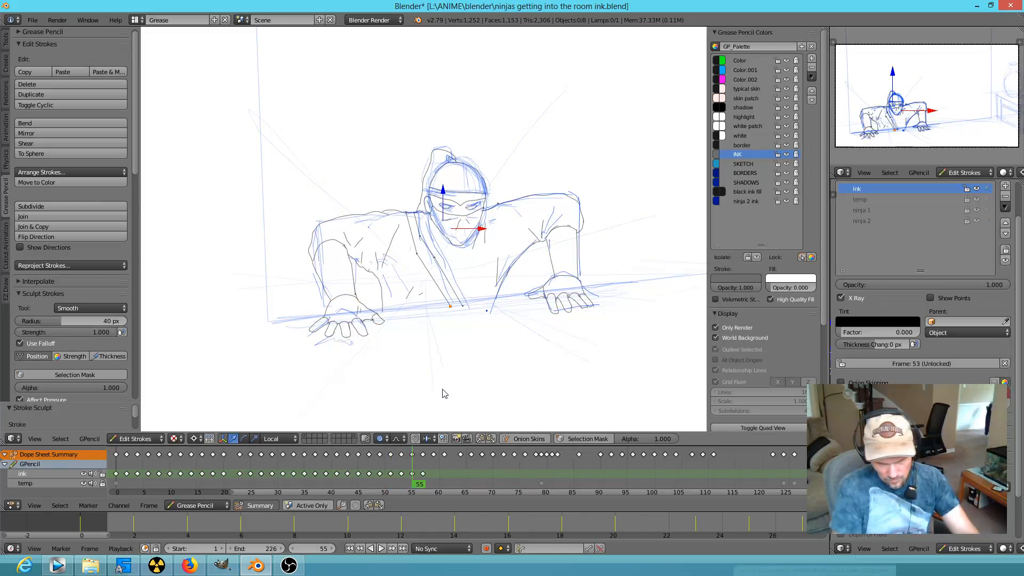
key("Left")
key("Left")
right_click(315, 276)
key("g")
left_click(315, 276)
Flip between frame 53 and its neighbouring frames to compare the ear-side outer arm lines
key("Left")
key("Left")
key("Up")
key("Down")
key("Left")
key("Left")
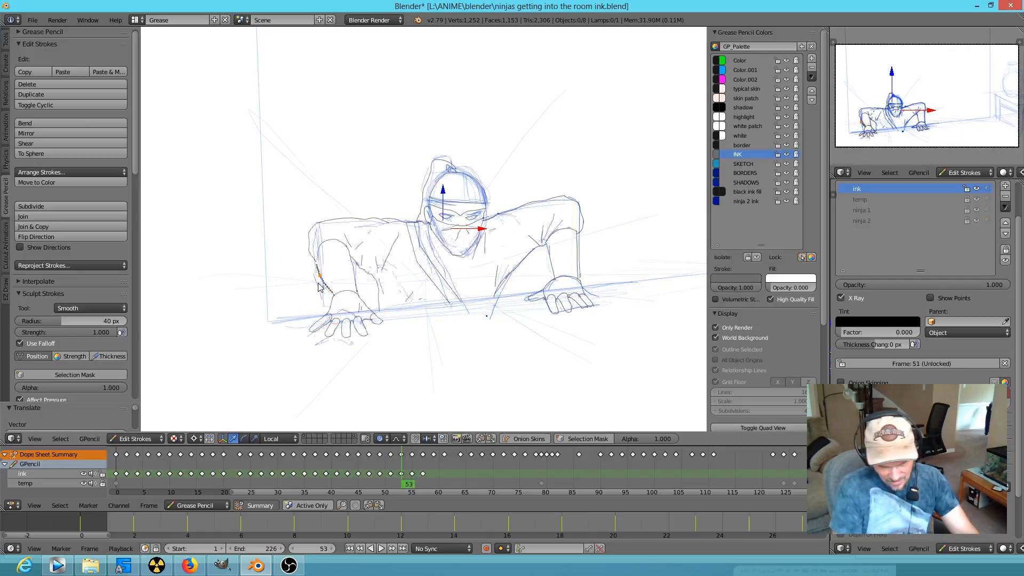
key("Up")
key("Up")
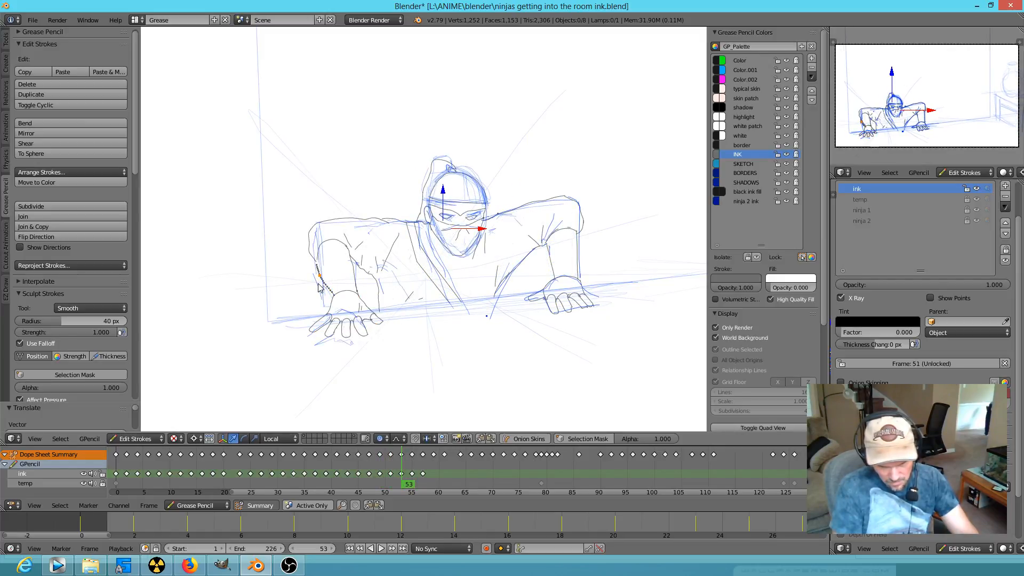
Pull the ear-side outer forearm line and the lower end of the upper-arm outline onto the sketch on frame 55
key("Up")
right_click(322, 276)
key("g")
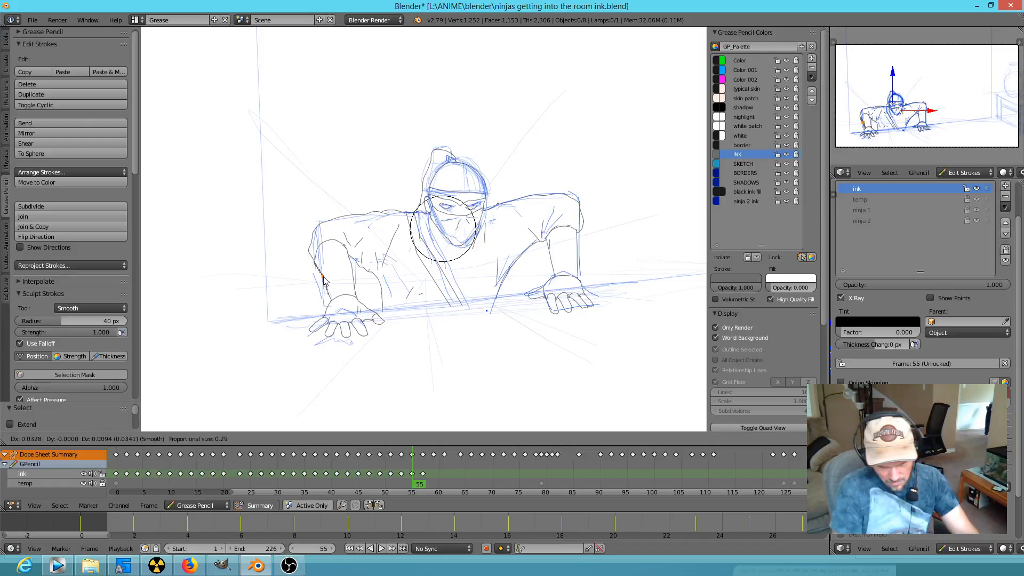
left_click(323, 281)
right_click(311, 258)
key("g")
left_click(316, 258)
right_click(317, 262)
key("g")
left_click(316, 266)
Step back to frame 49 and forward again to compare how the ear-side arm lines move between frames
key("Down")
key("Down")
key("Down")
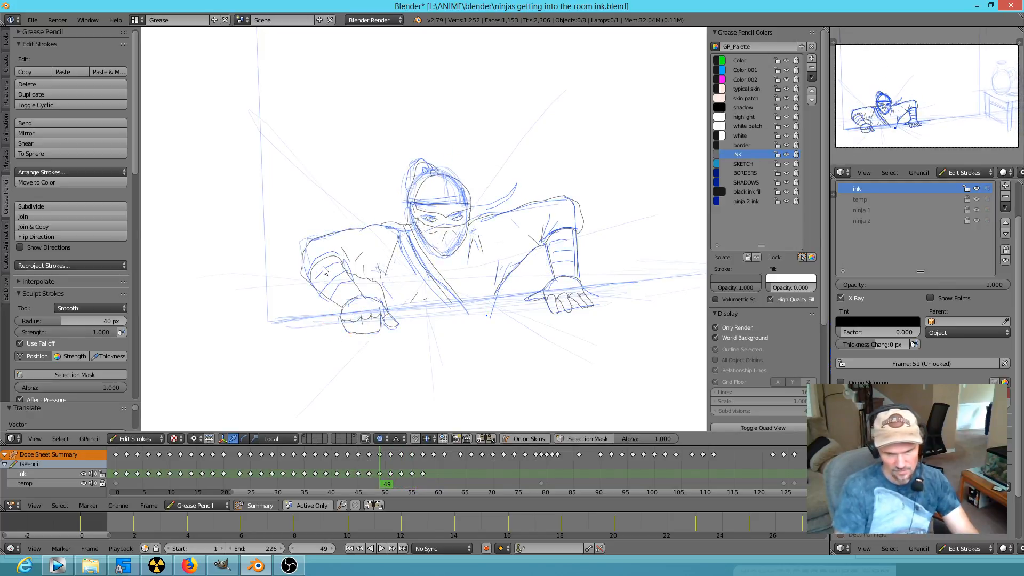
key("Up")
key("Up")
key("Up")
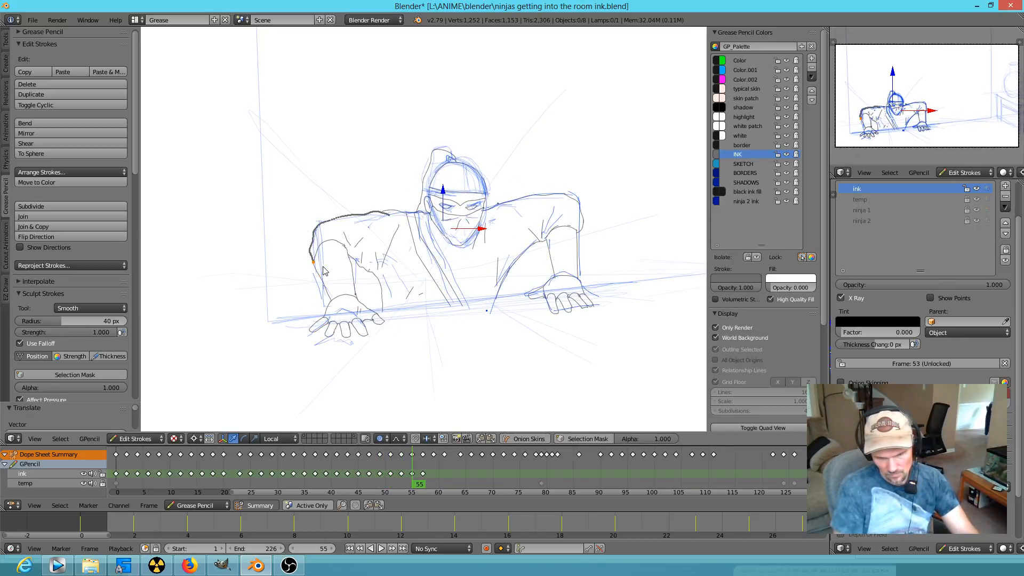
key("Up")
key("Down")
key("Down")
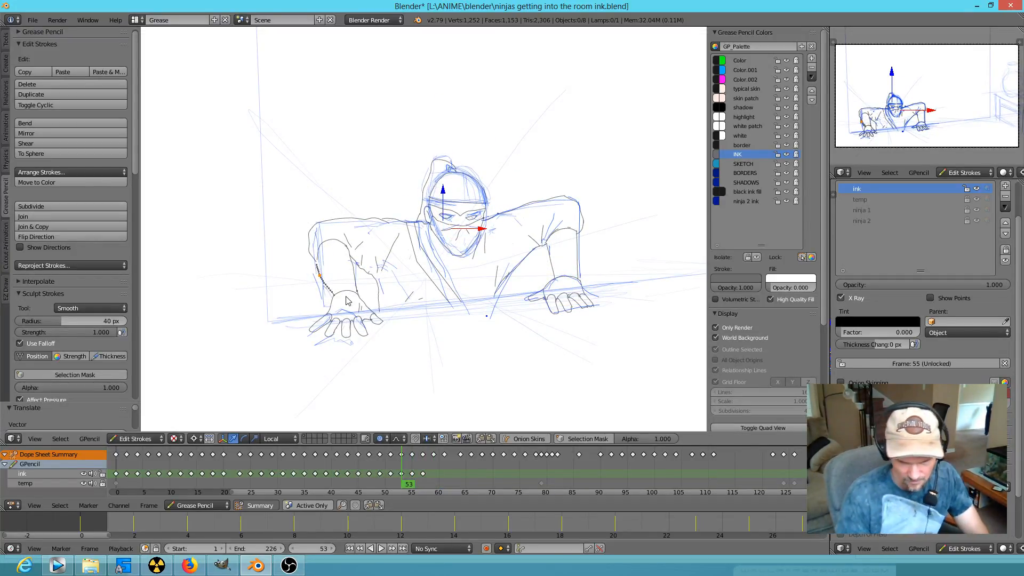
On frame 53, turn proportional editing off and scale the three line ends at the ear-side outer elbow together, nudging them into place
scroll(459, 263, "up", 3)
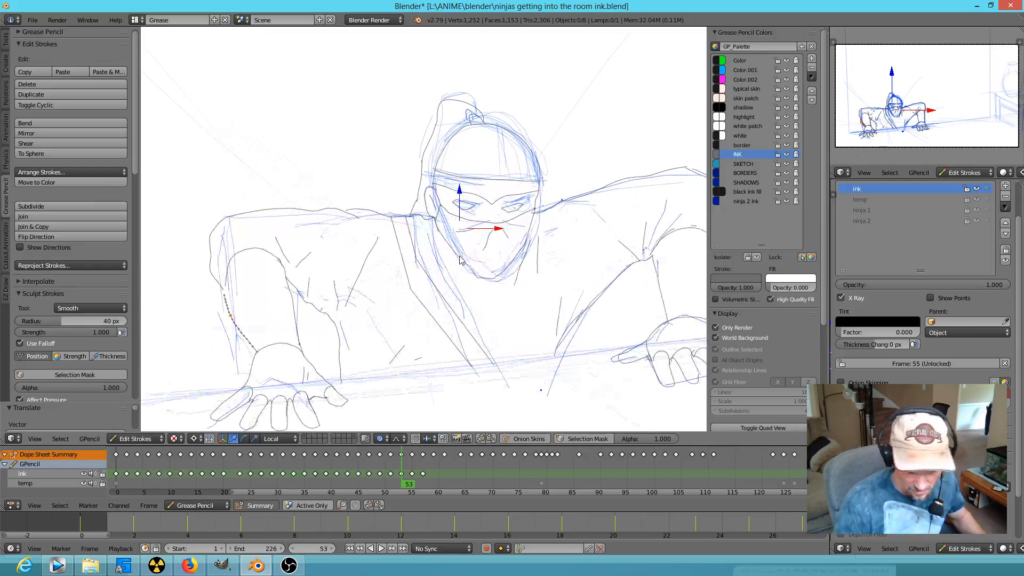
scroll(374, 320, "up", 4)
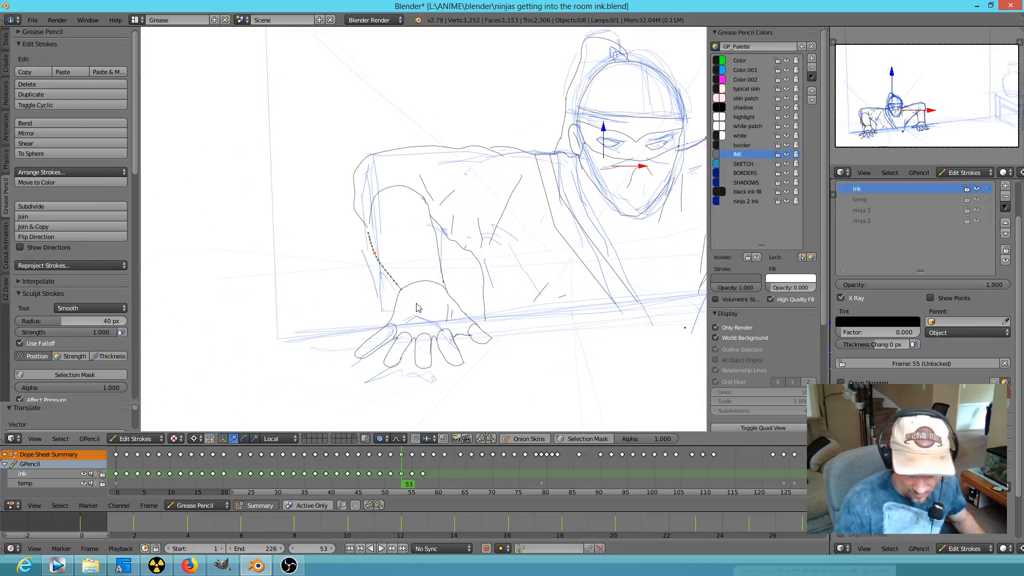
middle_click_drag(511, 252, 471, 272, "shift")
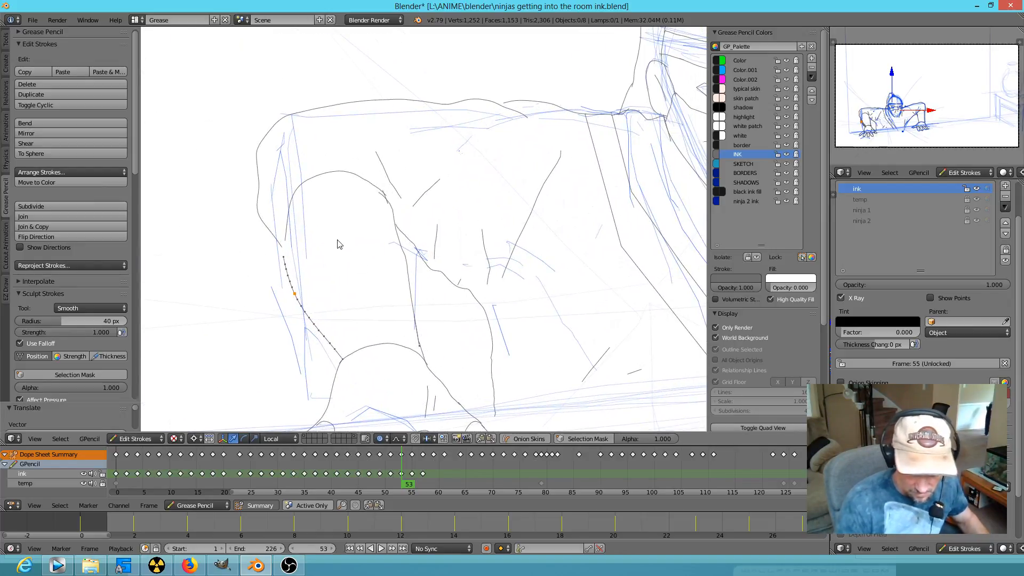
left_click(283, 254)
right_click(284, 256)
right_click(285, 242, "shift")
right_click(281, 248, "shift")
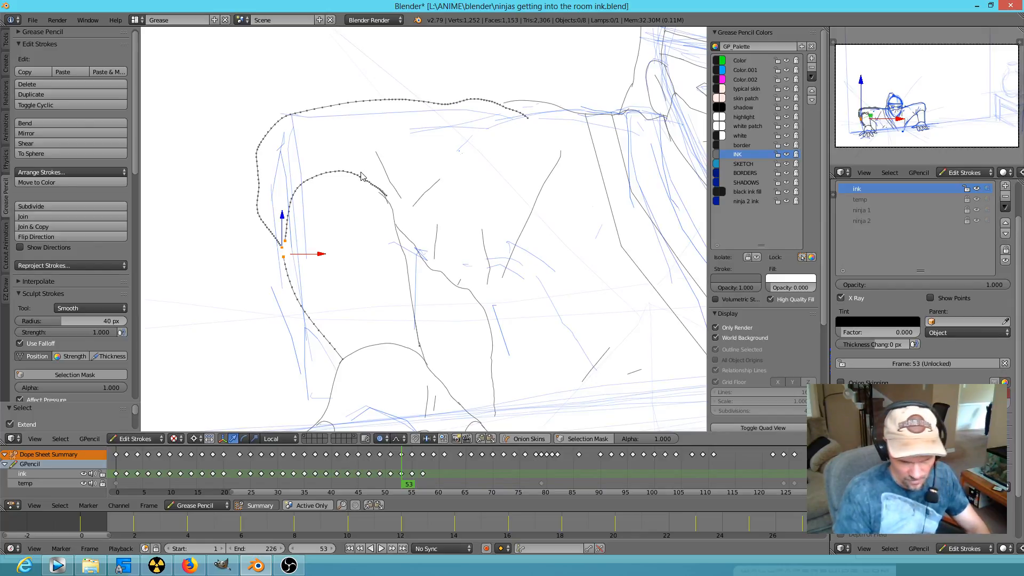
key("o")
key("s")
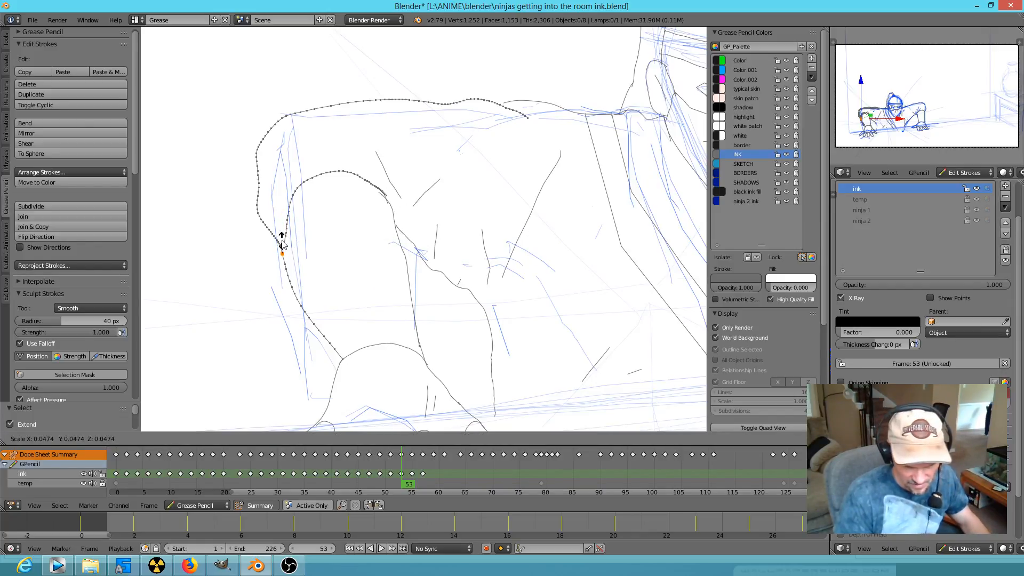
left_click(299, 246)
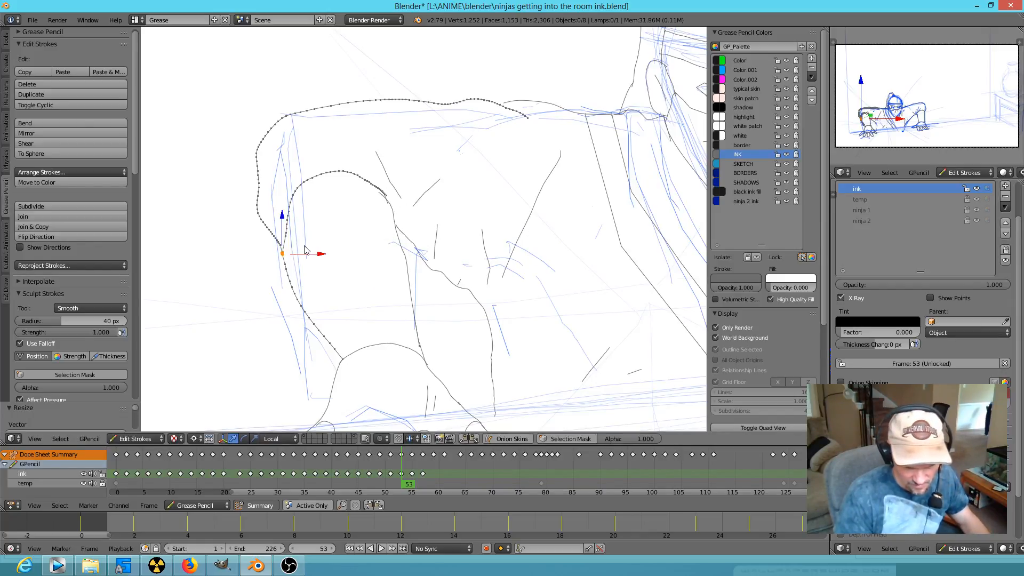
key("g")
left_click(348, 265)
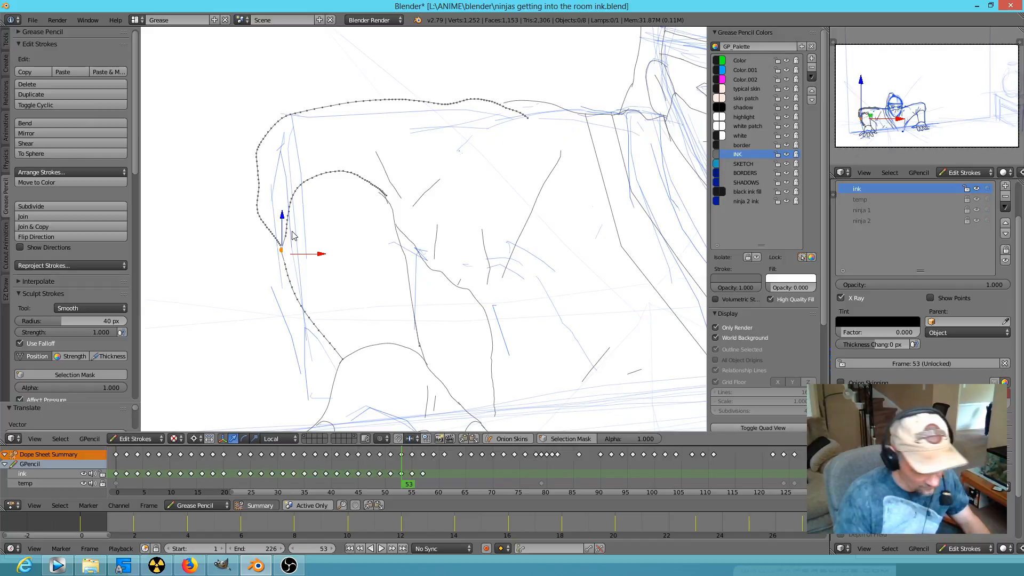
Smooth the curve of the ear-side inner elbow arc on frame 53
key("e")
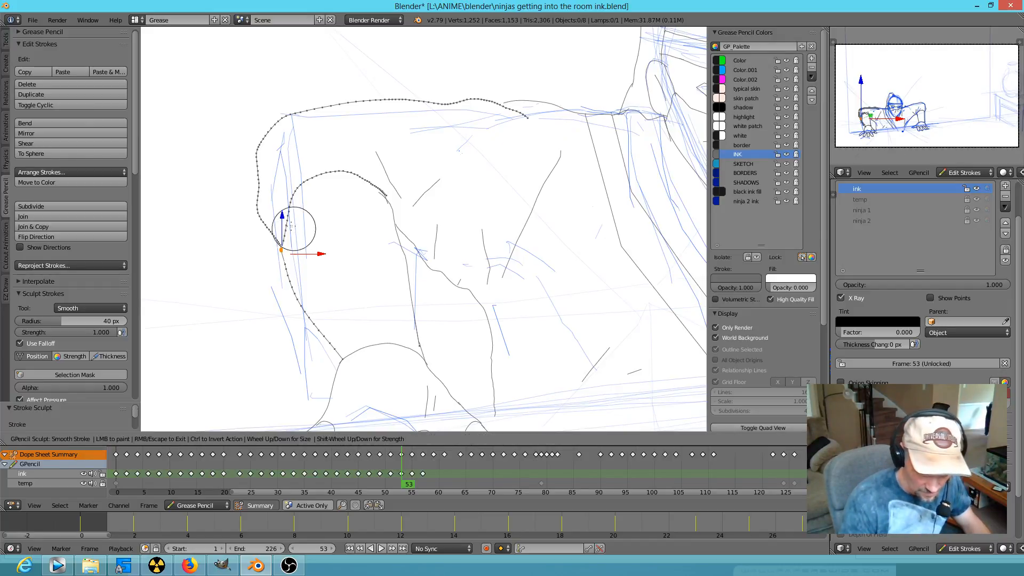
key("e")
left_click_drag(317, 186, 352, 180)
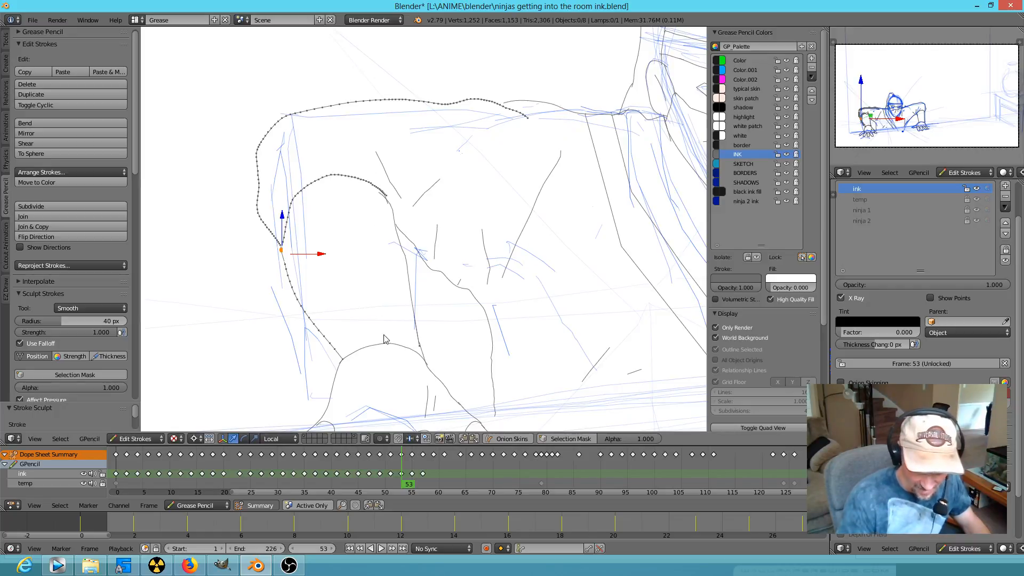
Go to frame 51, set the sculpt brush to Grab, and deselect all strokes
mouse_move(525, 380)
middle_mouse_down("shift")
mouse_move(489, 238)
mouse_move(480, 247)
middle_mouse_up("shift")
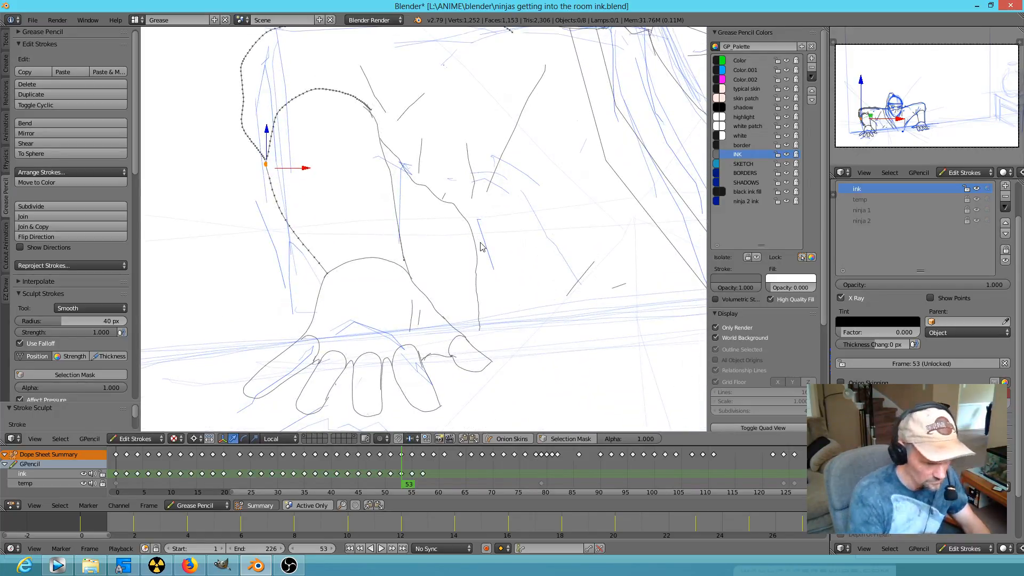
key("Down")
scroll(480, 247, "down", 2)
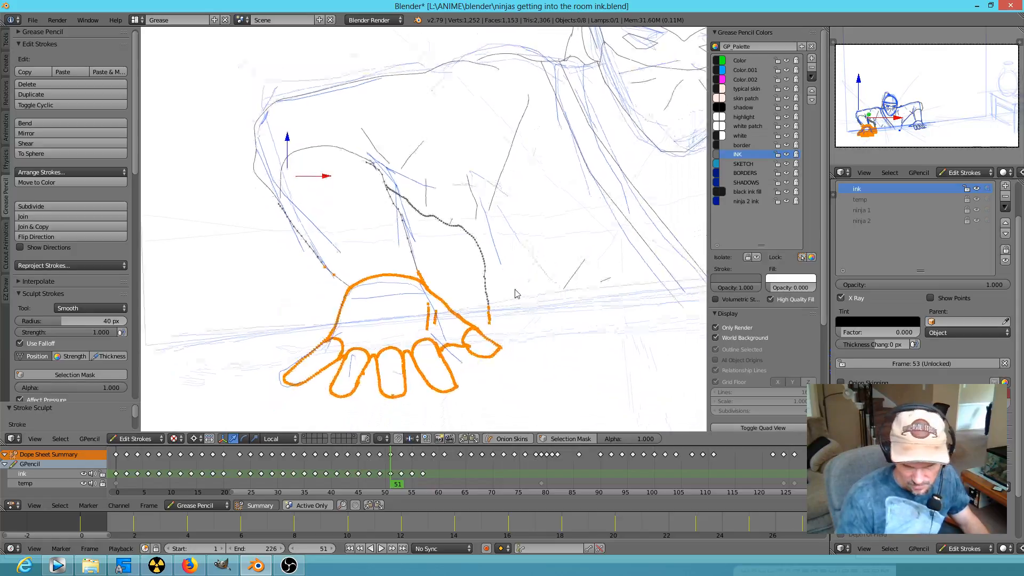
key("d+e")
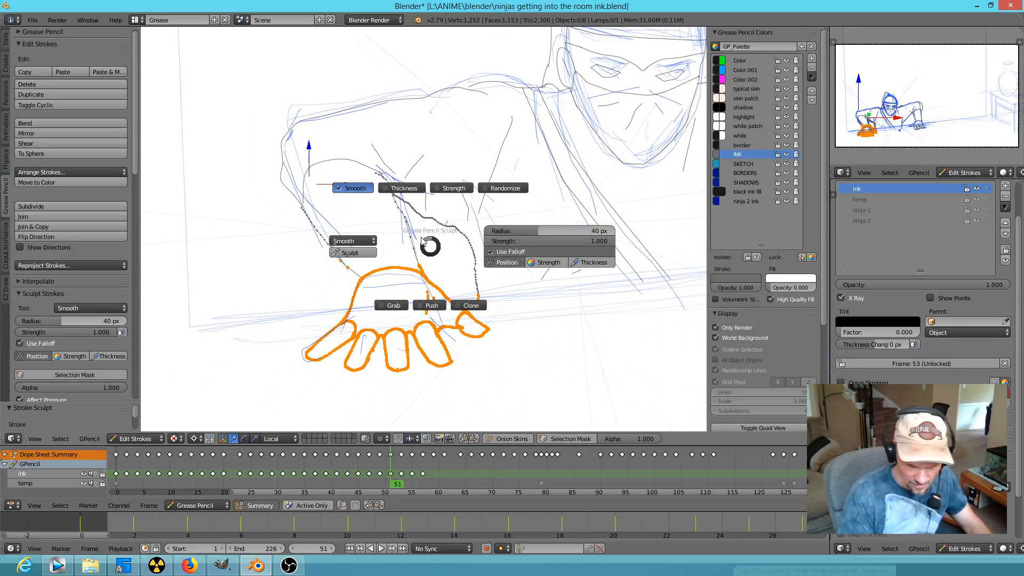
left_click(395, 306)
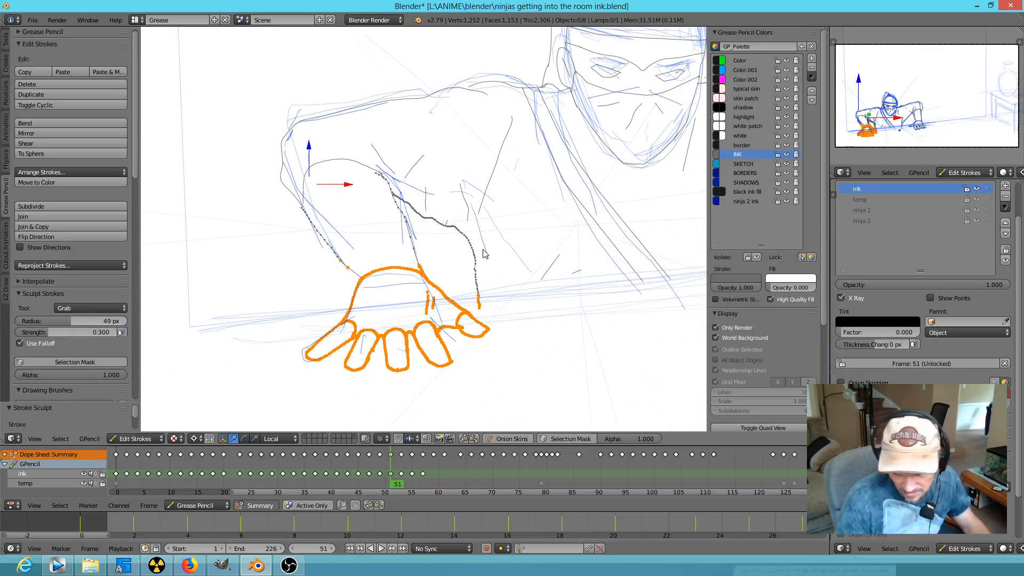
key("a")
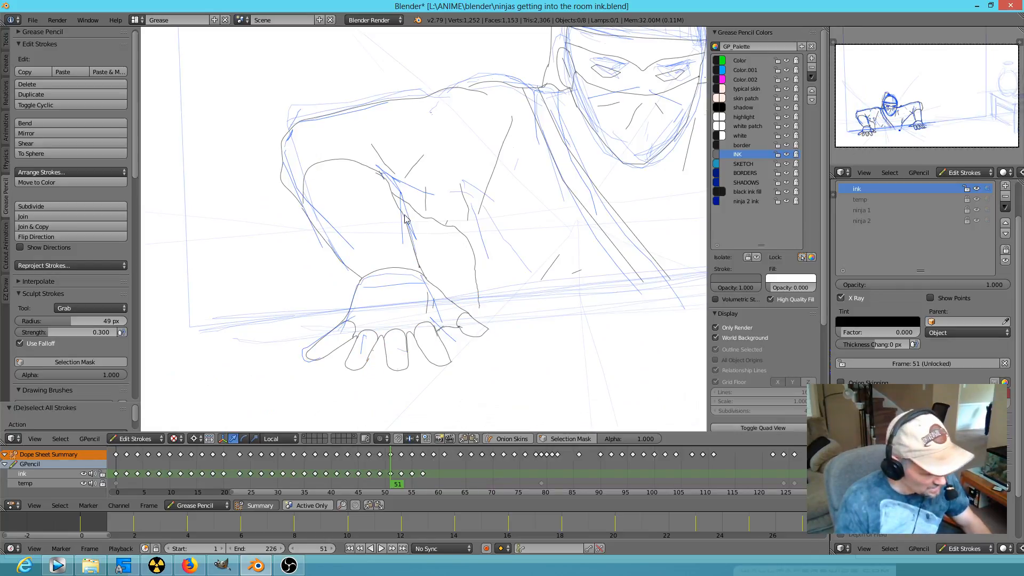
Grab and nudge the ear-side wrist line on frame 53, and flatten the inner elbow arc on frame 55
key("Up")
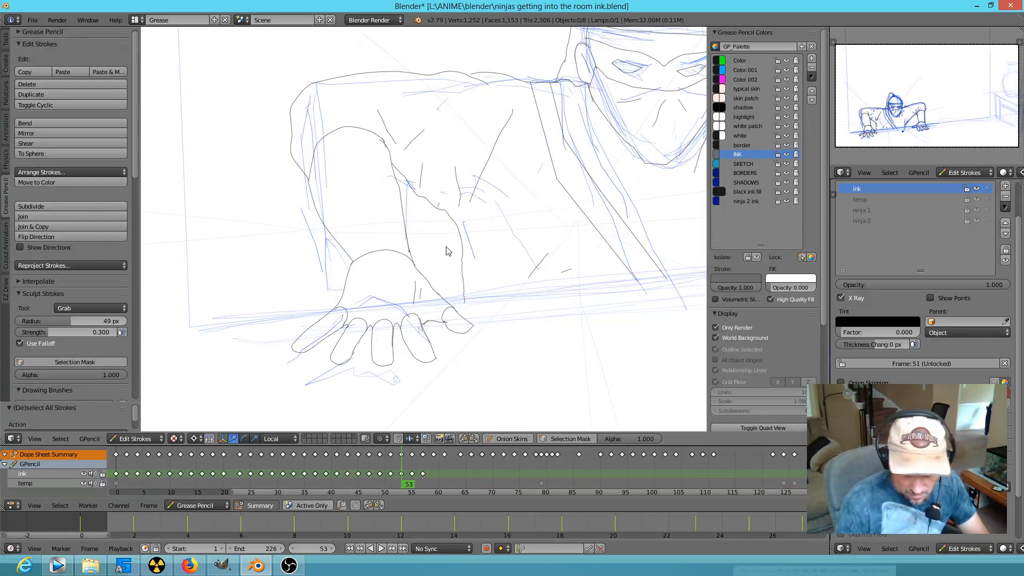
mouse_move(389, 251)
left_mouse_down()
mouse_move(385, 258)
mouse_move(405, 254)
left_mouse_up()
left_click_drag(315, 147, 368, 131)
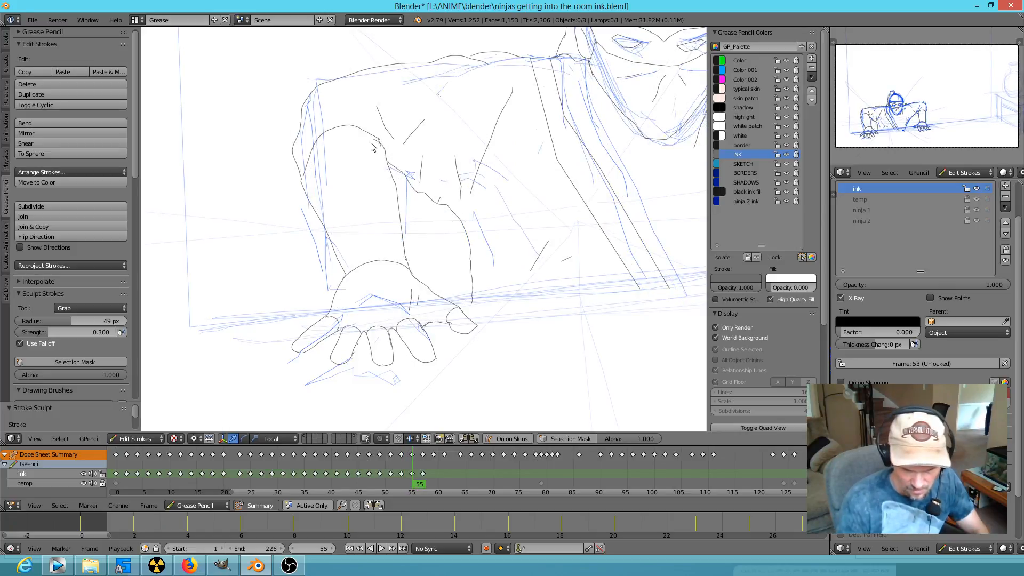
key("e")
mouse_move(351, 124)
left_mouse_down()
mouse_move(355, 144)
mouse_move(339, 145)
mouse_move(333, 170)
mouse_move(327, 146)
left_mouse_up()
key("Escape")
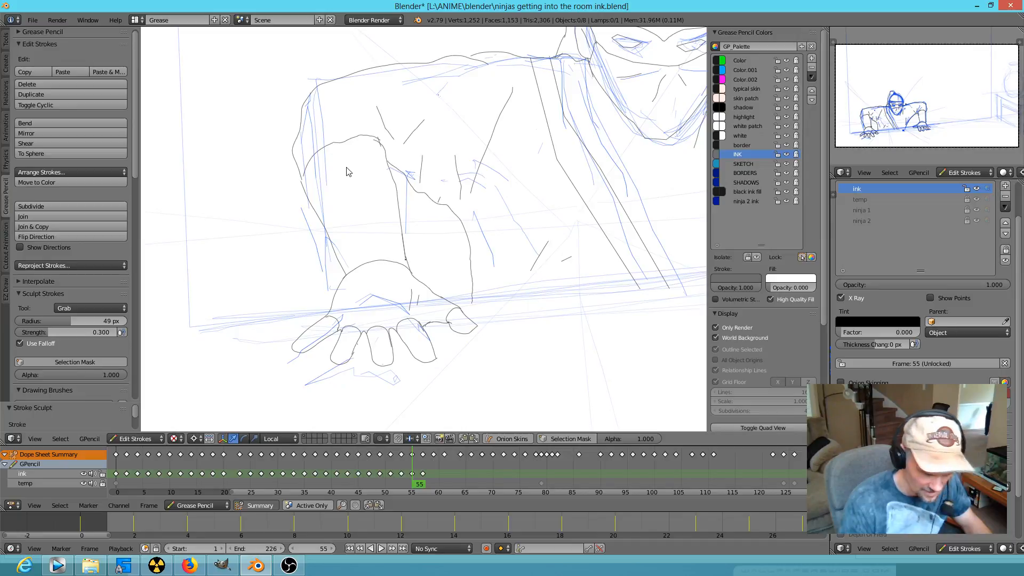
Set the sculpt brush to Smooth and even out the ear-side elbow arc on frame 55
key("e+w")
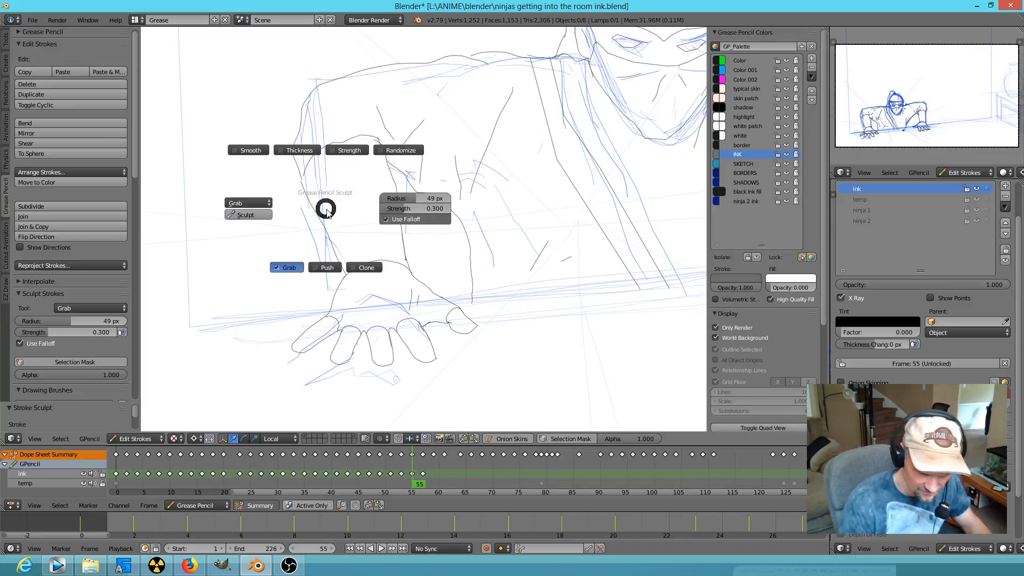
left_click(254, 154)
key("e")
key("Escape")
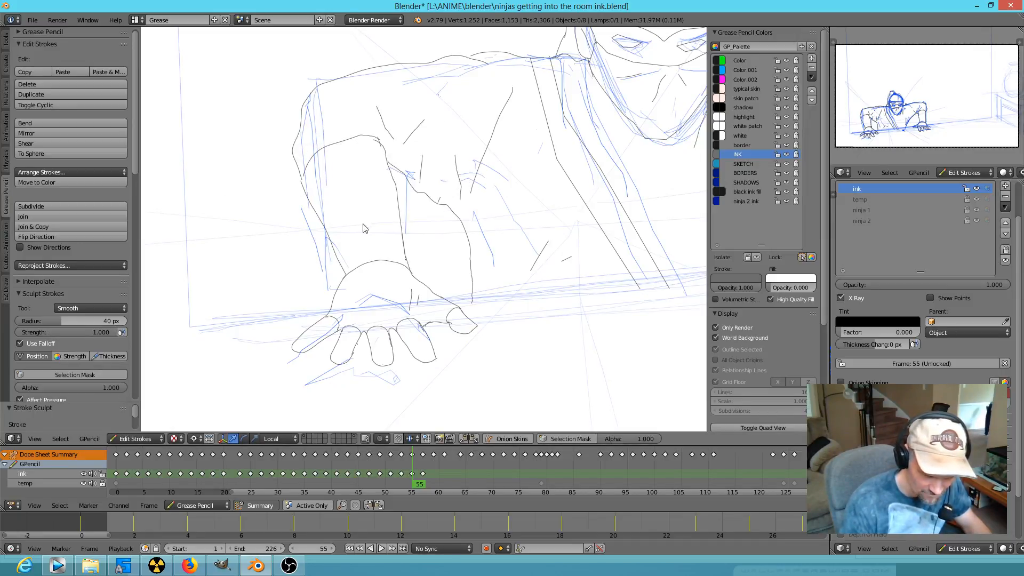
Set the sculpt brush back to Grab, pull the ear-side inner forearm line inward, and push the back-of-hand line down on frame 55
key("e+w")
left_click(349, 274)
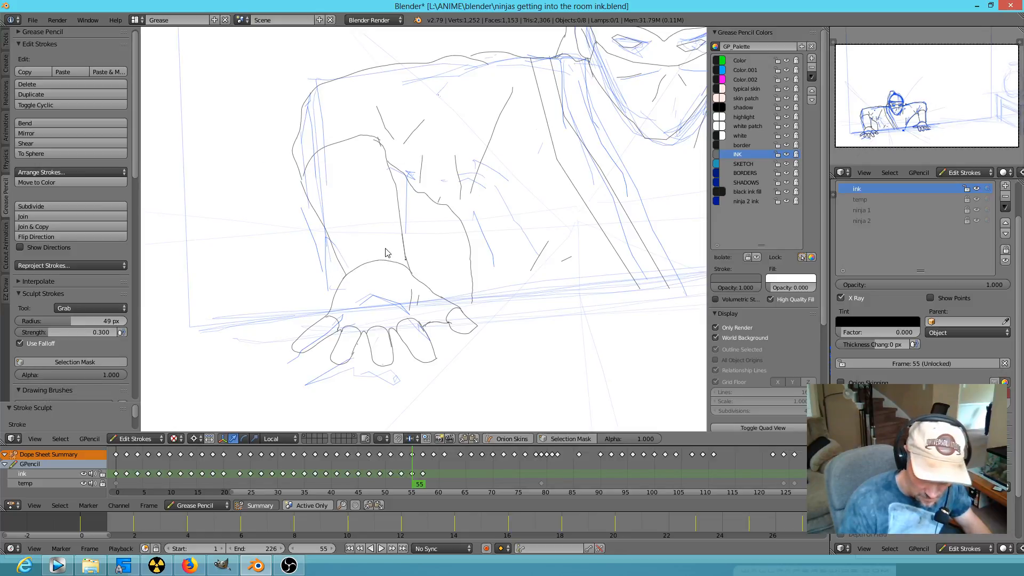
mouse_move(420, 244)
left_mouse_down()
mouse_move(412, 251)
mouse_move(399, 229)
left_mouse_up()
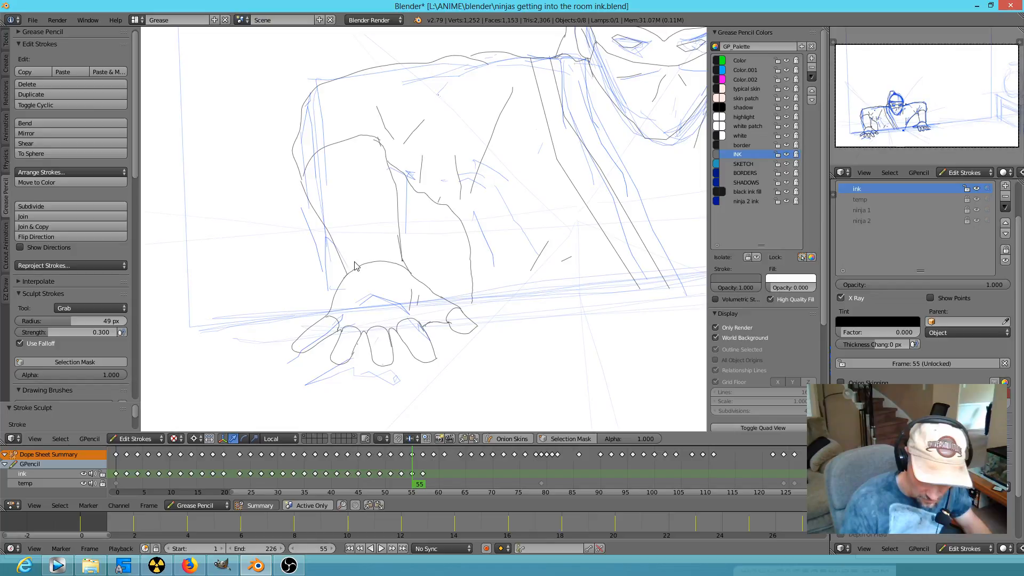
key("Down")
key("Up")
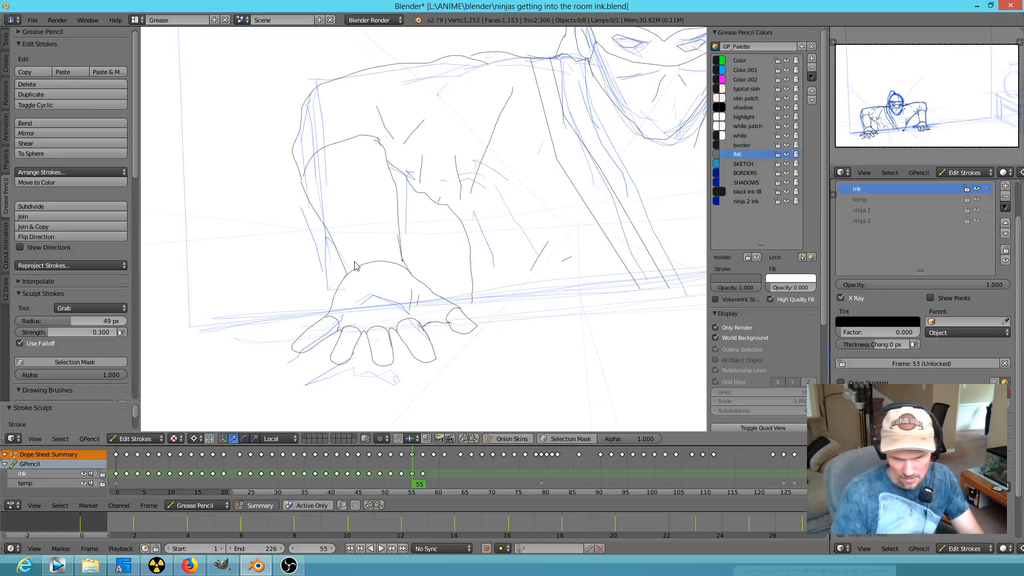
key("e")
left_click_drag(377, 256, 393, 270)
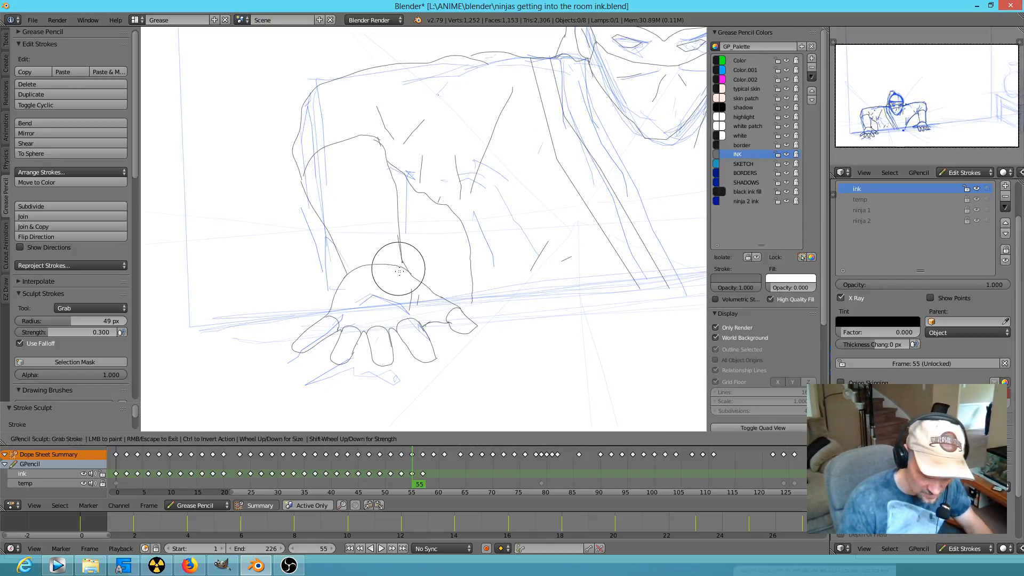
Step back to frame 49 and forward to frame 57 to compare the ear-side forearm and hand lines
key("Down")
key("Down")
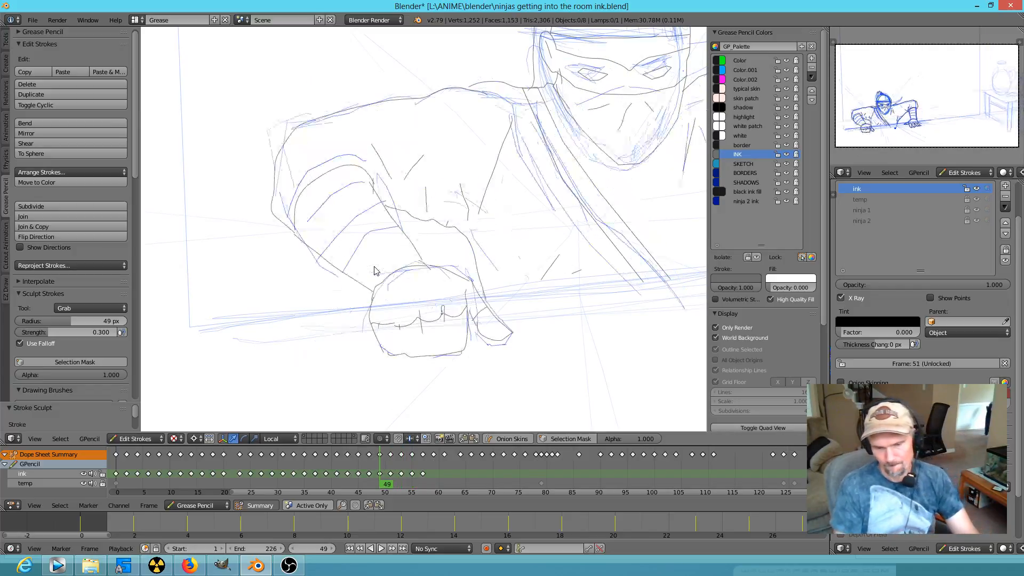
key("Up")
key("Up")
key("Up")
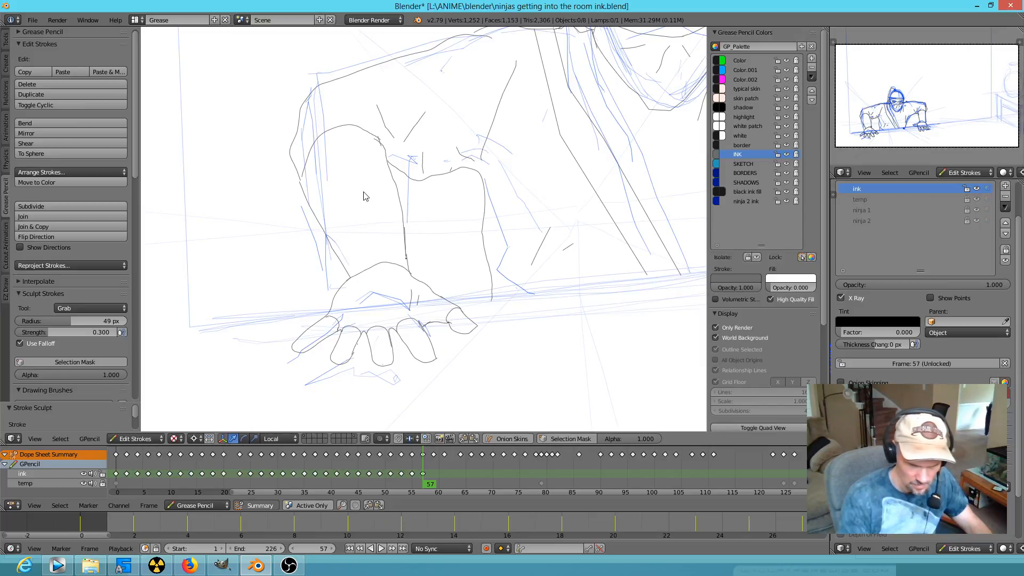
Undo the last sculpt change and flatten the top of the ear-side elbow arc on frame 57 with the Grab brush
key("ctrl+z")
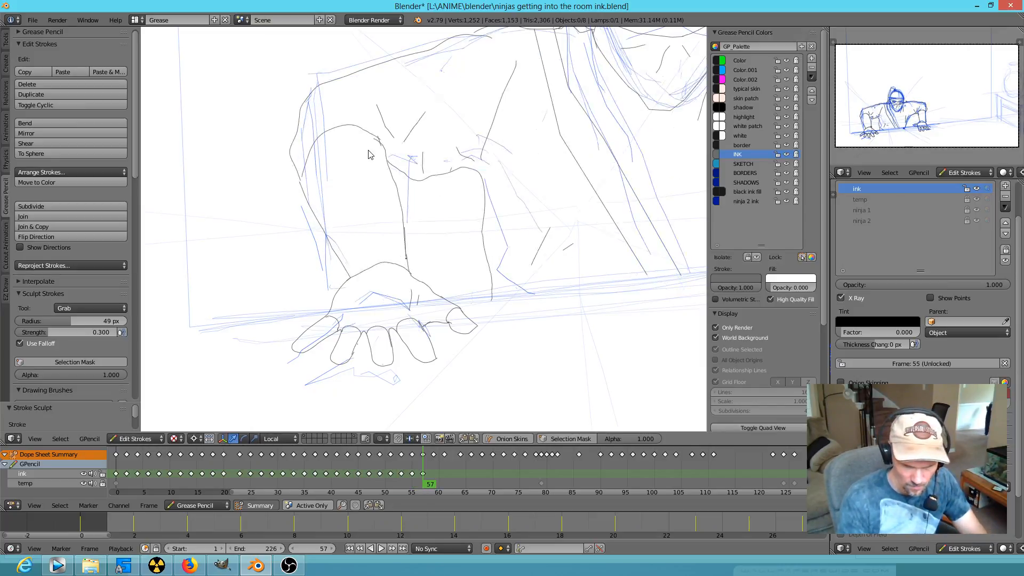
key("e")
left_click_drag(356, 127, 354, 126)
key("Escape")
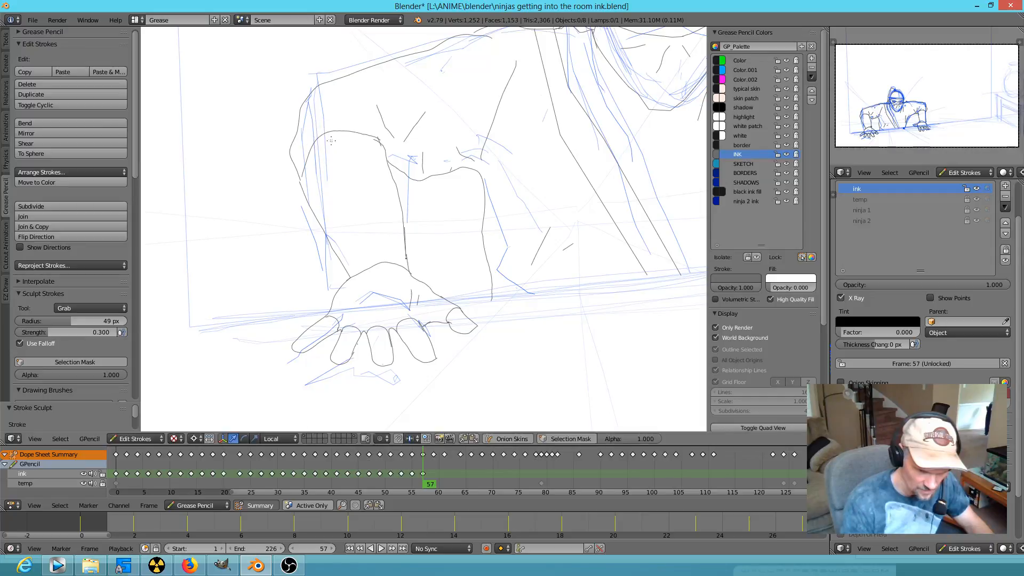
key("e")
key("Escape")
key("e")
left_click_drag(359, 137, 328, 155)
key("Escape")
key("ctrl+z")
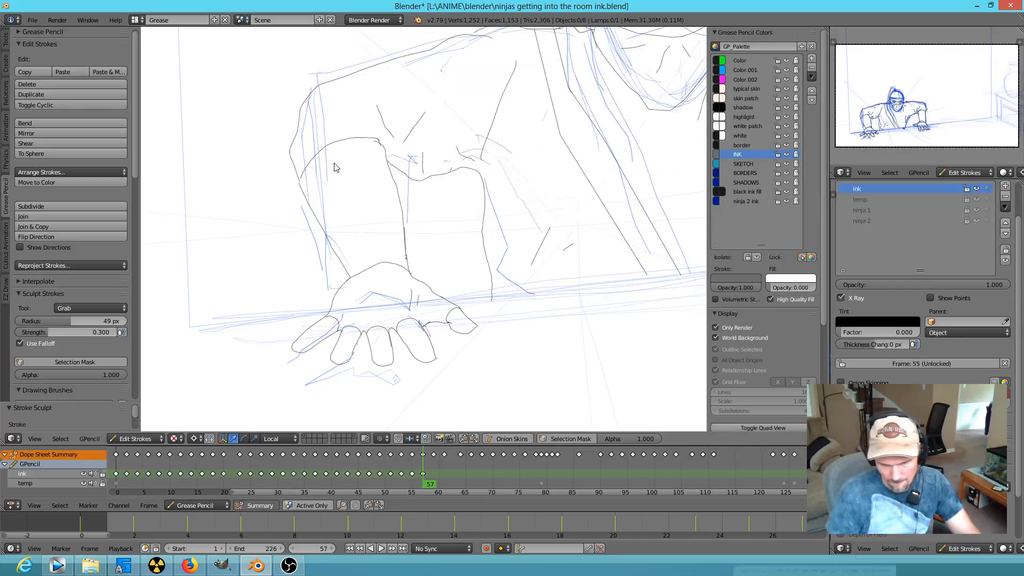
Step back and forth between frames 47 and 66 to compare the ear-side arm and hand lines
key("Up")
key("Down")
key("Down")
key("Up")
key("Up")
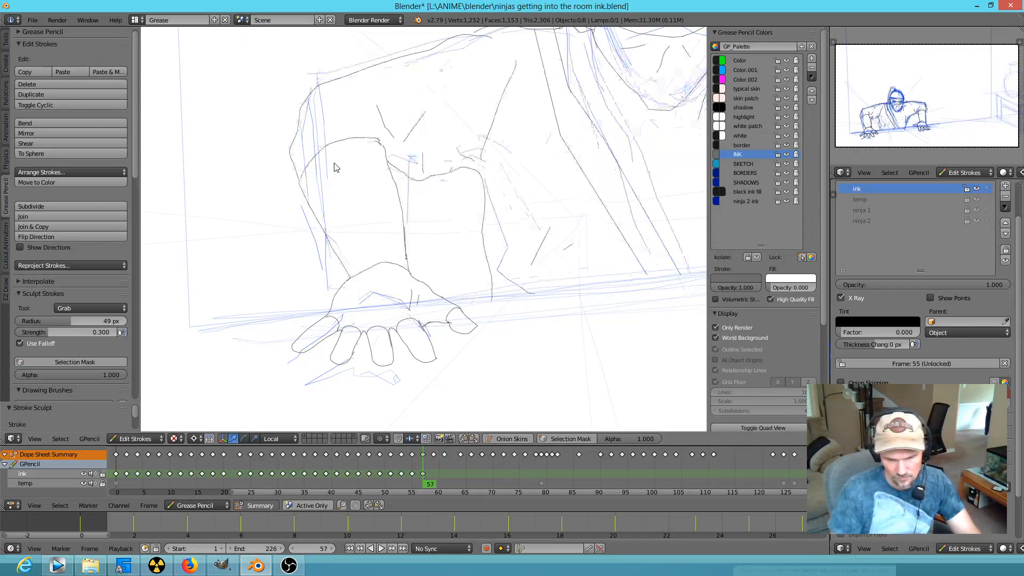
key("Up")
key("Down")
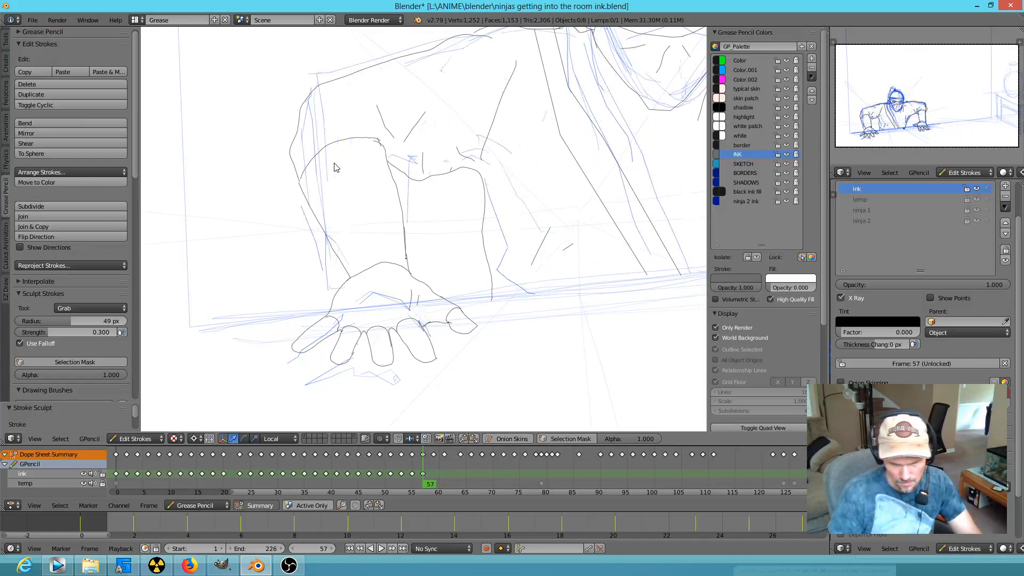
key("e")
key("Down")
key("Up")
key("Up")
key("Down")
key("Down")
key("Down")
key("Down")
key("Up")
key("Up")
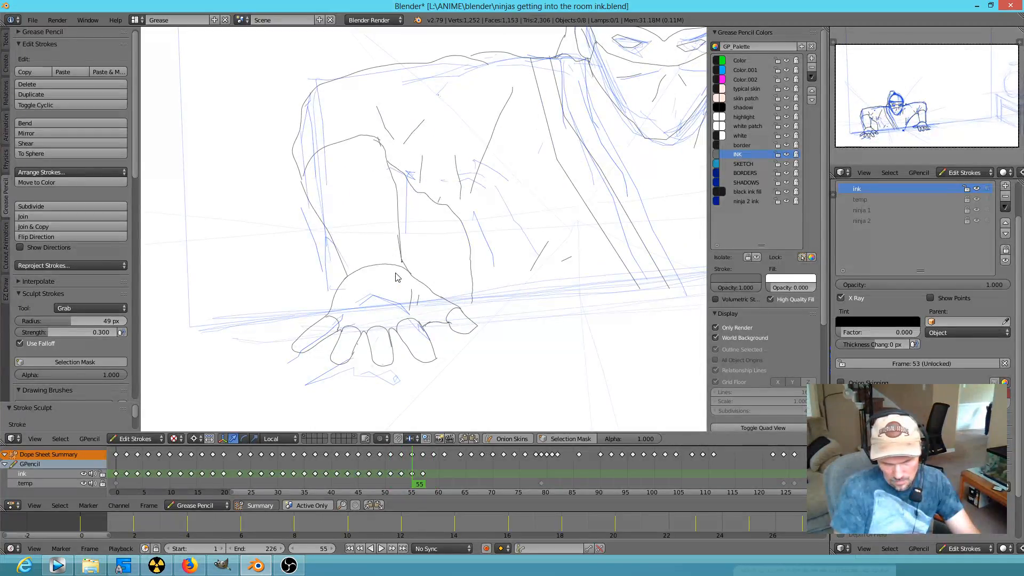
key("Up")
key("Up")
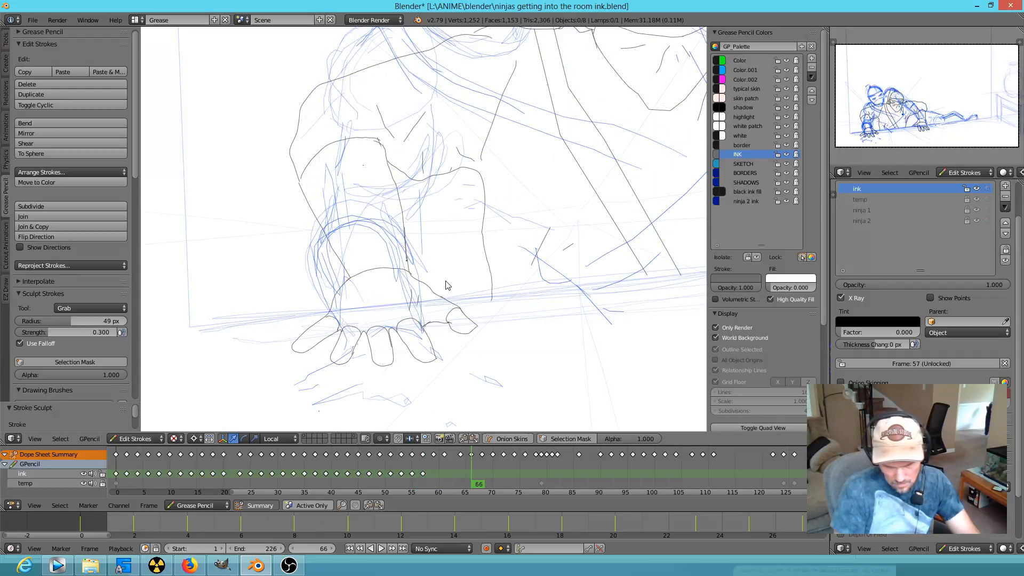
key("Down")
key("Down")
key("Down")
key("Down")
key("Down")
key("Down")
key("Down")
key("Down")
key("Down")
scroll(448, 277, "down", 5)
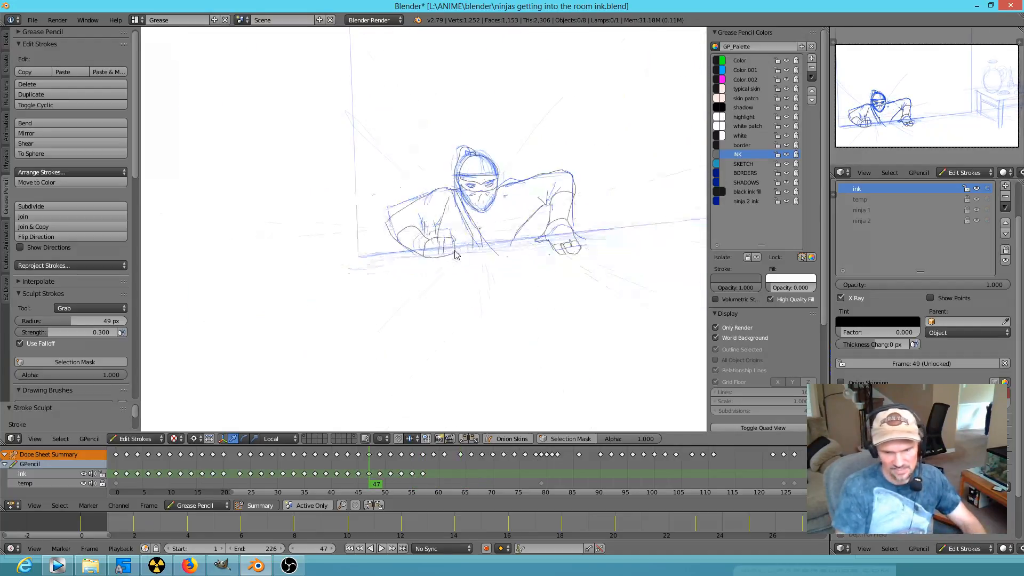
Review the ink from frame 47 to 59 with the temp, ninja 1 and ninja 2 layers hidden, and show those layers again
left_click_drag(979, 220, 977, 200)
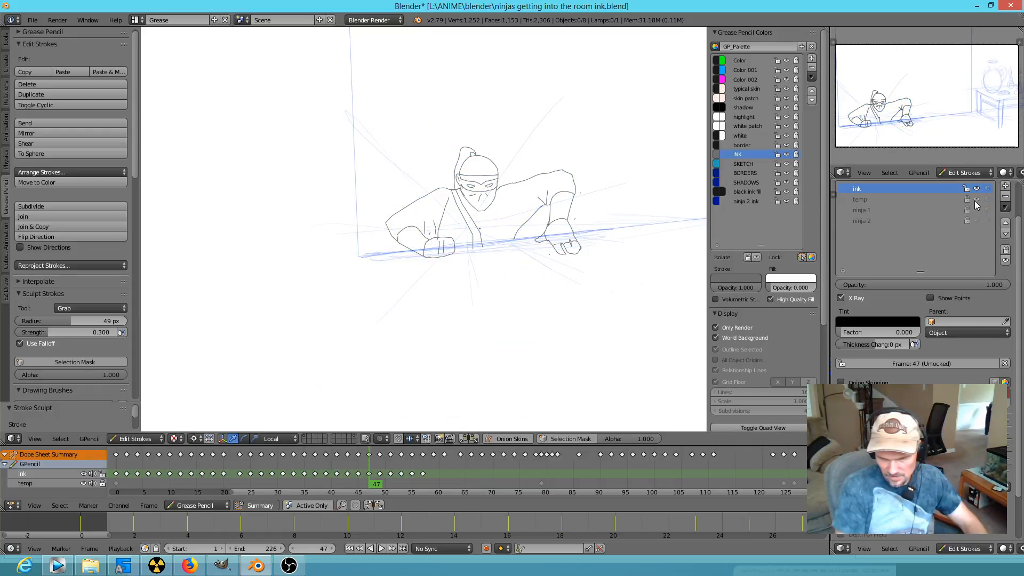
mouse_move(370, 469)
left_mouse_down()
mouse_move(318, 472)
mouse_move(528, 486)
mouse_move(423, 480)
mouse_move(398, 474)
mouse_move(453, 479)
mouse_move(388, 465)
mouse_move(436, 482)
left_mouse_up()
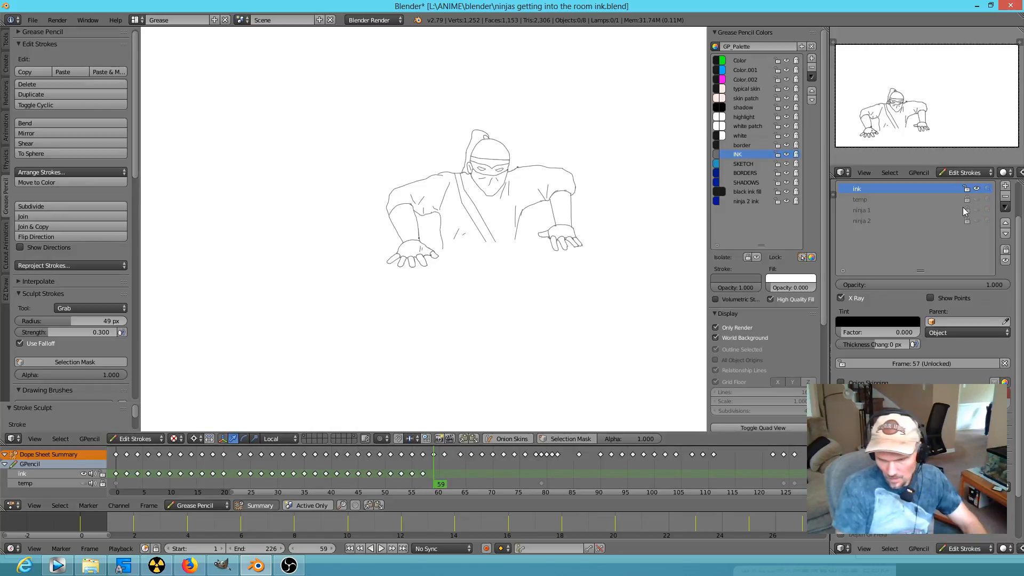
left_click(977, 200)
left_click(976, 209)
left_click(977, 220)
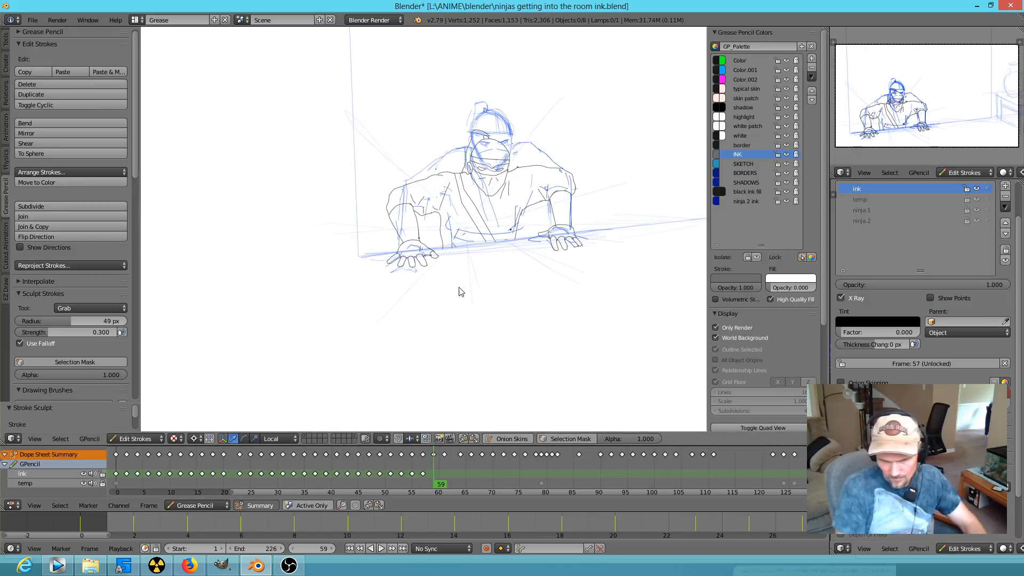
On frame 59, lasso the ninja's head and mask strokes and move them up onto the sketched head with smooth proportional editing enabled
middle_click_drag(485, 282, 388, 344)
scroll(388, 344, "up", 5)
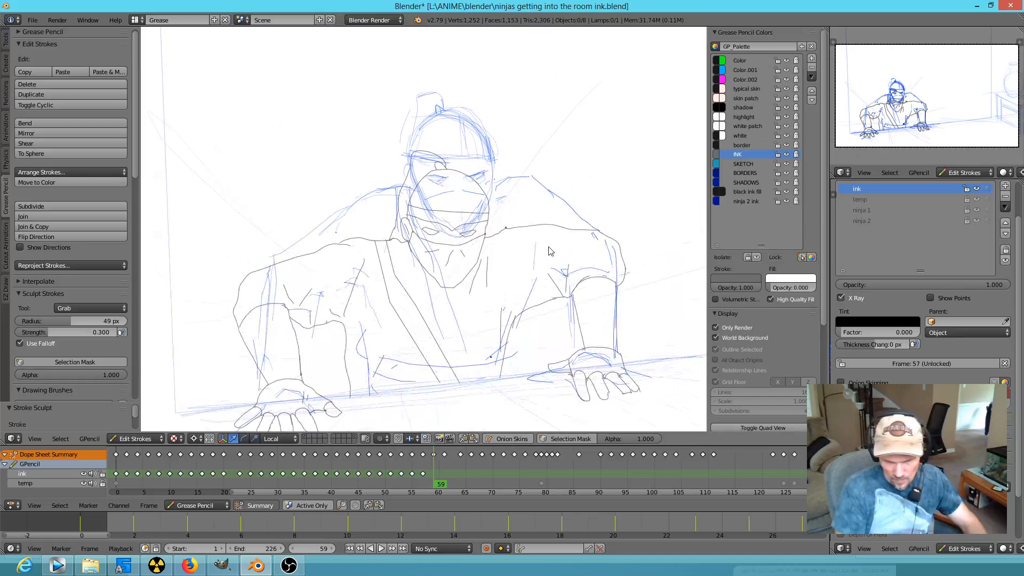
mouse_move(477, 164)
left_mouse_down("ctrl")
mouse_move(388, 169)
mouse_move(424, 302)
mouse_move(507, 216)
mouse_move(483, 163)
left_mouse_up("ctrl")
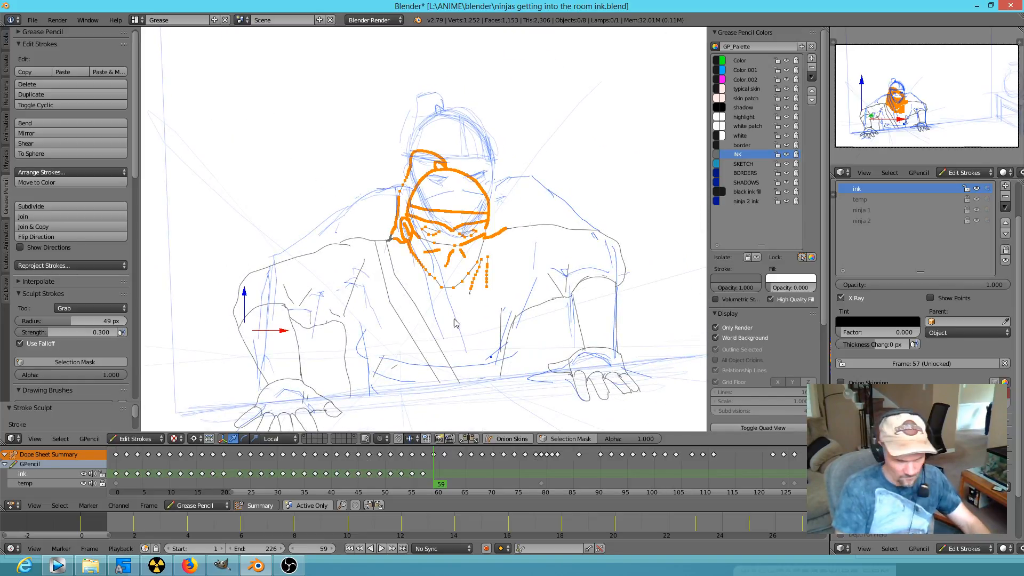
key("comma")
key("g")
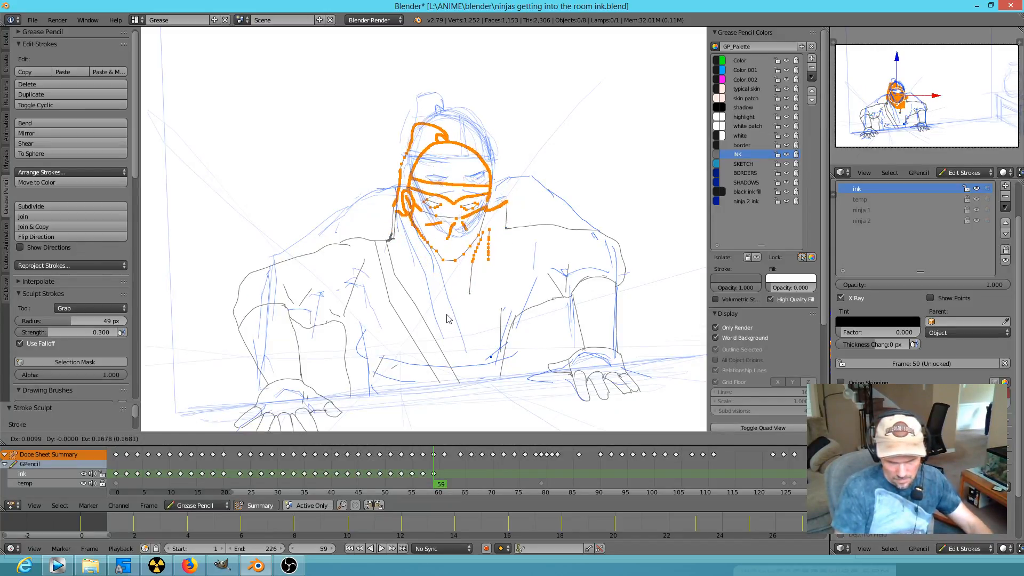
left_click(440, 343)
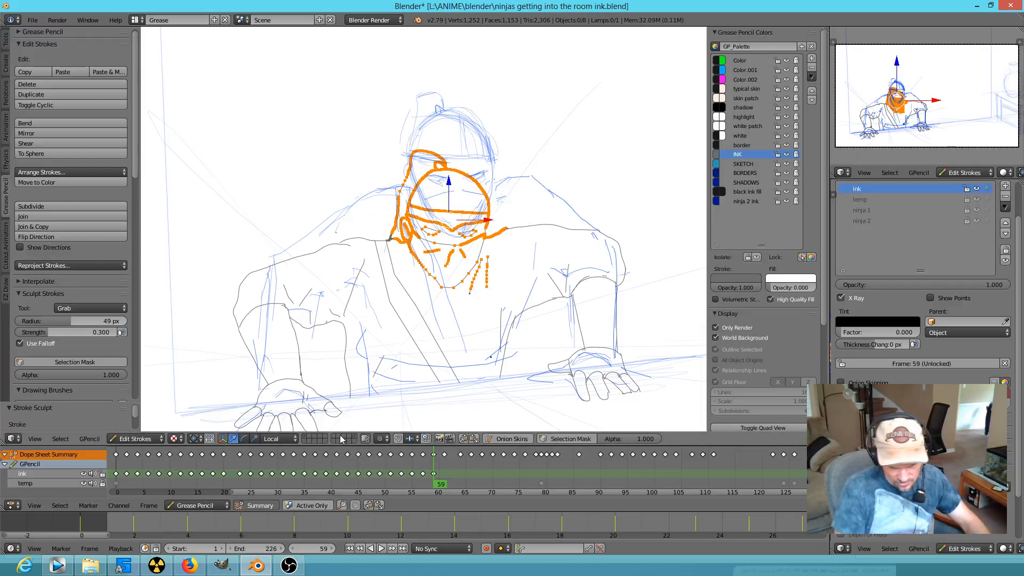
key("o")
key("o")
key("o")
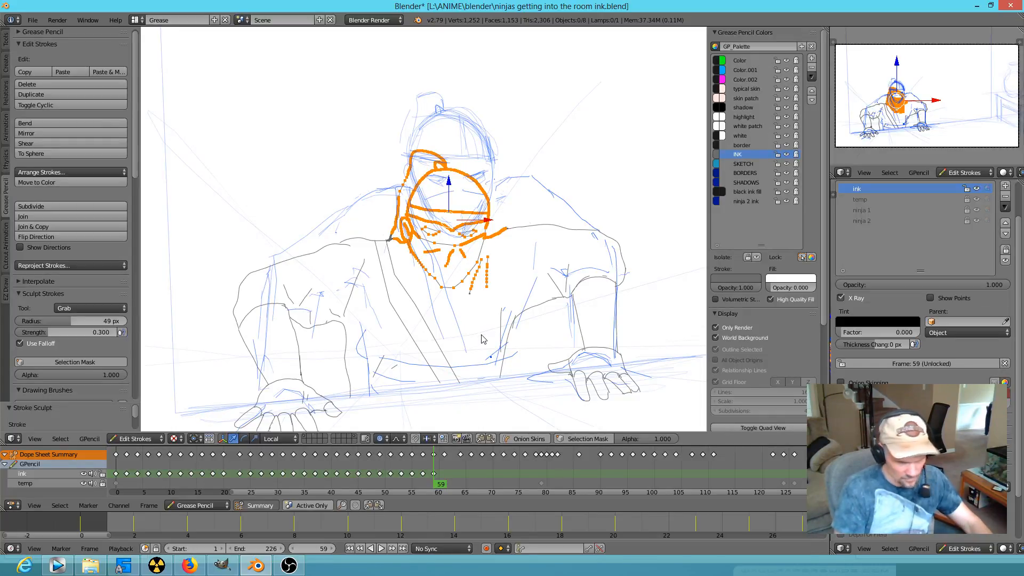
key("g")
scroll(486, 320, "down", 6)
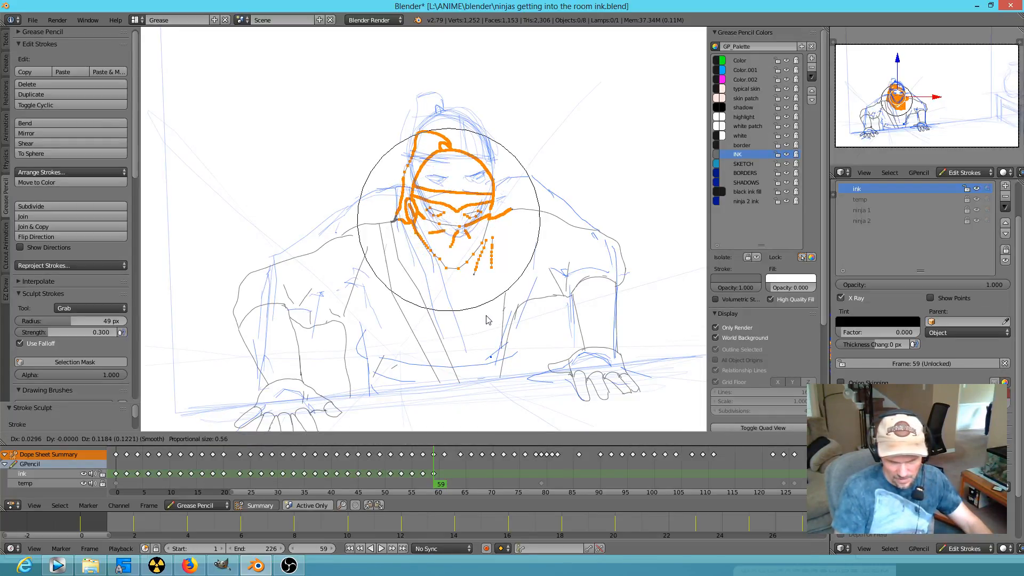
left_click(487, 288)
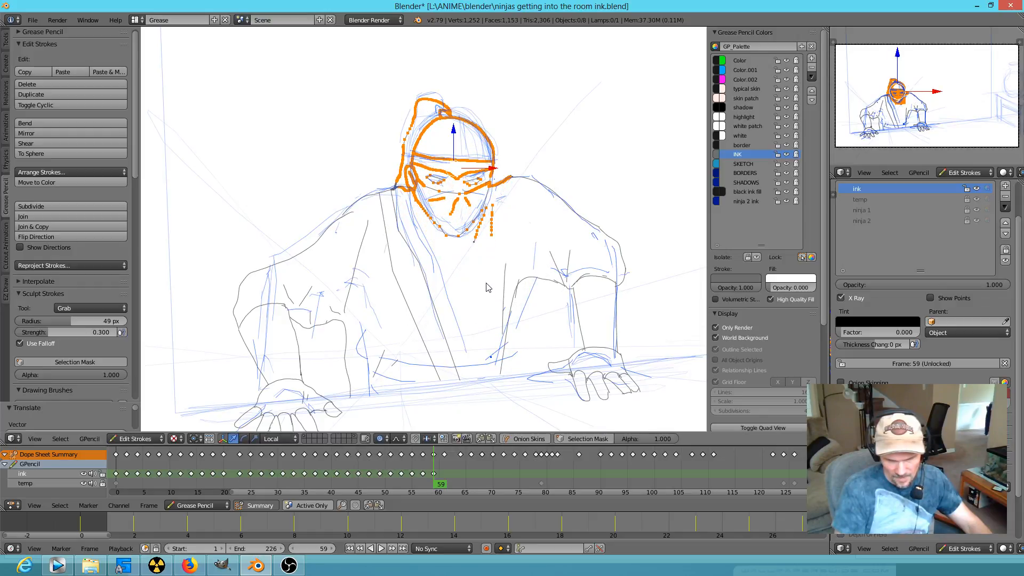
Push the ear-side inner elbow line up toward the sketch with the Grab brush on frame 59, and deselect all strokes
key("e")
key("e")
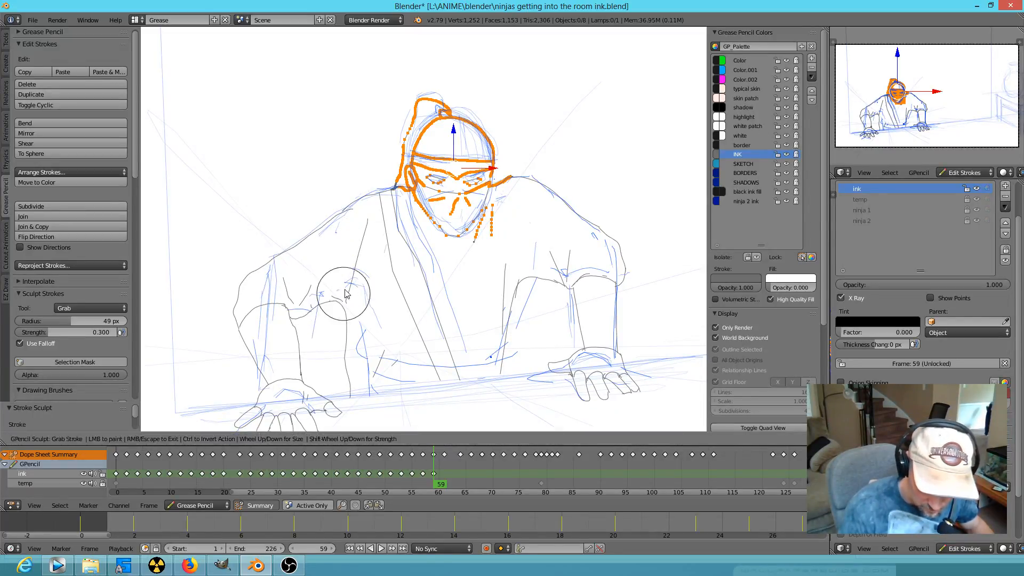
key("Escape")
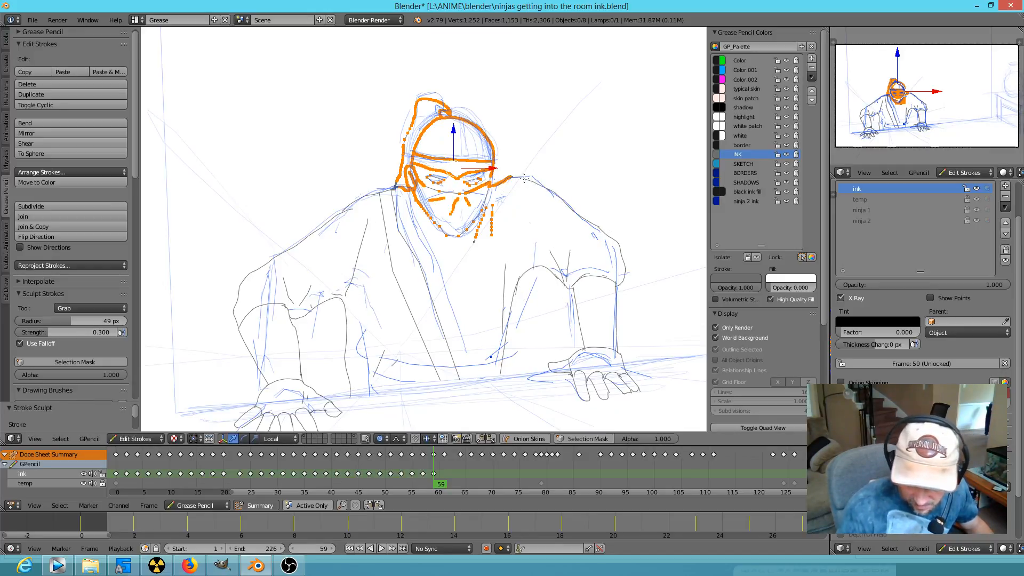
key("a")
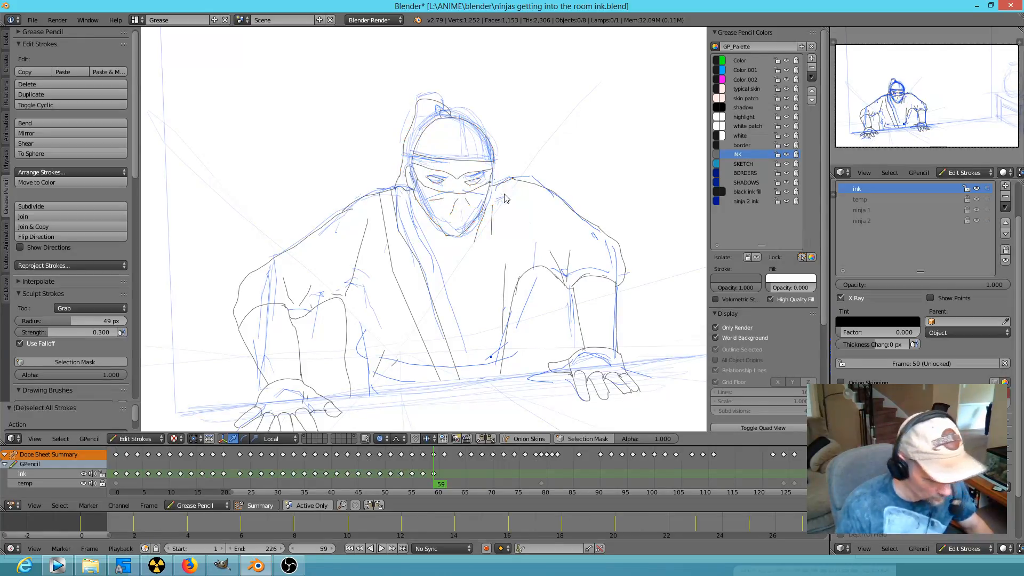
Scale the peak of the ear-side inner sleeve line into a tighter corner and move it up toward the armpit fold
right_click(342, 304)
key("s")
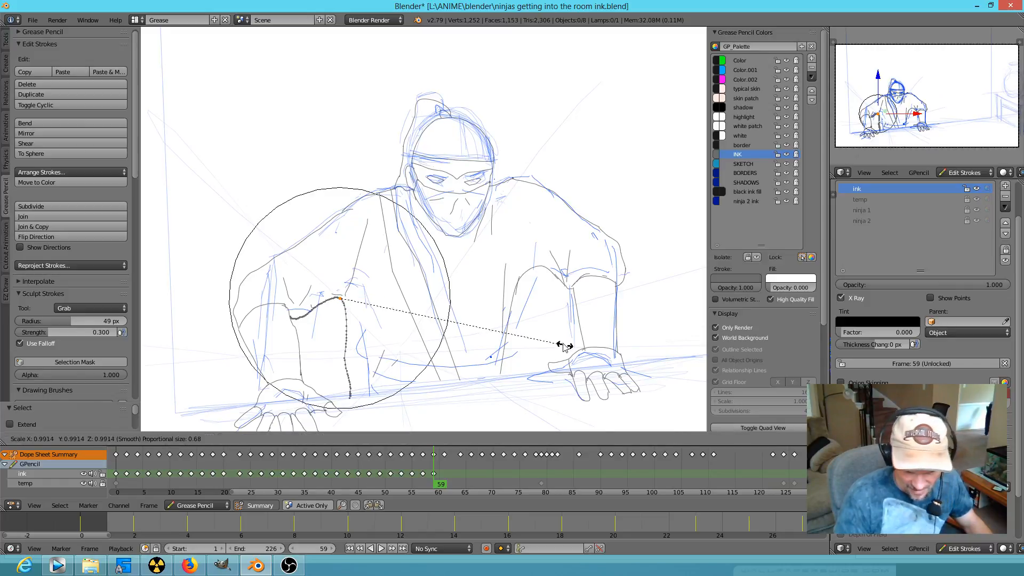
scroll(494, 297, "up", 3)
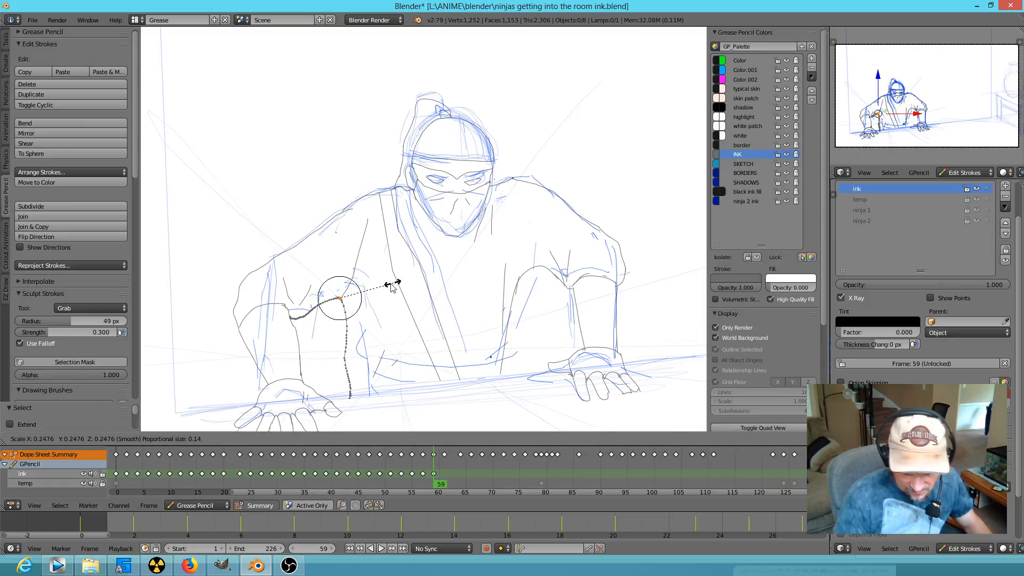
left_click(350, 283)
key("s")
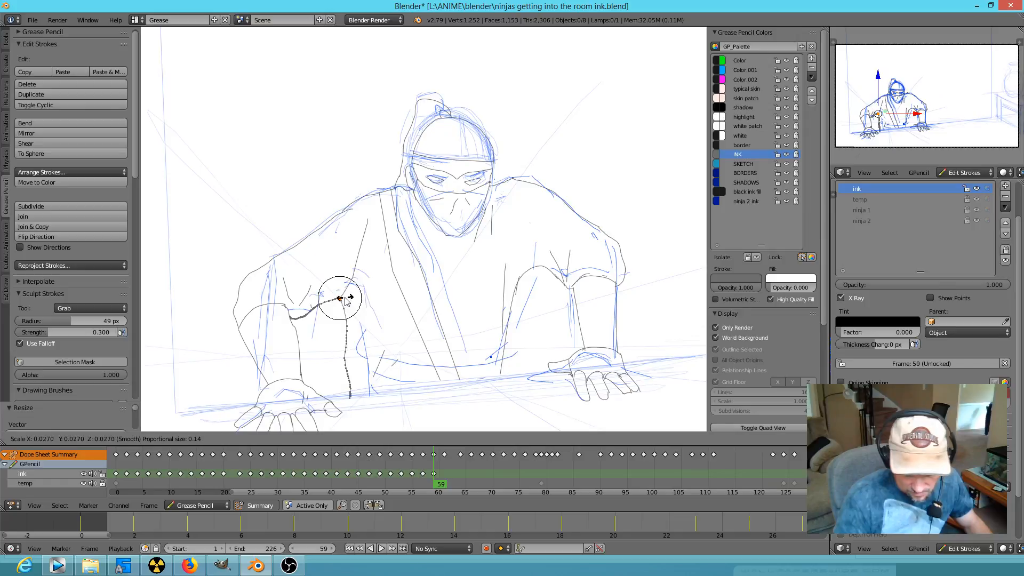
left_click(340, 298)
key("g")
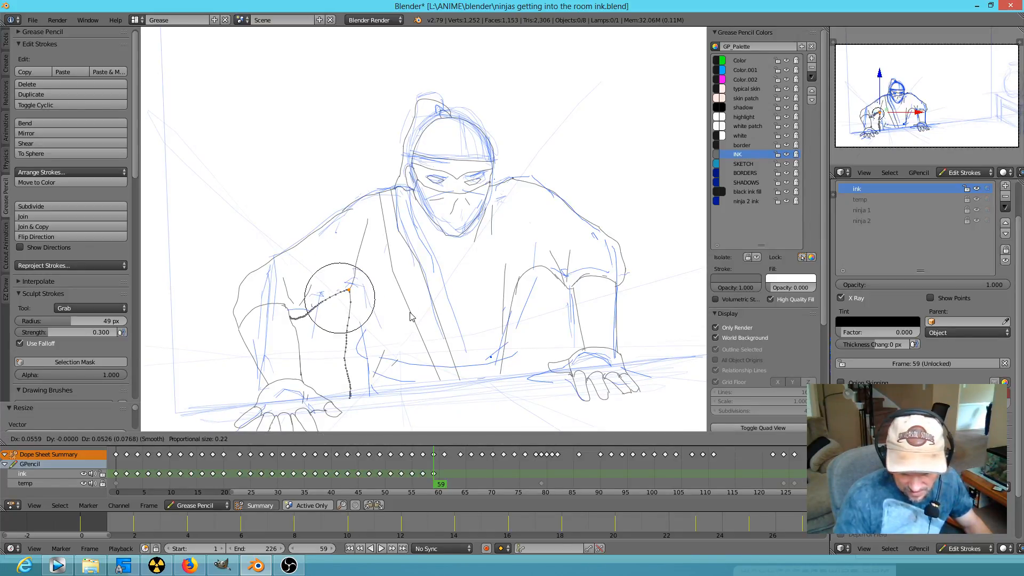
left_click(412, 315)
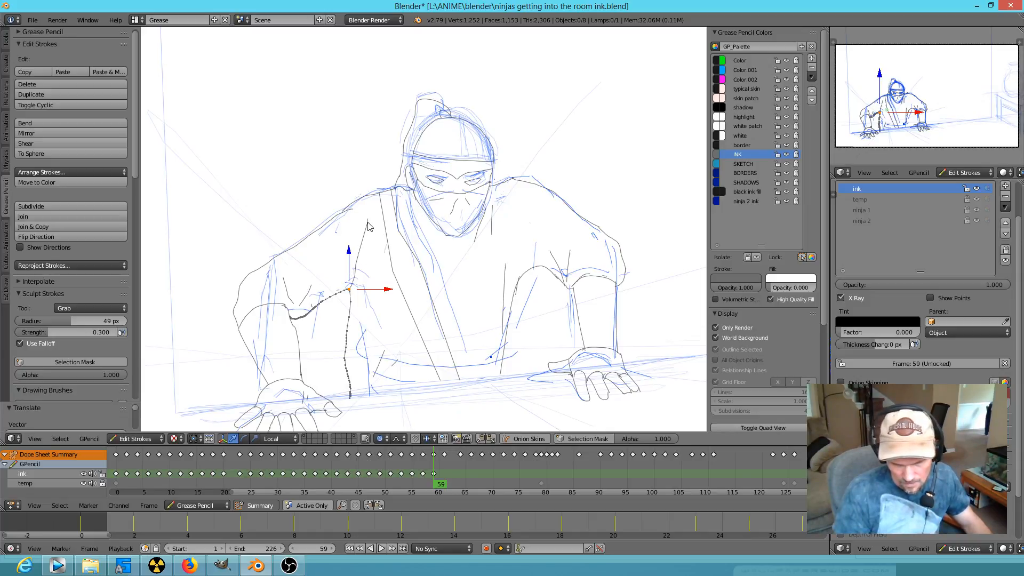
Check the ear-side armpit fold against frame 55, and move its upper end down and outward on frame 59
key("Down")
key("Down")
key("Down")
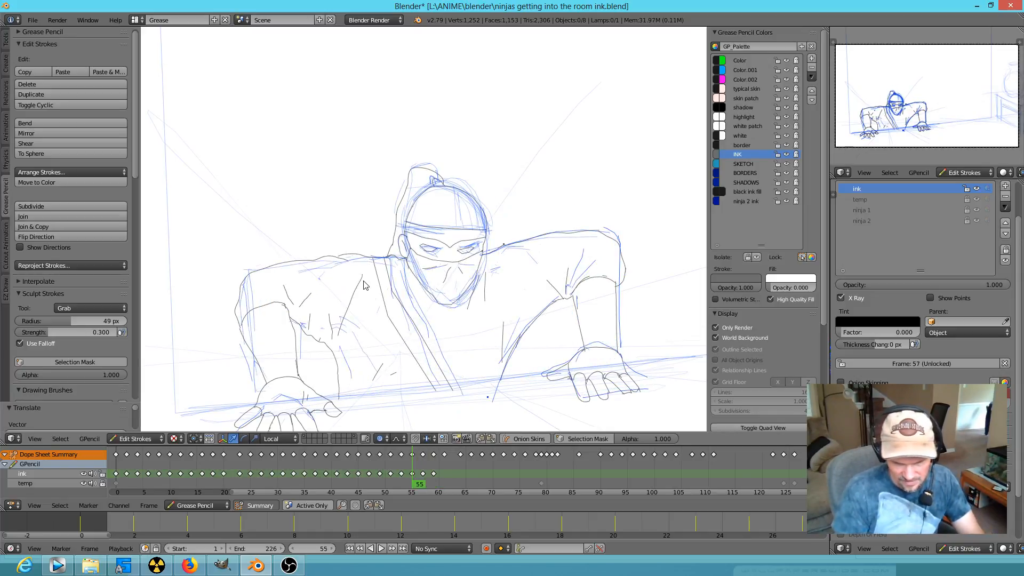
key("Up")
key("Up")
key("Up")
right_click(373, 223)
key("g")
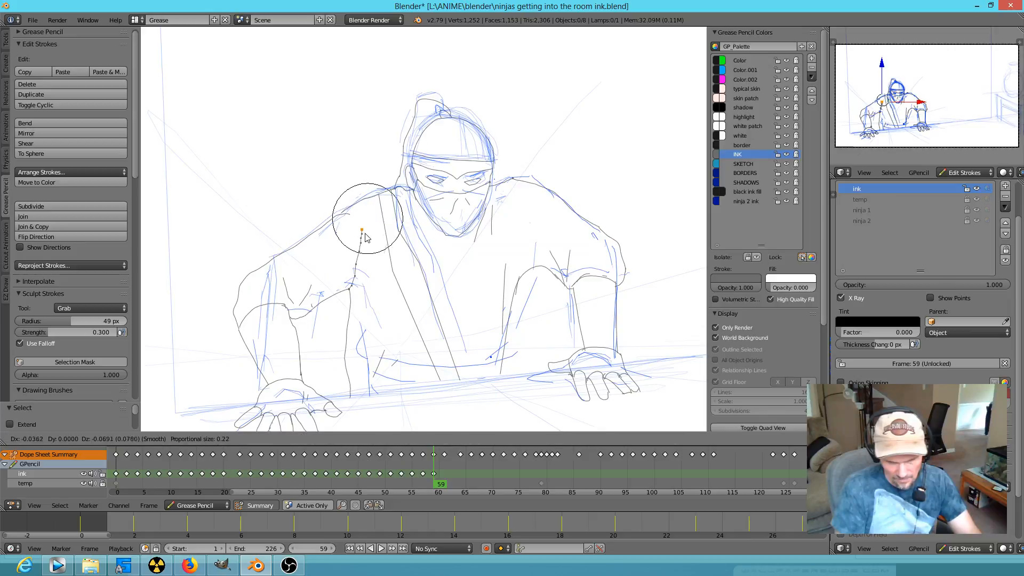
left_click(362, 235)
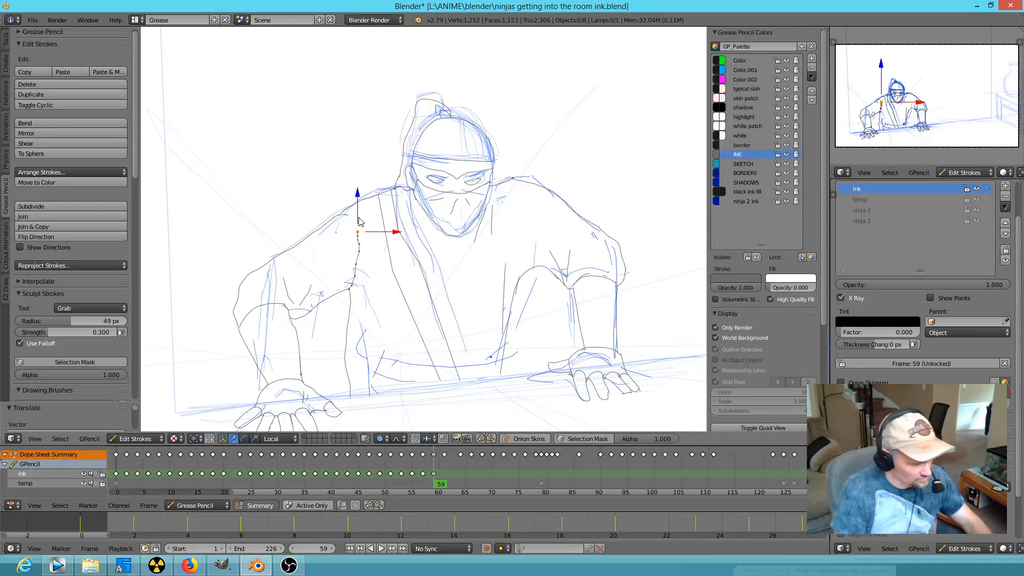
Set the sculpt brush to Smooth and even out the ear-side shoulder line on frame 59
key("e")
left_click(298, 169)
mouse_move(342, 185)
left_mouse_down()
mouse_move(353, 193)
mouse_move(336, 216)
left_mouse_up()
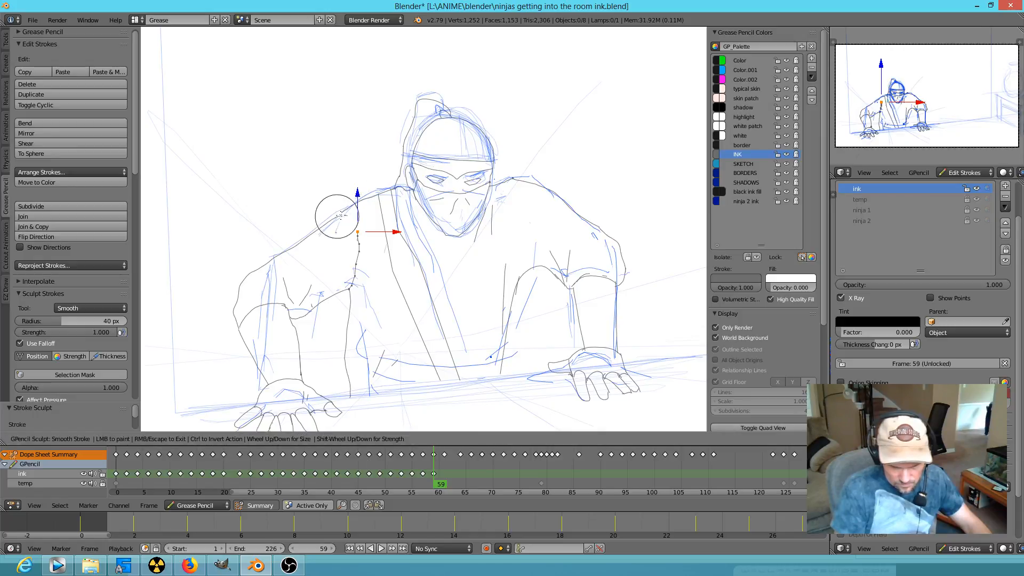
key("Escape")
Select the end points of the two overlapping ear-side shoulder strokes and shift them slightly outward along the shoulder
right_click(348, 218)
right_click(348, 211, "shift")
scroll(350, 222, "up", 7)
middle_click_drag(320, 217, 632, 275, "shift")
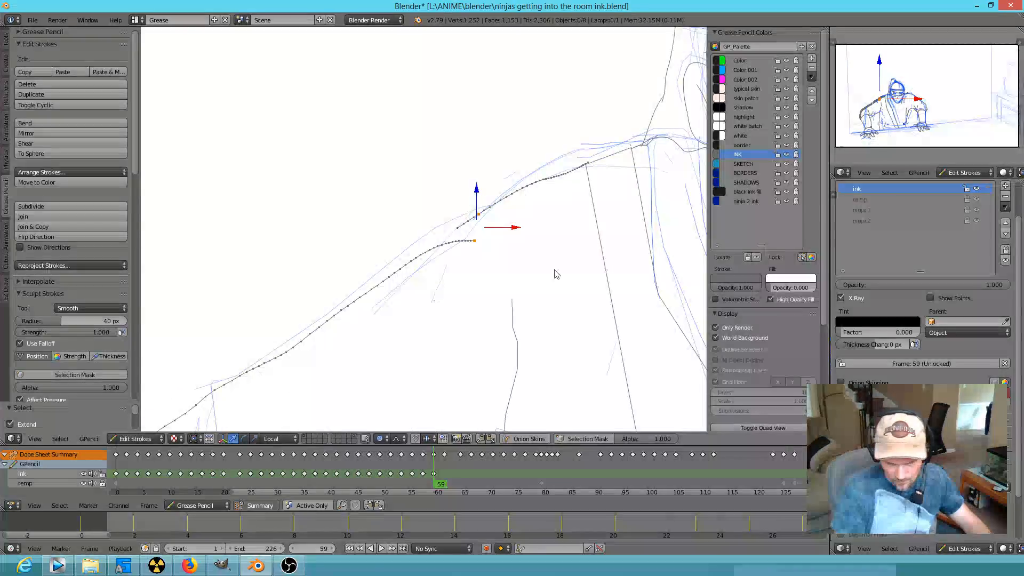
key("g")
left_click(469, 224)
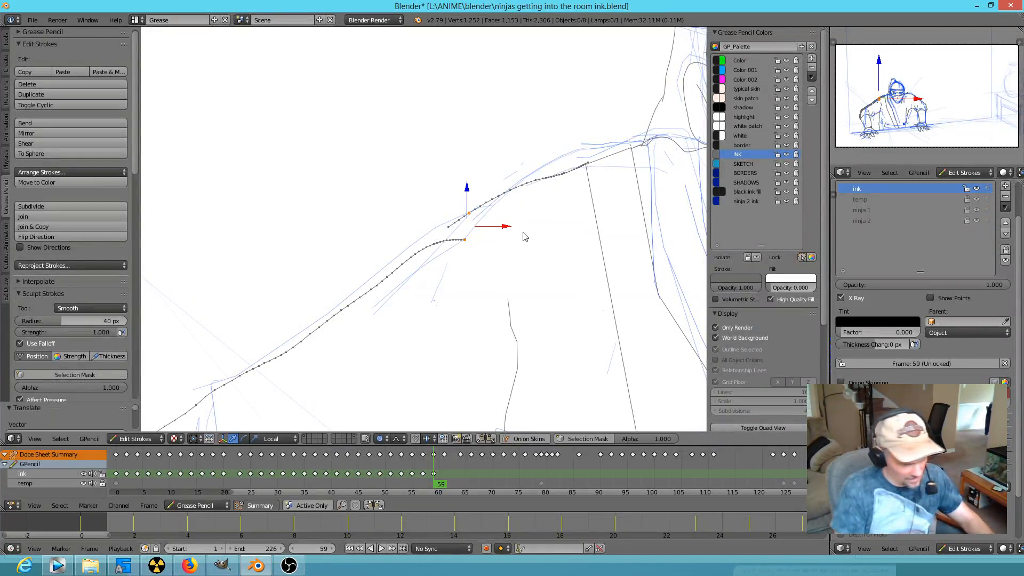
Lasso the overlapping ends of the two ear-side shoulder strokes and delete those points
mouse_move(525, 231)
left_mouse_down("ctrl")
mouse_move(484, 200)
mouse_move(453, 257)
mouse_move(522, 253)
left_mouse_up("ctrl")
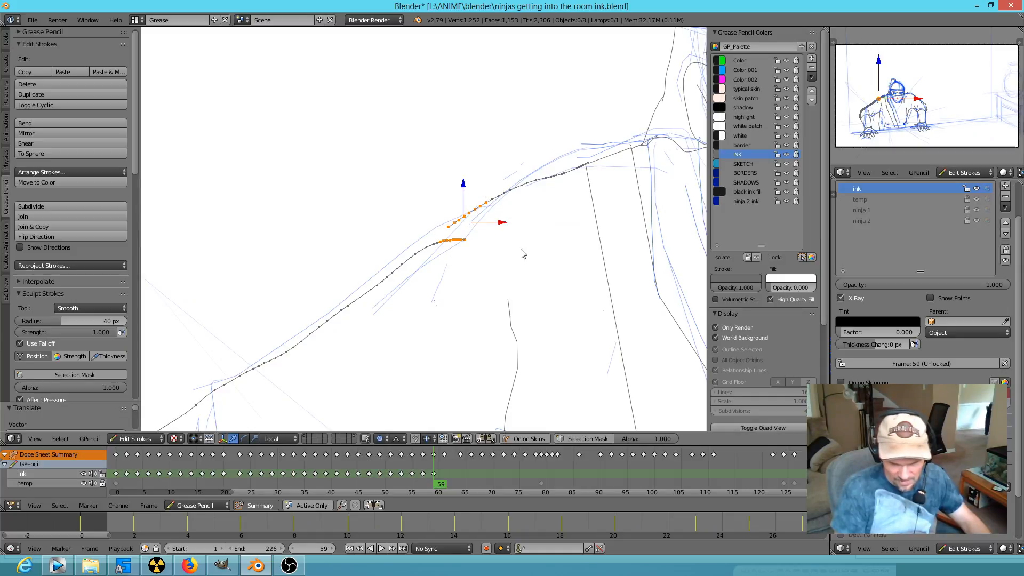
key("x")
left_click(488, 233)
Select the facing end points of the two ear-side shoulder strokes and scale them together to close the gap
right_click(435, 240)
right_click(490, 206, "shift")
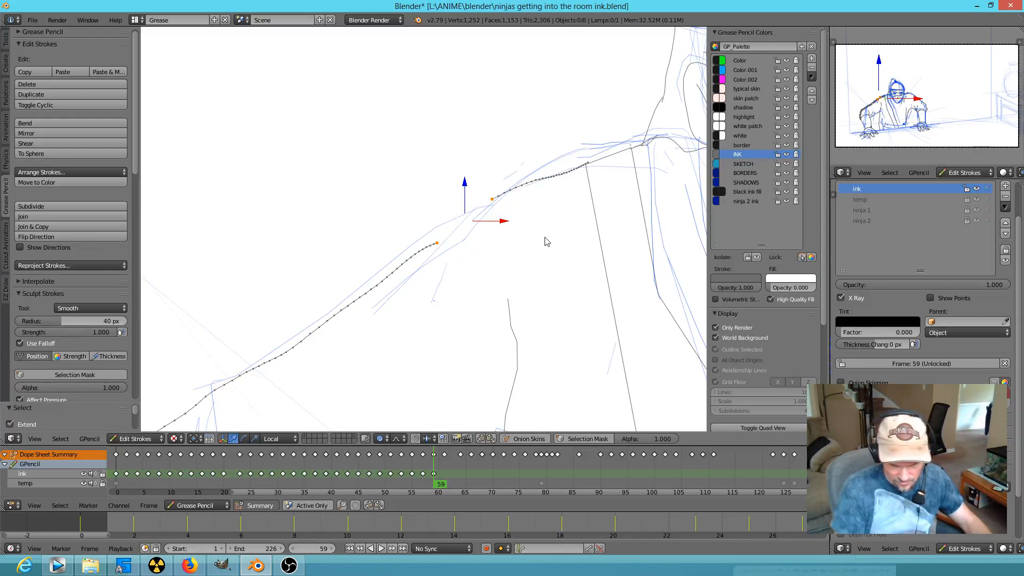
key("s")
scroll(533, 279, "up", 5)
left_click(473, 227)
key("s")
left_click(469, 224)
key("s")
left_click(493, 245)
scroll(520, 282, "down", 11)
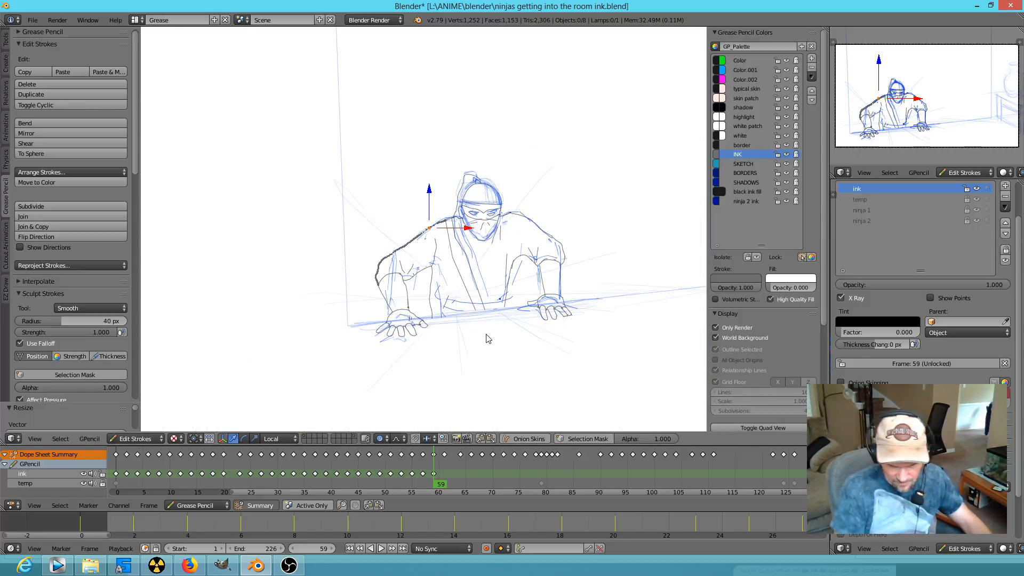
On frame 57, ink the lower end of the ear-side torso outline, curving it outward along the blue sketch
key("Left")
key("Left")
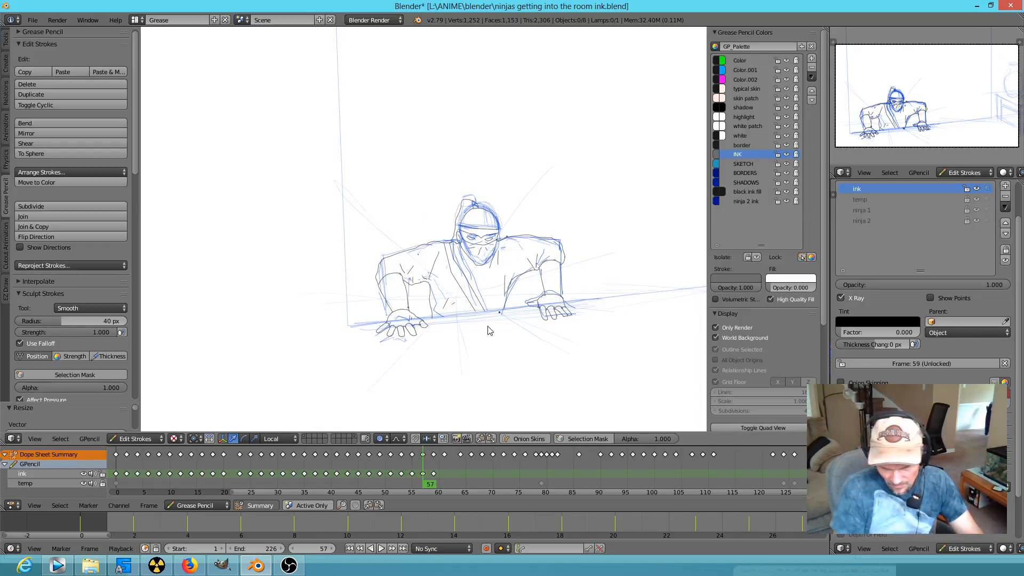
scroll(442, 326, "up", 6)
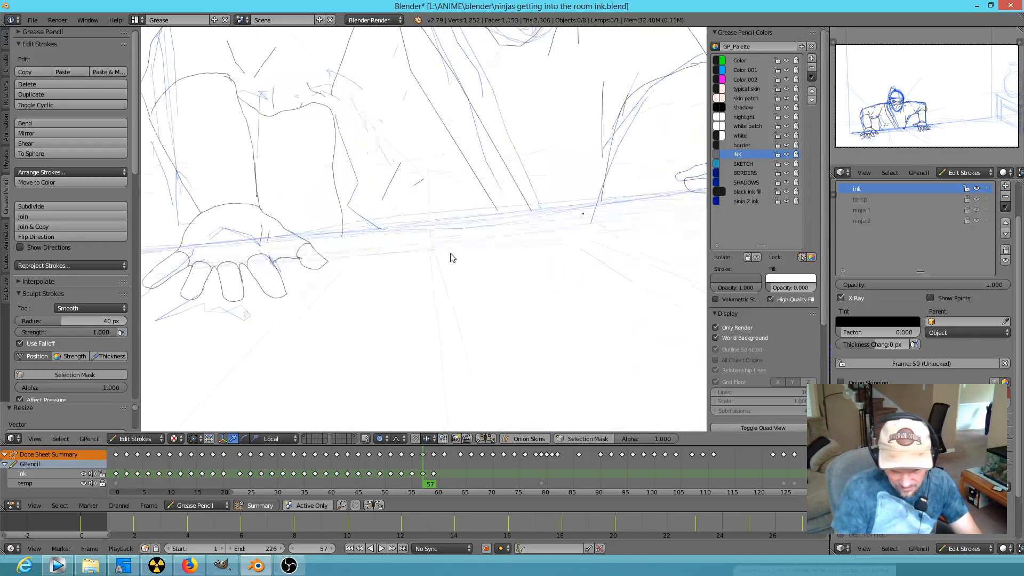
key("Down")
key("Up")
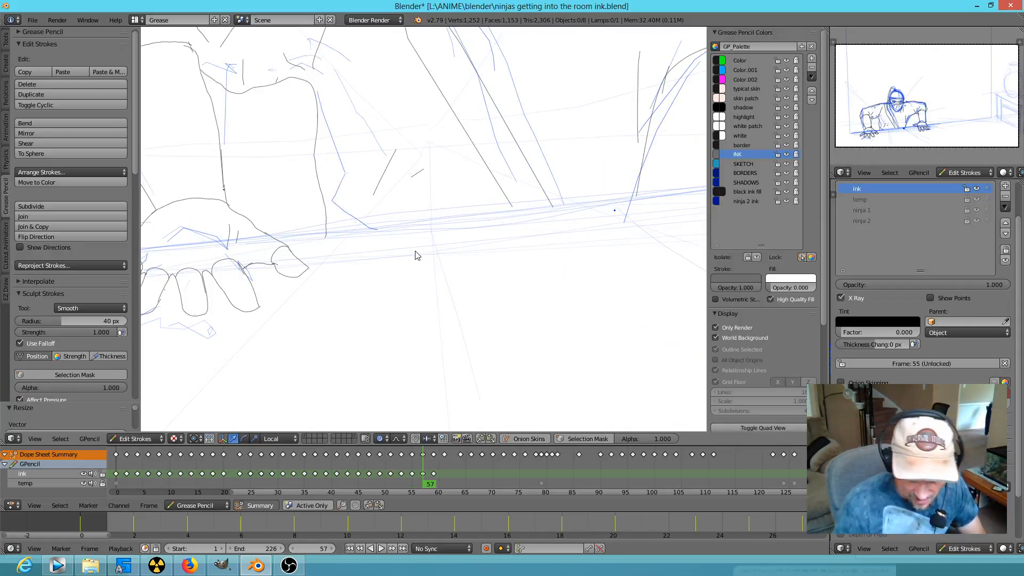
left_click_drag(326, 214, 324, 198)
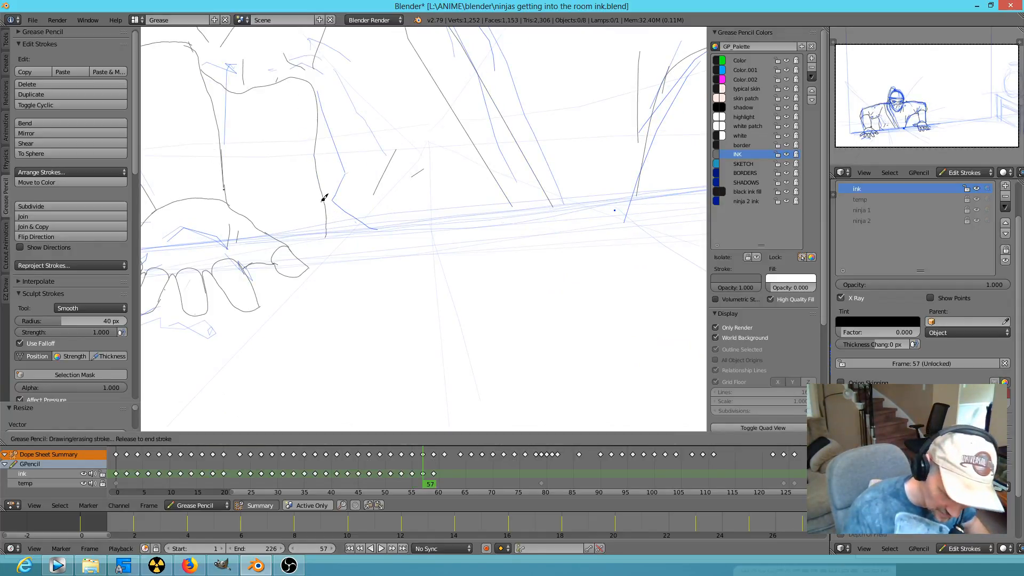
left_click_drag(403, 232, 402, 231)
On frame 59, redraw the lower ear-side torso outline to curve into the waist and ink the waistline's opposite end
key("Up")
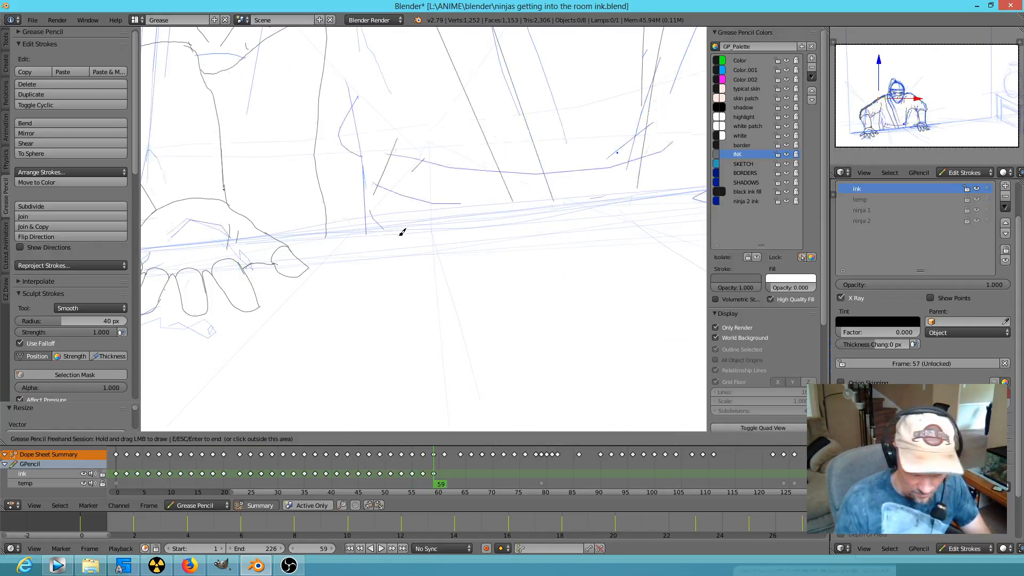
mouse_move(313, 157)
right_mouse_down()
mouse_move(329, 237)
mouse_move(324, 116)
right_mouse_up()
left_click_drag(322, 82, 322, 82)
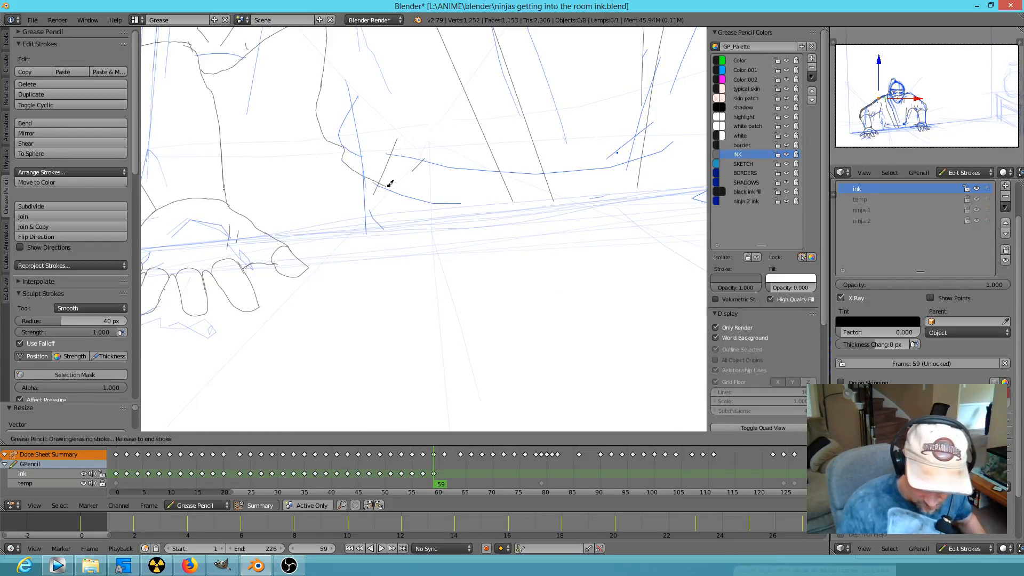
left_click_drag(650, 173, 659, 164)
Erase the lower parts of the two straight lapel strokes on frame 59
right_click_drag(586, 238, 462, 368)
right_click_drag(571, 198, 504, 304)
mouse_move(602, 191)
middle_mouse_down("shift")
mouse_move(458, 392)
mouse_move(461, 380)
middle_mouse_up("shift")
right_click_drag(331, 143, 292, 88)
mouse_move(283, 52)
left_mouse_down()
mouse_move(354, 242)
mouse_move(422, 379)
left_mouse_up()
mouse_move(427, 376)
right_mouse_down()
mouse_move(377, 377)
mouse_move(368, 294)
mouse_move(379, 212)
right_mouse_up()
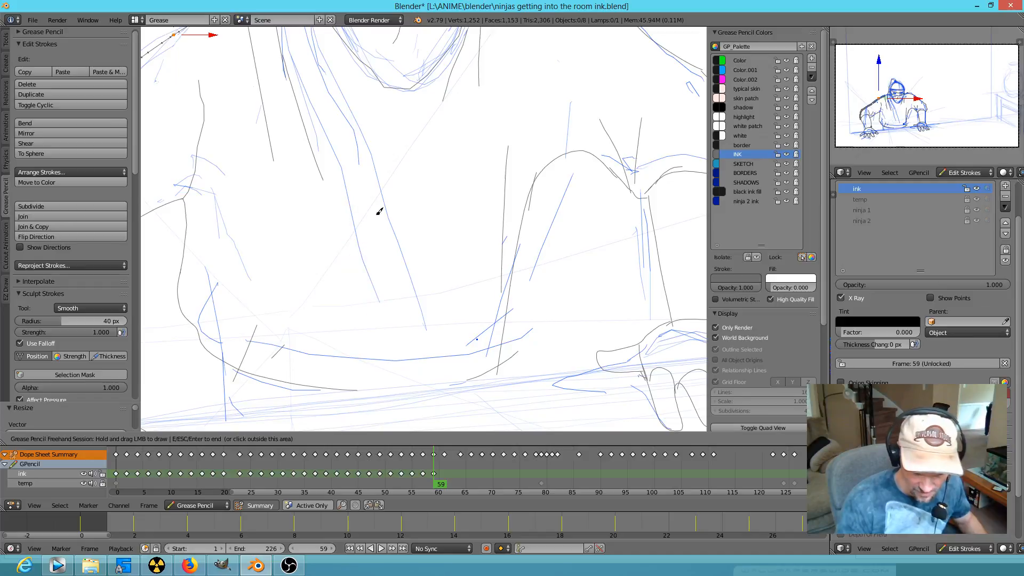
Ink both lapel edges on frame 59 as long curves sweeping down across the chest to the far side of the waist
key("Down")
key("Up")
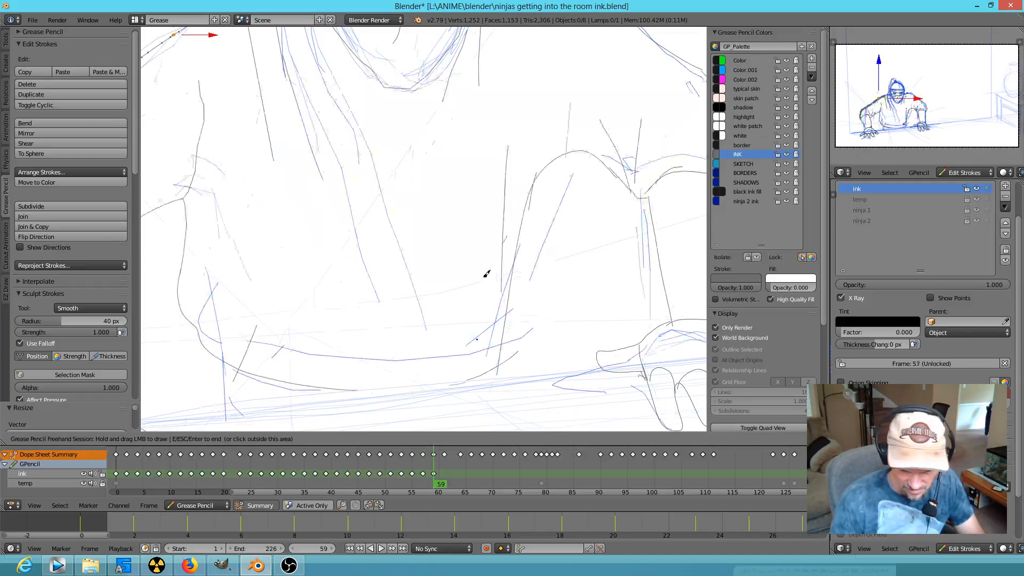
left_click_drag(327, 177, 437, 277)
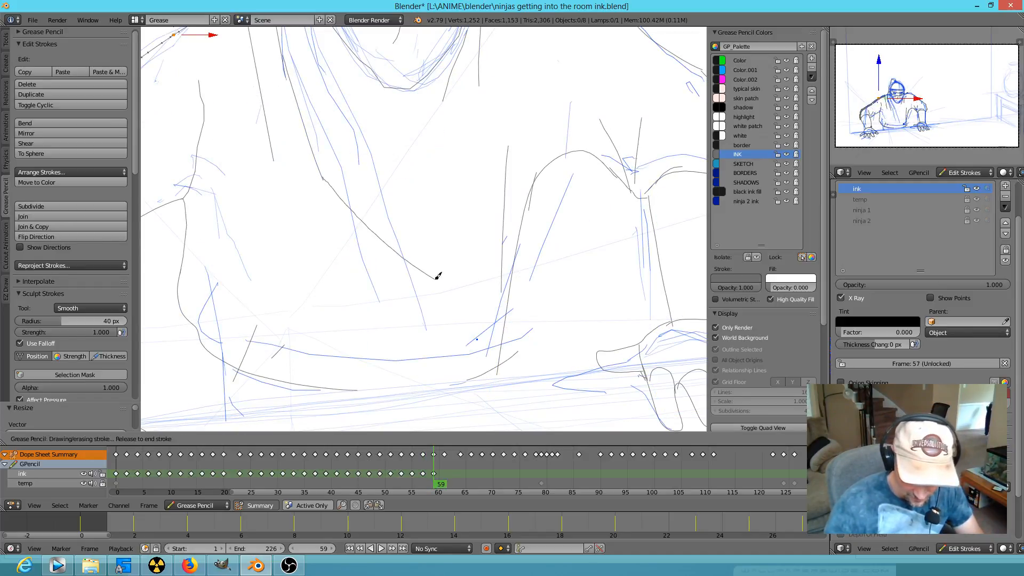
left_click_drag(509, 325, 509, 325)
left_click_drag(271, 151, 278, 164)
mouse_move(321, 219)
left_mouse_down()
mouse_move(446, 331)
mouse_move(522, 353)
left_mouse_up()
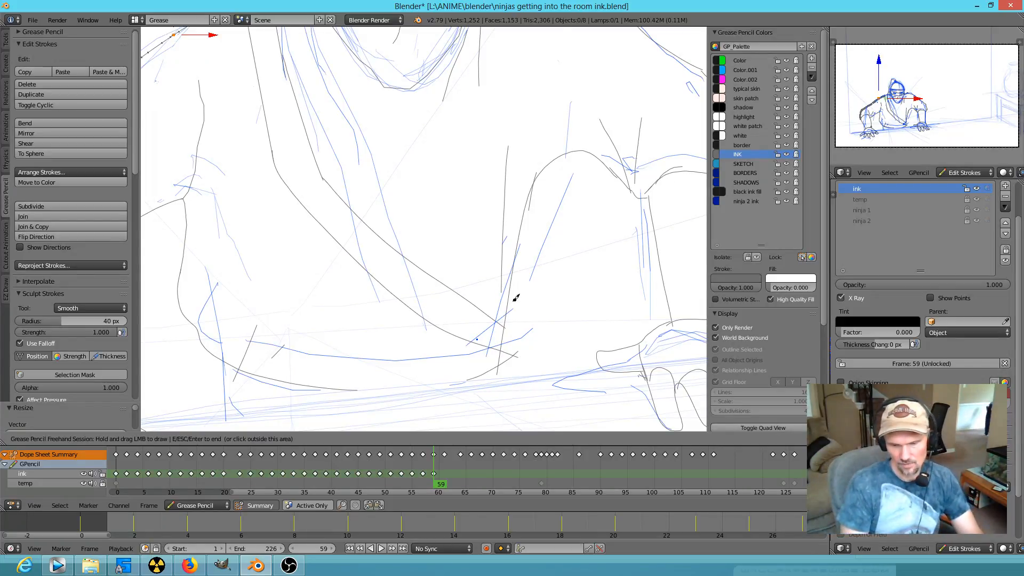
Compare the neighbouring frames and shift the lower ends of the two lapel strokes on frame 57 toward the far side of the waist
scroll(533, 352, "down", 5)
key("Down")
key("Up")
key("Down")
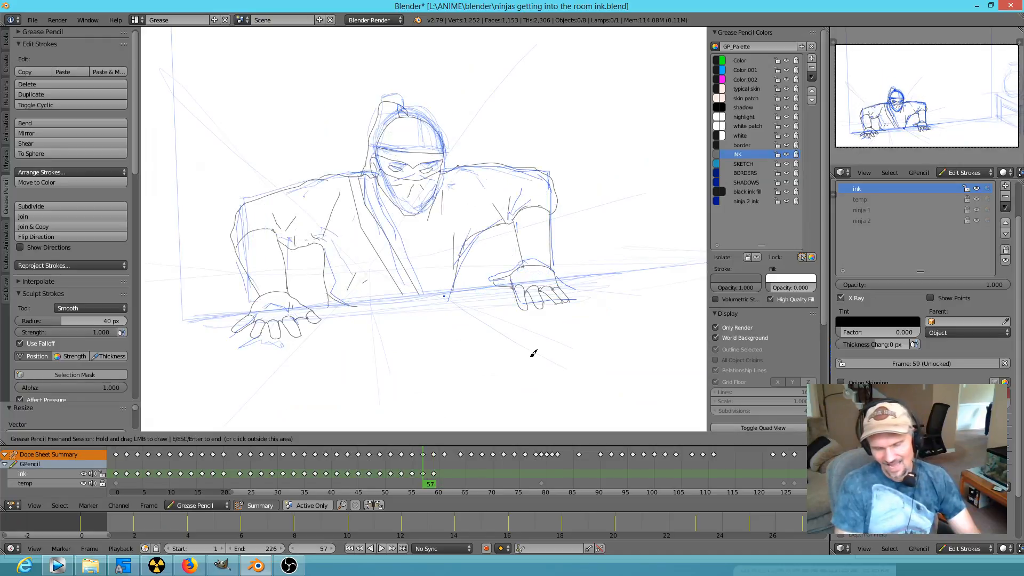
key("Down")
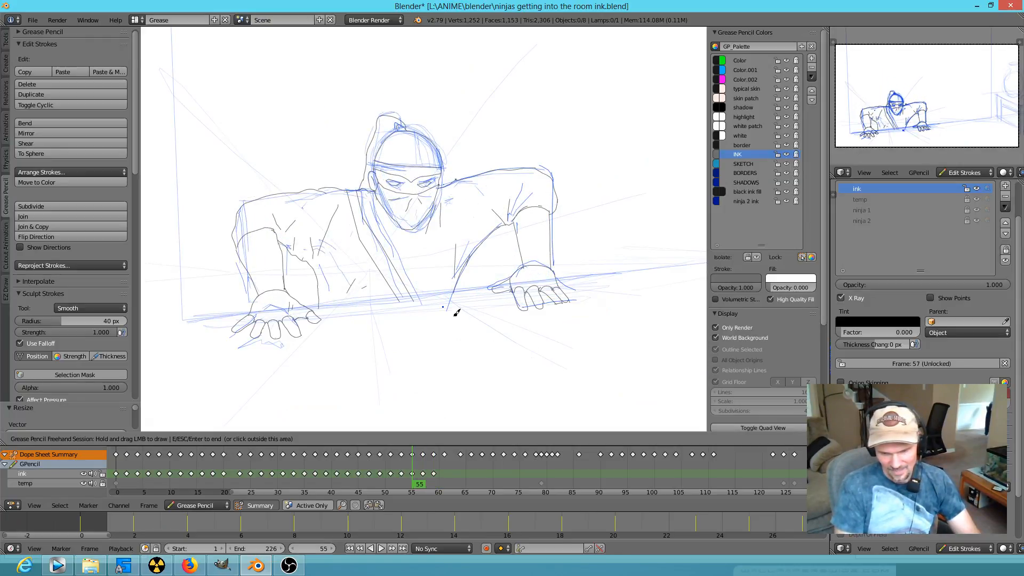
key("Up")
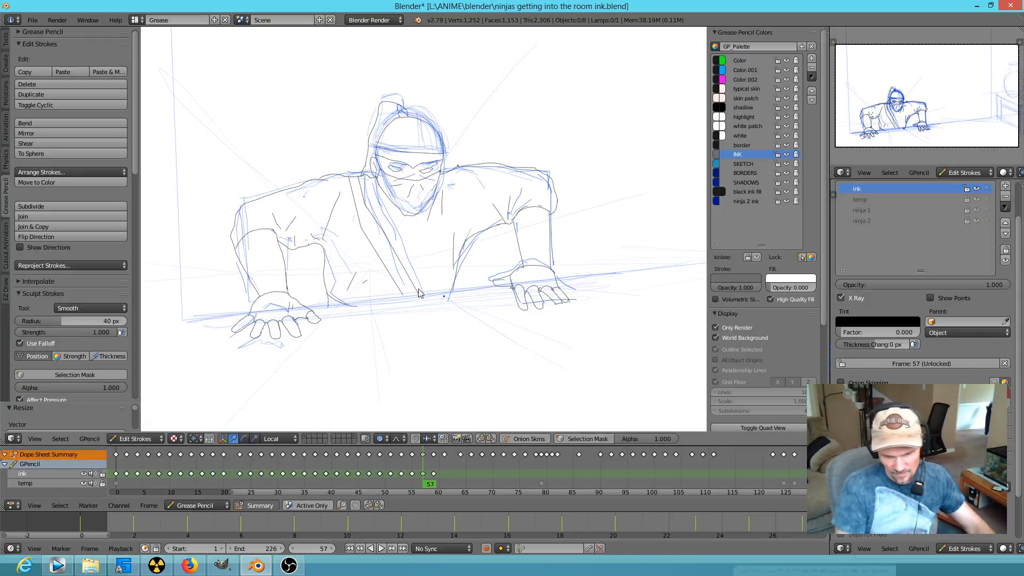
mouse_move(419, 292)
right_mouse_down()
mouse_move(429, 296)
mouse_move(420, 303)
mouse_move(439, 299)
right_mouse_up()
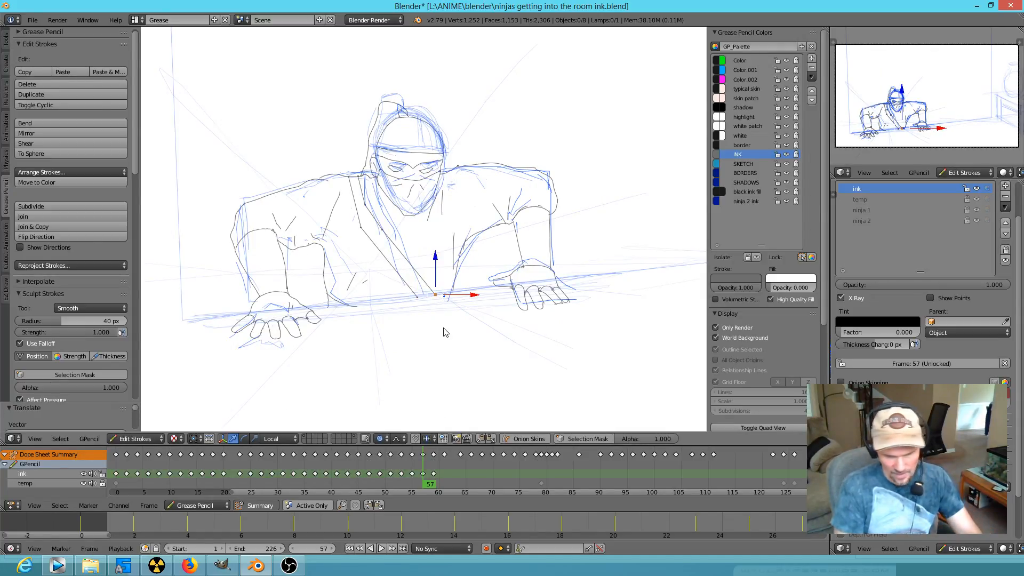
Flip back and forth through the frames up to frame 59 to check how the lapels and torso move
key("Left")
key("Left")
key("Left")
key("Left")
key("Left")
key("Left")
key("Right")
key("Right")
key("Right")
key("Right")
key("Right")
key("Right")
key("Right")
key("Right")
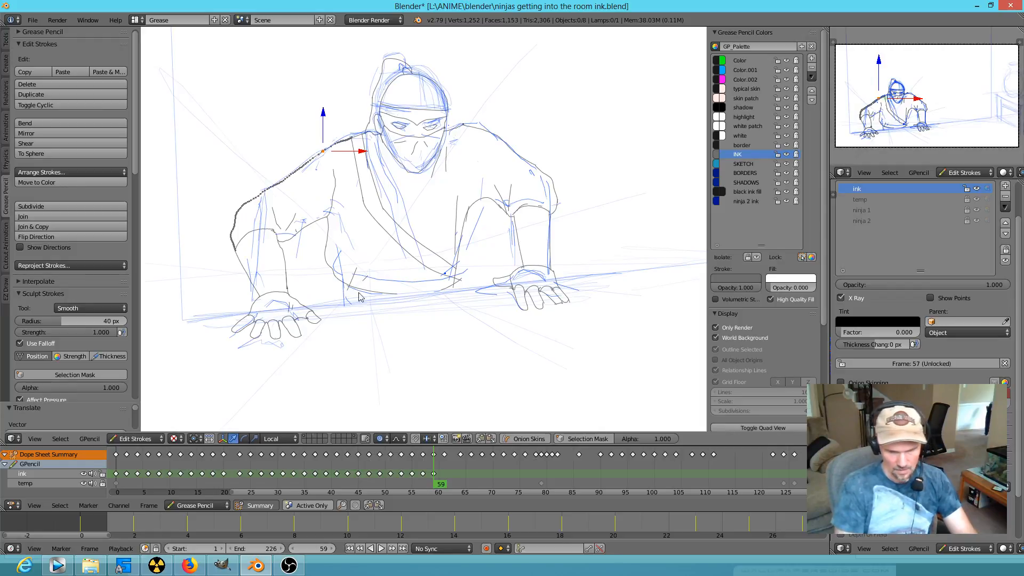
Hide the sketch layers, then clean up the crossing strokes at the lapels' waist end on frame 59 and ink the hanging fold
scroll(364, 297, "up", 5)
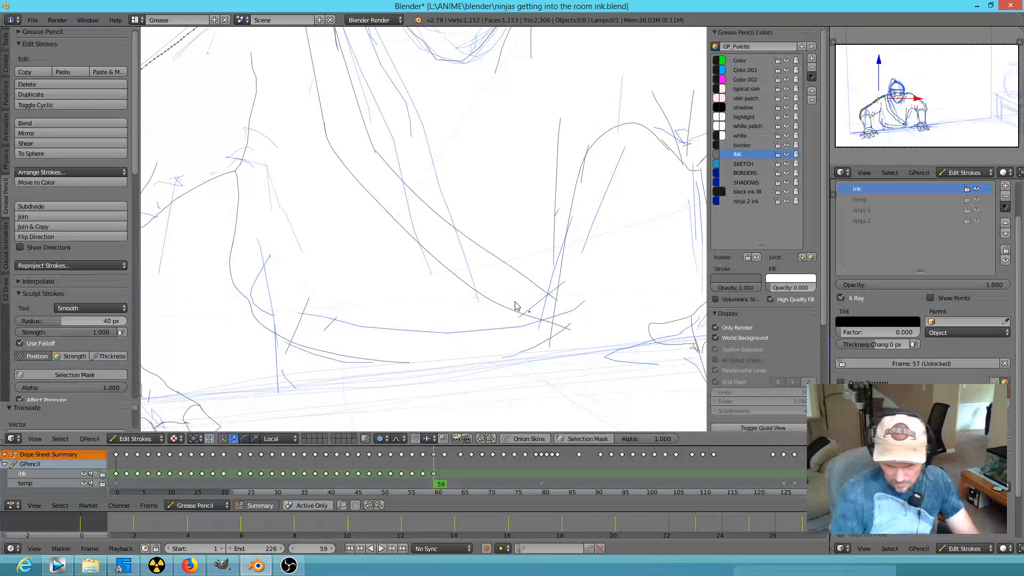
left_click(976, 201)
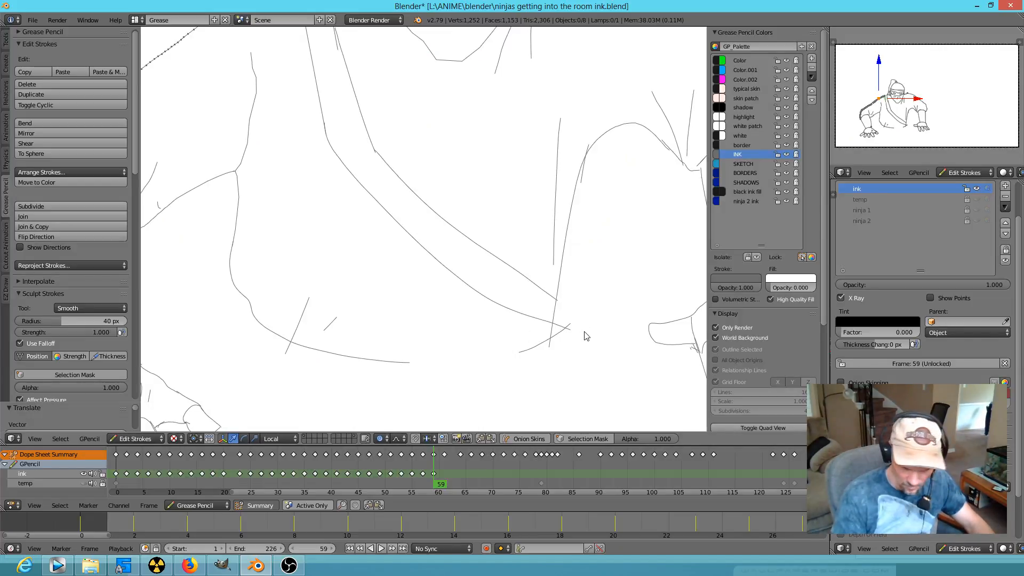
right_click_drag(585, 333, 567, 325)
mouse_move(564, 294)
left_mouse_down()
mouse_move(552, 325)
mouse_move(572, 319)
mouse_move(600, 374)
left_mouse_up()
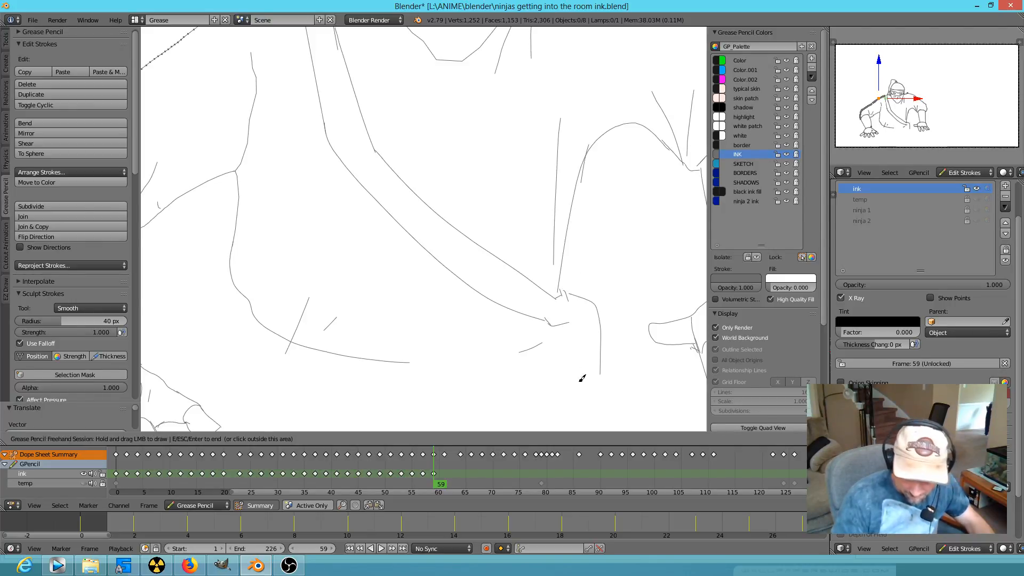
left_click_drag(567, 323, 567, 321)
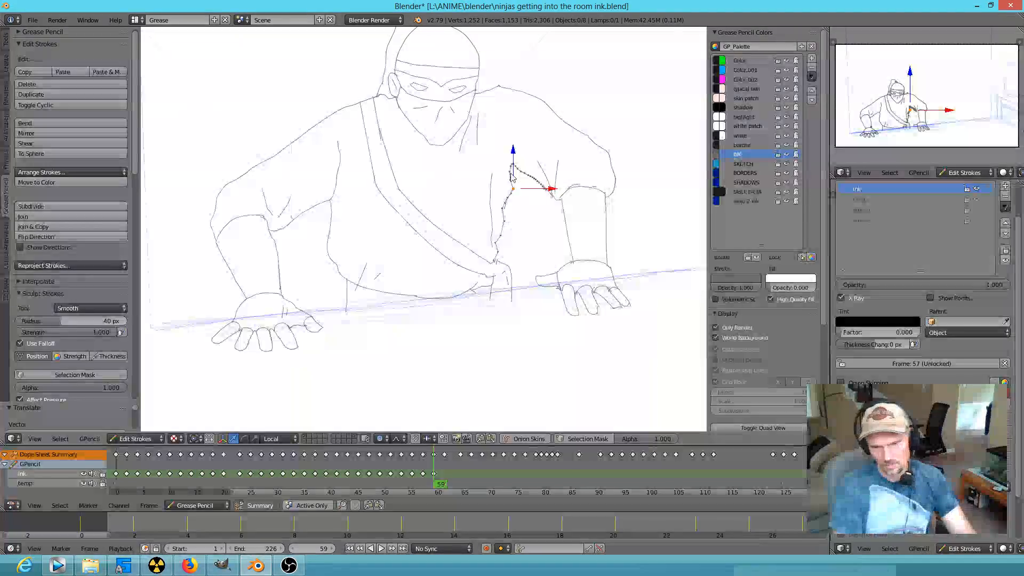
Select the top point of the inner-arm stroke at the armpit on frame 59 and move it slightly down
right_click(510, 166)
key("g")
left_click(510, 175)
key("Down")
key("Up")
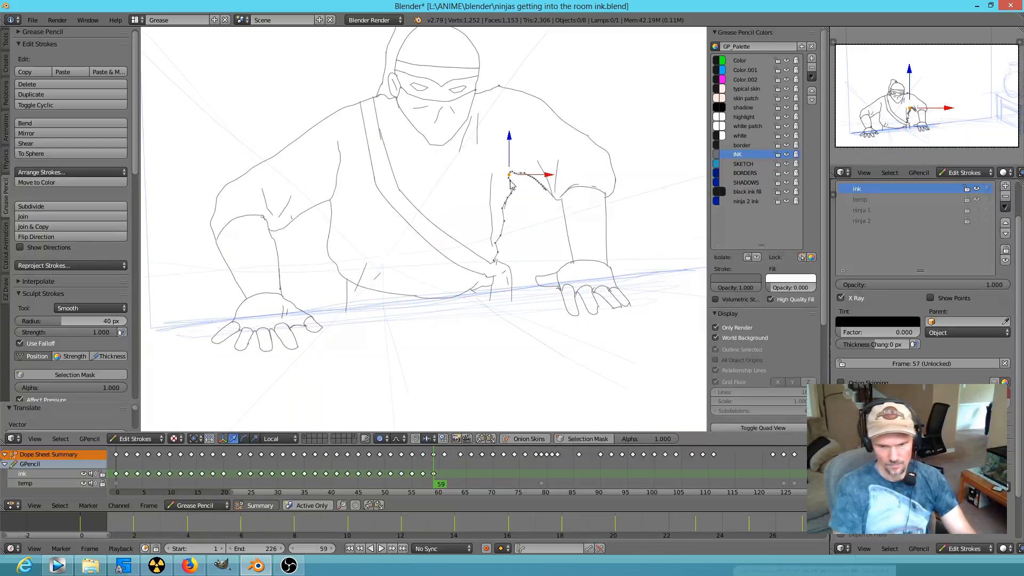
Step repeatedly back and forth through the inked frames with the sketch hidden to check the crouching ninja's motion
key("Down")
key("Up")
key("Down")
key("Up")
key("Down")
key("Down")
key("Down")
key("Down")
key("Down")
key("Down")
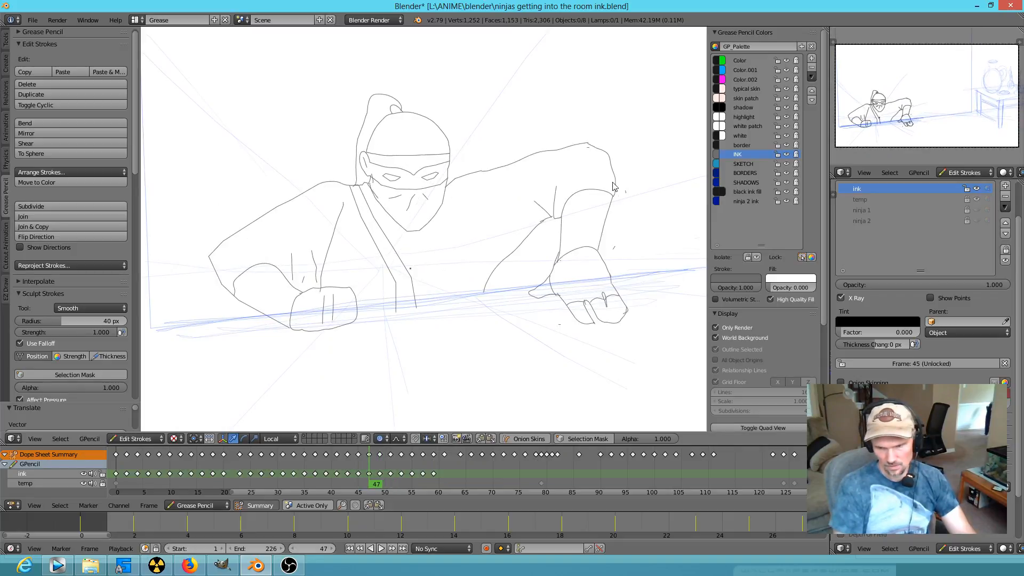
key("Down")
key("Down")
key("Down")
key("Down")
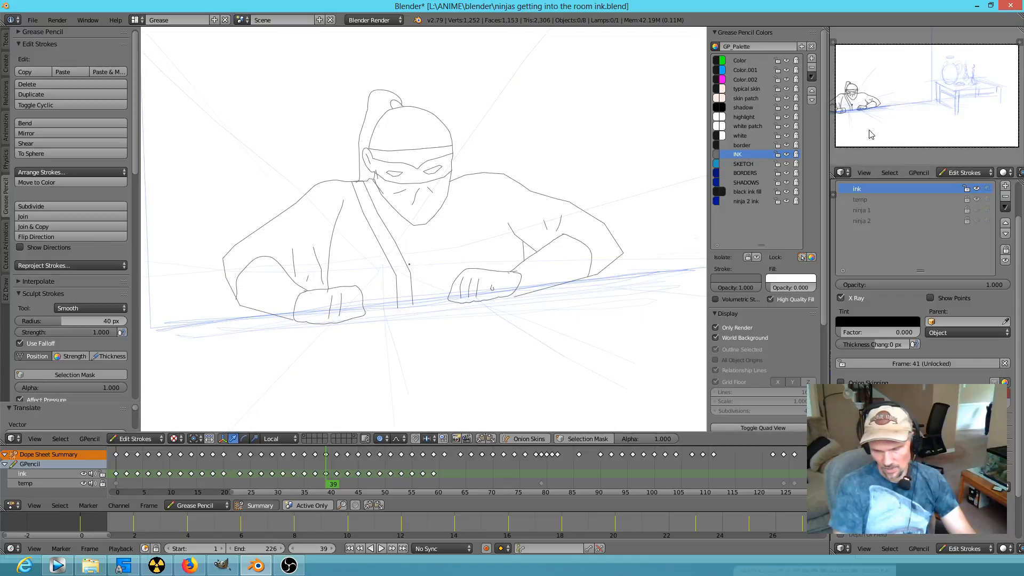
key("Up")
key("Up")
key("Up")
key("Up")
key("Up")
key("Up")
key("Down")
key("Down")
key("Down")
key("Down")
key("Down")
key("Down")
key("Down")
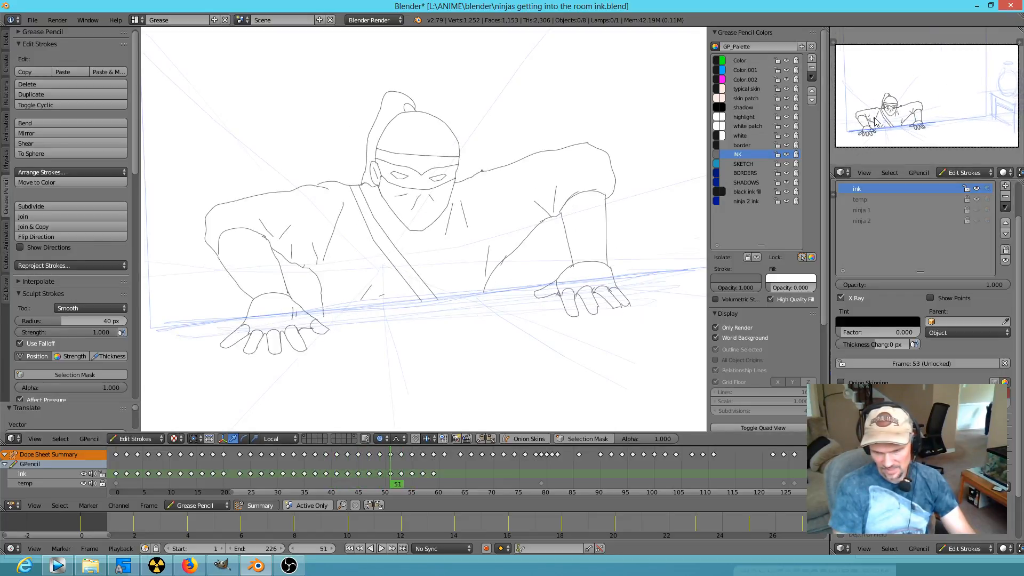
key("Up")
key("Up")
key("Up")
key("Up")
key("Up")
key("Up")
key("Up")
key("Up")
key("Up")
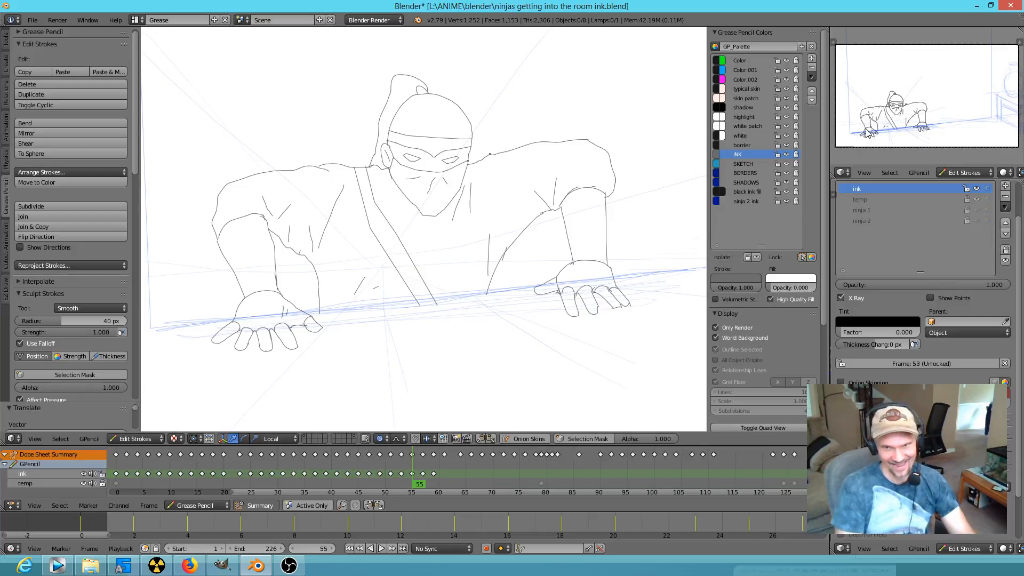
key("Down")
key("Down")
key("Down")
key("Down")
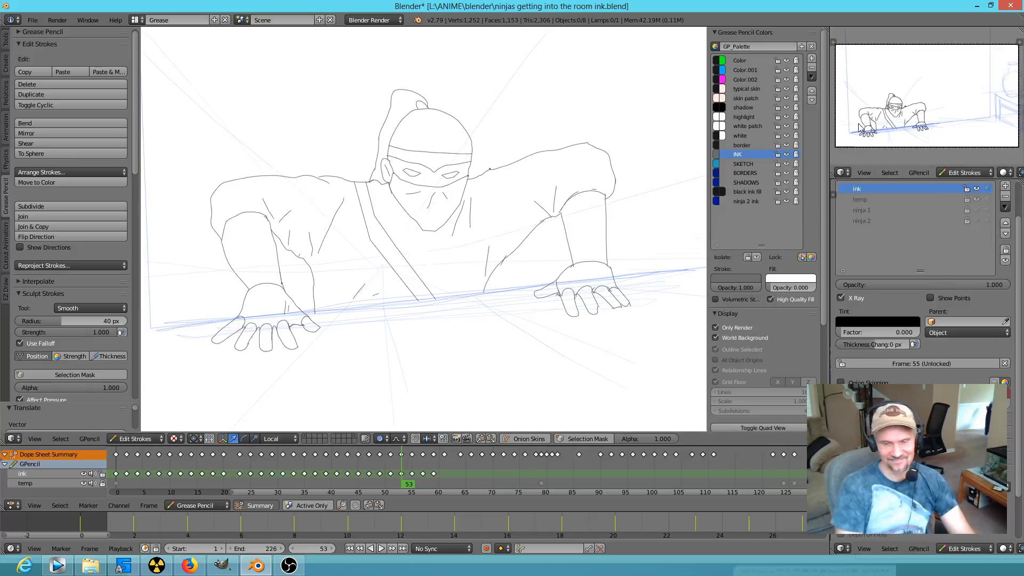
key("Down")
key("Down")
key("Down")
key("Down")
key("Down")
key("Down")
key("Down")
key("Down")
key("Down")
key("Down")
key("Down")
key("Down")
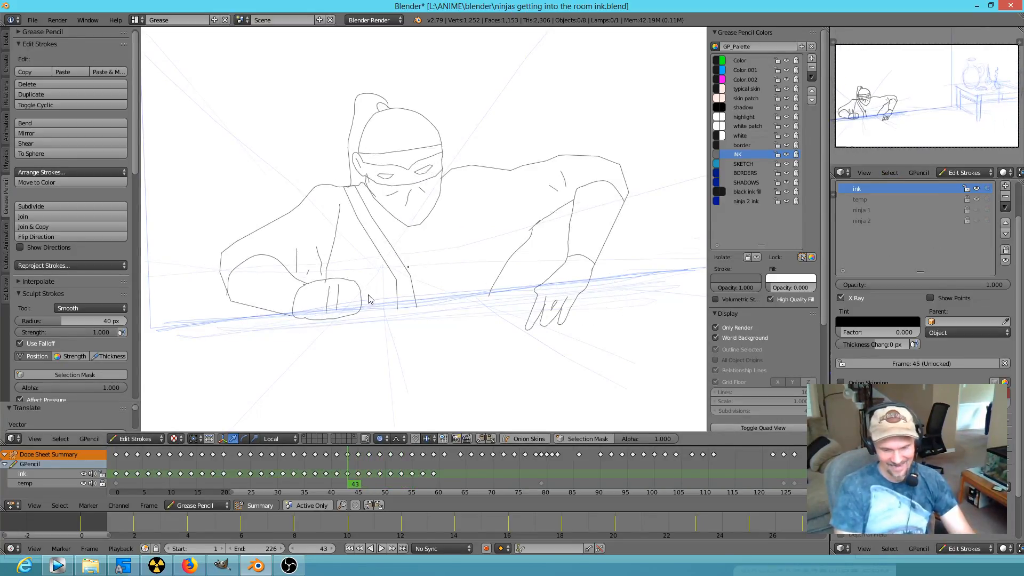
key("Up")
key("Up")
key("Up")
key("Up")
key("Up")
key("Up")
key("Up")
key("Up")
key("Up")
key("Up")
key("Up")
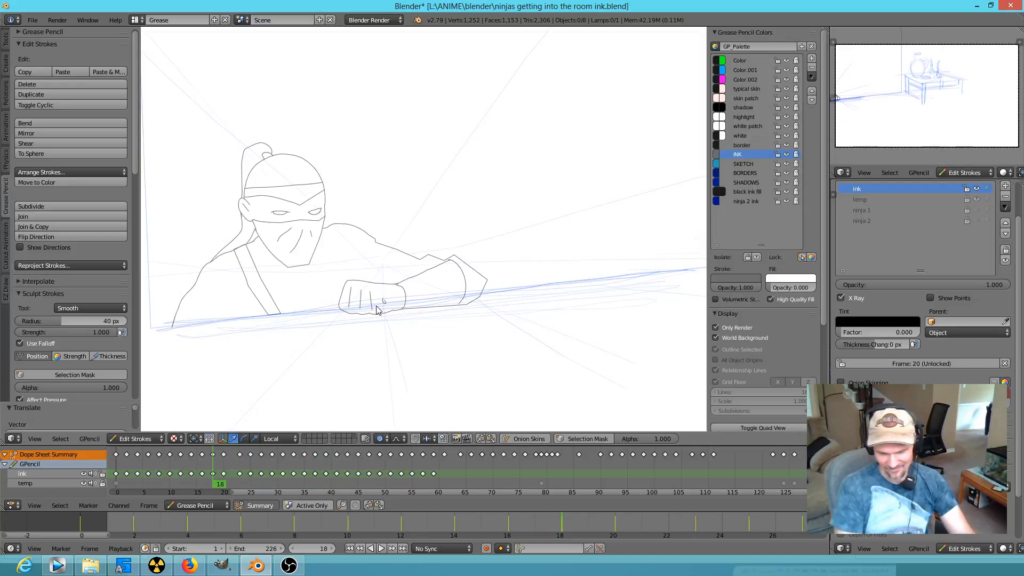
key("Up")
key("Up")
key("Up")
key("Up")
key("Up")
key("Up")
key("Up")
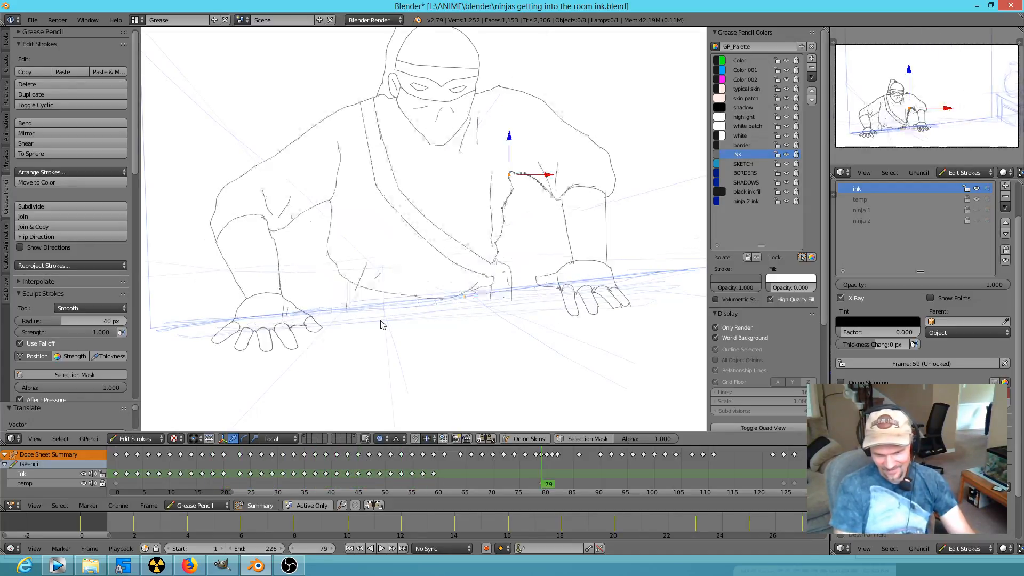
key("Down")
key("Up")
middle_click_drag(396, 271, 450, 297, "shift")
key("Down")
key("Up")
key("Up")
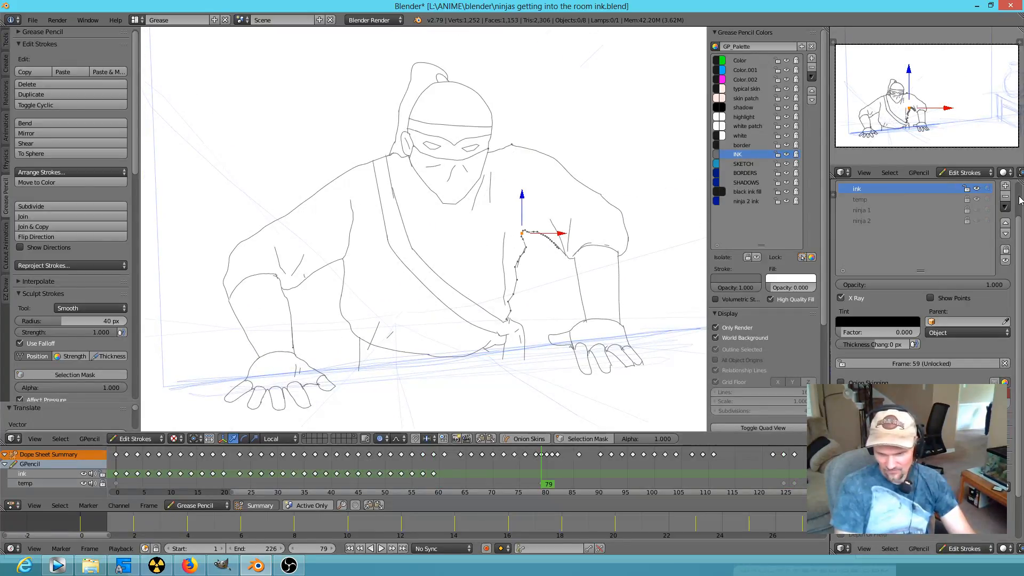
Show the sketch layers again and scrub the timeline to frame 68 to view the upcoming sketched poses
left_click_drag(975, 213, 977, 221)
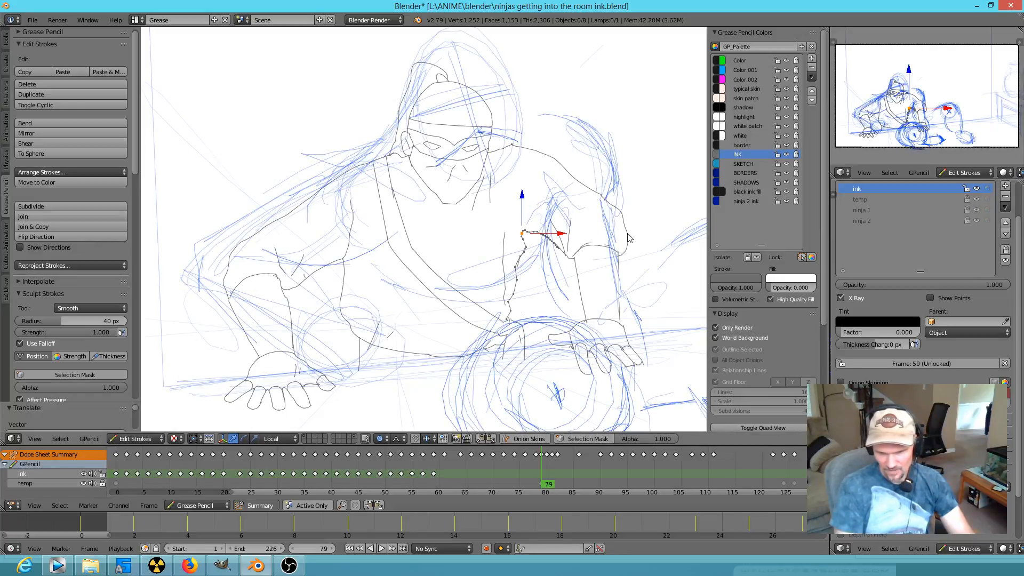
scroll(590, 271, "down", 4)
scroll(593, 262, "up", 3)
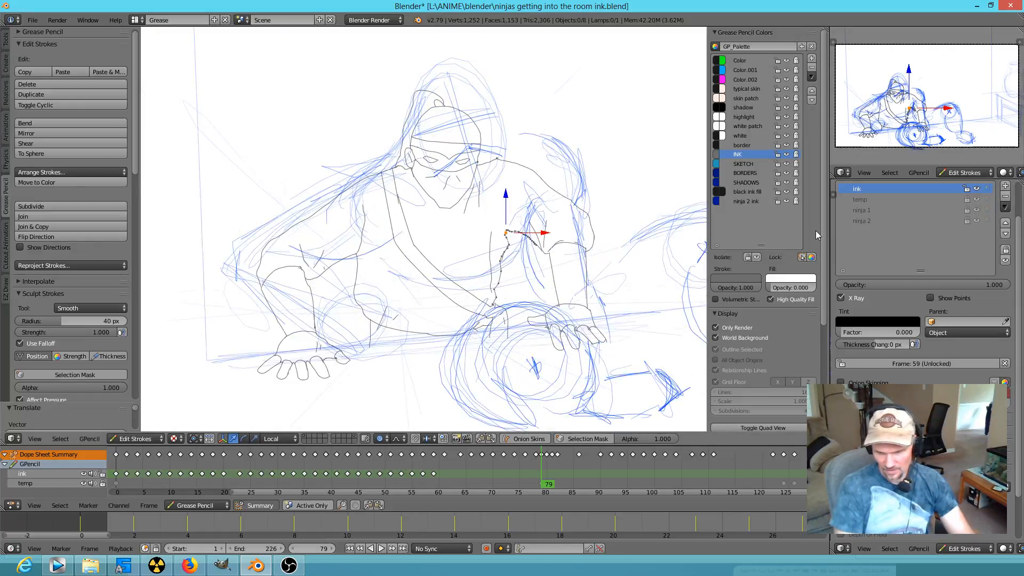
left_click_drag(551, 473, 483, 478)
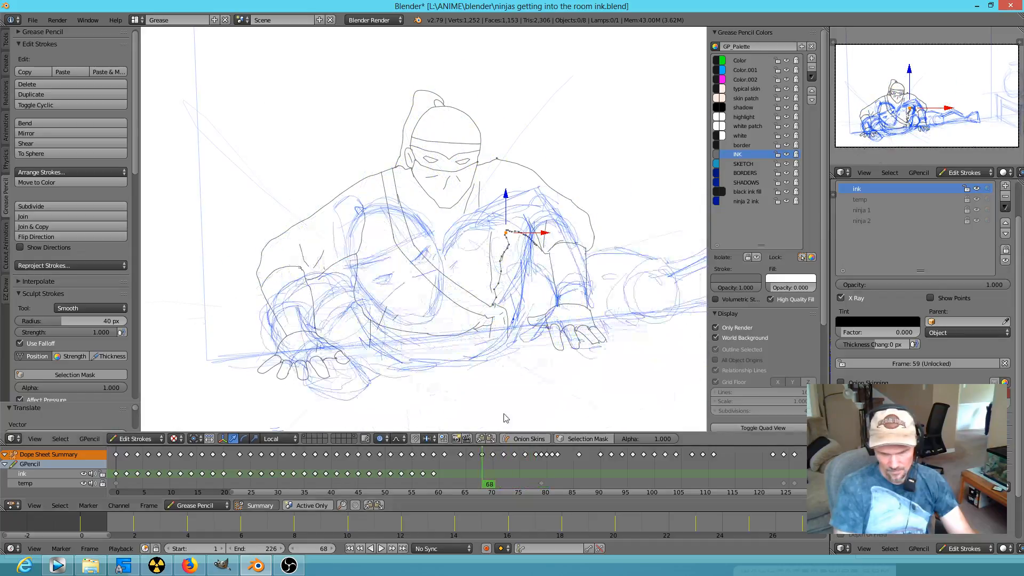
Hide the ink layer and scrub the timeline from frame 59 to frame 65 to examine the sketch alone
scroll(537, 298, "down", 3)
left_click(977, 191)
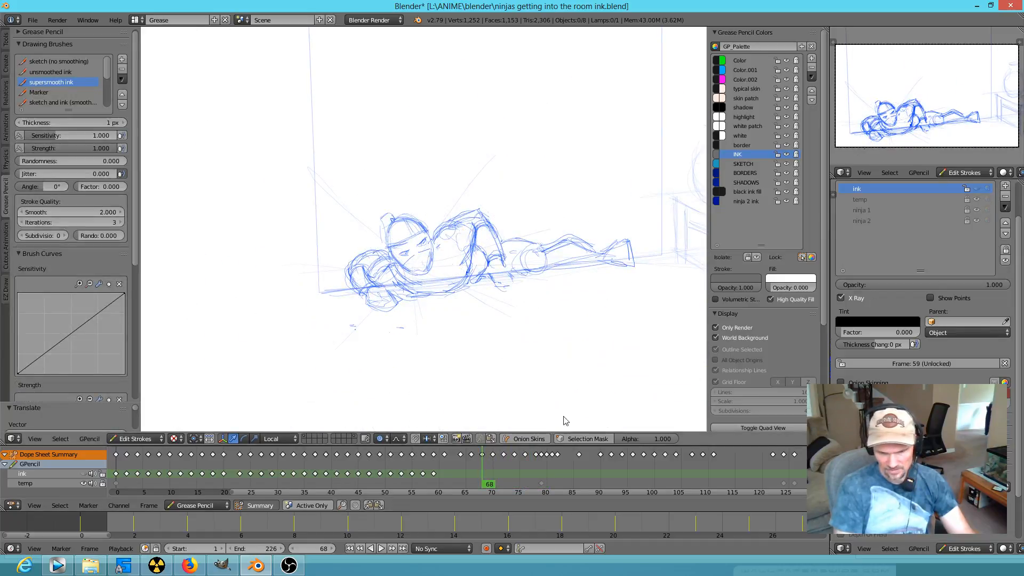
mouse_move(438, 473)
left_mouse_down()
mouse_move(453, 470)
mouse_move(326, 455)
mouse_move(555, 494)
mouse_move(468, 494)
mouse_move(501, 495)
mouse_move(590, 460)
mouse_move(750, 475)
mouse_move(534, 468)
mouse_move(457, 481)
mouse_move(681, 489)
mouse_move(530, 480)
mouse_move(466, 456)
mouse_move(572, 475)
mouse_move(466, 475)
left_mouse_up()
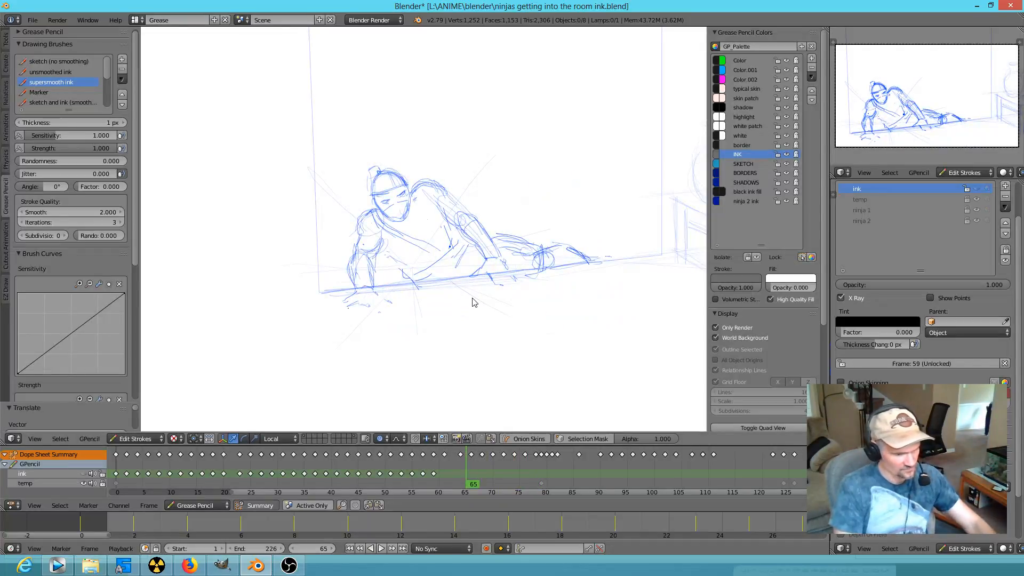
Play the animation through the camera view and scrub the timeline forward through the later sketched frames
key("KP_0")
key("alt+a")
left_click(236, 483)
mouse_move(238, 489)
left_mouse_down()
mouse_move(591, 469)
mouse_move(751, 482)
left_mouse_up()
middle_click_drag(750, 483, 511, 472)
mouse_move(432, 463)
left_mouse_down()
mouse_move(605, 469)
mouse_move(540, 462)
mouse_move(603, 468)
mouse_move(560, 468)
left_mouse_up()
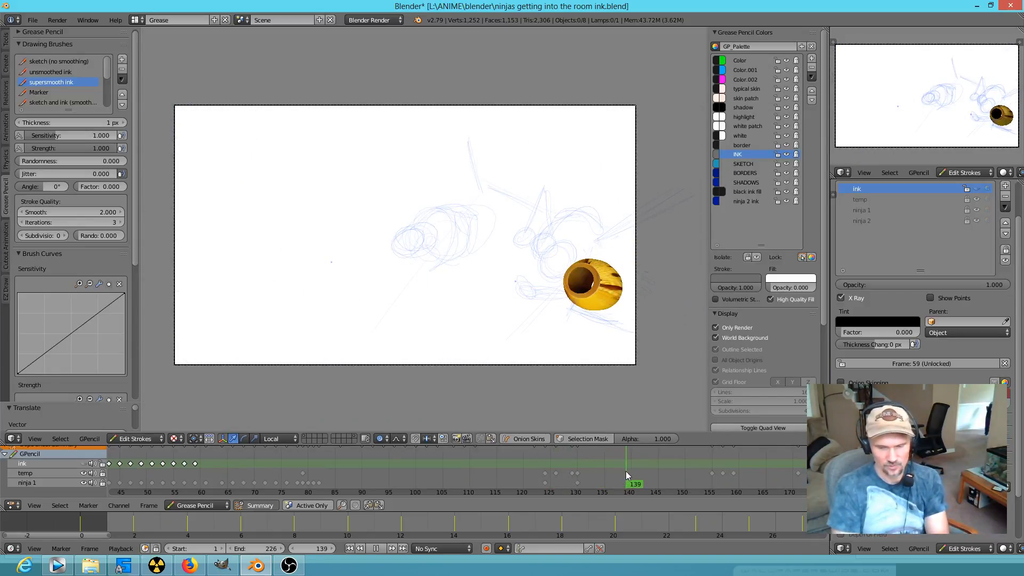
Scrub the timeline through the remaining sketched frames and return to frame 0 at the window ledge
mouse_move(583, 471)
left_mouse_down()
mouse_move(534, 463)
mouse_move(756, 497)
mouse_move(731, 487)
left_mouse_up()
scroll(693, 480, "down", 3)
mouse_move(629, 484)
left_mouse_down()
mouse_move(690, 484)
mouse_move(392, 462)
mouse_move(124, 483)
left_mouse_up()
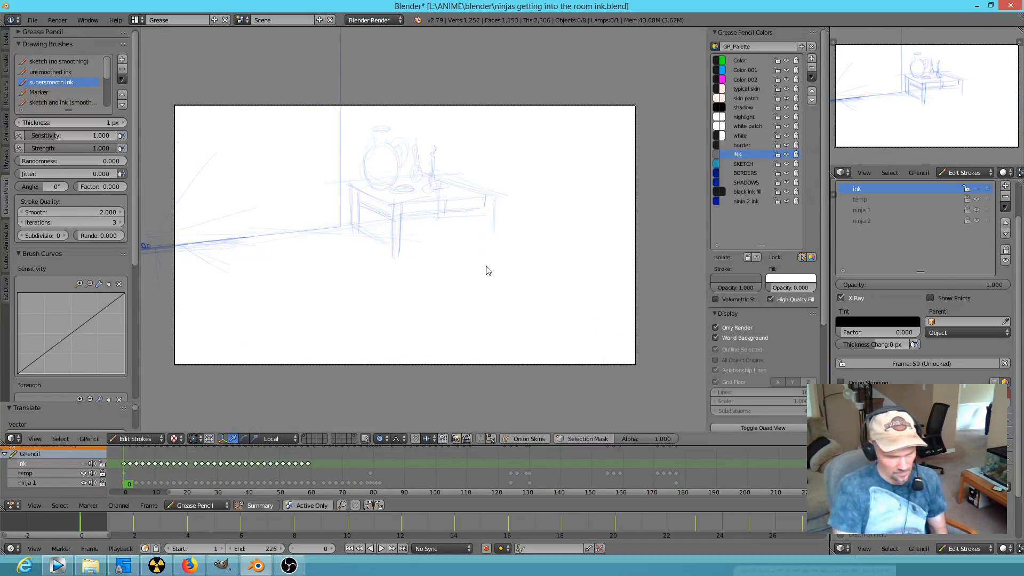
scroll(488, 270, "up", 4)
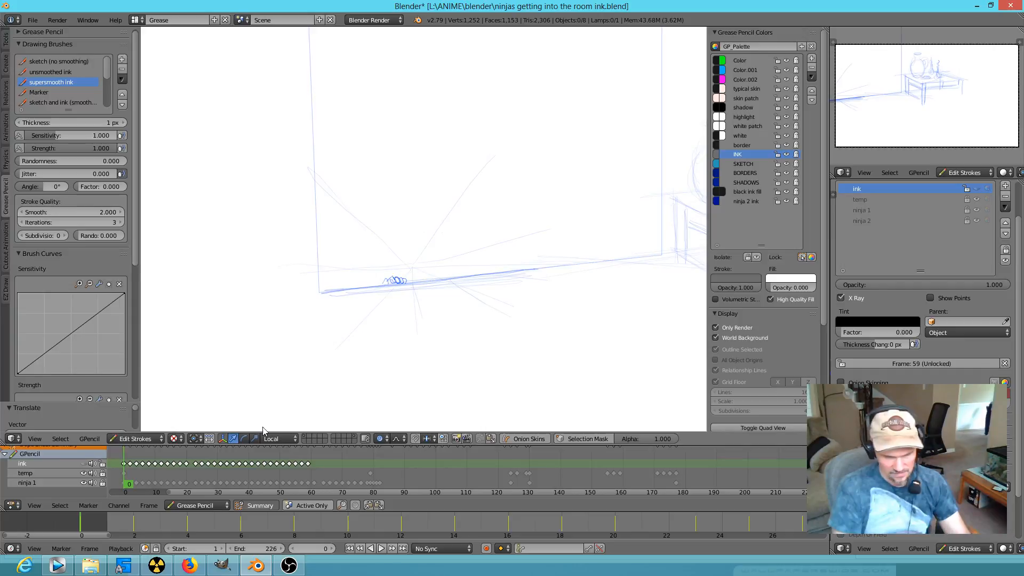
Show the ink layer and scrub to frame 57 to compare the inked ninja with the sketch up close
left_click(977, 189)
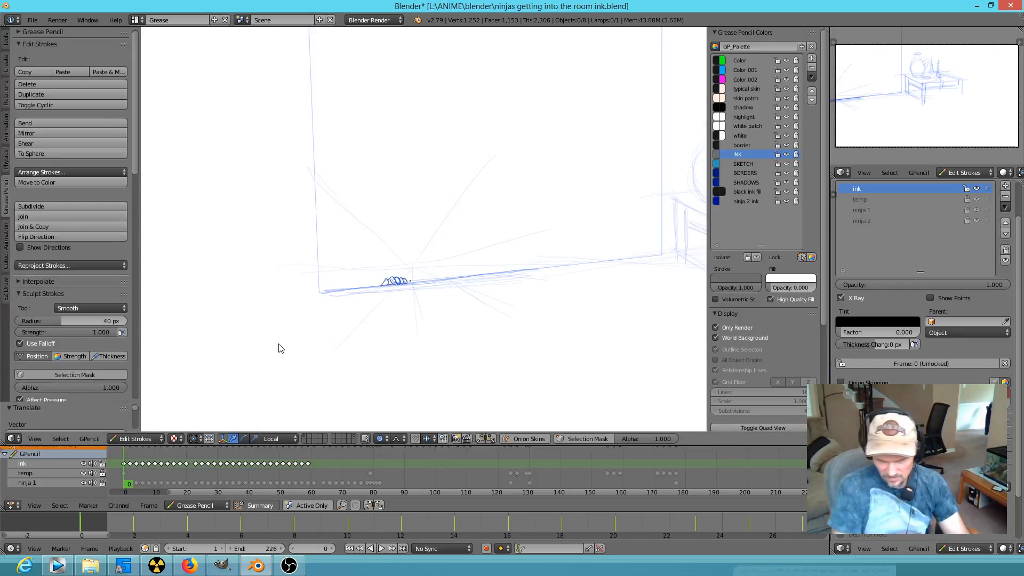
left_click_drag(255, 488, 300, 491)
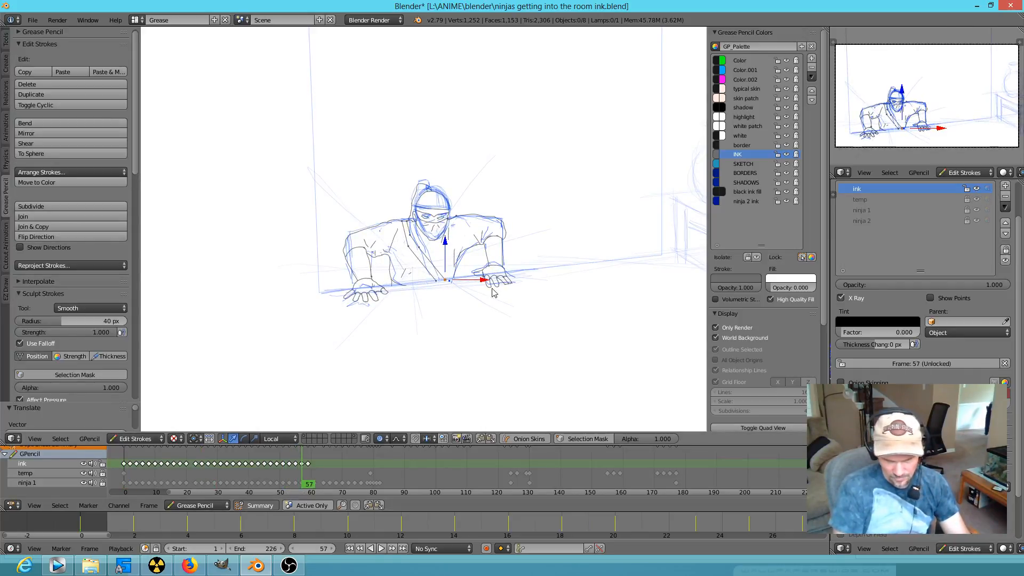
scroll(469, 296, "up", 5)
middle_click_drag(508, 300, 509, 306, "shift")
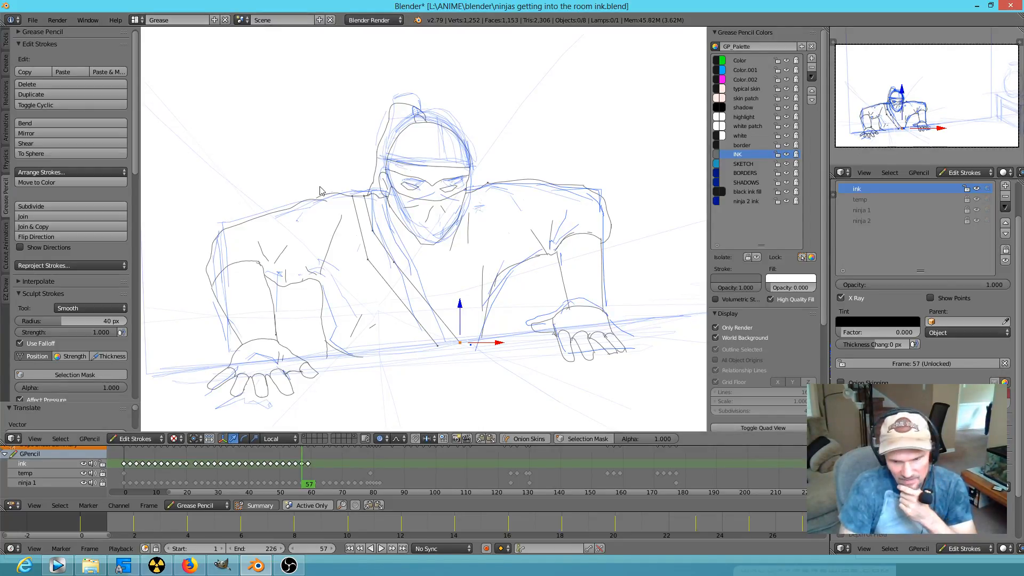
Scrub back to frame 18 and forward to frame 51 to review the ninja's inked climbing motion over the sketch
mouse_move(308, 480)
left_mouse_down()
mouse_move(266, 483)
mouse_move(346, 484)
mouse_move(223, 483)
mouse_move(319, 492)
mouse_move(174, 468)
mouse_move(180, 463)
left_mouse_up()
scroll(329, 314, "down", 3)
scroll(328, 310, "up", 1)
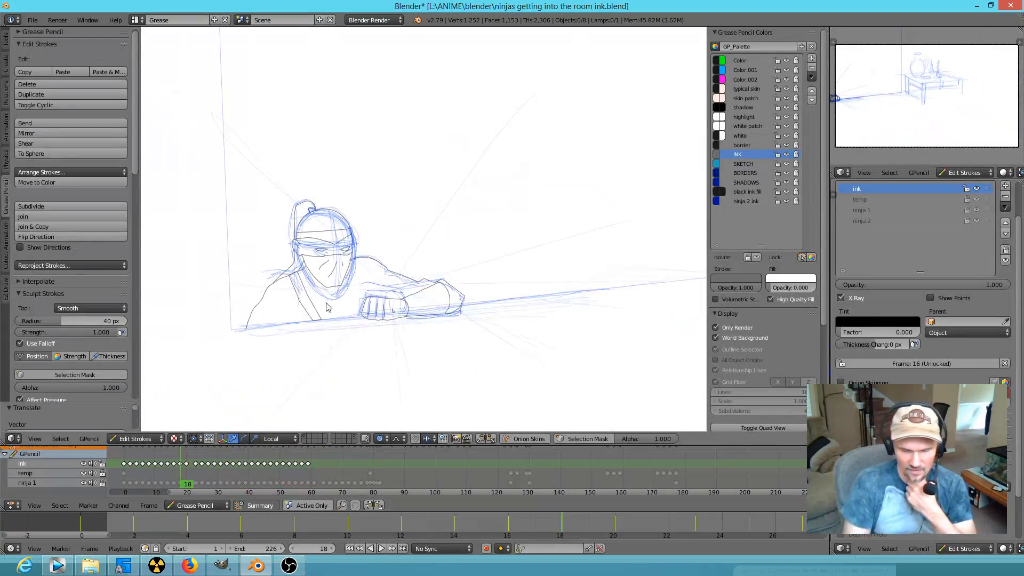
mouse_move(208, 488)
left_mouse_down()
mouse_move(226, 493)
mouse_move(242, 450)
mouse_move(378, 473)
mouse_move(323, 463)
mouse_move(264, 488)
mouse_move(282, 495)
left_mouse_up()
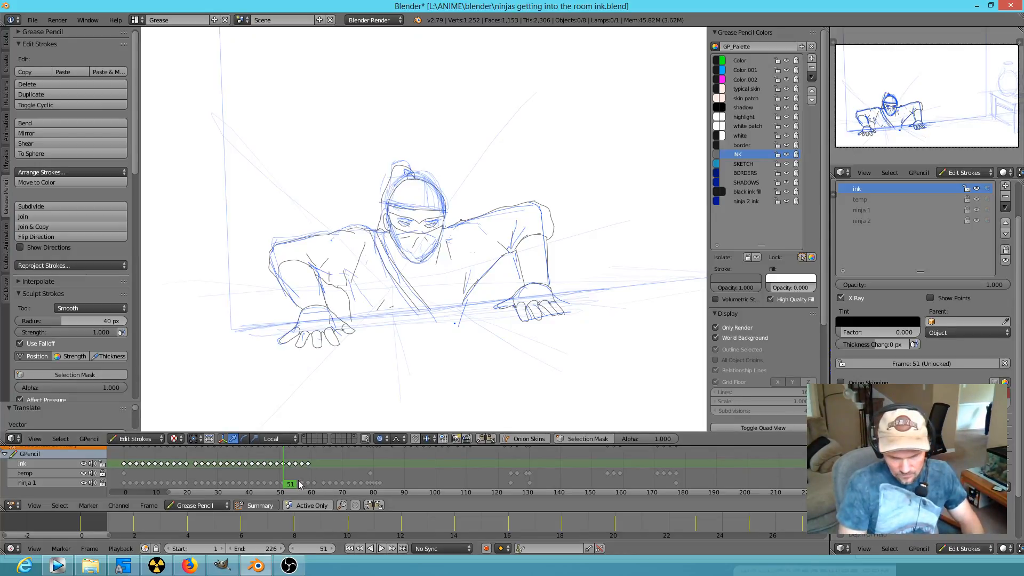
left_click_drag(275, 478, 201, 460)
key("alt+a")
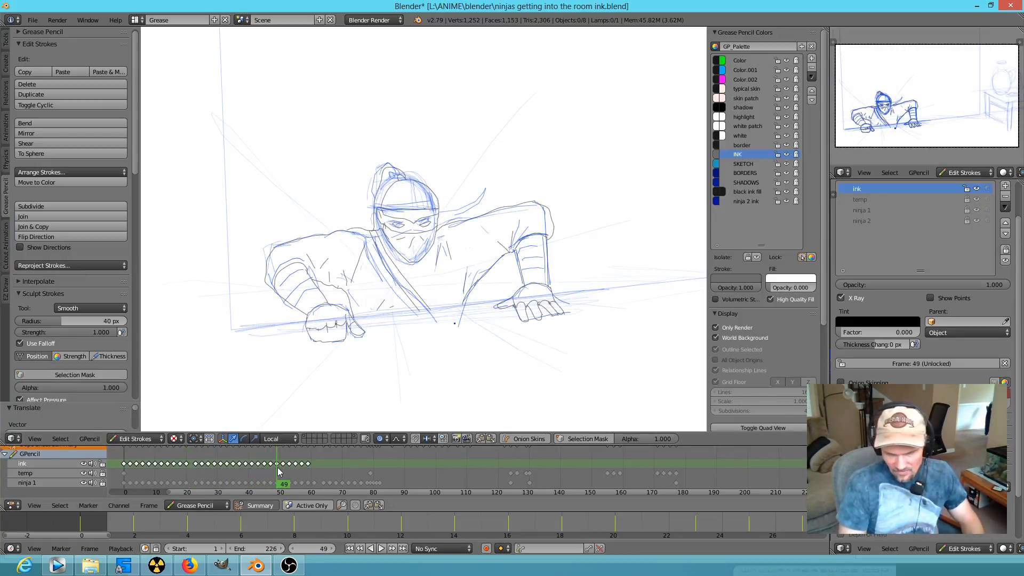
Temporarily widen the camera preview and play the sketch-only animation from frame 0 with the ink layer hidden
left_click_drag(829, 201, 695, 210)
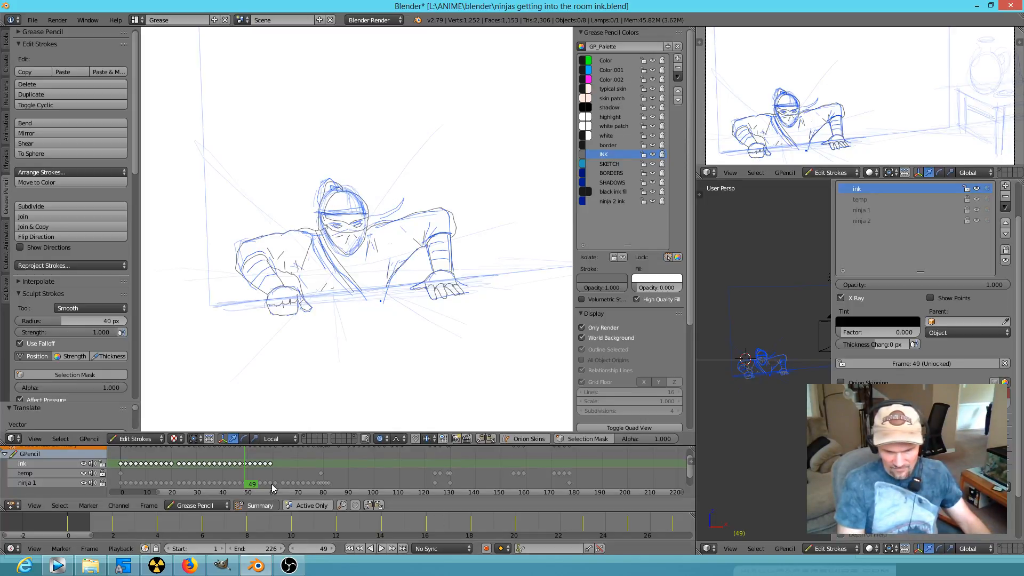
left_click_drag(246, 478, 124, 483)
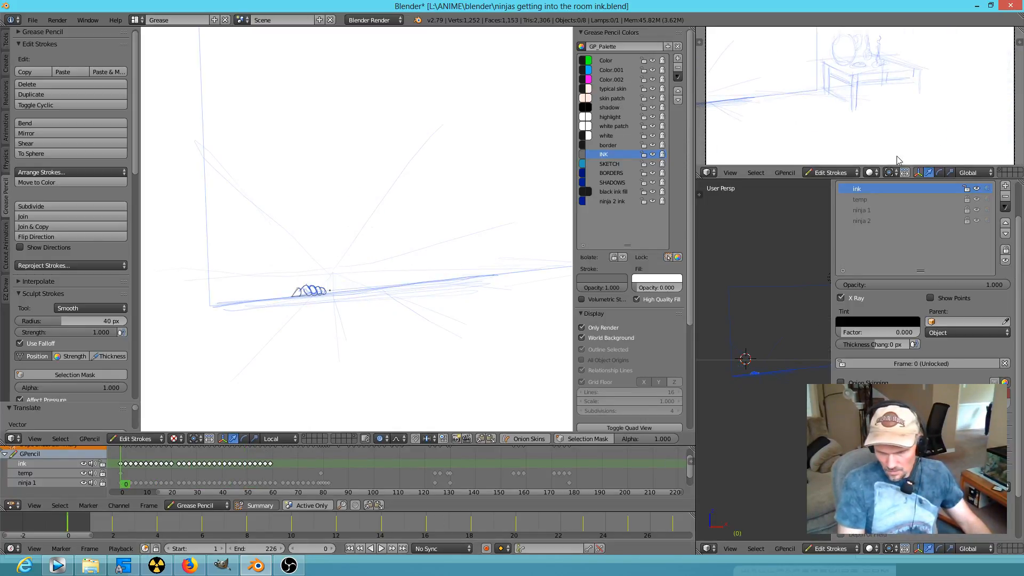
left_click(977, 189)
key("alt+a")
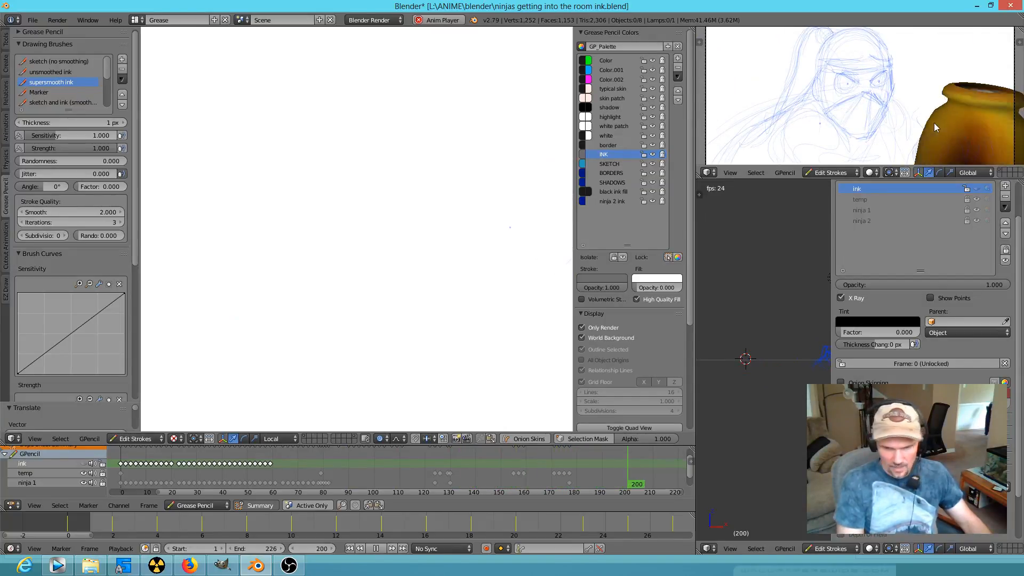
key("alt+a")
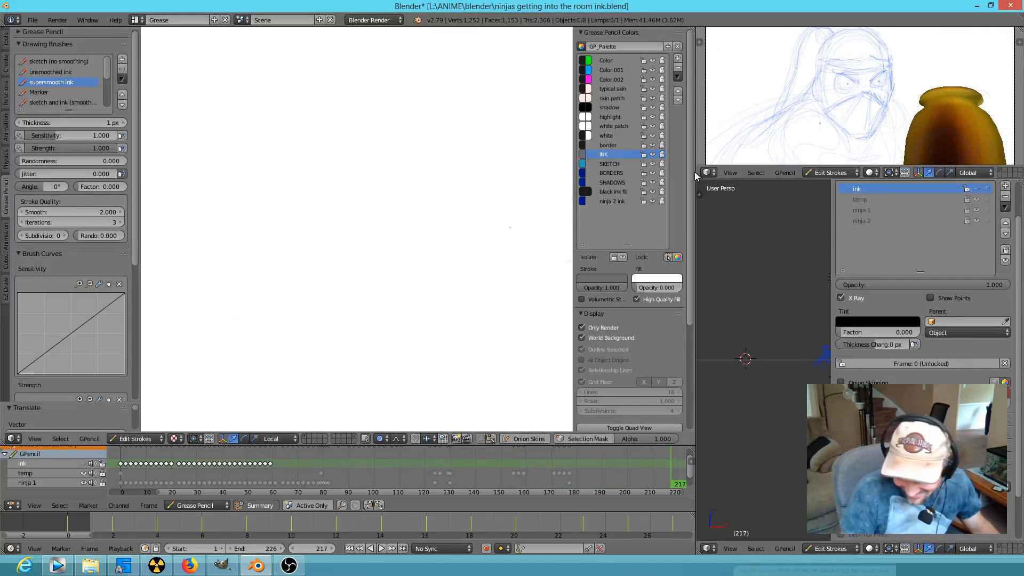
left_click_drag(695, 193, 830, 194)
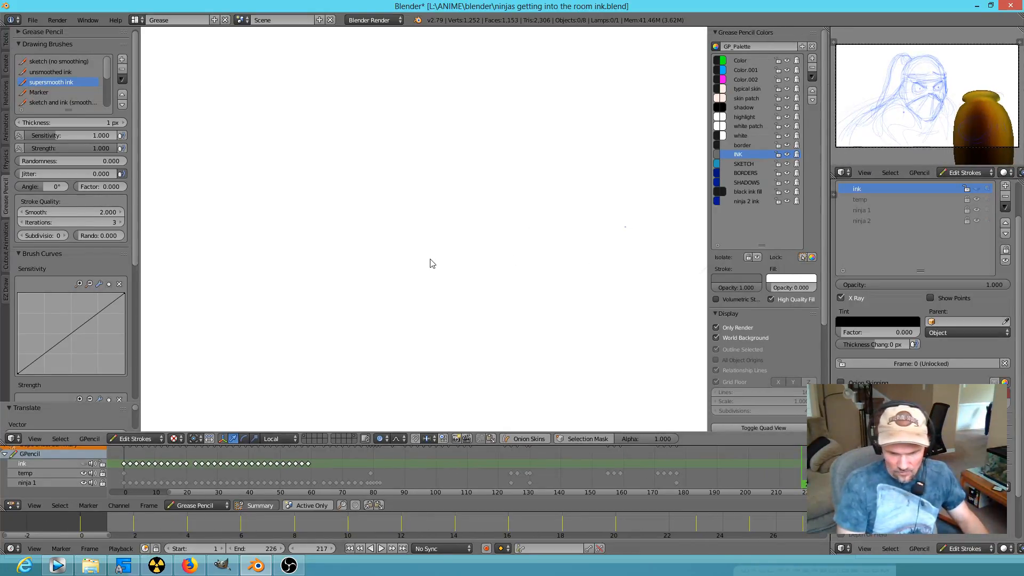
Play and scrub the sketched animation in the main view, stopping at frame 42
scroll(430, 251, "down", 2)
scroll(434, 256, "up", 2)
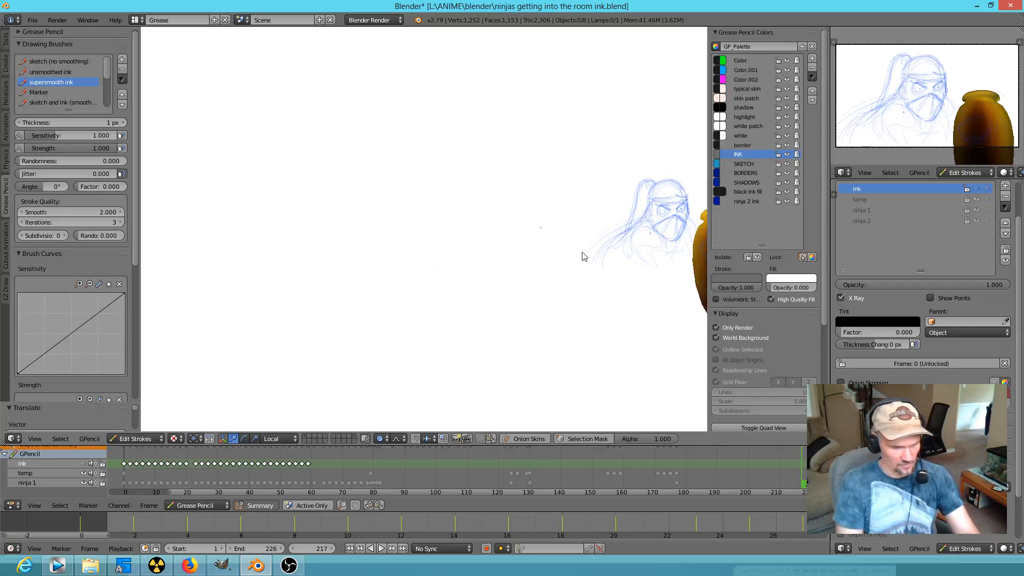
middle_click_drag(601, 252, 558, 234, "shift")
key("alt+a")
left_click(135, 480)
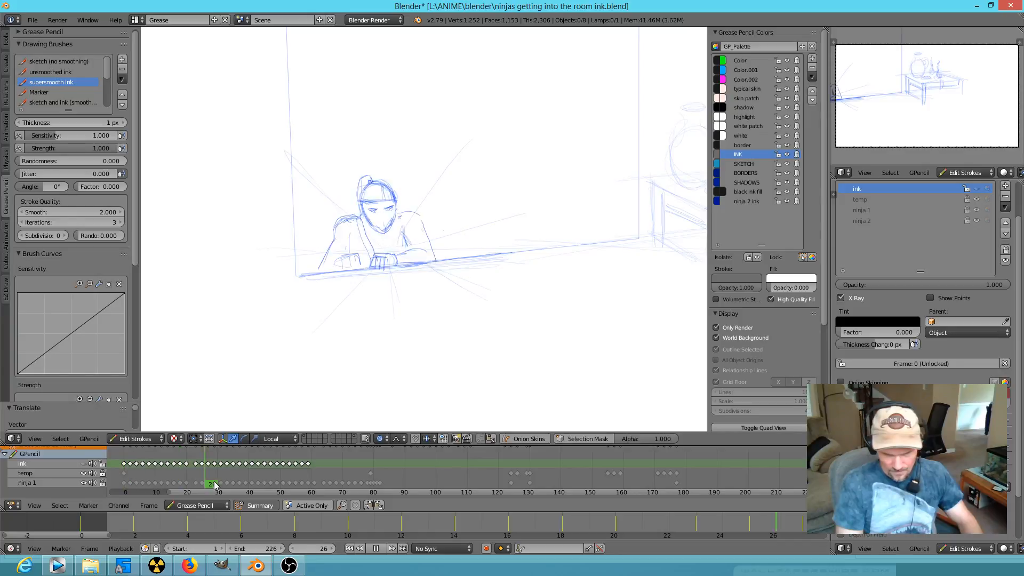
key("alt+a")
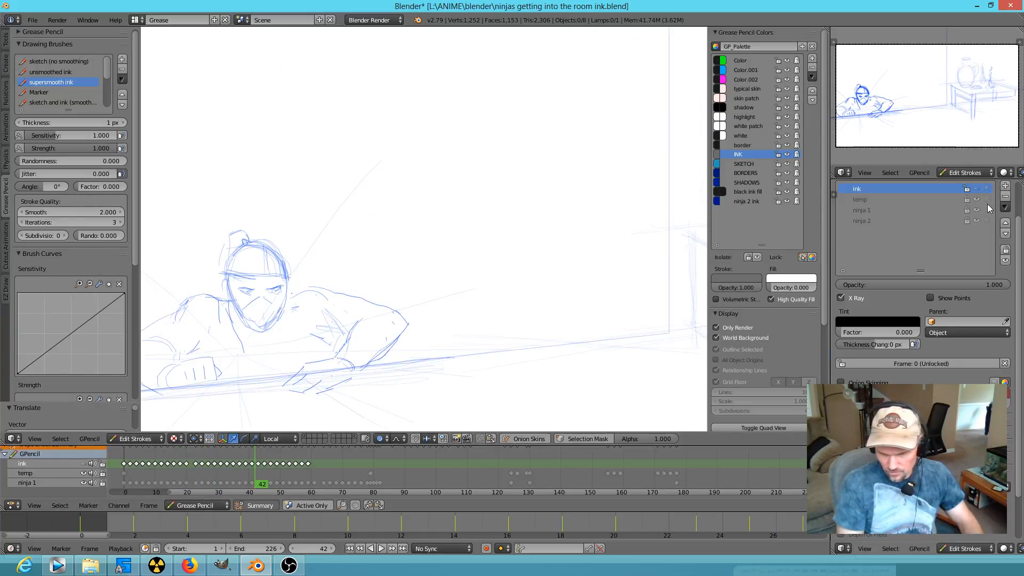
Show the ink layer again and scrub the timeline to frame 60 to review the last inked poses
left_click(977, 188)
middle_click_drag(355, 352, 439, 320, "shift")
scroll(439, 320, "up", 4)
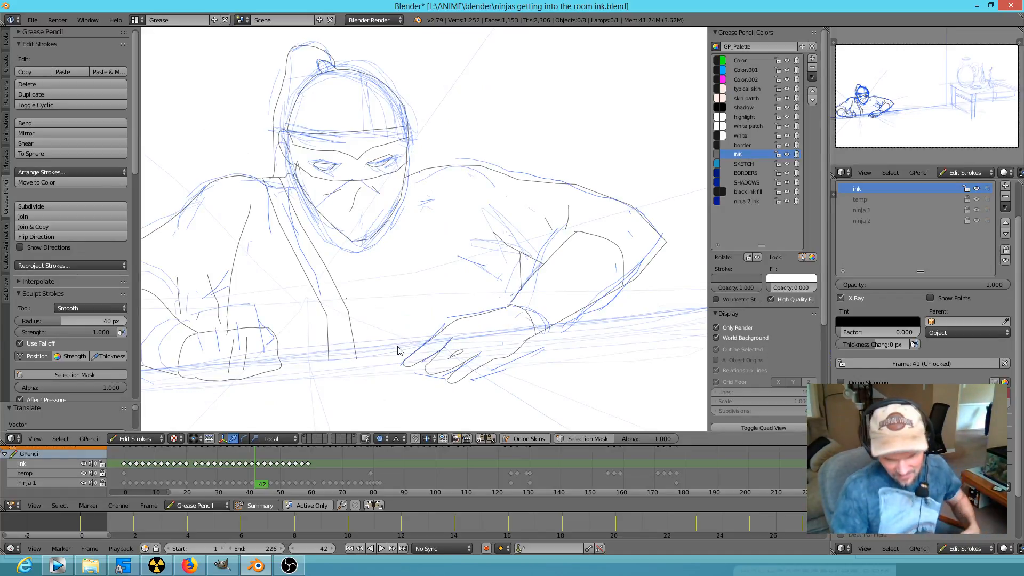
key("alt+a")
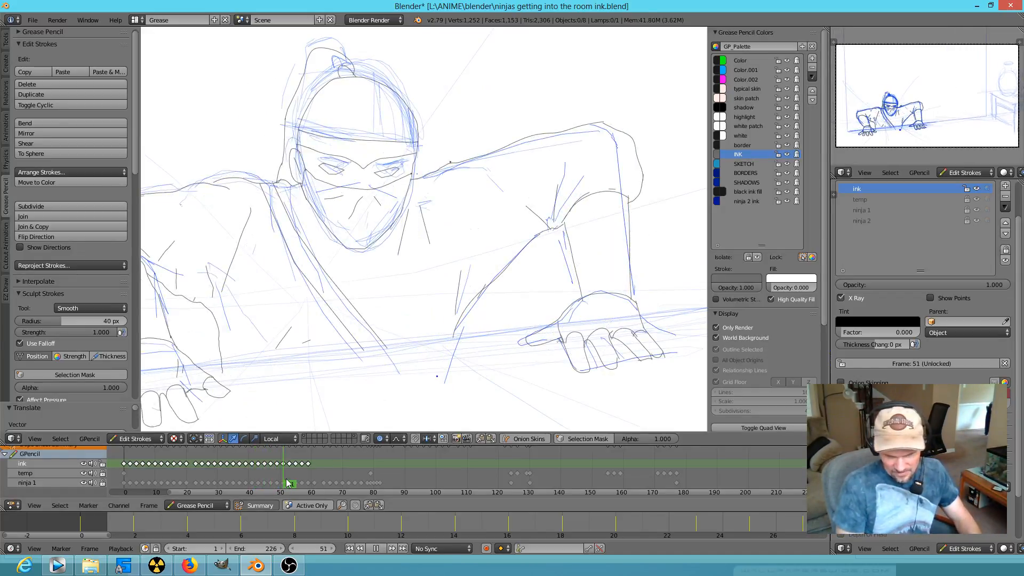
mouse_move(304, 484)
left_mouse_down()
mouse_move(320, 484)
mouse_move(222, 478)
mouse_move(343, 476)
mouse_move(299, 477)
mouse_move(313, 480)
left_mouse_up()
scroll(483, 204, "down", 2)
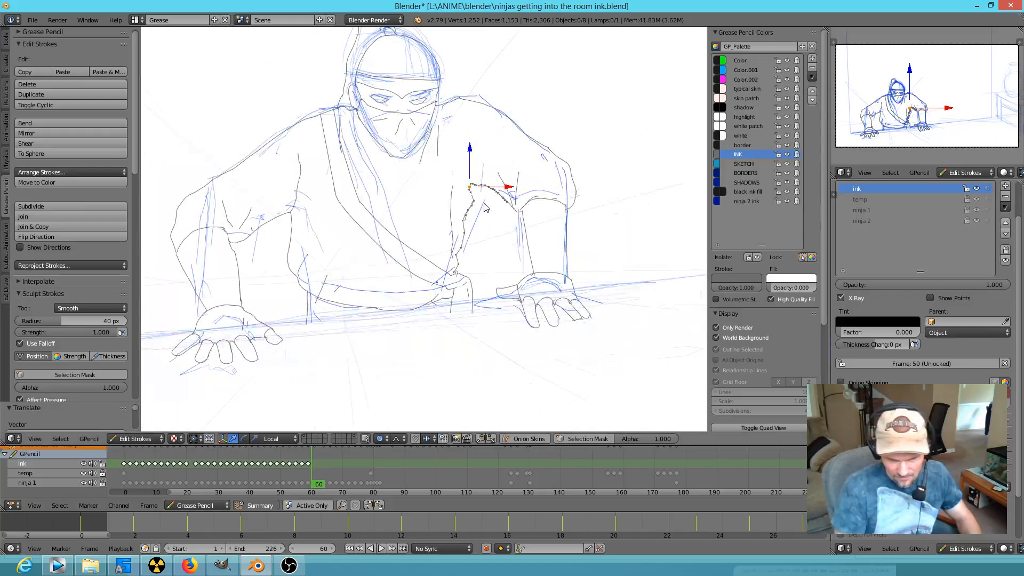
middle_click_drag(468, 468, 472, 487)
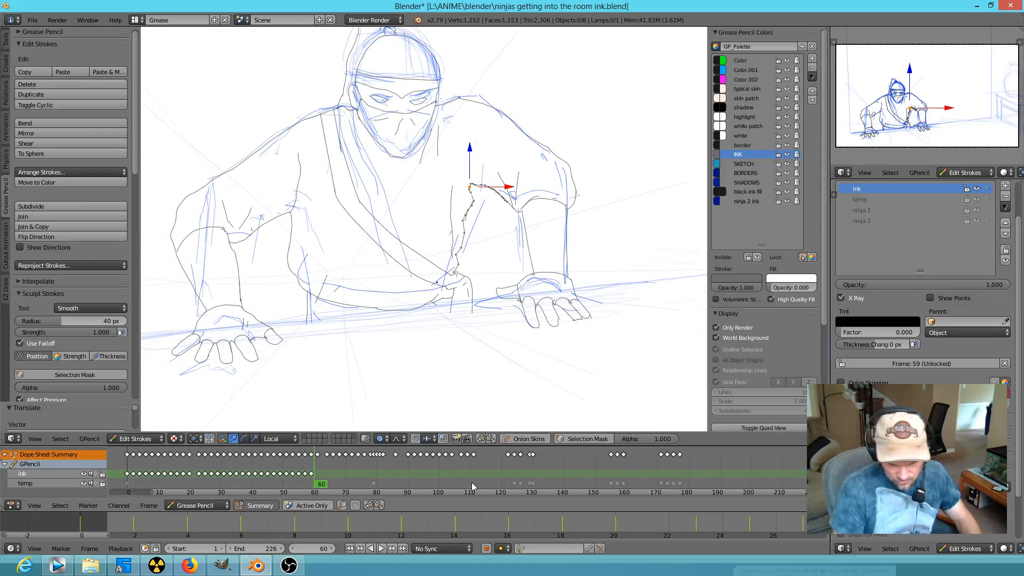
Go to frame 61 and start its ink drawing by erasing part of the carried-over shoulder outline
key("Left")
key("Right")
key("Right")
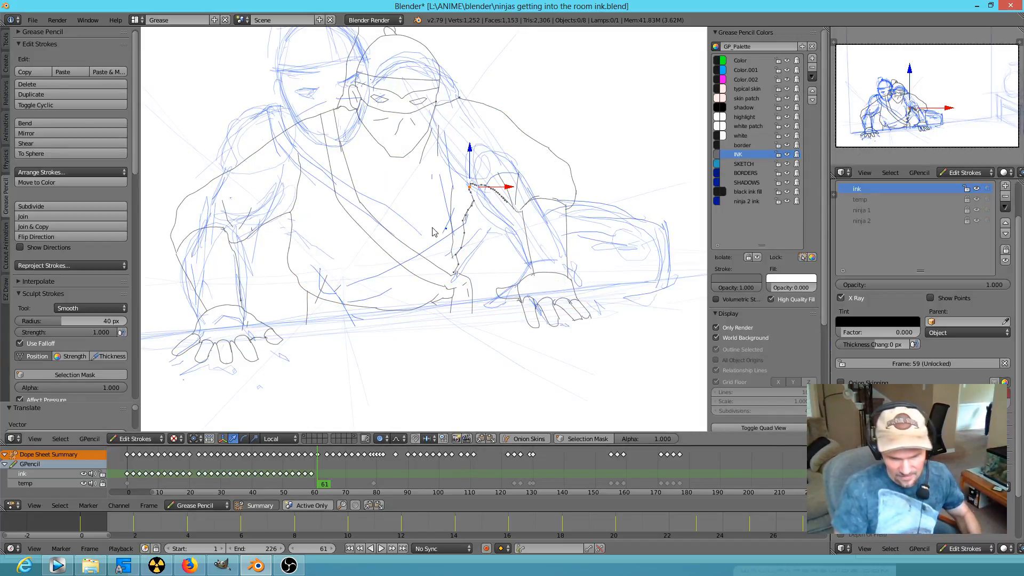
mouse_move(393, 240)
middle_mouse_down("shift")
mouse_move(395, 284)
mouse_move(449, 280)
middle_mouse_up("shift")
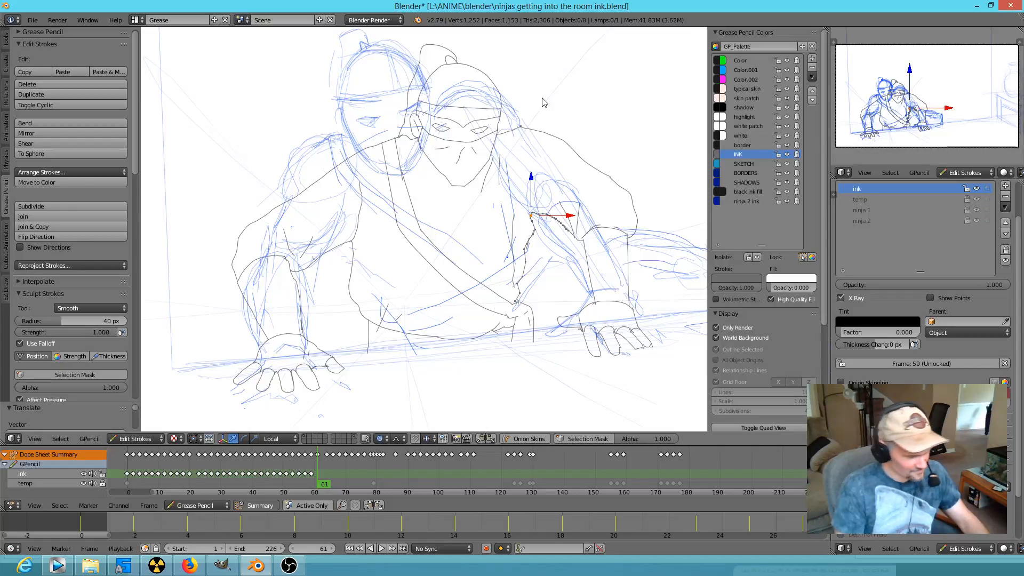
key("d")
left_click(538, 74)
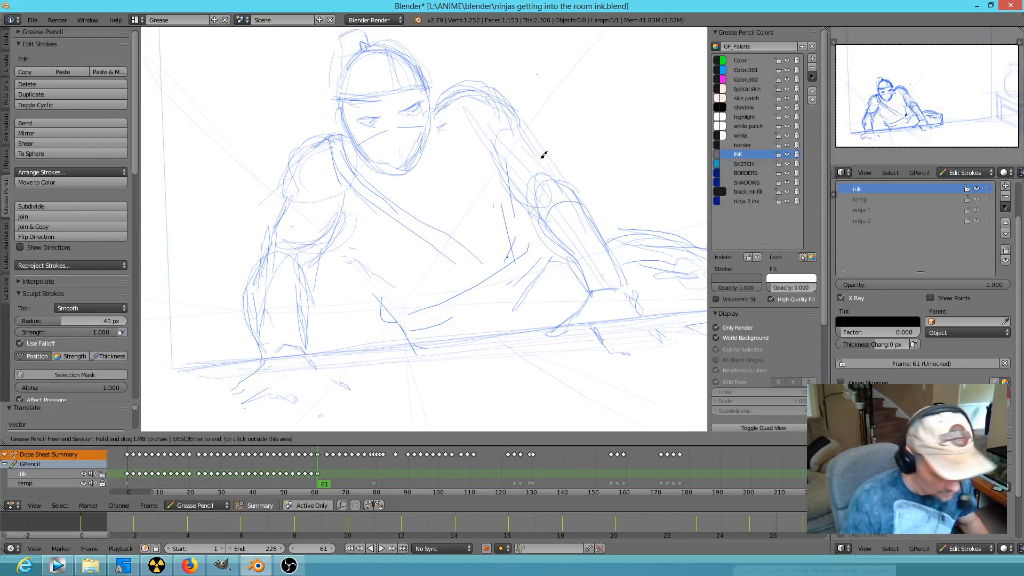
key("ctrl+z")
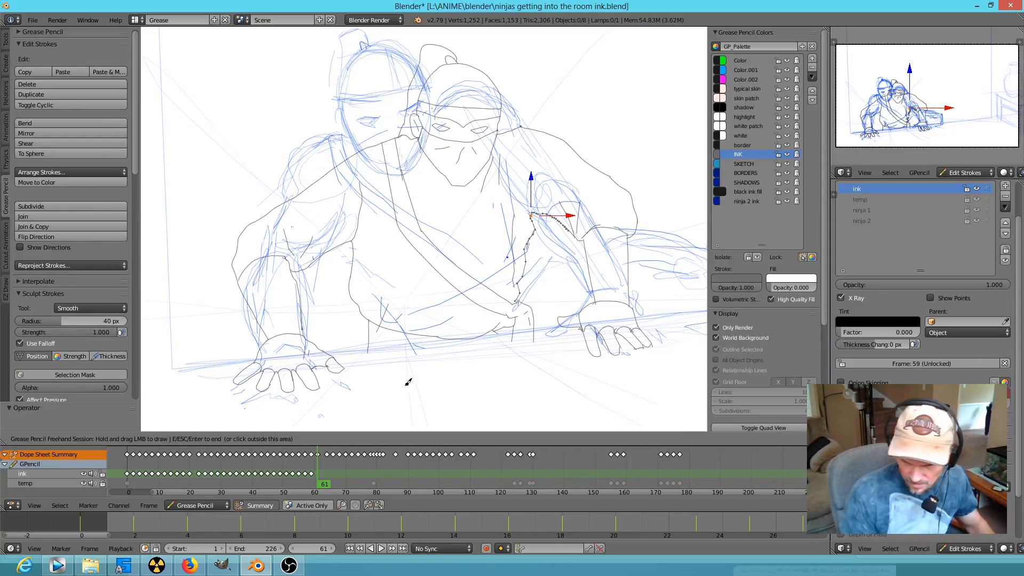
mouse_move(560, 131)
right_mouse_down()
mouse_move(542, 132)
mouse_move(539, 149)
mouse_move(558, 136)
right_mouse_up()
key("Escape")
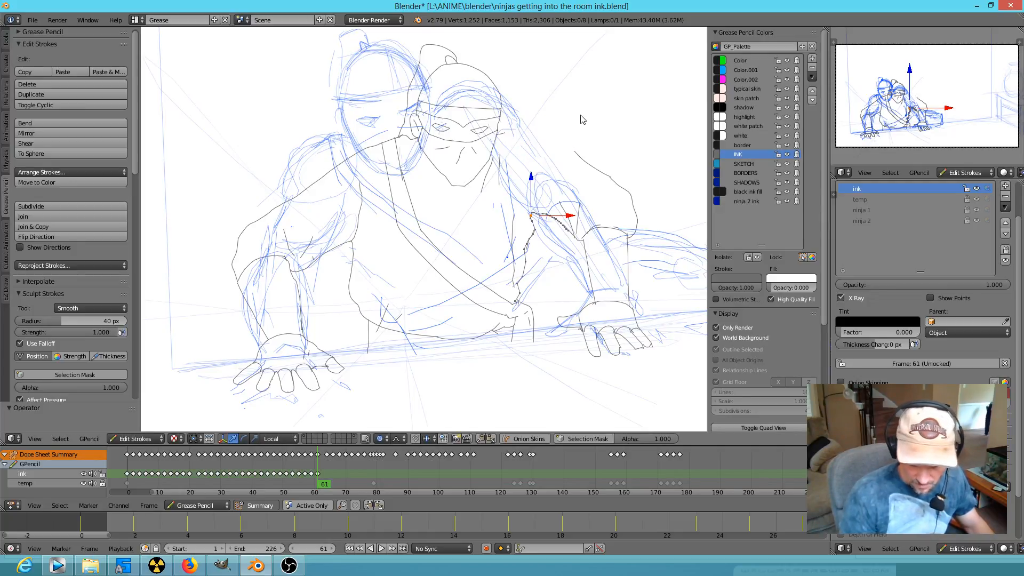
Orbit around the strokes to check their depth, return to the camera view, and snap the 3D cursor to the center
right_click(540, 141)
key("d")
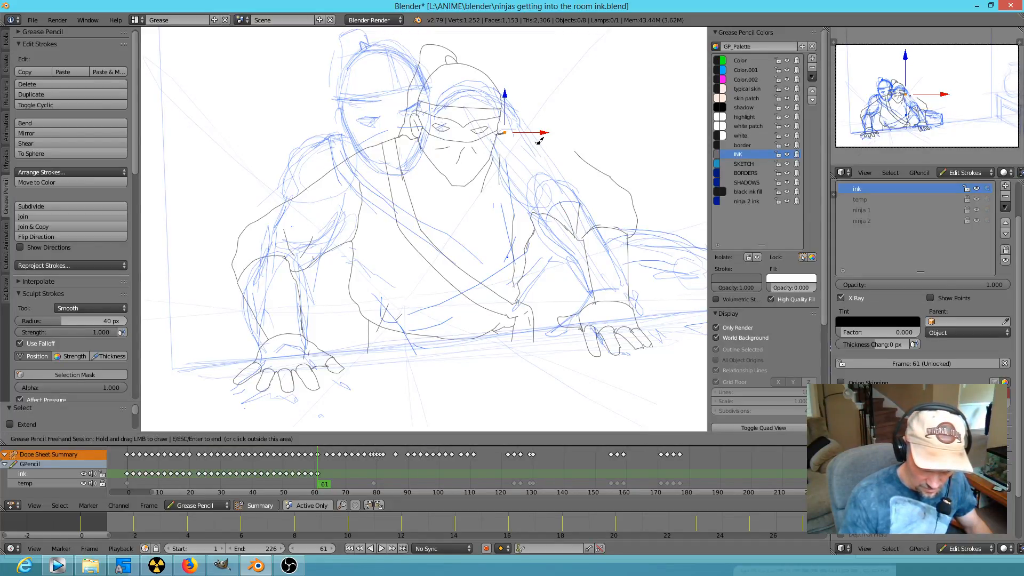
key("Escape")
middle_click_drag(512, 189, 425, 194)
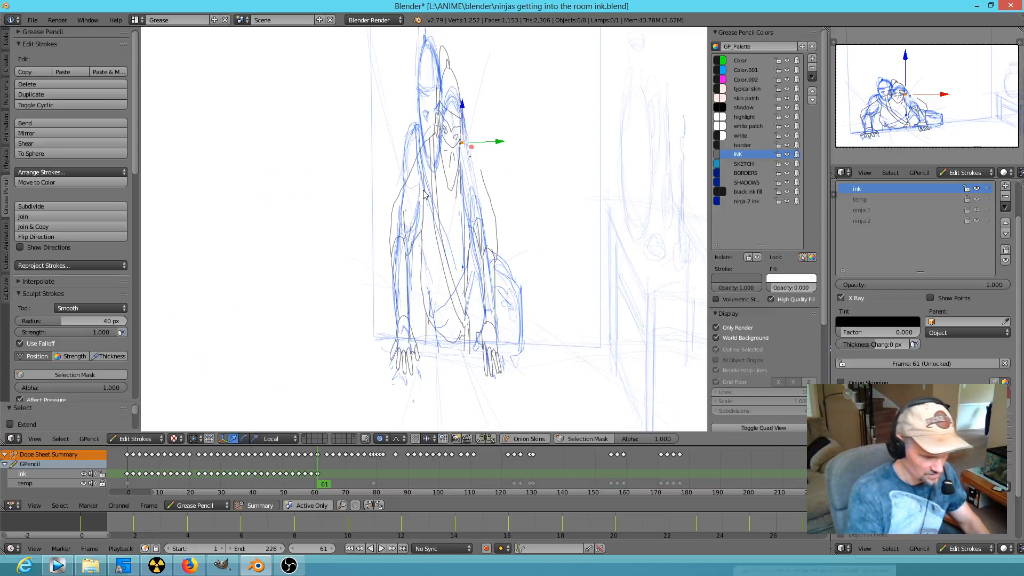
key("KP_0")
key("shift+c")
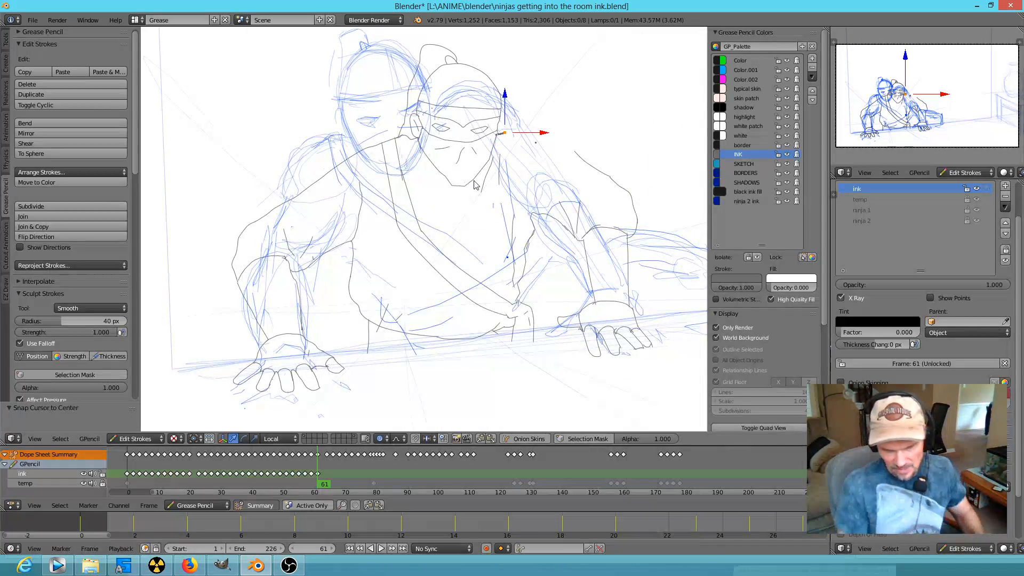
Erase the carried-over head, torso and outer-arm ink on frame 61, and ink the new planted-arm, torso and opposite-shoulder outlines
key("d")
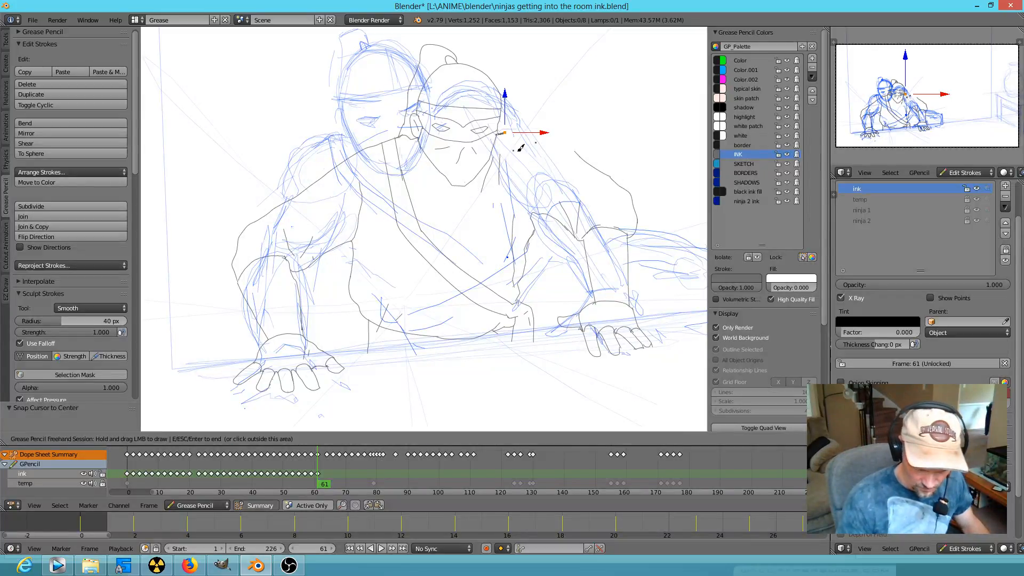
mouse_move(527, 122)
right_mouse_down()
mouse_move(526, 144)
mouse_move(590, 172)
mouse_move(599, 256)
mouse_move(638, 339)
mouse_move(542, 286)
mouse_move(531, 304)
mouse_move(522, 238)
mouse_move(453, 121)
mouse_move(389, 210)
mouse_move(494, 316)
mouse_move(465, 370)
mouse_move(549, 286)
mouse_move(441, 194)
mouse_move(305, 194)
mouse_move(238, 219)
mouse_move(213, 286)
mouse_move(247, 253)
mouse_move(366, 270)
mouse_move(378, 366)
mouse_move(475, 325)
right_mouse_up()
mouse_move(247, 297)
left_mouse_down()
mouse_move(299, 275)
mouse_move(251, 295)
mouse_move(293, 175)
mouse_move(288, 156)
mouse_move(328, 129)
left_mouse_up()
mouse_move(309, 291)
left_mouse_down()
mouse_move(304, 297)
mouse_move(309, 247)
mouse_move(344, 223)
mouse_move(334, 229)
mouse_move(378, 271)
mouse_move(383, 309)
mouse_move(455, 293)
mouse_move(523, 258)
mouse_move(524, 235)
mouse_move(542, 215)
mouse_move(523, 221)
mouse_move(522, 179)
left_mouse_up()
mouse_move(433, 109)
left_mouse_down()
mouse_move(466, 92)
mouse_move(521, 116)
mouse_move(569, 171)
left_mouse_up()
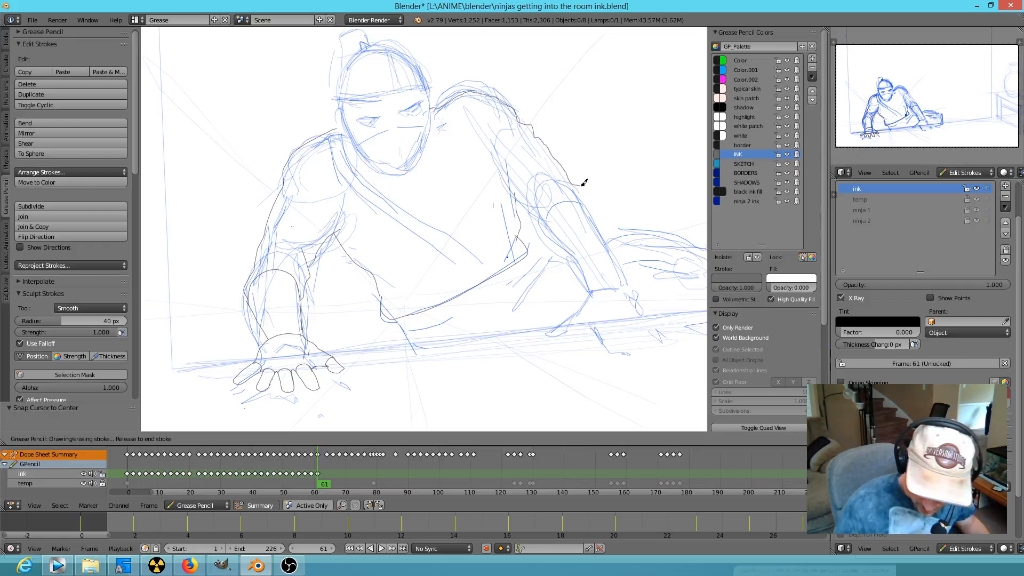
Ink the sleeve, forearm and hand with finger lines of the arm beside the ninja's extended leg on frame 61
mouse_move(598, 209)
left_mouse_down()
mouse_move(551, 235)
mouse_move(558, 222)
mouse_move(540, 227)
mouse_move(520, 188)
left_mouse_up()
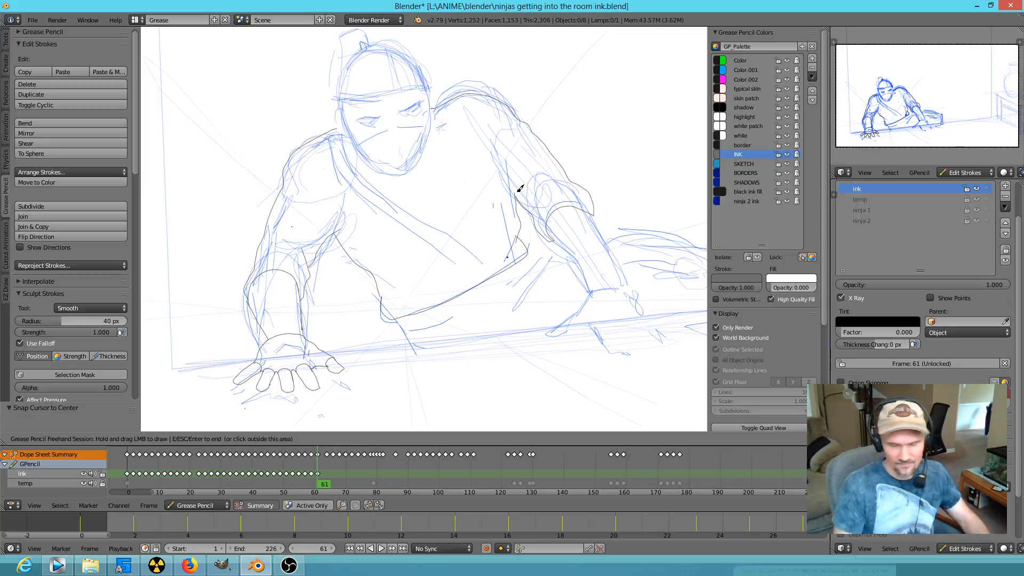
mouse_move(554, 233)
left_mouse_down()
mouse_move(594, 288)
mouse_move(624, 287)
left_mouse_up()
mouse_move(601, 213)
left_mouse_down()
mouse_move(627, 287)
mouse_move(581, 309)
left_mouse_up()
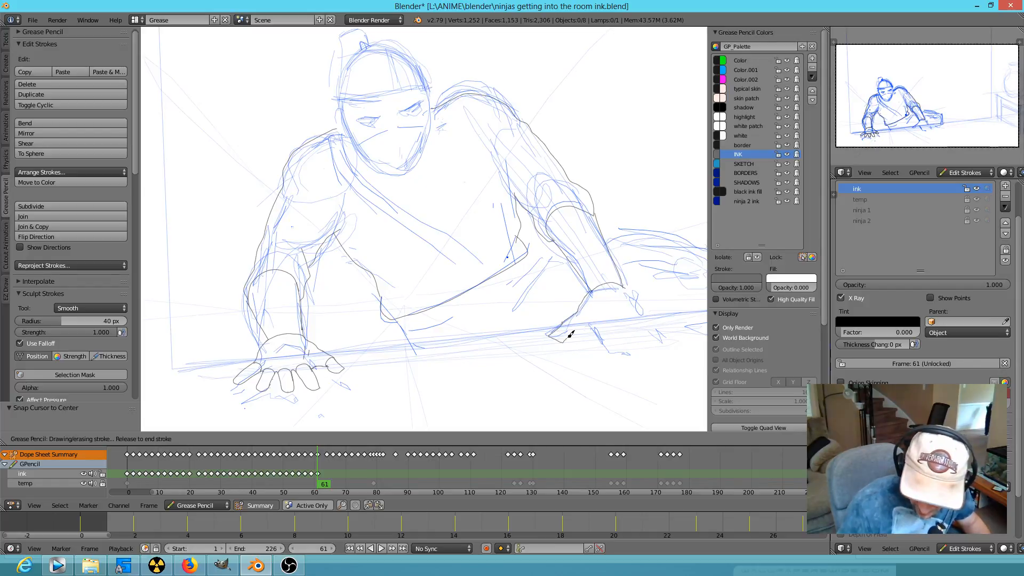
mouse_move(576, 325)
left_mouse_down()
mouse_move(625, 356)
mouse_move(624, 348)
left_mouse_up()
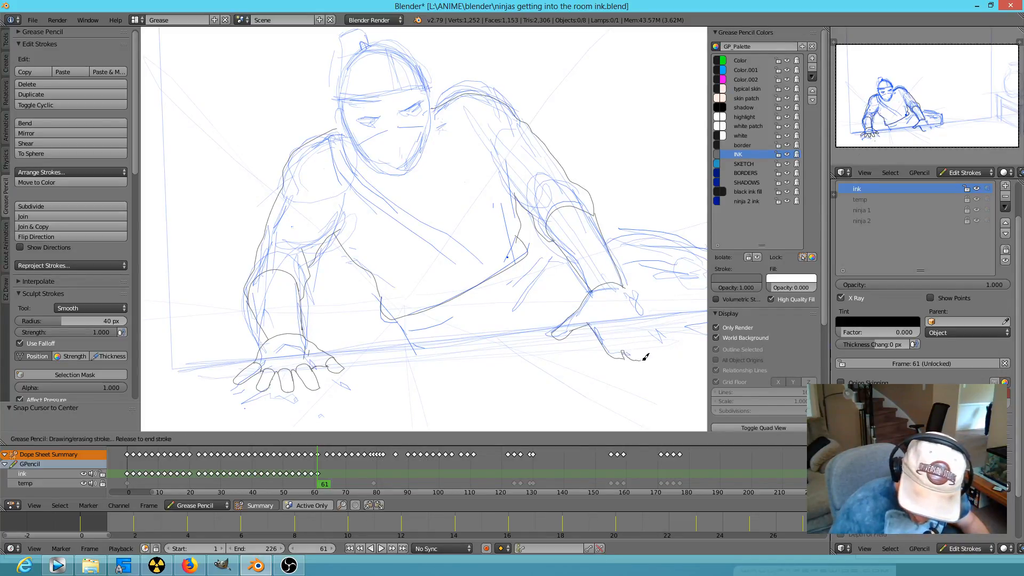
left_click_drag(648, 322, 623, 282)
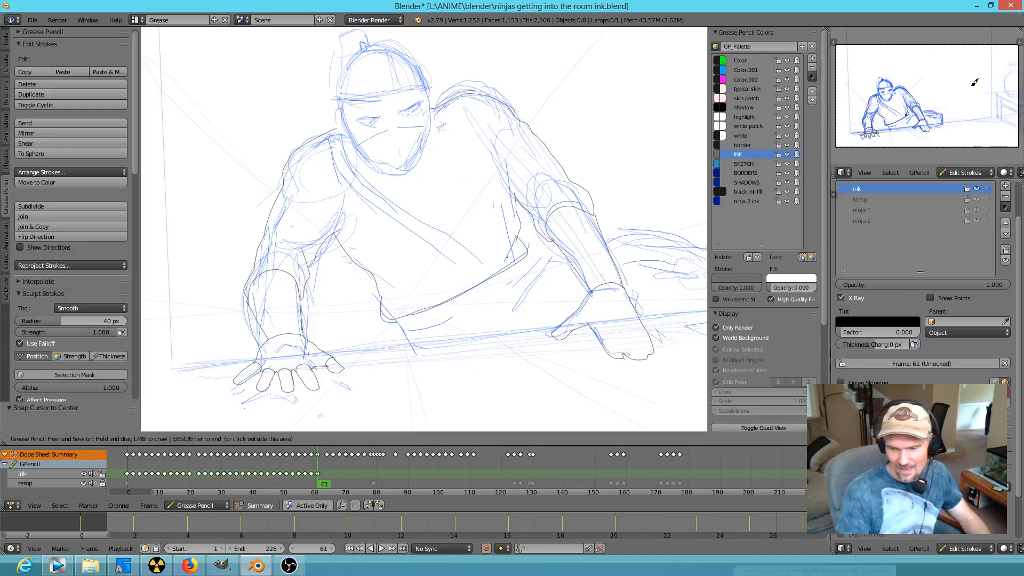
mouse_move(620, 333)
left_mouse_down()
mouse_move(618, 344)
mouse_move(633, 334)
mouse_move(637, 349)
left_mouse_up()
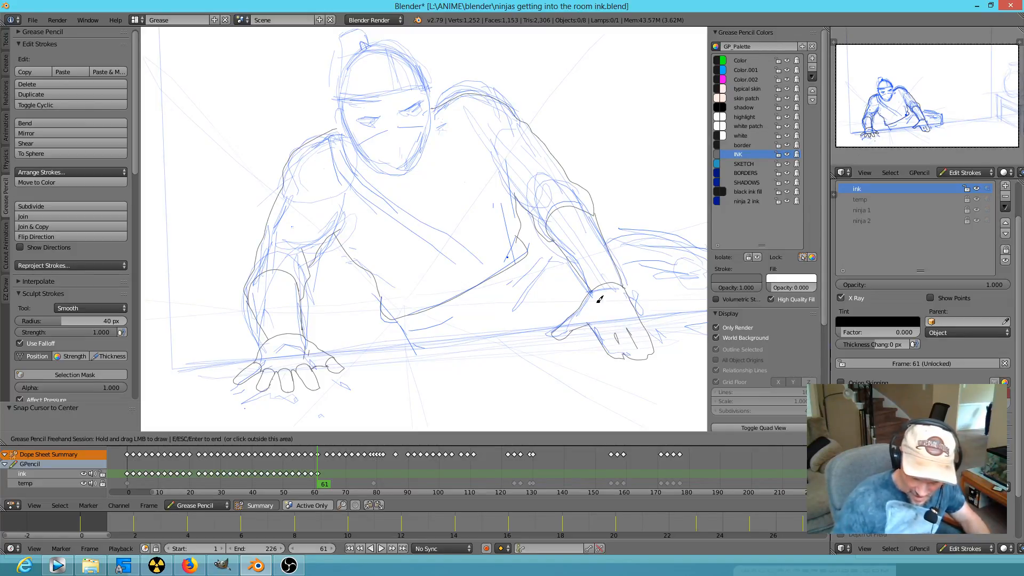
Finish the finger lines of the hand beside the extended leg and ink the belt and waist creases below the torso on frame 61
mouse_move(575, 314)
left_mouse_down()
mouse_move(606, 329)
mouse_move(632, 319)
mouse_move(637, 334)
mouse_move(647, 315)
left_mouse_up()
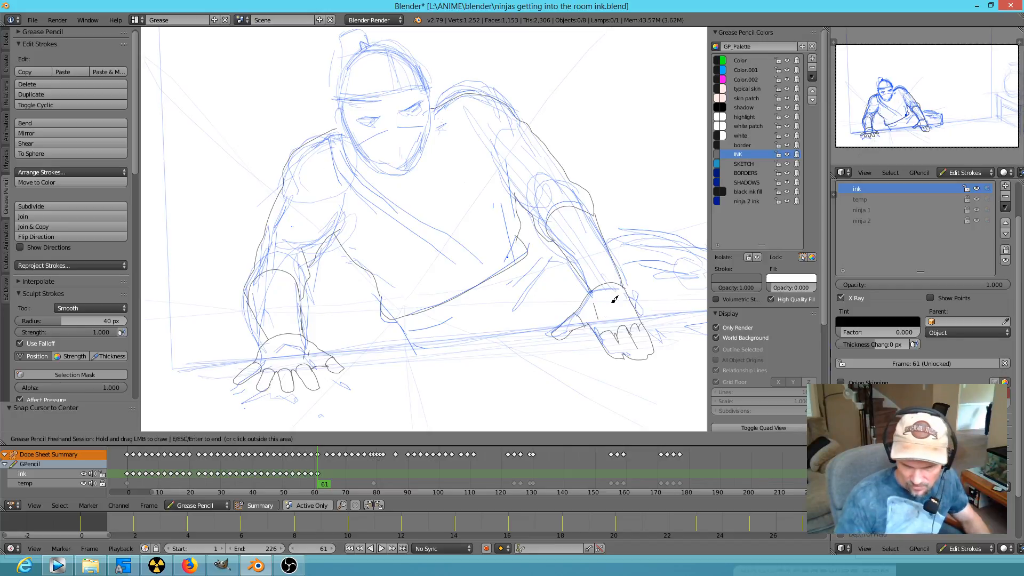
left_click_drag(398, 319, 416, 355)
left_click_drag(529, 253, 524, 307)
mouse_move(537, 262)
left_mouse_down()
mouse_move(553, 269)
mouse_move(498, 340)
left_mouse_up()
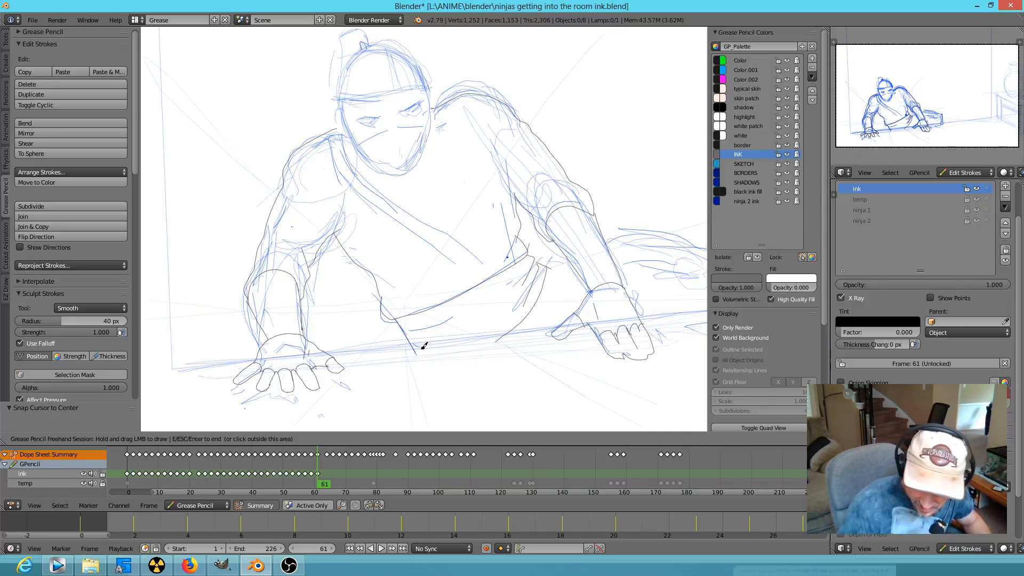
mouse_move(422, 332)
left_mouse_down()
mouse_move(467, 310)
mouse_move(479, 324)
left_mouse_up()
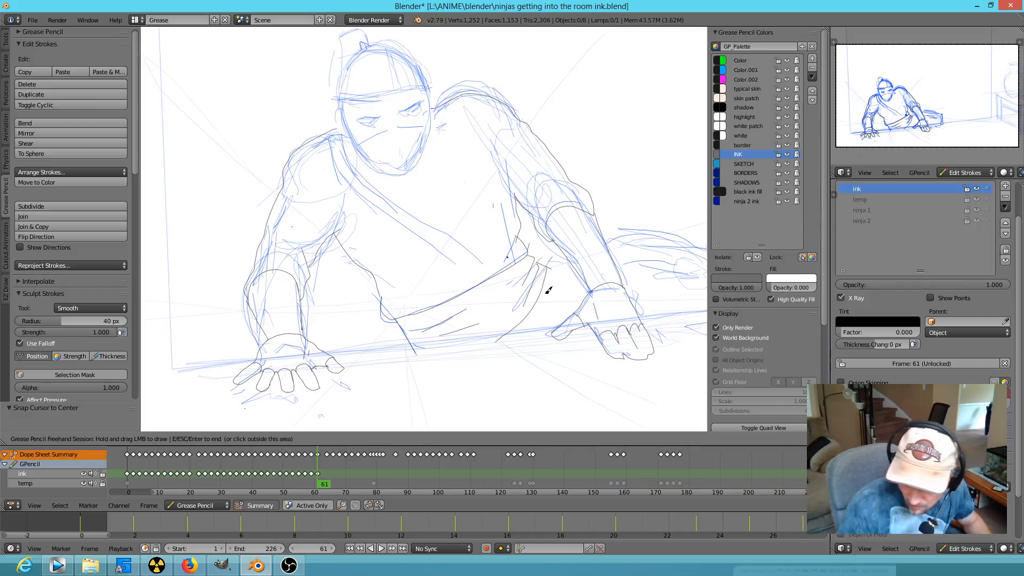
left_click_drag(547, 264, 564, 259)
Ink the upper outline of the extended leg and the lower body edge along the floor line on frame 61
middle_click_drag(638, 307, 526, 297, "shift")
mouse_move(500, 230)
left_mouse_down()
mouse_move(537, 215)
mouse_move(629, 247)
mouse_move(619, 297)
mouse_move(528, 305)
left_mouse_up()
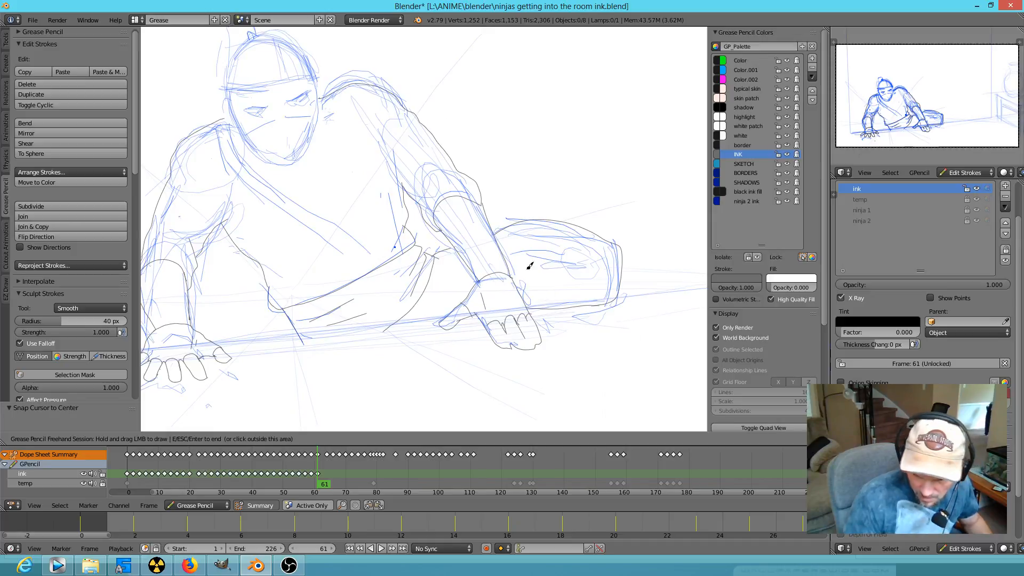
left_click_drag(446, 314, 387, 327)
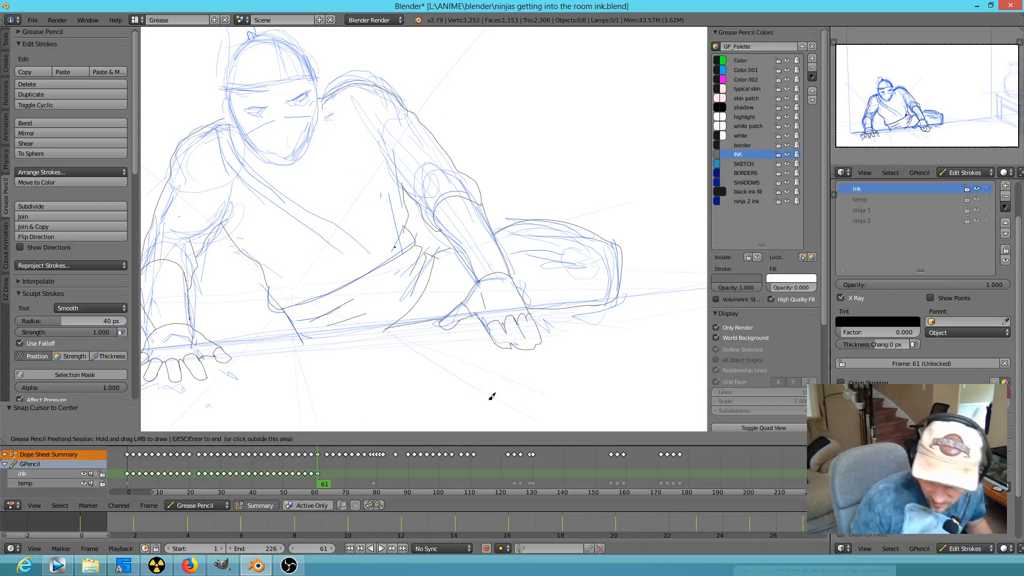
Erase stray ink near the shoulder and chest, and ink both edges of the diagonal sash across the chest on frame 61
mouse_move(388, 204)
middle_mouse_down("shift")
mouse_move(496, 270)
mouse_move(481, 250)
middle_mouse_up("shift")
right_click_drag(299, 160, 305, 153)
left_click_drag(291, 176, 313, 180)
left_click_drag(305, 177, 306, 178)
mouse_move(318, 187)
left_mouse_down()
mouse_move(432, 265)
mouse_move(504, 289)
left_mouse_up()
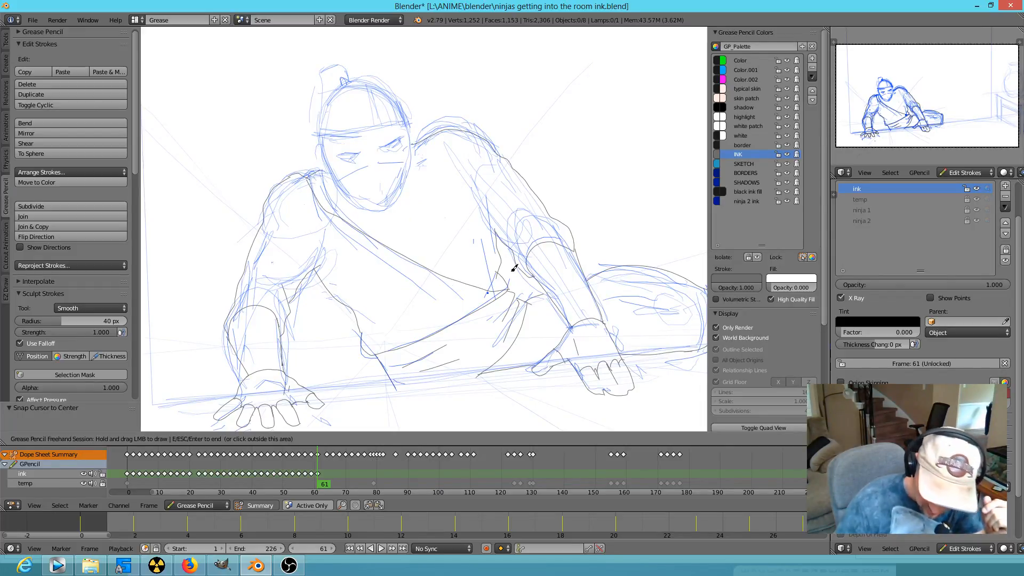
mouse_move(501, 267)
right_mouse_down()
mouse_move(469, 263)
mouse_move(506, 272)
right_mouse_up()
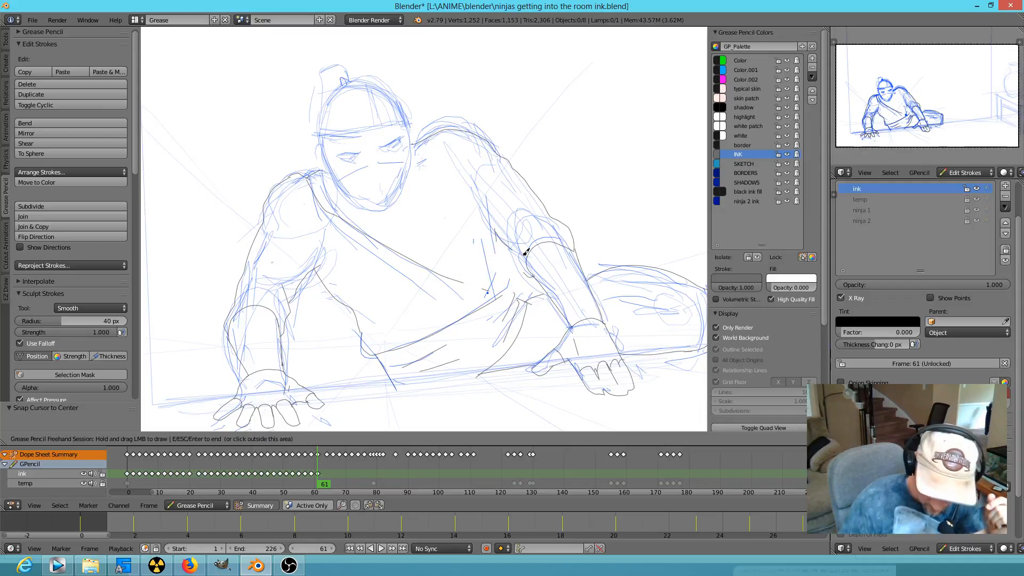
mouse_move(471, 282)
left_mouse_down()
mouse_move(509, 283)
mouse_move(517, 261)
mouse_move(511, 270)
mouse_move(469, 263)
mouse_move(358, 211)
mouse_move(320, 162)
left_mouse_up()
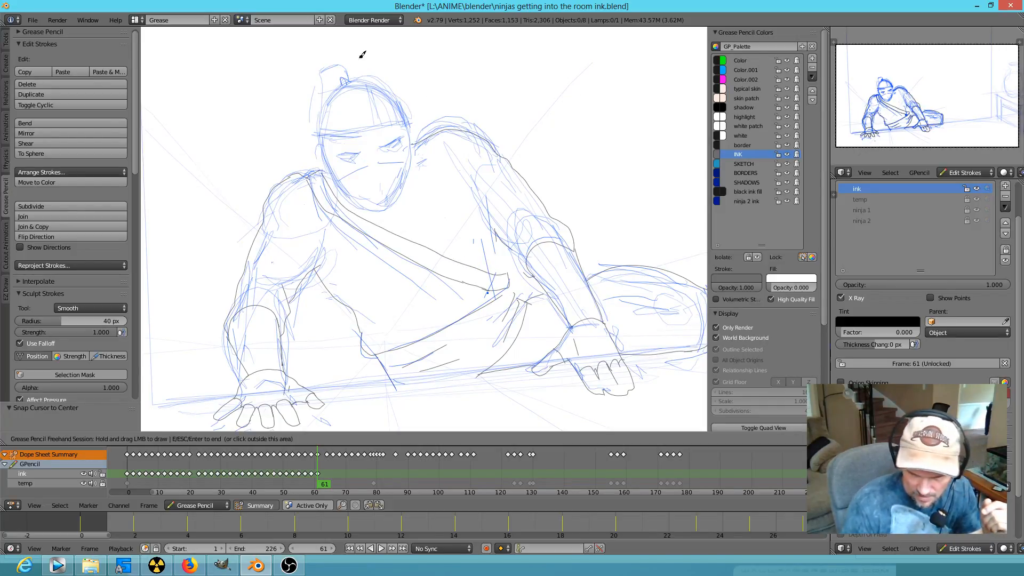
Ink the cloth folds beside the upper arm, the inner sleeve edge and the sash end at the waist on frame 61
mouse_move(462, 171)
left_mouse_down()
mouse_move(478, 199)
mouse_move(482, 169)
mouse_move(465, 214)
left_mouse_up()
left_click_drag(529, 247, 522, 259)
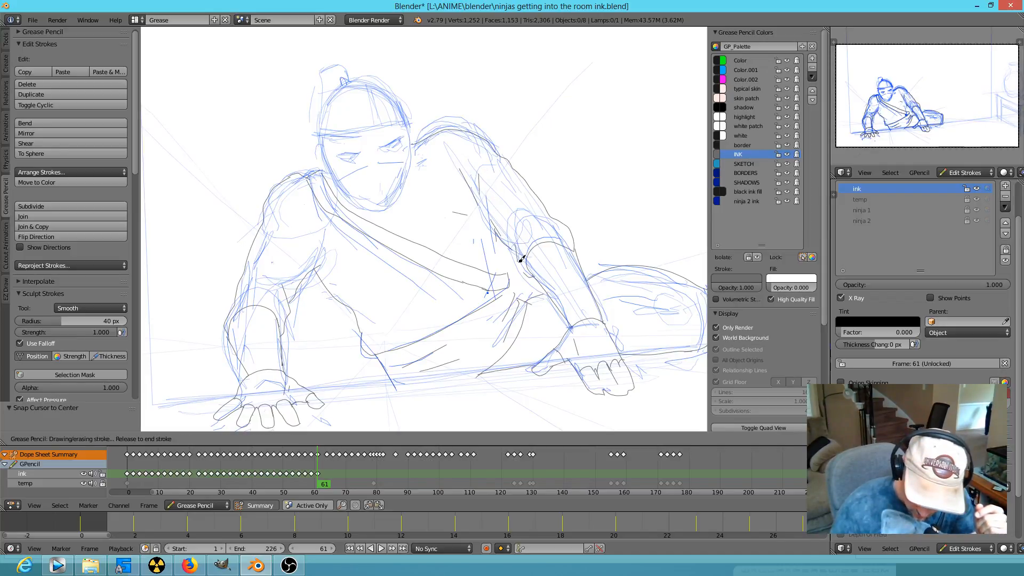
left_click_drag(504, 233, 517, 271)
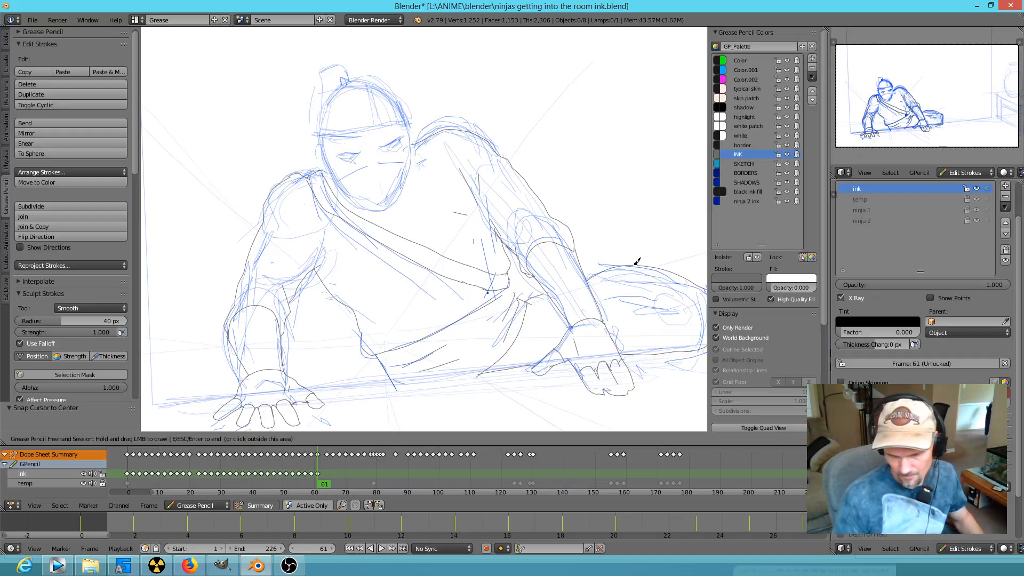
mouse_move(517, 292)
left_mouse_down()
mouse_move(510, 284)
mouse_move(526, 286)
mouse_move(497, 288)
left_mouse_up()
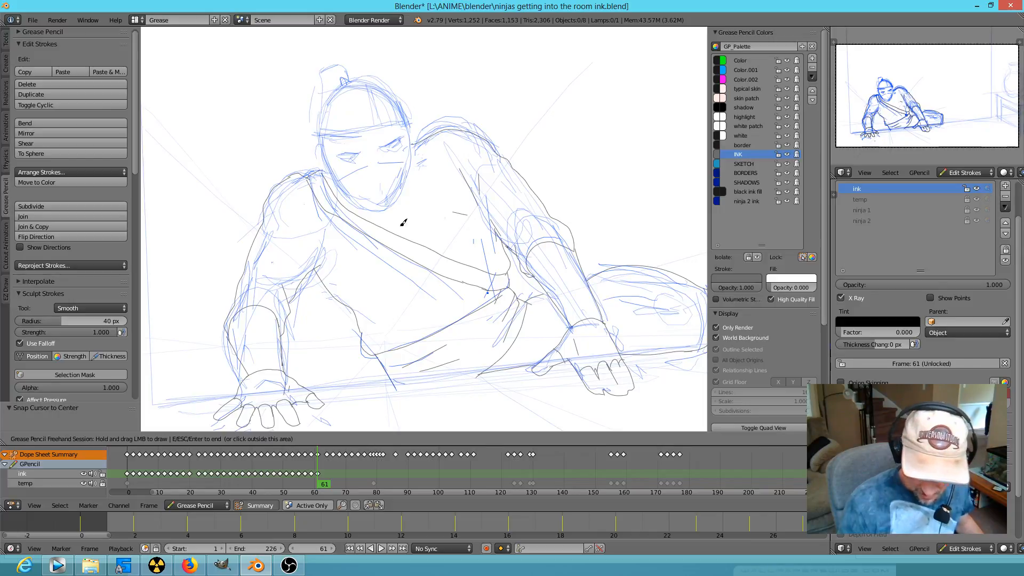
Compare with the neighboring frame, then ink the ninja's jaw outline and both ears over the sketched head on frame 61
scroll(404, 223, "up", 7)
scroll(411, 174, "down", 2)
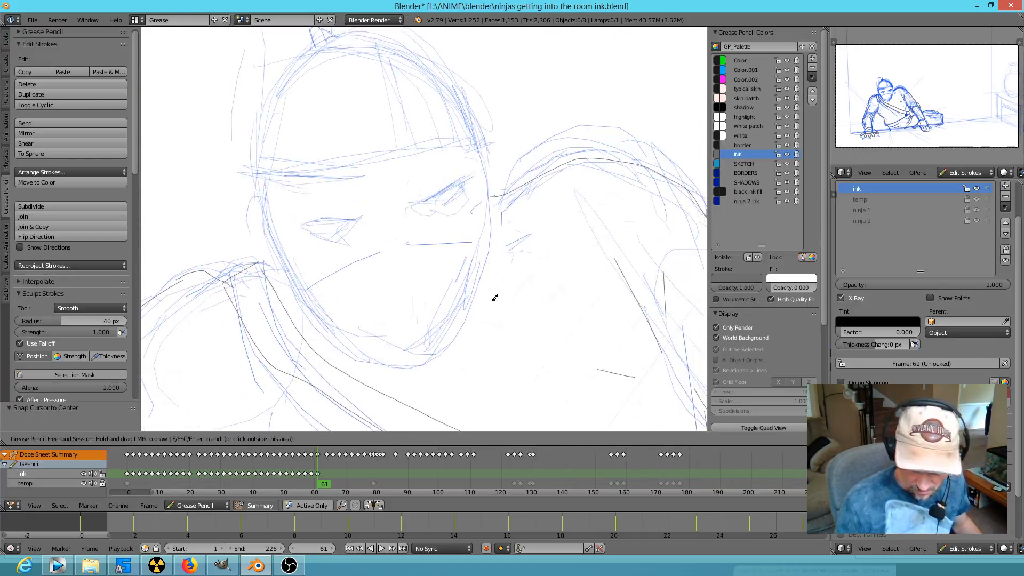
middle_click_drag(496, 298, 471, 253, "shift")
key("Left")
key("Left")
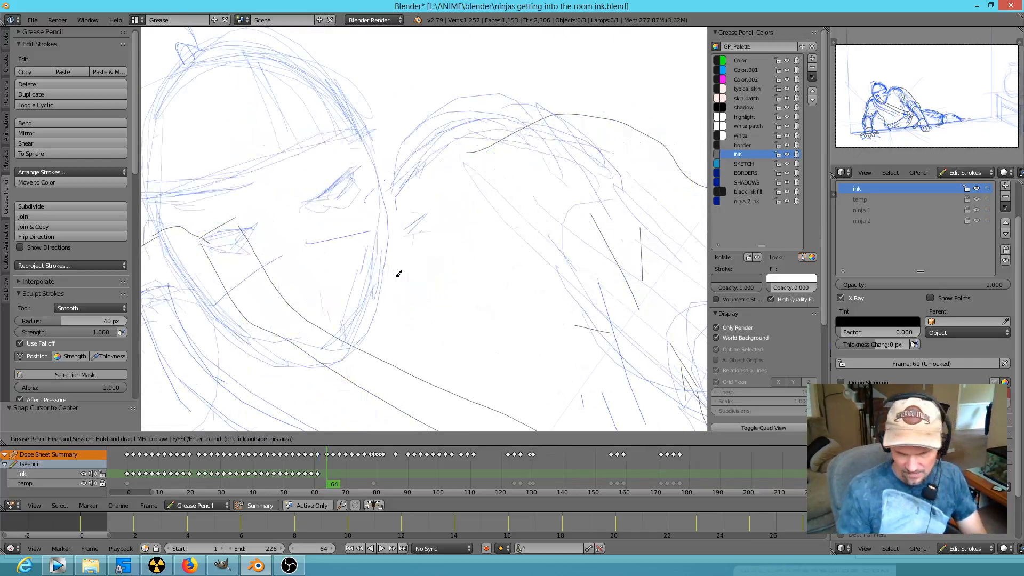
key("Right")
key("Right")
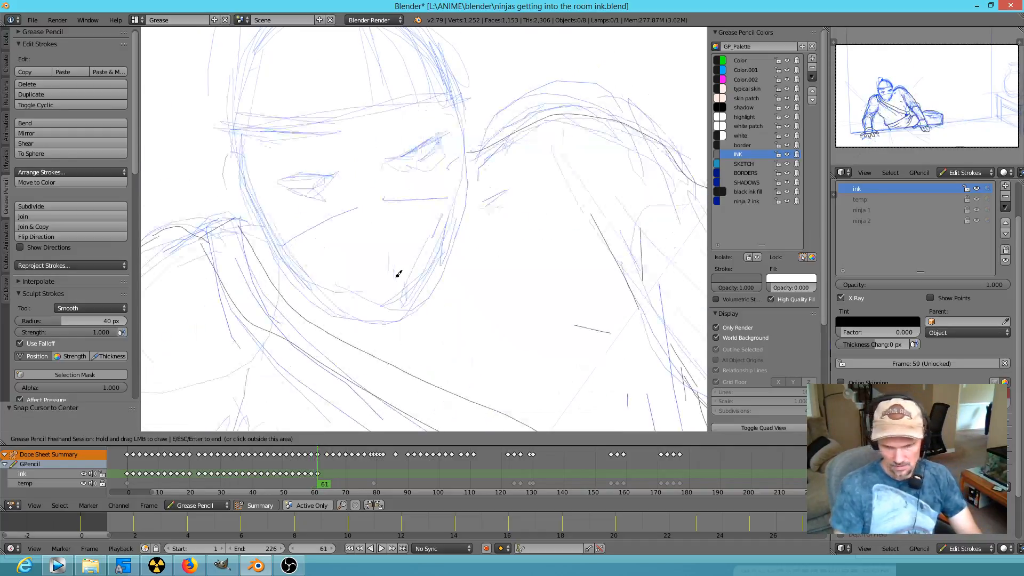
mouse_move(238, 137)
left_mouse_down()
mouse_move(254, 204)
mouse_move(341, 293)
mouse_move(395, 315)
mouse_move(473, 167)
mouse_move(471, 128)
mouse_move(486, 123)
mouse_move(475, 171)
left_mouse_up()
mouse_move(473, 137)
right_mouse_down()
mouse_move(457, 133)
mouse_move(471, 130)
right_mouse_up()
left_click_drag(482, 116, 484, 154)
mouse_move(240, 160)
left_mouse_down()
mouse_move(235, 199)
mouse_move(267, 229)
left_mouse_up()
left_click_drag(471, 124, 476, 143)
Ink both eyes without the pupil mark, the mask's upper edge across the nose, and the top of the ear on frame 61
mouse_move(339, 166)
left_mouse_down()
mouse_move(293, 166)
mouse_move(275, 178)
mouse_move(326, 179)
mouse_move(449, 132)
left_mouse_up()
mouse_move(402, 155)
left_mouse_down()
mouse_move(446, 130)
mouse_move(421, 150)
left_mouse_up()
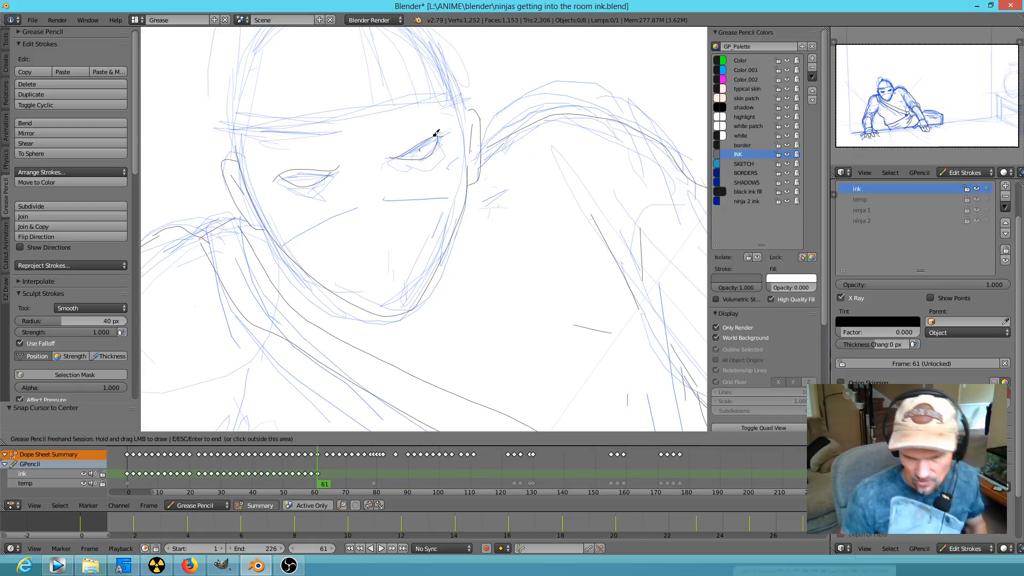
key("ctrl+z")
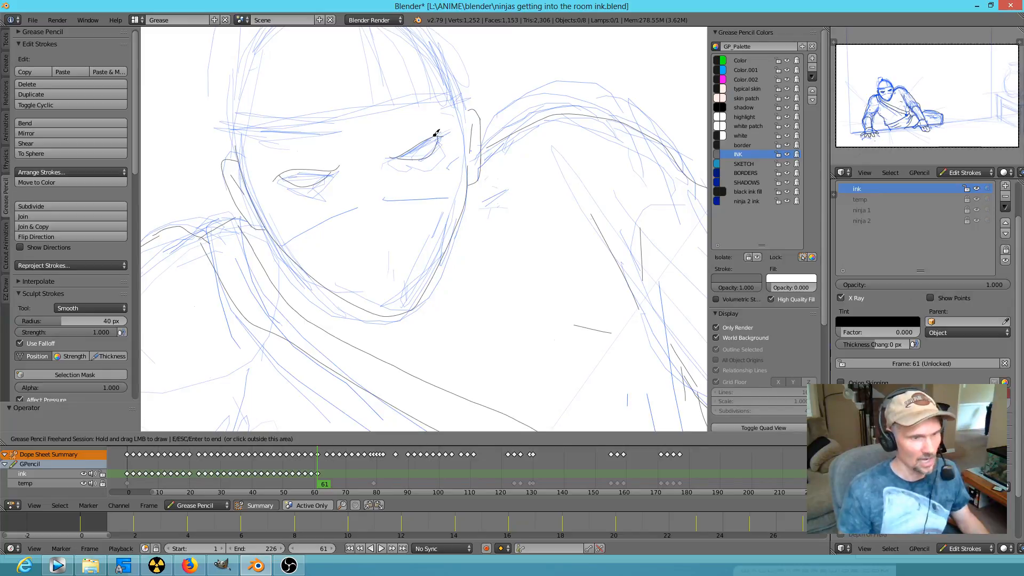
mouse_move(279, 247)
left_mouse_down()
mouse_move(365, 198)
mouse_move(465, 200)
left_mouse_up()
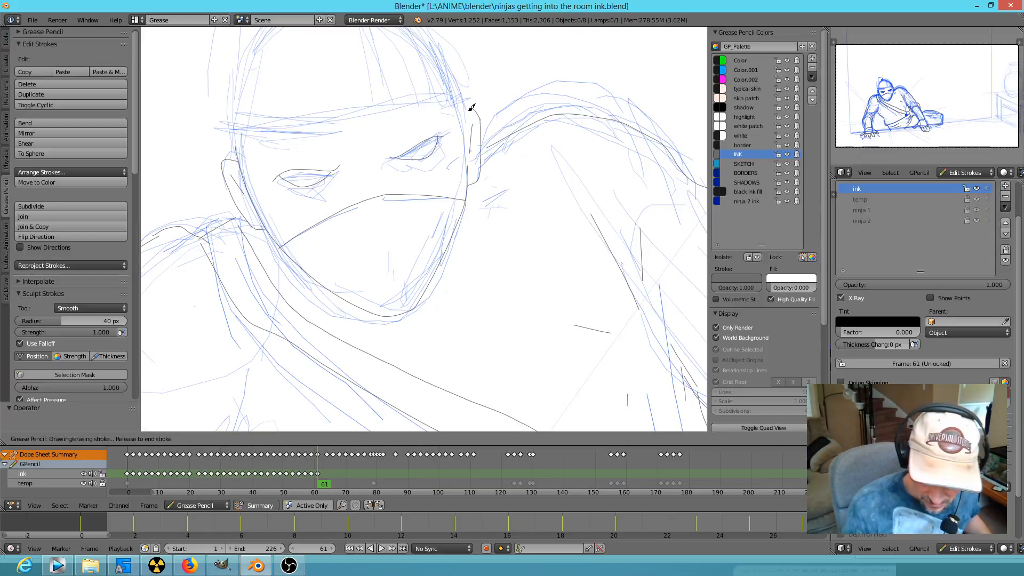
left_click_drag(475, 107, 460, 114)
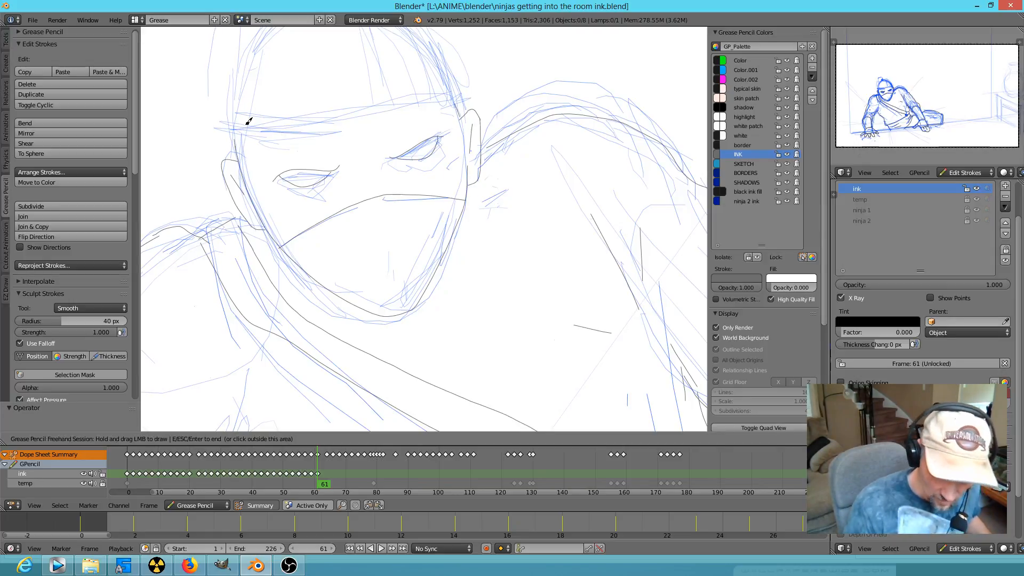
Ink the top of the head, the hood band and the brow edge of the mask opening on frame 61
middle_click_drag(443, 217, 561, 257, "shift")
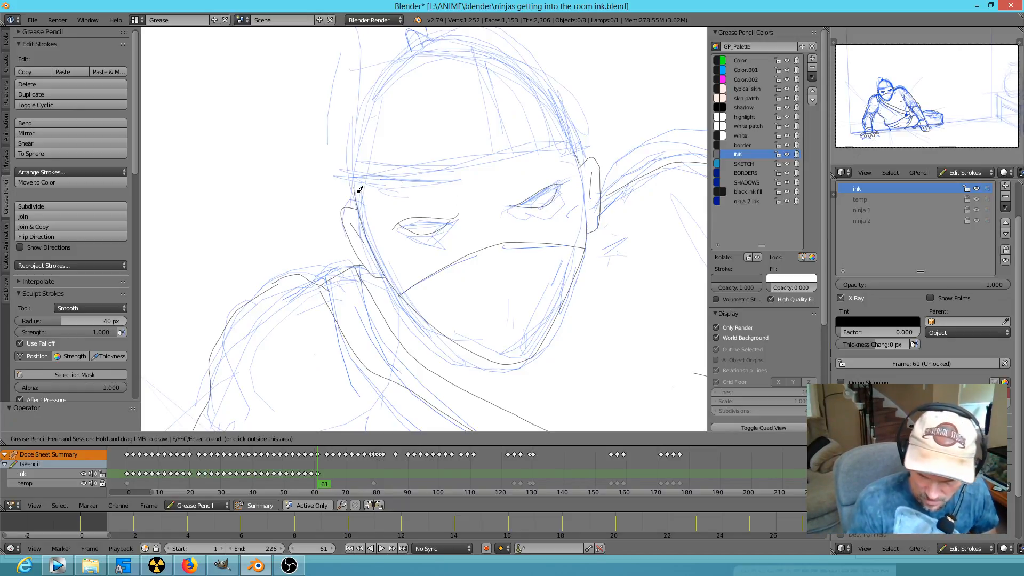
mouse_move(370, 193)
middle_mouse_down("shift")
mouse_move(366, 238)
mouse_move(331, 229)
middle_mouse_up("shift")
mouse_move(332, 228)
left_mouse_down()
mouse_move(364, 86)
mouse_move(466, 52)
mouse_move(531, 107)
mouse_move(552, 200)
left_mouse_up()
left_click_drag(323, 191, 548, 160)
mouse_move(324, 213)
left_mouse_down()
mouse_move(421, 212)
mouse_move(457, 225)
mouse_move(555, 167)
left_mouse_up()
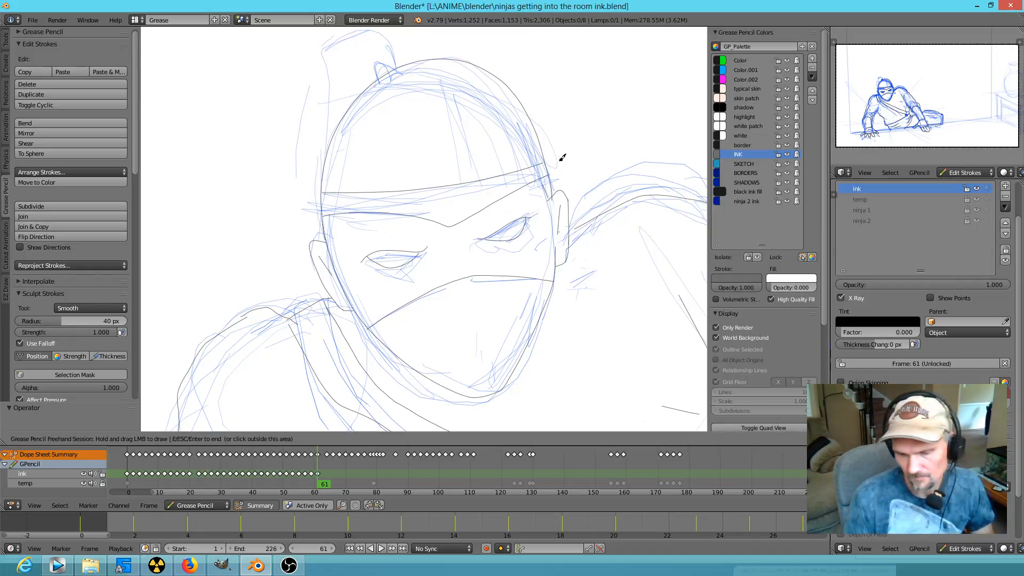
Ink the small knot on top of the head and the long ponytail falling behind the shoulder on frame 61
mouse_move(405, 64)
left_mouse_down()
mouse_move(382, 57)
mouse_move(377, 82)
left_mouse_up()
middle_click_drag(433, 133, 475, 201, "shift")
mouse_move(446, 132)
left_mouse_down()
mouse_move(424, 100)
mouse_move(369, 133)
mouse_move(350, 289)
mouse_move(318, 380)
left_mouse_up()
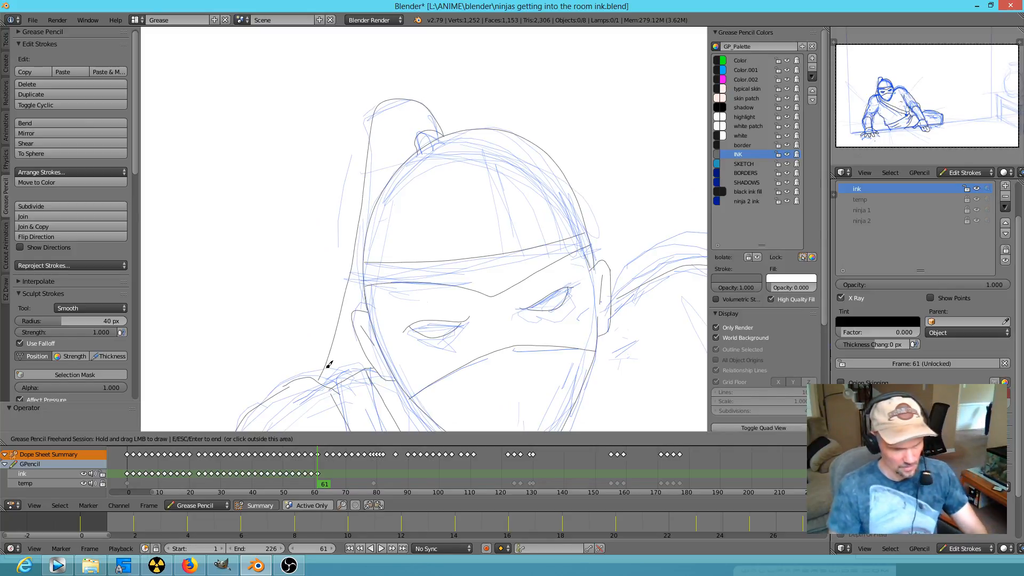
Step through the frames around 59 and 61 to compare the inked head and mask close up
key("alt+a")
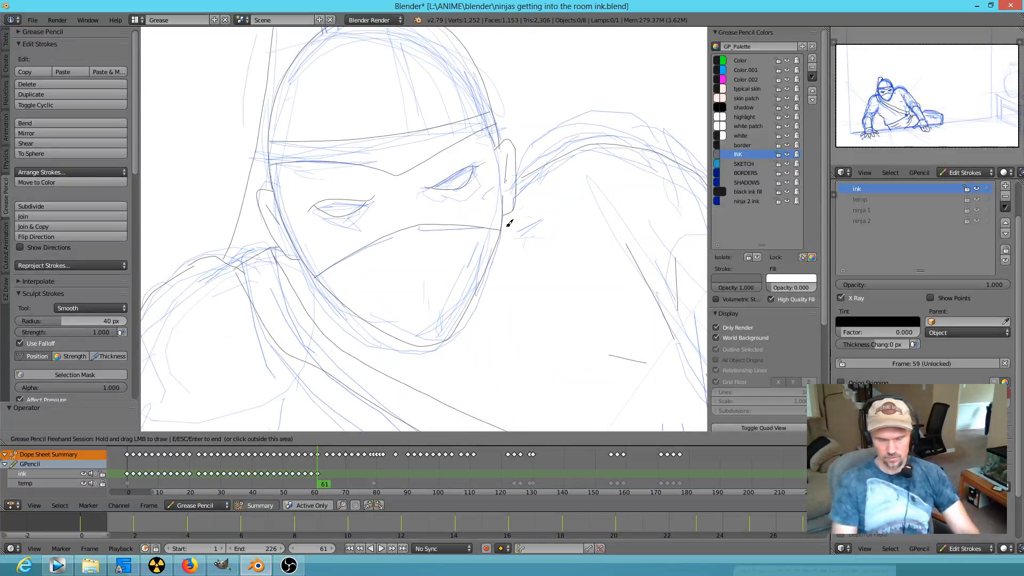
key("Down")
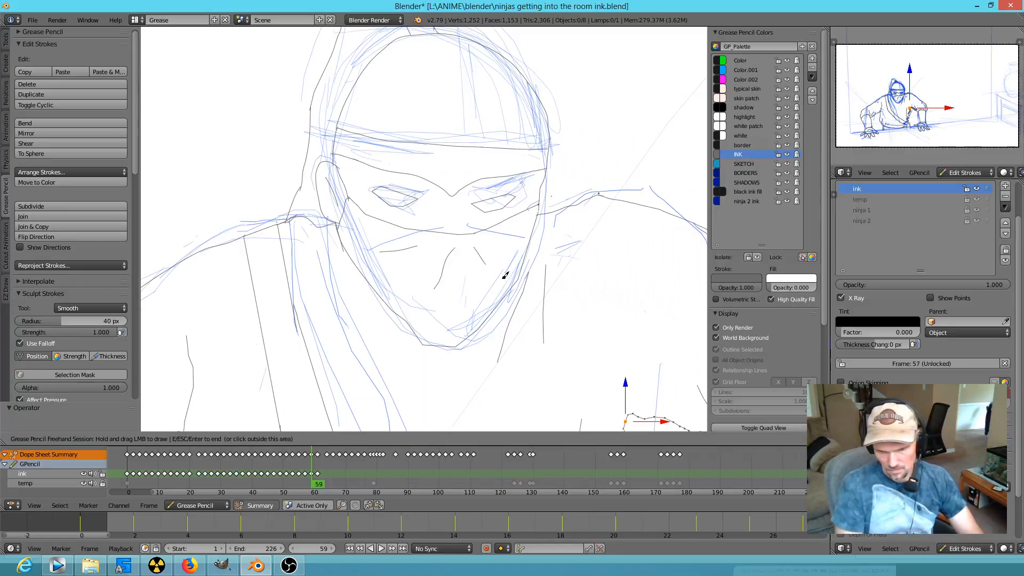
key("Right")
key("Right")
key("Right")
key("Right")
key("Right")
key("Left")
key("Left")
key("Left")
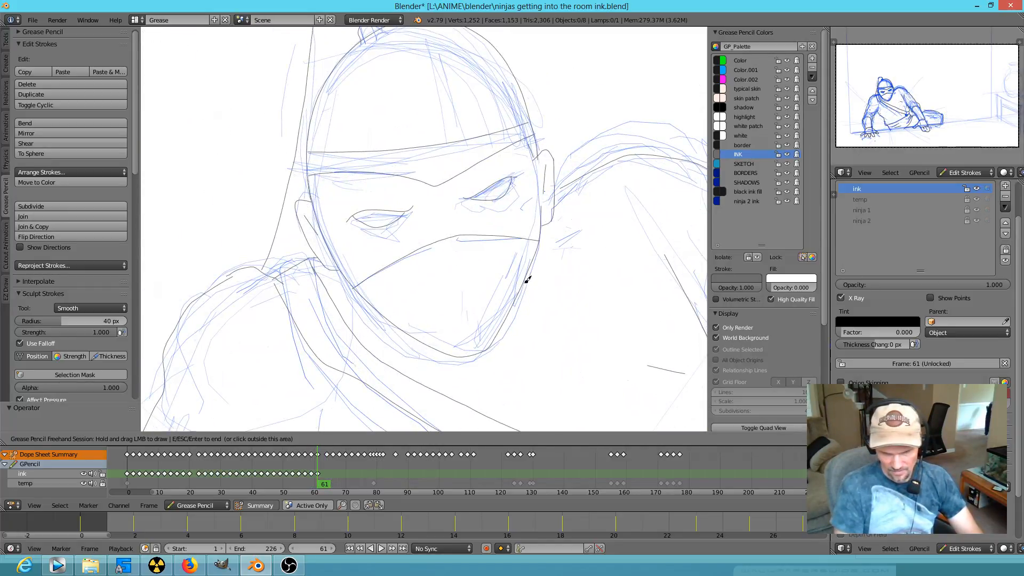
key("Left")
key("Left")
middle_click_drag(584, 292, 469, 286, "shift")
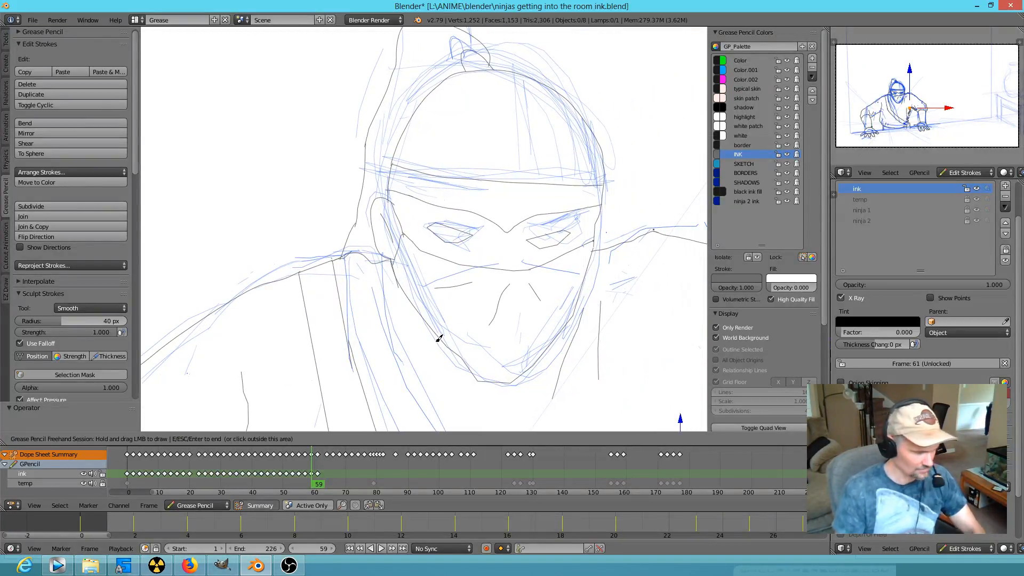
key("Left")
key("Left")
Examine the ninja's whole inked pose by flipping between frames 57 and 61
mouse_move(518, 343)
middle_mouse_down("shift")
mouse_move(507, 178)
mouse_move(530, 183)
middle_mouse_up("shift")
scroll(520, 230, "down", 3)
scroll(522, 229, "down", 3)
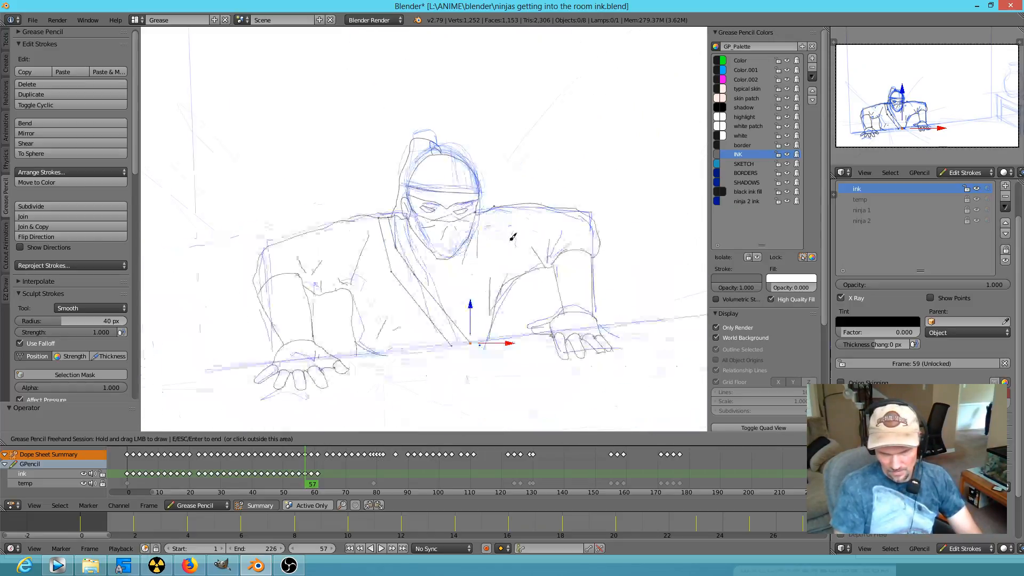
scroll(512, 236, "up", 2)
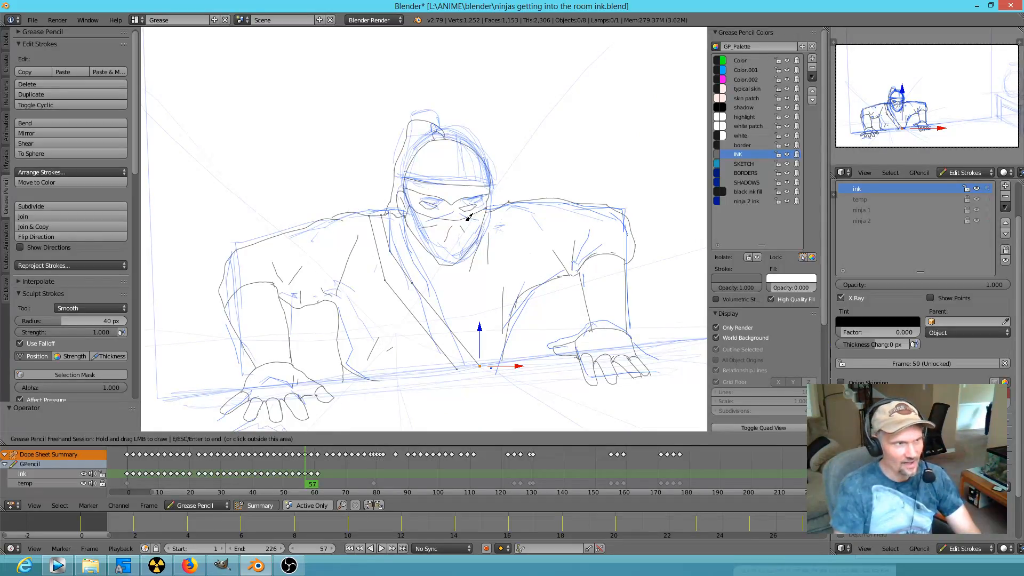
key("Down")
key("Up")
key("Up")
key("Up")
key("Up")
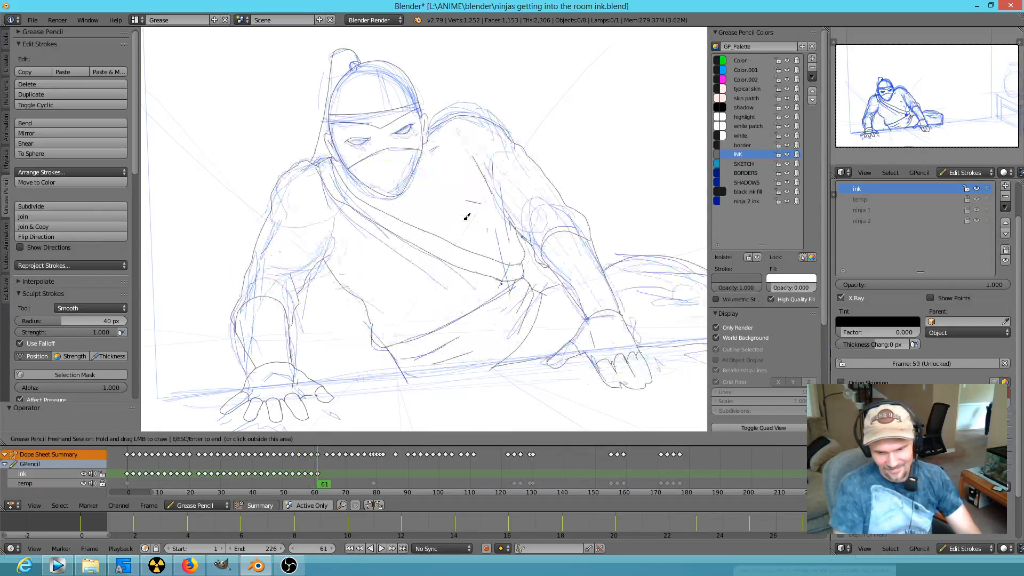
key("Down")
key("Down")
key("Up")
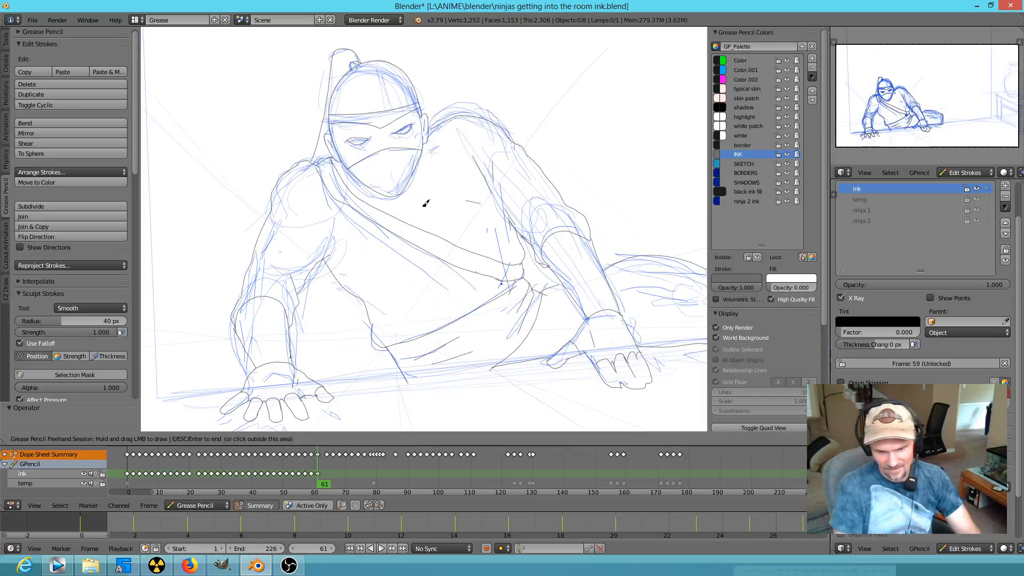
Go to frame 64, erase the carried-over head, sash and shoulder ink, and ink the new shoulder outline of the planted arm
key("Up")
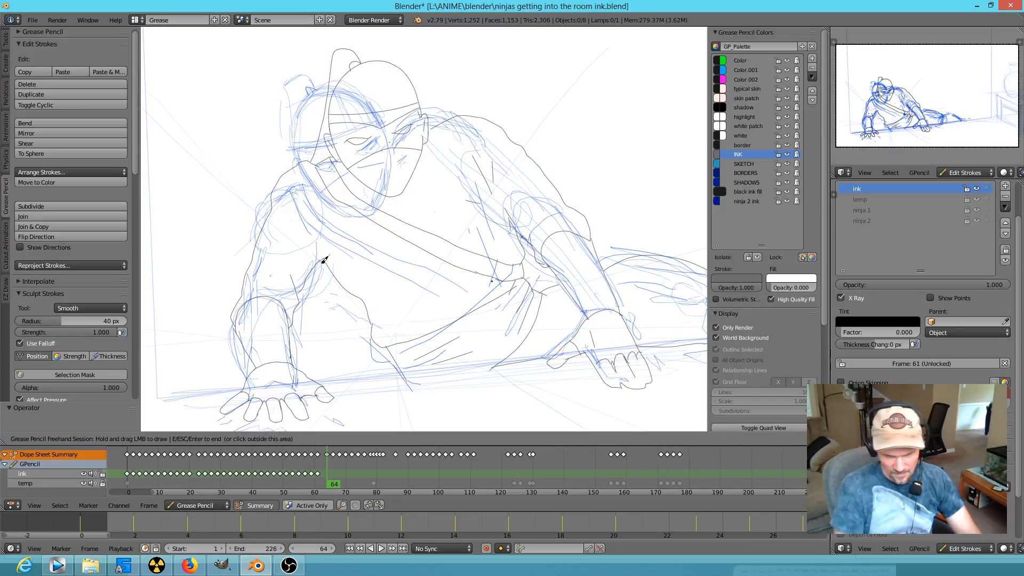
mouse_move(380, 263)
middle_mouse_down()
mouse_move(361, 320)
mouse_move(419, 330)
middle_mouse_up()
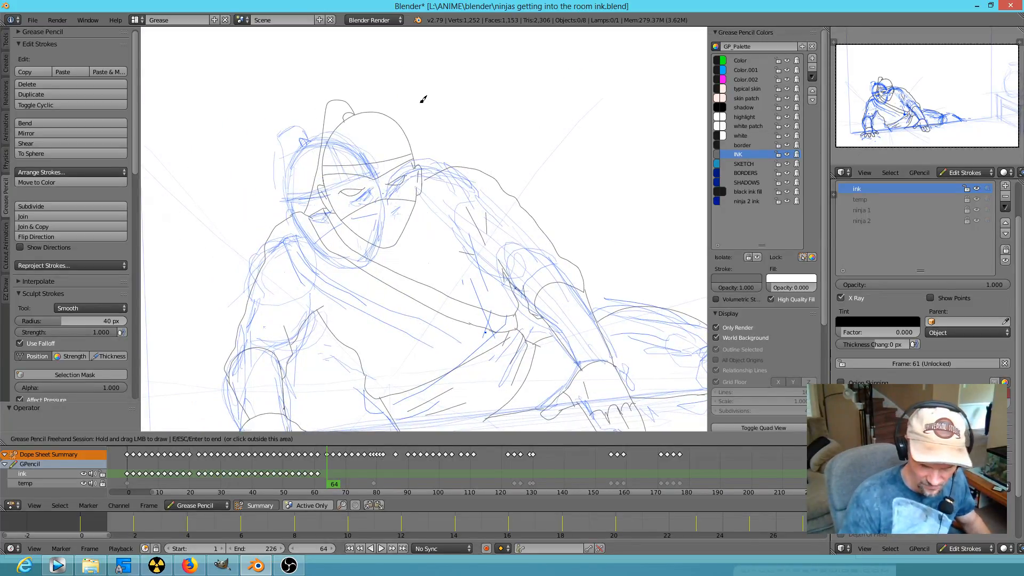
mouse_move(397, 131)
left_mouse_down()
mouse_move(389, 107)
mouse_move(343, 107)
mouse_move(336, 176)
mouse_move(387, 176)
mouse_move(338, 241)
mouse_move(274, 228)
mouse_move(247, 236)
mouse_move(256, 271)
mouse_move(263, 260)
left_mouse_up()
mouse_move(251, 303)
left_mouse_down()
mouse_move(249, 275)
mouse_move(280, 236)
mouse_move(302, 233)
left_mouse_up()
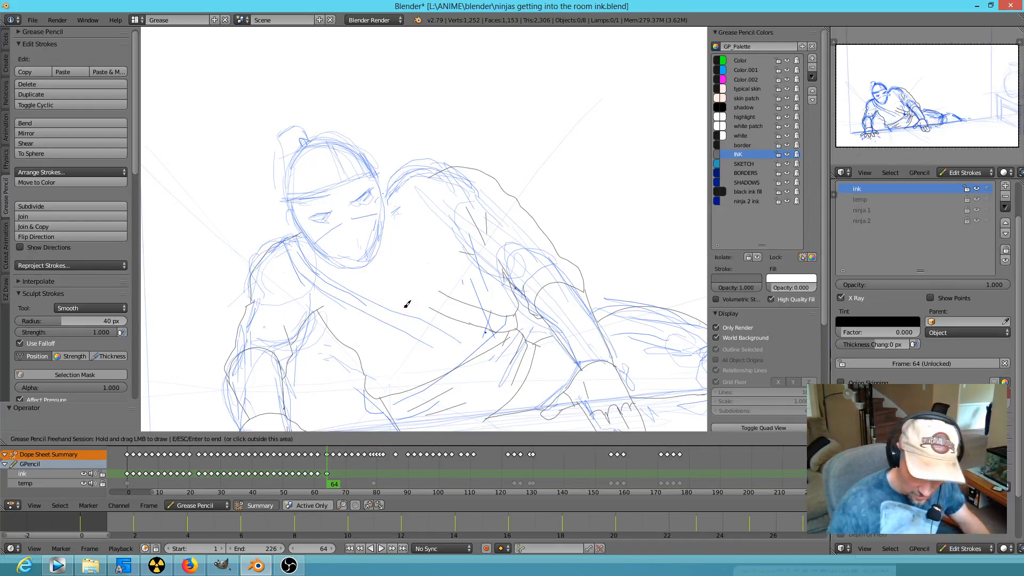
Ink both edges of the diagonal chest sash on frame 64, erasing excess ink near its lower end
mouse_move(293, 235)
left_mouse_down()
mouse_move(299, 256)
mouse_move(341, 290)
mouse_move(416, 308)
left_mouse_up()
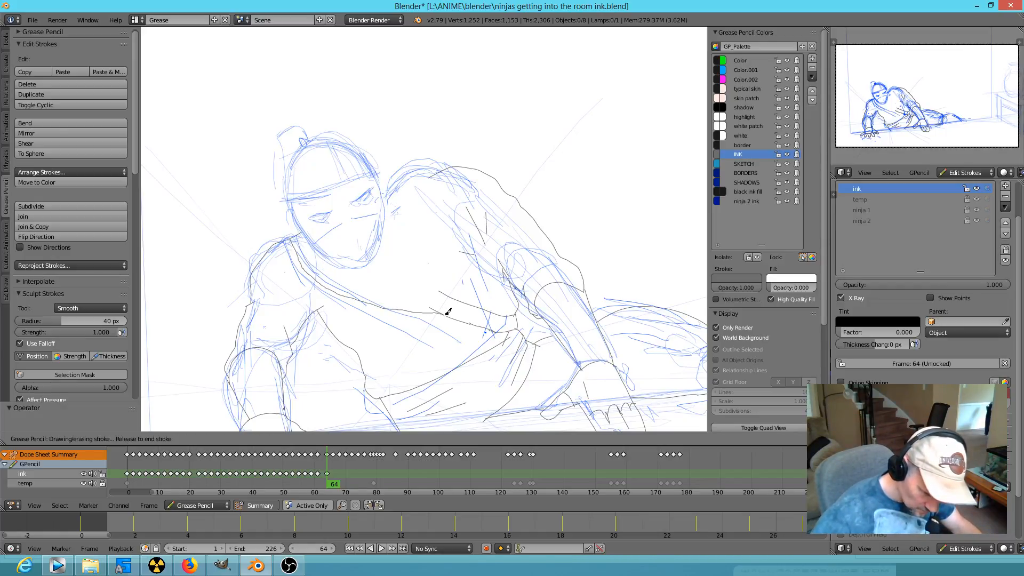
right_click_drag(427, 280, 455, 290)
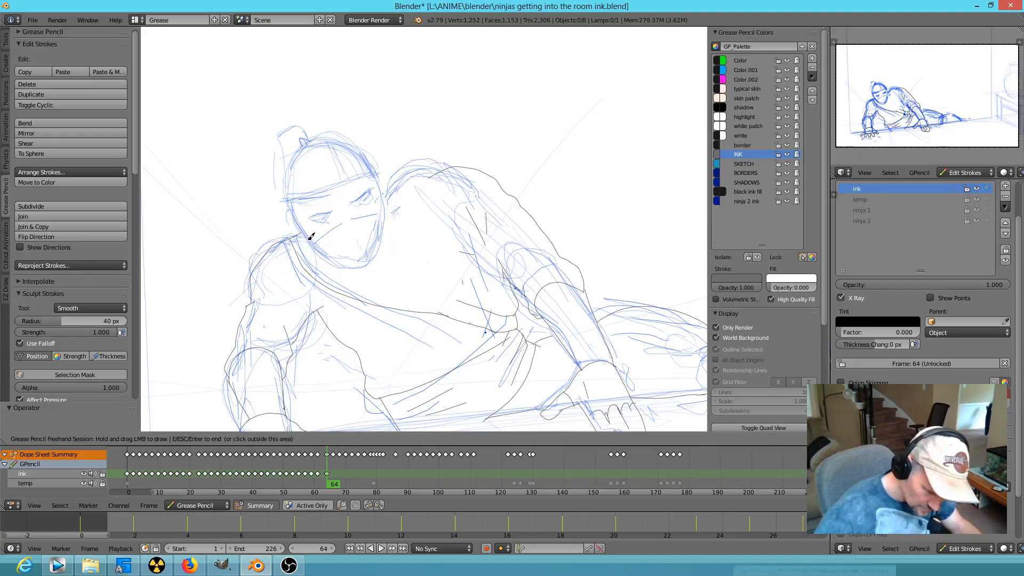
mouse_move(308, 233)
left_mouse_down()
mouse_move(320, 258)
mouse_move(389, 288)
mouse_move(464, 293)
left_mouse_up()
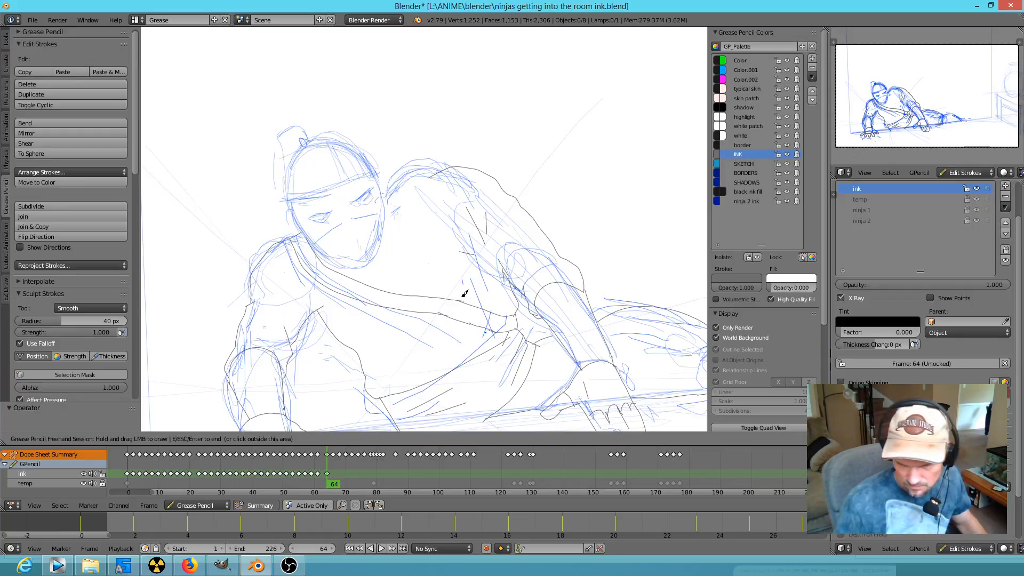
Erase the carried-over outline of the raised shoulder on frame 64 and ink its new contour from the neck down to the elbow
middle_click_drag(397, 265, 426, 172, "ctrl")
middle_click_drag(338, 229, 469, 274, "shift")
mouse_move(676, 110)
middle_mouse_down("ctrl")
mouse_move(507, 229)
mouse_move(478, 286)
middle_mouse_up("ctrl")
mouse_move(656, 284)
right_mouse_down()
mouse_move(616, 249)
mouse_move(440, 181)
right_mouse_up()
mouse_move(382, 196)
left_mouse_down()
mouse_move(453, 153)
mouse_move(506, 177)
mouse_move(532, 210)
left_mouse_up()
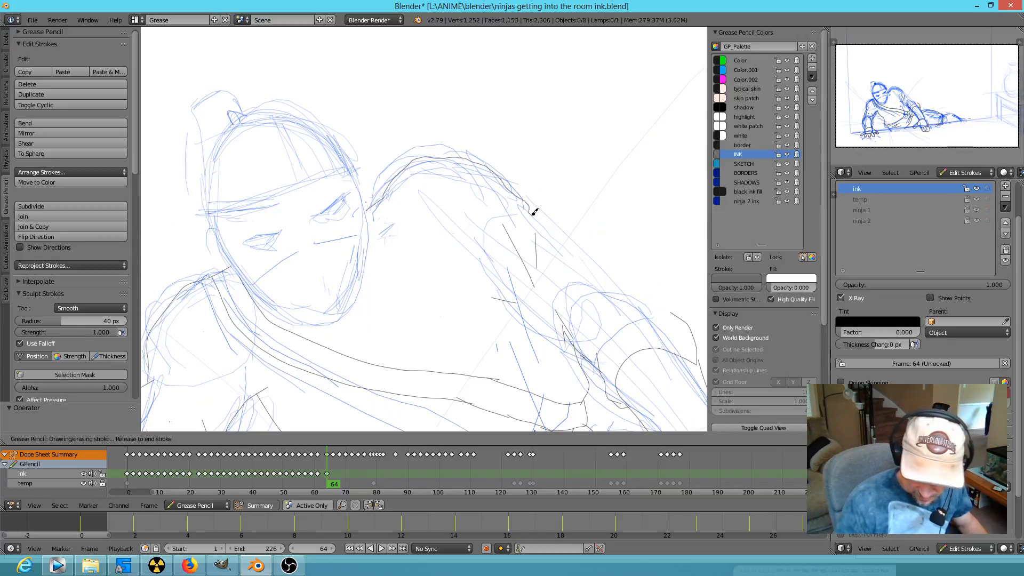
mouse_move(586, 244)
left_mouse_down()
mouse_move(616, 292)
mouse_move(658, 299)
mouse_move(677, 315)
left_mouse_up()
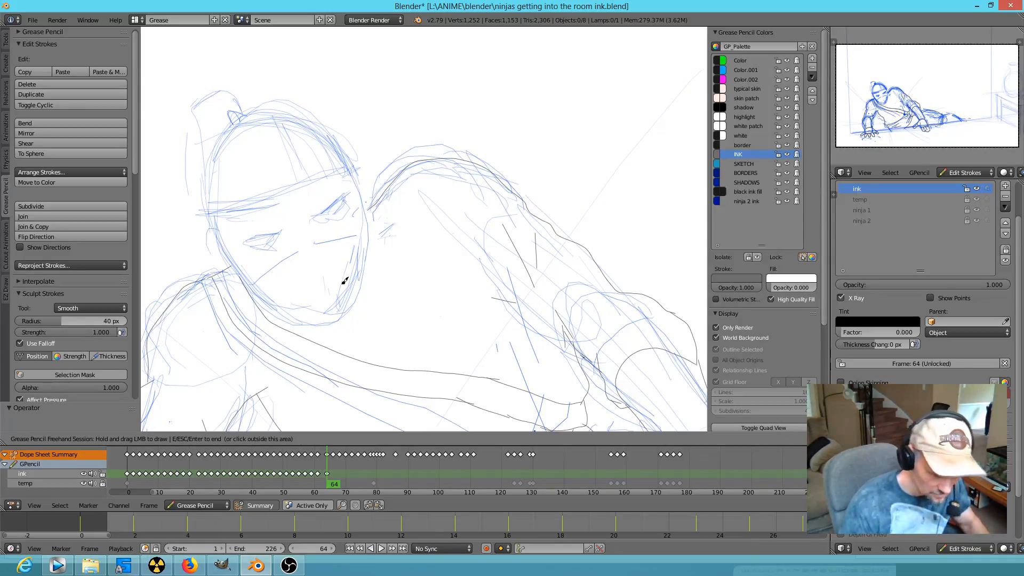
key("Down")
key("Up")
Ink both ears and the full outline of the head on frame 64, comparing it with the previous drawing
mouse_move(359, 184)
left_mouse_down()
mouse_move(371, 176)
mouse_move(376, 217)
left_mouse_up()
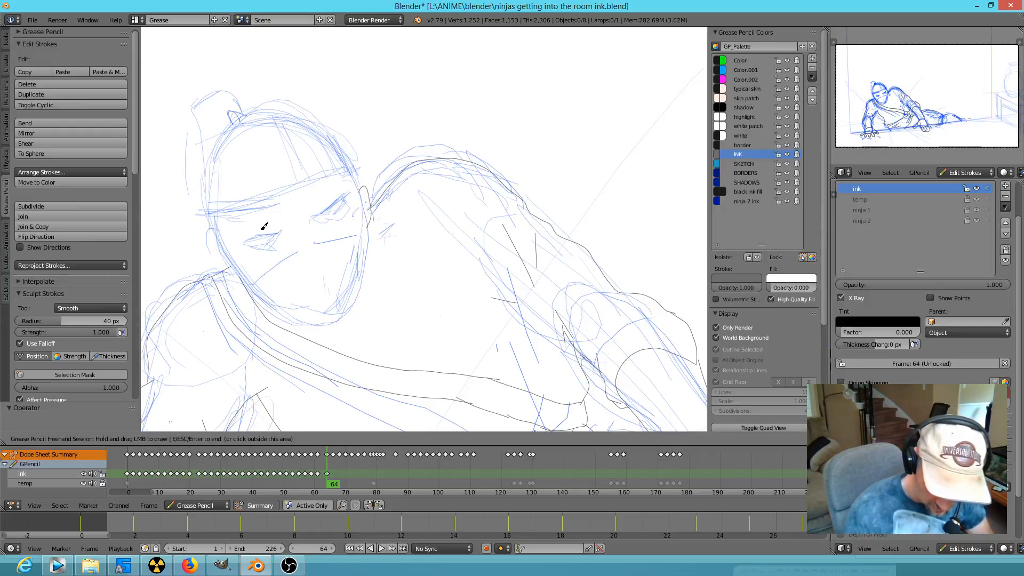
mouse_move(222, 236)
left_mouse_down()
mouse_move(210, 238)
mouse_move(238, 274)
left_mouse_up()
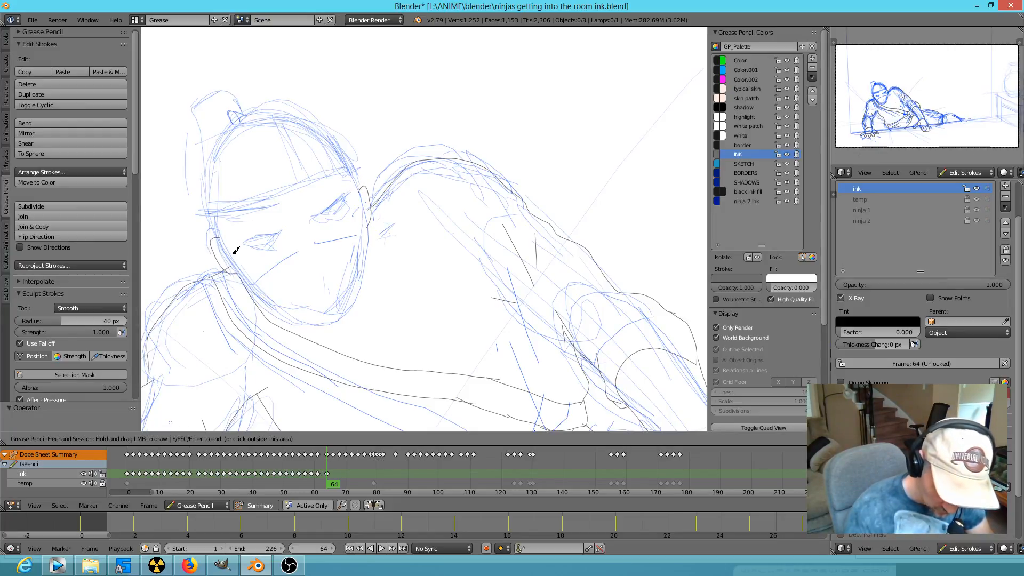
right_click_drag(246, 249, 243, 252)
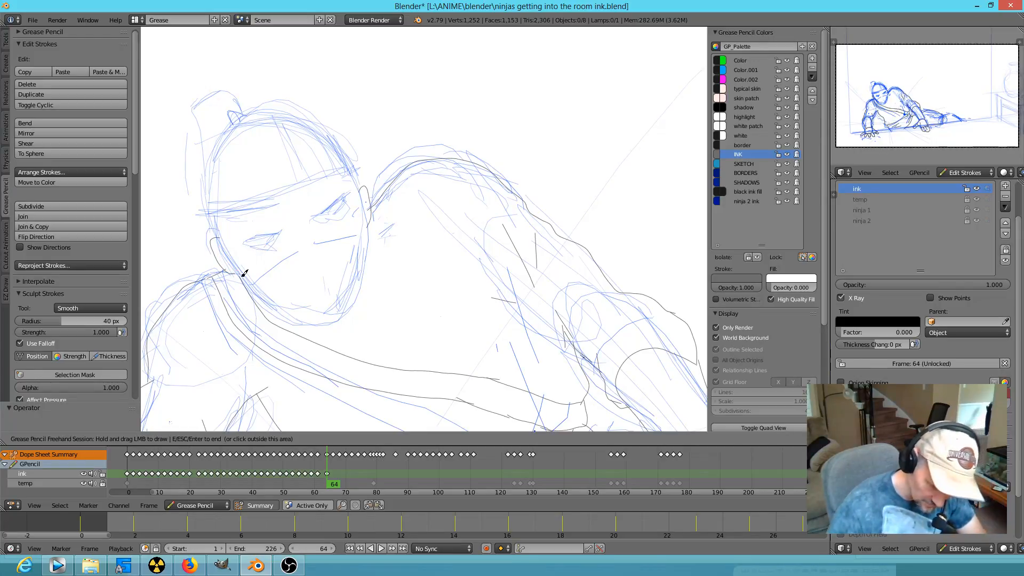
mouse_move(240, 271)
left_mouse_down()
mouse_move(292, 311)
mouse_move(333, 322)
mouse_move(375, 209)
left_mouse_up()
mouse_move(220, 236)
left_mouse_down()
mouse_move(210, 199)
mouse_move(234, 128)
mouse_move(320, 110)
mouse_move(354, 155)
mouse_move(362, 191)
left_mouse_up()
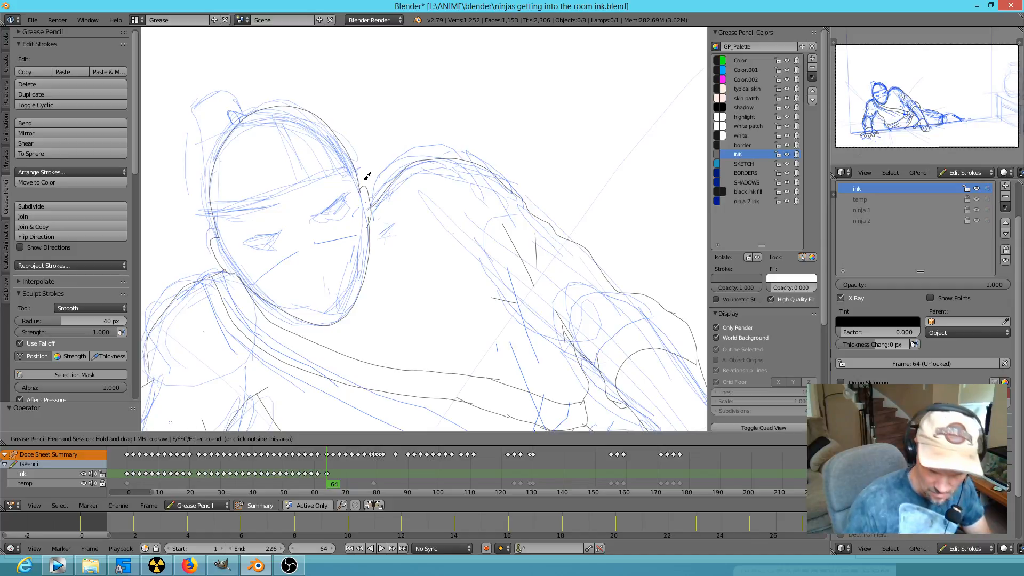
key("Down")
key("Up")
key("Down")
key("Up")
Ink the upper edge of the face mask on frame 64 and add short crease lines to the mask on frames 61 and 64
mouse_move(252, 290)
left_mouse_down()
mouse_move(299, 243)
mouse_move(368, 232)
left_mouse_up()
key("Down")
key("Down")
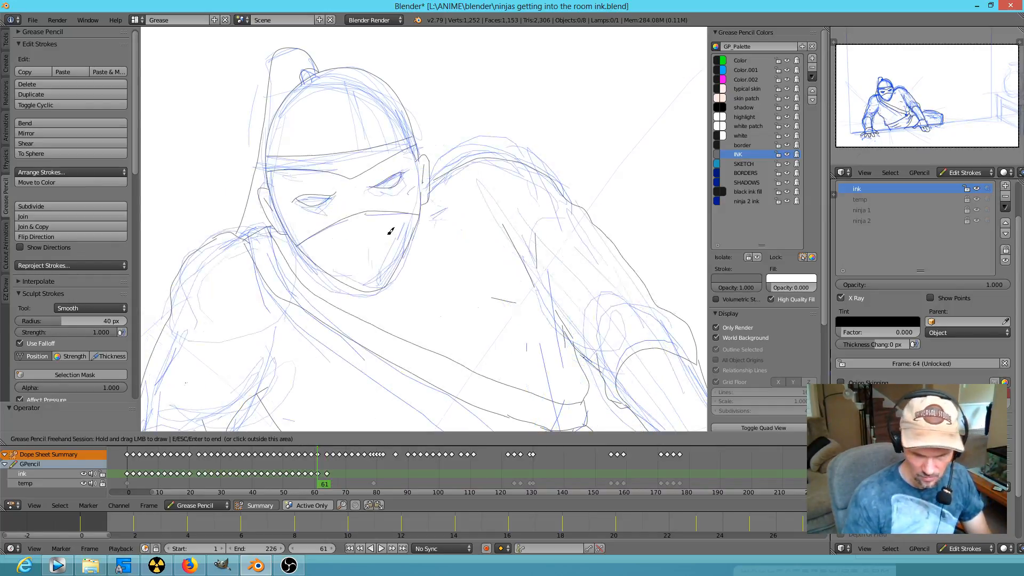
key("Up")
left_click_drag(365, 230, 368, 280)
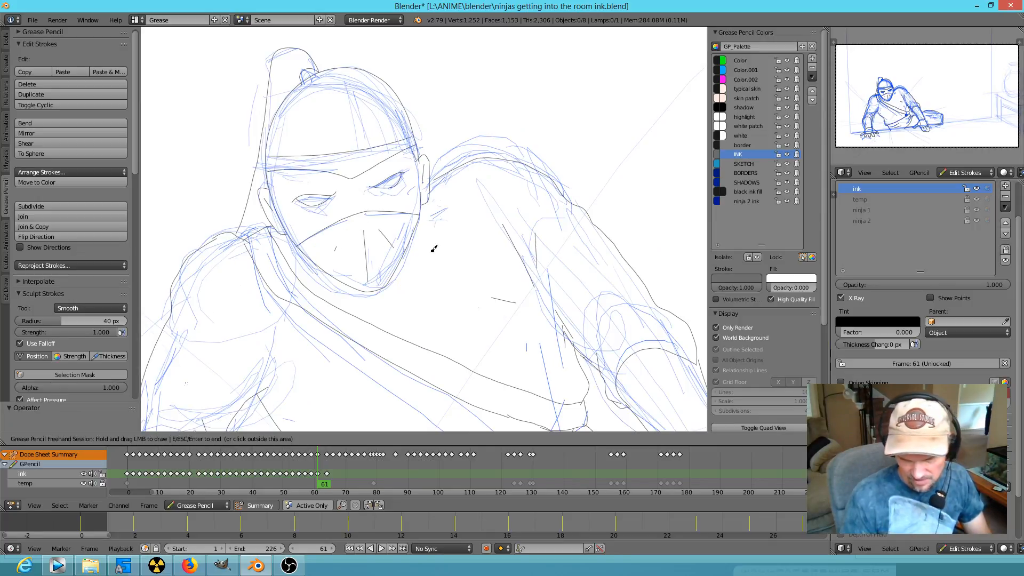
key("Down")
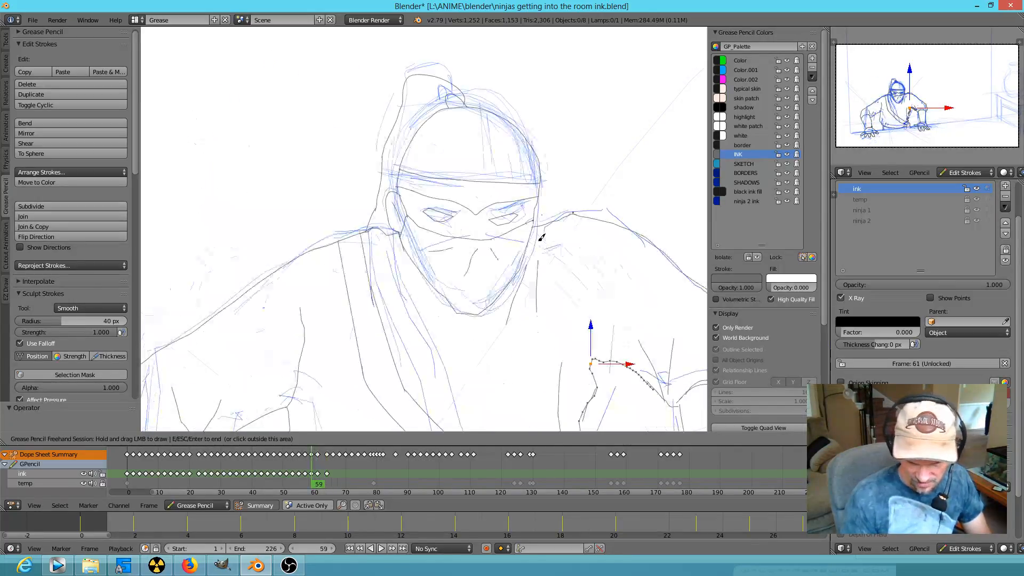
mouse_move(302, 263)
left_mouse_down()
mouse_move(292, 288)
mouse_move(323, 295)
left_mouse_up()
key("Down")
key("Down")
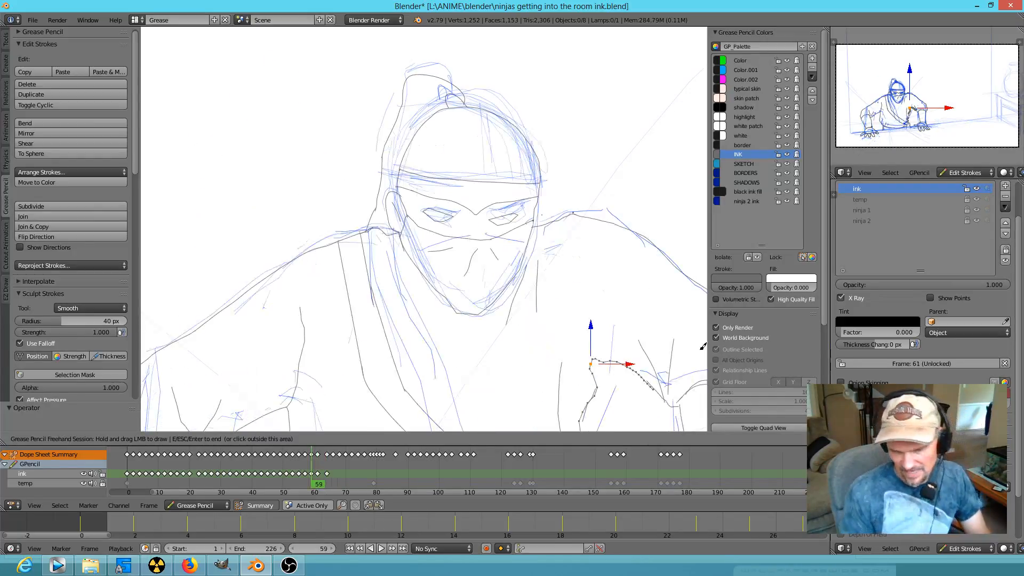
key("Up")
key("Up")
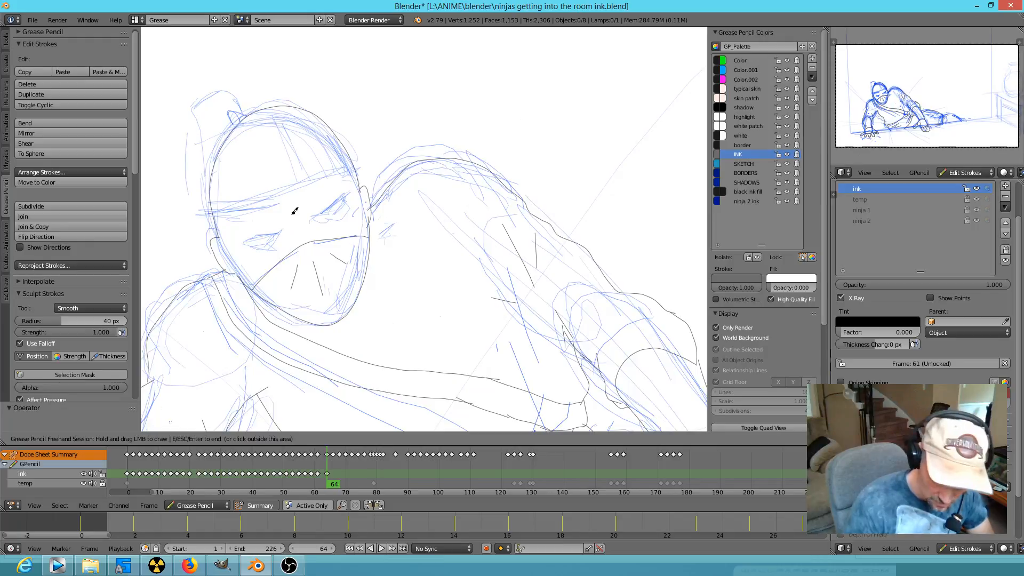
Ink the brow edge and the headband line across the forehead on frame 64
left_click_drag(298, 213, 357, 167)
mouse_move(297, 213)
left_mouse_down()
mouse_move(213, 219)
mouse_move(235, 196)
left_mouse_up()
left_click_drag(345, 153, 354, 143)
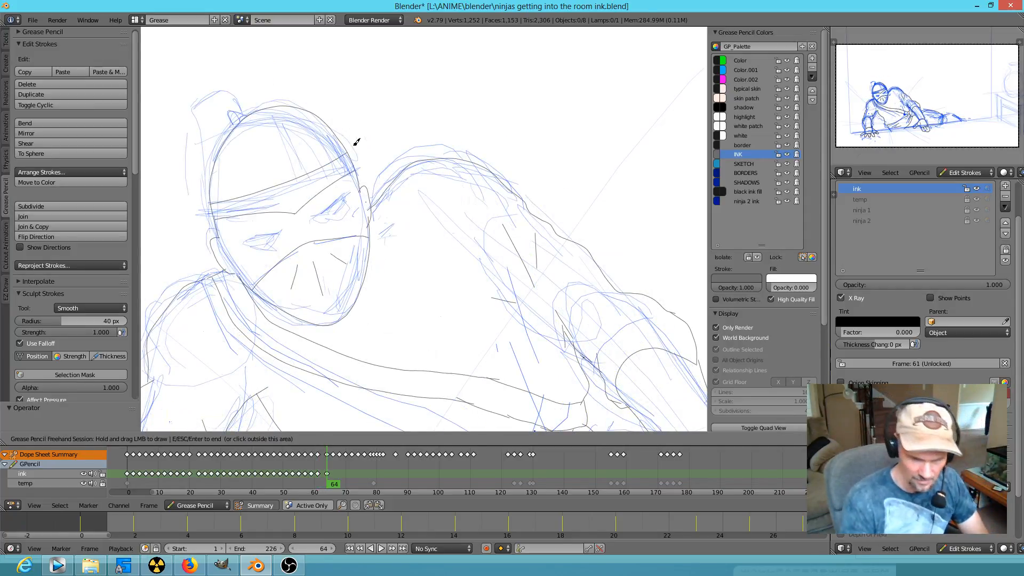
Ink the topknot at the back of the head on frame 64, flipping to the previous drawing to compare
mouse_move(248, 106)
left_mouse_down()
mouse_move(199, 103)
mouse_move(214, 152)
left_mouse_up()
key("Down")
key("Up")
key("Down")
key("Up")
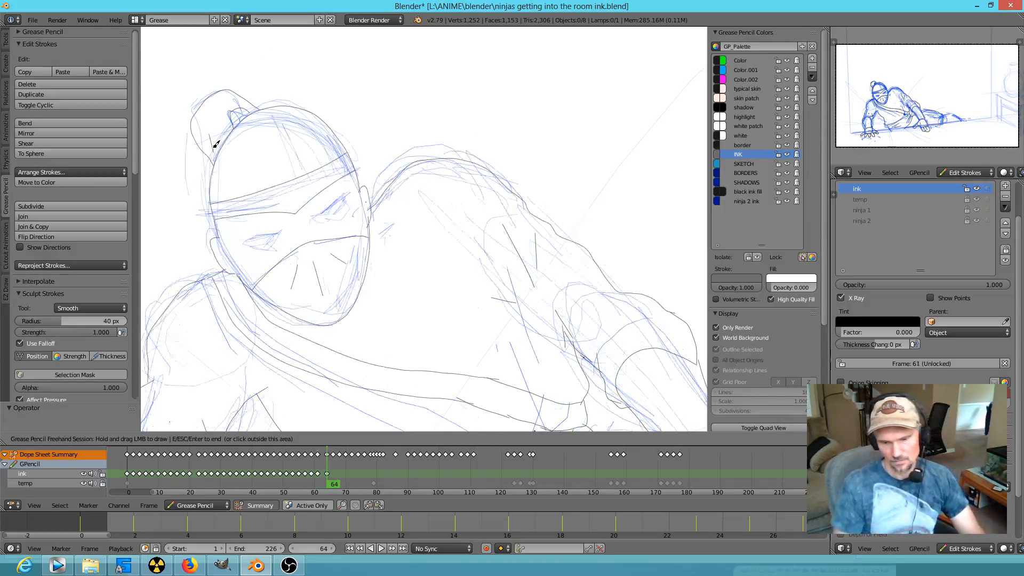
key("Down")
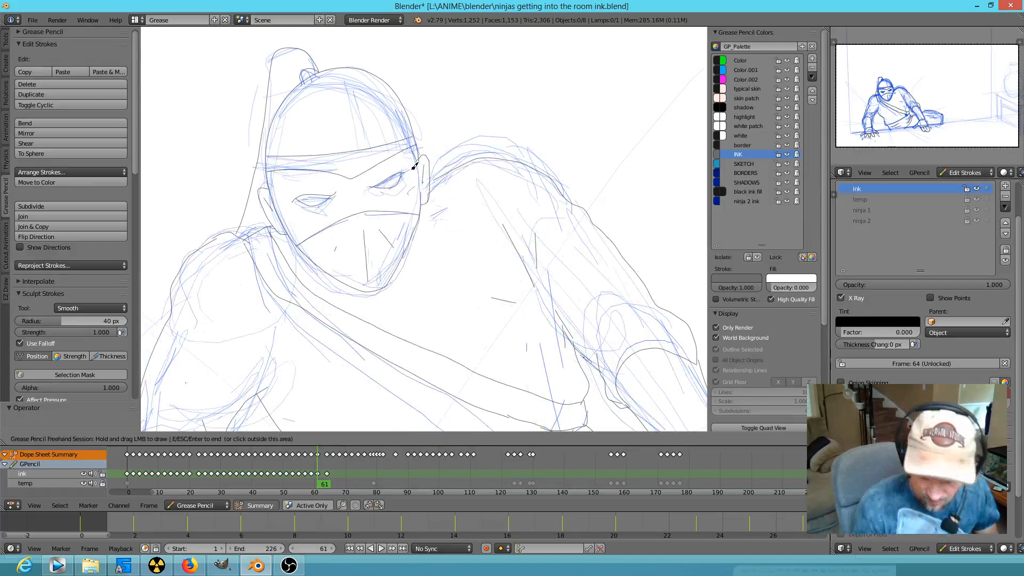
key("Up")
Copy both inked eyes from frame 61 and paste them onto frame 64
mouse_move(319, 262)
middle_mouse_down("ctrl")
mouse_move(327, 242)
mouse_move(530, 238)
mouse_move(522, 222)
middle_mouse_up("ctrl")
key("Down")
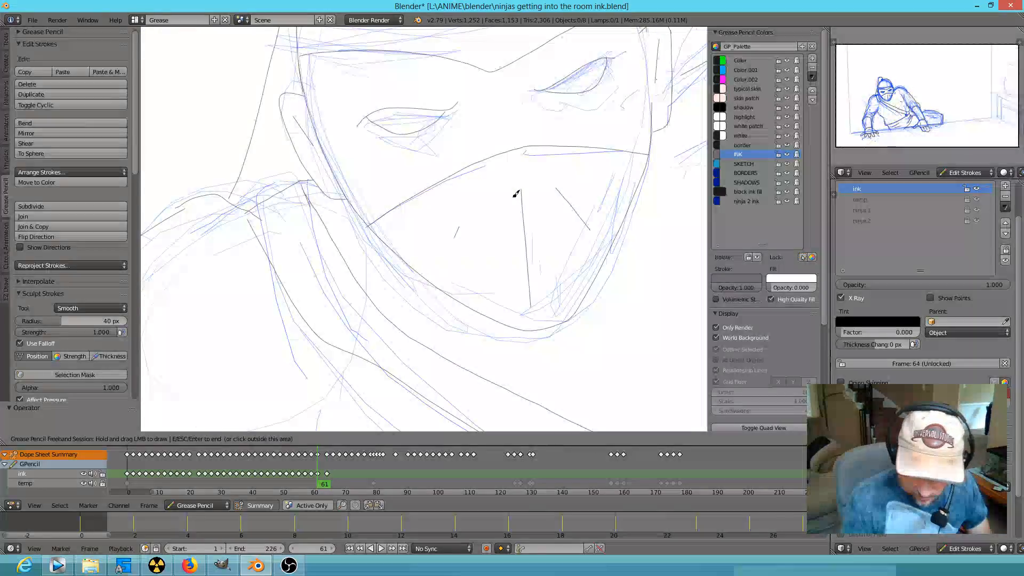
key("Escape")
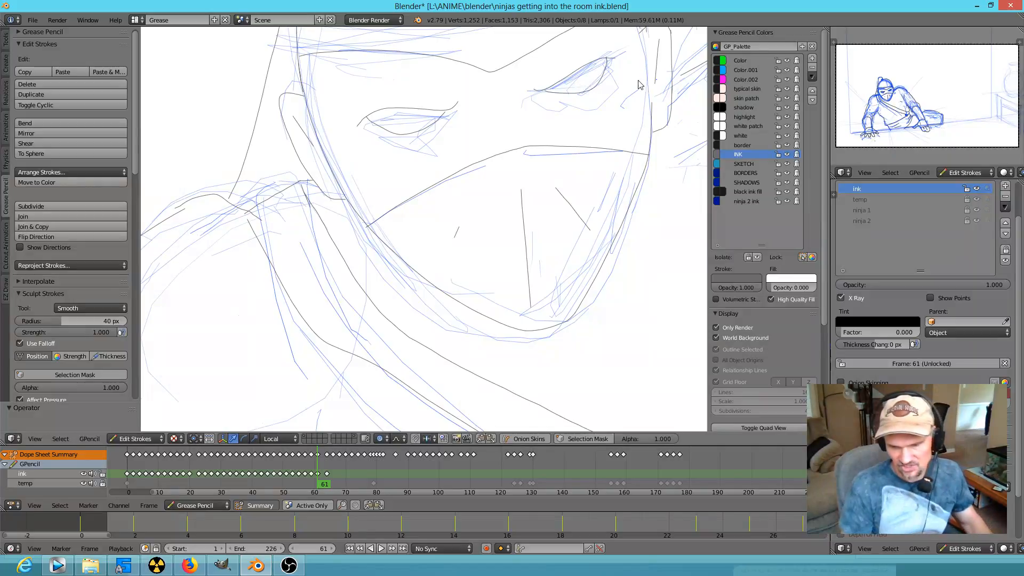
mouse_move(619, 93)
left_mouse_down("ctrl")
mouse_move(625, 55)
mouse_move(535, 87)
mouse_move(345, 98)
mouse_move(507, 142)
mouse_move(596, 109)
left_mouse_up("ctrl")
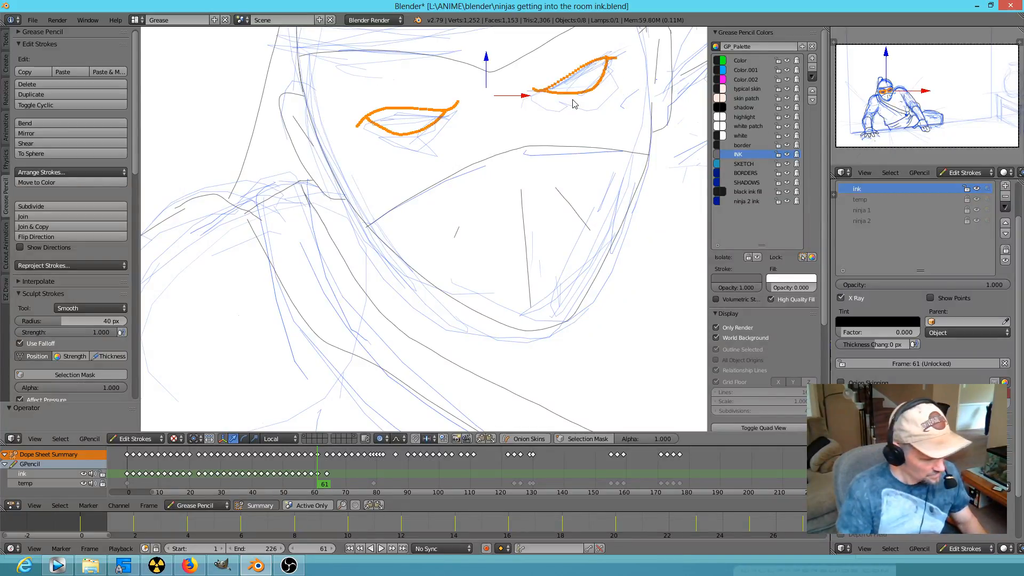
key("Right")
key("Right")
key("Right")
key("ctrl+v")
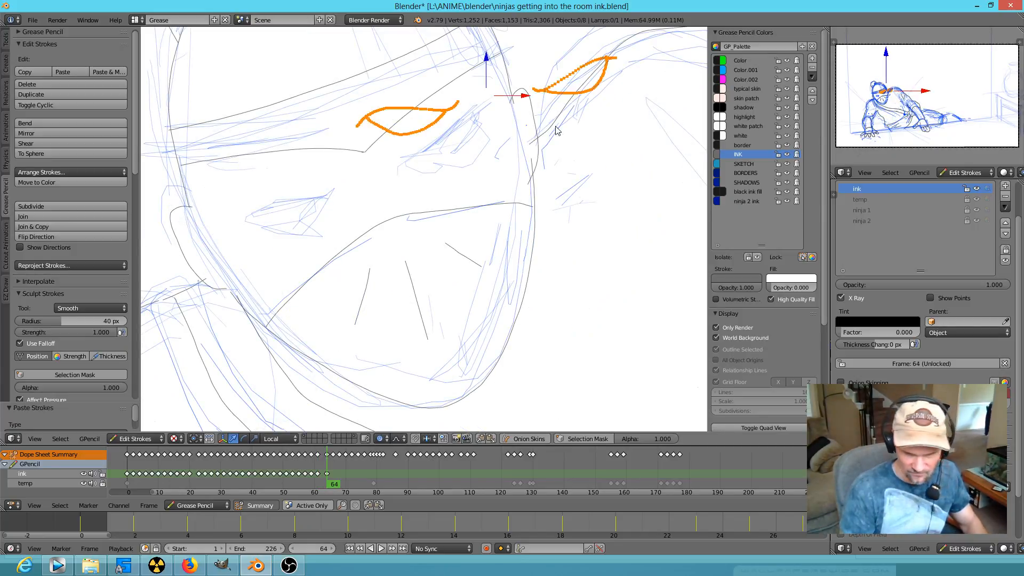
With proportional editing off, move the pasted eyes into the mask opening and rotate them about 8° to follow the head's tilt
key("g")
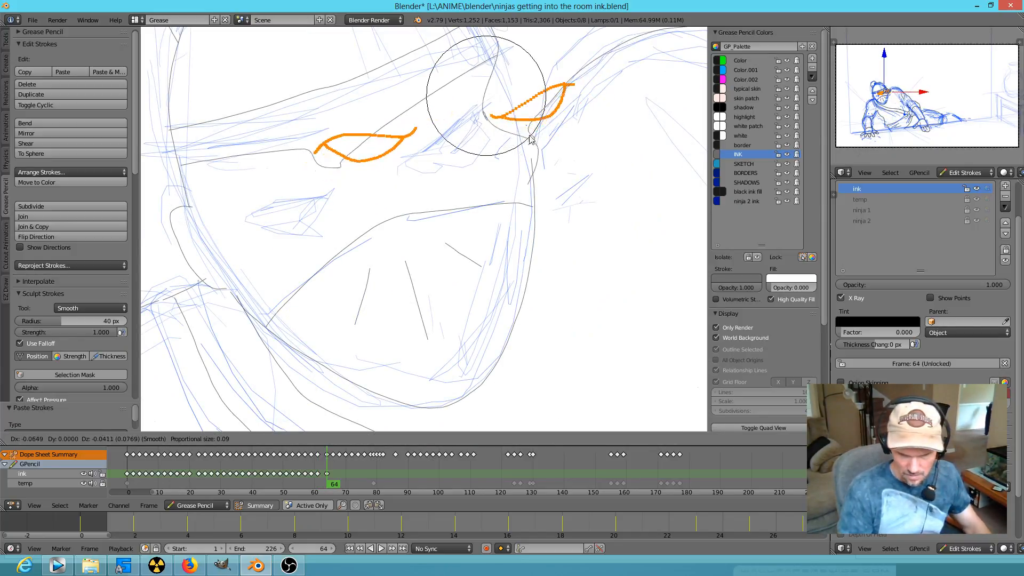
key("Escape")
key("o")
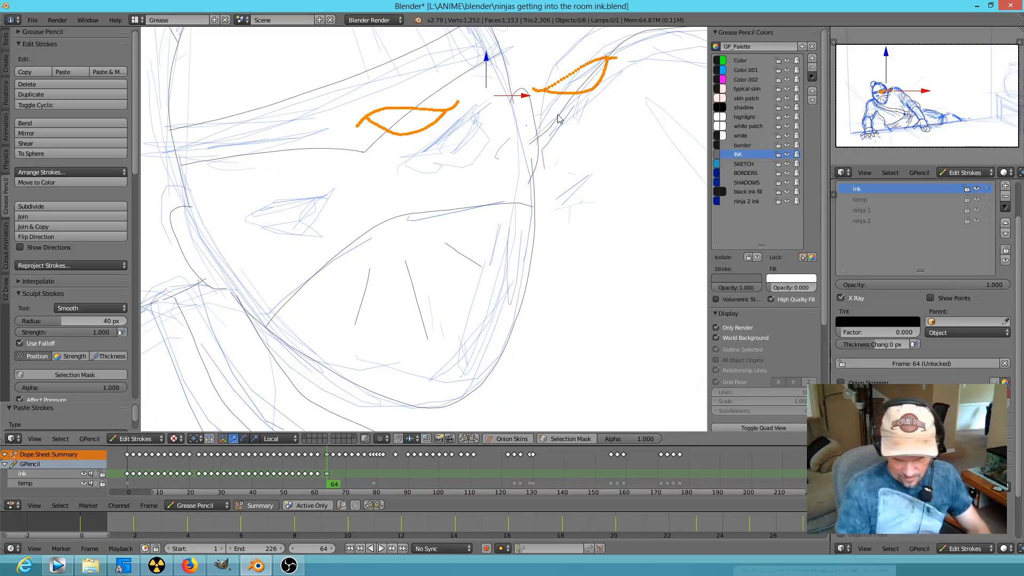
key("g")
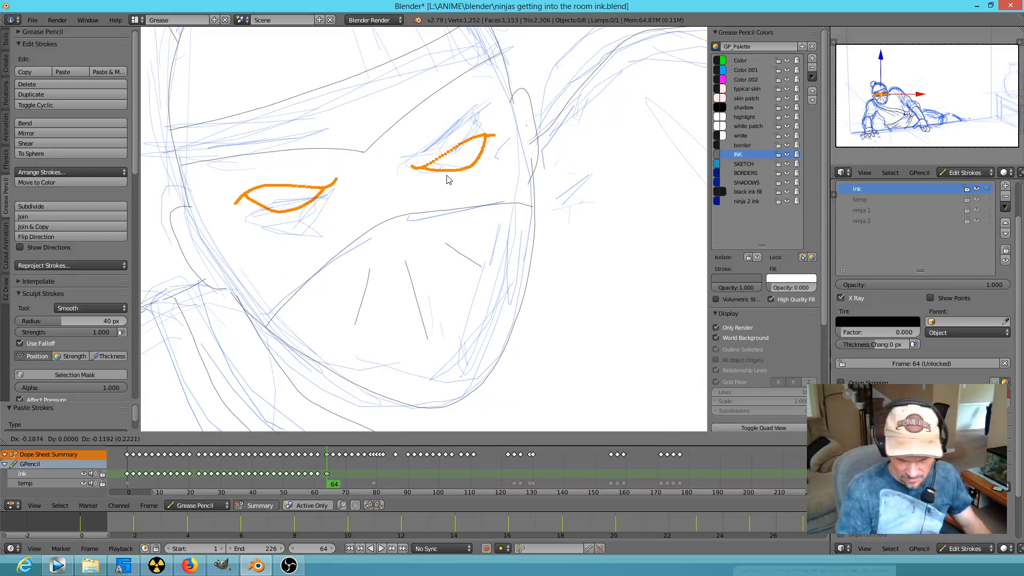
left_click(449, 187)
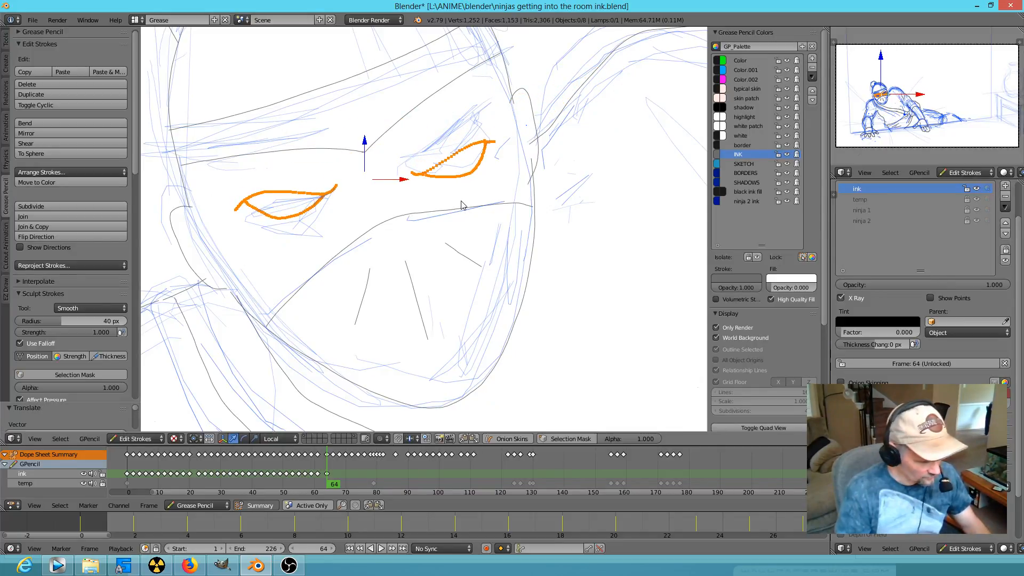
key("r")
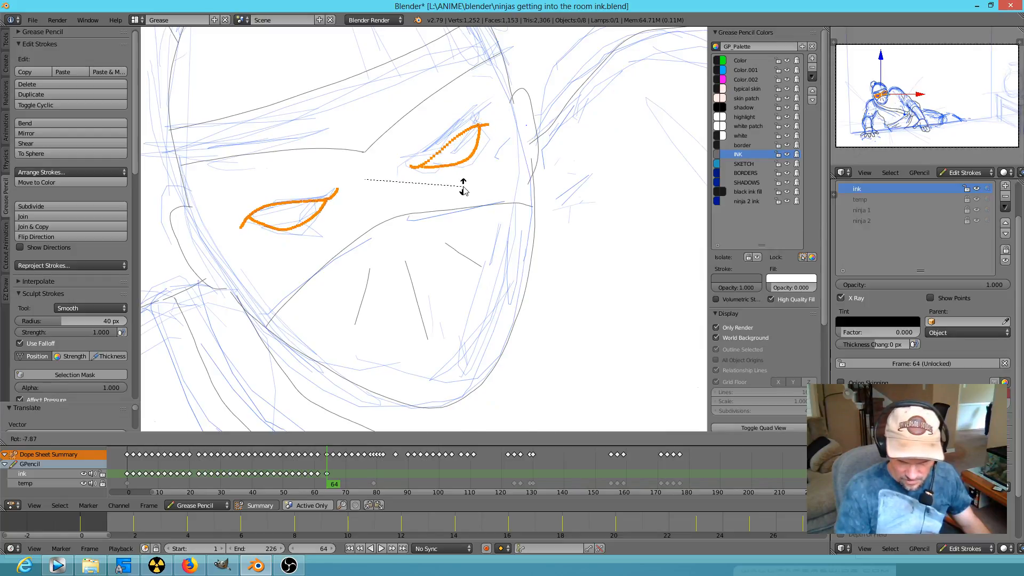
left_click(465, 186)
On frame 66, select all the head strokes and, with proportional editing on, rotate and move them onto the blue head sketch
key("Up")
scroll(467, 182, "down", 2)
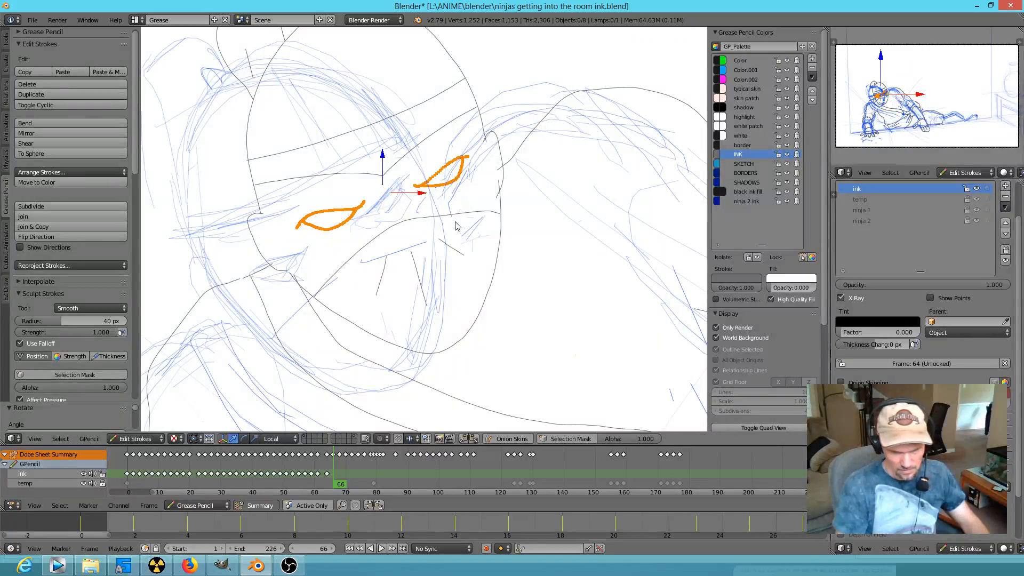
scroll(456, 213, "down", 4)
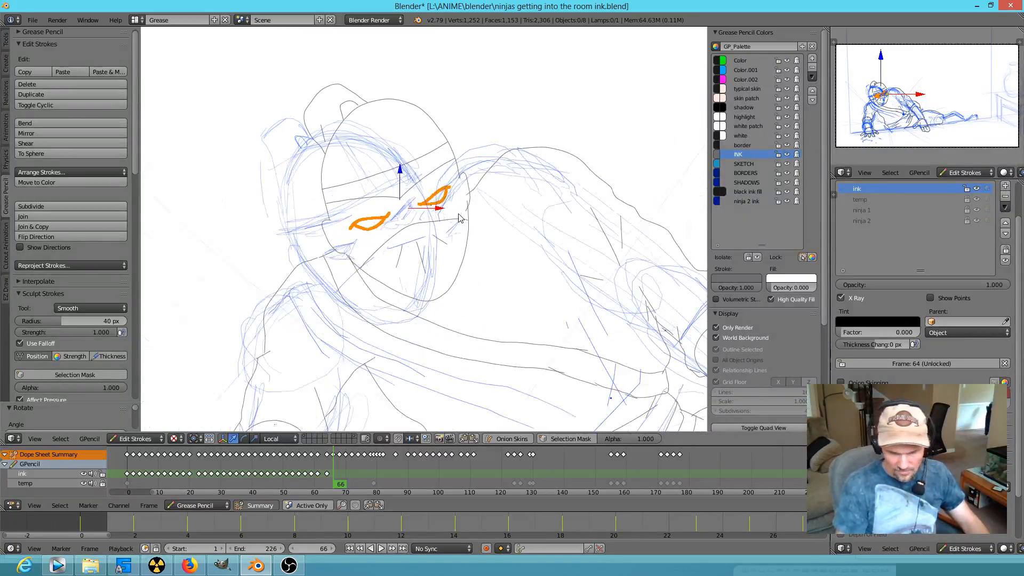
scroll(462, 214, "up", 2)
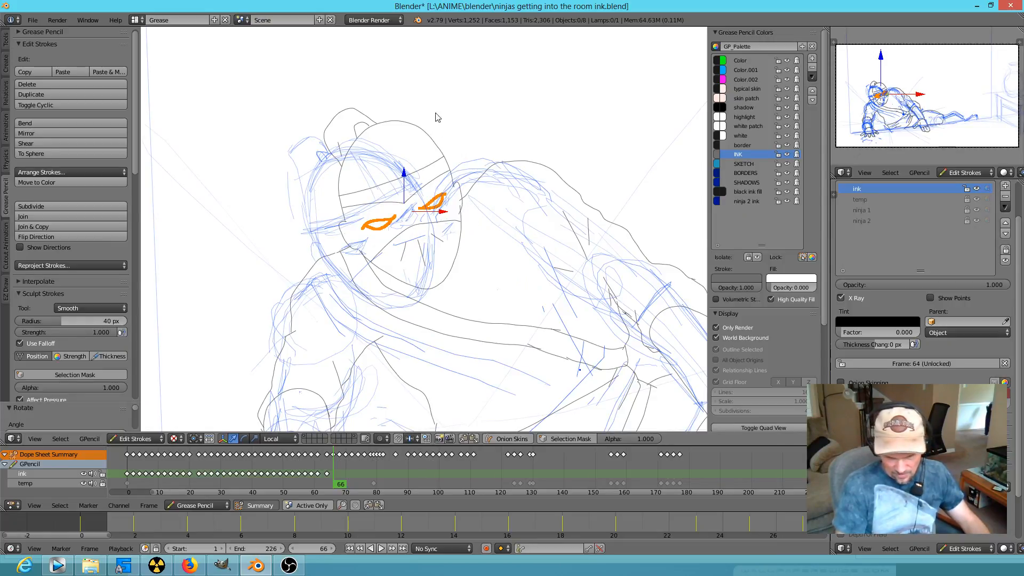
mouse_move(424, 111)
left_mouse_down("ctrl")
mouse_move(300, 100)
mouse_move(342, 267)
mouse_move(491, 270)
mouse_move(474, 176)
left_mouse_up("ctrl")
key("o")
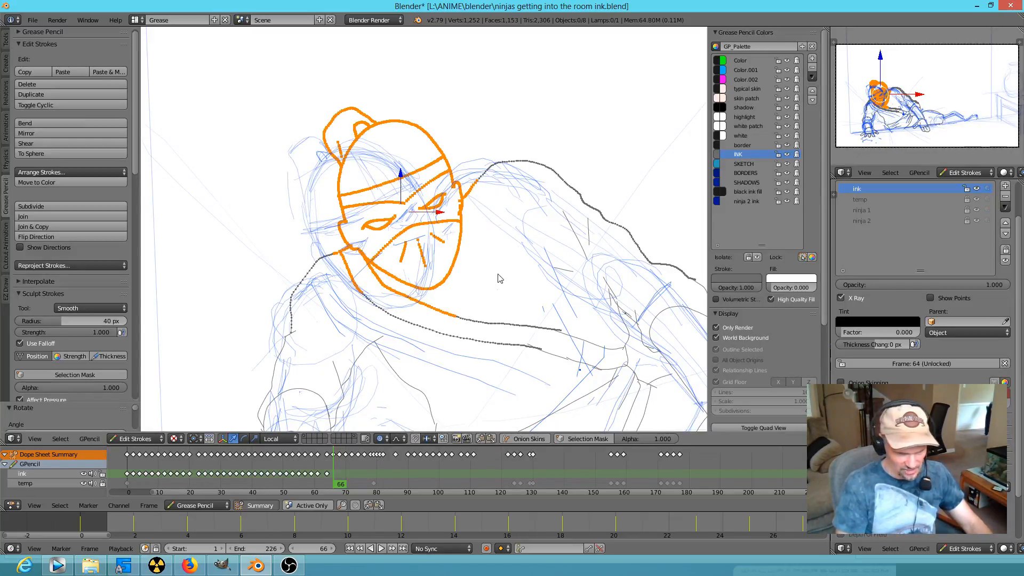
key("g")
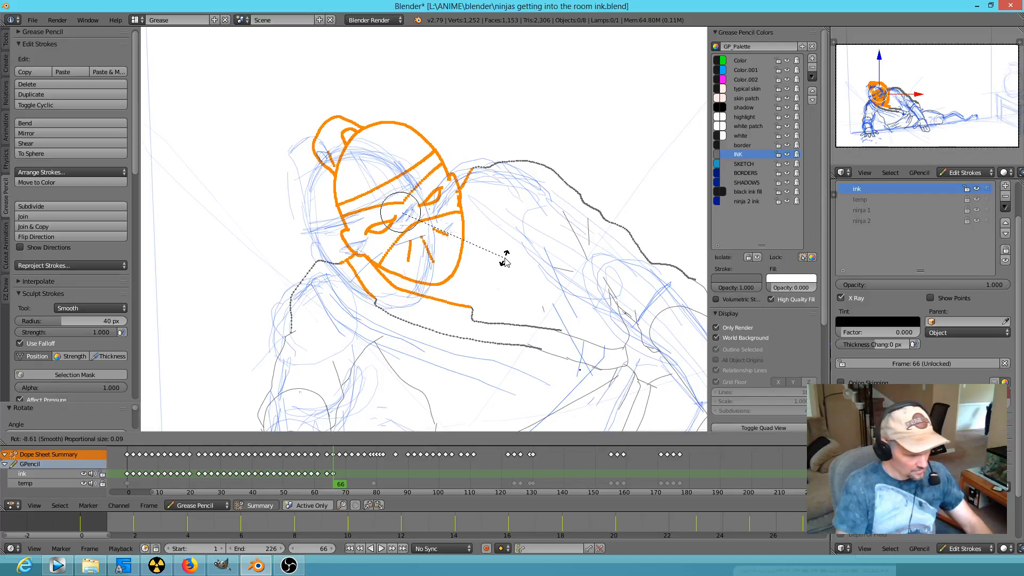
scroll(496, 268, "down", 14)
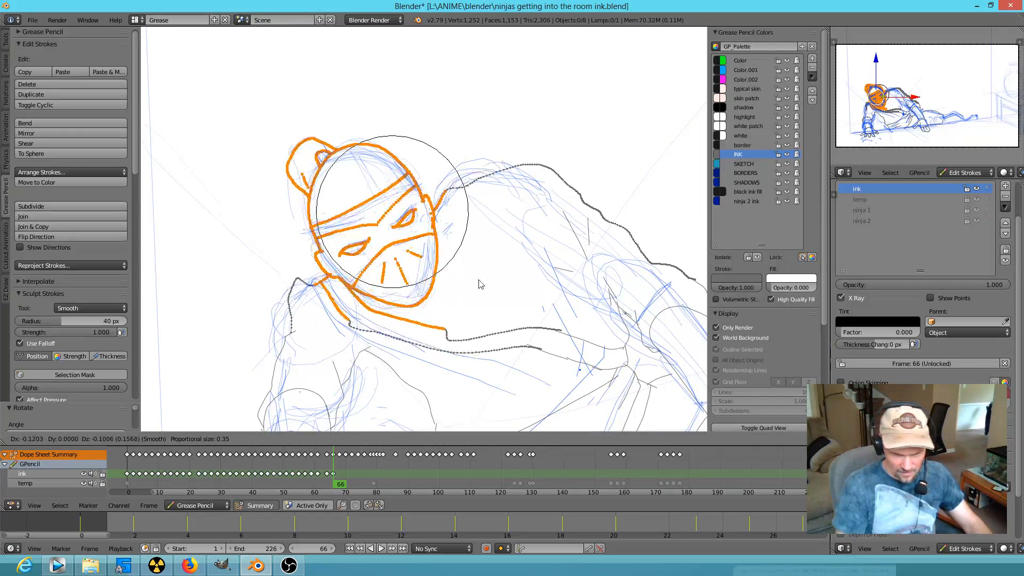
left_click(481, 285)
Deselect the strokes and erase the carried-over ink of the shoulders, chest sash and torso edge on frame 66
middle_click_drag(582, 280, 560, 158, "shift")
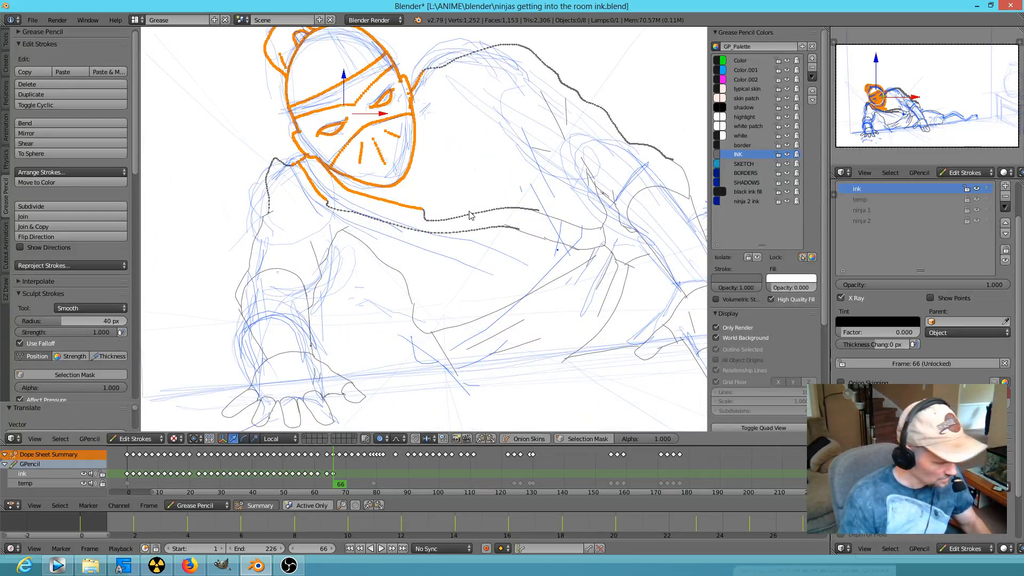
key("a")
mouse_move(457, 215)
left_mouse_down()
mouse_move(441, 206)
mouse_move(418, 231)
mouse_move(352, 239)
mouse_move(332, 267)
mouse_move(274, 217)
mouse_move(279, 165)
mouse_move(315, 221)
left_mouse_up()
mouse_move(494, 91)
left_mouse_down()
mouse_move(469, 61)
mouse_move(569, 80)
mouse_move(590, 106)
mouse_move(522, 171)
mouse_move(533, 229)
mouse_move(549, 229)
mouse_move(393, 219)
mouse_move(418, 256)
mouse_move(407, 322)
mouse_move(423, 356)
mouse_move(559, 267)
left_mouse_up()
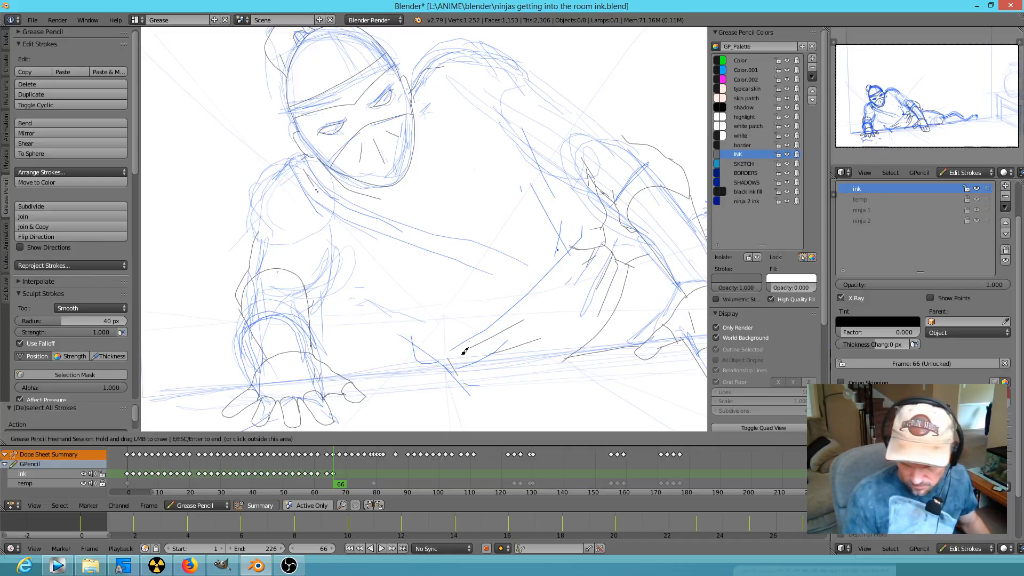
Ink the lower torso line up to the waist knot on frame 66, flipping through neighbouring frames to compare
left_click_drag(471, 348, 430, 362)
left_click_drag(512, 327, 587, 250)
key("Down")
key("Up")
key("Right")
key("Right")
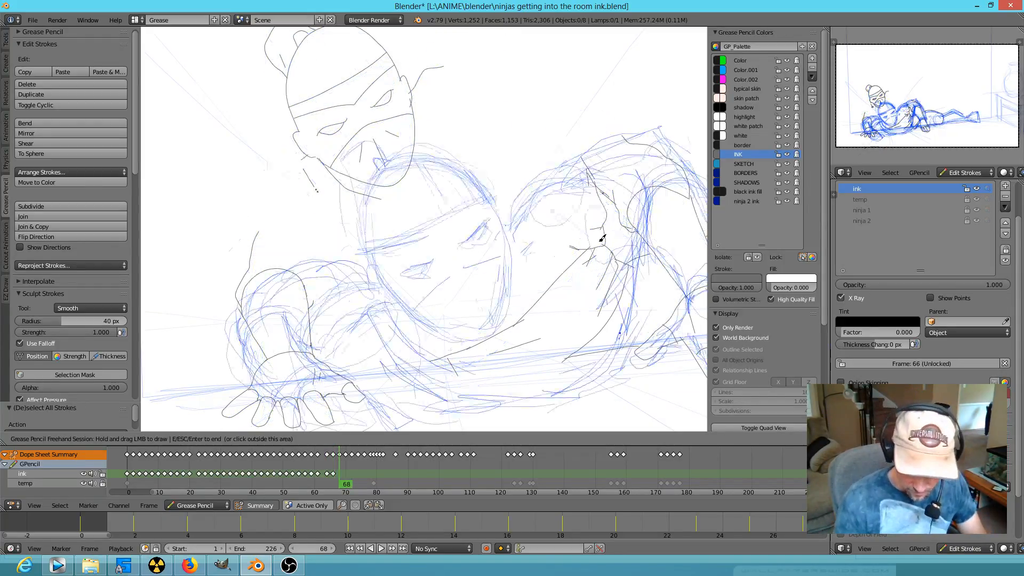
key("Left")
key("Left")
key("Left")
key("Left")
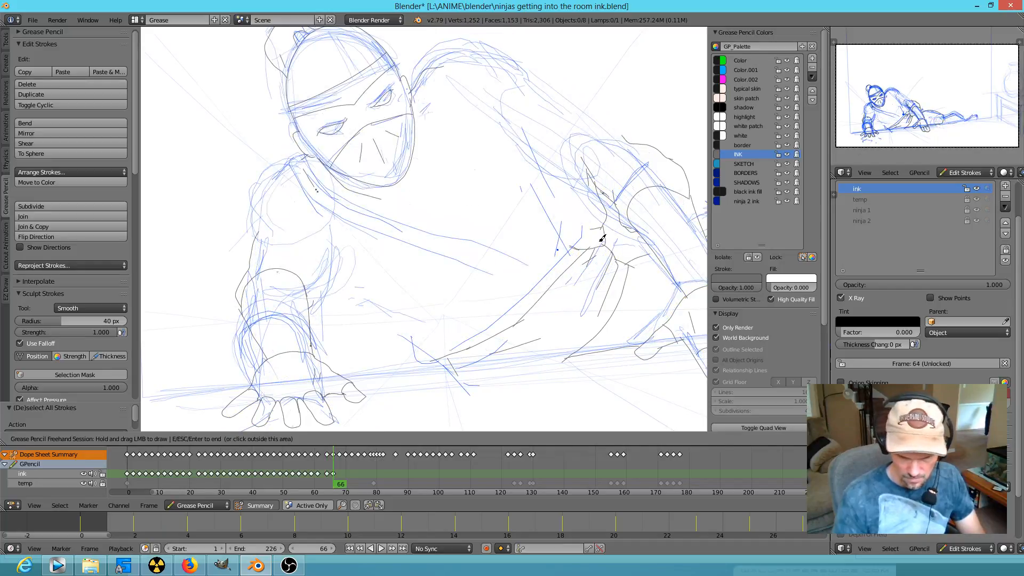
Ink the torso's side edge from the lower corner up to the planted arm, plus that arm's shoulder outline, on frame 66
key("Up")
left_click_drag(436, 361, 414, 356)
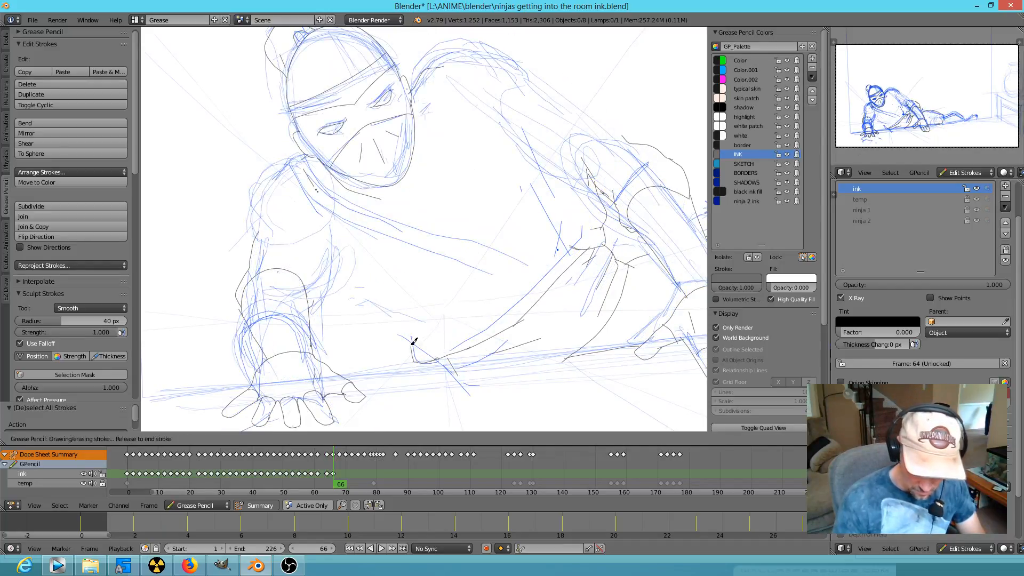
left_click_drag(388, 317, 342, 276)
key("Left")
key("Right")
mouse_move(296, 139)
left_mouse_down()
mouse_move(304, 156)
mouse_move(248, 219)
mouse_move(255, 249)
left_mouse_up()
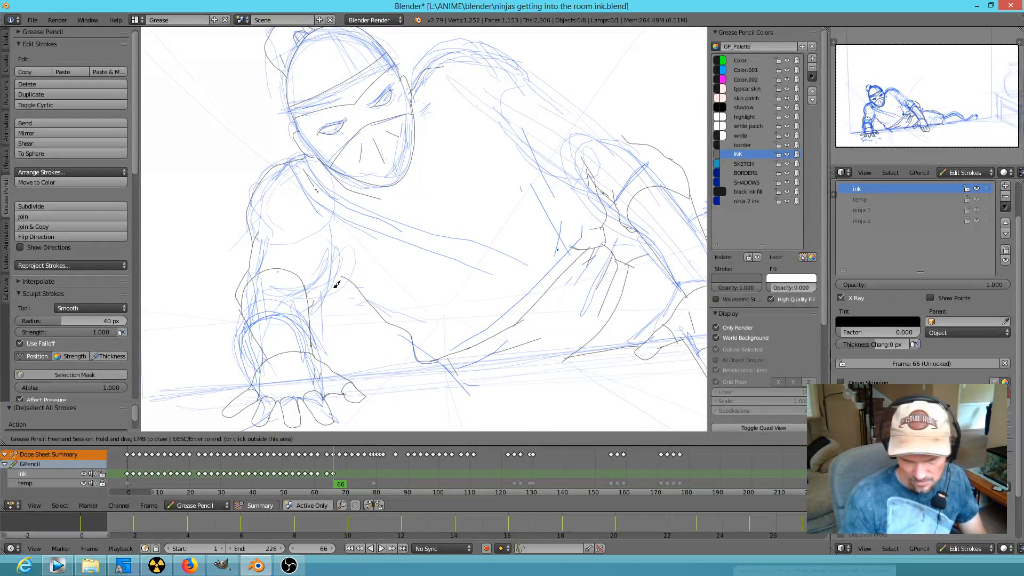
Erase the carried-over elbow ink of the planted arm on frame 66 and ink its outer edge from shoulder to forearm
mouse_move(315, 324)
left_mouse_down()
mouse_move(275, 336)
mouse_move(297, 293)
mouse_move(270, 279)
mouse_move(295, 247)
mouse_move(279, 256)
left_mouse_up()
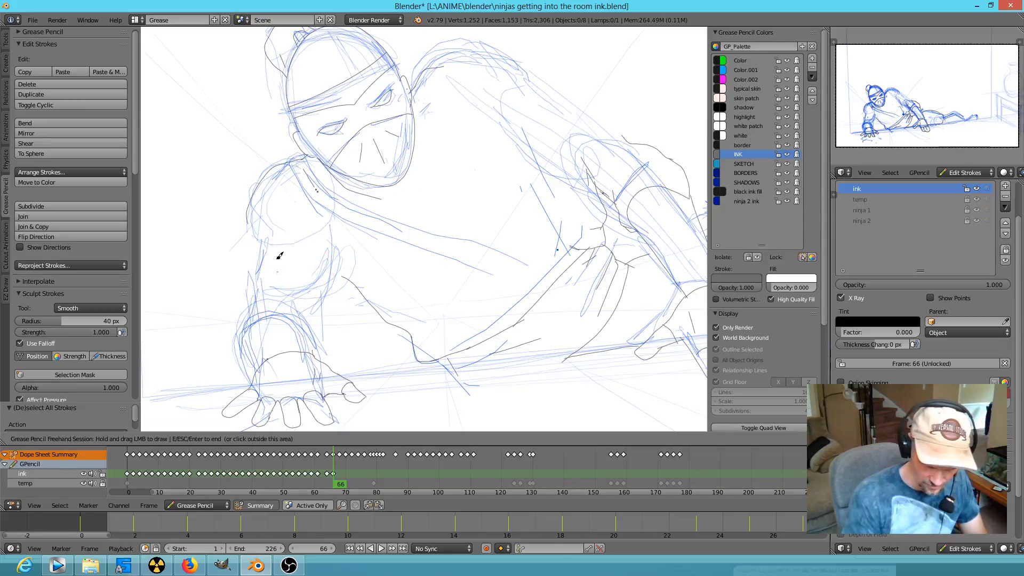
left_click_drag(252, 201, 255, 291)
middle_click_drag(255, 291, 252, 315, "shift")
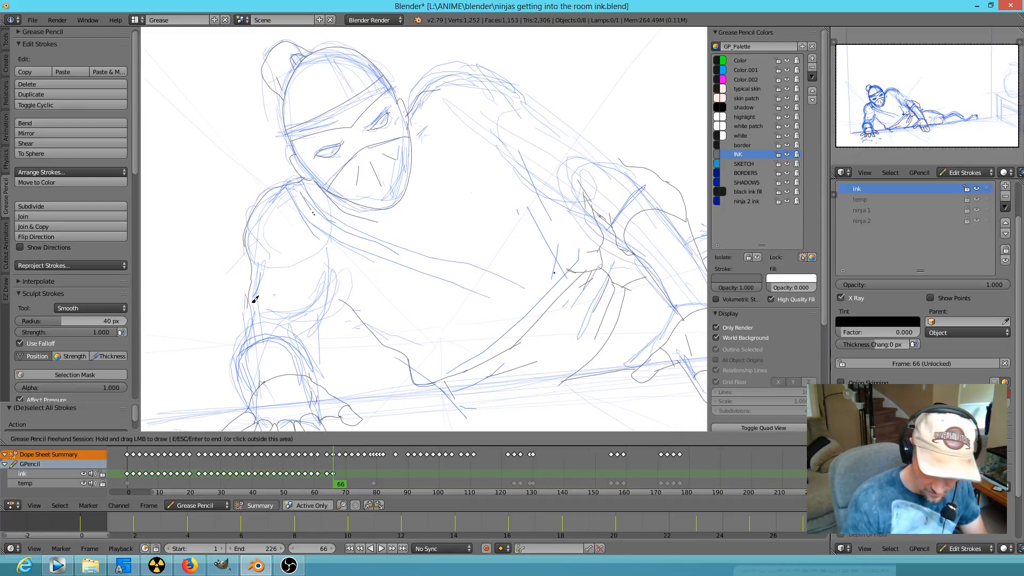
mouse_move(362, 277)
middle_mouse_down("shift")
mouse_move(382, 229)
mouse_move(376, 208)
middle_mouse_up("shift")
left_click_drag(262, 235, 248, 290)
Ink the planted arm's forearm wrap, both forearm sides down to the wrist, and the inner upper-arm edge on frame 66
mouse_move(247, 290)
left_mouse_down()
mouse_move(265, 255)
mouse_move(302, 249)
left_mouse_up()
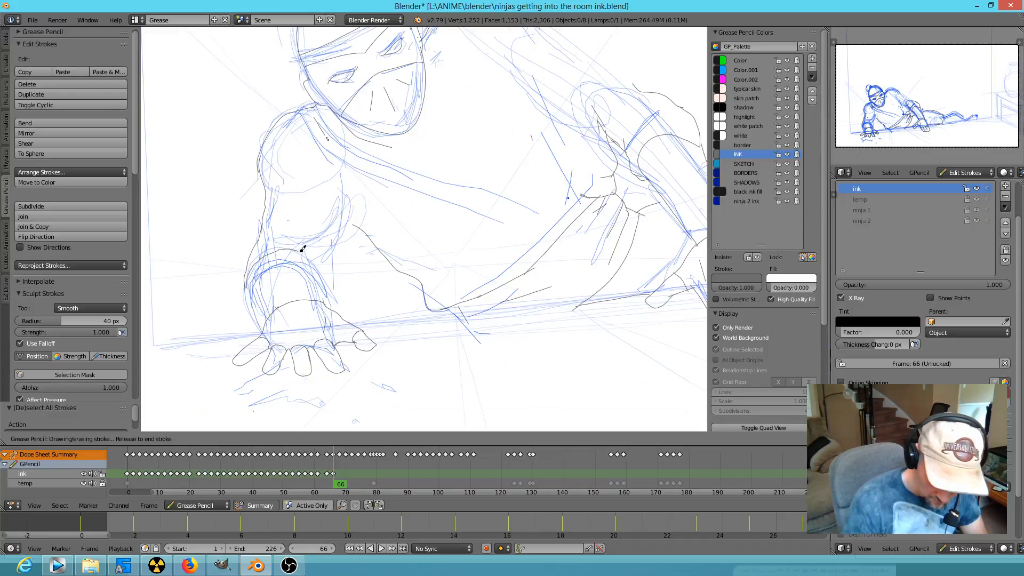
left_click_drag(325, 287, 336, 286)
left_click_drag(250, 279, 268, 305)
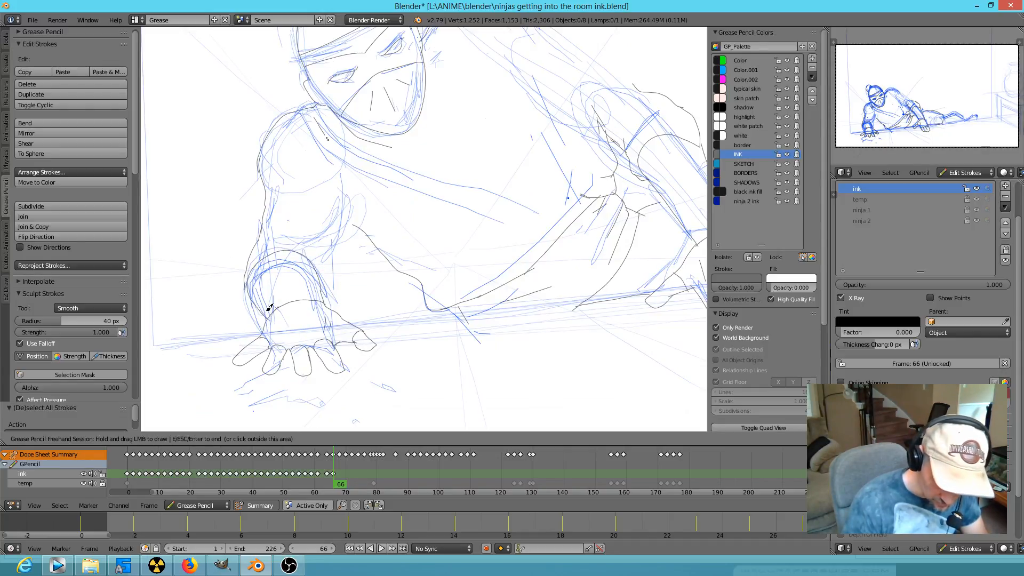
left_click_drag(326, 270, 327, 266)
mouse_move(285, 232)
left_mouse_down()
mouse_move(327, 247)
mouse_move(347, 228)
left_mouse_up()
left_click_drag(347, 168, 351, 174)
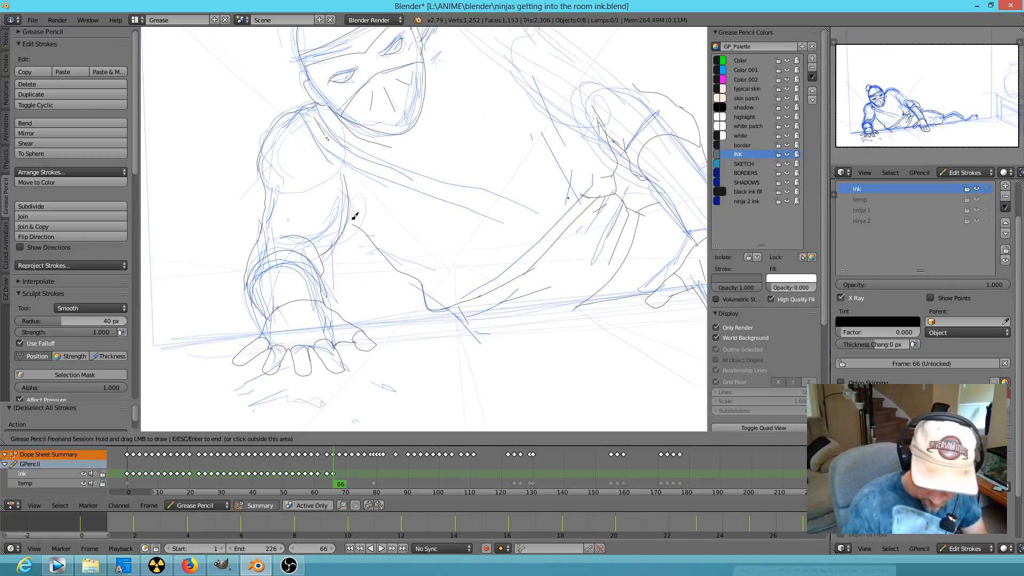
Compare frame 66 with its neighbouring frames and erase the stray ink marks by the collar and around the waist knot
mouse_move(530, 247)
middle_mouse_down("shift")
mouse_move(473, 290)
mouse_move(472, 273)
middle_mouse_up("shift")
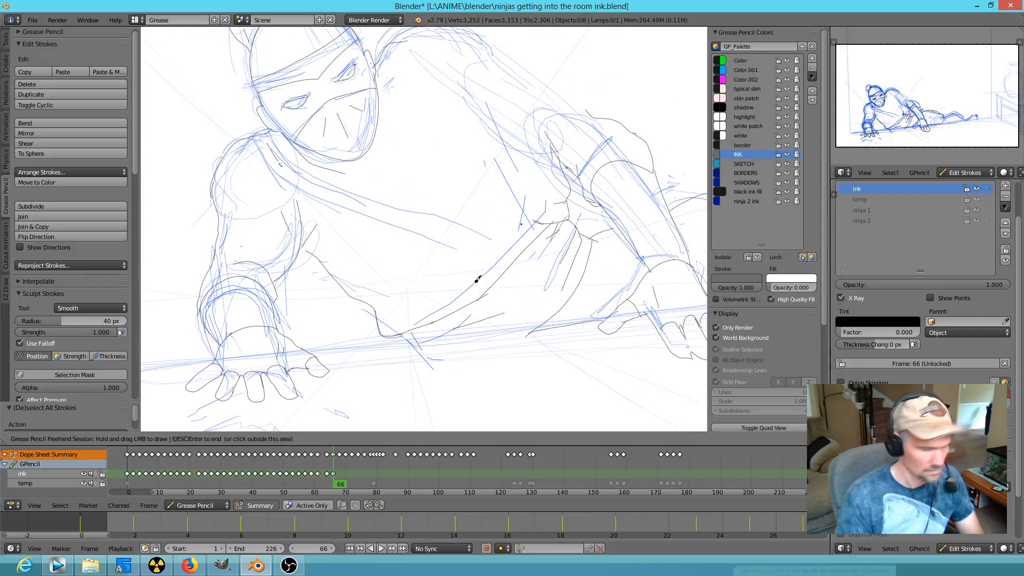
key("Down")
key("Up")
key("Down")
key("Up")
right_click_drag(279, 166, 276, 172)
key("Down")
key("Up")
right_click_drag(525, 224, 550, 221)
mouse_move(521, 268)
right_mouse_down()
mouse_move(508, 256)
mouse_move(491, 286)
mouse_move(559, 228)
right_mouse_up()
Ink both edges of the chest sash from the waist knot up to the near shoulder on frame 66, erasing stray ink
mouse_move(556, 230)
left_mouse_down()
mouse_move(569, 219)
mouse_move(460, 226)
mouse_move(316, 199)
mouse_move(258, 137)
left_mouse_up()
key("Down")
key("Up")
key("Down")
key("Up")
mouse_move(570, 208)
left_mouse_down()
mouse_move(439, 213)
mouse_move(362, 195)
mouse_move(277, 142)
mouse_move(295, 143)
left_mouse_up()
mouse_move(434, 173)
right_mouse_down()
mouse_move(340, 176)
mouse_move(297, 150)
right_mouse_up()
Ink the far shoulder and the outer and inner edges of that upper arm down to the elbow on frame 66
scroll(434, 171, "up", 6)
middle_click_drag(592, 223, 506, 302, "shift")
mouse_move(324, 114)
left_mouse_down()
mouse_move(347, 96)
mouse_move(405, 106)
mouse_move(490, 183)
mouse_move(518, 192)
left_mouse_up()
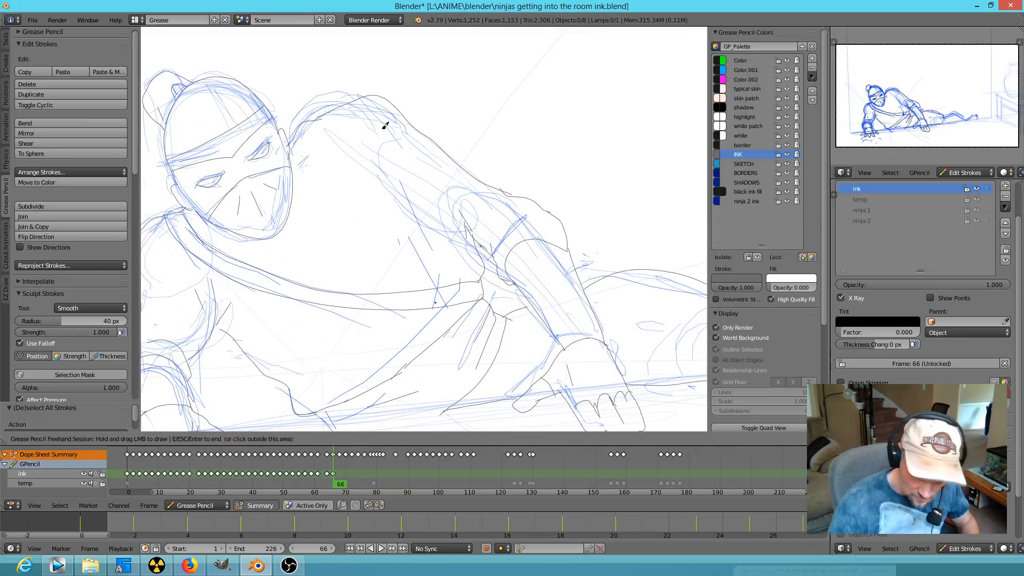
mouse_move(382, 168)
left_mouse_down()
mouse_move(414, 210)
mouse_move(472, 243)
left_mouse_up()
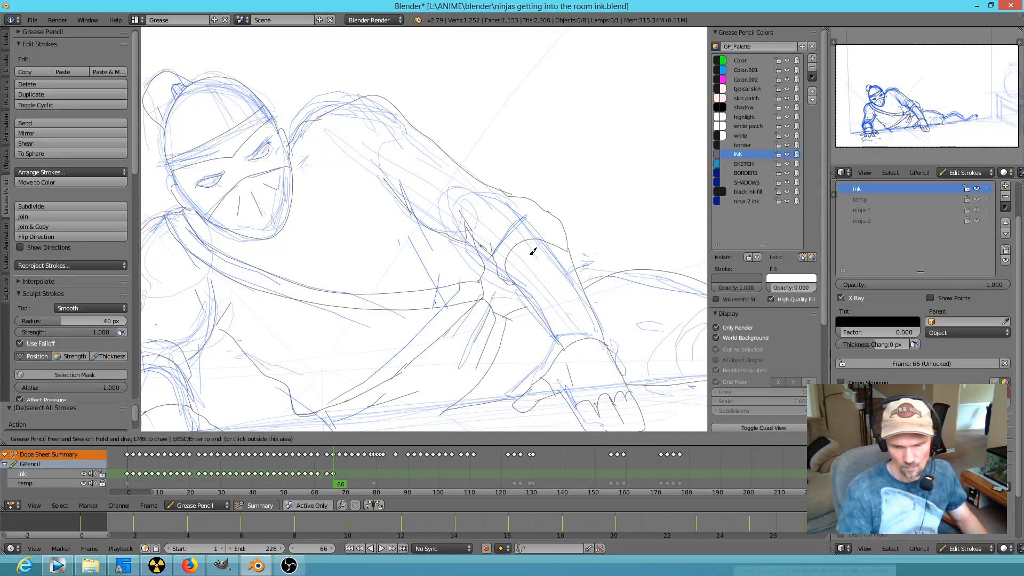
Ink the hip's end and the trailing leg's upper contour over the bent knee on frame 66
scroll(531, 247, "down", 3)
middle_click_drag(617, 315, 570, 283, "shift")
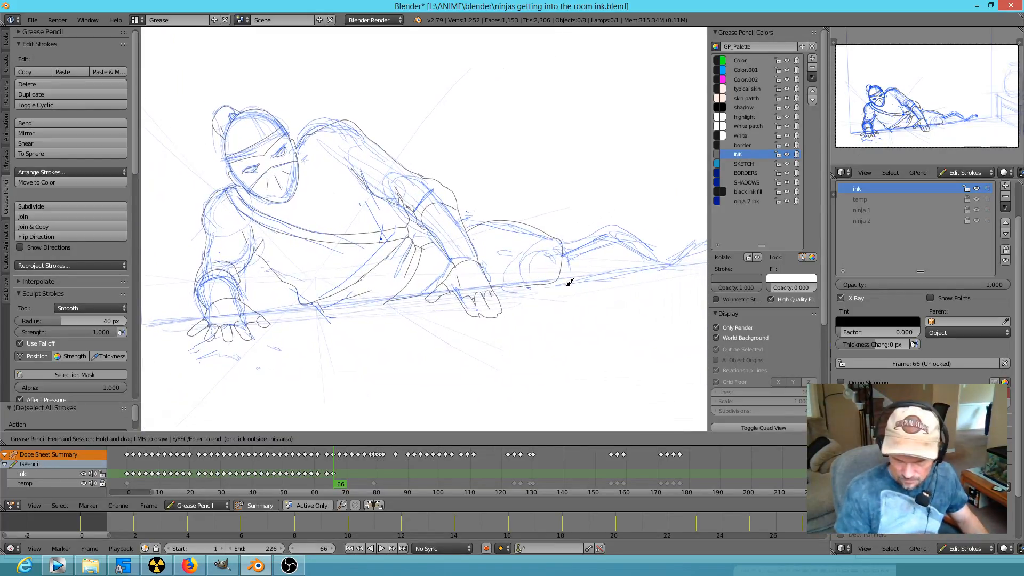
left_click_drag(565, 270, 575, 251)
middle_click_drag(586, 286, 484, 269, "shift")
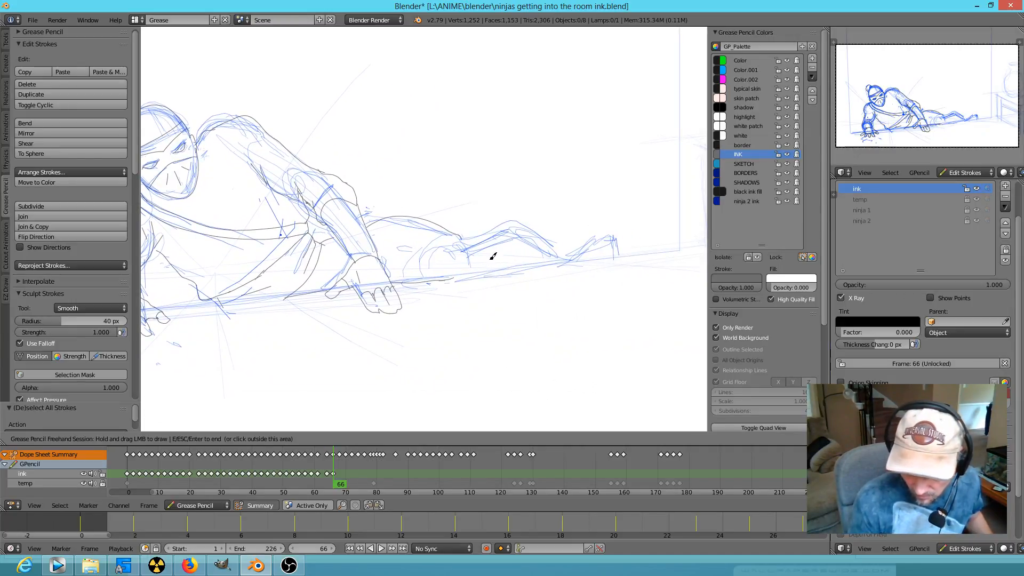
mouse_move(461, 238)
left_mouse_down()
mouse_move(499, 223)
mouse_move(523, 232)
left_mouse_up()
left_click_drag(530, 268, 528, 268)
Ink the leg's underside along the floor line and the trailing foot on frame 66, and end the drawing session
mouse_move(448, 282)
left_mouse_down()
mouse_move(530, 269)
mouse_move(521, 233)
mouse_move(578, 249)
mouse_move(580, 264)
mouse_move(592, 243)
mouse_move(639, 256)
left_mouse_up()
left_click_drag(578, 265, 638, 258)
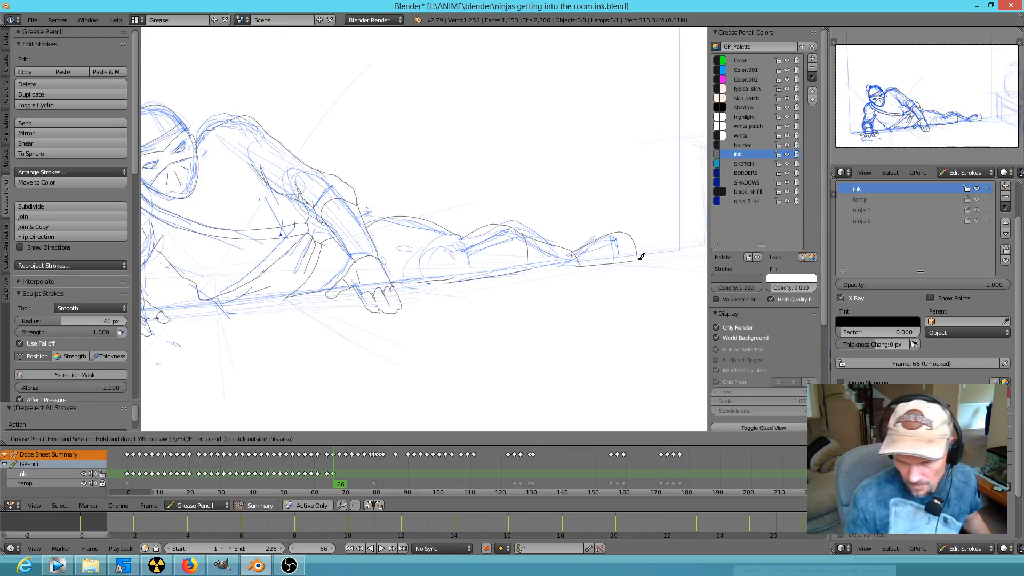
left_click_drag(529, 270, 577, 265)
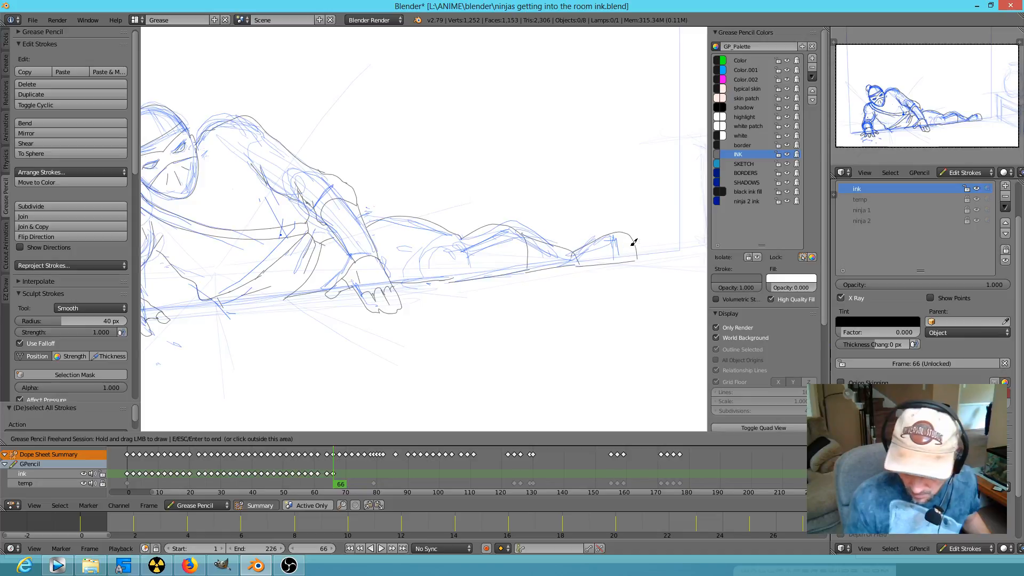
mouse_move(620, 234)
left_mouse_down()
mouse_move(618, 244)
mouse_move(637, 250)
left_mouse_up()
left_click_drag(639, 250, 618, 258)
scroll(480, 327, "down", 3)
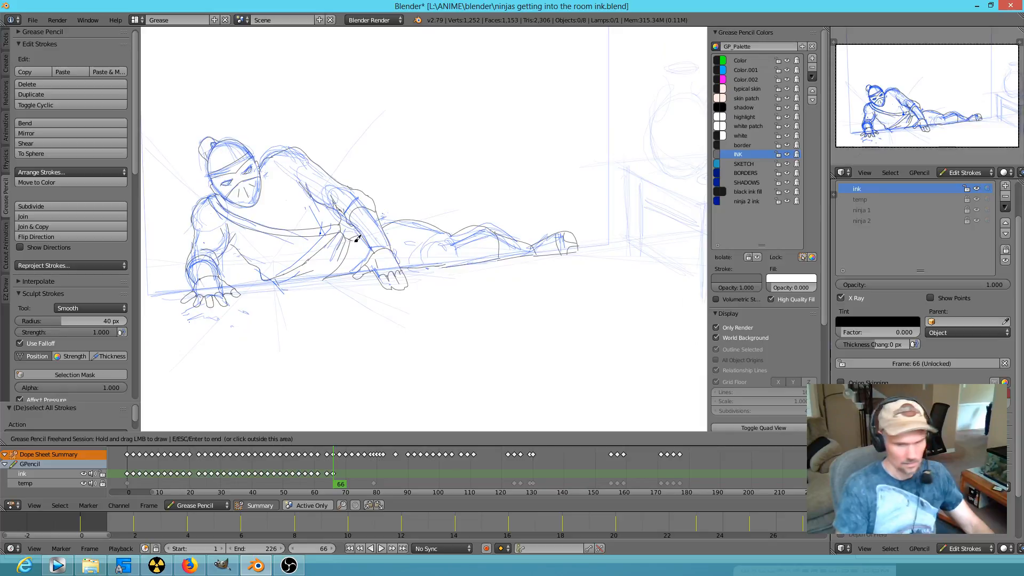
key("Escape")
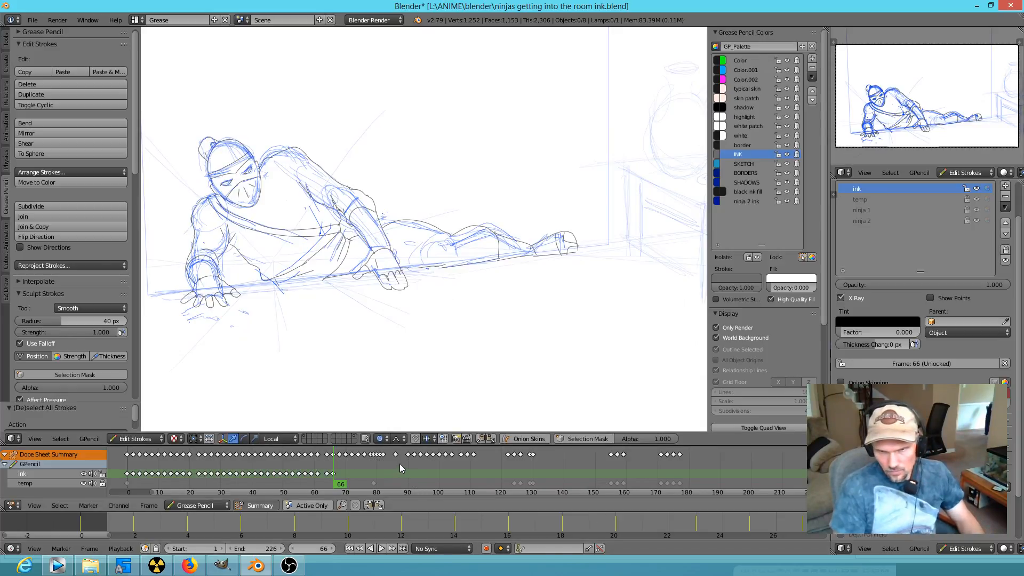
Play the animation and scrub the timeline back from frame 66 to frame 0 to review the inked motion
key("alt+a")
left_click_drag(342, 479, 275, 469)
mouse_move(337, 476)
left_mouse_down()
mouse_move(356, 480)
mouse_move(328, 477)
mouse_move(365, 483)
mouse_move(208, 492)
mouse_move(130, 482)
mouse_move(91, 451)
left_mouse_up()
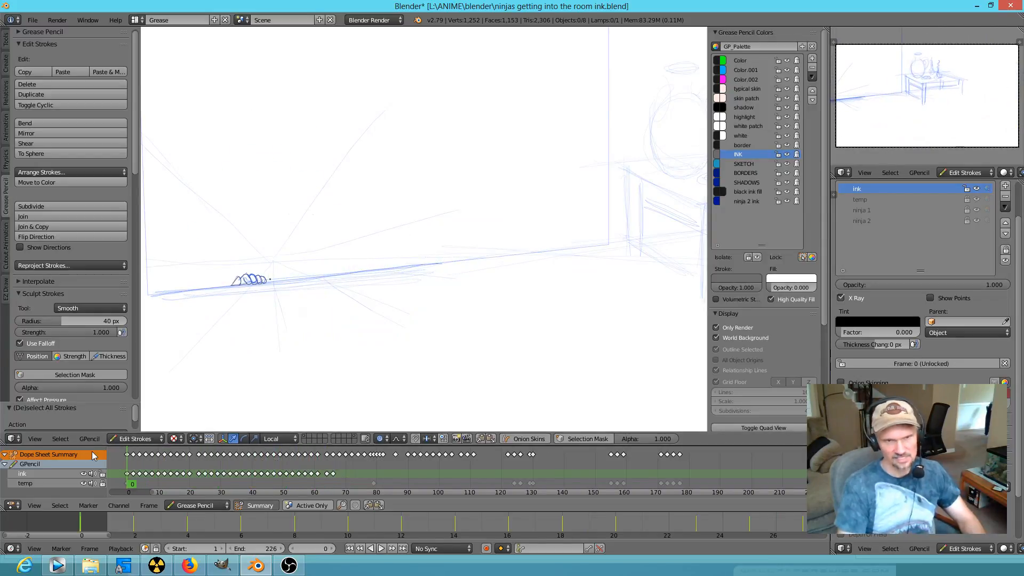